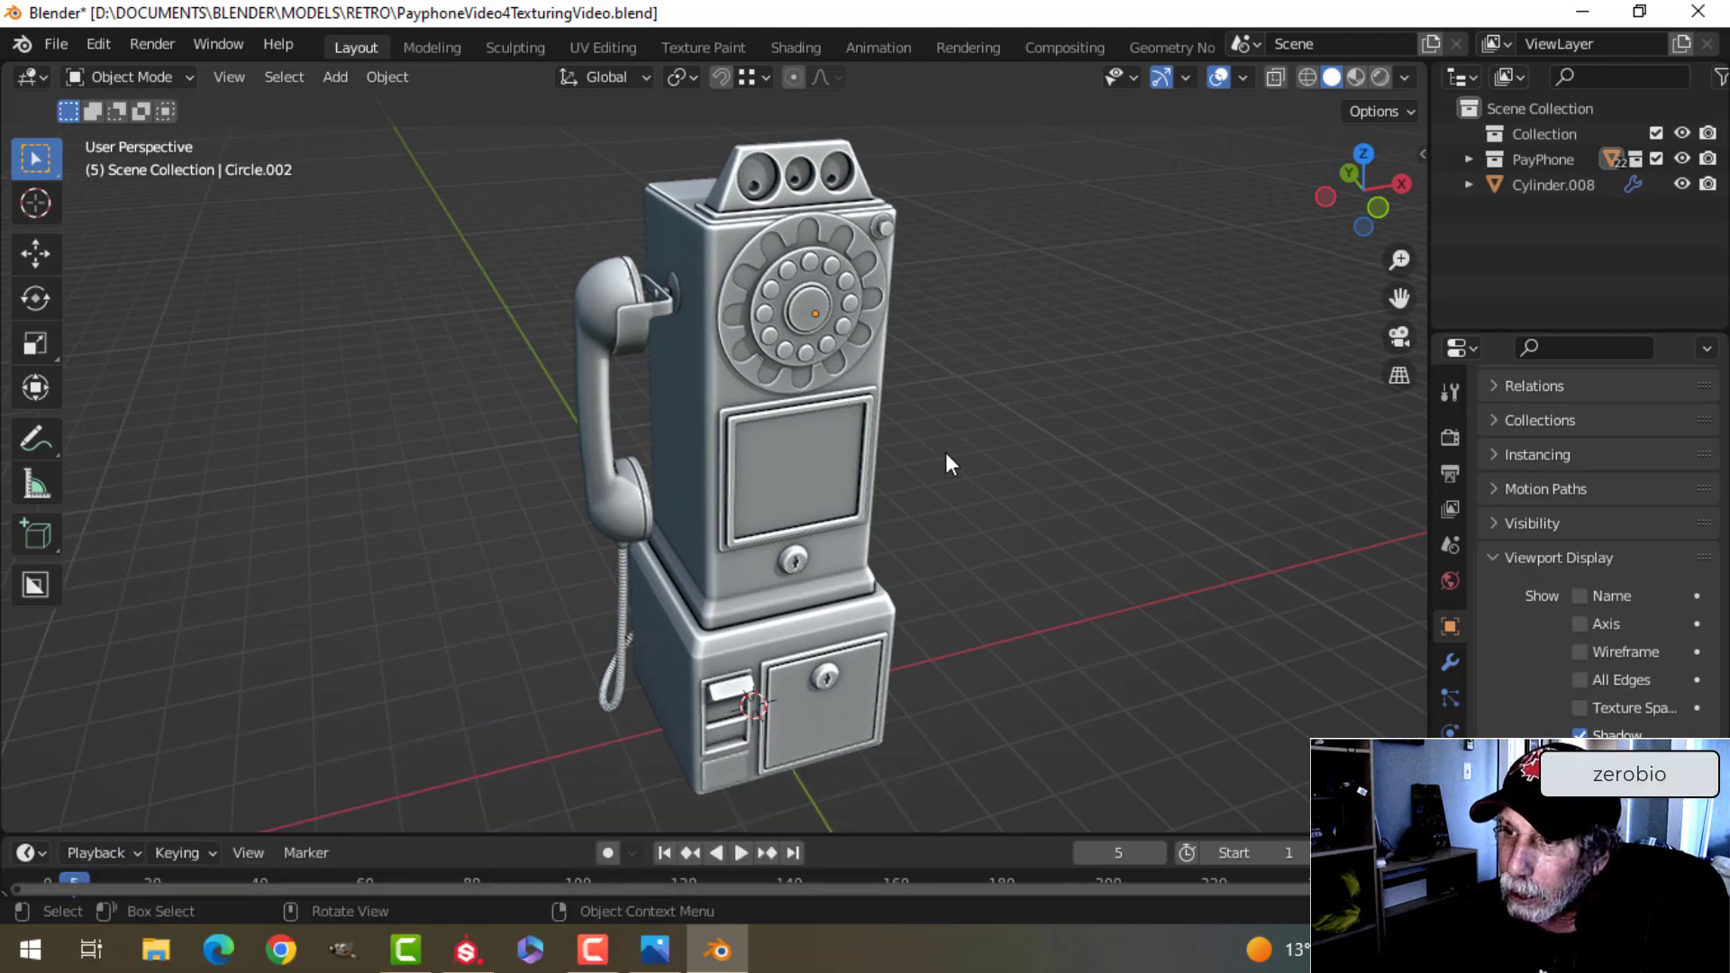
middle_click_drag(944, 453, 939, 445)
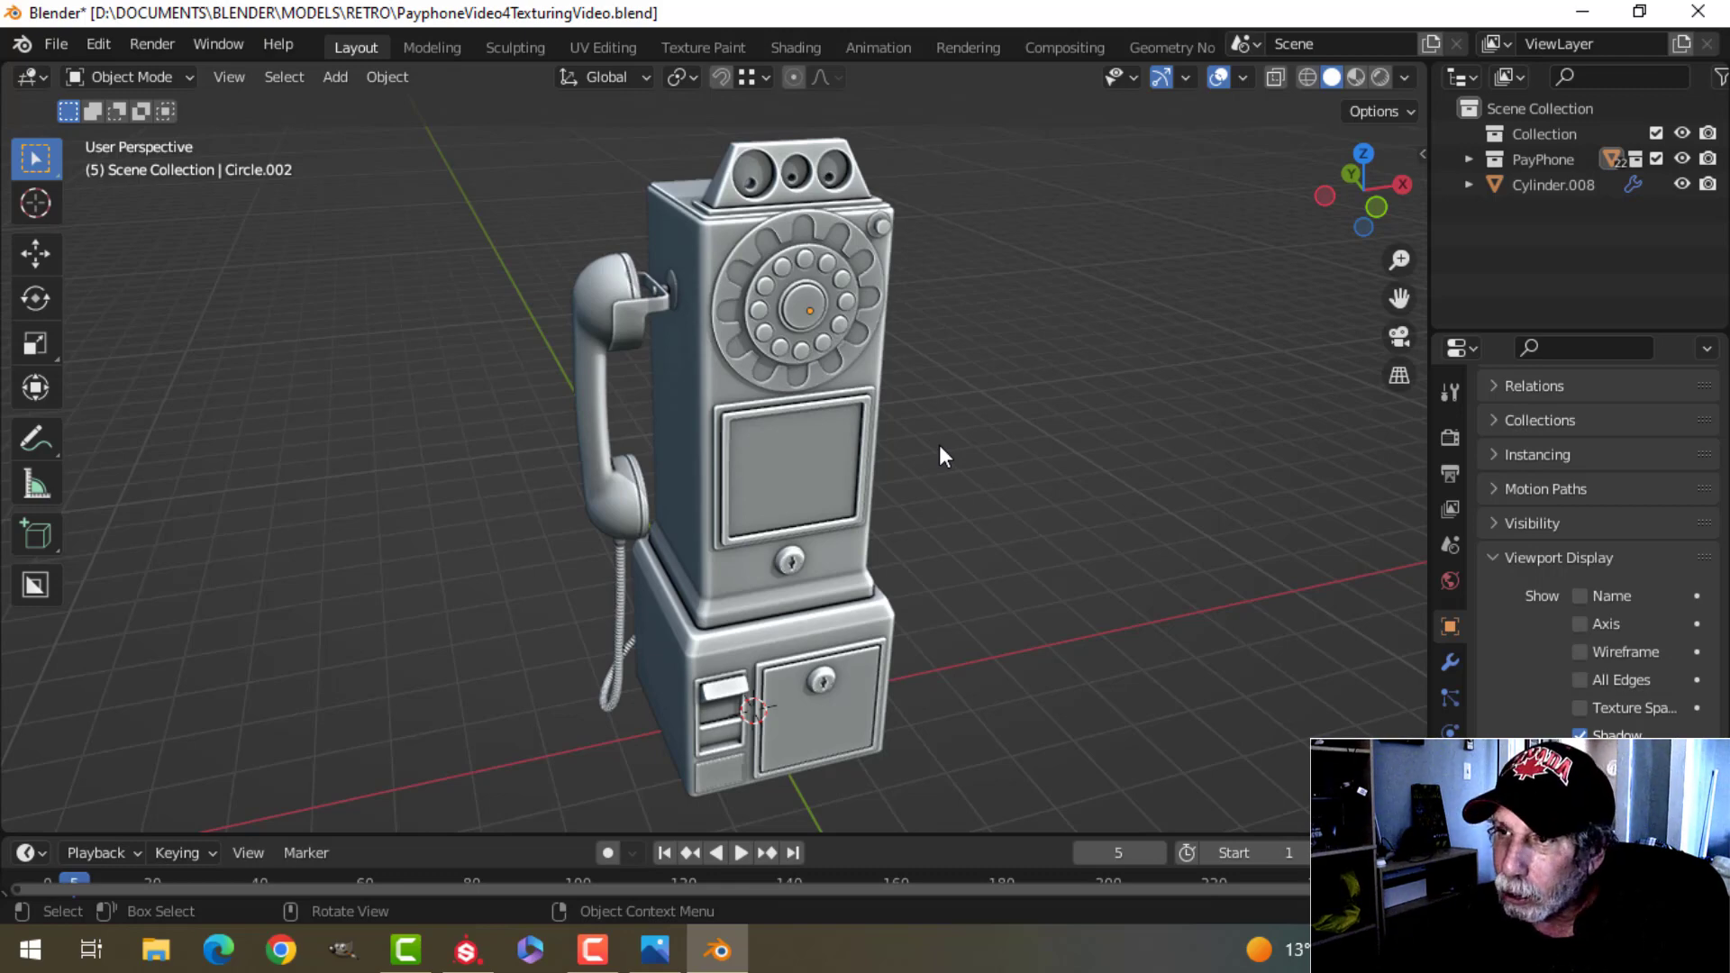
scroll(939, 446, "up", 2)
scroll(938, 432, "down", 2)
middle_click_drag(939, 425, 934, 403, "shift")
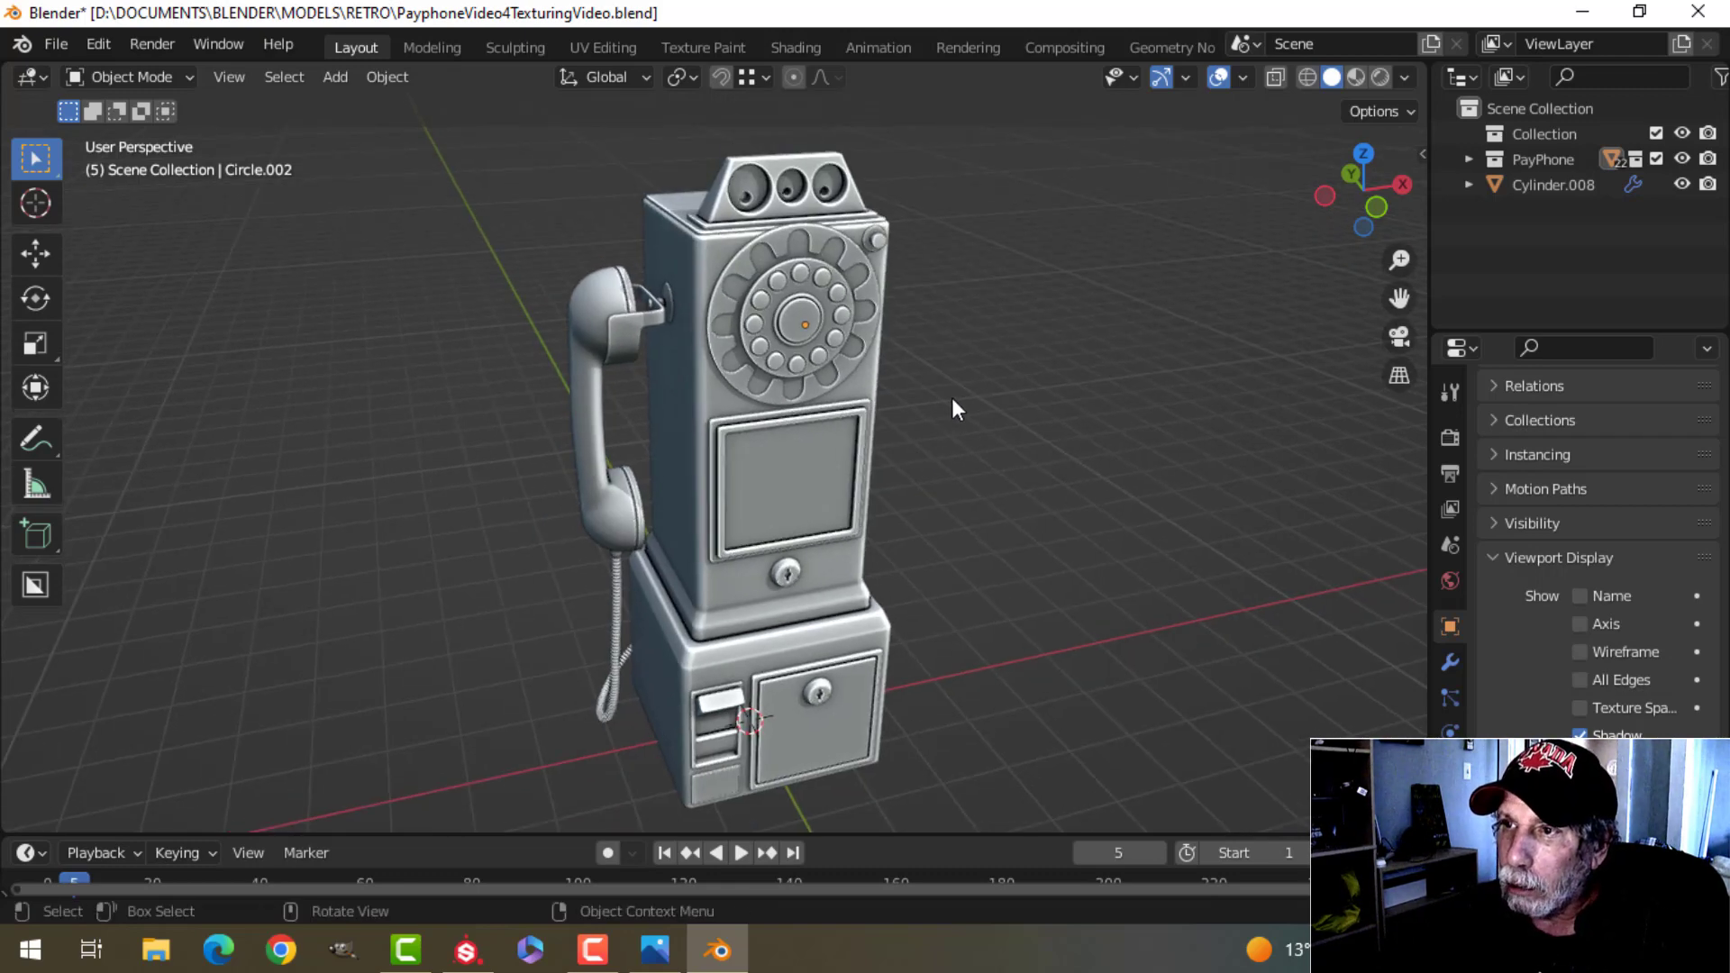
Step: Switch to the UV Editing workspace and display the UVs of all payphone parts together in Edit Mode
left_click(591, 42)
scroll(1198, 484, "down", 2)
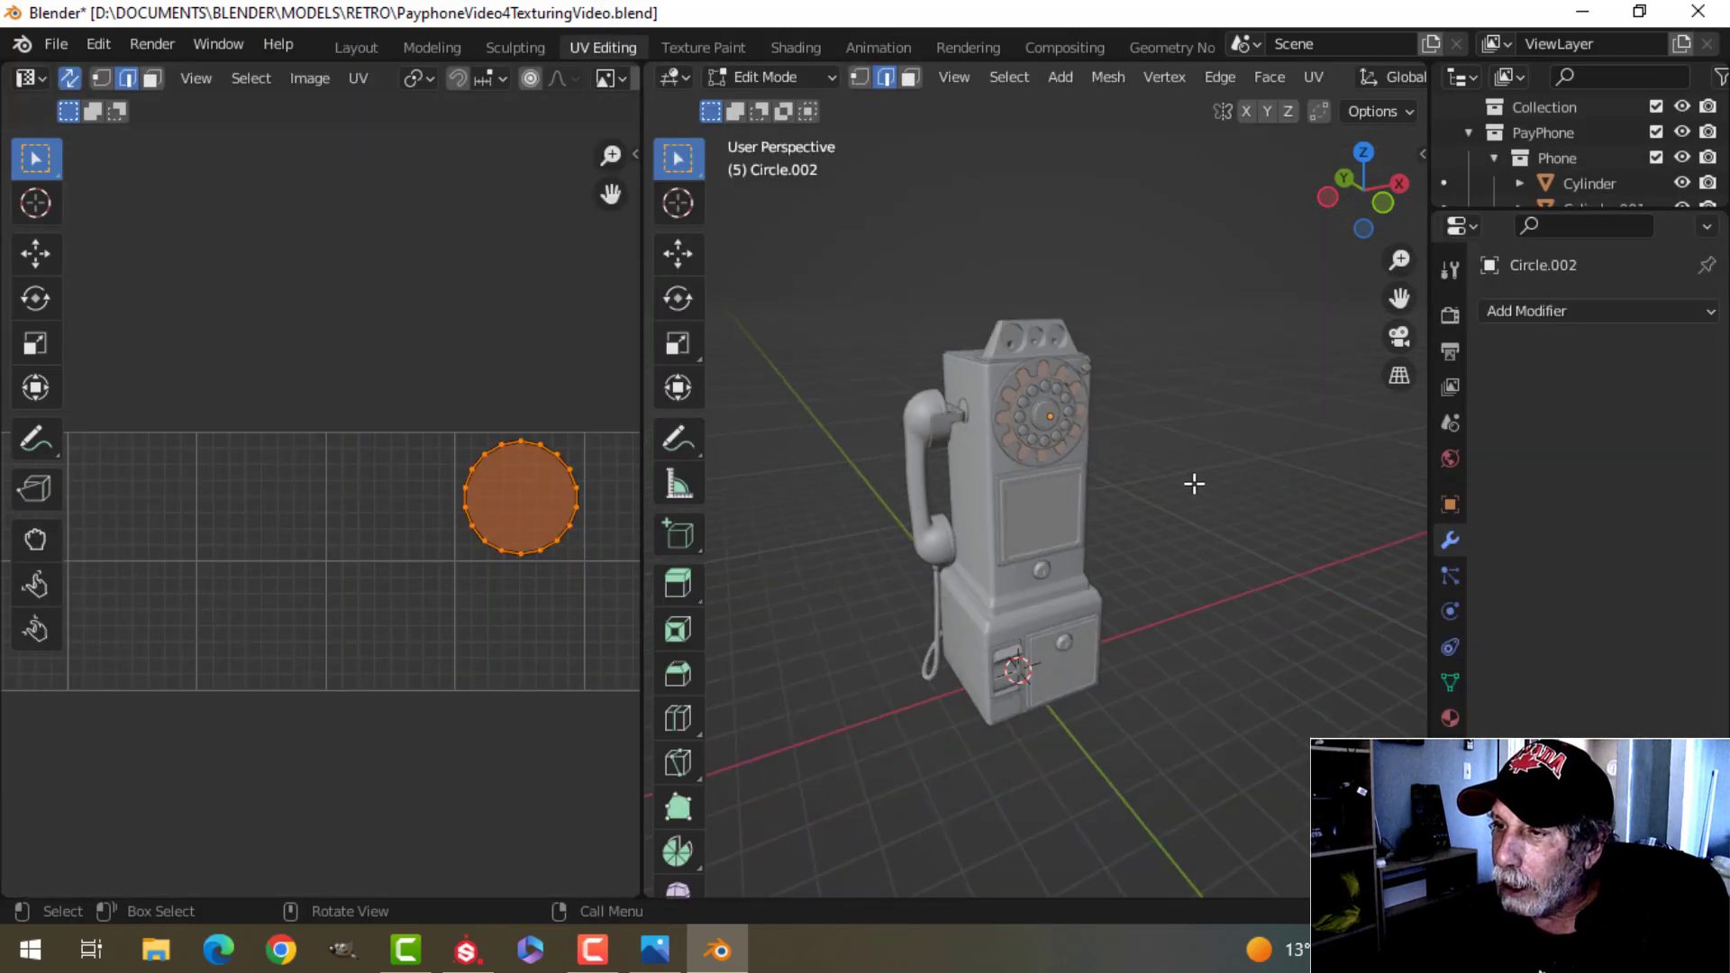
key("Tab")
key("a")
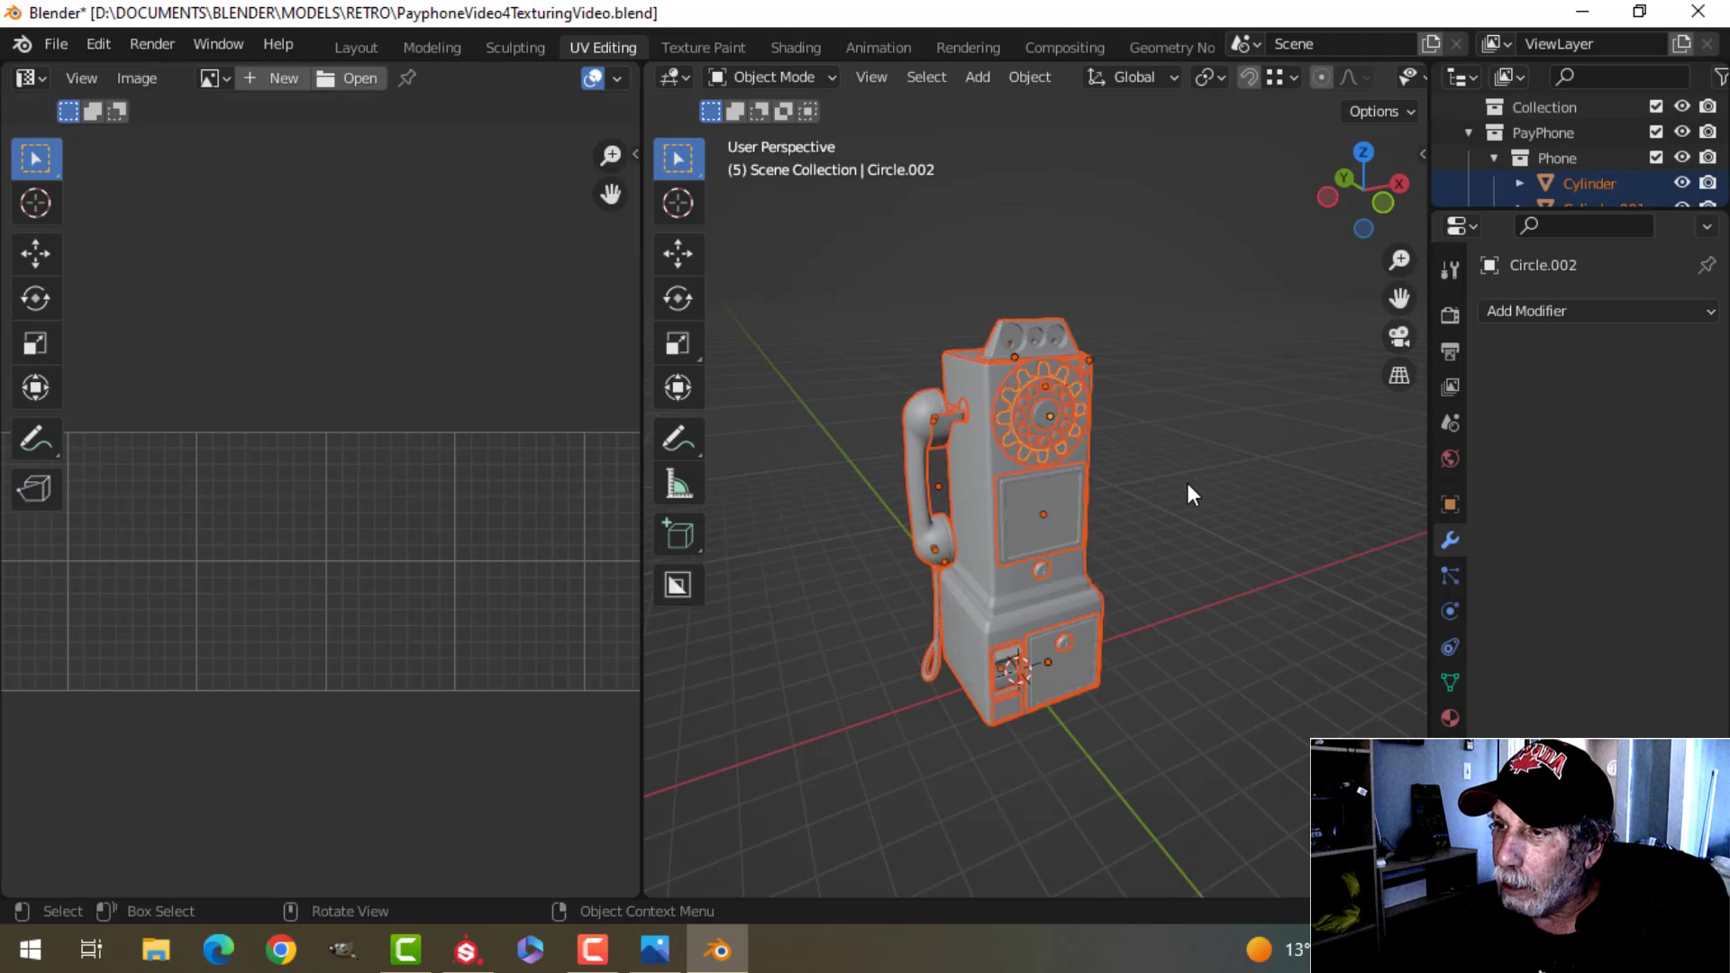
key("Tab")
key("a")
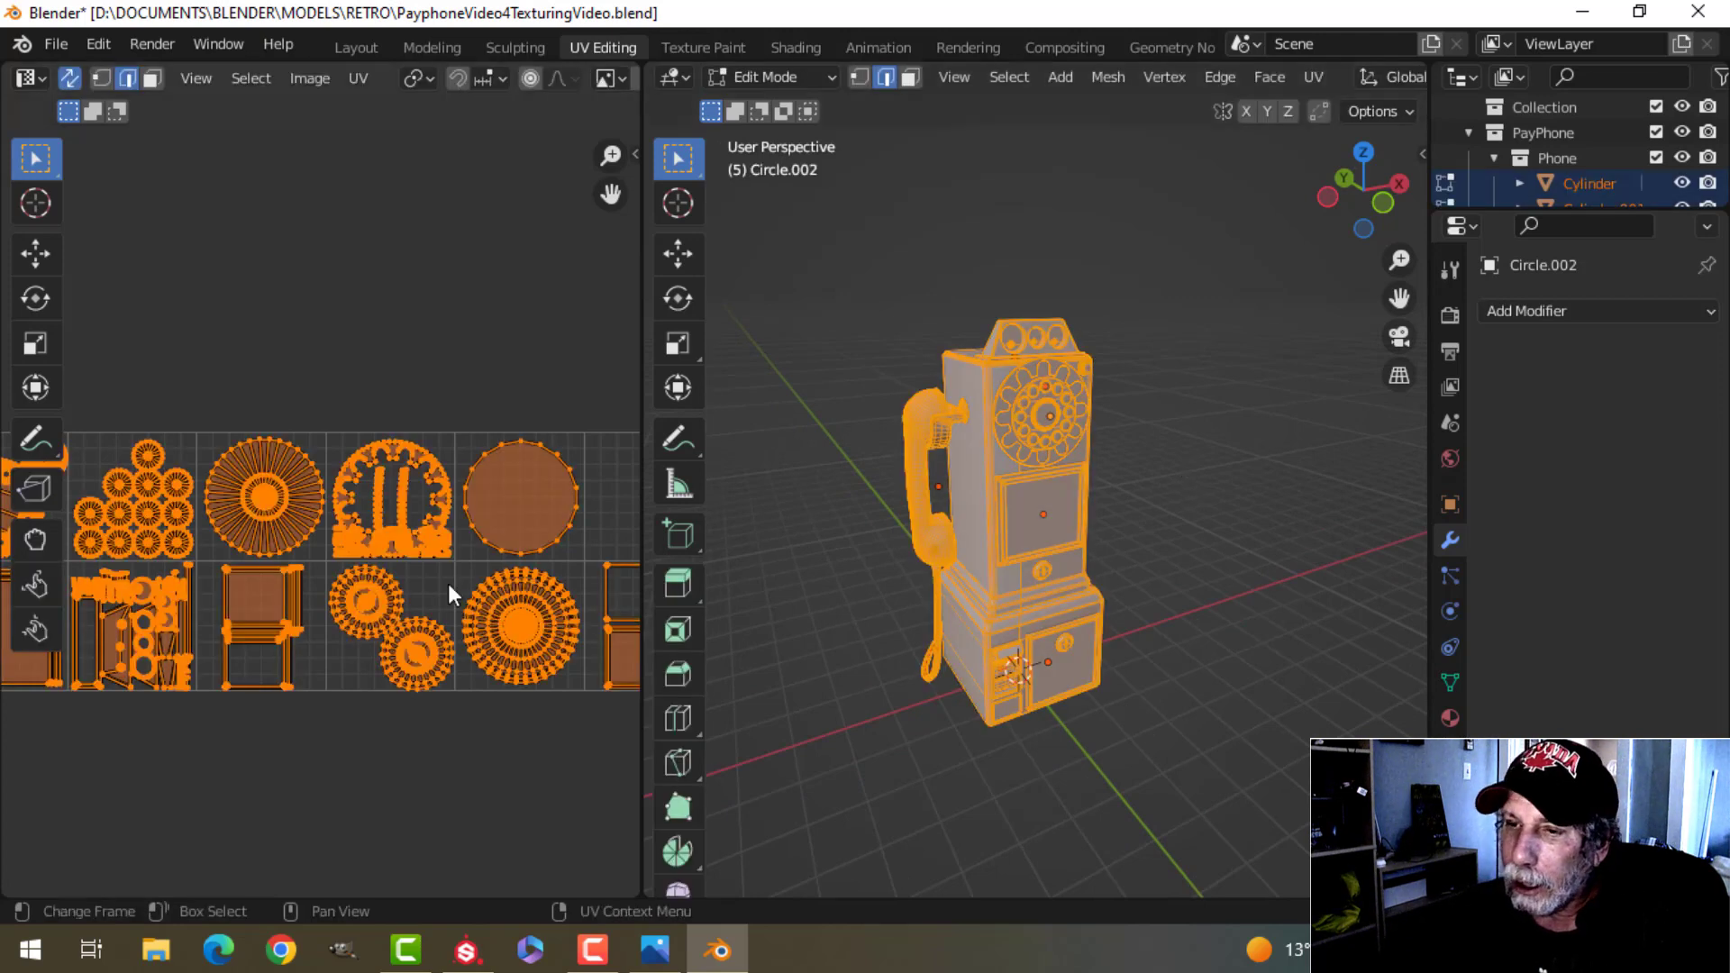
Step: Maximize the UV editor to show the full row of UDIM tiles and deselect all UVs
scroll(365, 585, "down", 2)
middle_click_drag(365, 585, 392, 539)
key("ctrl+space")
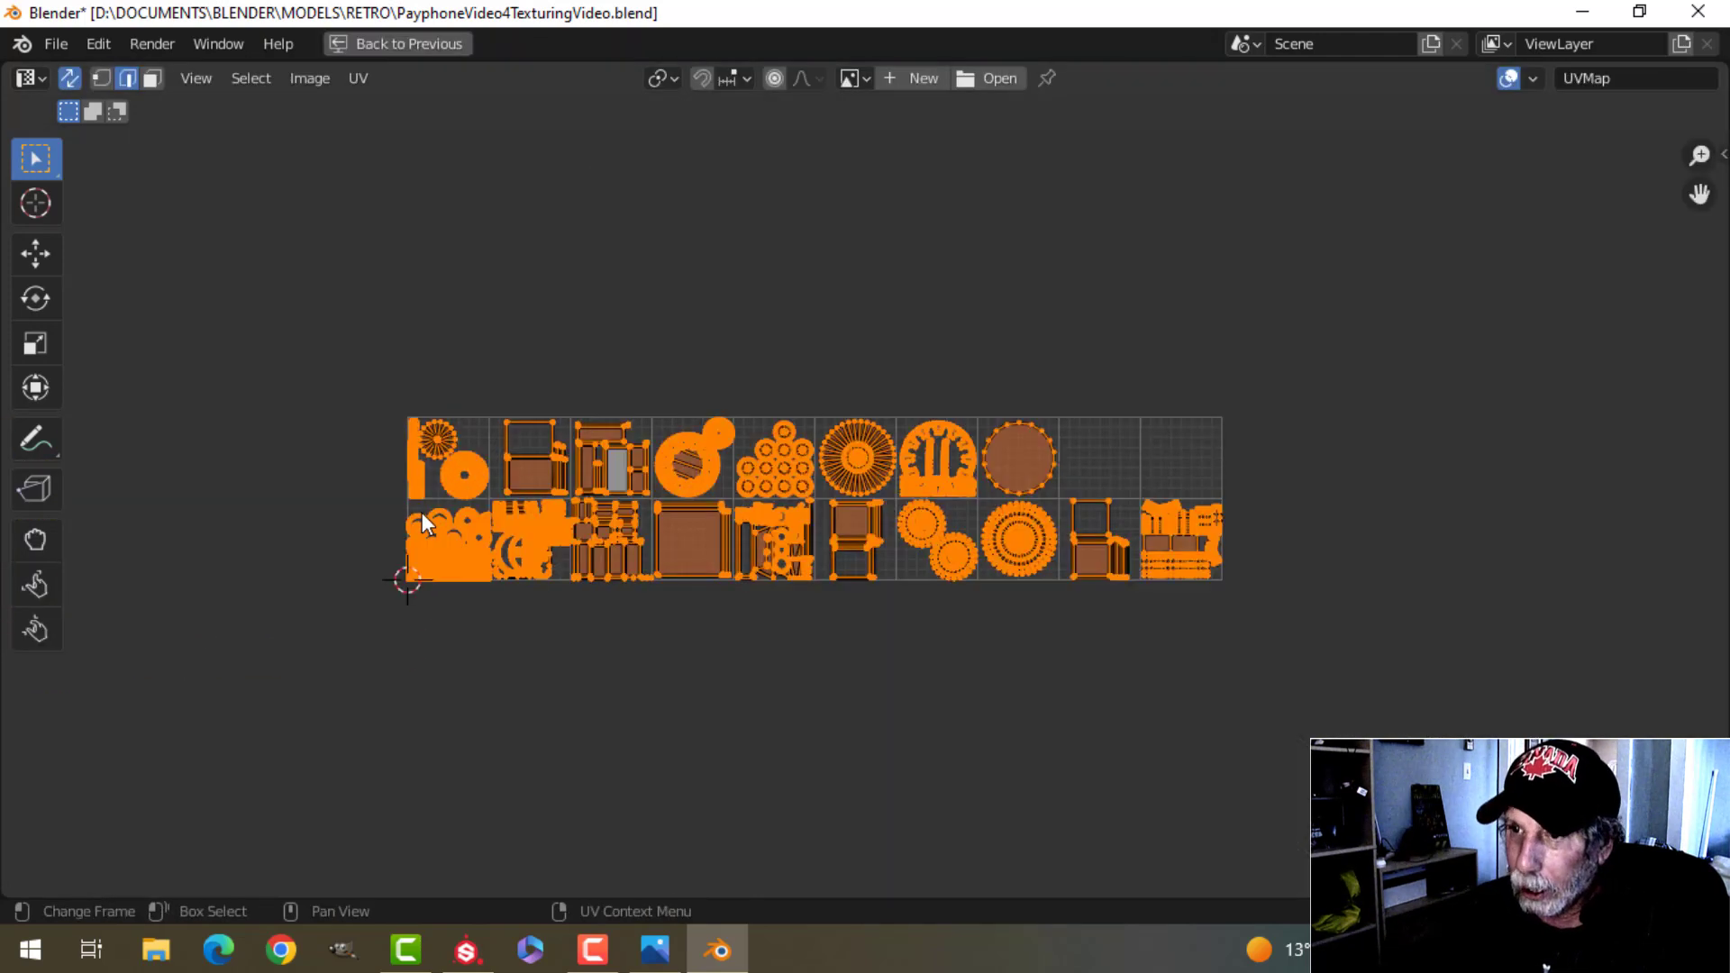
scroll(757, 585, "up", 1)
scroll(730, 683, "up", 1)
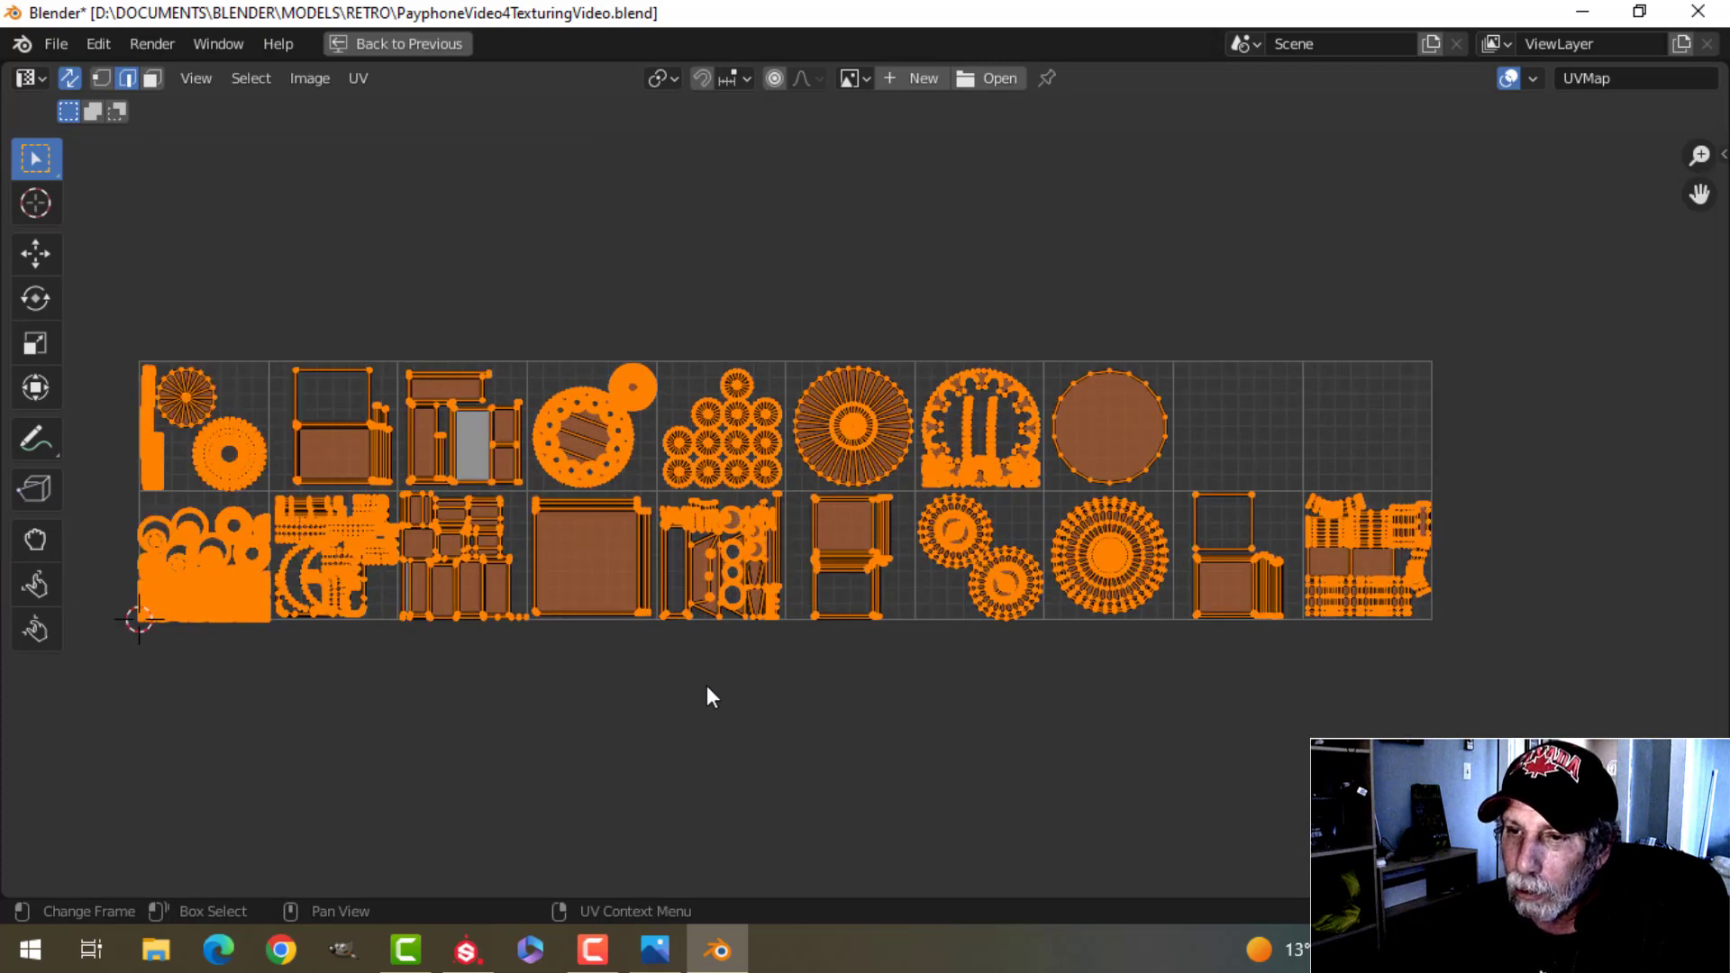
key("alt+a")
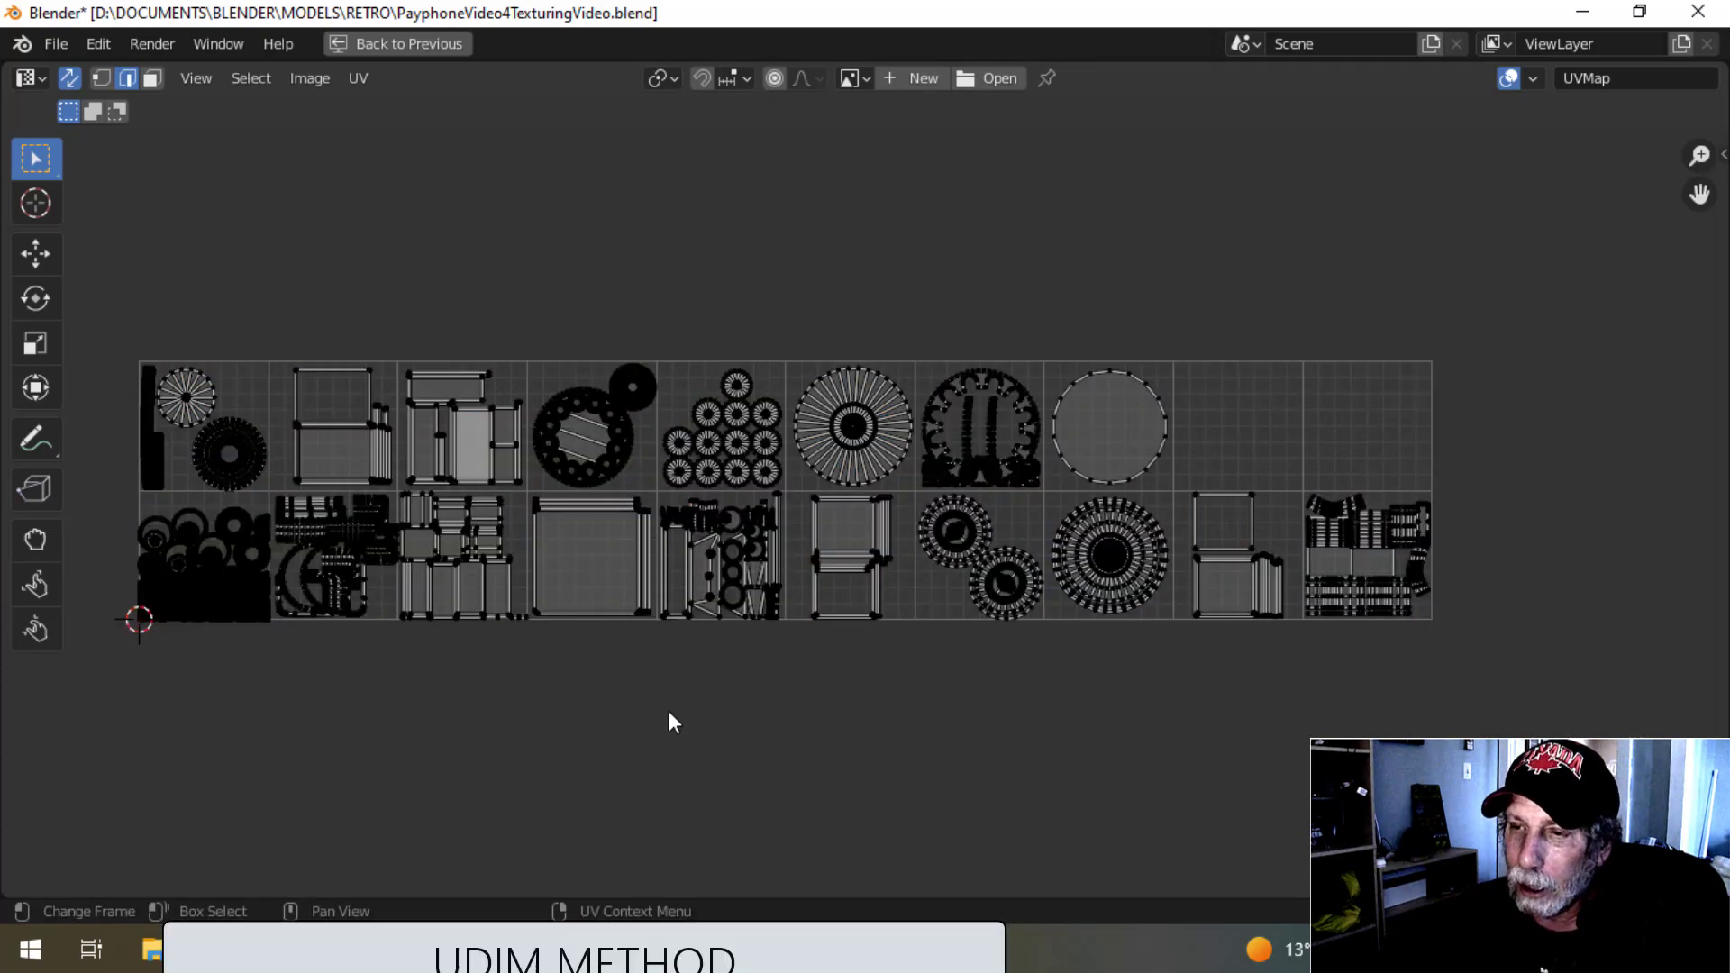
Step: Examine how the payphone's UV islands are distributed across the two rows of UDIM tiles
scroll(712, 719, "down", 1)
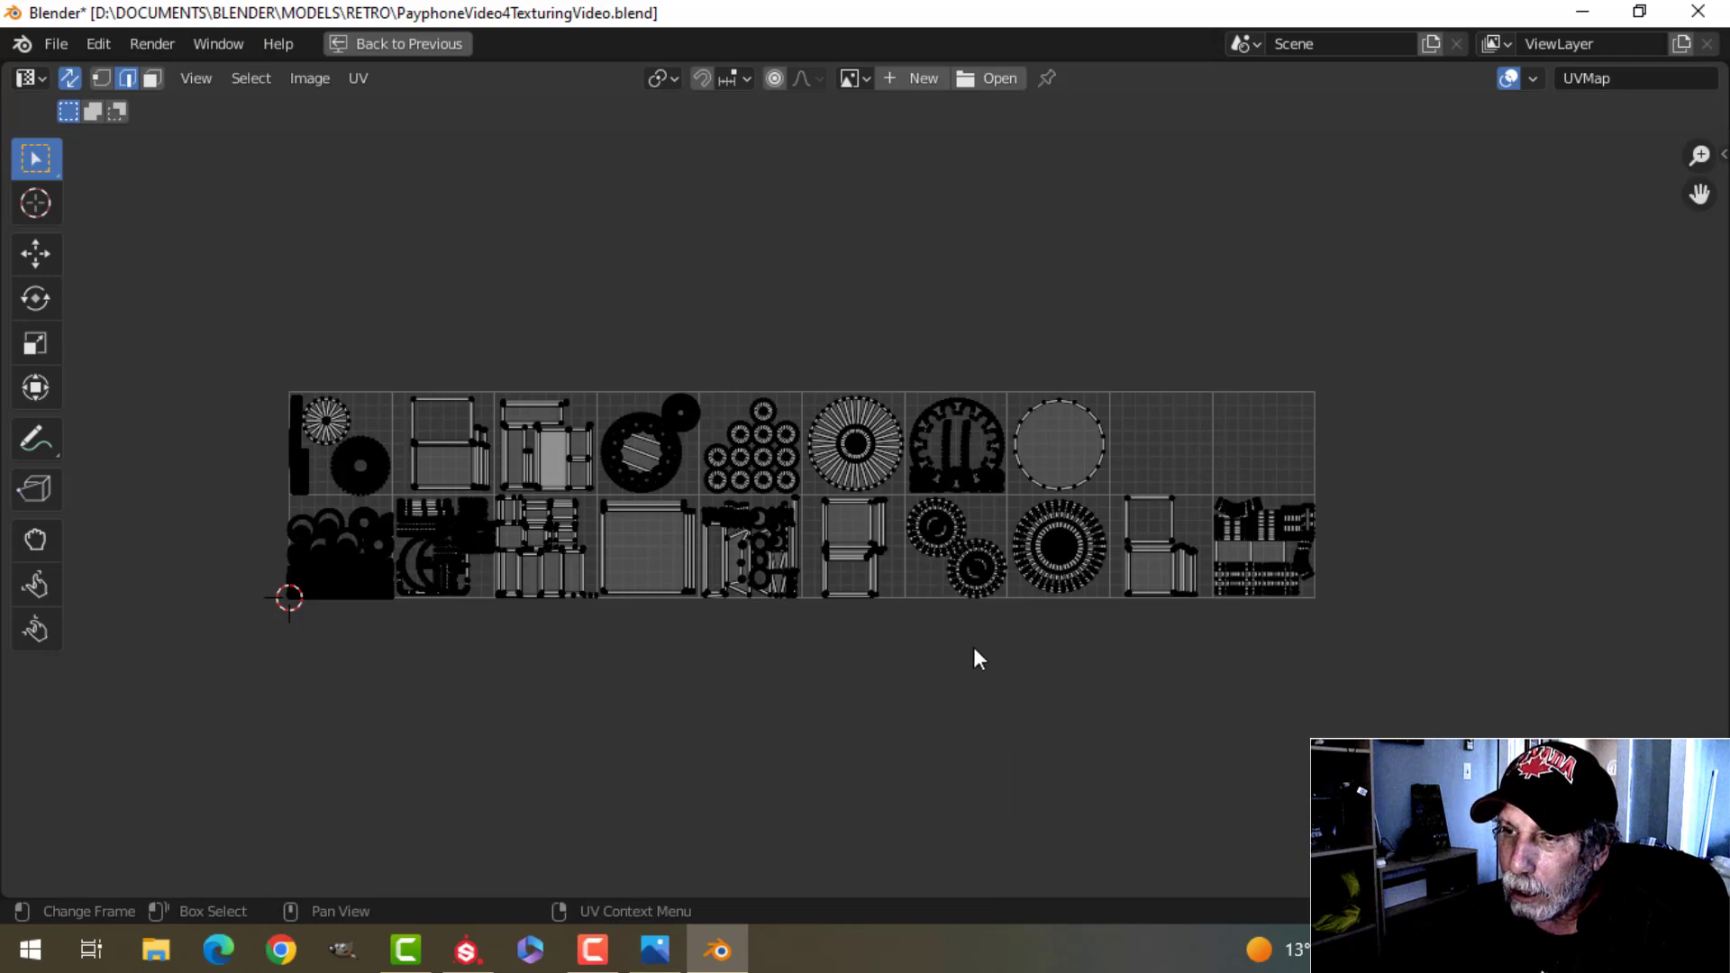
scroll(973, 656, "up", 3)
scroll(937, 656, "down", 2)
middle_click_drag(838, 722, 901, 694)
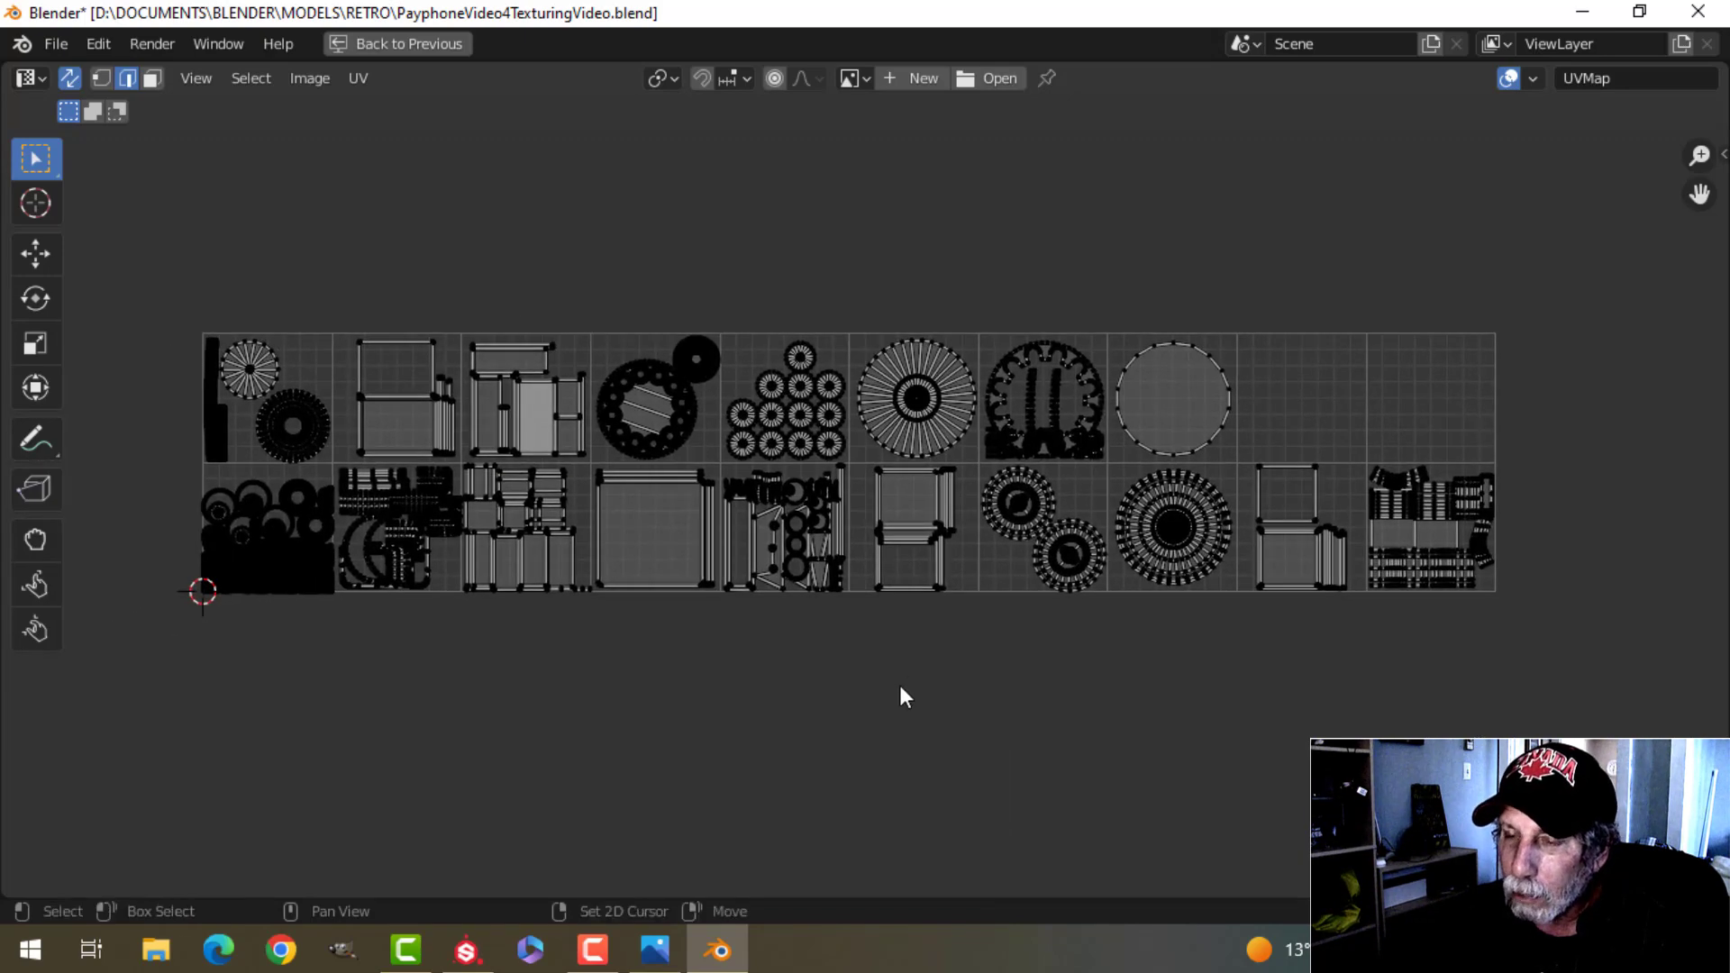
scroll(892, 689, "up", 1)
scroll(838, 694, "down", 1)
middle_click_drag(792, 695, 736, 674)
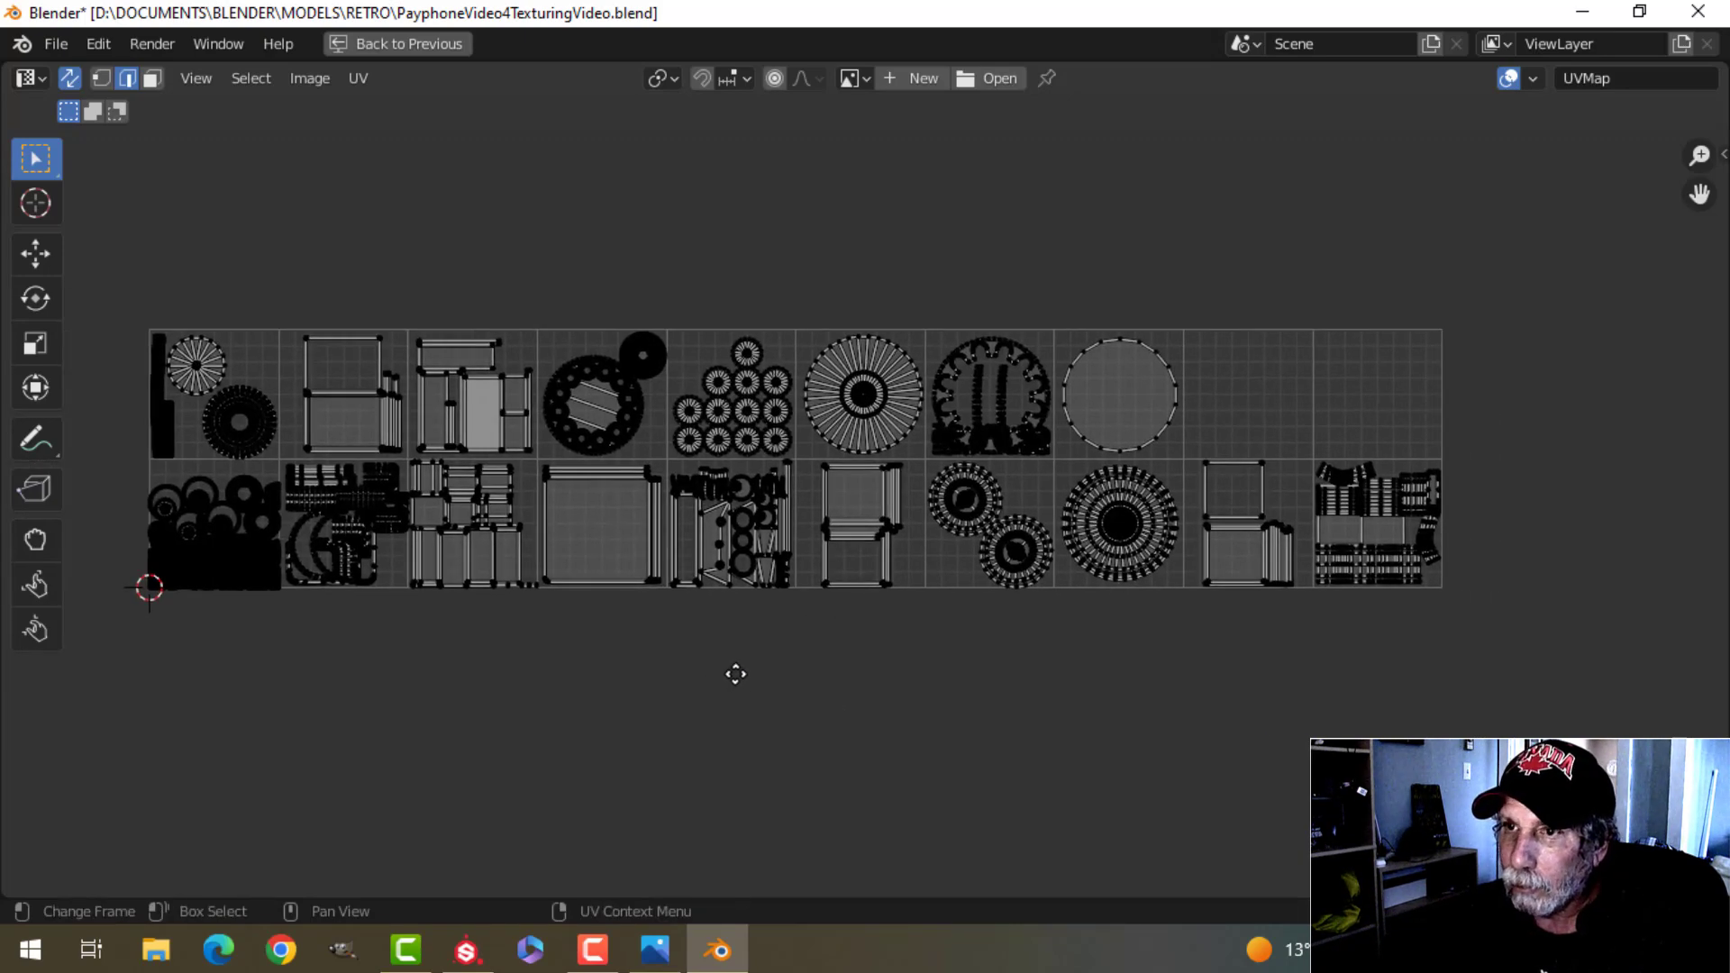
Step: Restore the split UV Editing layout and return the payphone parts to Object Mode
left_click(420, 45)
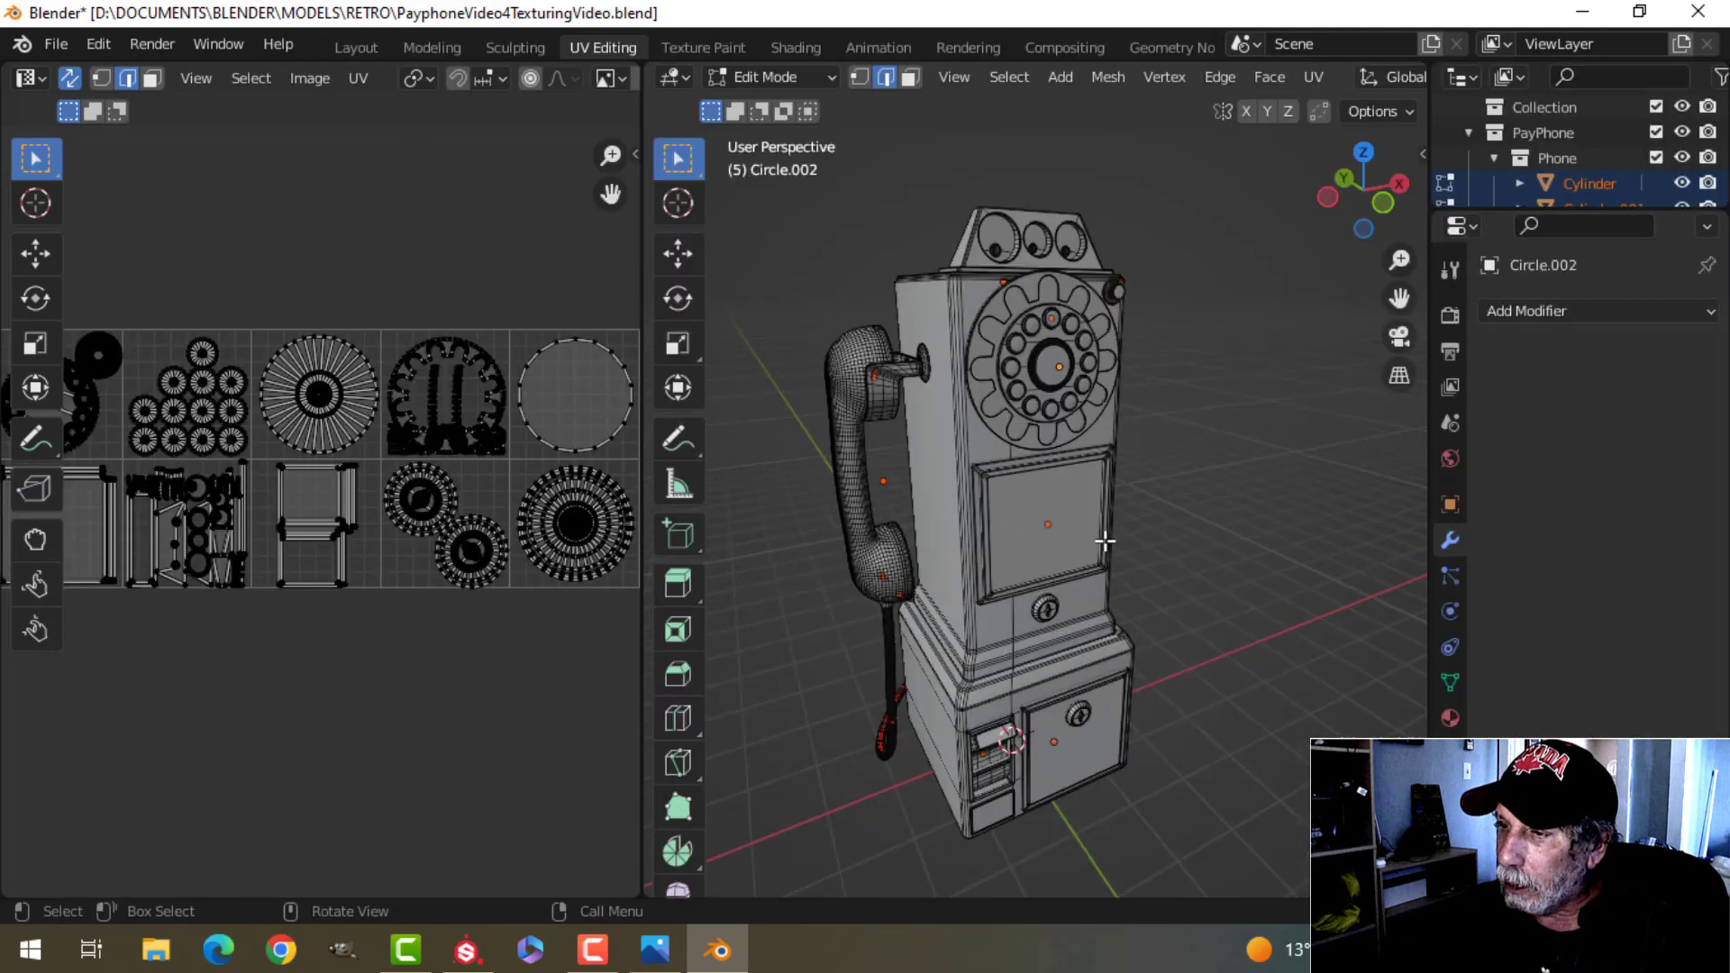
middle_click_drag(1175, 522, 950, 506)
scroll(1155, 543, "up", 2)
scroll(1078, 448, "up", 3)
scroll(950, 506, "down", 6)
middle_click_drag(1147, 428, 1132, 494, "shift")
scroll(1078, 475, "down", 1)
scroll(1127, 467, "down", 3)
key("Tab")
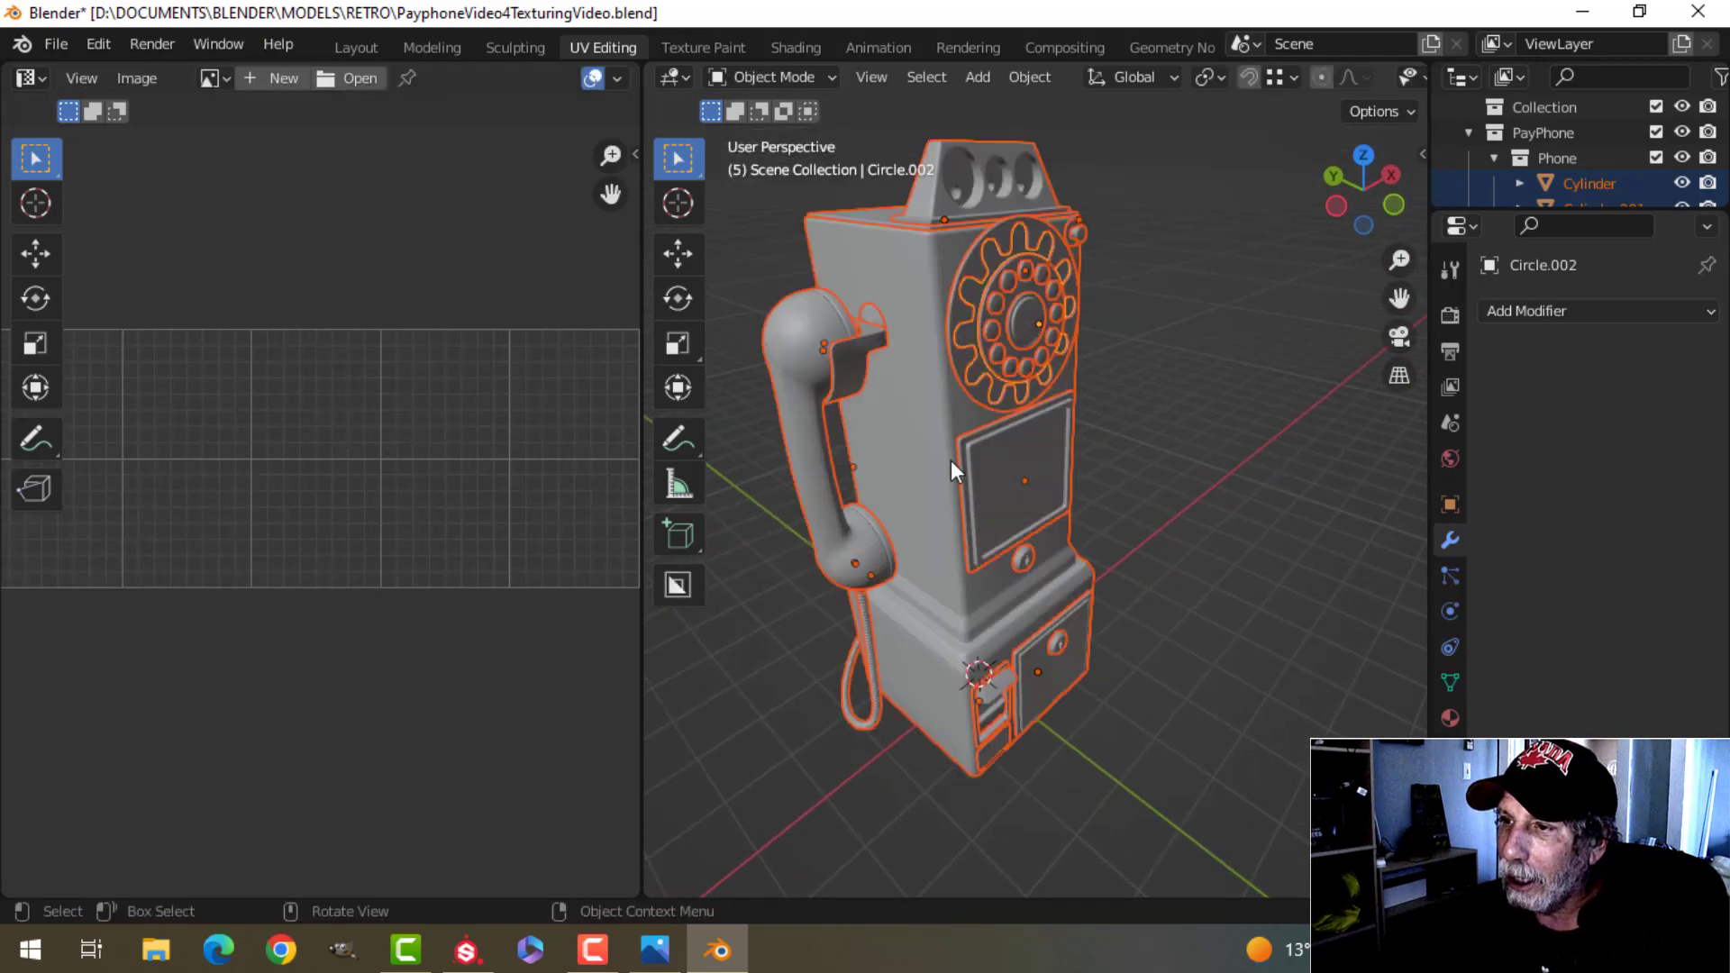
Step: Display all UVs of the payphone's main body in Edit Mode and examine how its islands sit in their tile
left_click(1050, 429)
key("Tab")
key("a")
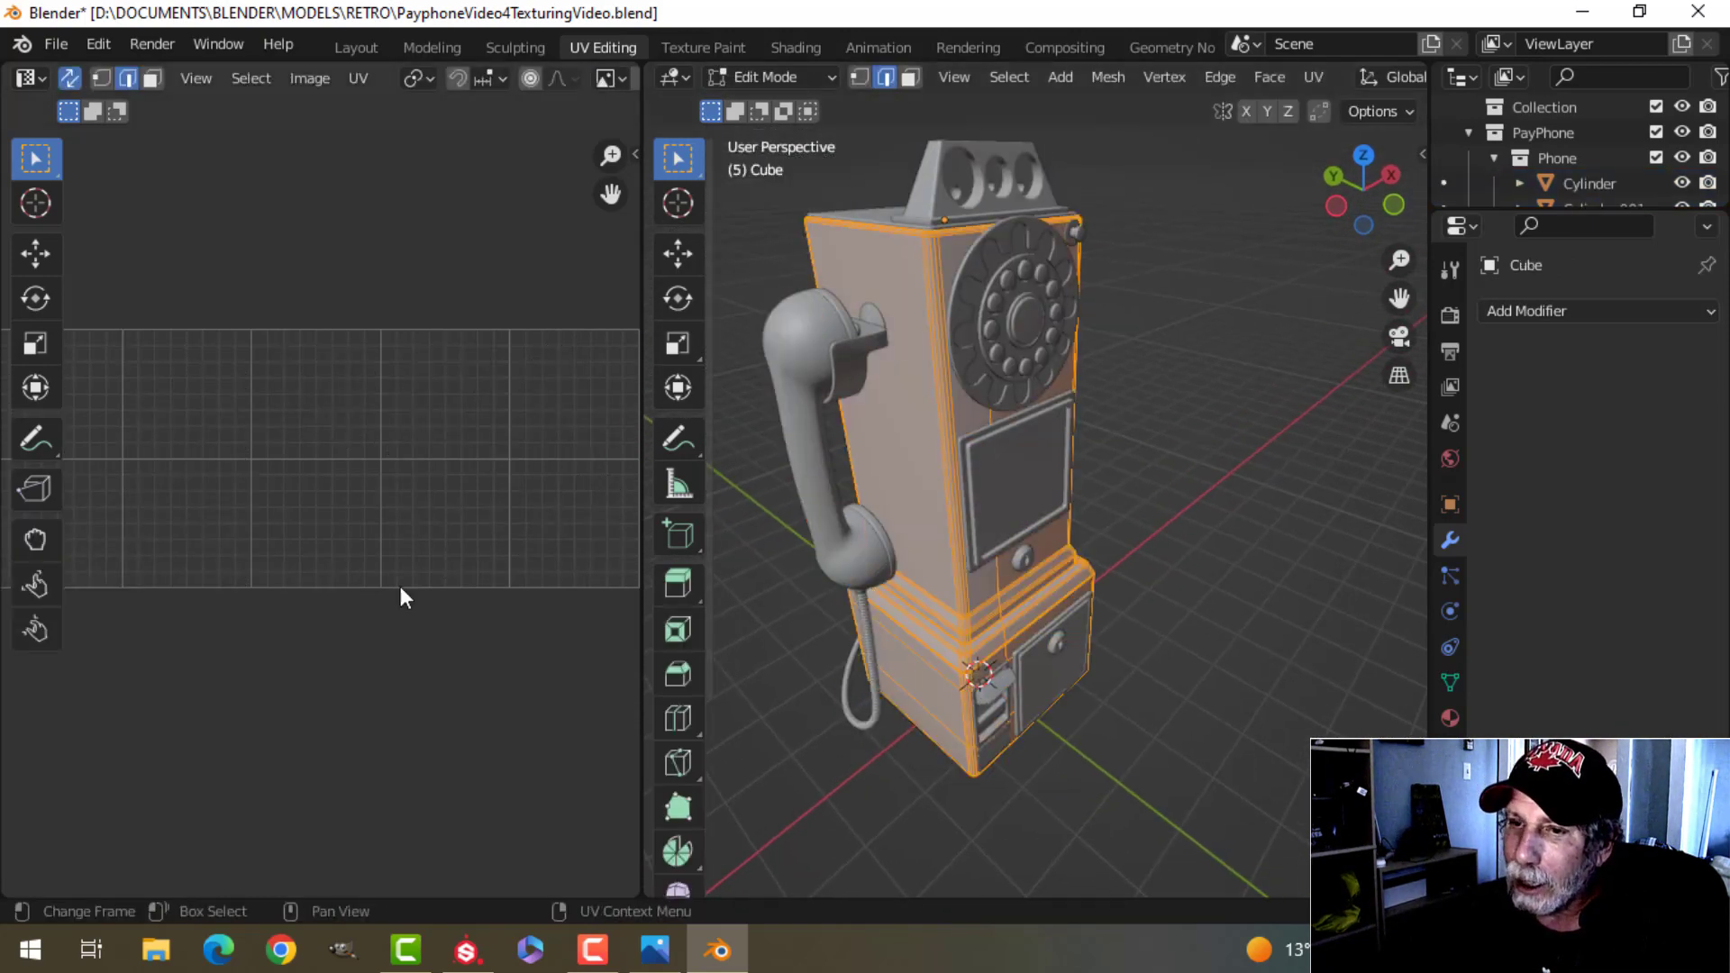
scroll(396, 588, "down", 3)
middle_click_drag(194, 581, 362, 548)
scroll(362, 547, "up", 2)
scroll(435, 573, "up", 5)
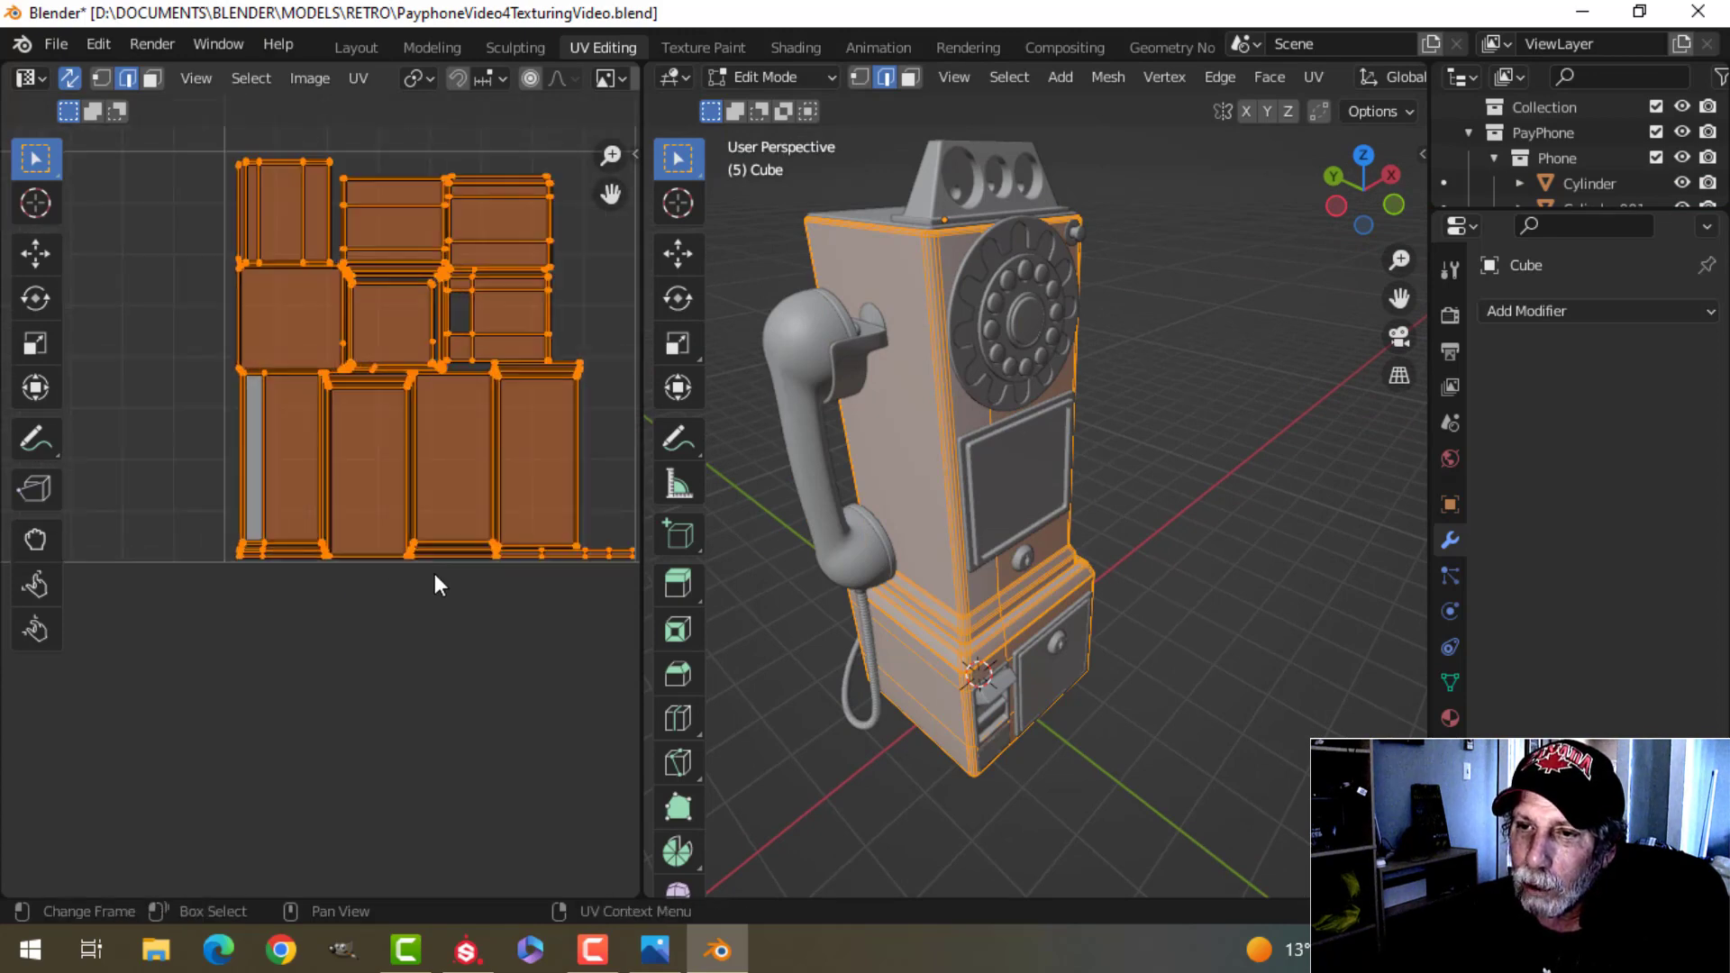
scroll(450, 584, "down", 1)
middle_click_drag(463, 591, 395, 603)
scroll(416, 583, "up", 1)
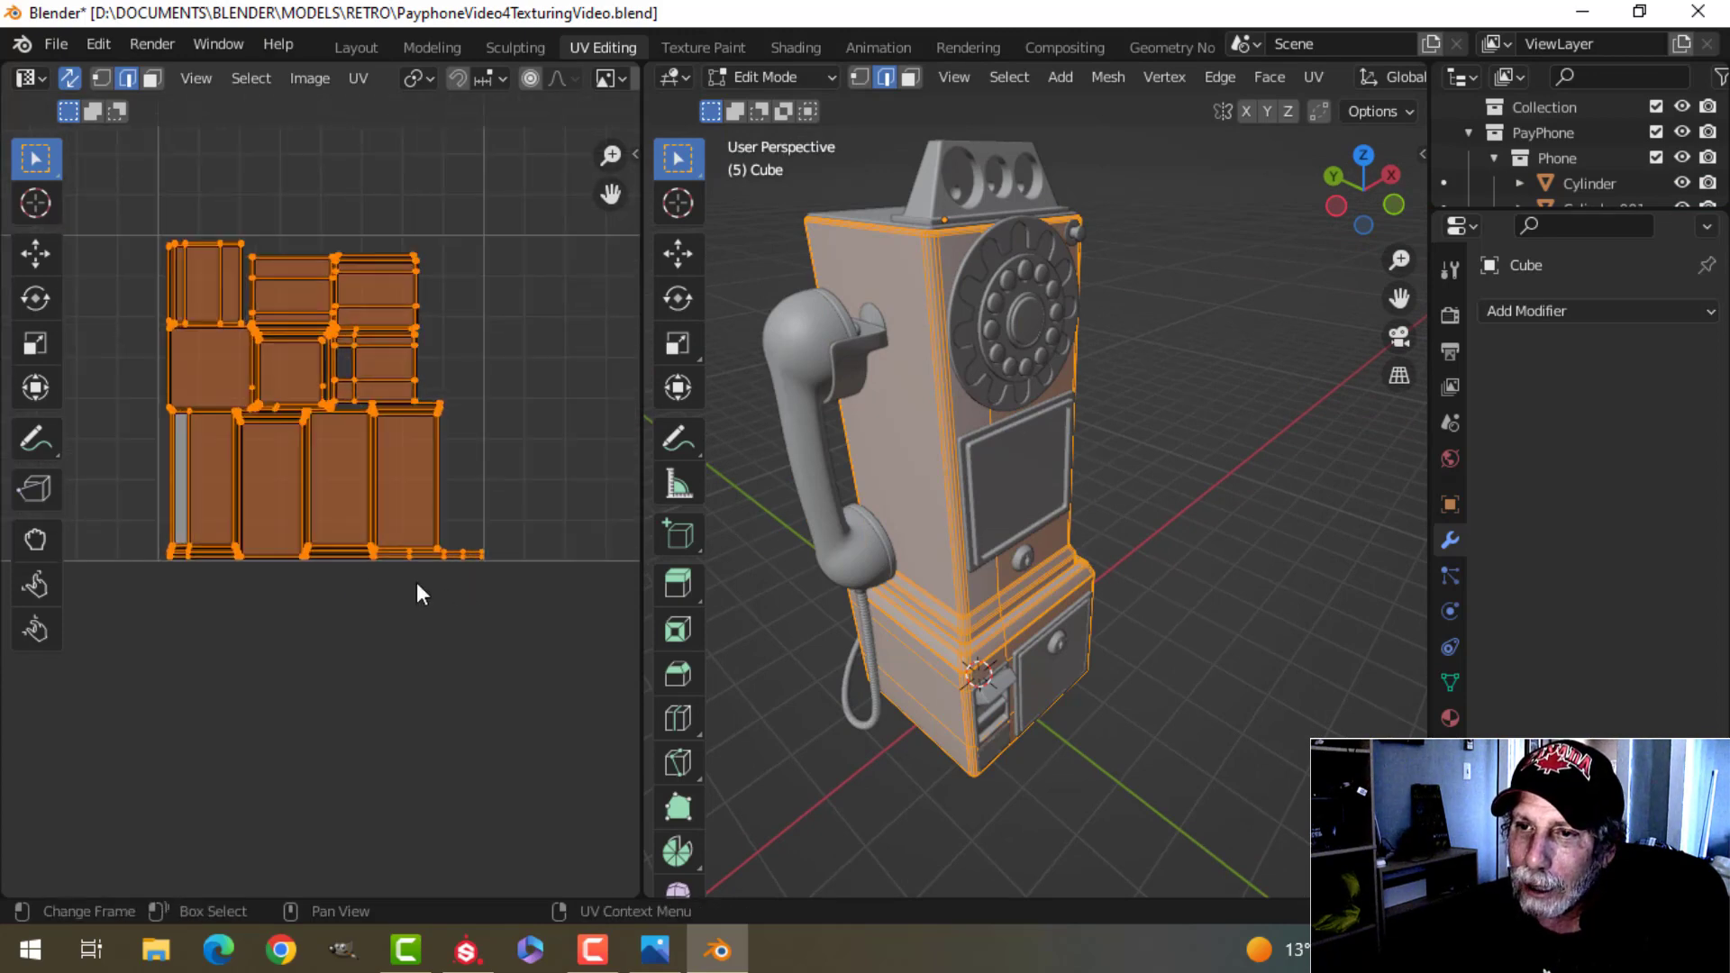
scroll(1071, 565, "down", 1)
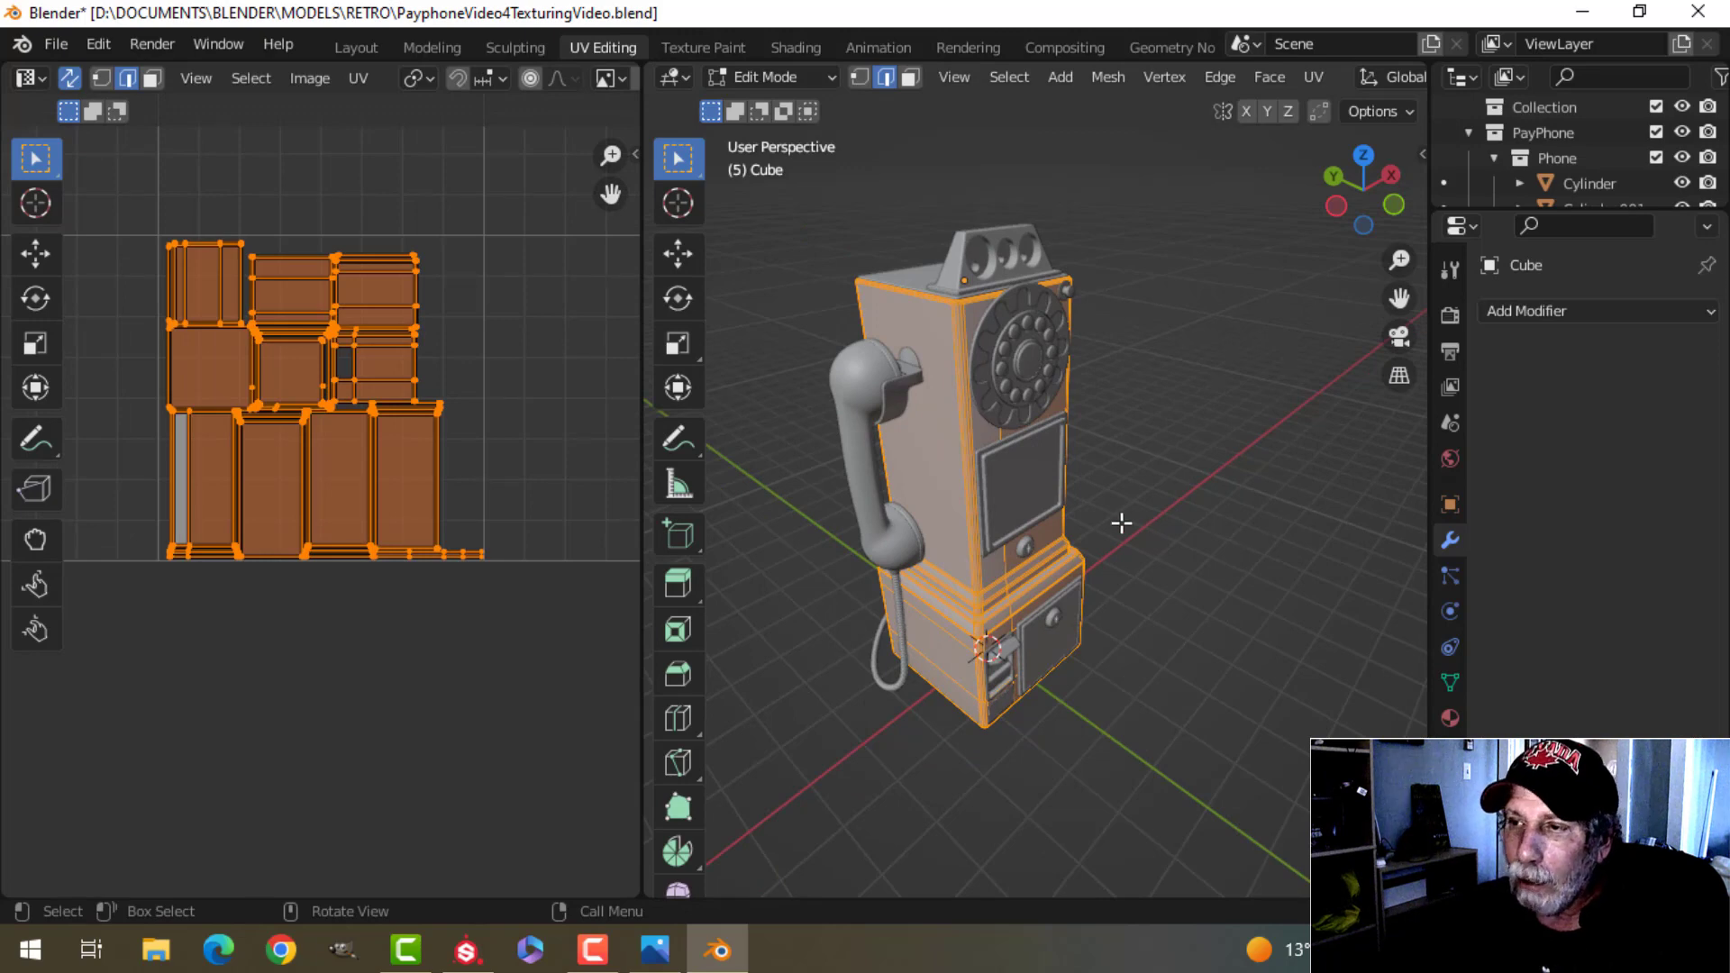
Step: Compare the main body in Object Mode and Edit Mode, and leave it in Object Mode with nothing selected
key("Tab")
middle_click_drag(1120, 523, 1023, 505)
scroll(889, 424, "up", 3)
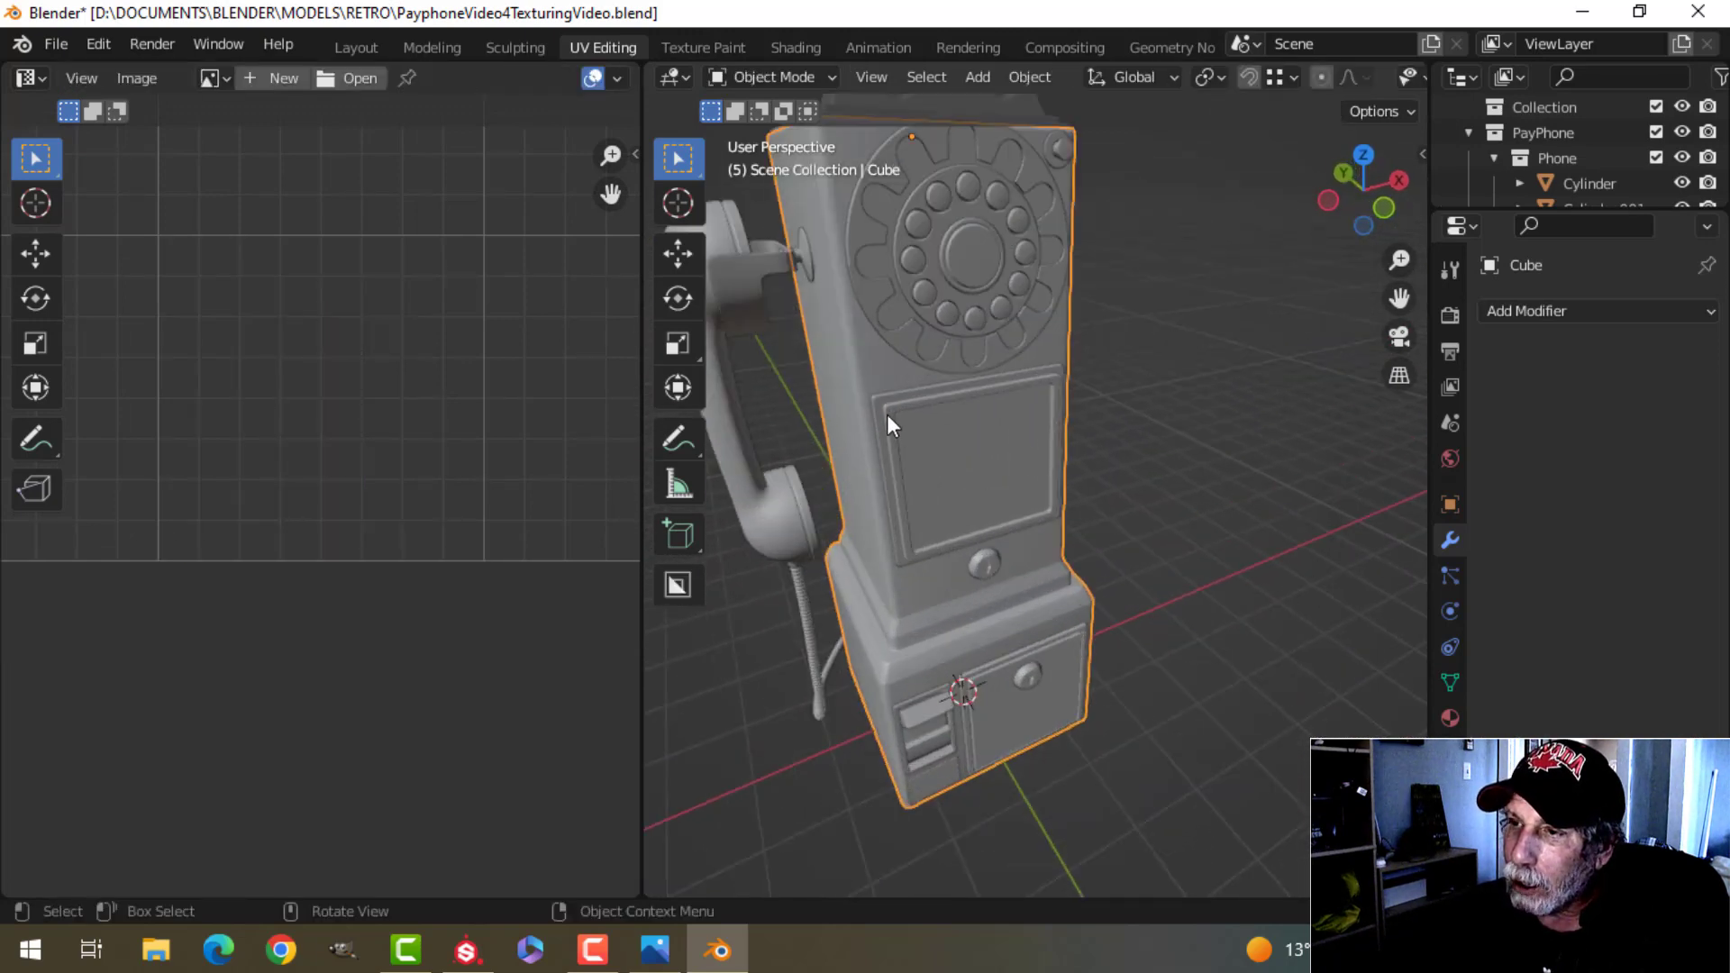
key("Tab")
scroll(854, 467, "down", 1)
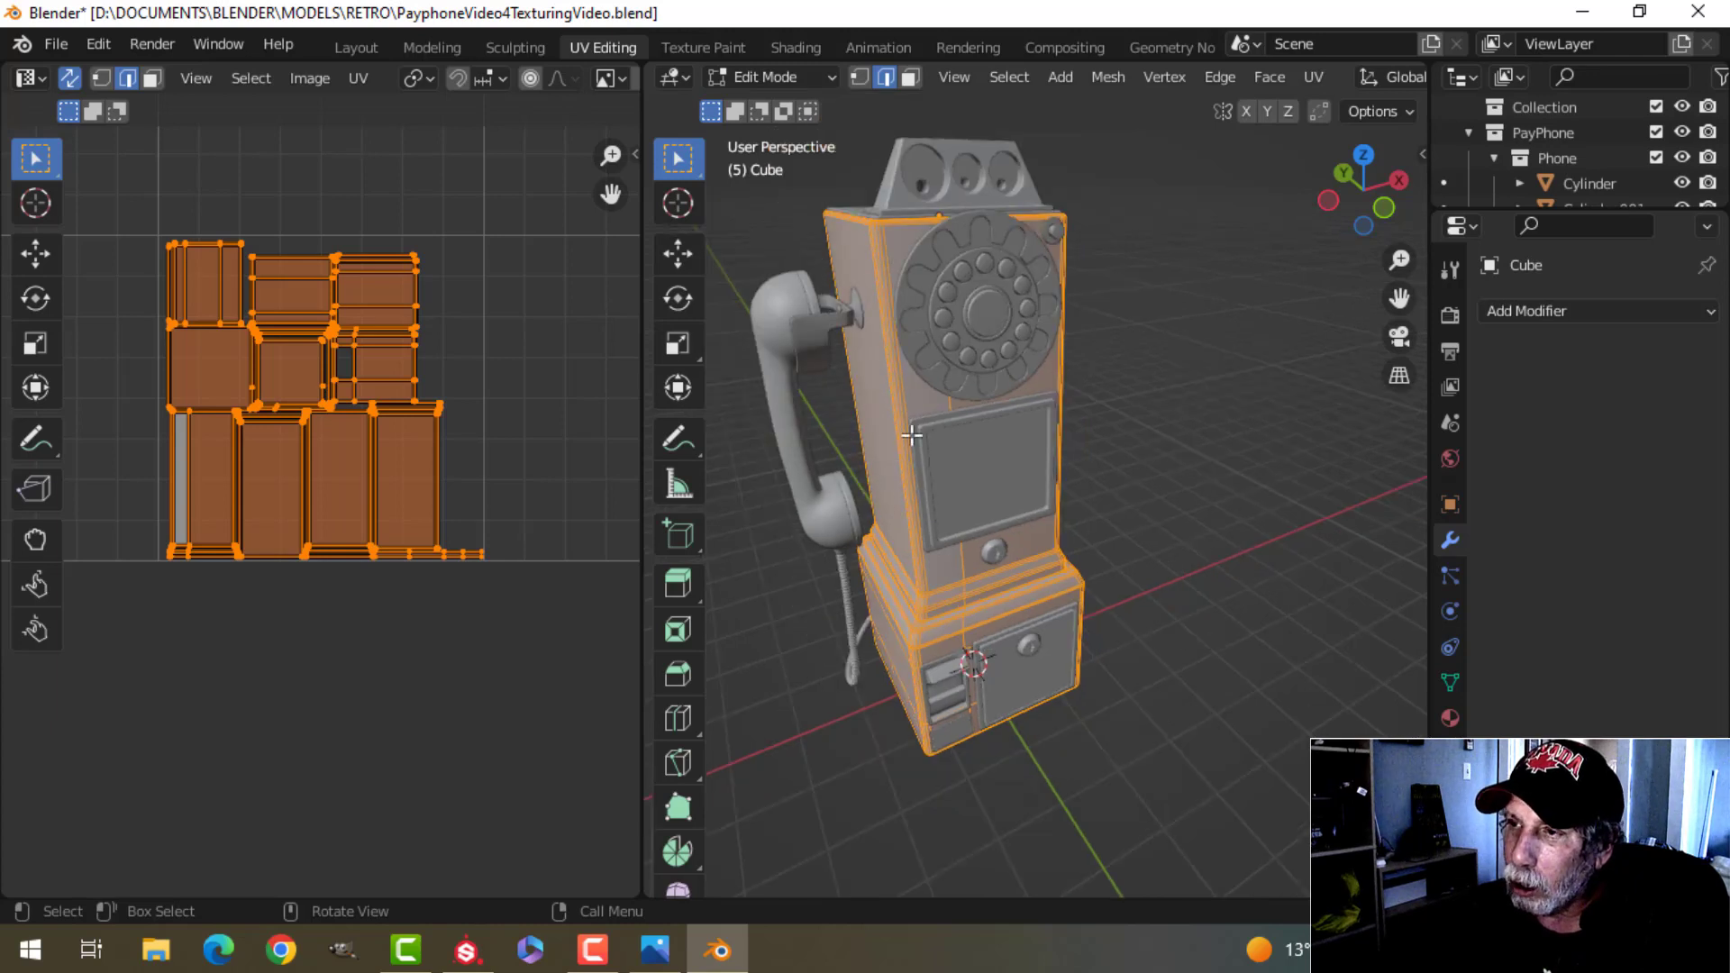
key("Tab")
left_click(969, 438)
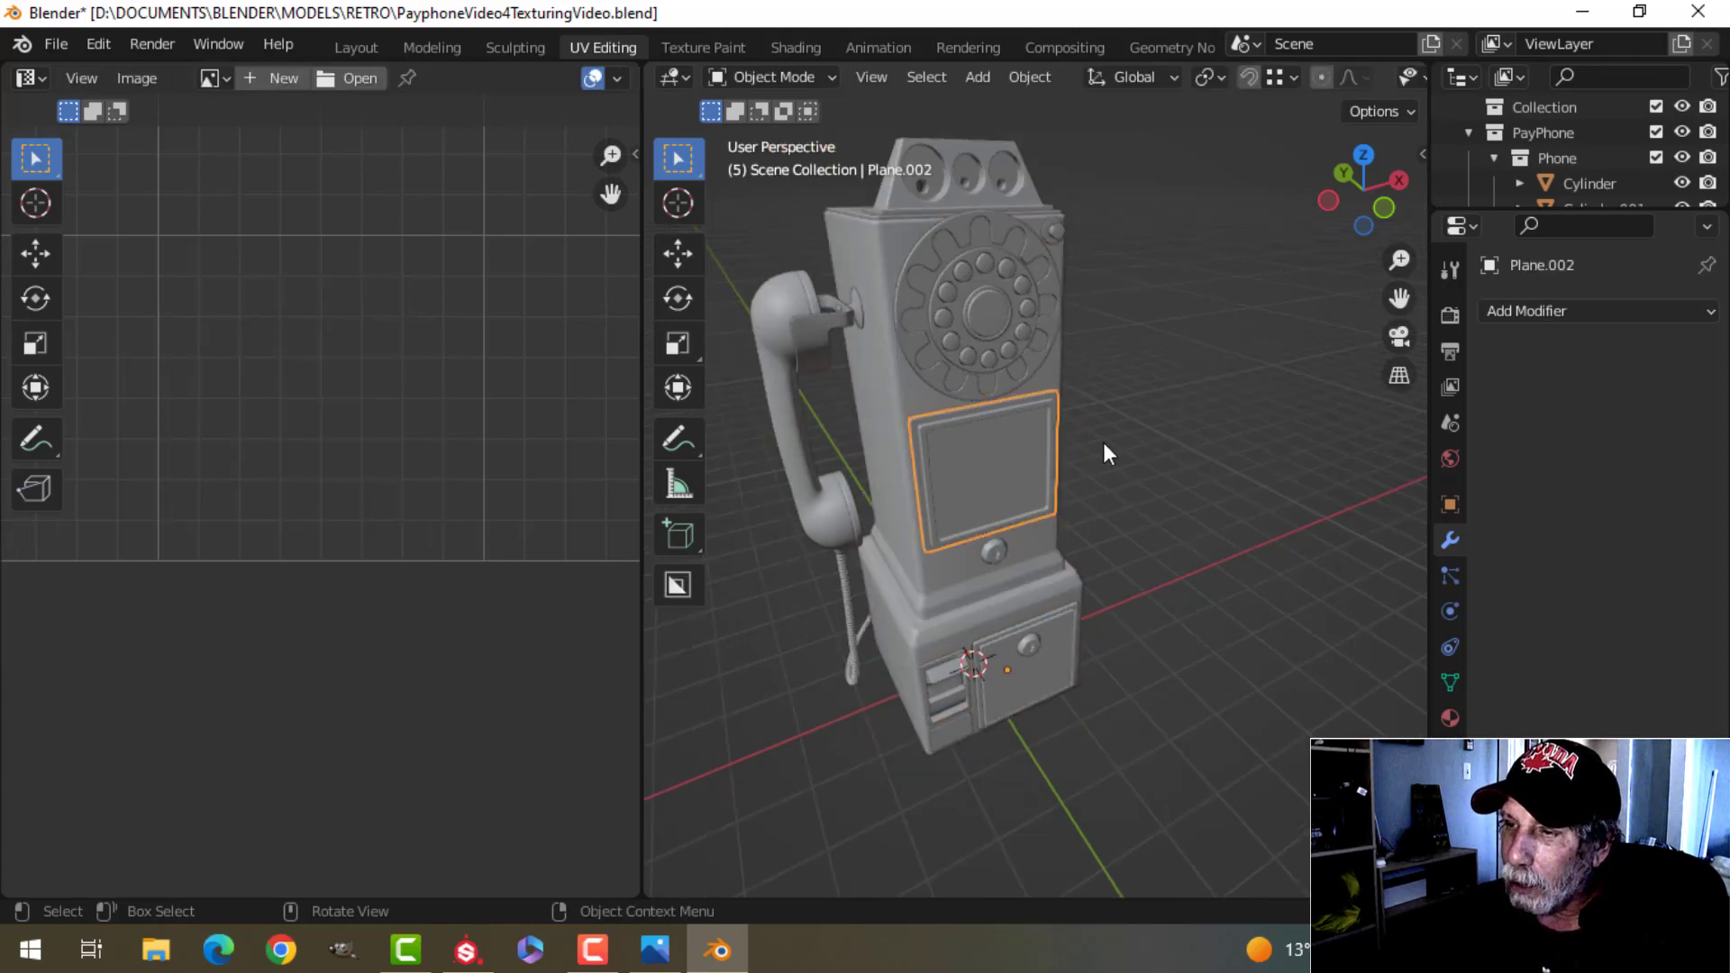
left_click(1103, 442)
middle_click_drag(1074, 446, 1099, 446, "shift")
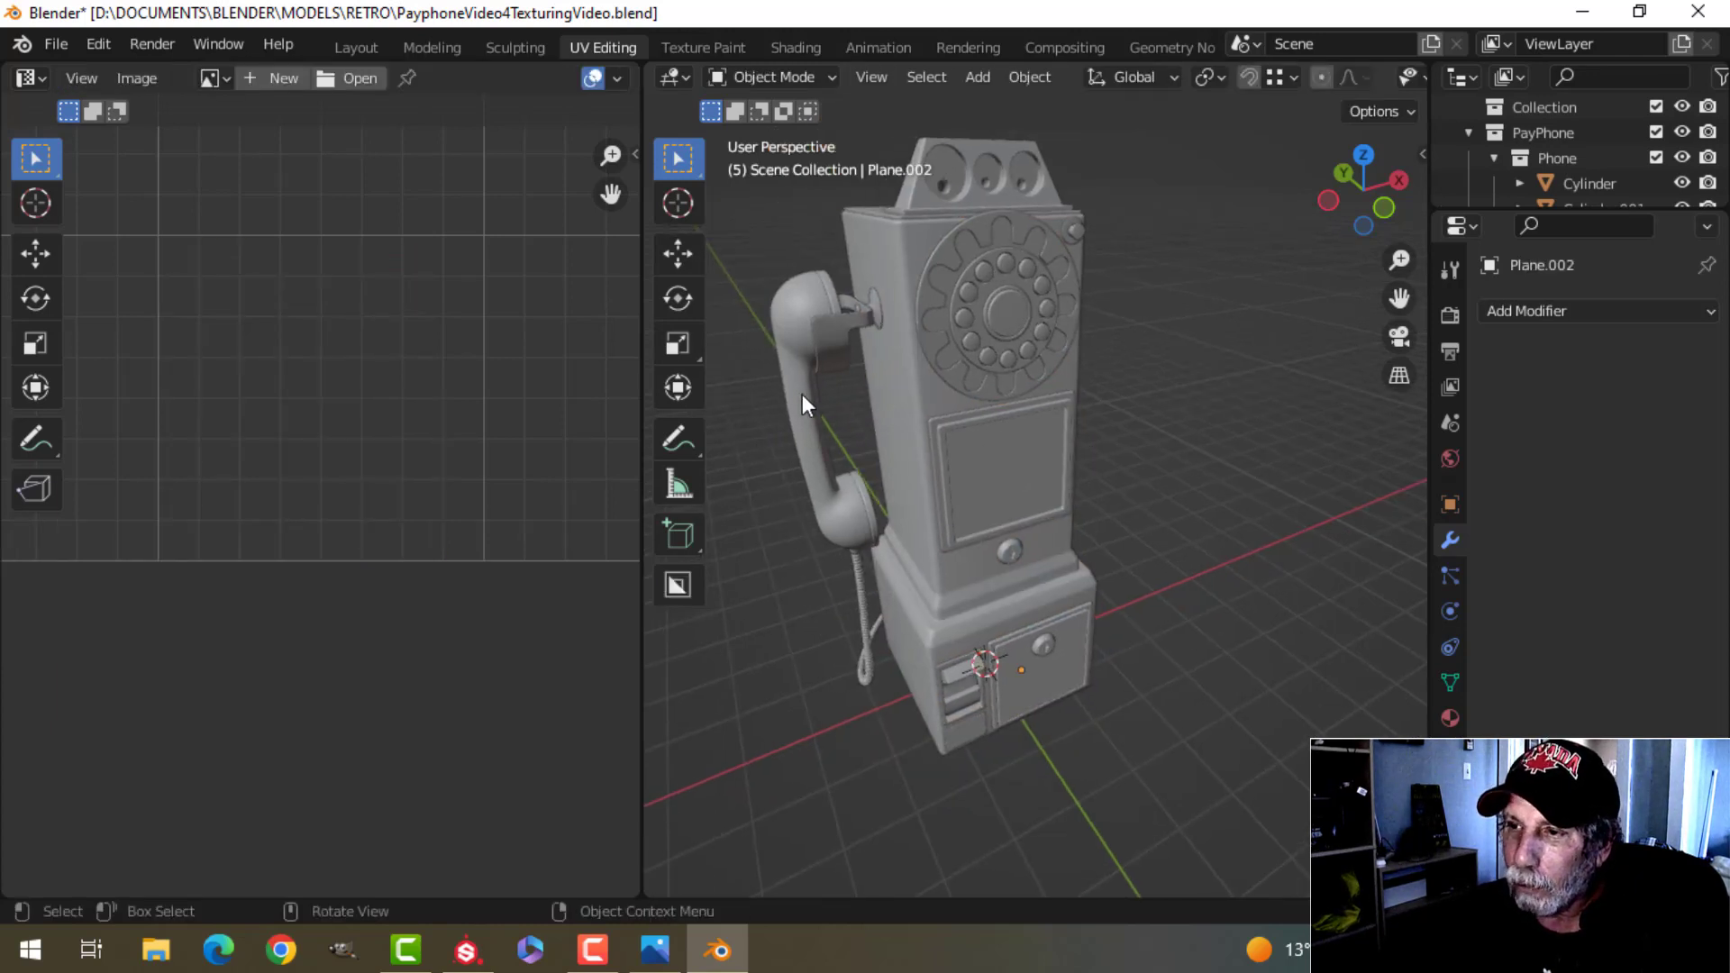
scroll(862, 361, "up", 3)
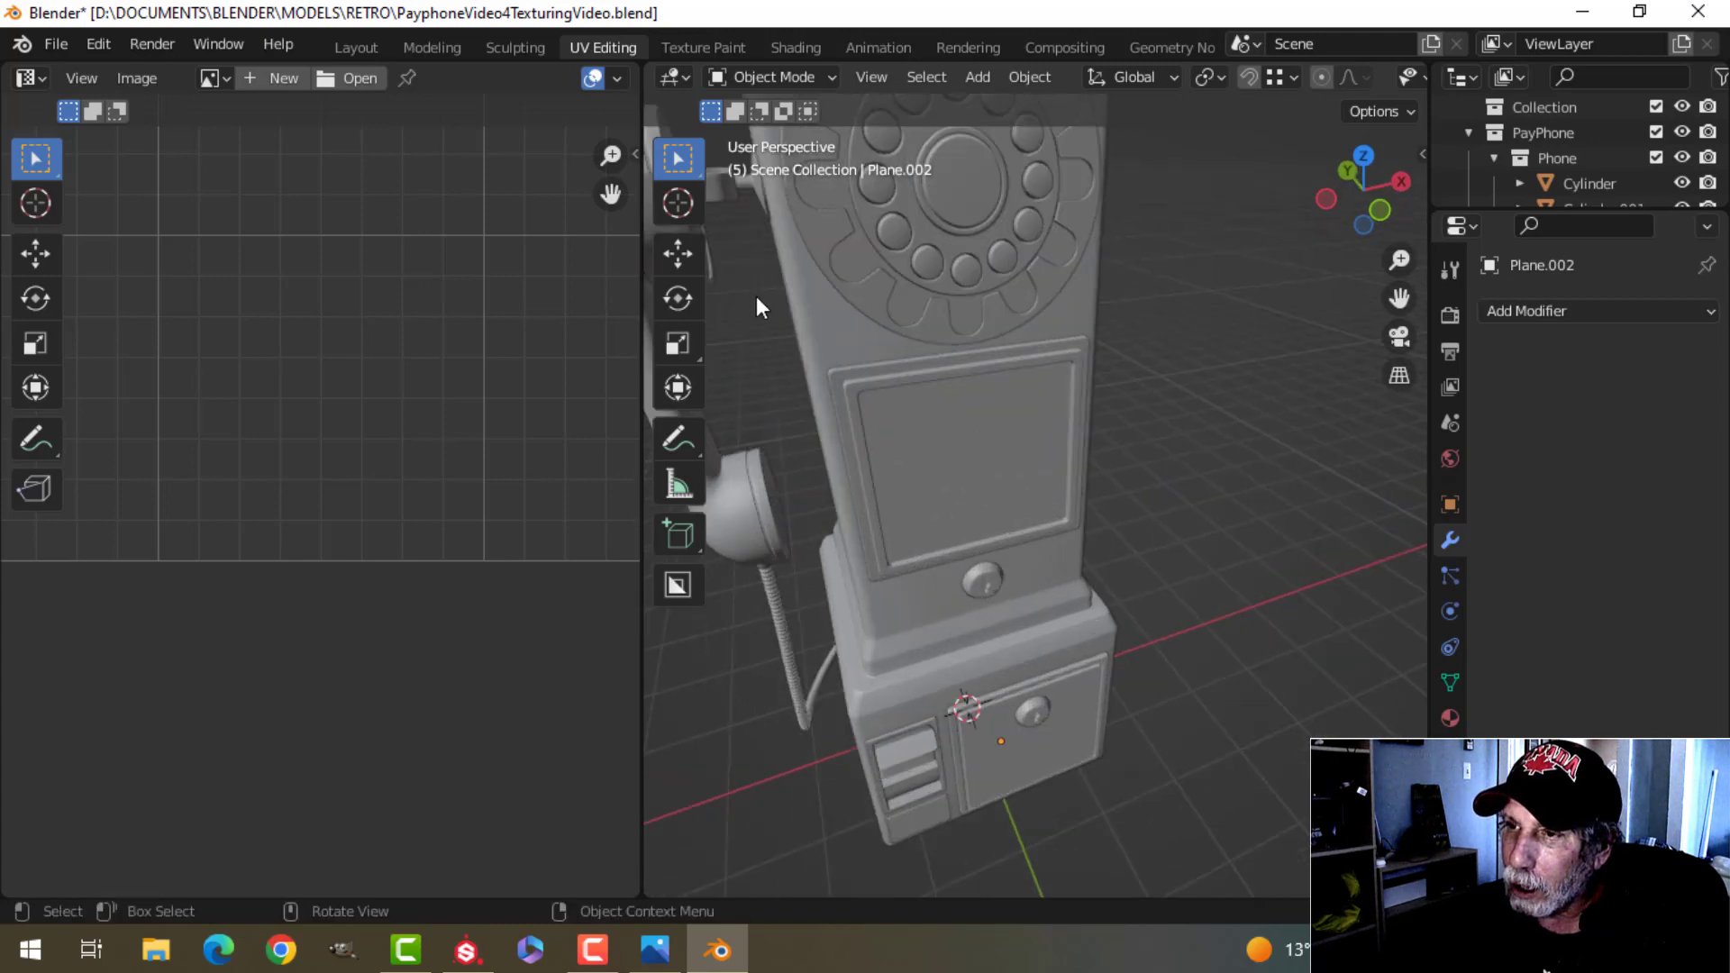
middle_click_drag(755, 295, 846, 343, "shift")
scroll(1297, 458, "down", 4)
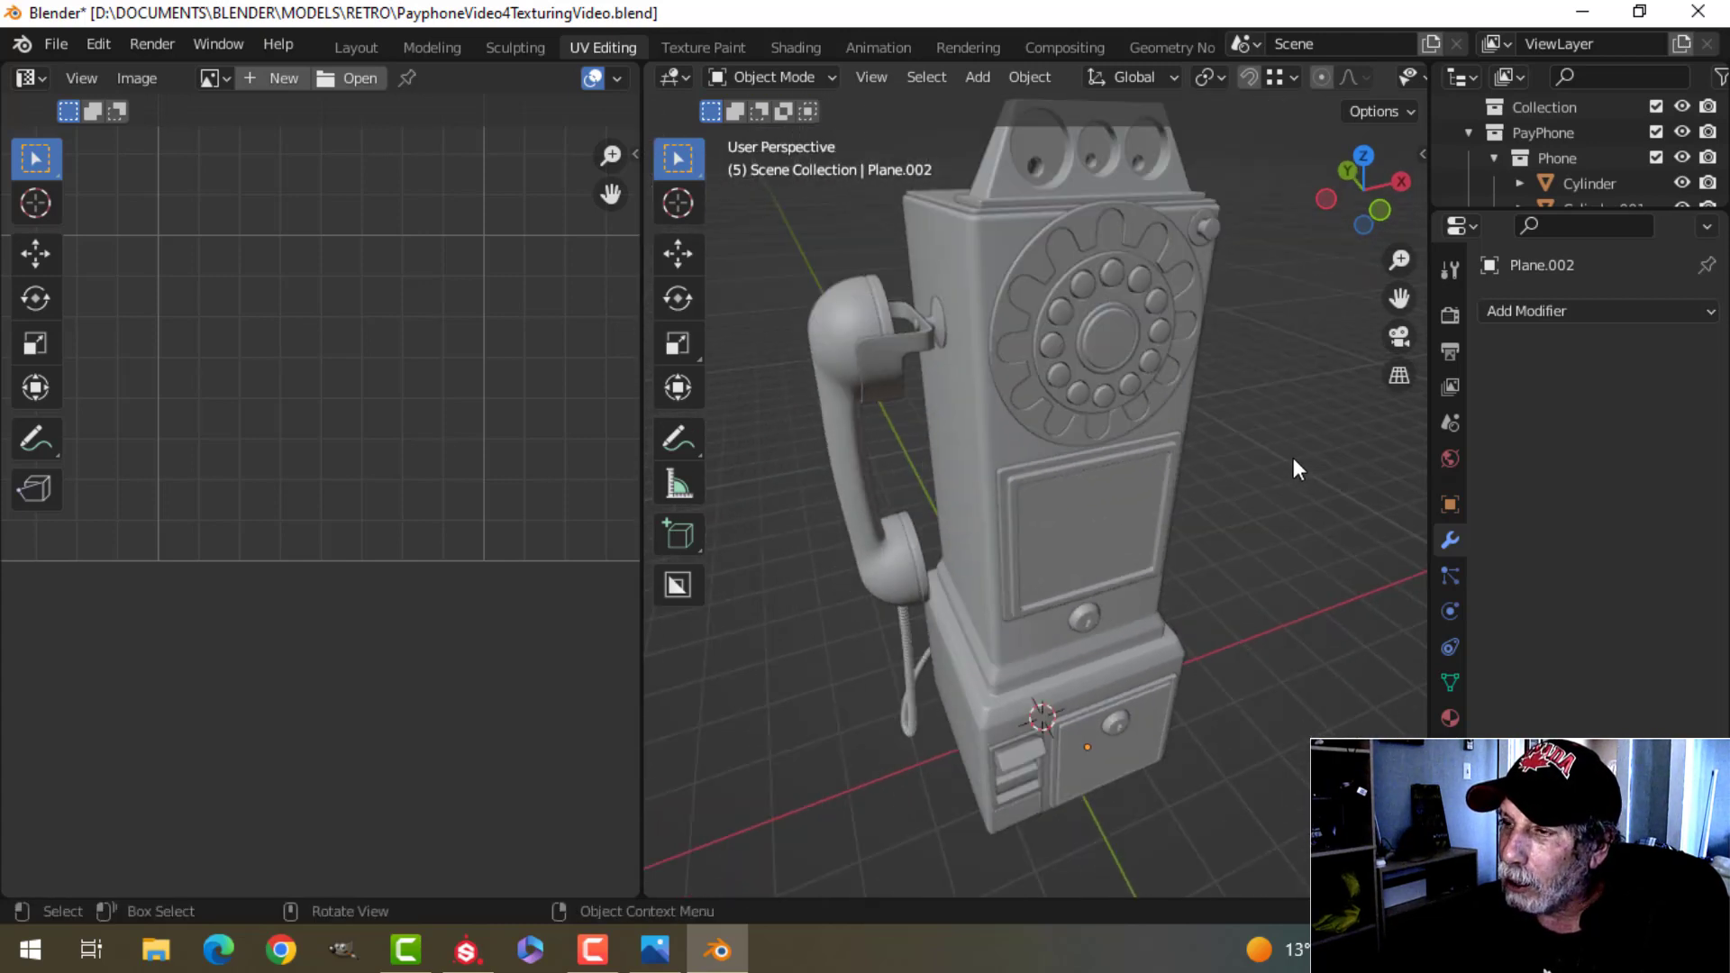
middle_click_drag(1254, 523, 1192, 444)
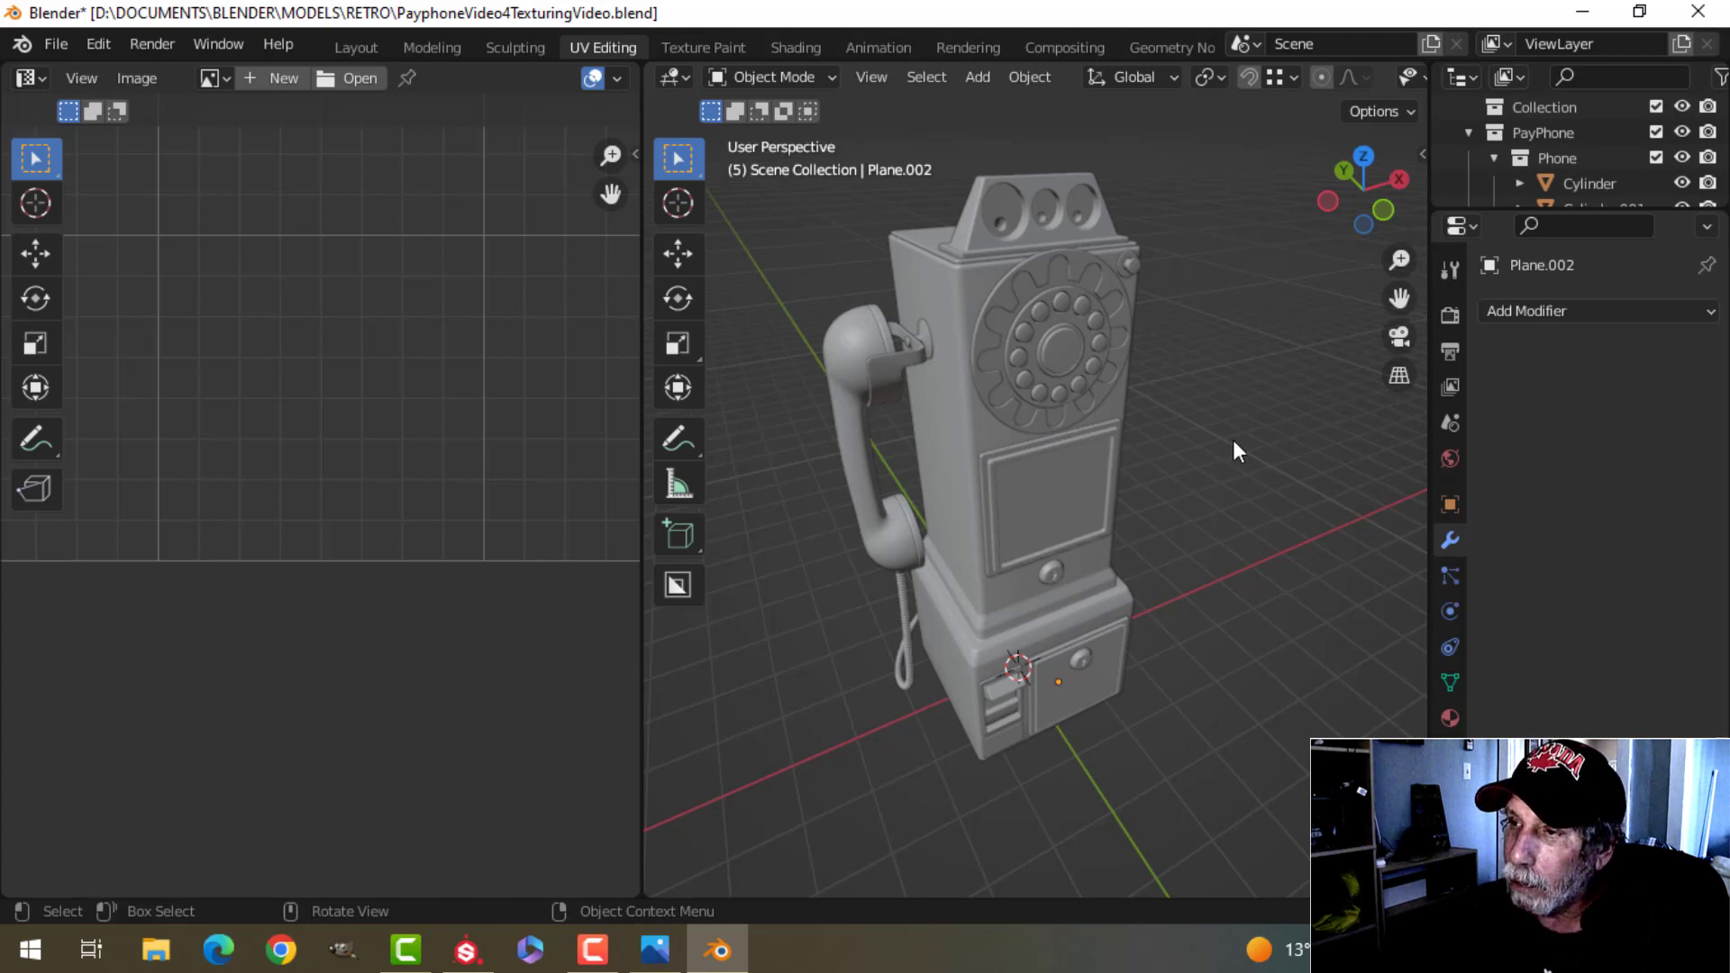
middle_click_drag(1233, 440, 1135, 436)
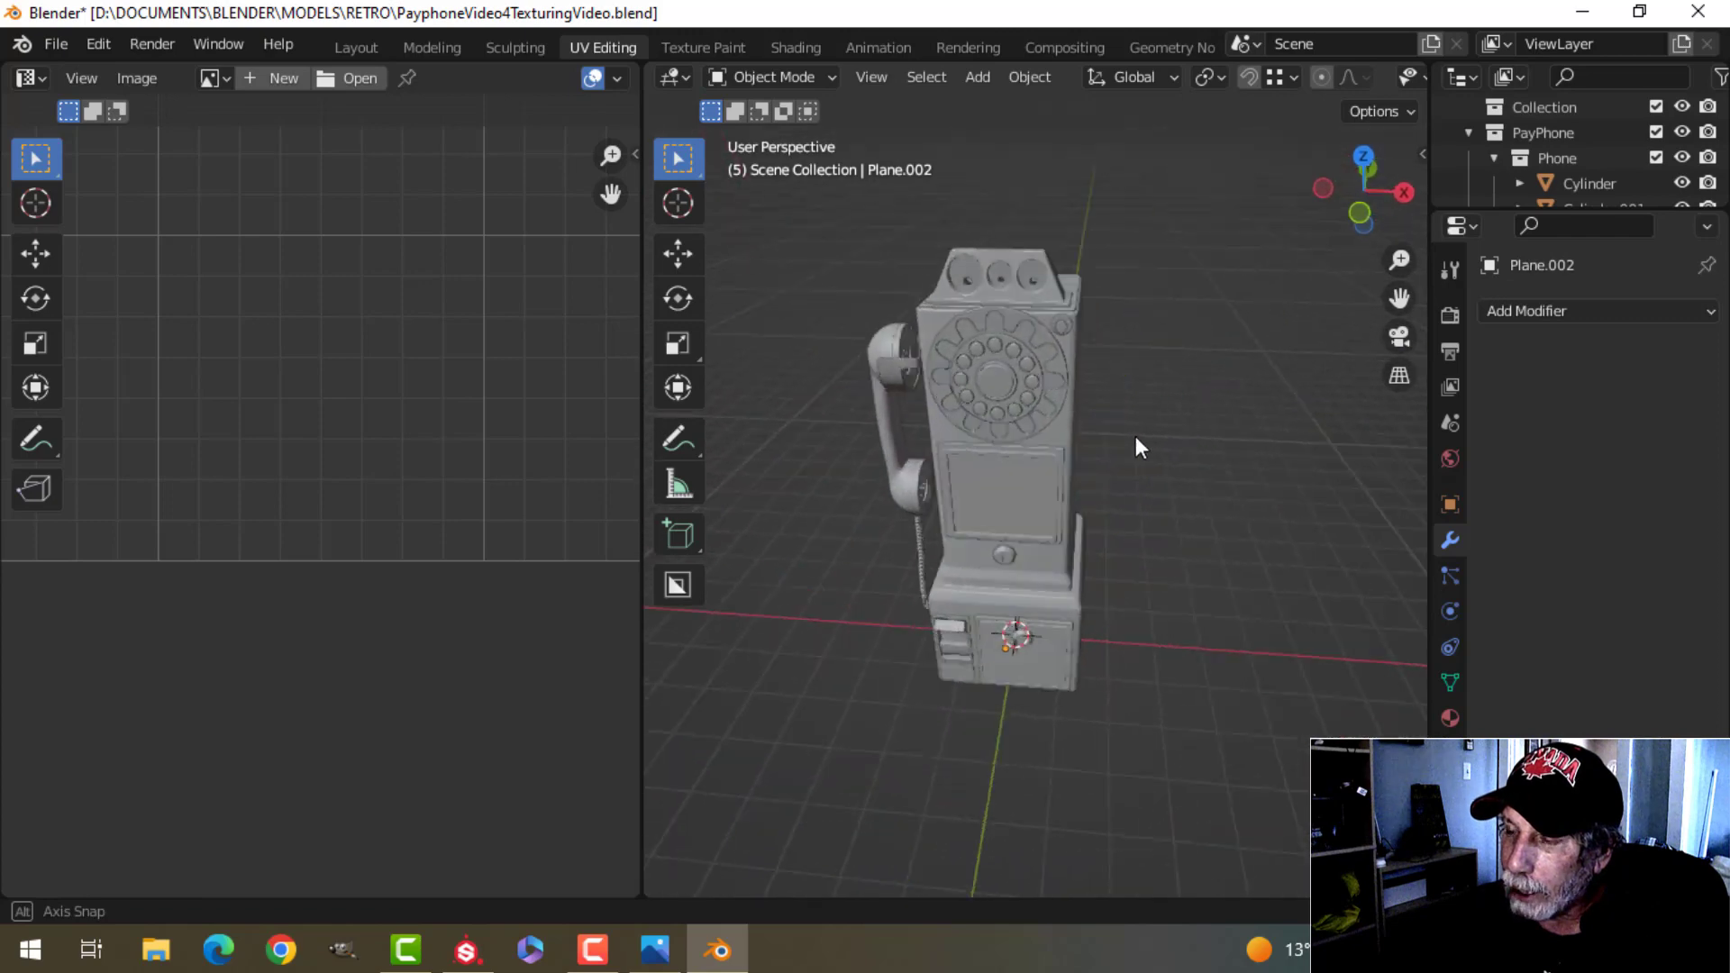
Step: Select the two round locks on the payphone's front and select all their geometry in Edit Mode
scroll(1136, 436, "up", 8)
middle_click_drag(1198, 315, 1207, 409)
left_click(1014, 359)
key("Tab")
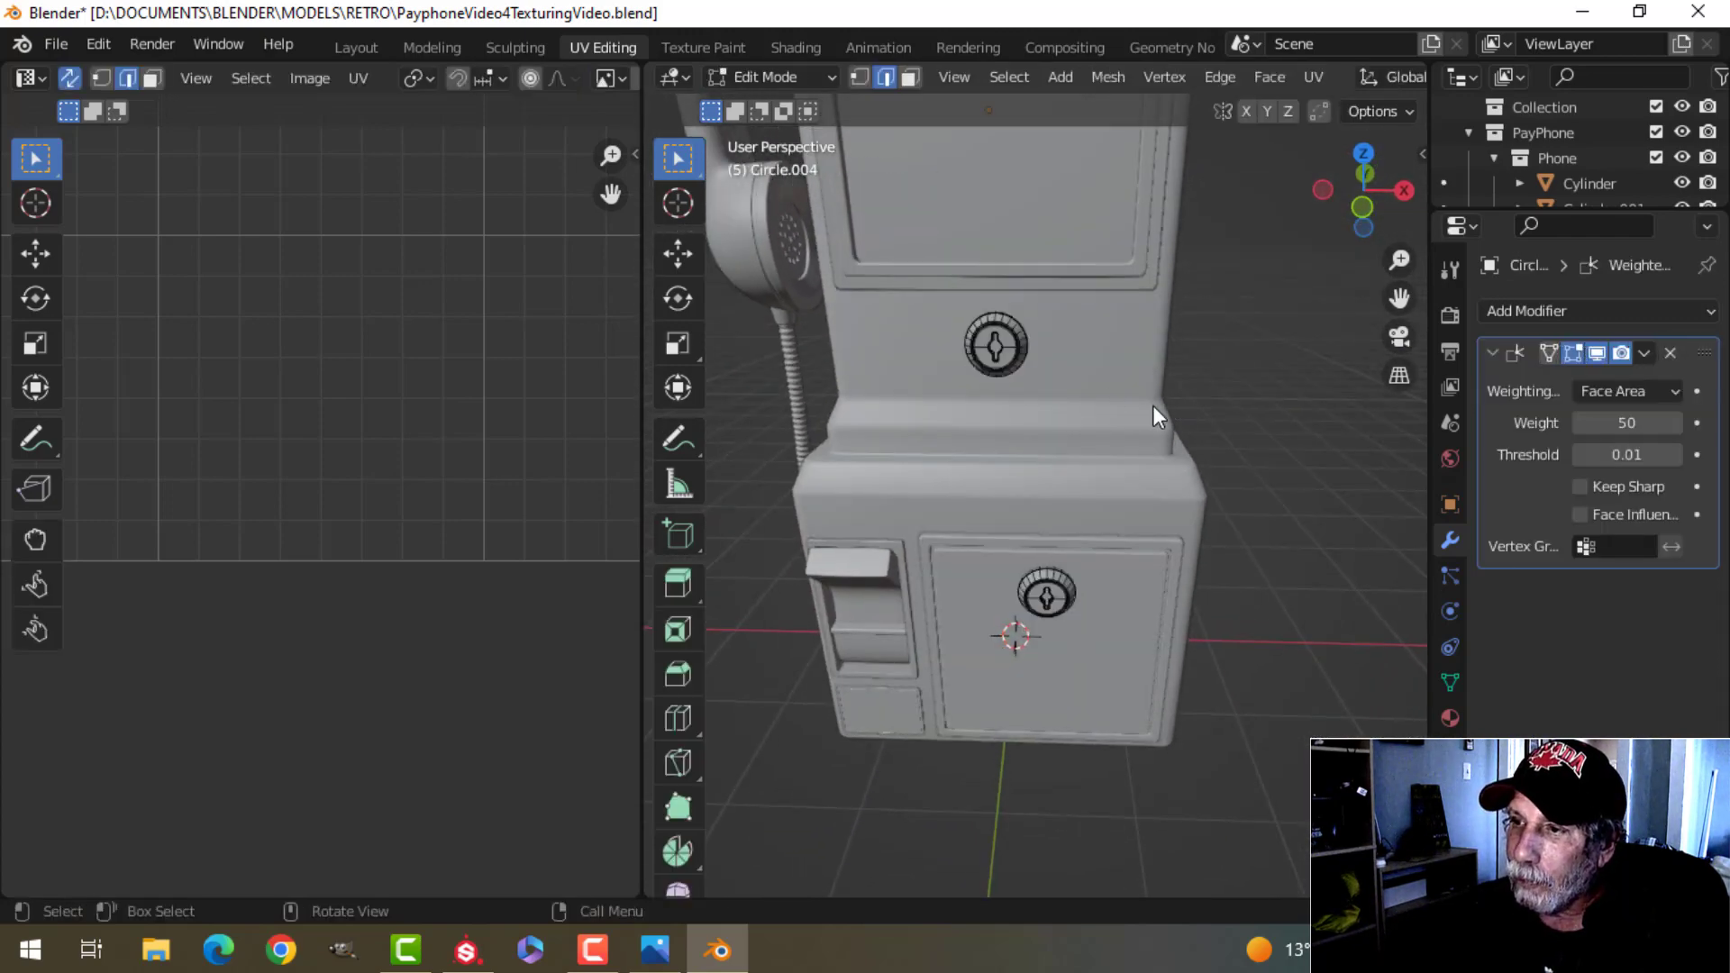
key("a")
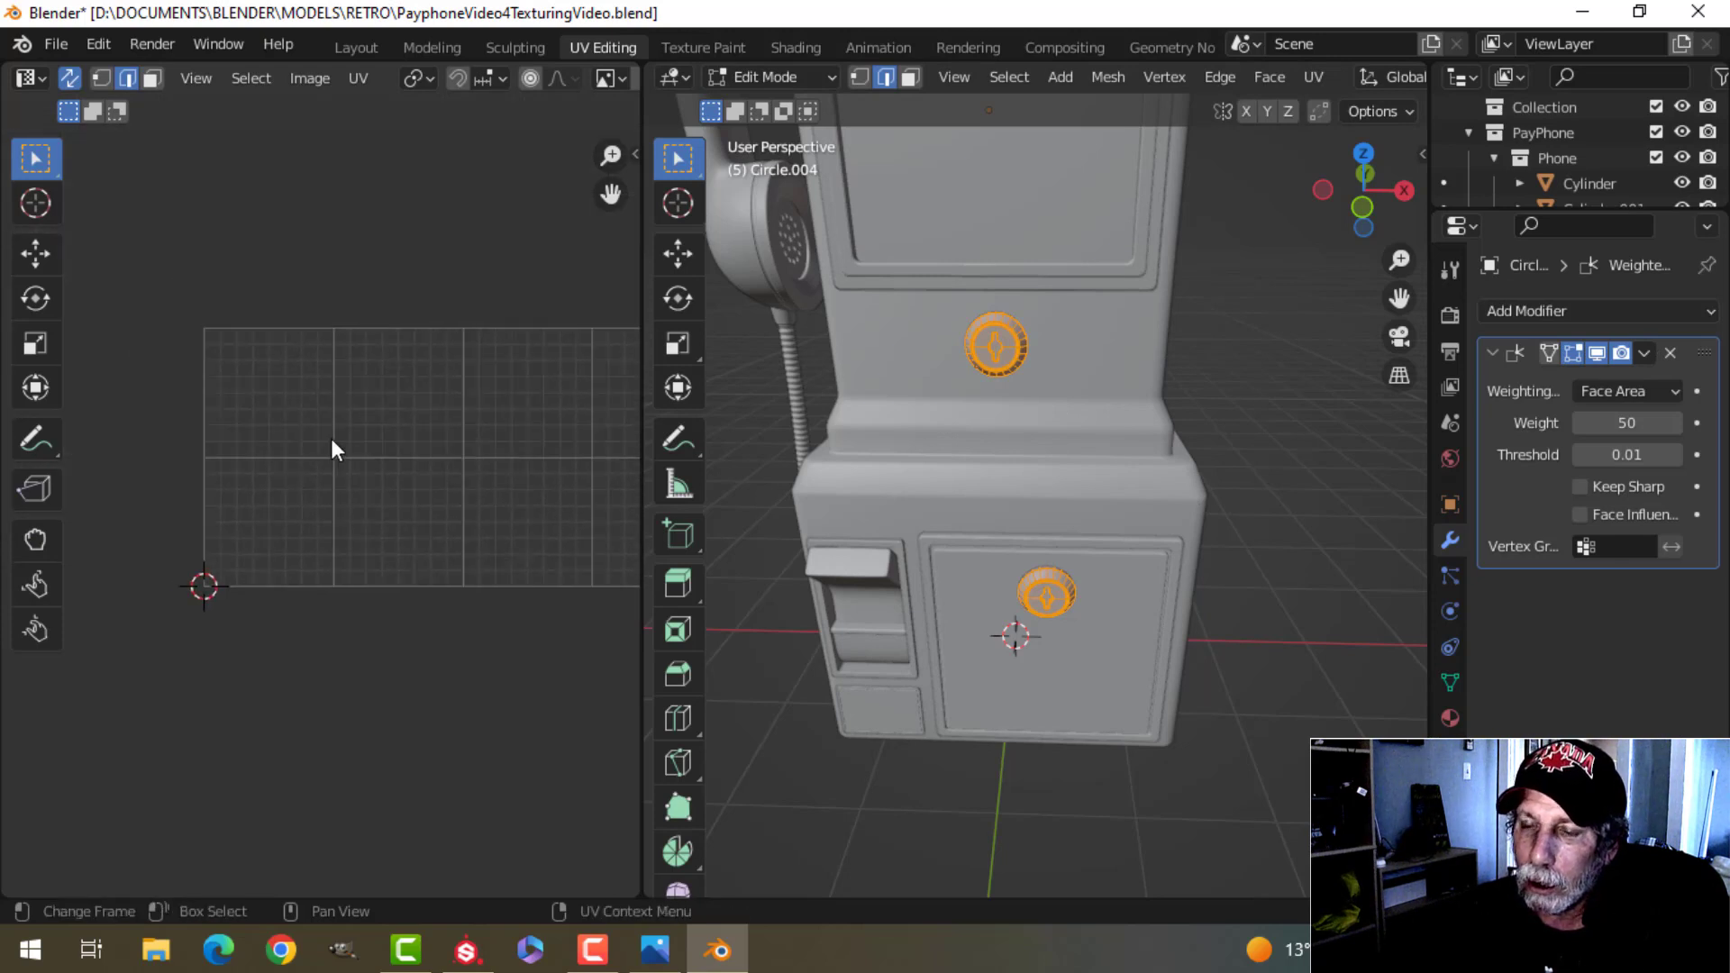
Step: Examine the two locks' UV islands in their tile, and return to Object Mode with nothing selected
scroll(332, 448, "down", 2)
middle_click_drag(232, 390, 194, 363)
scroll(324, 370, "up", 2)
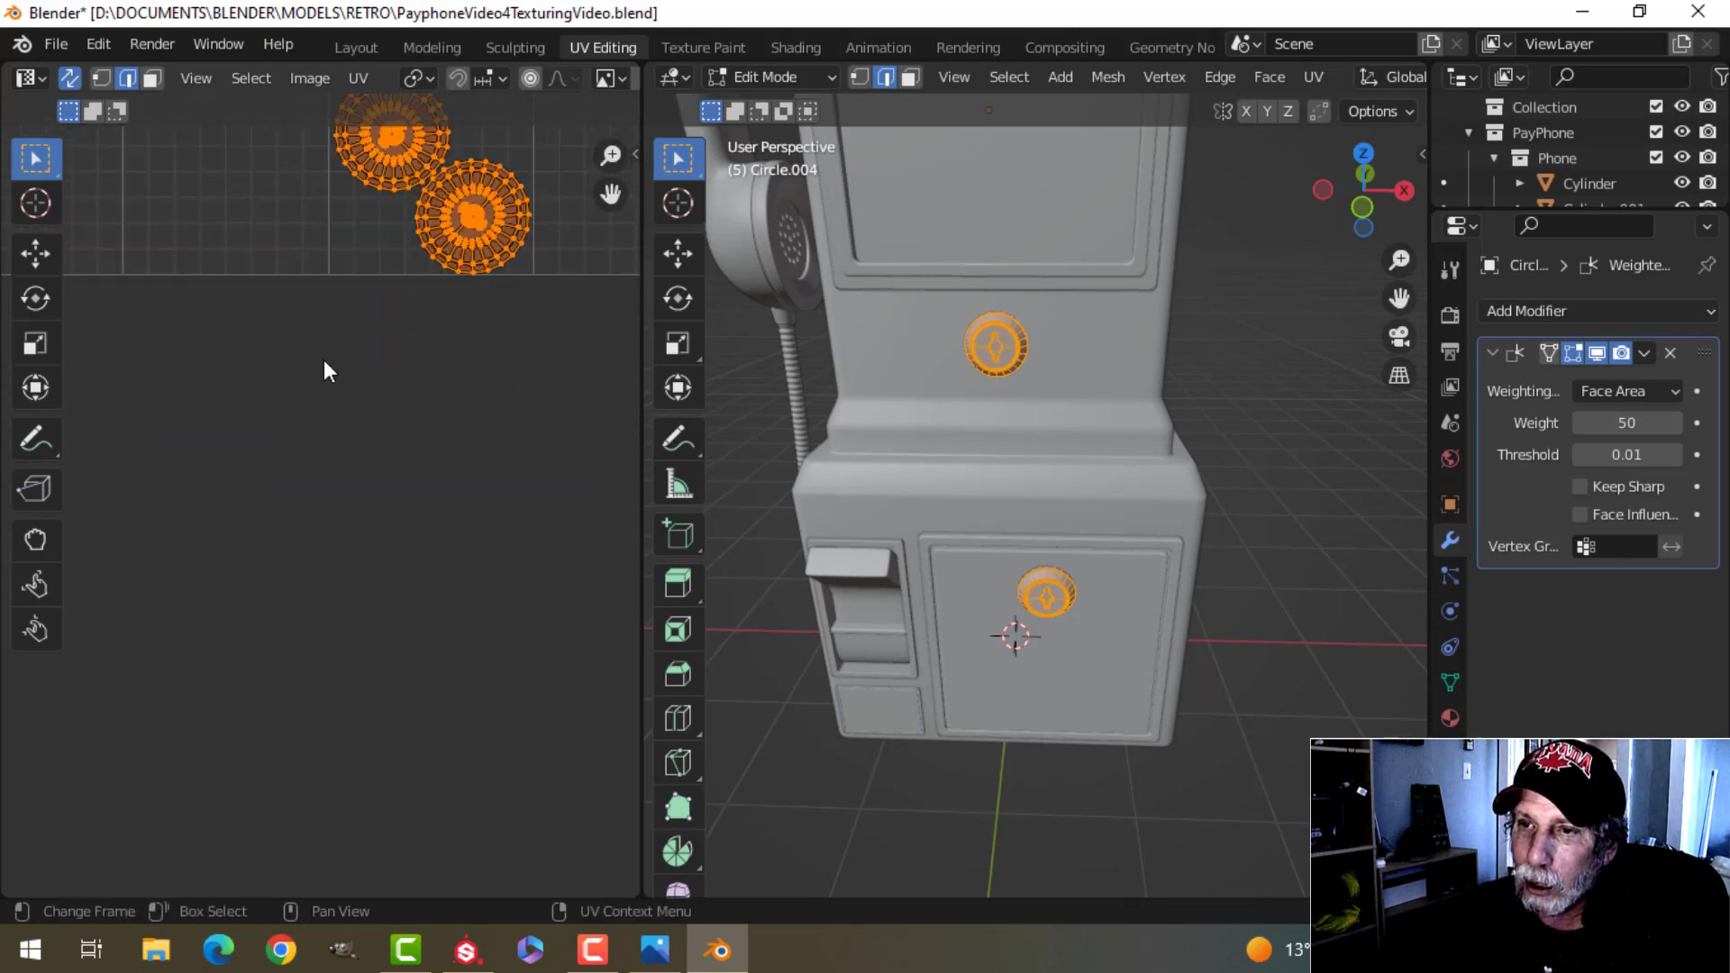
middle_click_drag(325, 370, 298, 478)
scroll(440, 397, "up", 2)
scroll(369, 551, "up", 1)
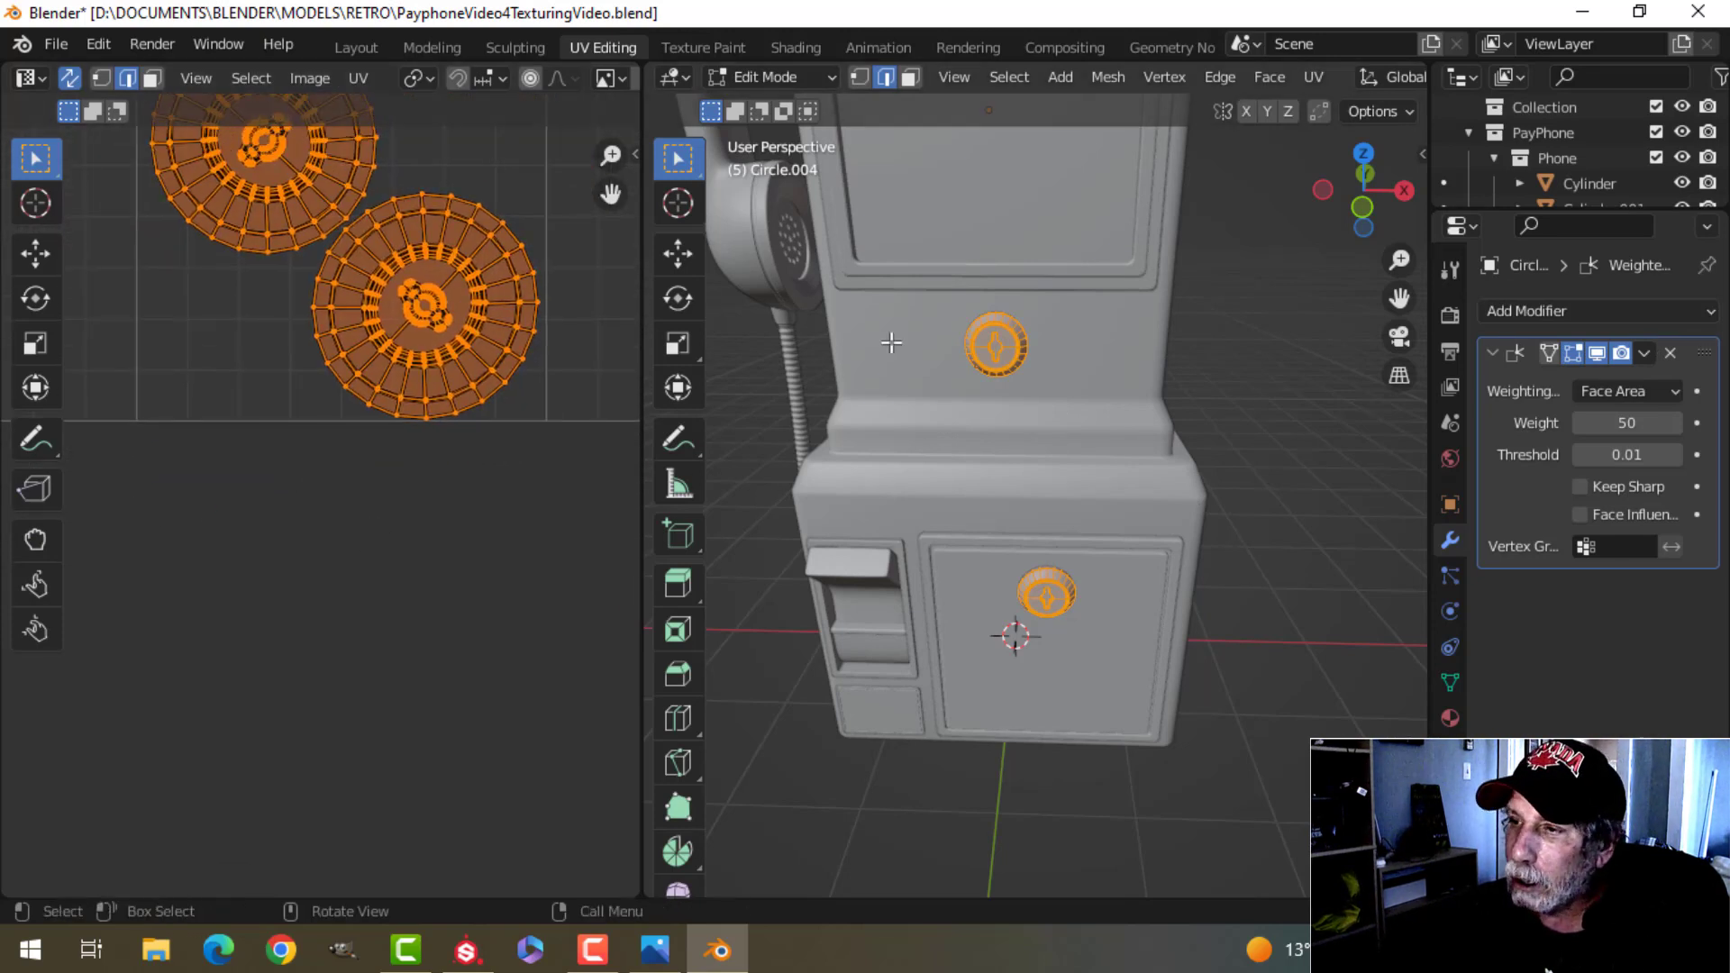
scroll(446, 348, "down", 1)
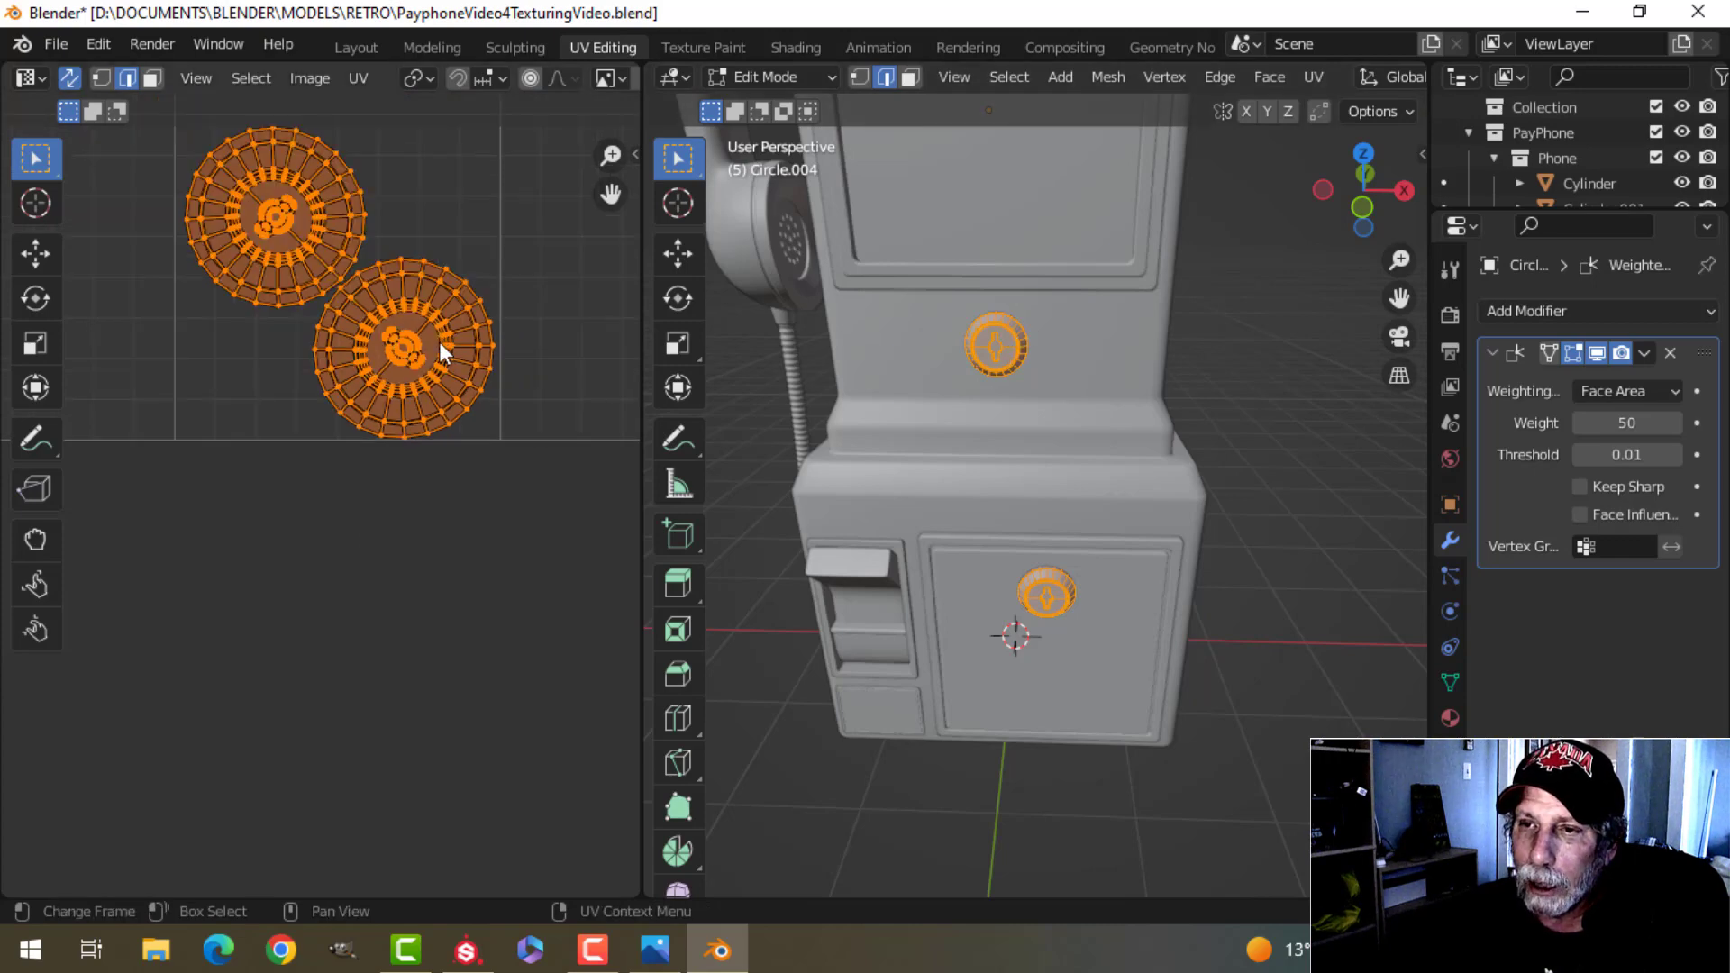
scroll(351, 323, "down", 1)
key("Tab")
scroll(1107, 374, "down", 2)
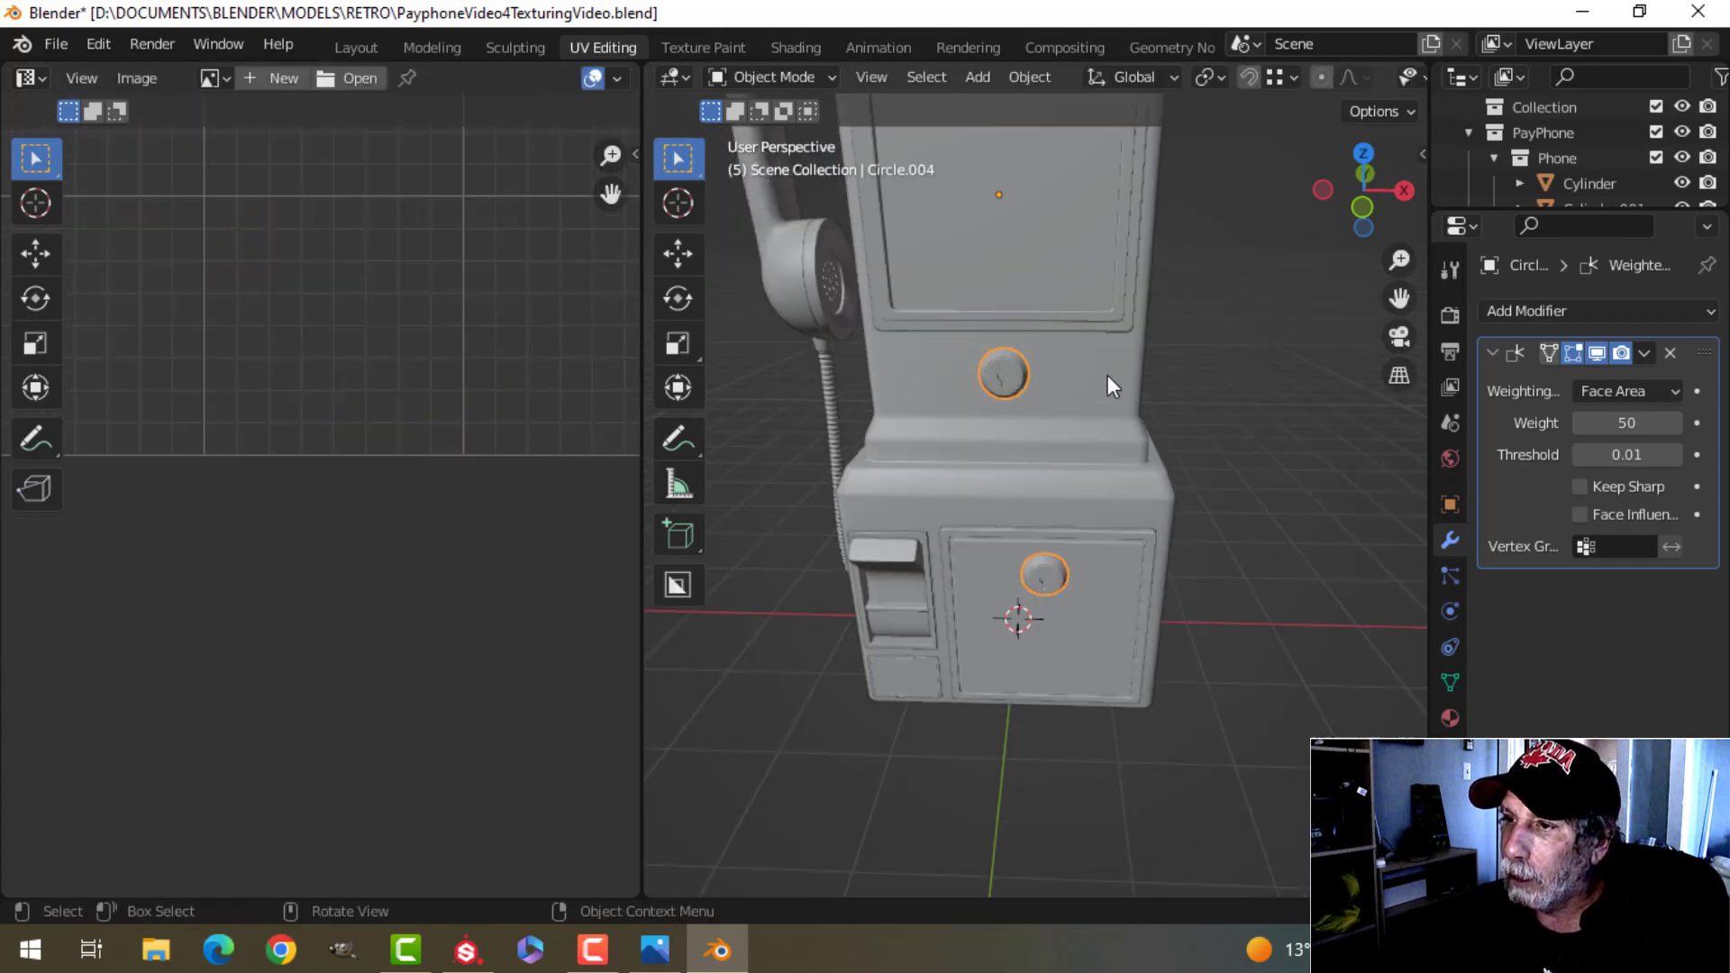
middle_click_drag(1062, 458, 1045, 489, "shift")
key("alt+a")
Step: Open the rotary dial's small round buttons in Edit Mode, examine their UV islands, and return to Object Mode
middle_click_drag(1070, 342, 1053, 489, "shift")
scroll(1063, 405, "up", 1)
scroll(1040, 435, "up", 1)
left_click(962, 299)
key("Tab")
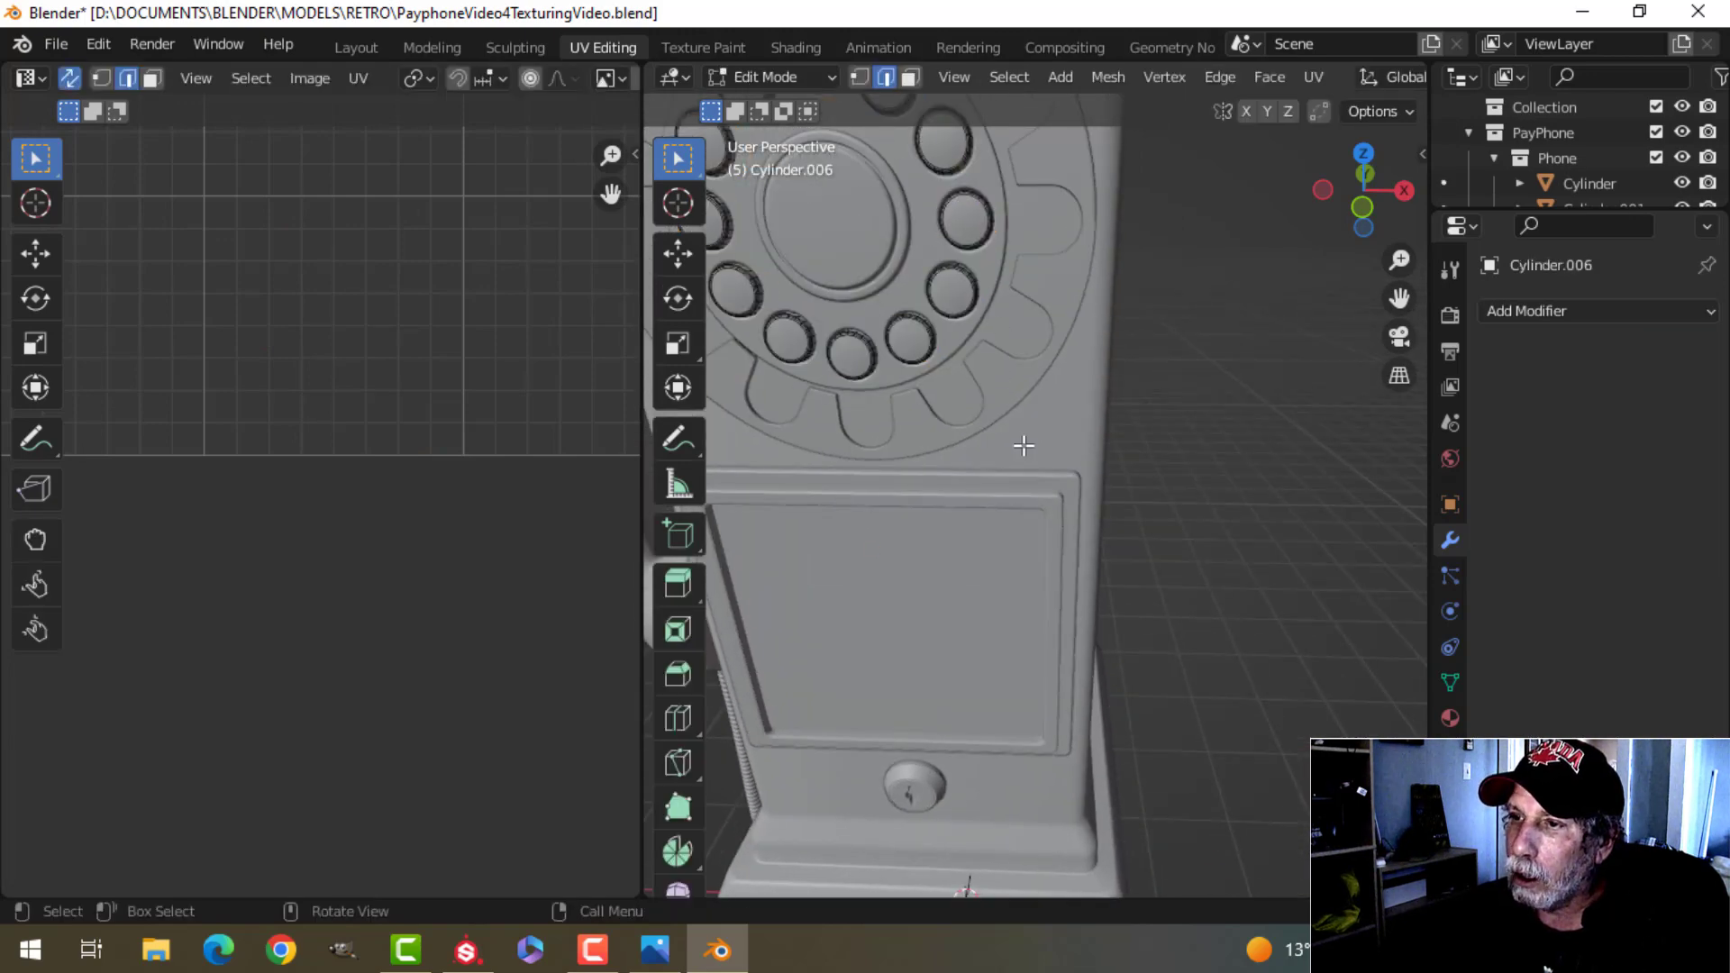
scroll(507, 510, "down", 6)
middle_click_drag(272, 497, 590, 465, "shift")
scroll(468, 474, "up", 5)
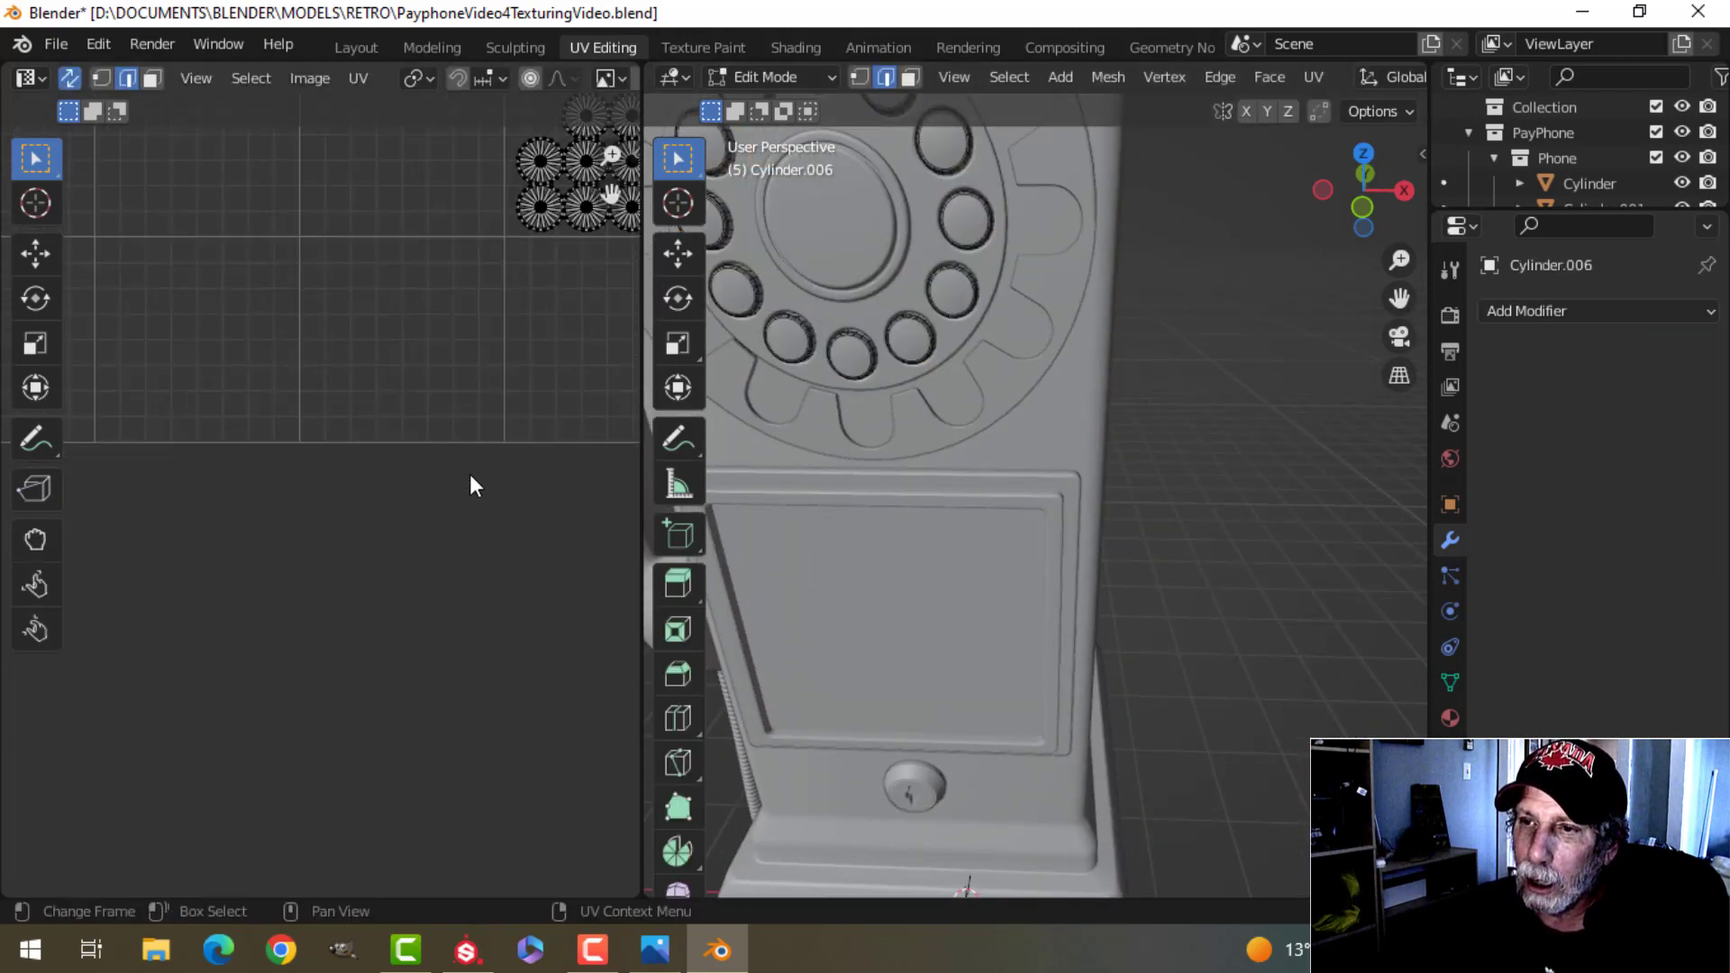
middle_click_drag(504, 394, 401, 548, "shift")
scroll(465, 526, "down", 2)
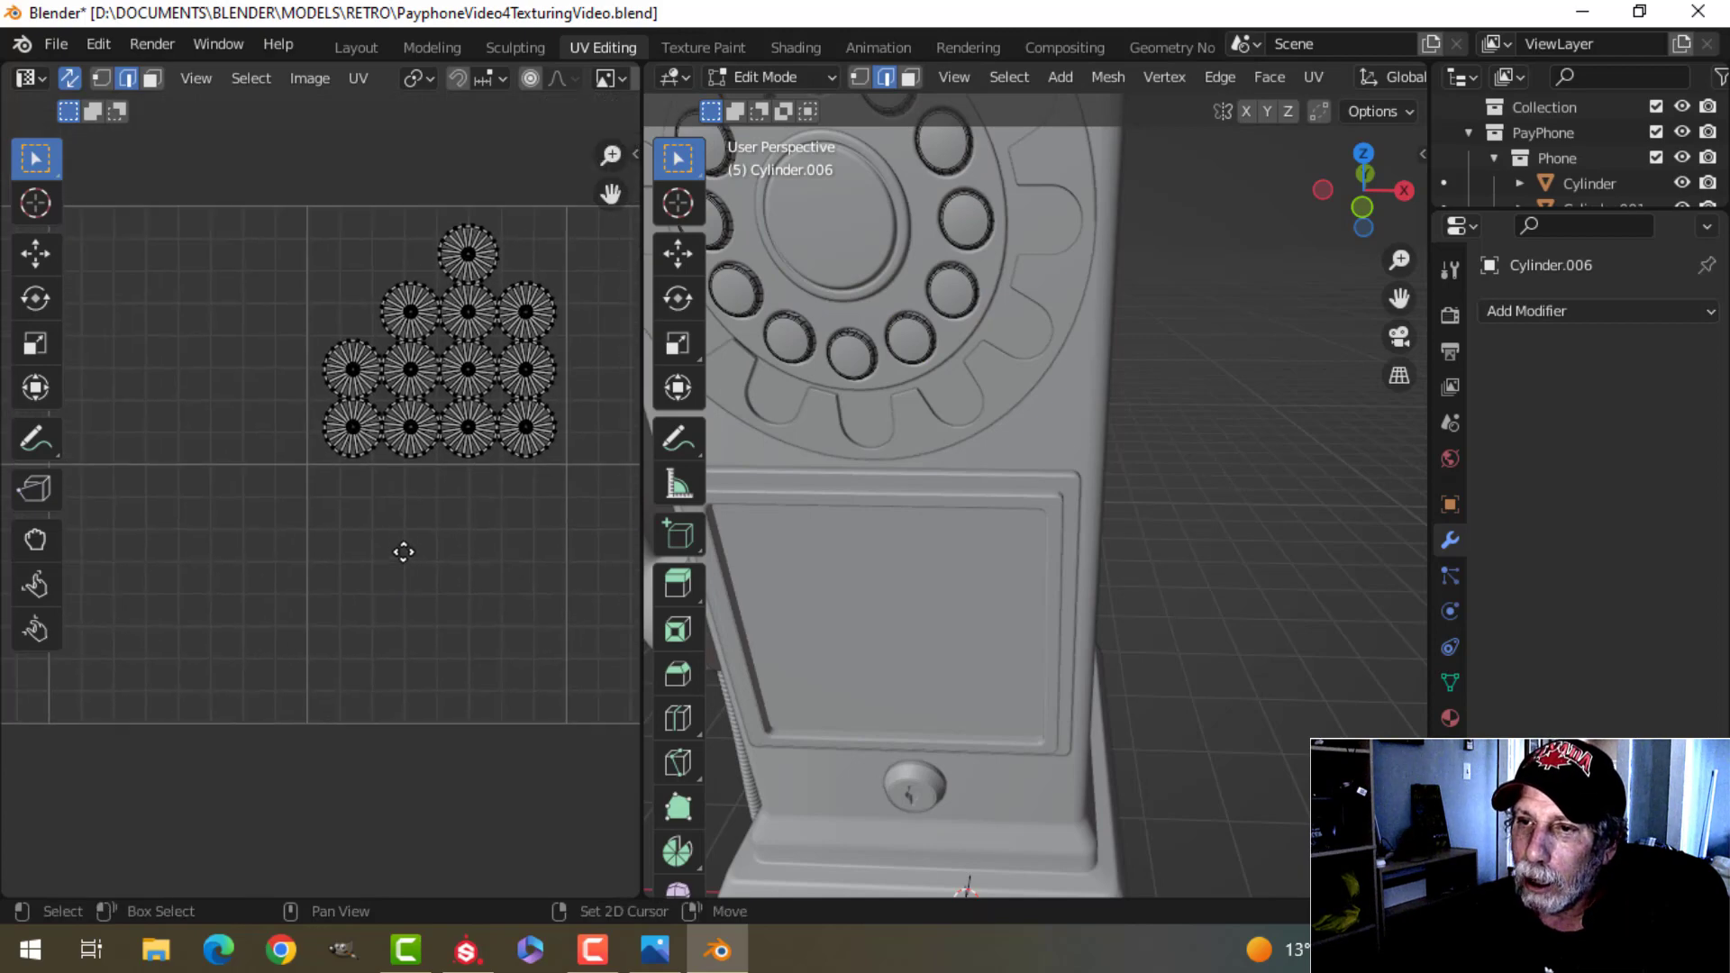
key("Tab")
scroll(494, 546, "down", 3)
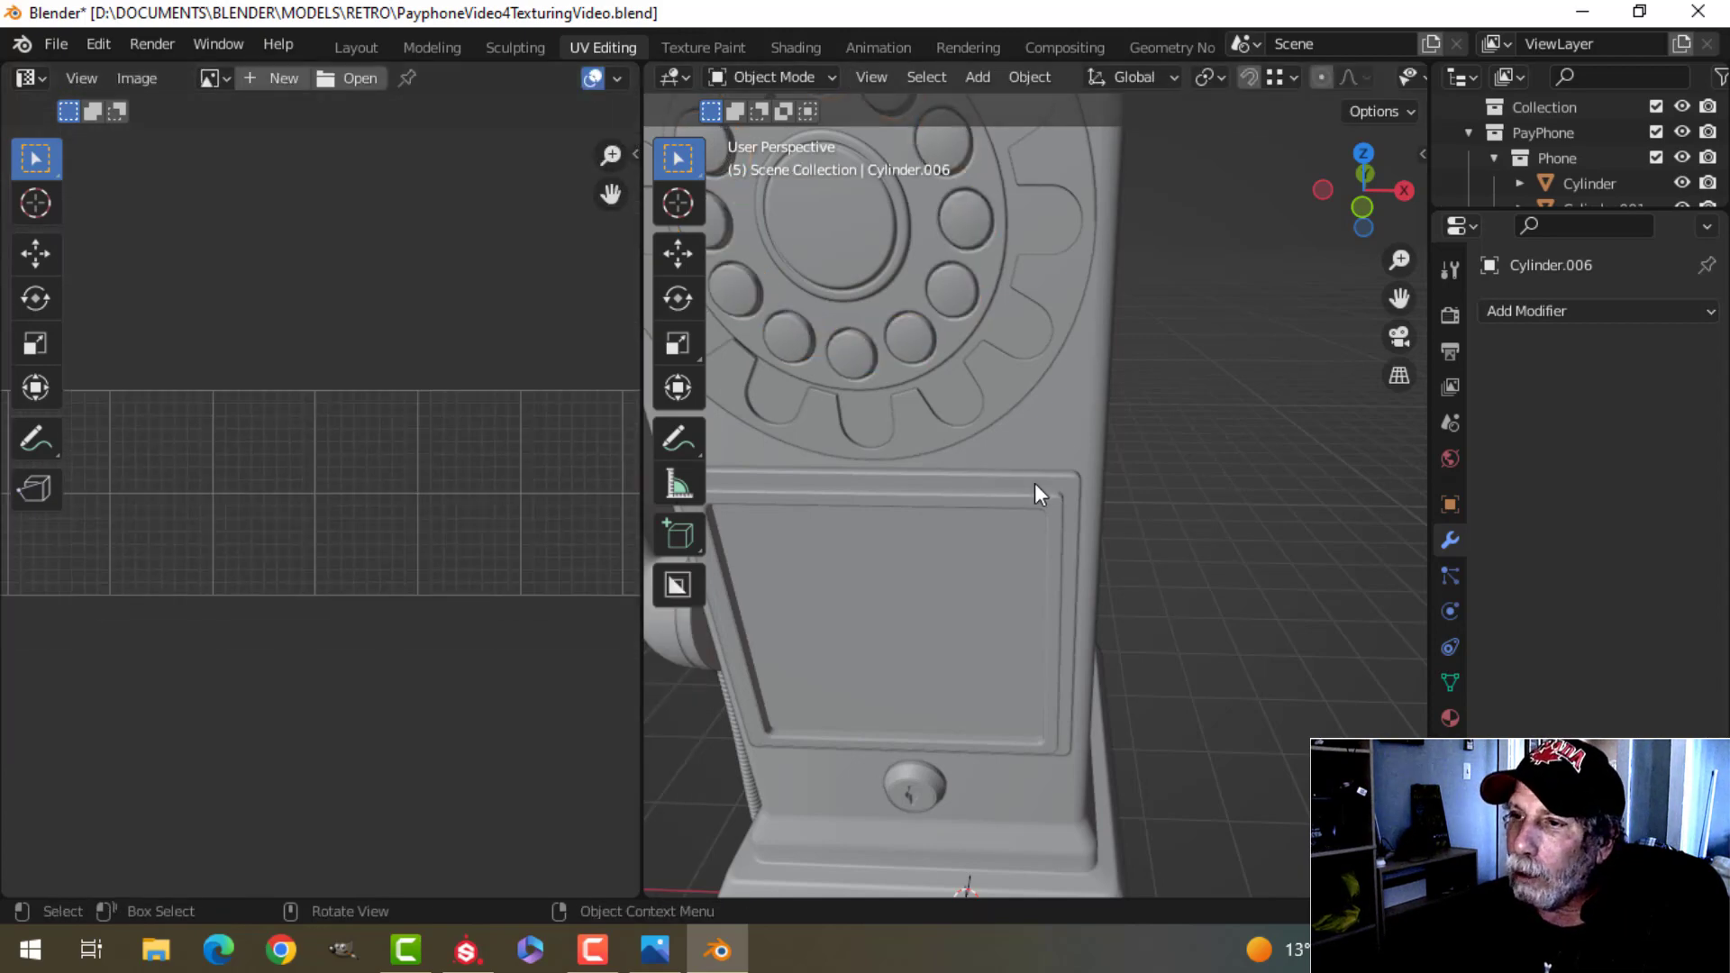
Step: Select all of the payphone's parts and their geometry in Edit Mode, and examine the full UV layout across the UDIM tiles
scroll(1034, 483, "down", 4)
middle_click_drag(1029, 515, 1084, 521)
scroll(1078, 513, "down", 1)
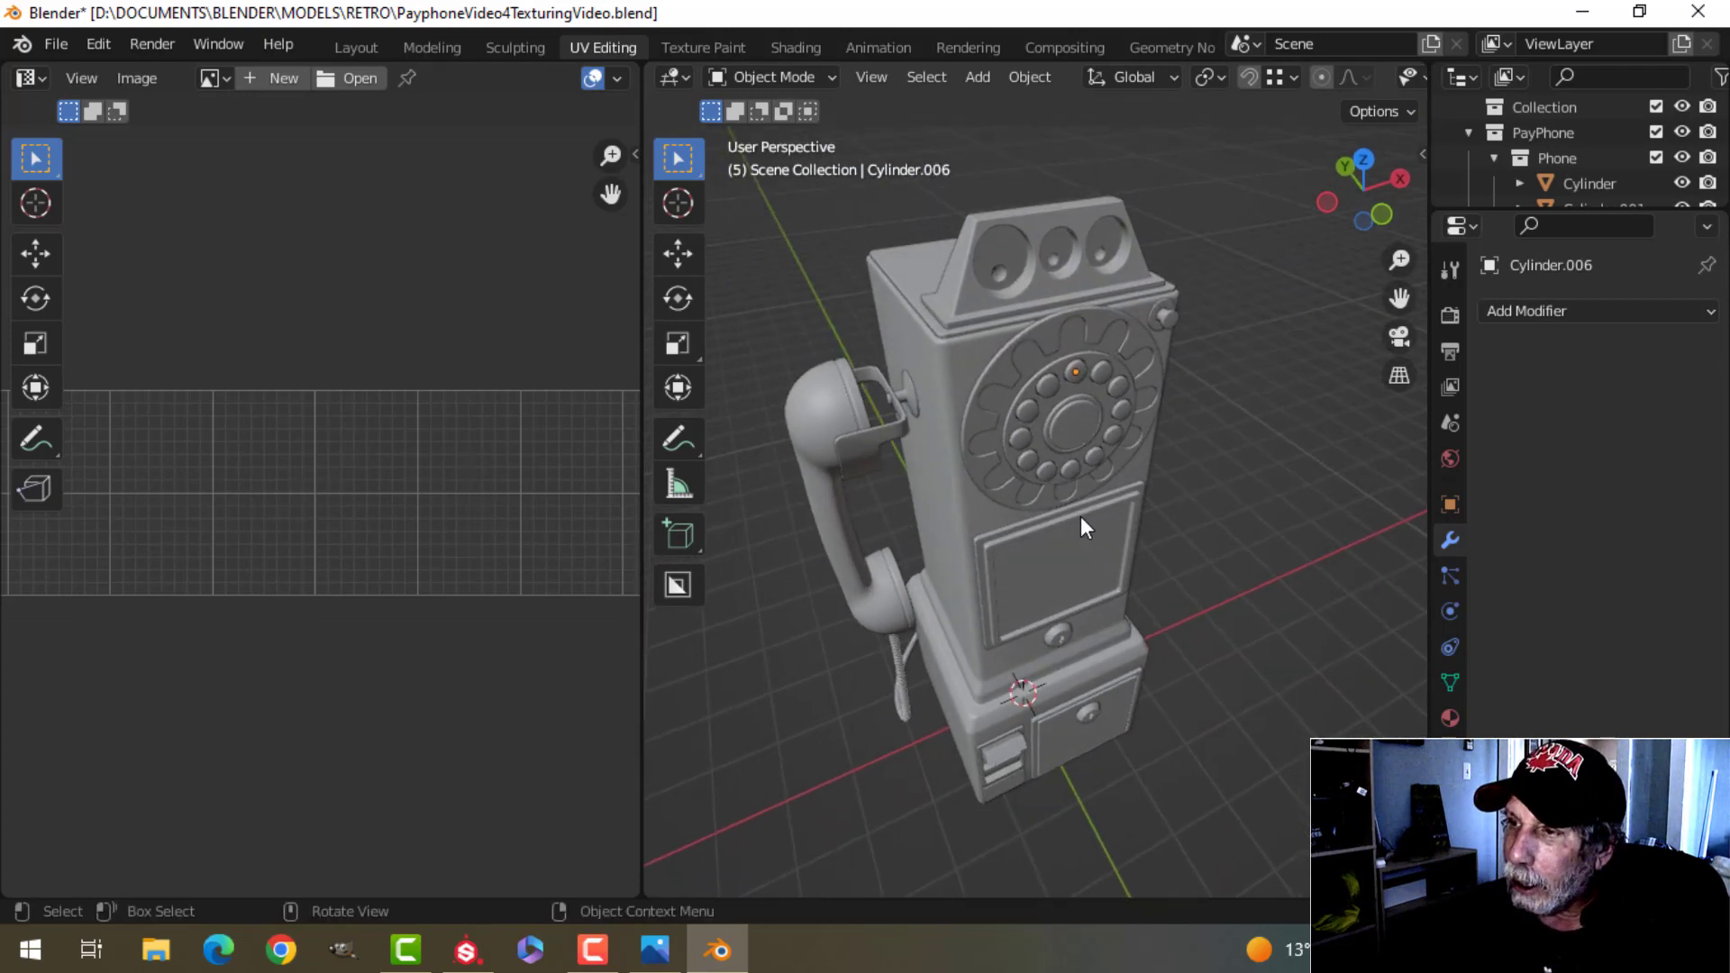
scroll(1079, 516, "up", 2)
scroll(1078, 516, "down", 2)
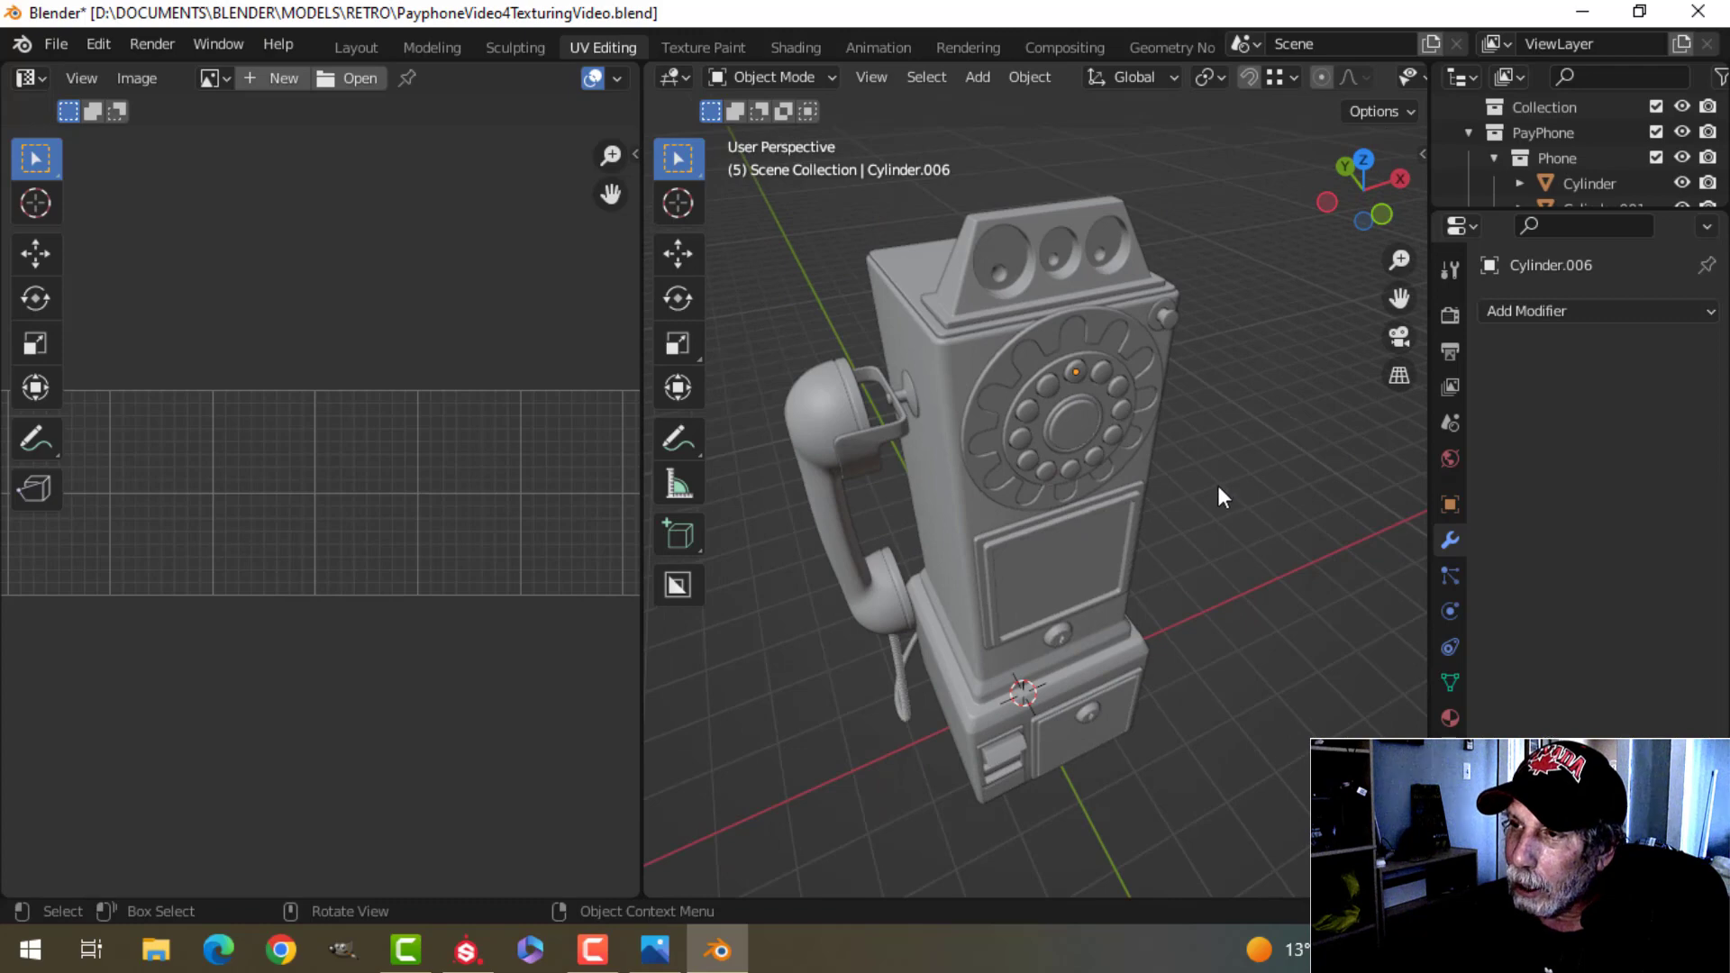
middle_click_drag(1218, 485, 1195, 463)
key("a")
key("Tab")
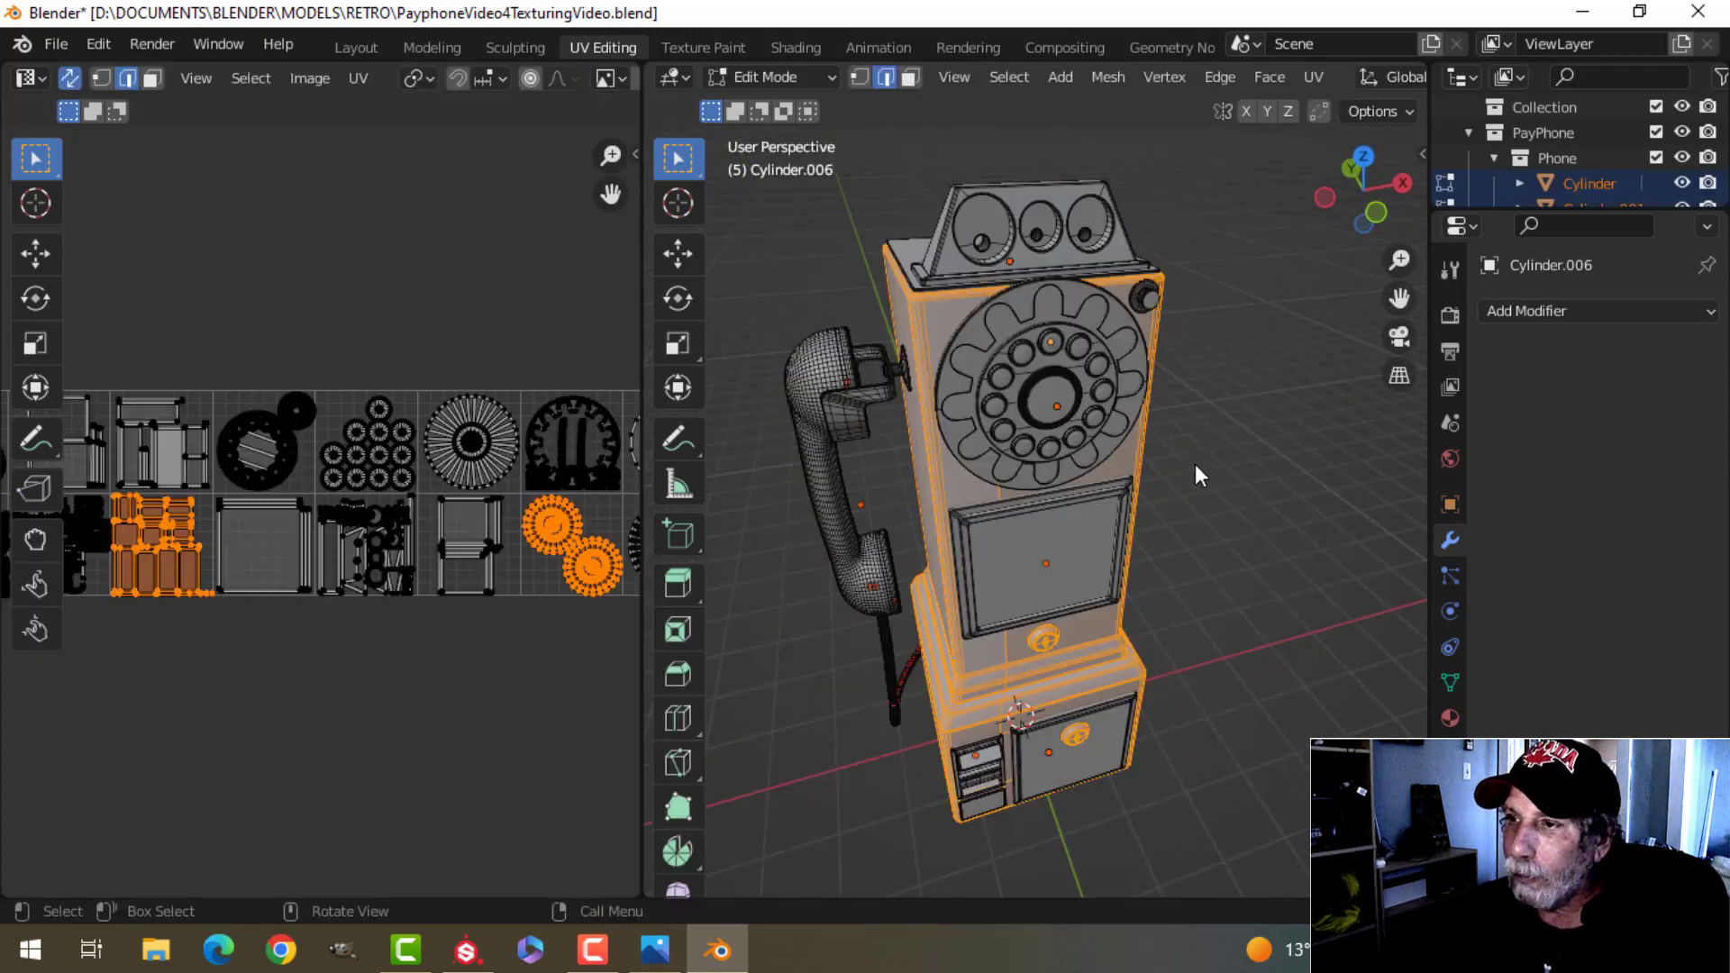
key("a")
scroll(1195, 463, "down", 4)
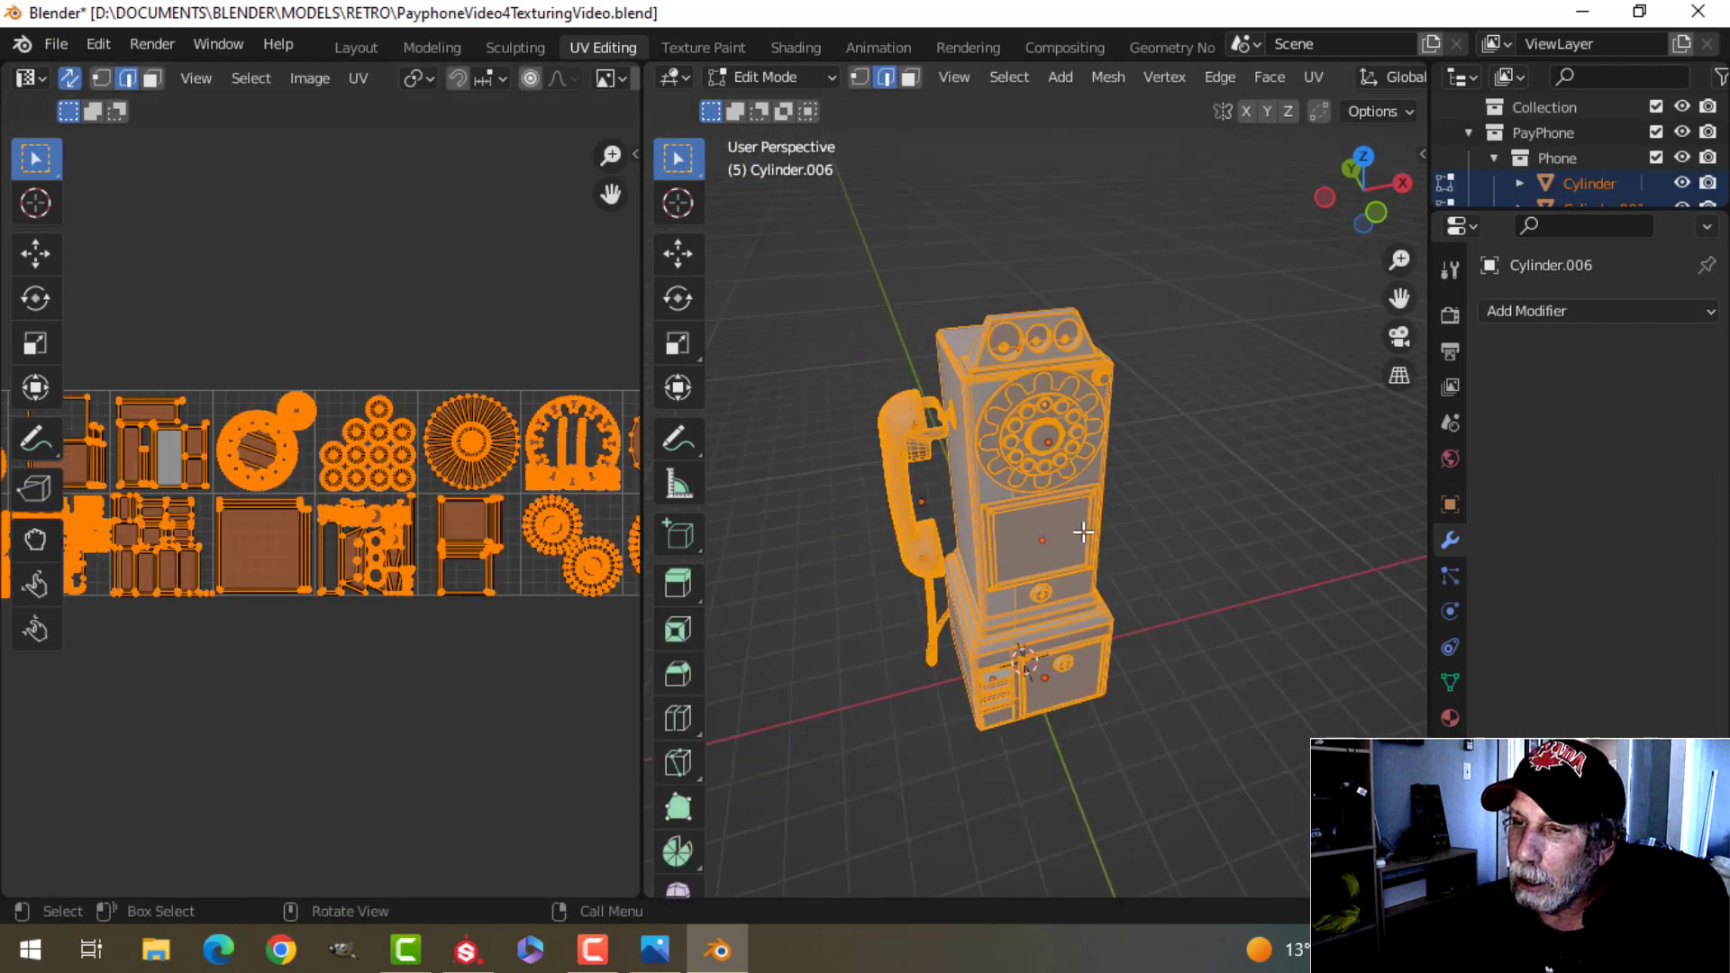
scroll(378, 621, "down", 1)
scroll(378, 622, "down", 2)
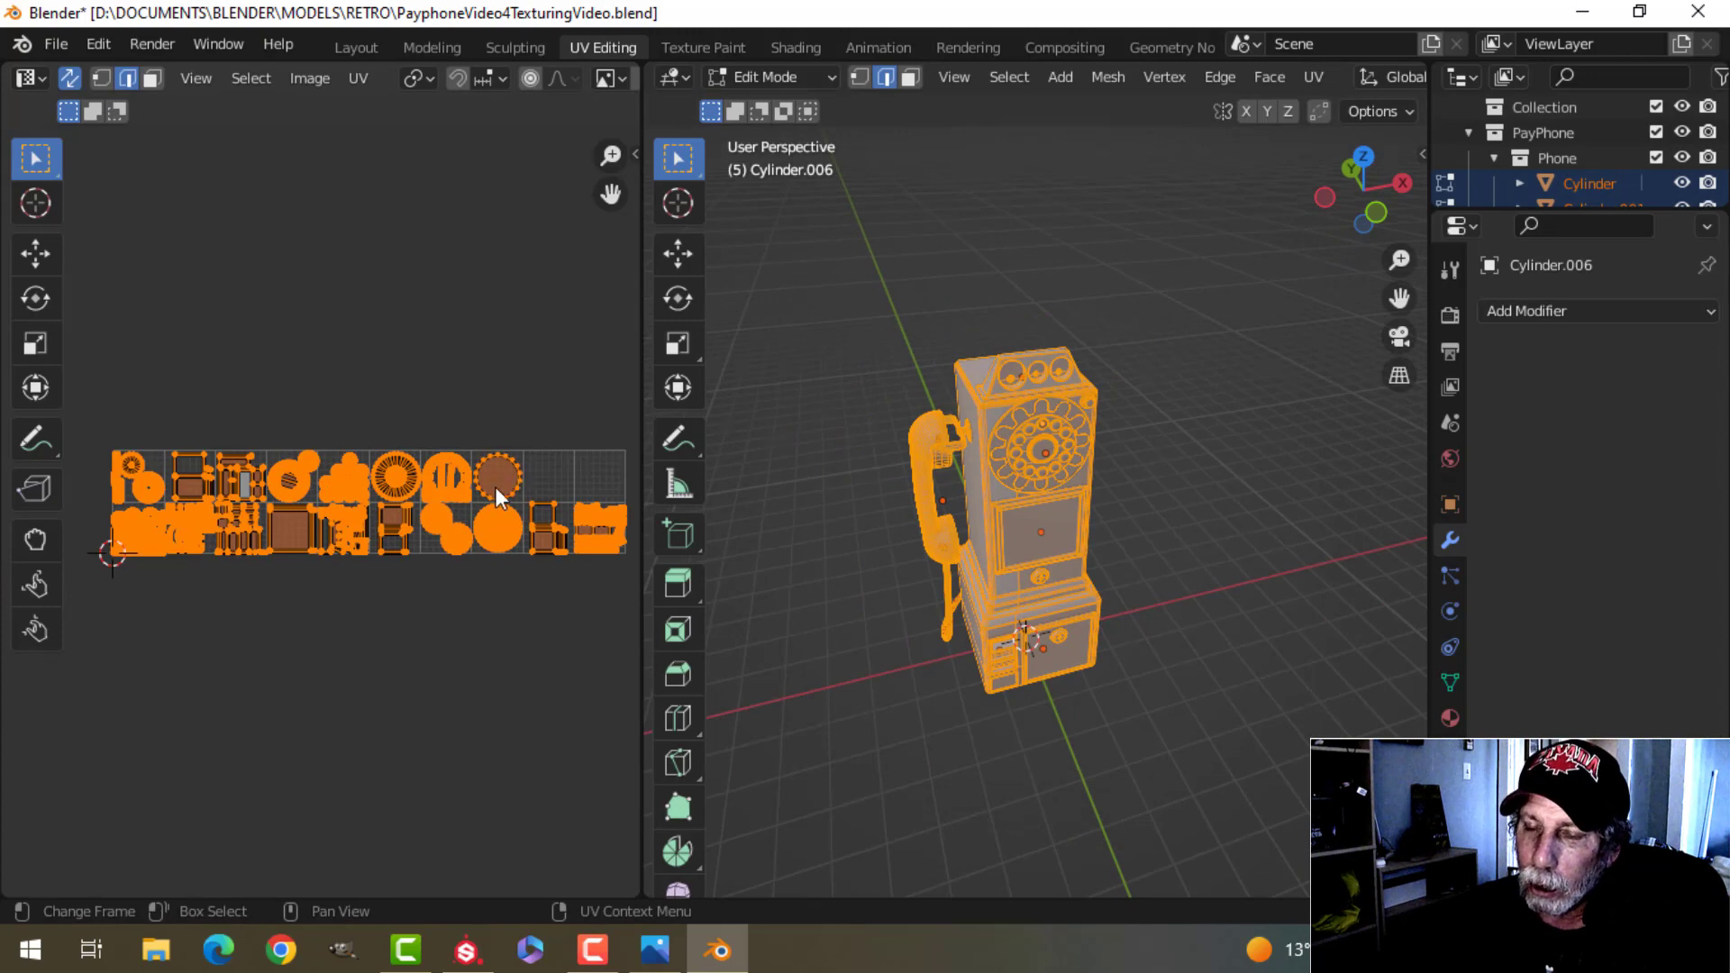
scroll(378, 562, "up", 1)
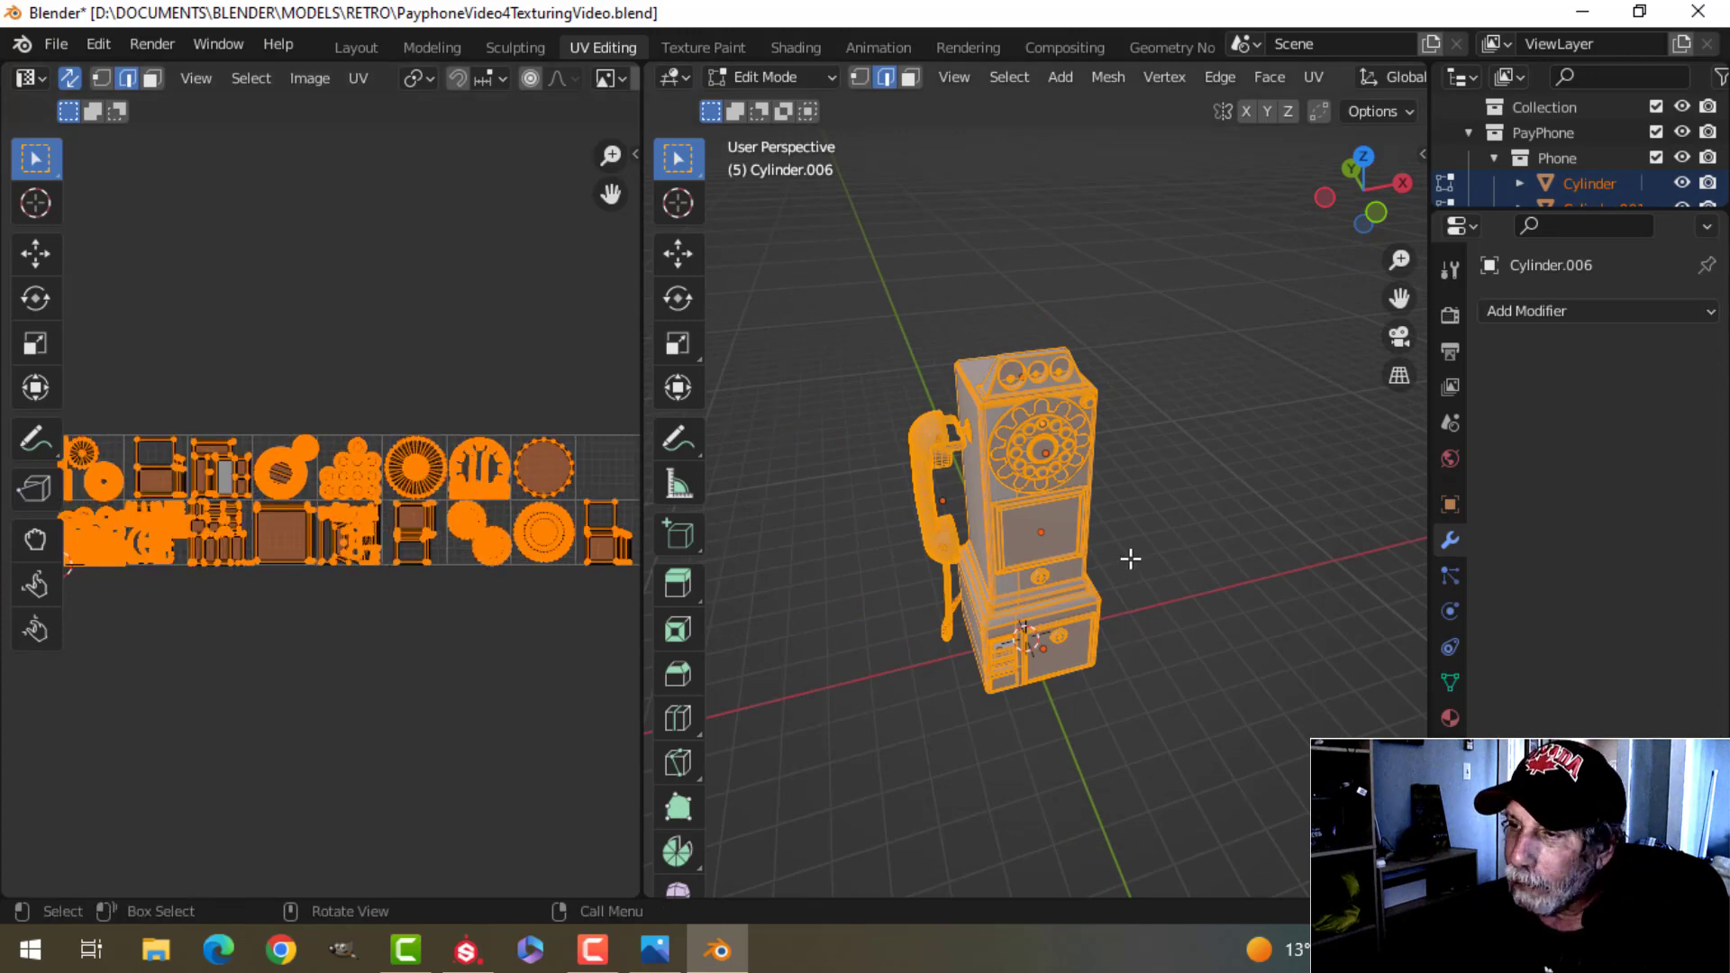
Step: Return the whole payphone to Object Mode, clear the selection and save the Blender file
key("Tab")
scroll(1117, 505, "up", 1)
middle_click_drag(1117, 503, 1113, 474)
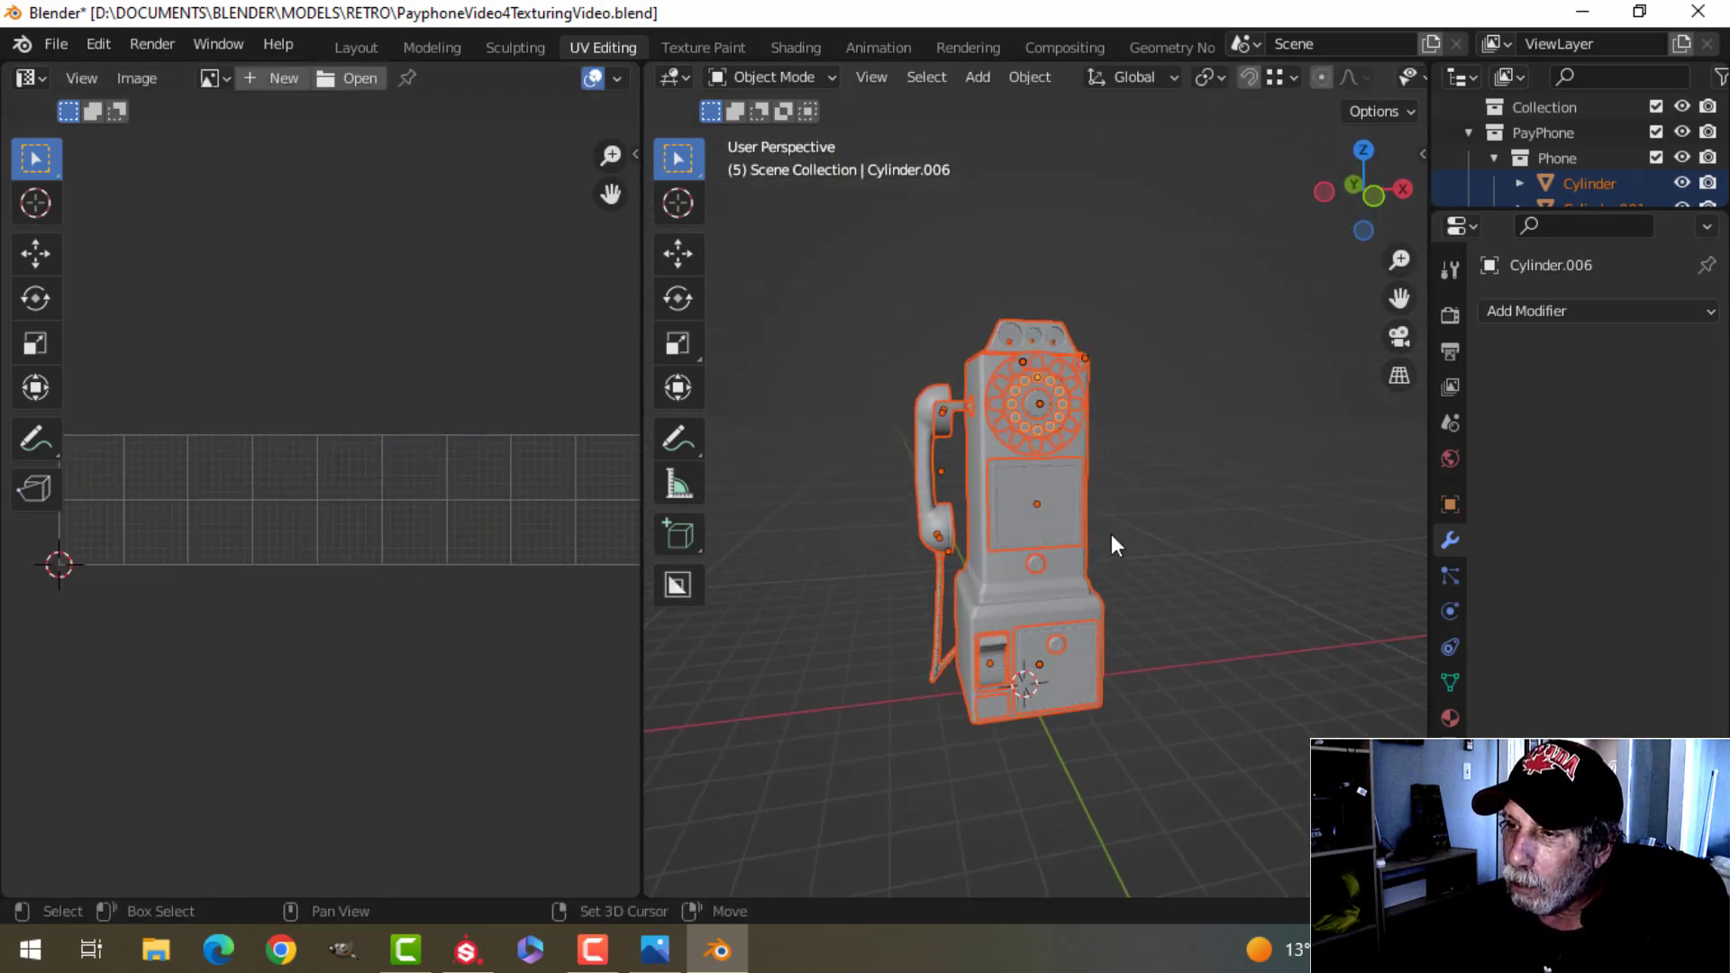
mouse_move(1113, 537)
middle_mouse_down()
mouse_move(1094, 472)
mouse_move(1115, 520)
mouse_move(1137, 521)
middle_mouse_up()
scroll(1113, 515, "up", 2)
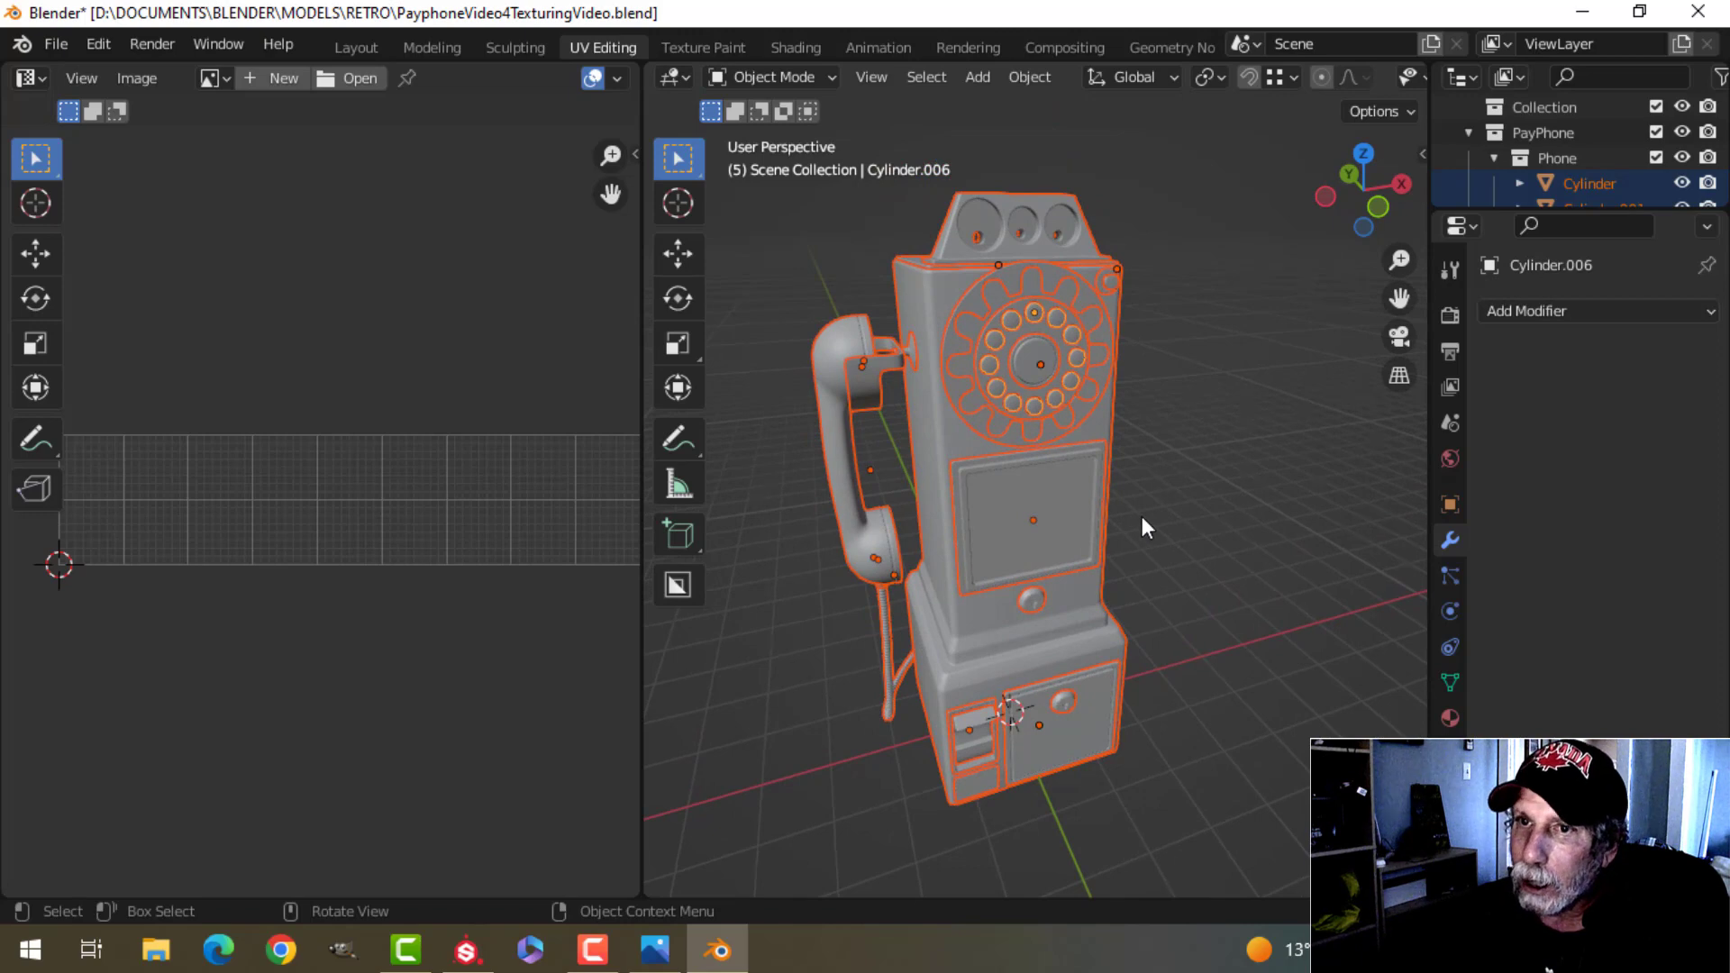
left_click(1143, 526)
key("ctrl+s")
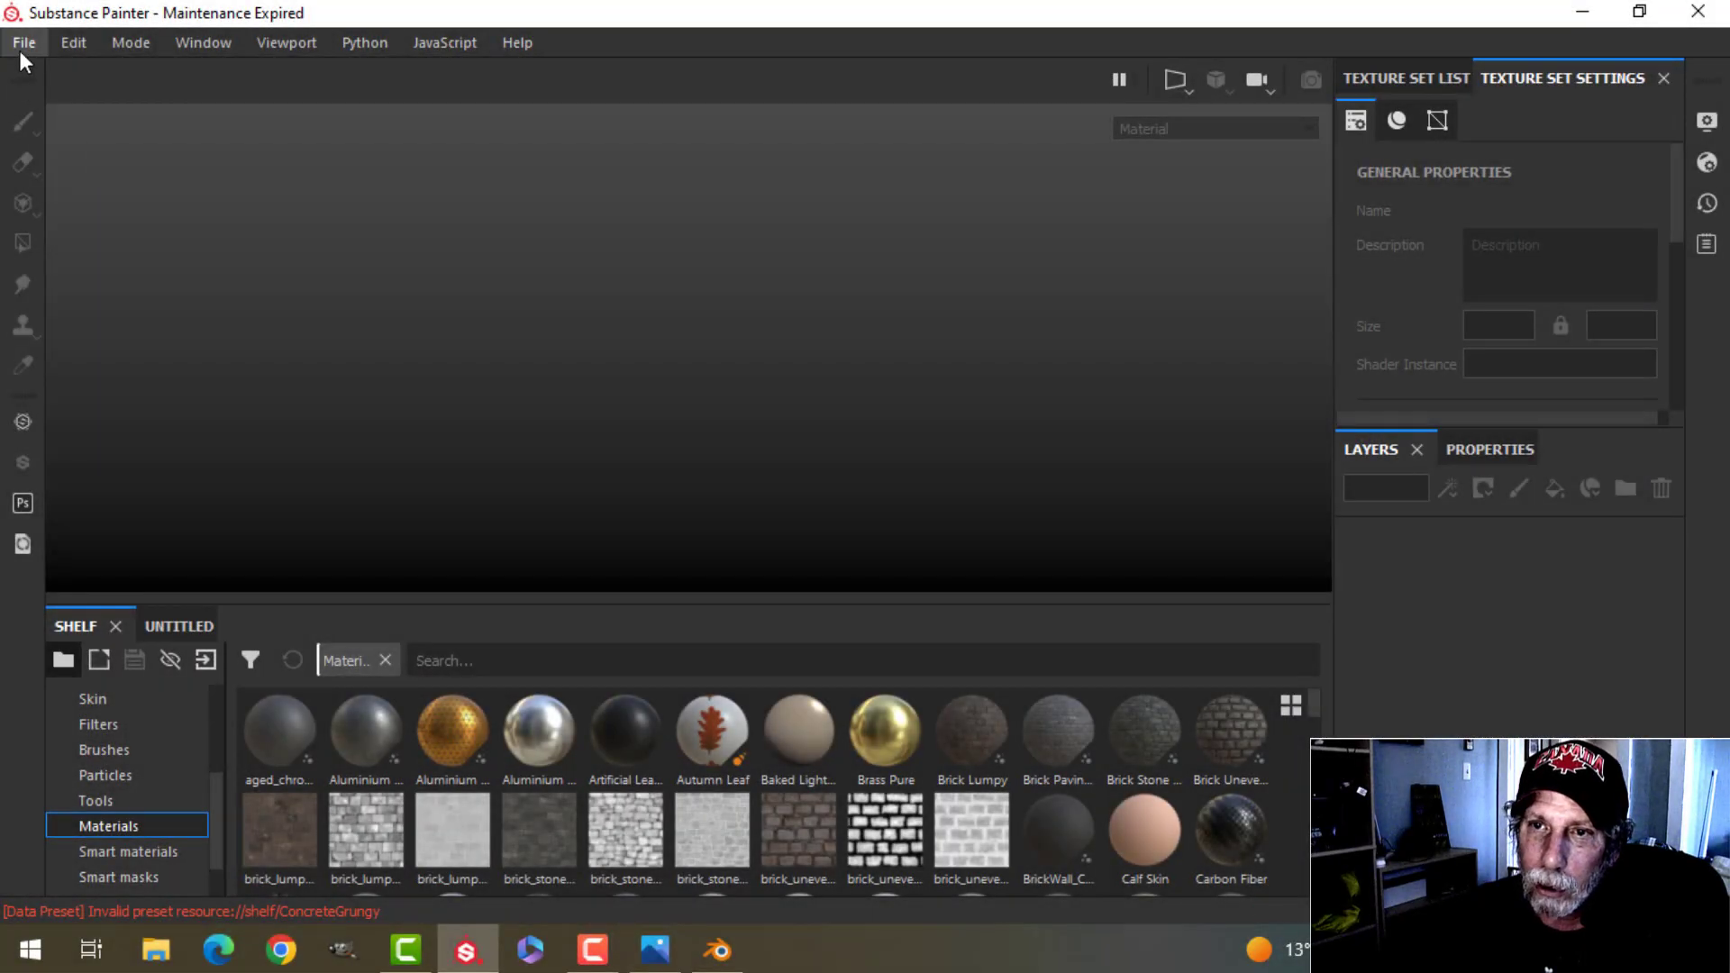
Step: Switch to Substance Painter and create a new project from PayPhoneTexturingVideo.fbx with the UV Tile workflow enabled
left_click(20, 51)
left_click(32, 69)
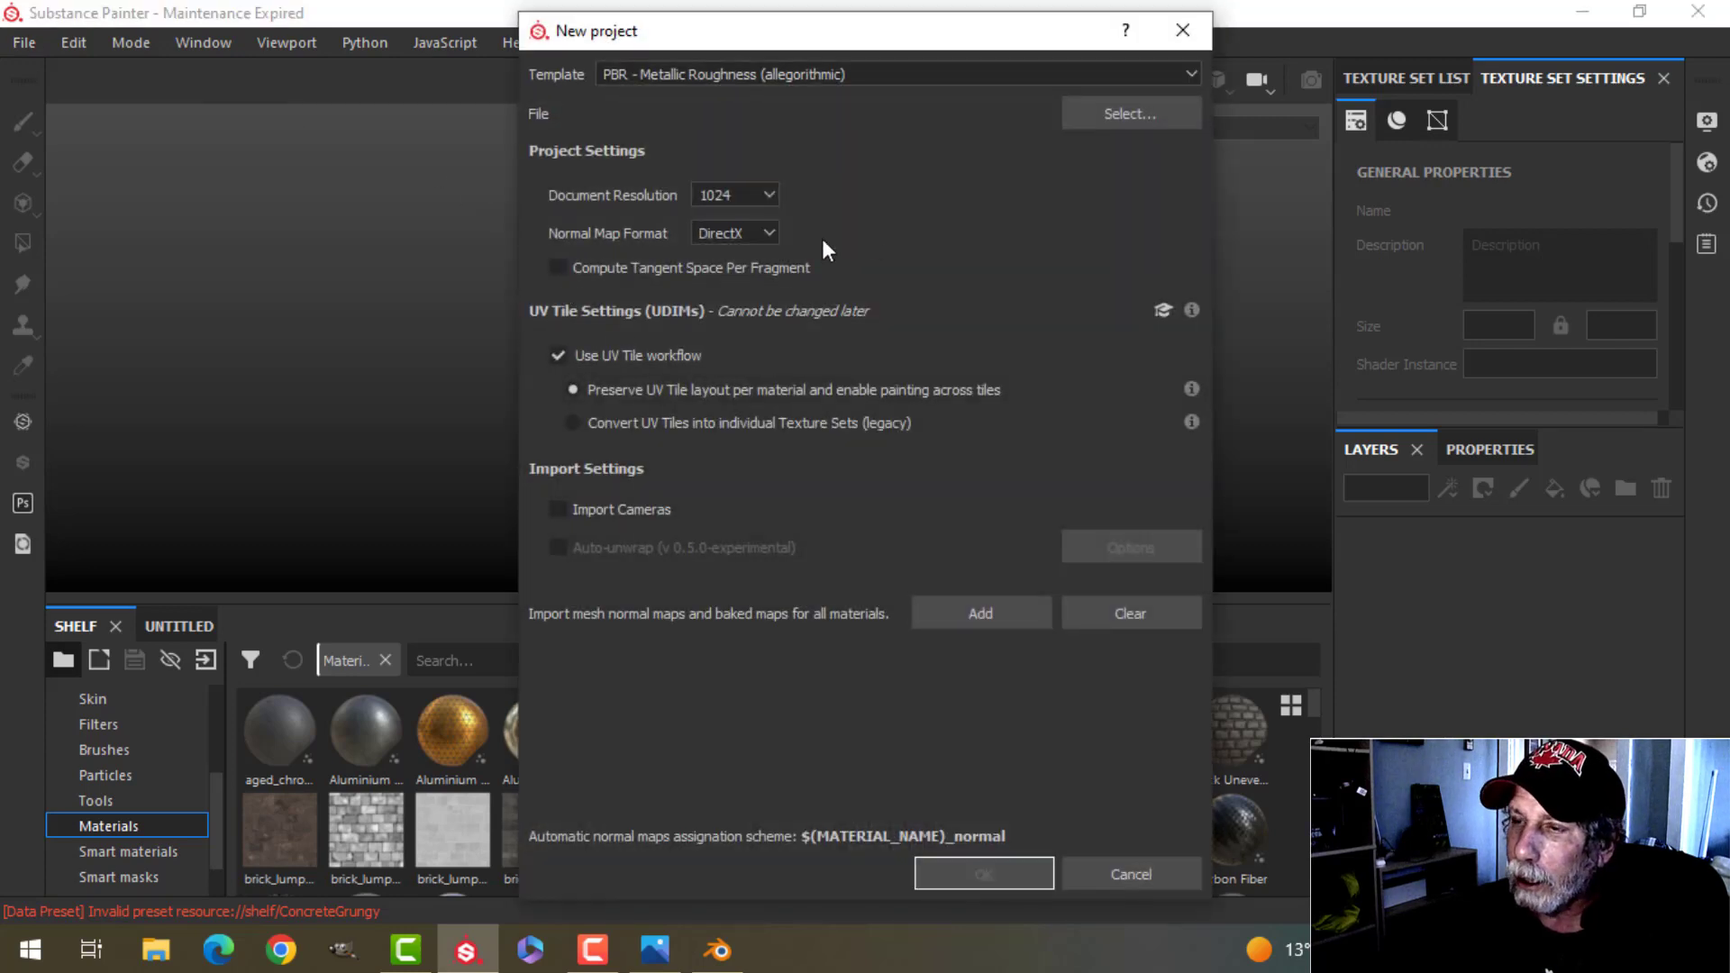
left_click(559, 357)
left_click(557, 356)
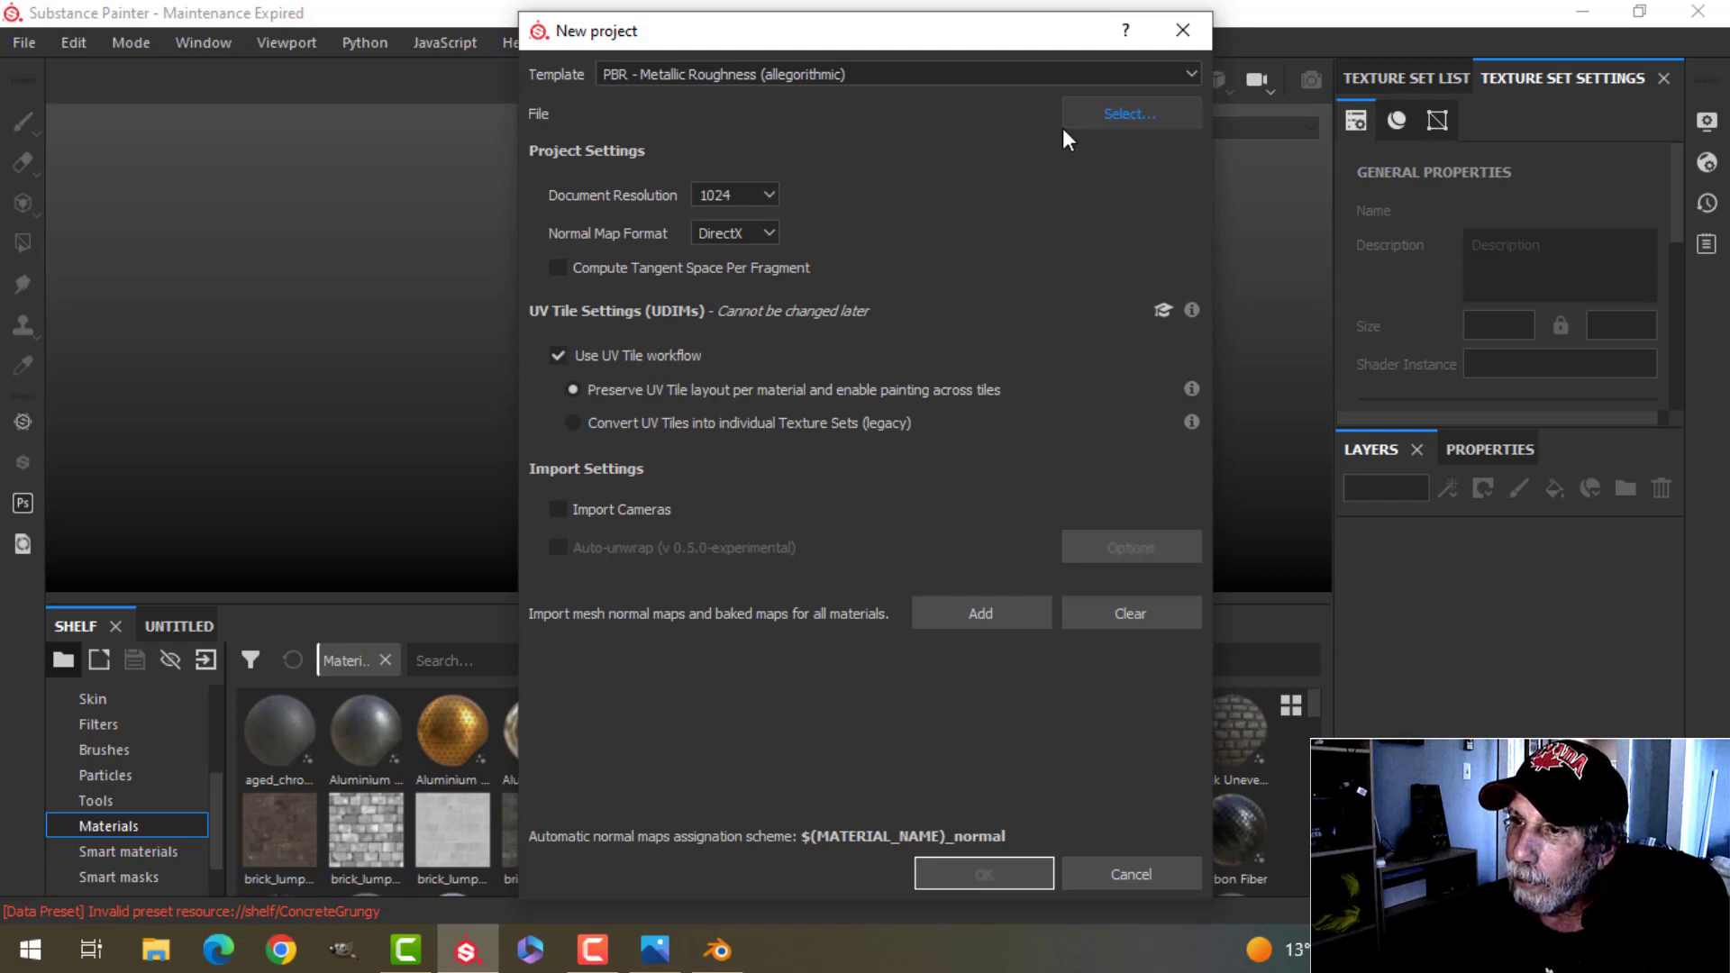
left_click(1131, 115)
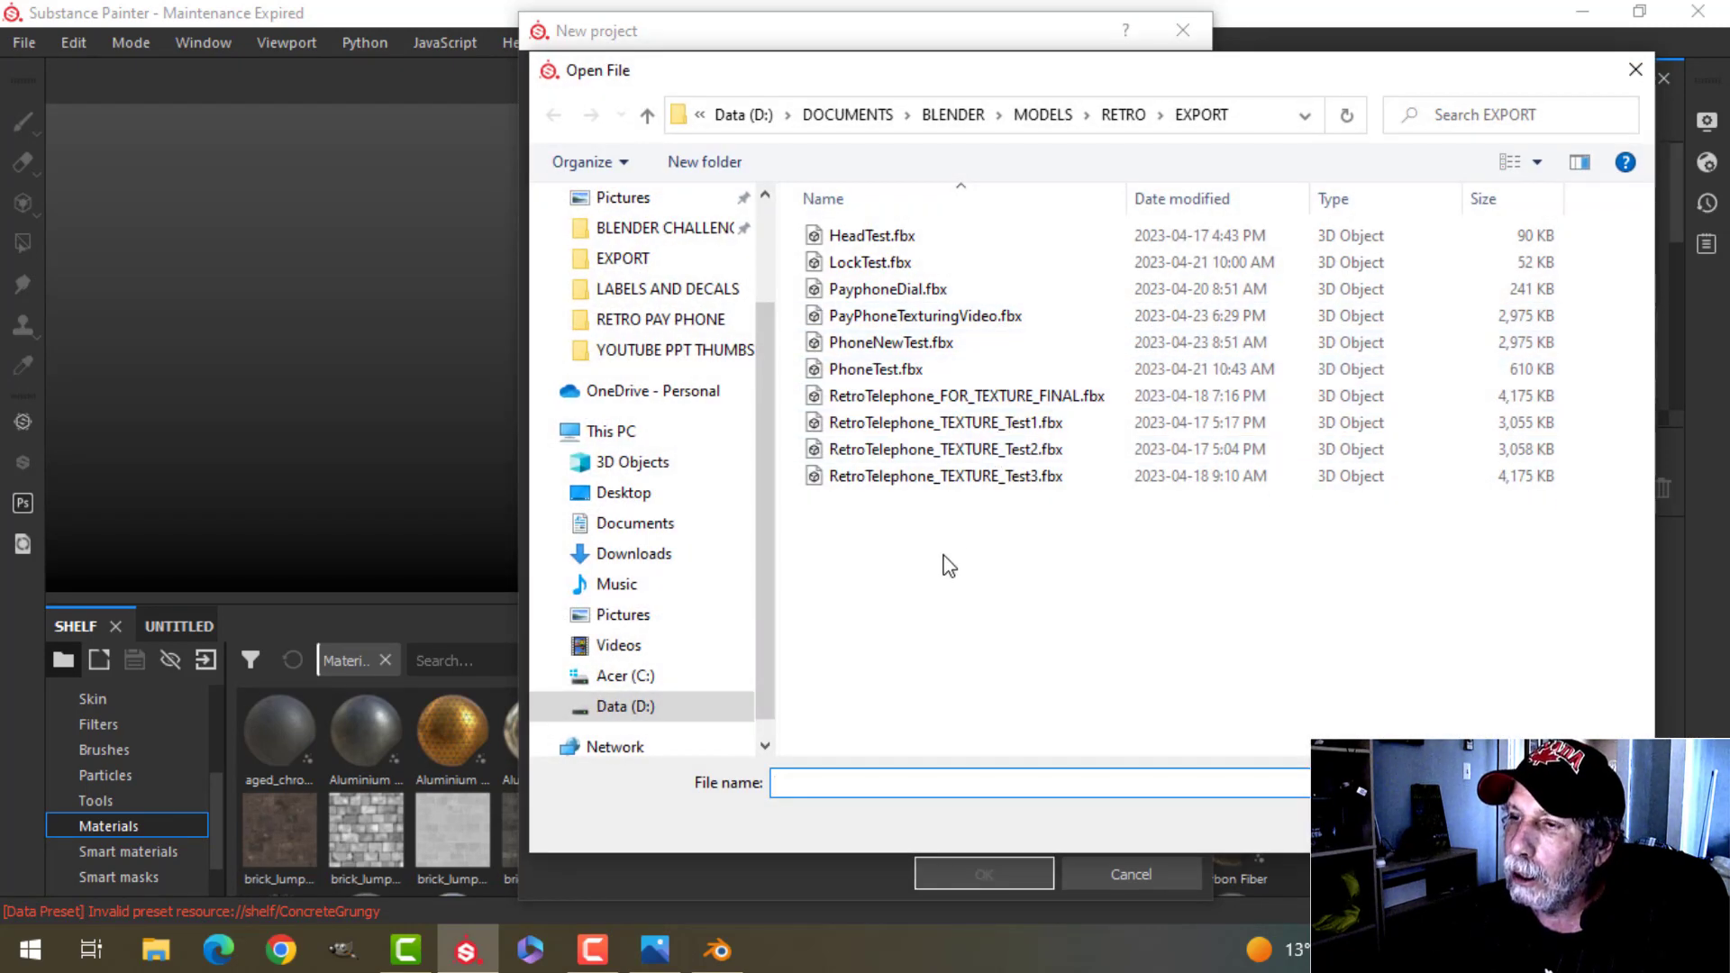
left_click(946, 317)
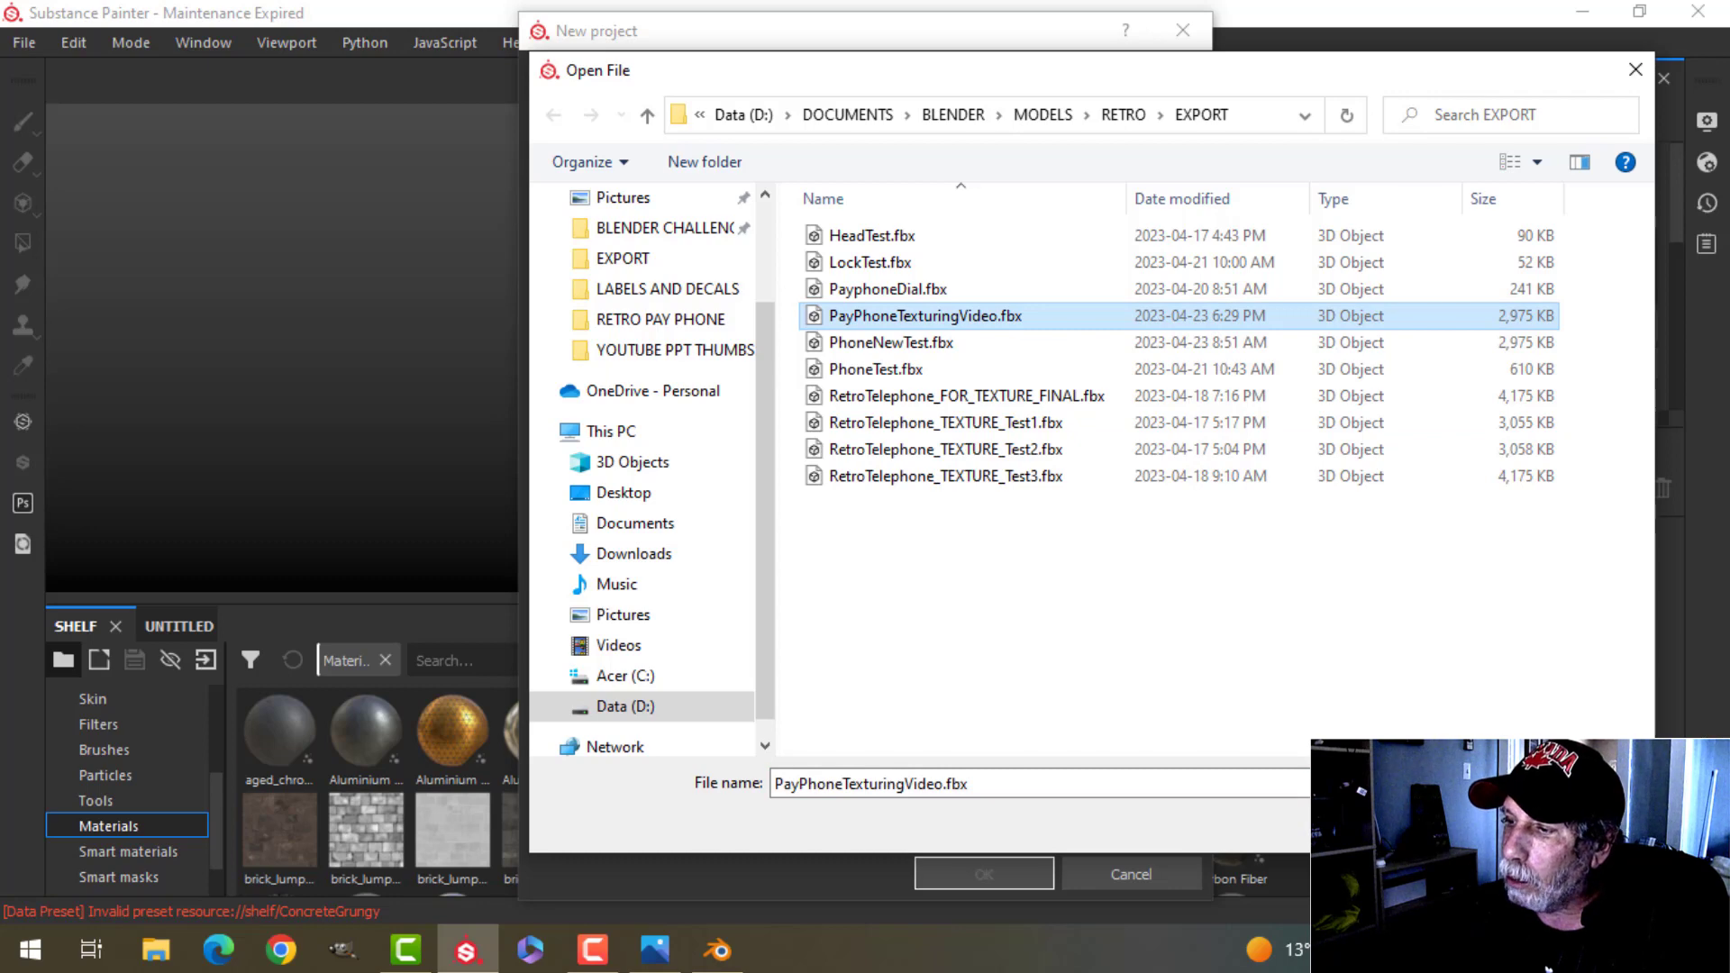
key("Return")
left_click(970, 859)
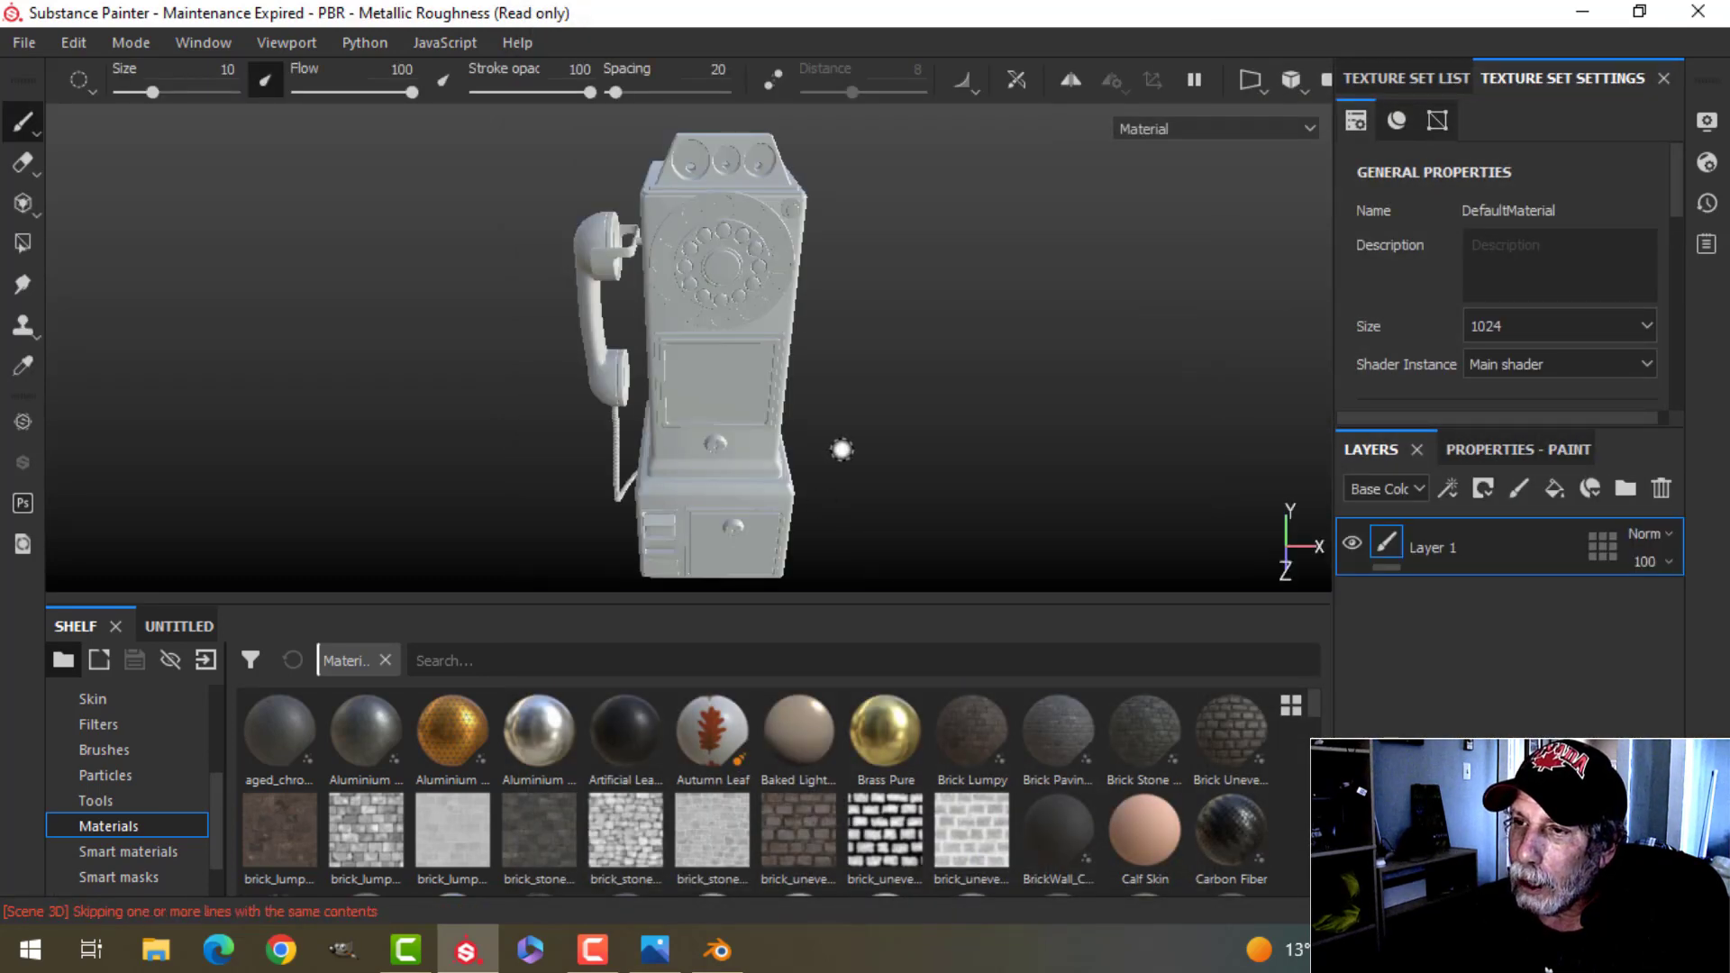
Step: Bake the payphone's mesh maps at an output size of 2048, leaving out the ID map
mouse_move(841, 447)
left_mouse_down("alt")
mouse_move(894, 417)
mouse_move(1012, 473)
mouse_move(896, 418)
mouse_move(861, 442)
mouse_move(838, 316)
mouse_move(857, 413)
mouse_move(808, 365)
mouse_move(679, 328)
mouse_move(815, 452)
mouse_move(943, 436)
left_mouse_up("alt")
right_click_drag(943, 436, 862, 421, "shift")
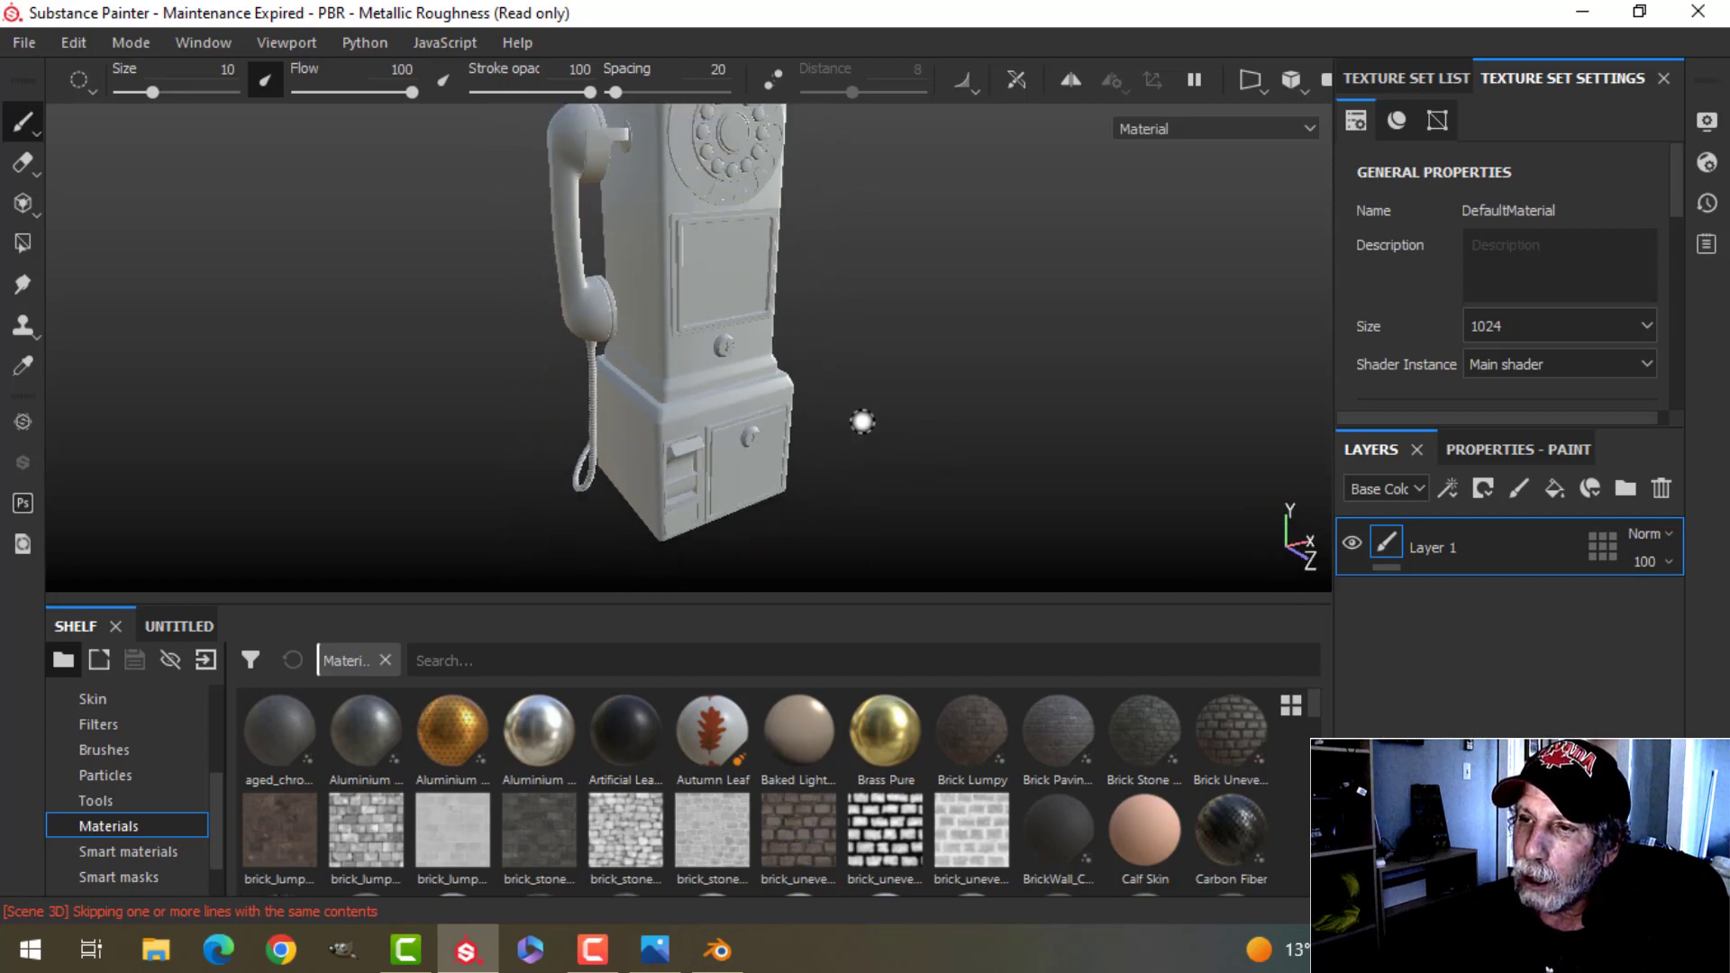
mouse_move(863, 420)
left_mouse_down("alt")
mouse_move(826, 452)
mouse_move(826, 409)
mouse_move(850, 414)
left_mouse_up("alt")
scroll(820, 416, "up", 3)
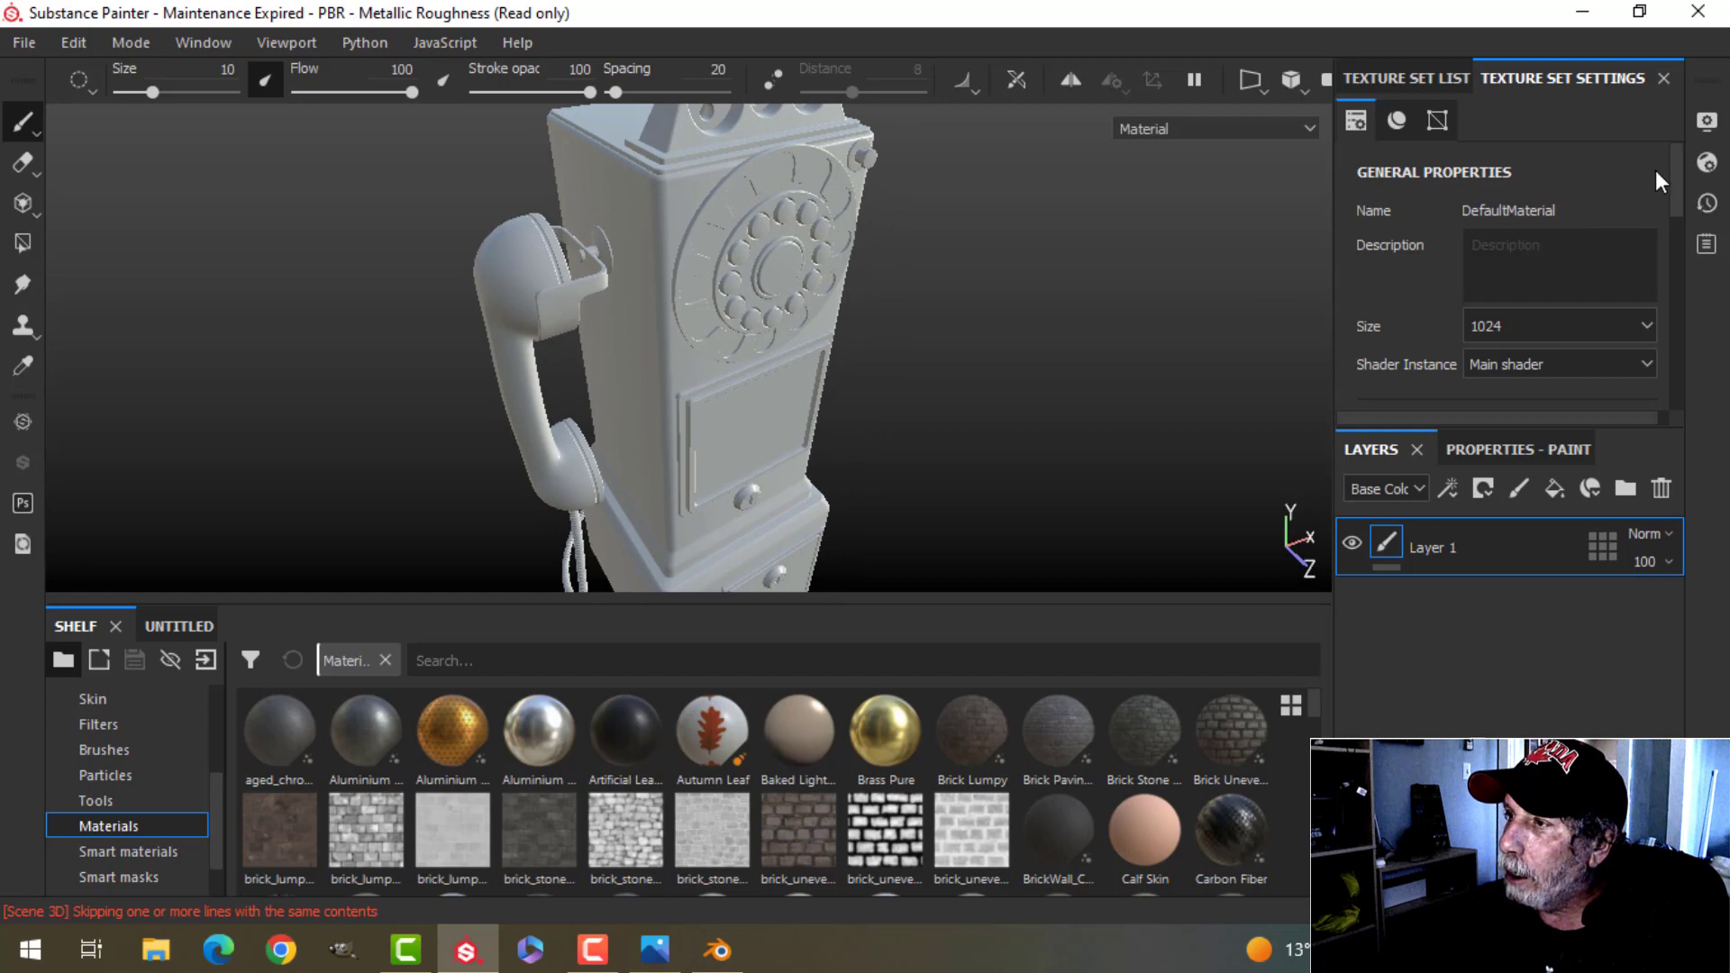
left_click_drag(1668, 153, 1663, 324)
left_click(1603, 307)
left_click(887, 123)
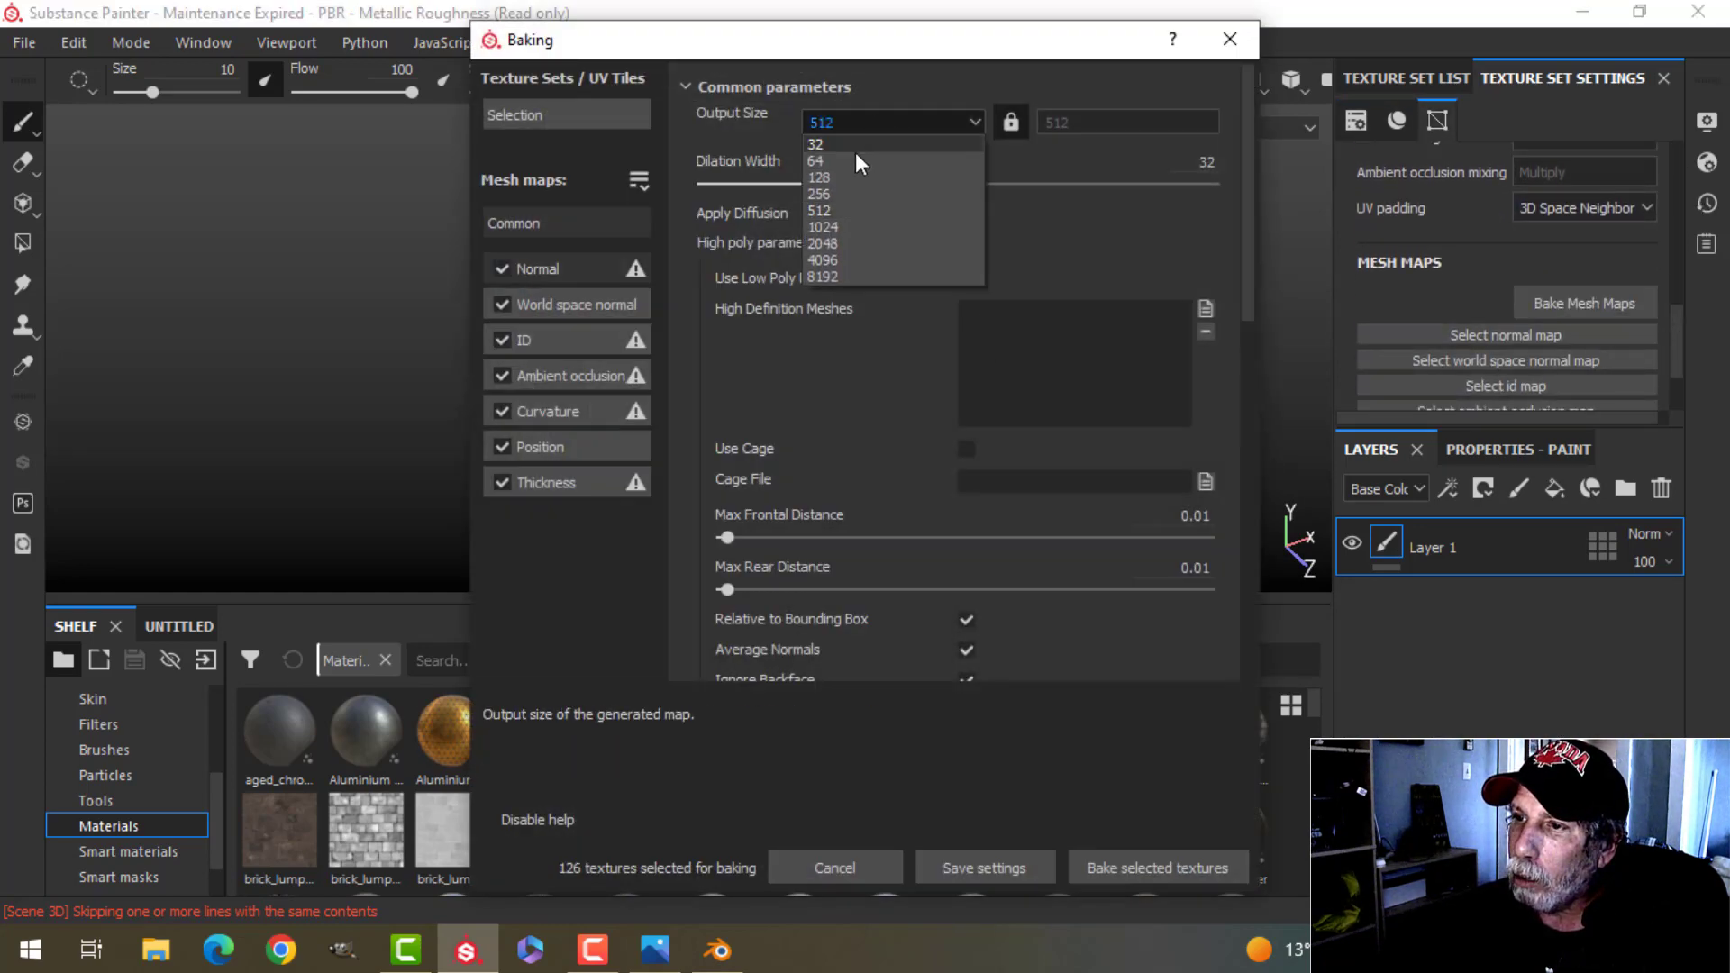
left_click(842, 240)
left_click(505, 339)
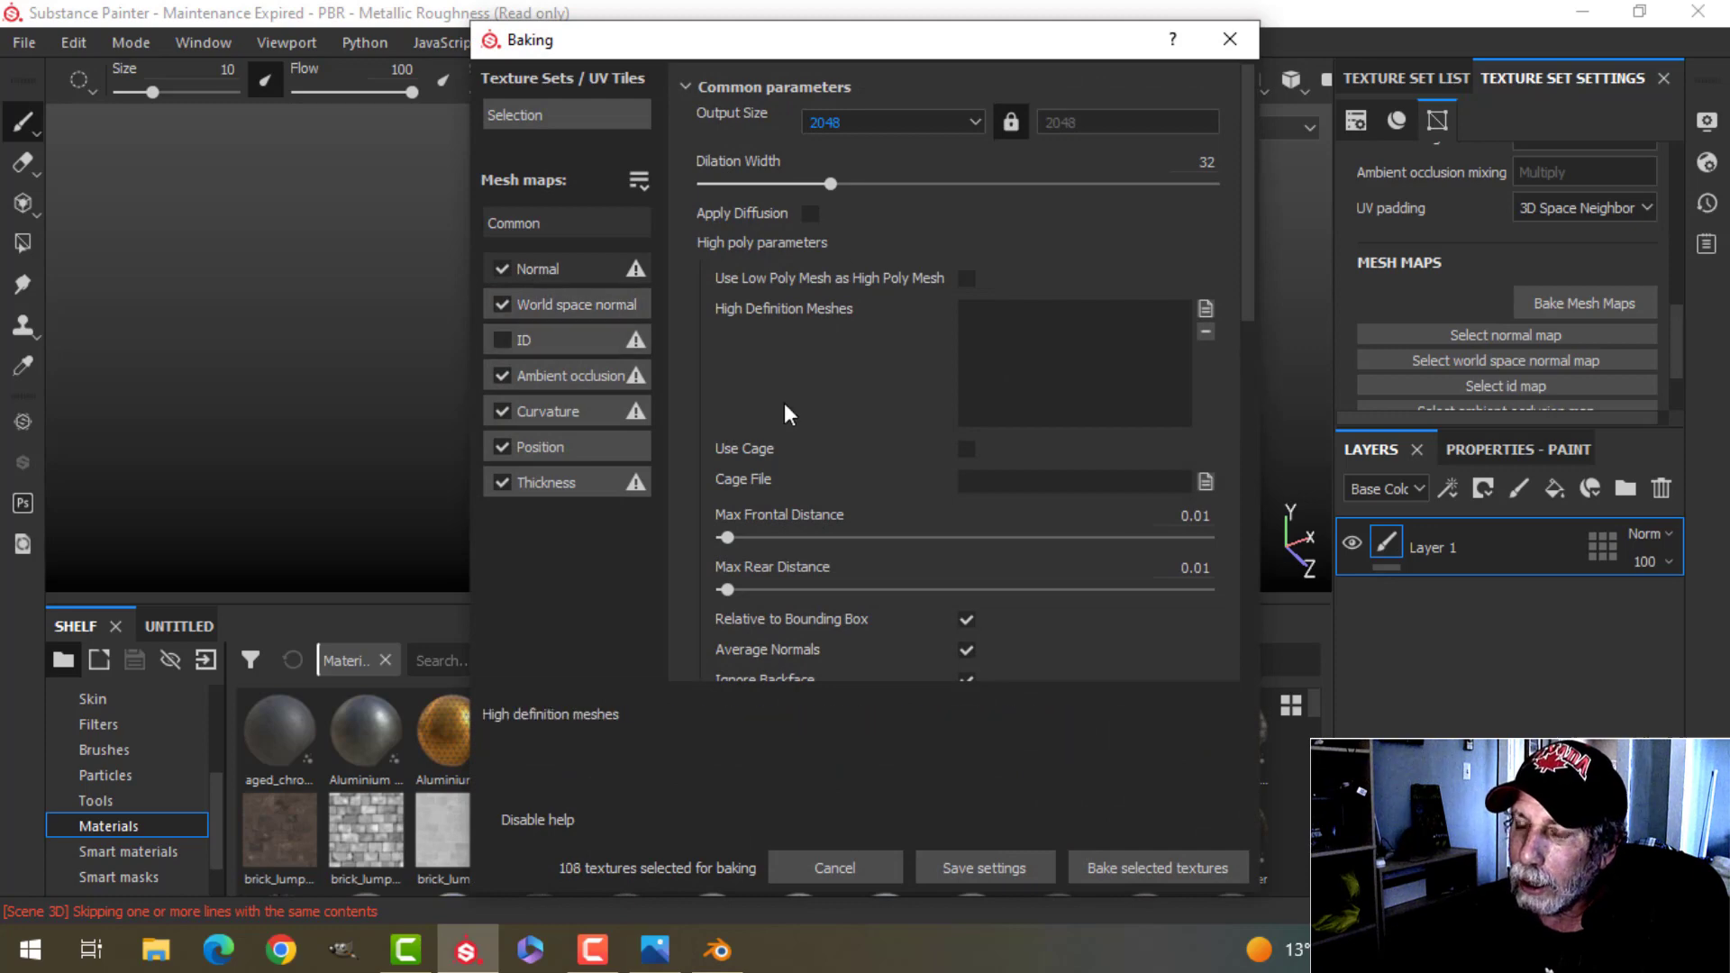
left_click(1113, 865)
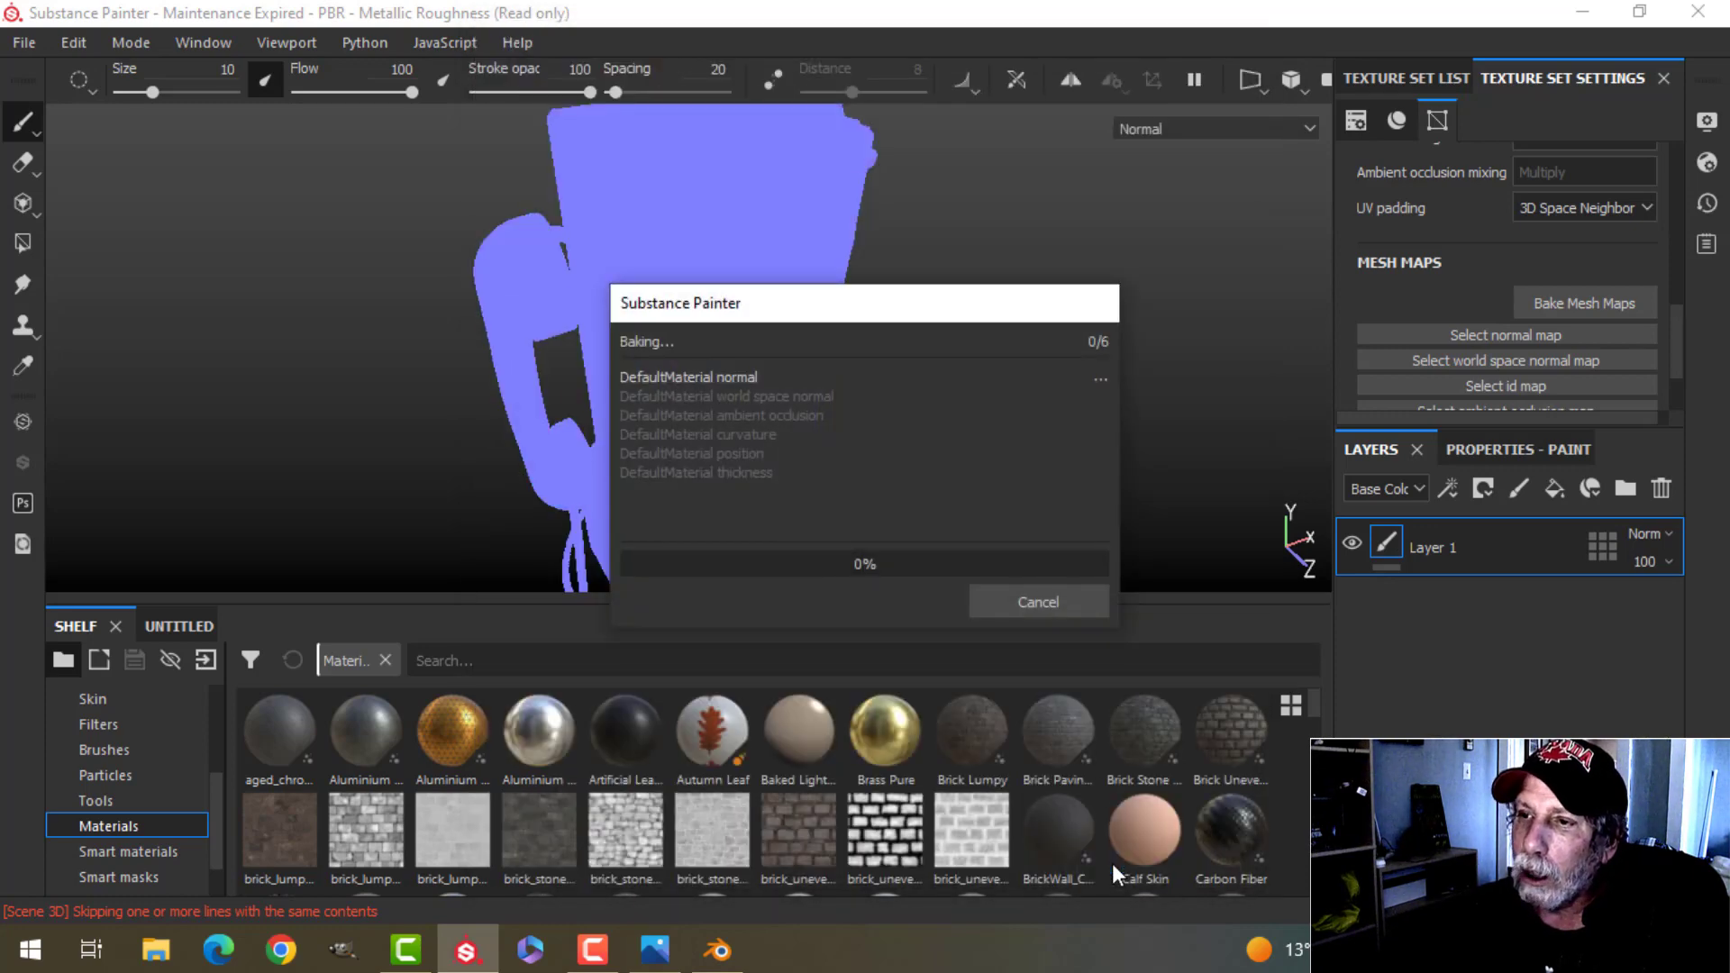
left_click_drag(792, 308, 1019, 294)
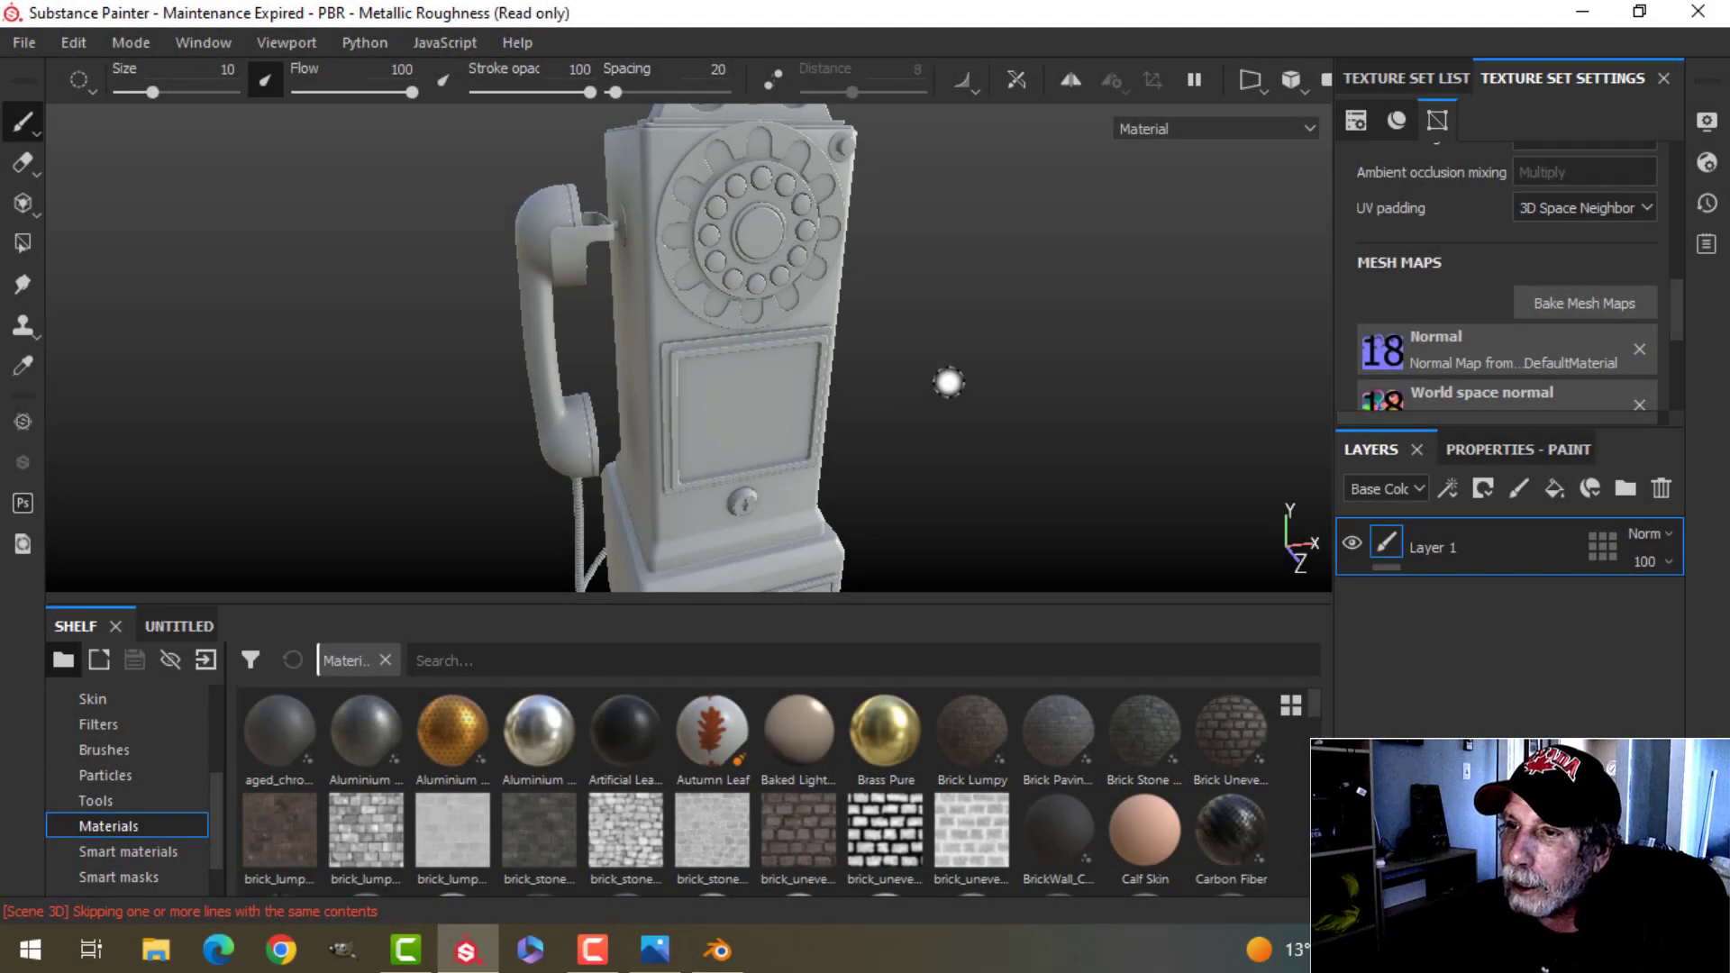
Step: Look through the UV tiles in the texture set and rename the DefaultMaterial texture set as PayPhone
left_click_drag(942, 378, 1176, 221, "alt")
left_click(1388, 76)
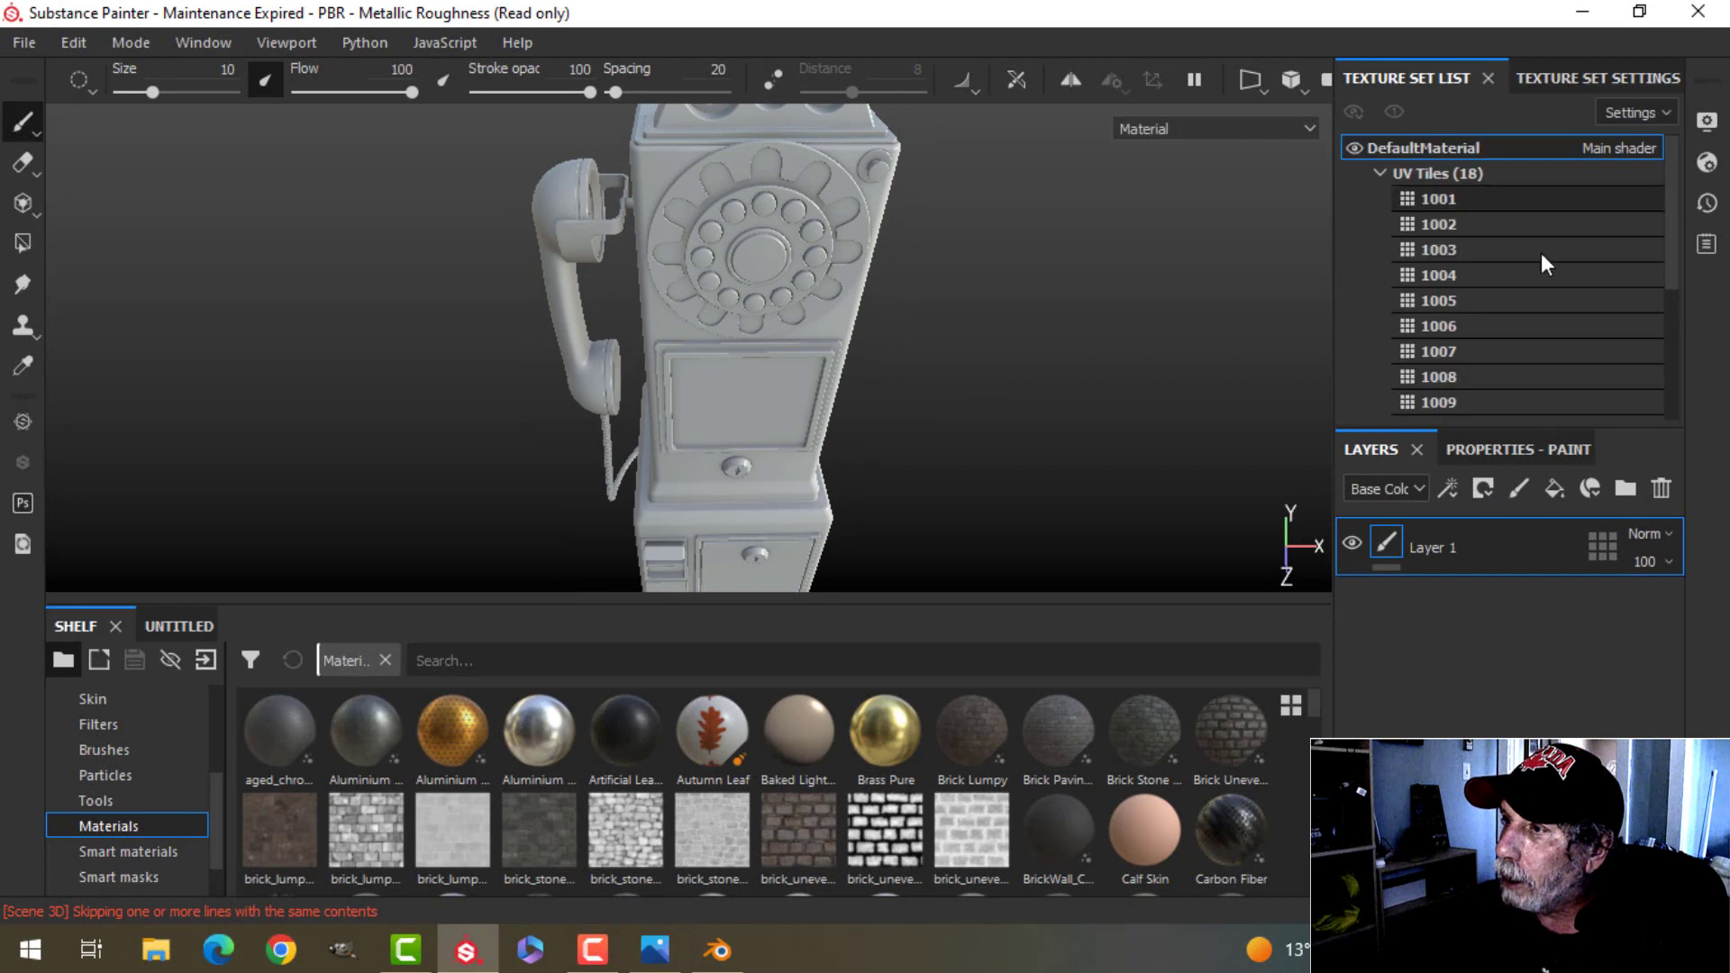
scroll(1442, 233, "down", 5)
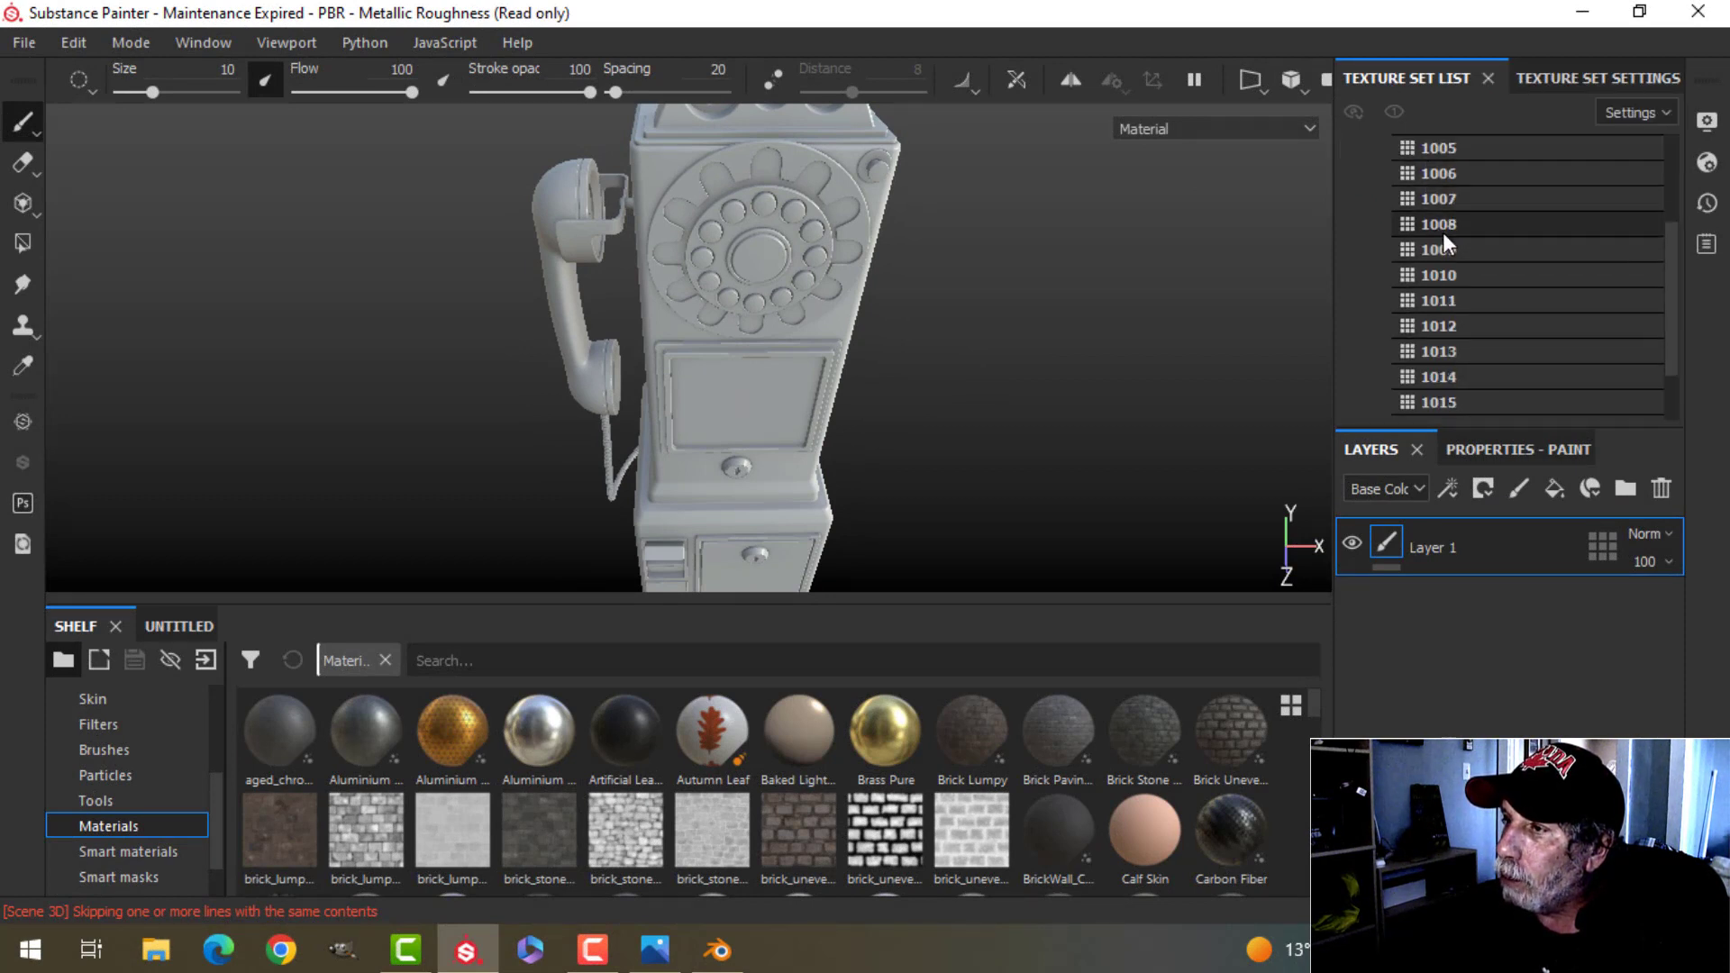
scroll(1439, 240, "up", 5)
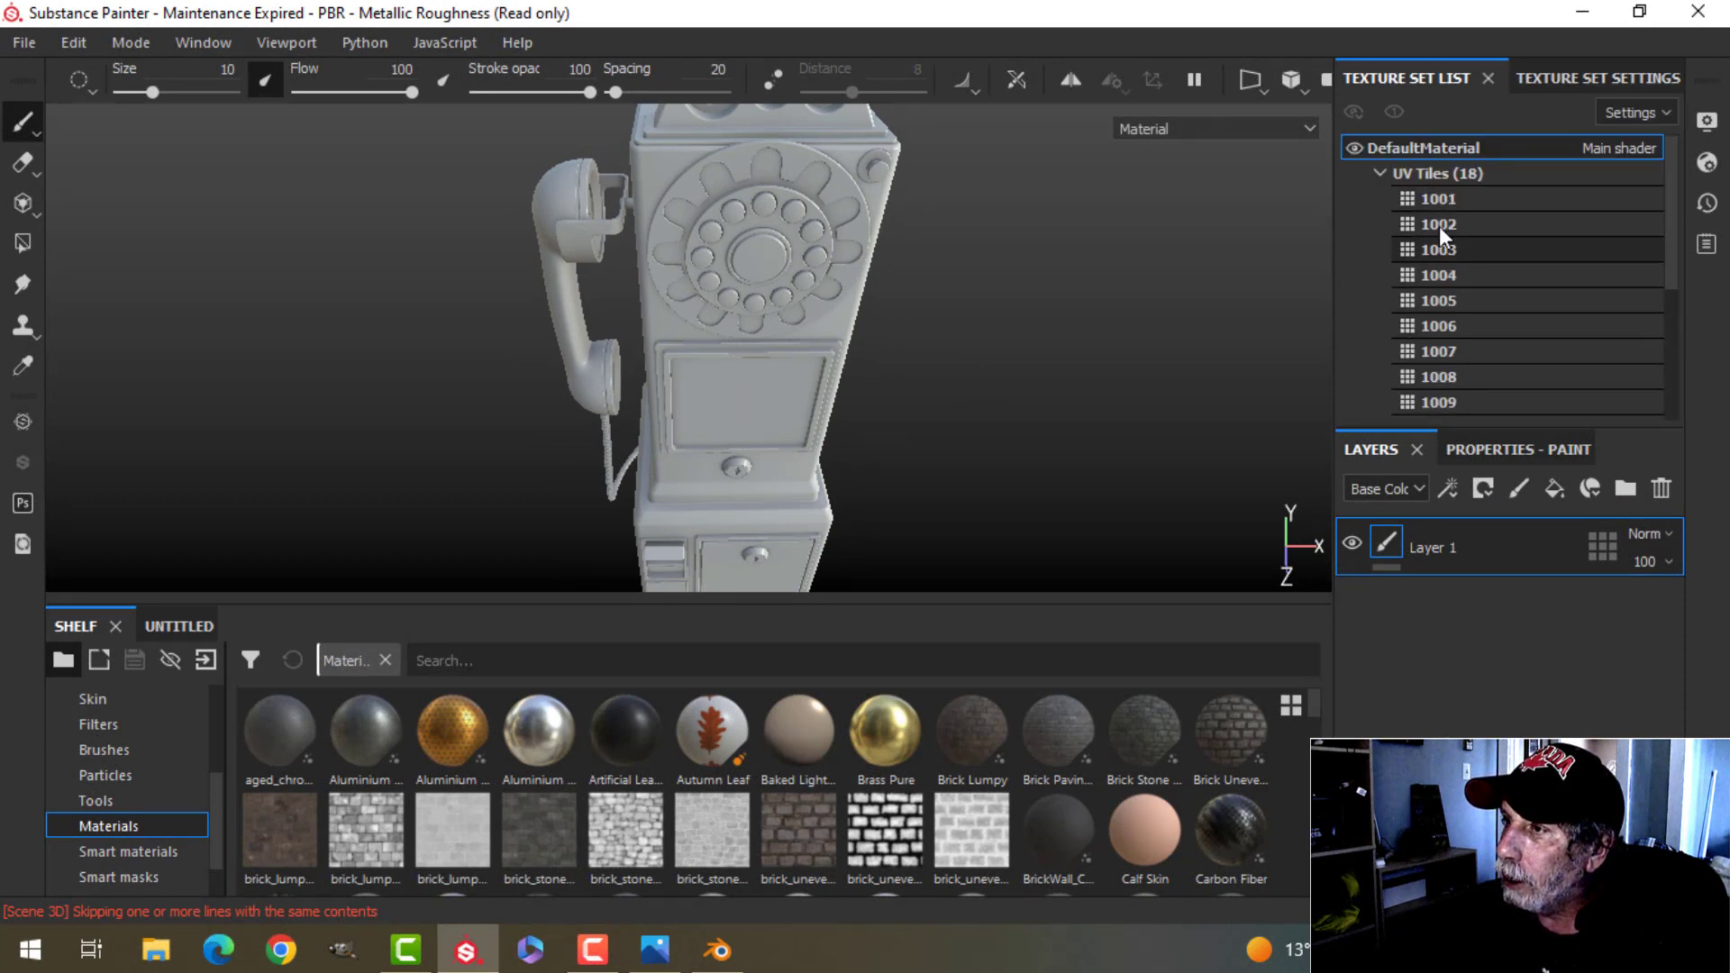
double_click(1445, 144)
type("Pa")
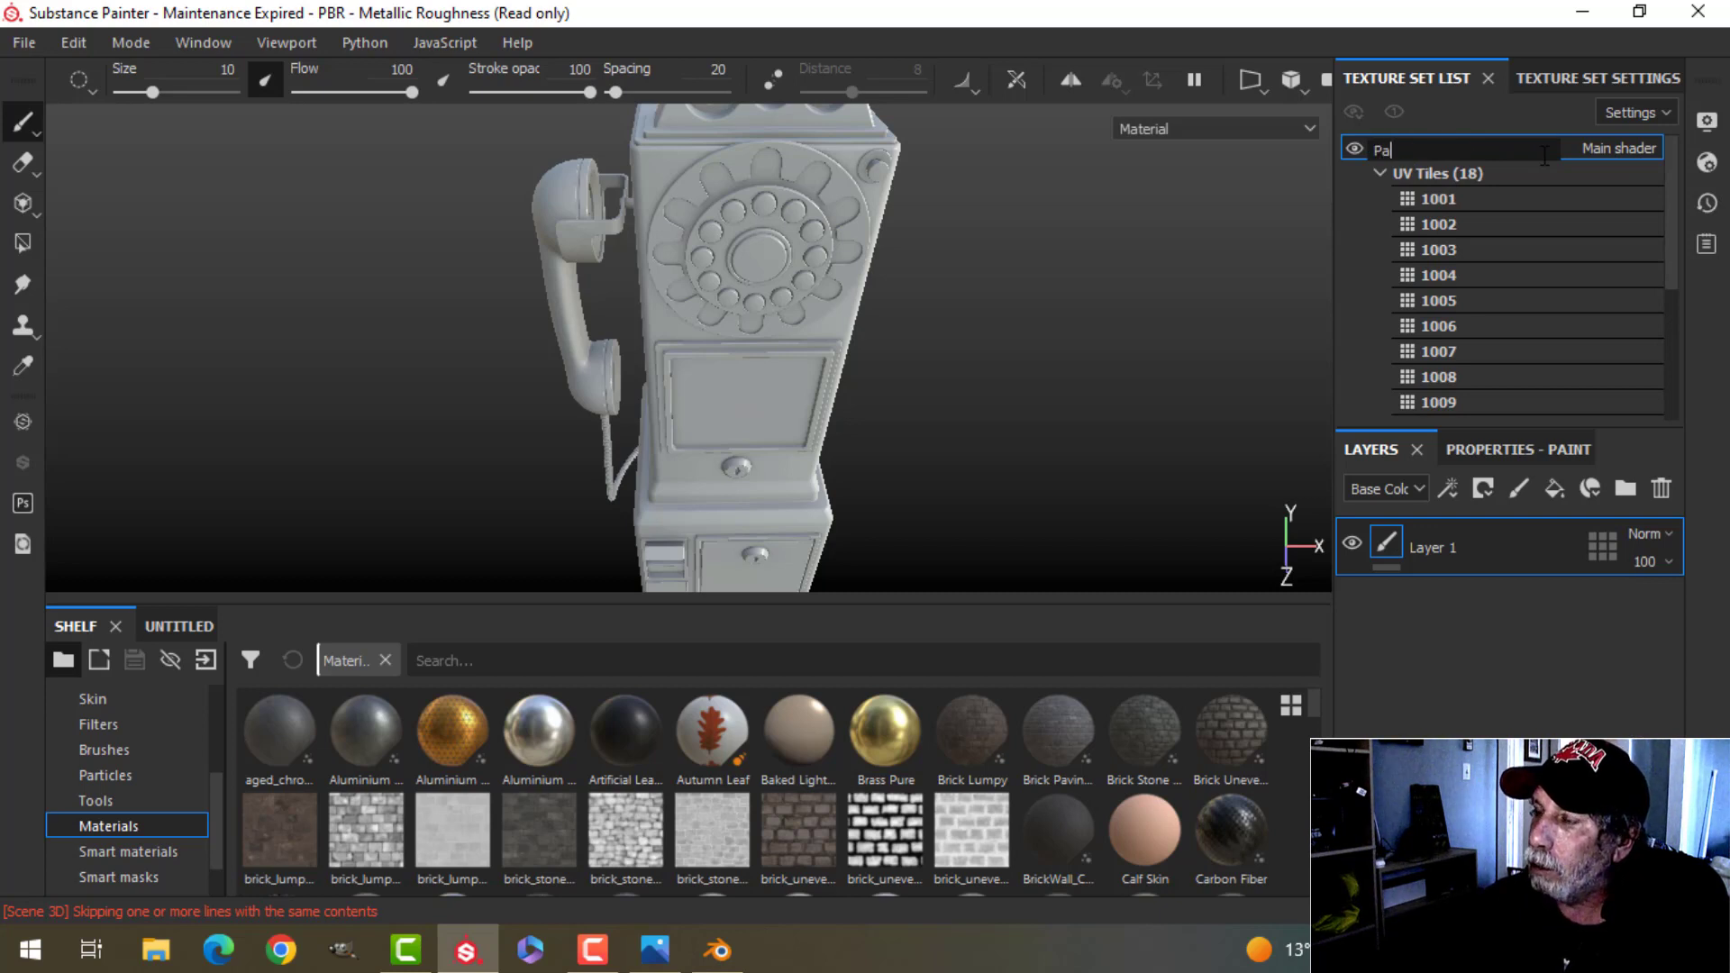
type("yPhone")
key("Return")
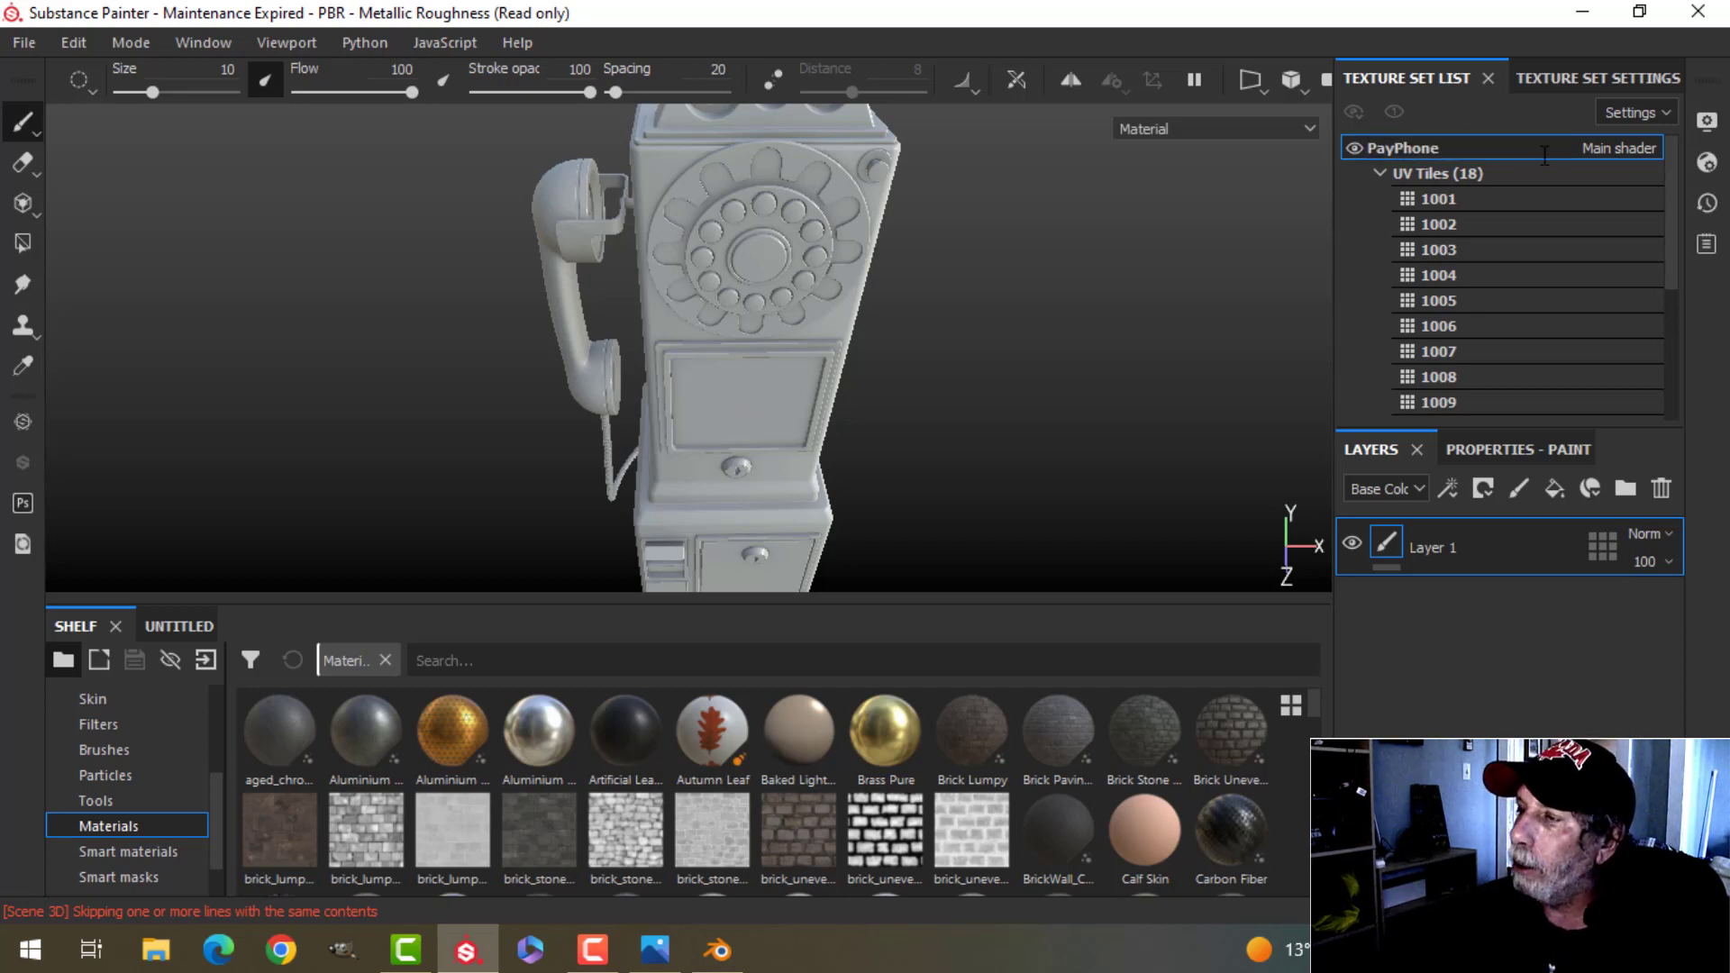
Step: Look through the UV tiles once more and delete the default paint layer, Layer 1
scroll(1523, 299, "down", 5)
scroll(1449, 379, "up", 5)
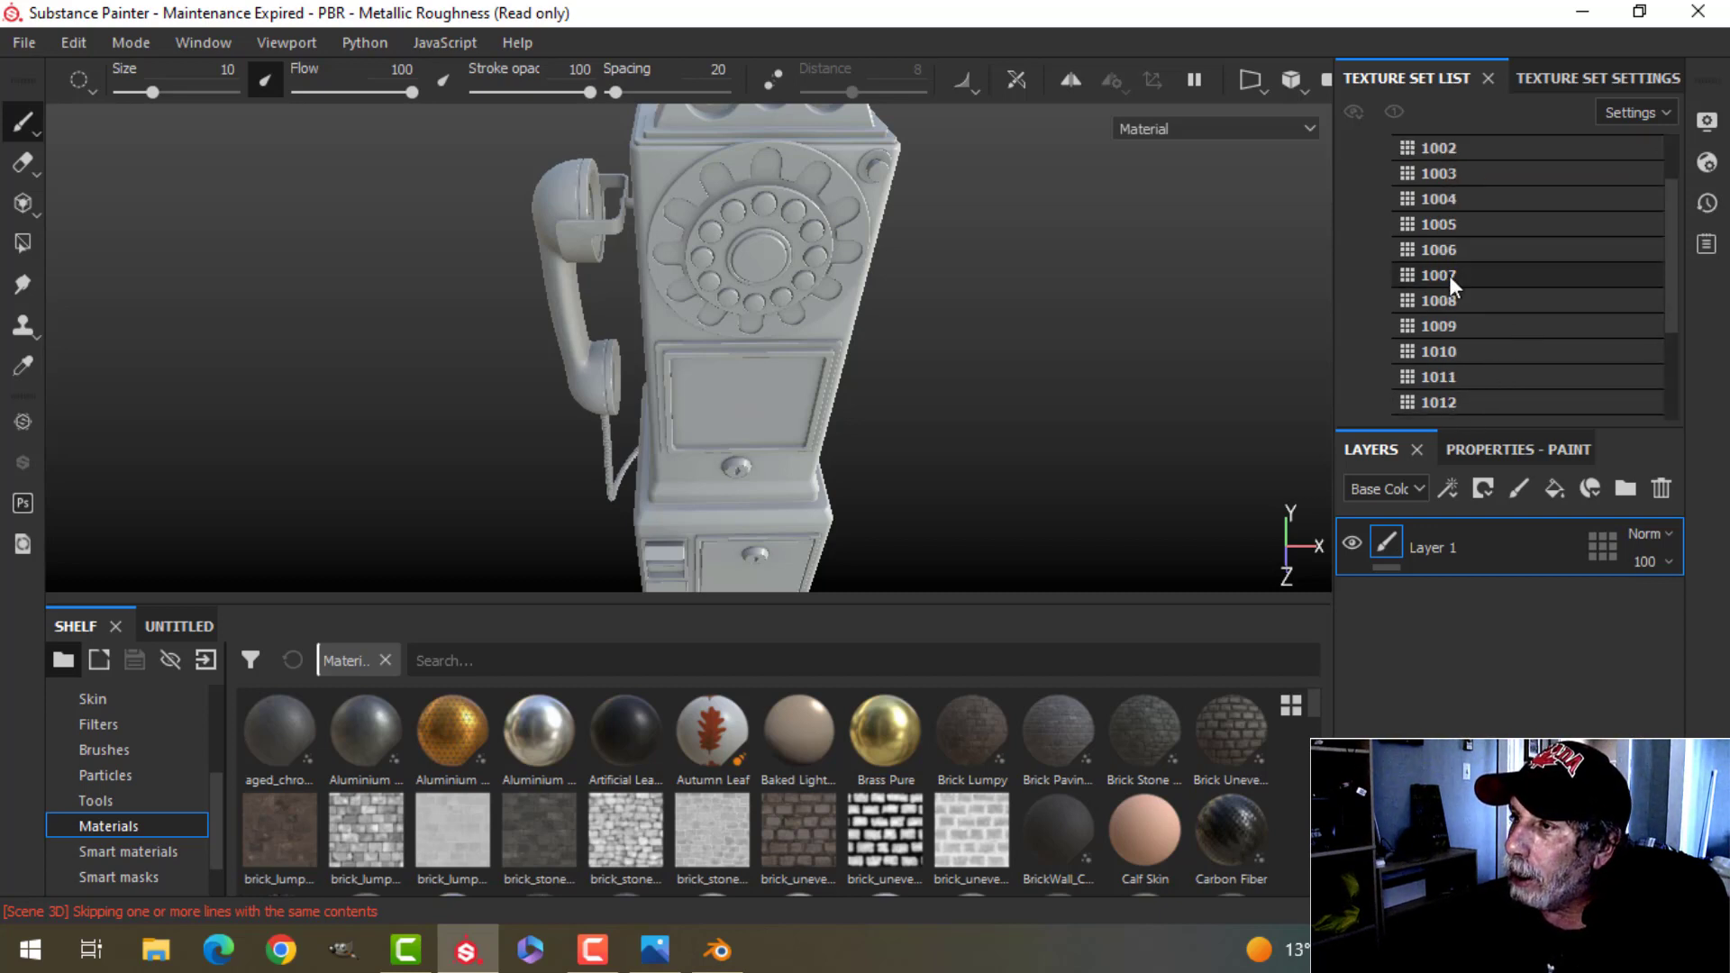
left_click(1575, 76)
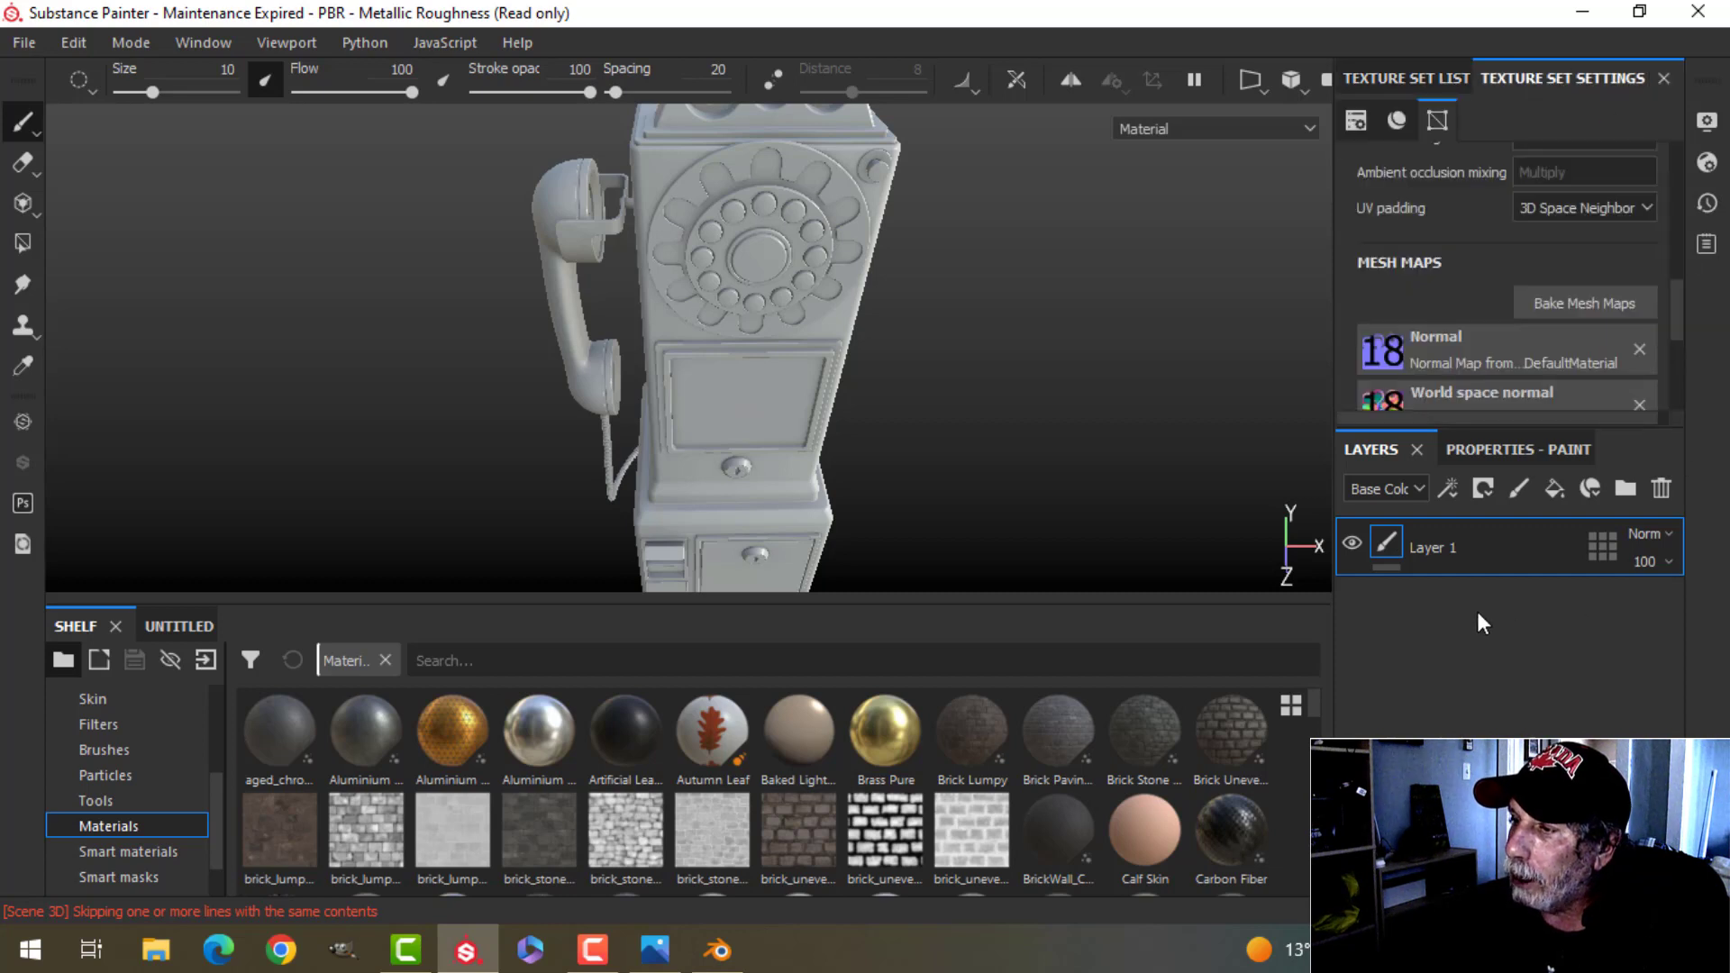
left_click(1659, 489)
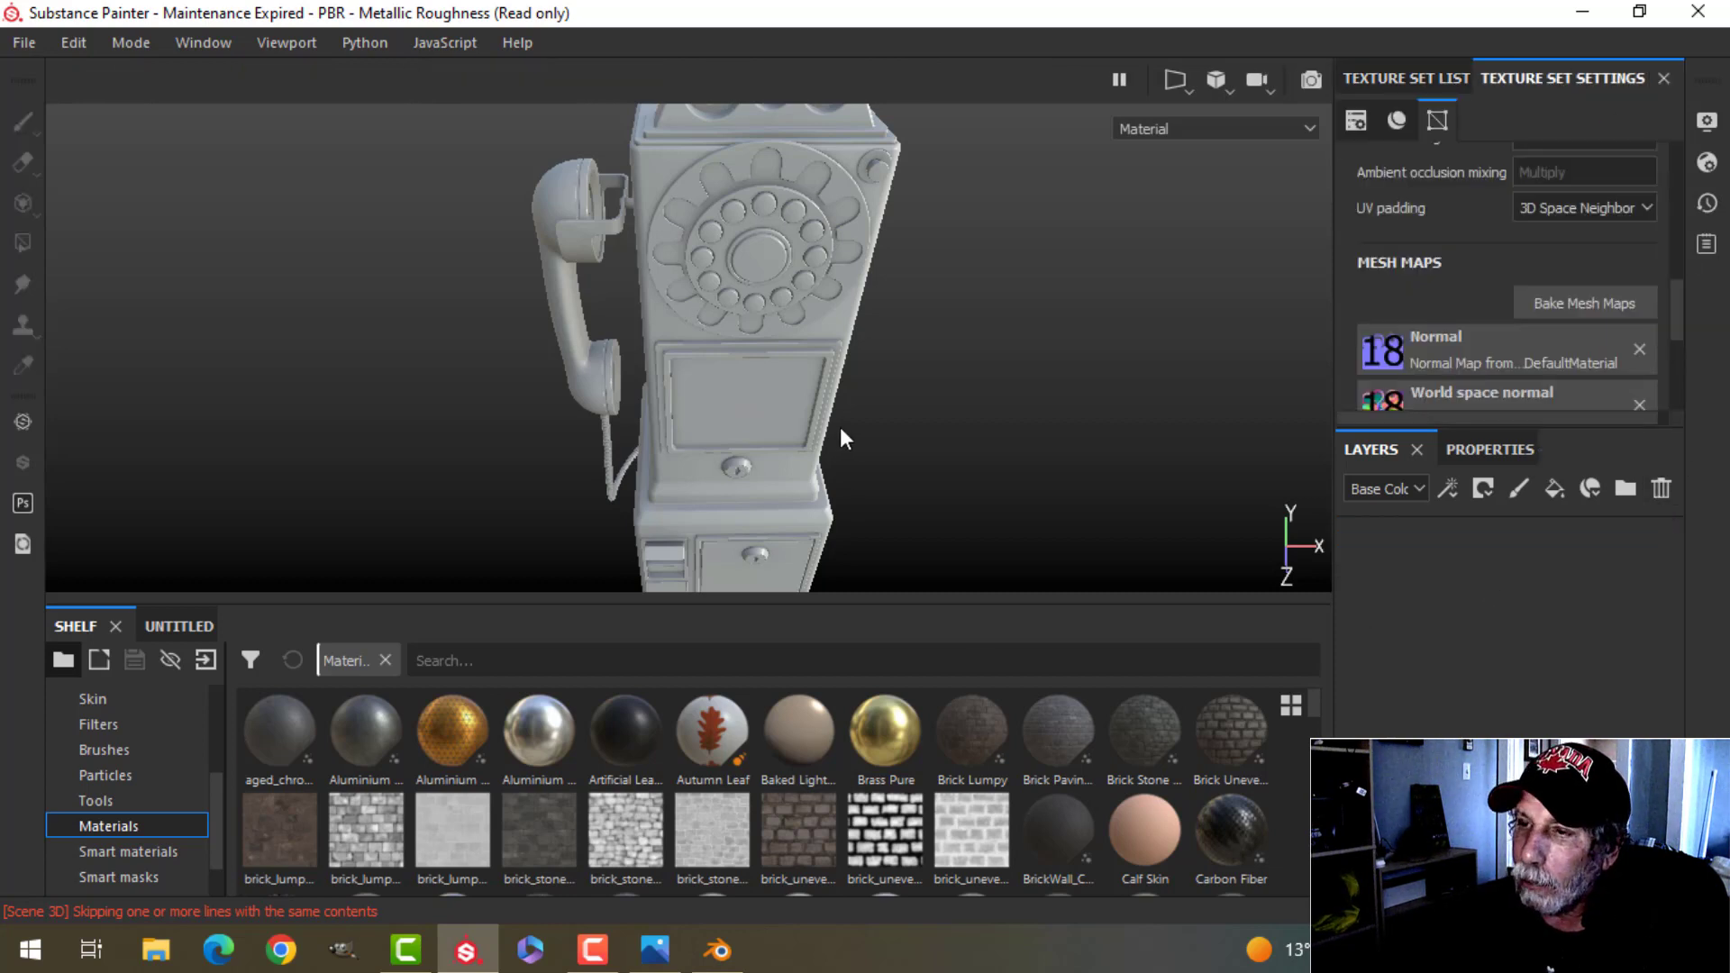
Step: Apply the Plastic Matte Pure material to the whole payphone as a fill layer and lower its roughness
scroll(834, 427, "up", 1)
left_click_drag(843, 448, 883, 425, "alt")
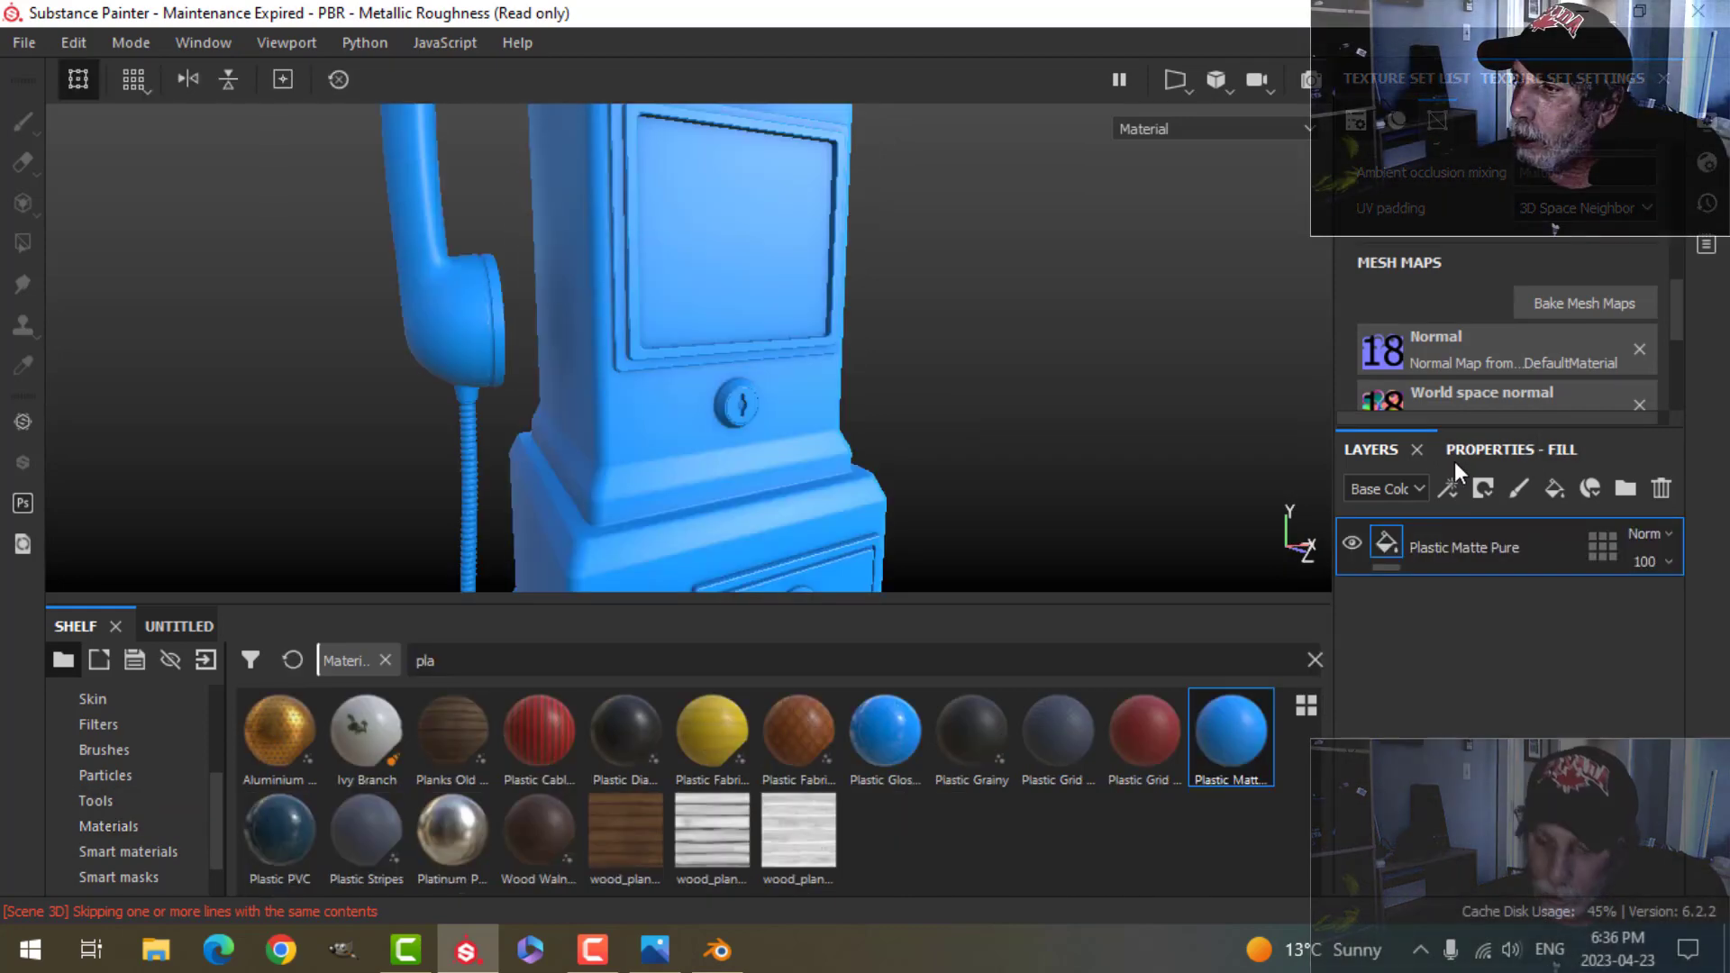
left_click(1469, 450)
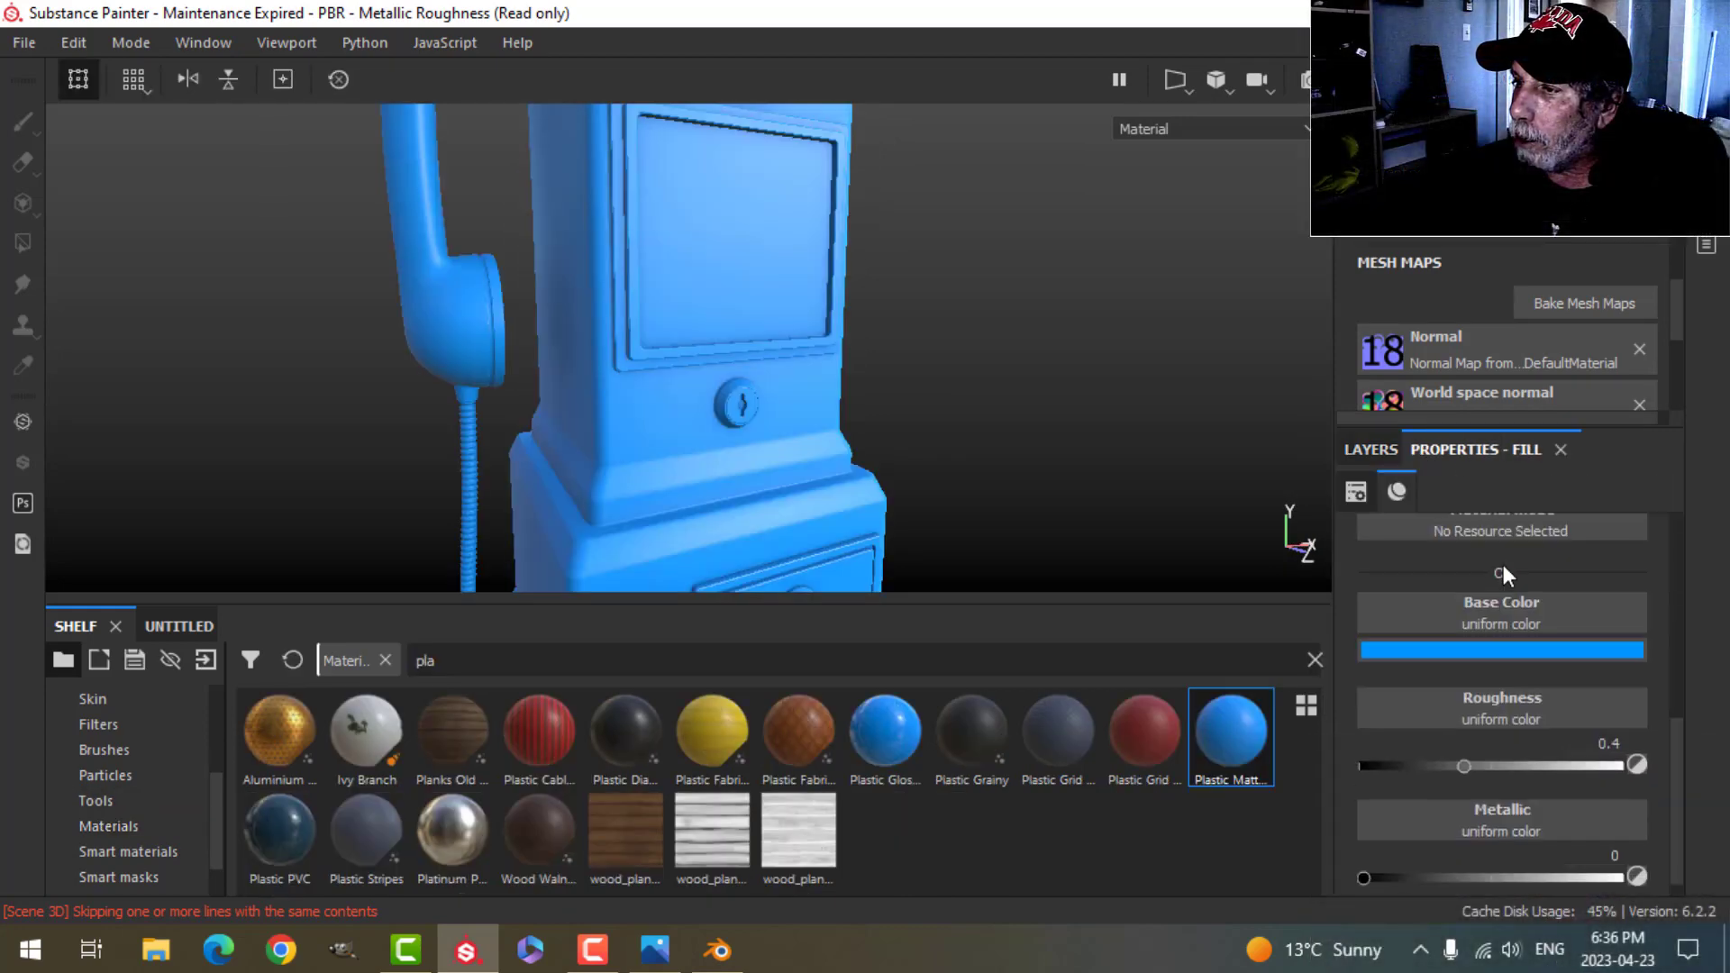
left_click_drag(1462, 765, 1420, 758)
left_click_drag(1116, 402, 1210, 444, "alt")
left_click(1367, 448)
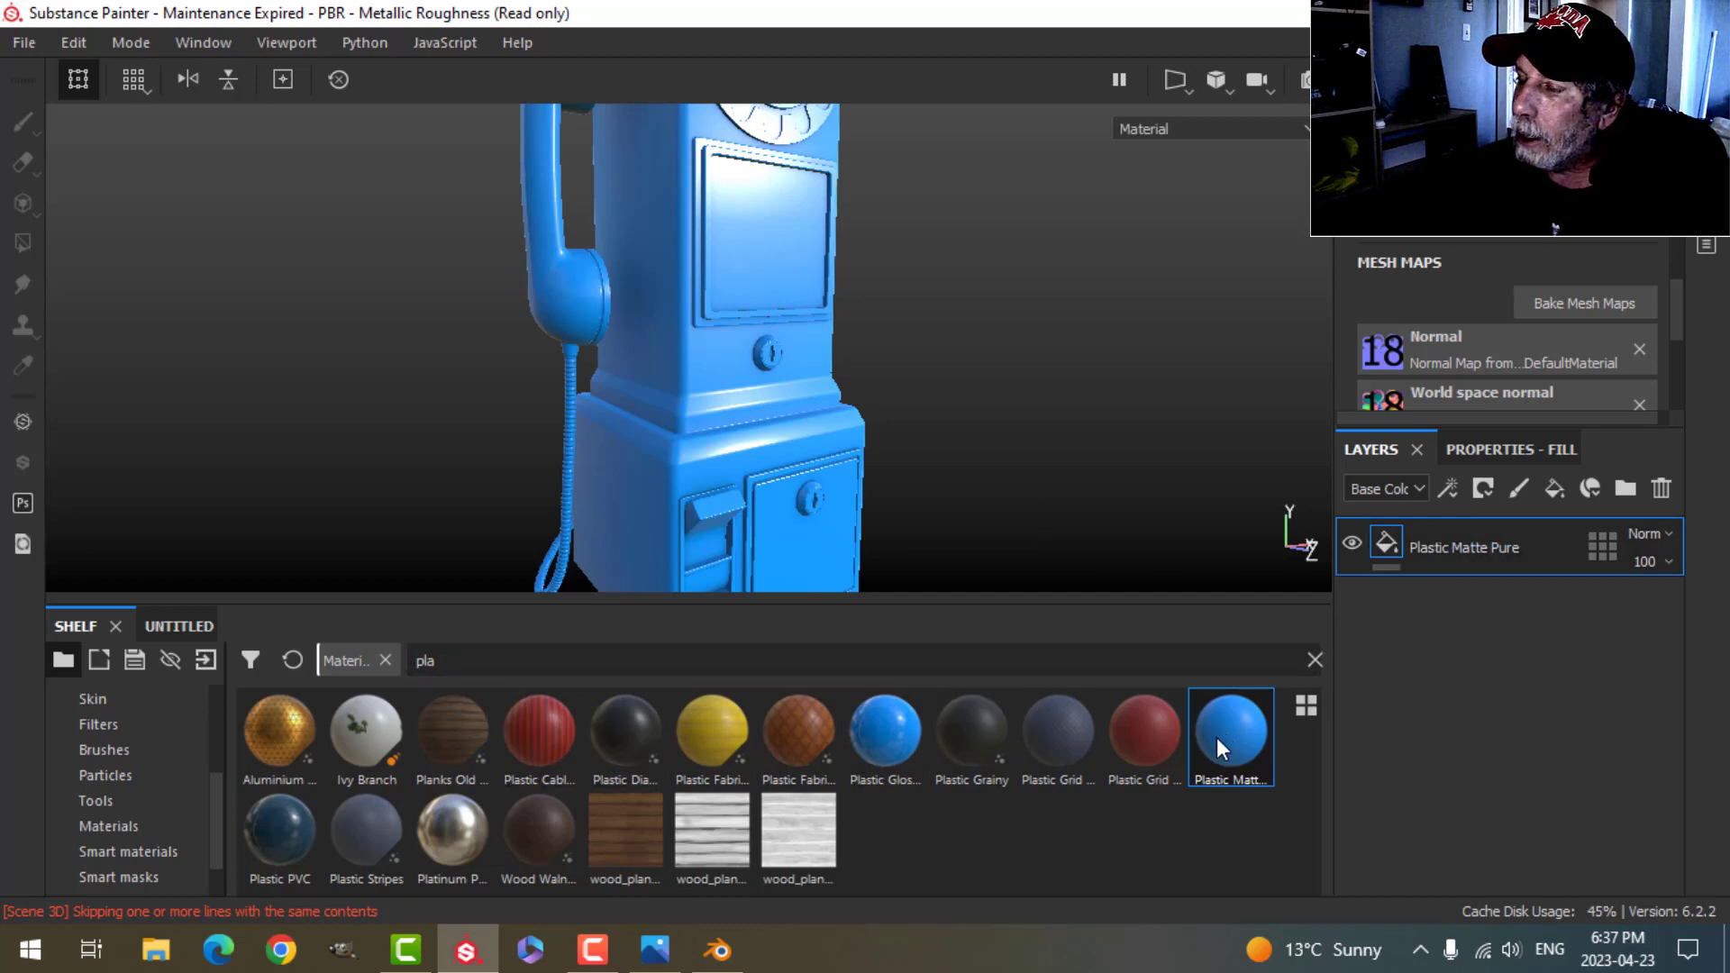
Step: Add a second Plastic Matte Pure fill layer above the first, with lower roughness and a near-black base color of RGB 0.017
left_click_drag(1217, 737, 1408, 519)
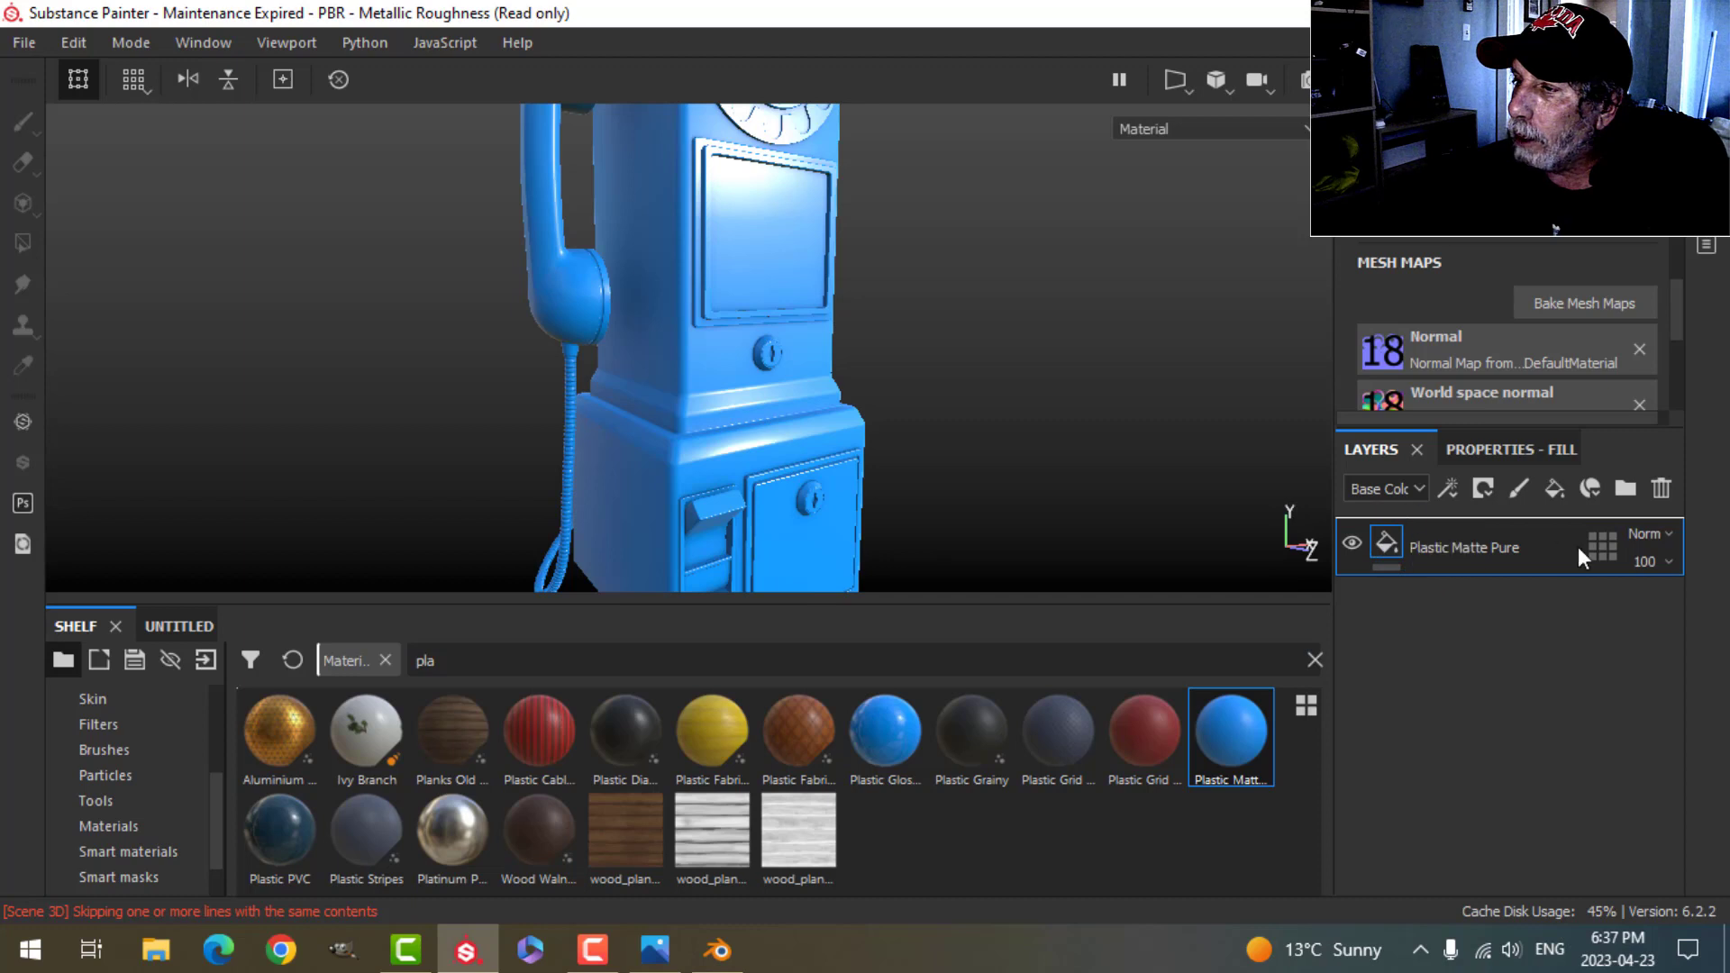
left_click(1500, 445)
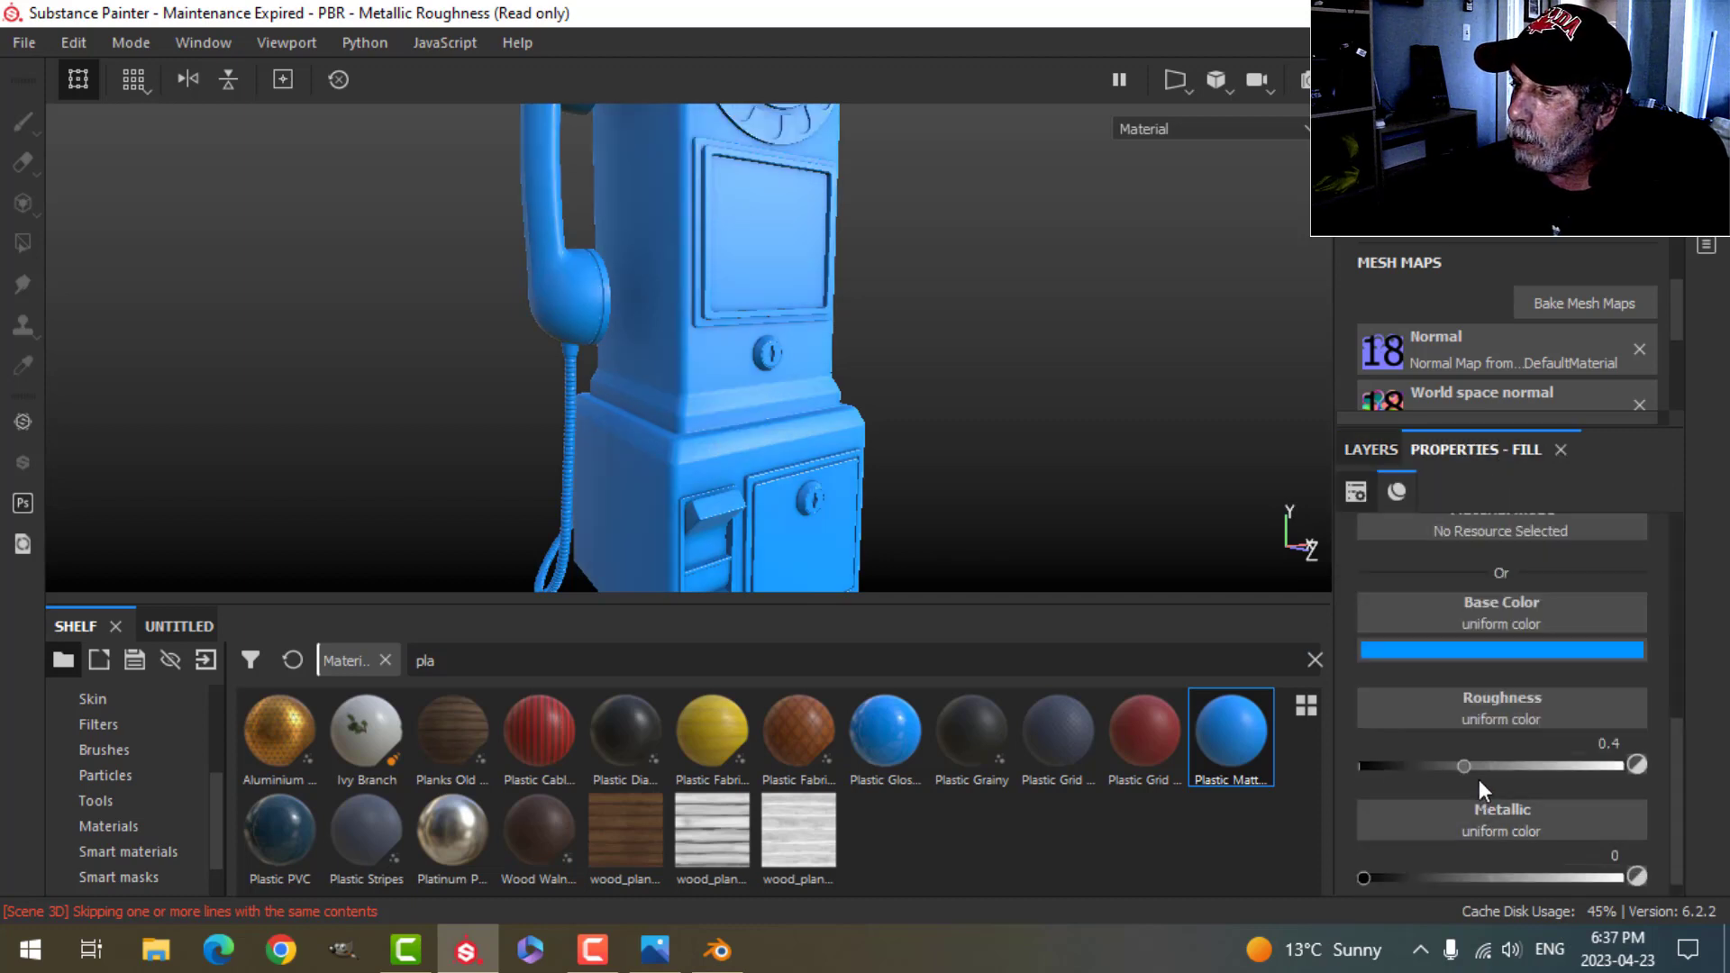
mouse_move(1464, 765)
left_mouse_down()
mouse_move(1427, 764)
mouse_move(1380, 874)
left_mouse_up()
left_click(1442, 648)
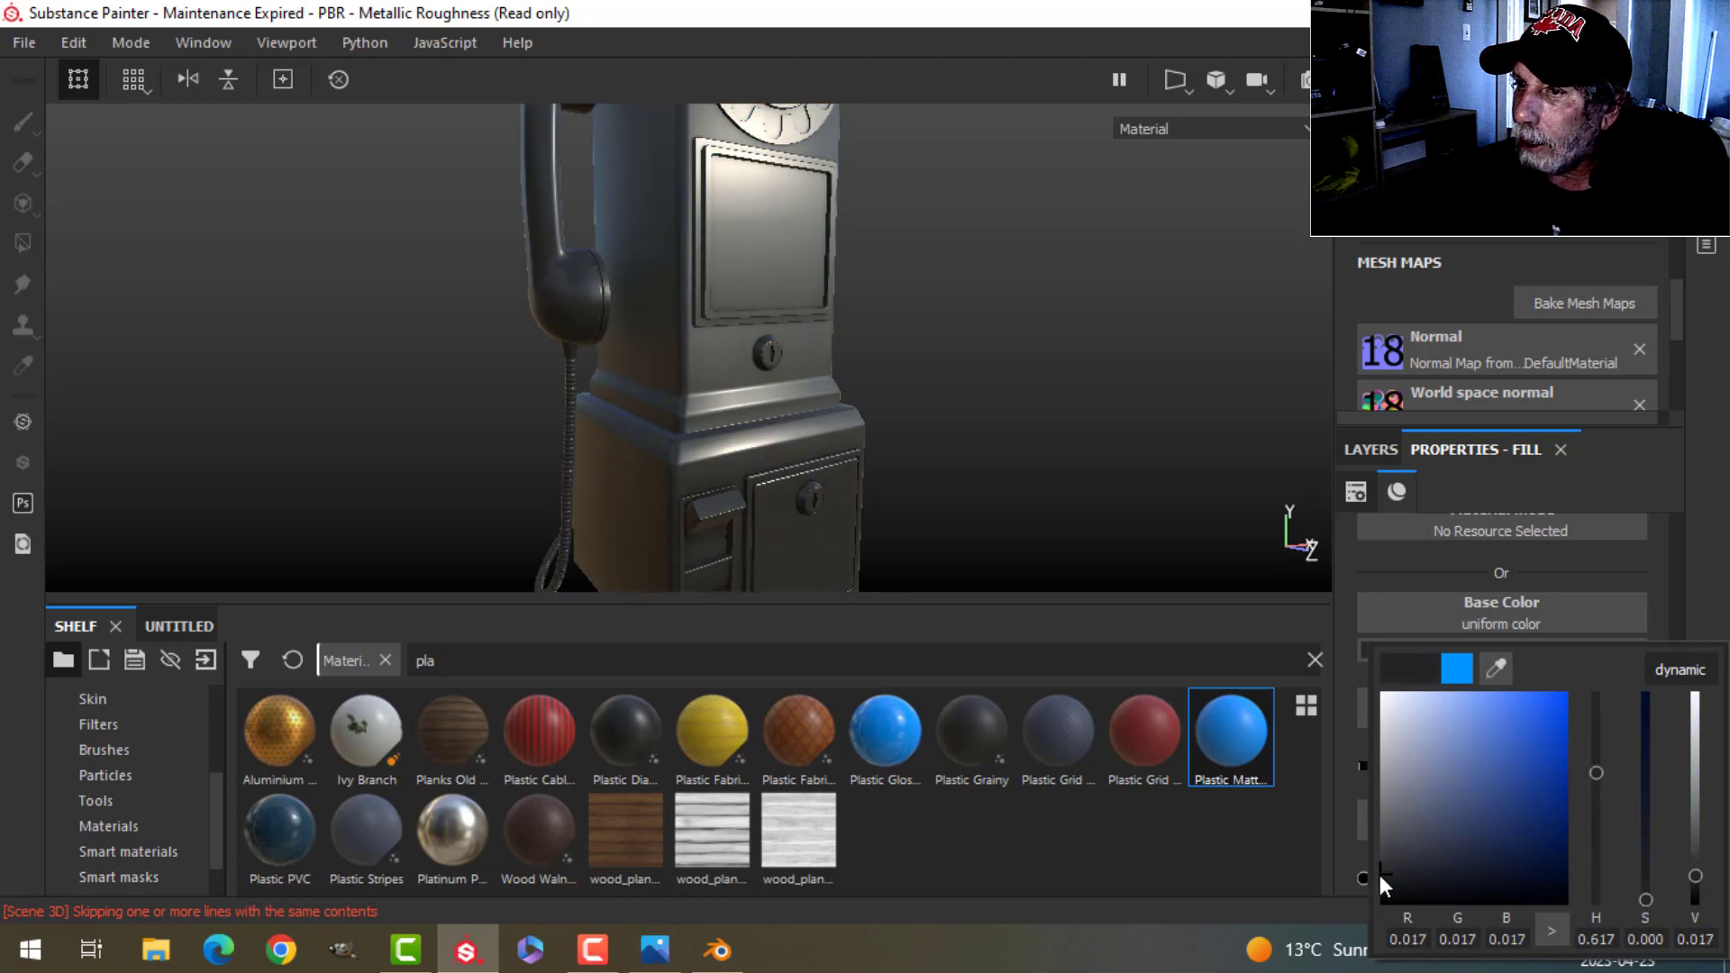
left_click_drag(923, 374, 886, 391, "alt")
left_click(1370, 450)
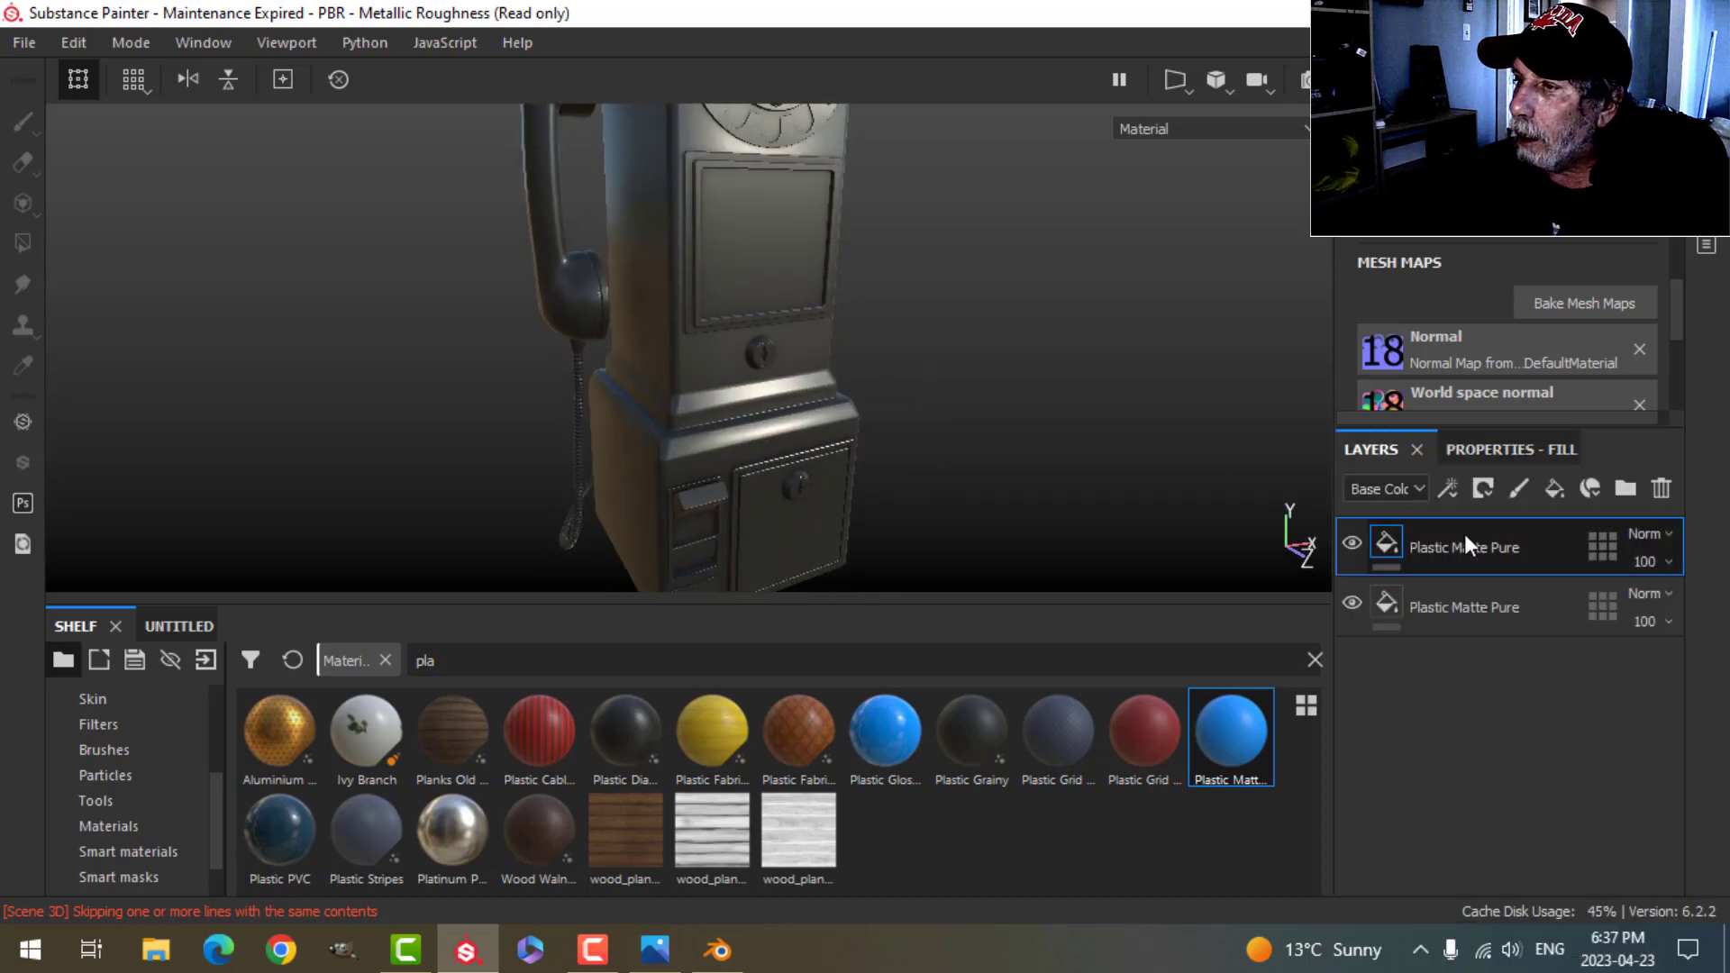
Step: Add a black mask to the upper Plastic Matte Pure layer and reveal the handset using polygon fill in mesh mode
left_click(1483, 489)
left_click(1504, 548)
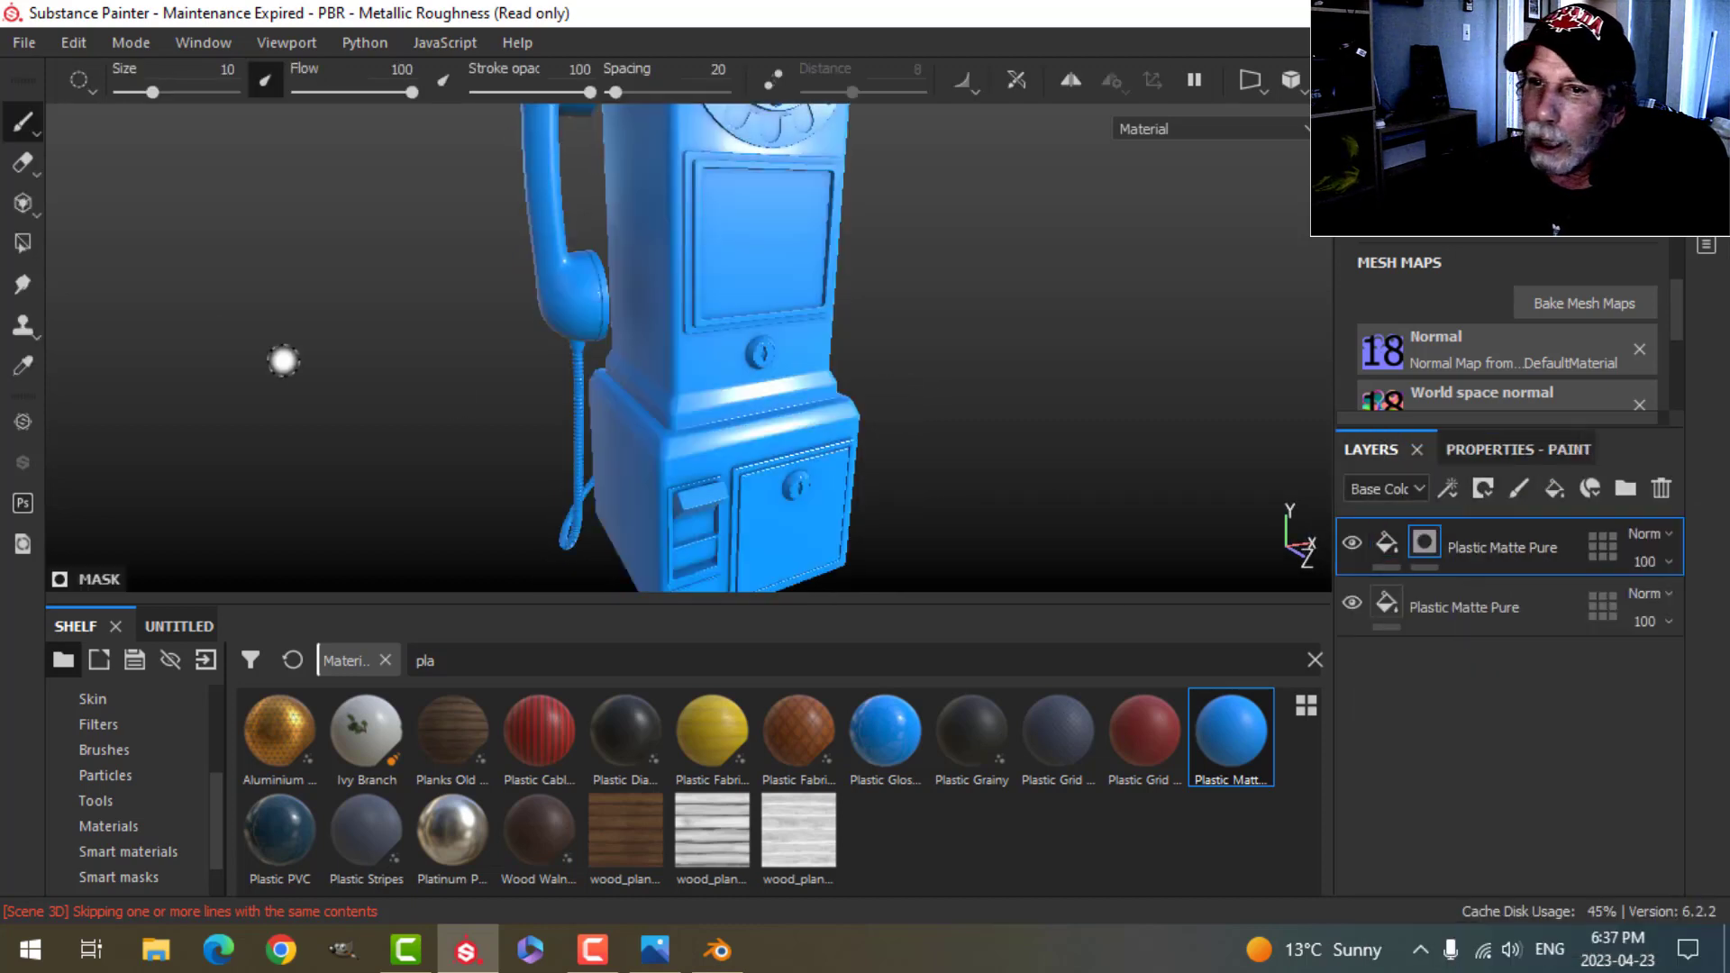
left_click(23, 244)
left_click(1512, 448)
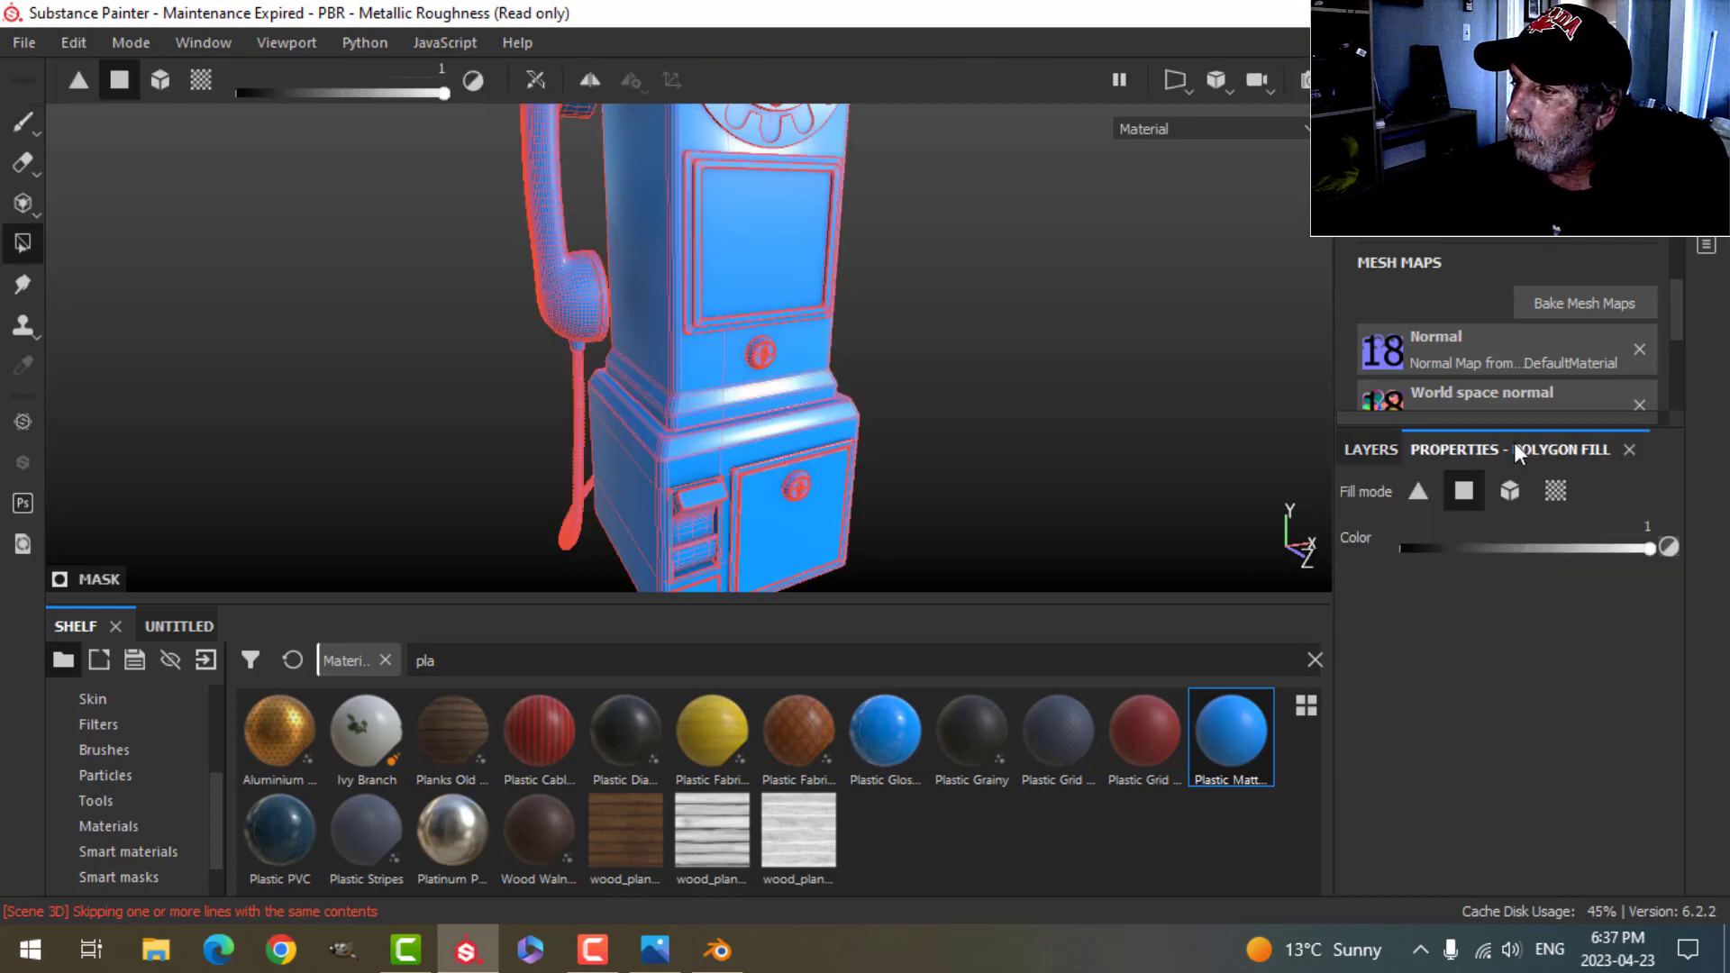
left_click(1510, 492)
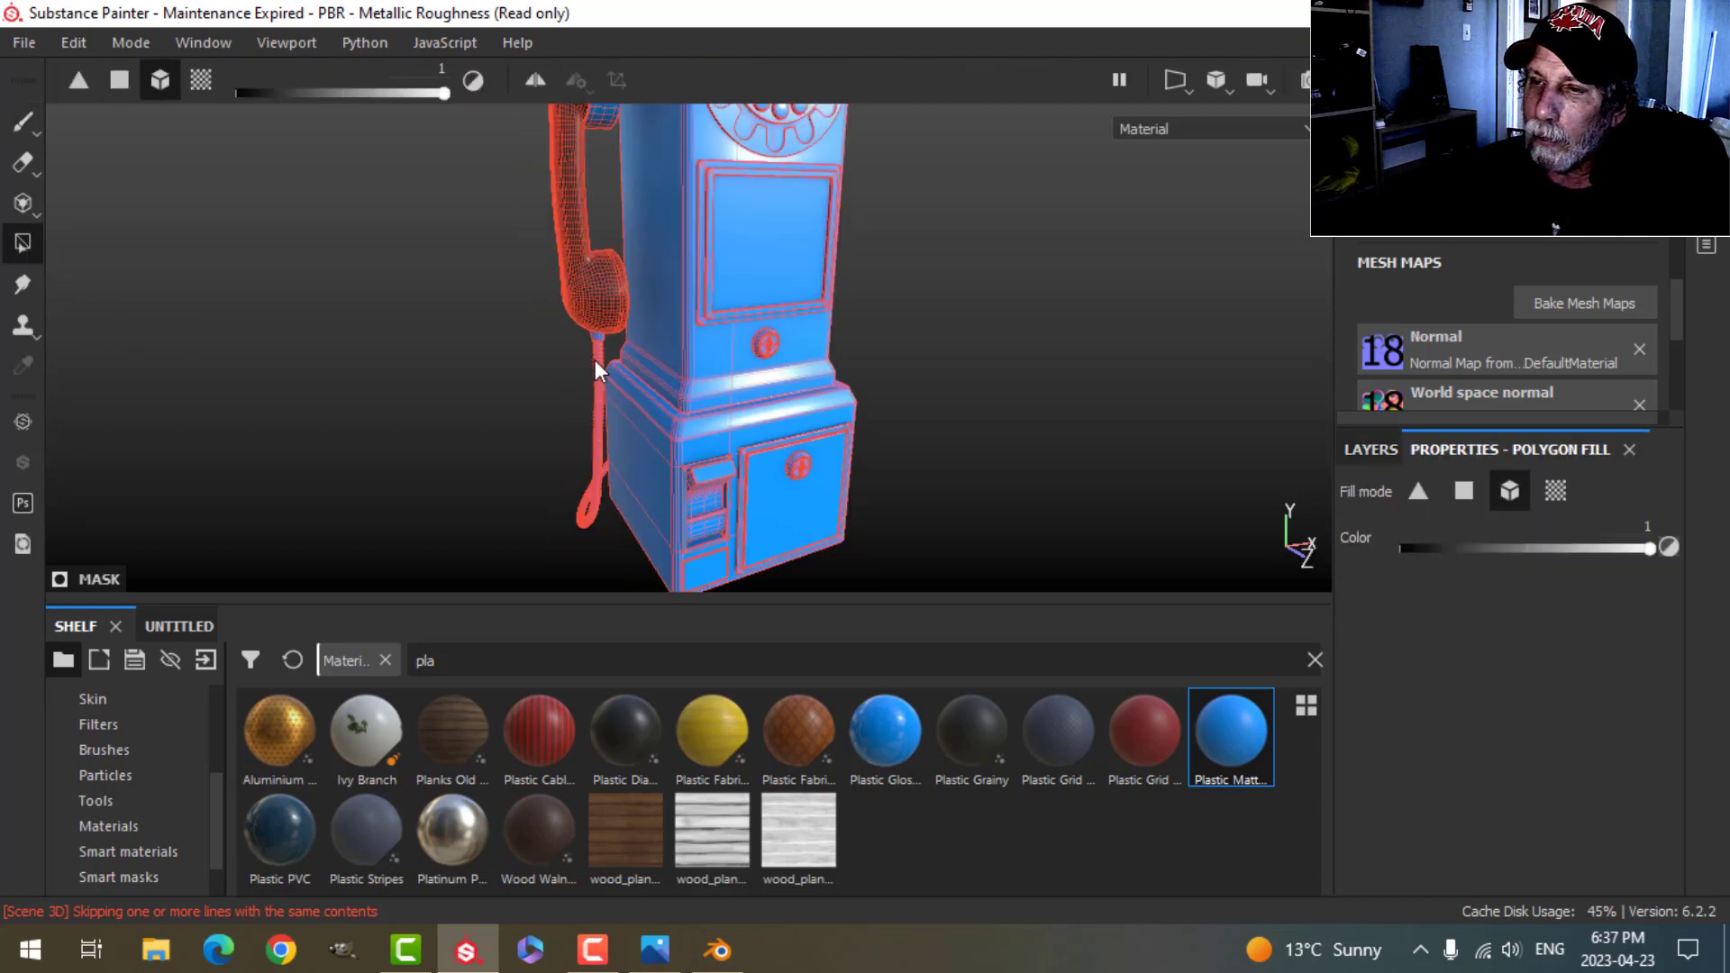
Step: Fill the remaining handset pieces, including the earpiece and mouthpiece, in the near-black layer's mask
scroll(590, 365, "up", 5)
scroll(645, 406, "down", 3)
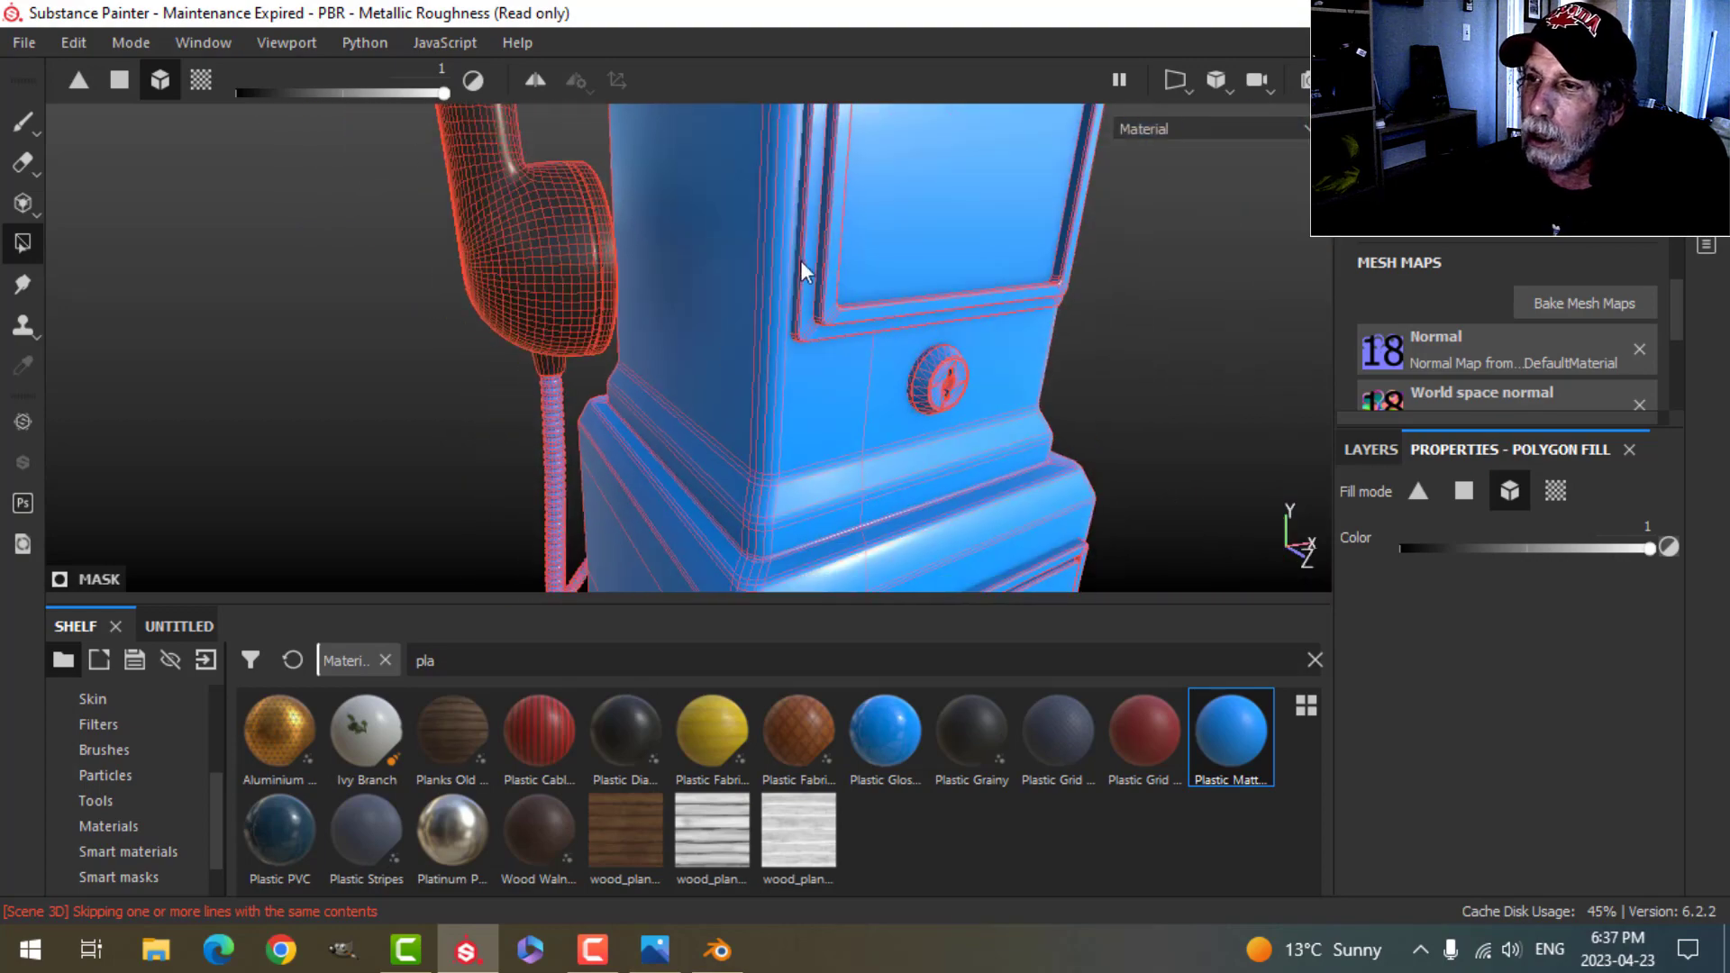
scroll(735, 190, "down", 3)
left_click_drag(722, 192, 622, 382, "alt")
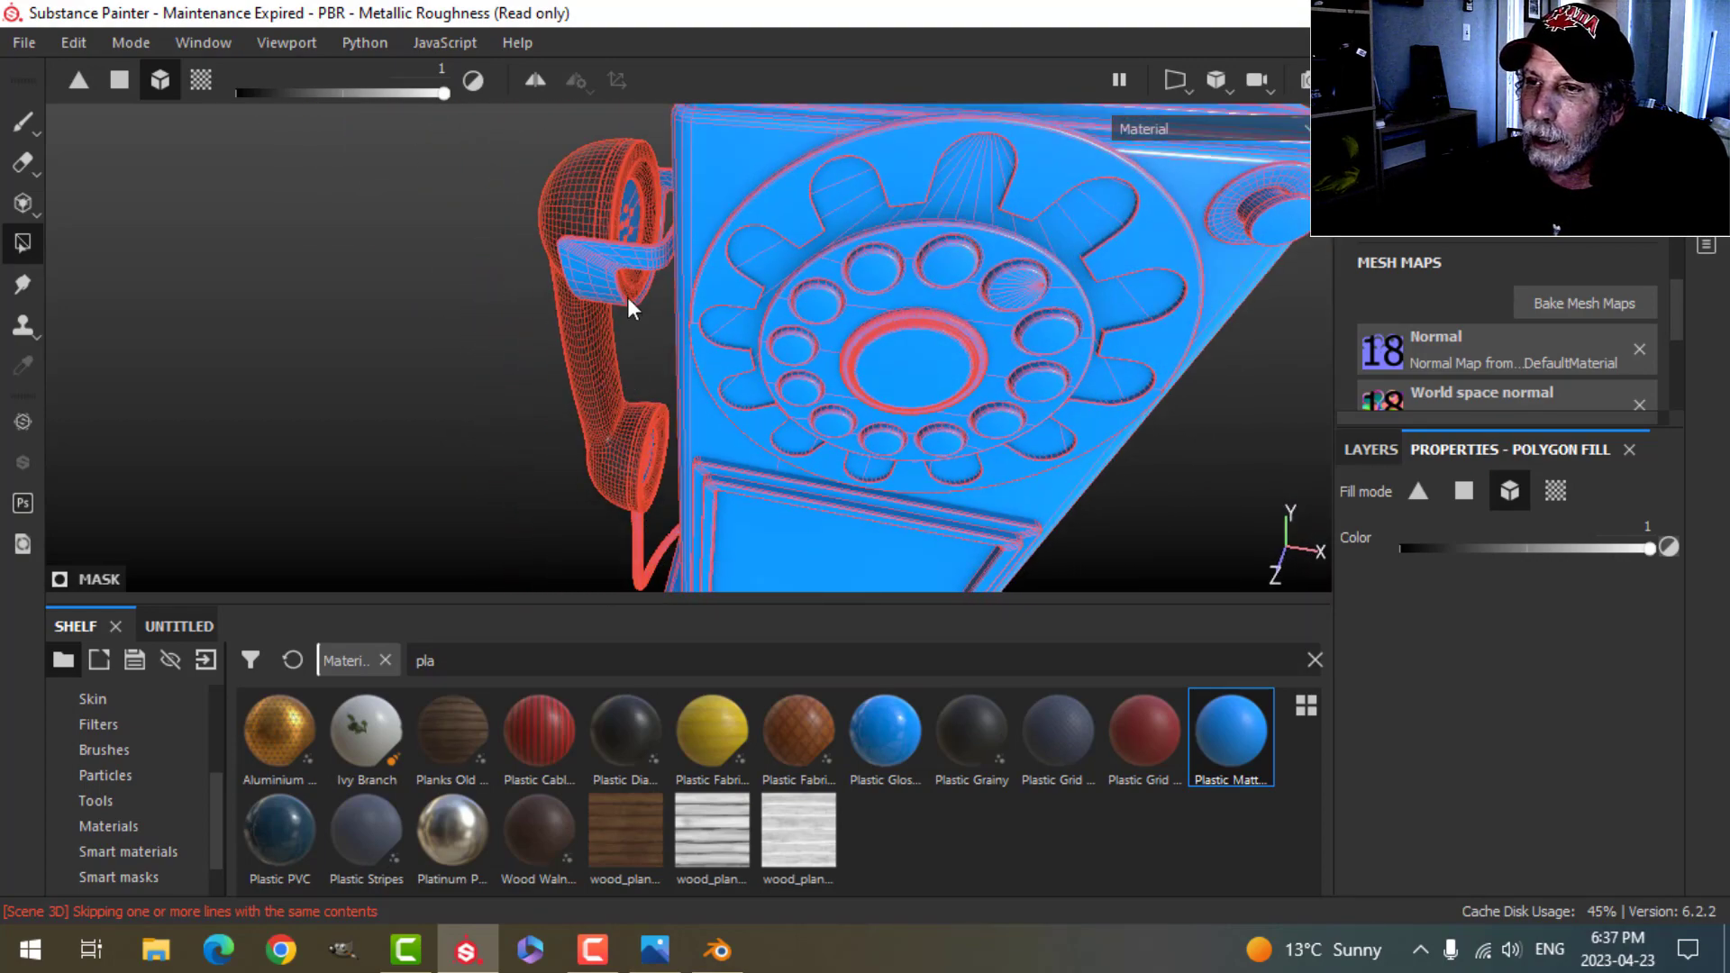
scroll(632, 304, "up", 4)
middle_click_drag(595, 236, 624, 276, "alt")
left_click_drag(623, 275, 663, 286, "alt")
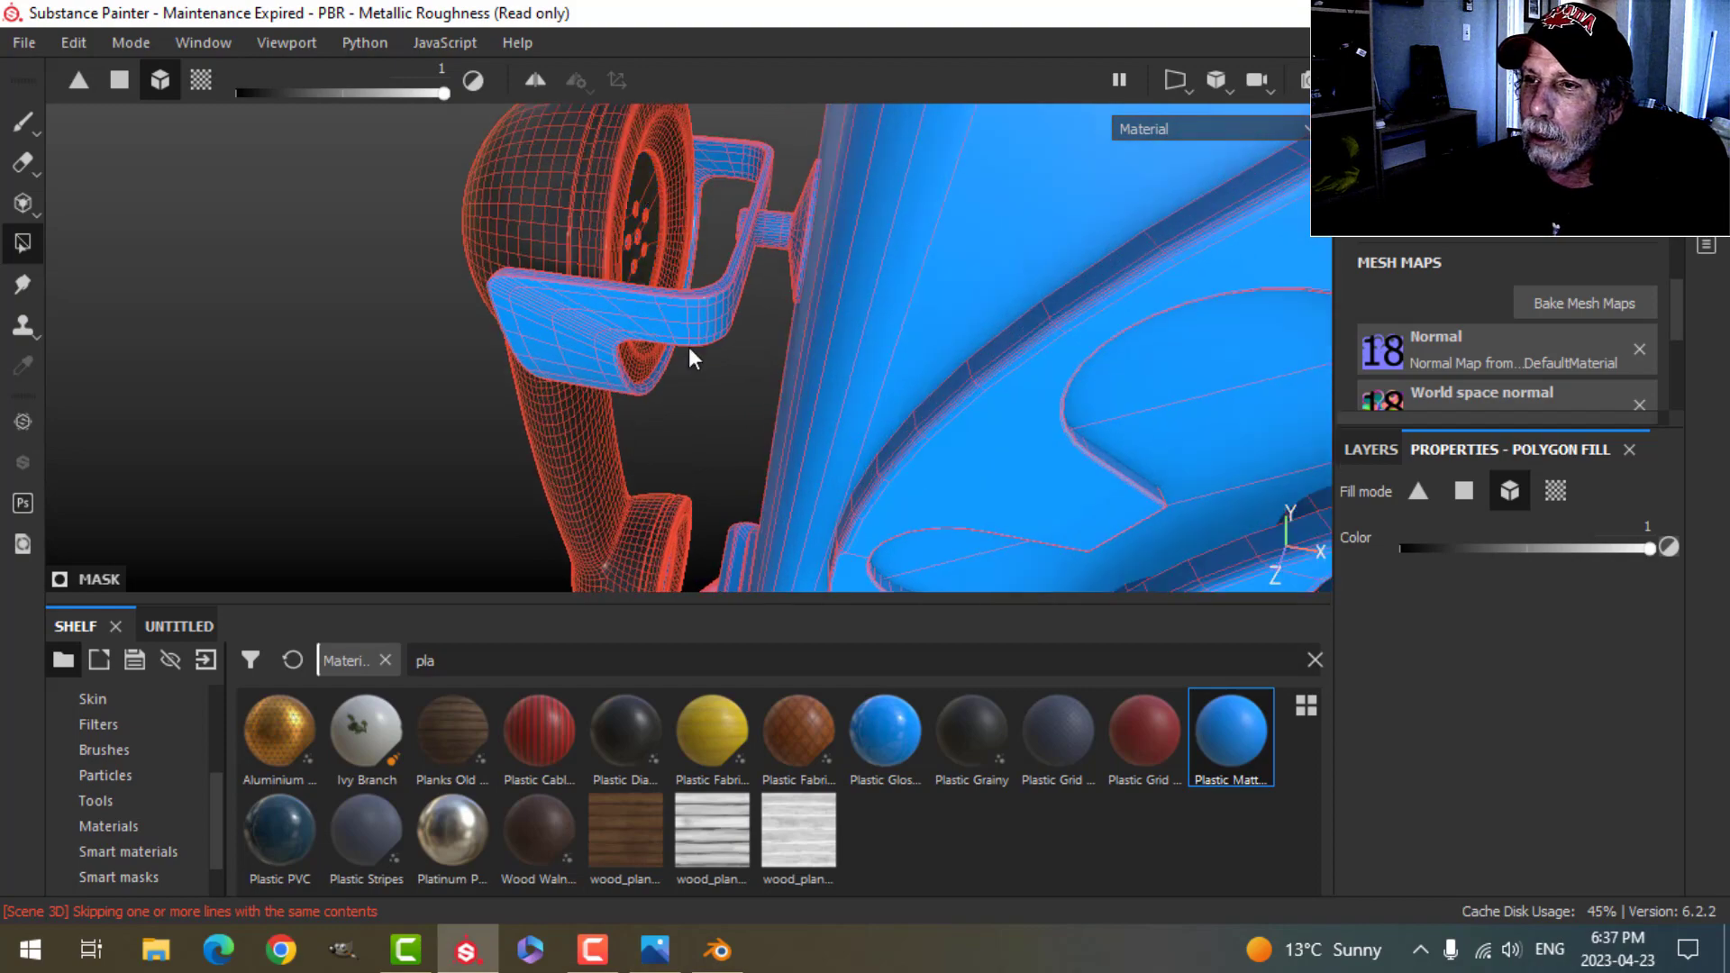
left_click_drag(694, 359, 627, 277, "alt")
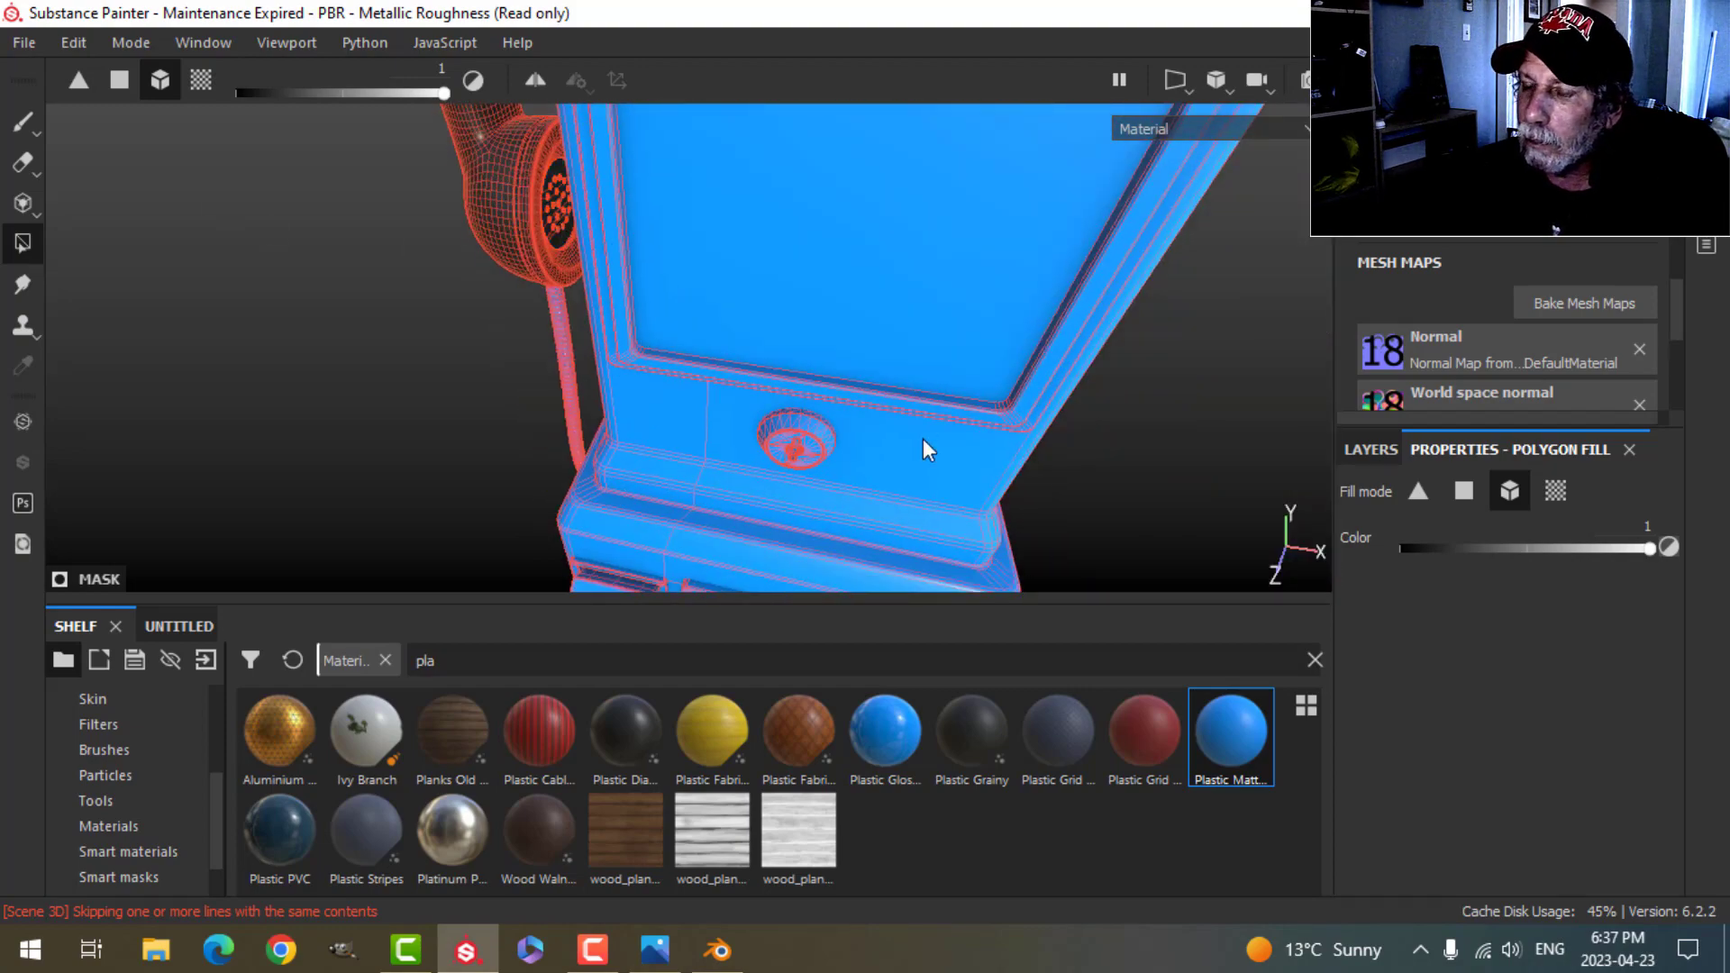
Step: Reveal the outer dial ring, the finger wheel and the knob's collar in the mask, and rename the layer Black
scroll(936, 480, "down", 3)
left_click_drag(938, 483, 917, 230, "alt")
scroll(859, 414, "up", 3)
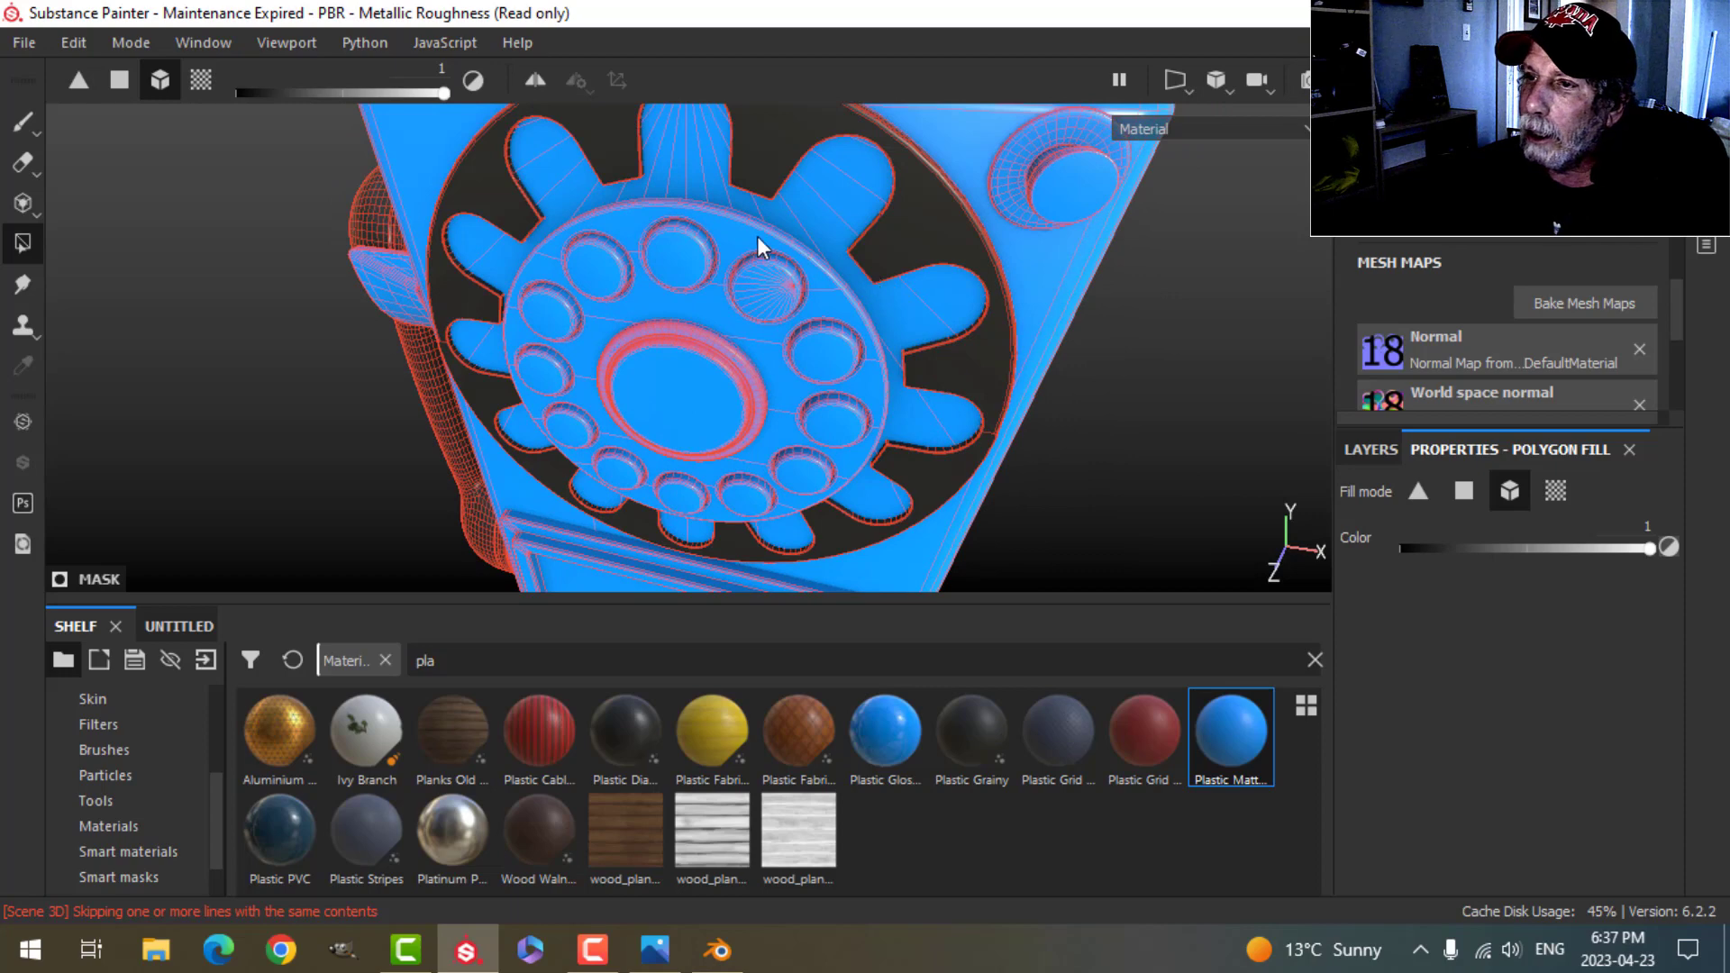
left_click(727, 229)
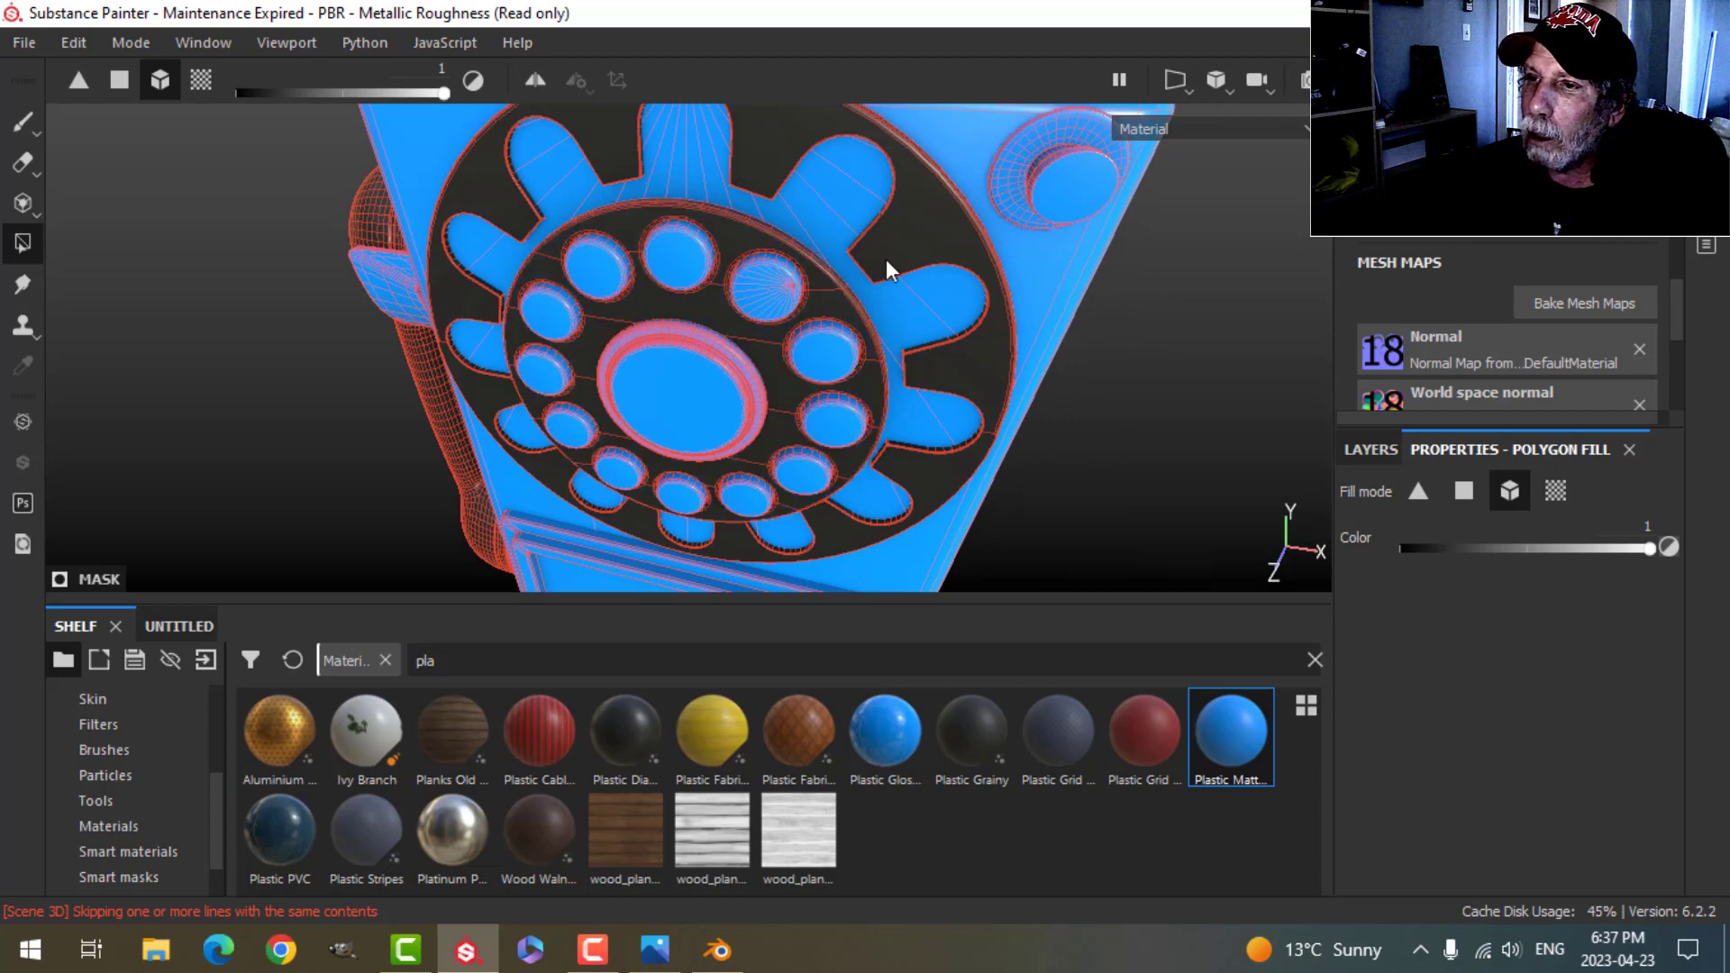
left_click(1010, 160)
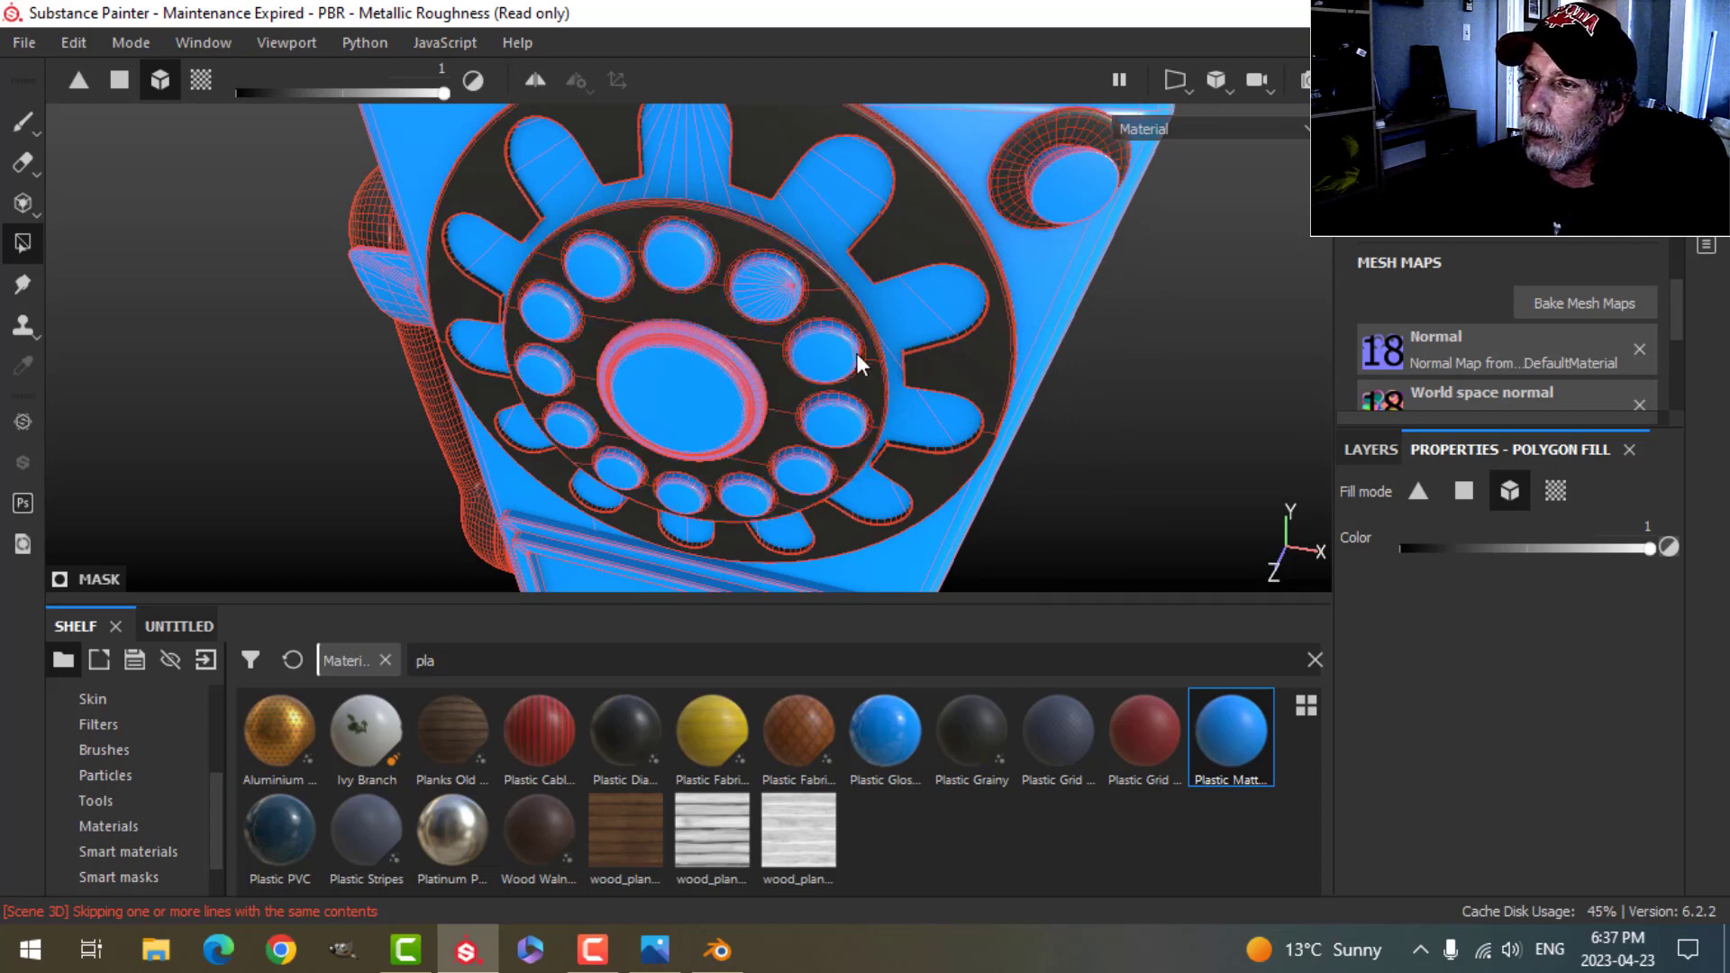
scroll(793, 353, "down", 3)
left_click(29, 121)
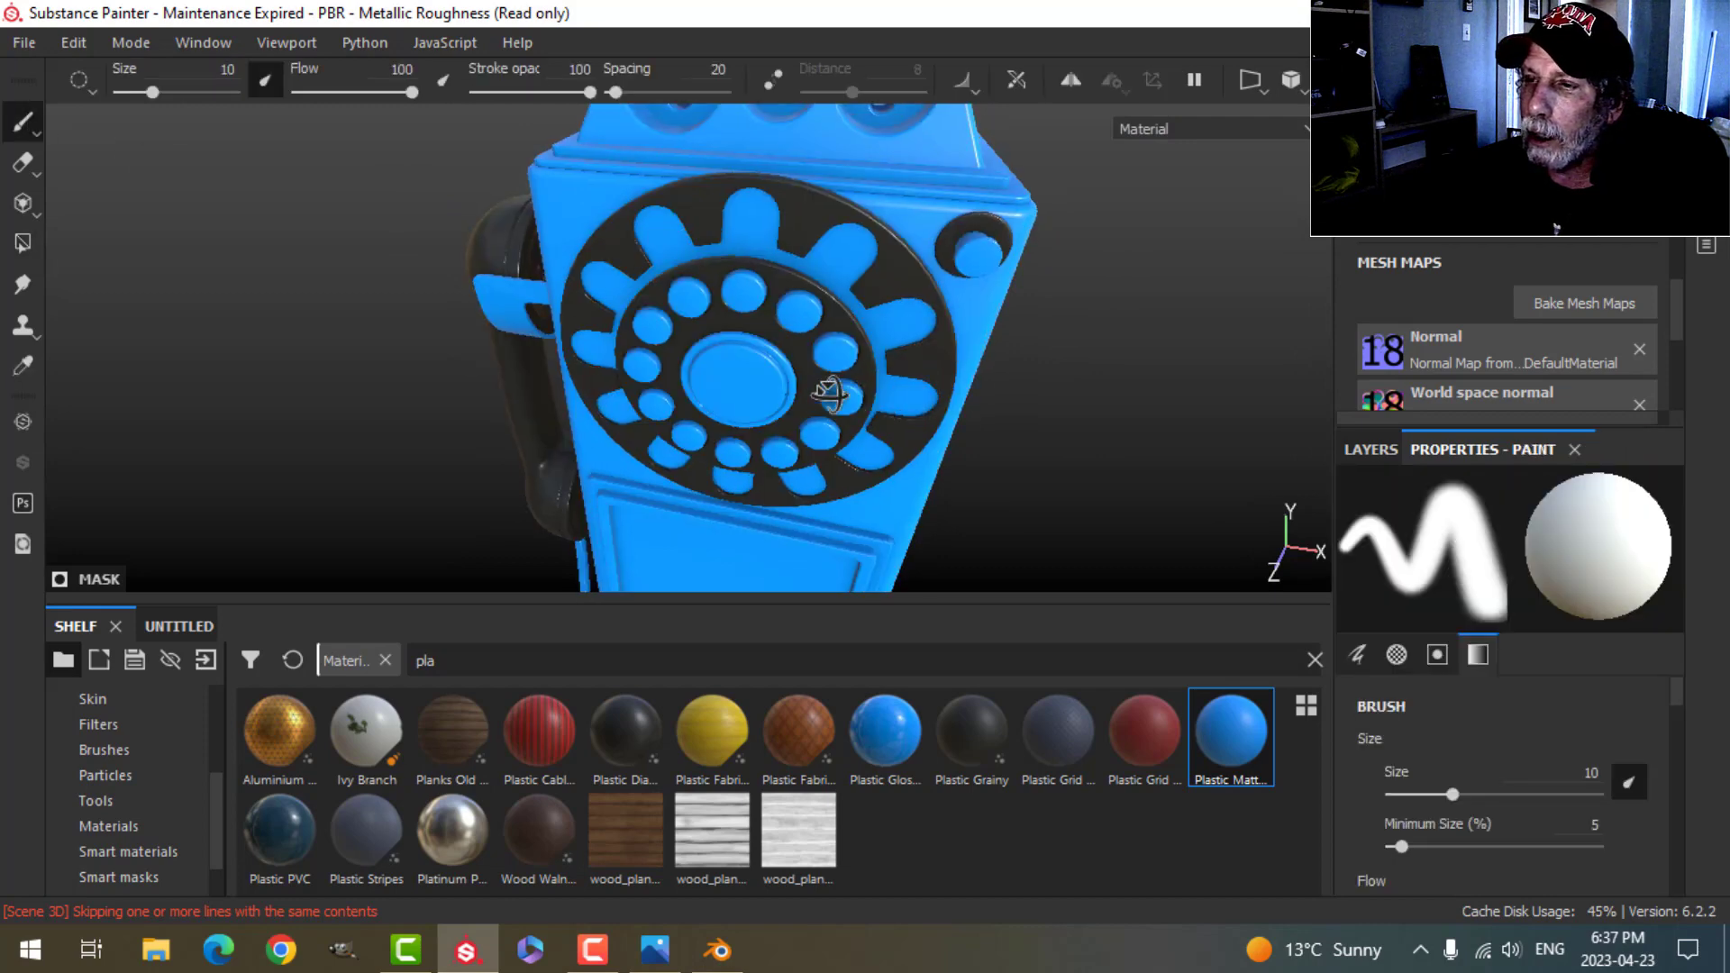
mouse_move(835, 391)
left_mouse_down("alt")
mouse_move(1024, 351)
mouse_move(865, 432)
mouse_move(912, 370)
mouse_move(988, 397)
mouse_move(927, 414)
mouse_move(934, 435)
mouse_move(884, 220)
mouse_move(915, 289)
mouse_move(903, 334)
mouse_move(942, 309)
mouse_move(956, 351)
left_mouse_up("alt")
left_click(1373, 448)
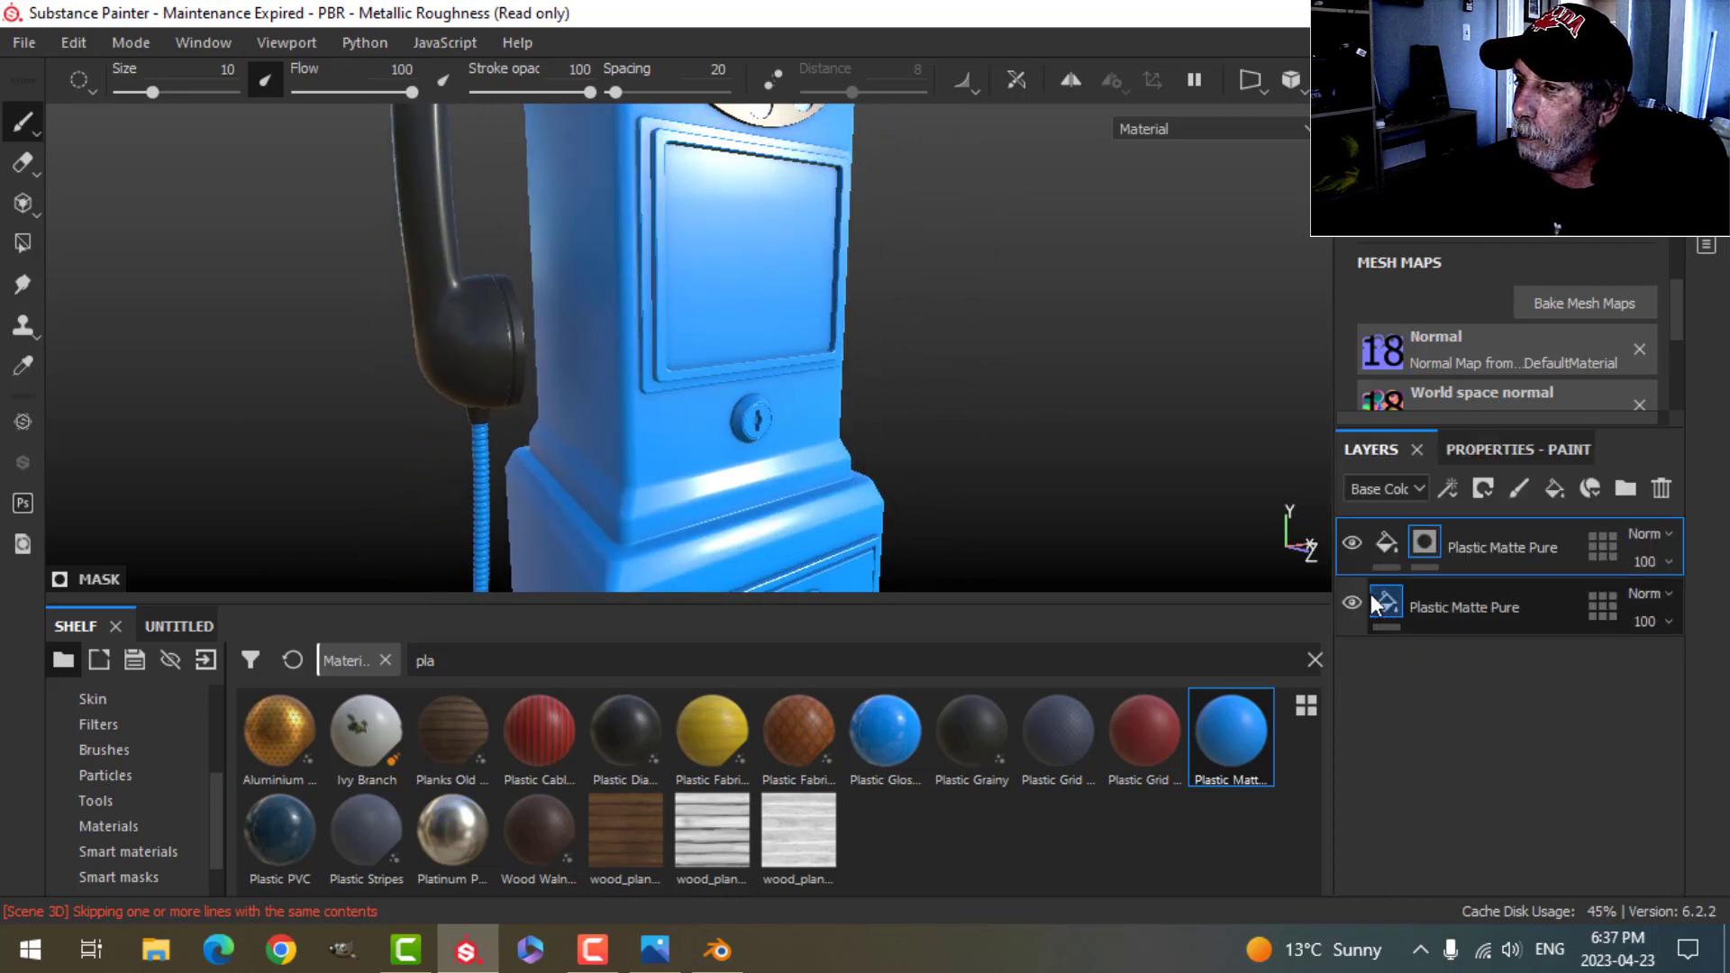
double_click(1479, 549)
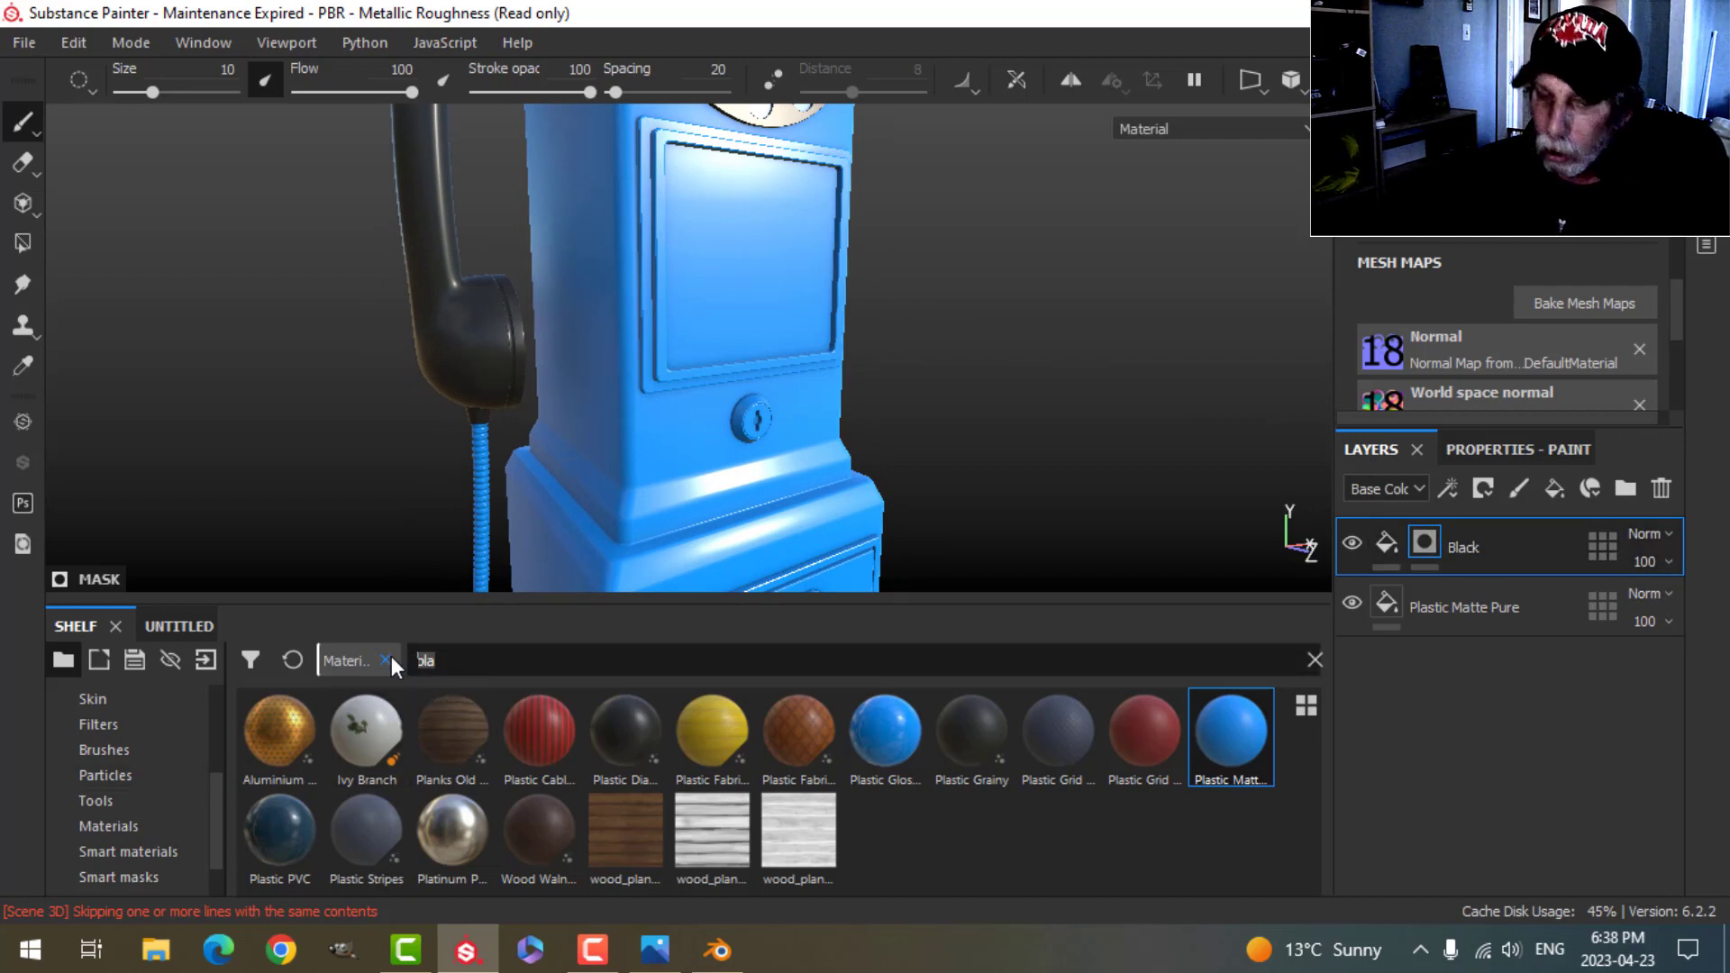
Step: Add an Aluminium Pure fill layer with a black mask above the Black layer, and reveal the handset cord with polygon fill
type("metal")
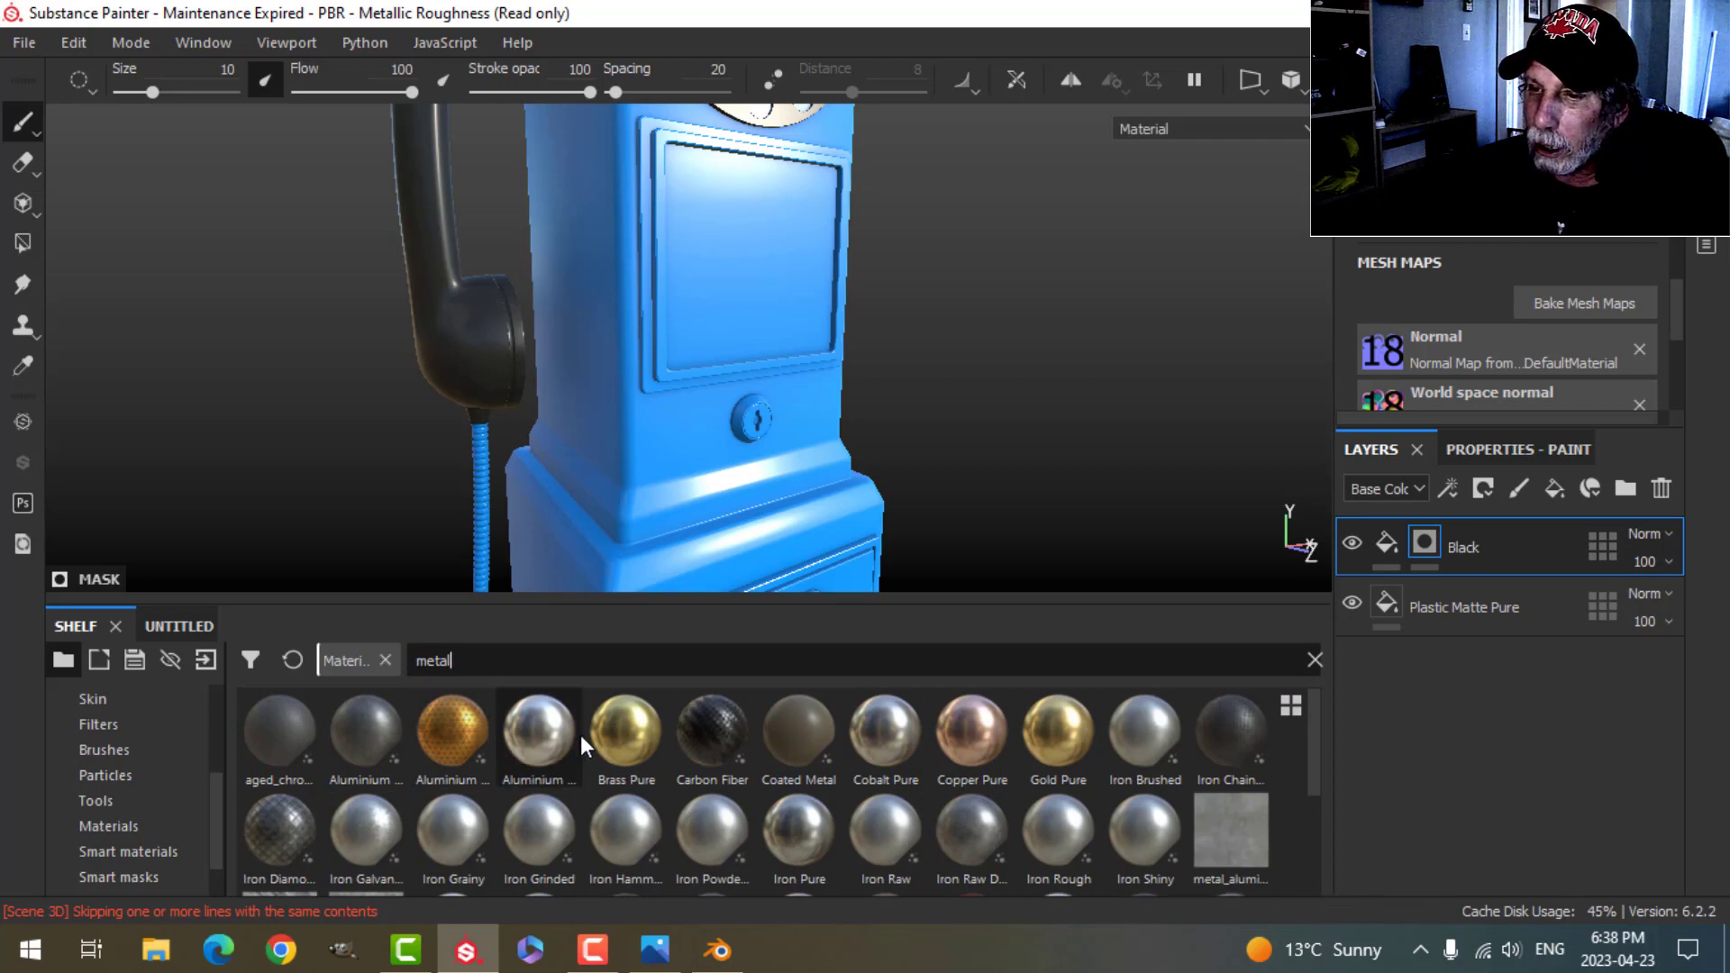
left_click_drag(580, 733, 1419, 533)
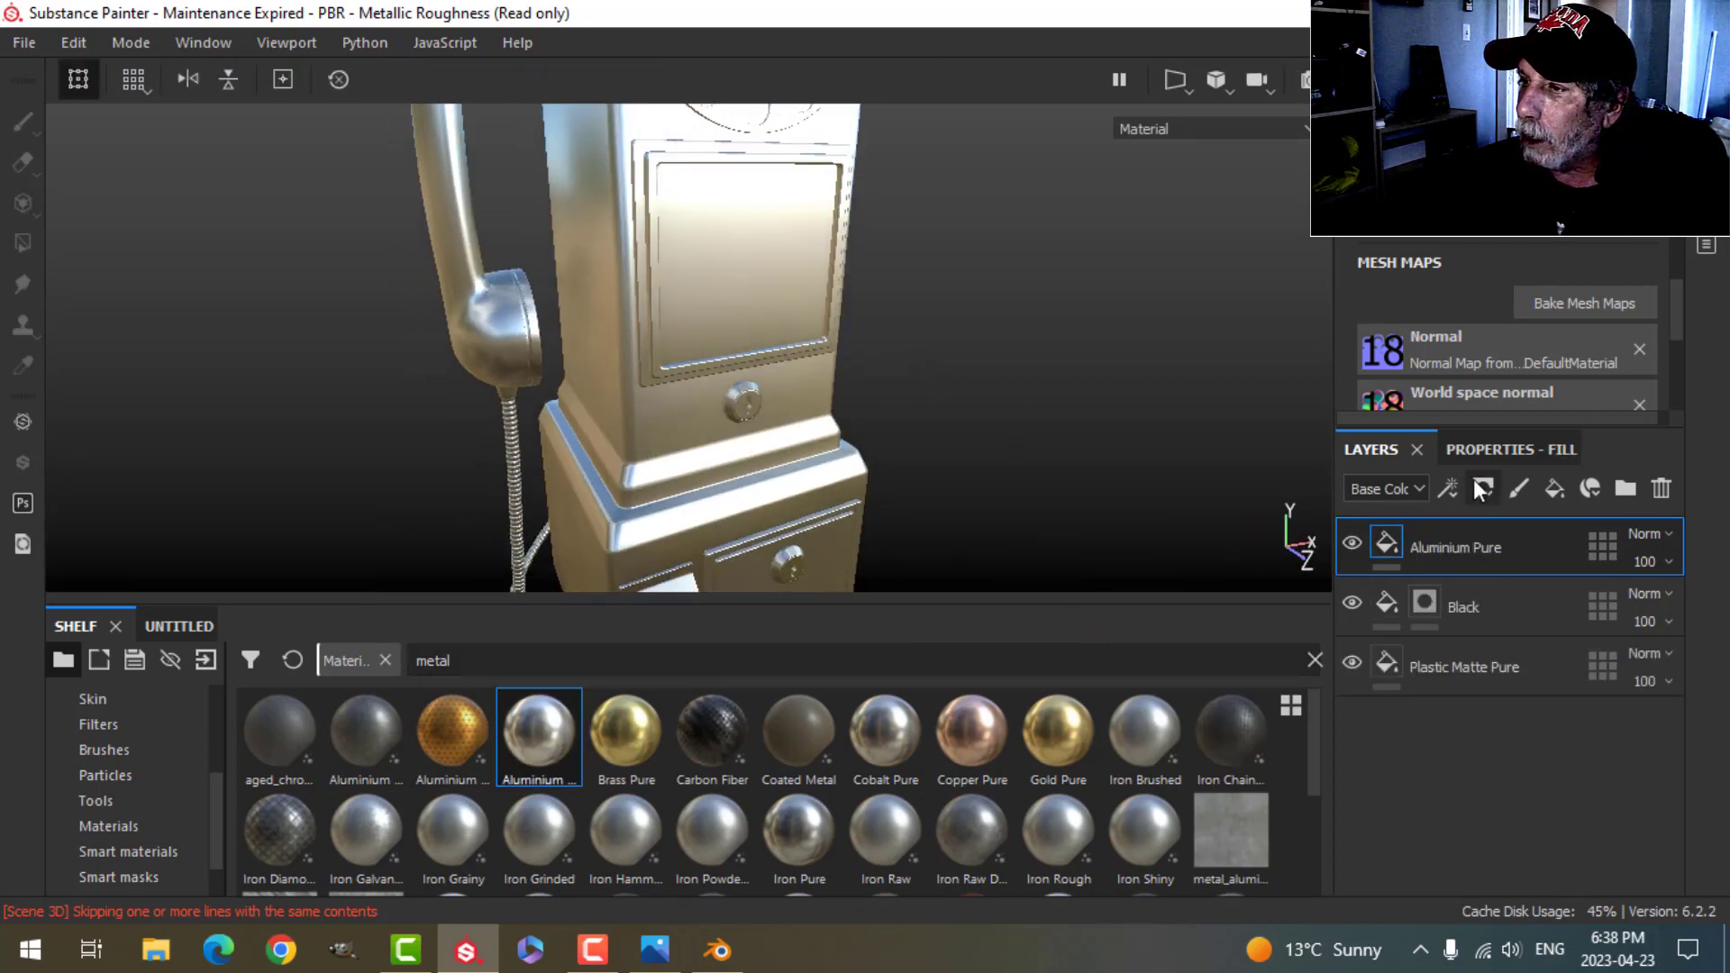
left_click(1482, 488)
left_click(1505, 540)
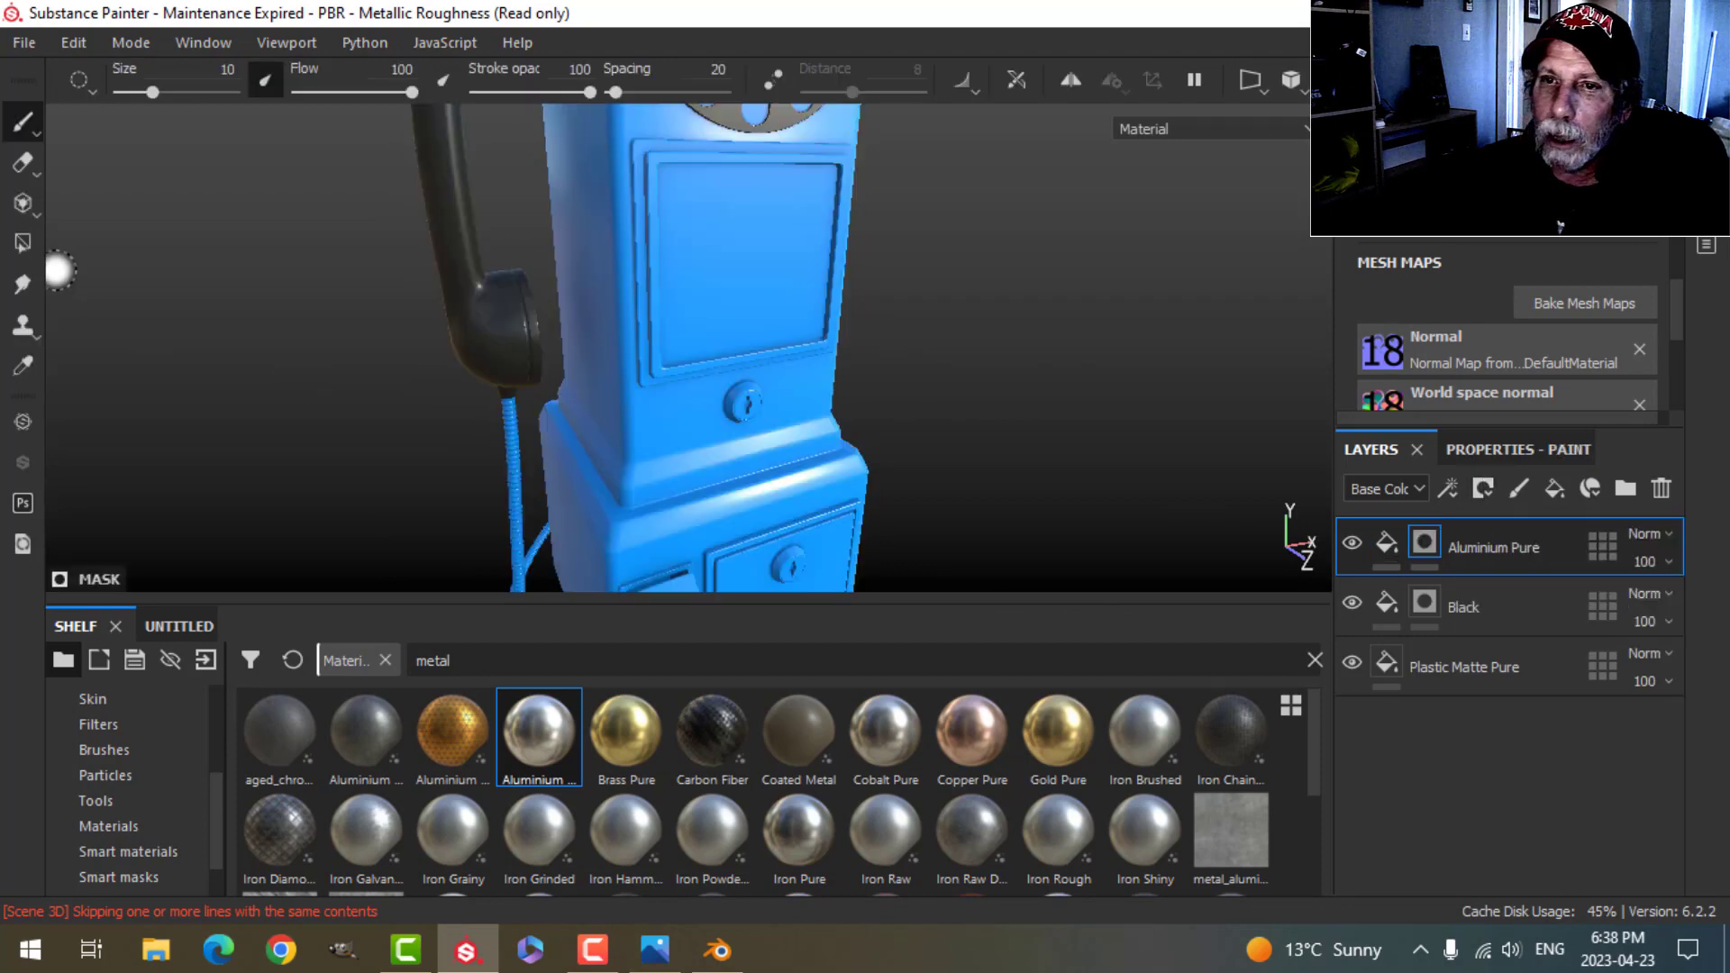
left_click(21, 244)
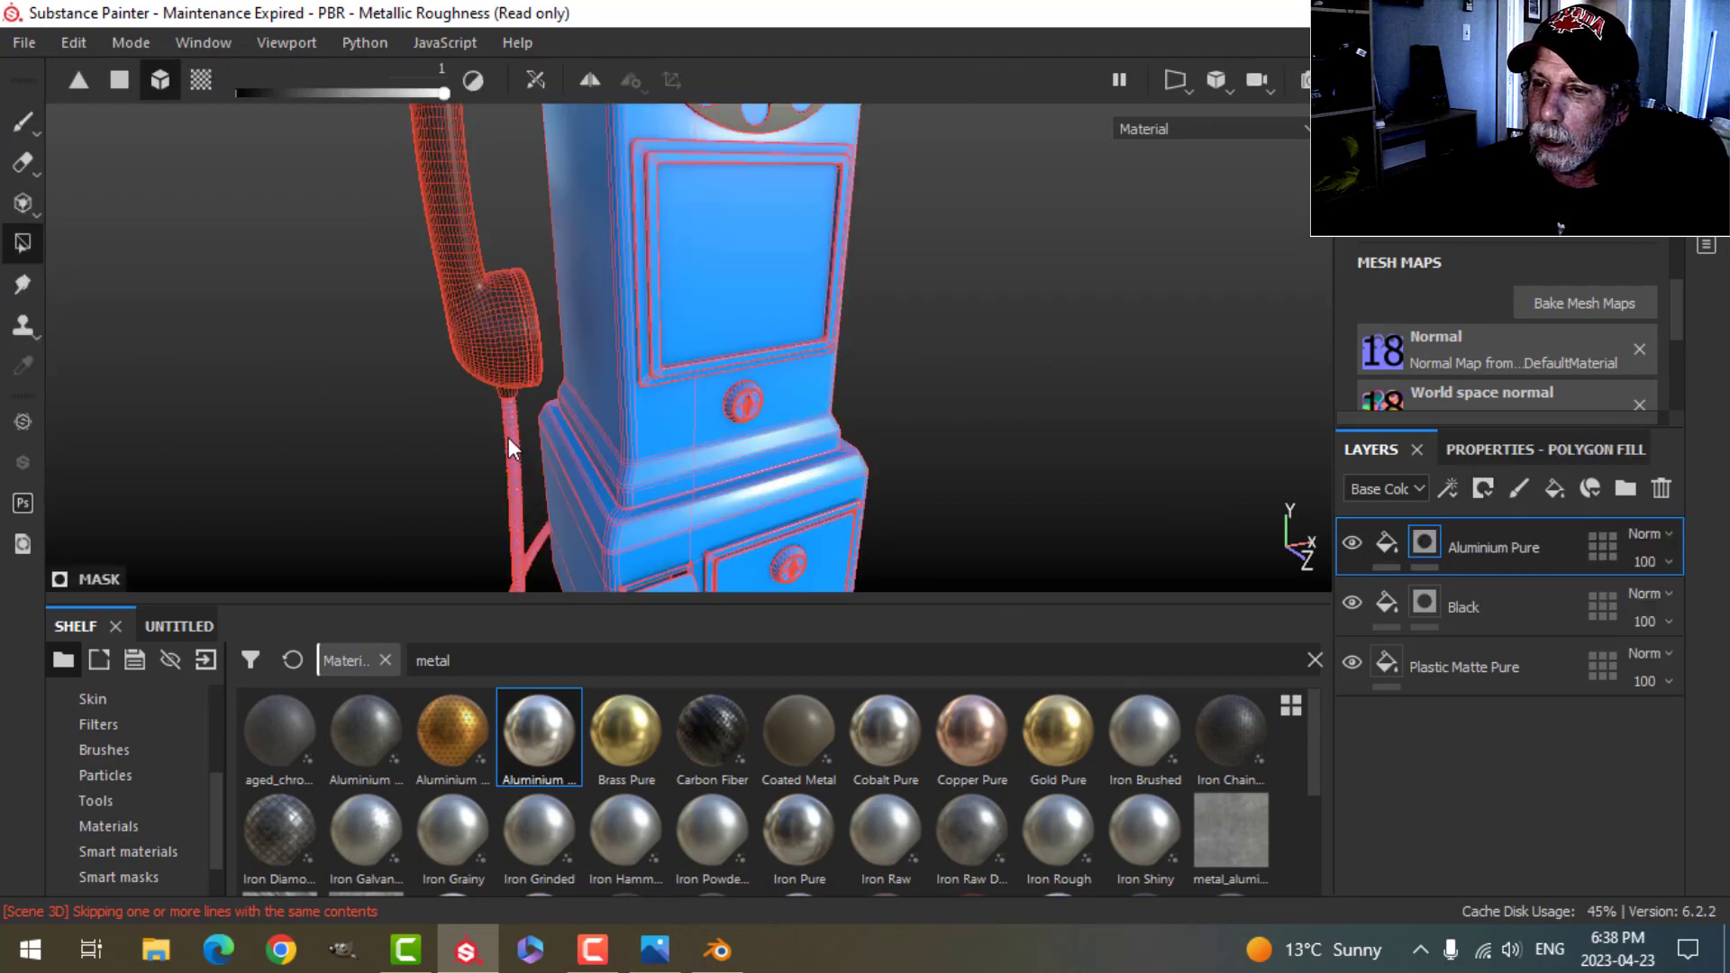
left_click(23, 123)
Step: Reveal the coin-slot housing on top of the payphone and the round knob beside the dial in the Aluminium Pure mask
middle_click_drag(504, 545, 536, 325, "alt")
mouse_move(713, 395)
left_mouse_down("alt")
mouse_move(594, 367)
mouse_move(672, 374)
left_mouse_up("alt")
middle_click_drag(795, 296, 621, 456, "alt")
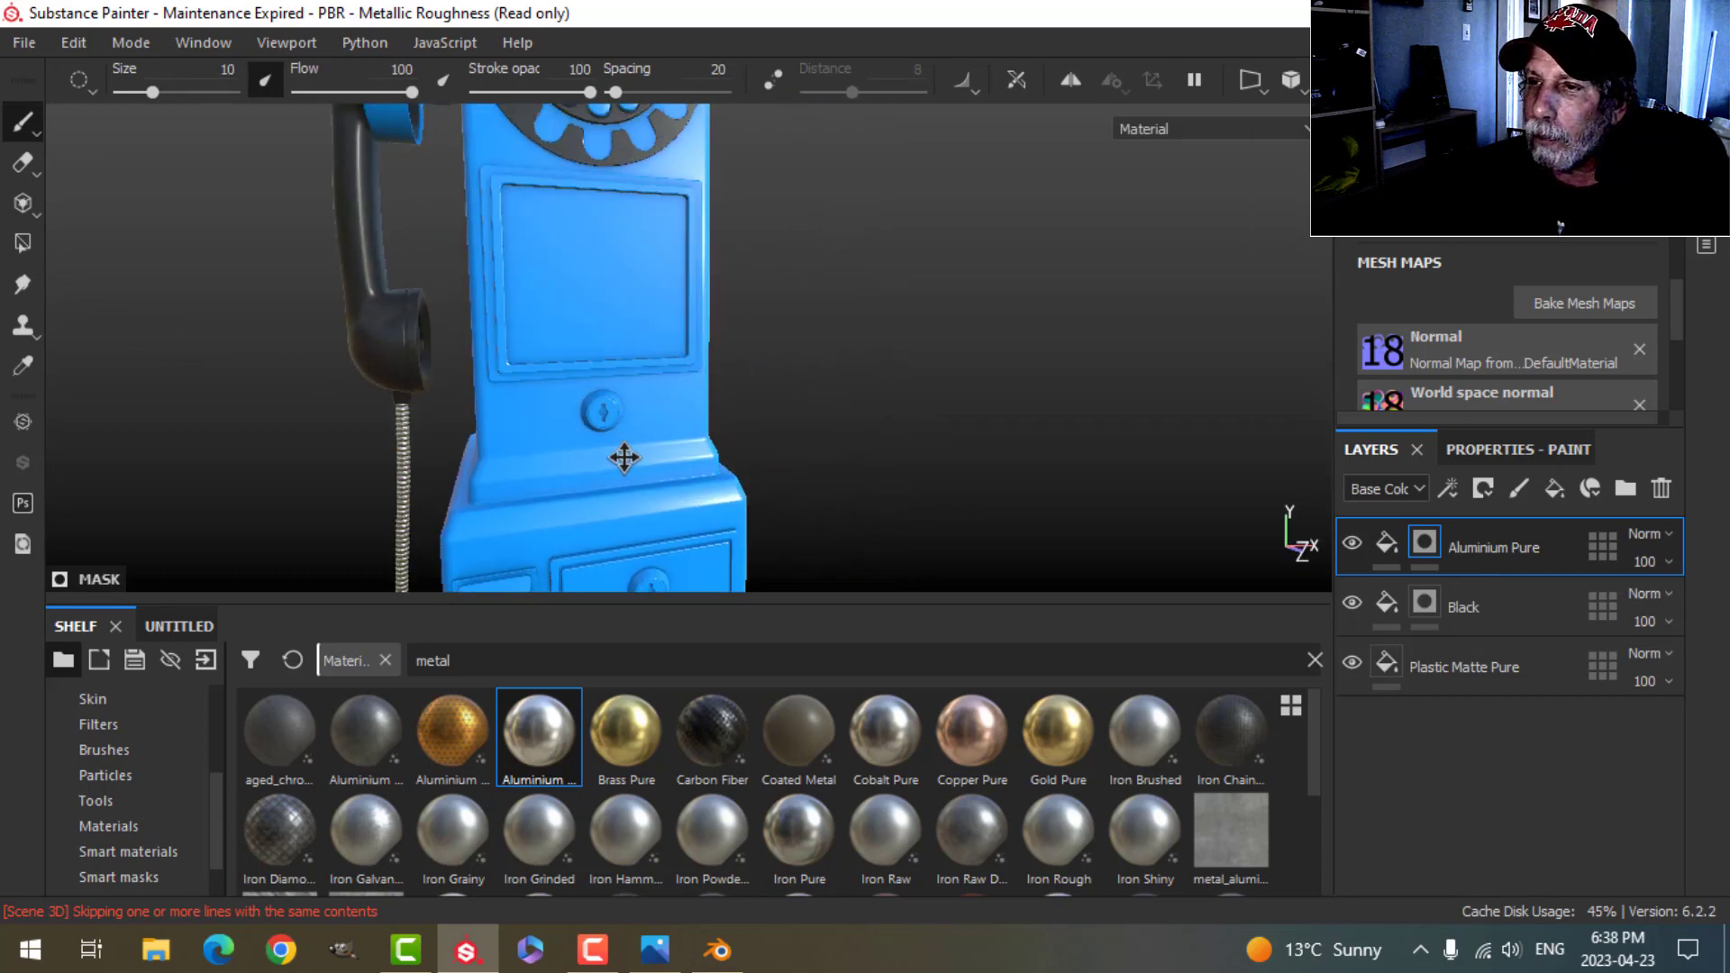
scroll(623, 454, "up", 2)
middle_click_drag(709, 263, 723, 462, "alt")
left_click_drag(767, 305, 437, 314, "alt")
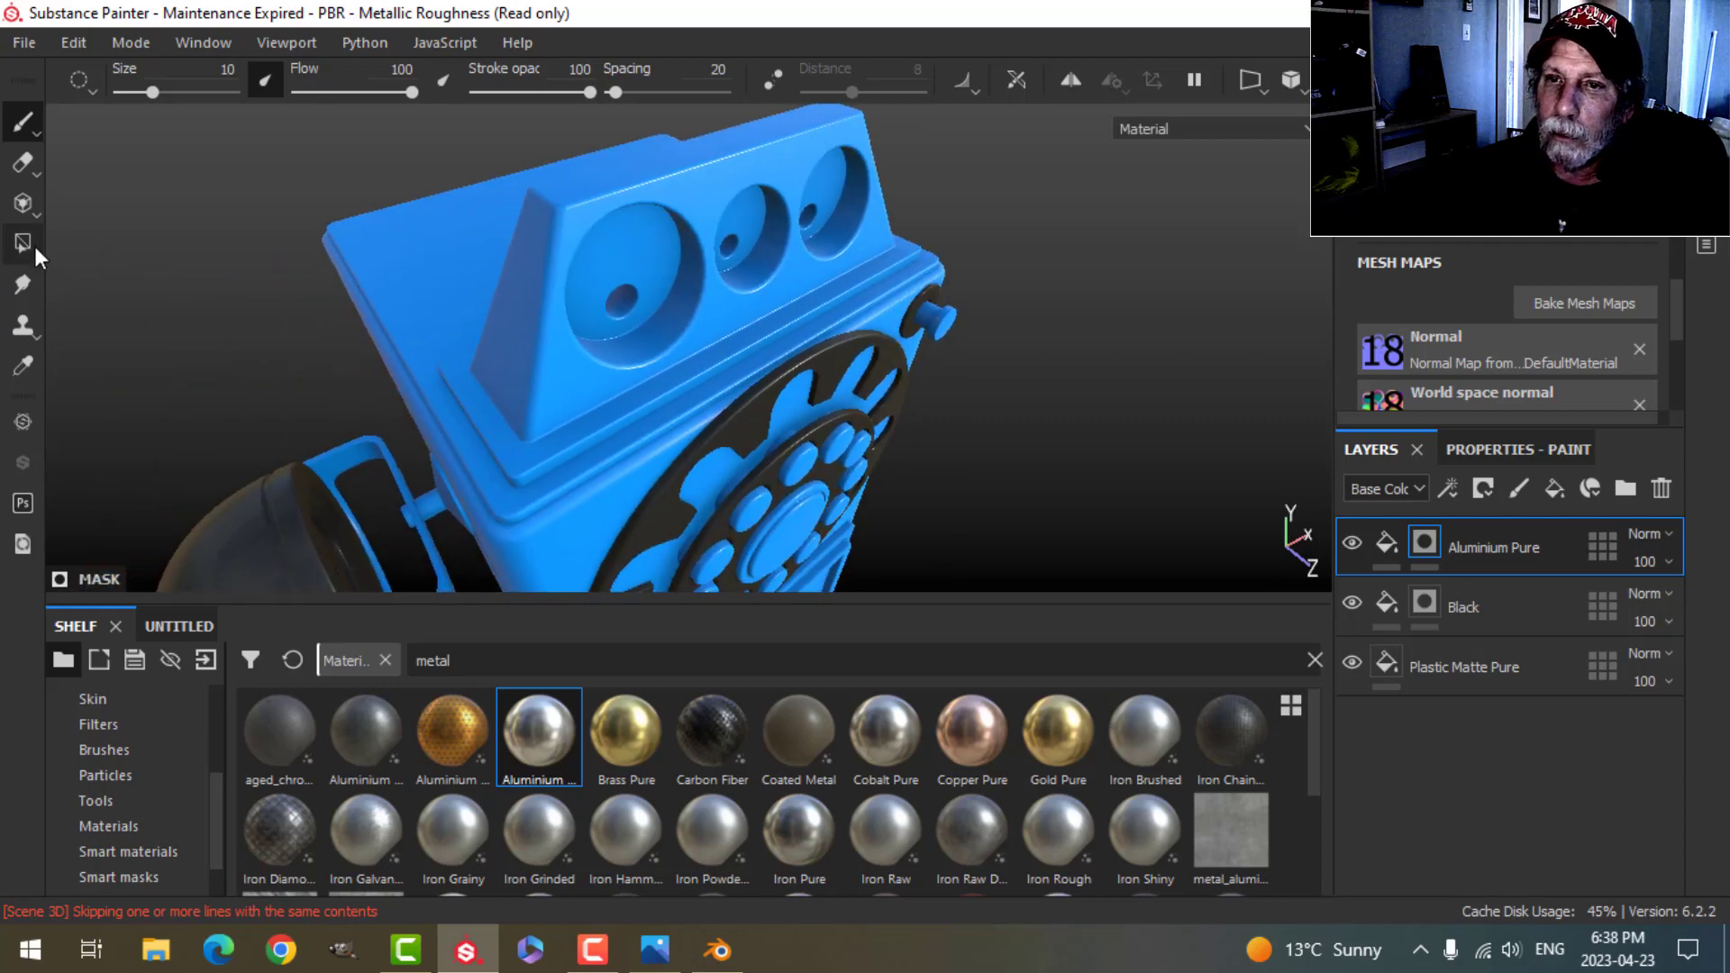
left_click(23, 243)
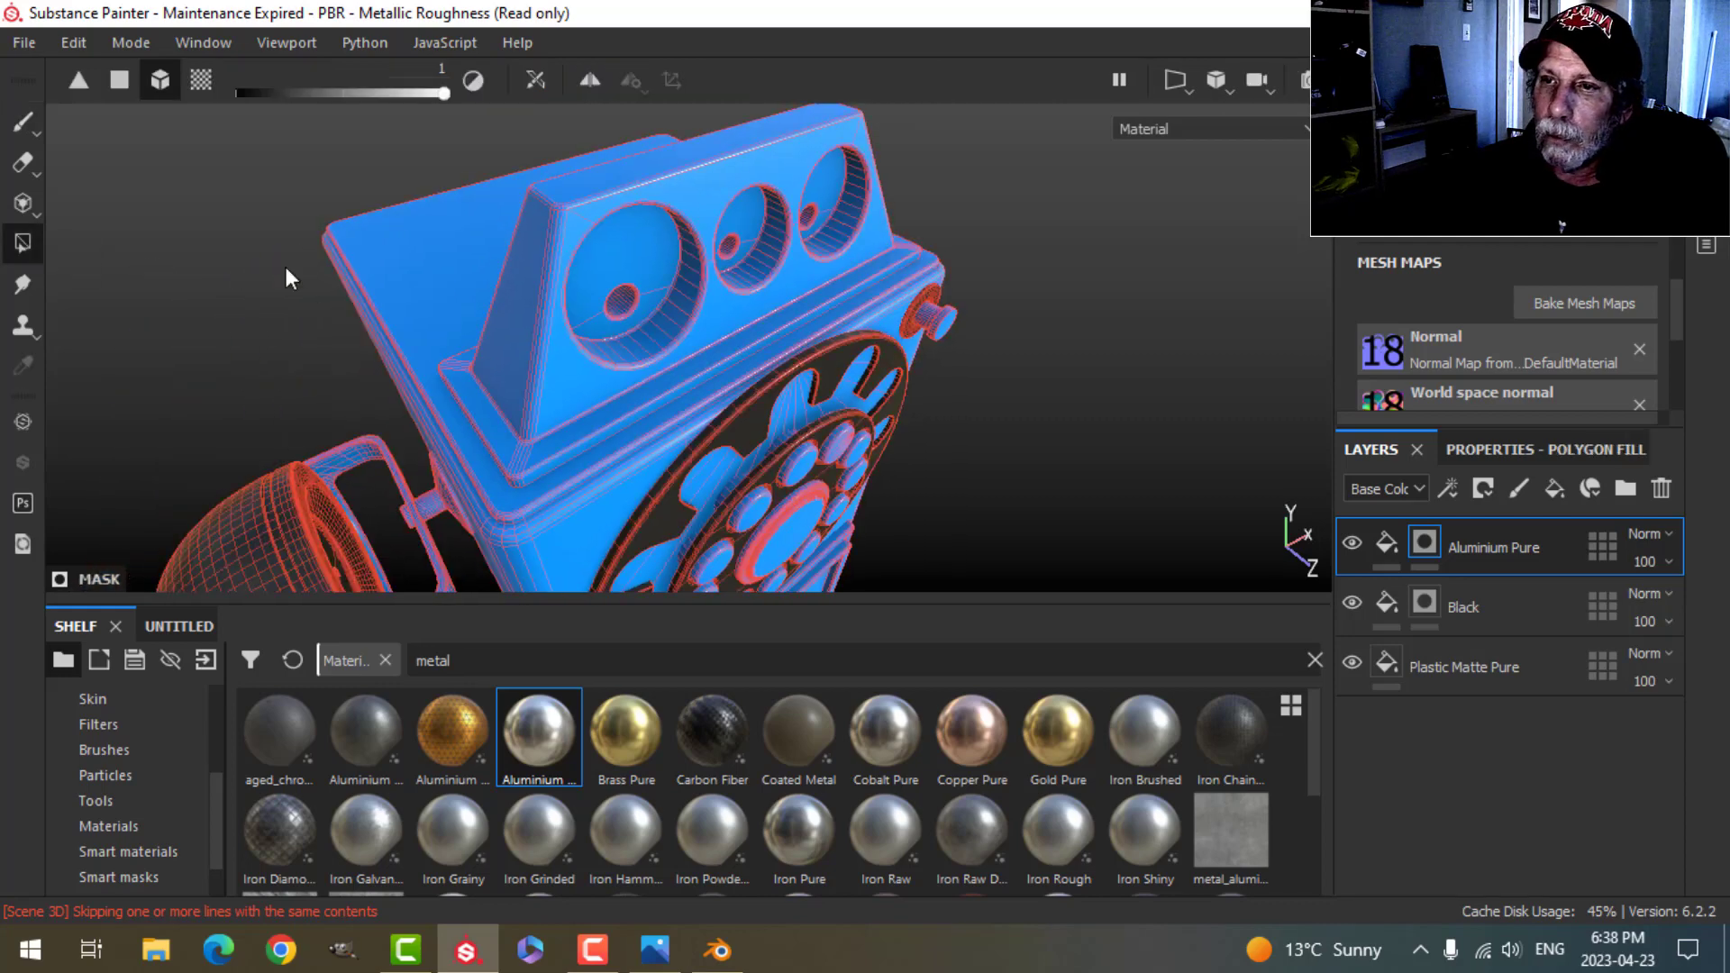
left_click(530, 245)
left_click_drag(839, 380, 991, 348, "alt")
scroll(999, 405, "down", 3)
middle_click_drag(993, 473, 844, 264, "alt")
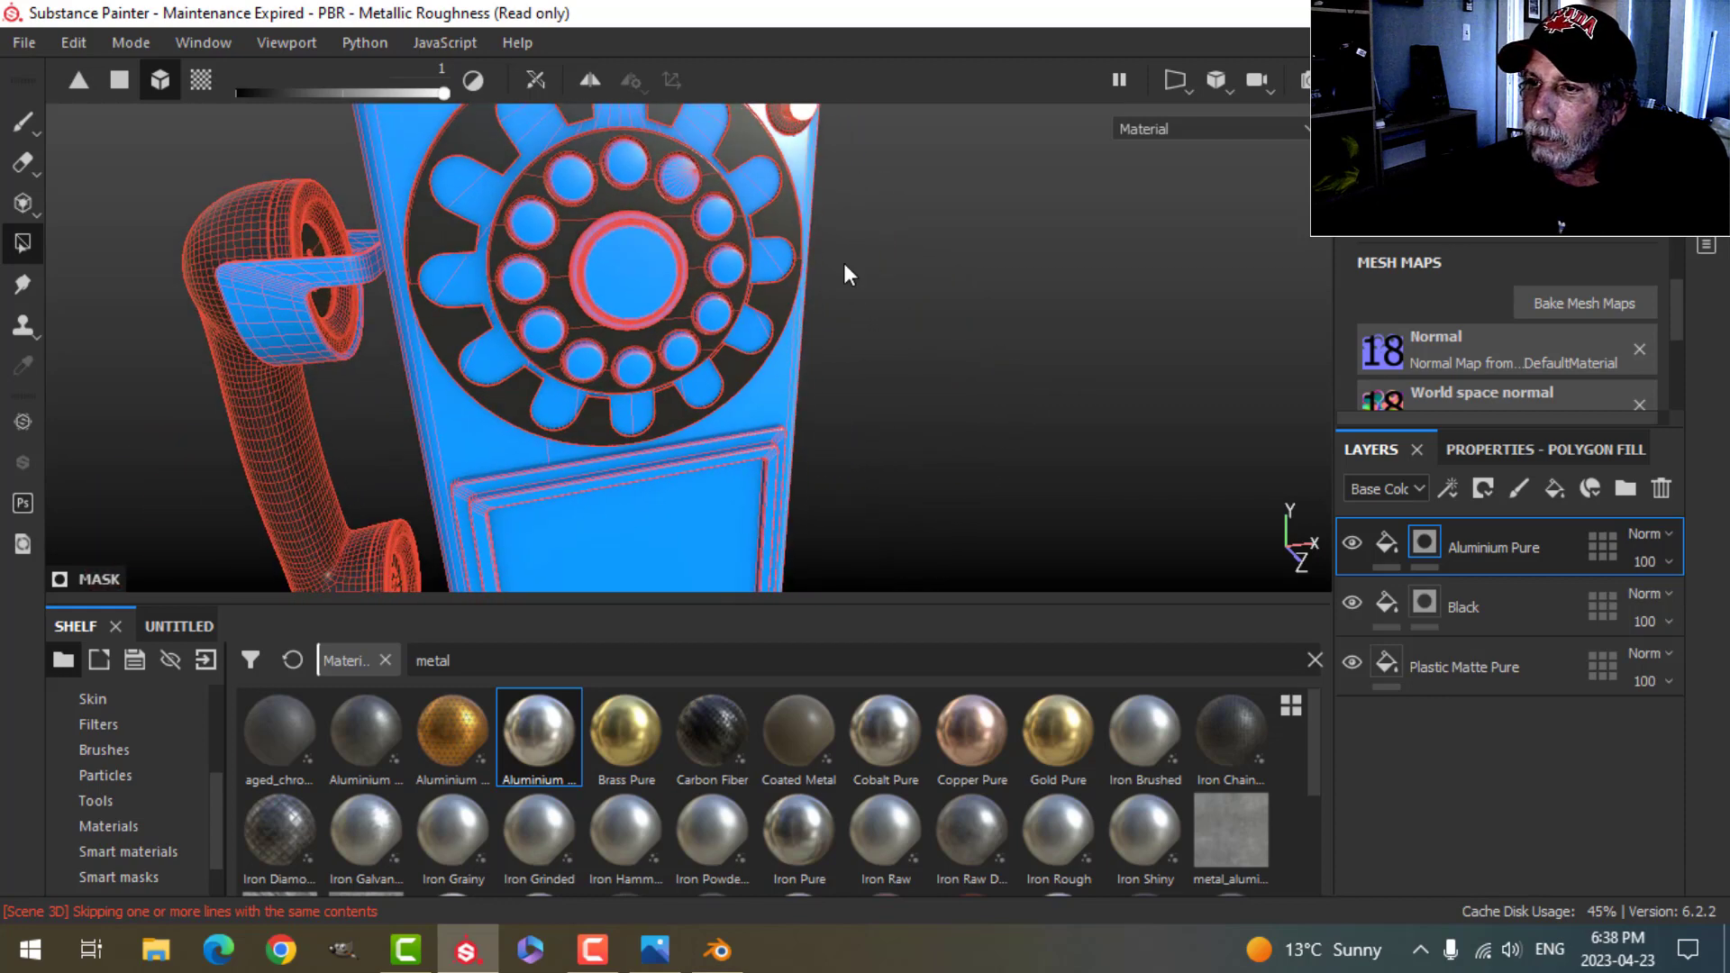
Step: Fill the framed panel below the dial, the locks, the lower door and the coin return in the Aluminium Pure mask
middle_click_drag(844, 444, 830, 259, "alt")
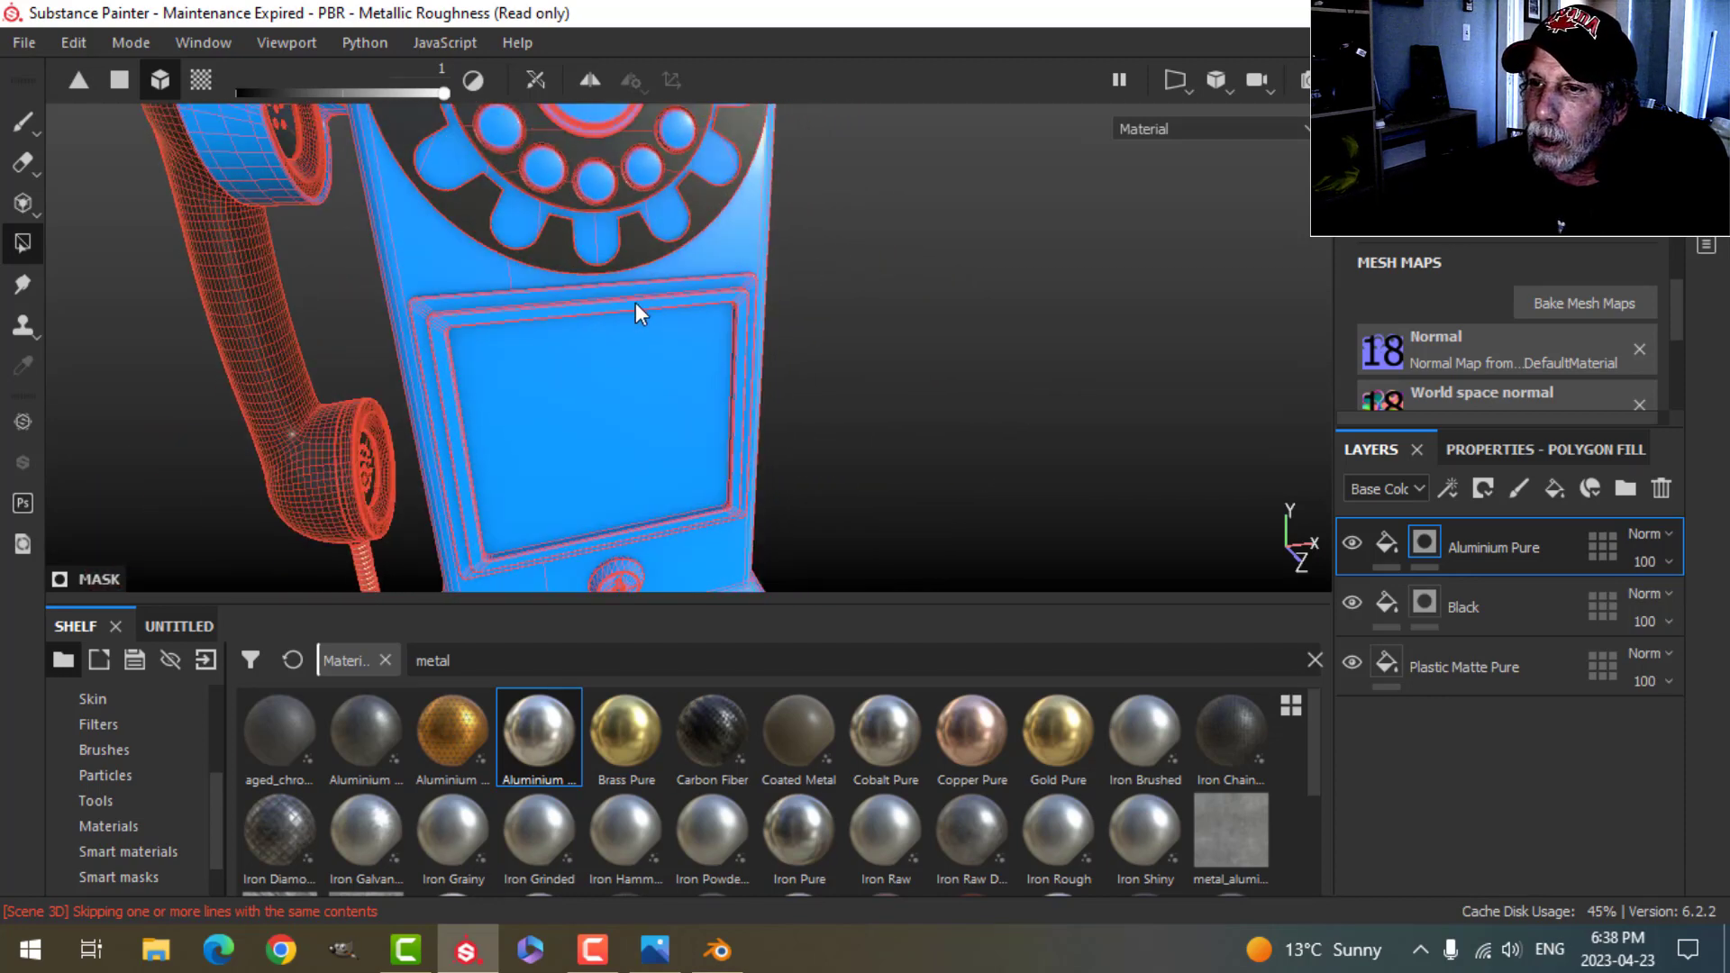
left_click(637, 314)
middle_click_drag(877, 467, 876, 120, "alt")
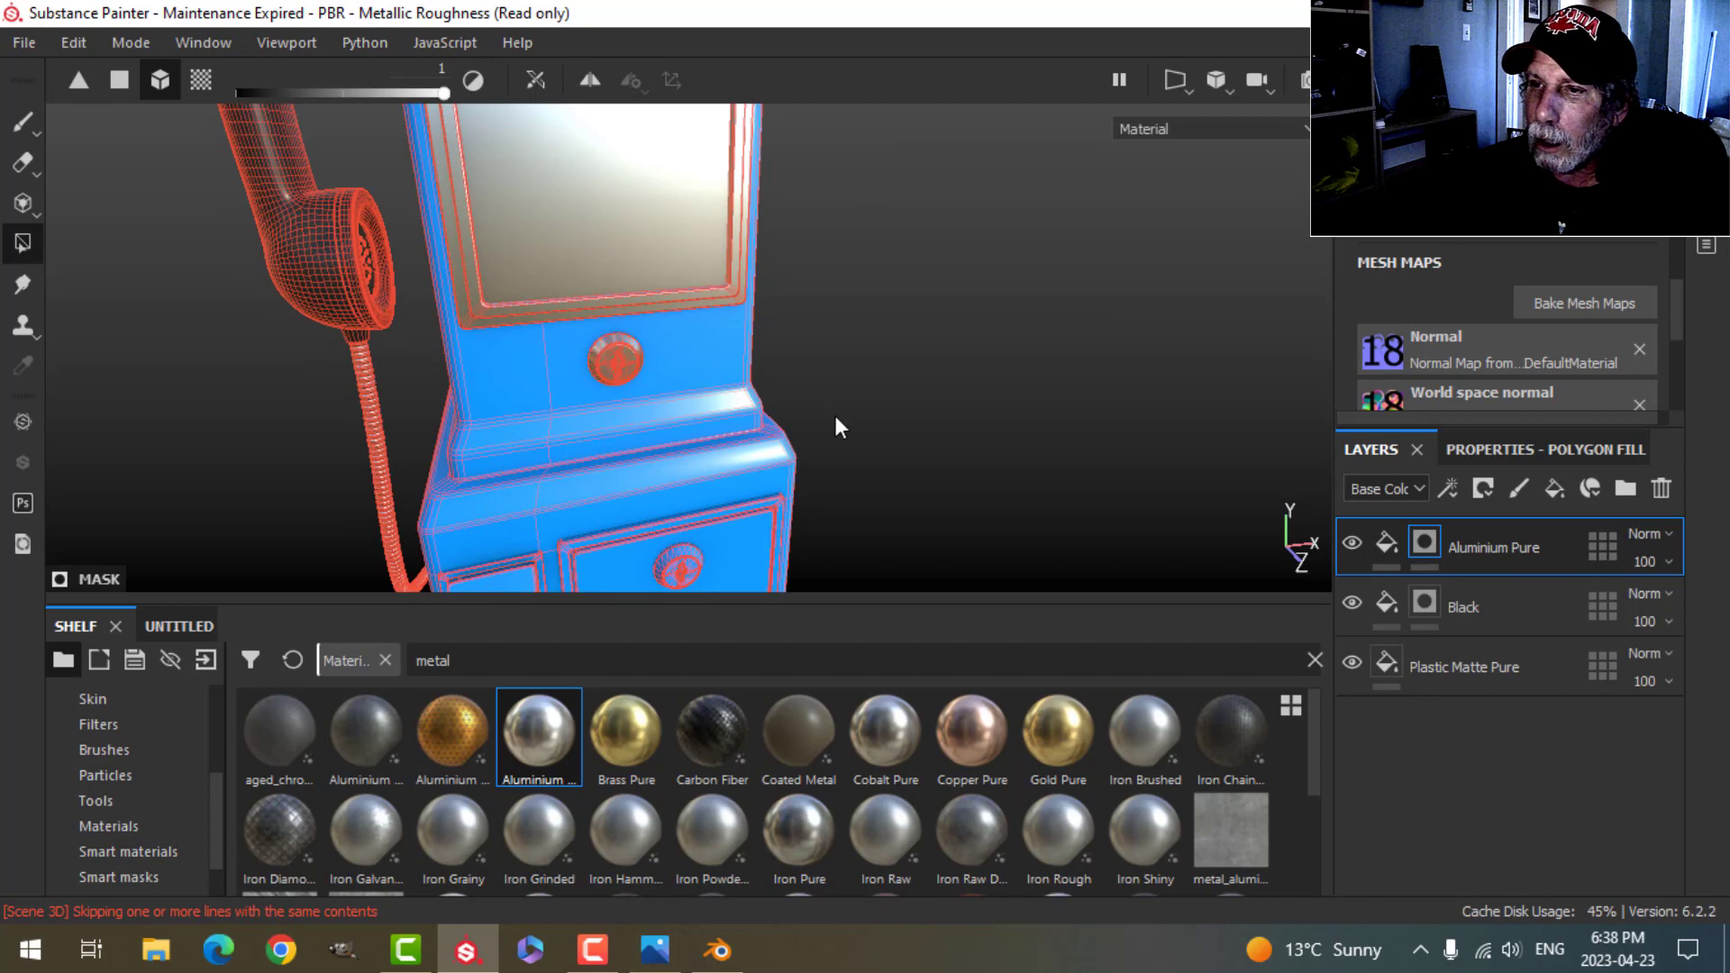
left_click_drag(838, 426, 662, 300, "alt")
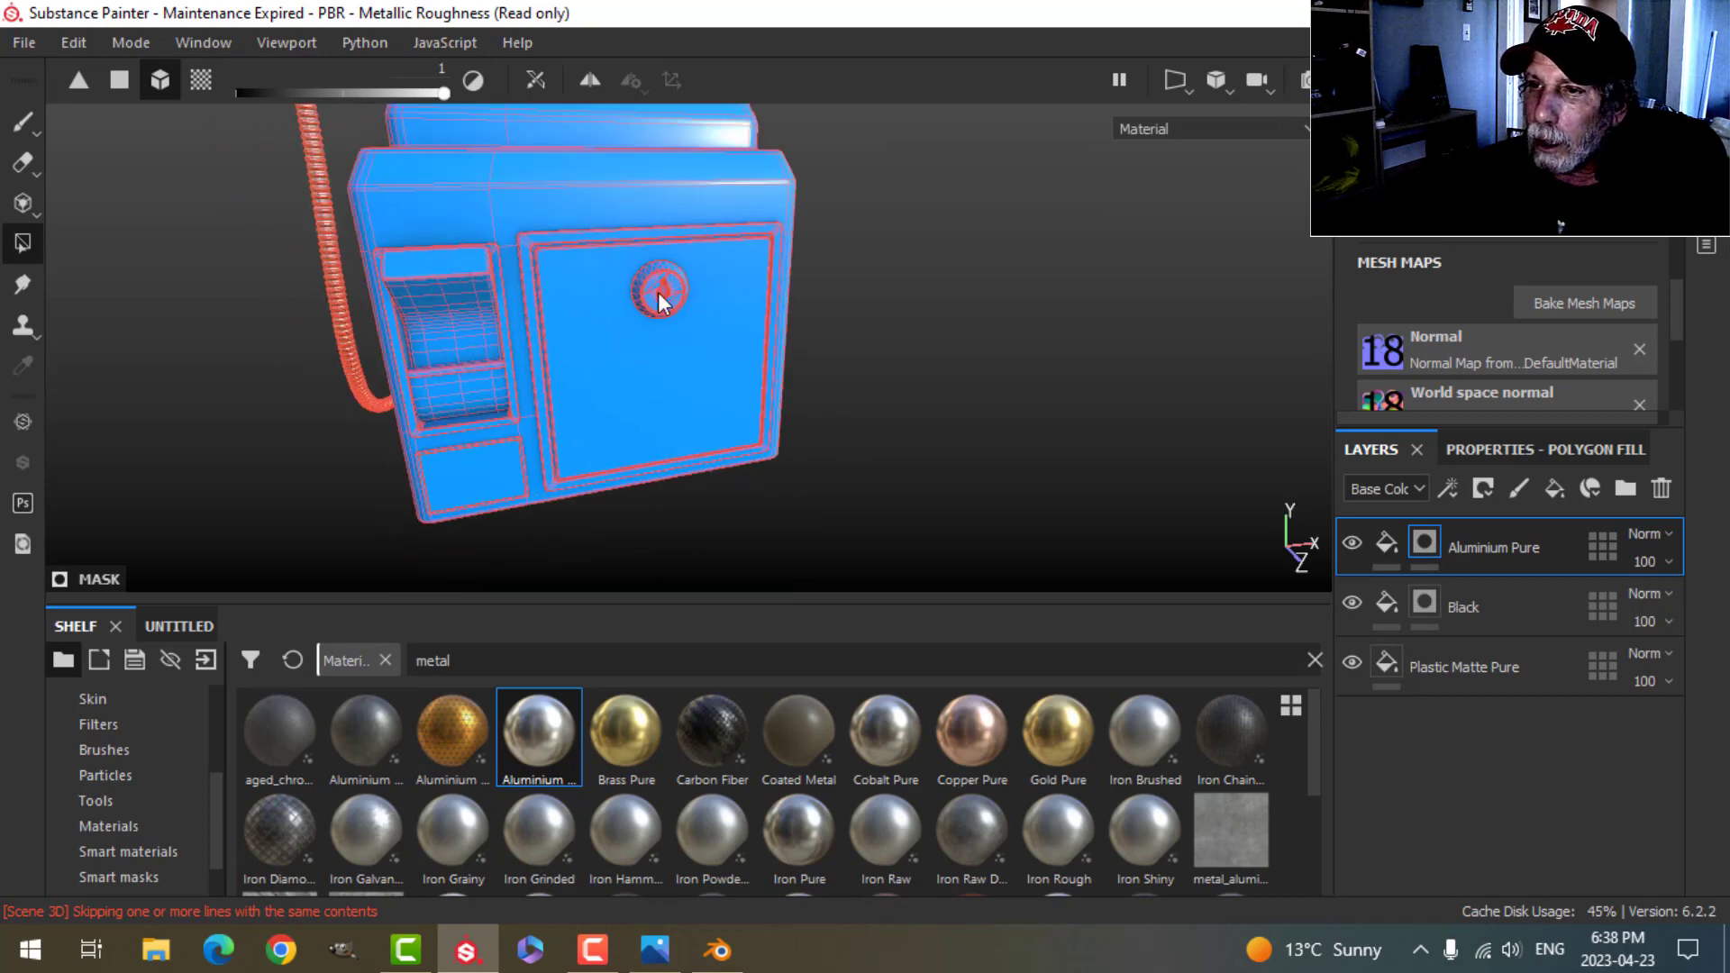
left_click(623, 249)
left_click(432, 273)
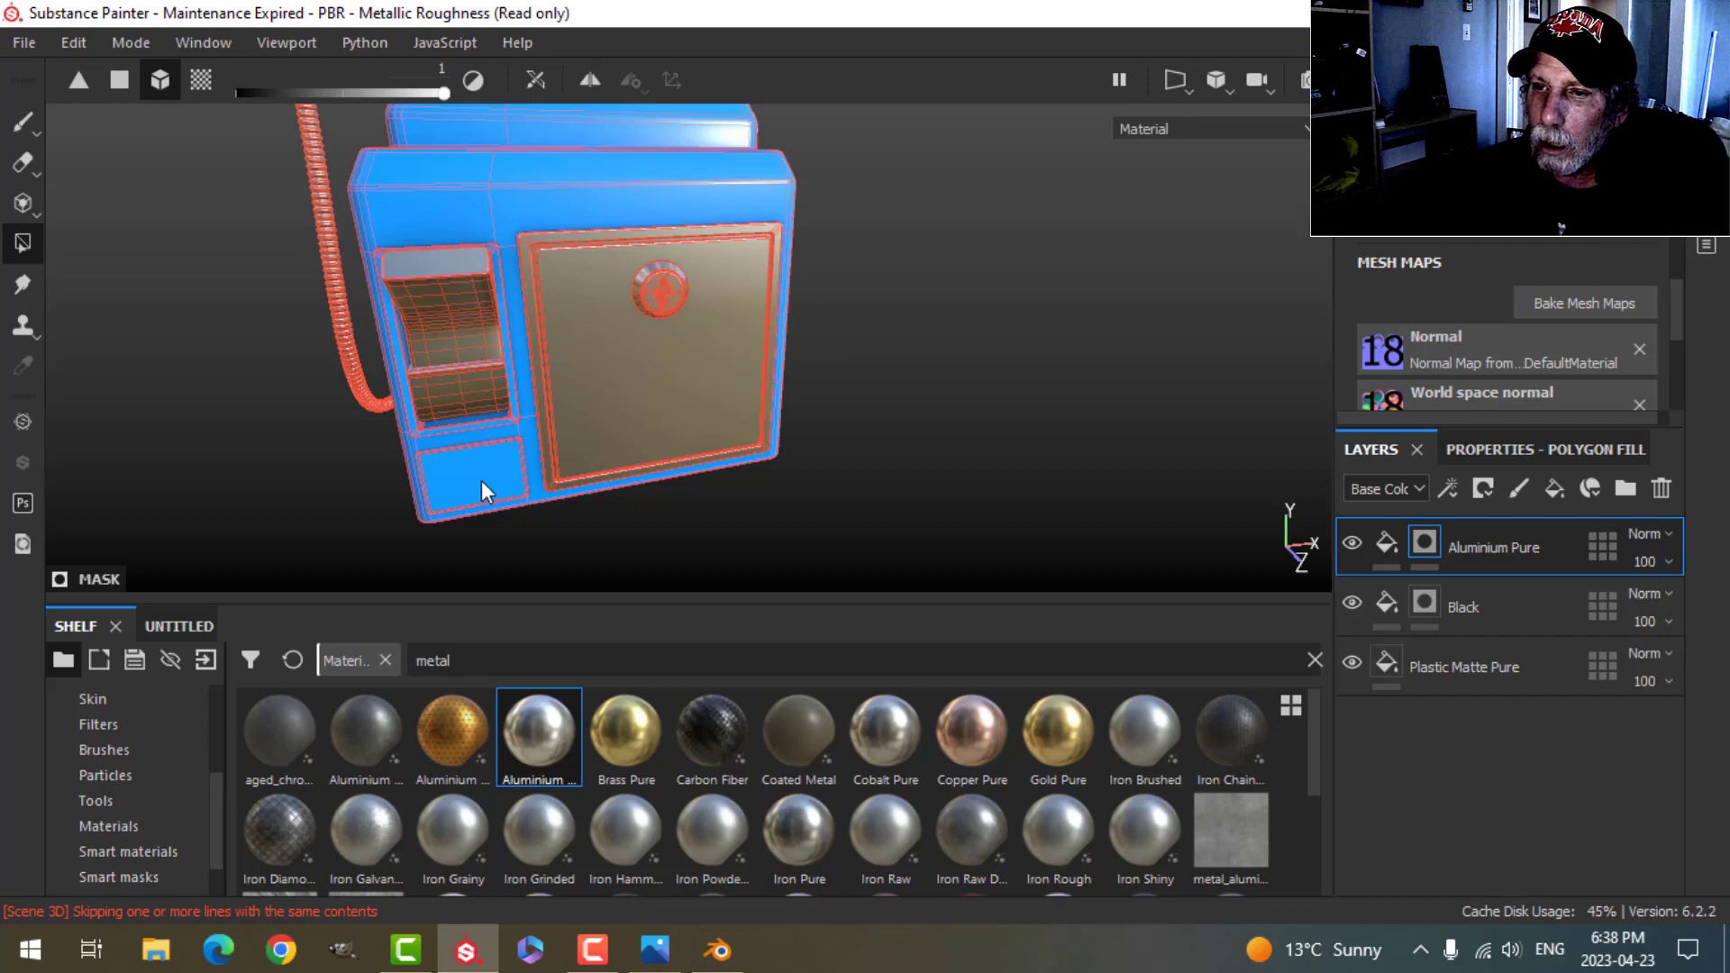
mouse_move(369, 366)
left_mouse_down("alt")
mouse_move(45, 148)
mouse_move(890, 367)
mouse_move(807, 316)
mouse_move(823, 328)
mouse_move(808, 448)
mouse_move(797, 410)
mouse_move(768, 404)
mouse_move(825, 413)
mouse_move(733, 321)
mouse_move(775, 376)
left_mouse_up("alt")
key("1")
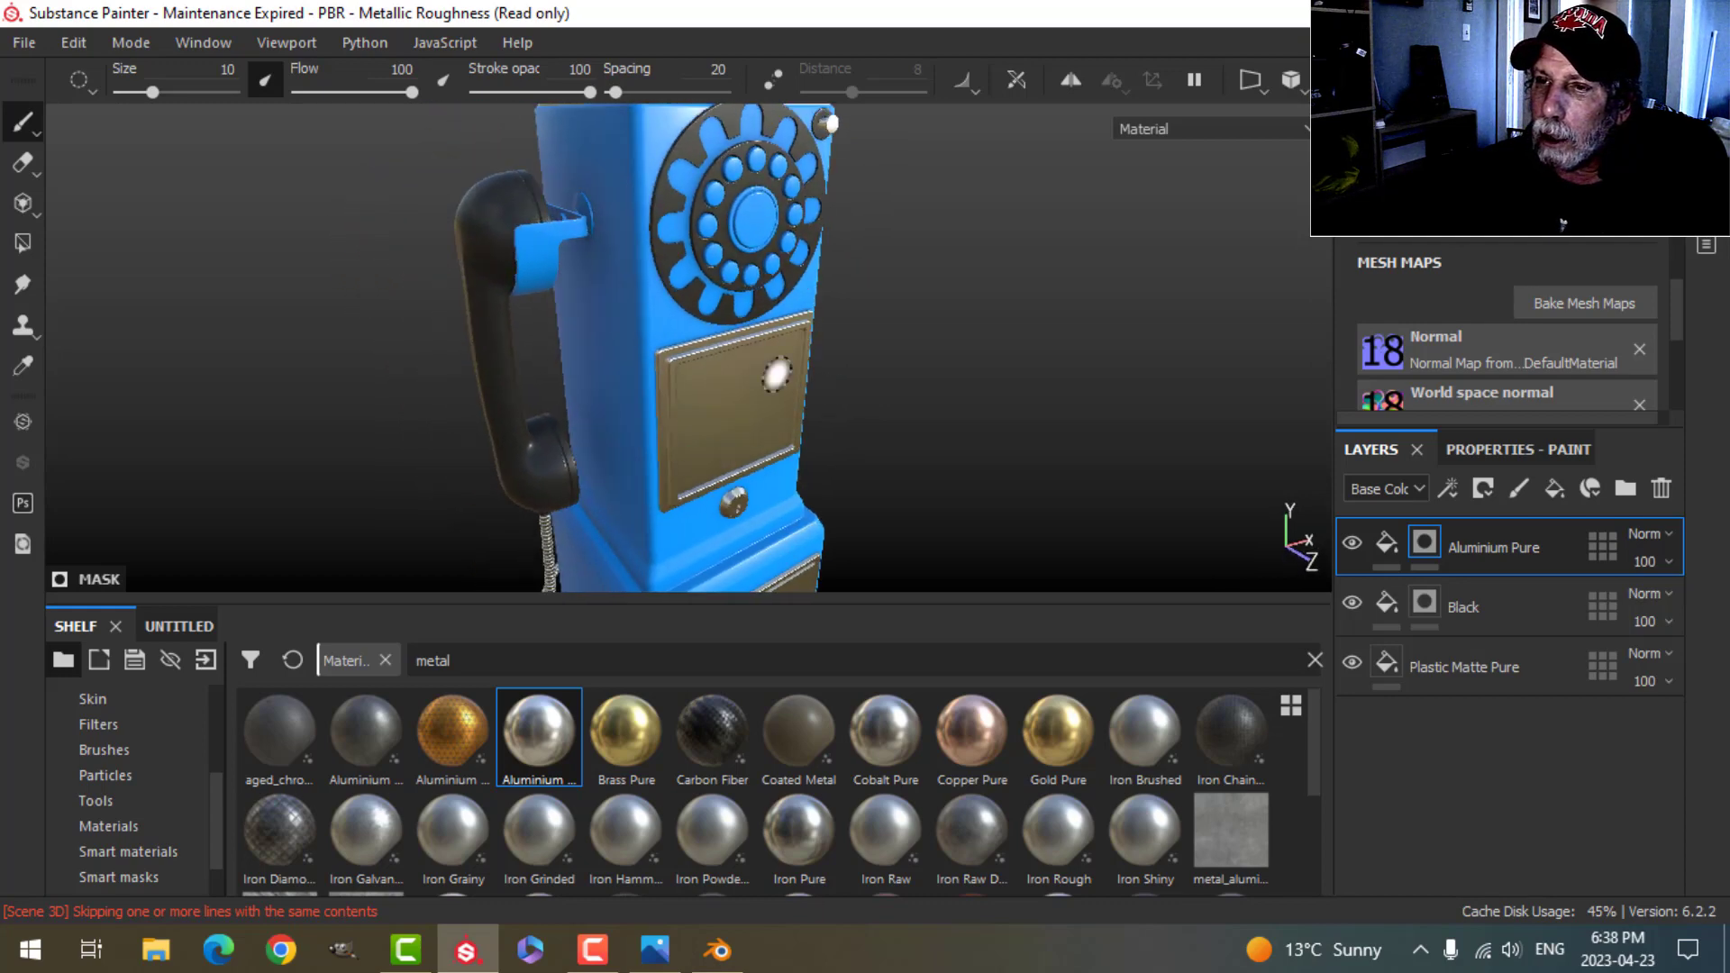
Step: Reveal the handset cradle and its round mounting plate in the Aluminium Pure mask with polygon fill
left_click(22, 247)
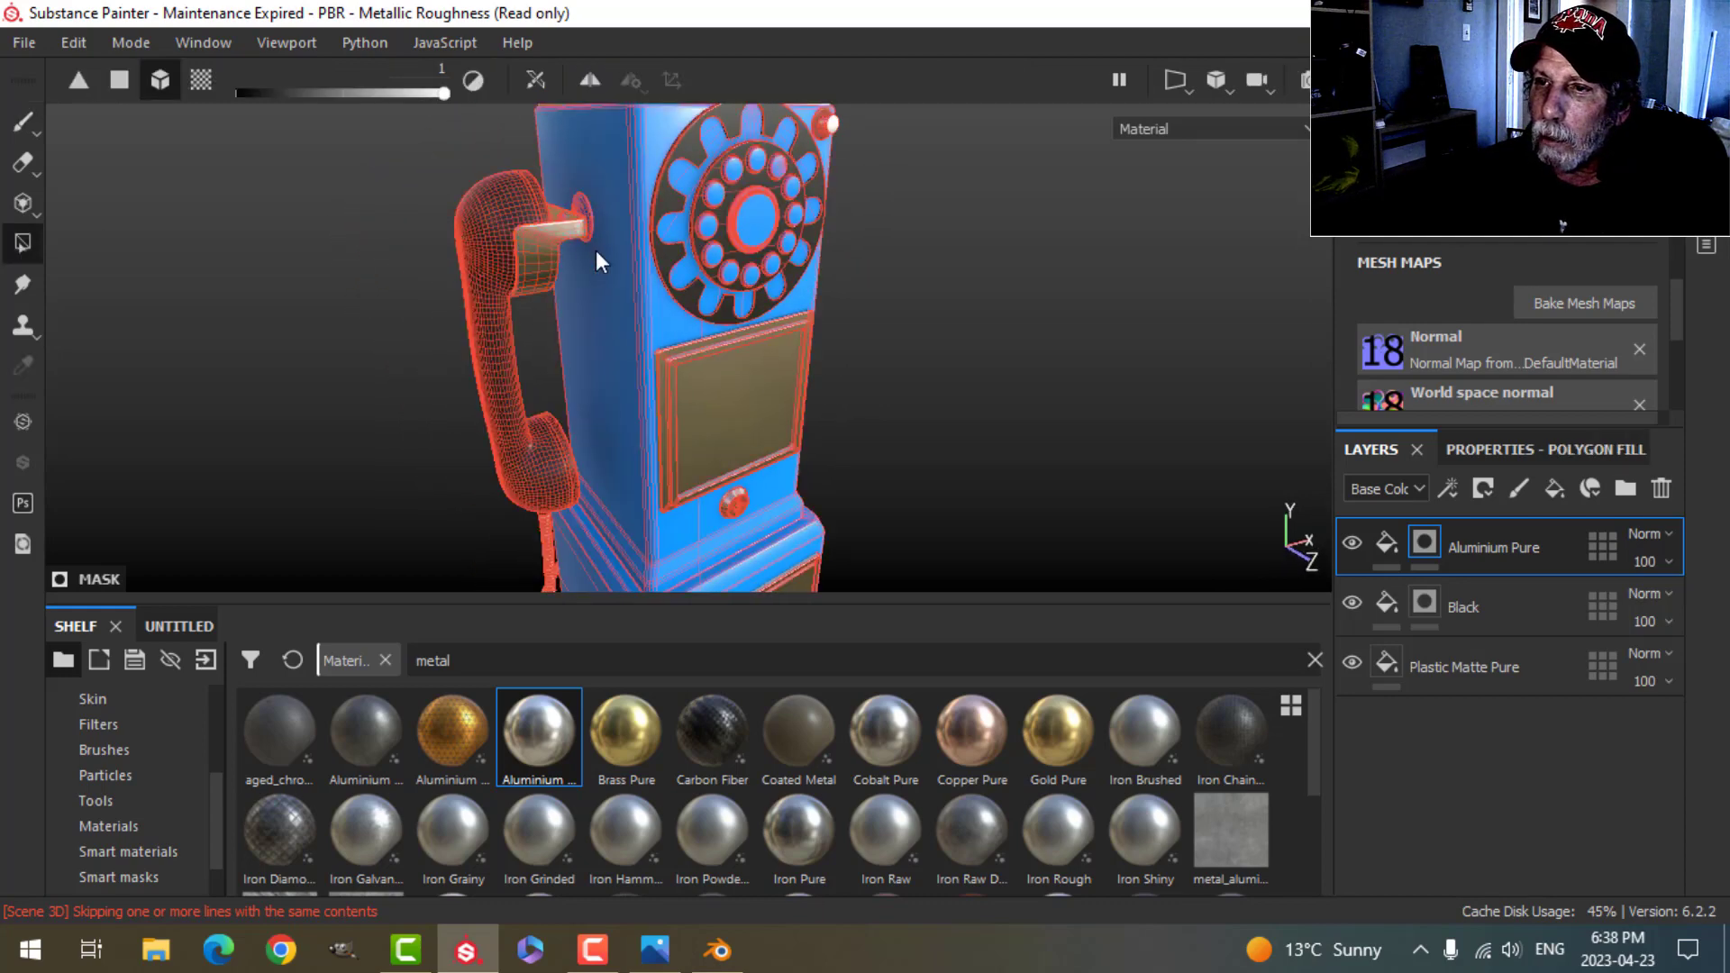
scroll(577, 220, "up", 3)
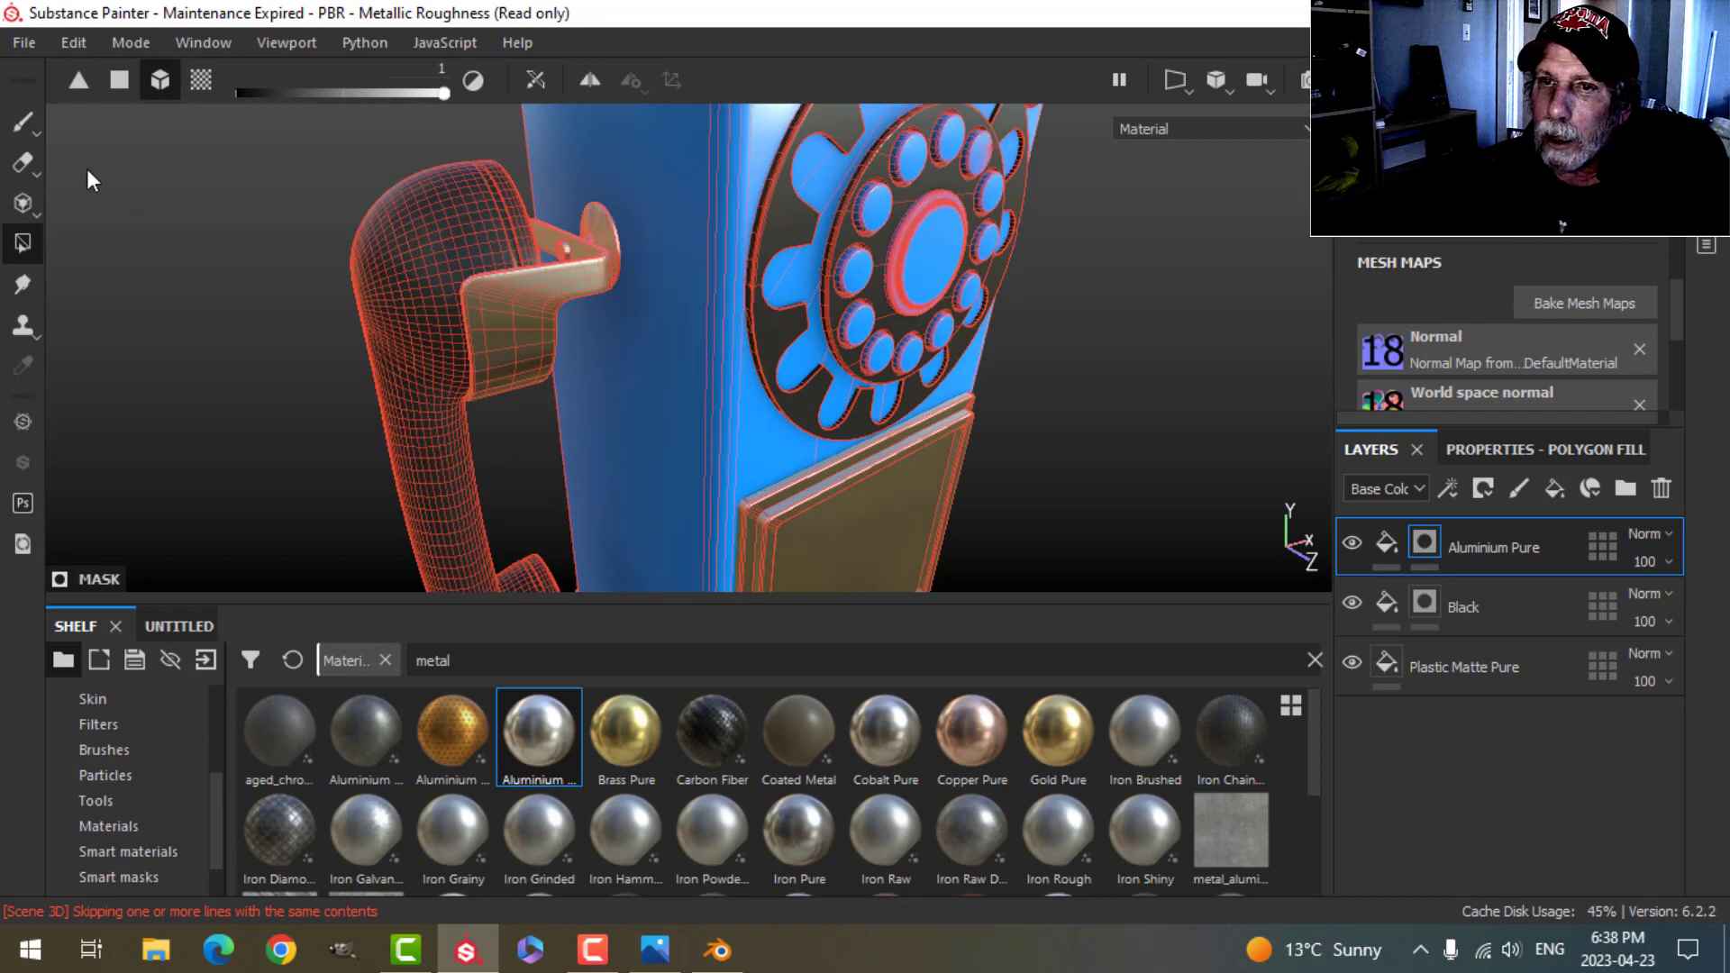
left_click(24, 121)
Step: Rename the Aluminium Pure layer as Metal and the bottom Plastic Matte Pure layer as Body
mouse_move(1012, 456)
left_mouse_down("alt")
mouse_move(907, 360)
mouse_move(872, 395)
mouse_move(843, 388)
mouse_move(808, 316)
mouse_move(679, 363)
mouse_move(788, 359)
mouse_move(792, 375)
mouse_move(792, 343)
mouse_move(865, 509)
mouse_move(857, 456)
mouse_move(1313, 450)
left_mouse_up("alt")
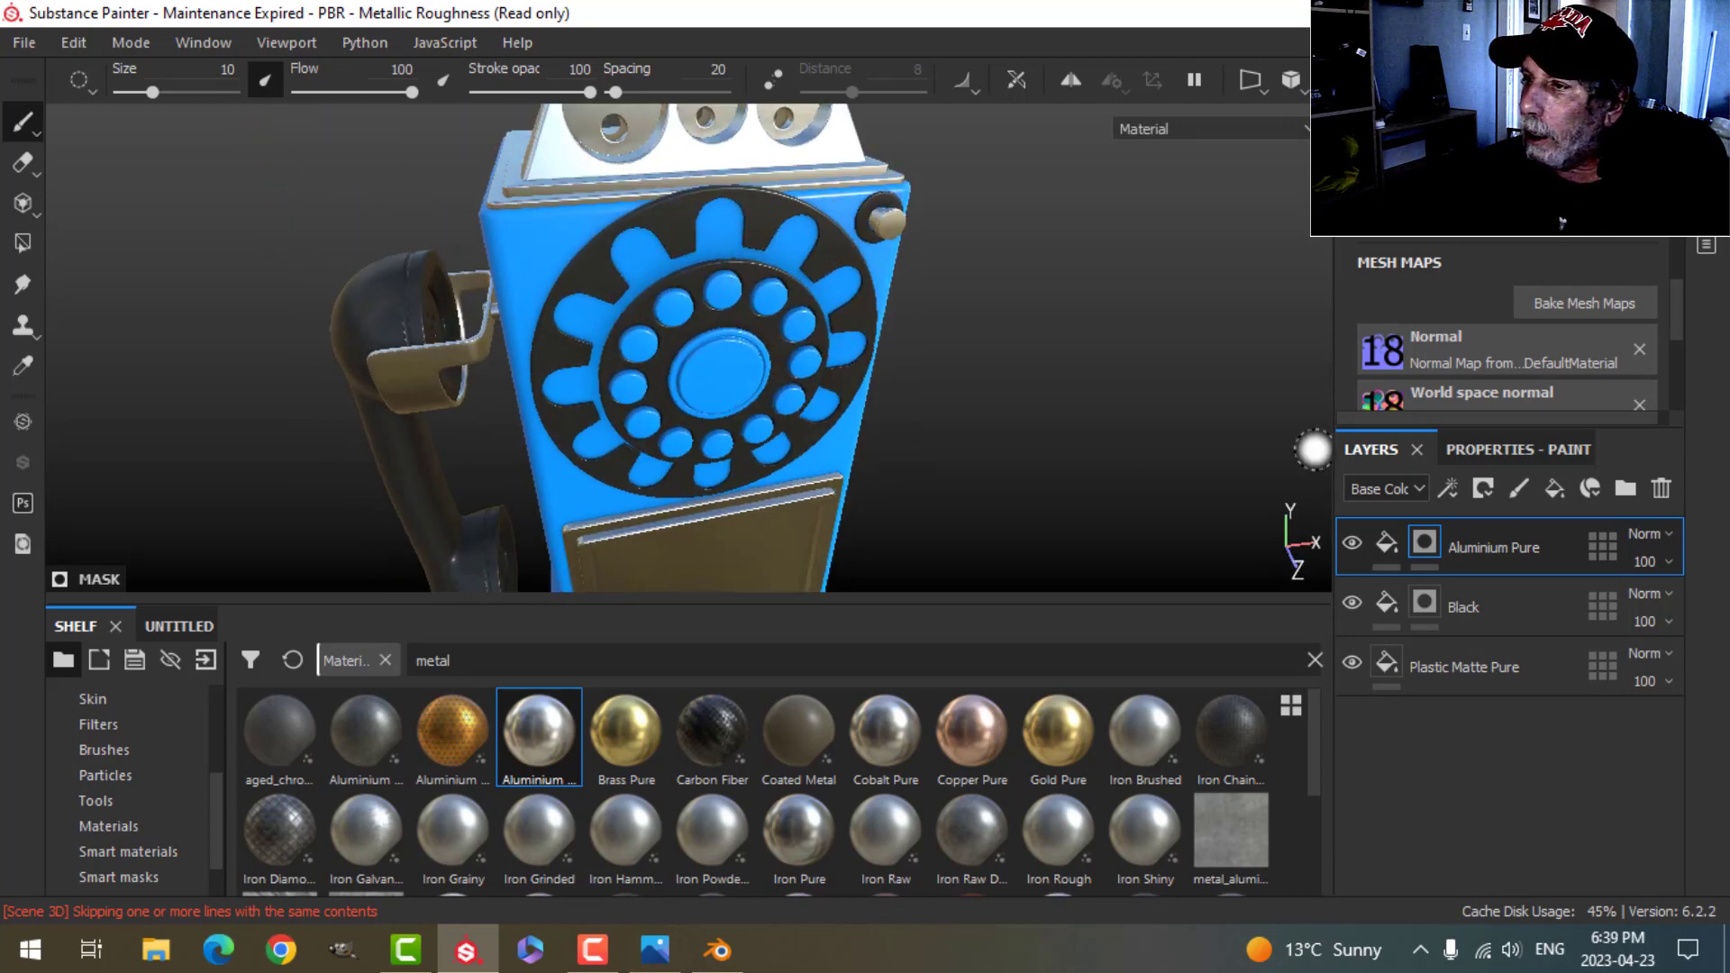
double_click(1494, 544)
type("Metal")
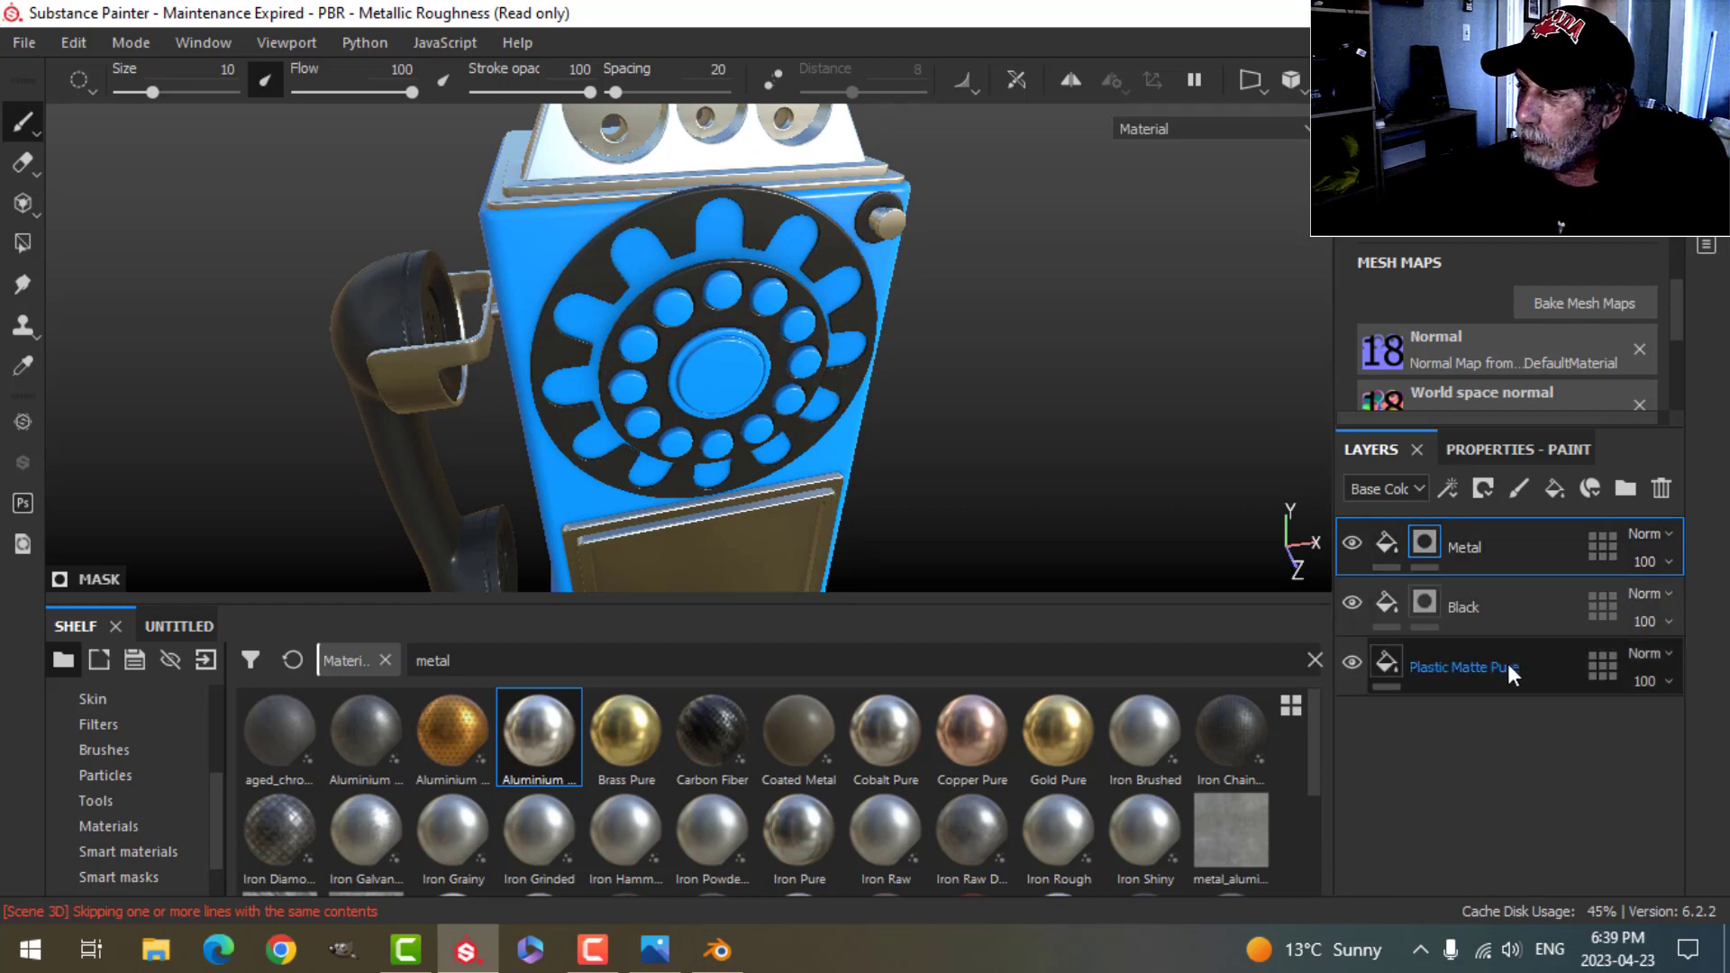
double_click(1476, 665)
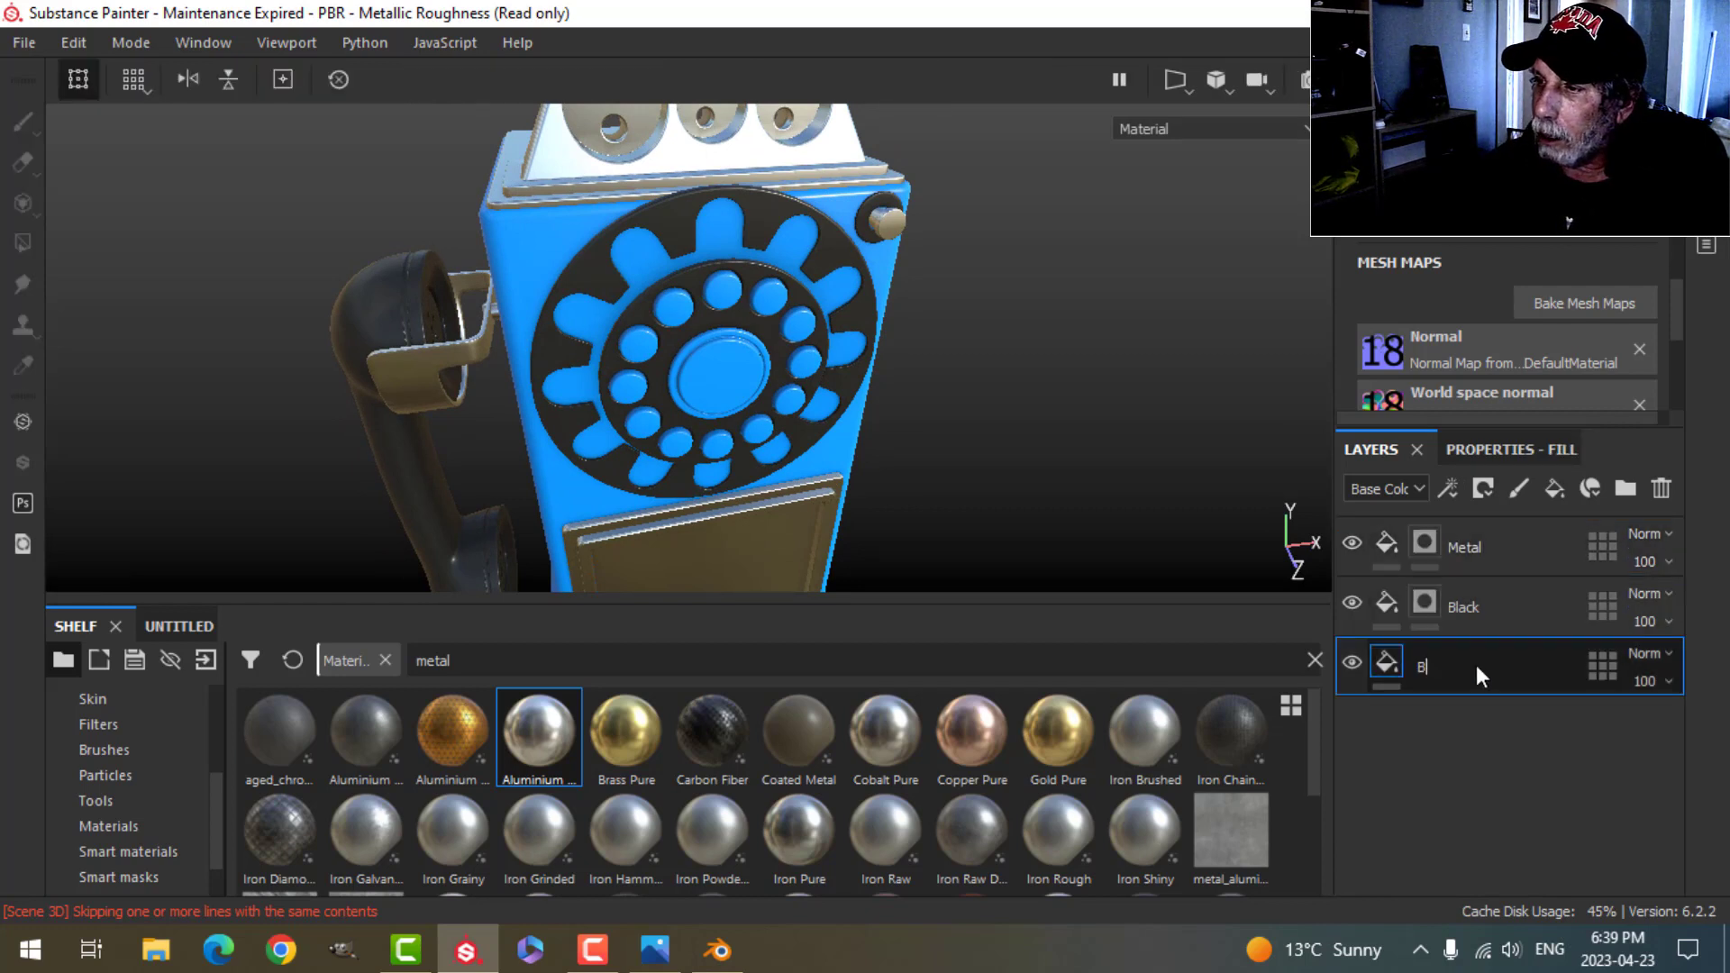
type("Body")
key("Return")
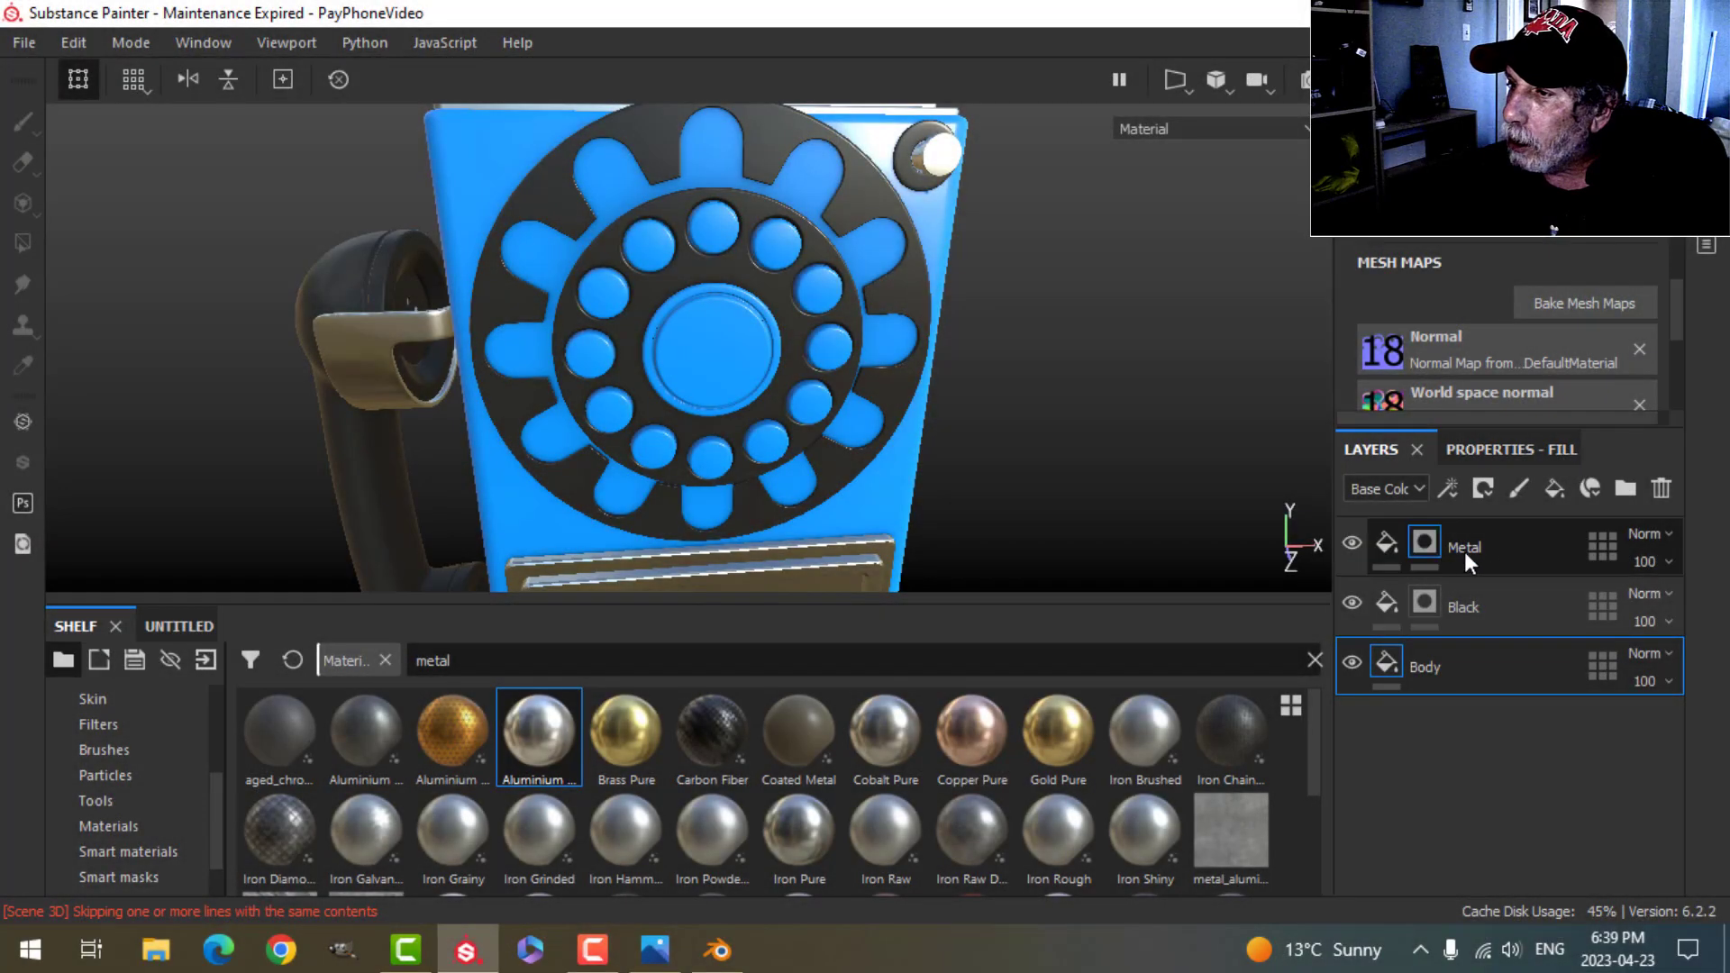
Step: Find the paper_1 smart material and add it above the Metal layer
left_click(1425, 543)
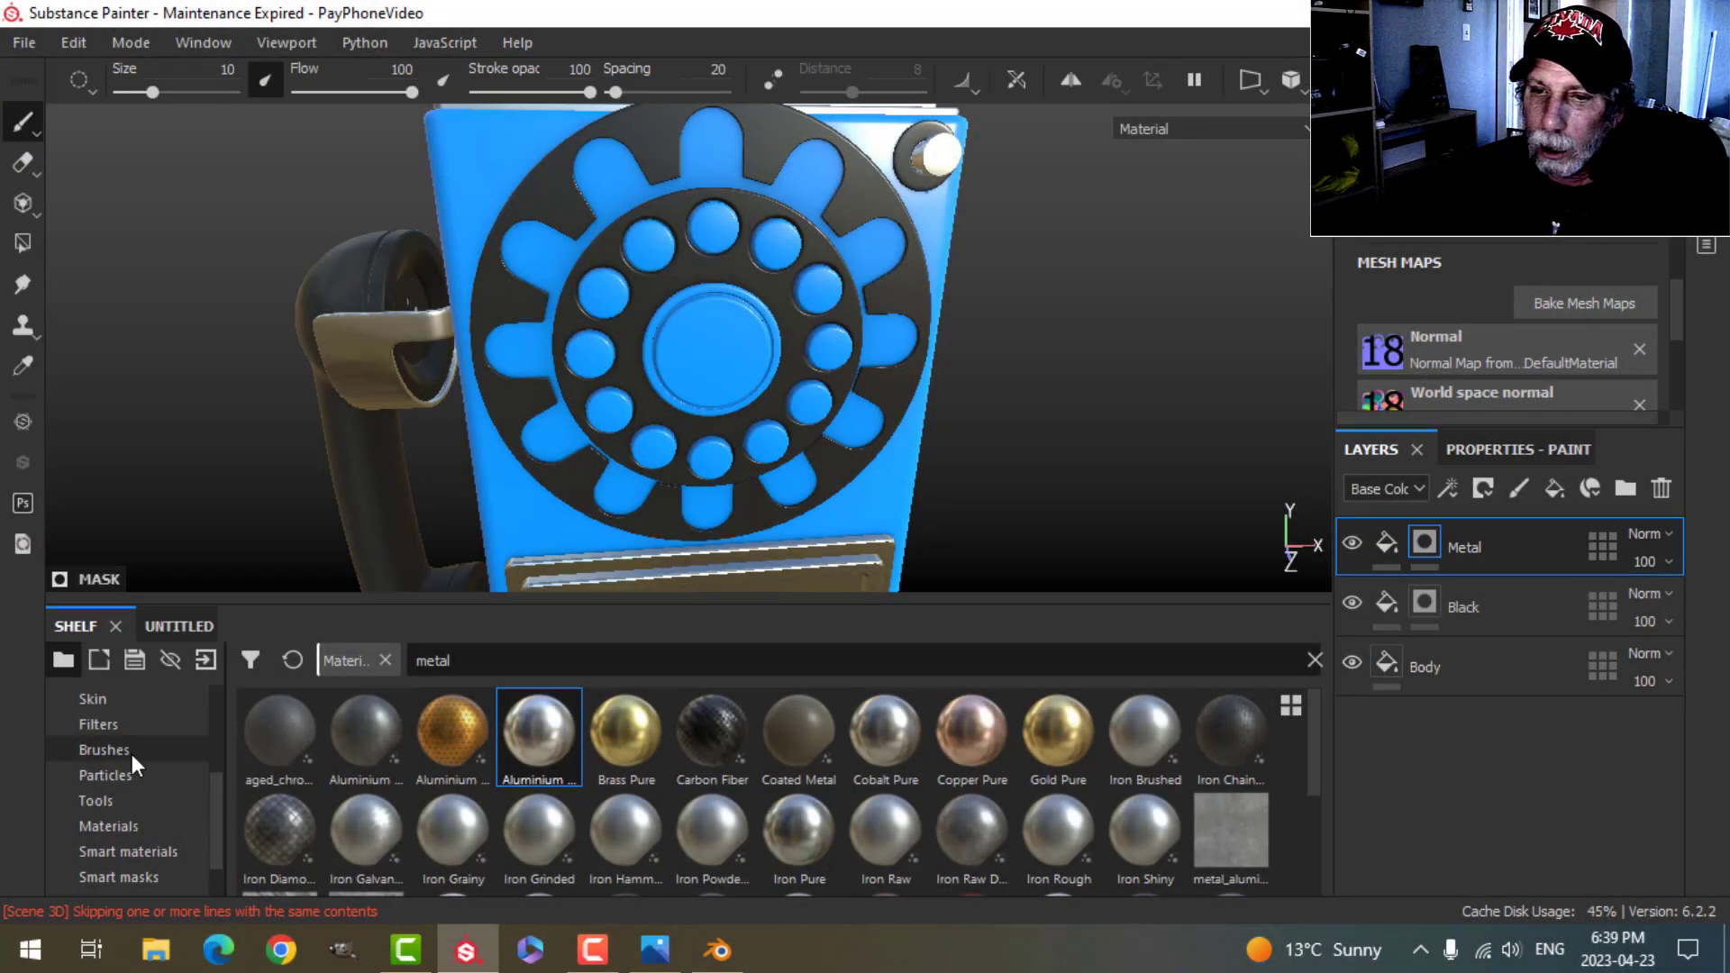
left_click(488, 661)
type("paper")
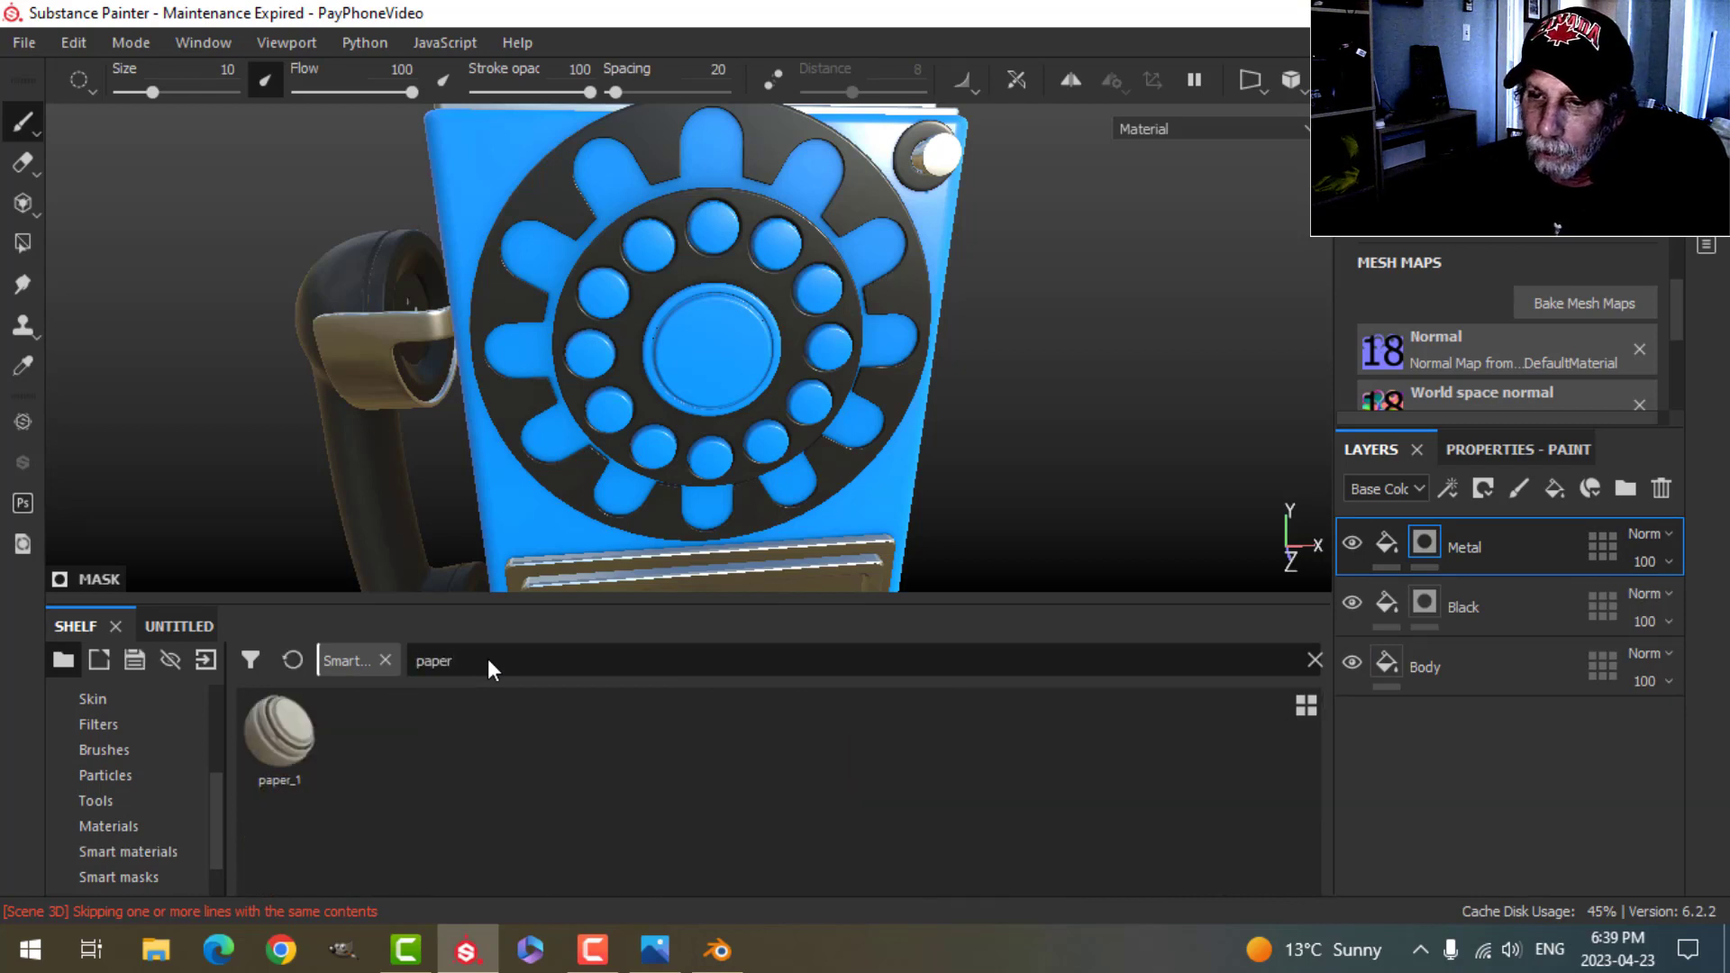
left_click_drag(288, 738, 1428, 533)
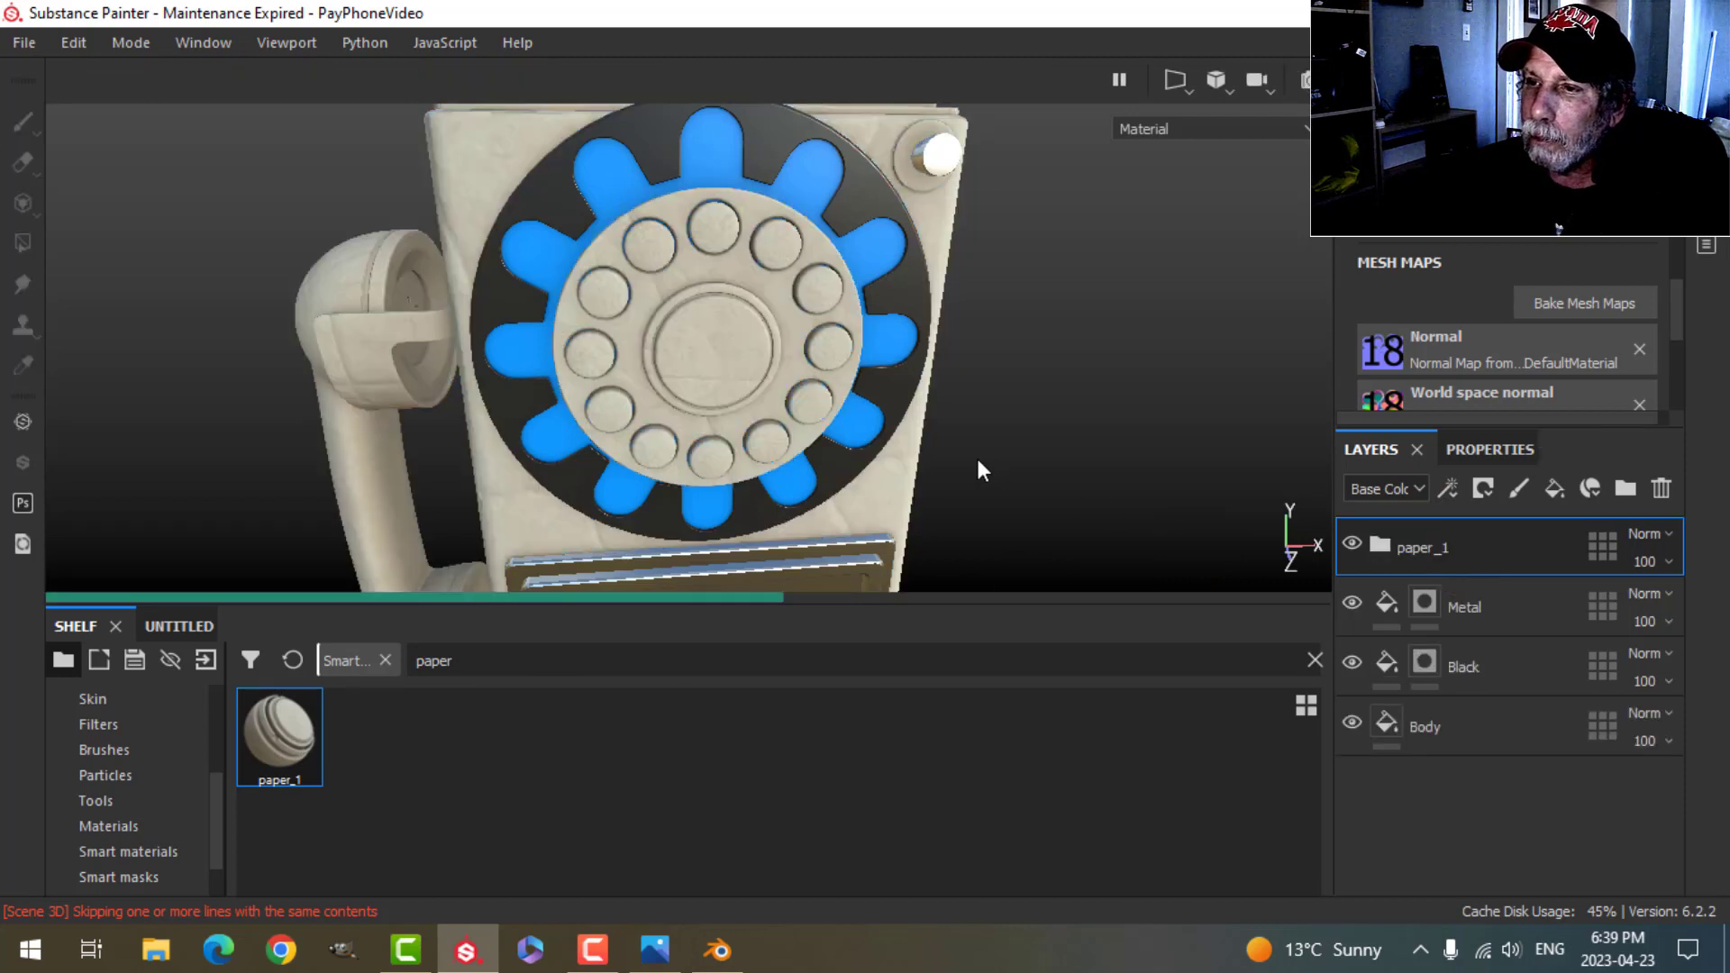
Step: Delete the Folds layer from the paper_1 group and add a black mask to the group
left_click(1380, 558)
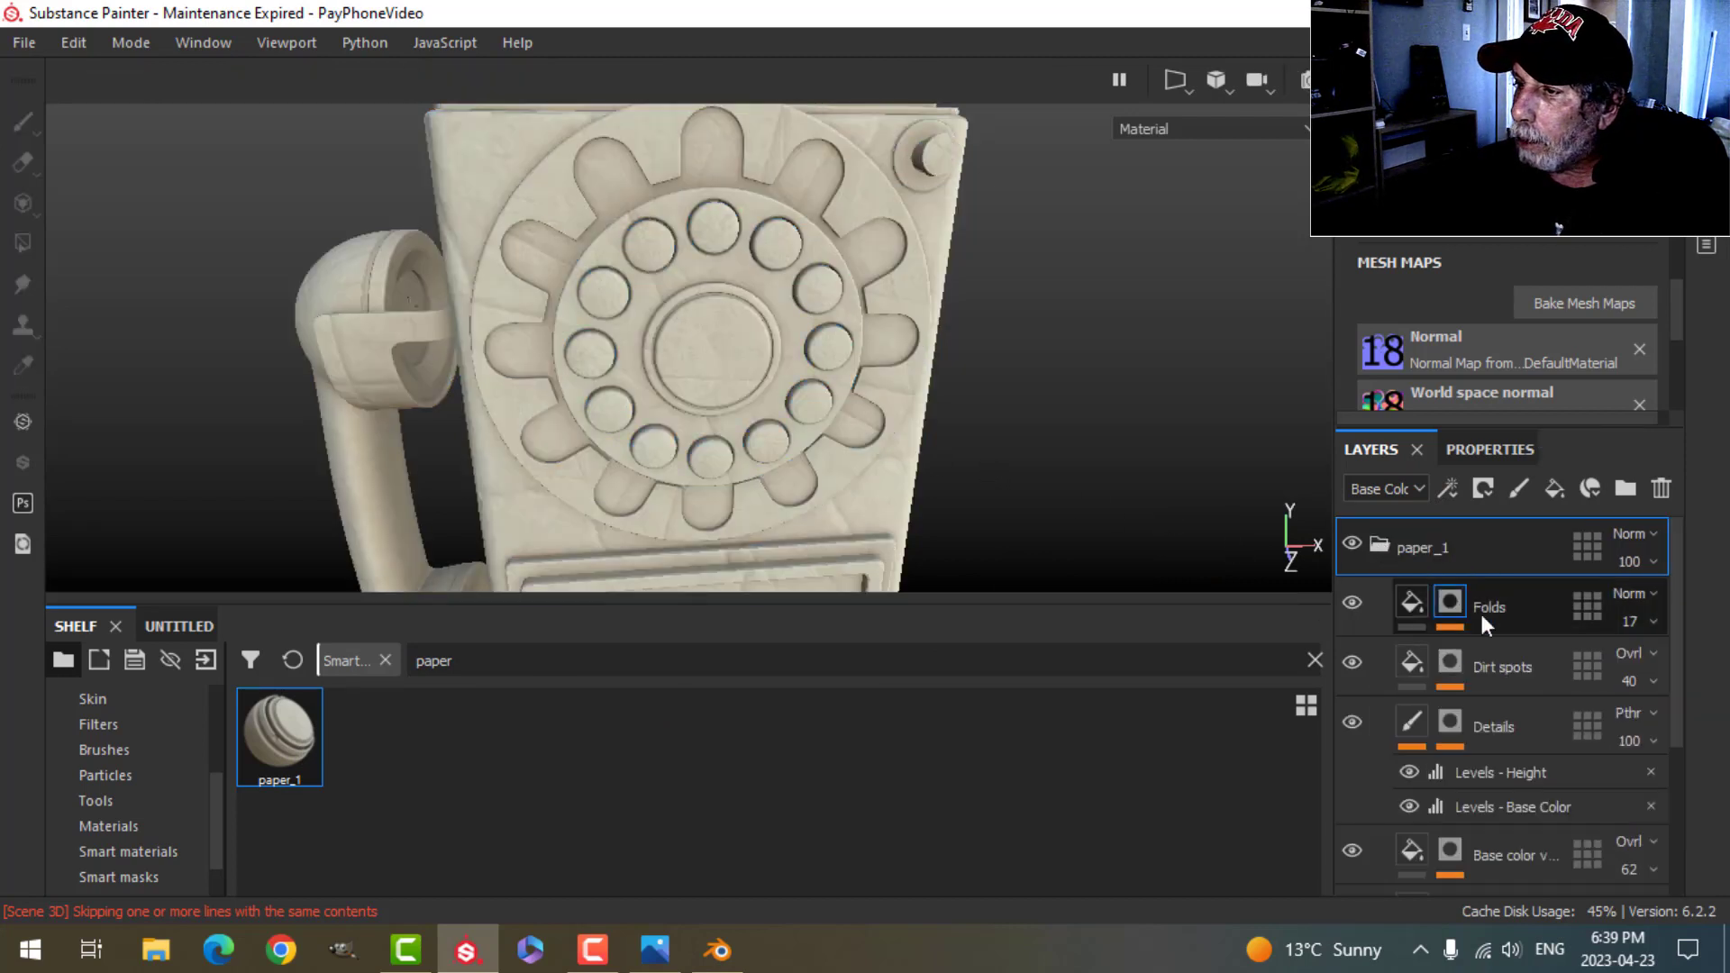
left_click(1450, 620)
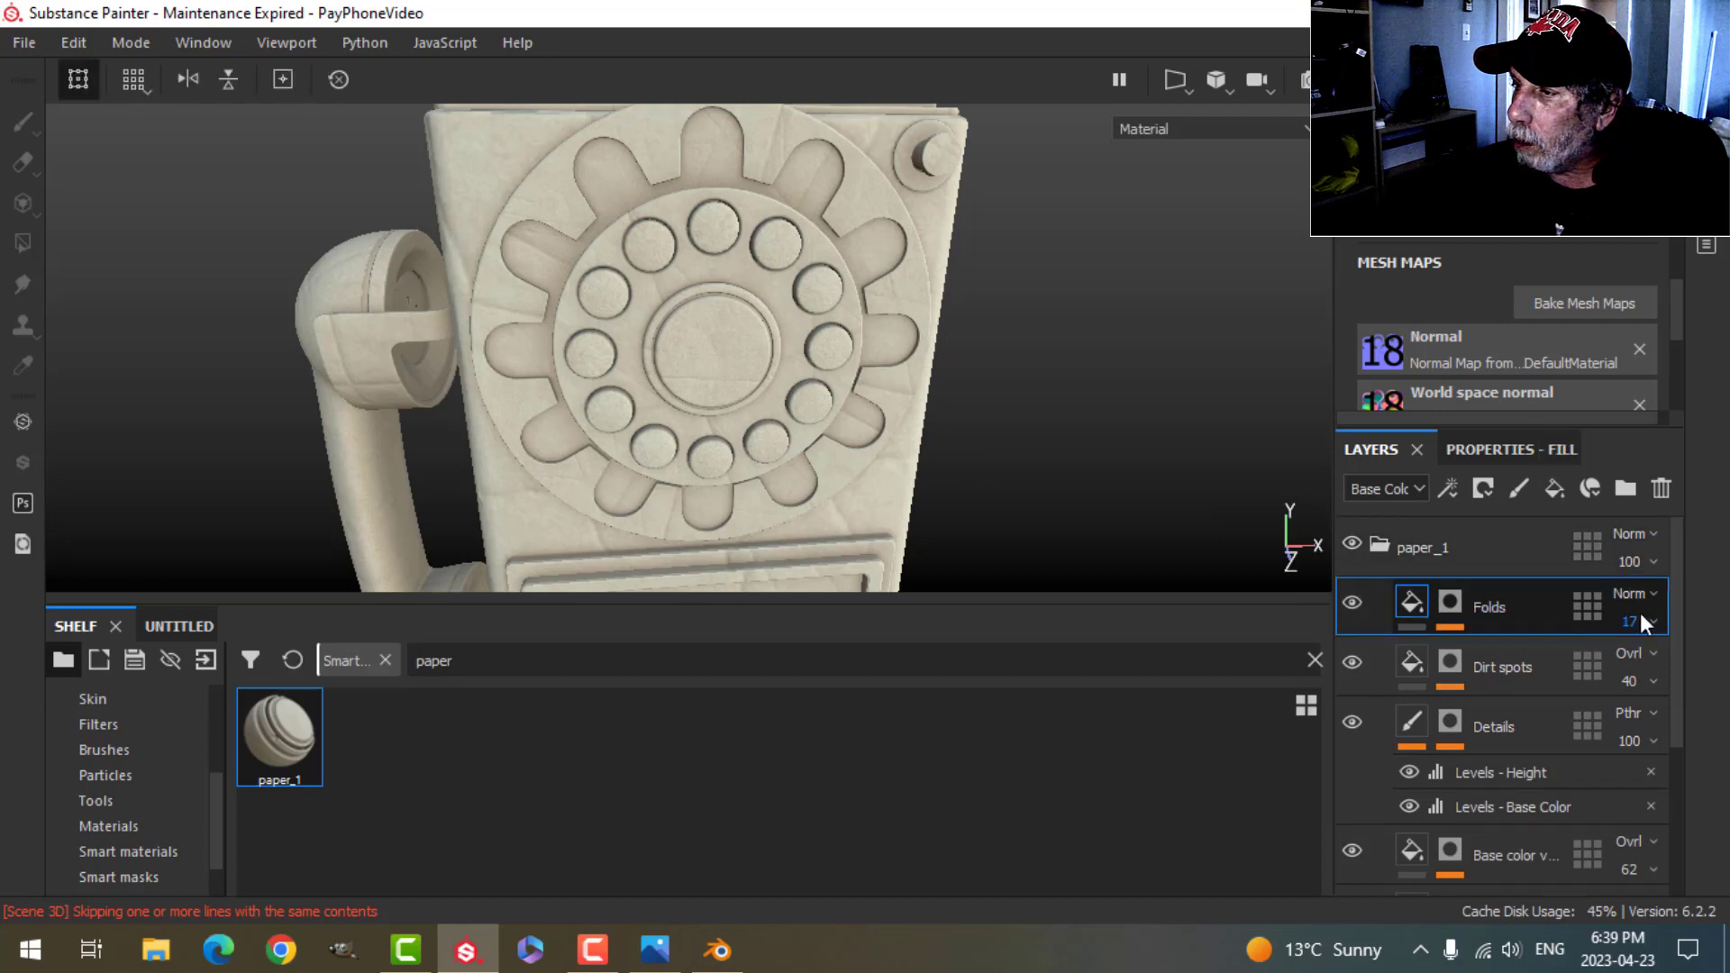
left_click(1662, 488)
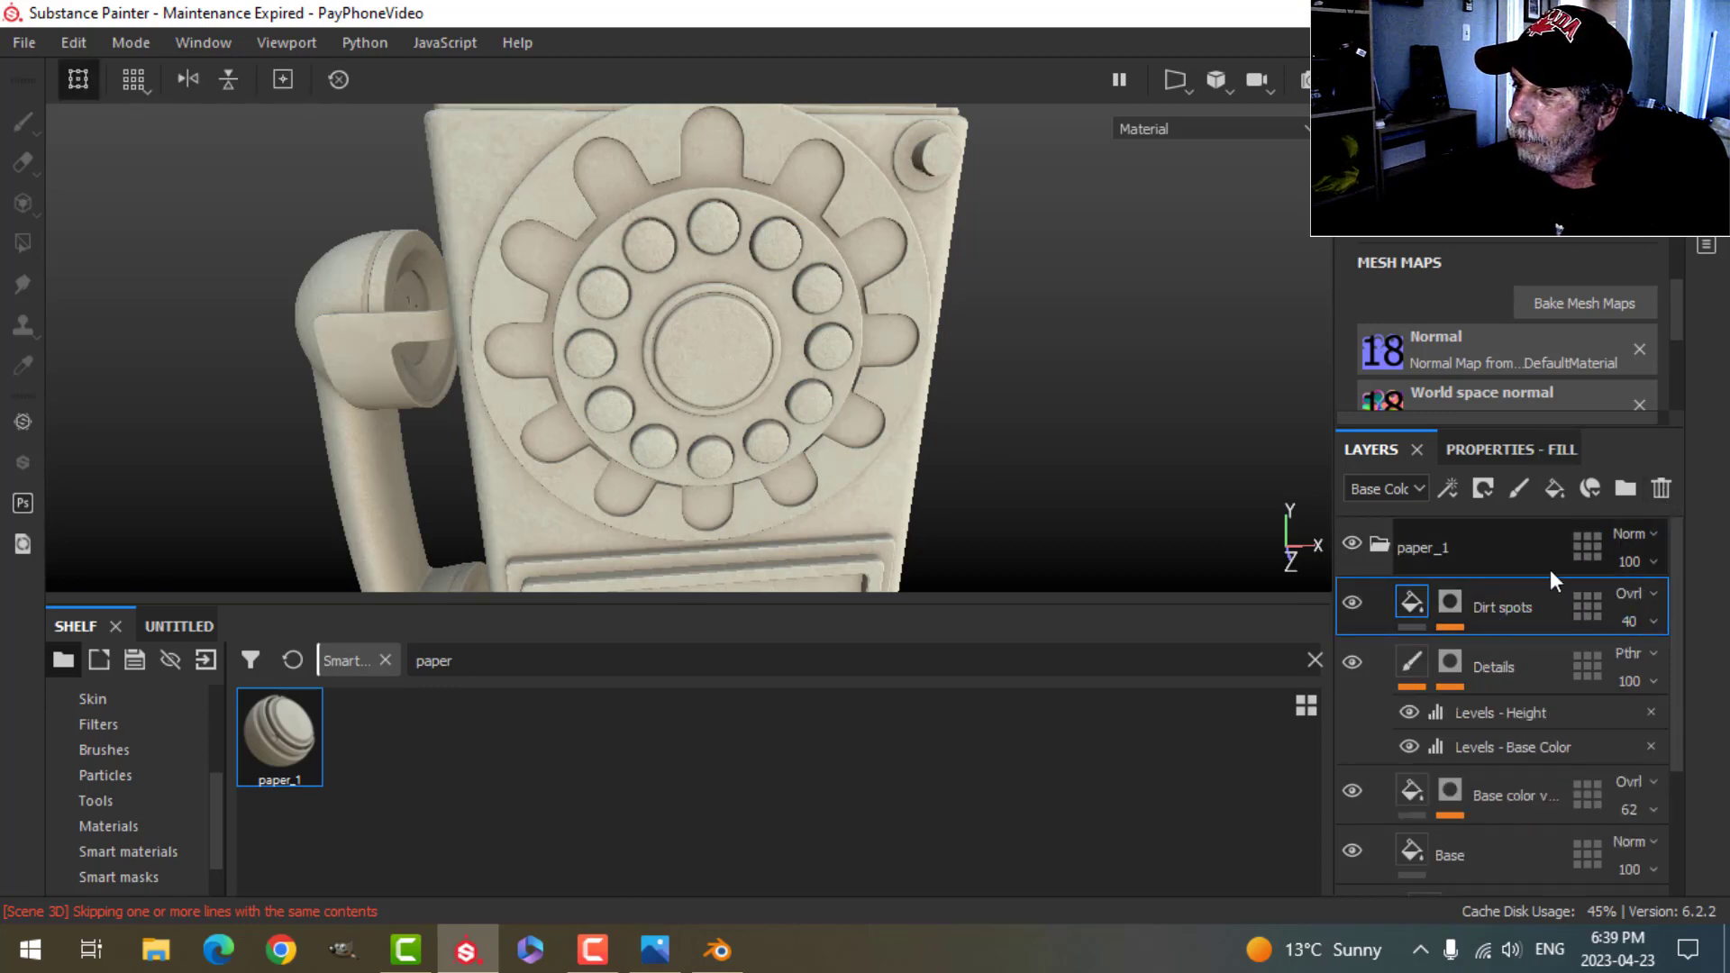
left_click(1383, 538)
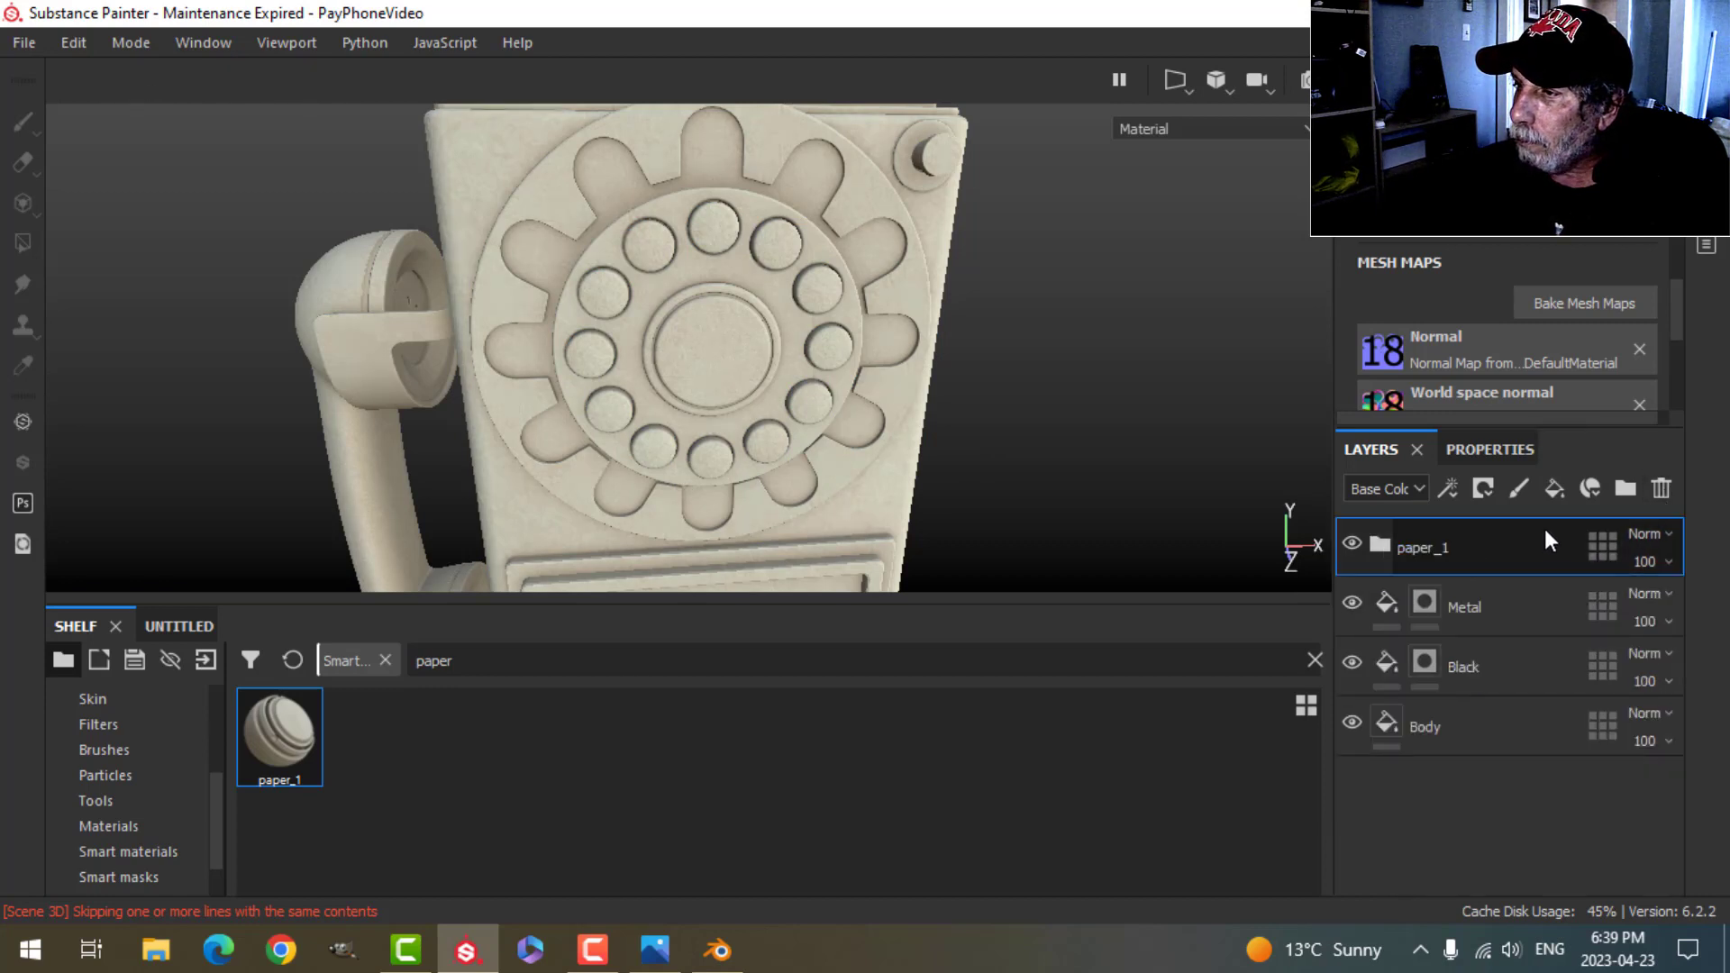
left_click(1483, 497)
left_click(1512, 544)
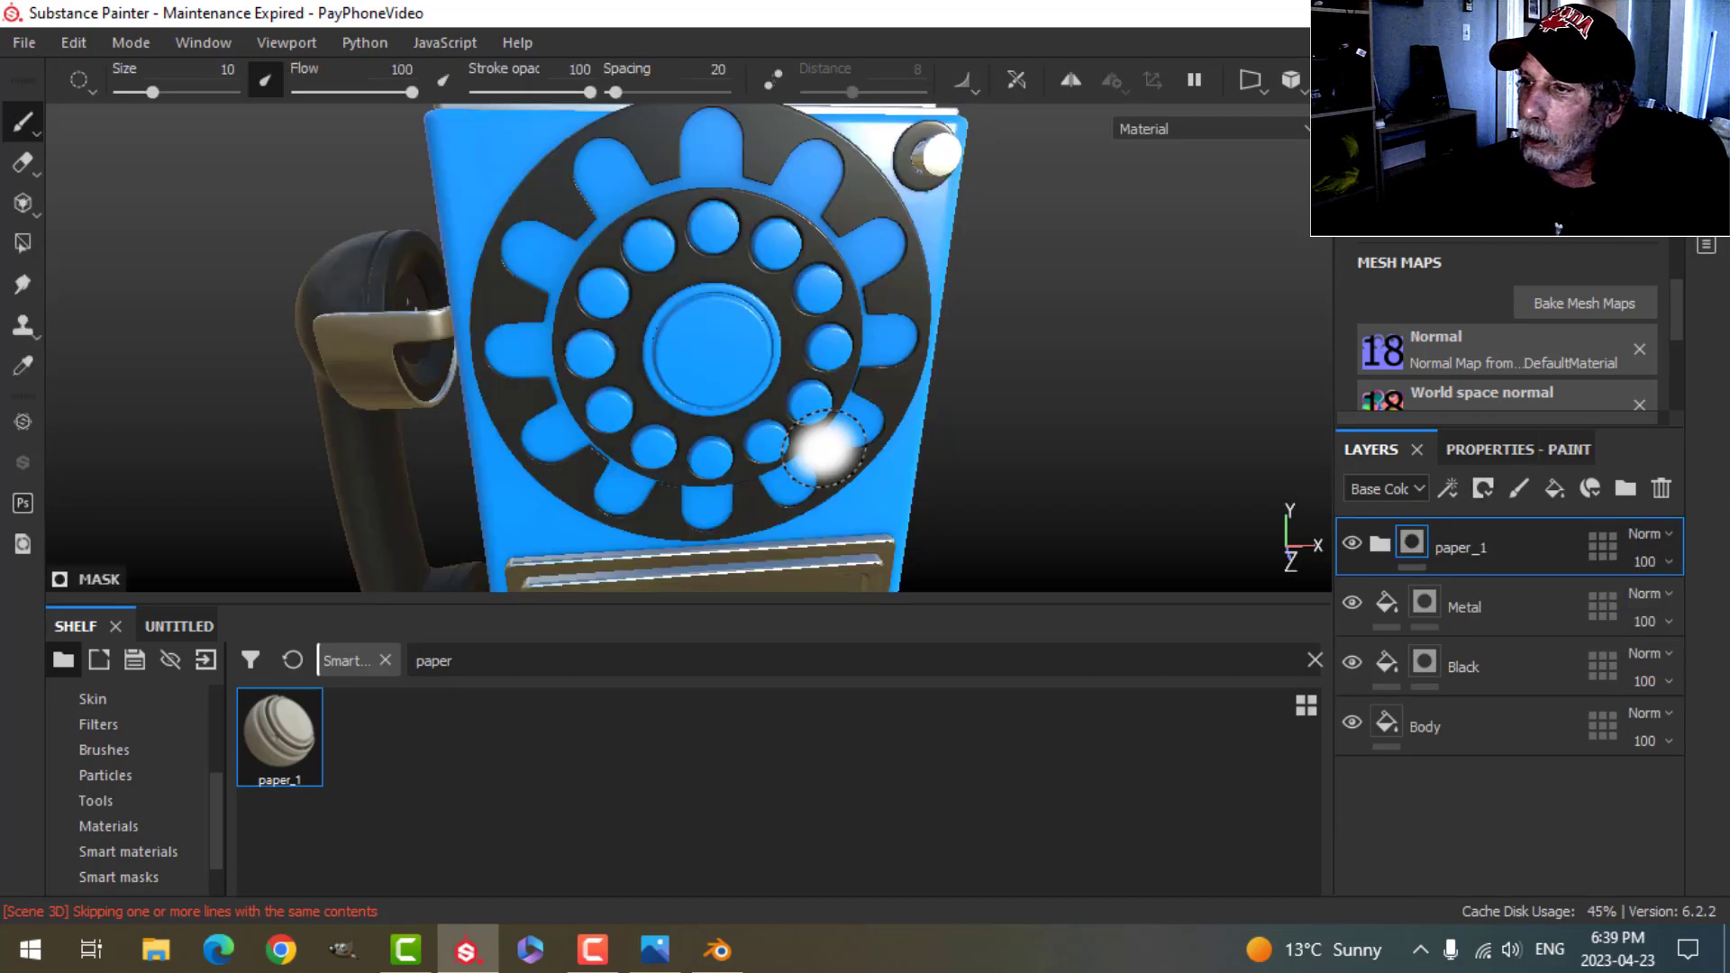
left_click(1379, 543)
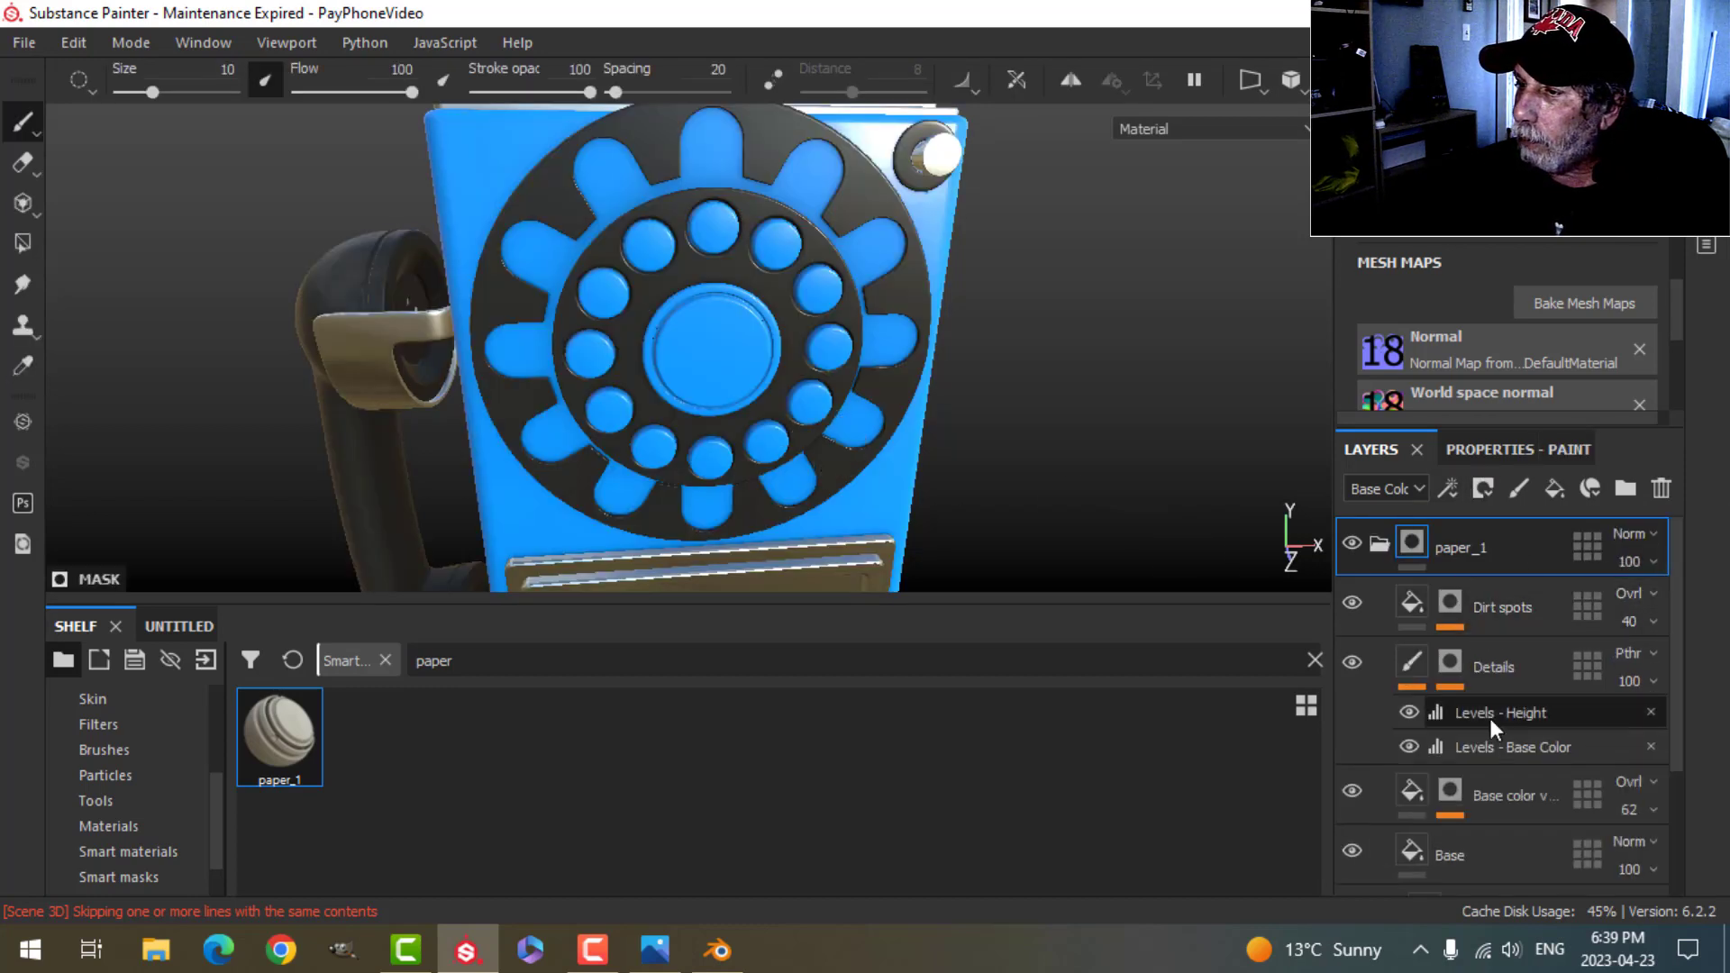
left_click(1485, 794)
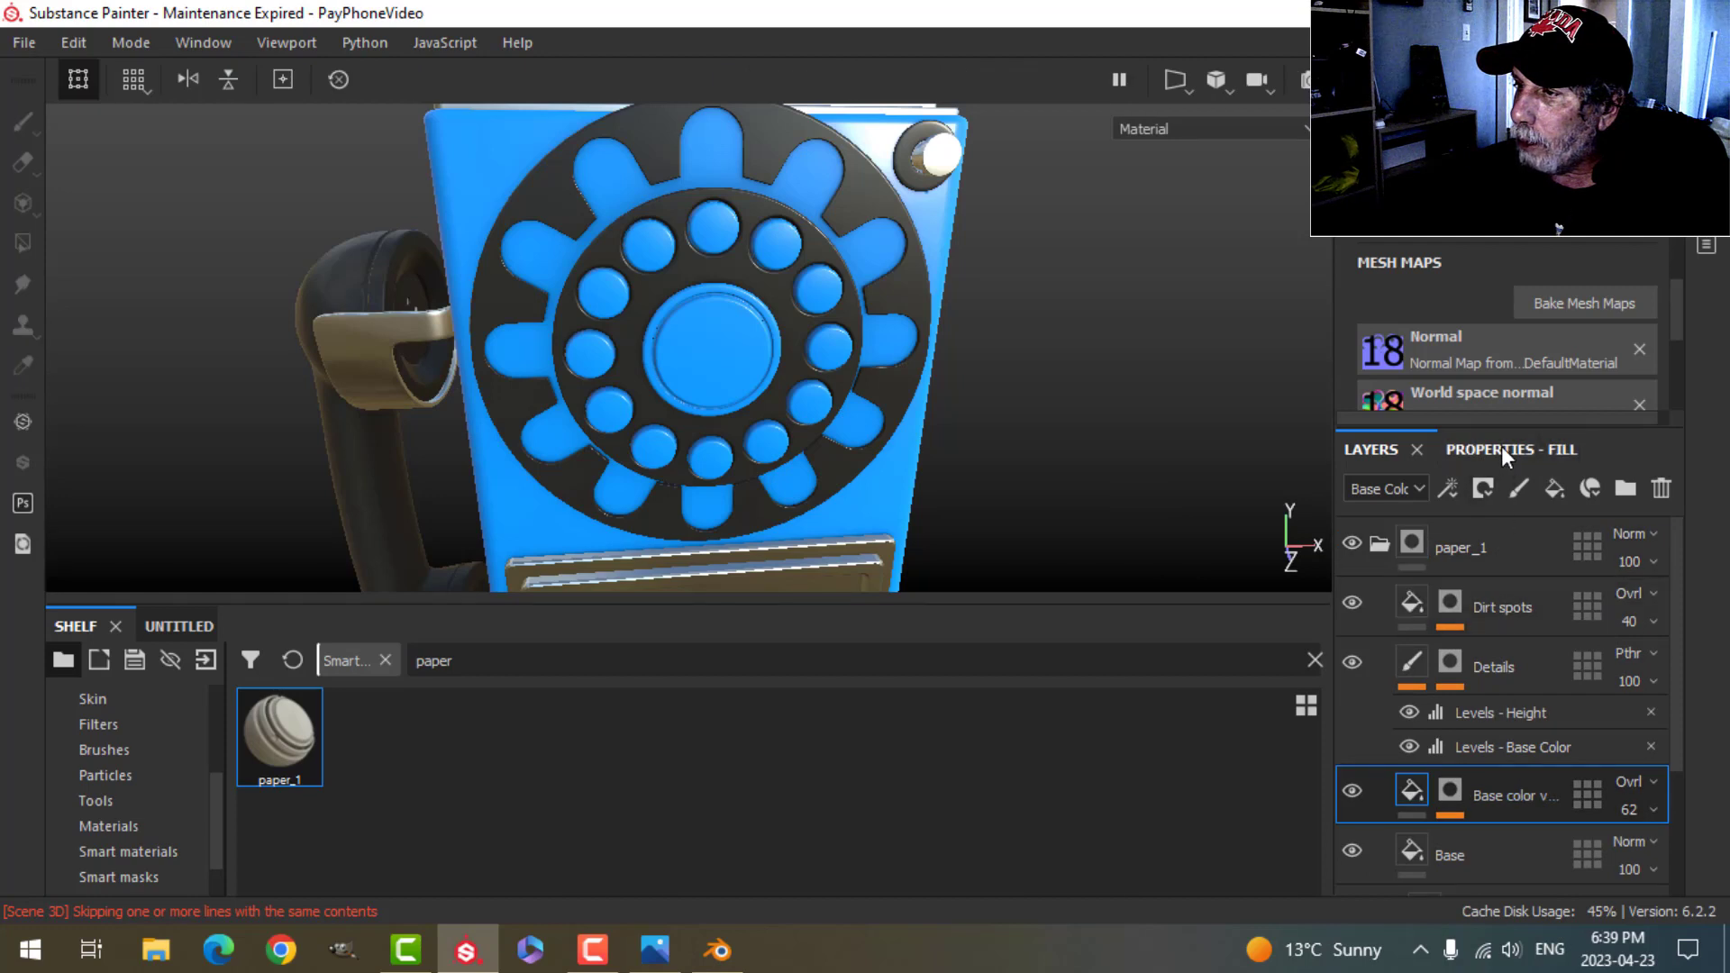
left_click(1501, 448)
left_click(1469, 815)
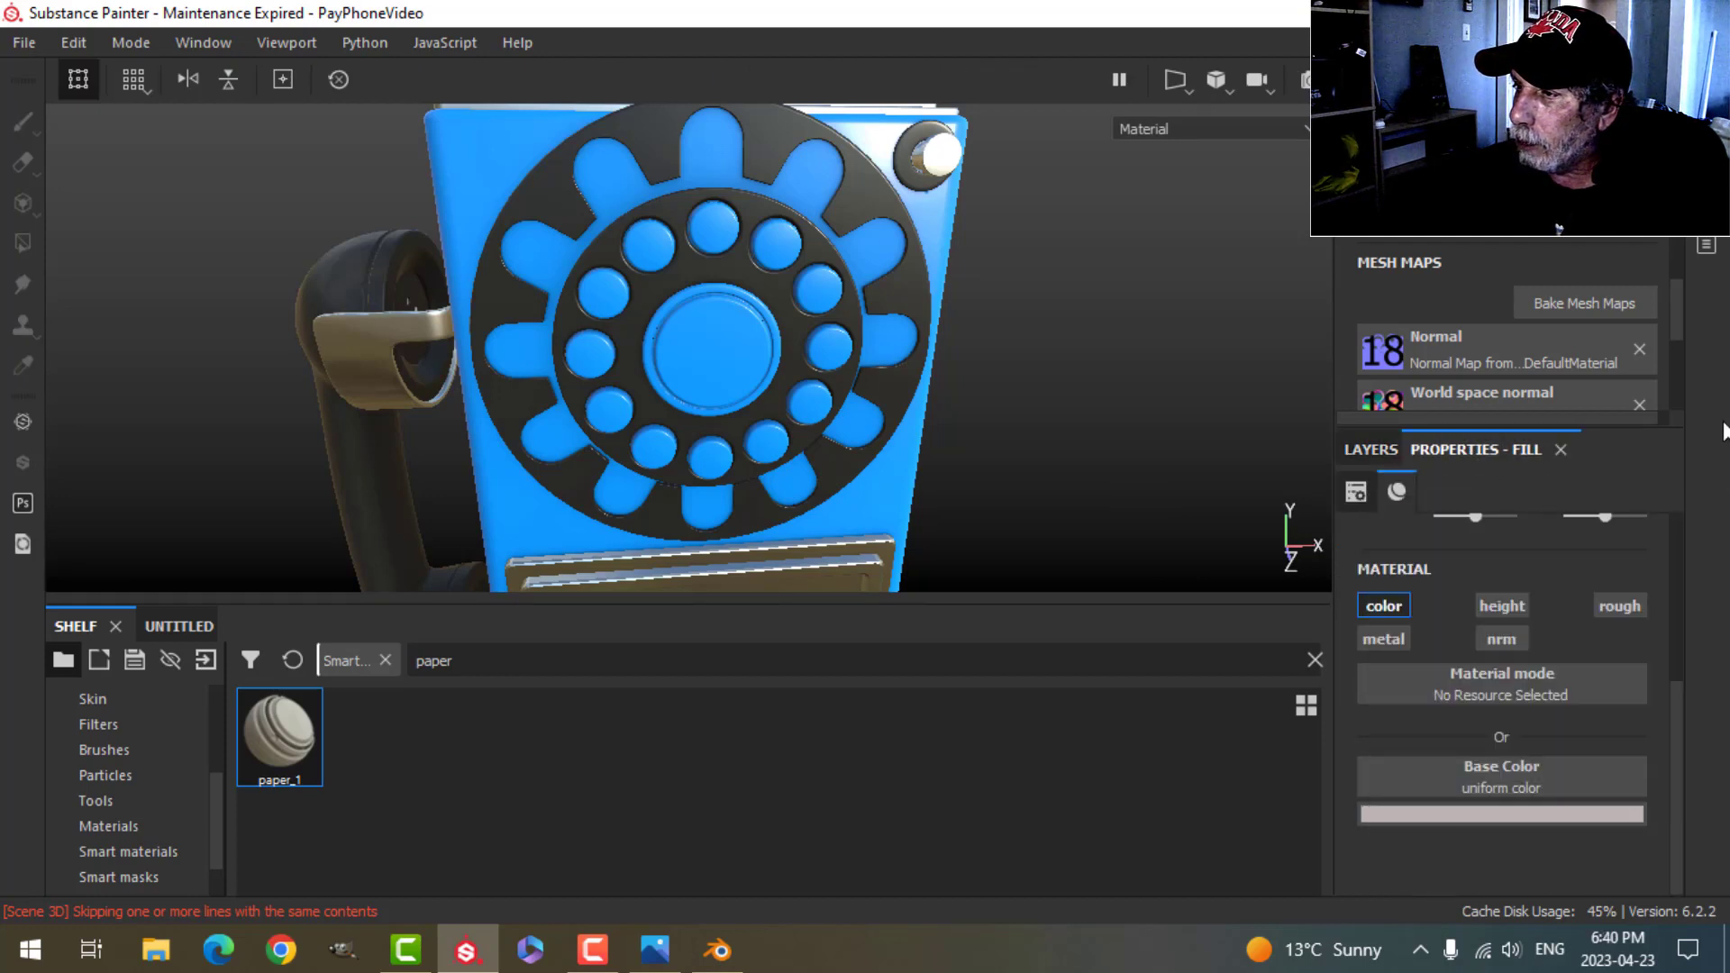
left_click(1388, 449)
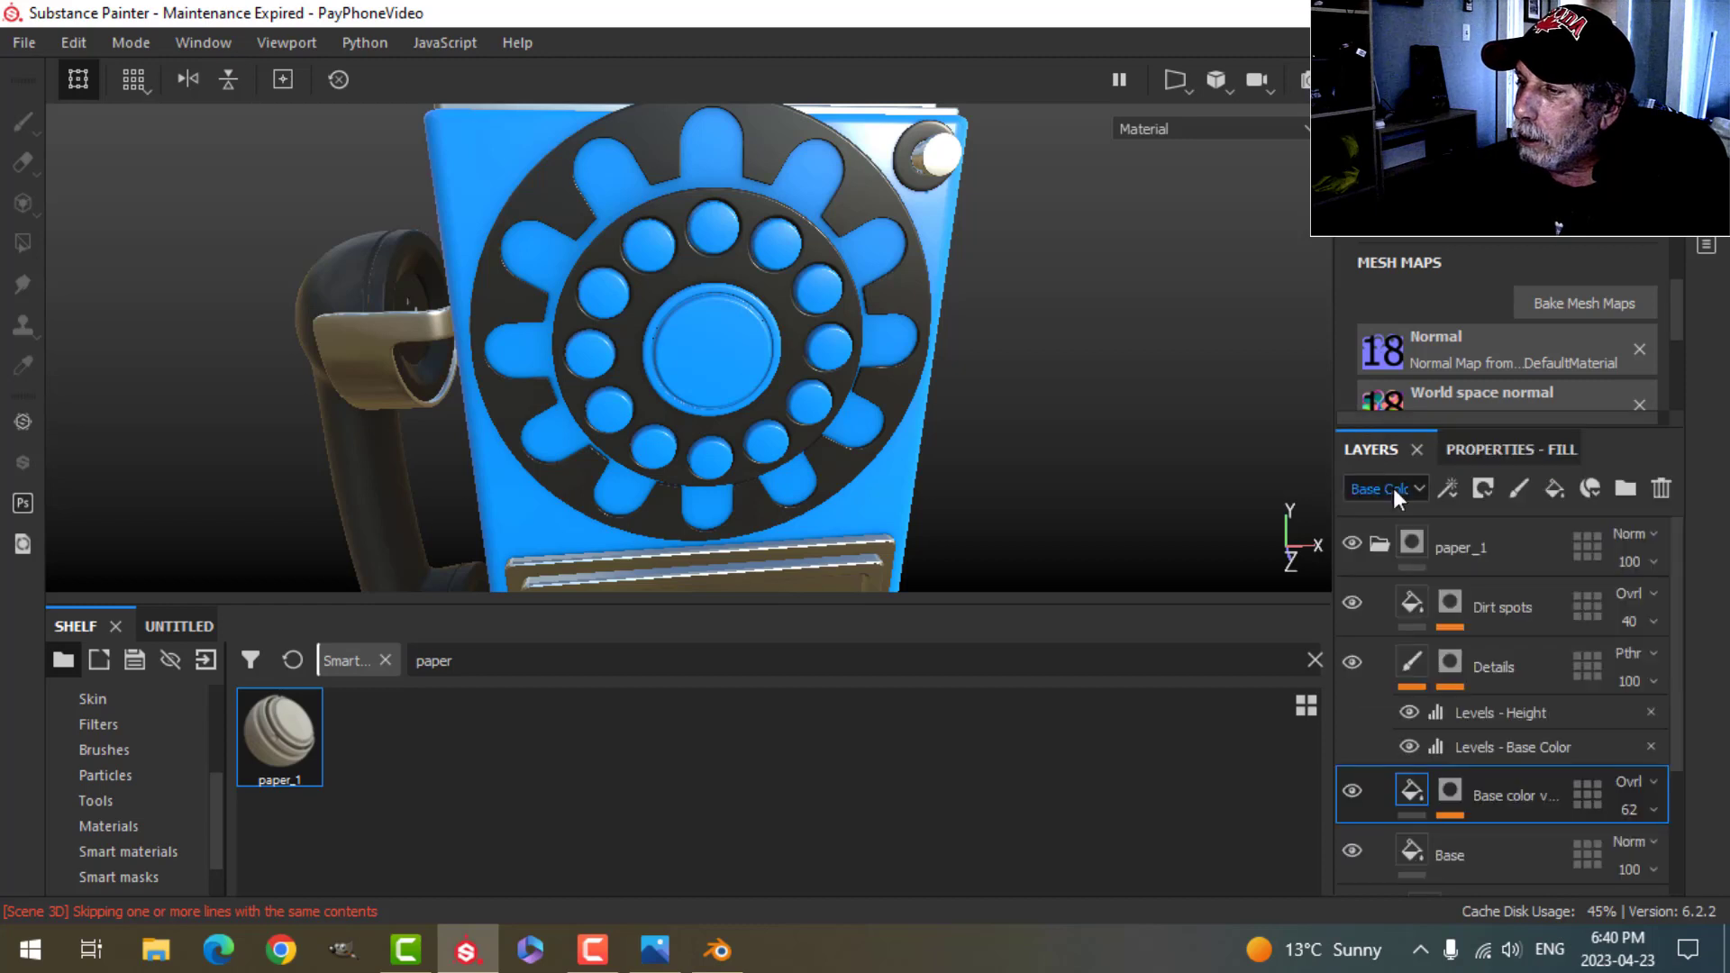
left_click(1384, 539)
Step: Reveal the rounded, petal-shaped recesses around the dial in the paper_1 mask with polygon fill
left_click(1448, 539)
left_click(1481, 491)
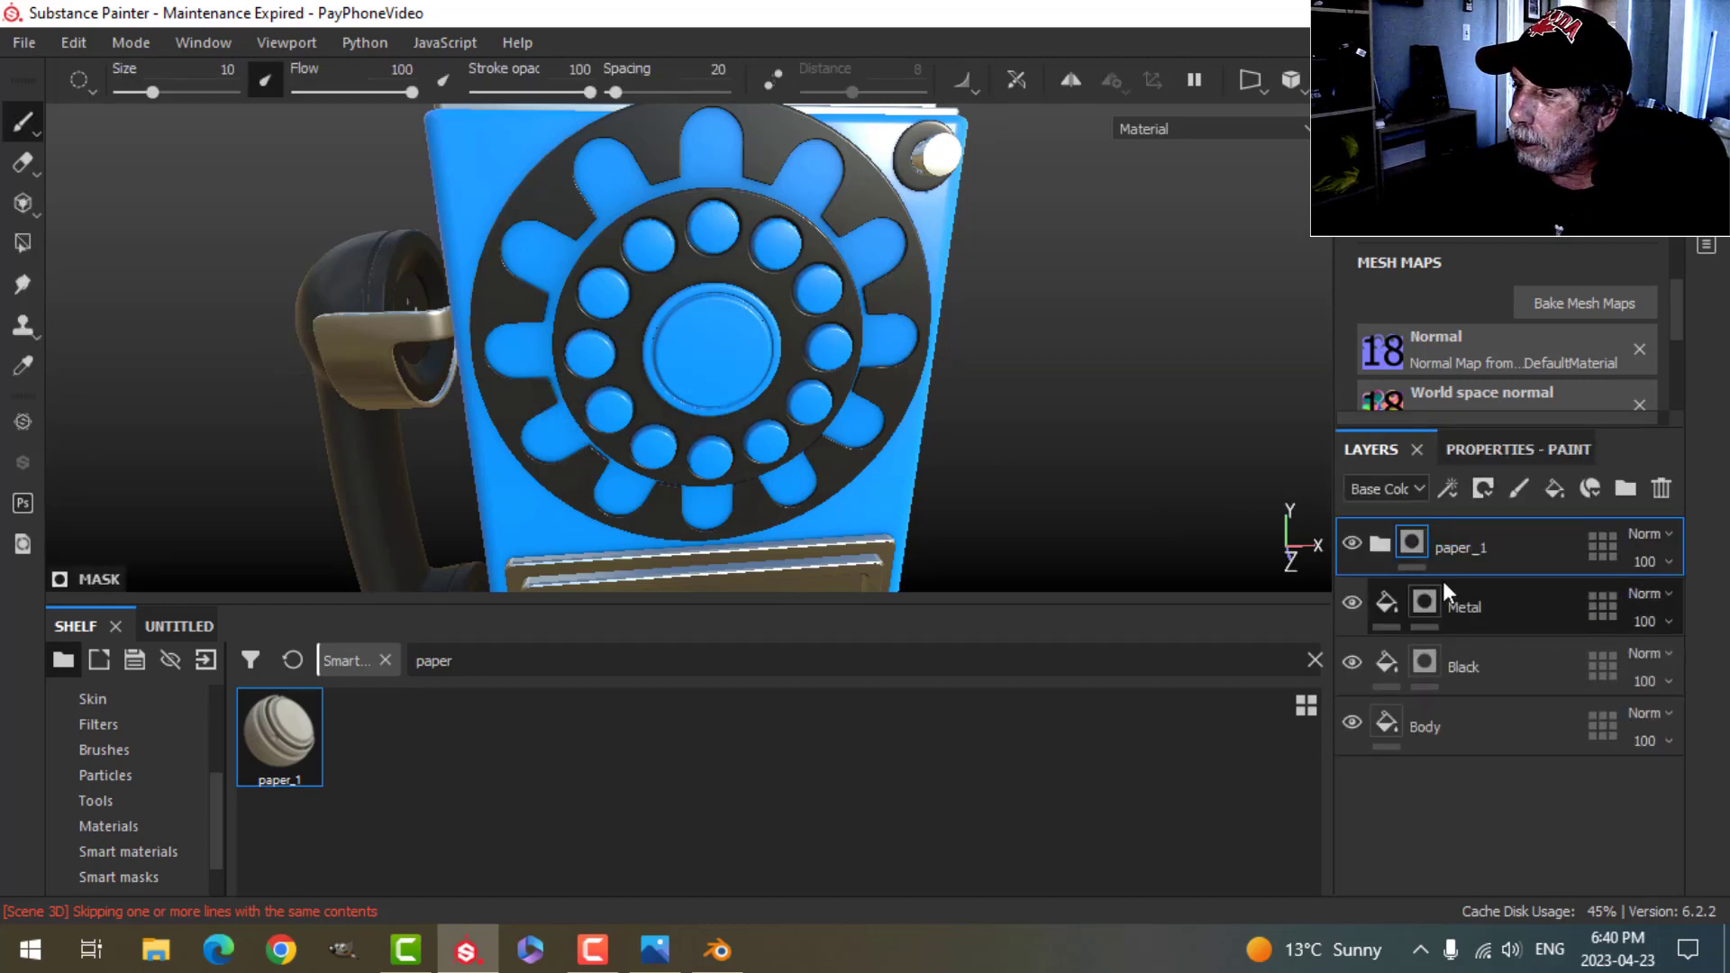
left_click(22, 242)
left_click(602, 190)
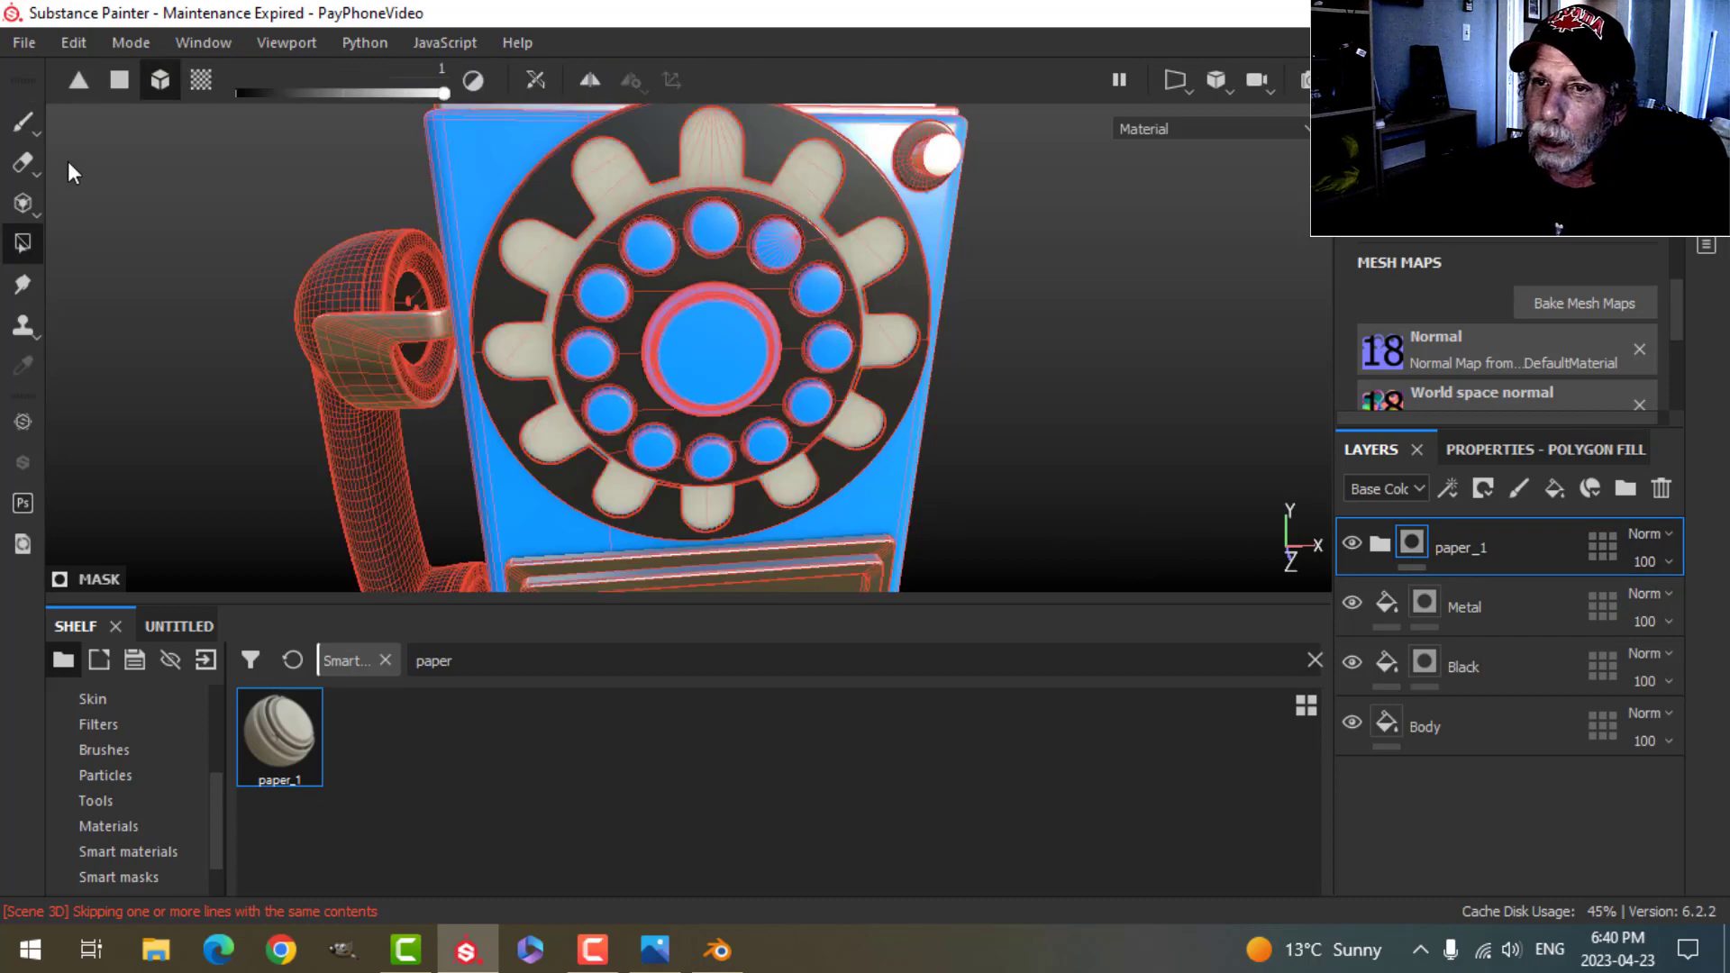
left_click(24, 122)
left_click_drag(844, 325, 793, 298, "alt")
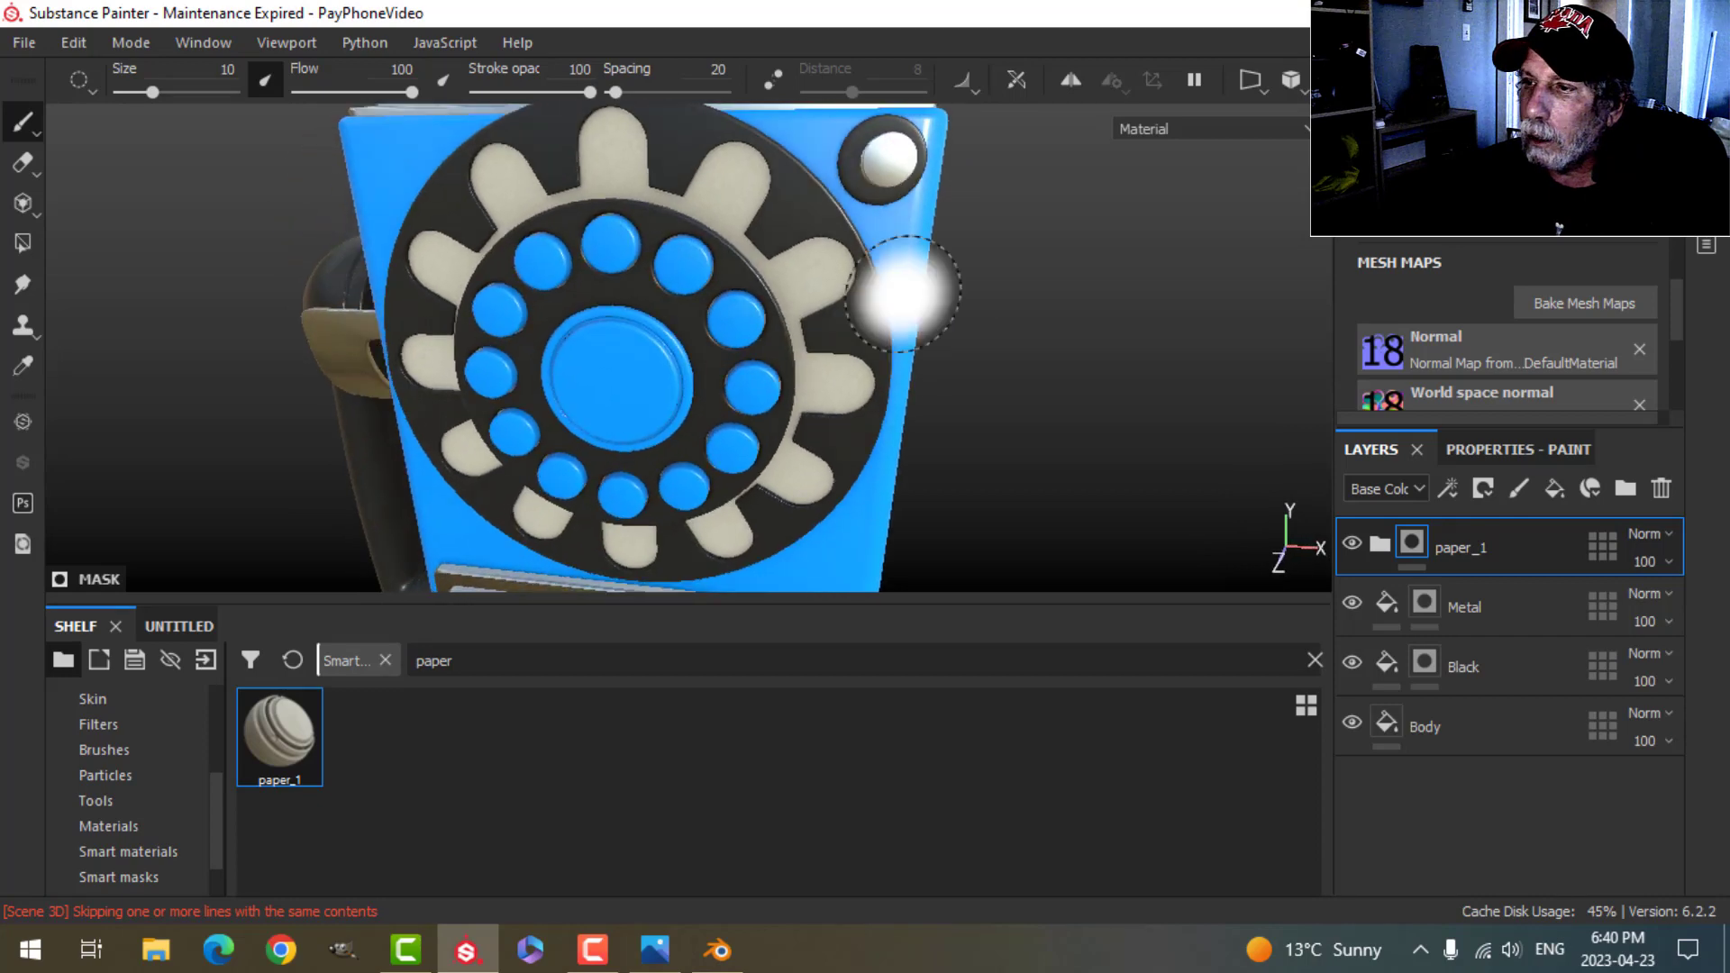
Step: Change the base color of the Base layer inside the paper_1 group to a neutral light grey
left_click(1380, 544)
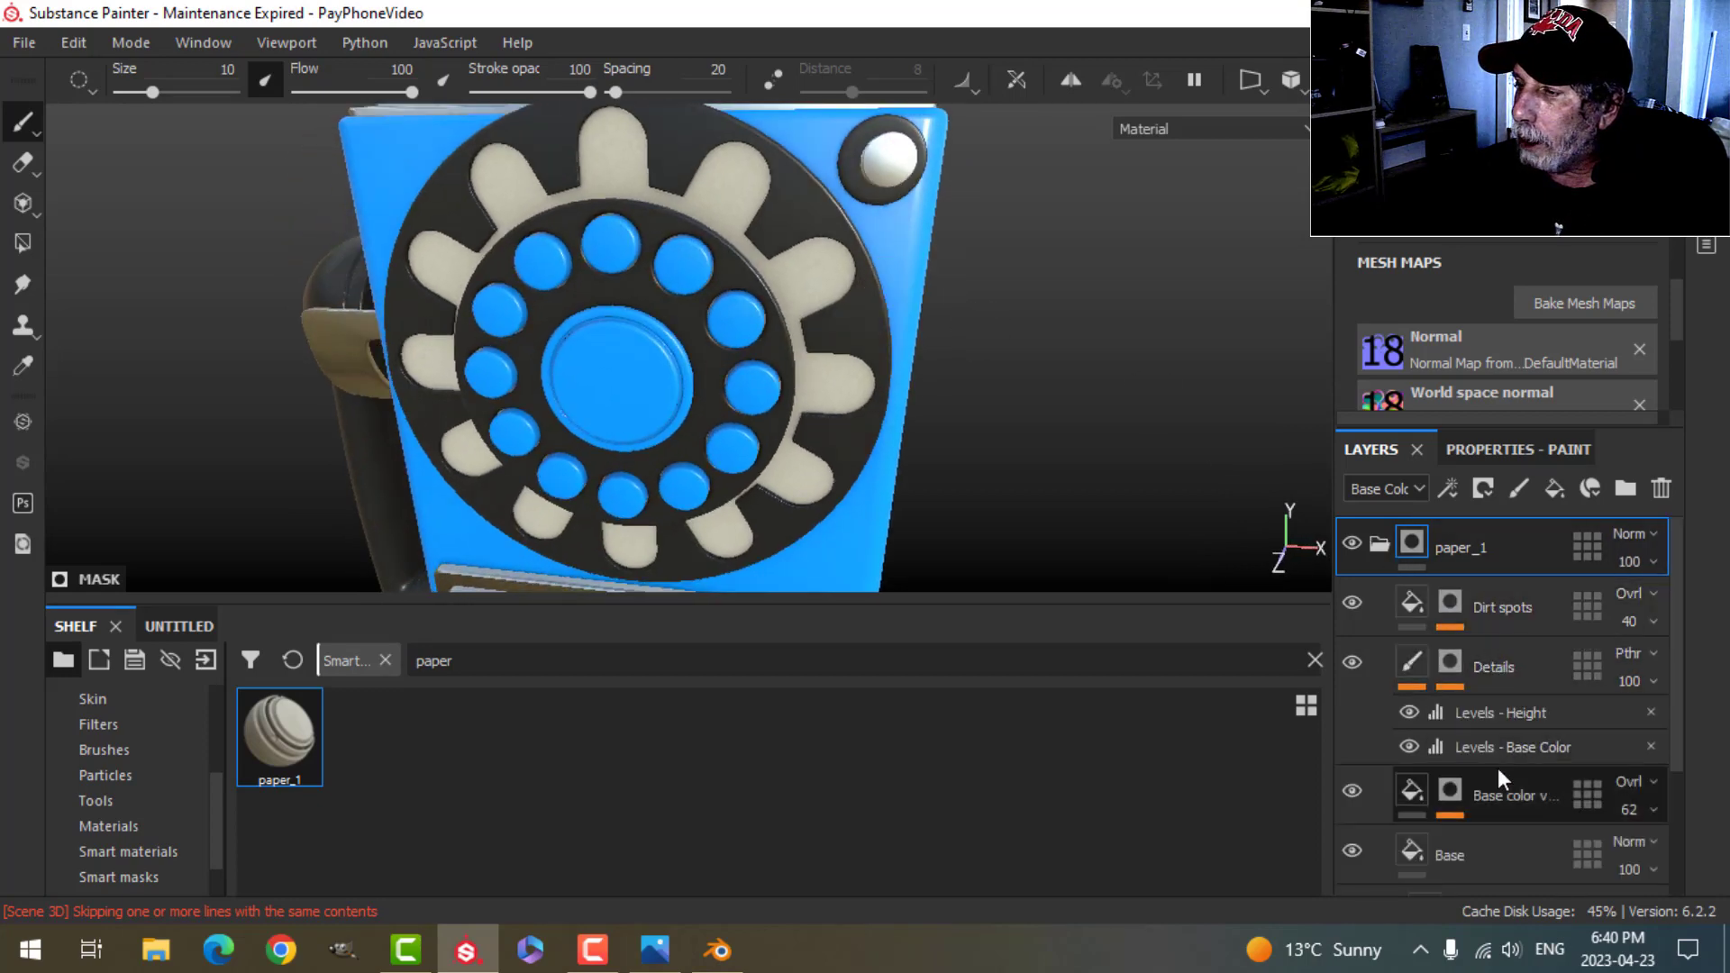
scroll(1510, 807, "down", 1)
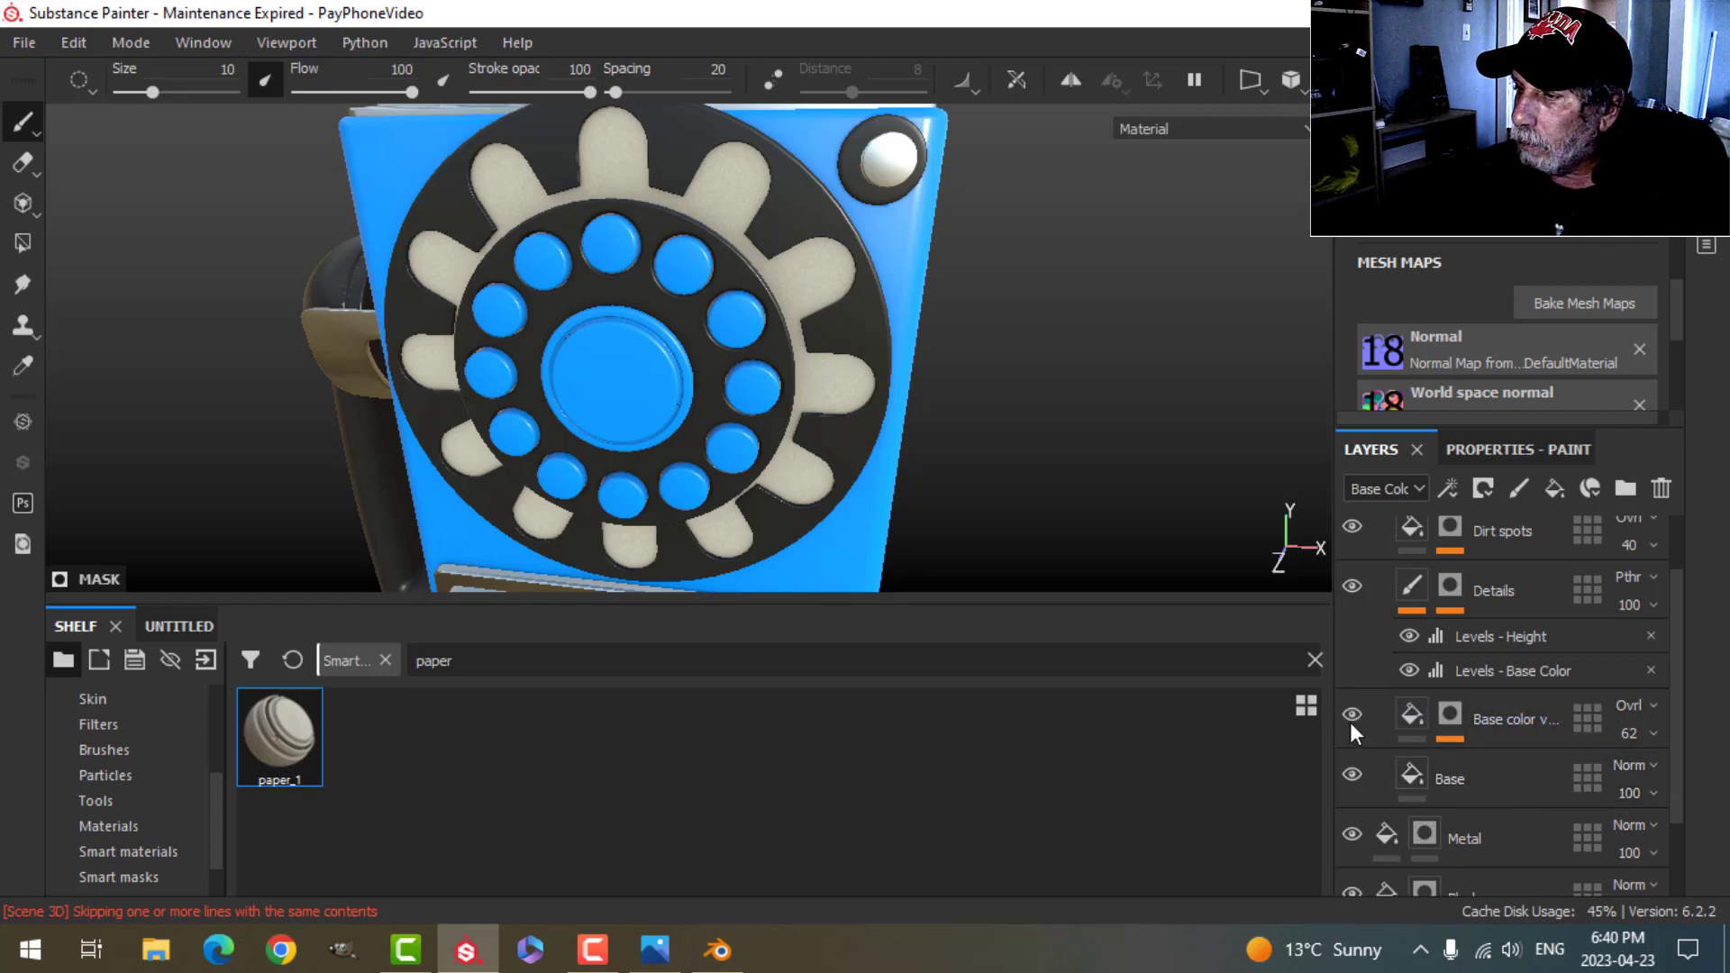
left_click(1446, 773)
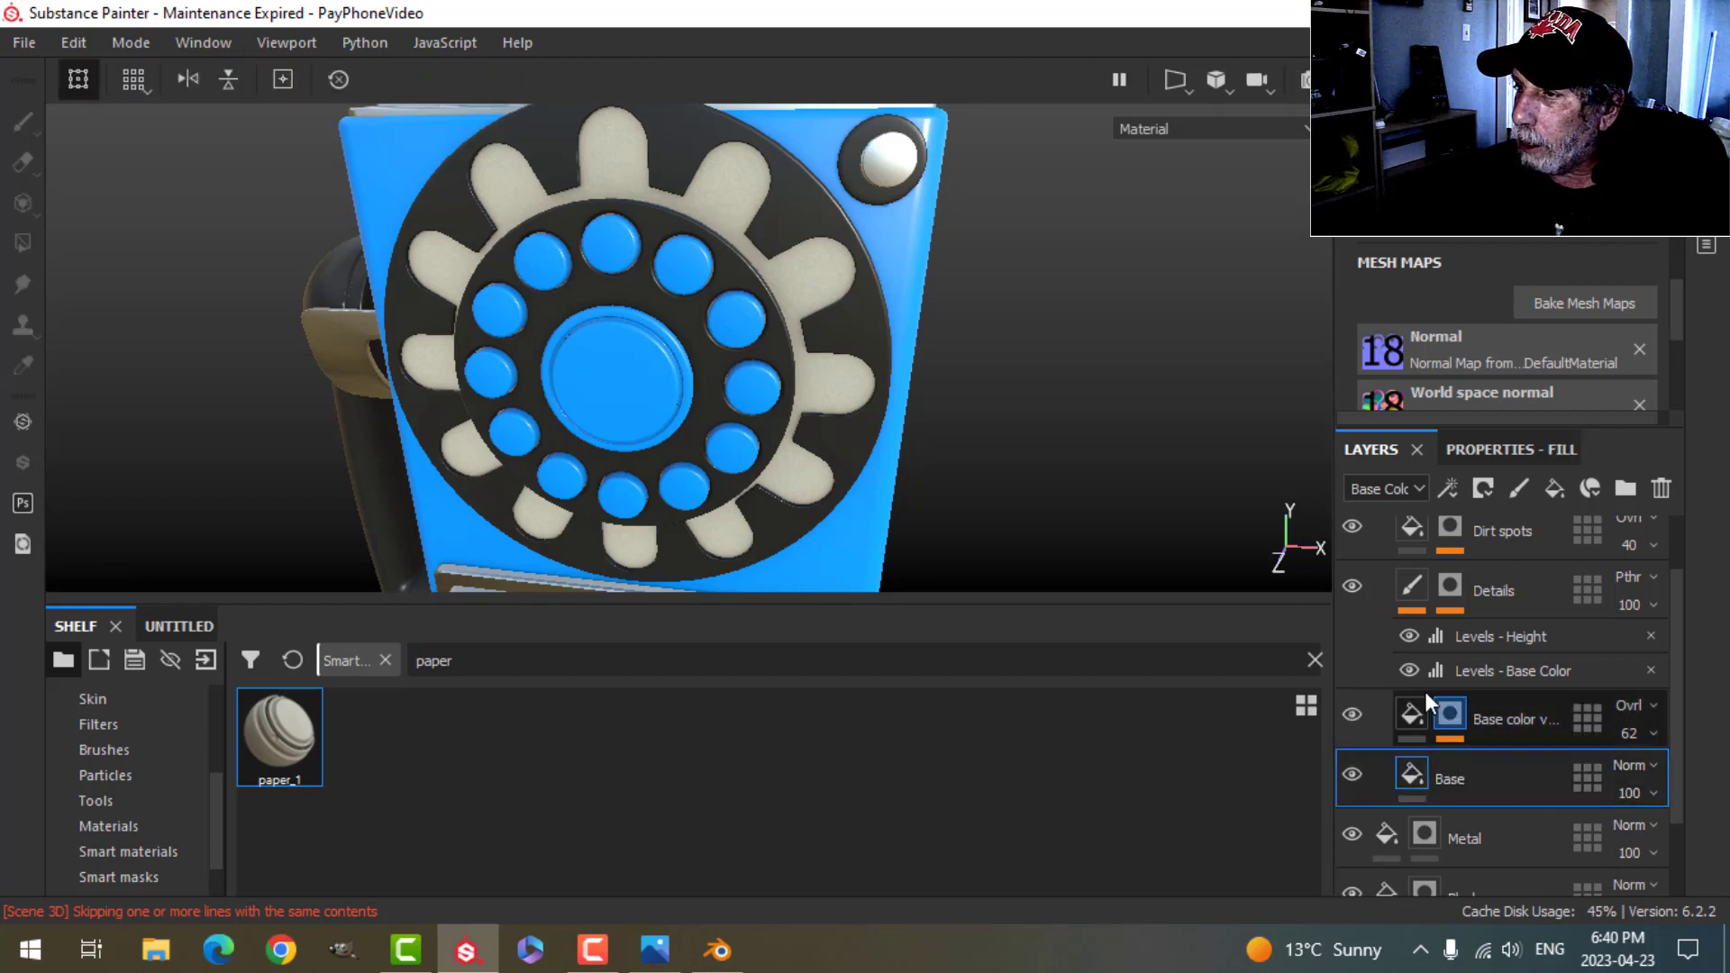
left_click(1483, 452)
left_click(1498, 814)
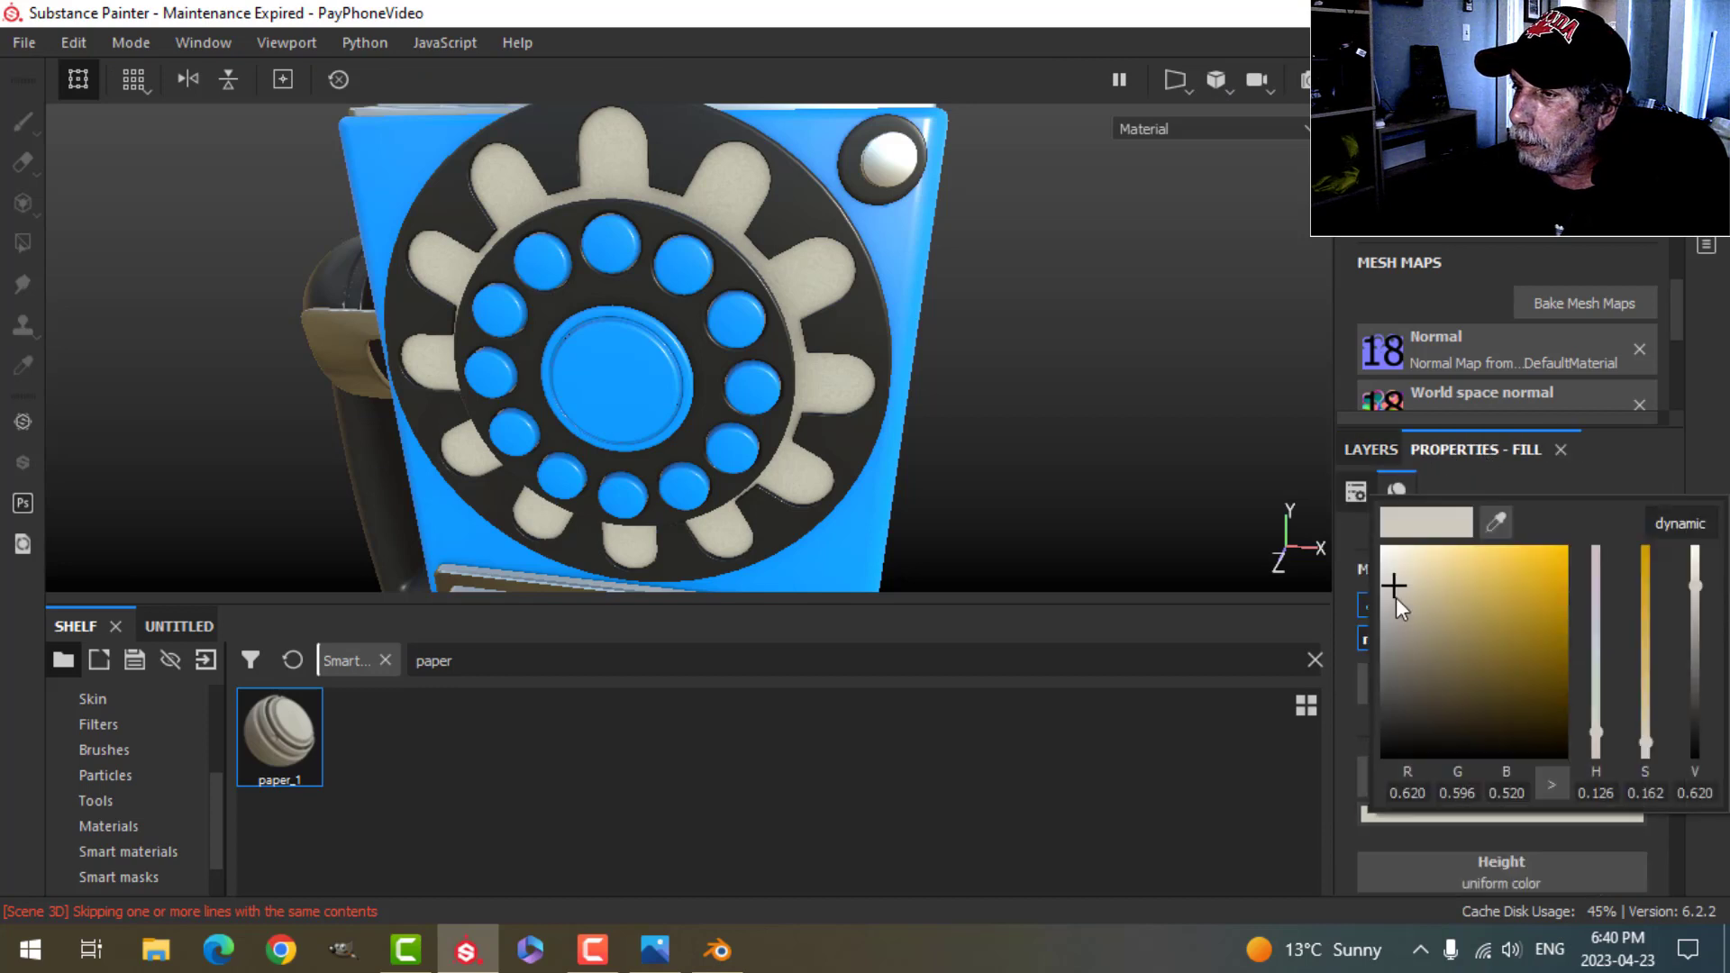
left_click_drag(1386, 586, 1382, 582)
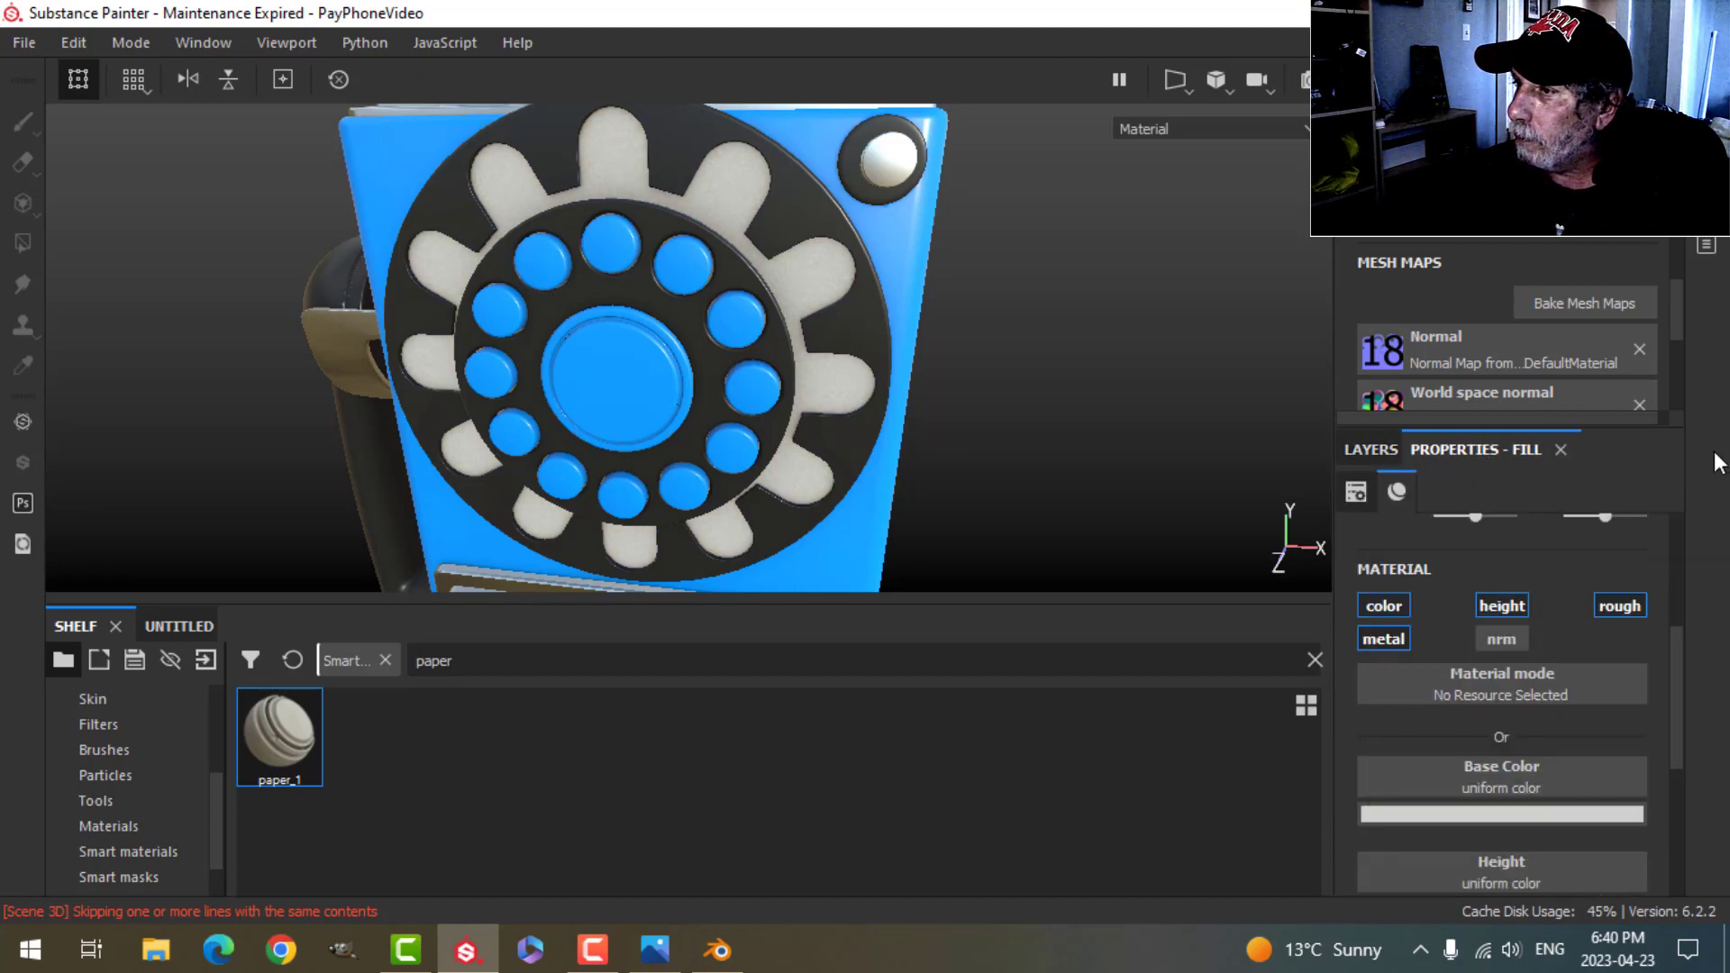
left_click(1368, 448)
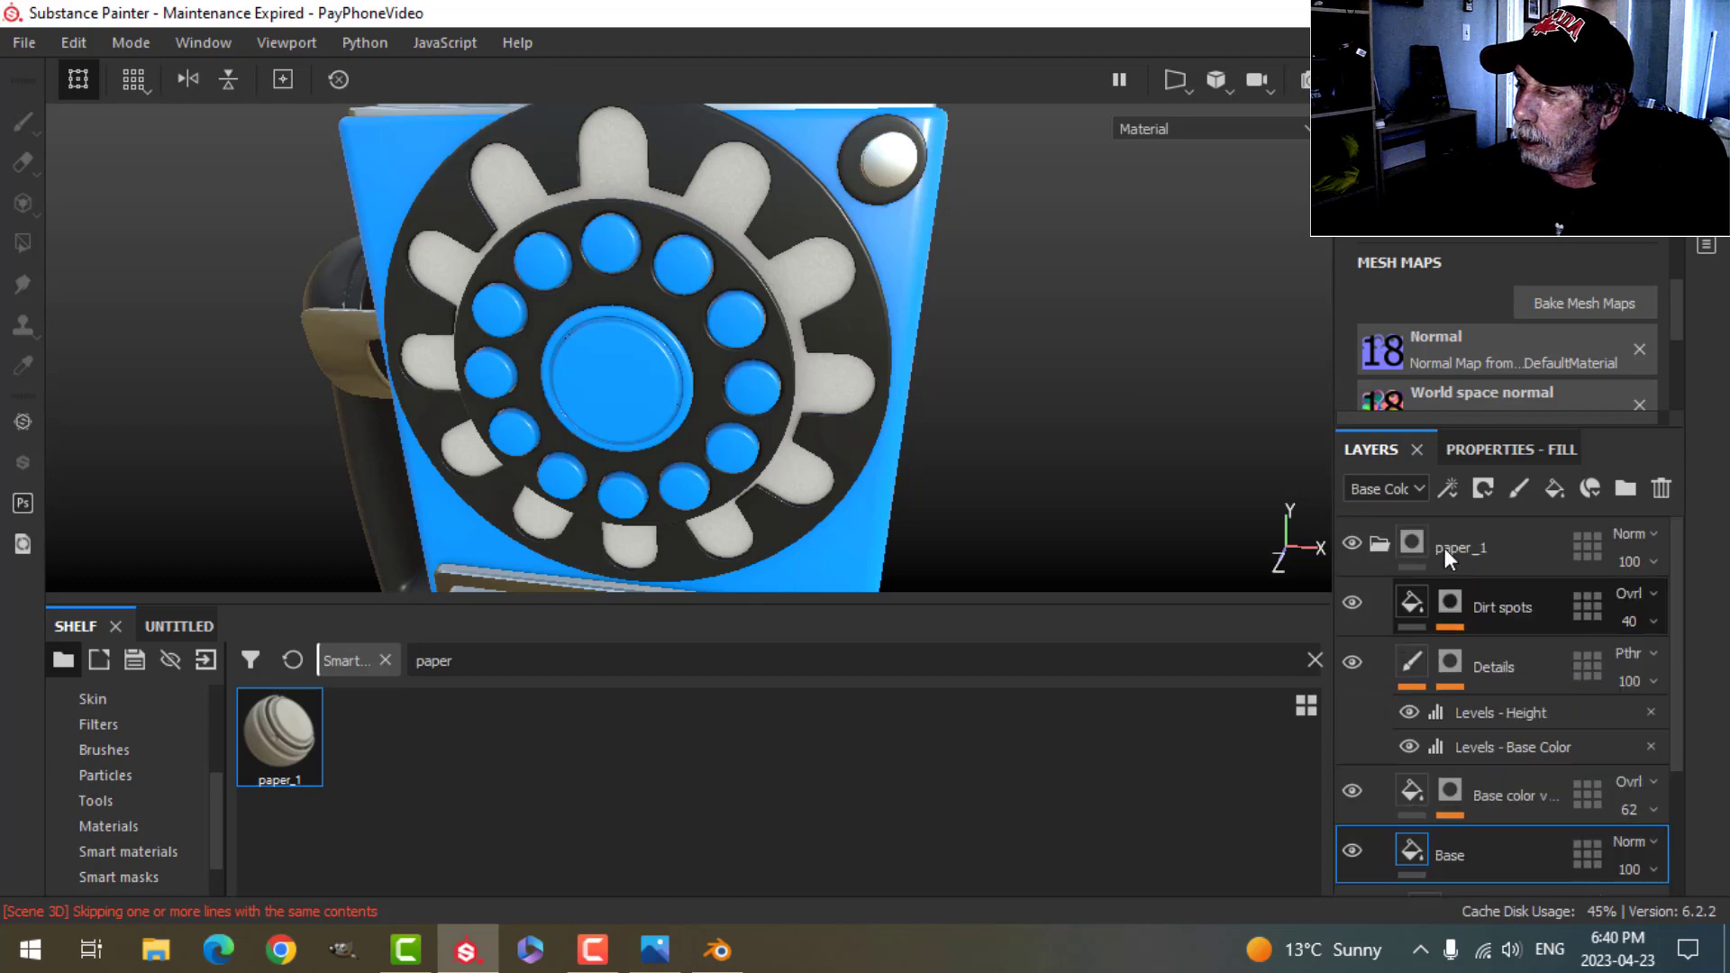
left_click(1380, 540)
left_click(1412, 542)
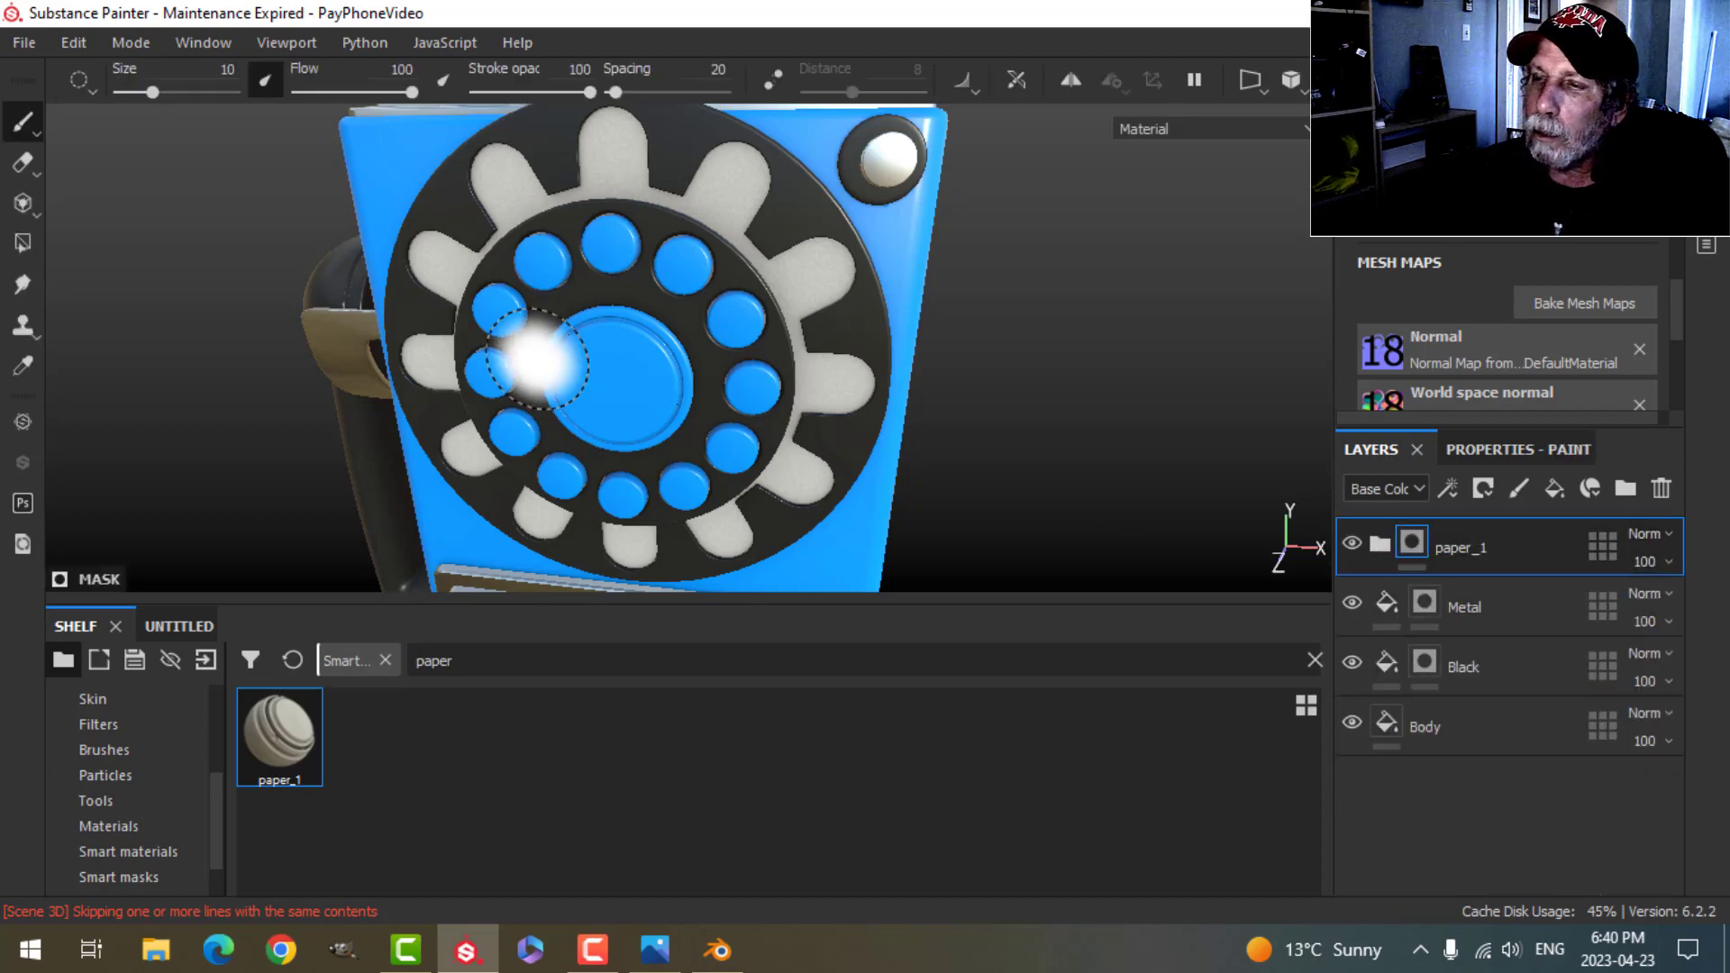
Step: Fill the round hub at the center of the dial in the Black layer's mask with polygon fill
left_click_drag(668, 329, 818, 339, "alt")
scroll(765, 370, "down", 4)
middle_click_drag(782, 344, 778, 397, "alt")
left_click_drag(752, 416, 863, 415, "alt")
scroll(862, 415, "up", 3)
middle_click_drag(866, 417, 934, 387, "alt")
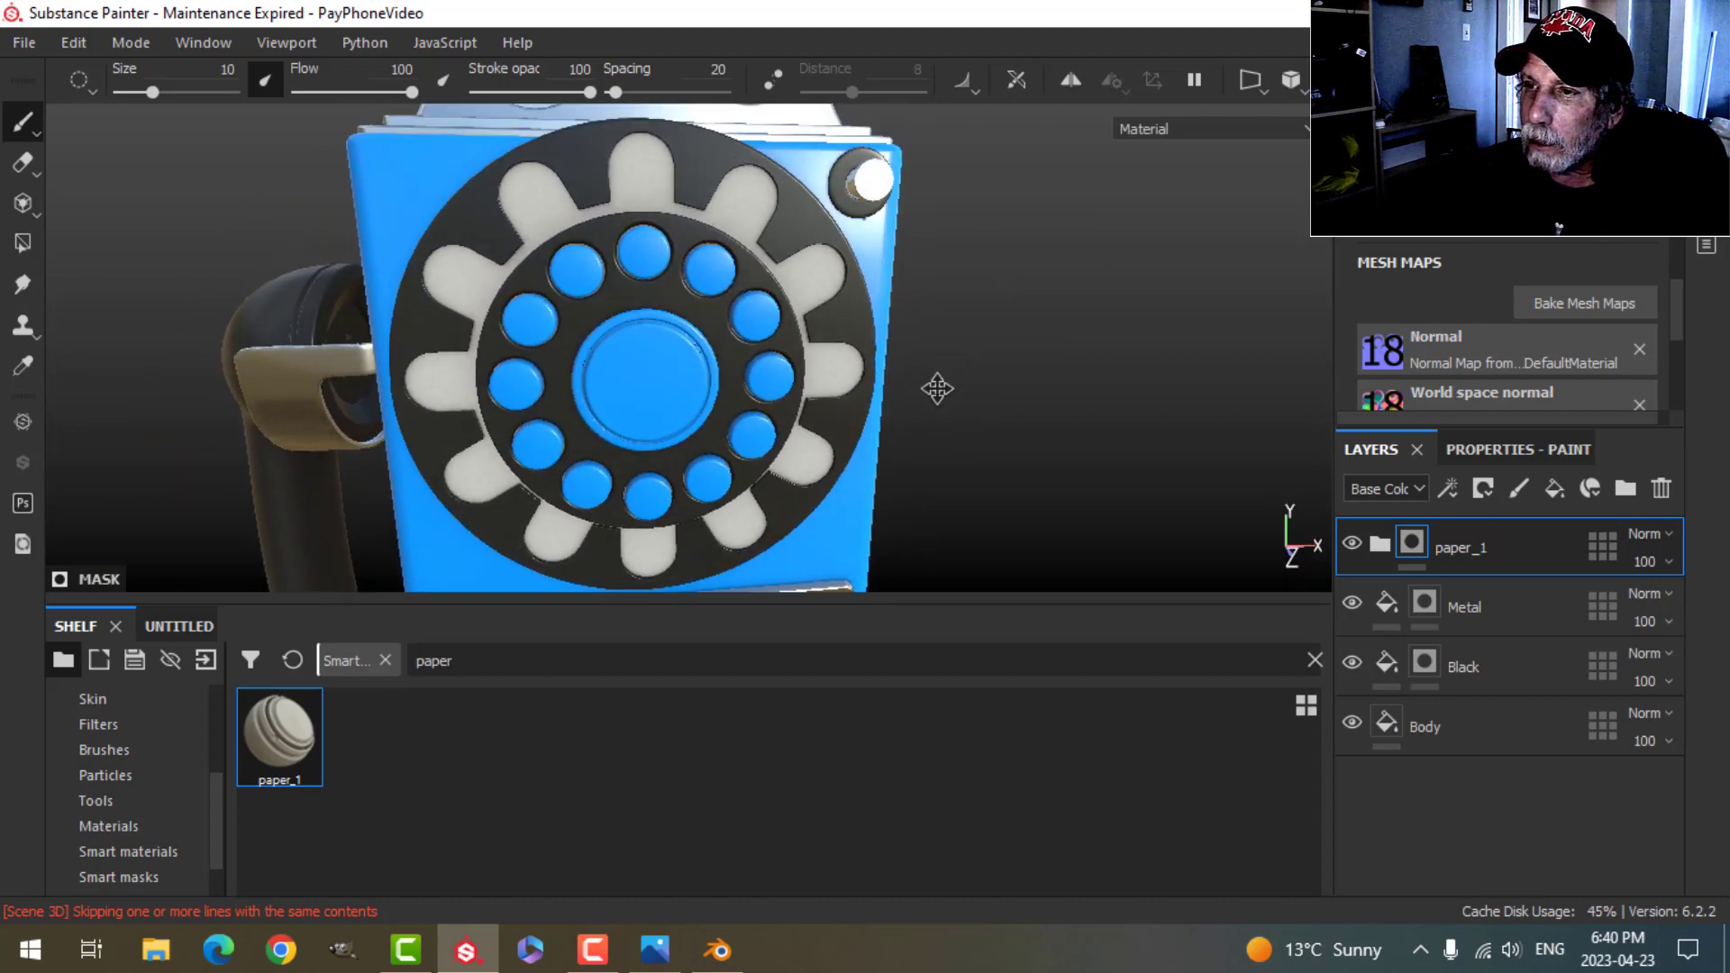
mouse_move(931, 388)
left_mouse_down("alt")
mouse_move(935, 367)
mouse_move(954, 370)
left_mouse_up("alt")
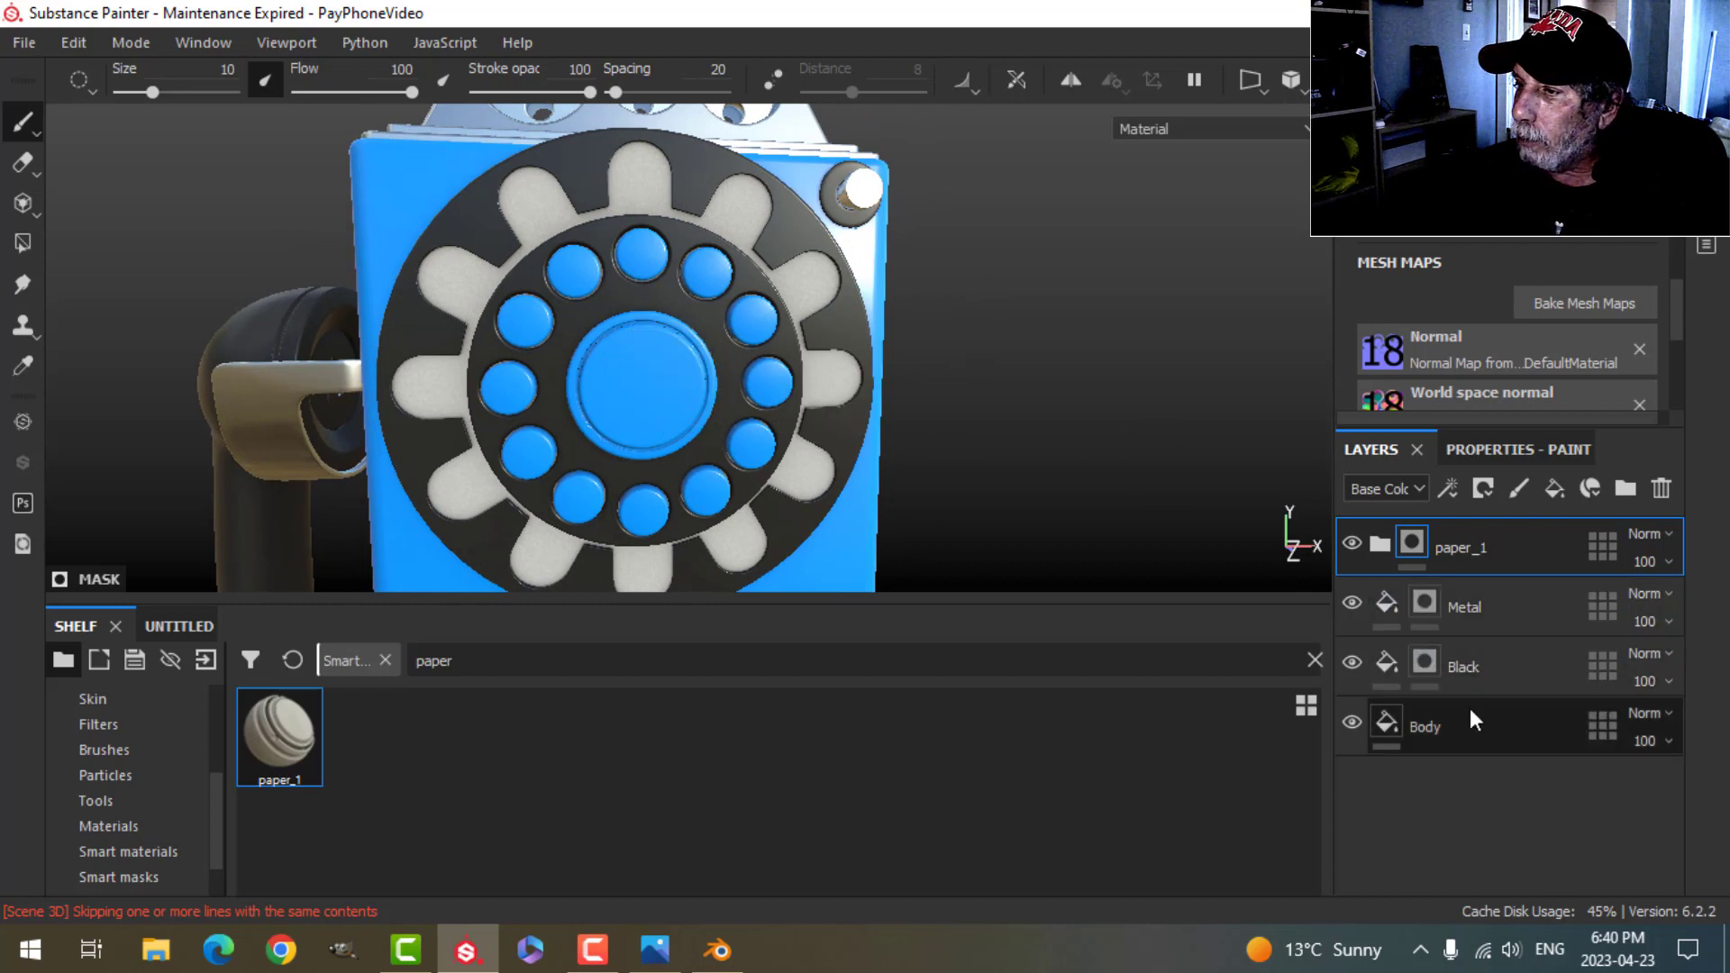
left_click(1468, 665)
left_click(22, 242)
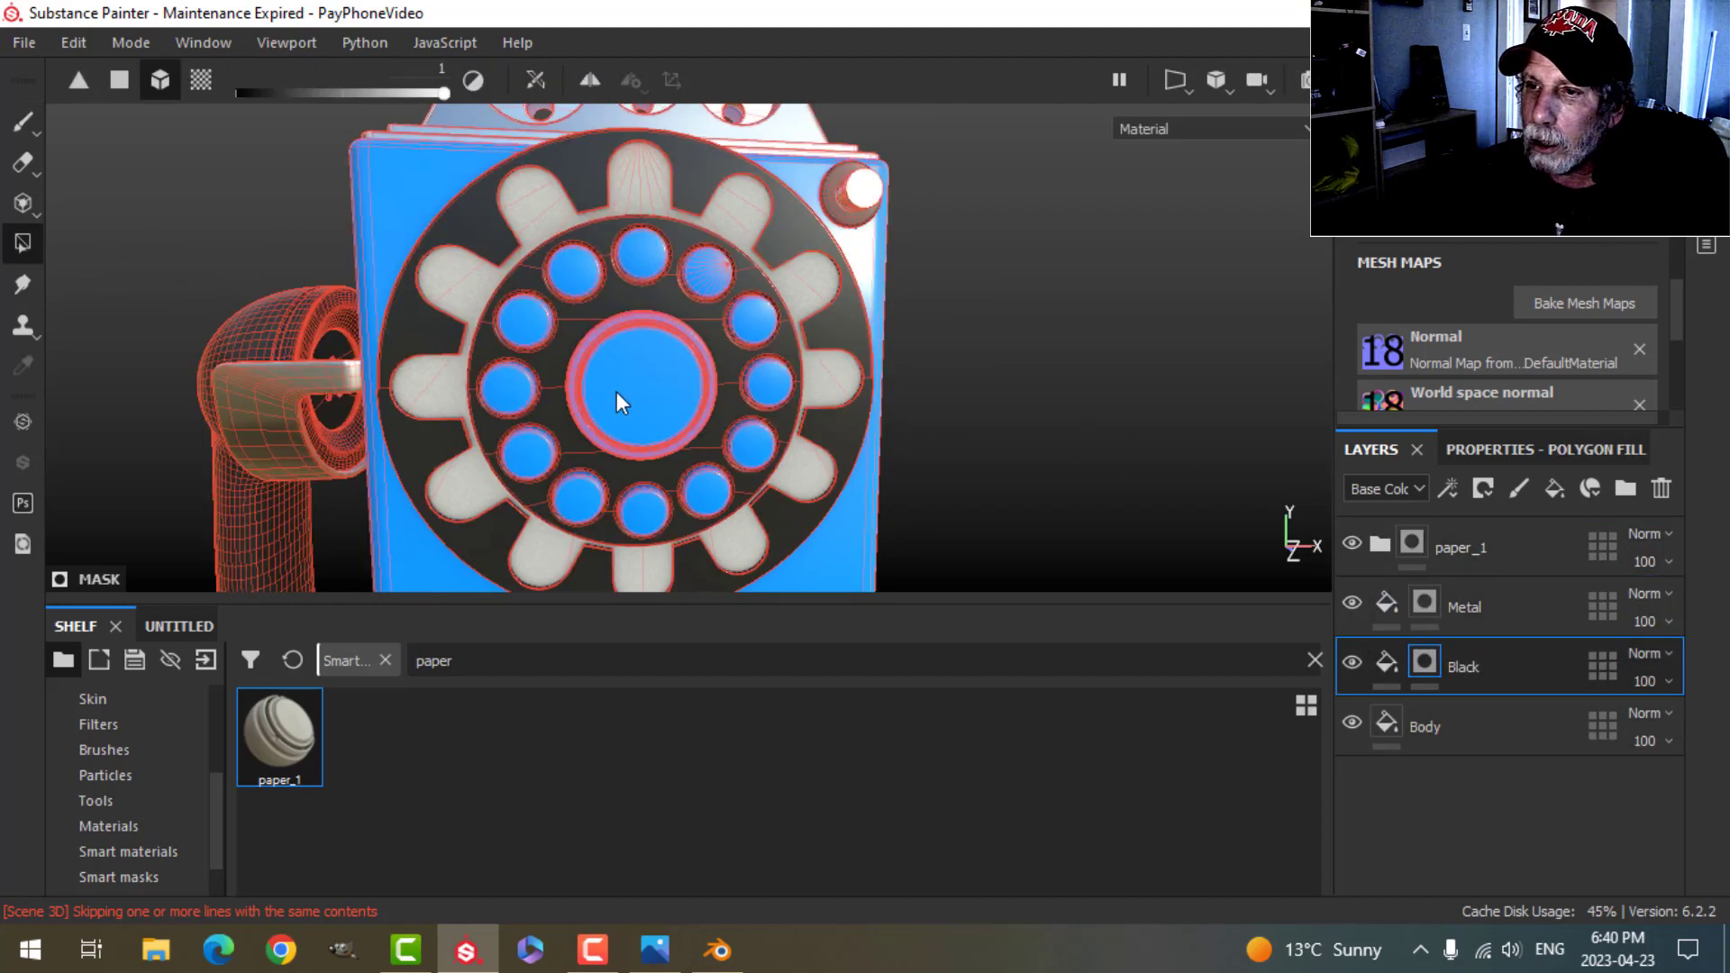
left_click(25, 124)
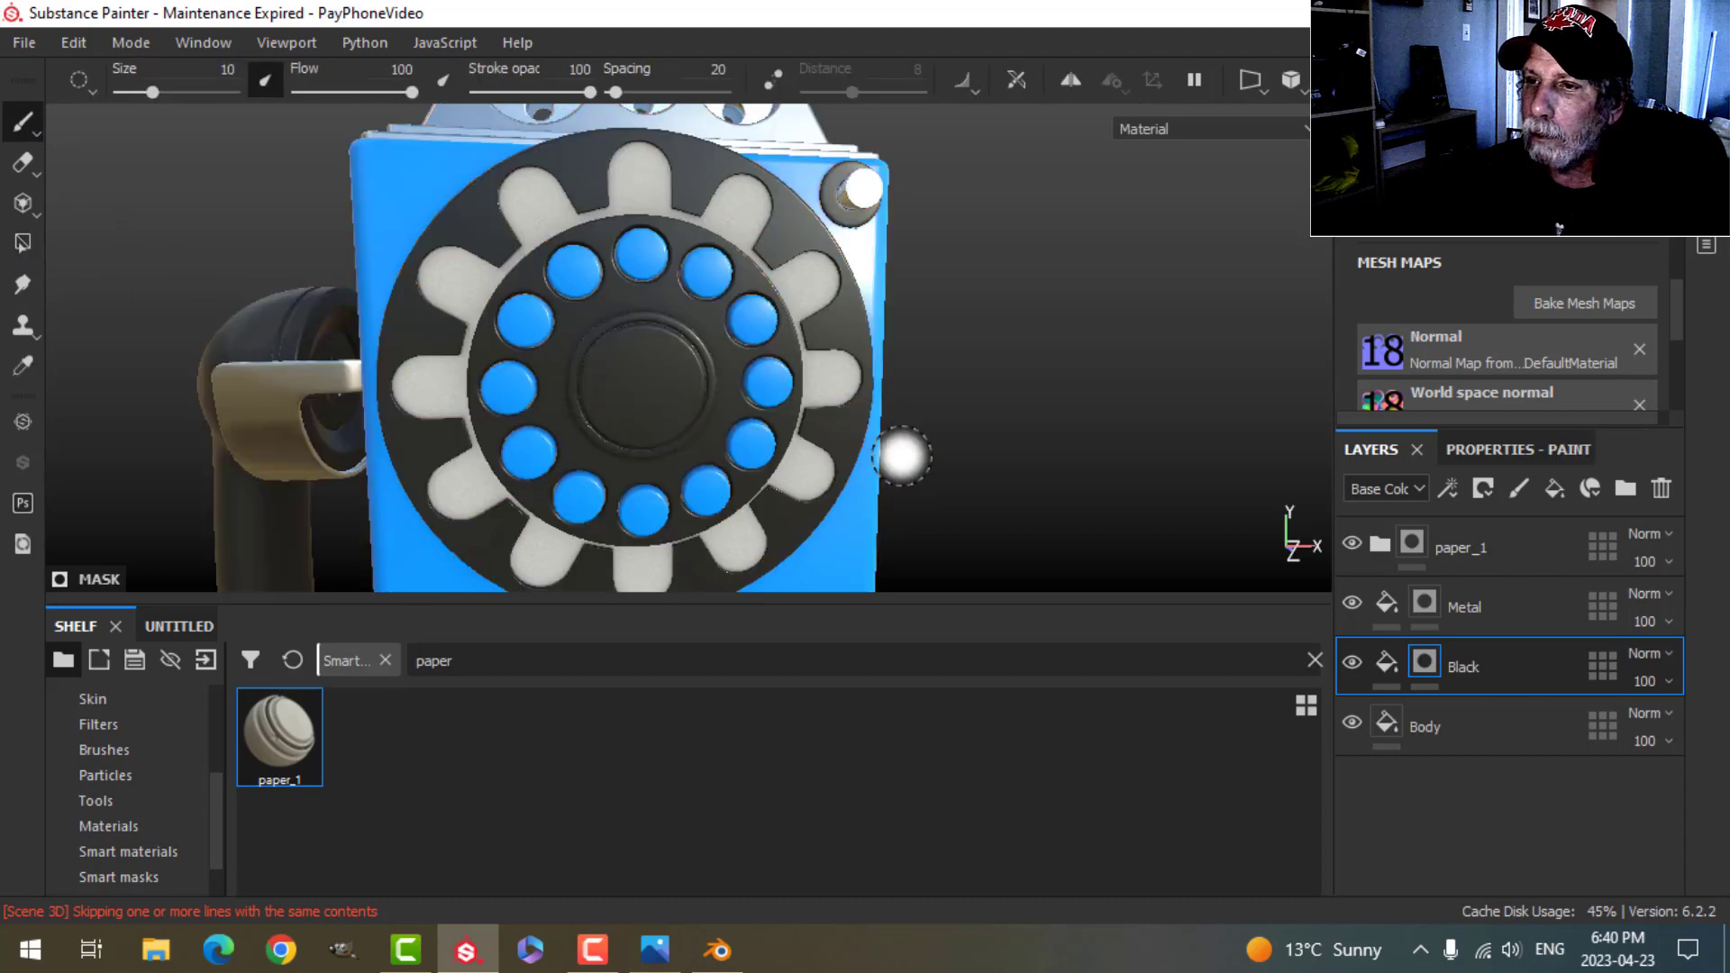
Step: Switch the viewport to orthographic projection and frame the coin slot plate above the dial from the front
mouse_move(900, 456)
left_mouse_down("alt")
mouse_move(884, 390)
mouse_move(884, 463)
left_mouse_up("alt")
scroll(884, 450, "down", 3)
left_click_drag(892, 402, 883, 272, "alt")
middle_click_drag(936, 269, 898, 420, "alt")
scroll(907, 415, "down", 2)
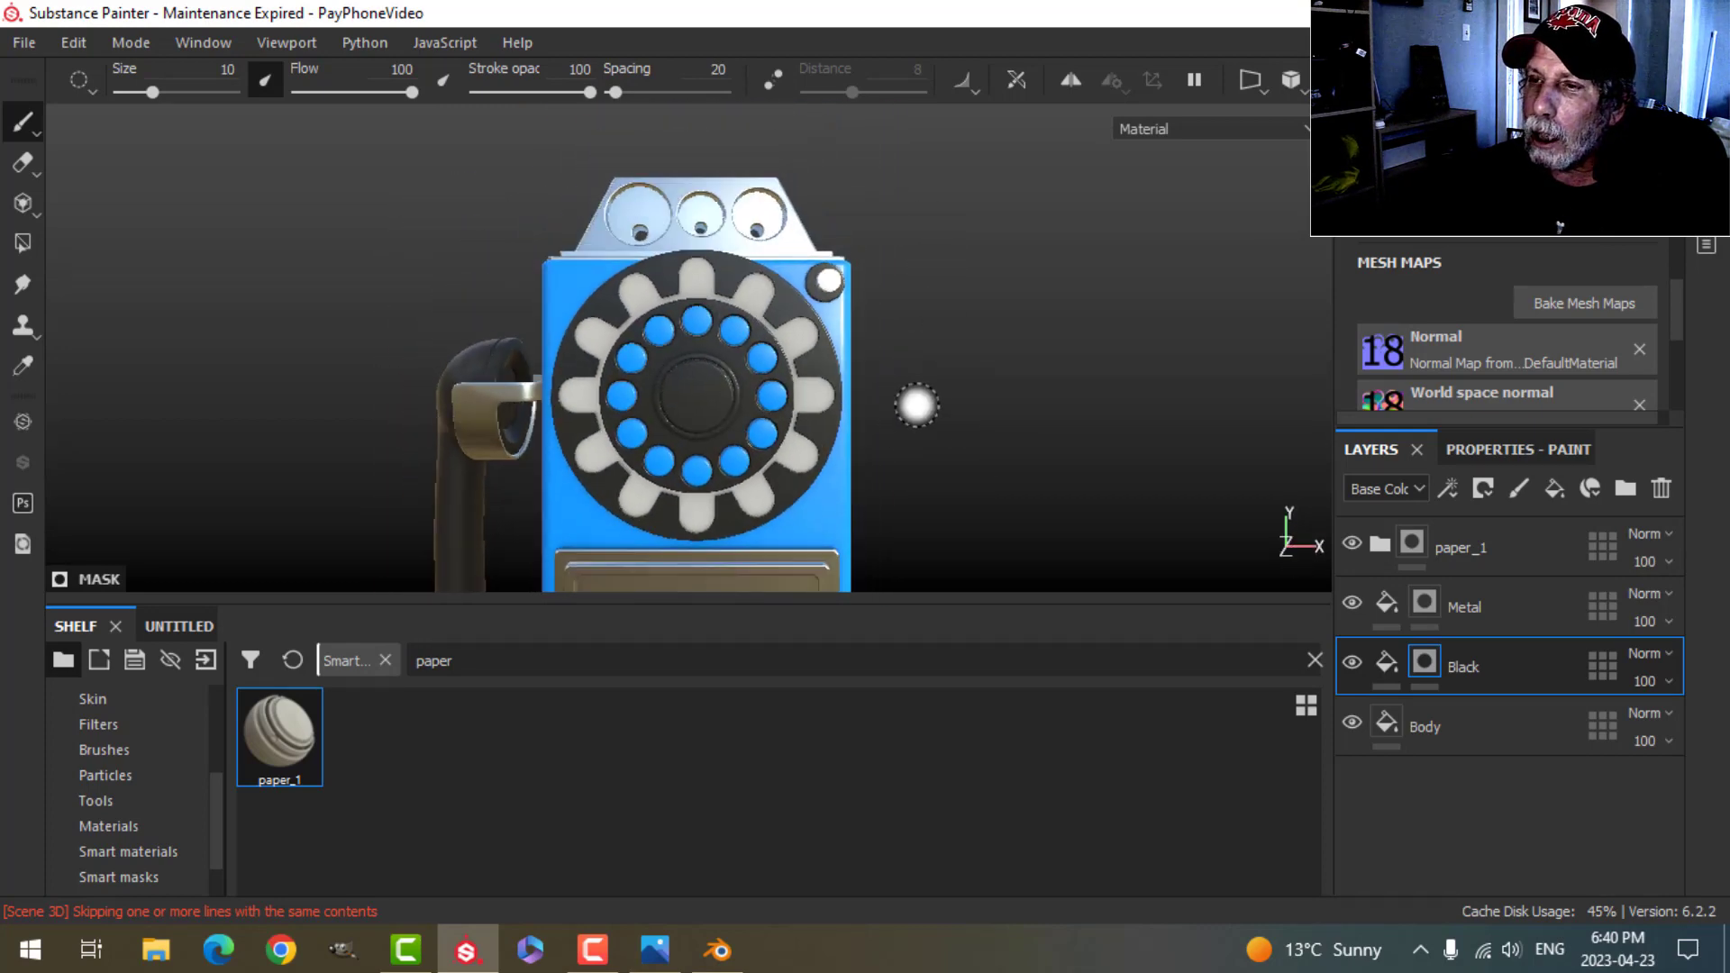
scroll(917, 402, "up", 4)
middle_click_drag(891, 334, 968, 439, "alt")
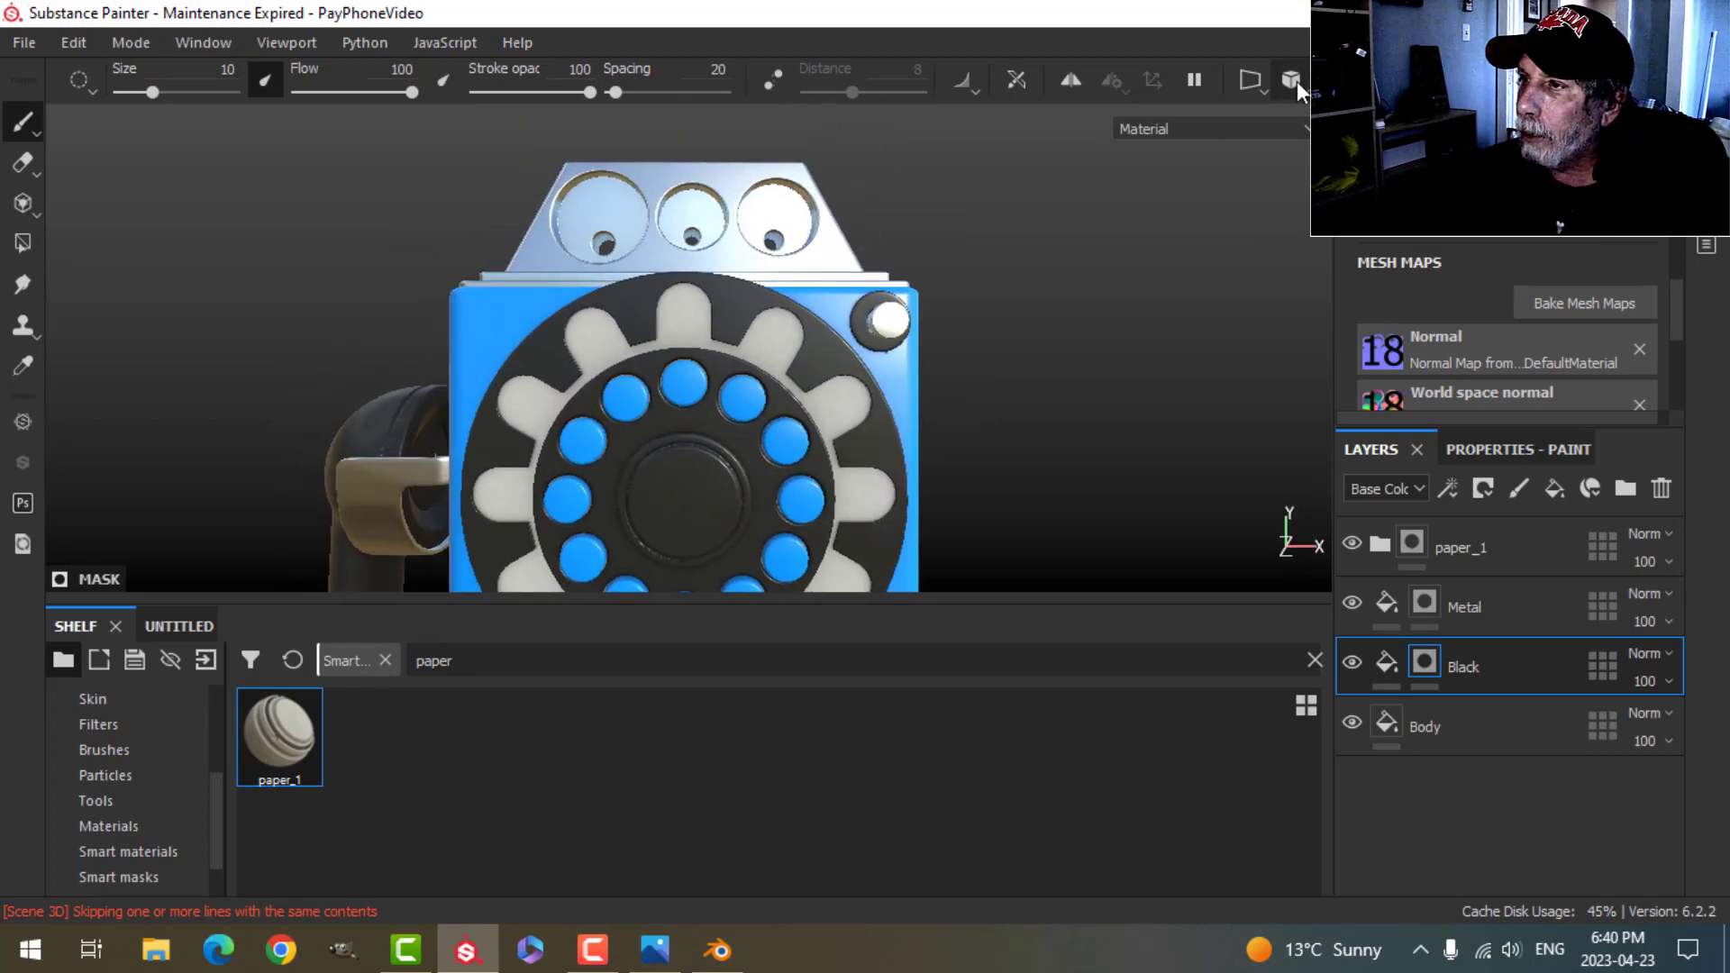
left_click(1298, 147)
mouse_move(900, 321)
left_mouse_down("alt")
mouse_move(907, 336)
mouse_move(907, 305)
left_mouse_up("alt")
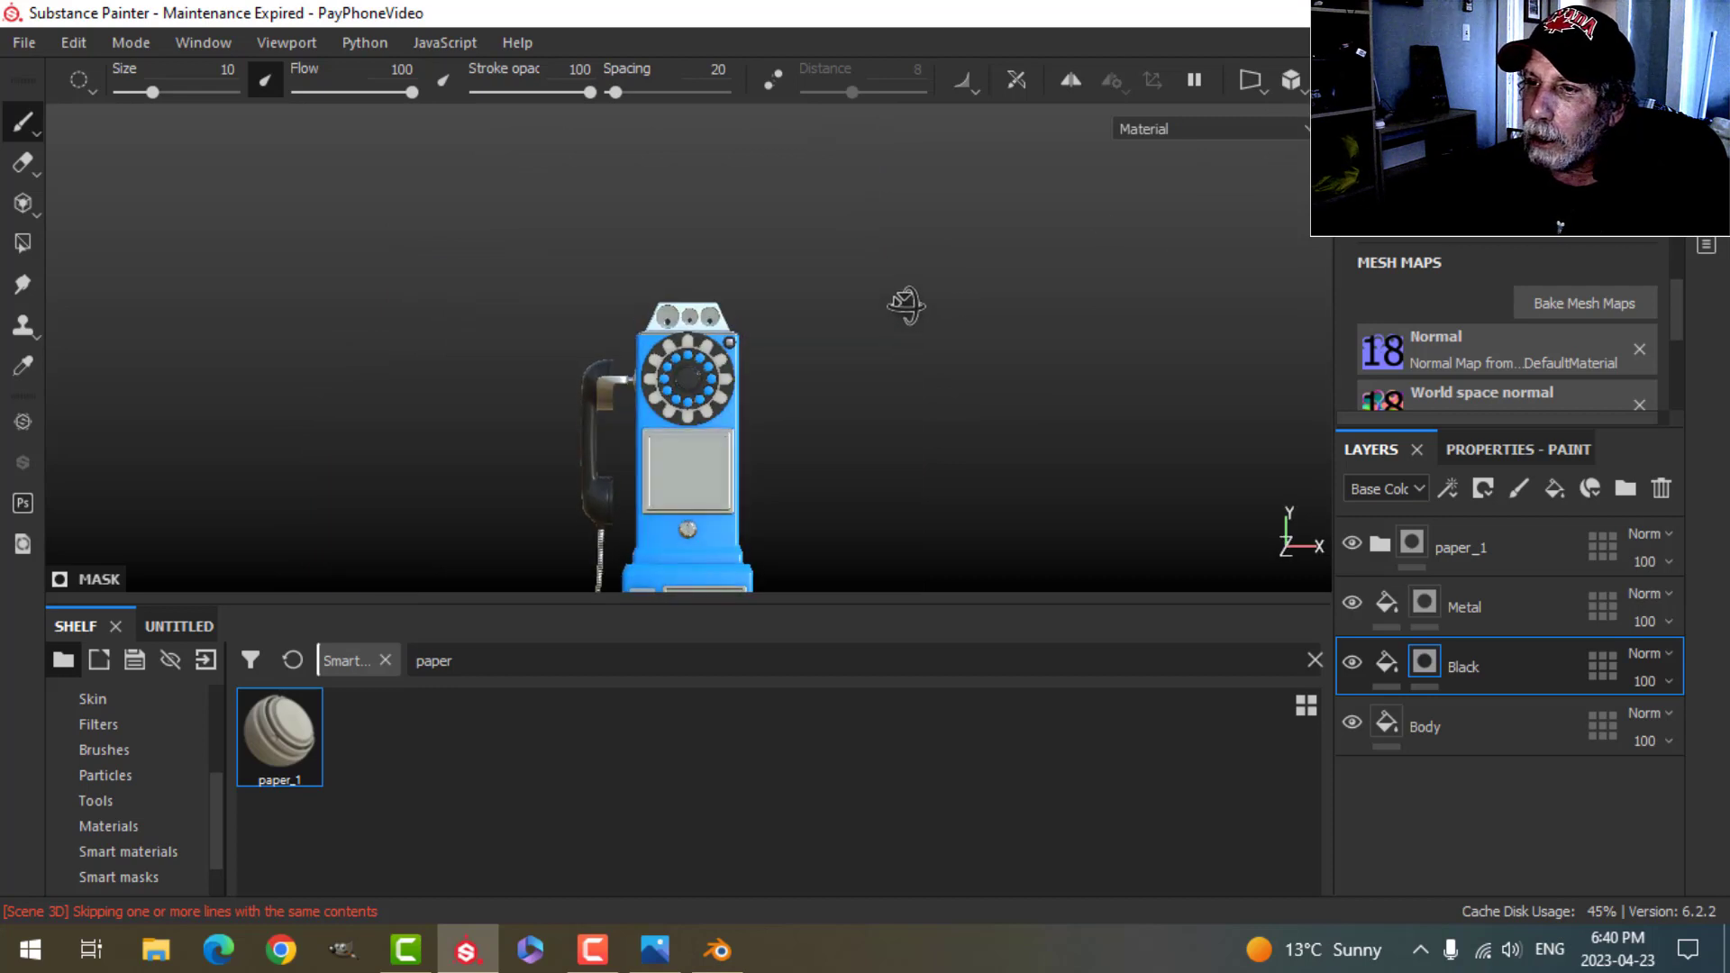
scroll(879, 359, "up", 2)
scroll(878, 359, "up", 5)
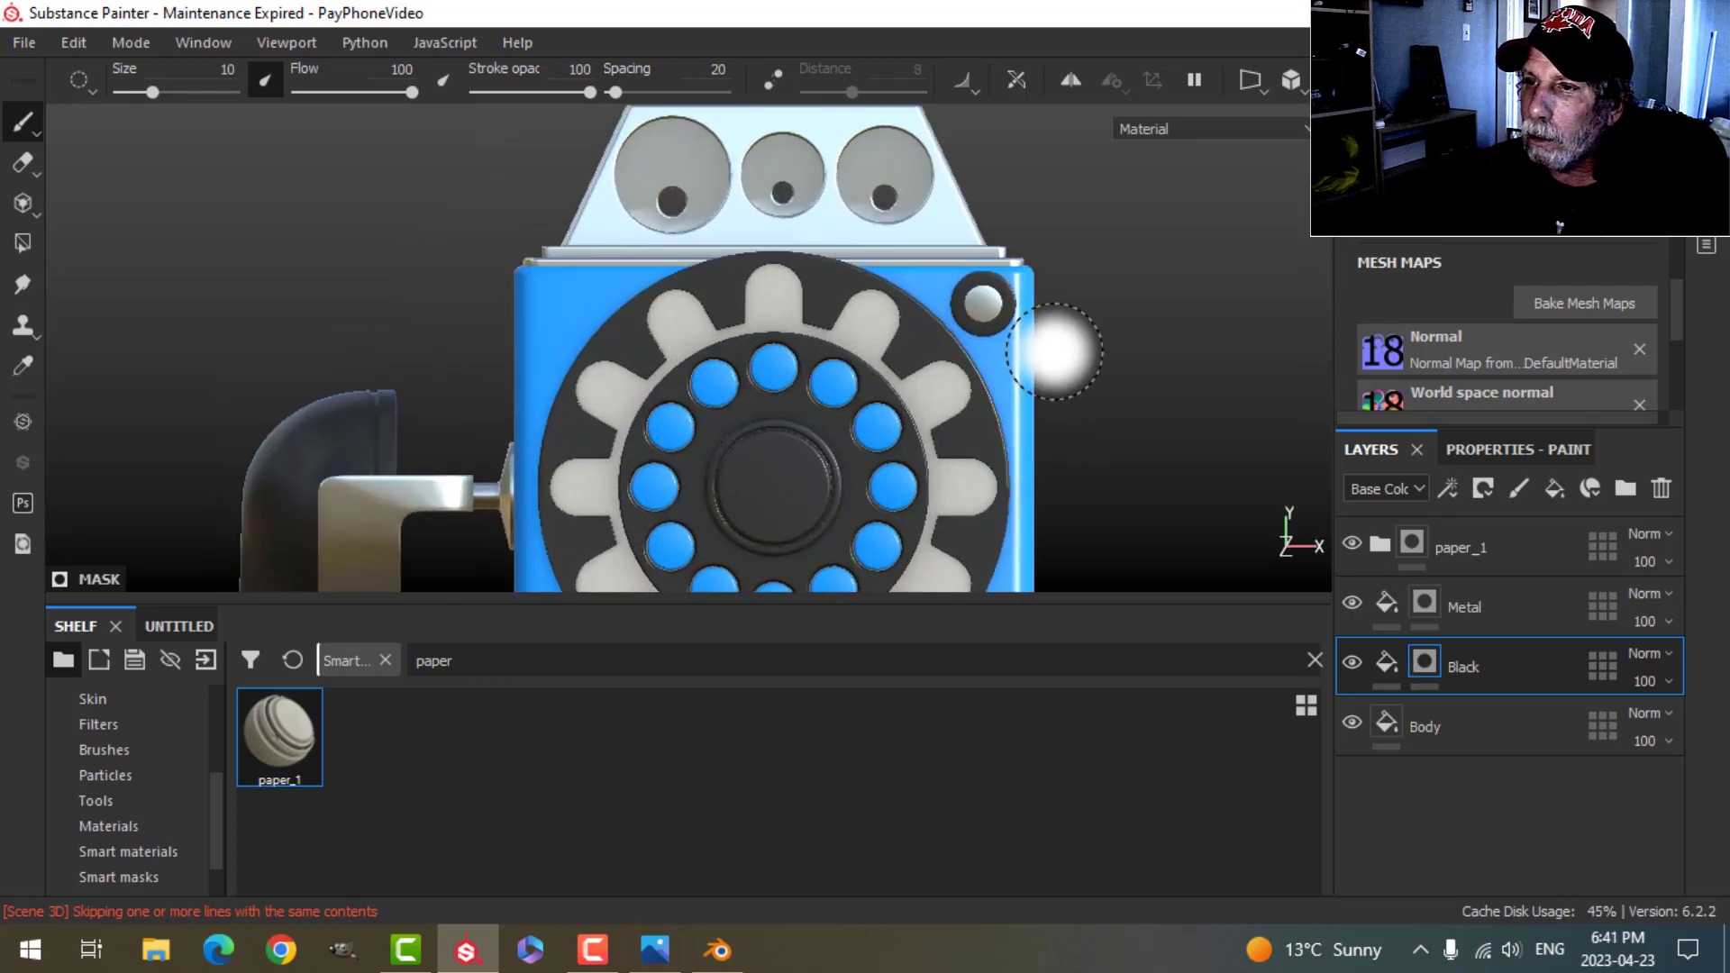
mouse_move(1042, 347)
middle_mouse_down("alt")
mouse_move(1002, 369)
mouse_move(976, 460)
mouse_move(955, 410)
mouse_move(981, 455)
middle_mouse_up("alt")
scroll(985, 418, "up", 1)
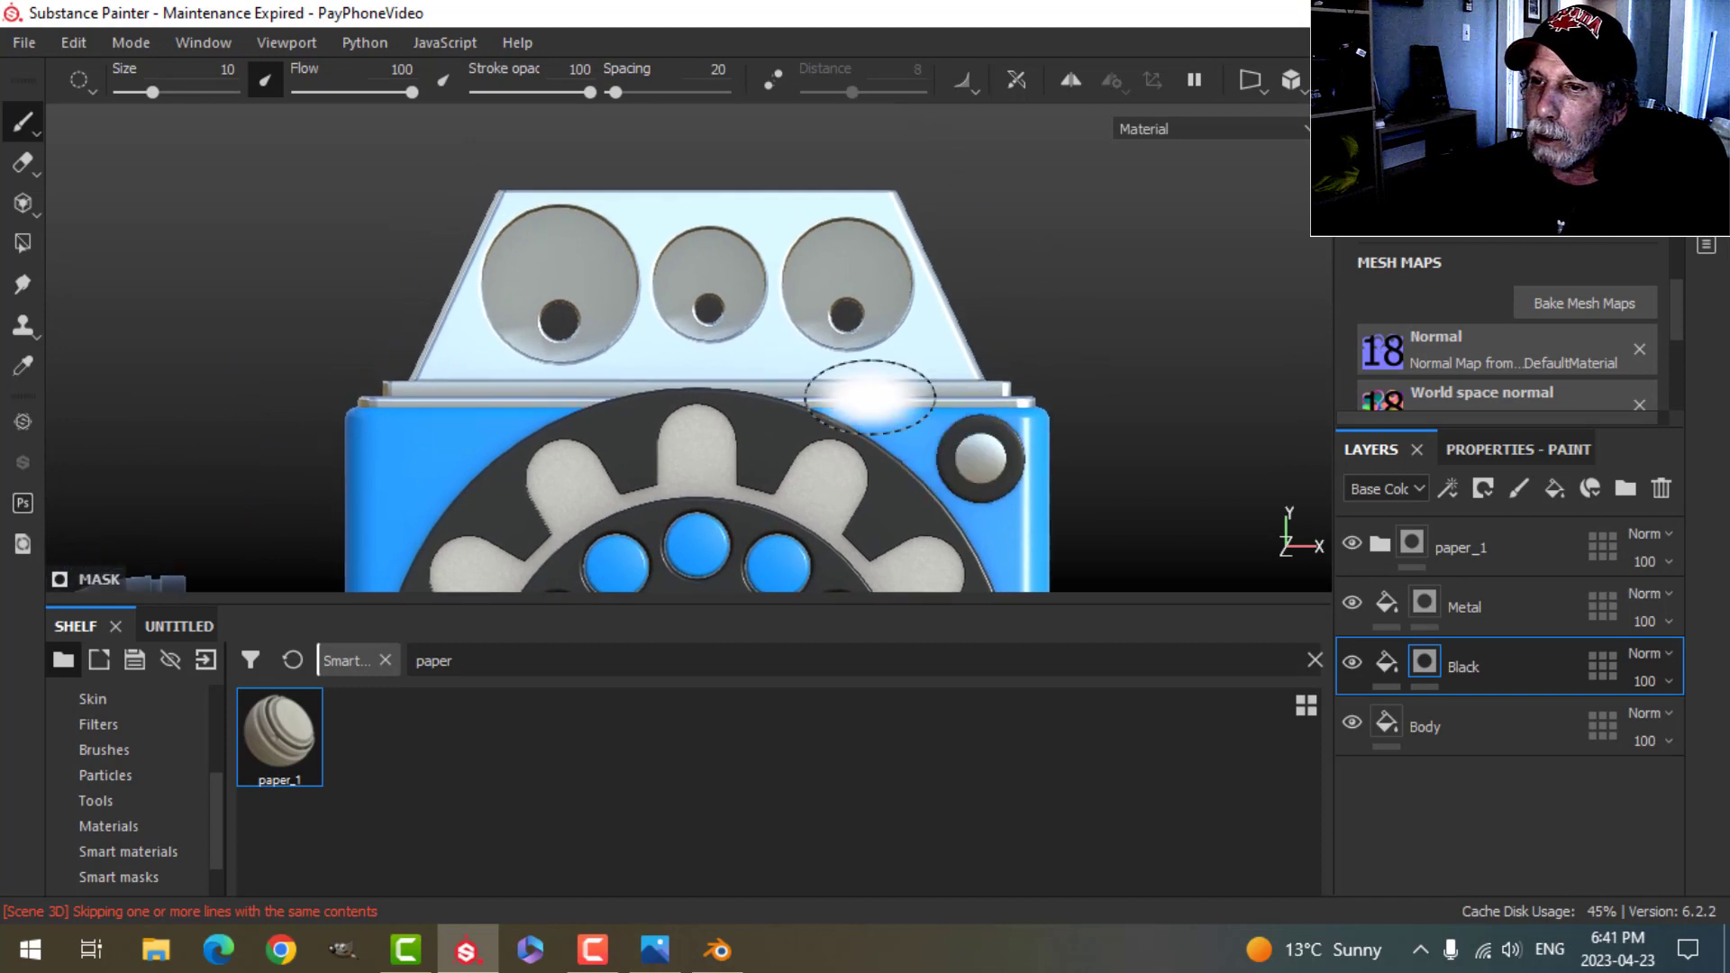
Step: Add a paint layer above the paper_1 group and set its brush to paint only height, at 0.1981
left_click(1442, 540)
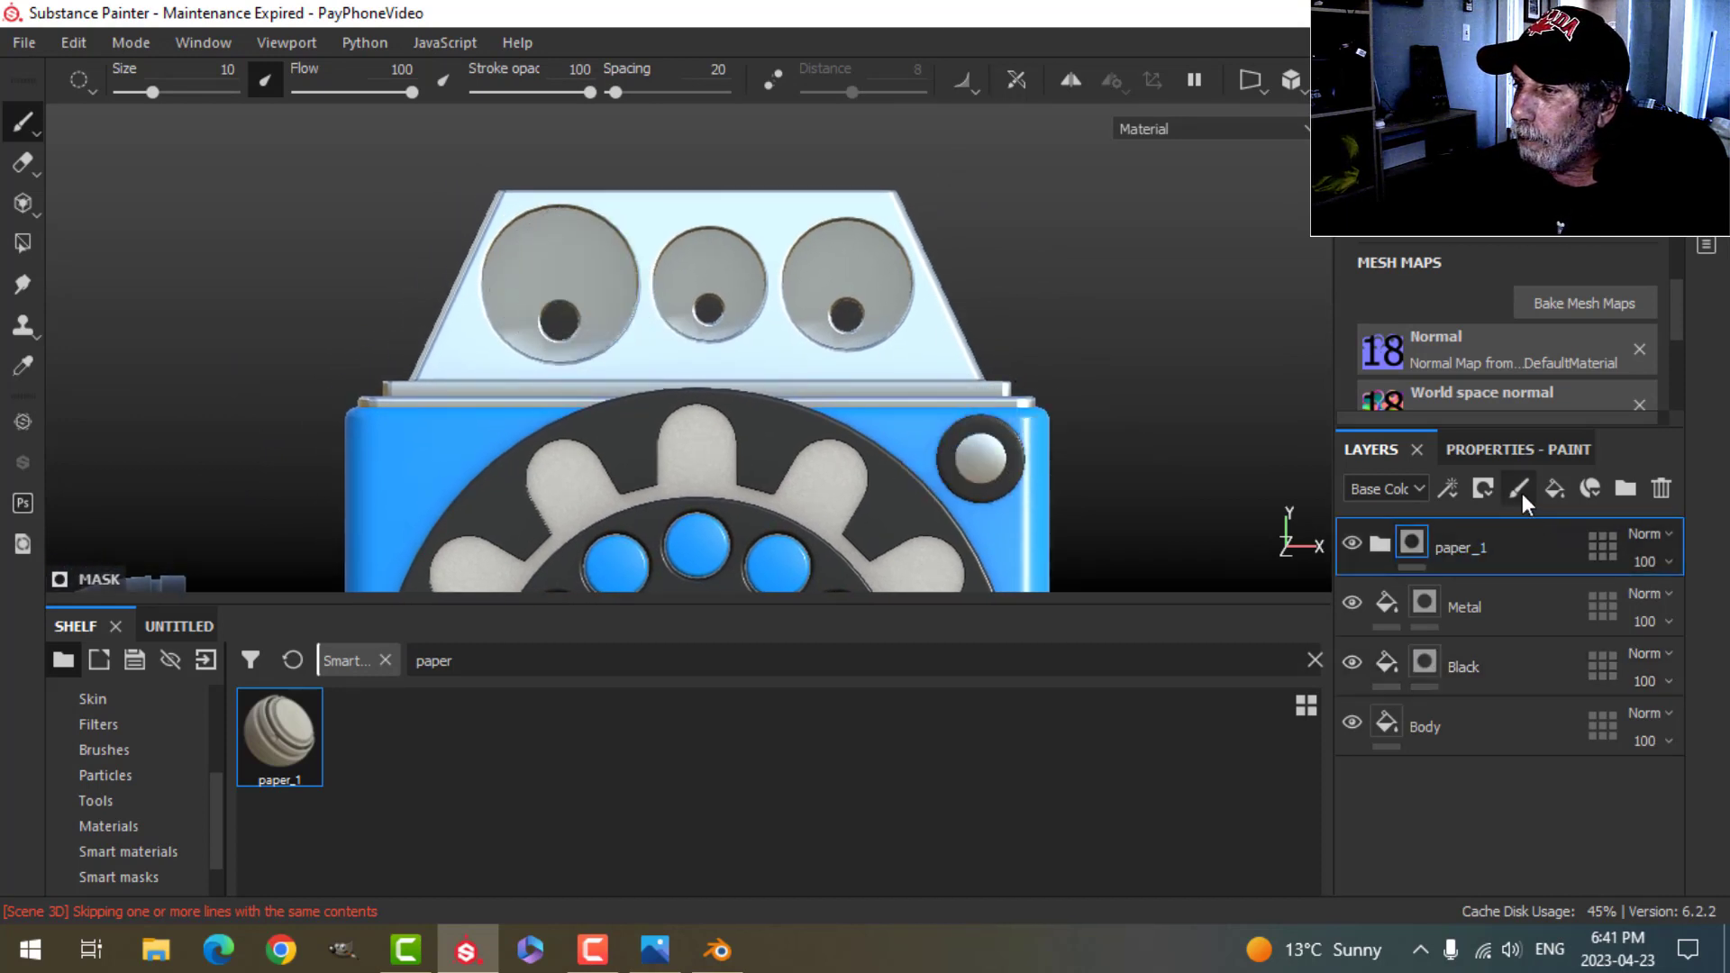
left_click(1520, 490)
left_click(1538, 449)
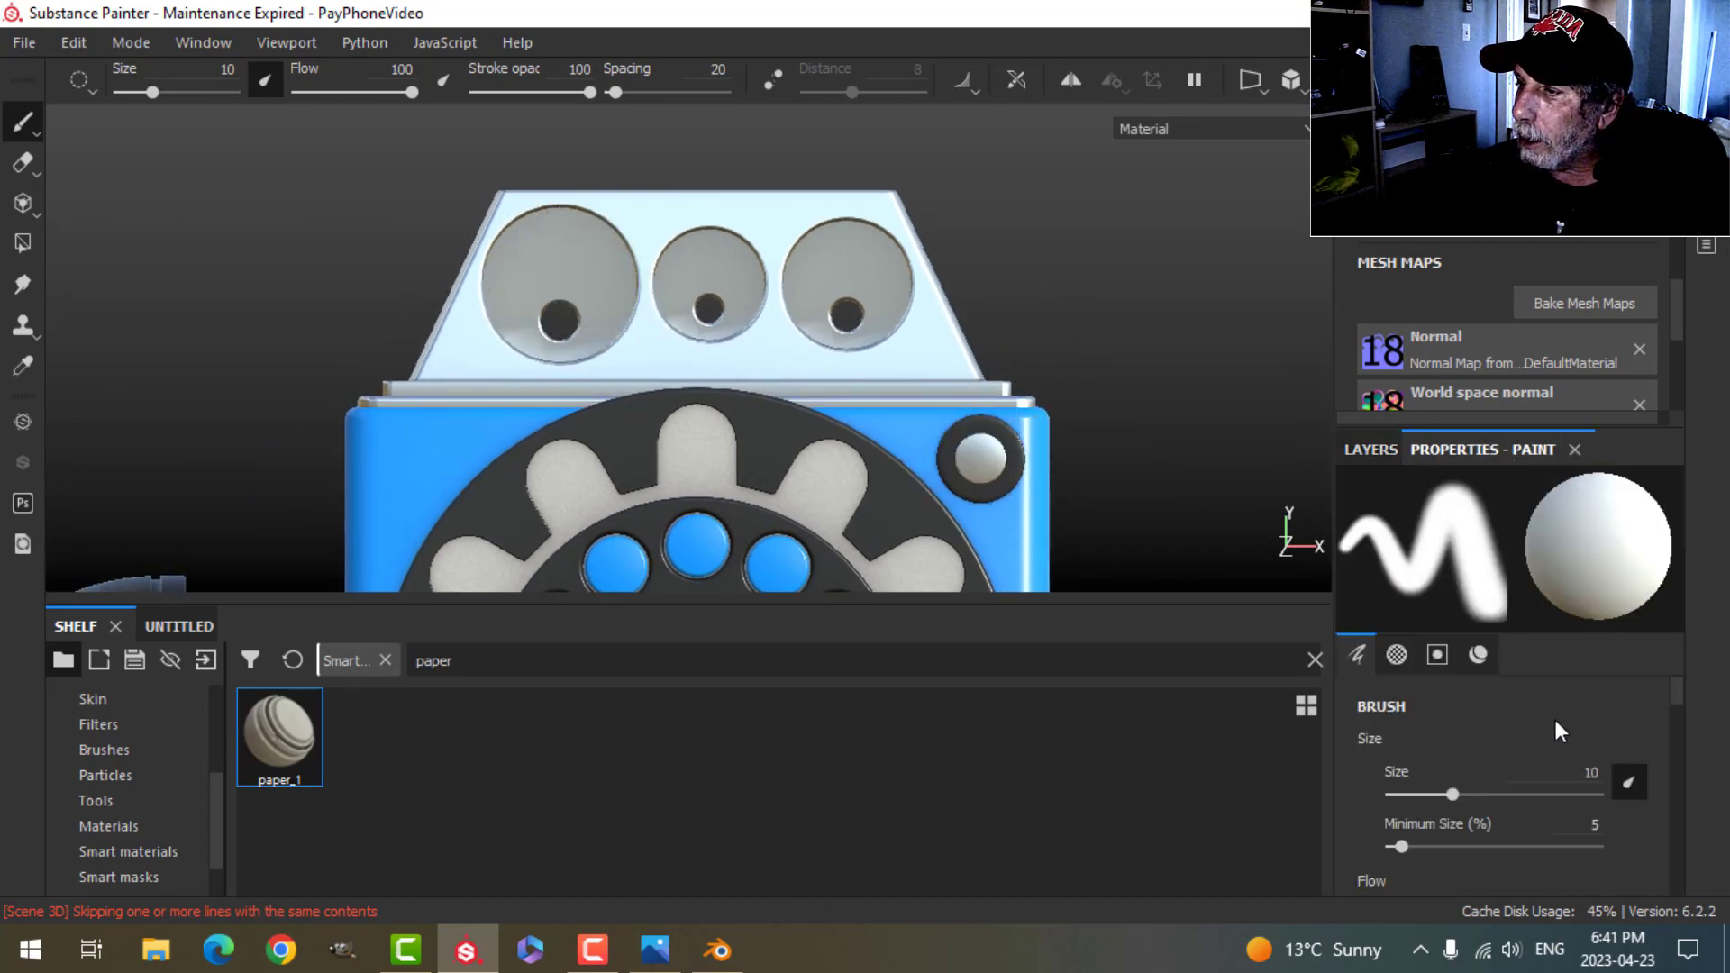
scroll(1532, 739, "down", 5)
left_click(1505, 759)
scroll(1539, 847, "down", 2)
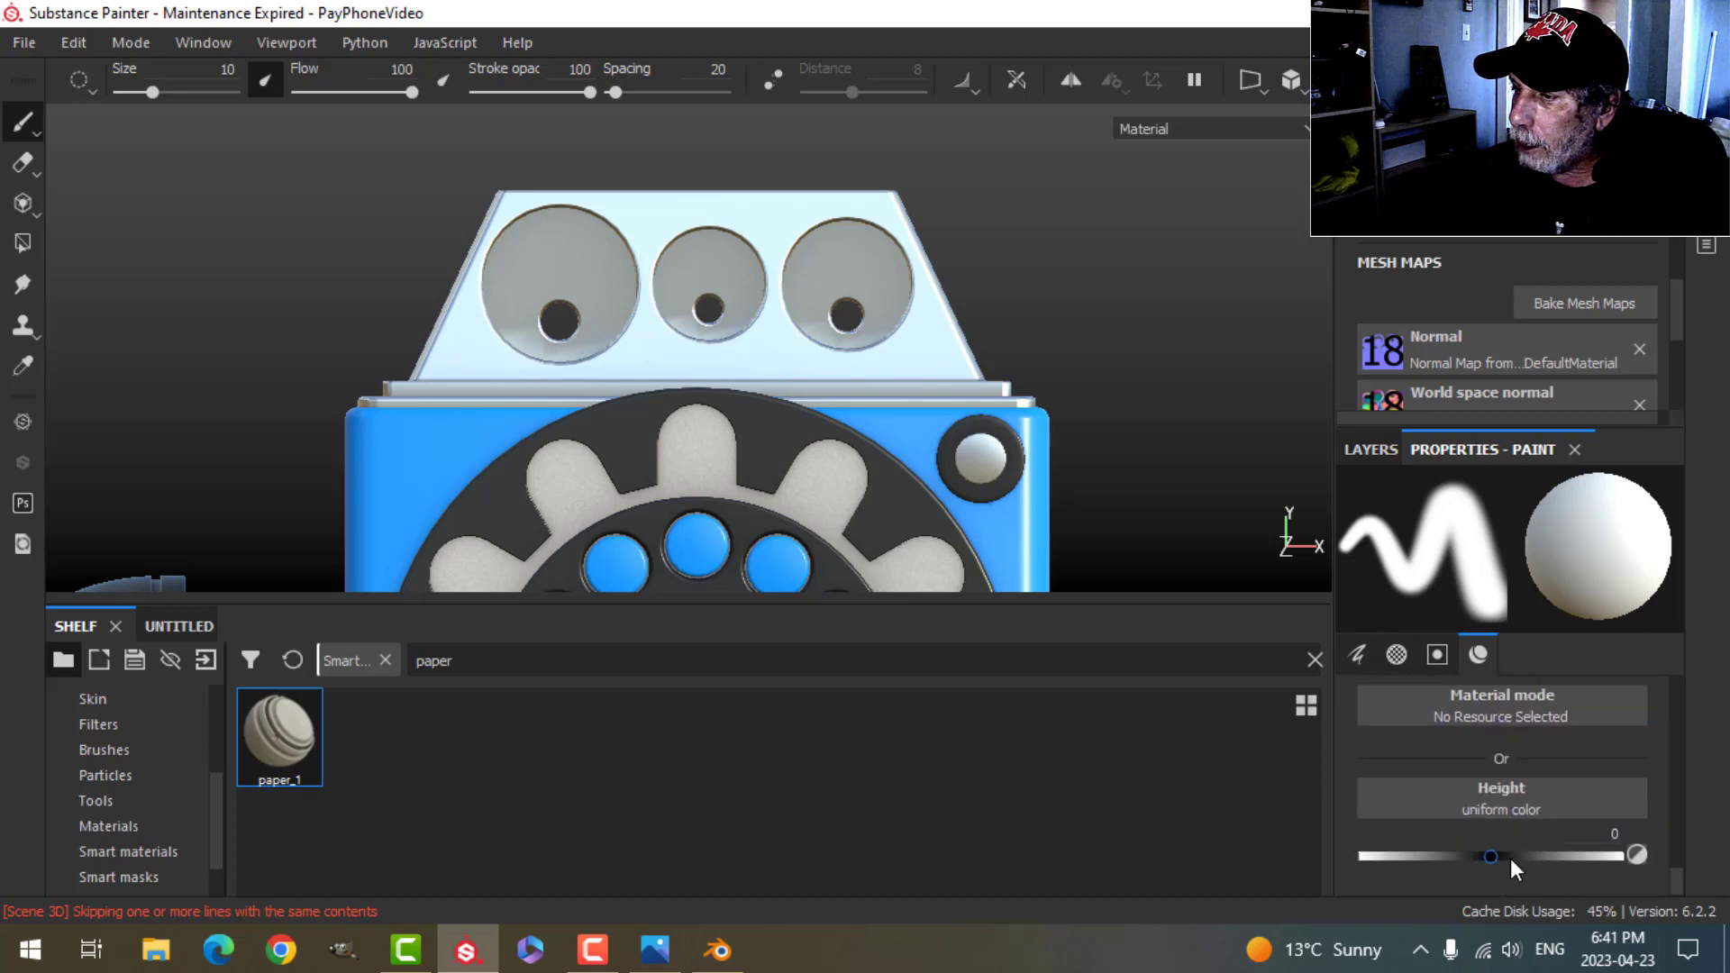
left_click(1505, 854)
left_click_drag(1504, 854, 1516, 857)
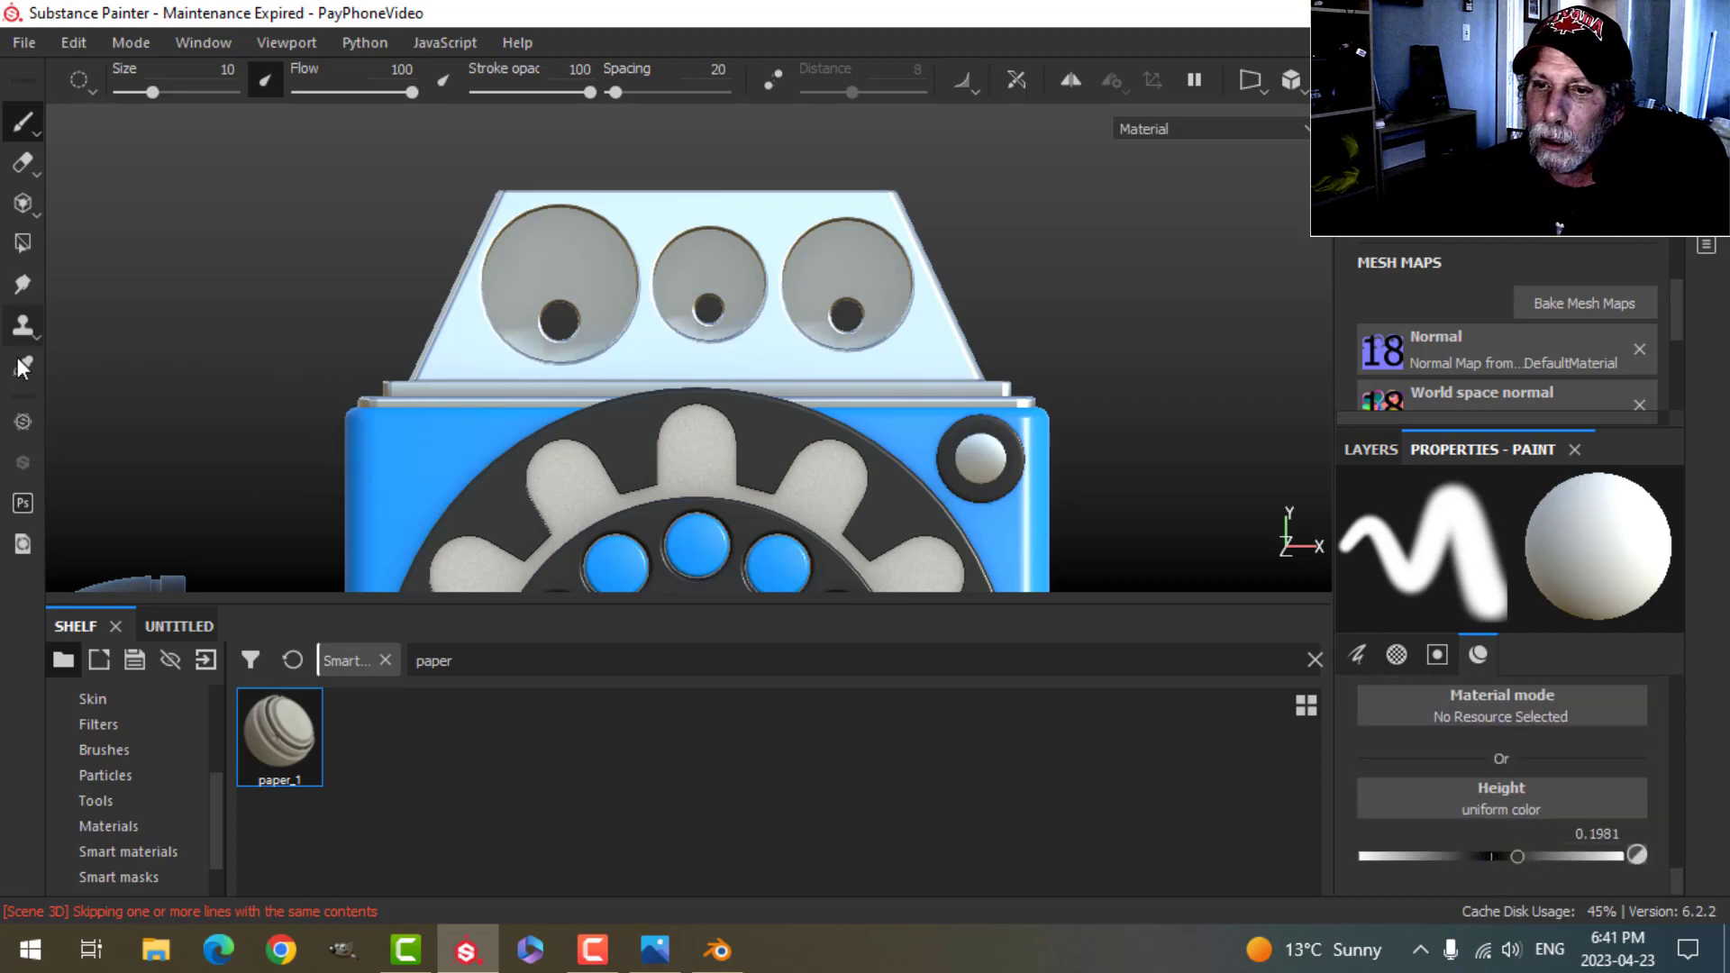
Step: Search the alphas for "font" and set Font Libre Baskerville as the brush alpha
scroll(101, 728, "up", 3)
left_click(122, 749)
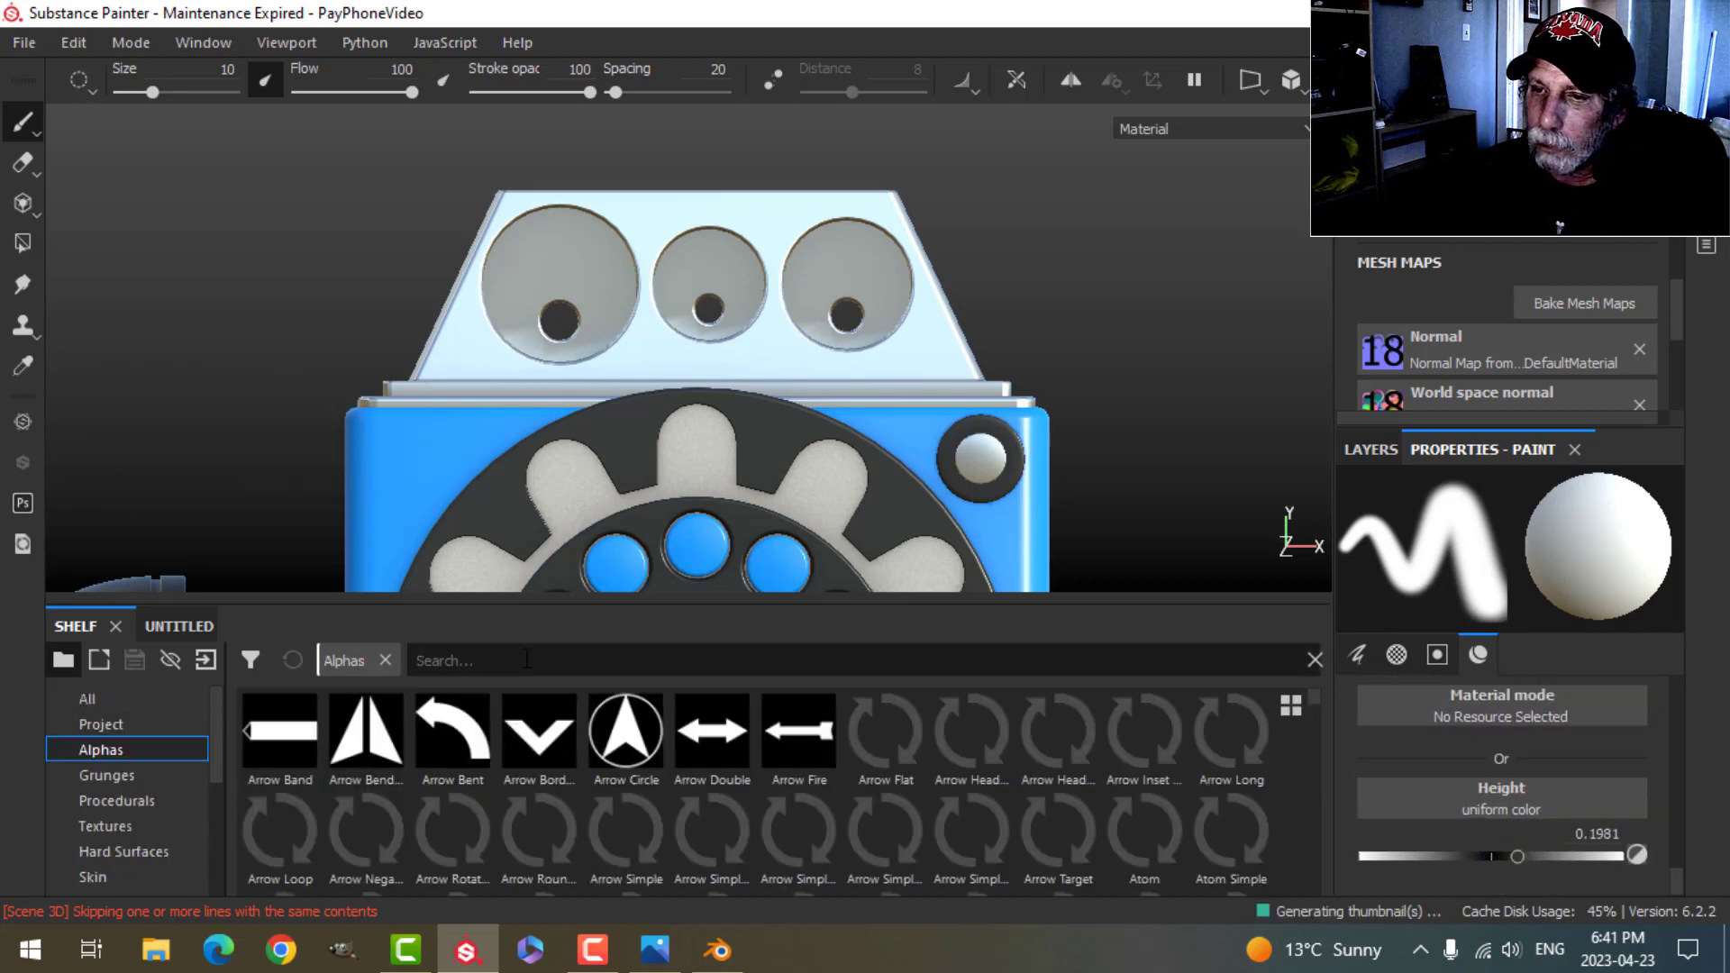
type("font")
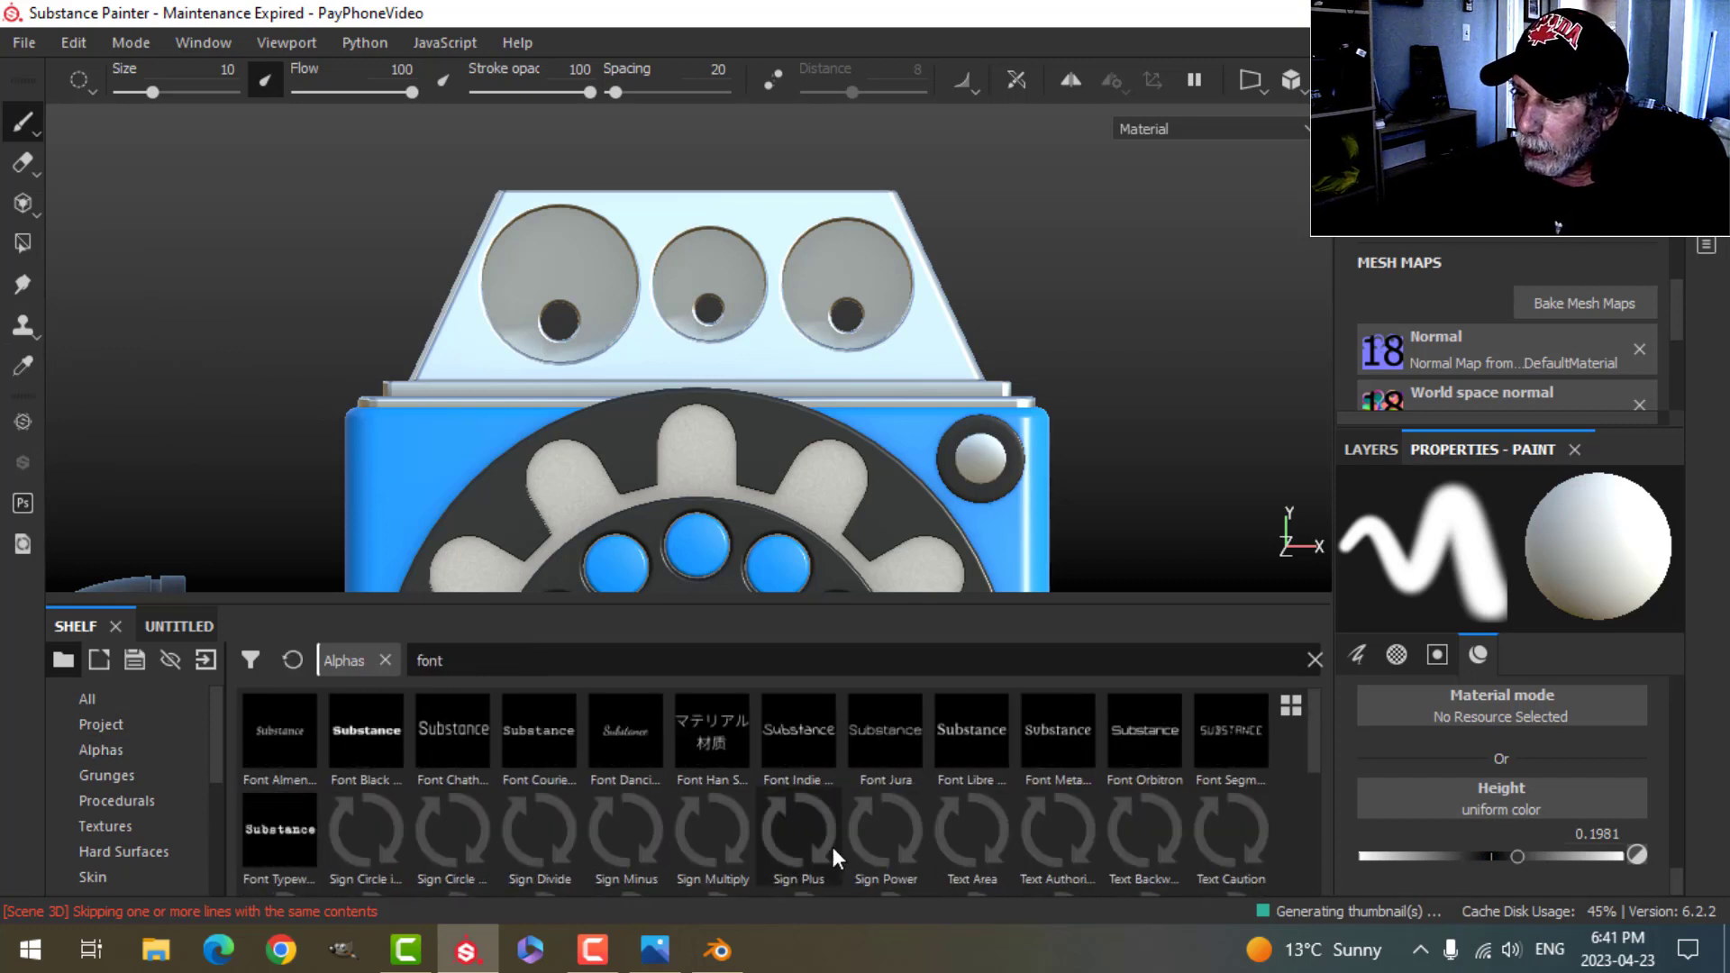
left_click(966, 748)
scroll(1565, 766, "up", 5)
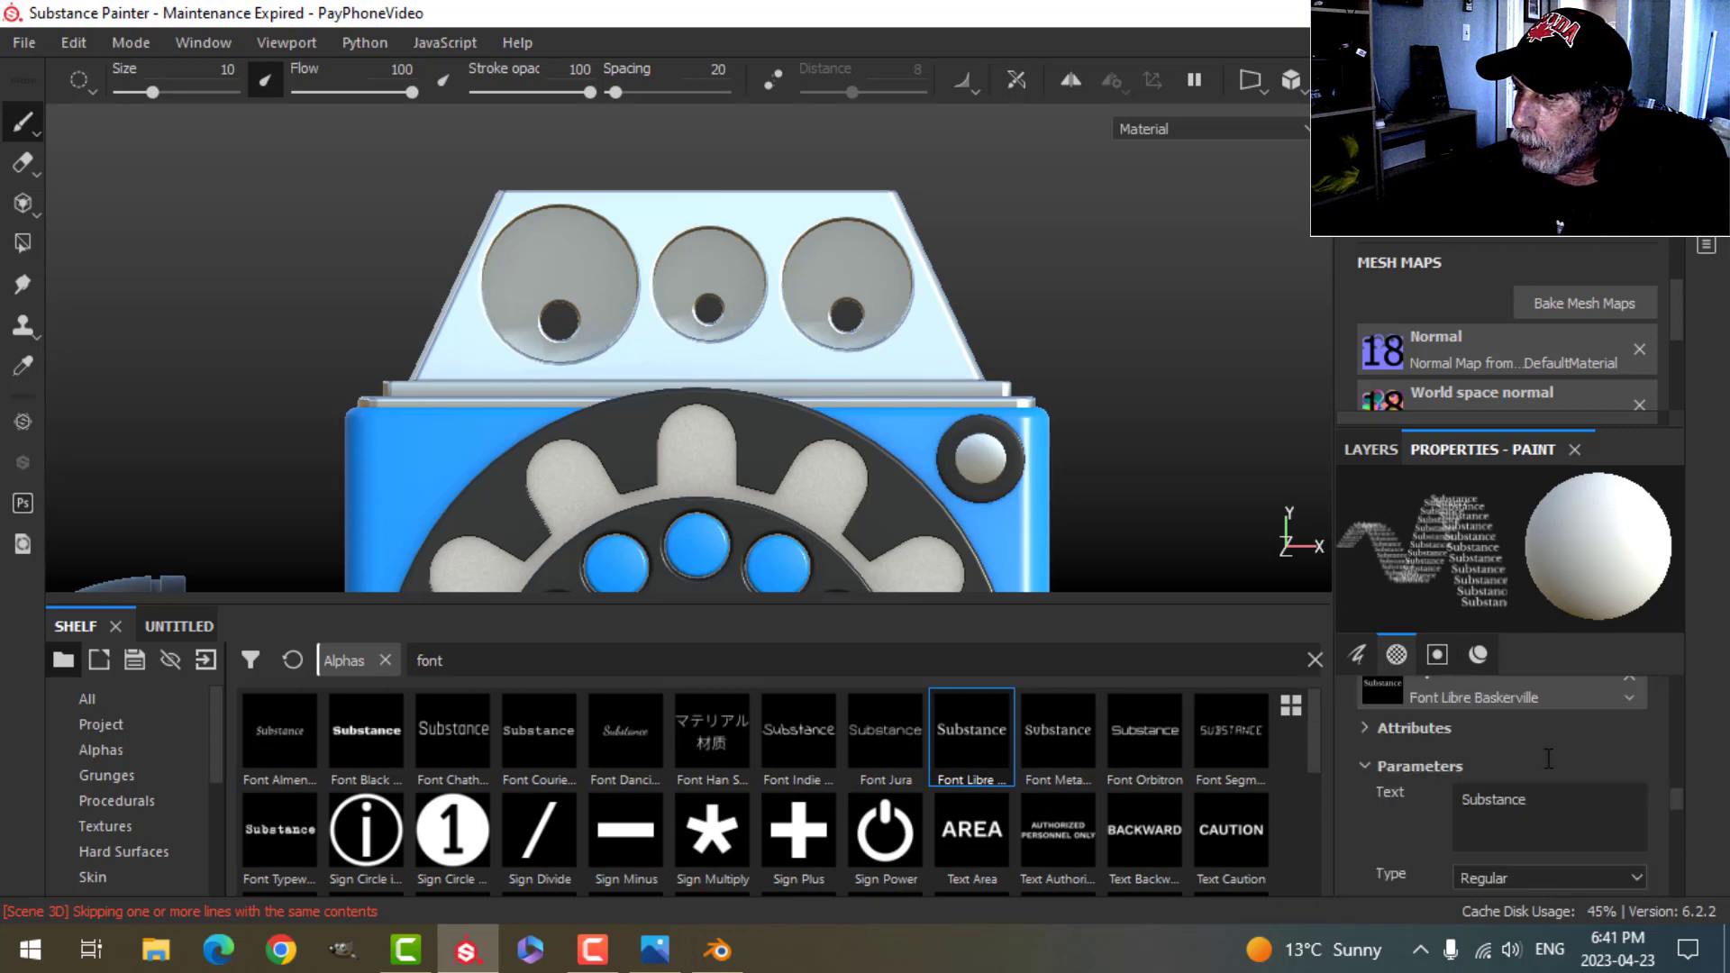
Step: Stamp the raised numbers 25, 10 and 5 above the holes in the three coin recesses, with the brush size at 14.77
type("25")
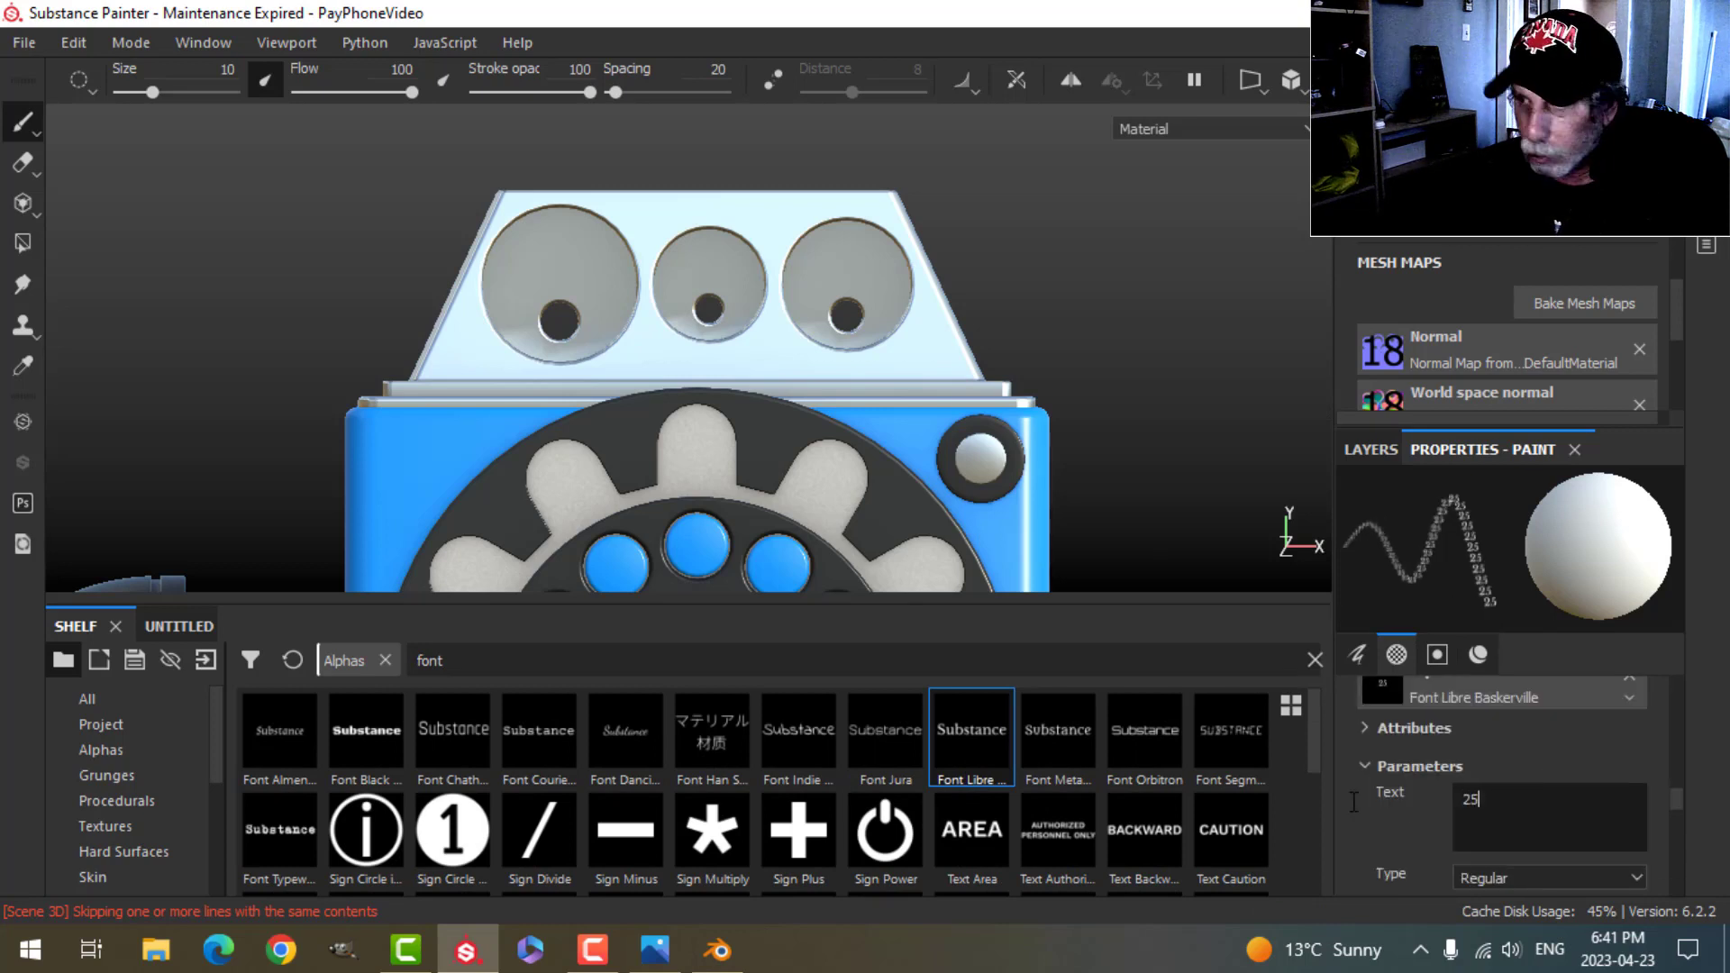
right_click_drag(568, 266, 564, 266, "ctrl")
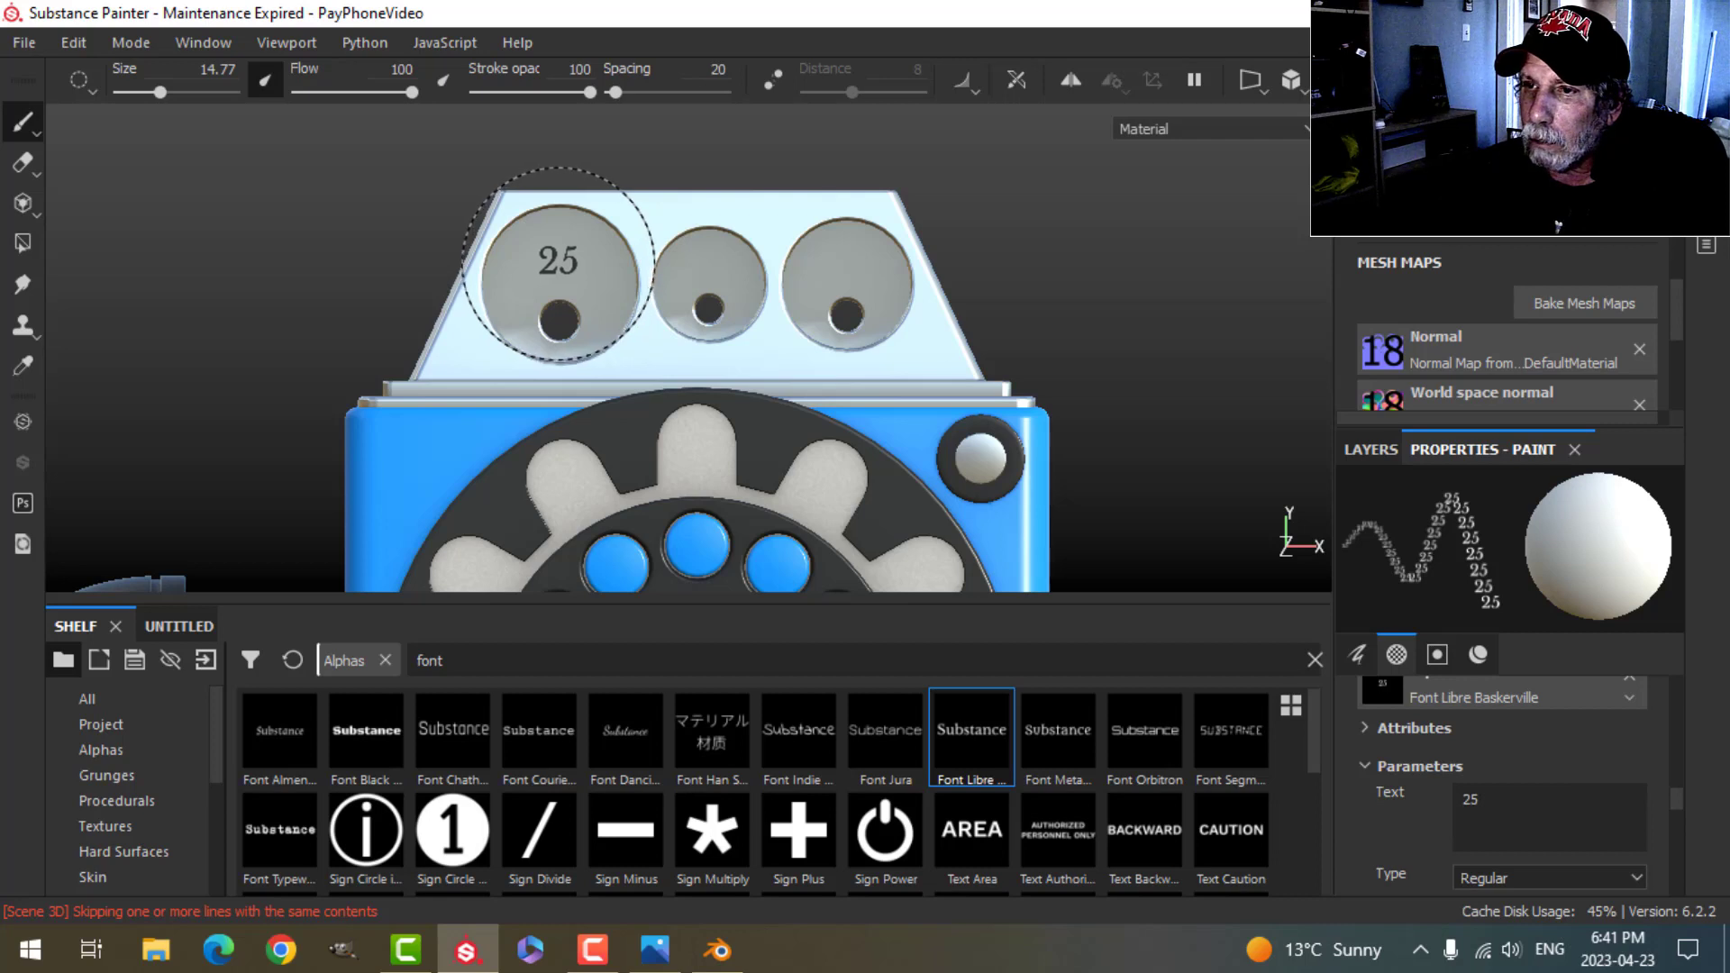
left_click(564, 267)
scroll(600, 343, "up", 1)
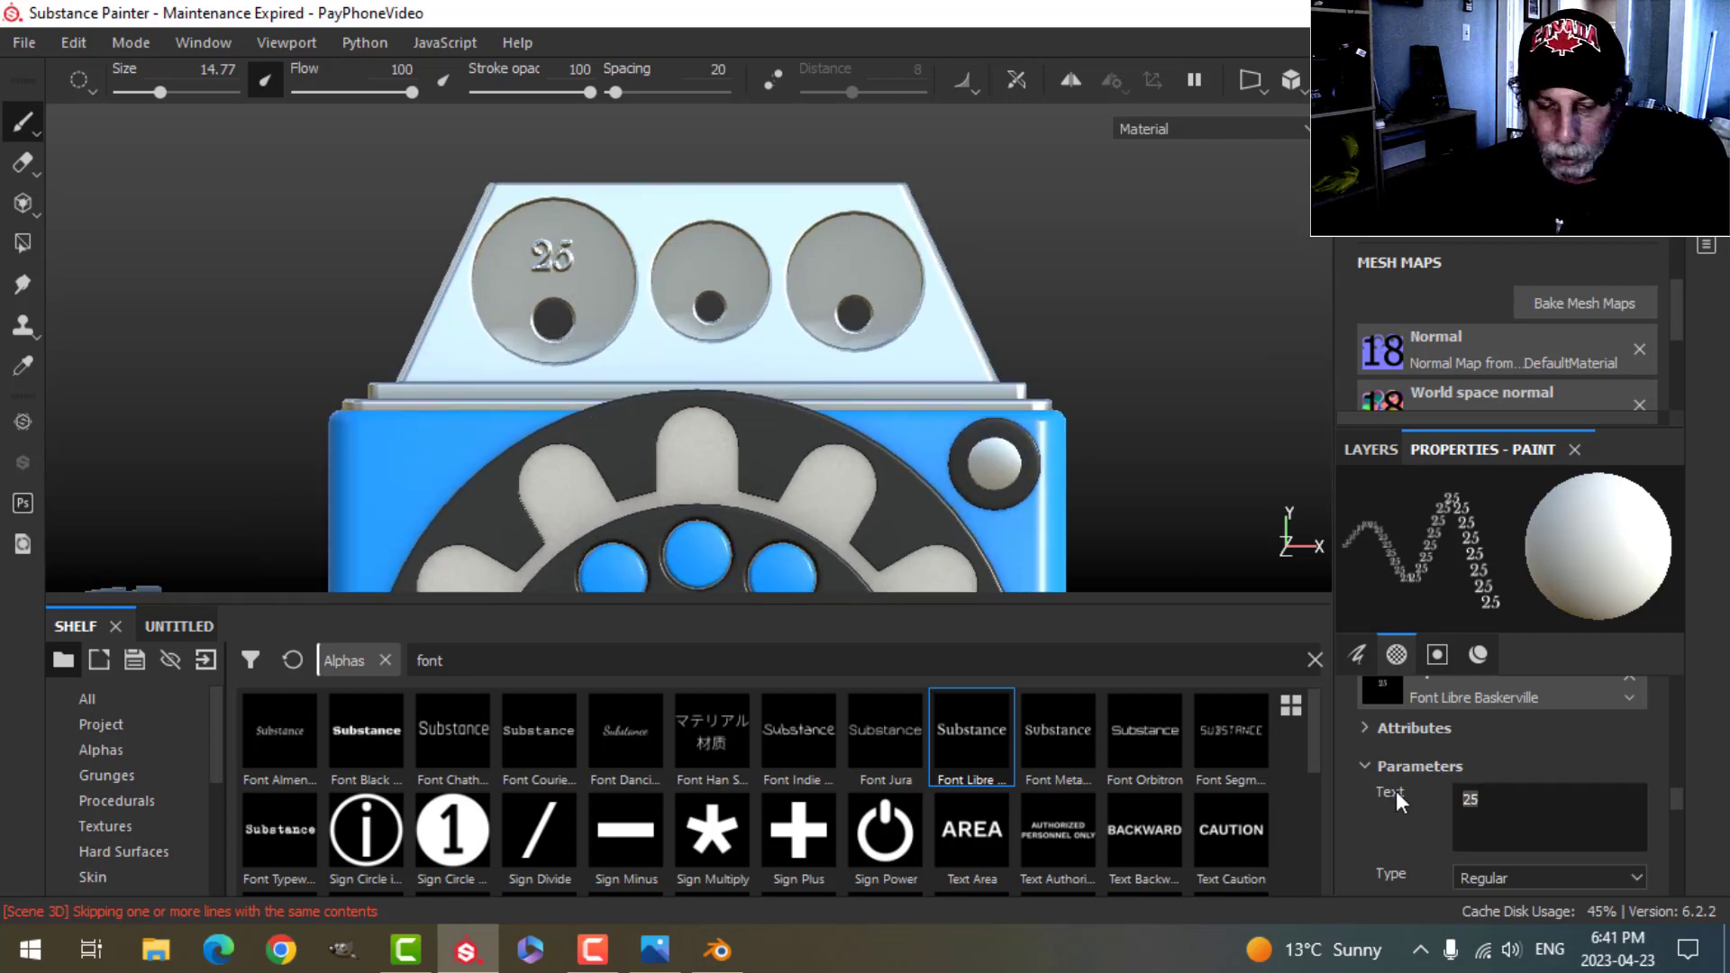
type("10")
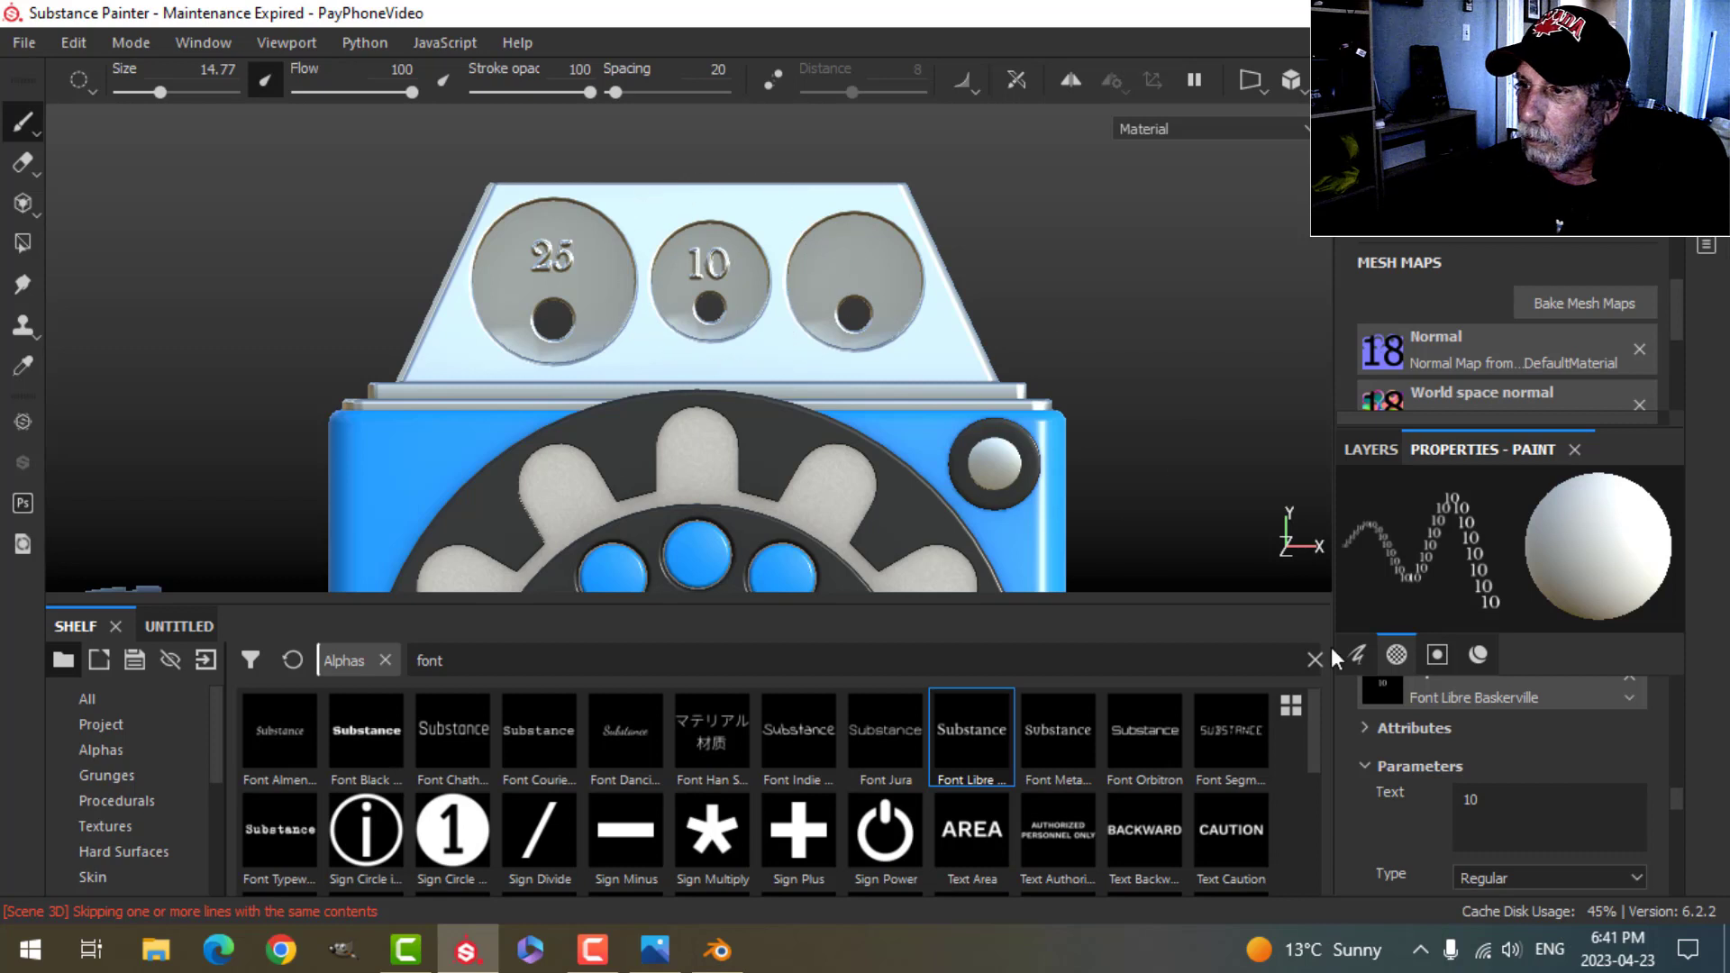
type("5")
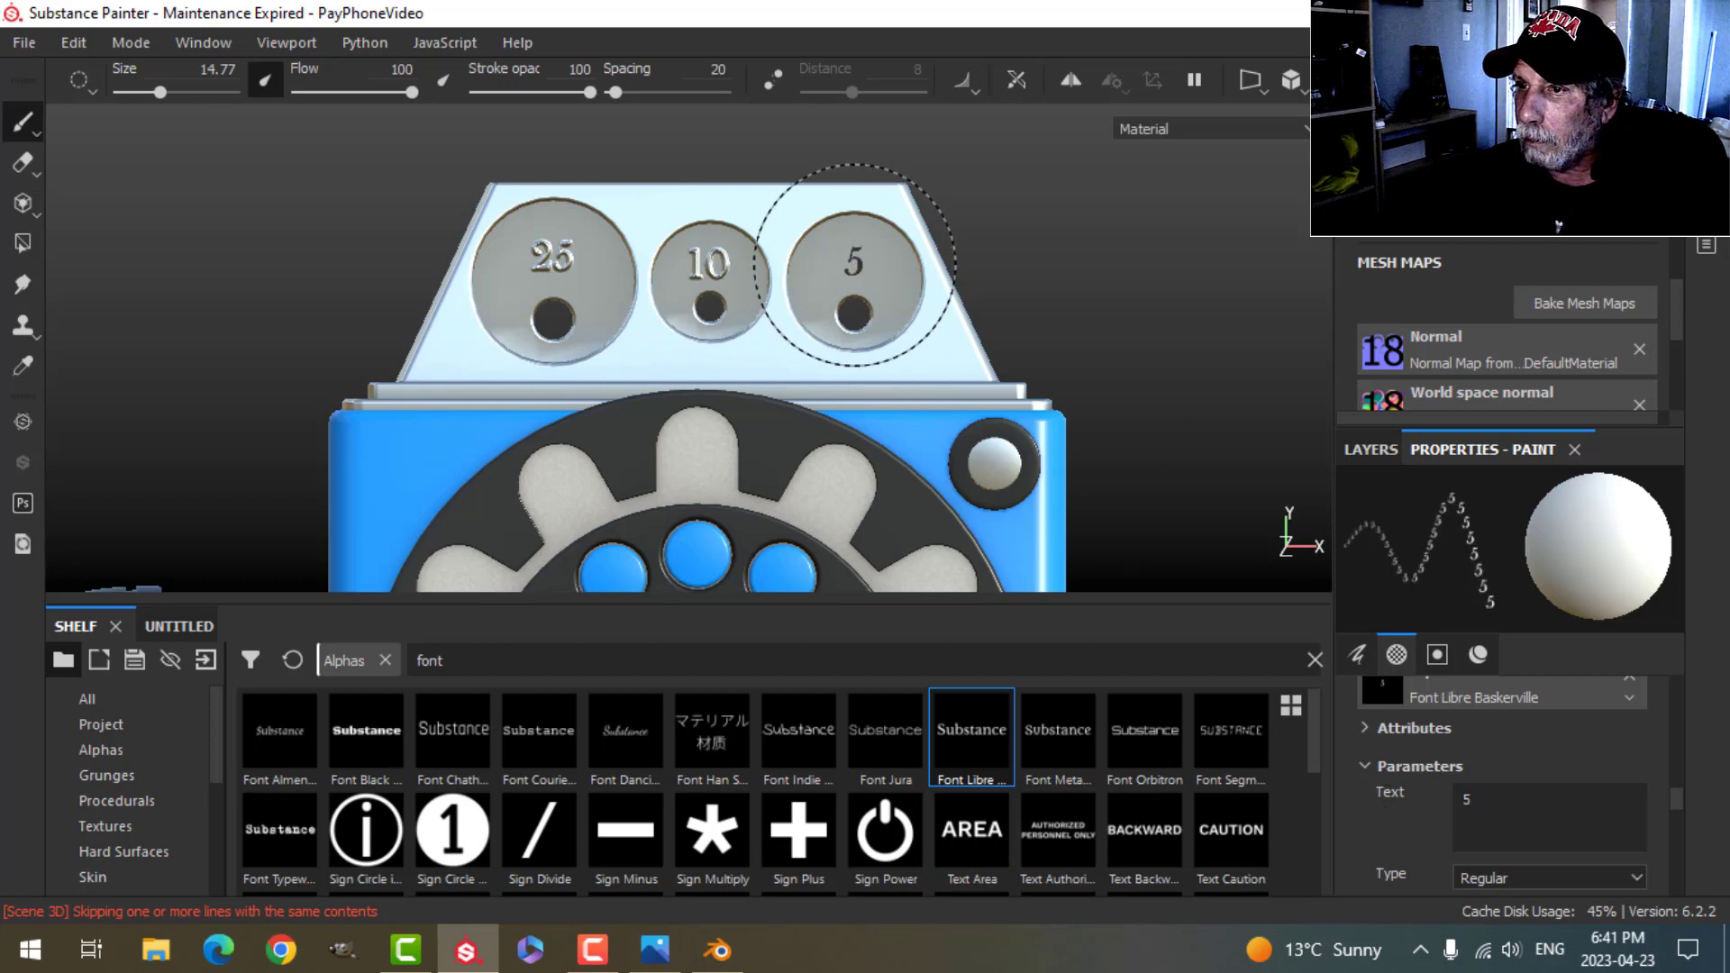
Step: Stamp the raised text PUSH on the round metal button beside the dial, with the brush size at 4.25
mouse_move(889, 310)
left_mouse_down("alt")
mouse_move(929, 316)
mouse_move(907, 386)
mouse_move(841, 440)
mouse_move(857, 294)
mouse_move(892, 270)
mouse_move(865, 288)
left_mouse_up("alt")
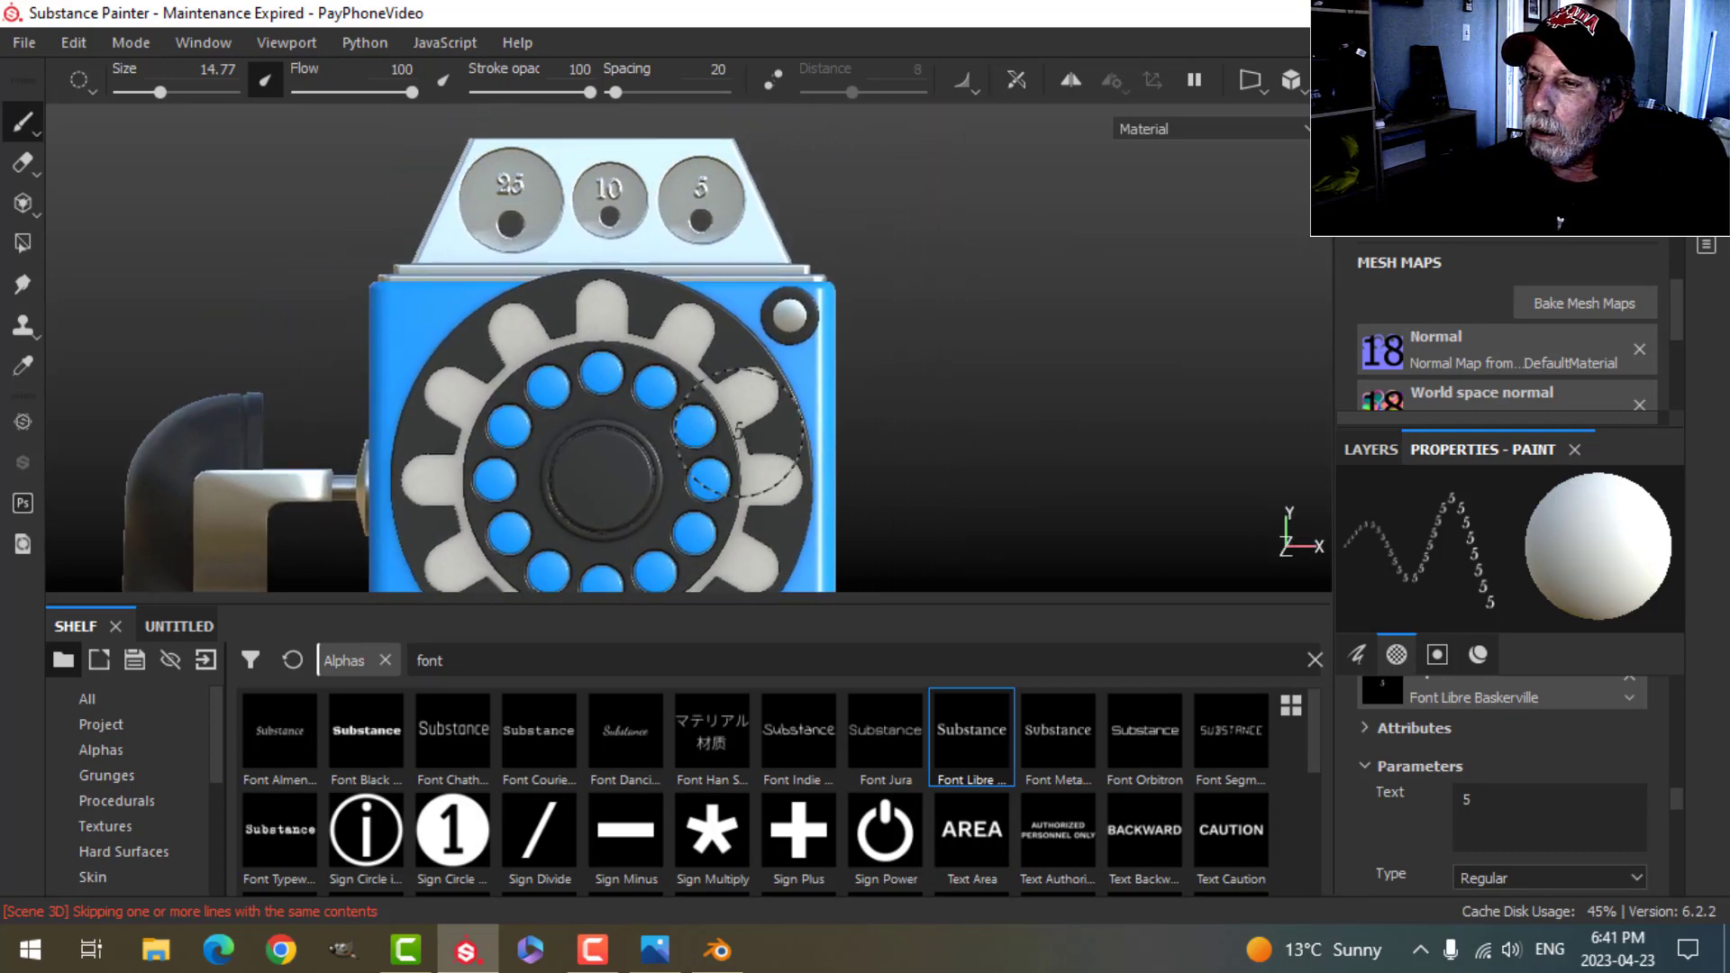
scroll(739, 431, "up", 6)
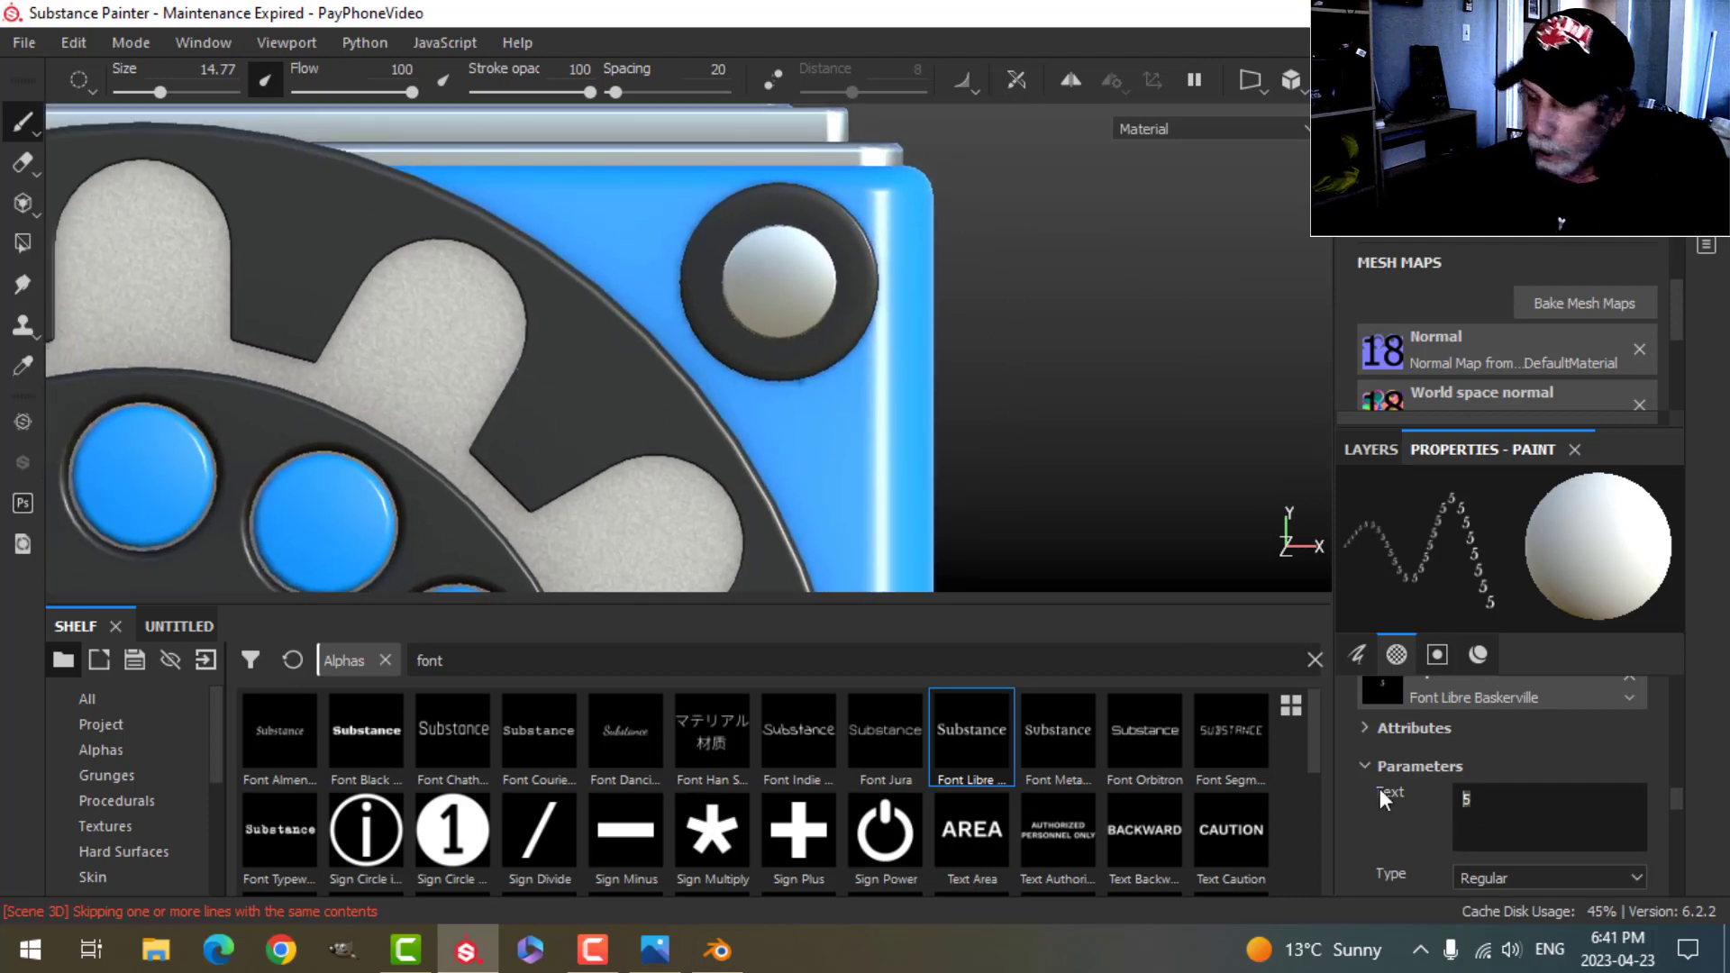
key("Caps_Lock")
type("PUSH")
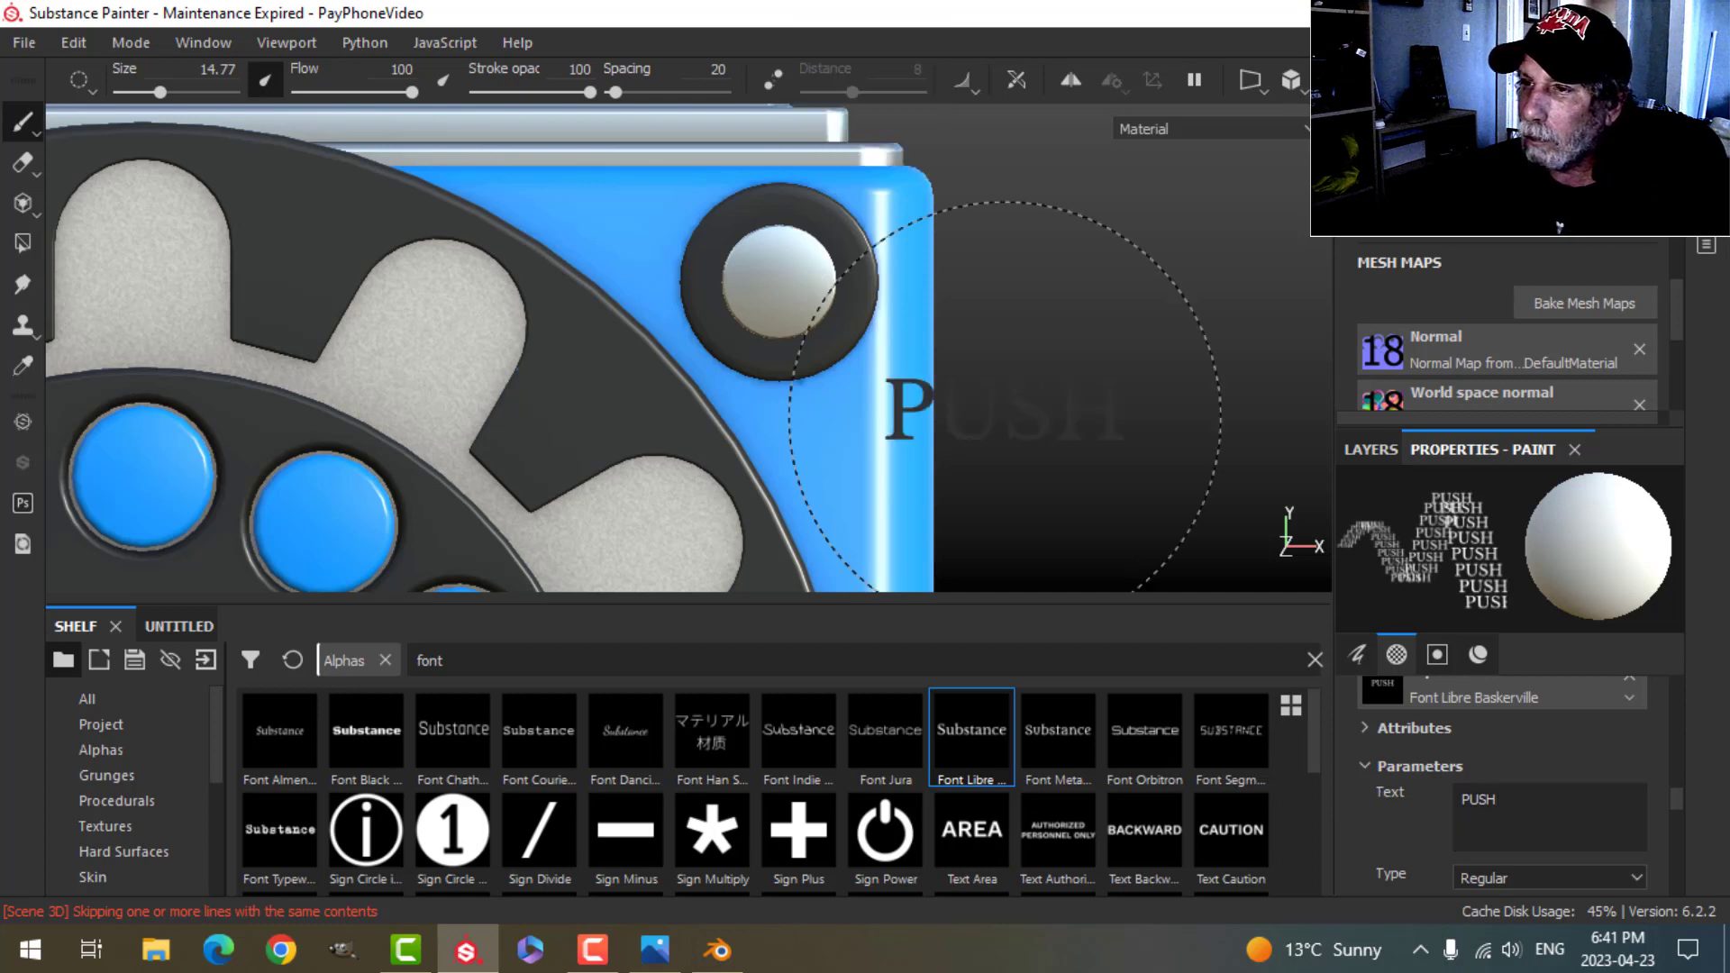
key("bracketleft")
key("bracketleft")
key("bracketleft")
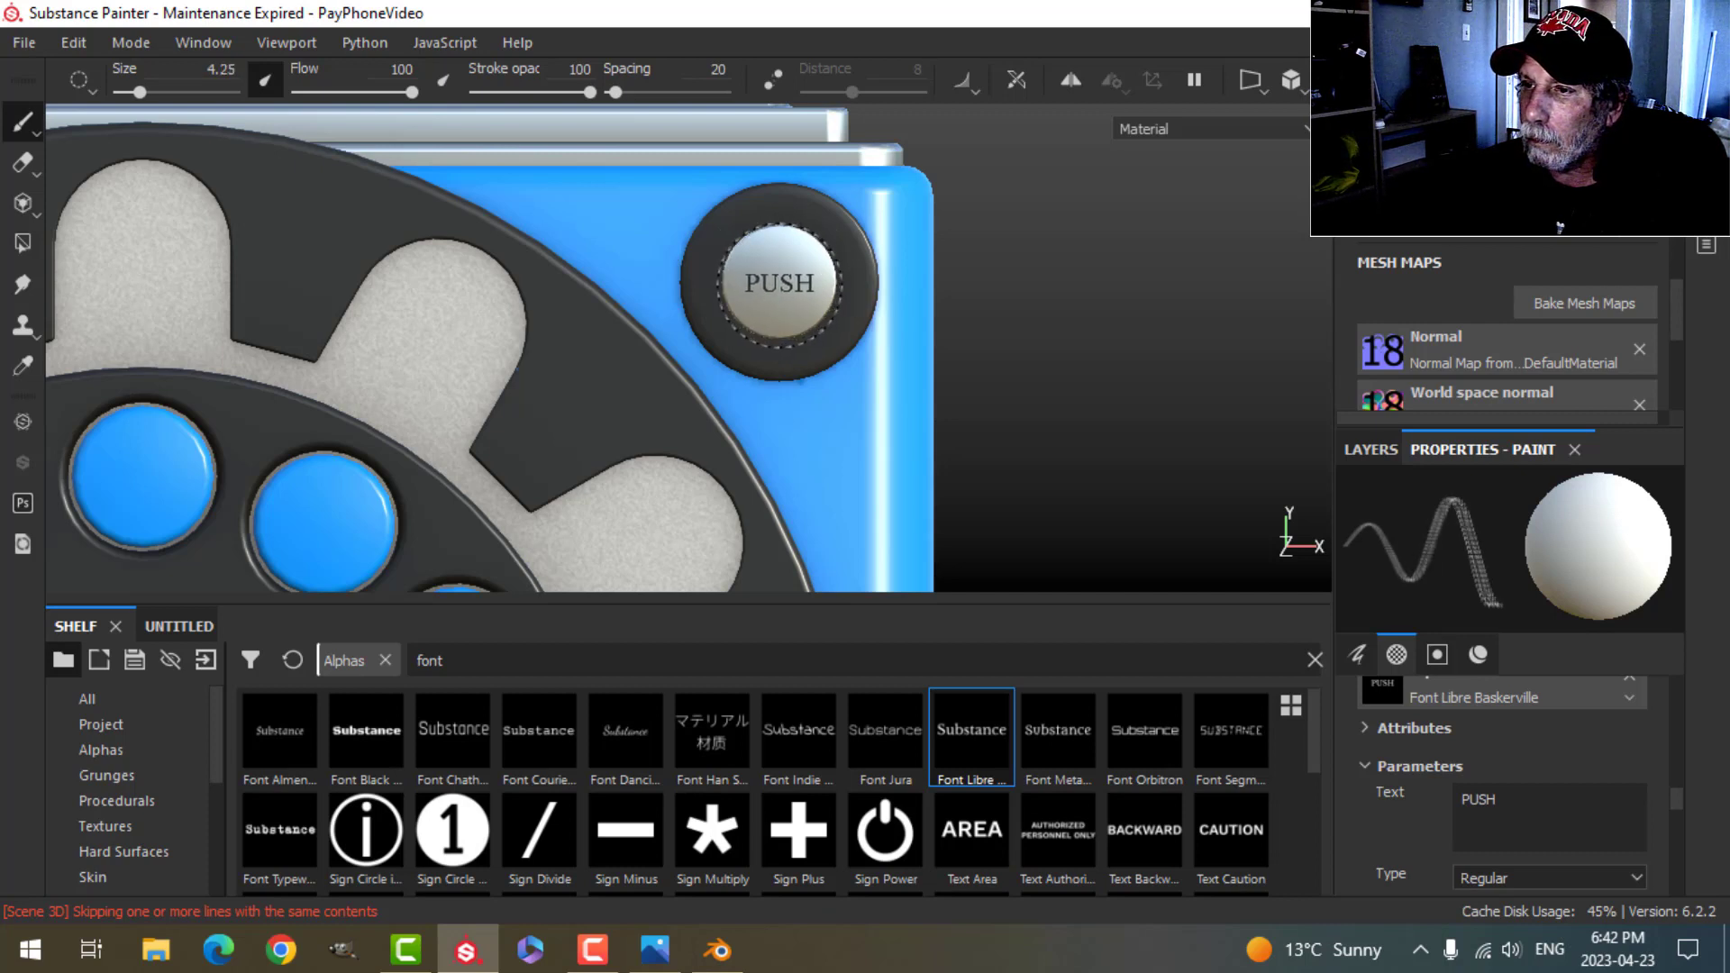
scroll(946, 370, "down", 3)
scroll(941, 371, "up", 5)
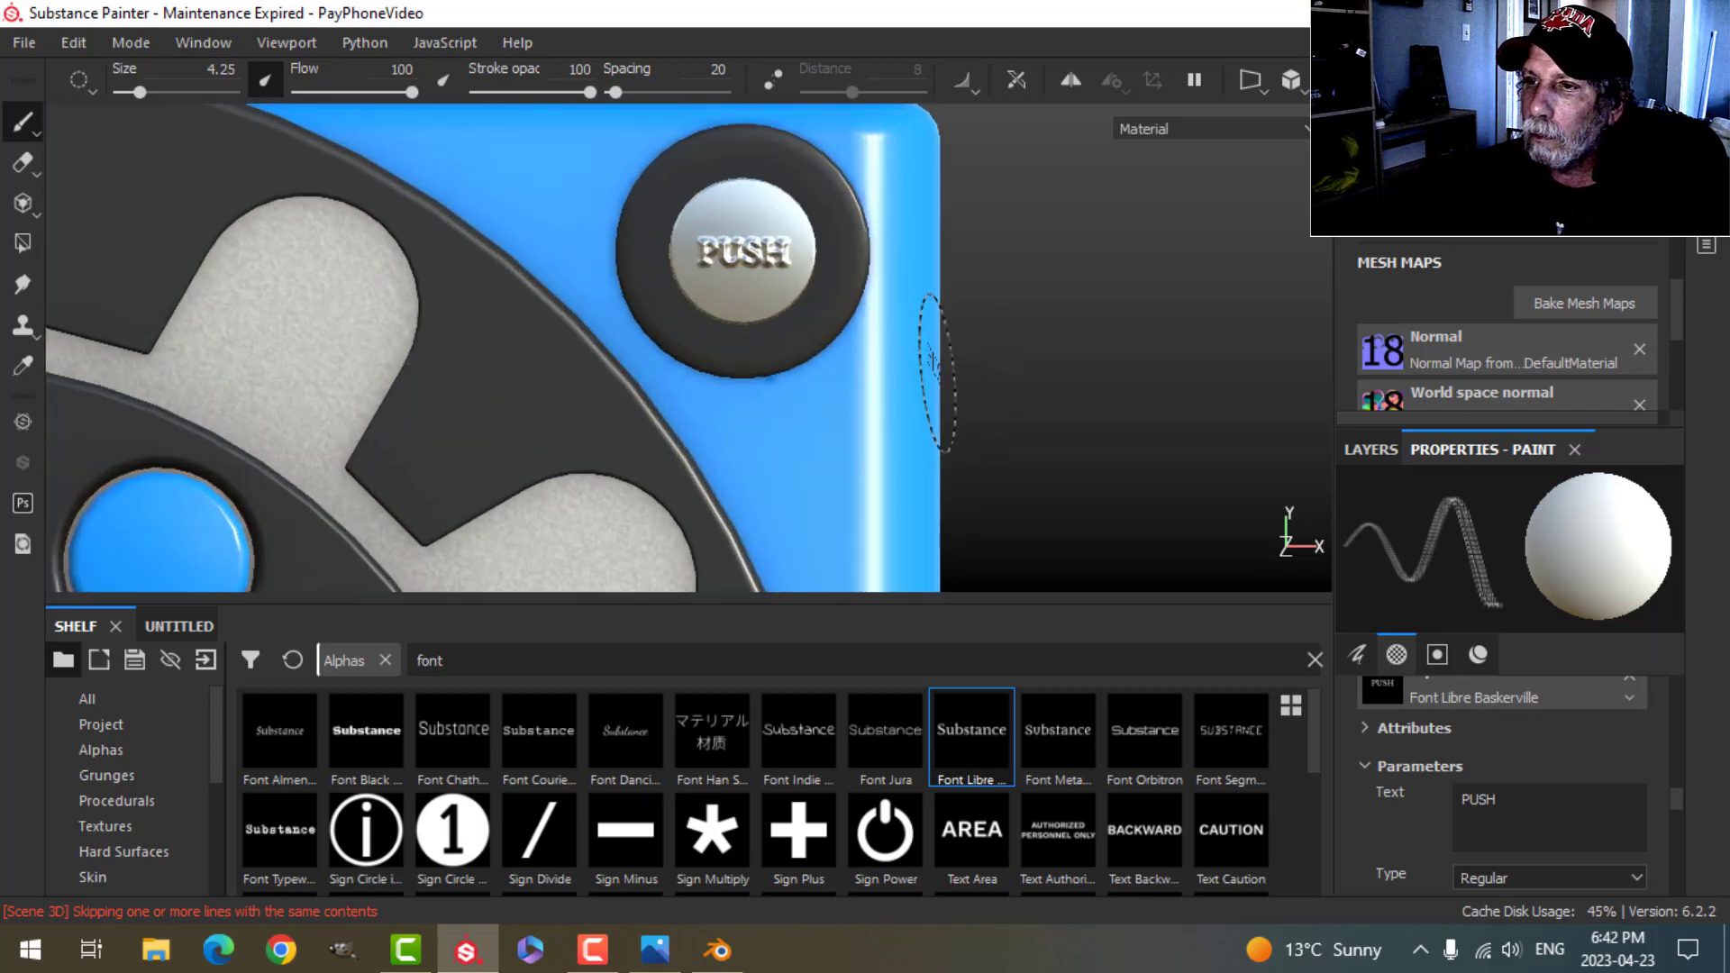
Step: Stamp the raised text COIN on the upper part of the coin return lever, with the brush size at 11.83
scroll(937, 371, "down", 4)
middle_click_drag(918, 437, 734, 259)
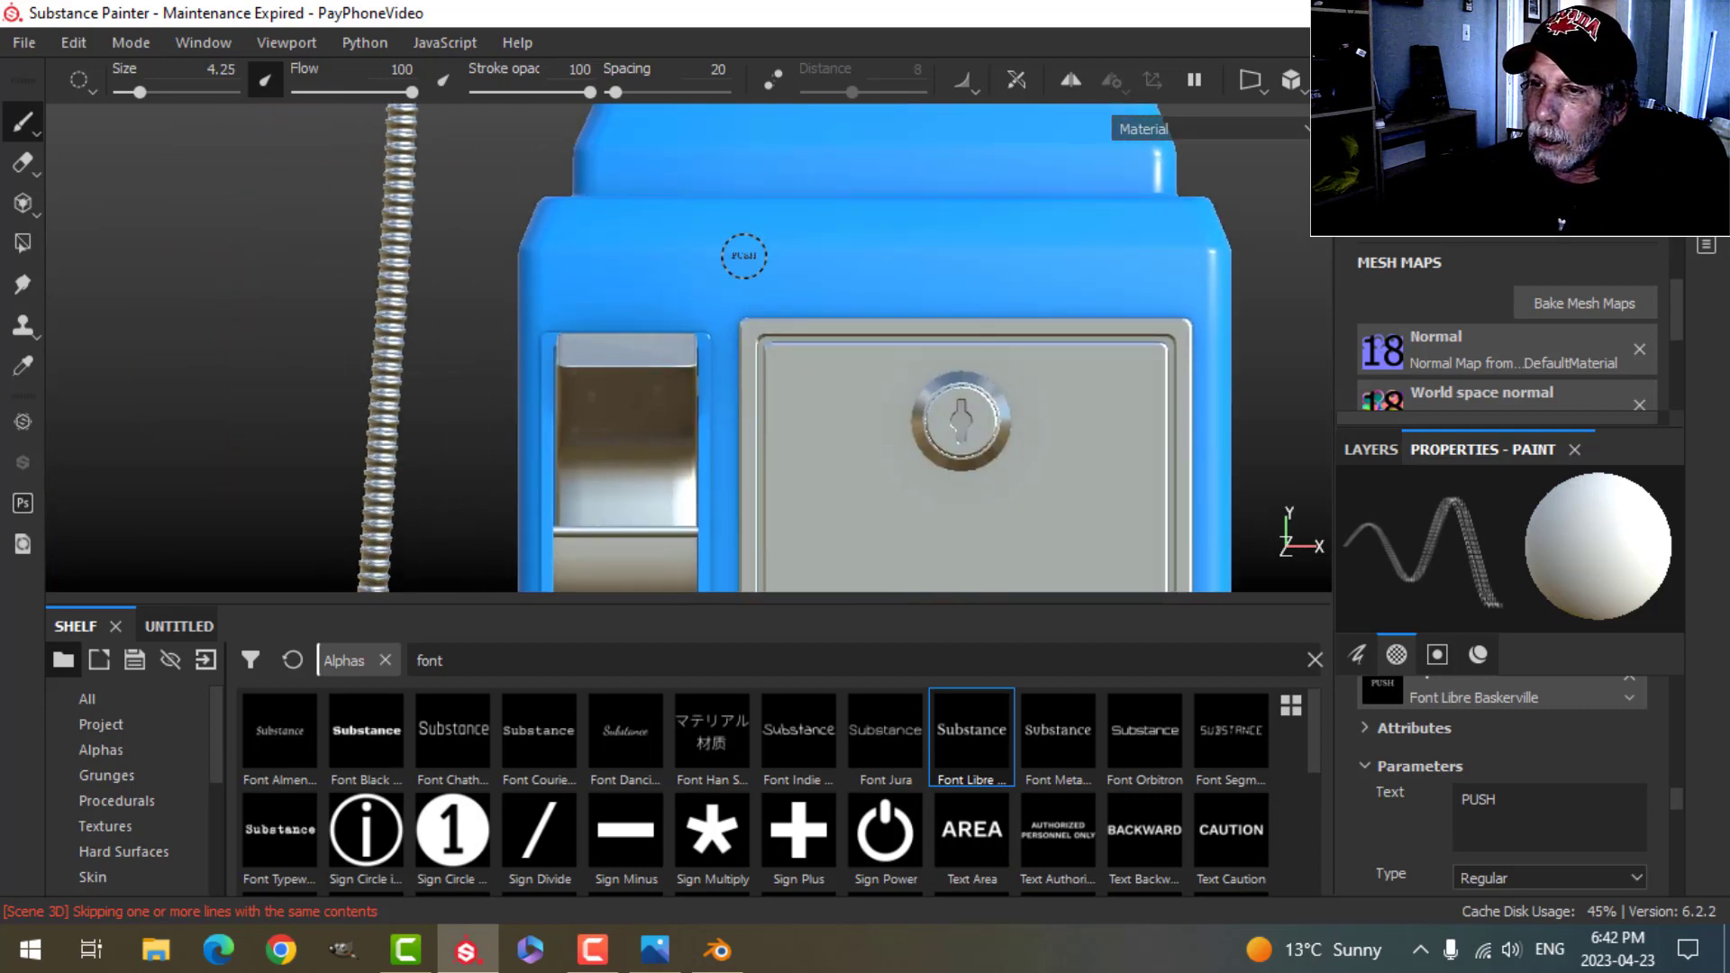
left_click_drag(733, 259, 737, 325, "alt")
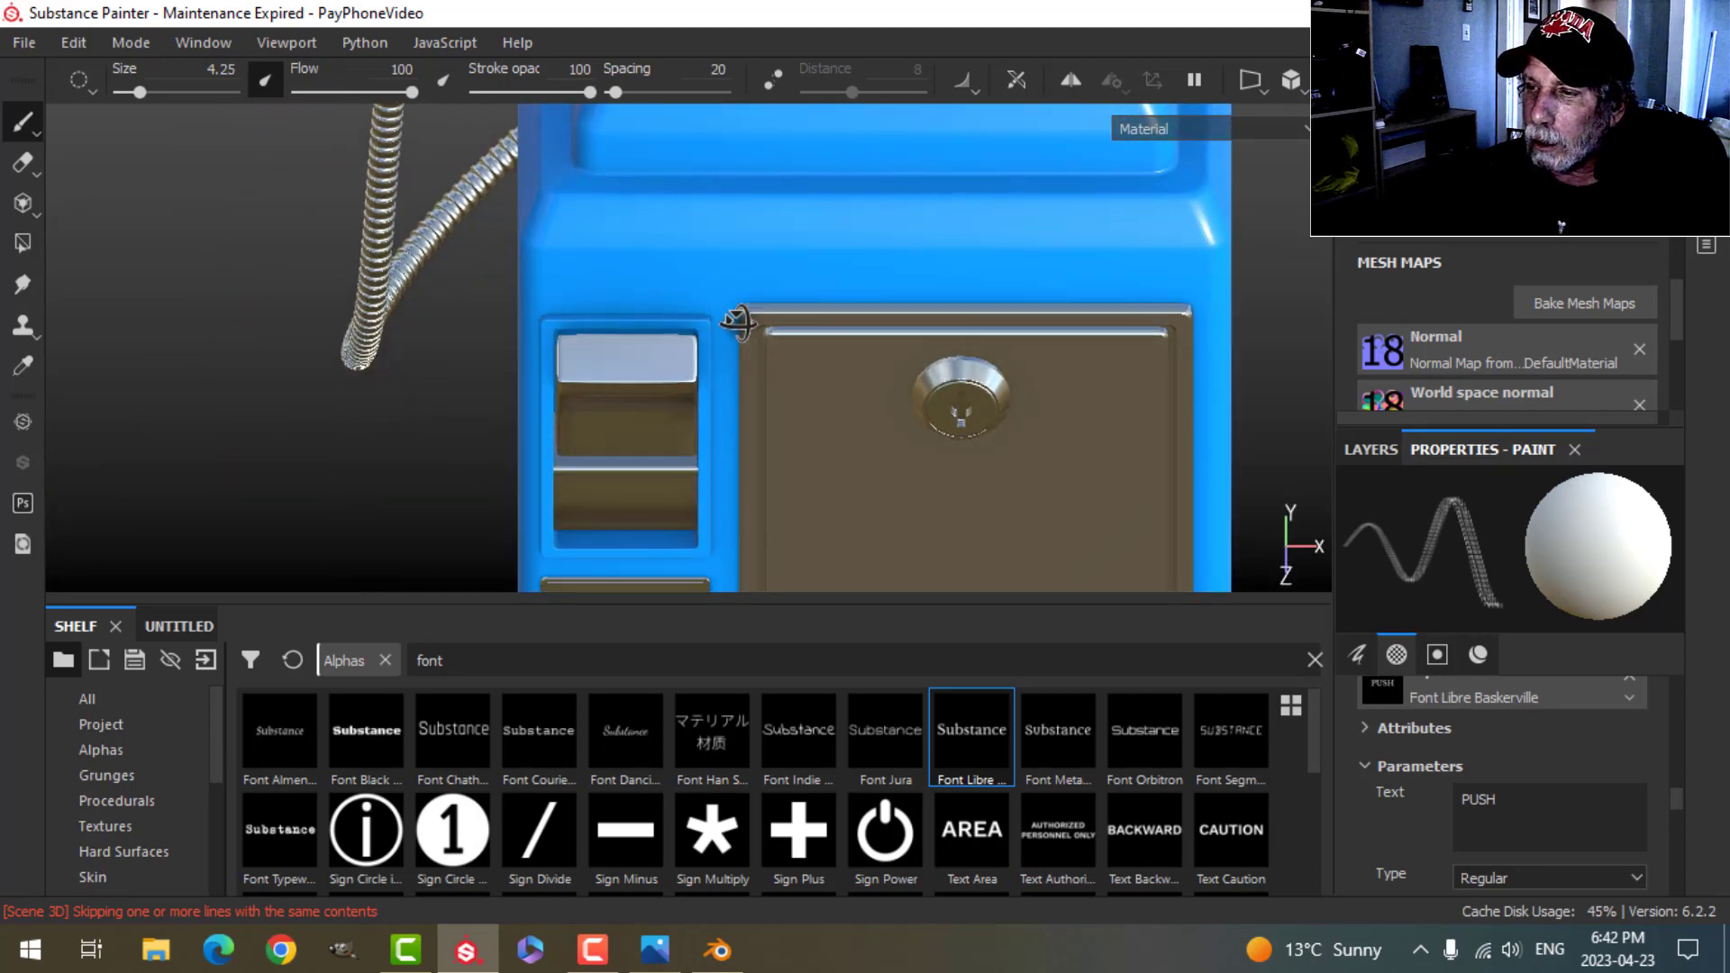
left_click(1501, 804)
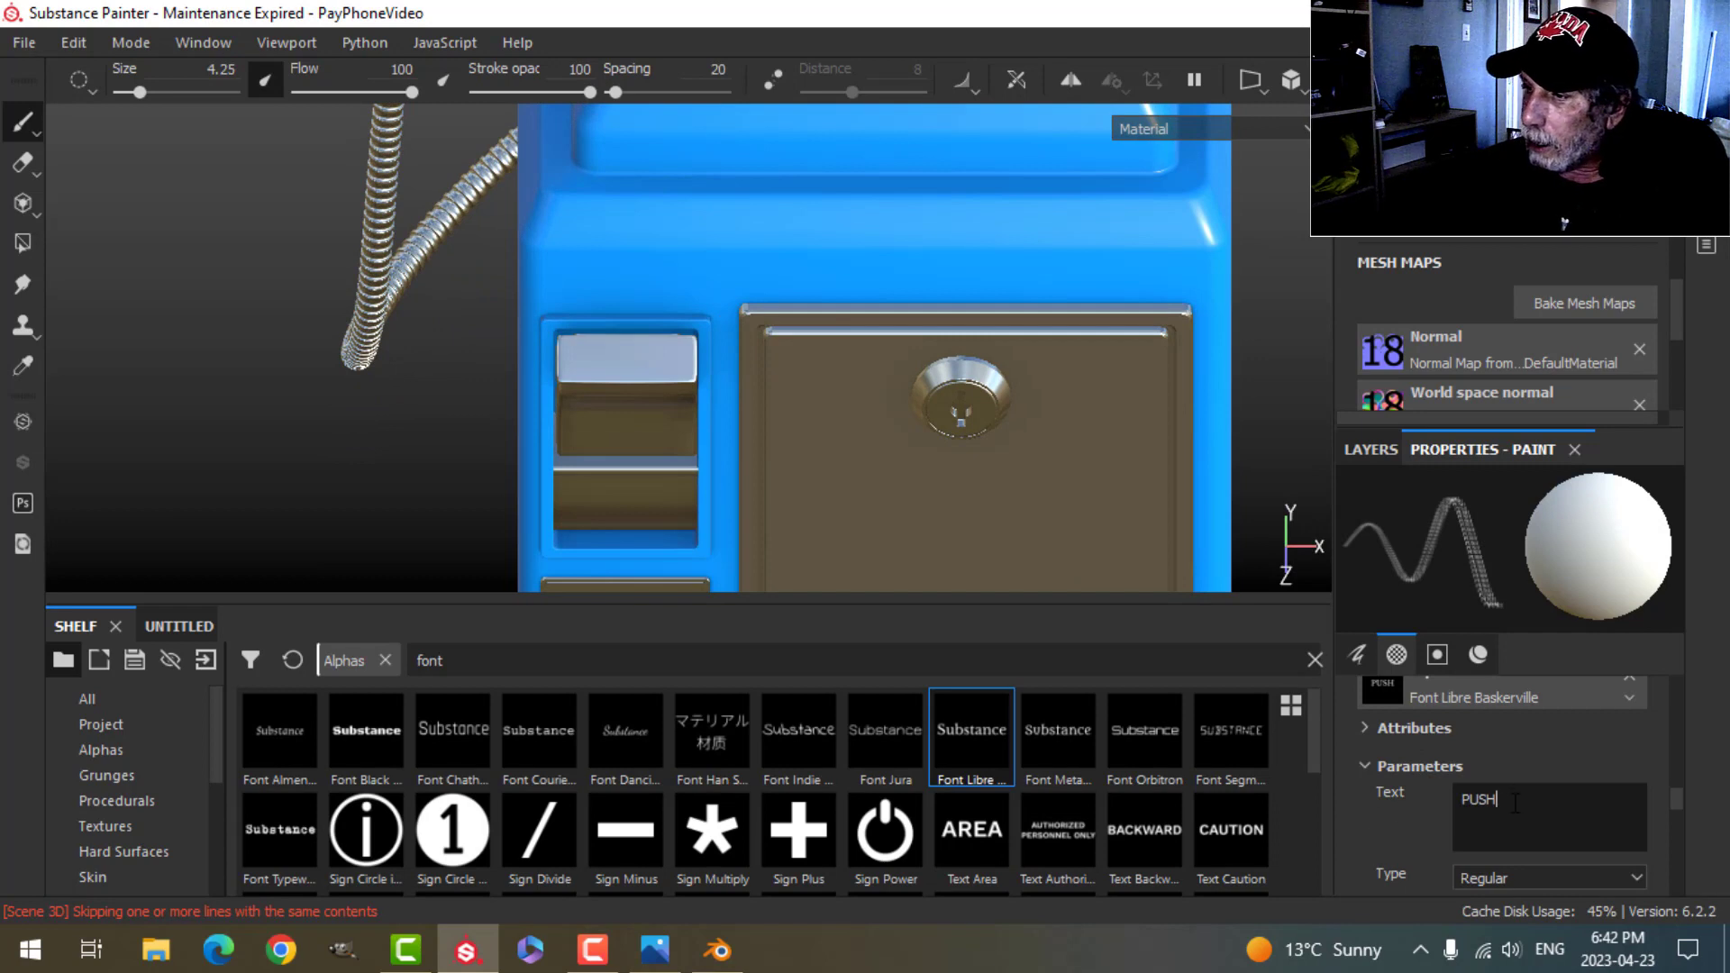
type("COIN")
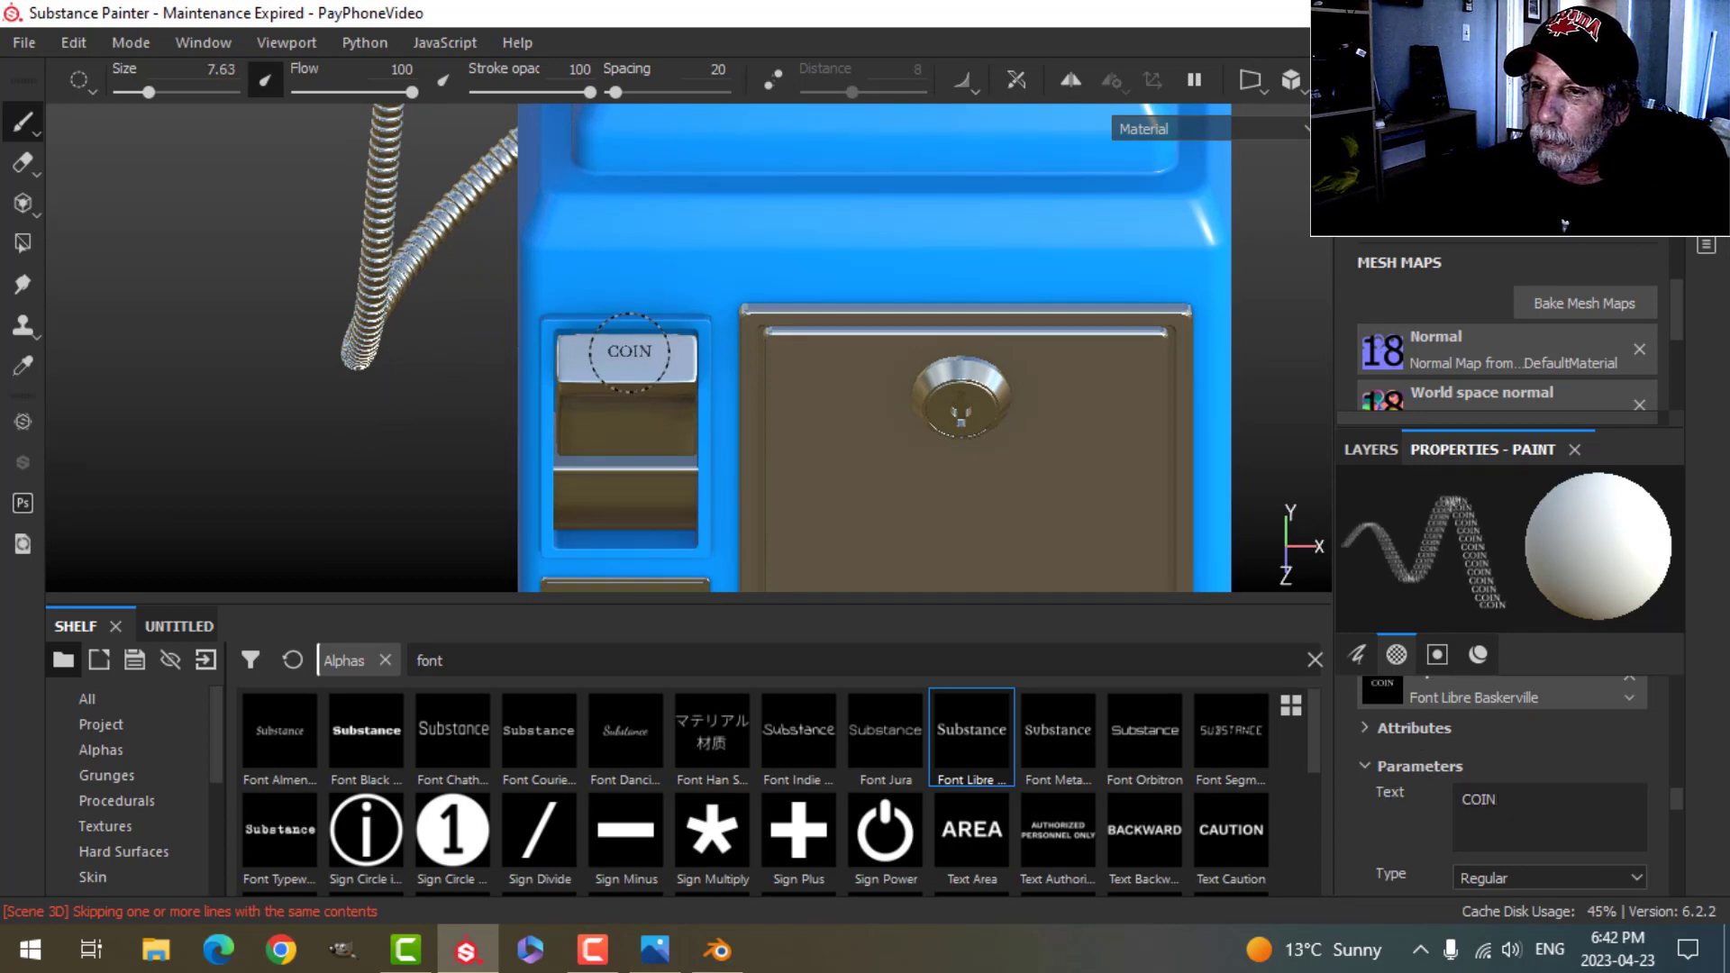
right_click_drag(629, 352, 694, 351, "ctrl")
scroll(634, 351, "up", 3)
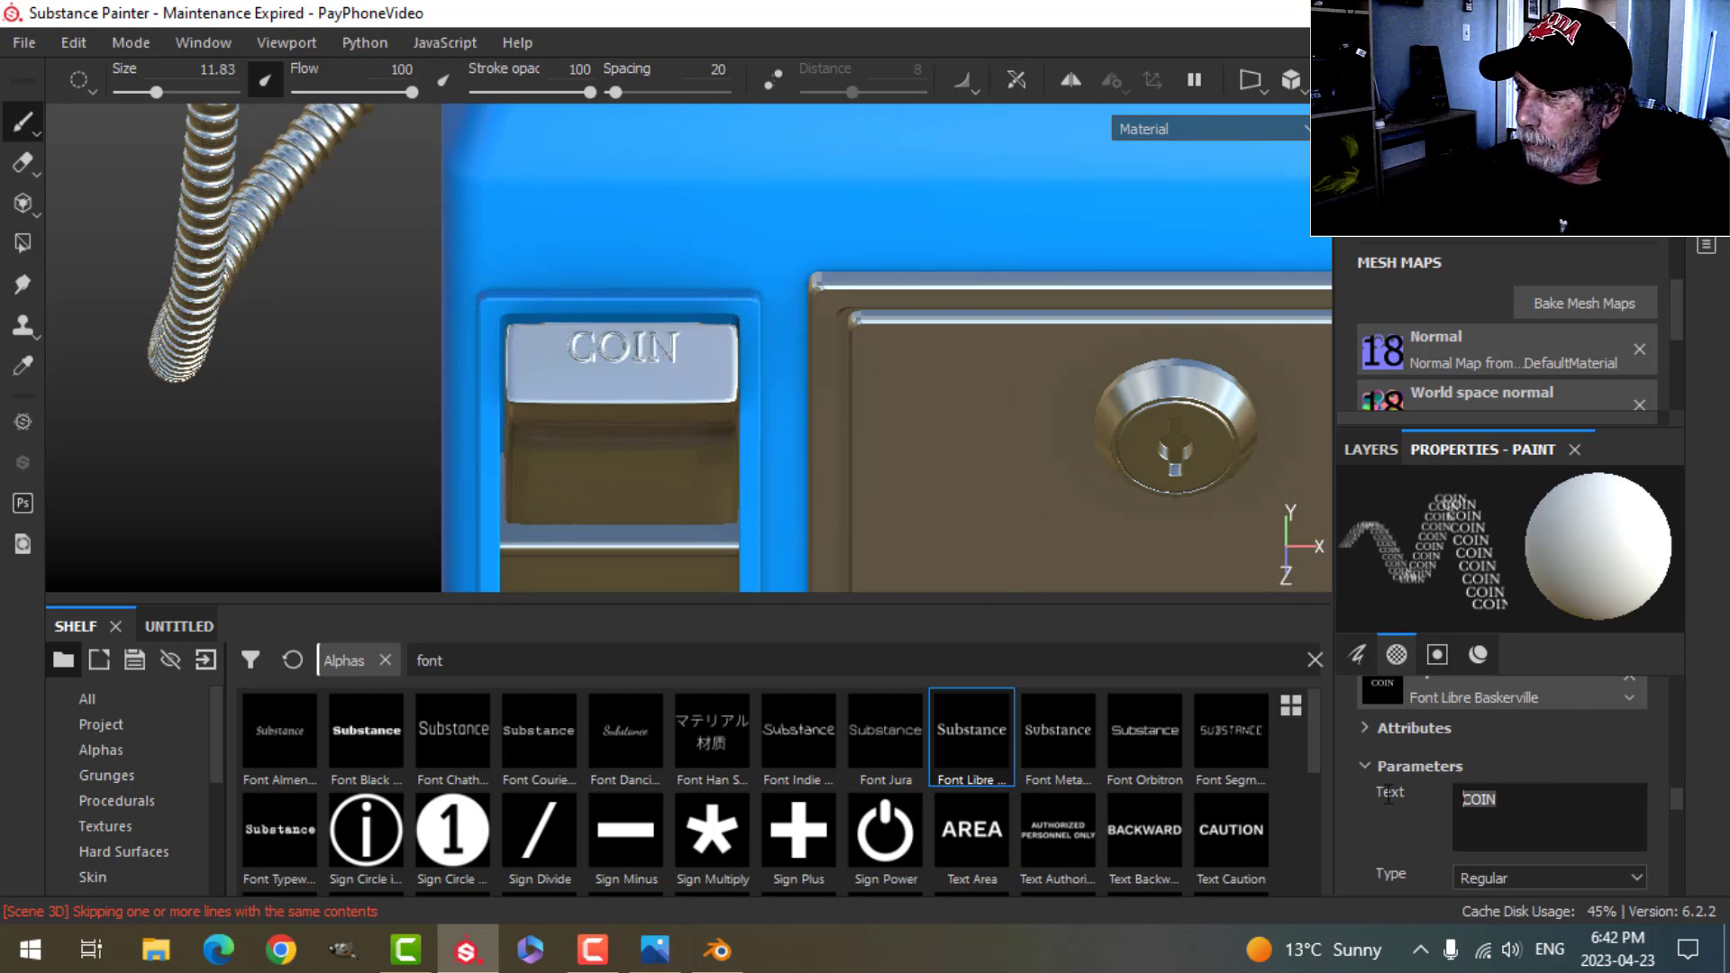
Step: Stamp the raised text RELEASE beneath COIN on the coin return lever, with the brush size at 9.71
type("RELEASE")
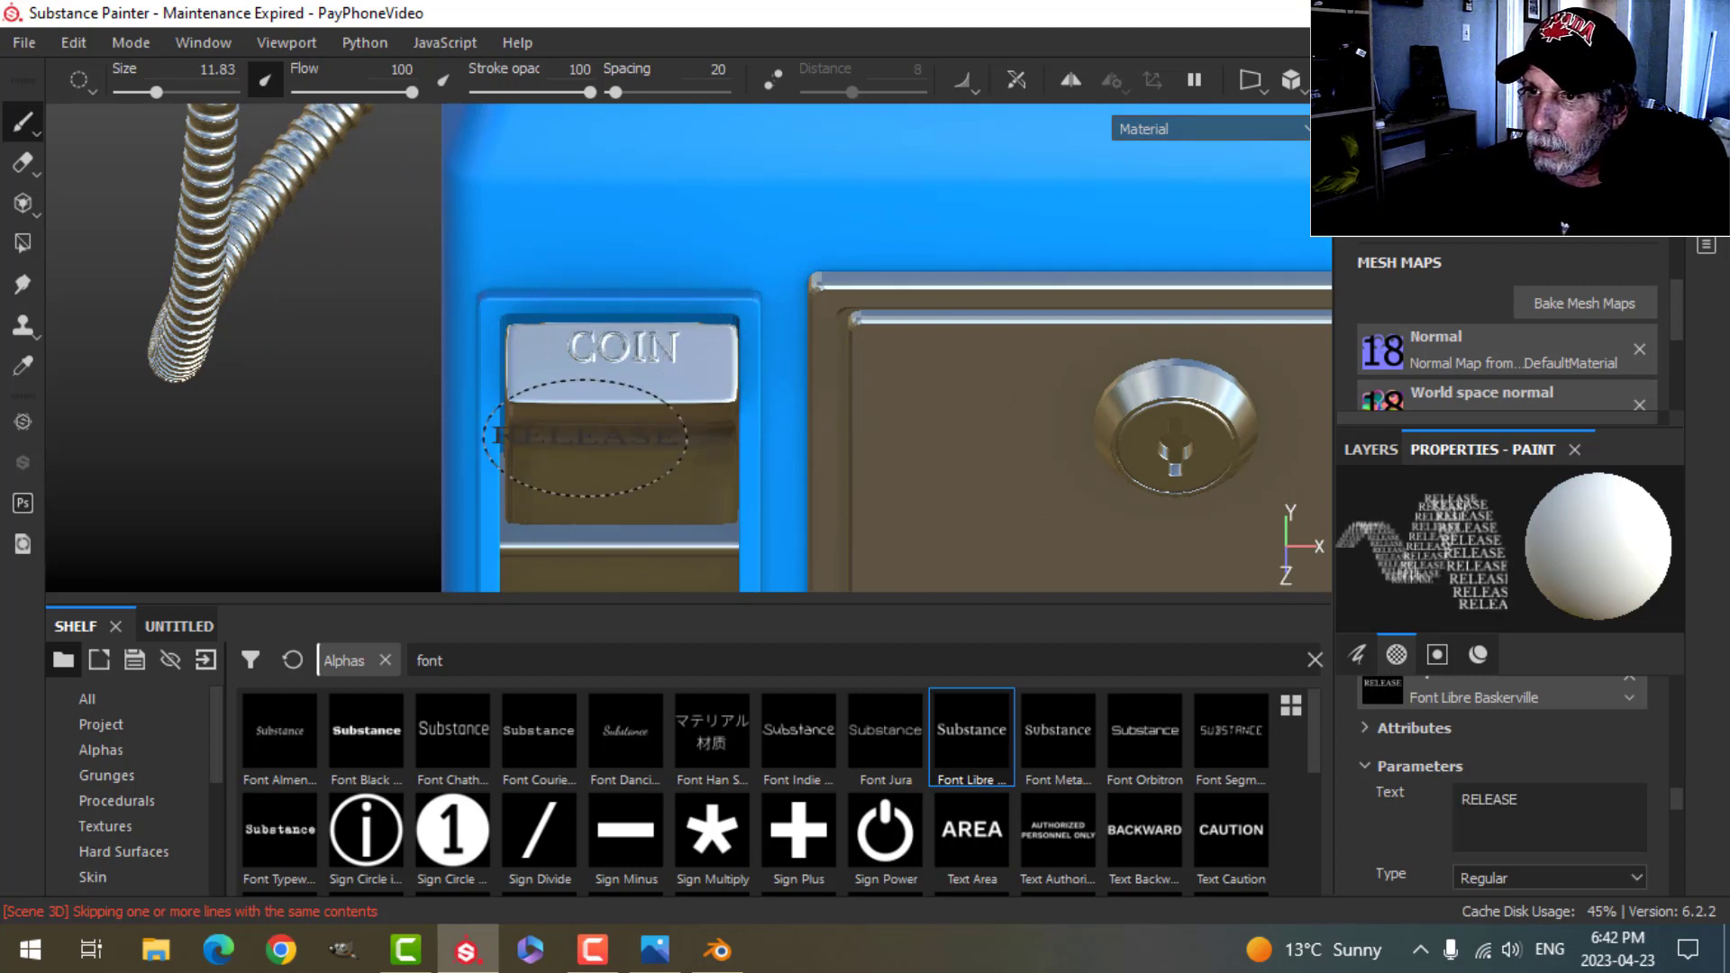
key("bracketleft")
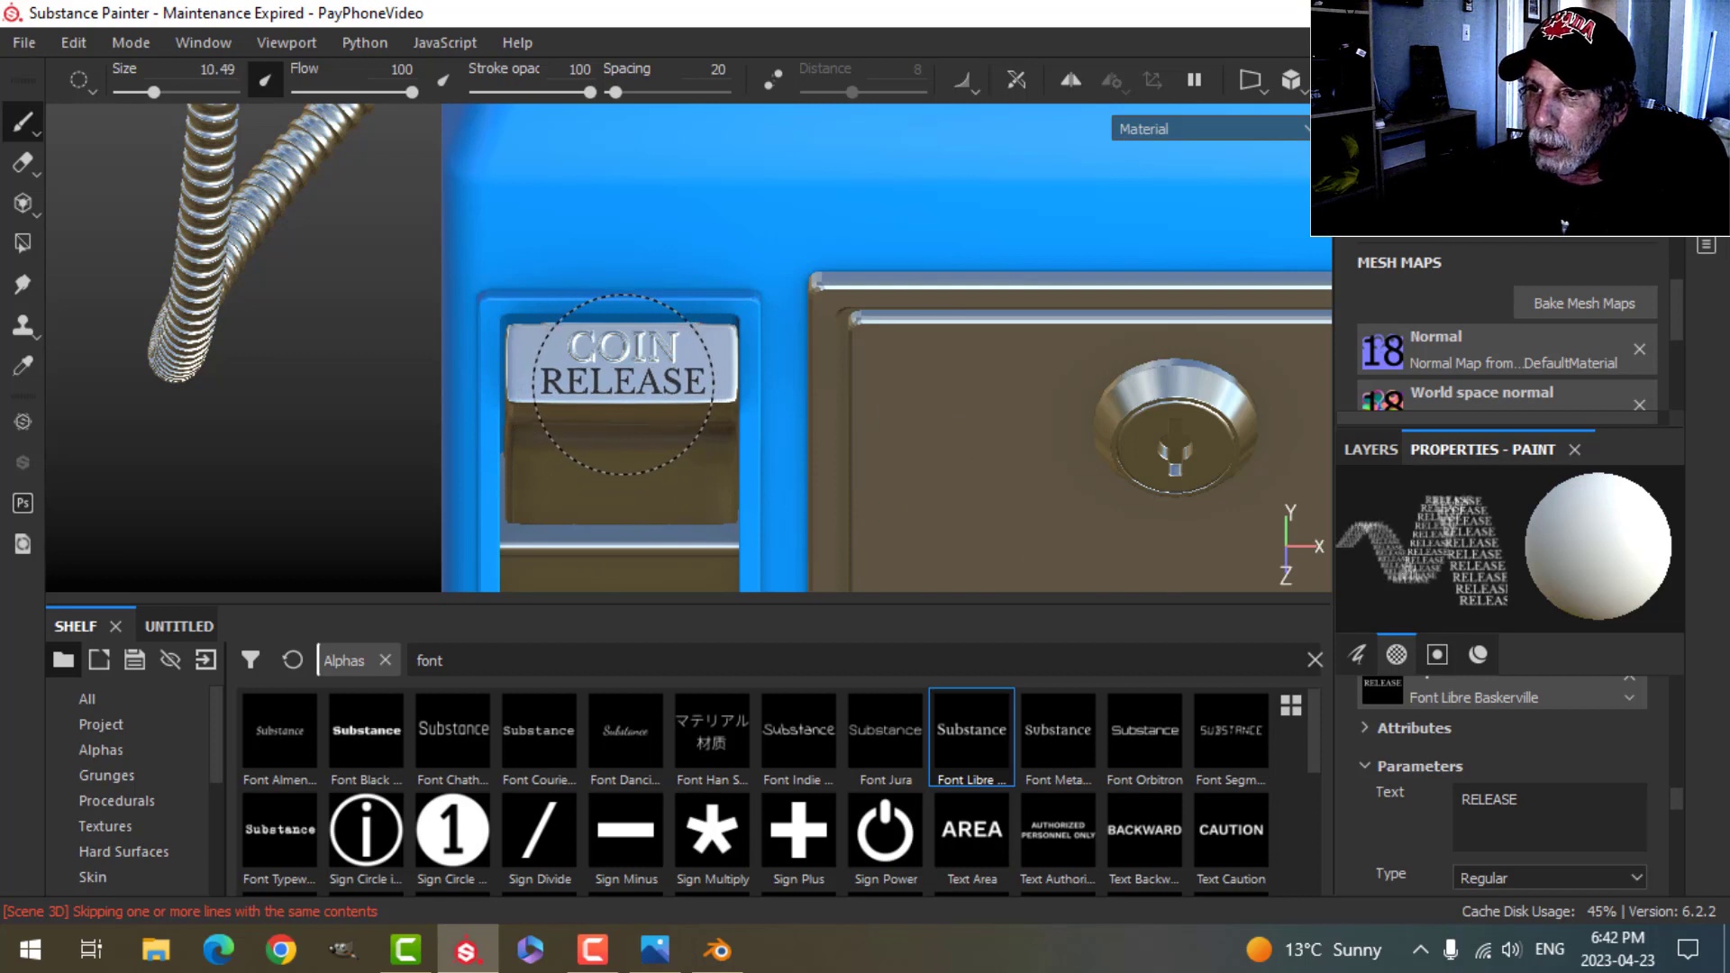
key("bracketleft")
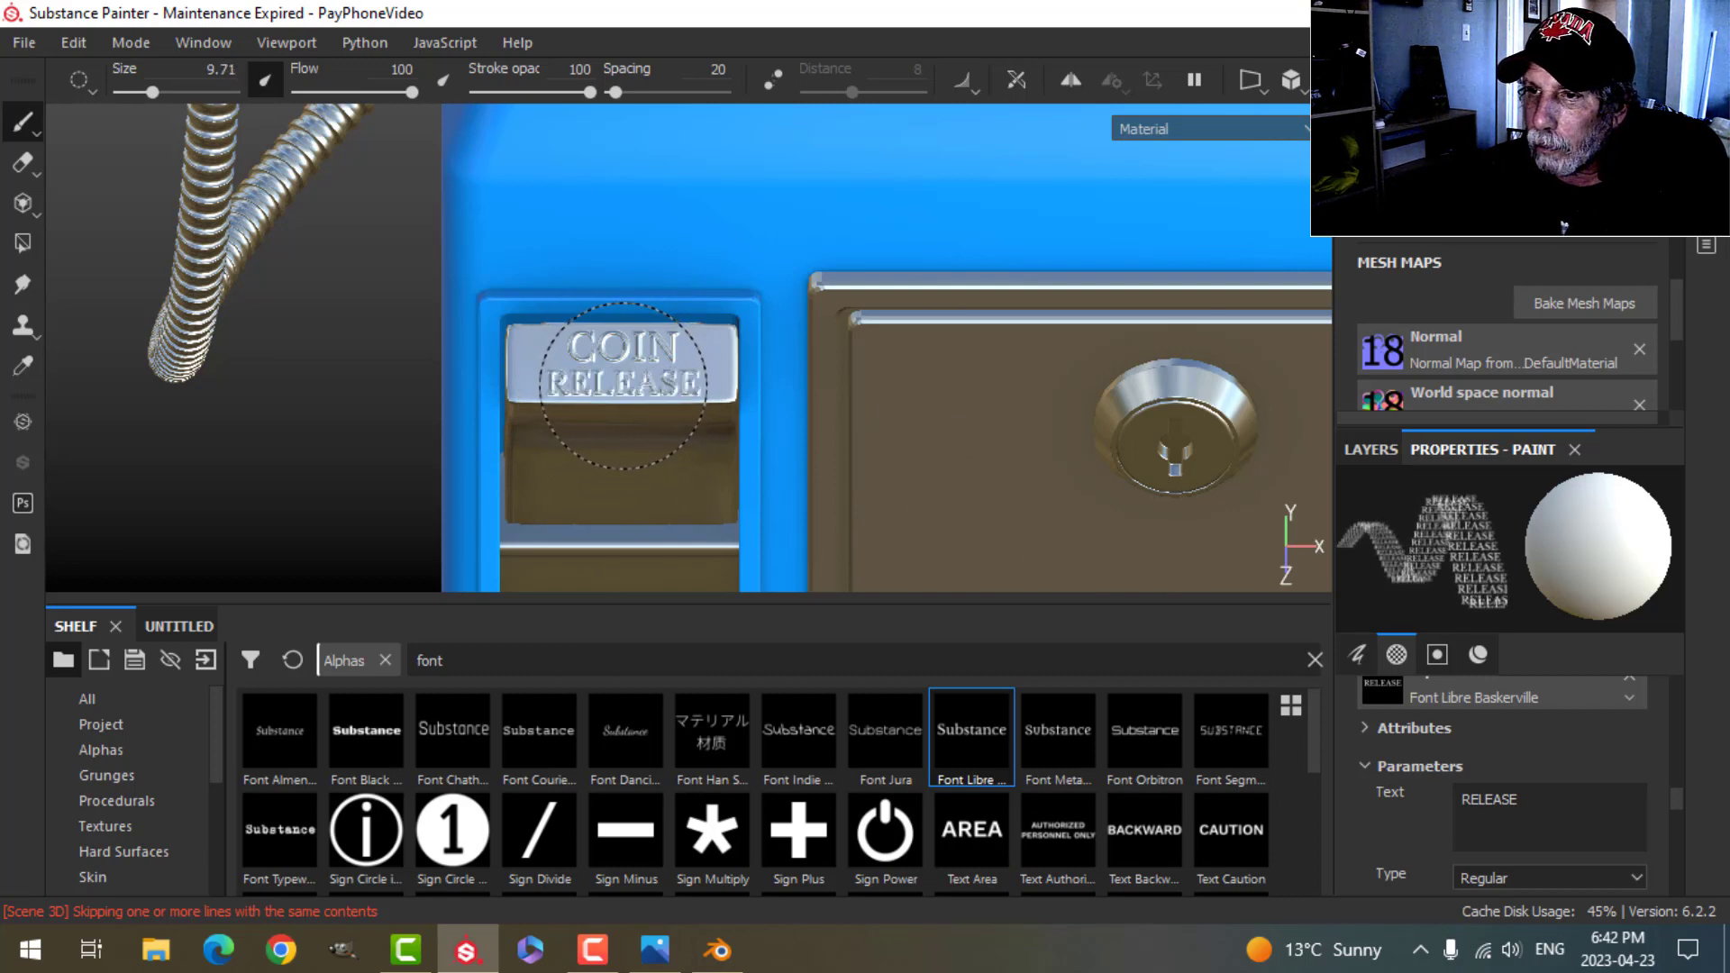
left_click_drag(1176, 495, 741, 481, "alt")
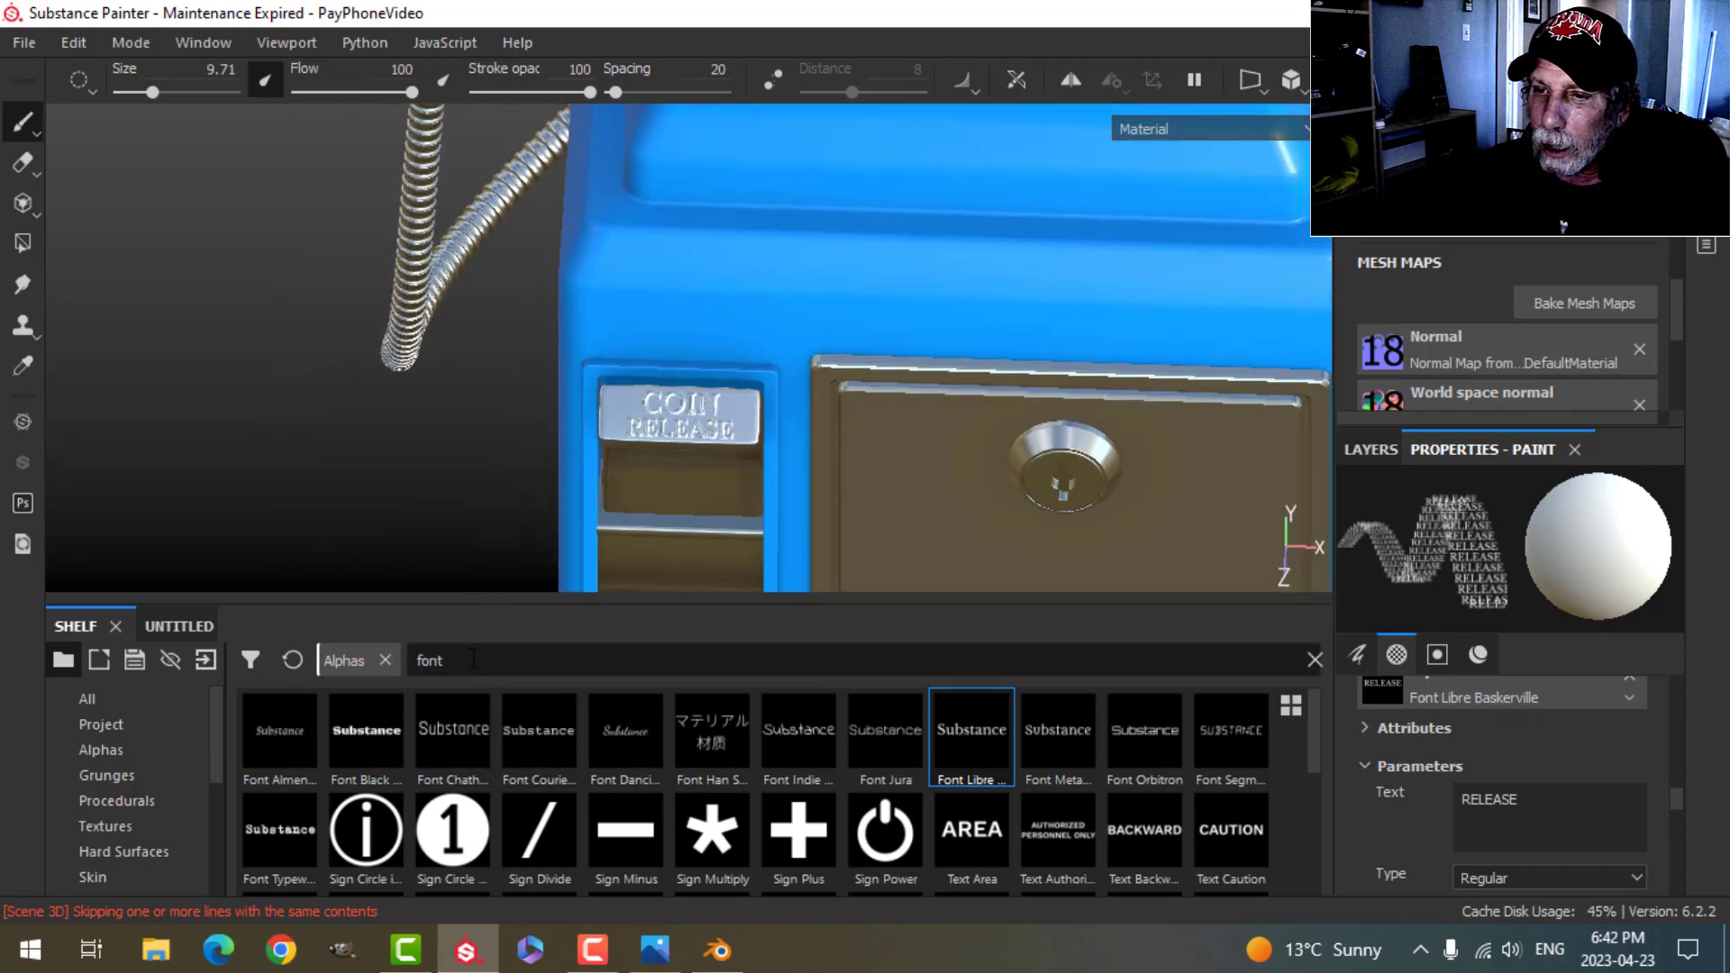
Step: Search the alphas for "REC" and set RoundedRectangle256 as the brush alpha
left_click(292, 660)
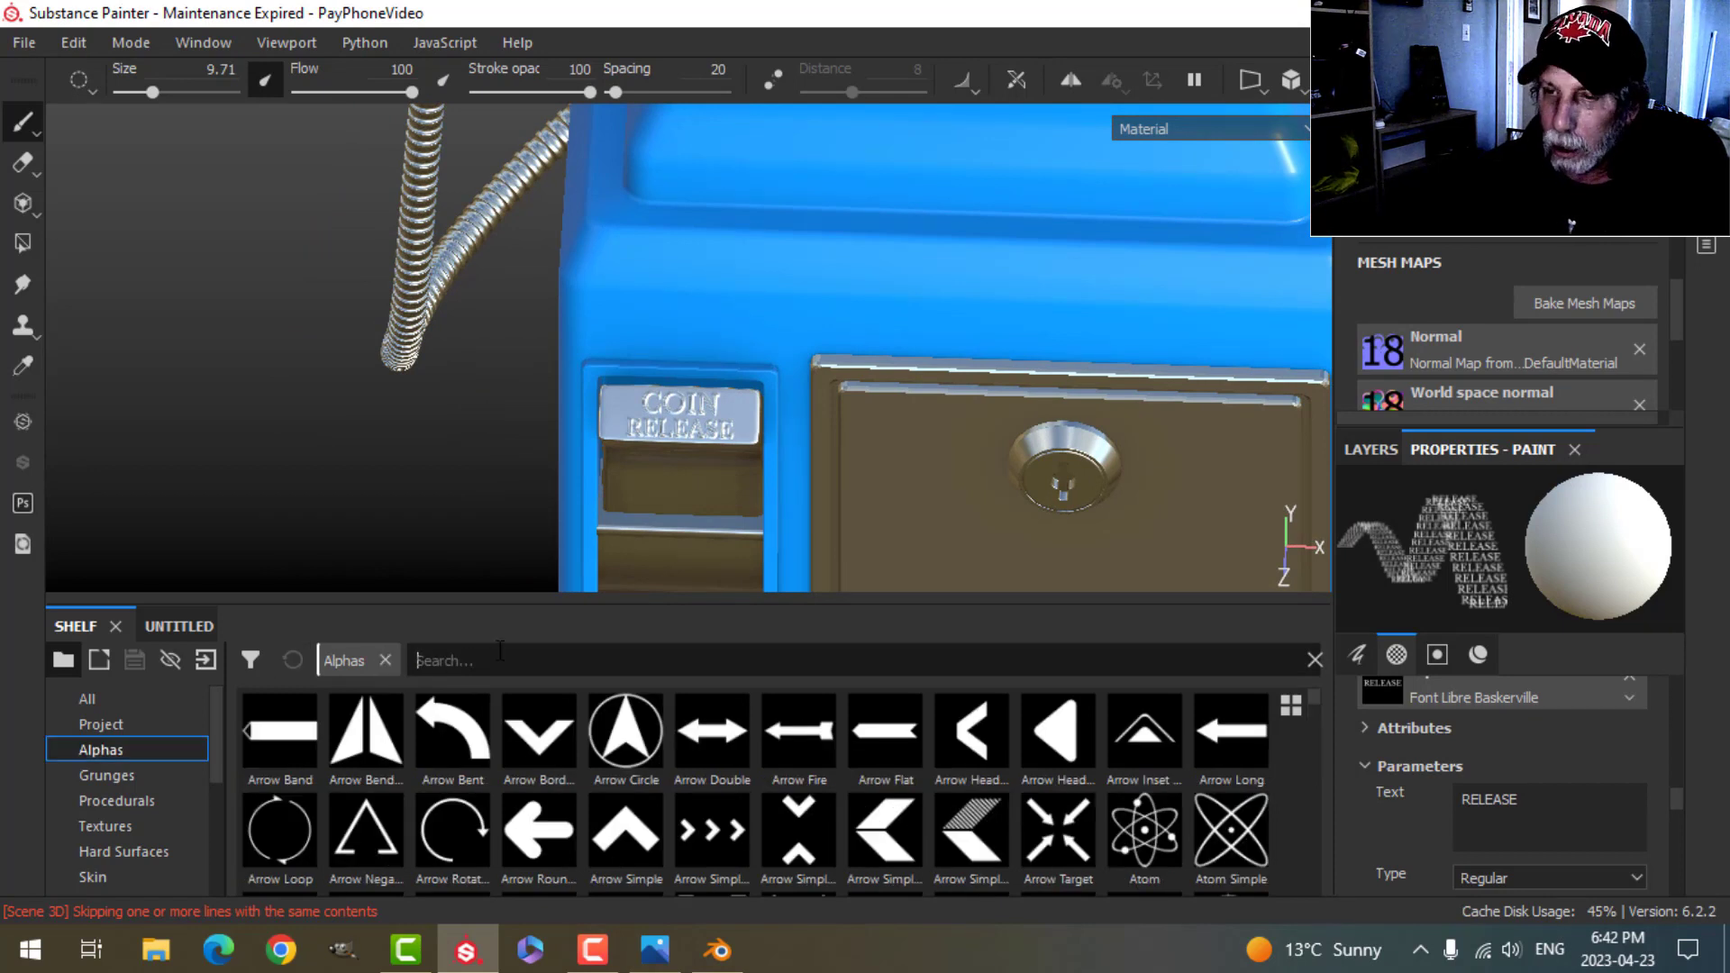
type("REC")
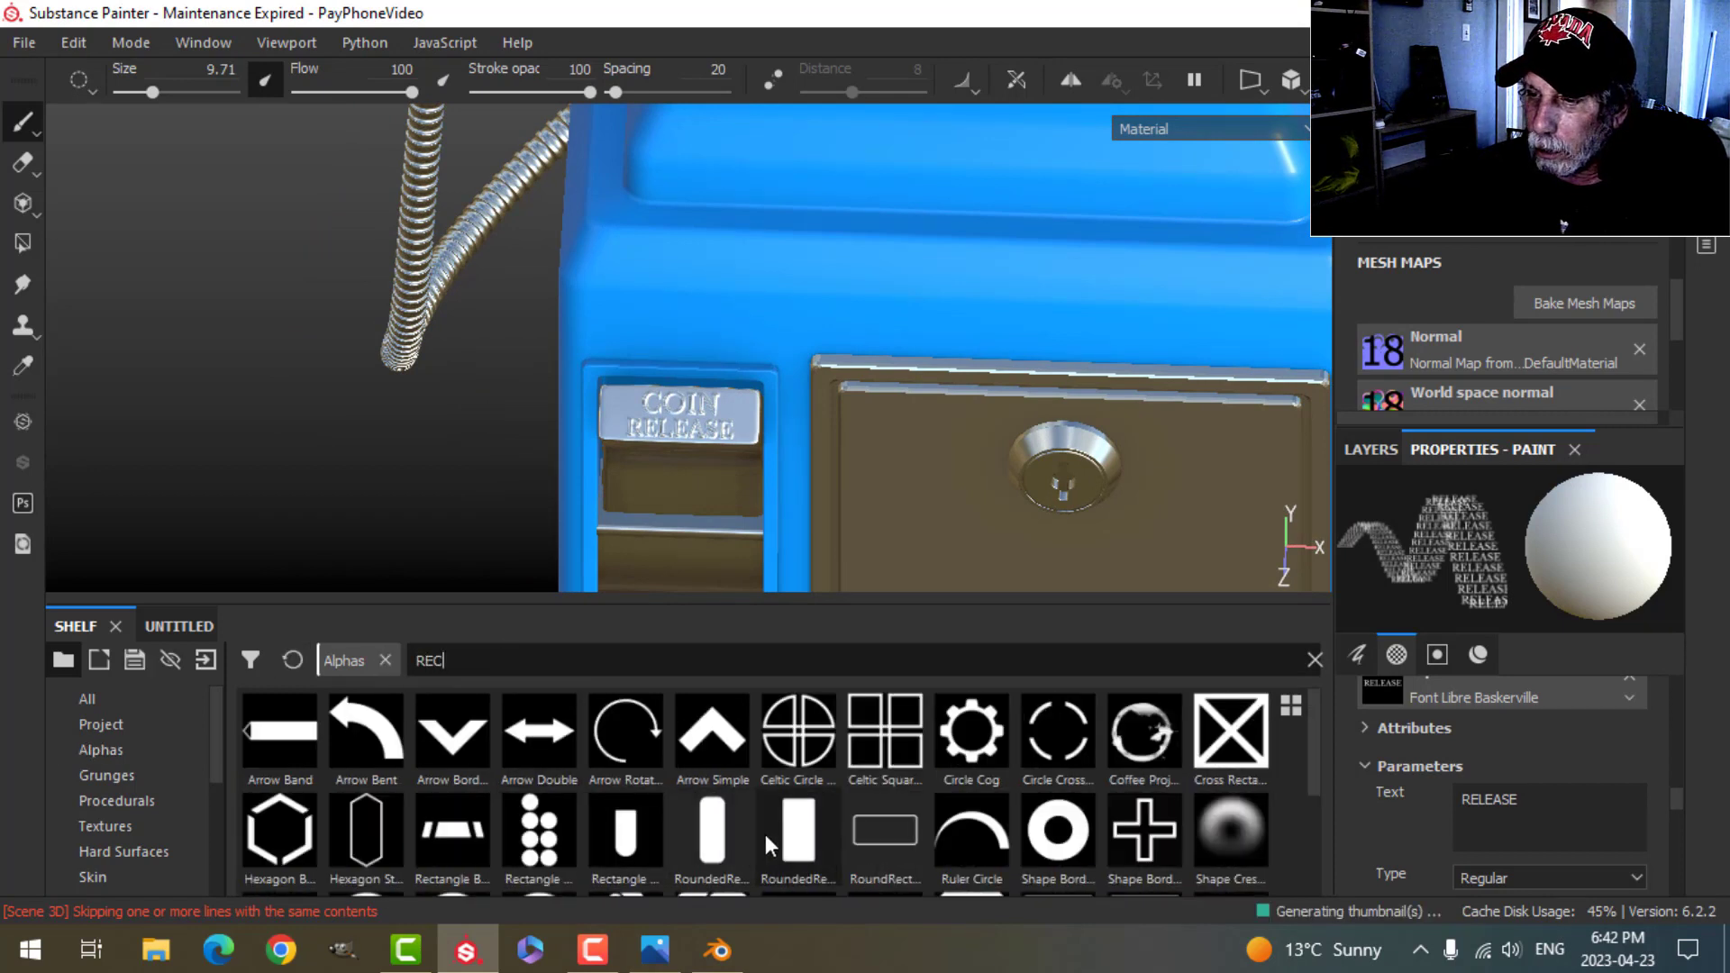
left_click(799, 831)
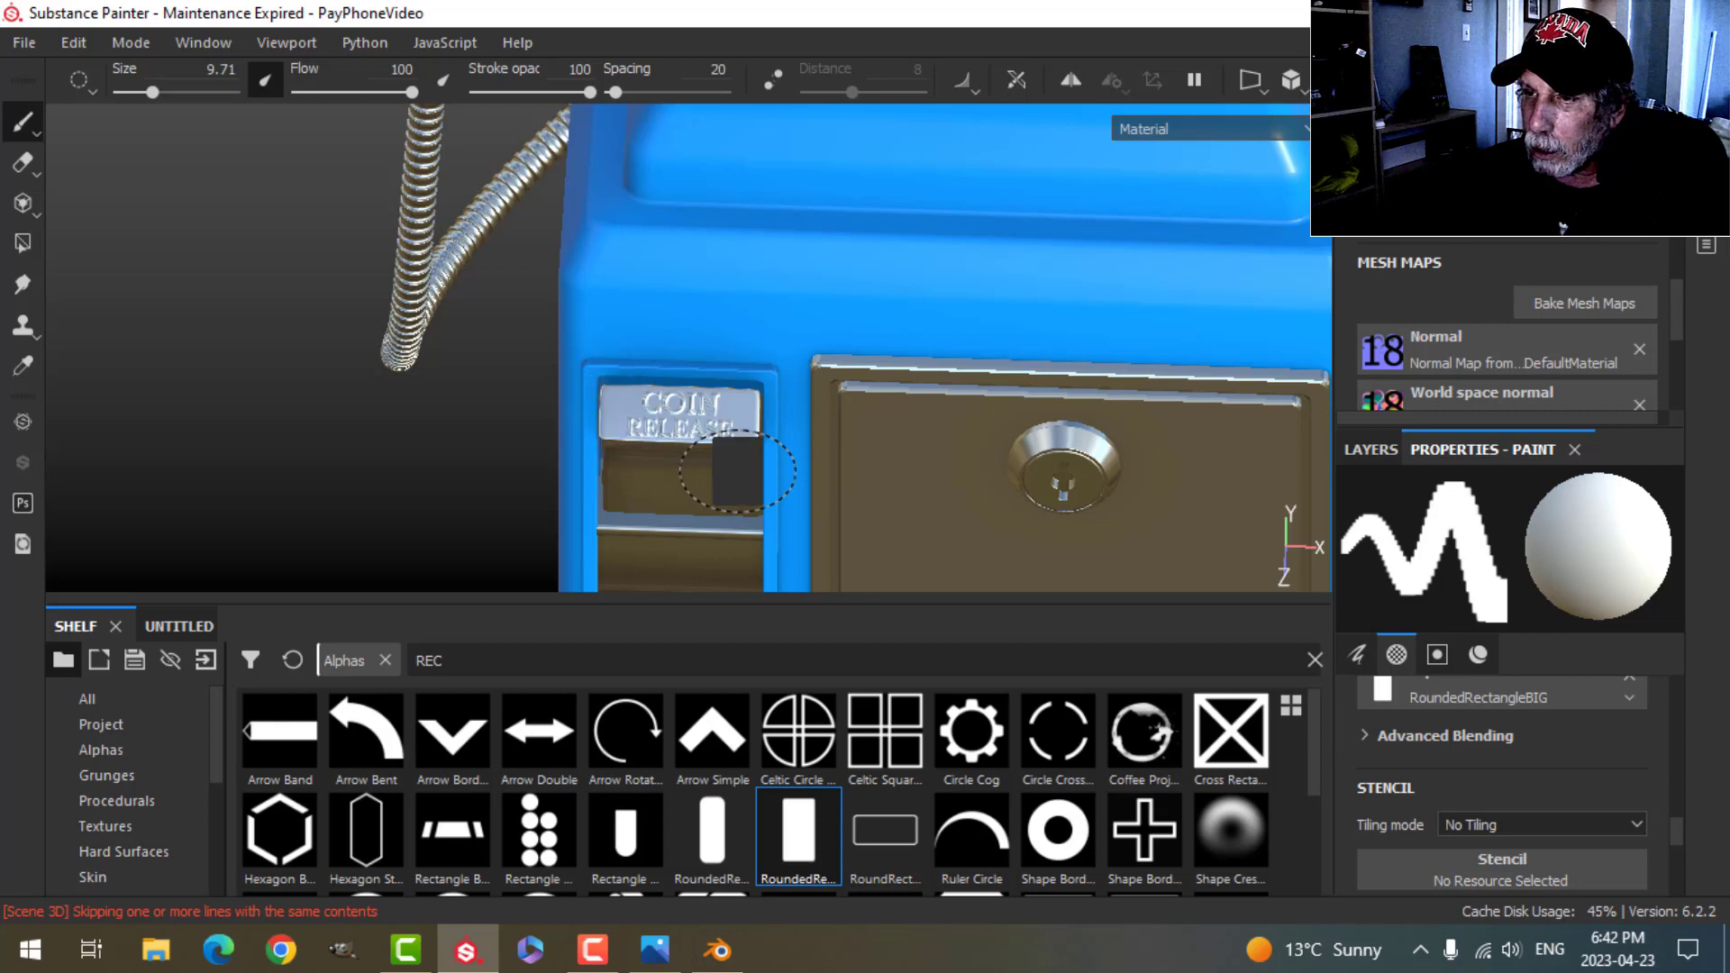
left_click_drag(737, 471, 768, 448, "alt")
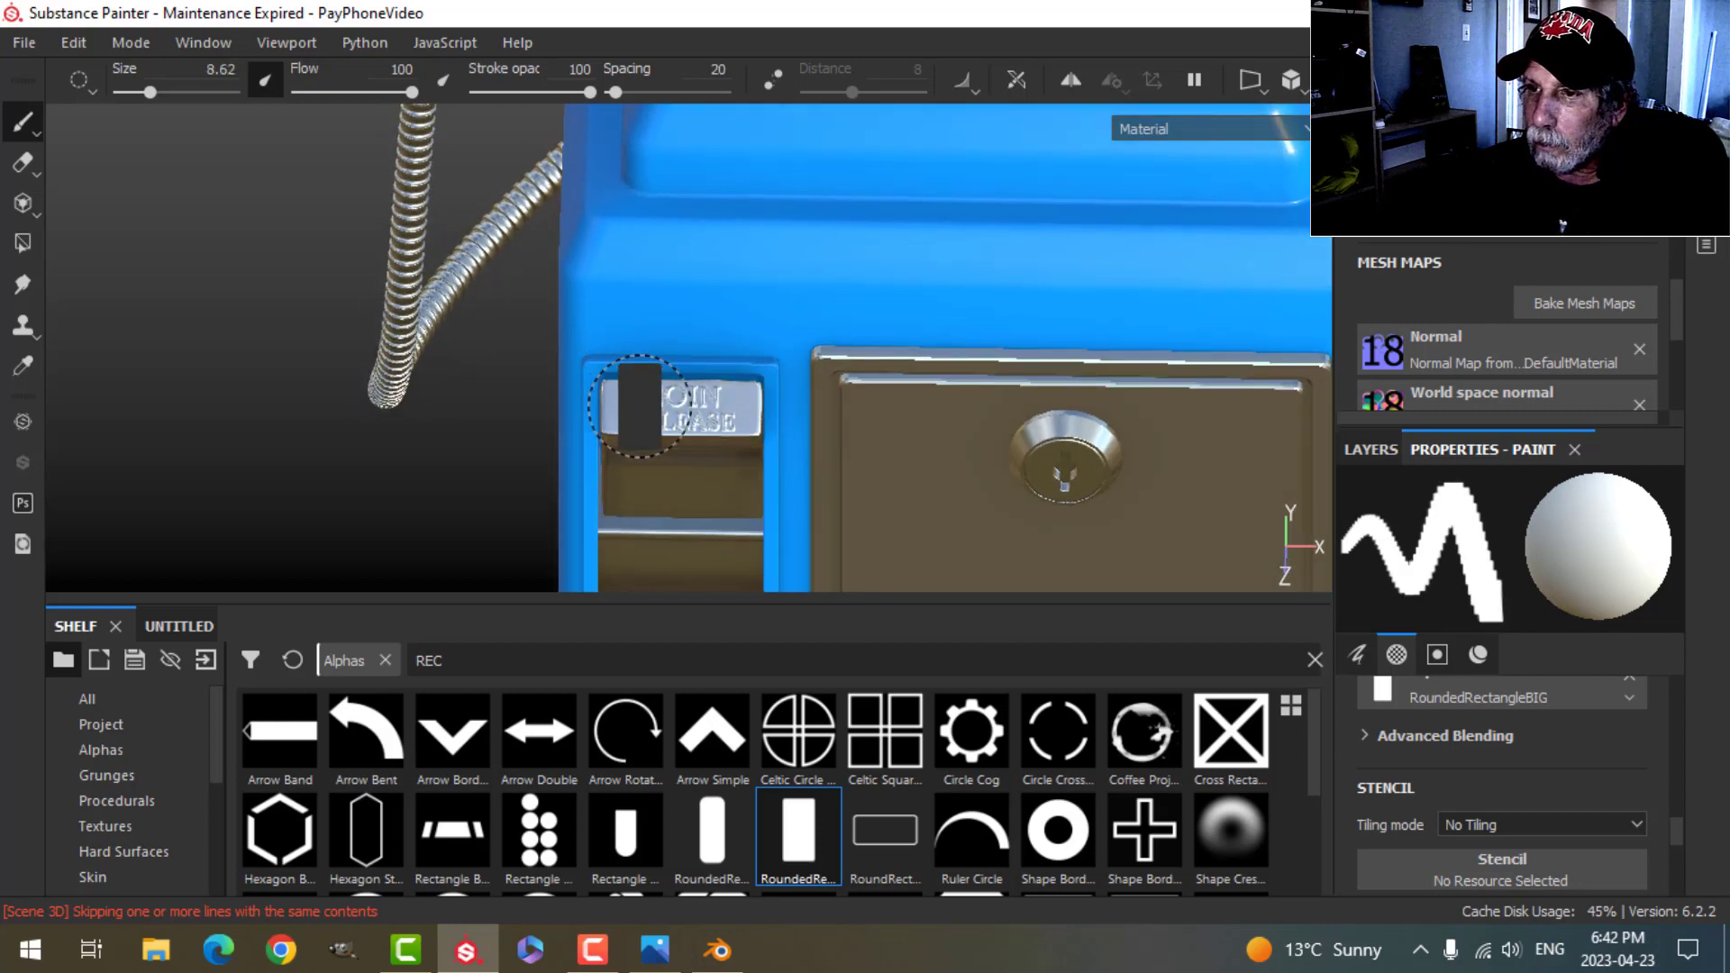
right_click_drag(638, 405, 613, 403, "ctrl")
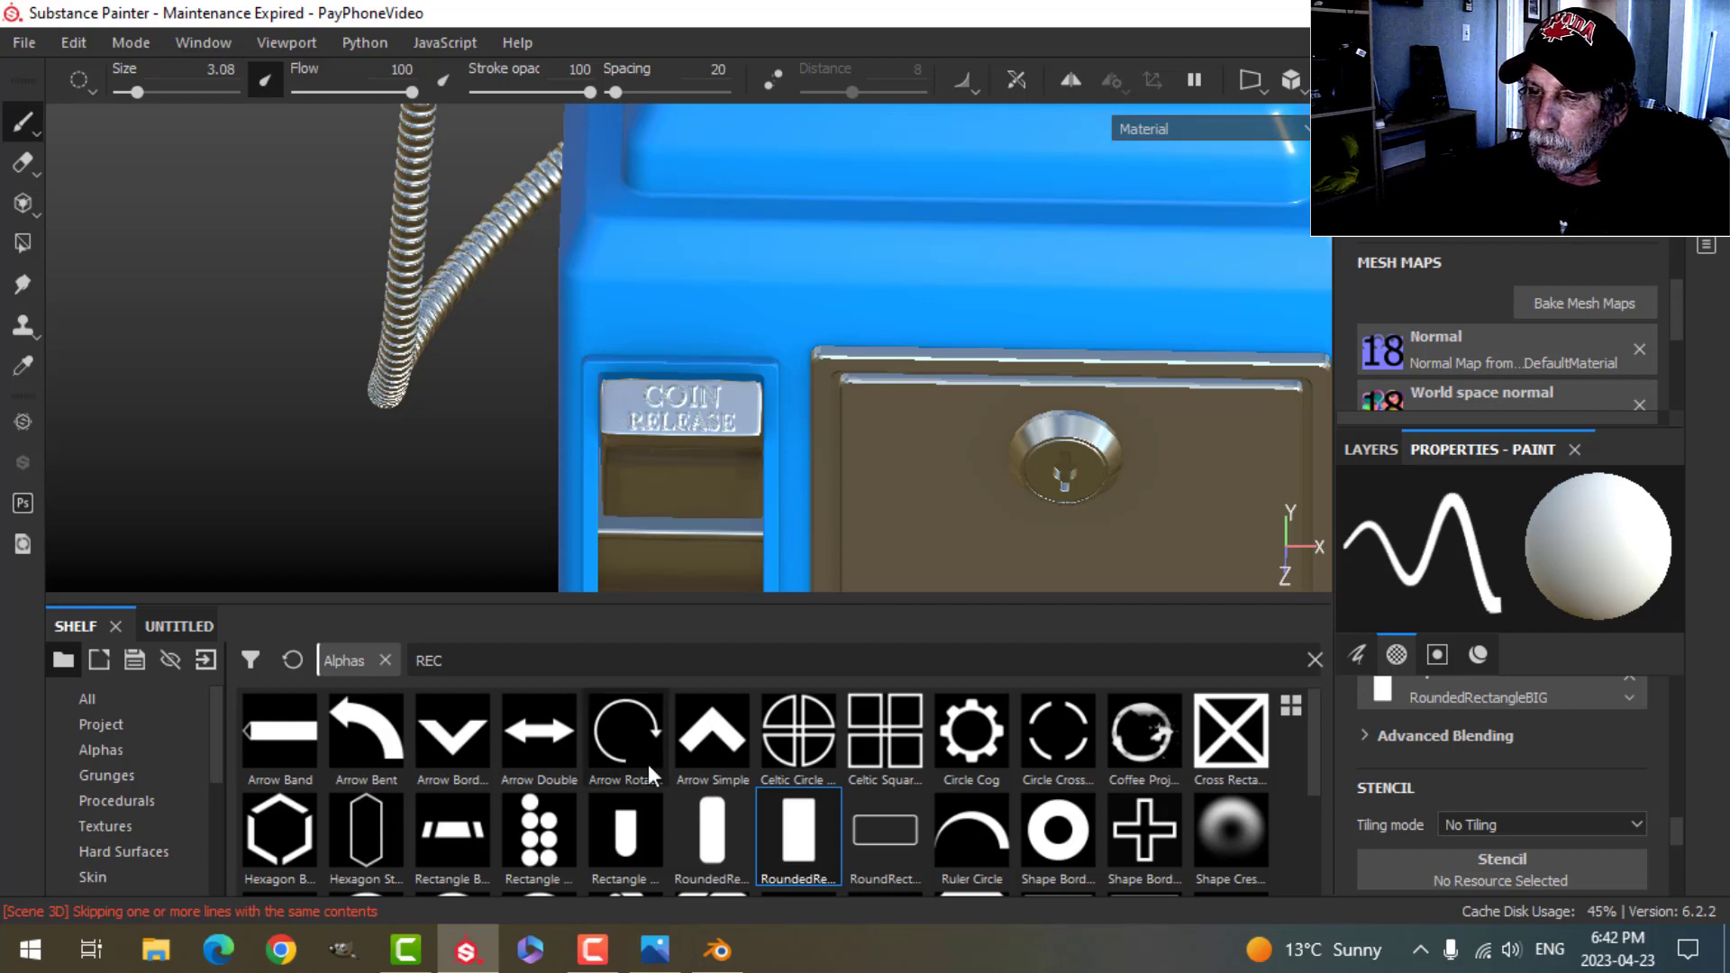
left_click(712, 830)
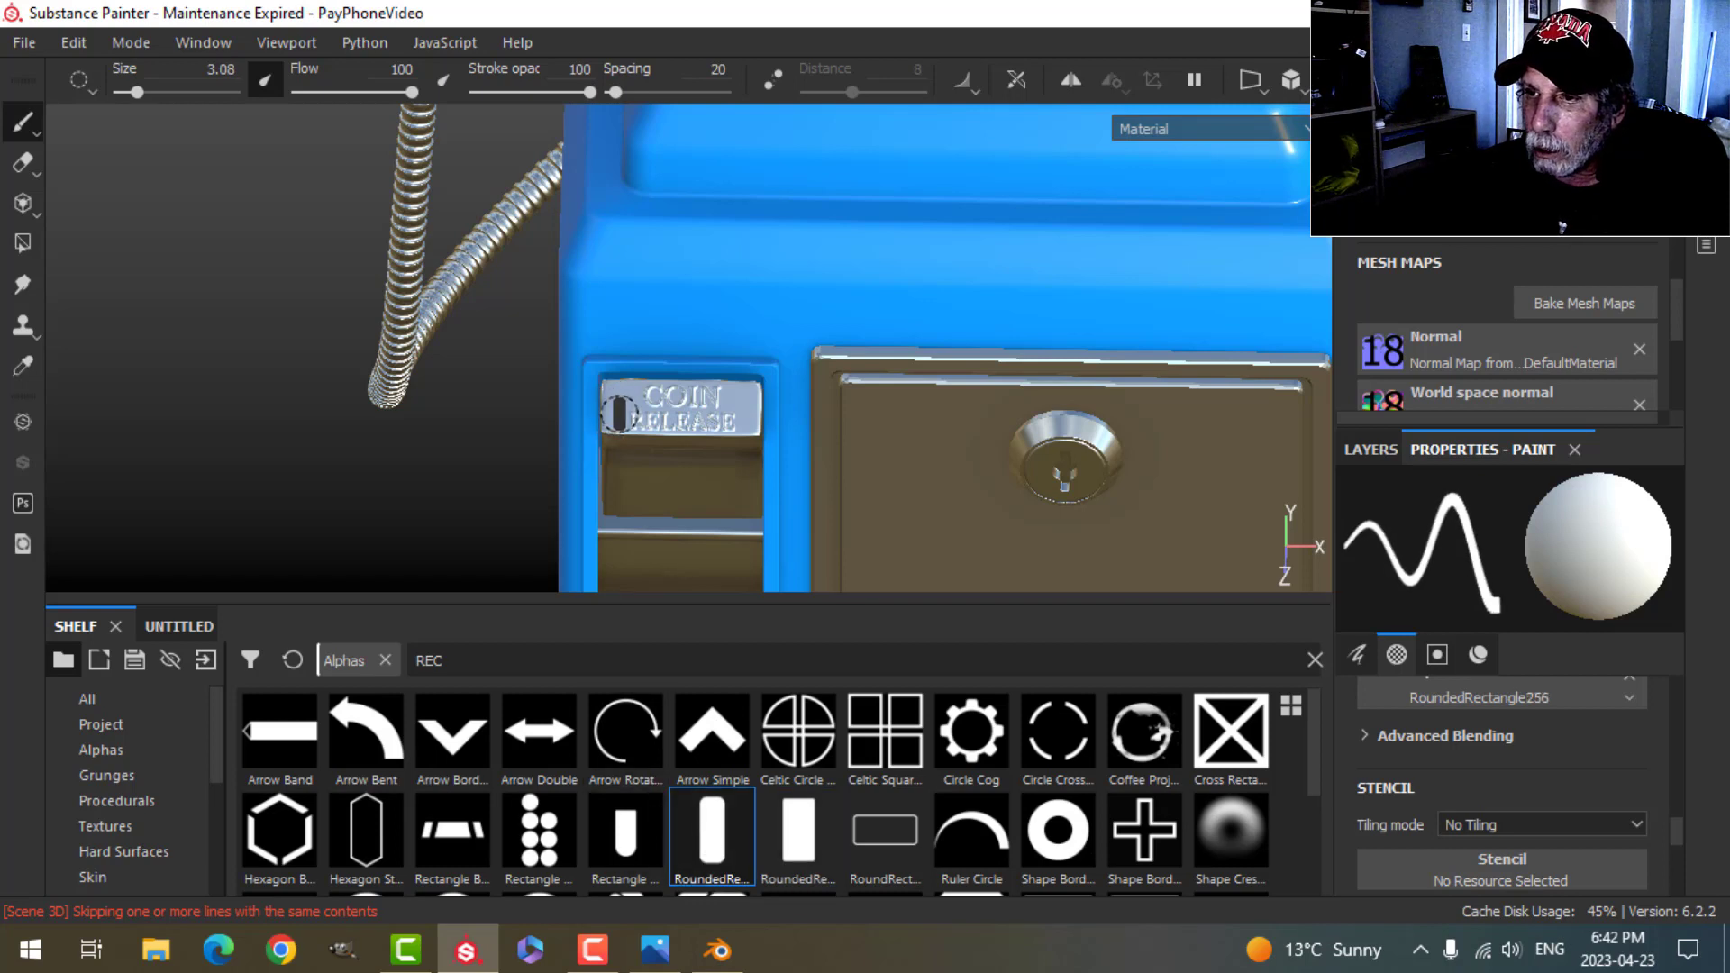
Step: Stamp a raised rounded rectangle on each side of the COIN RELEASE lettering, with the brush size at 4.07
right_click_drag(618, 413, 619, 413, "ctrl")
scroll(615, 410, "up", 3)
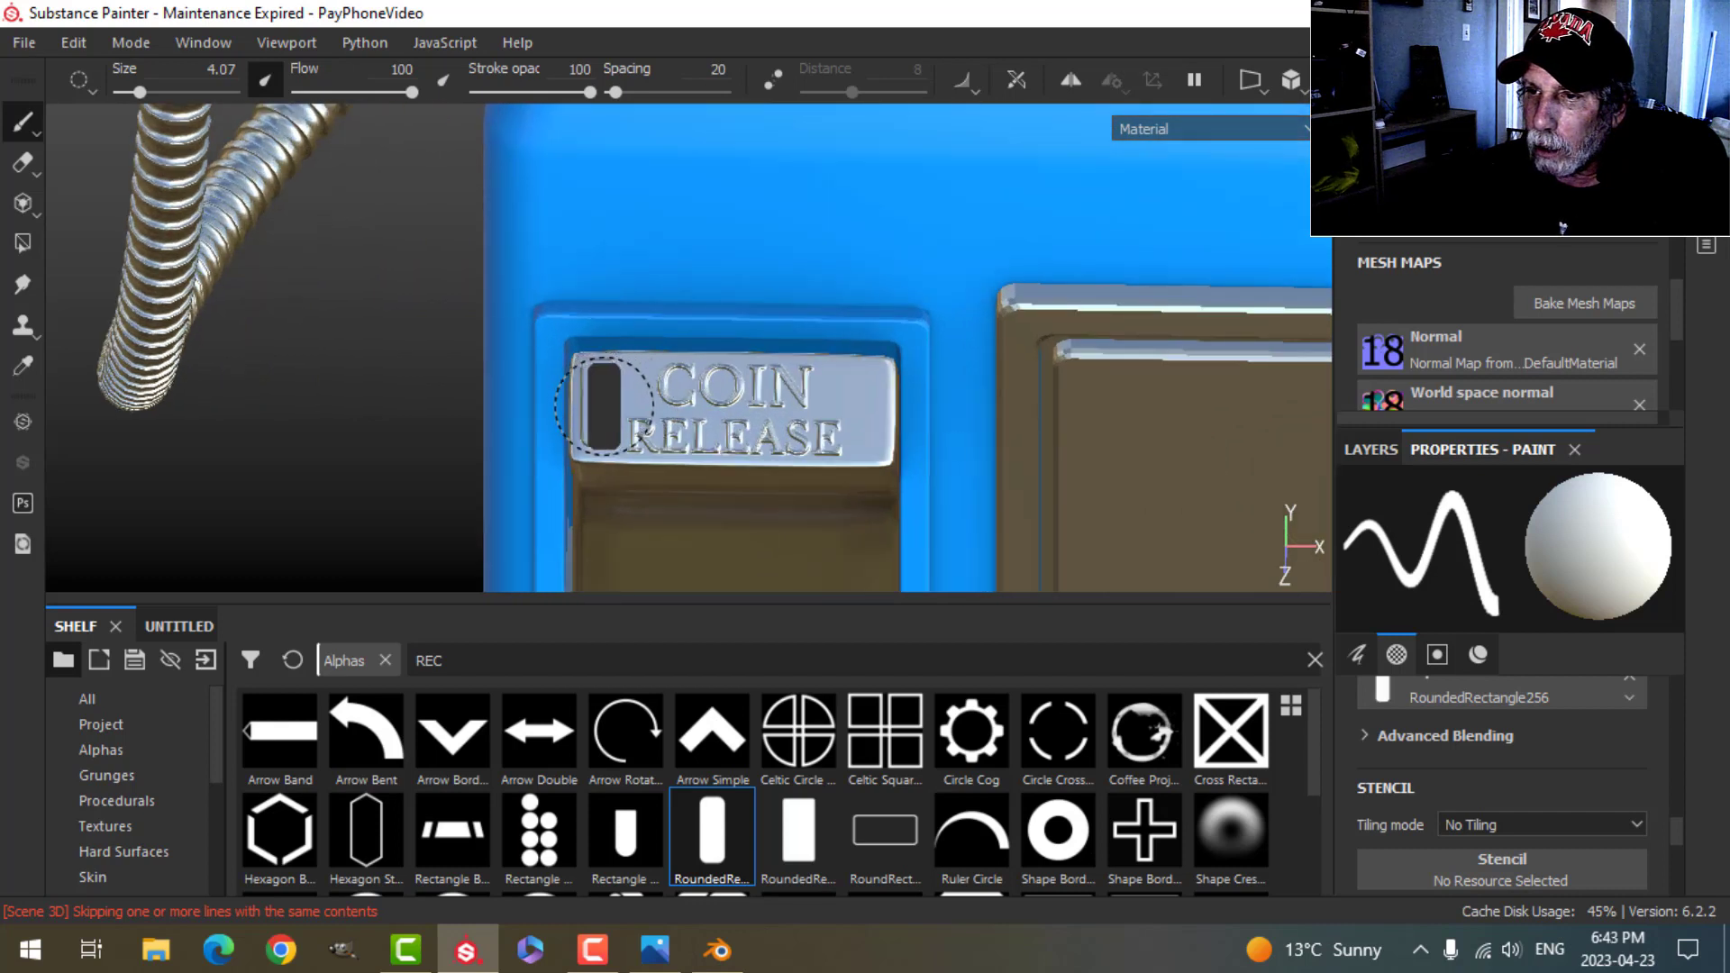
left_click(604, 407)
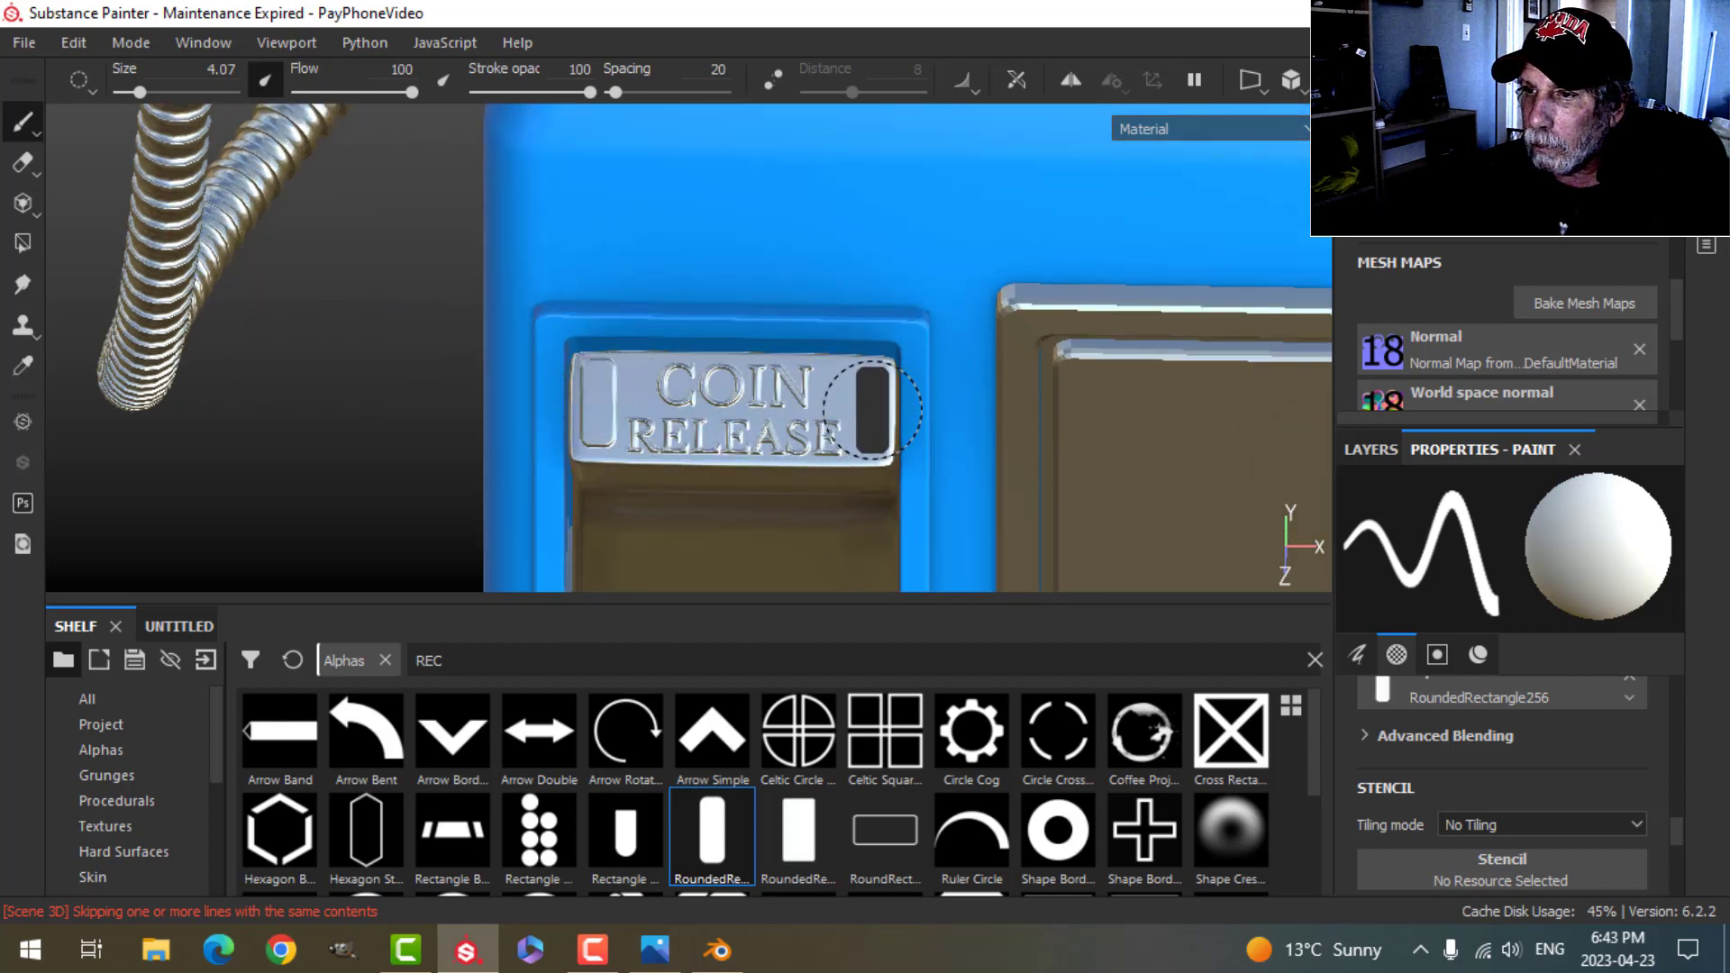
left_click(869, 410)
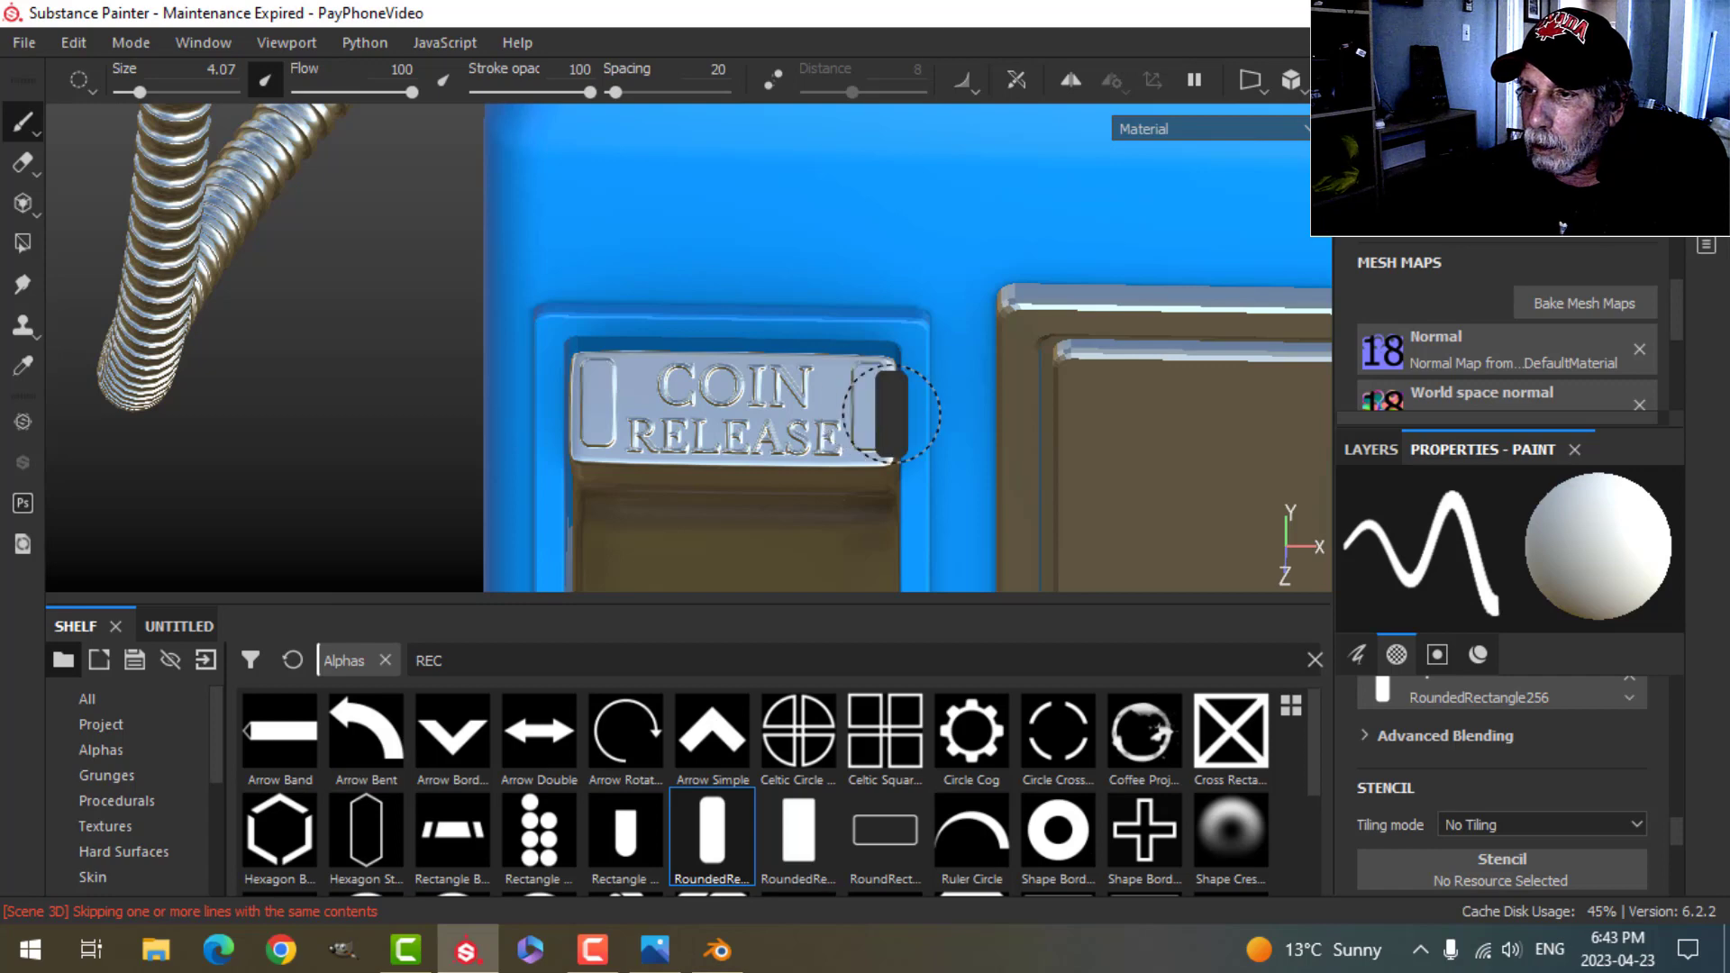
Step: Compare the coin return lever and the small plate below it with the payphone reference photo 710VlbhYPmL.jpg, and return to Substance Painter
scroll(878, 419, "down", 3)
left_click_drag(887, 433, 846, 325, "alt")
scroll(866, 399, "up", 3)
left_click_drag(865, 401, 820, 378, "alt")
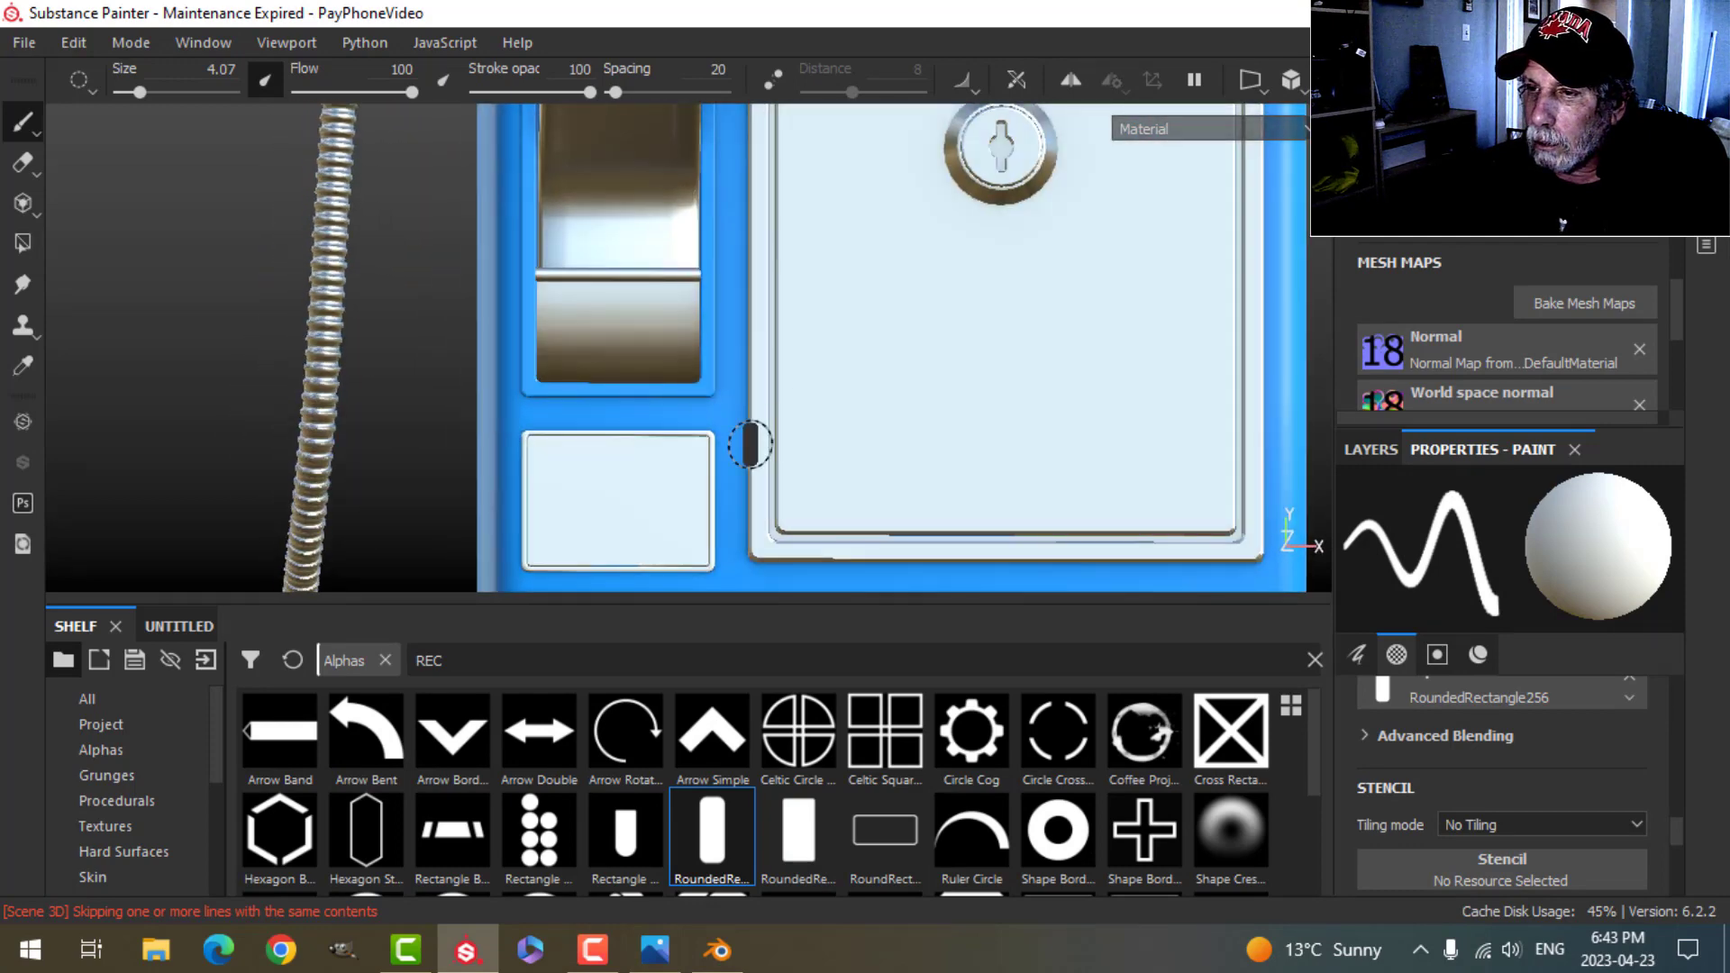
left_click_drag(750, 444, 887, 371, "alt")
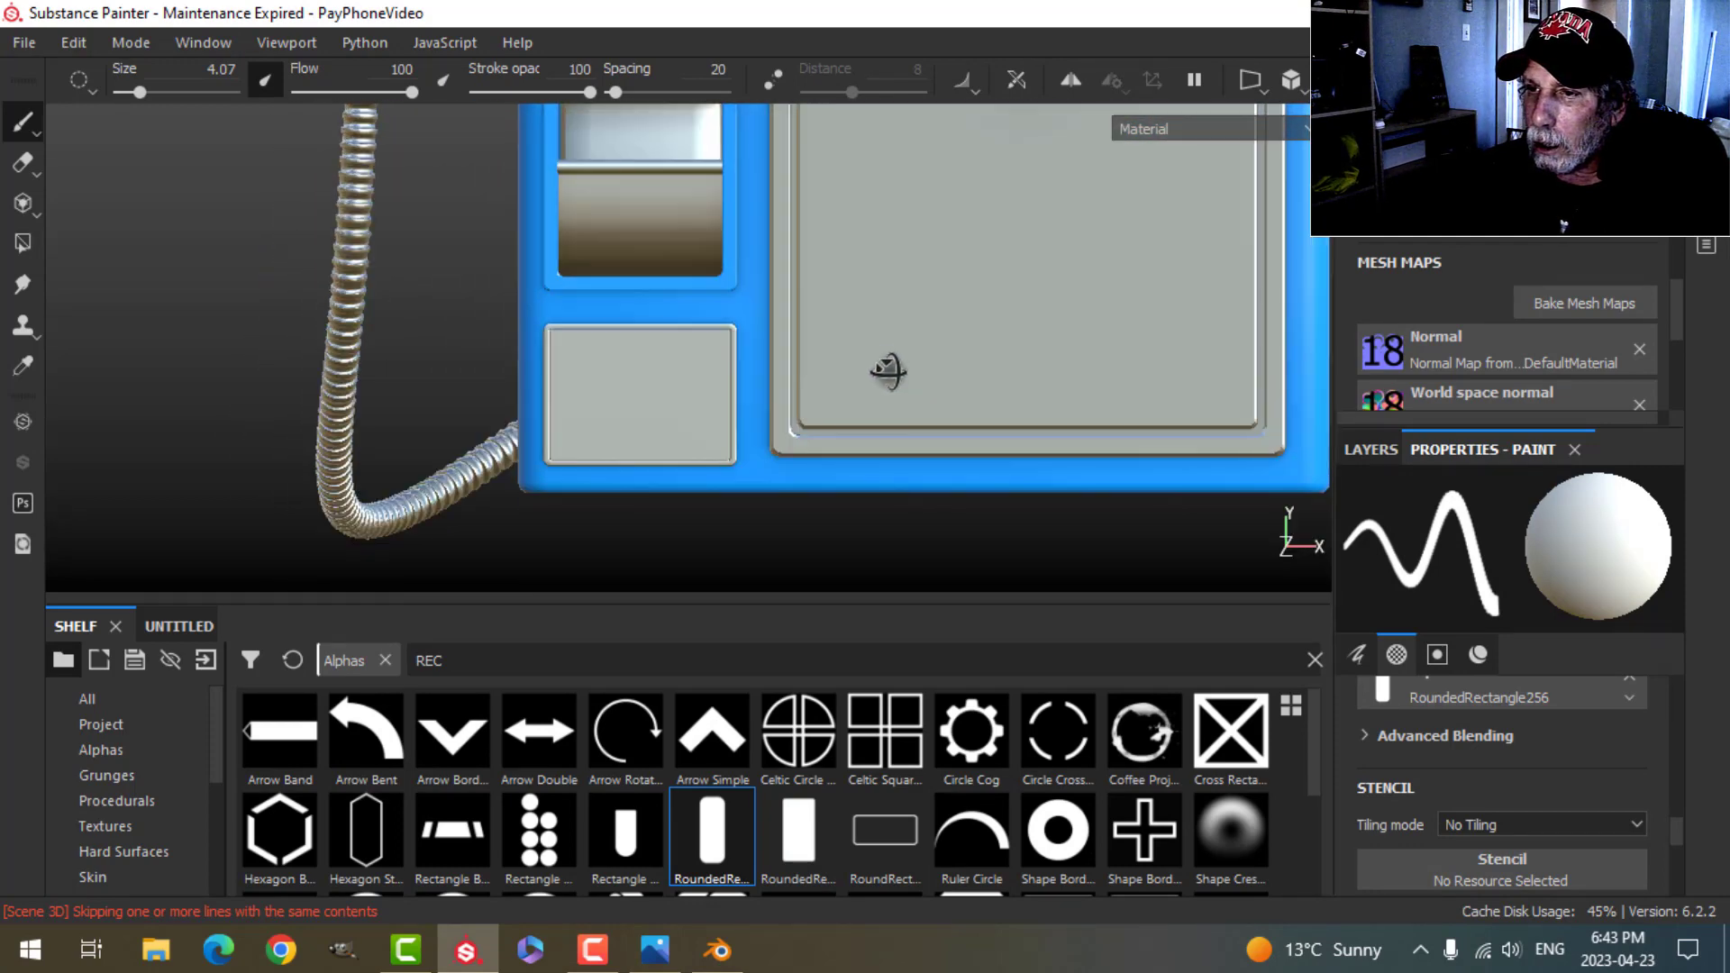
left_click(655, 948)
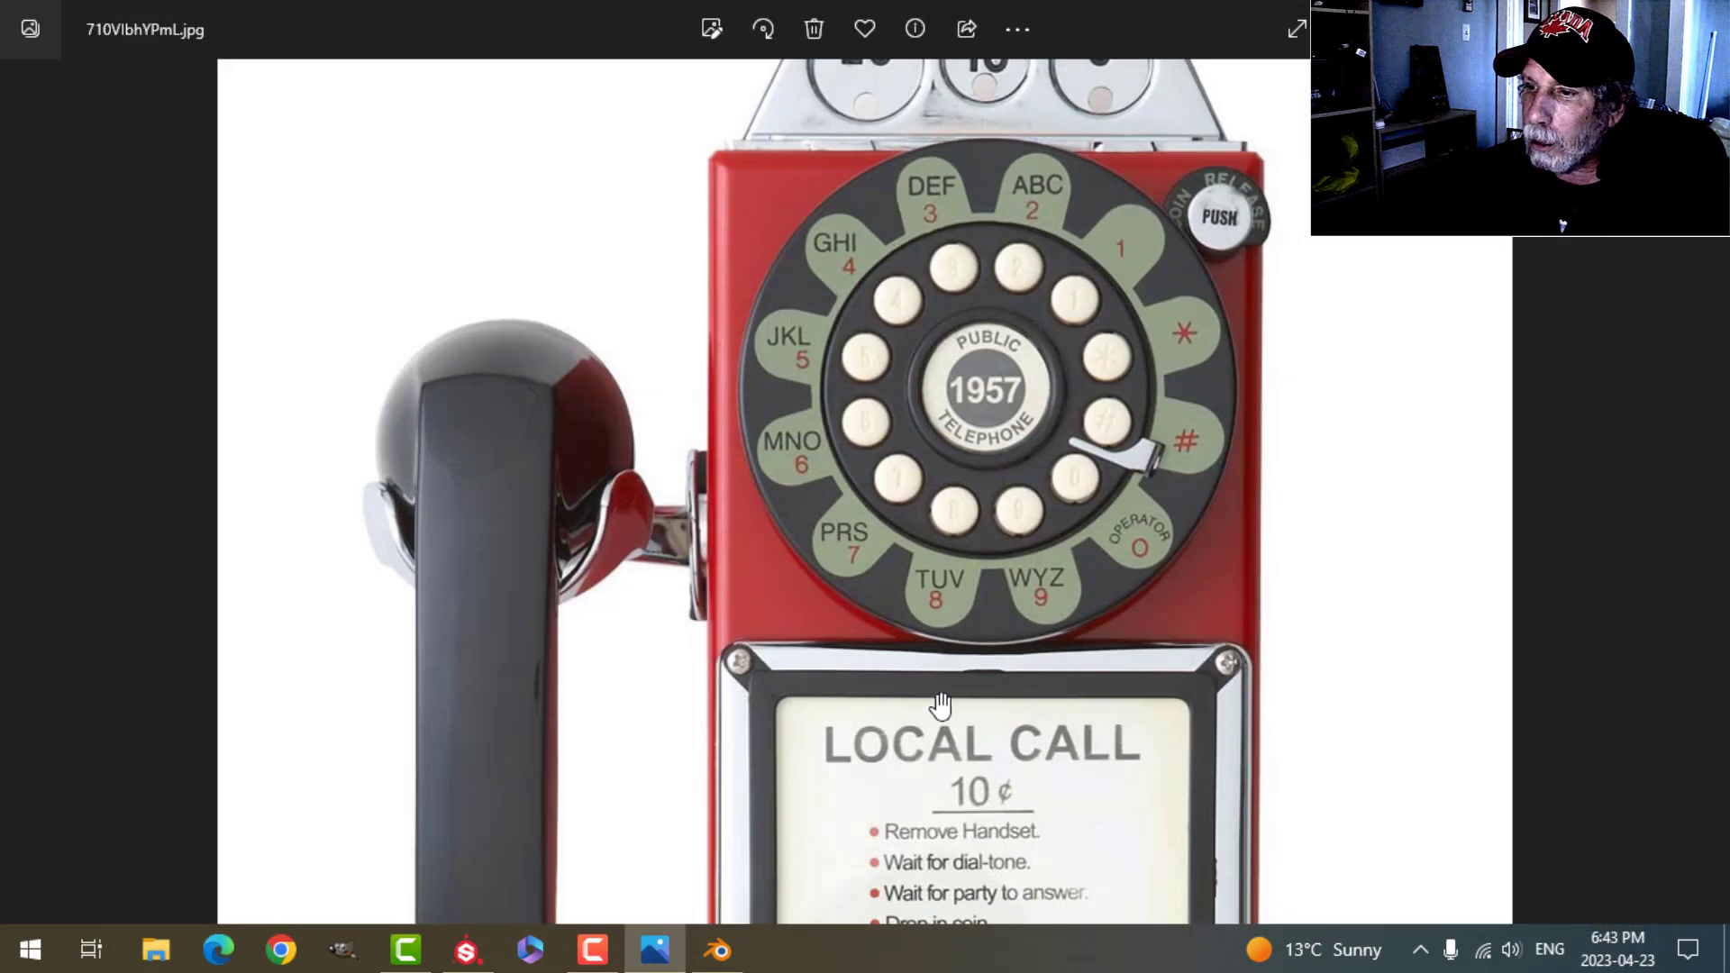
scroll(904, 573, "up", 3, "ctrl")
scroll(904, 573, "down", 5)
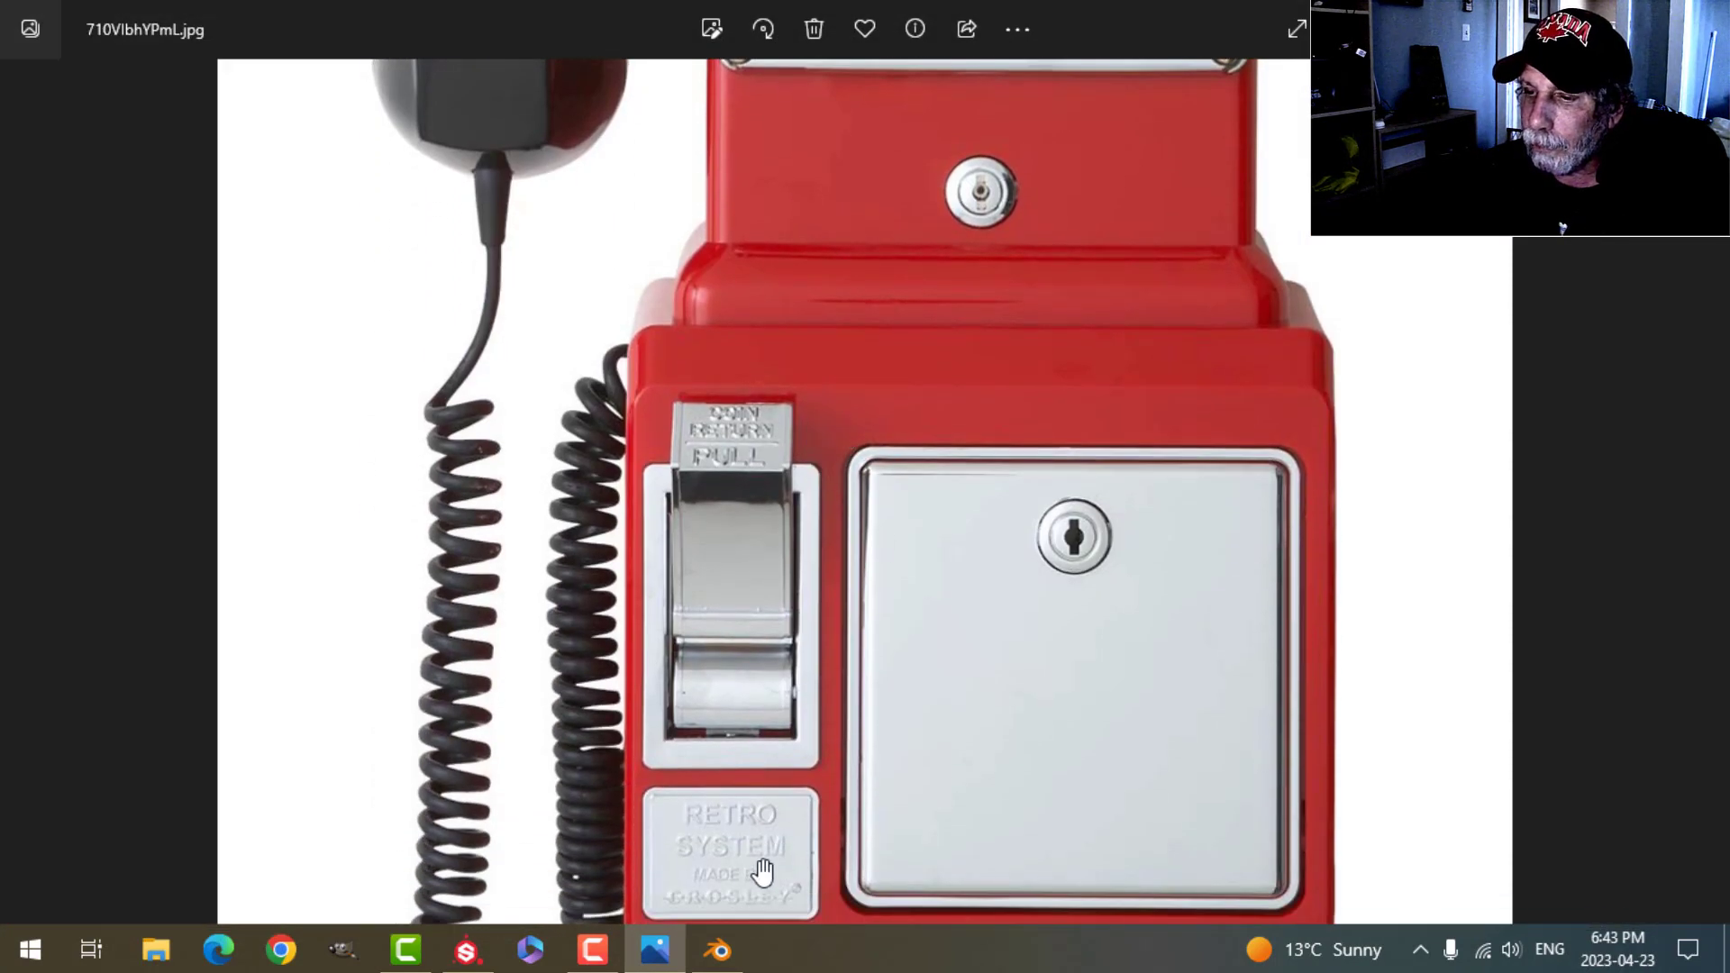
left_click(718, 952)
left_click(466, 948)
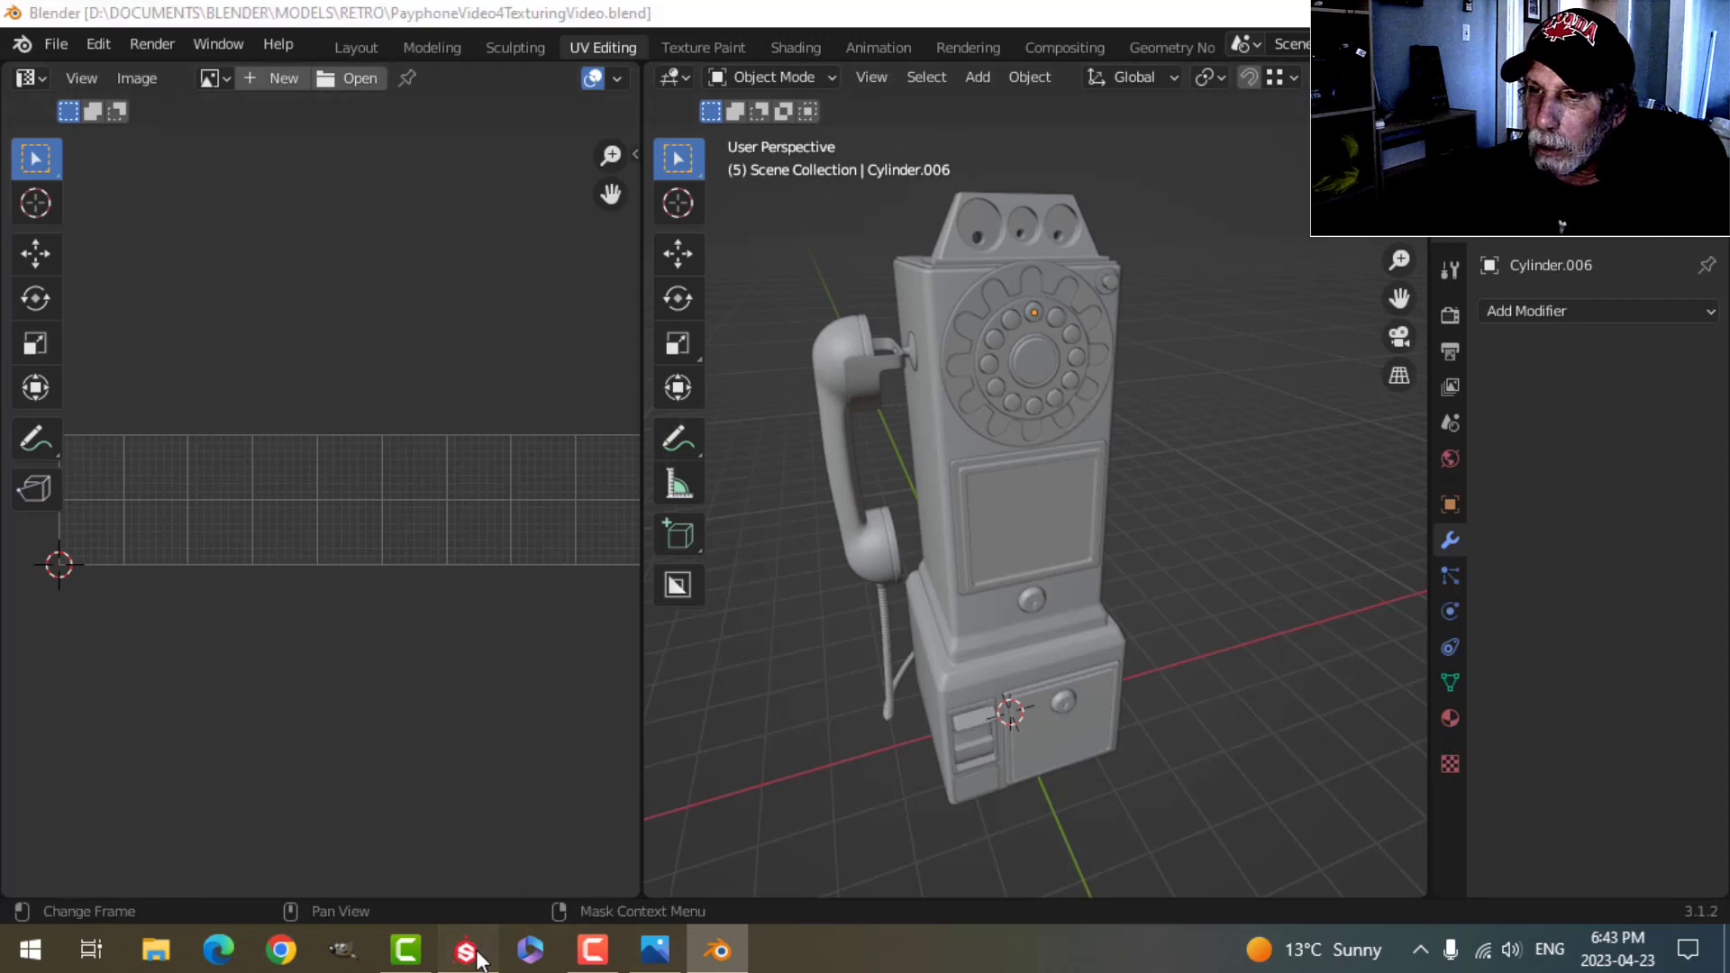
middle_click_drag(702, 187, 716, 523, "alt")
scroll(715, 483, "down", 2)
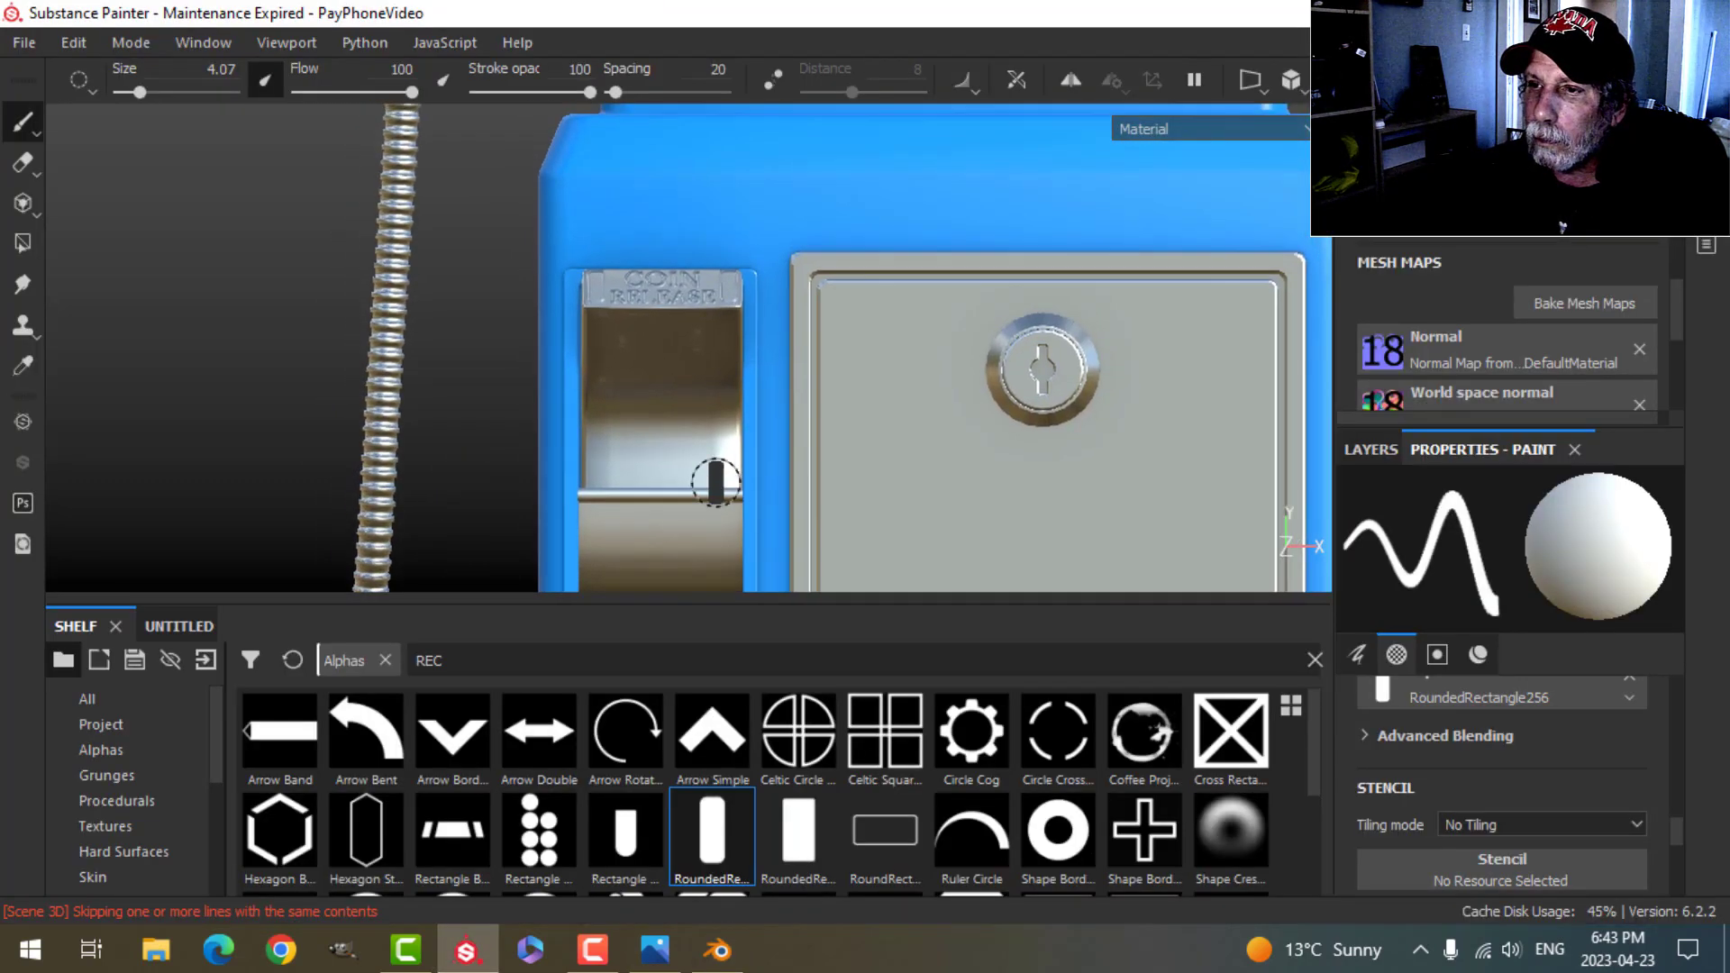
scroll(707, 394, "up", 5)
left_click_drag(699, 333, 718, 393, "alt")
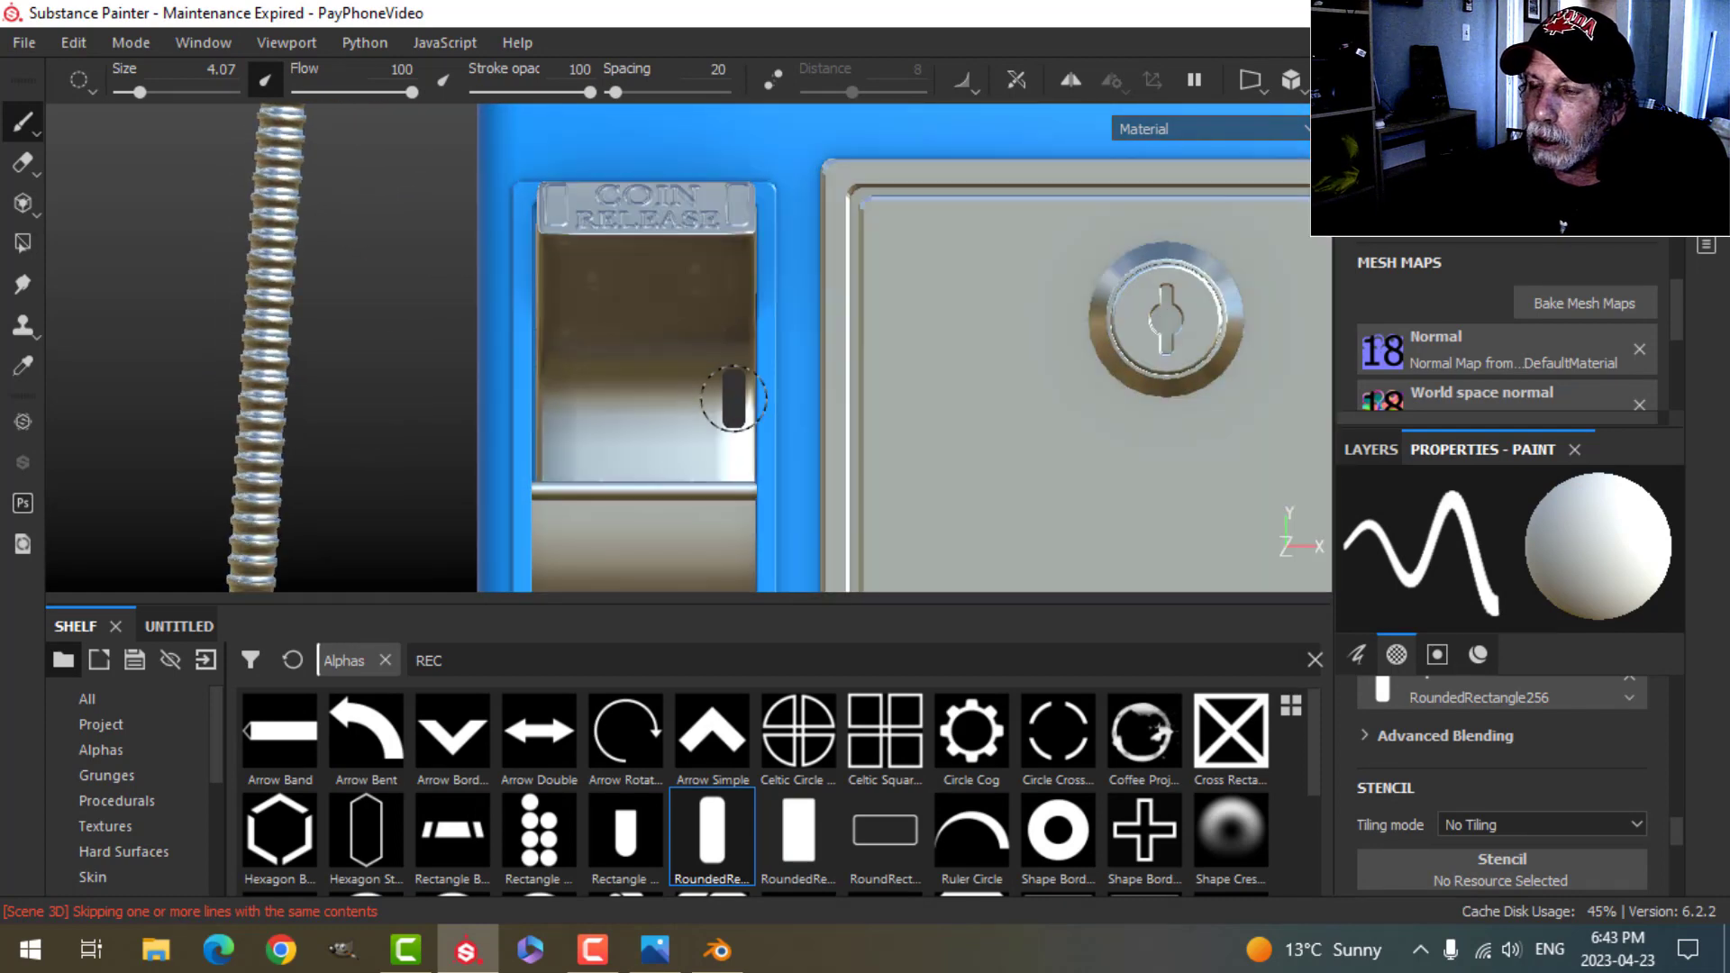
Step: Examine the lettering on the small plate below the coin return in reference photo 710VlbhYPmL.jpg, and return to Substance Painter
middle_click_drag(802, 457, 792, 178, "alt")
middle_click_drag(845, 422, 821, 152, "alt")
middle_click_drag(854, 316, 874, 311, "alt")
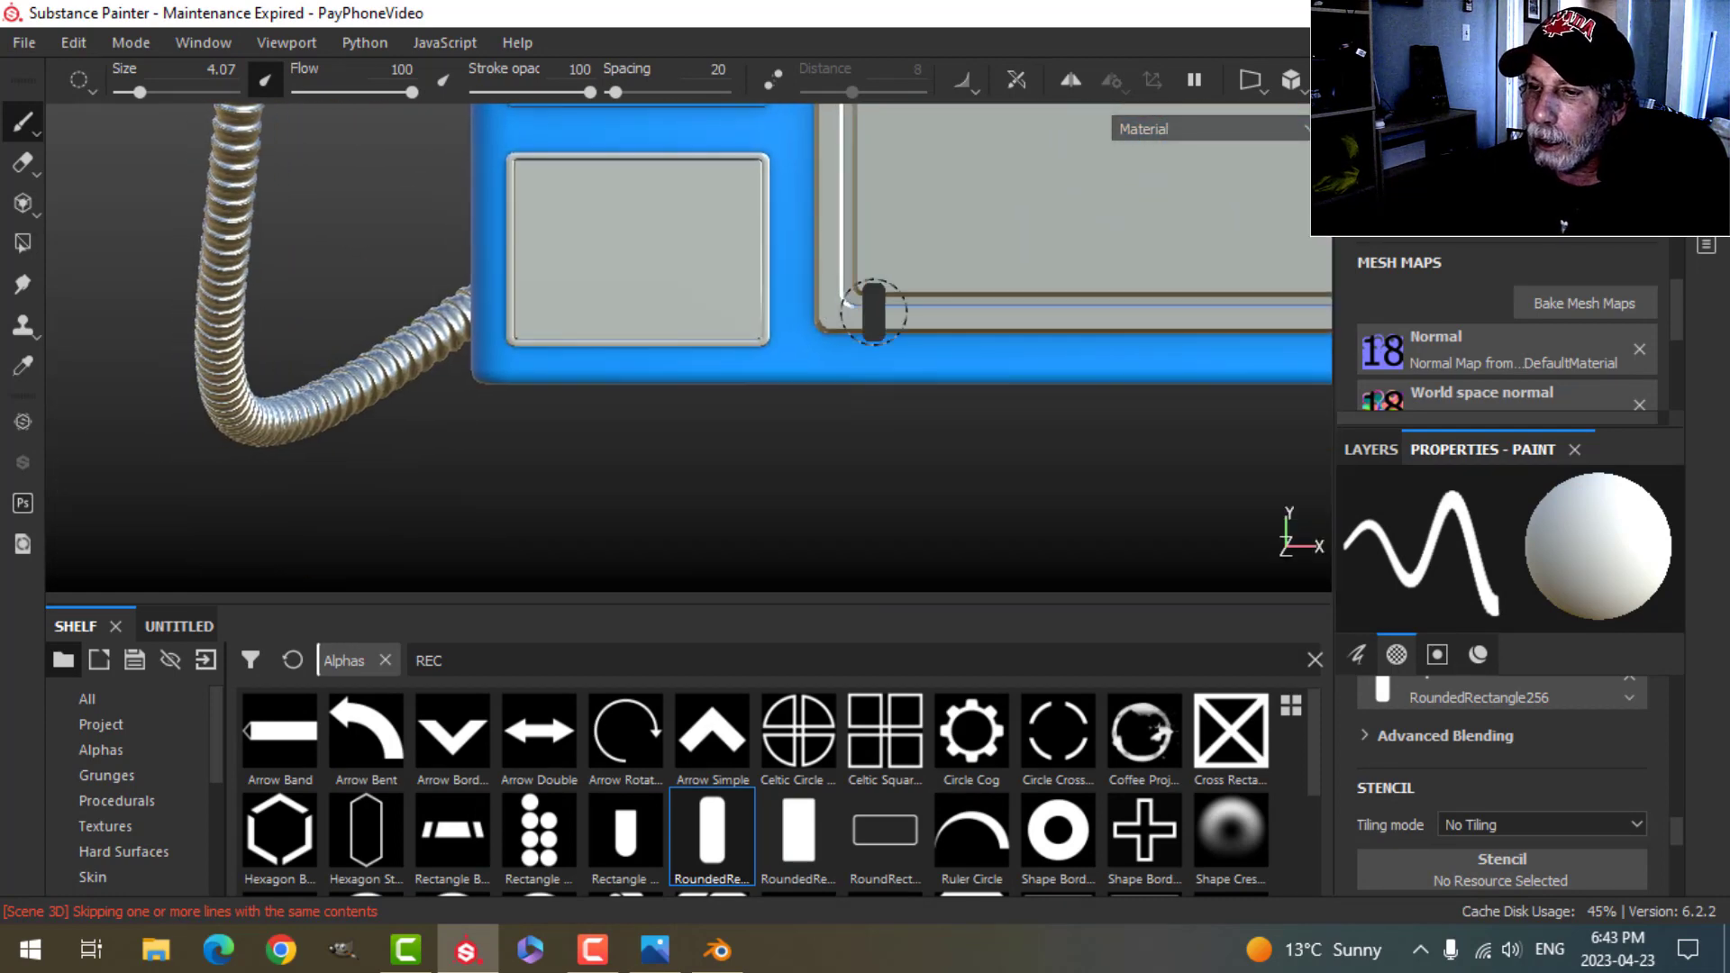
left_click(655, 951)
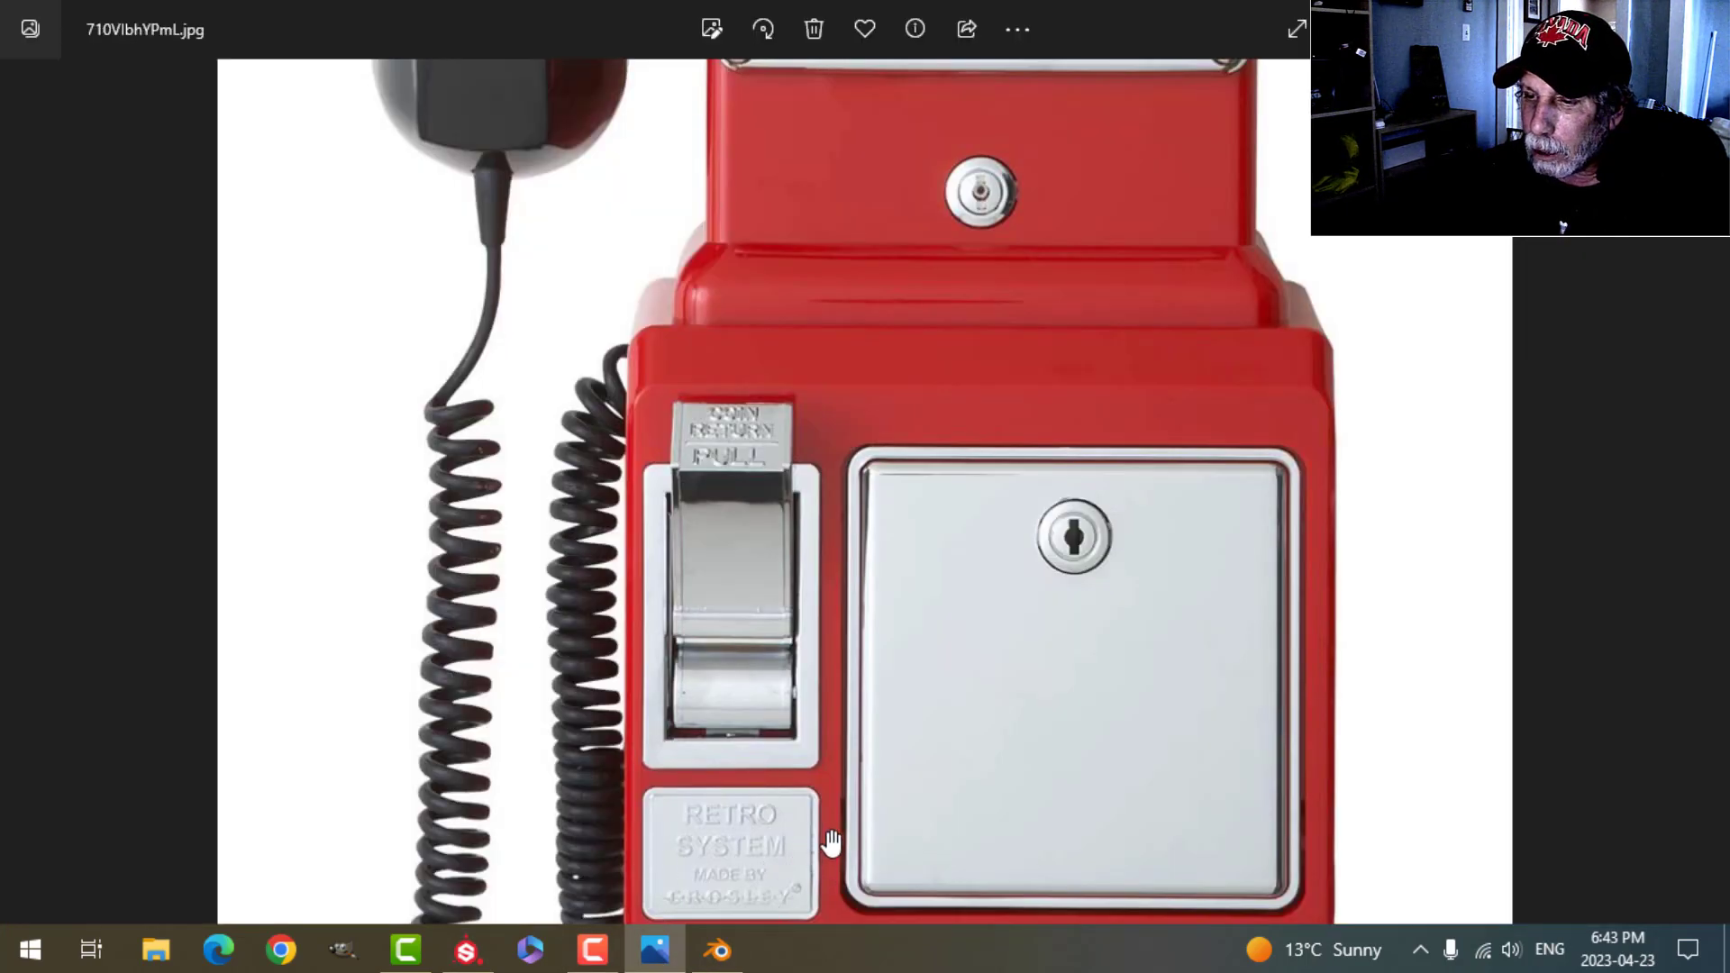
scroll(831, 842, "down", 1)
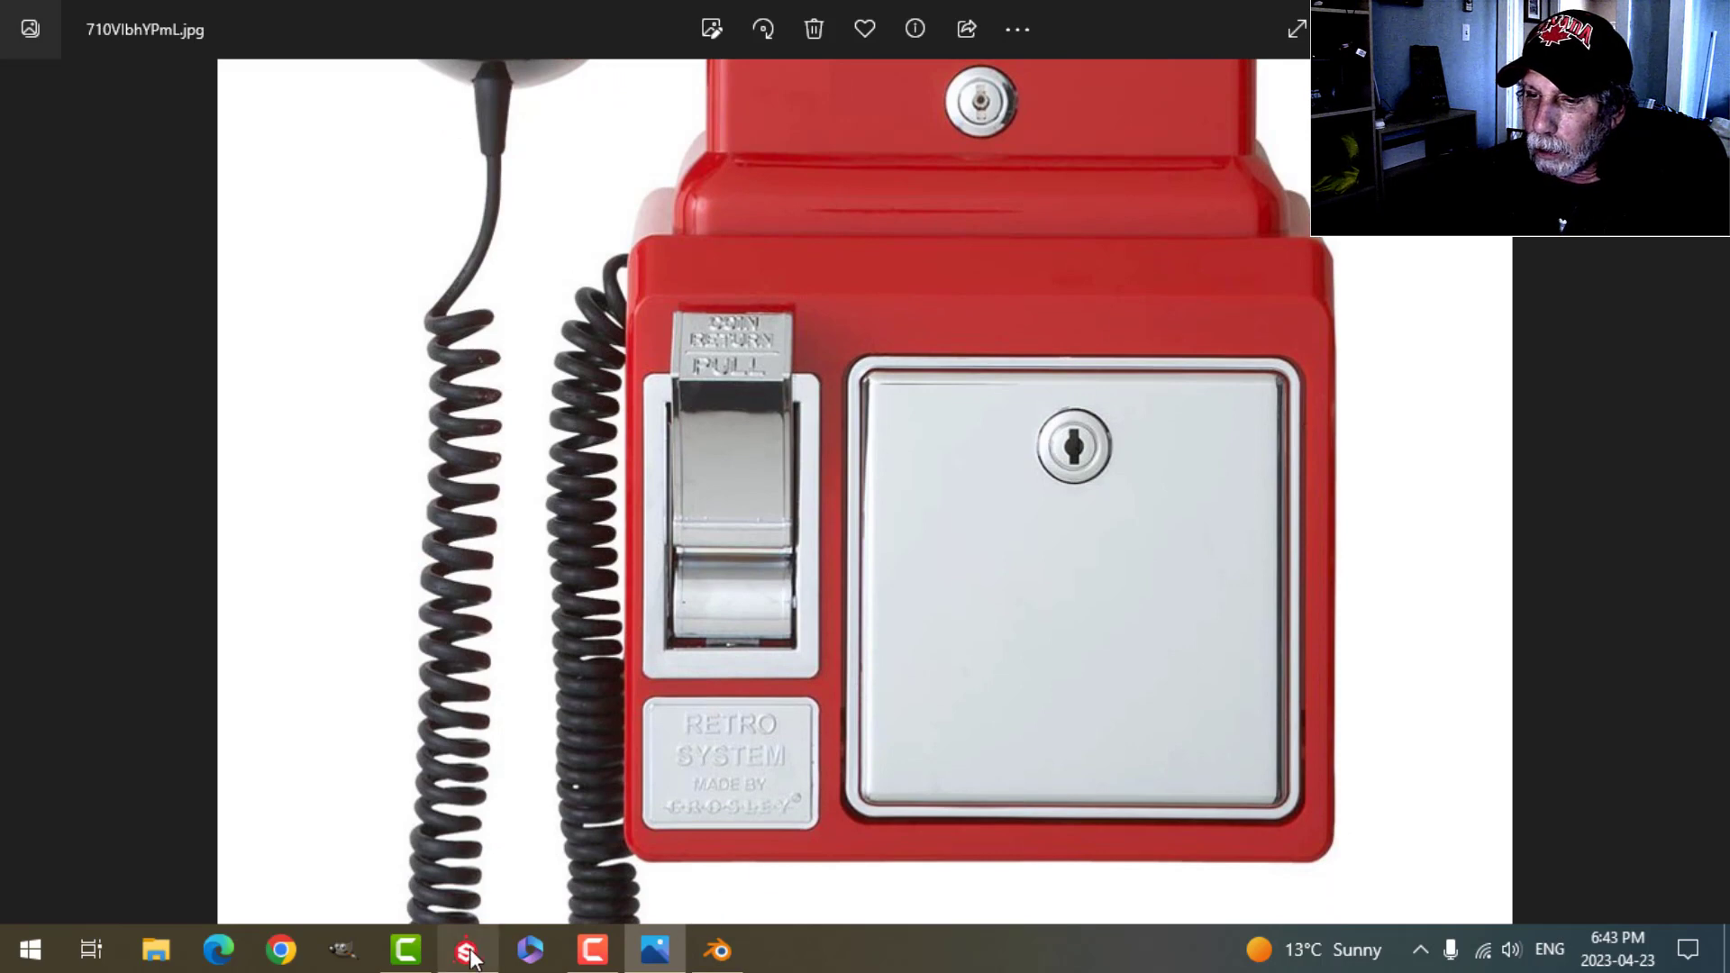
left_click(468, 952)
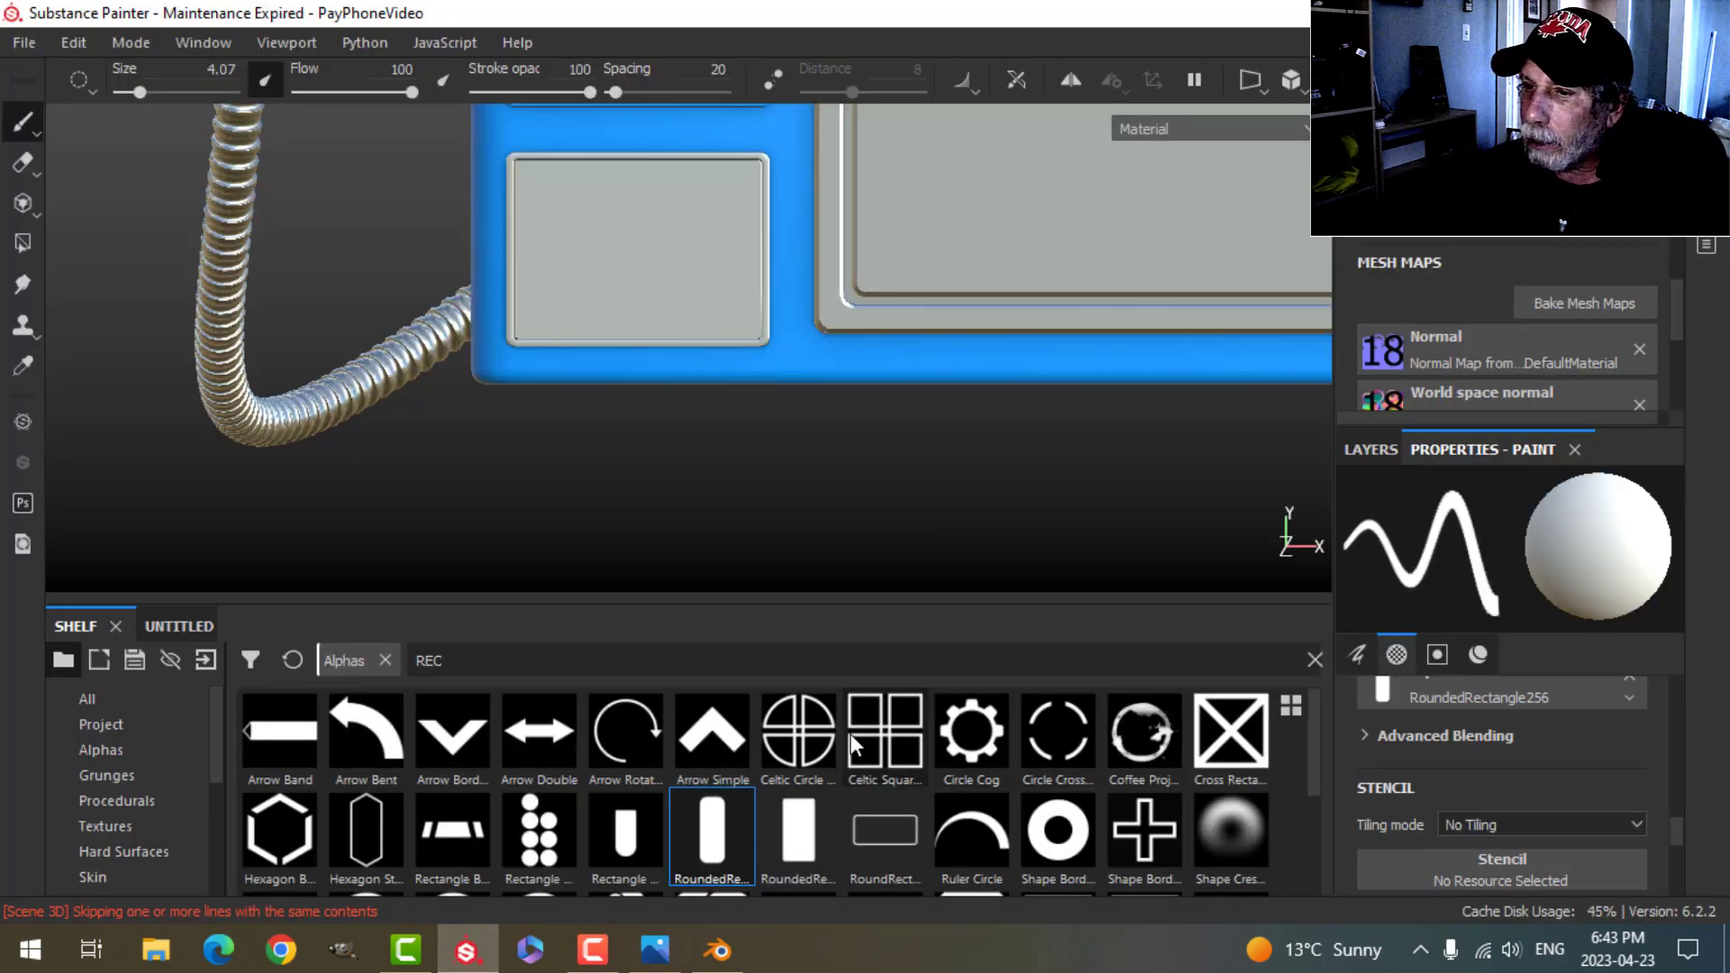
Step: Search the alphas for "FONT" and set Font Libre Baskerville as the brush alpha with the text RETRO SYSTEM
type("FONT")
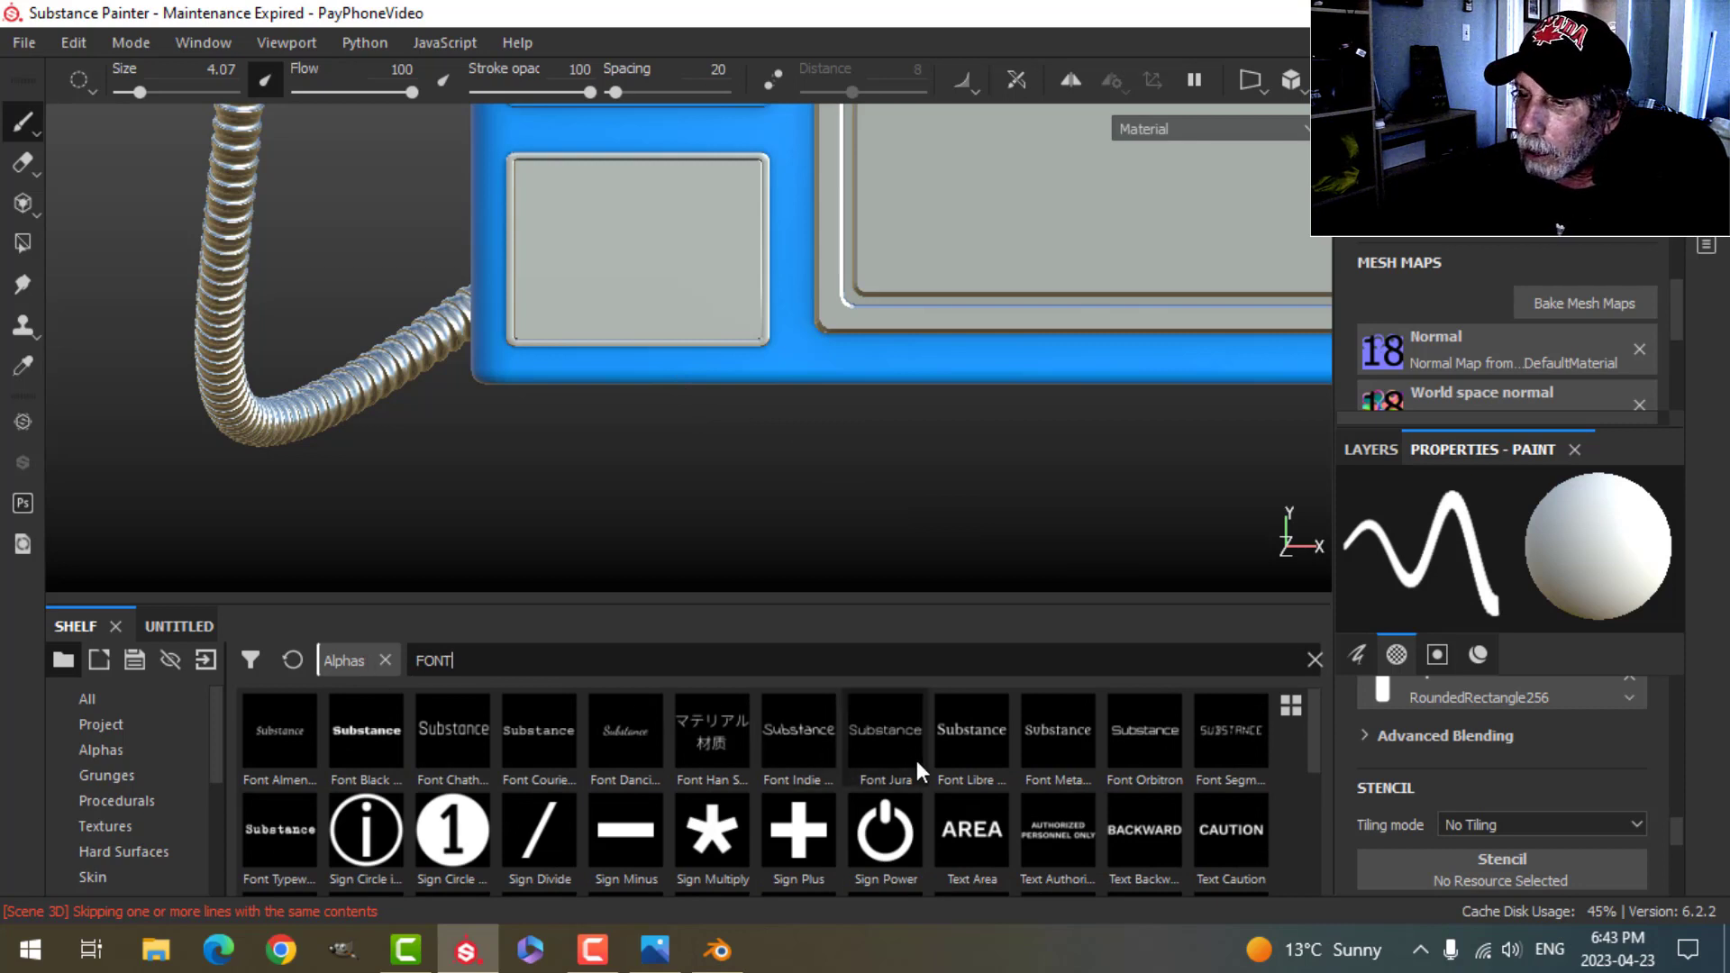
left_click(971, 737)
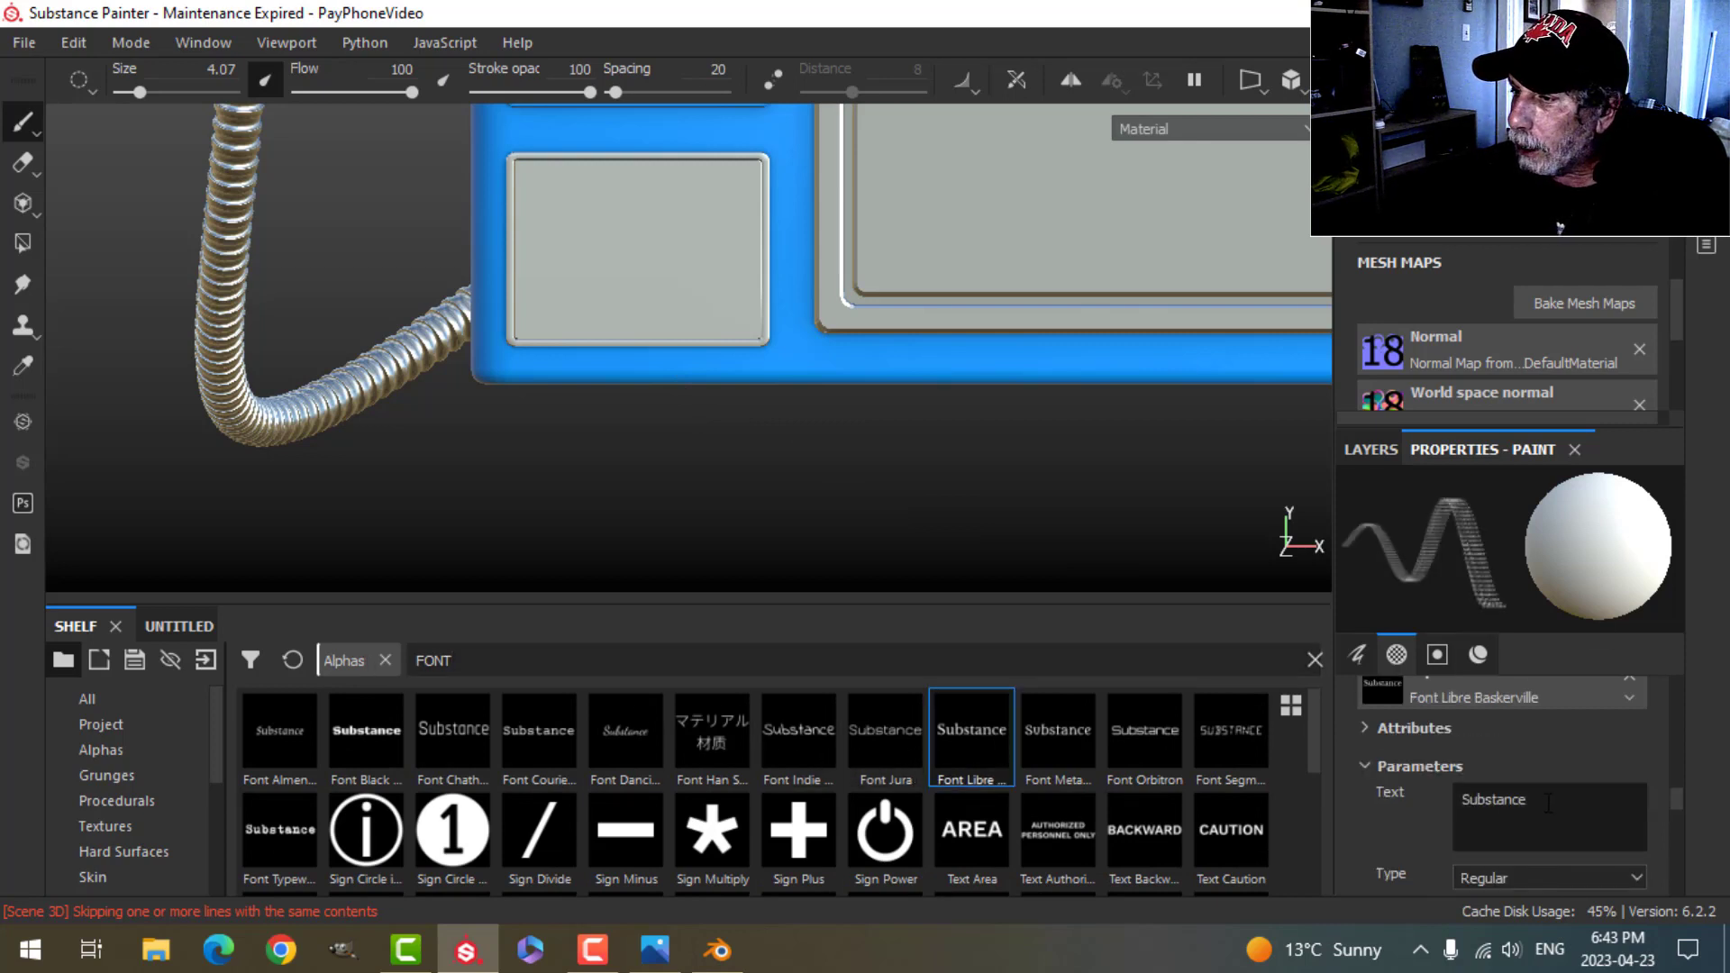
left_click_drag(1548, 802, 1349, 792)
type("RET")
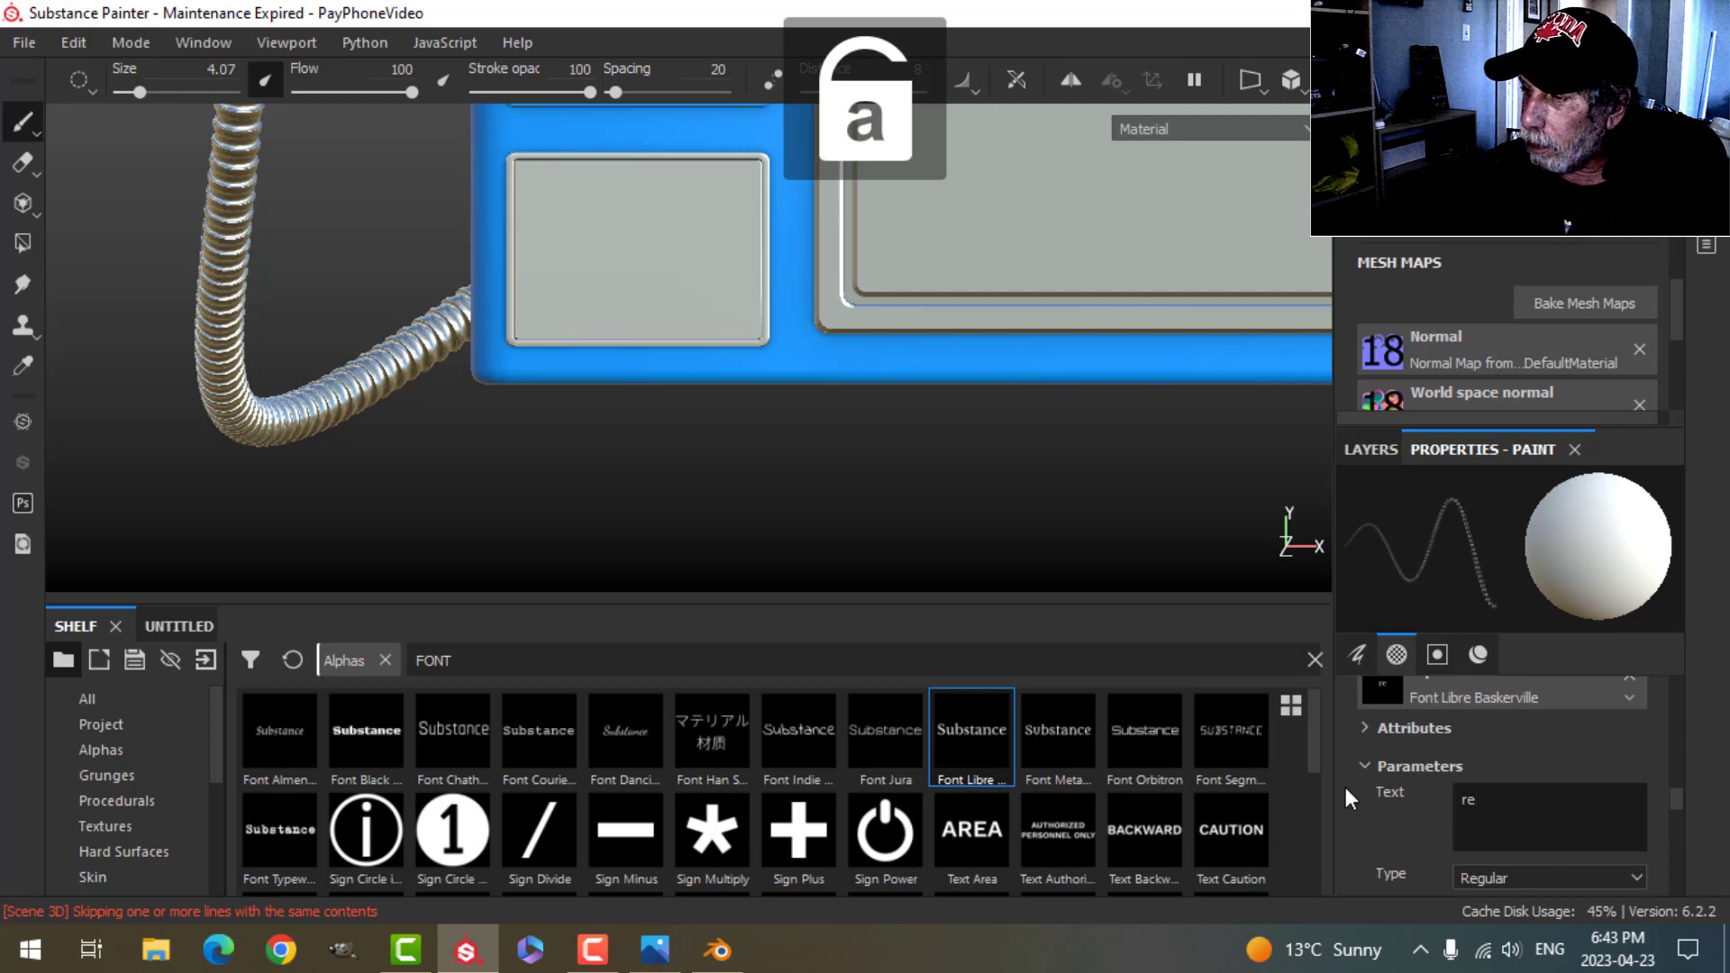
type("RO SYSTEM")
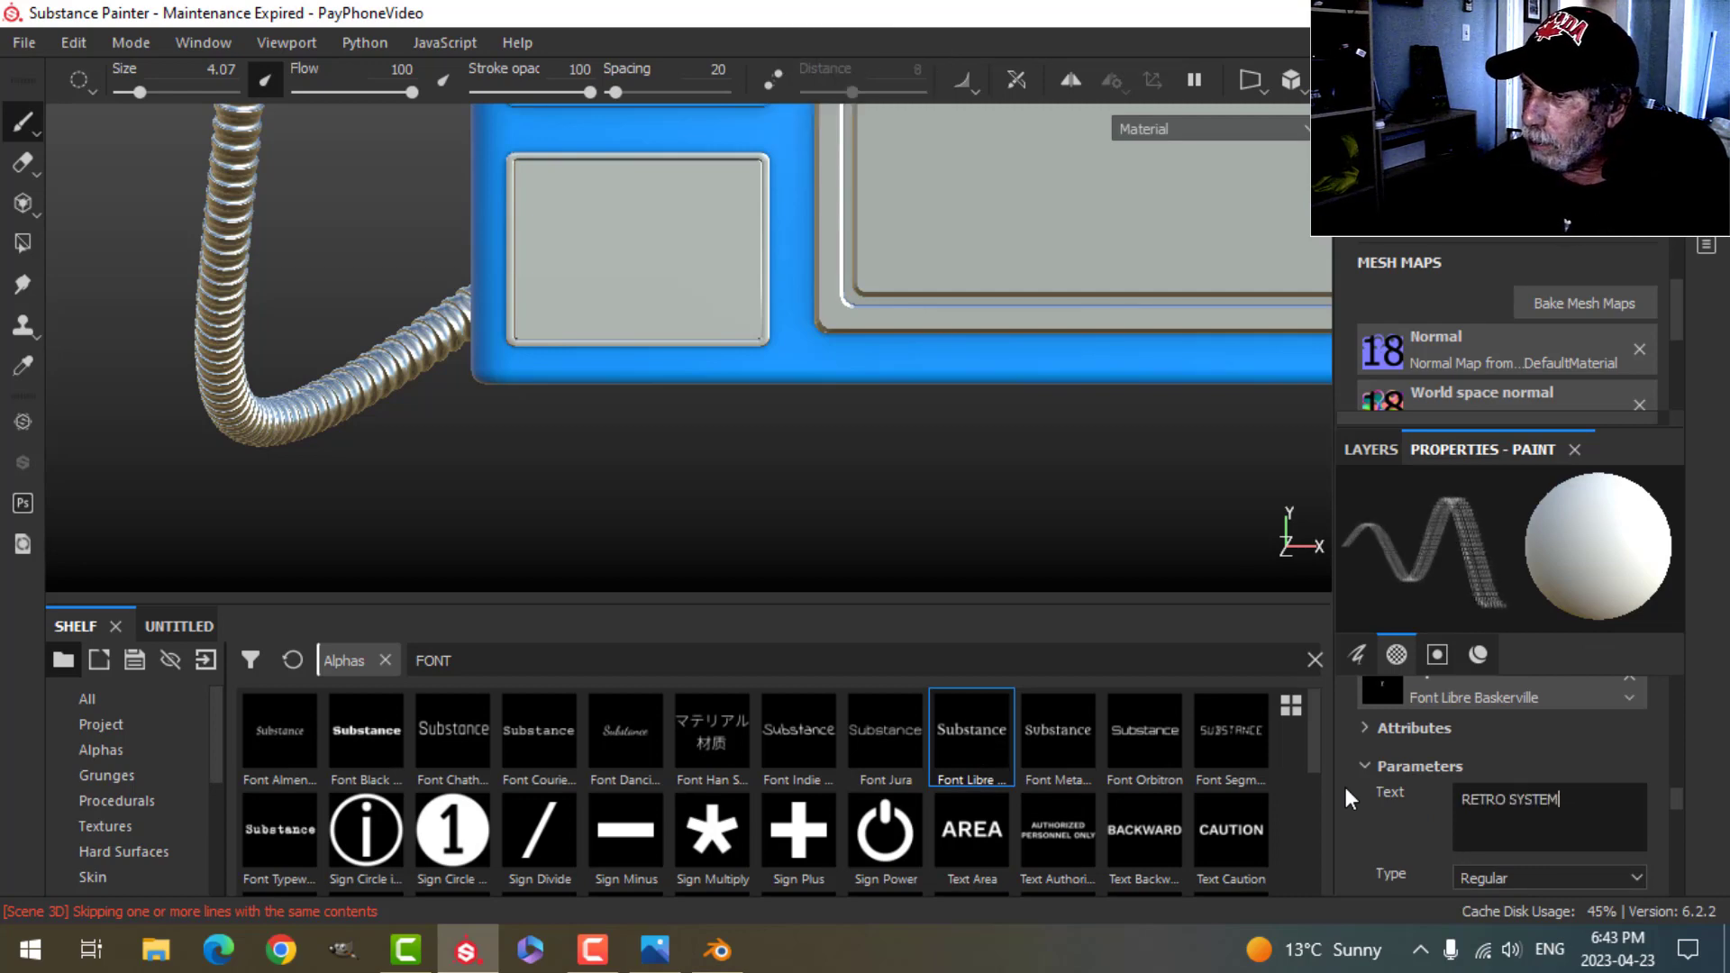
Step: Split the alpha text into RETRO and SYSTEM lines to match the reference photo, and stamp it on the small plate's upper half at brush size 13.81
left_click(650, 955)
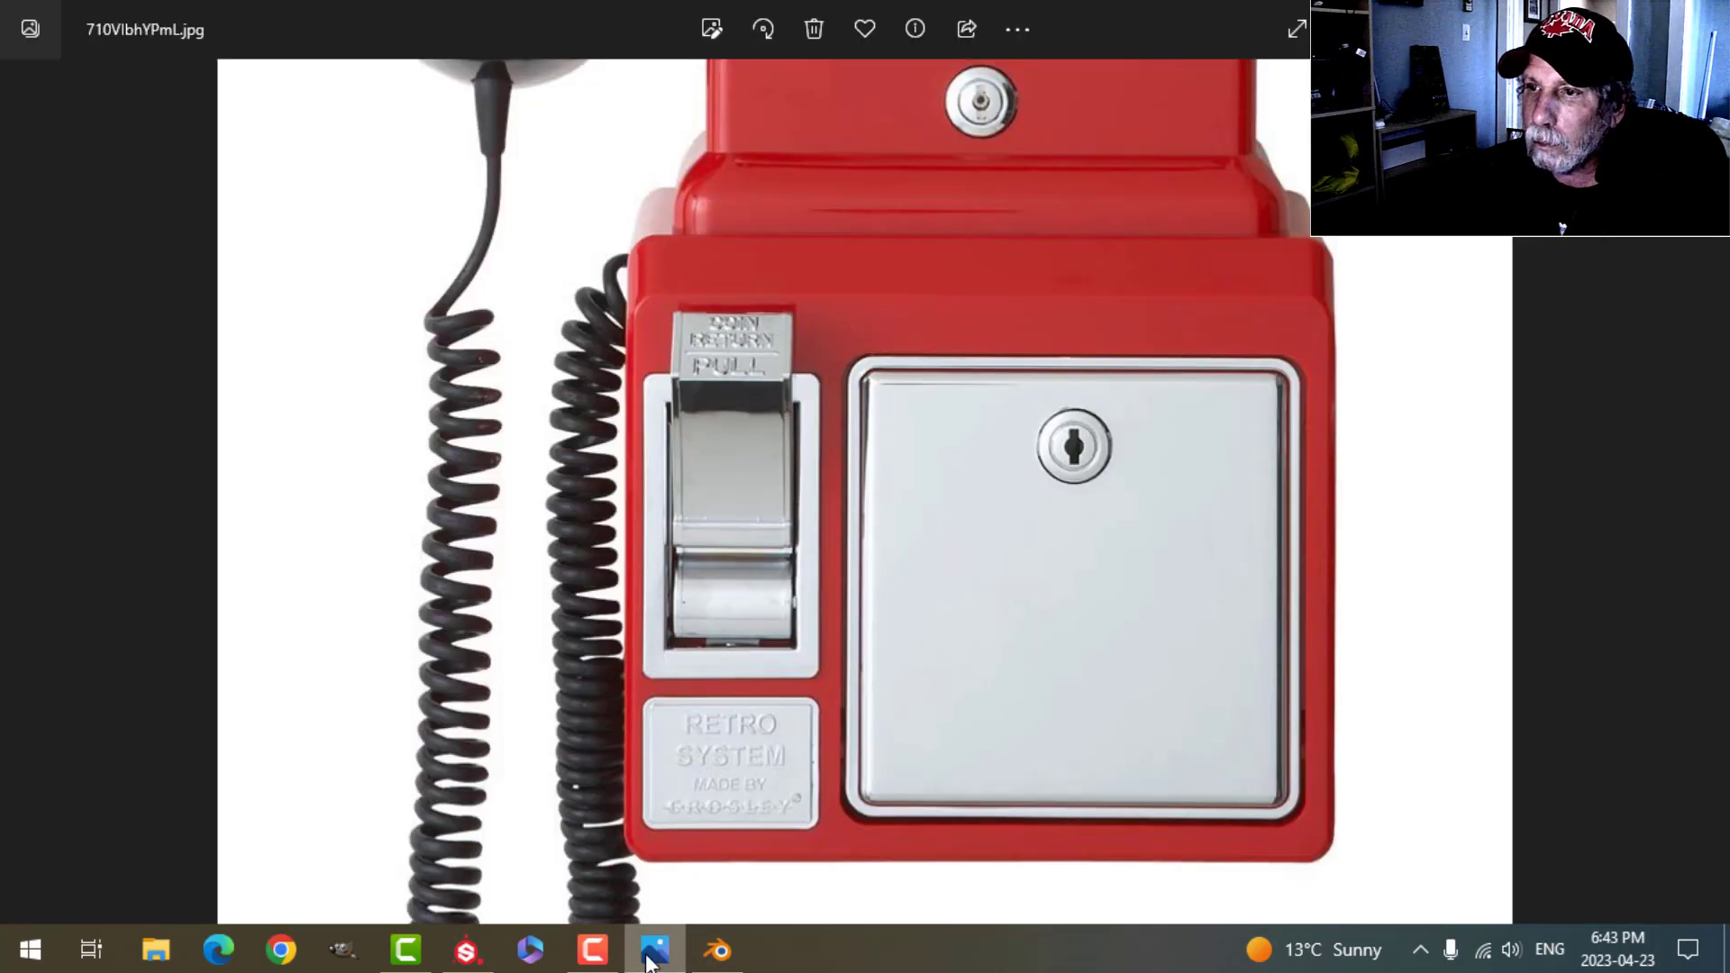
left_click(717, 951)
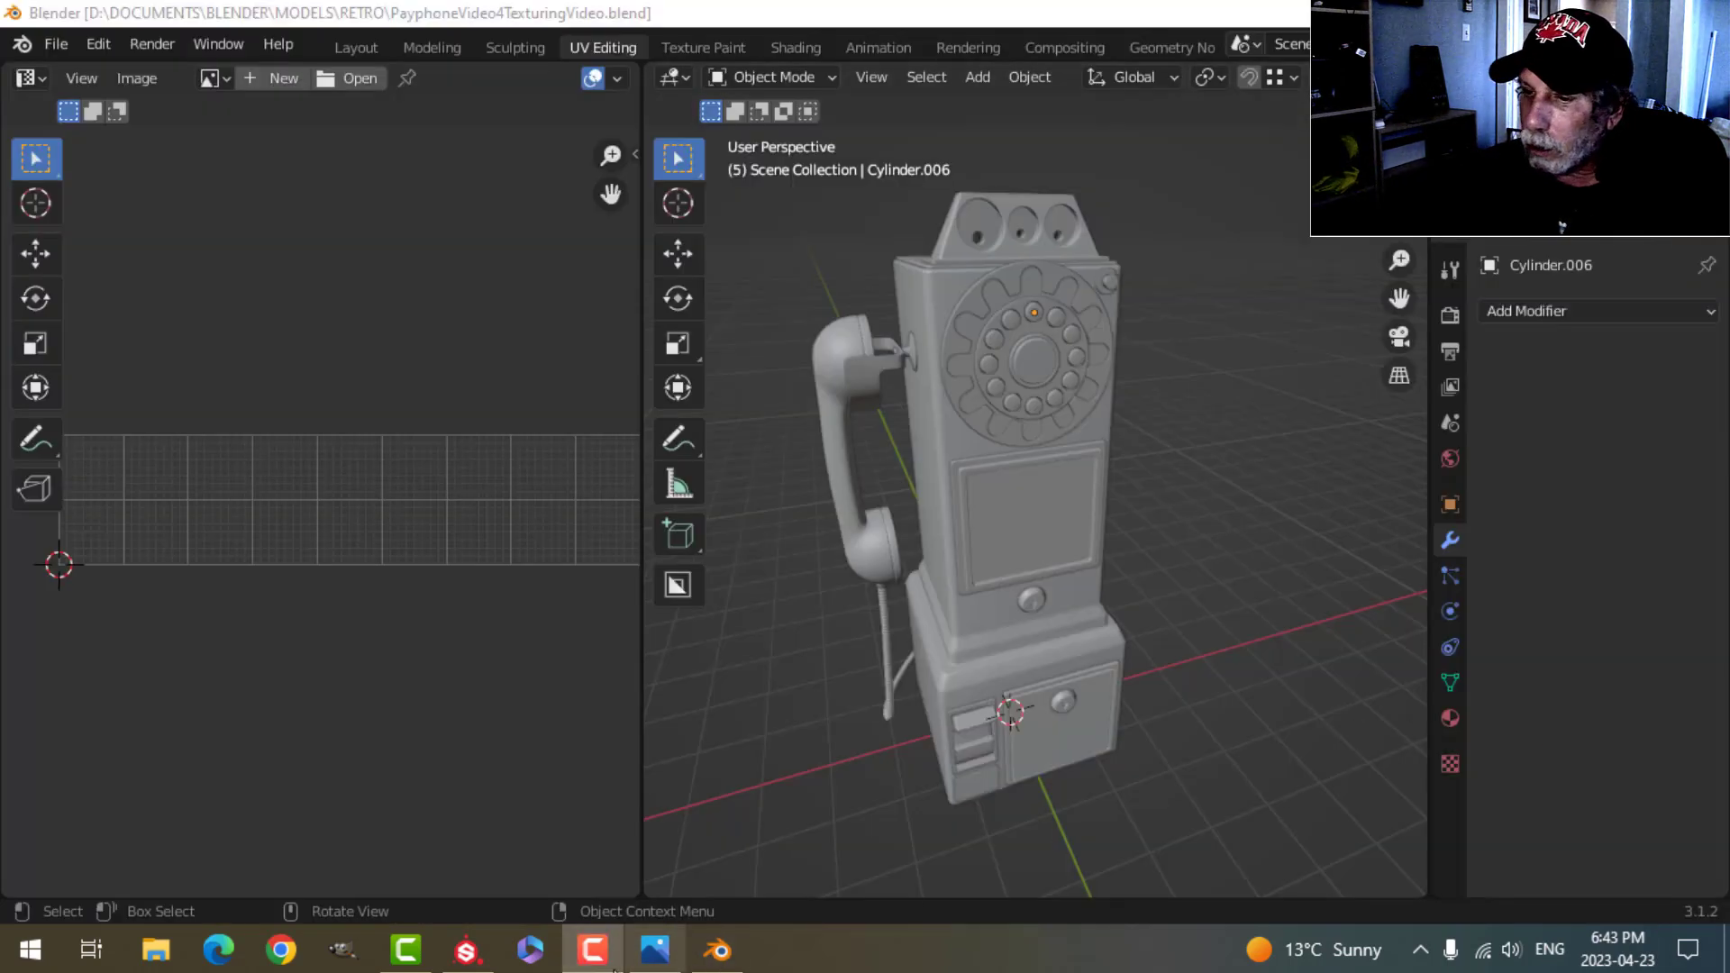
left_click(466, 949)
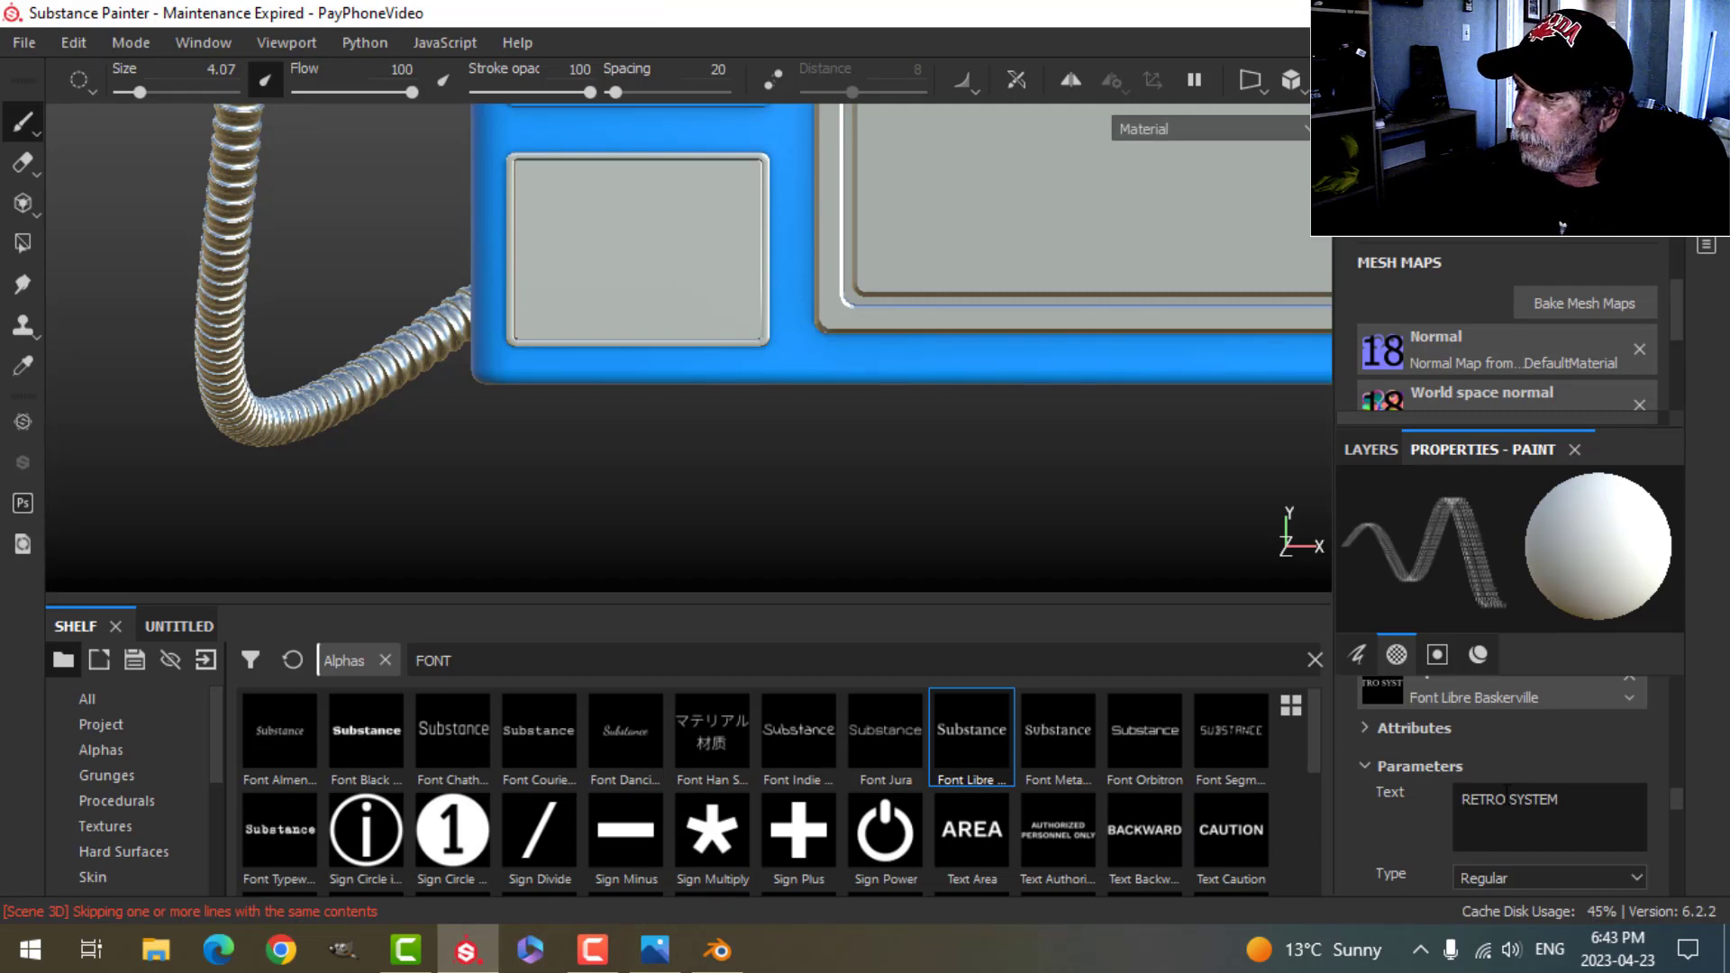
key("Return")
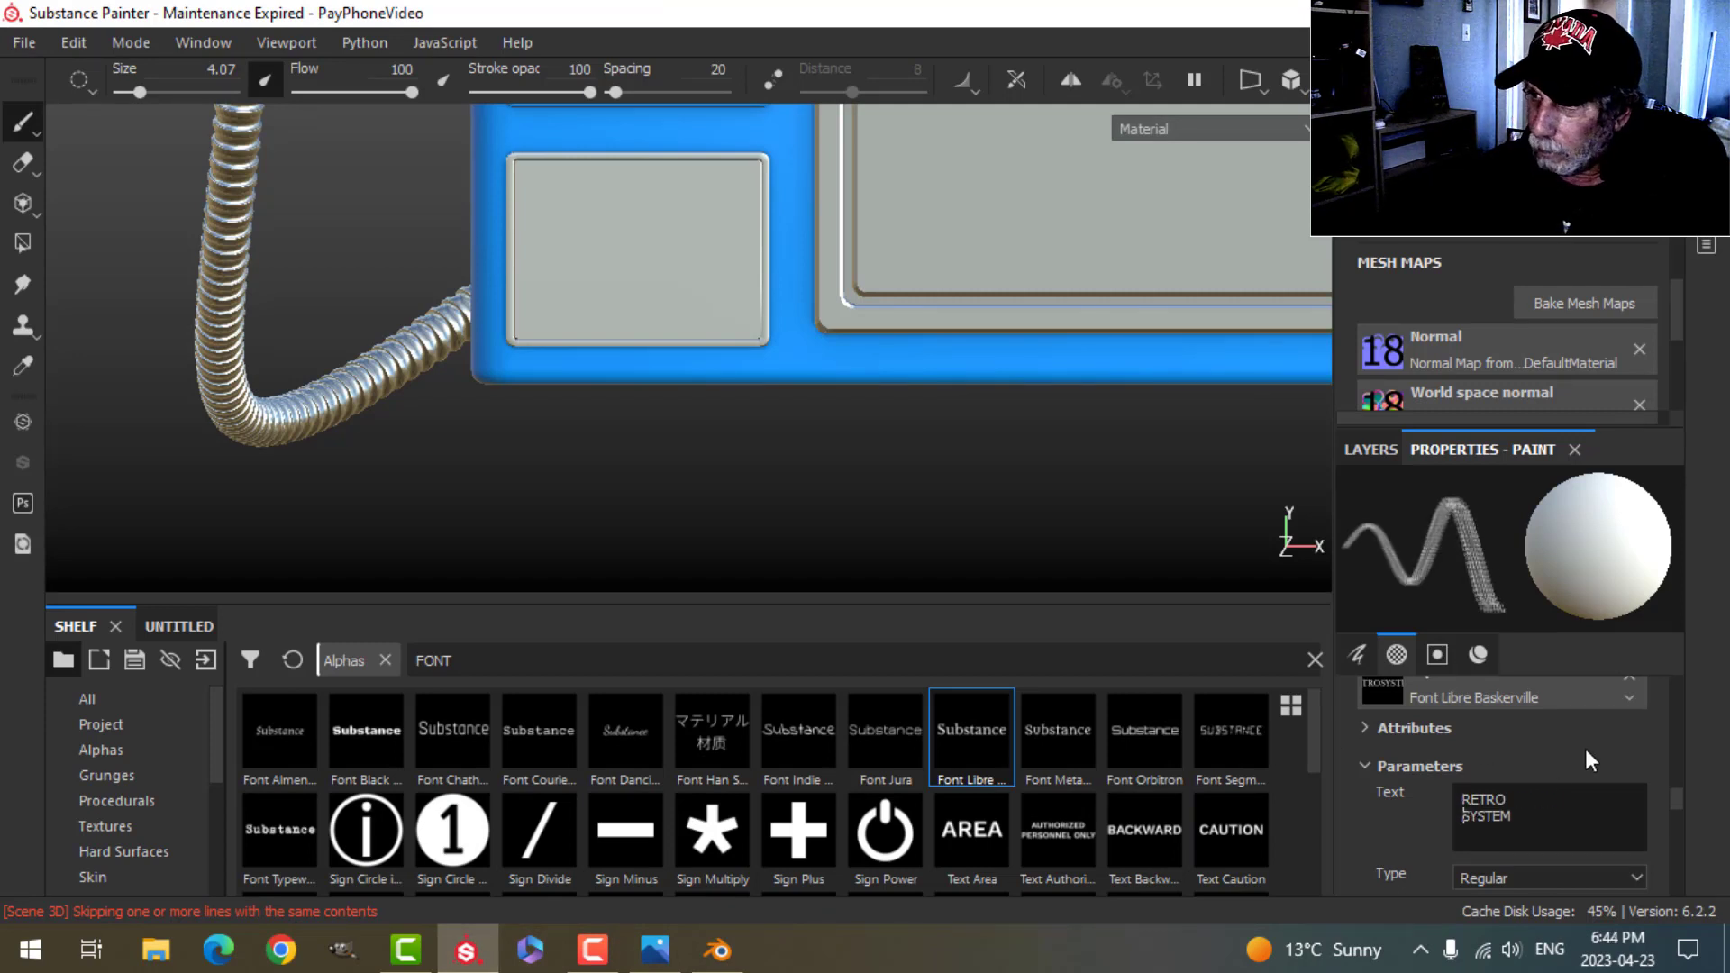
mouse_move(640, 212)
right_mouse_down("ctrl")
mouse_move(740, 213)
mouse_move(718, 212)
right_mouse_up("ctrl")
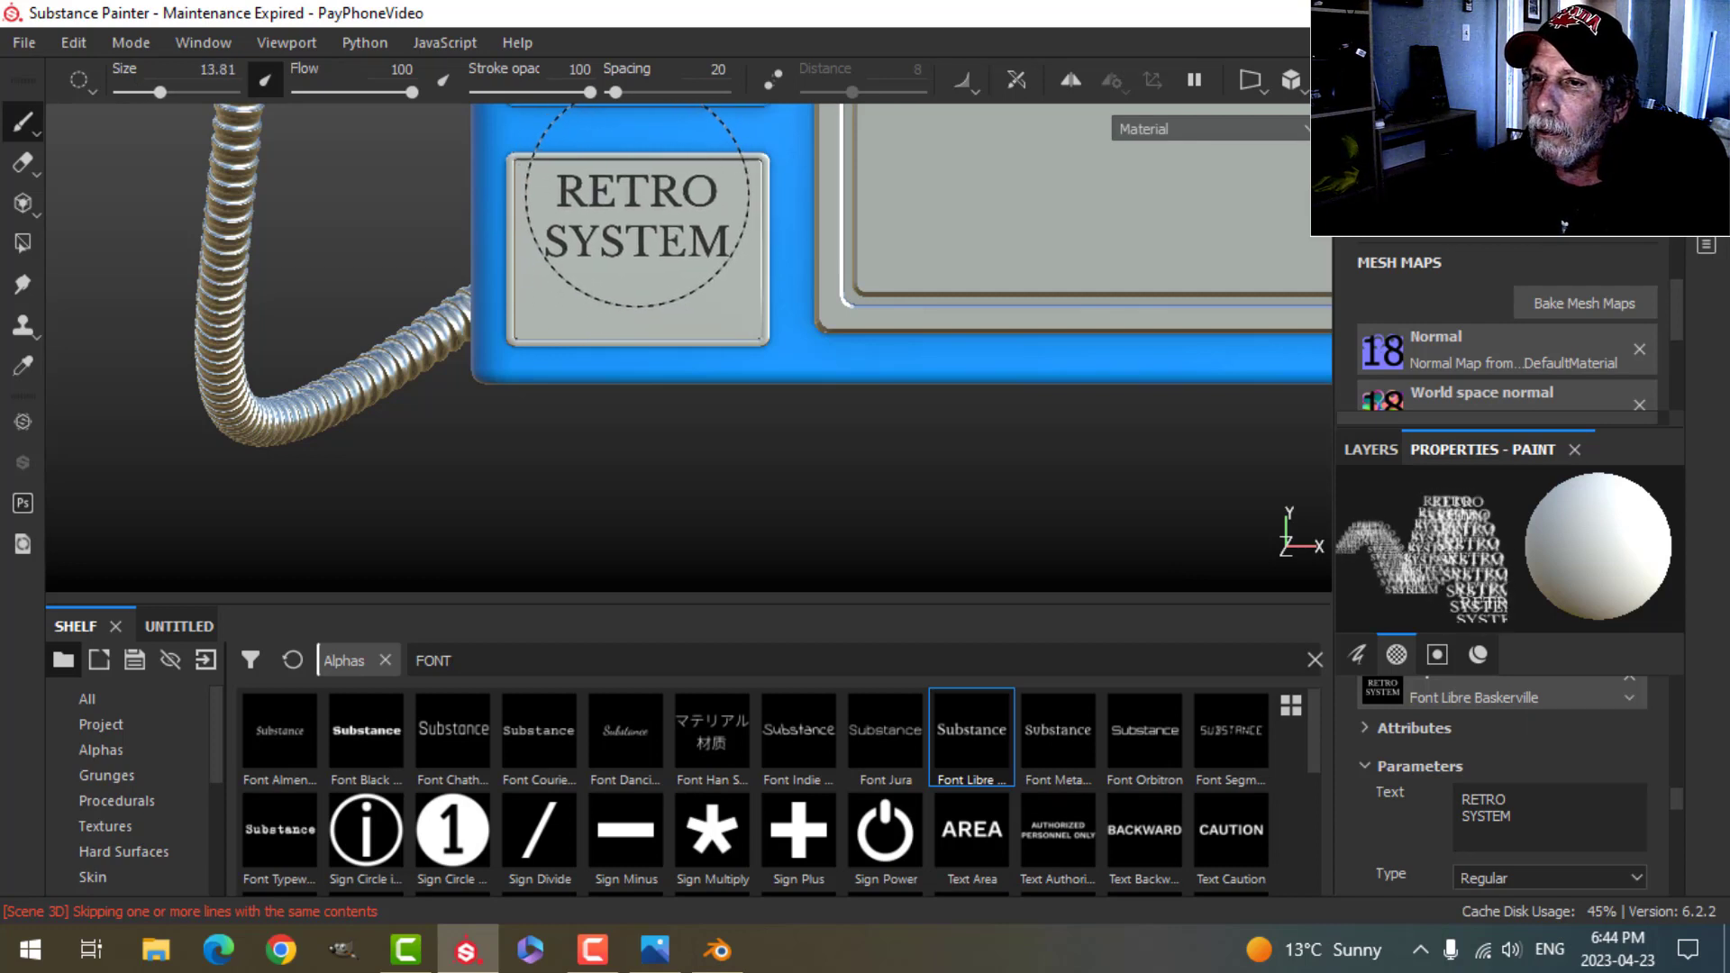
left_click(637, 209)
scroll(788, 280, "down", 2)
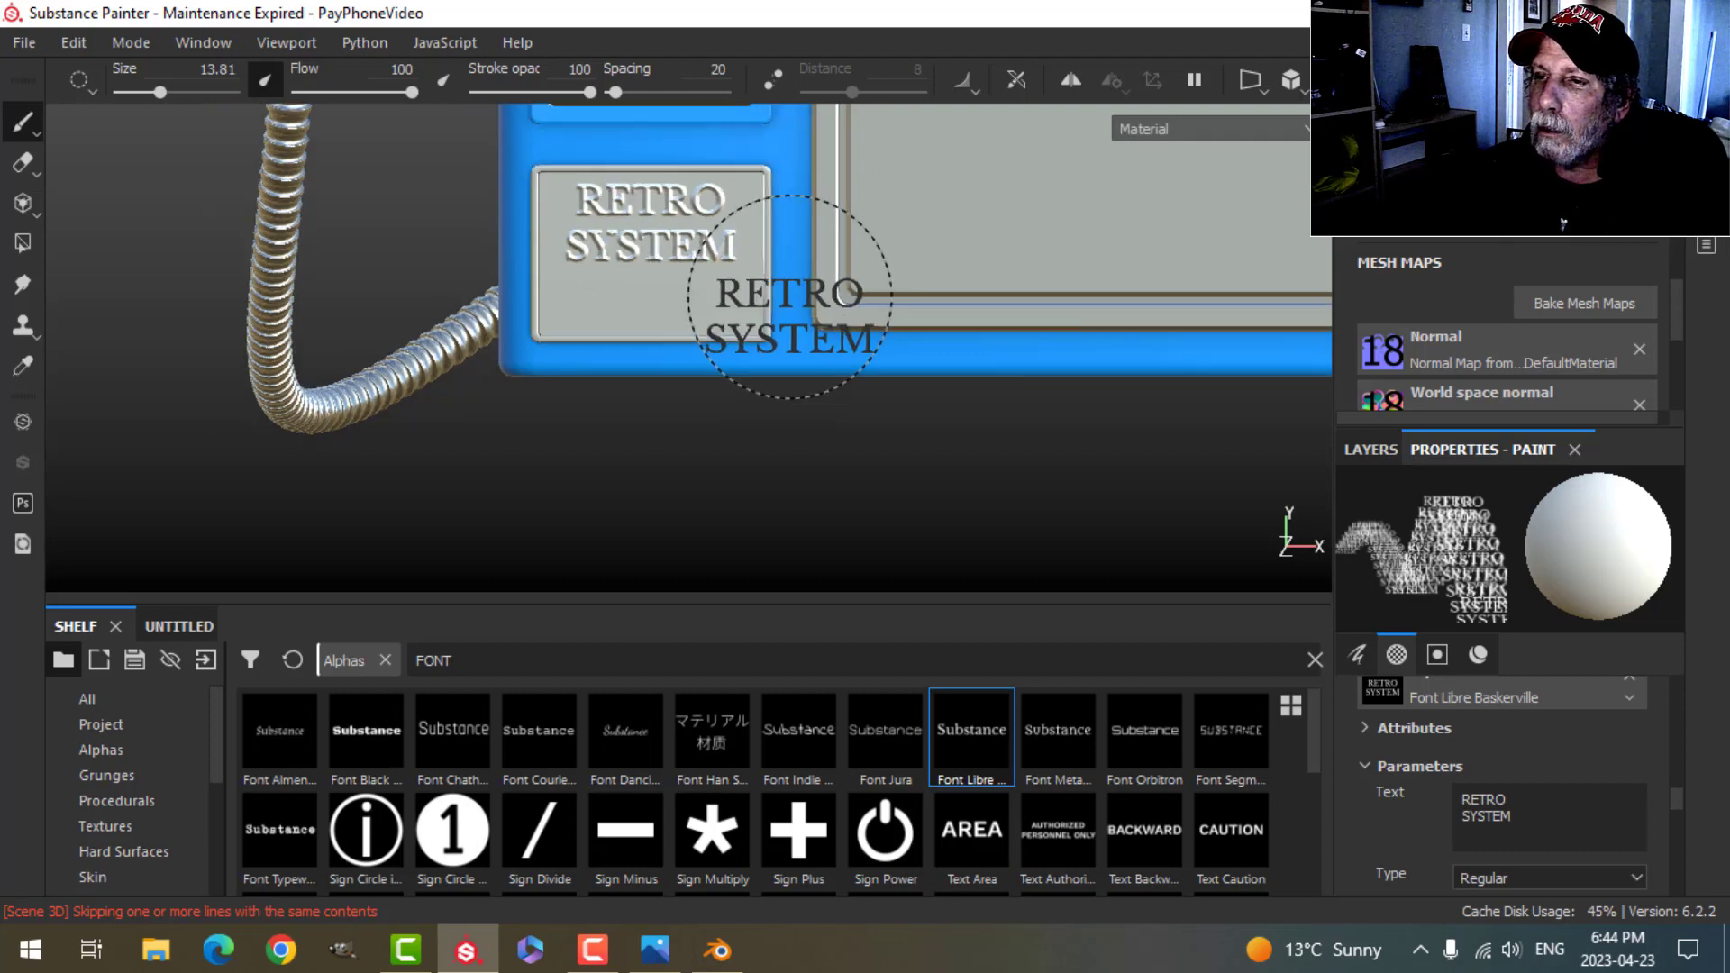
Step: Replace the font alpha's text with "Made by" and check the plate lettering in the reference photo, returning to Substance Painter
left_click_drag(1530, 821, 1429, 775)
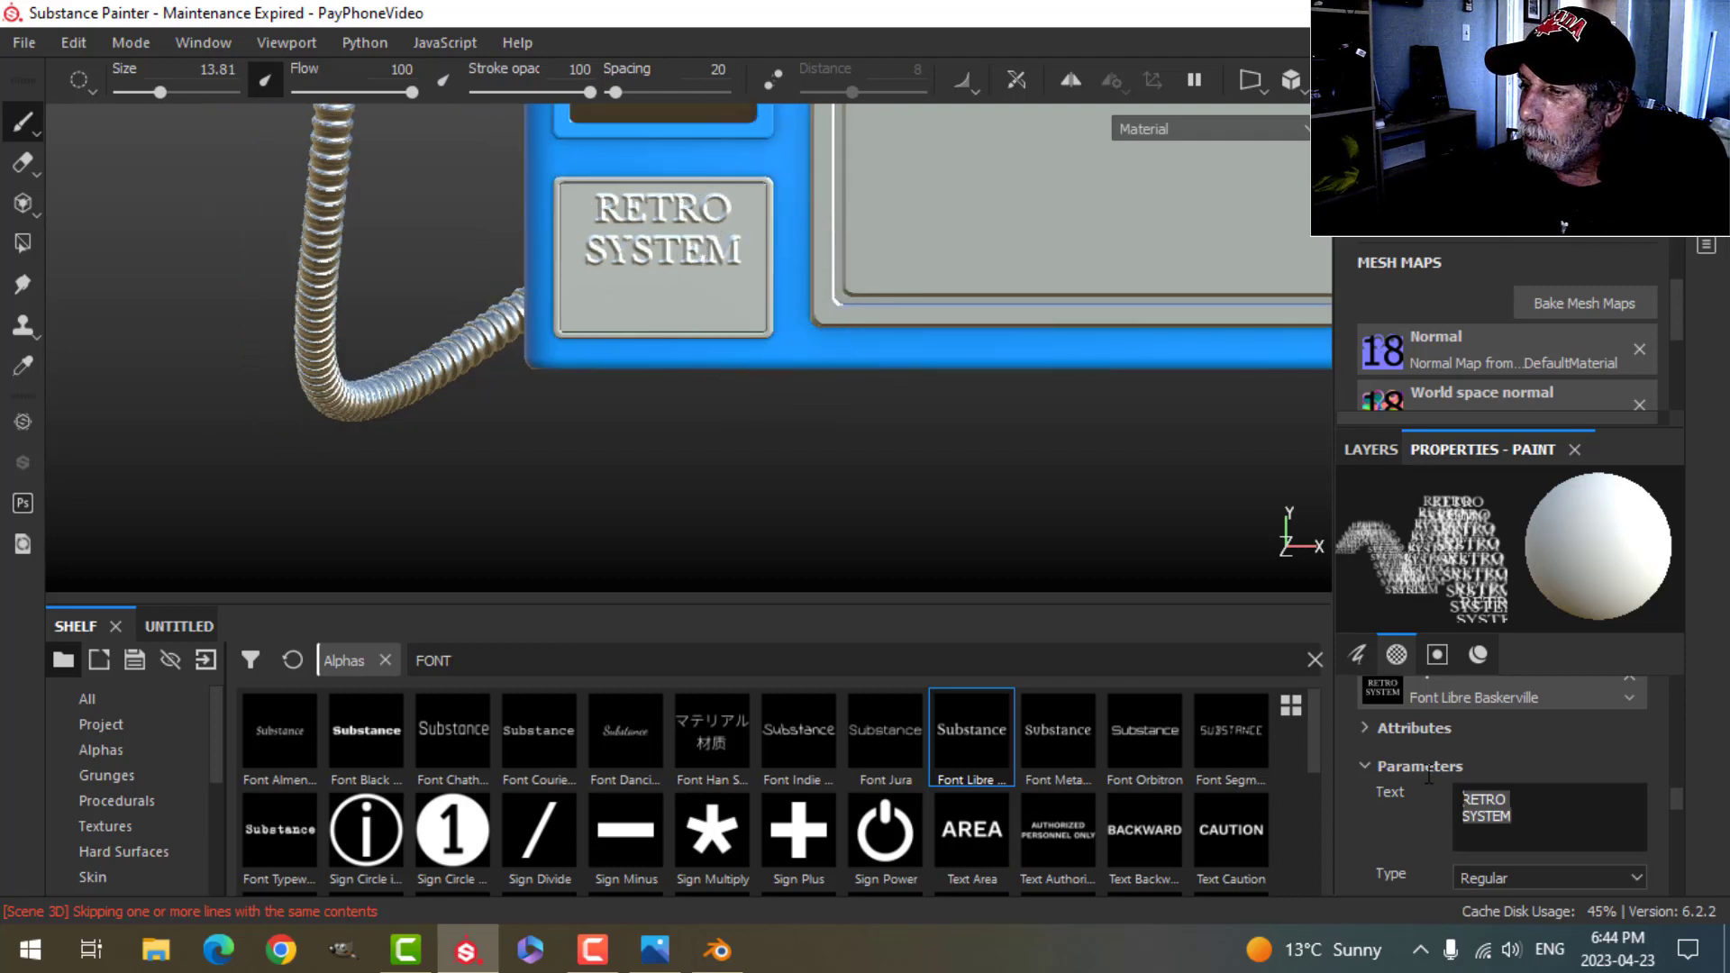
type("Made y")
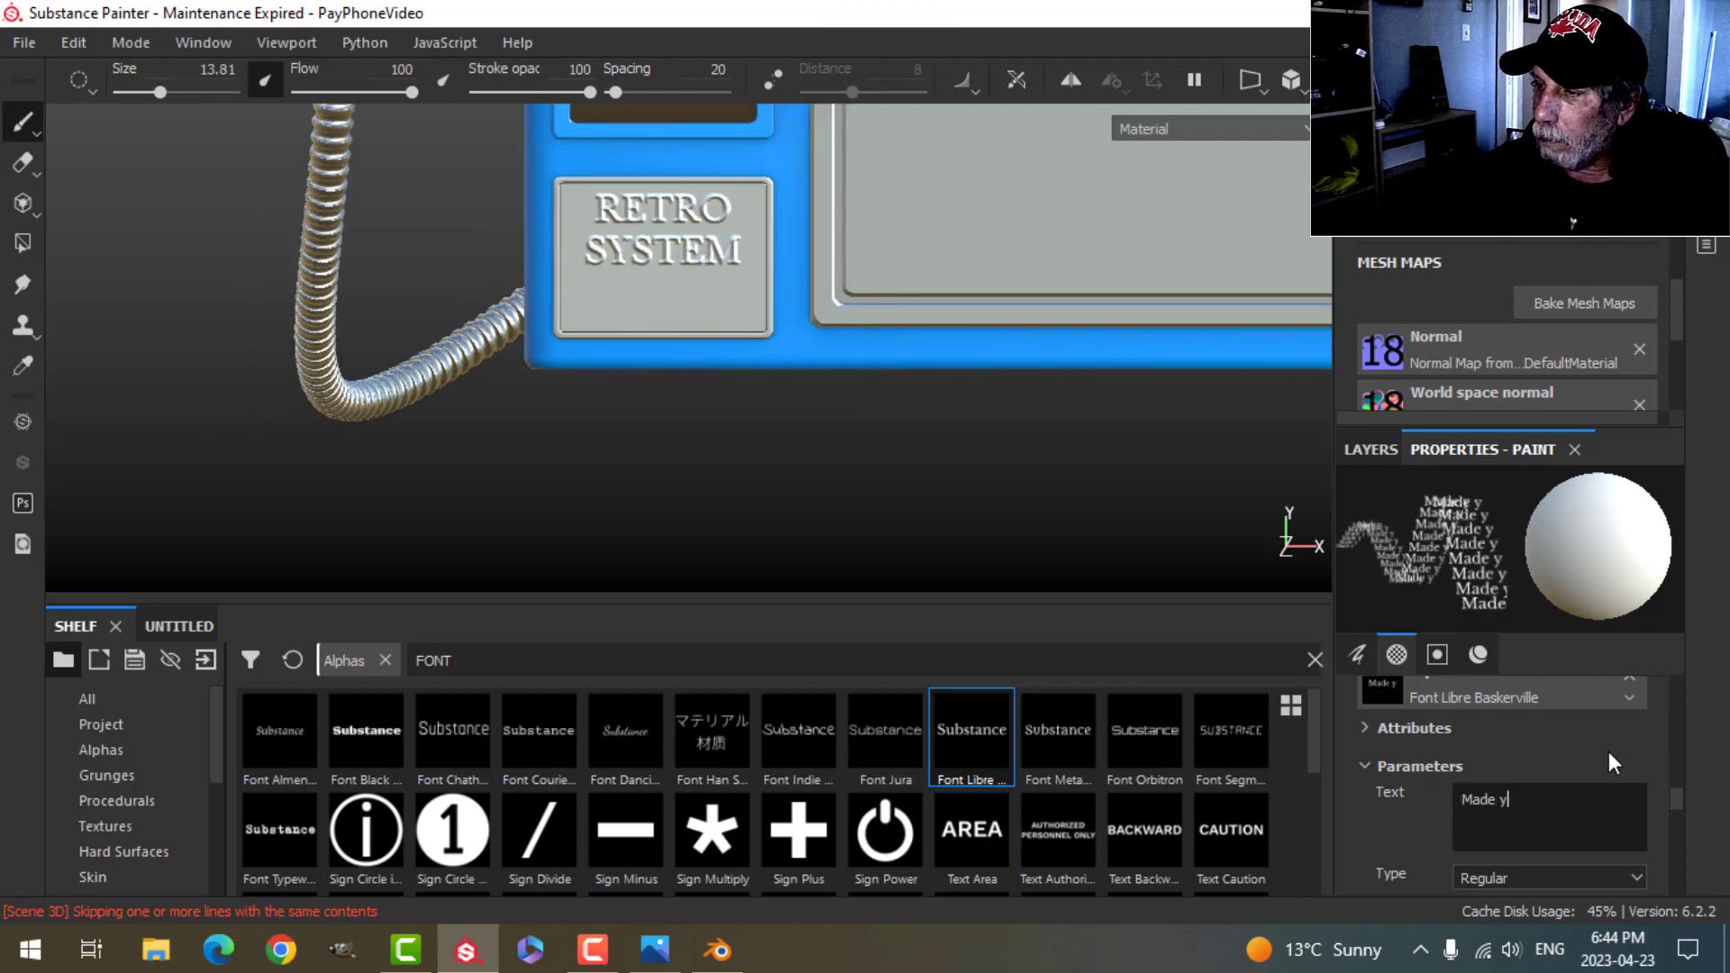
key("BackSpace")
type("by")
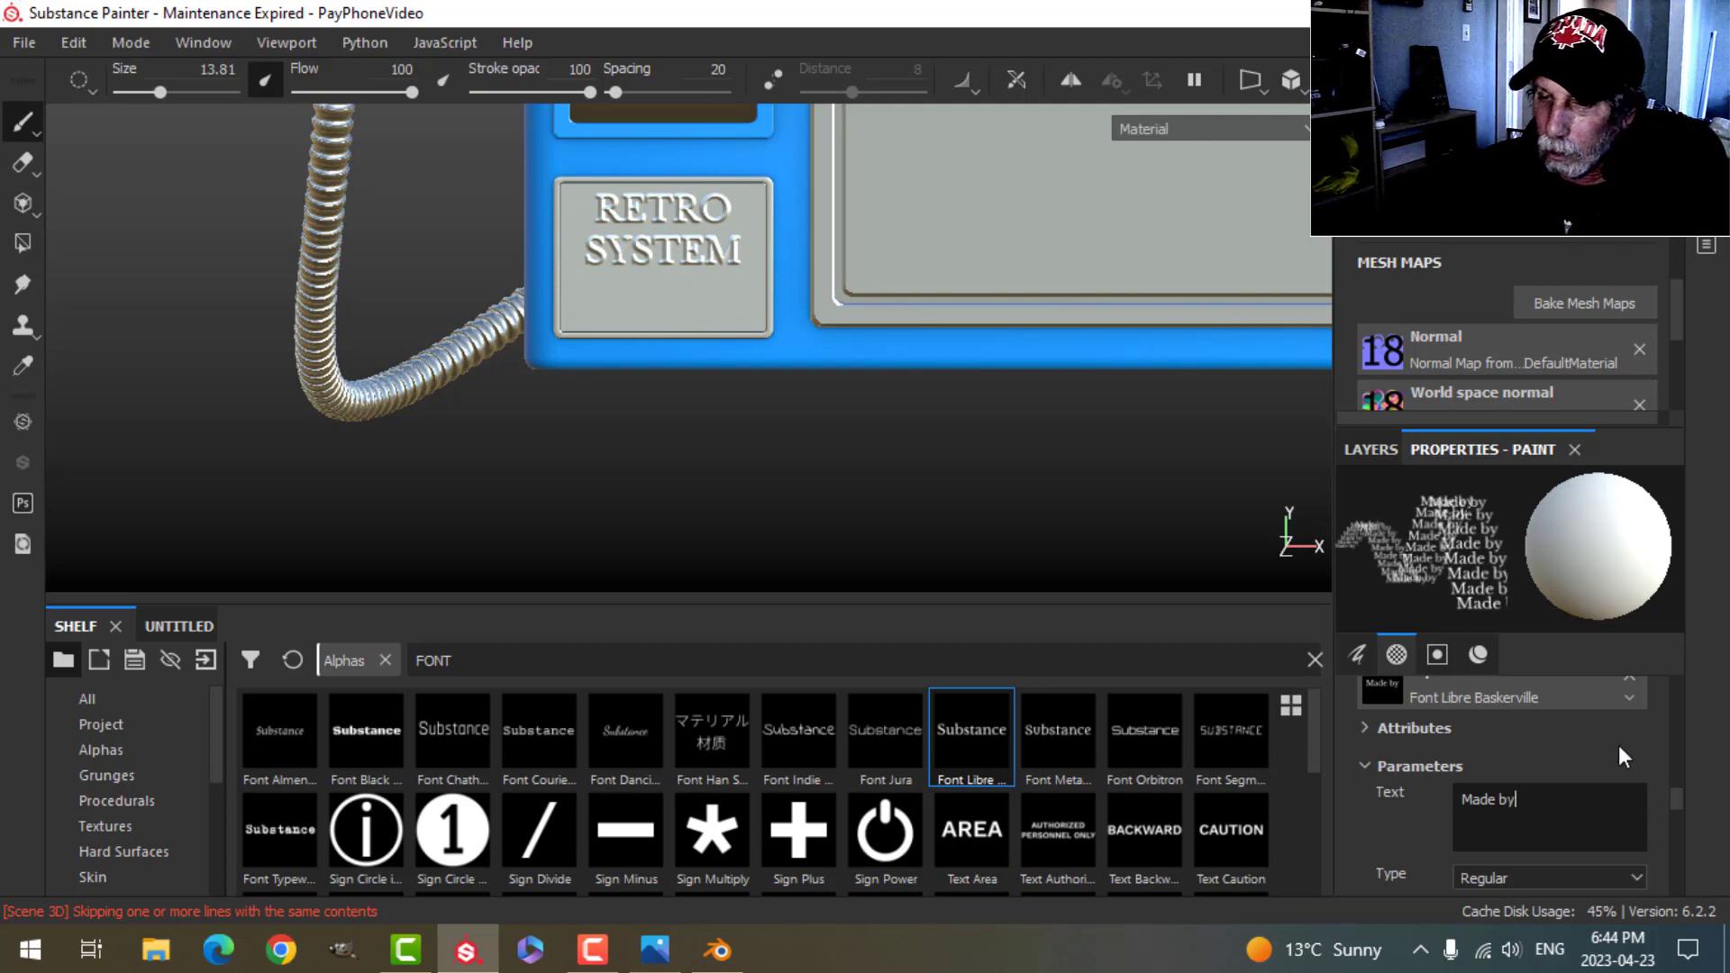
left_click(655, 950)
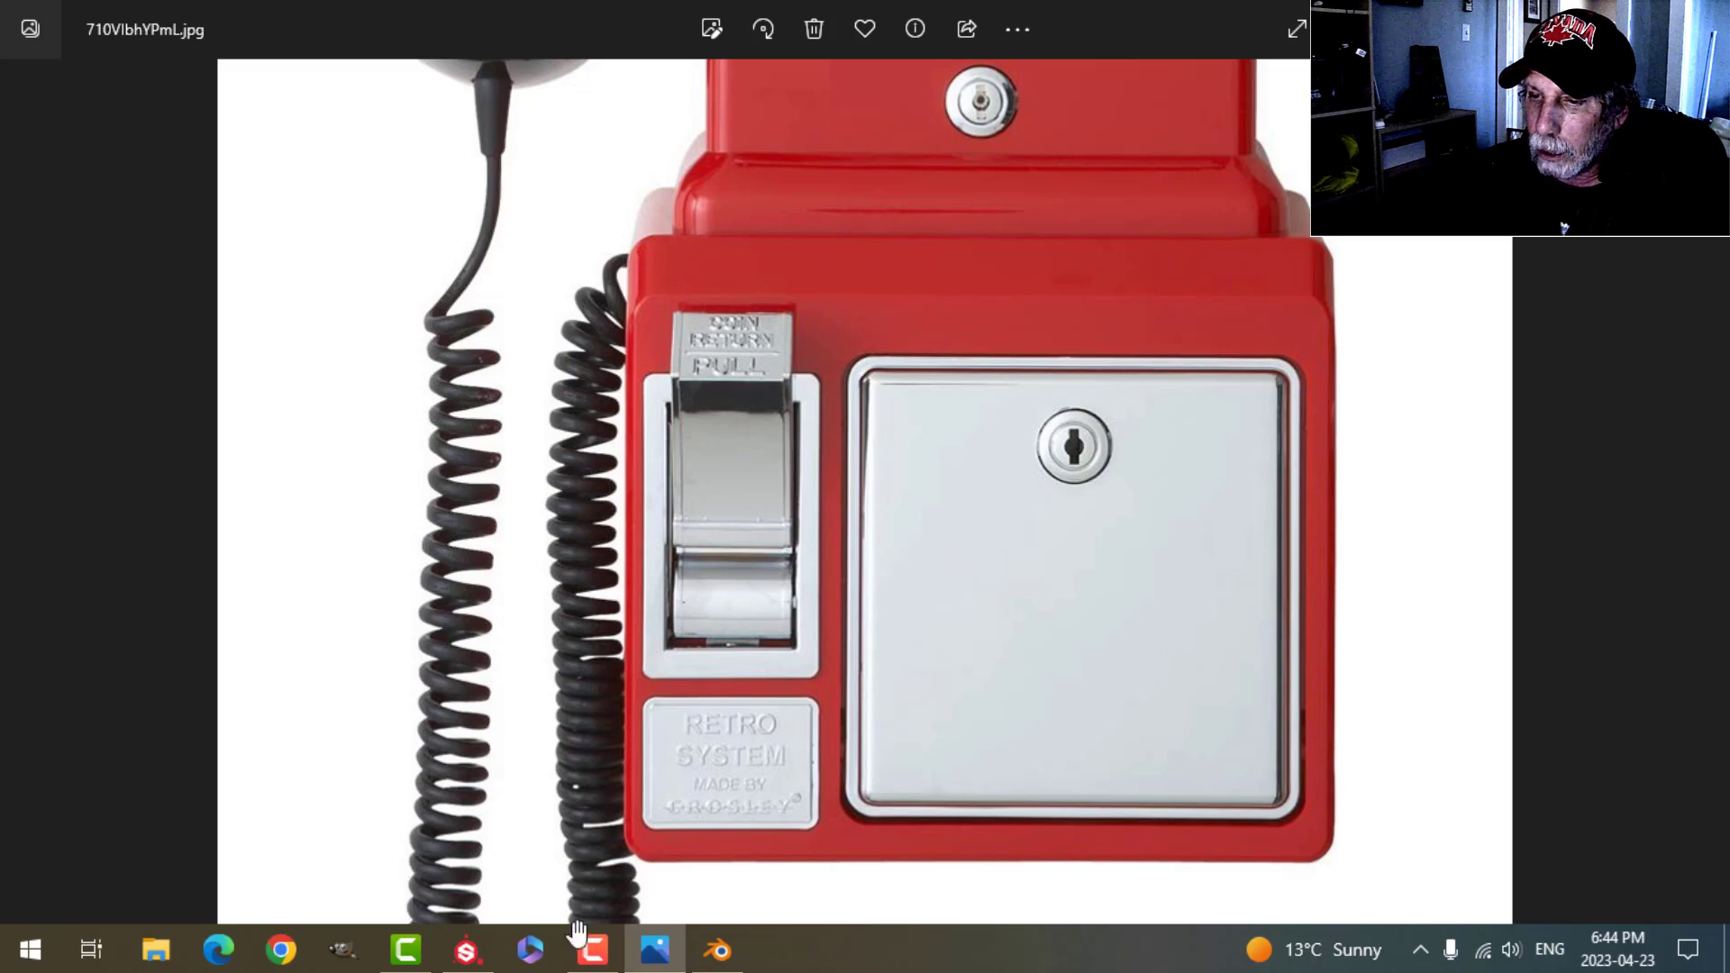
left_click(465, 951)
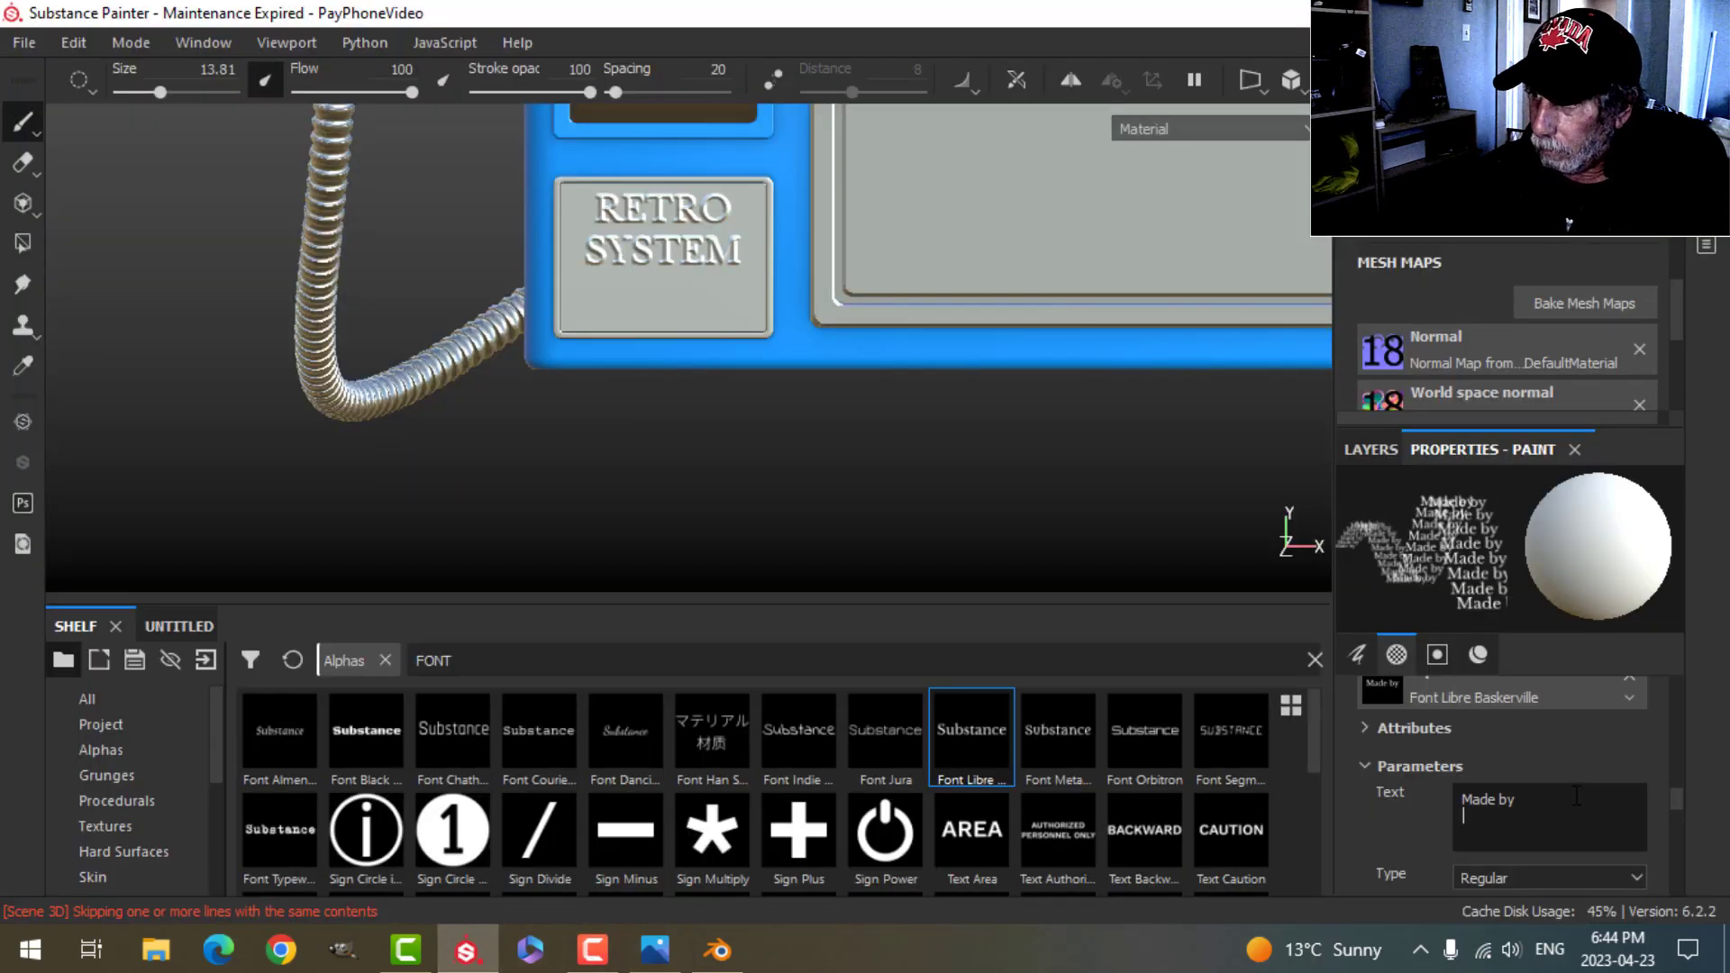
Step: Add ZEROBIO as the alpha's second text line and stamp the raised text beneath RETRO SYSTEM, with the brush size at 8.62
key("Caps_Lock")
type("SZERO")
key("BackSpace")
key("BackSpace")
key("BackSpace")
key("BackSpace")
key("BackSpace")
type("Z")
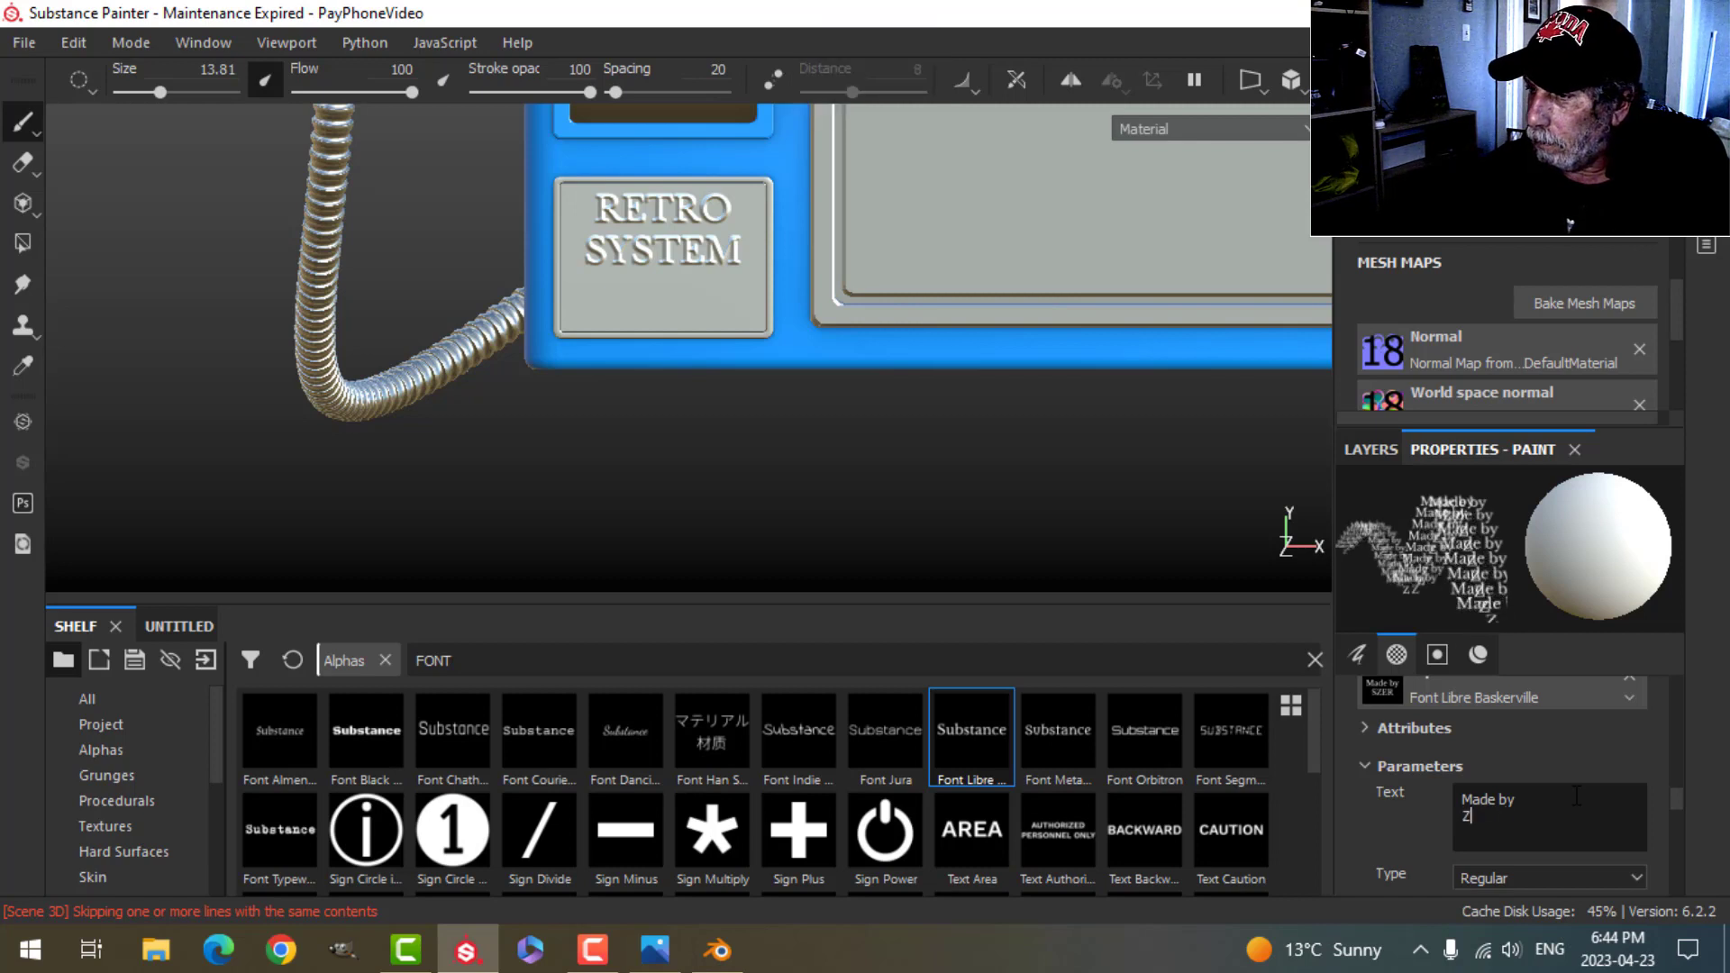
type("EROBIO")
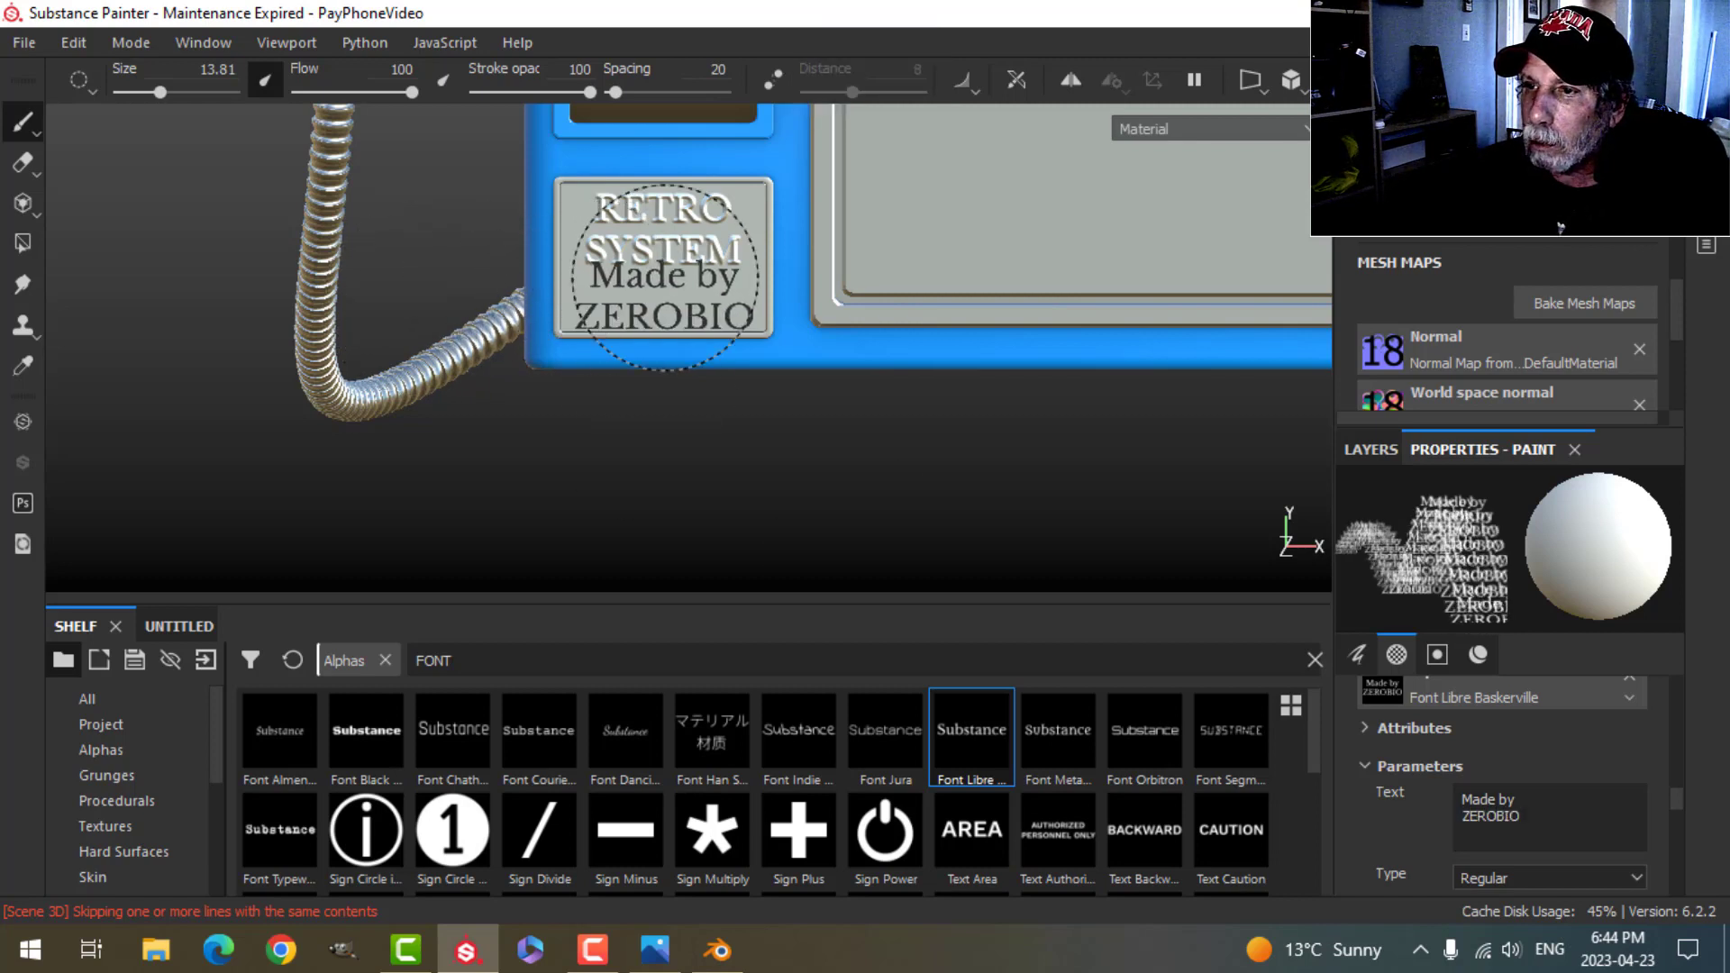
right_click_drag(665, 277, 614, 278, "ctrl")
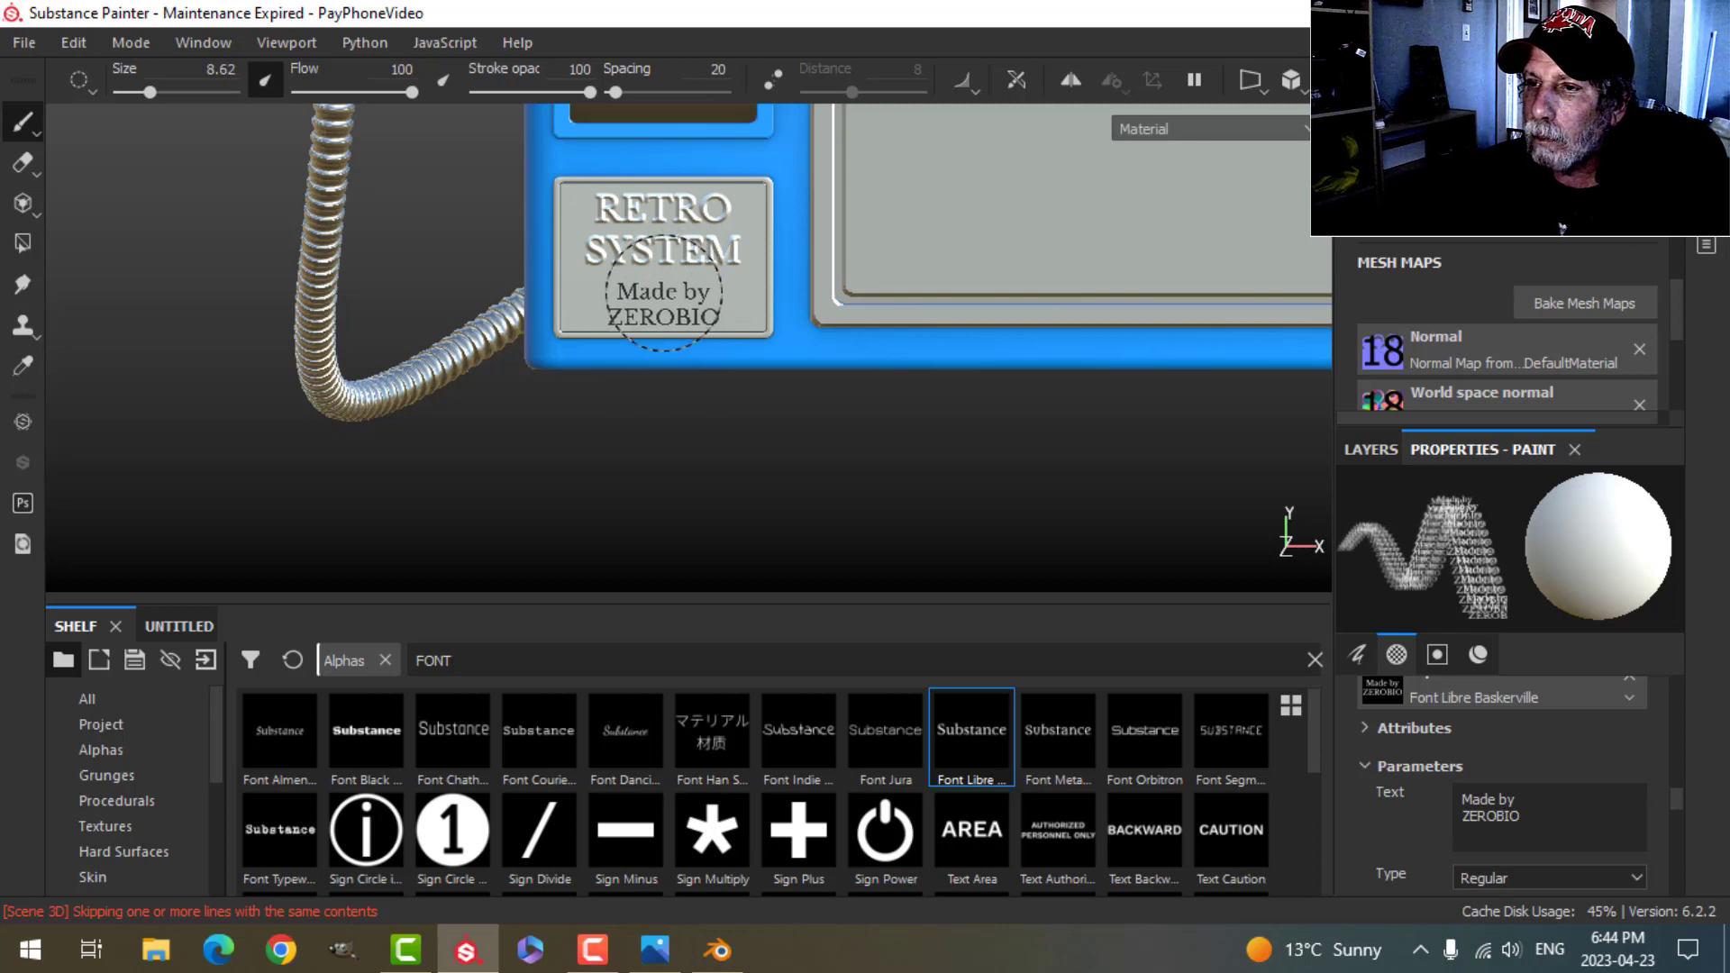
left_click(664, 297)
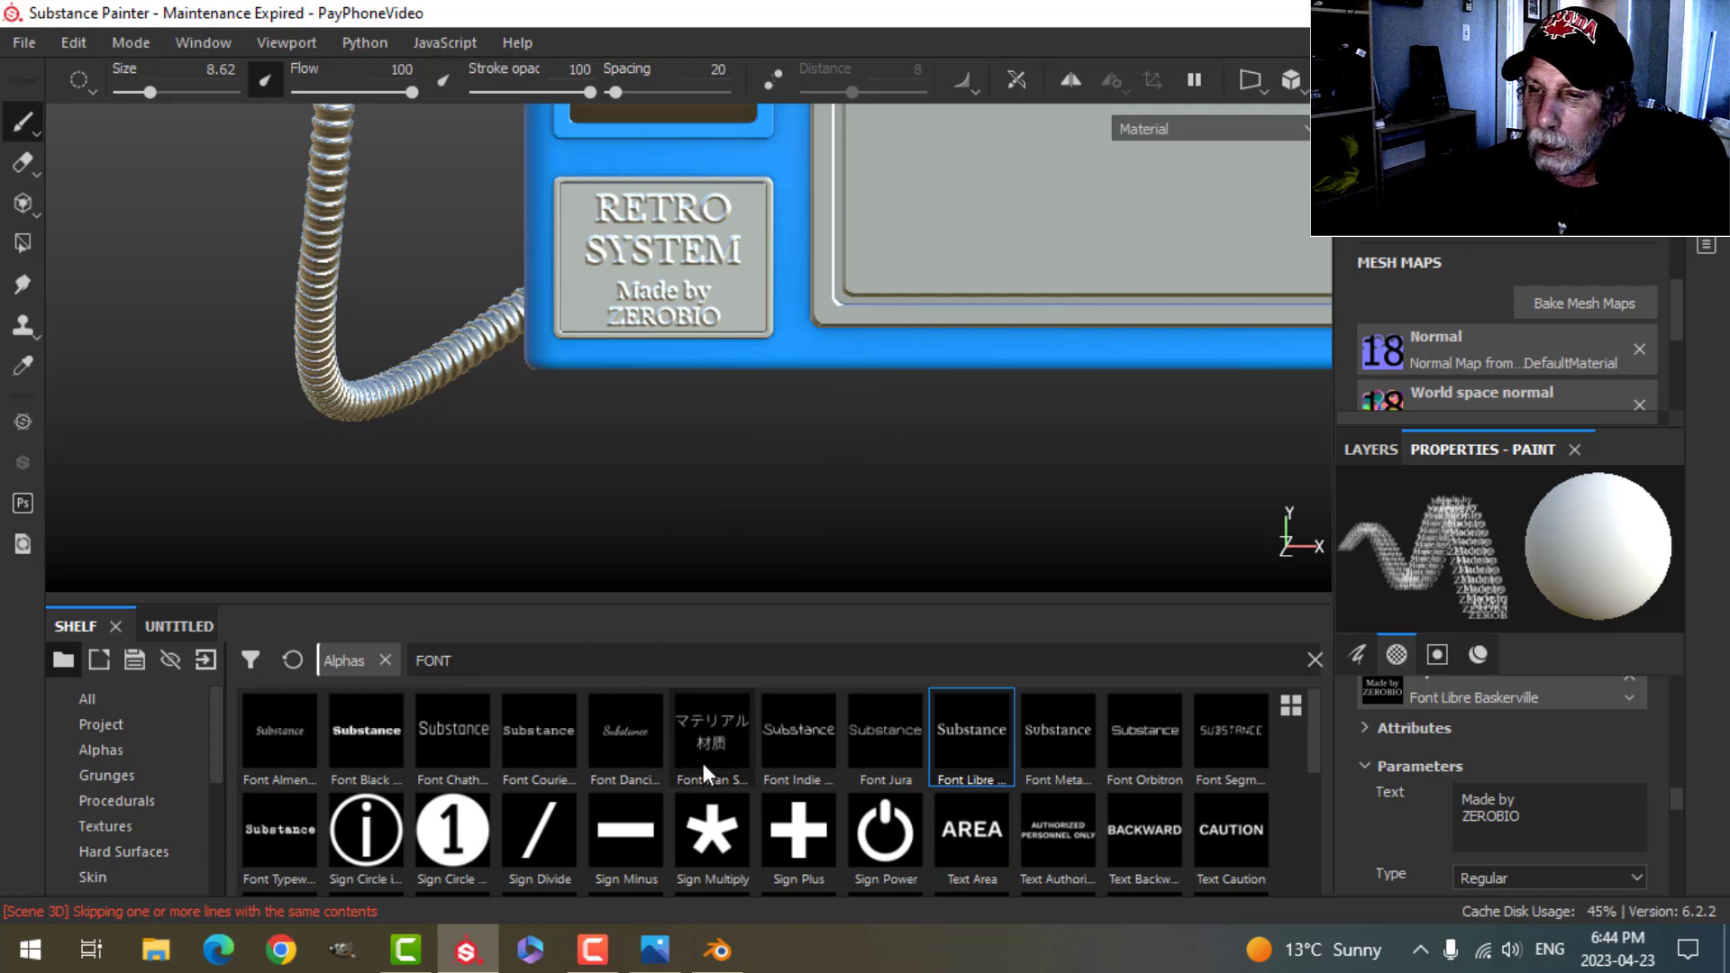
Step: Choose the Basic Hard brush and reduce the brush size to 0.58
left_click(121, 752)
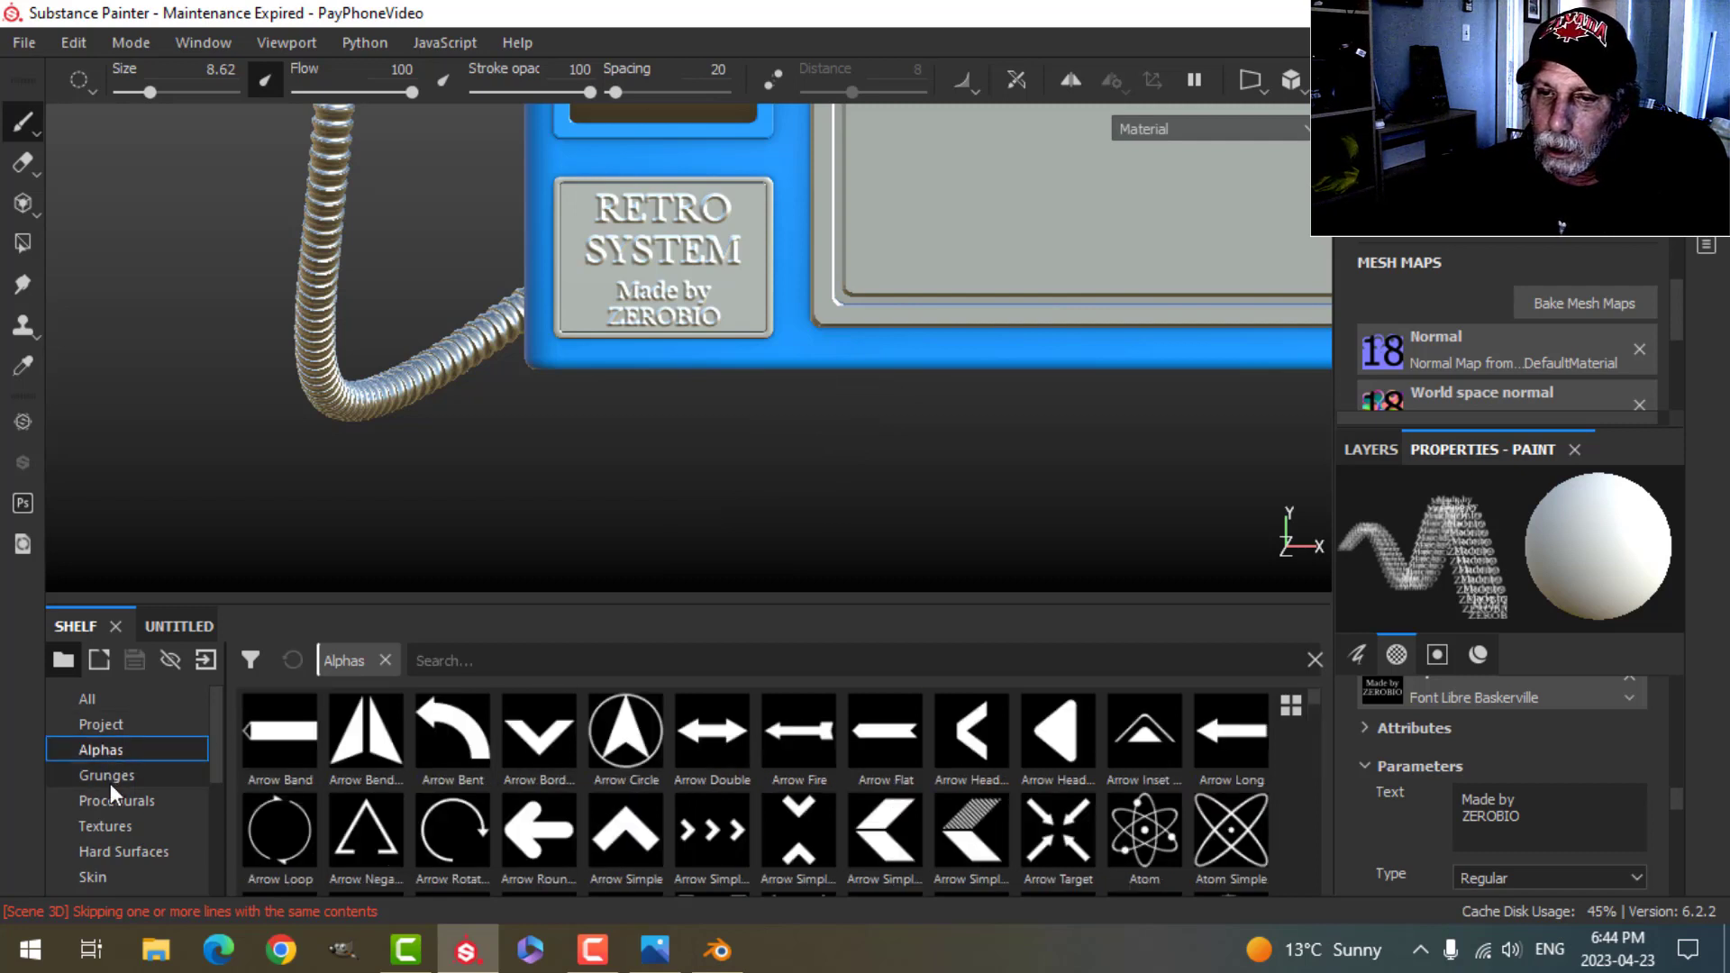
scroll(117, 802, "down", 1)
left_click(126, 851)
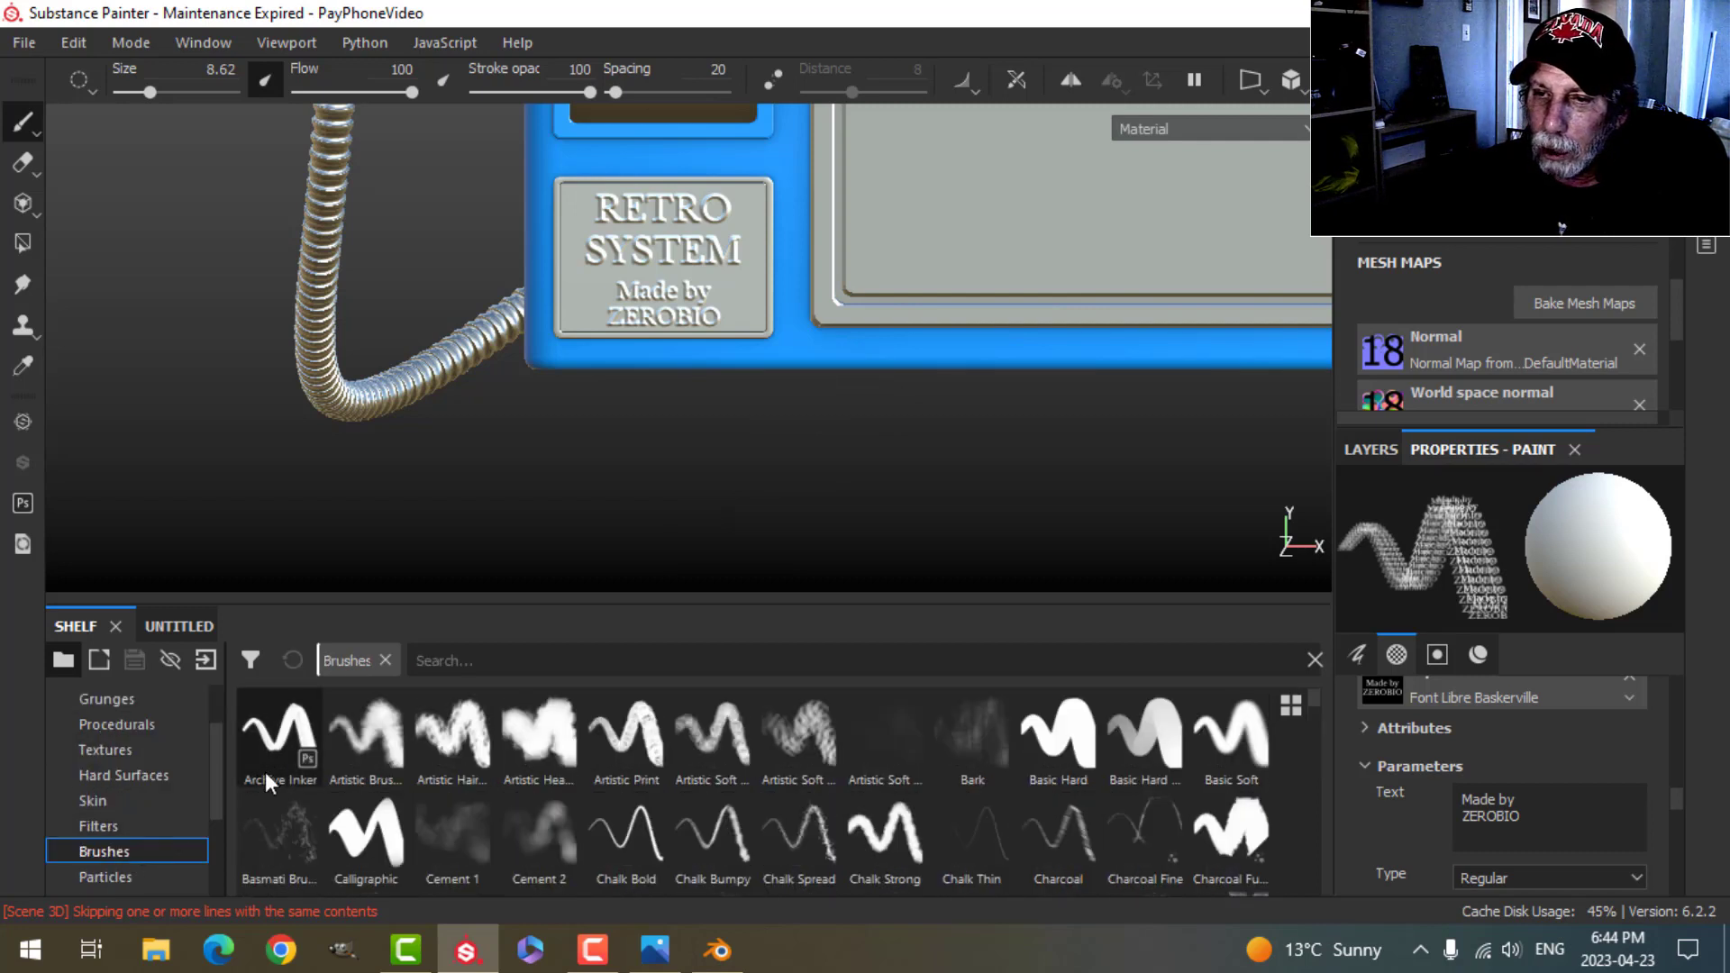
left_click(1058, 734)
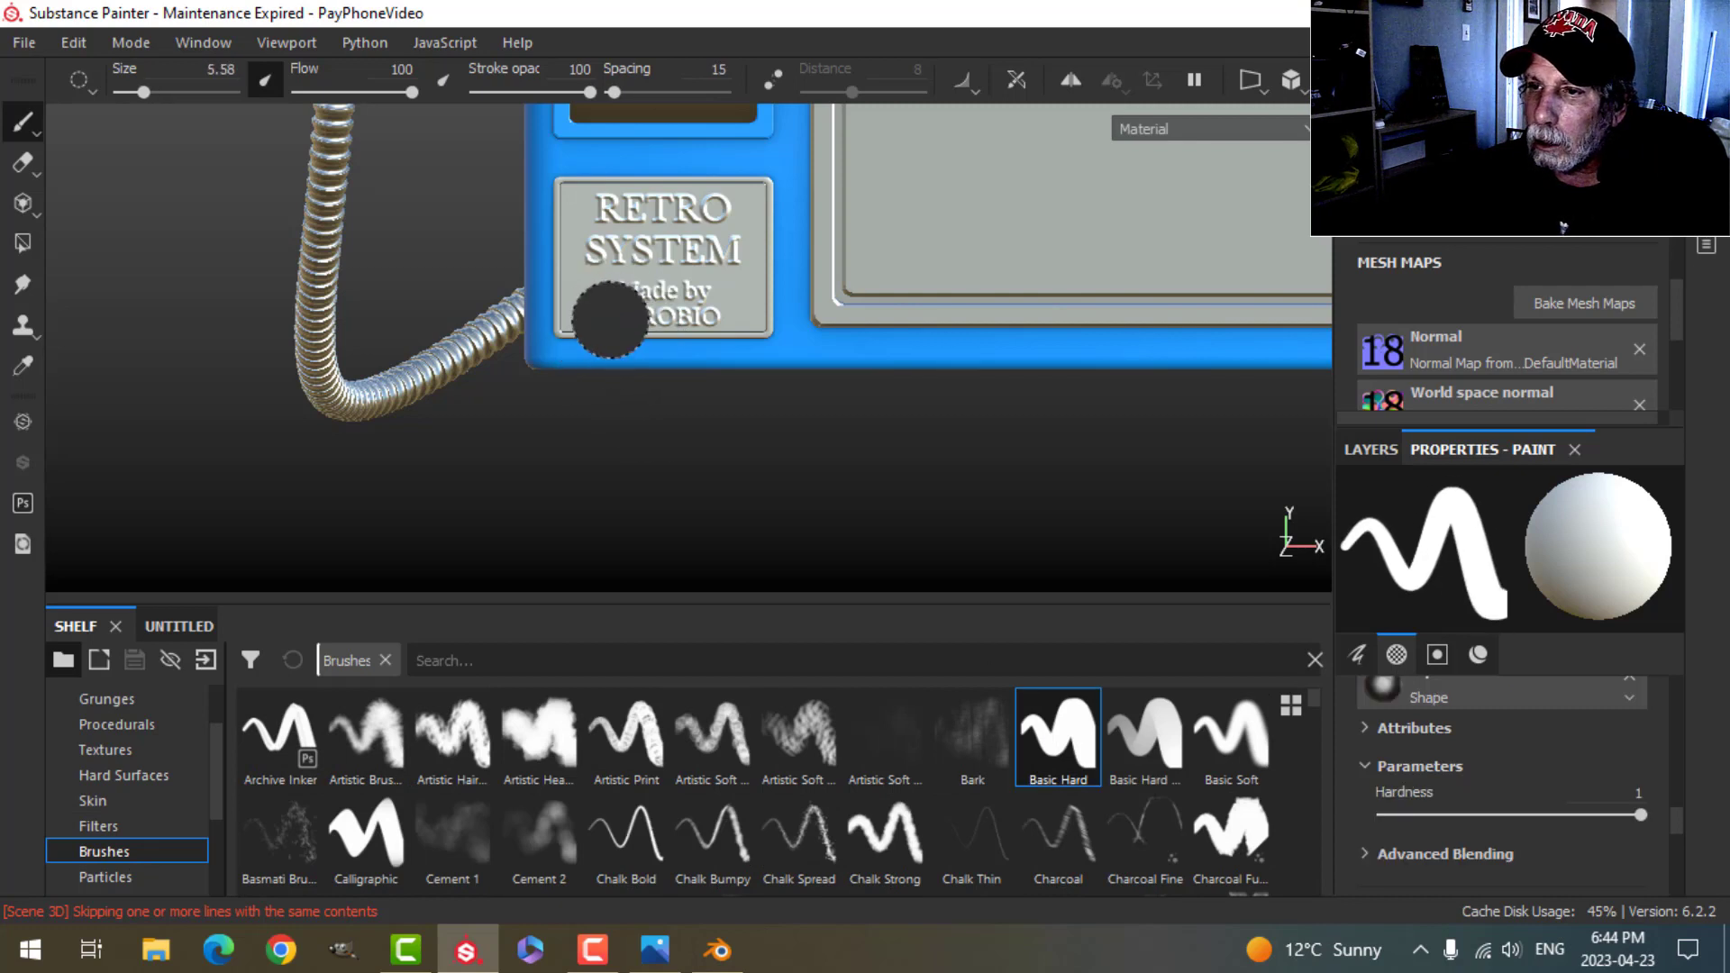
key("bracketleft")
key("bracketleft")
key("bracketleft")
key("bracketleft")
key("bracketleft")
key("bracketleft")
key("bracketleft")
key("bracketleft")
key("bracketleft")
key("bracketleft")
key("bracketleft")
key("bracketleft")
key("bracketleft")
key("bracketleft")
key("bracketleft")
key("bracketleft")
key("bracketleft")
key("bracketleft")
key("bracketleft")
key("bracketleft")
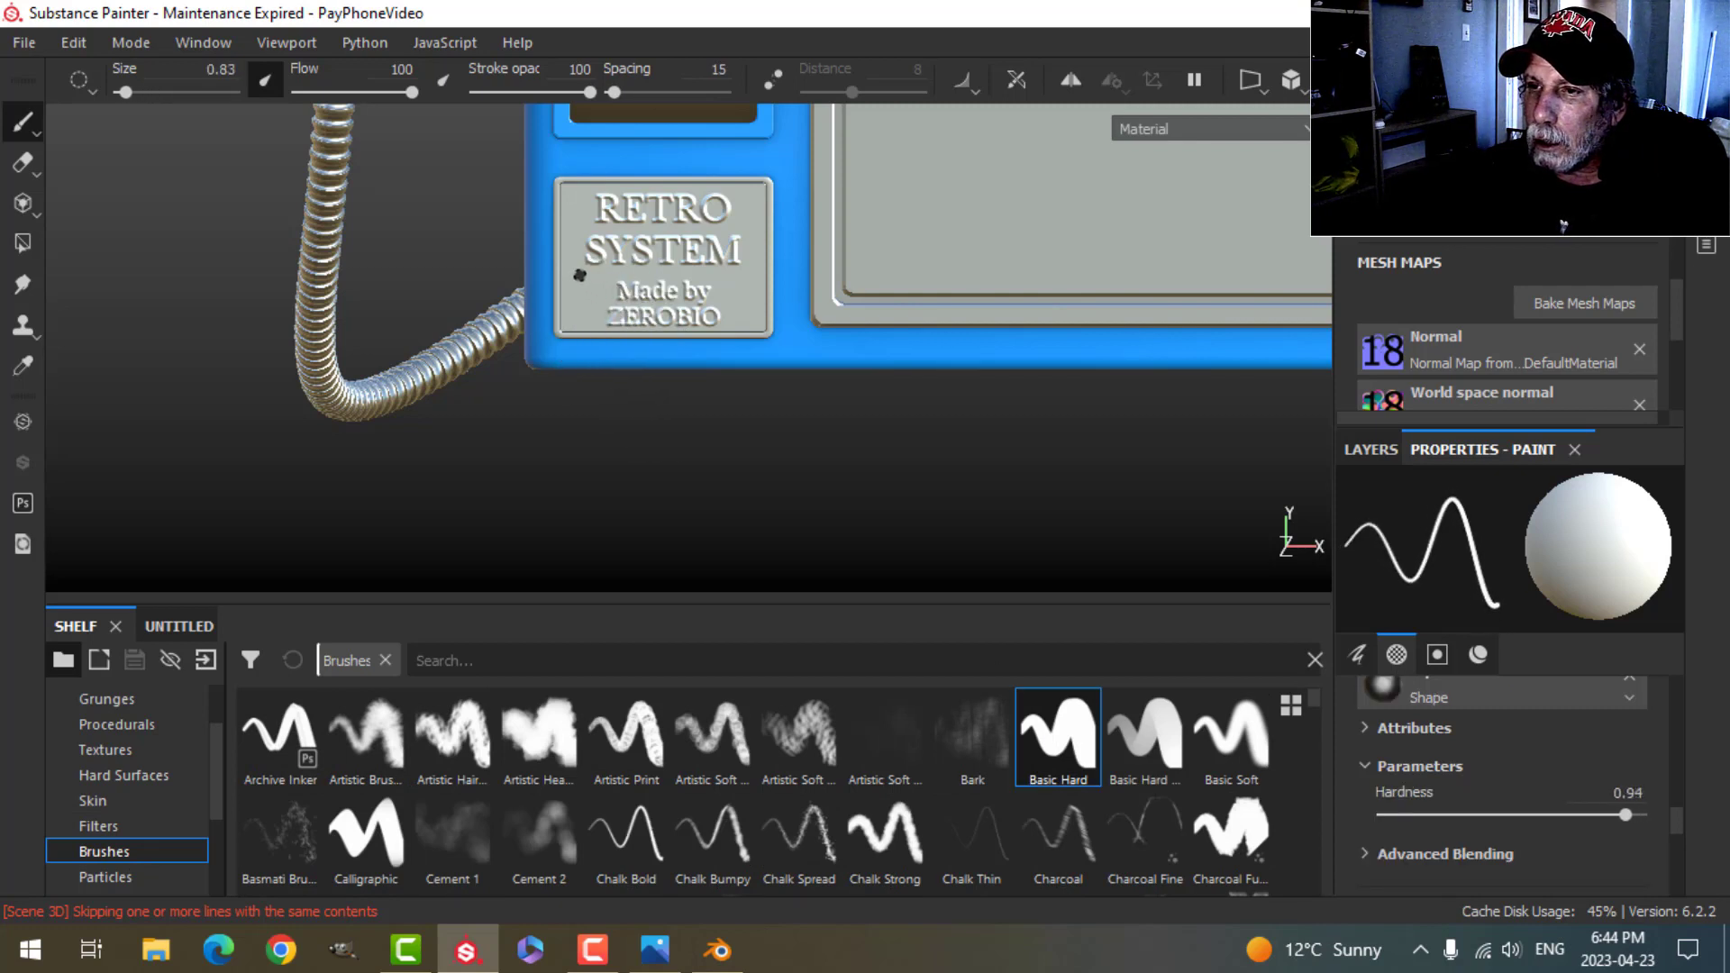
key("bracketleft")
key("bracketleft")
key("bracketleft")
key("bracketleft")
key("bracketleft")
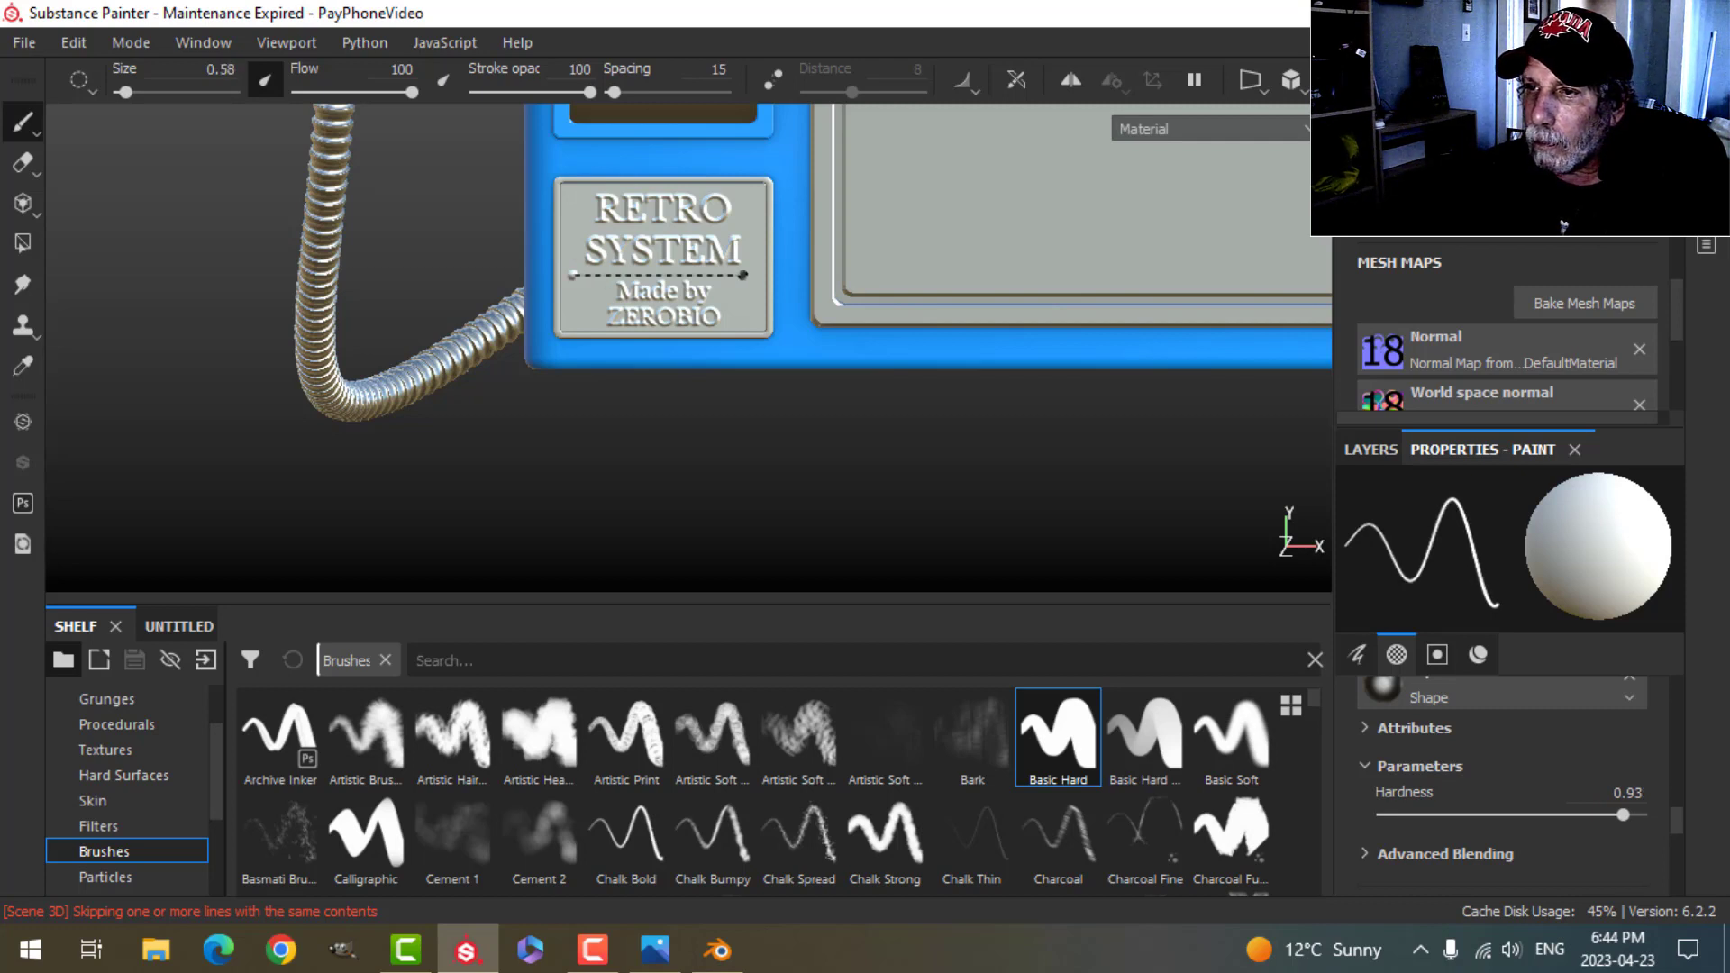
Step: Try a straight, angle-snapped raised line between SYSTEM and Made by on the small plate at brush size 0.58
key("ctrl+shift")
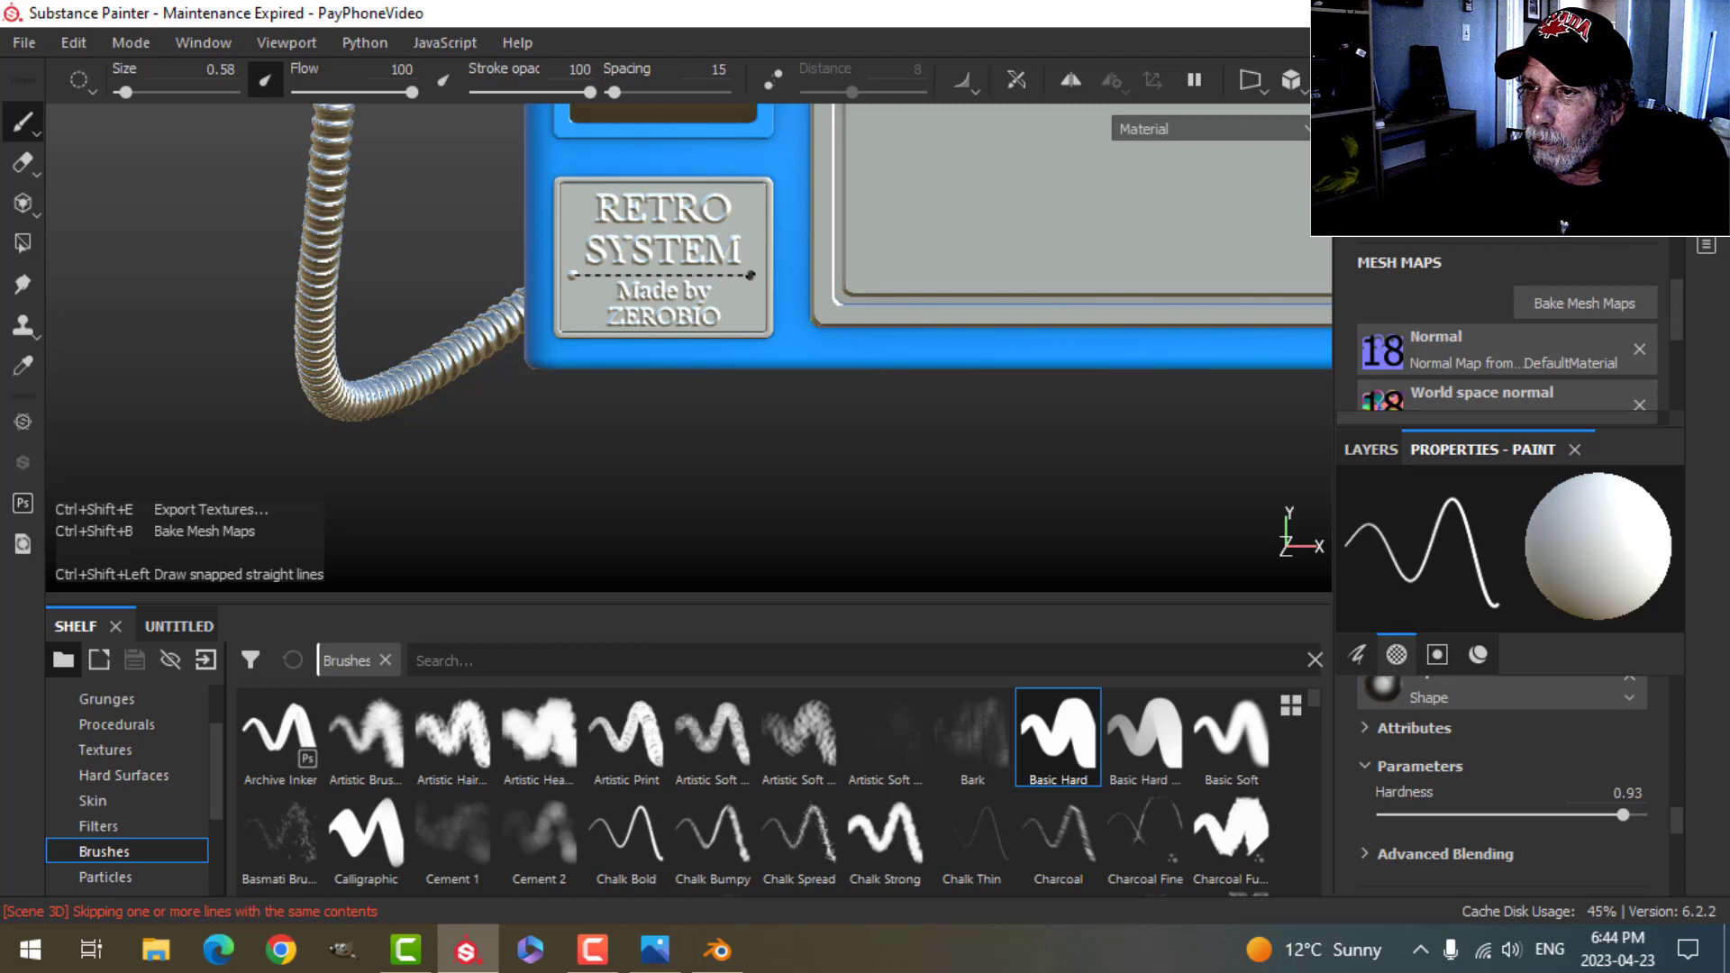
left_click(755, 276, "ctrl+shift")
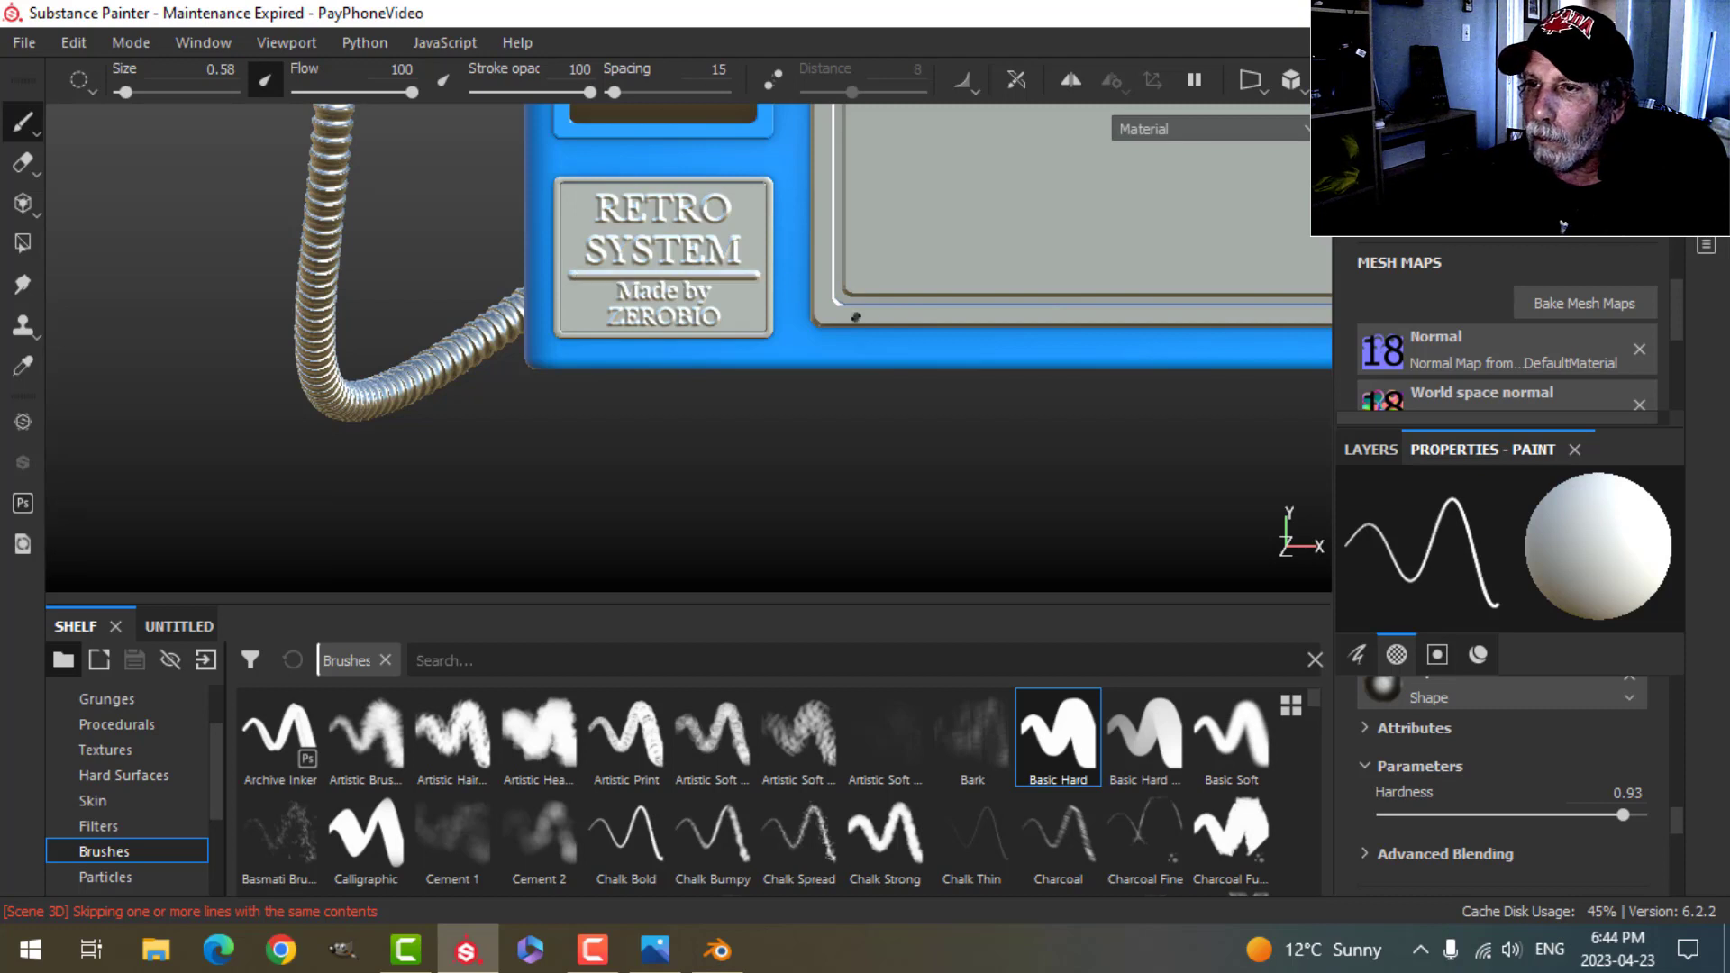
key("ctrl+z")
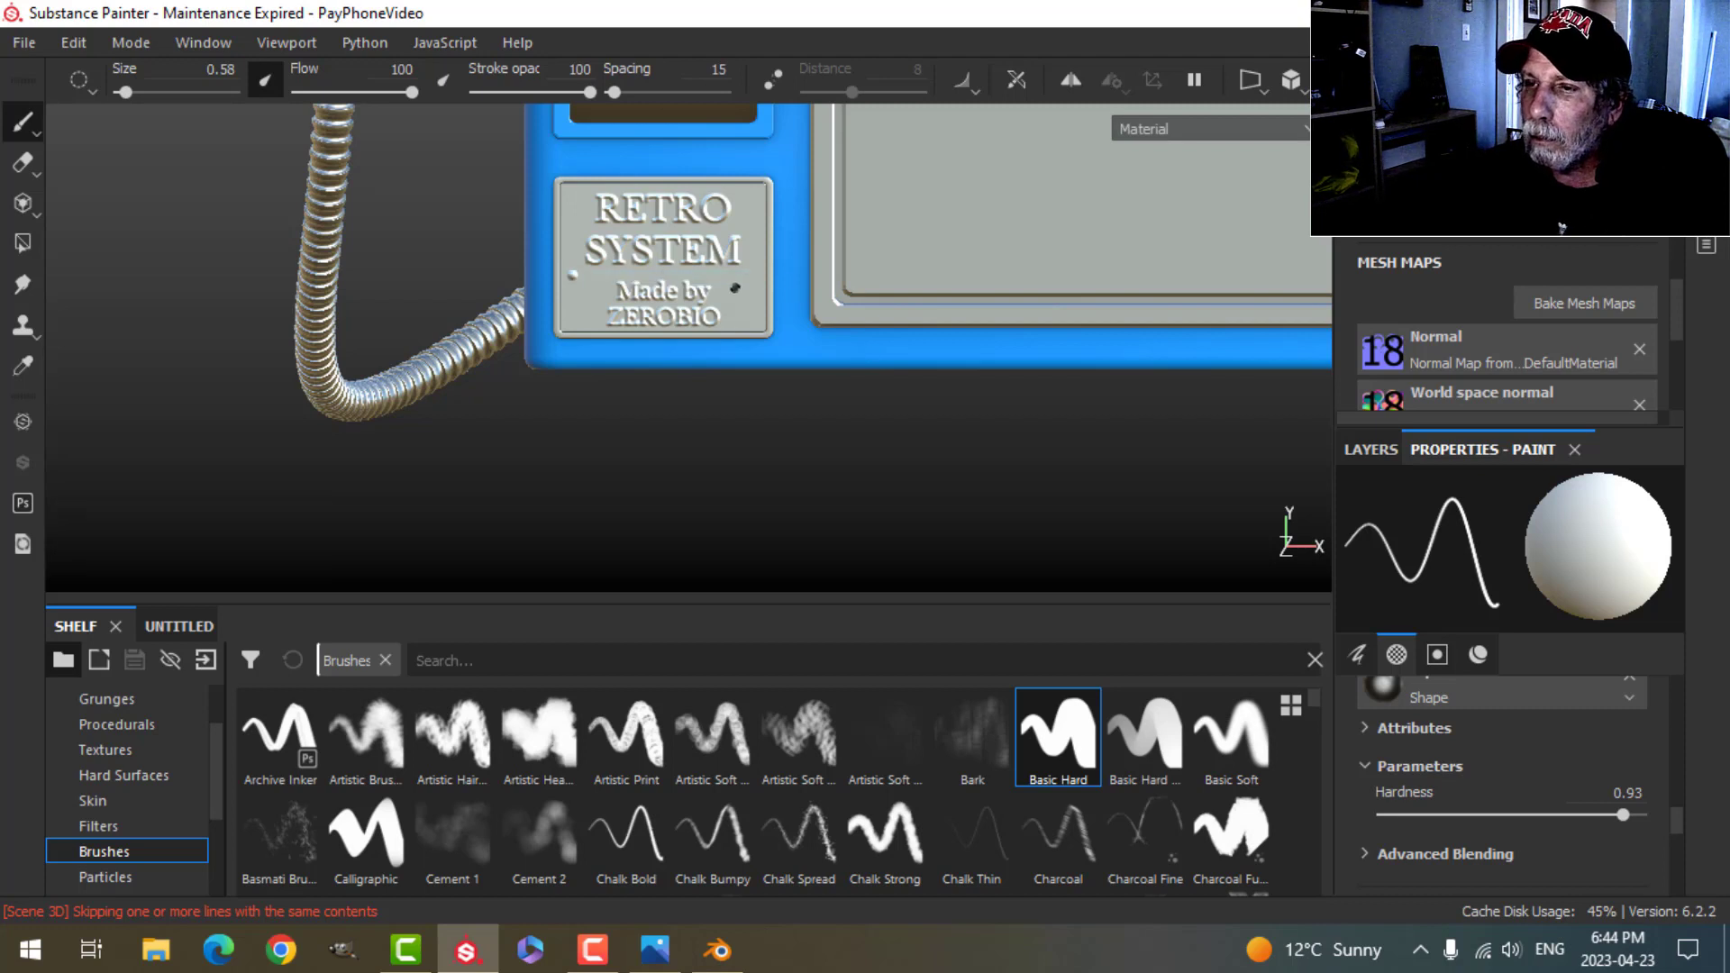
Step: Draw a thin straight raised line between SYSTEM and Made by across the small plate, with the brush size at 0.15
scroll(671, 288, "up", 3)
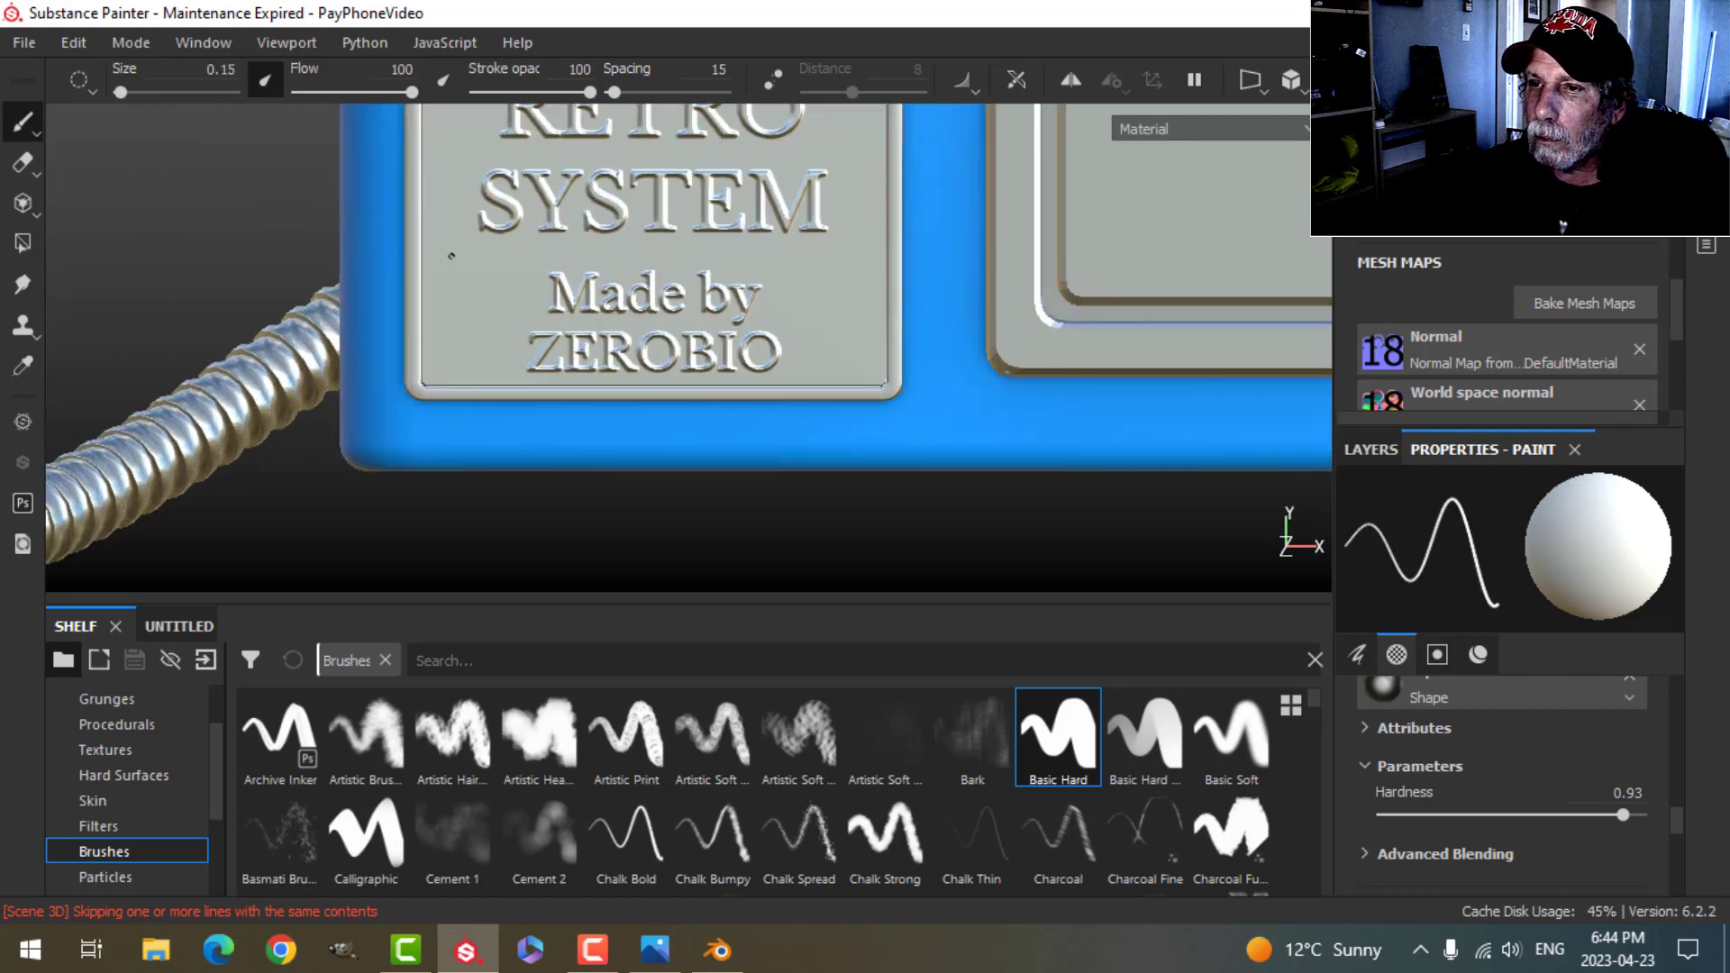
left_click(853, 245, "ctrl+shift")
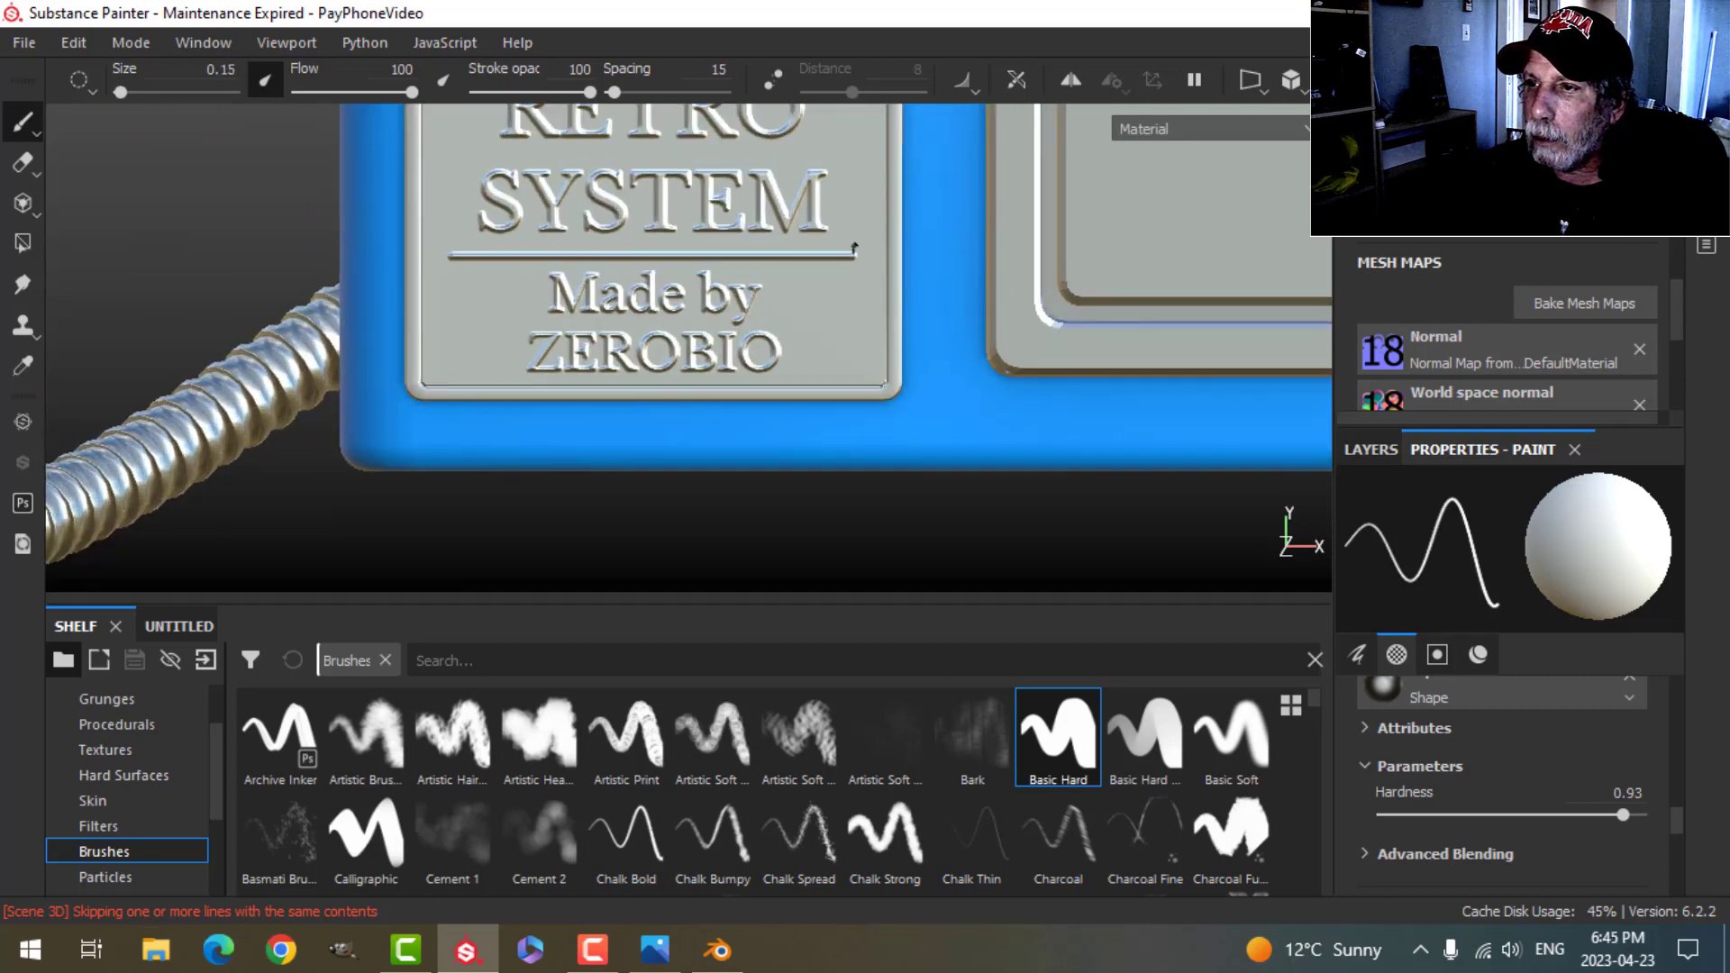
scroll(854, 245, "down", 5)
left_click_drag(897, 319, 827, 422, "alt")
Step: Rename the paint layer holding the raised lettering as Alpha Text
left_click(1365, 448)
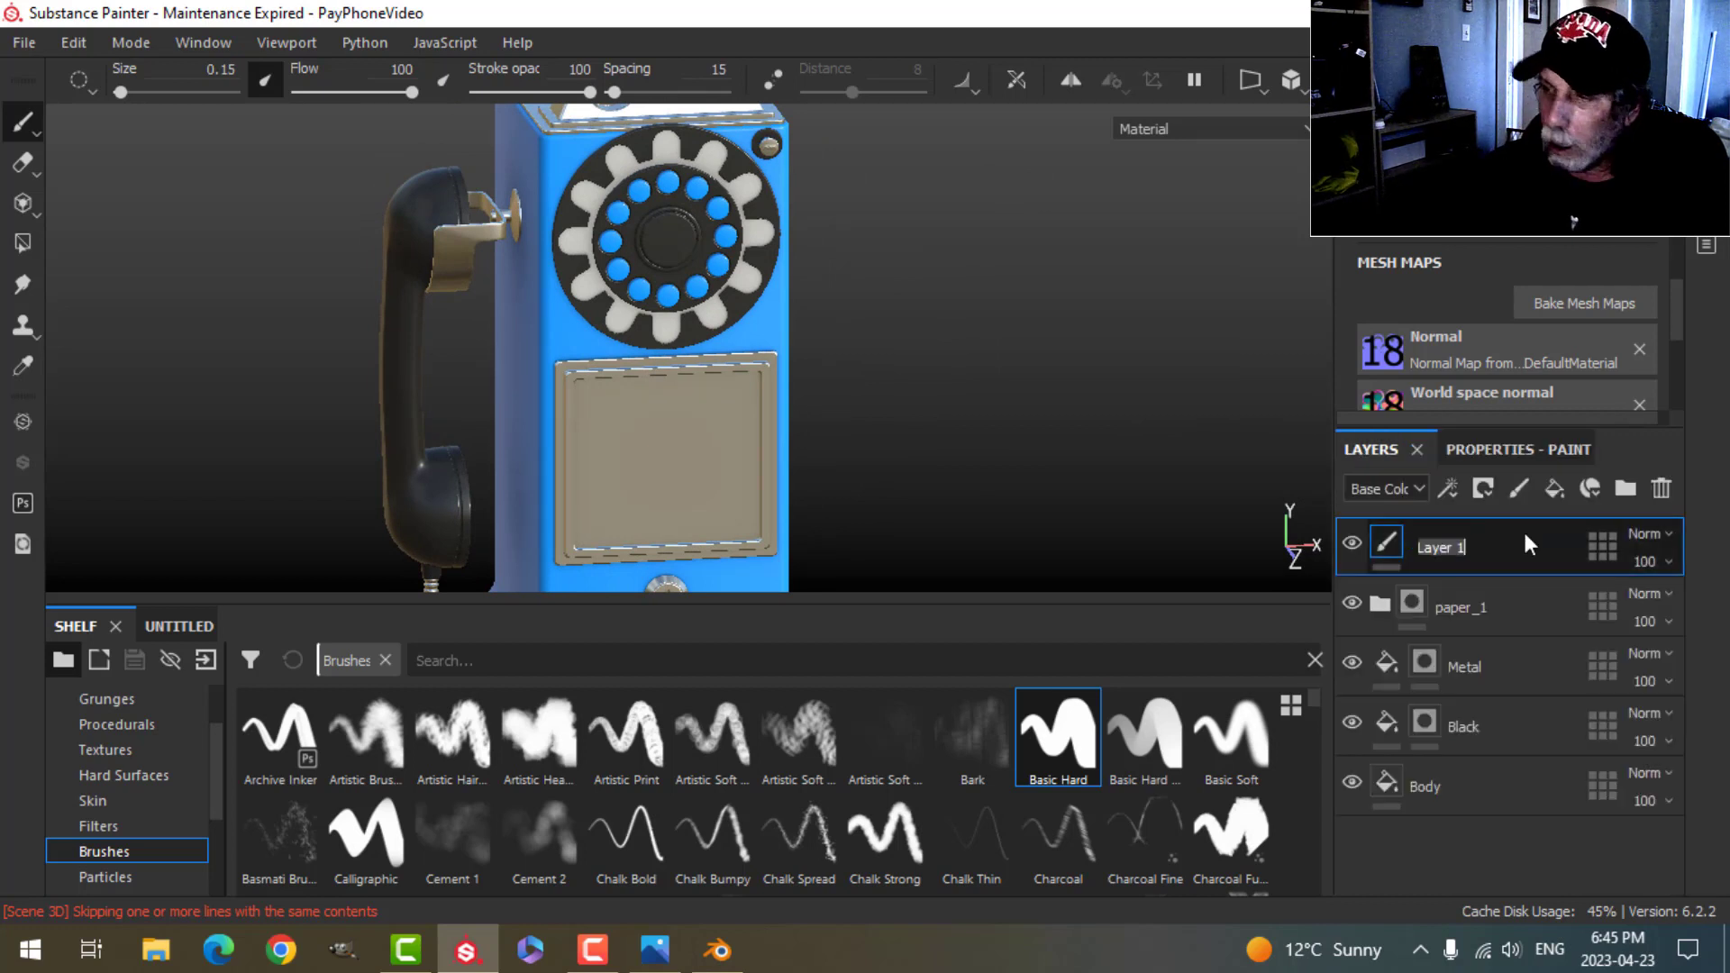
type("AL")
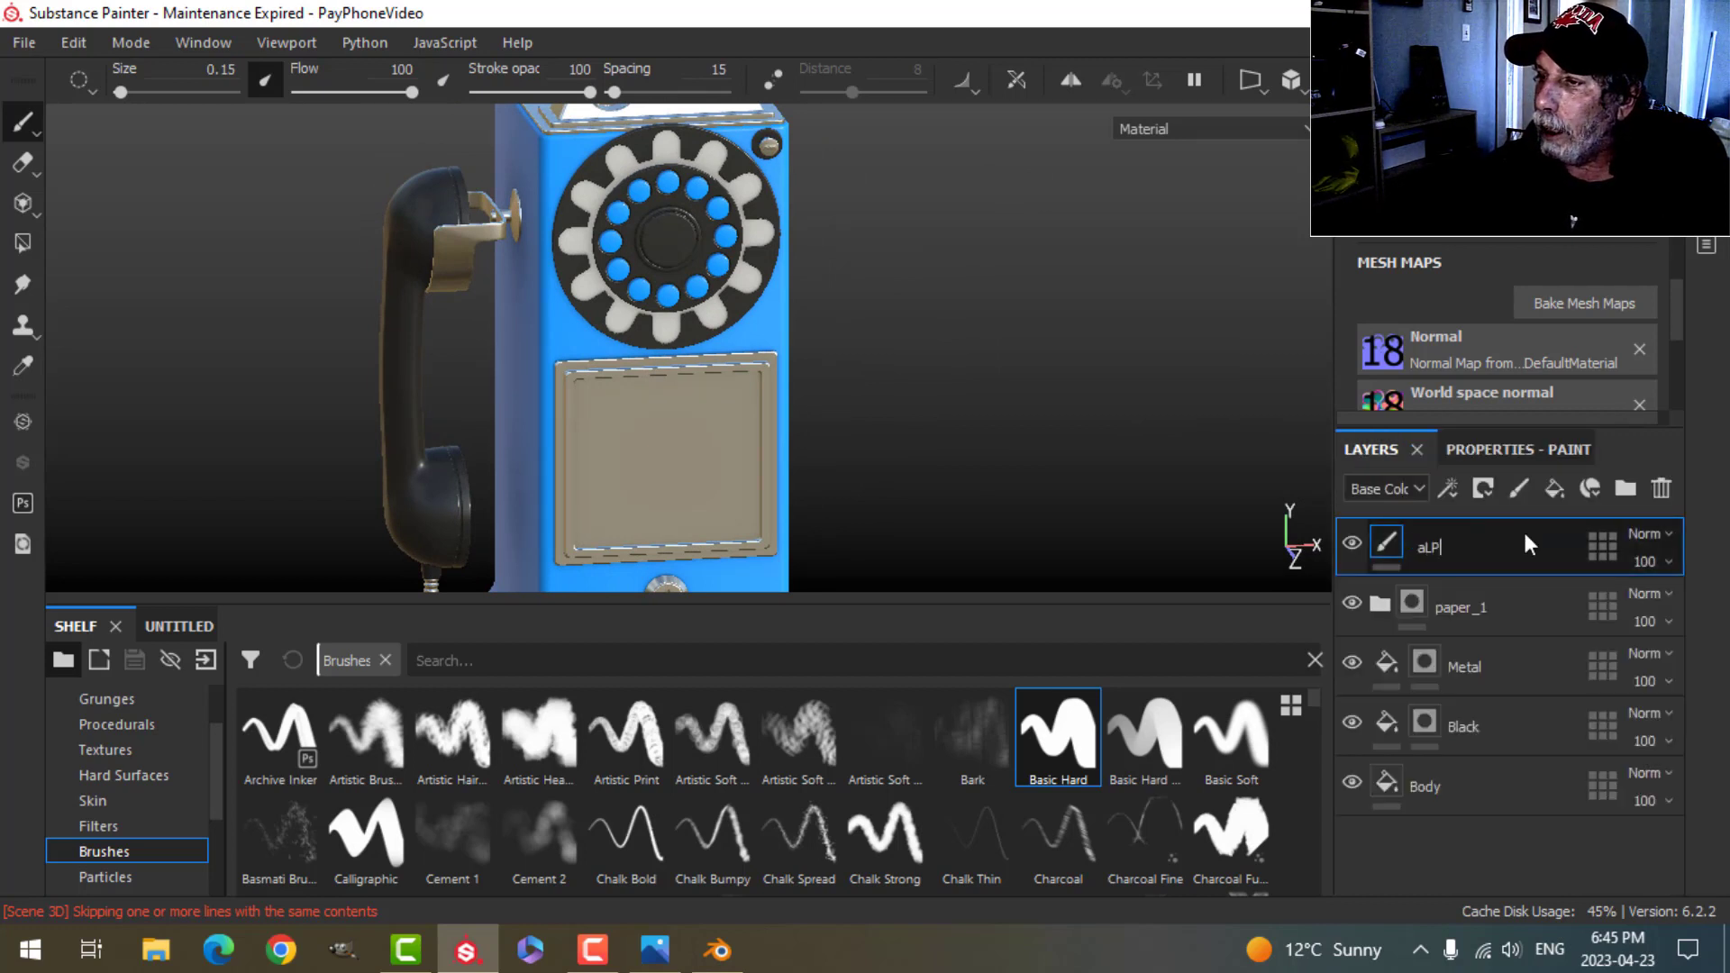
key("BackSpace")
key("Caps_Lock")
type("lpha Text")
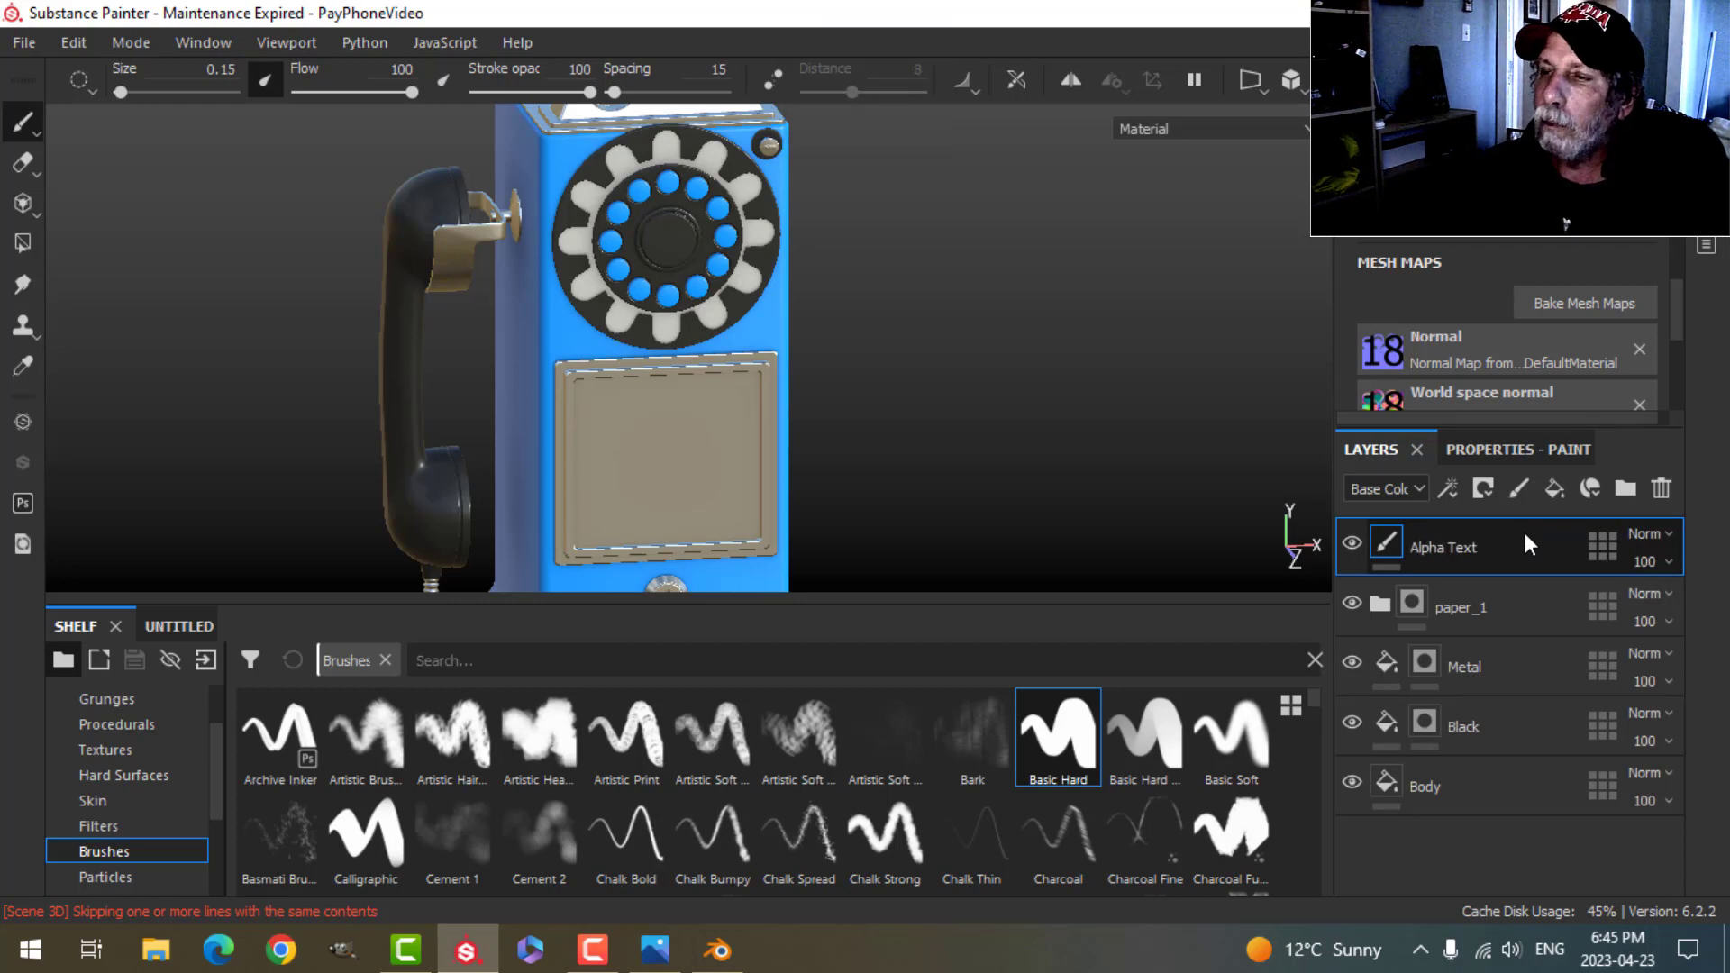
key("Return")
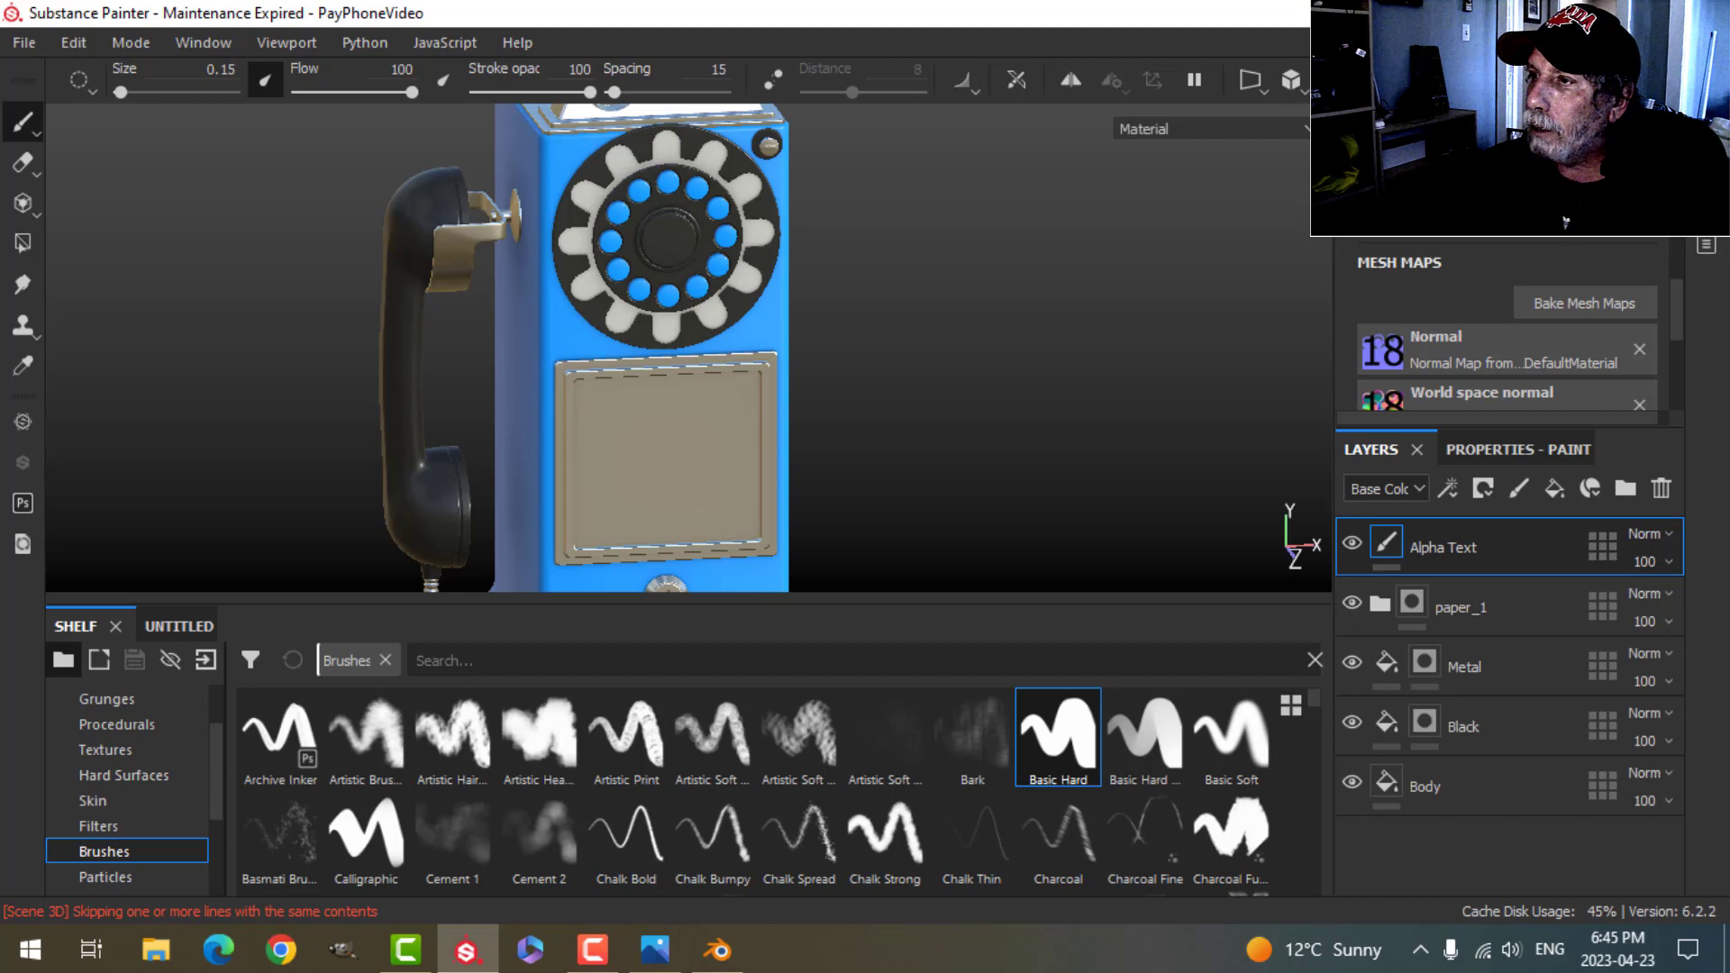
Step: Add a fill layer above Alpha Text with only the color and roughness channels active, and set its roughness to 1
left_click(1292, 86)
left_click_drag(1306, 122, 947, 301, "alt")
scroll(948, 301, "down", 2)
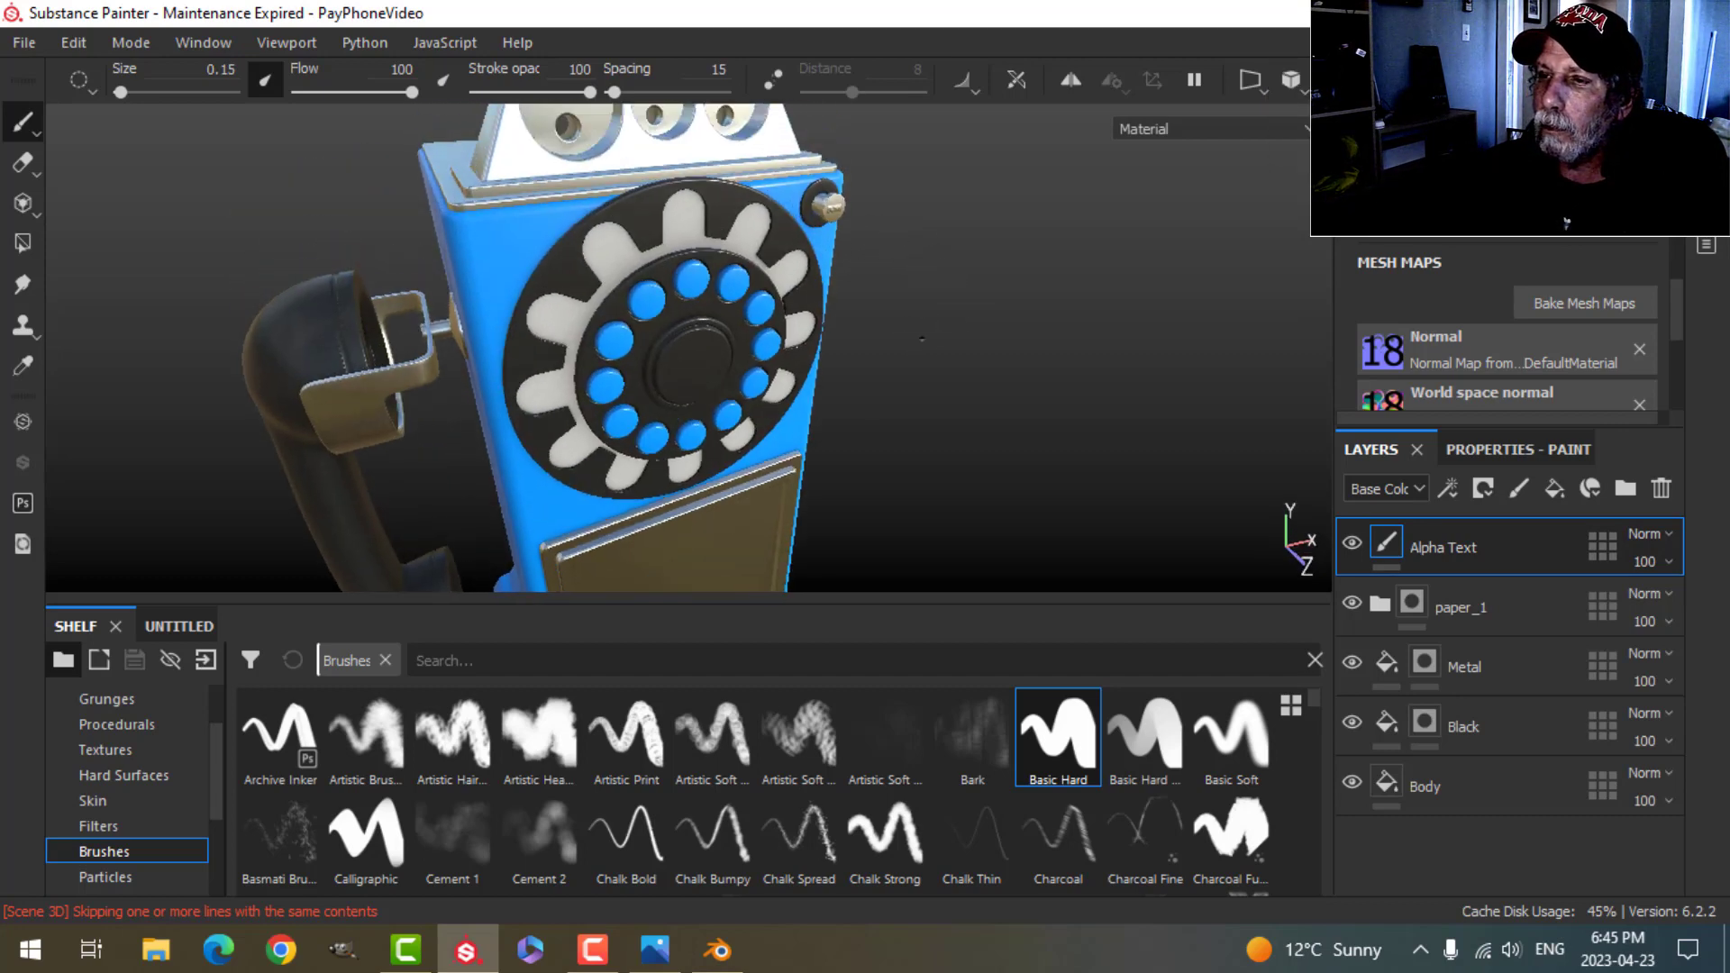
mouse_move(1000, 297)
right_mouse_down("alt")
mouse_move(1030, 290)
mouse_move(1013, 302)
right_mouse_up("alt")
scroll(993, 328, "down", 4)
left_click_drag(993, 328, 964, 298, "alt")
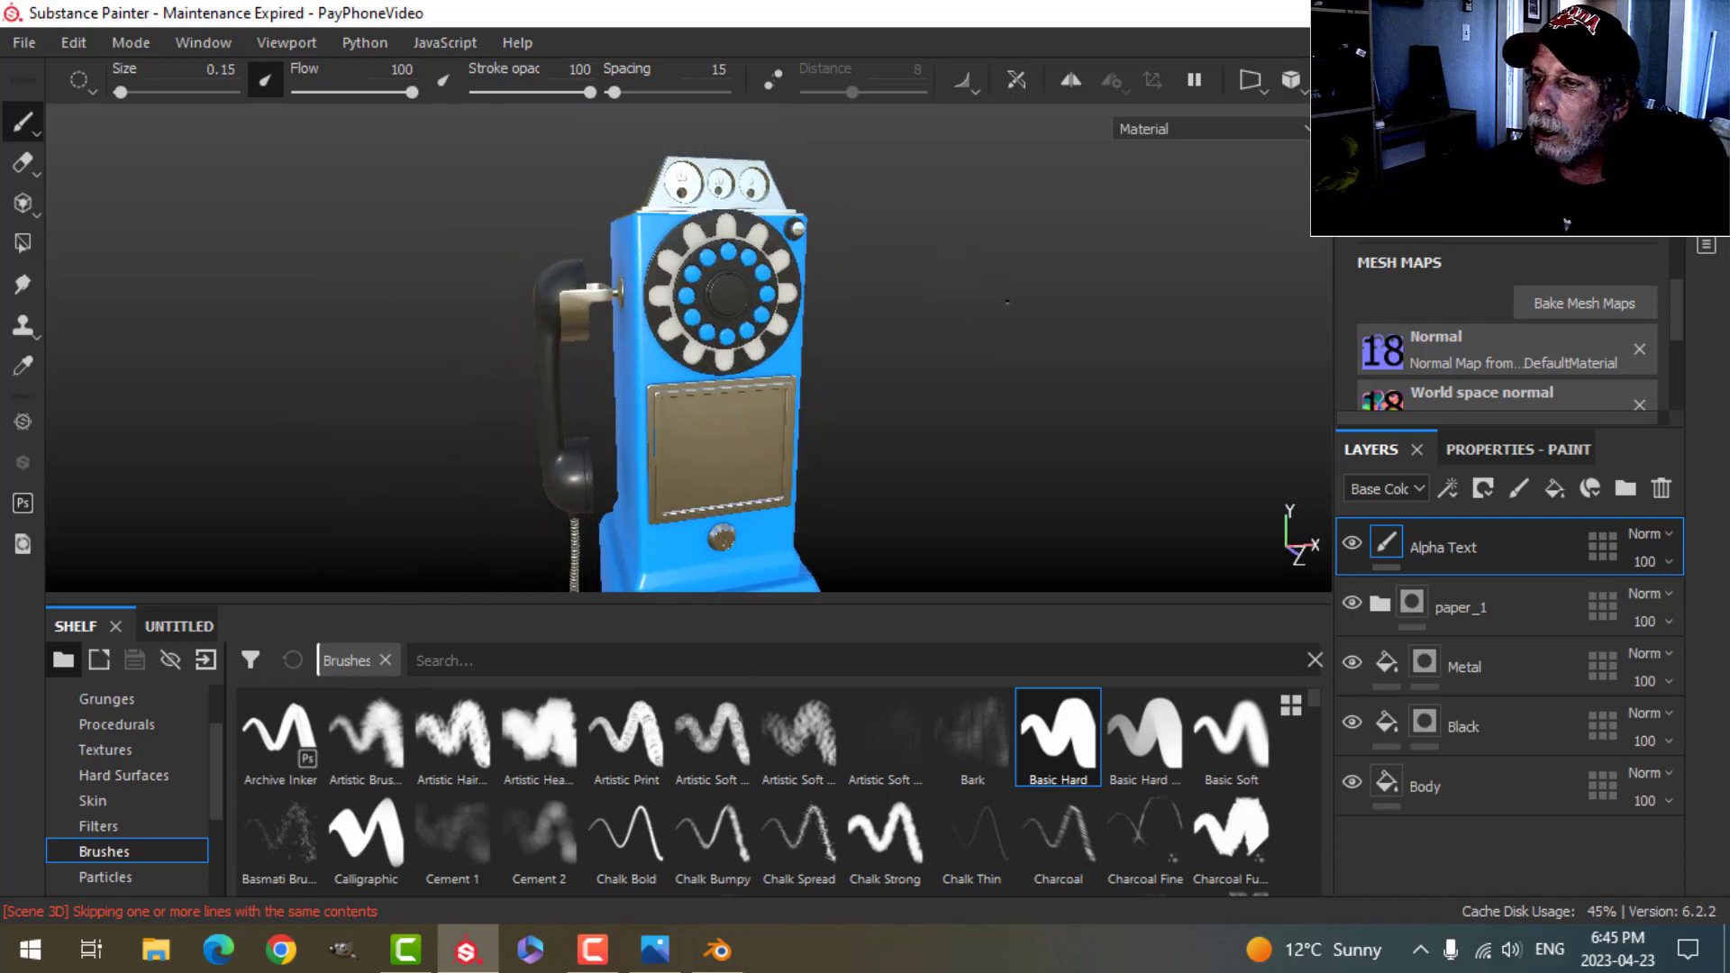
left_click(1495, 451)
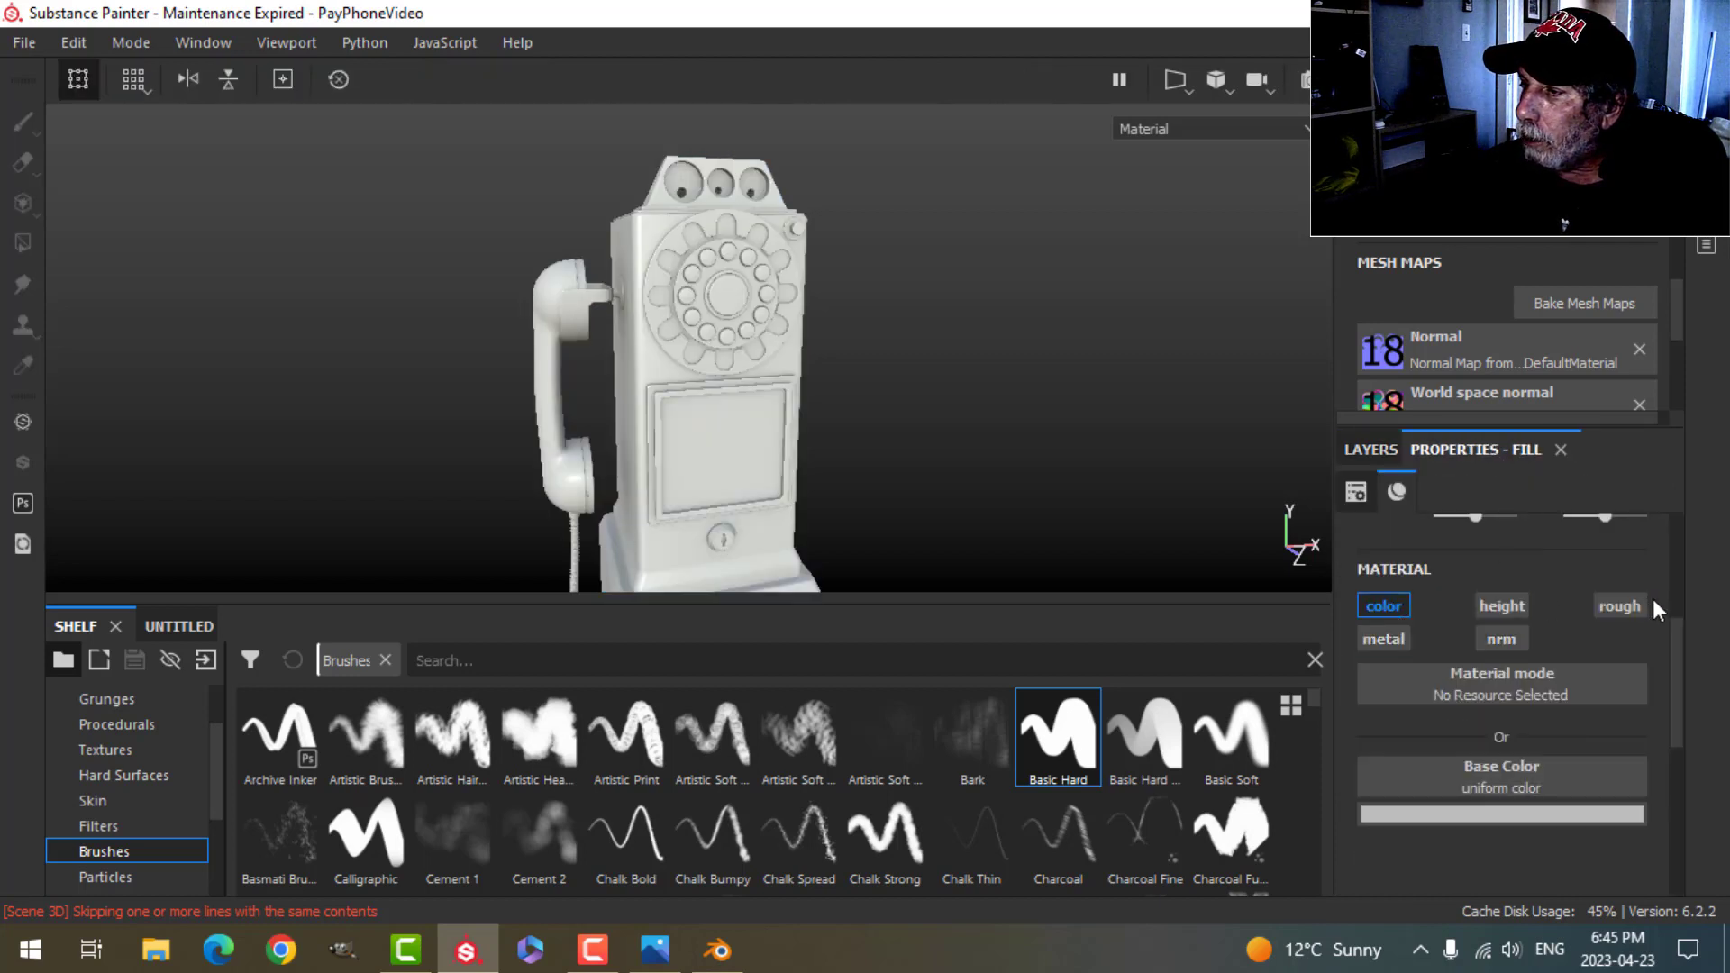
left_click(1621, 606)
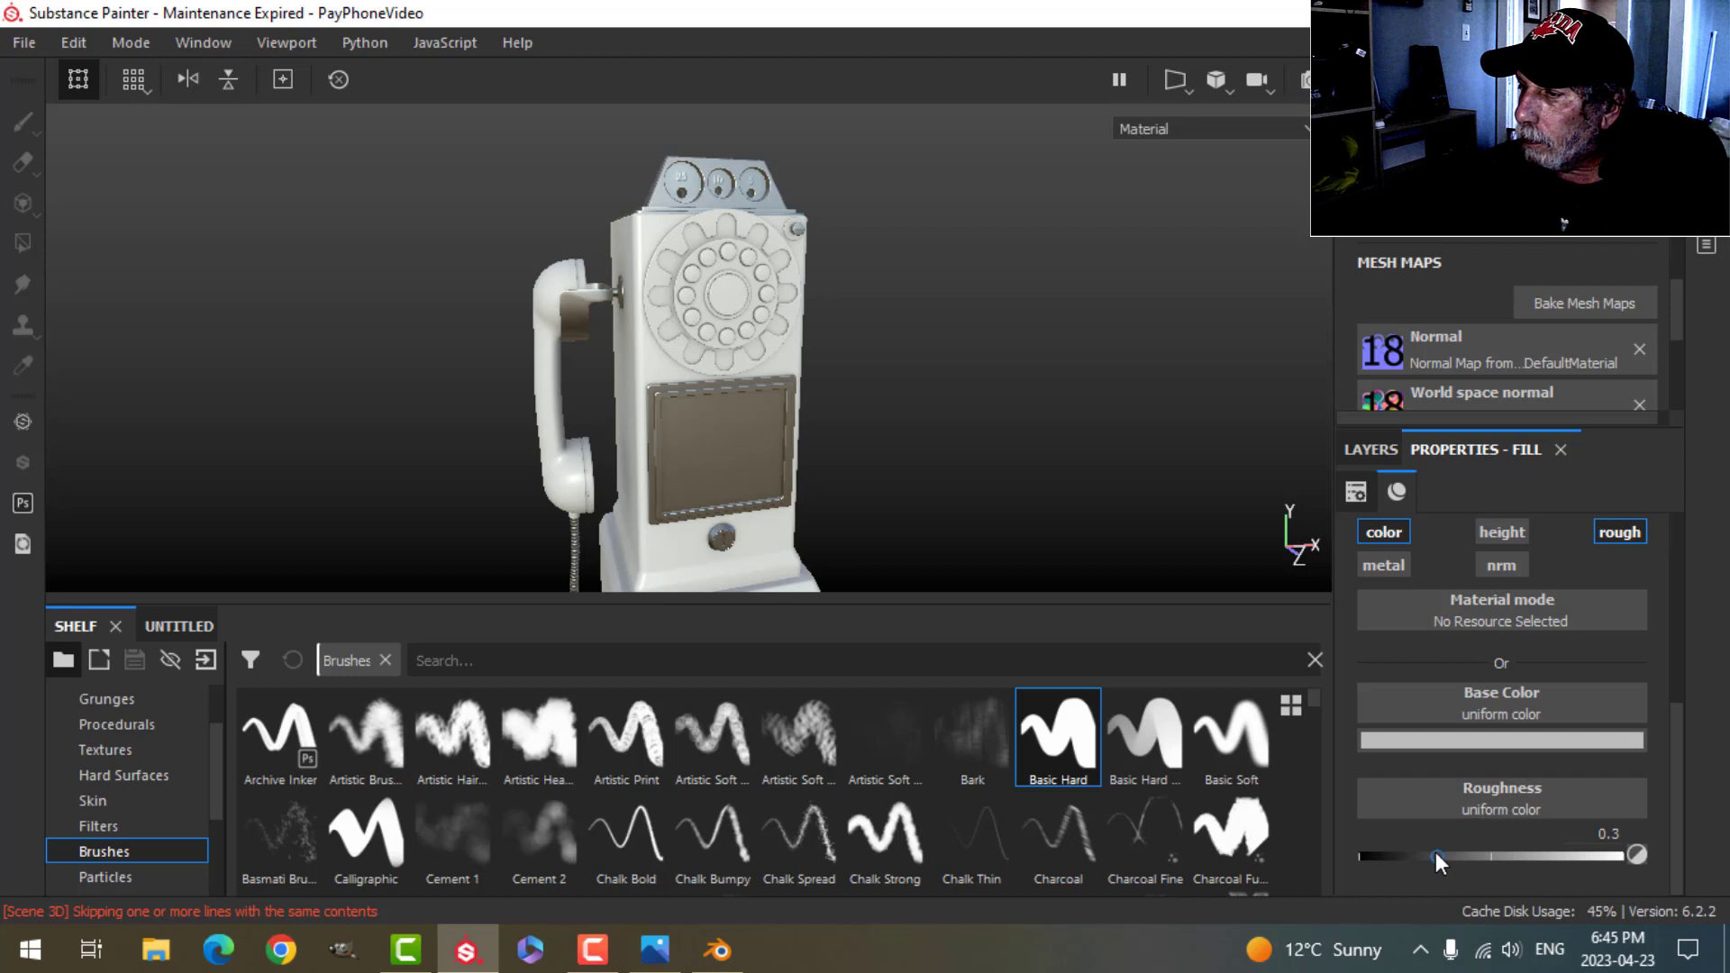
left_click_drag(1436, 855, 1618, 856)
Step: Set the new fill layer's base color to a very dark brown, about R 0.018, G 0.011, B 0.001
left_click(1528, 741)
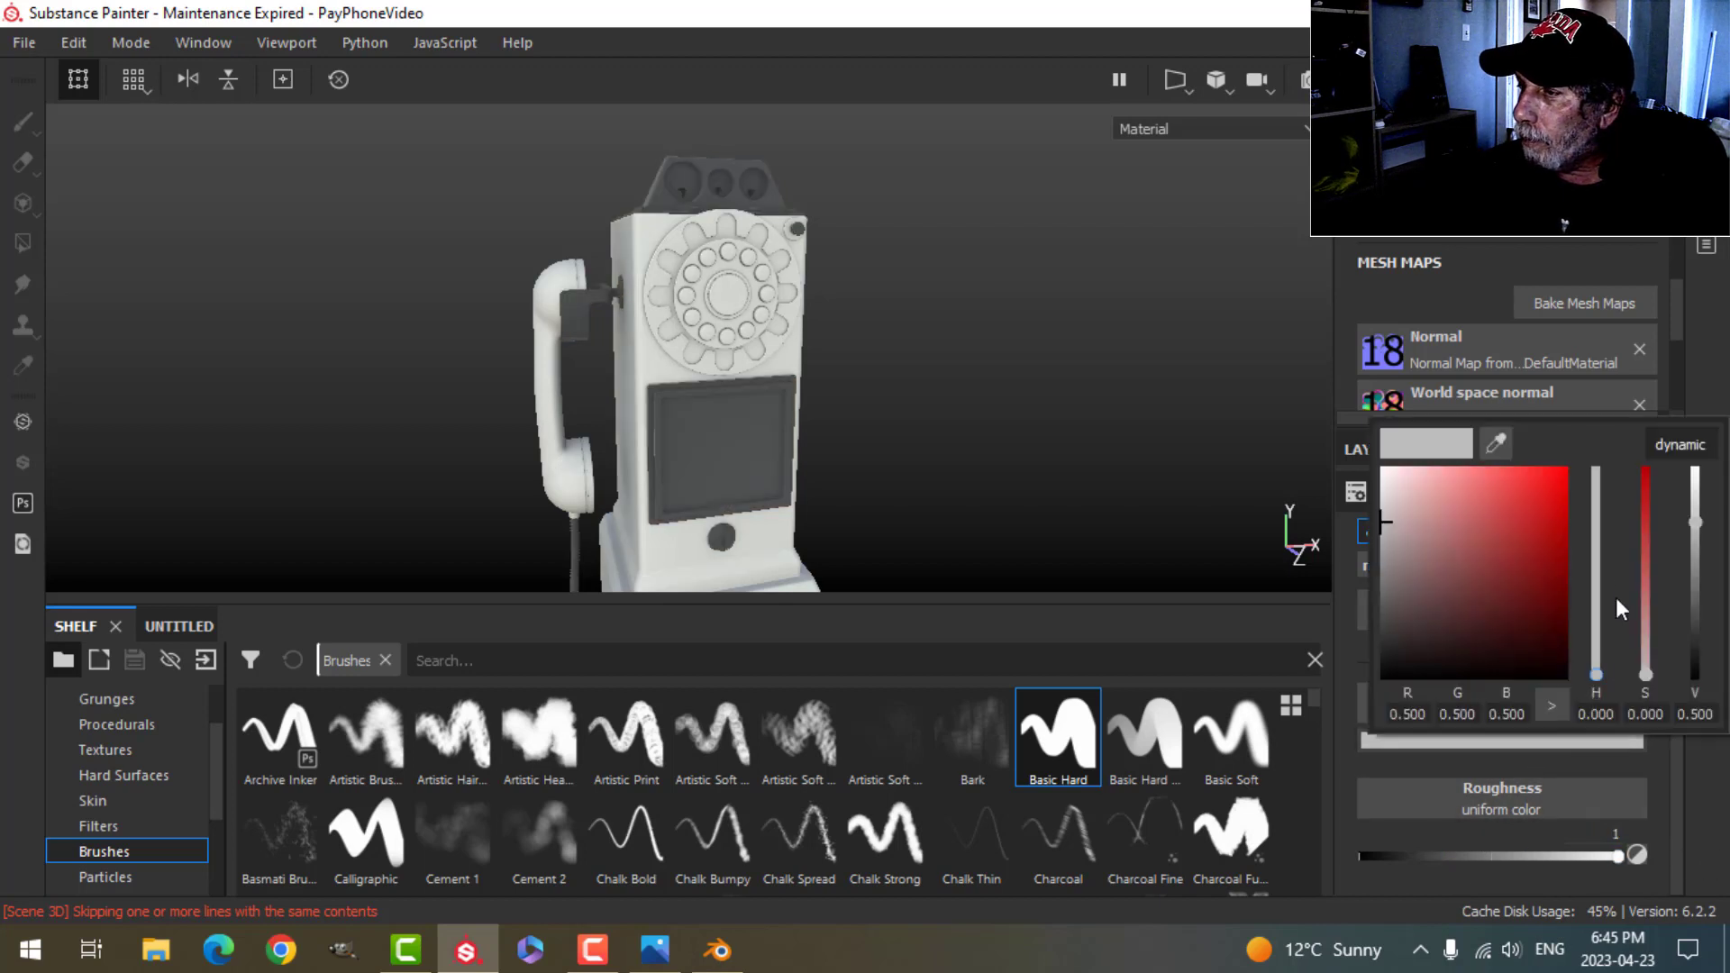
left_click_drag(1601, 669, 1526, 647)
left_click(1533, 650)
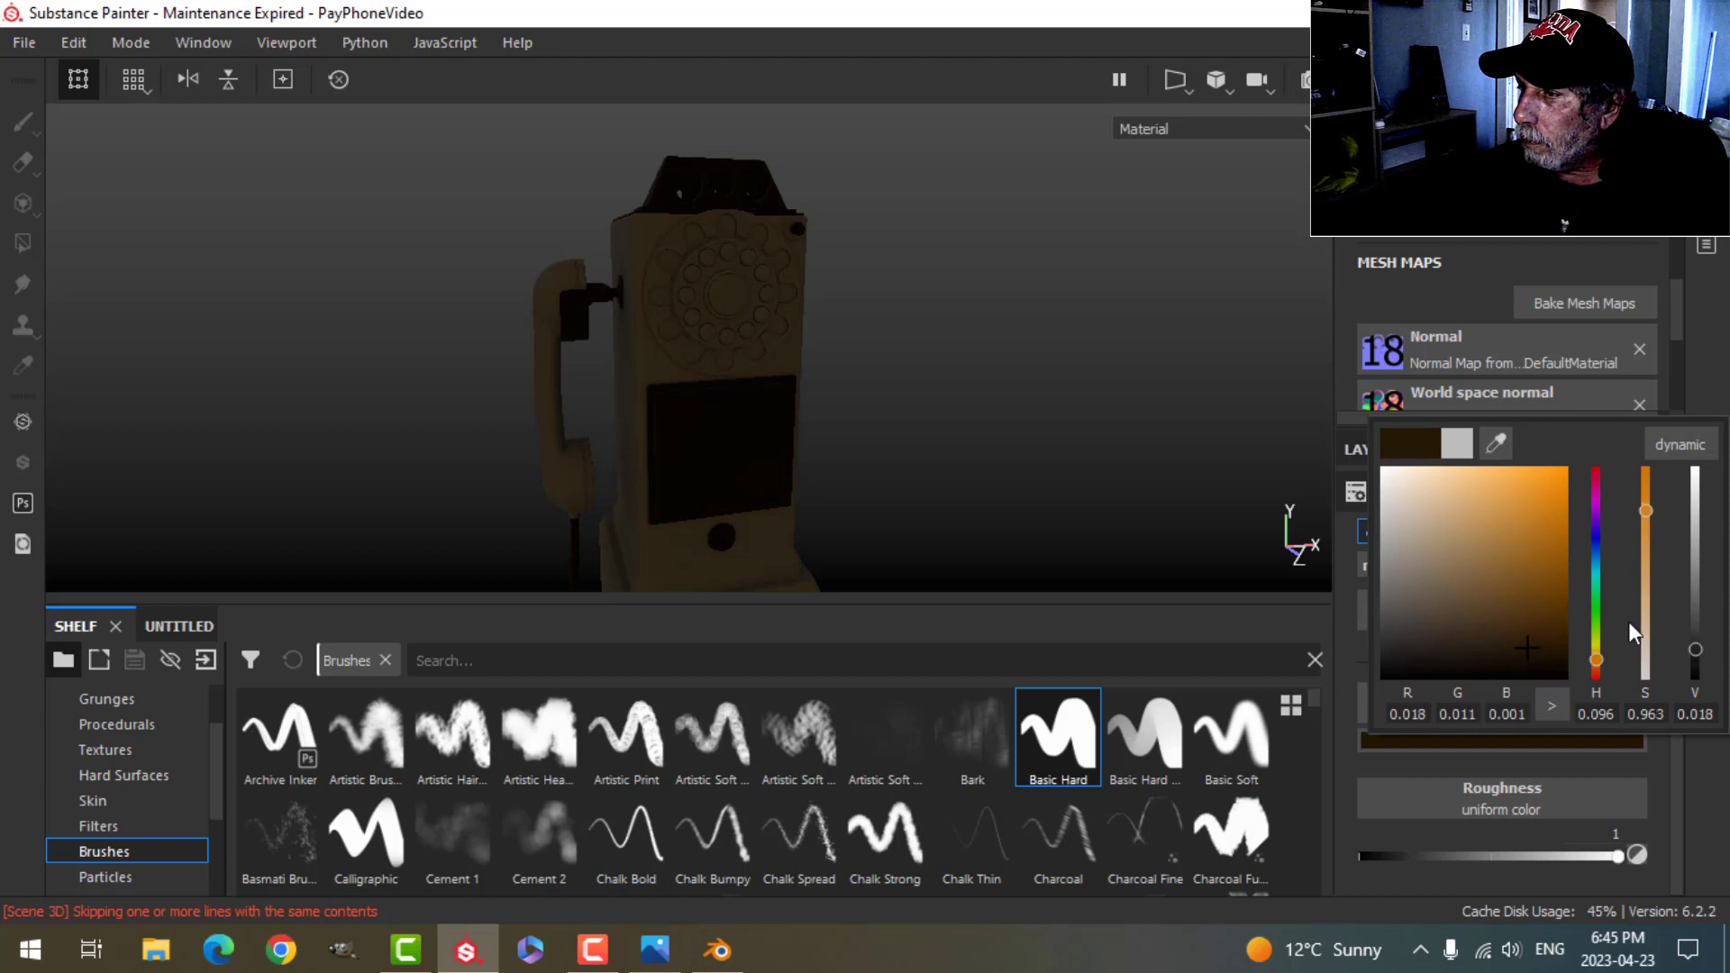
Step: Add a black mask to the dark brown fill layer and apply a Dirt generator to the mask
left_click(1366, 448)
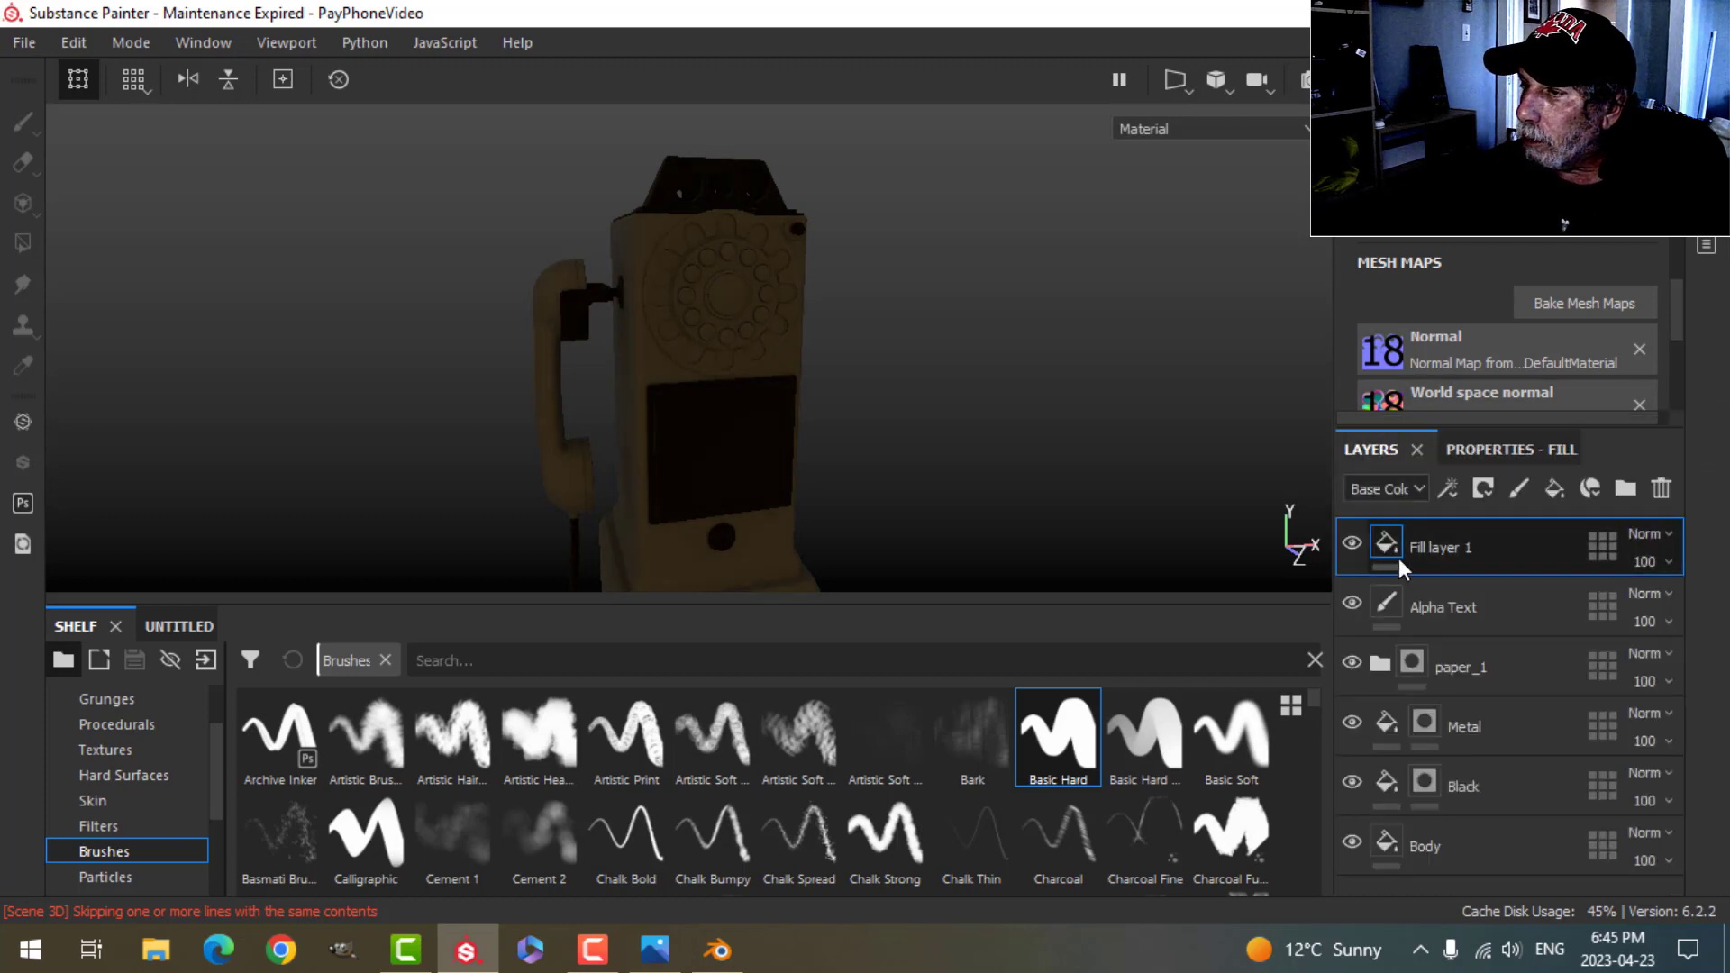
left_click(1480, 487)
left_click(1483, 521)
left_click(1458, 482)
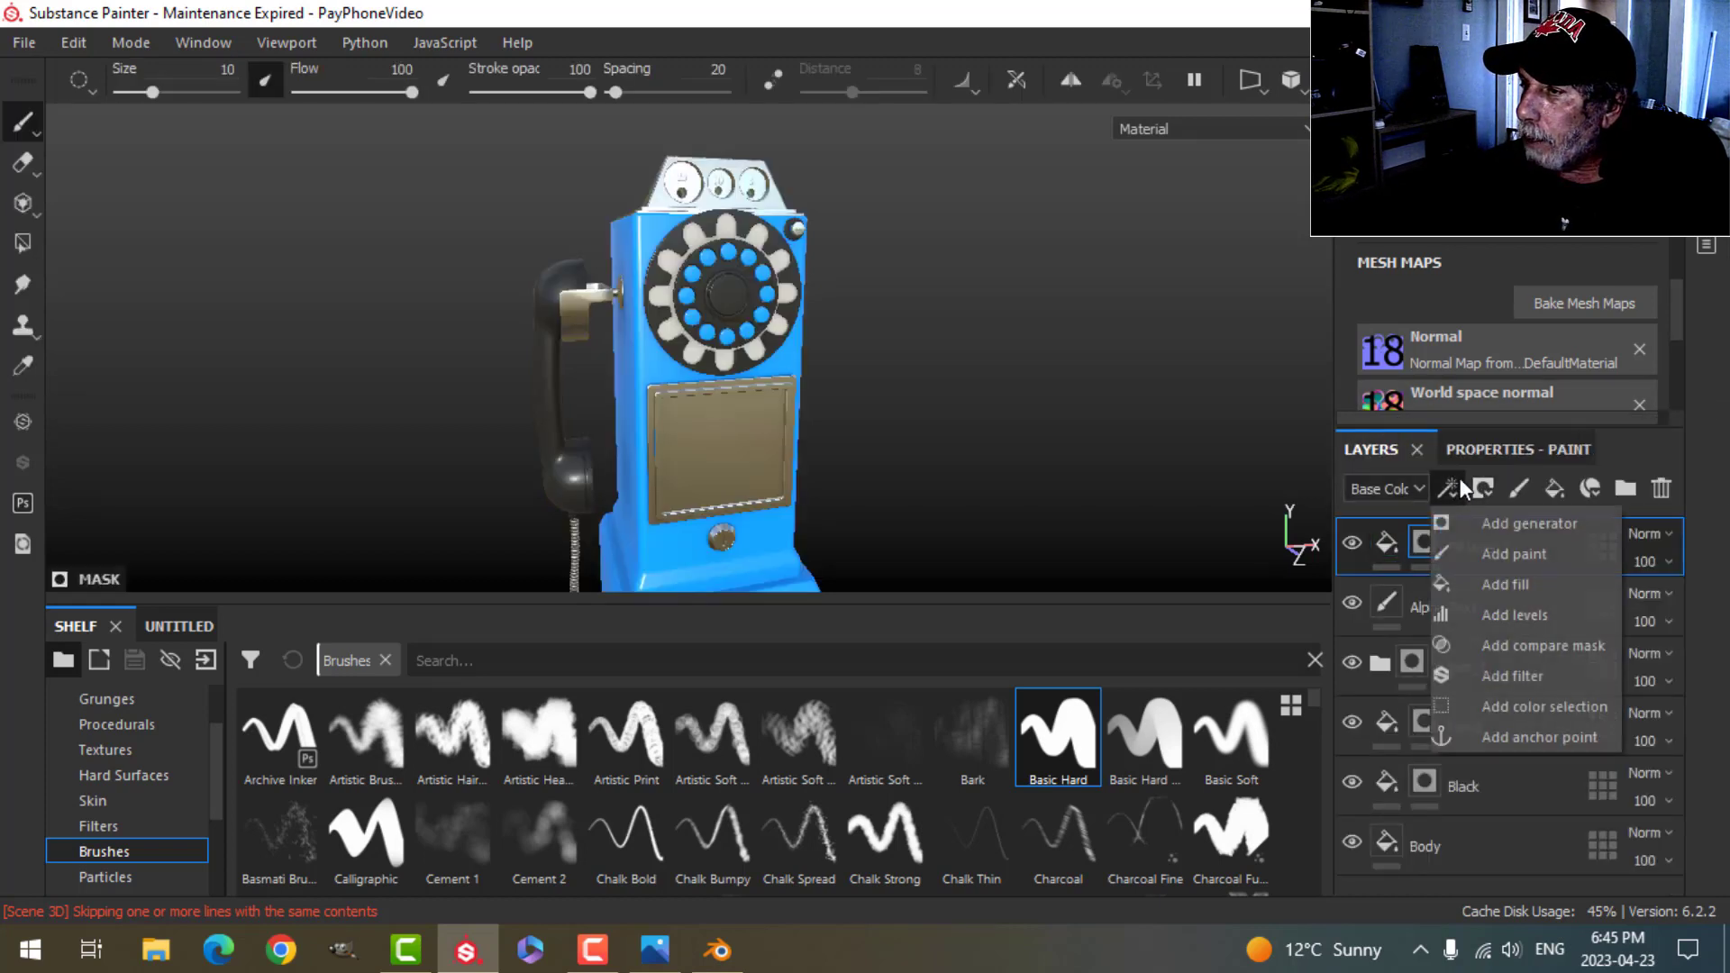
left_click(1488, 520)
left_click(1457, 538)
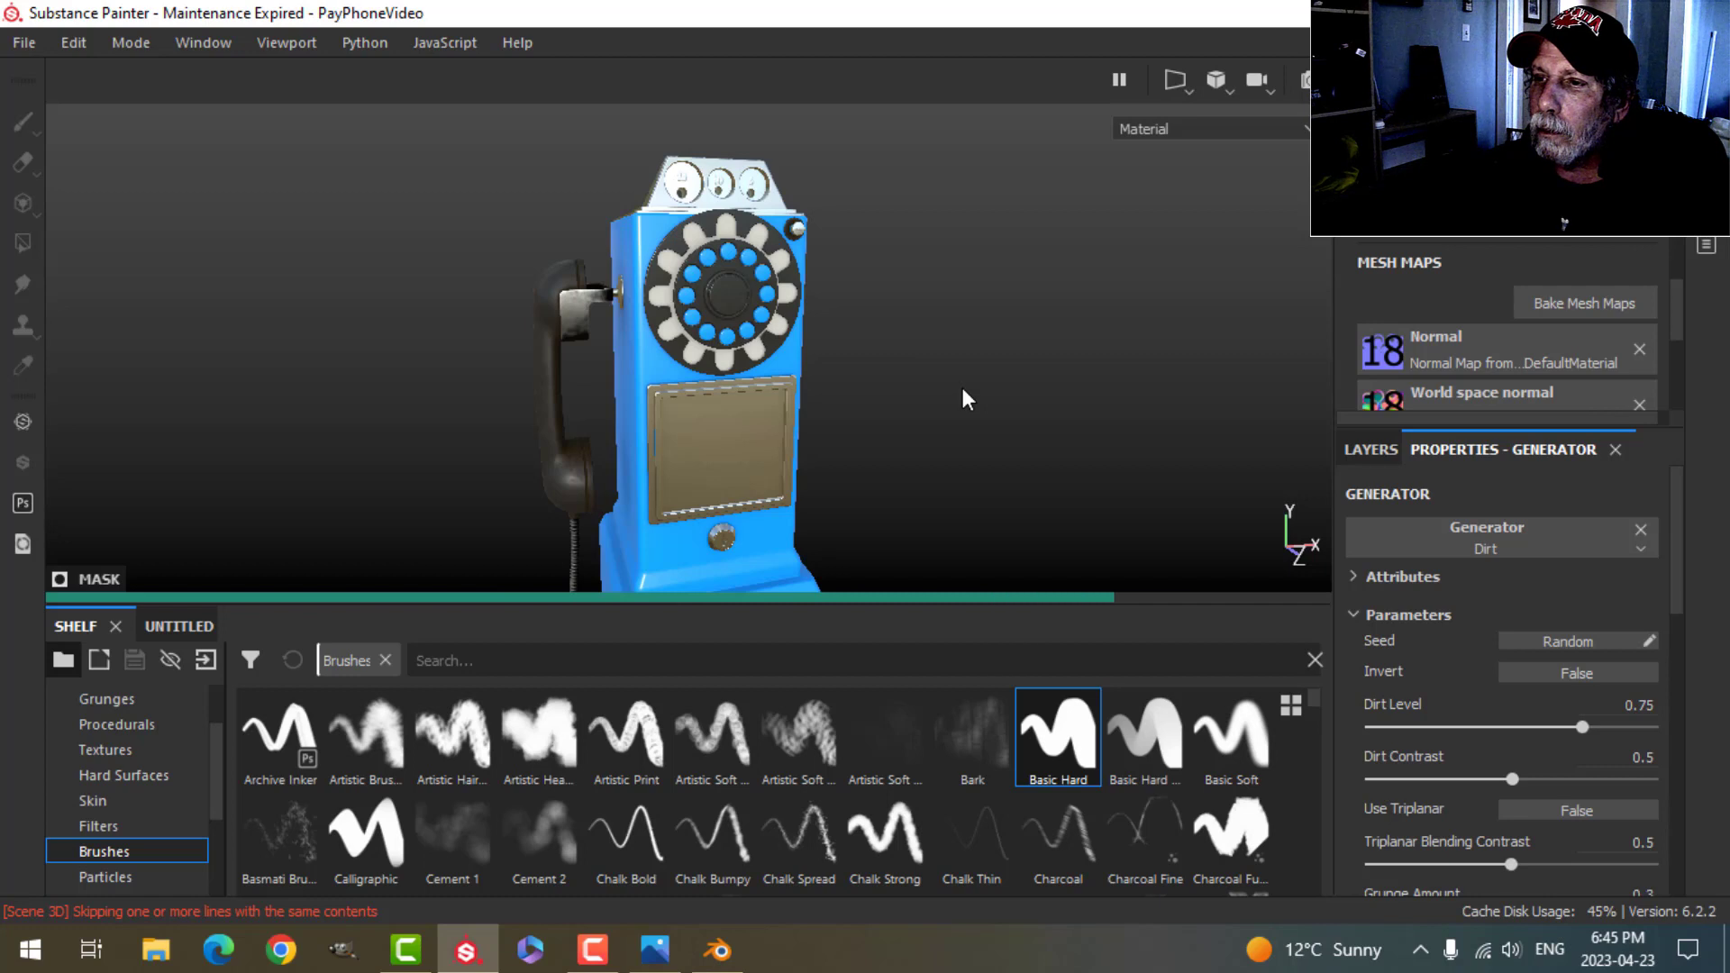
Step: Reduce the generator's Dirt Level to 0.52, checking the grime on the payphone's front and around the handset hook
mouse_move(965, 393)
left_mouse_down("alt")
mouse_move(950, 359)
mouse_move(970, 402)
left_mouse_up("alt")
left_click_drag(1573, 727, 1527, 727)
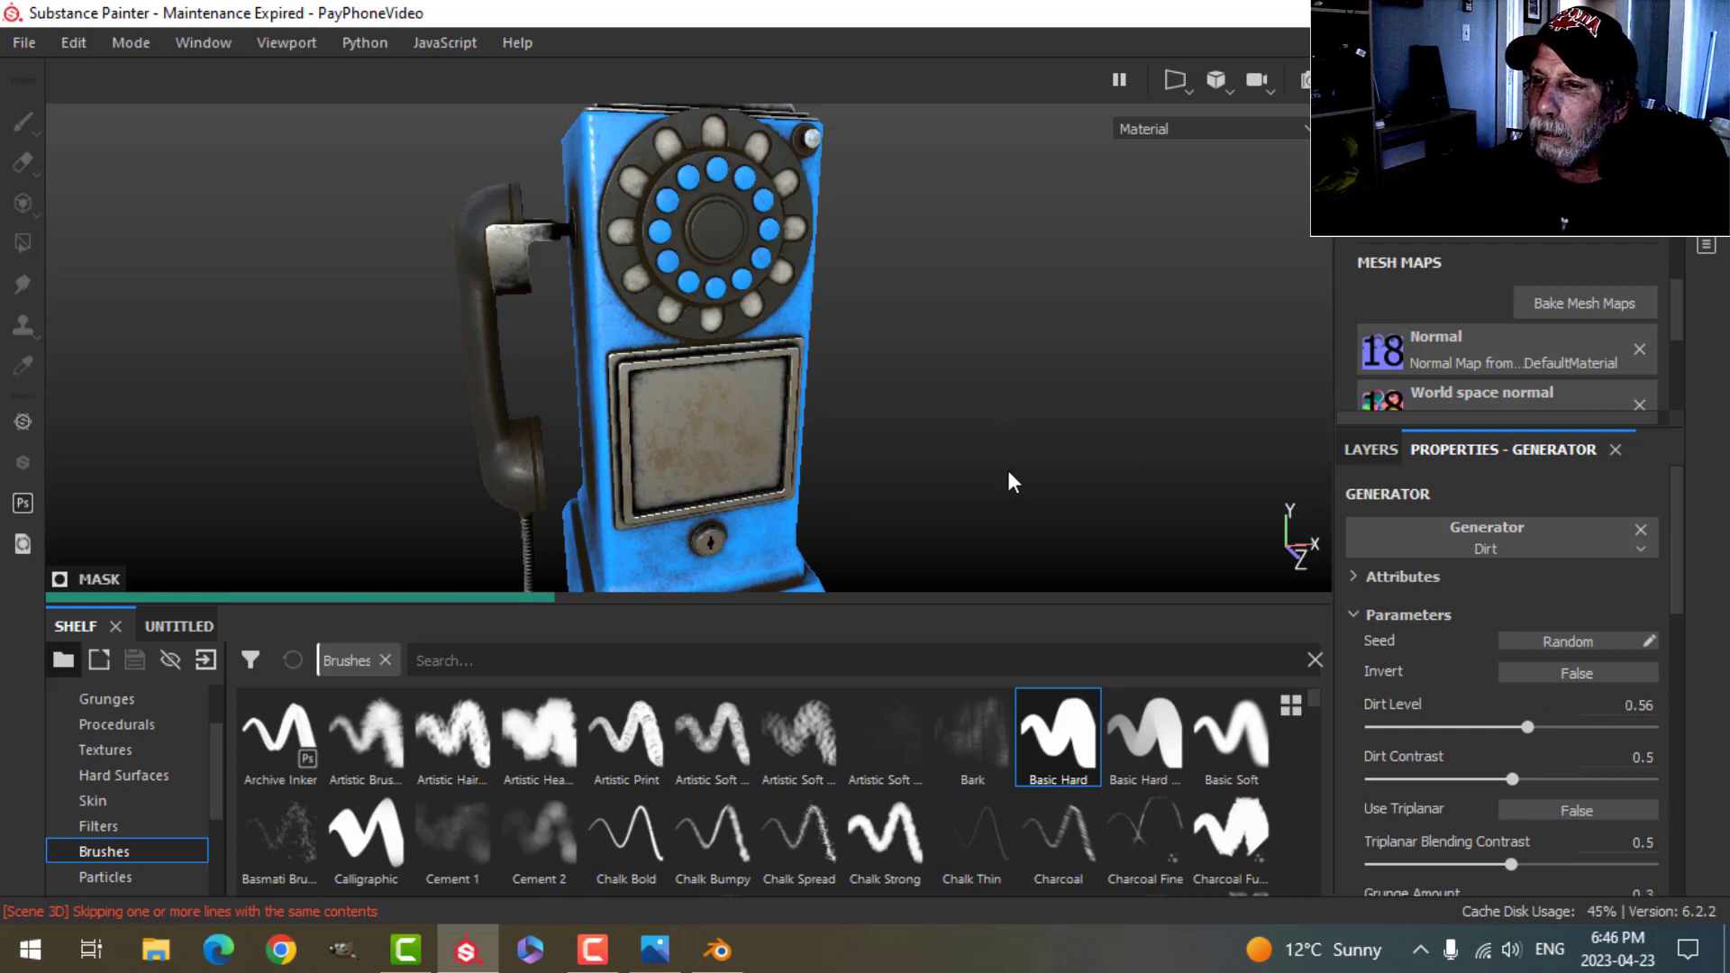
left_click_drag(898, 475, 1048, 375, "alt")
scroll(903, 398, "up", 3)
scroll(906, 397, "down", 1)
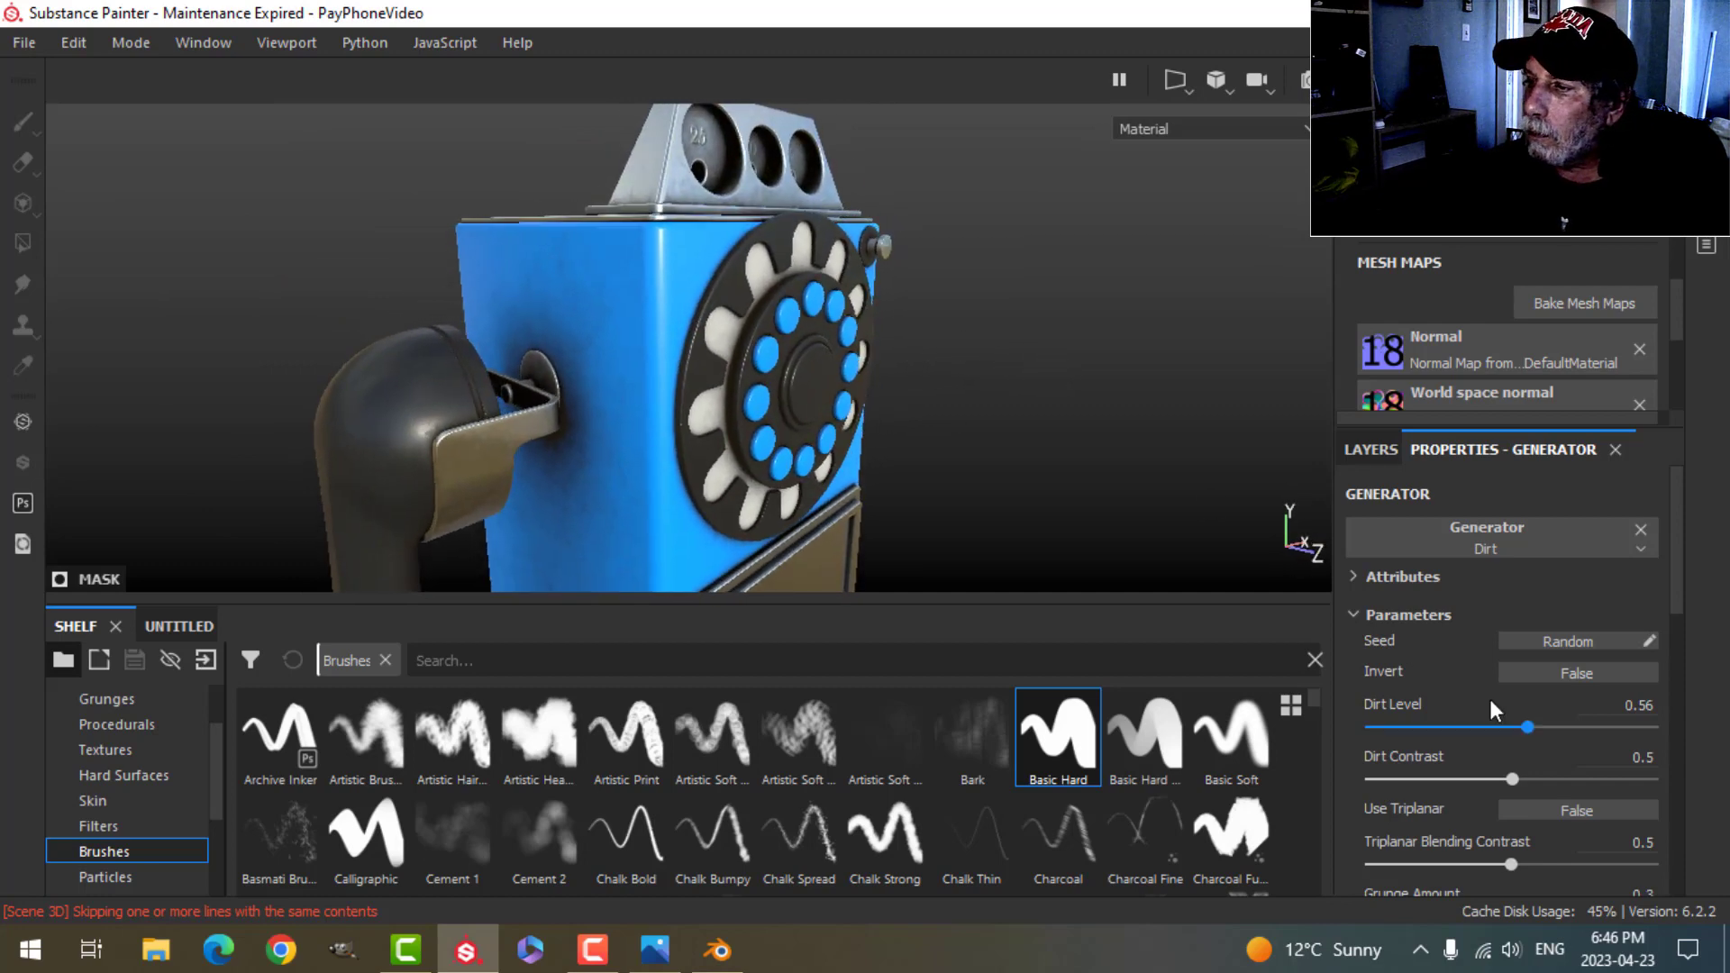
left_click_drag(1522, 727, 1516, 726)
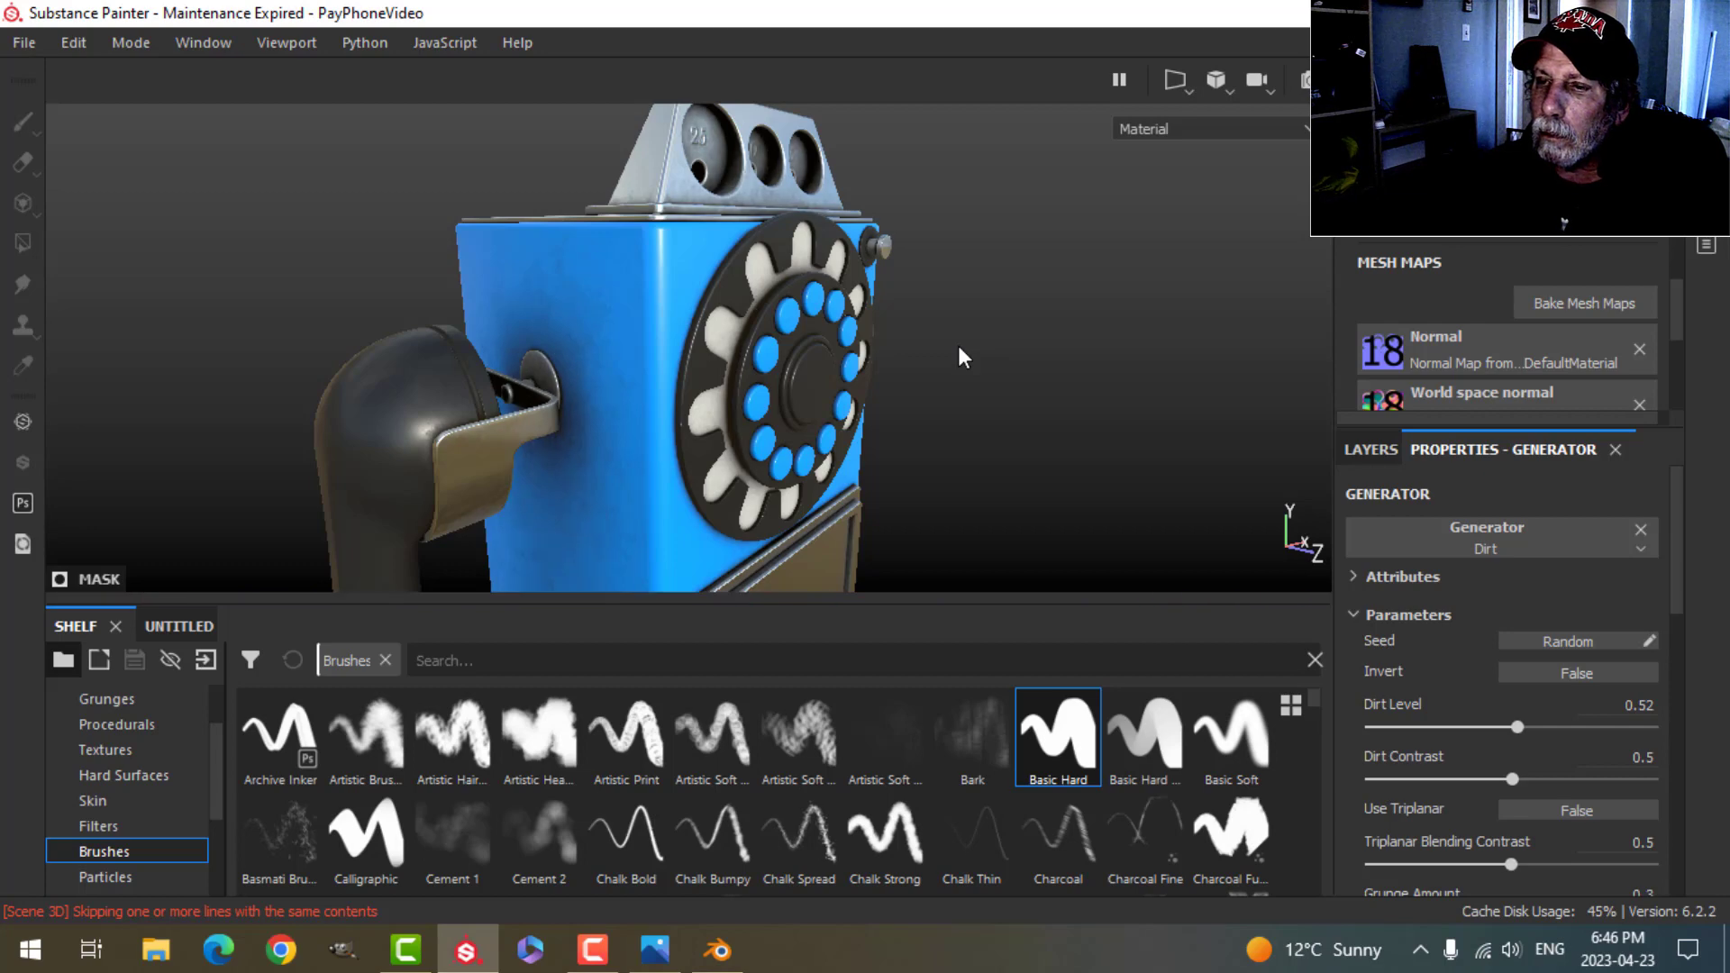
Step: Rename the dark brown fill layer as Dirt
left_click_drag(960, 350, 963, 303, "alt")
middle_click_drag(986, 398, 946, 217, "alt")
left_click_drag(939, 377, 932, 375, "alt")
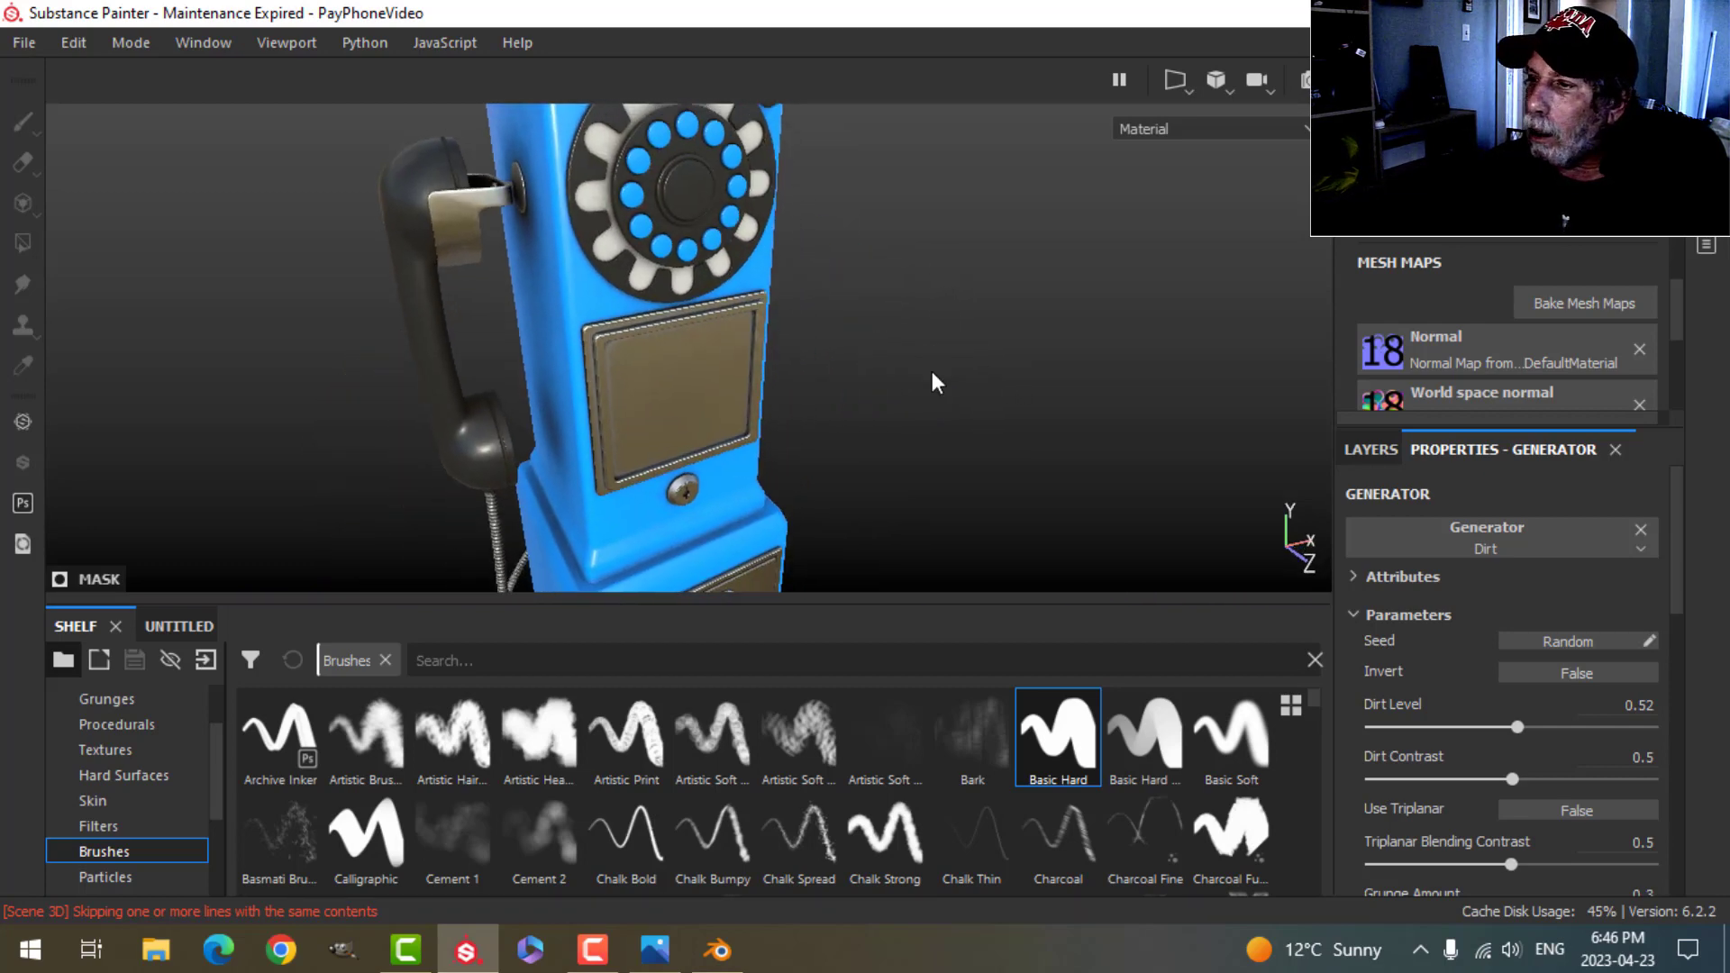
left_click(1369, 449)
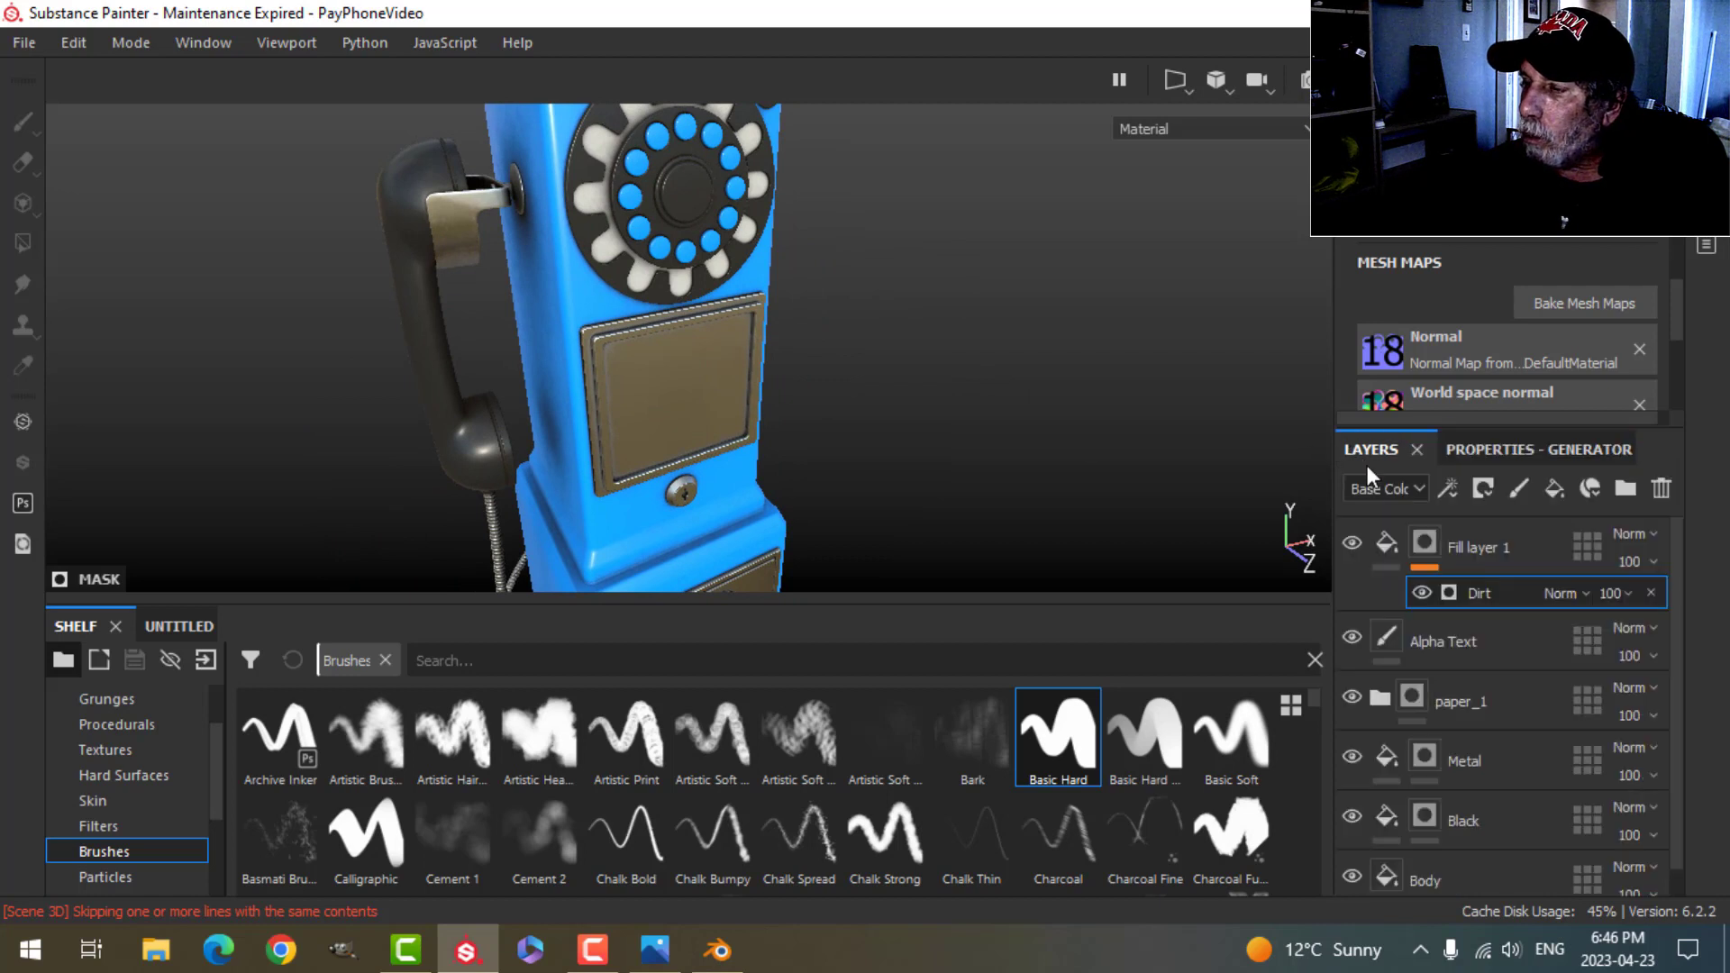
double_click(1471, 548)
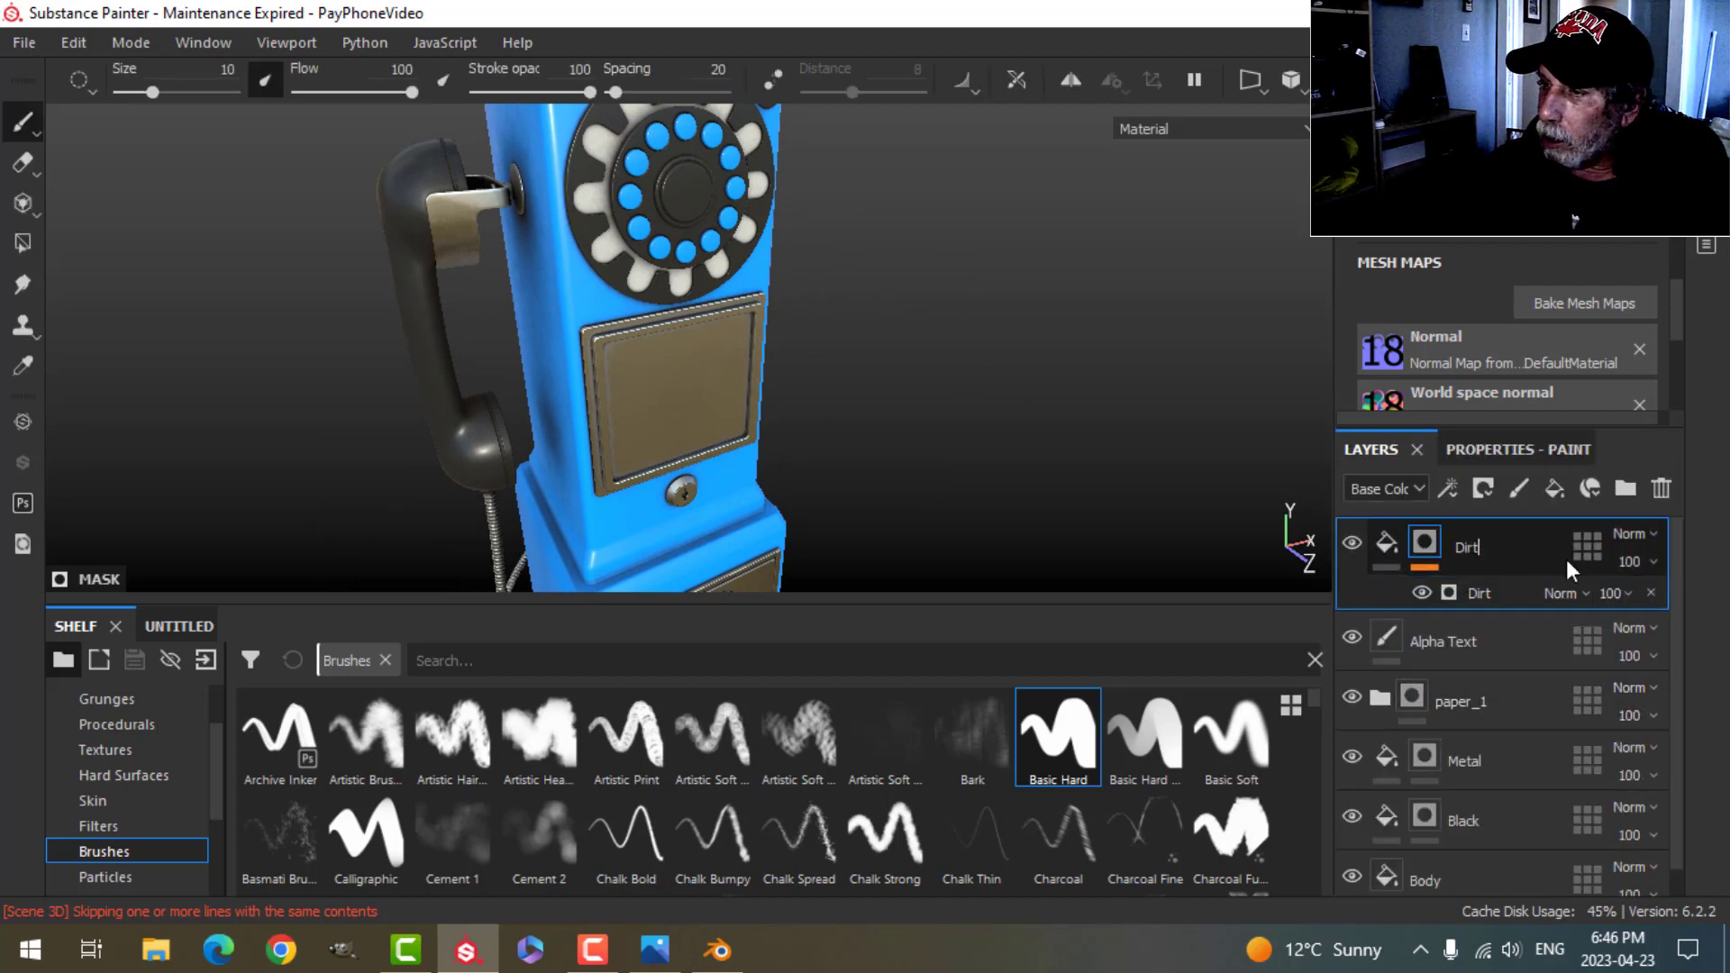
Step: Name the top fill layer Dirt
type("Dirt")
key("Return")
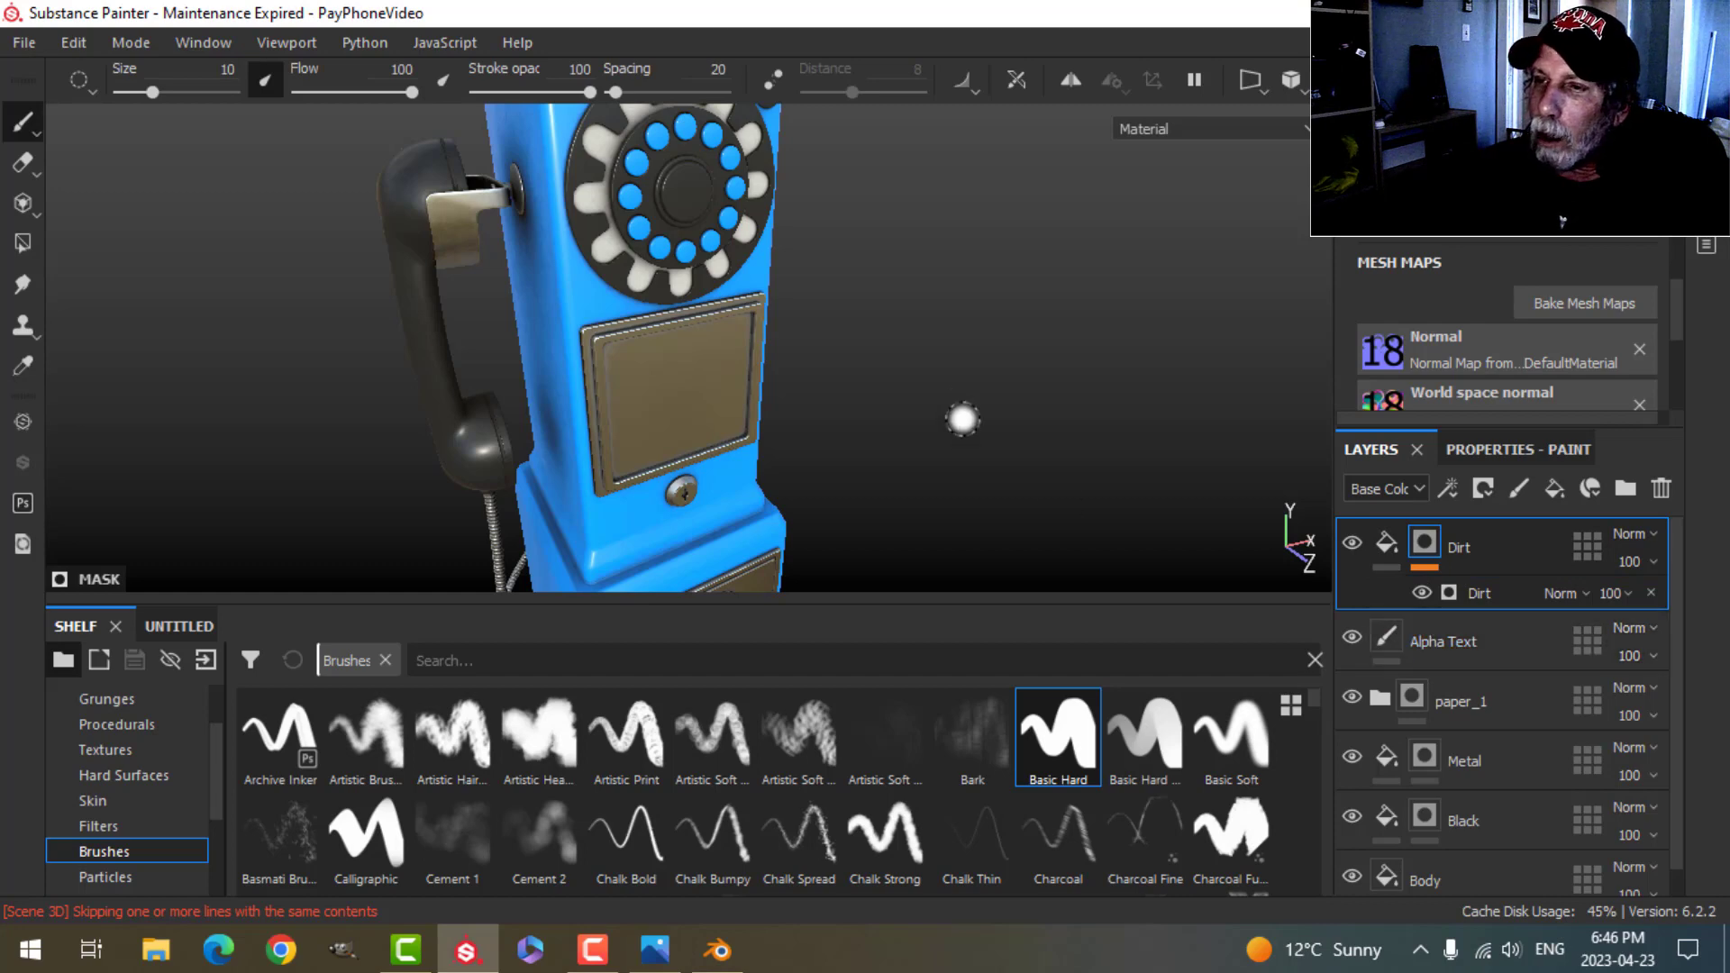
Step: Examine the payphone's lower housing around the coin release lettering and the locked door
left_click_drag(938, 386, 865, 376, "alt")
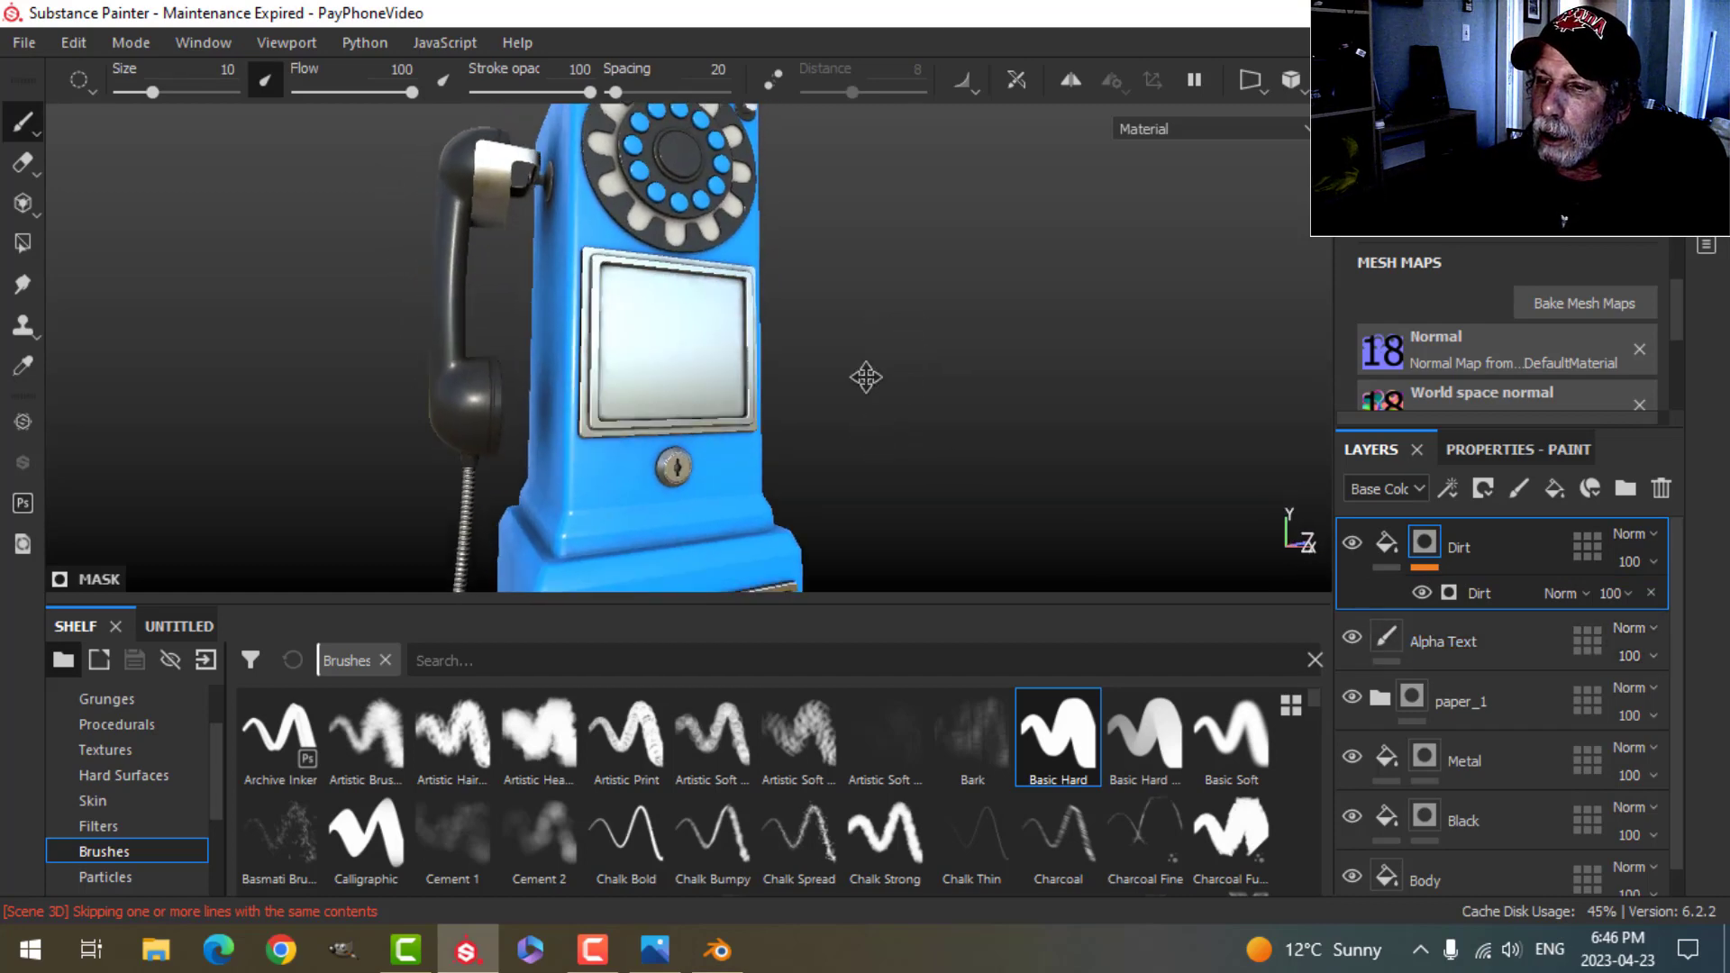
middle_click_drag(865, 376, 850, 205, "alt")
left_click_drag(858, 245, 863, 361, "alt")
middle_click_drag(863, 360, 979, 119, "alt")
scroll(906, 302, "up", 5)
middle_click_drag(928, 375, 969, 293, "alt")
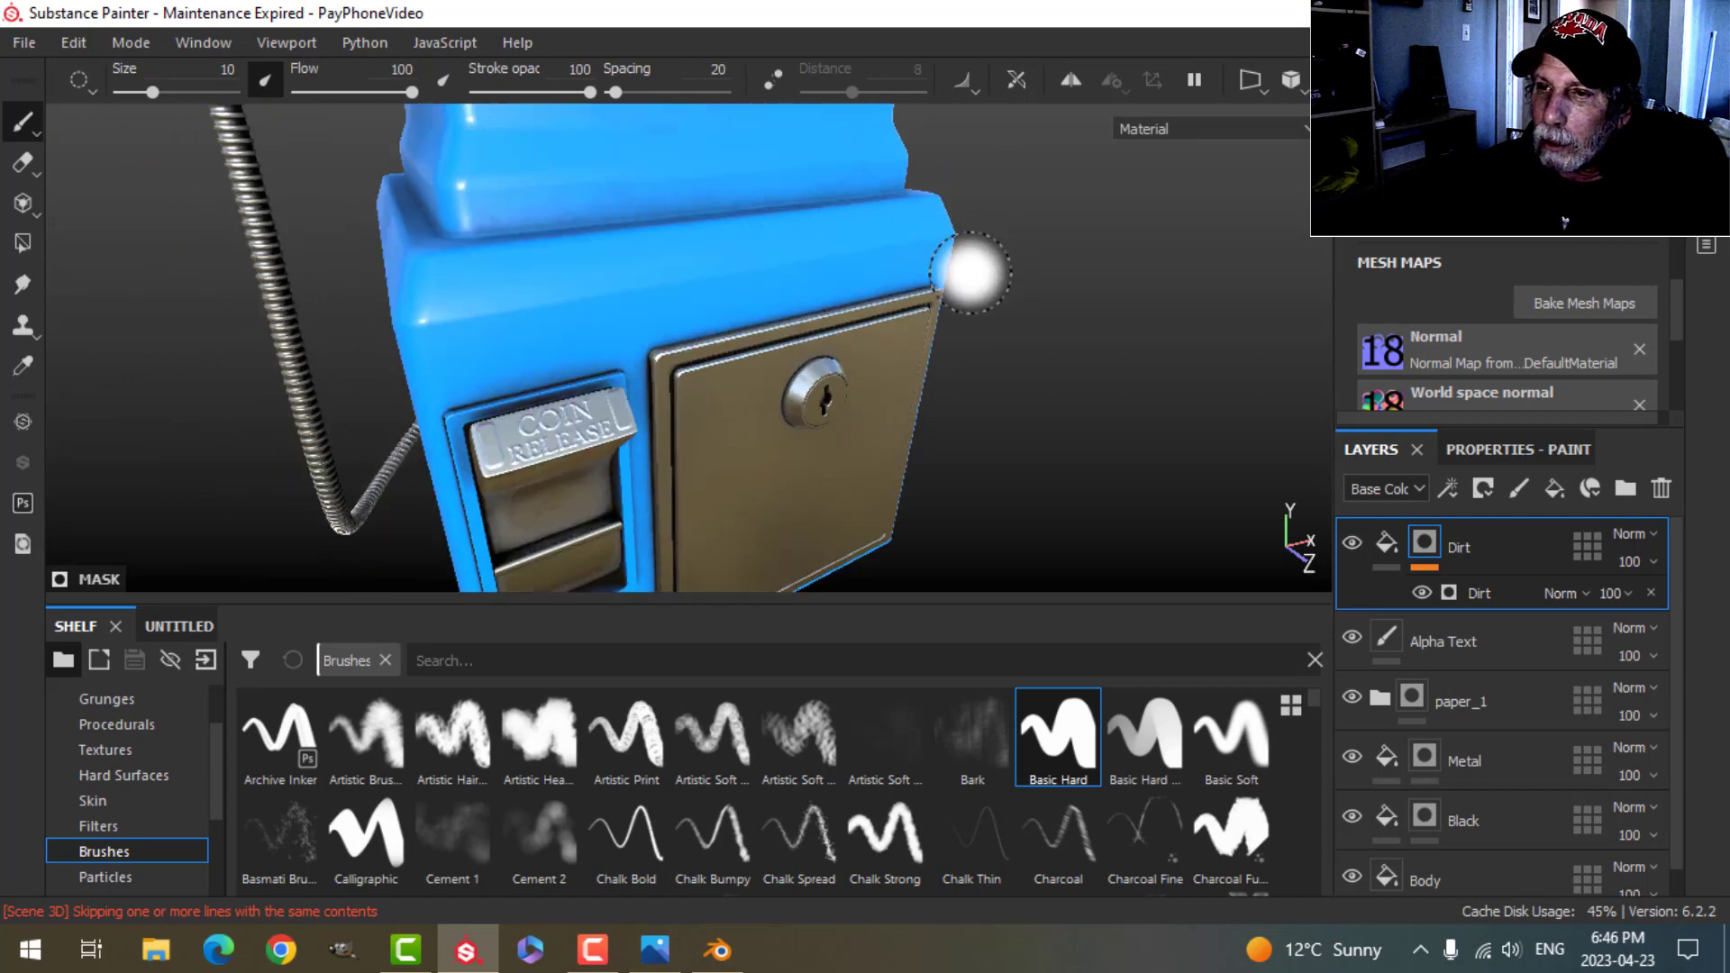
left_click_drag(971, 272, 936, 239, "alt")
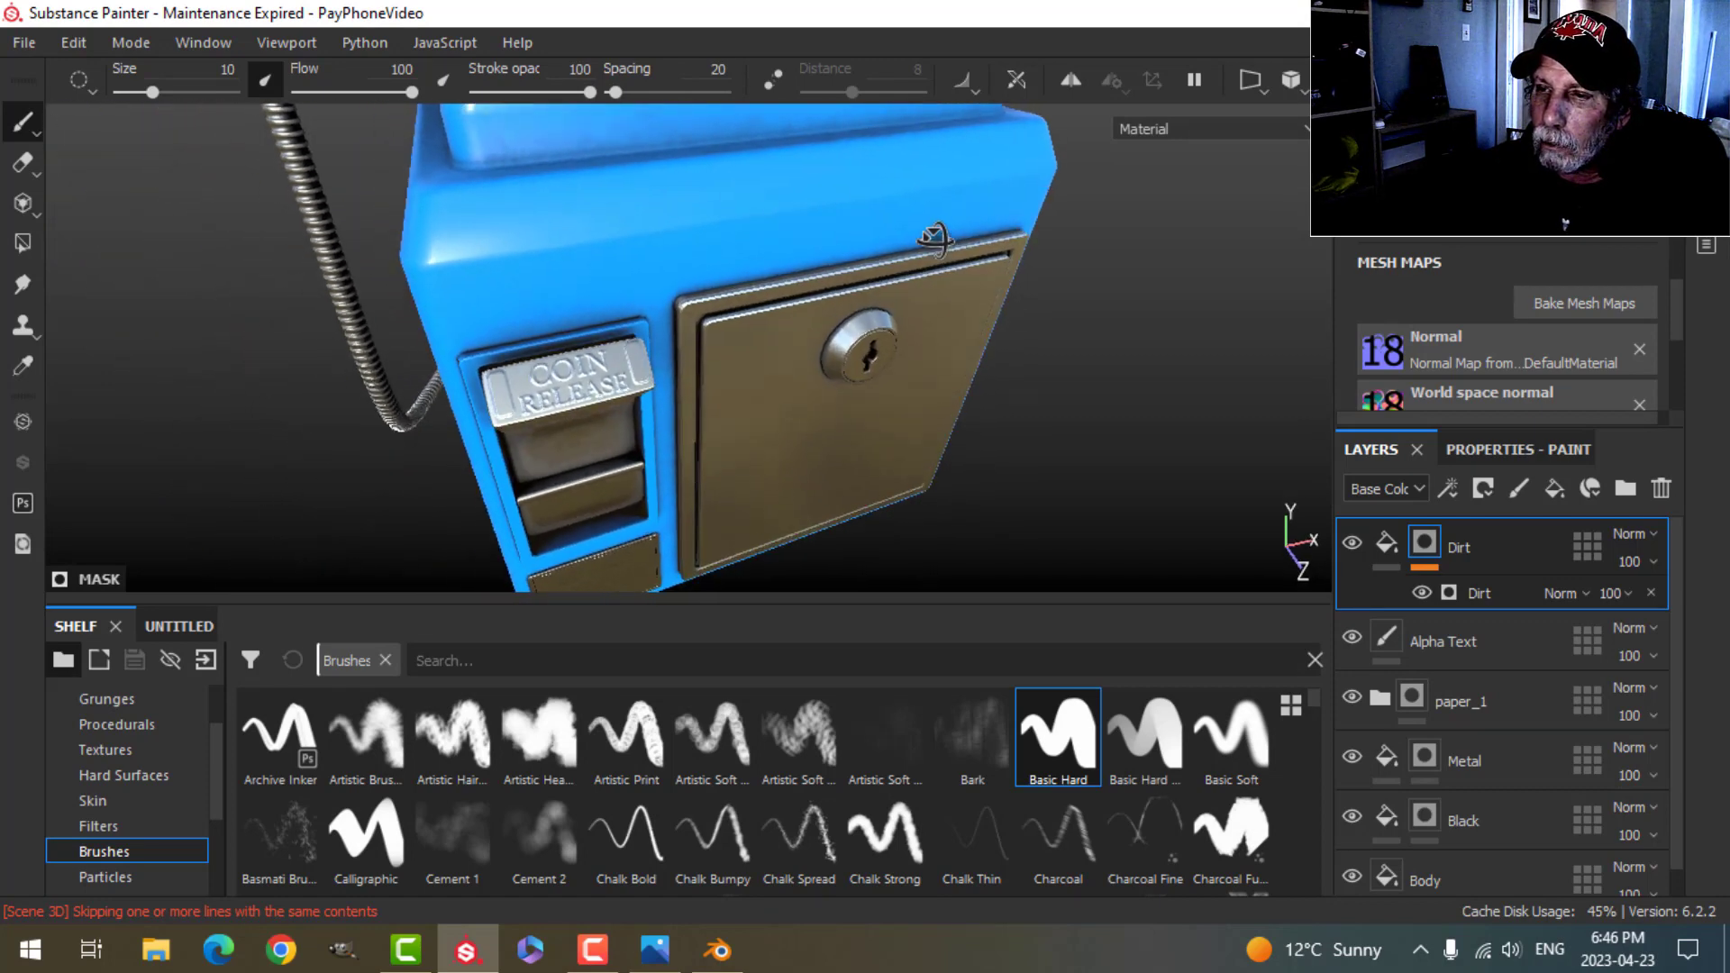
scroll(792, 352, "up", 2)
middle_click_drag(782, 371, 854, 322, "alt")
left_click_drag(843, 341, 858, 338, "alt")
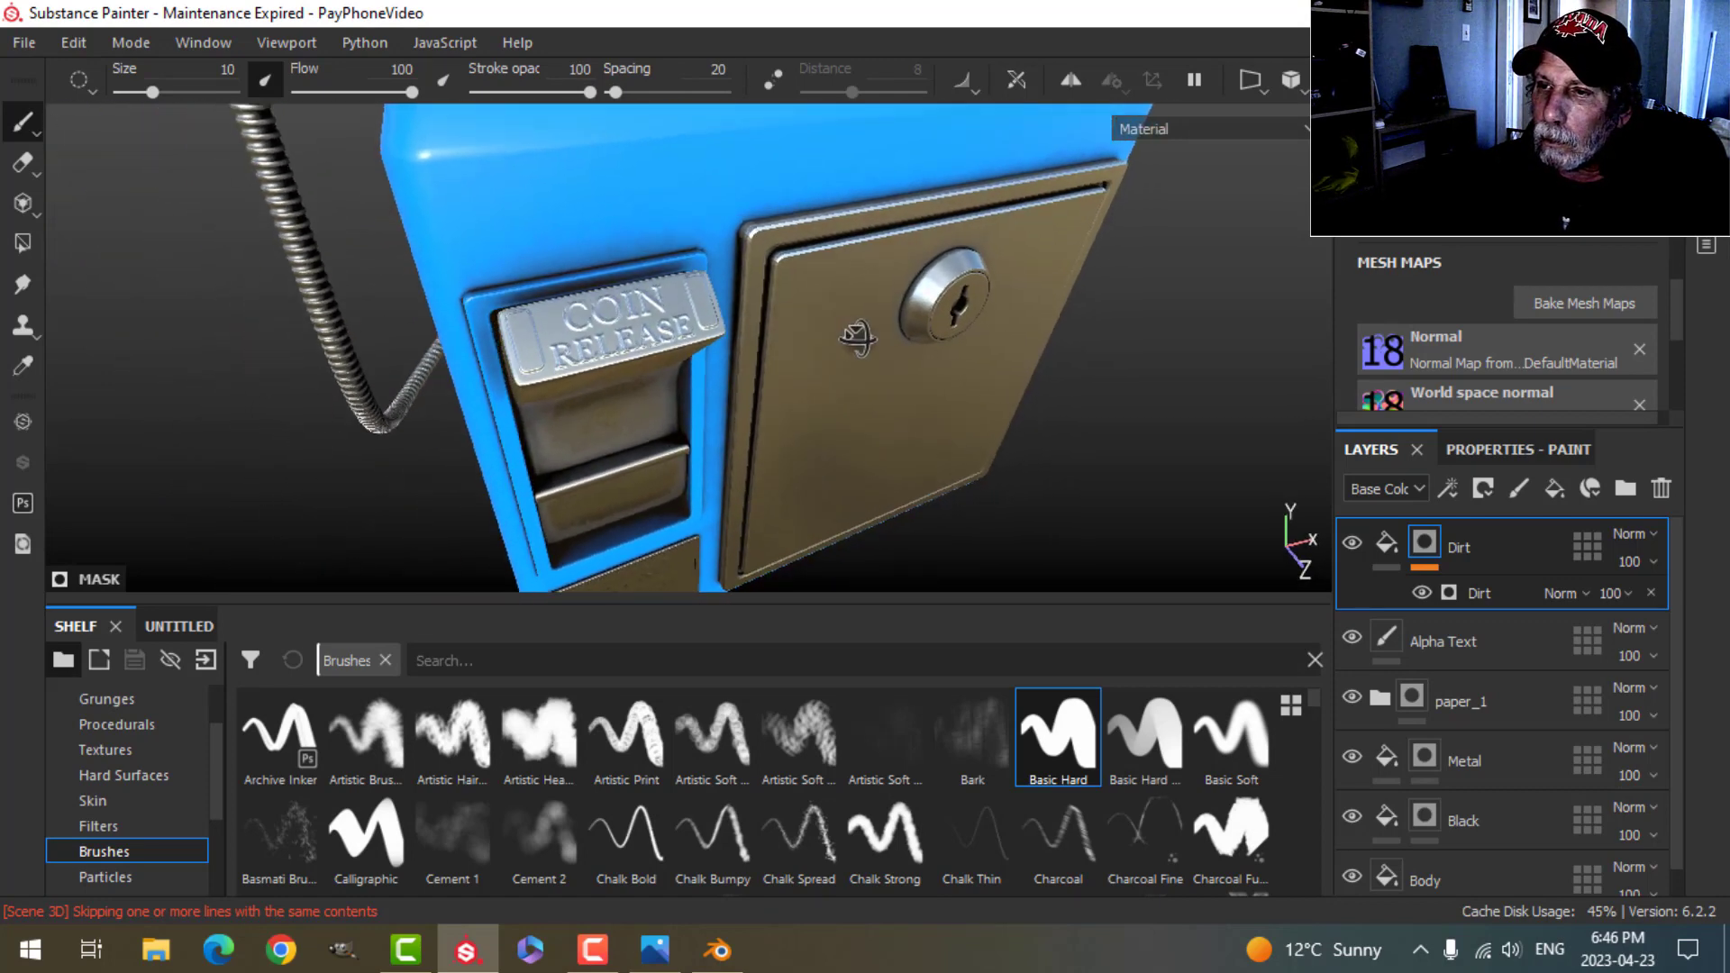
left_click_drag(750, 363, 766, 374, "alt")
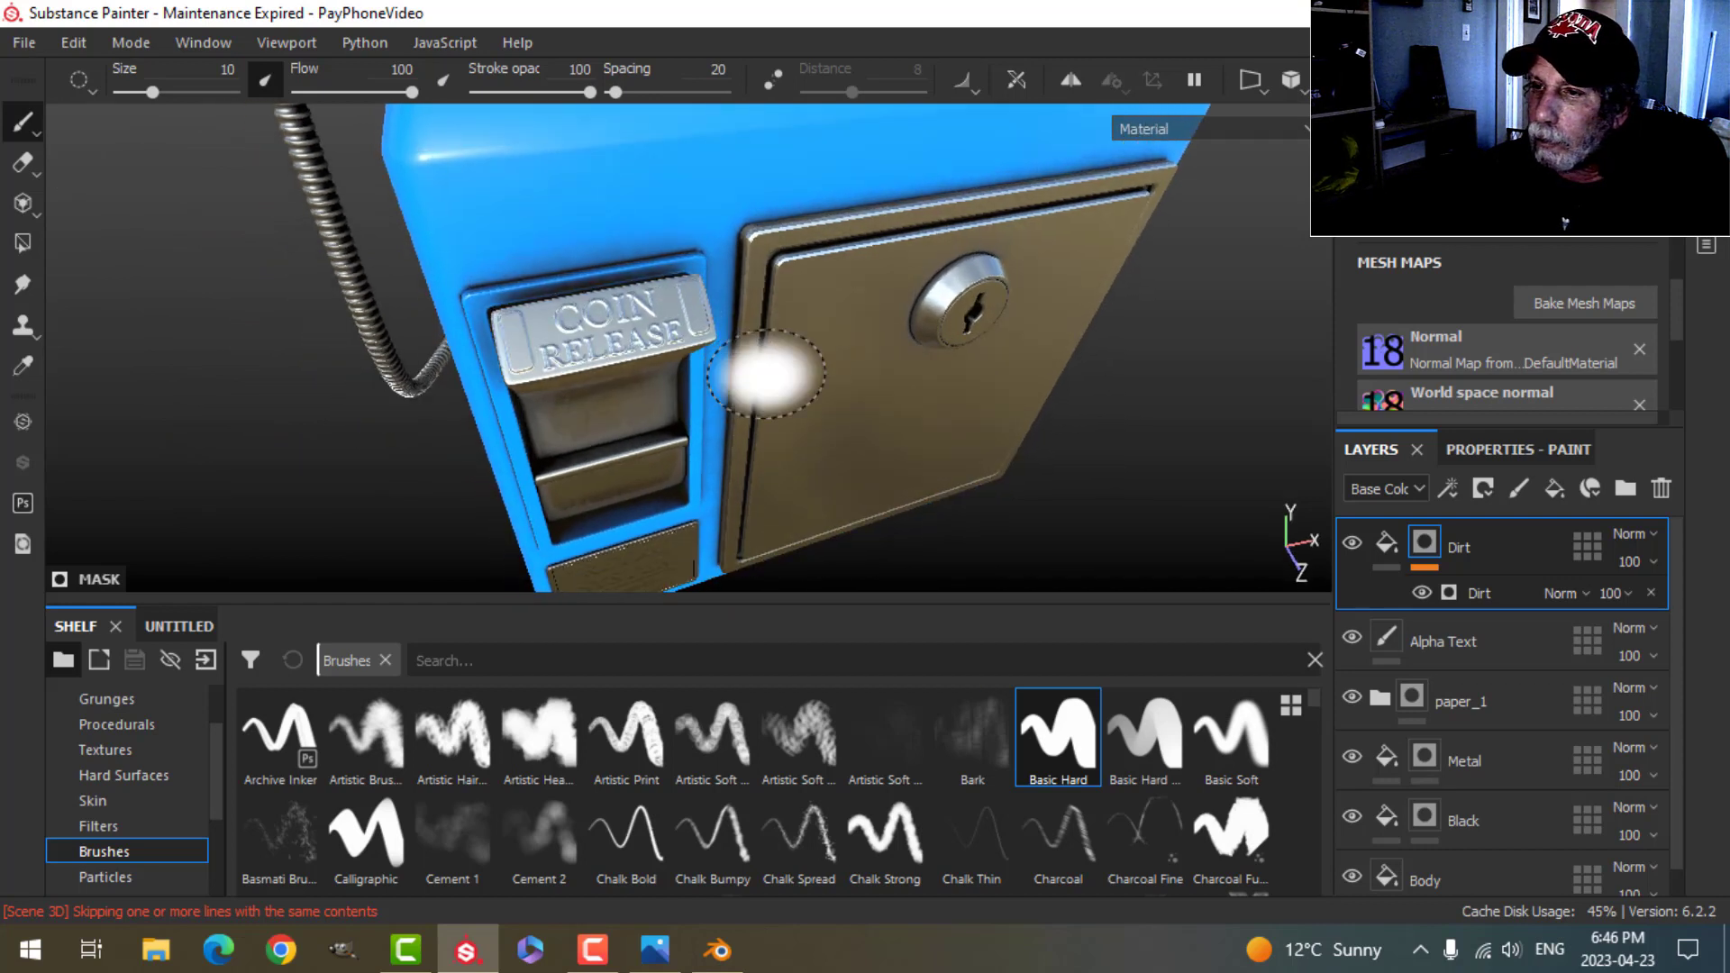
Step: Add an anchor point to the Alpha Text layer
left_click(1441, 656)
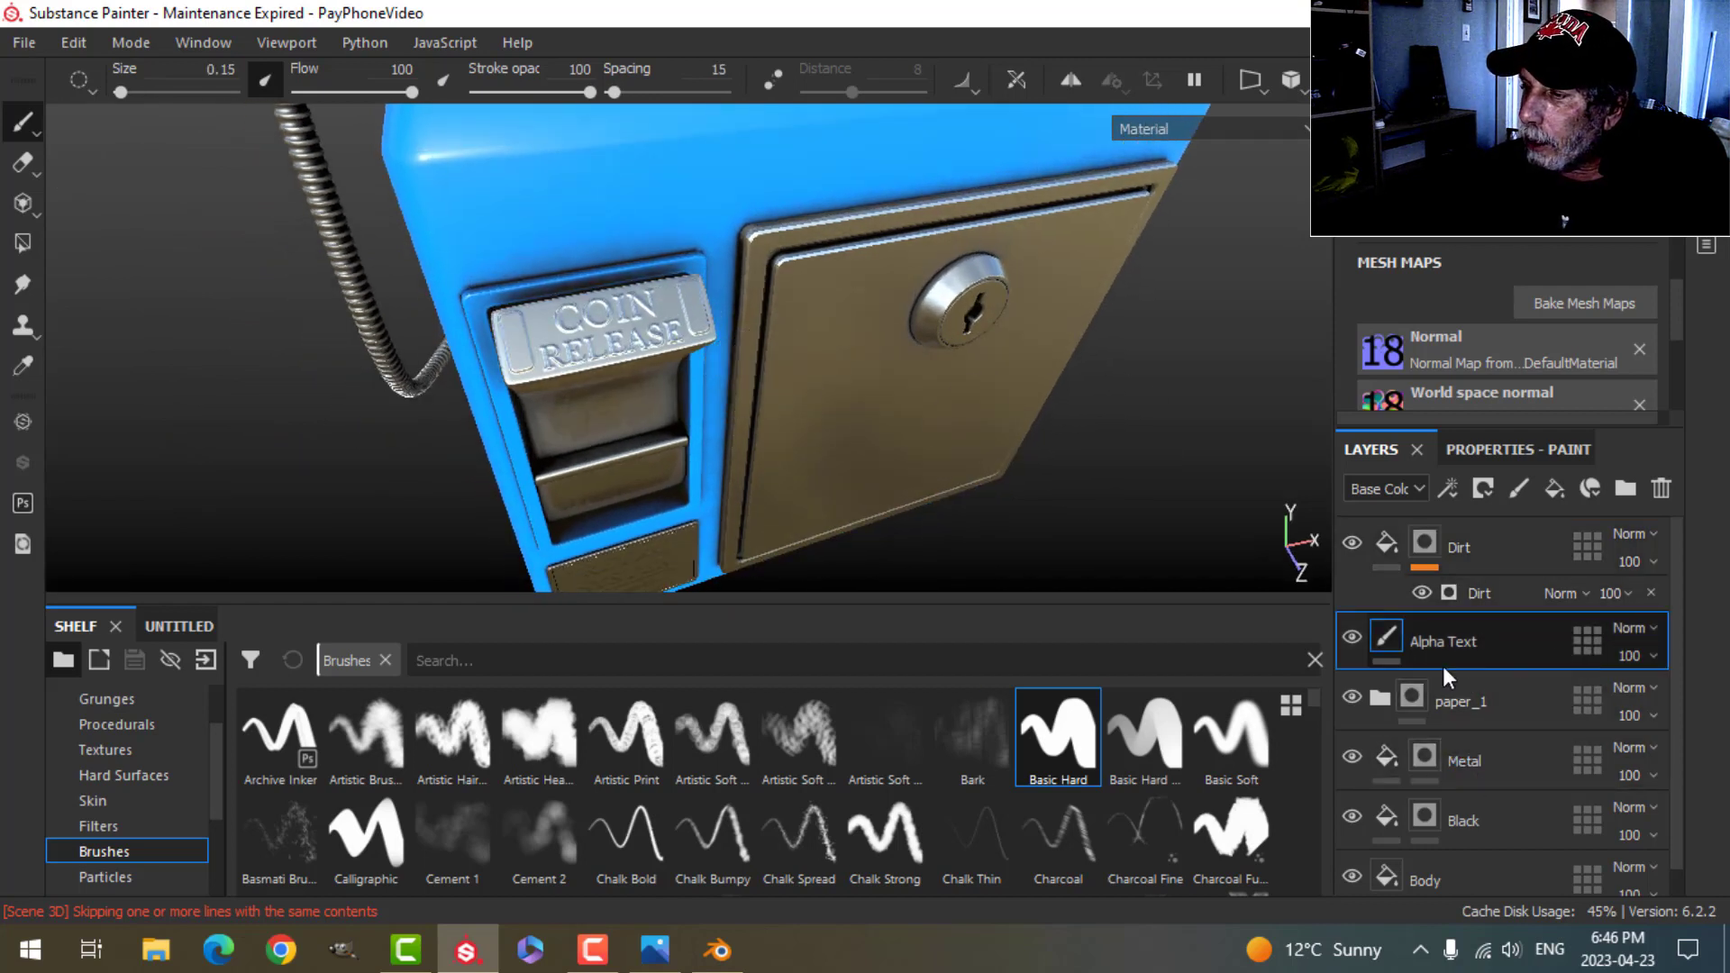
left_click(1448, 486)
left_click(1501, 730)
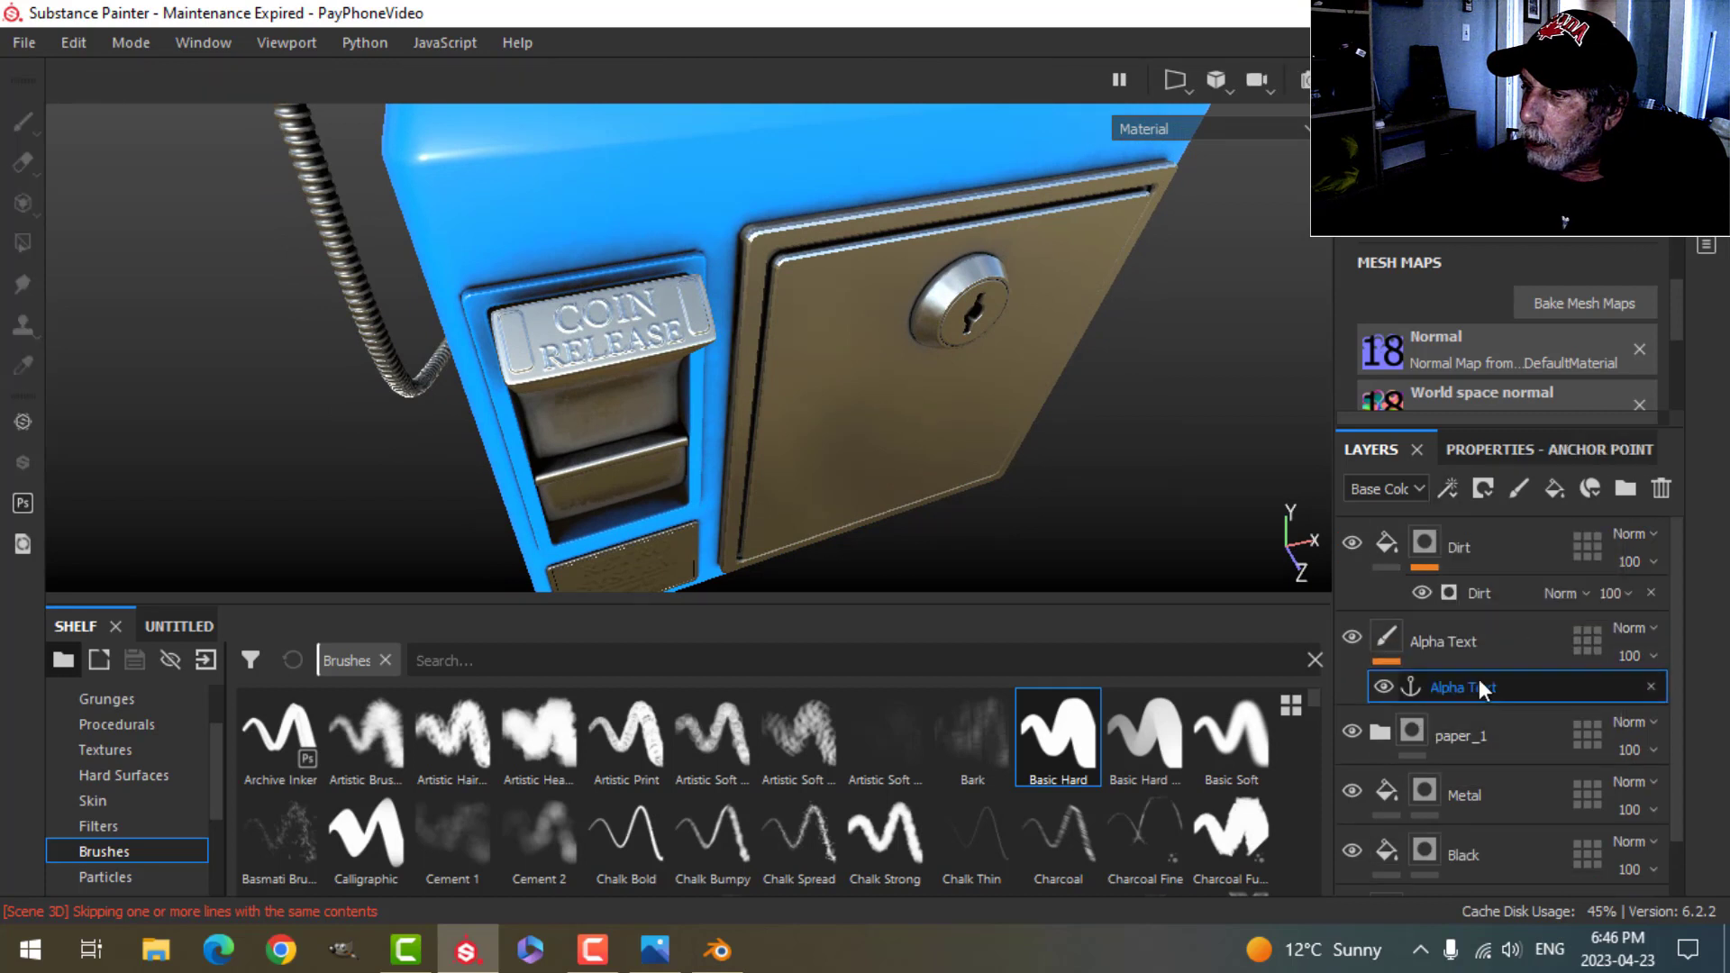
Step: Link the Dirt generator's Micro Height input to the Alpha Text anchor point and set its referenced channel to Height
left_click(1473, 593)
left_click(1500, 450)
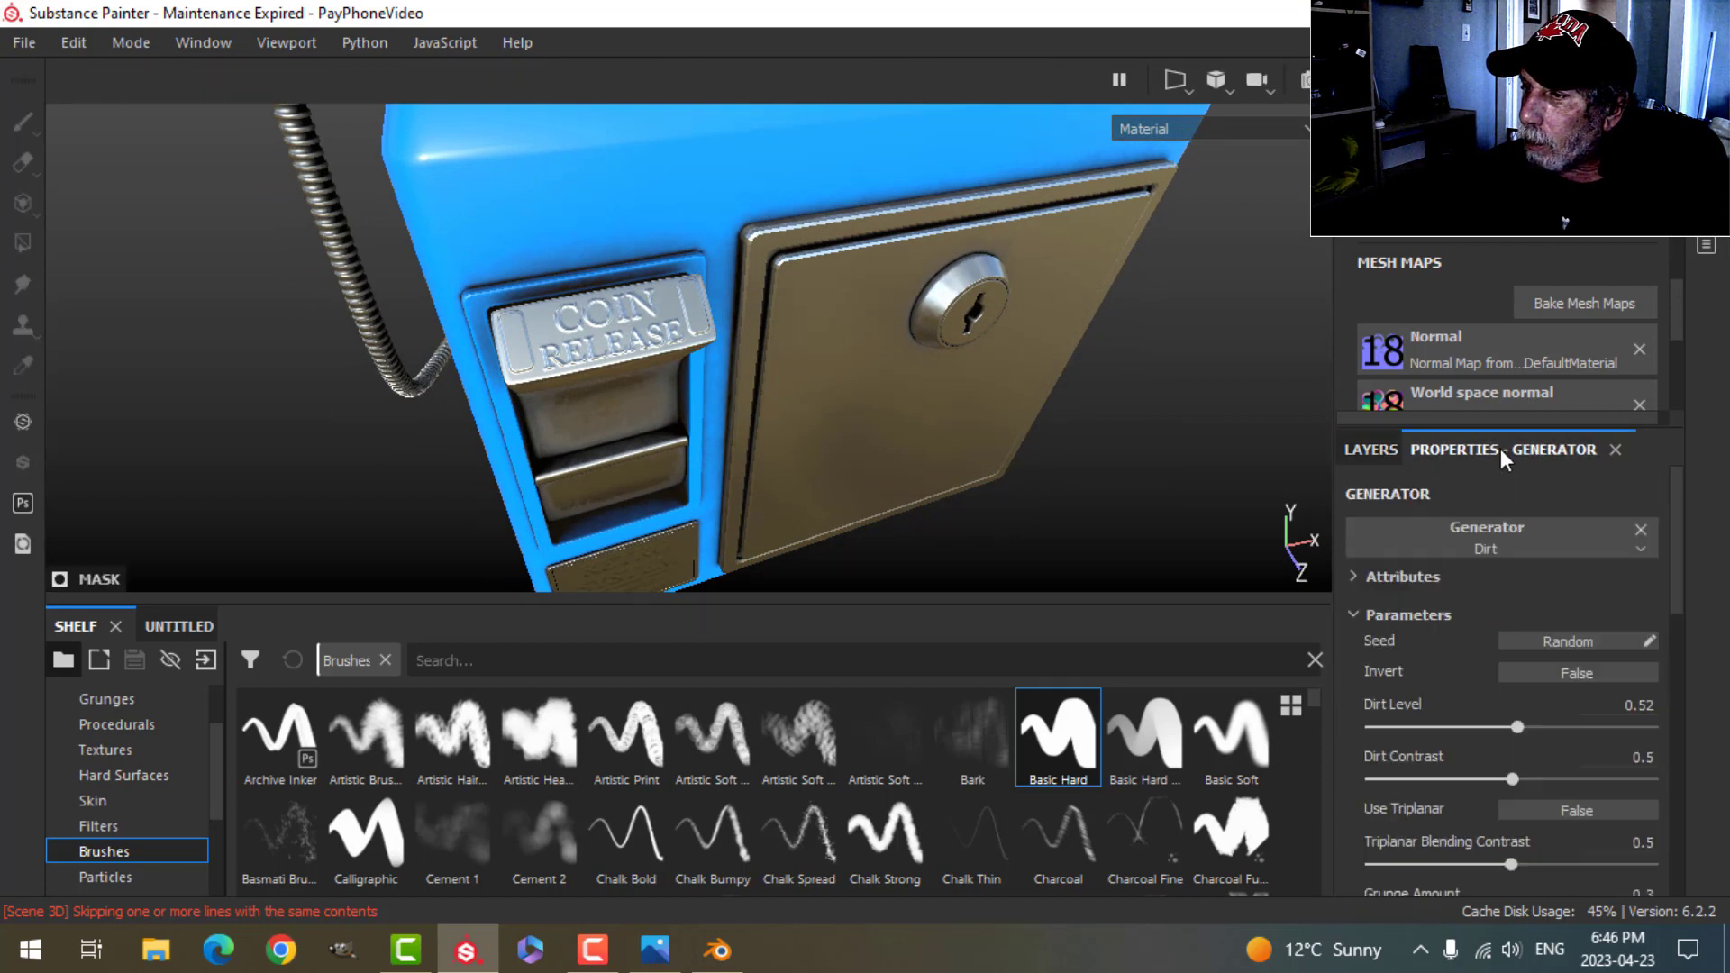
scroll(1468, 739, "down", 5)
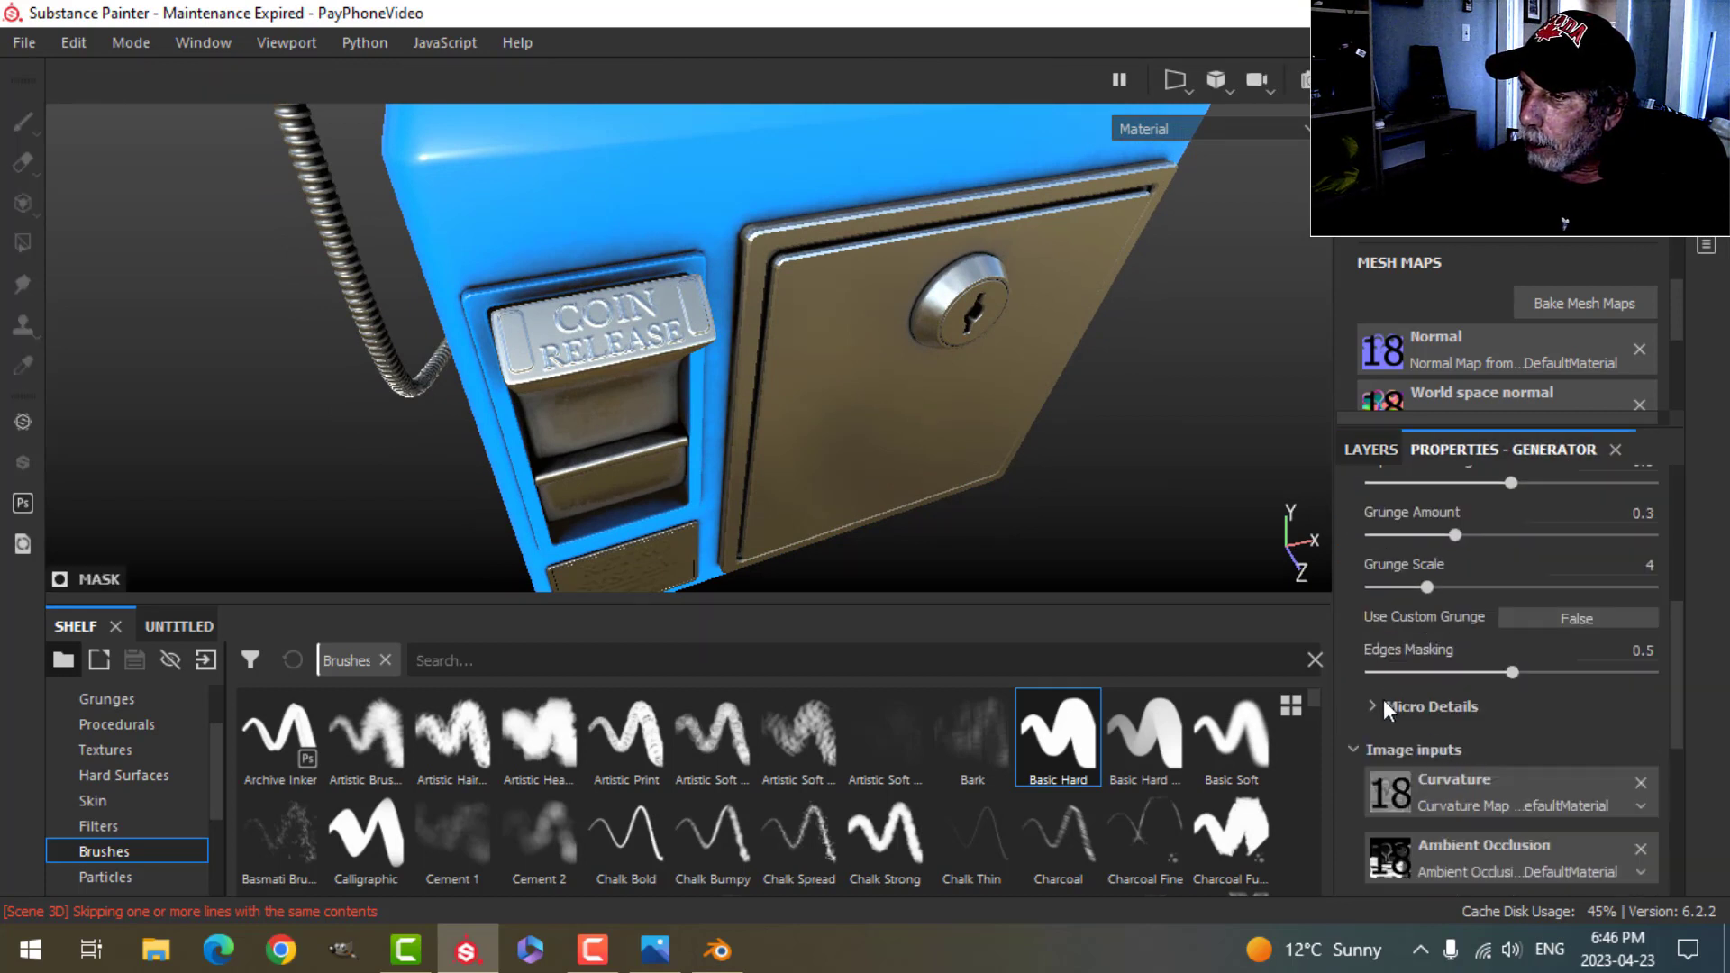
left_click(1383, 706)
scroll(1397, 742, "down", 6)
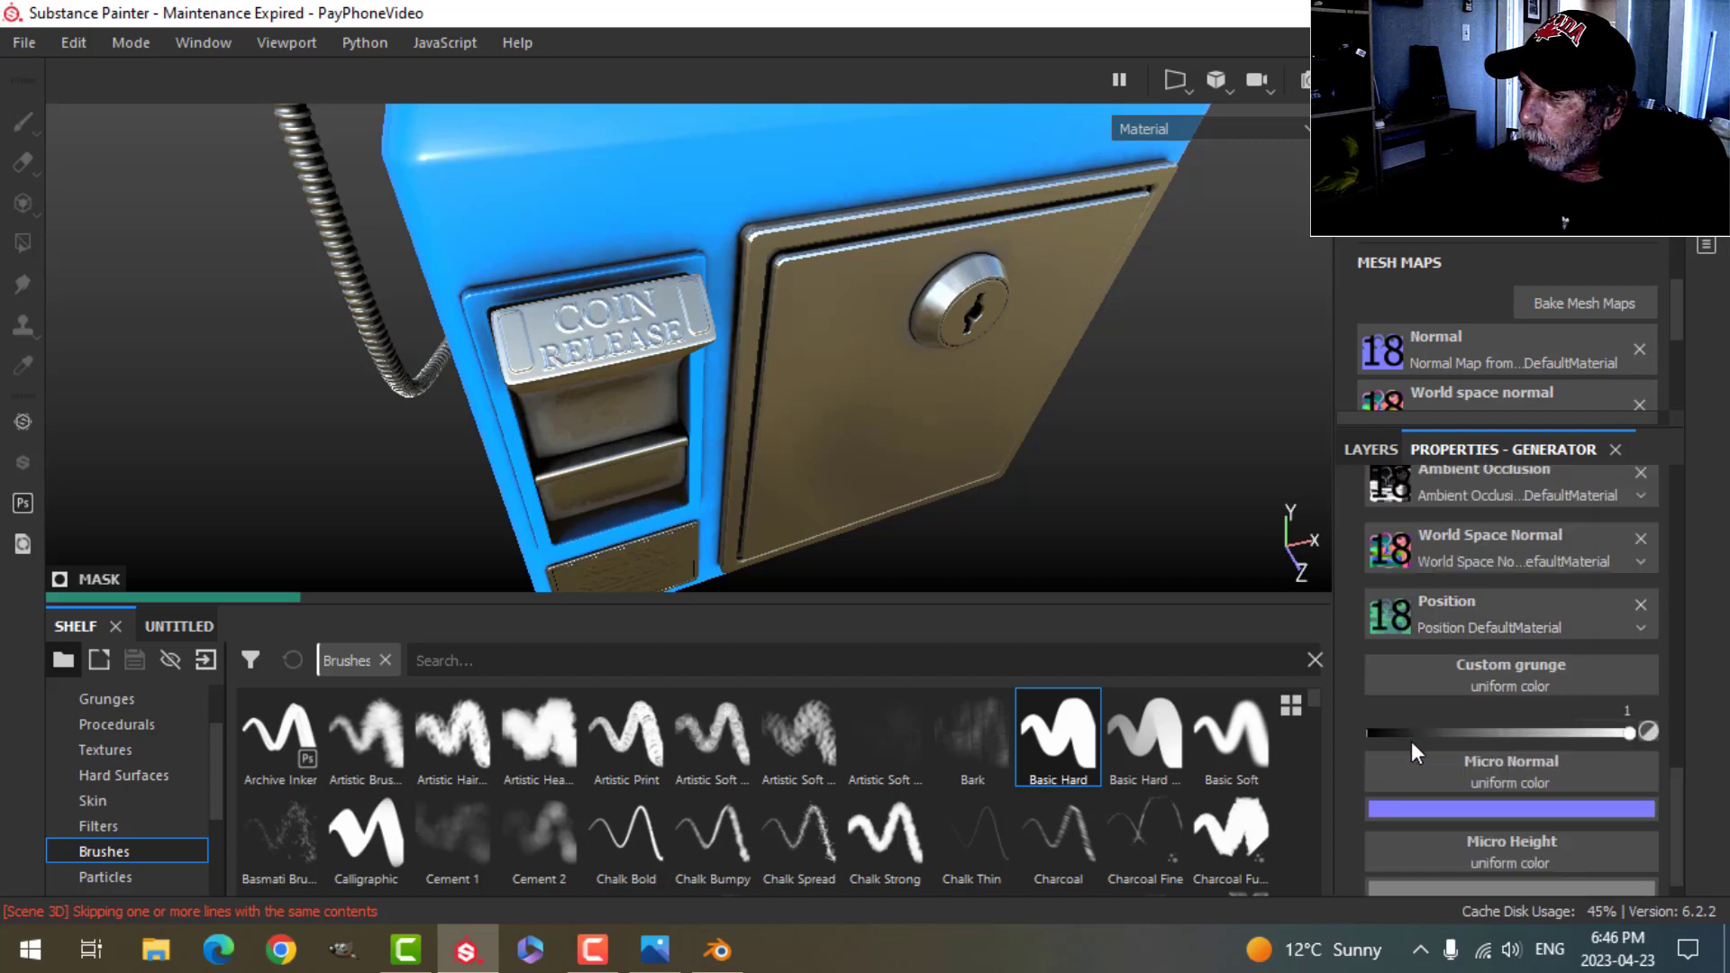
scroll(1442, 766, "down", 1)
left_click(1506, 824)
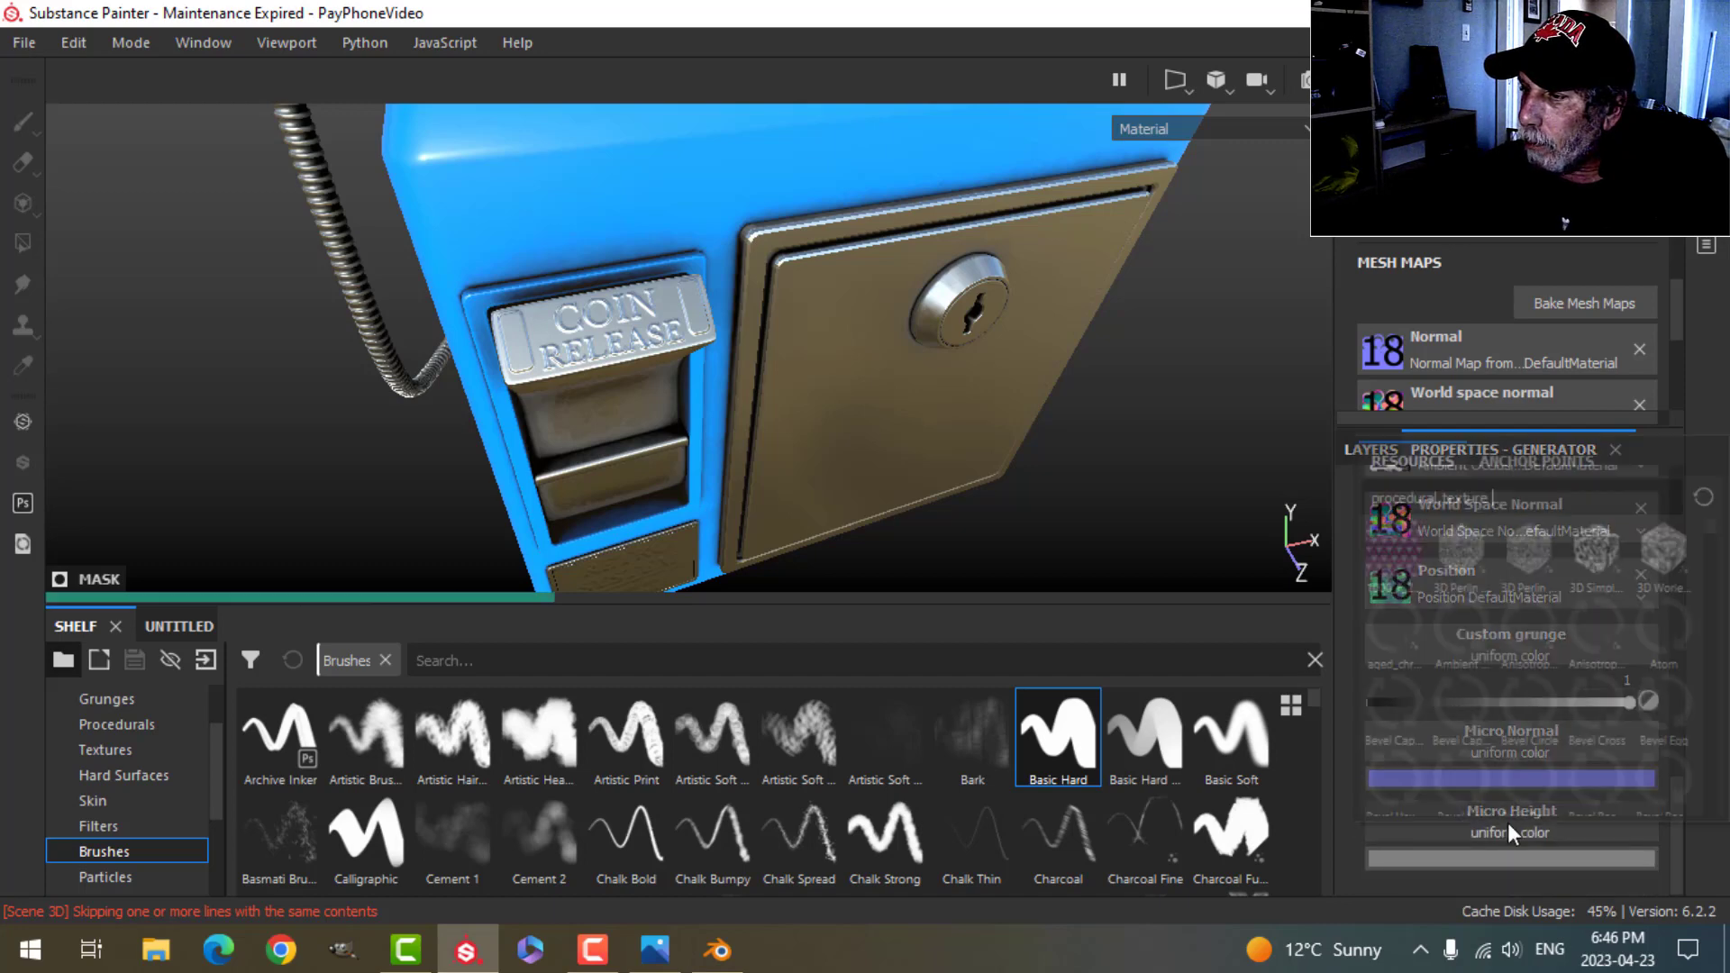
left_click(1502, 461)
left_click(1442, 505)
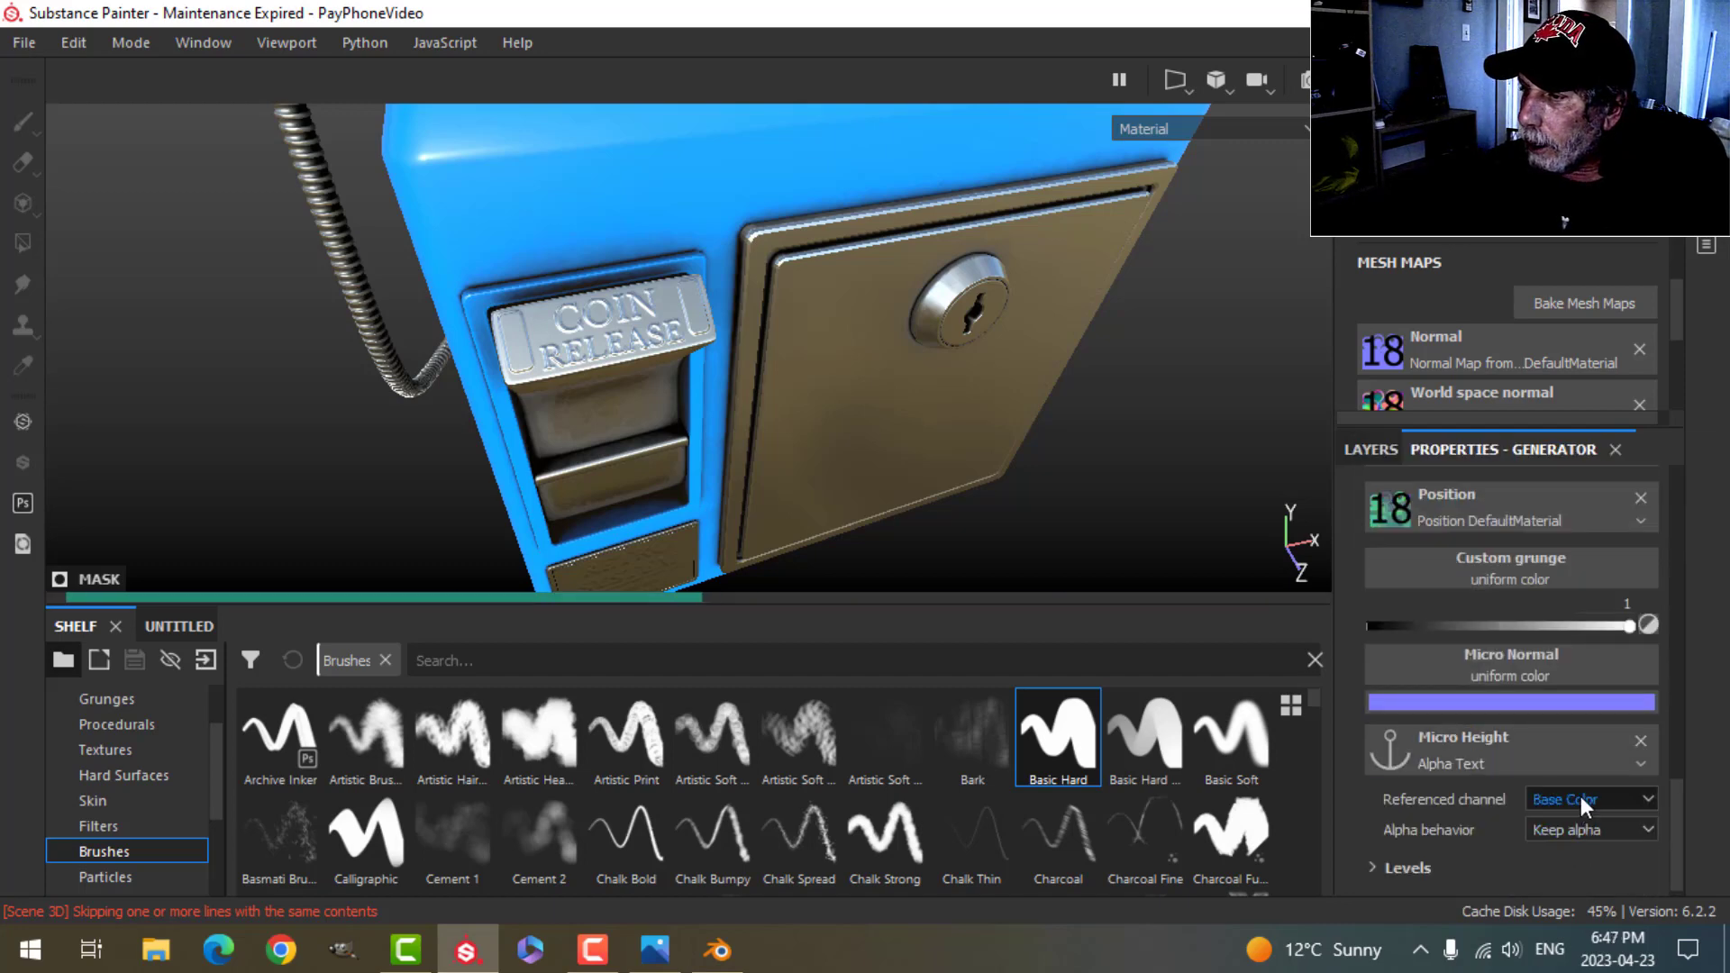
left_click(1580, 796)
left_click(1565, 852)
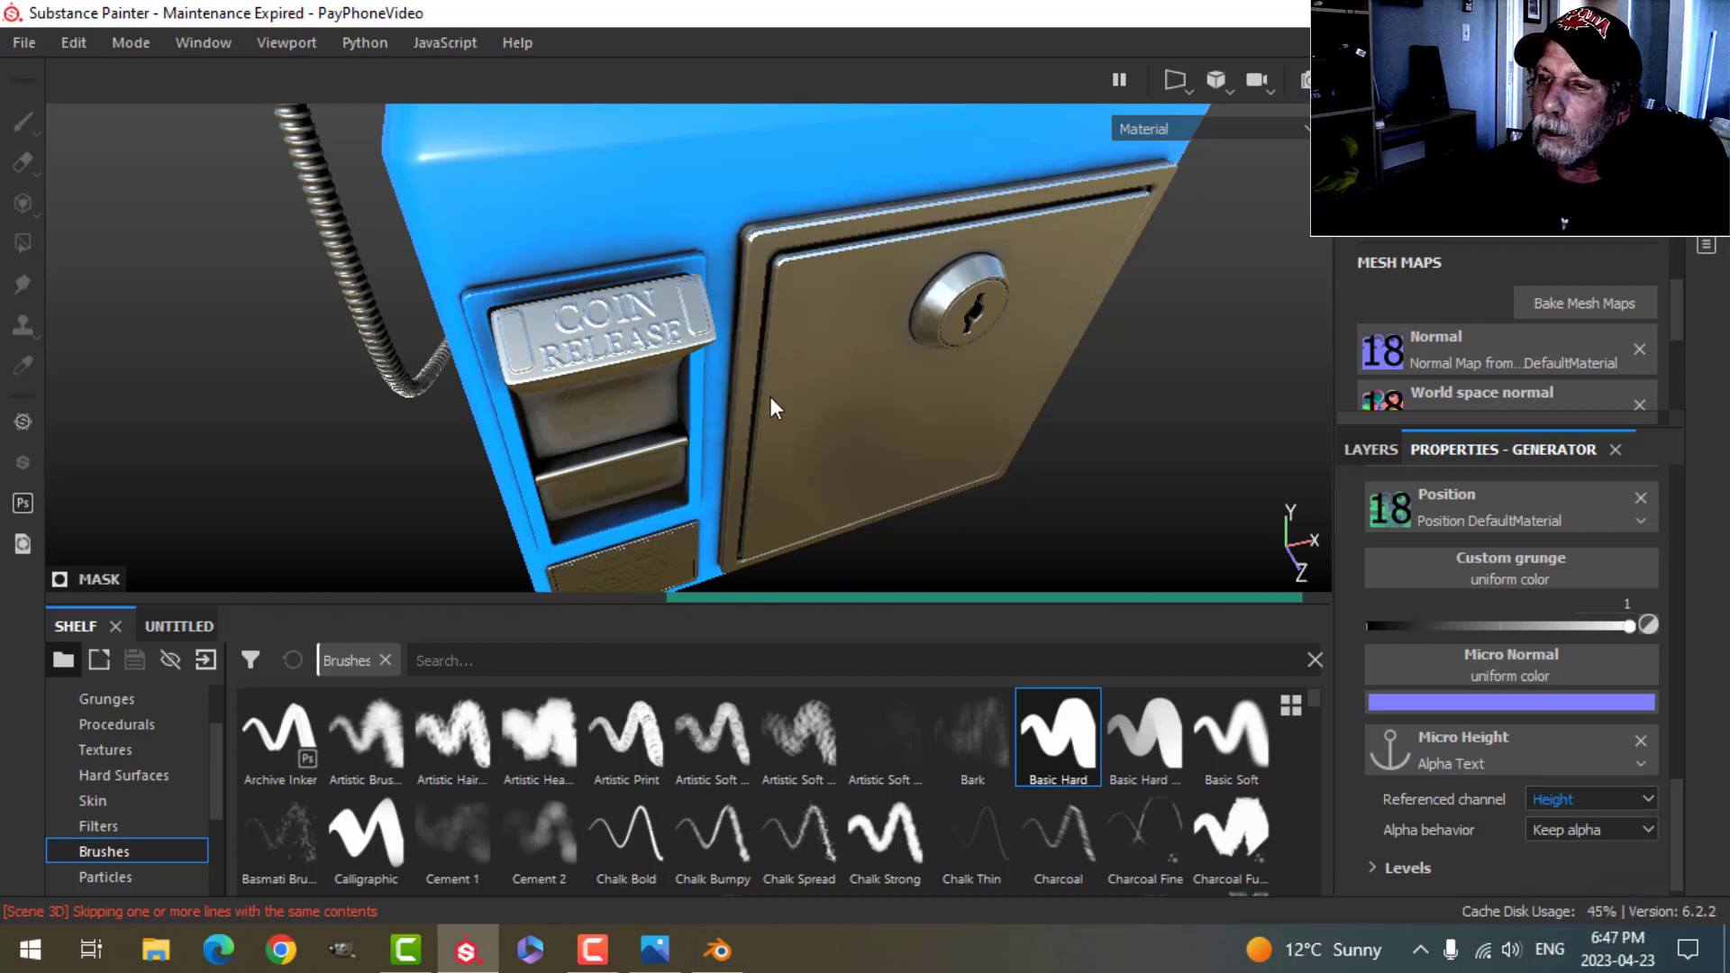
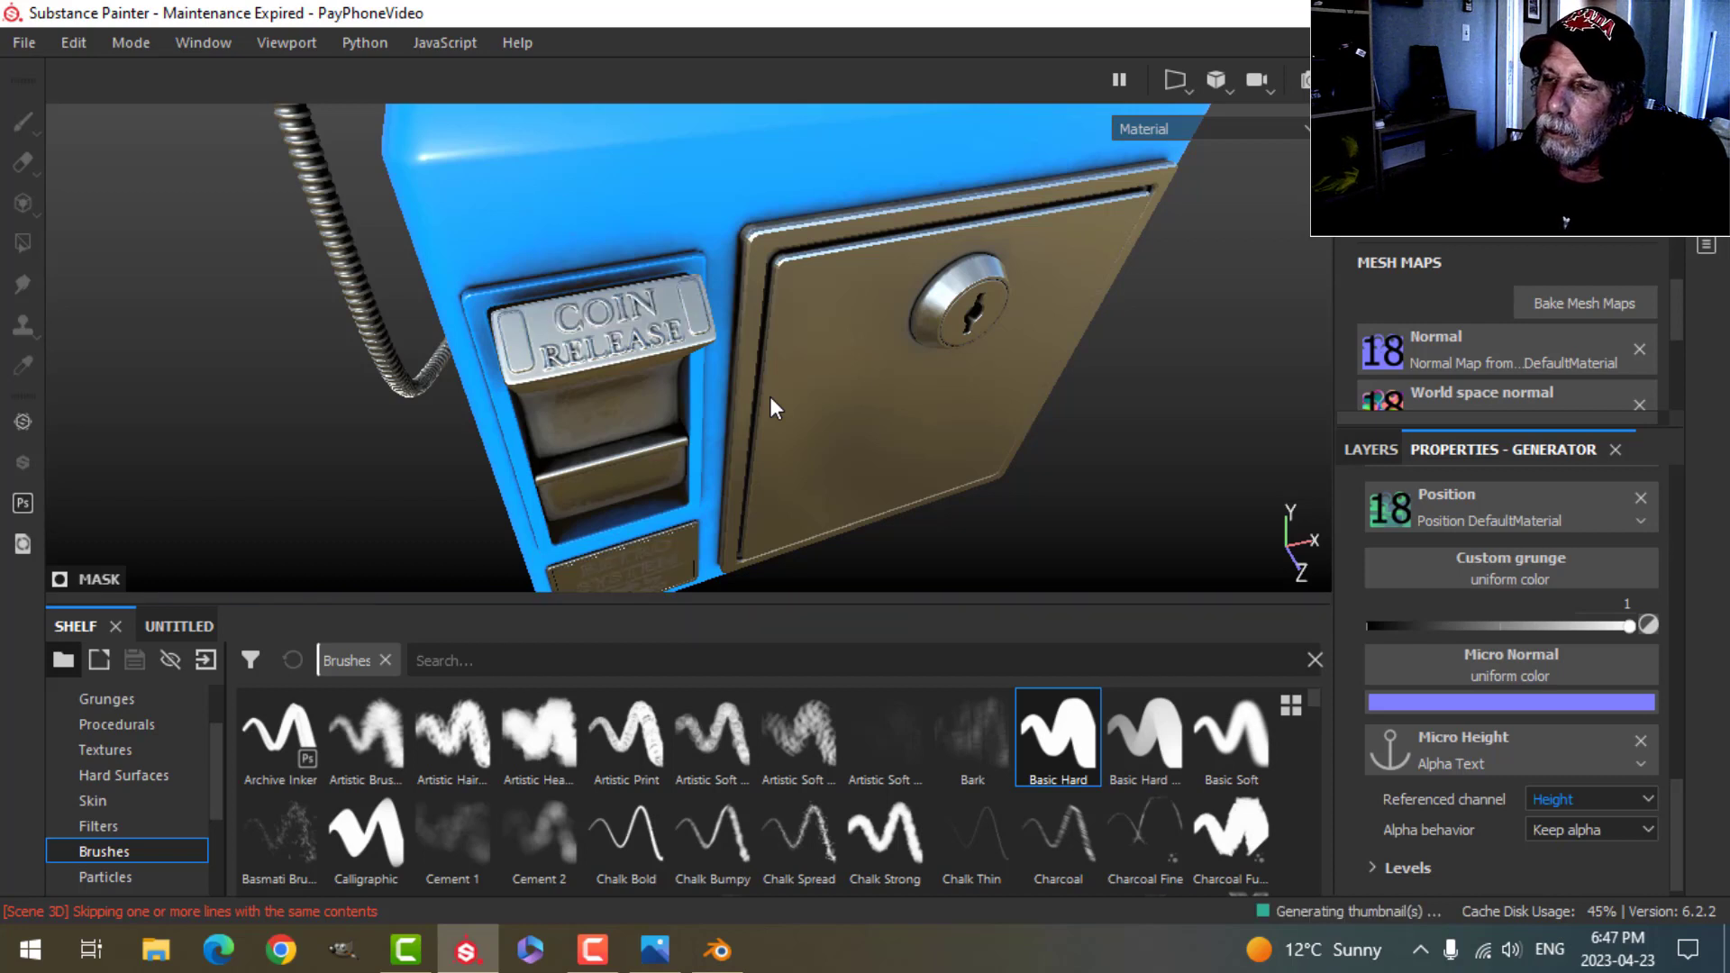
Step: Examine the dirt on the front panel, coin slots, PUSH button and dial of the payphone
left_click_drag(722, 514, 733, 328, "alt")
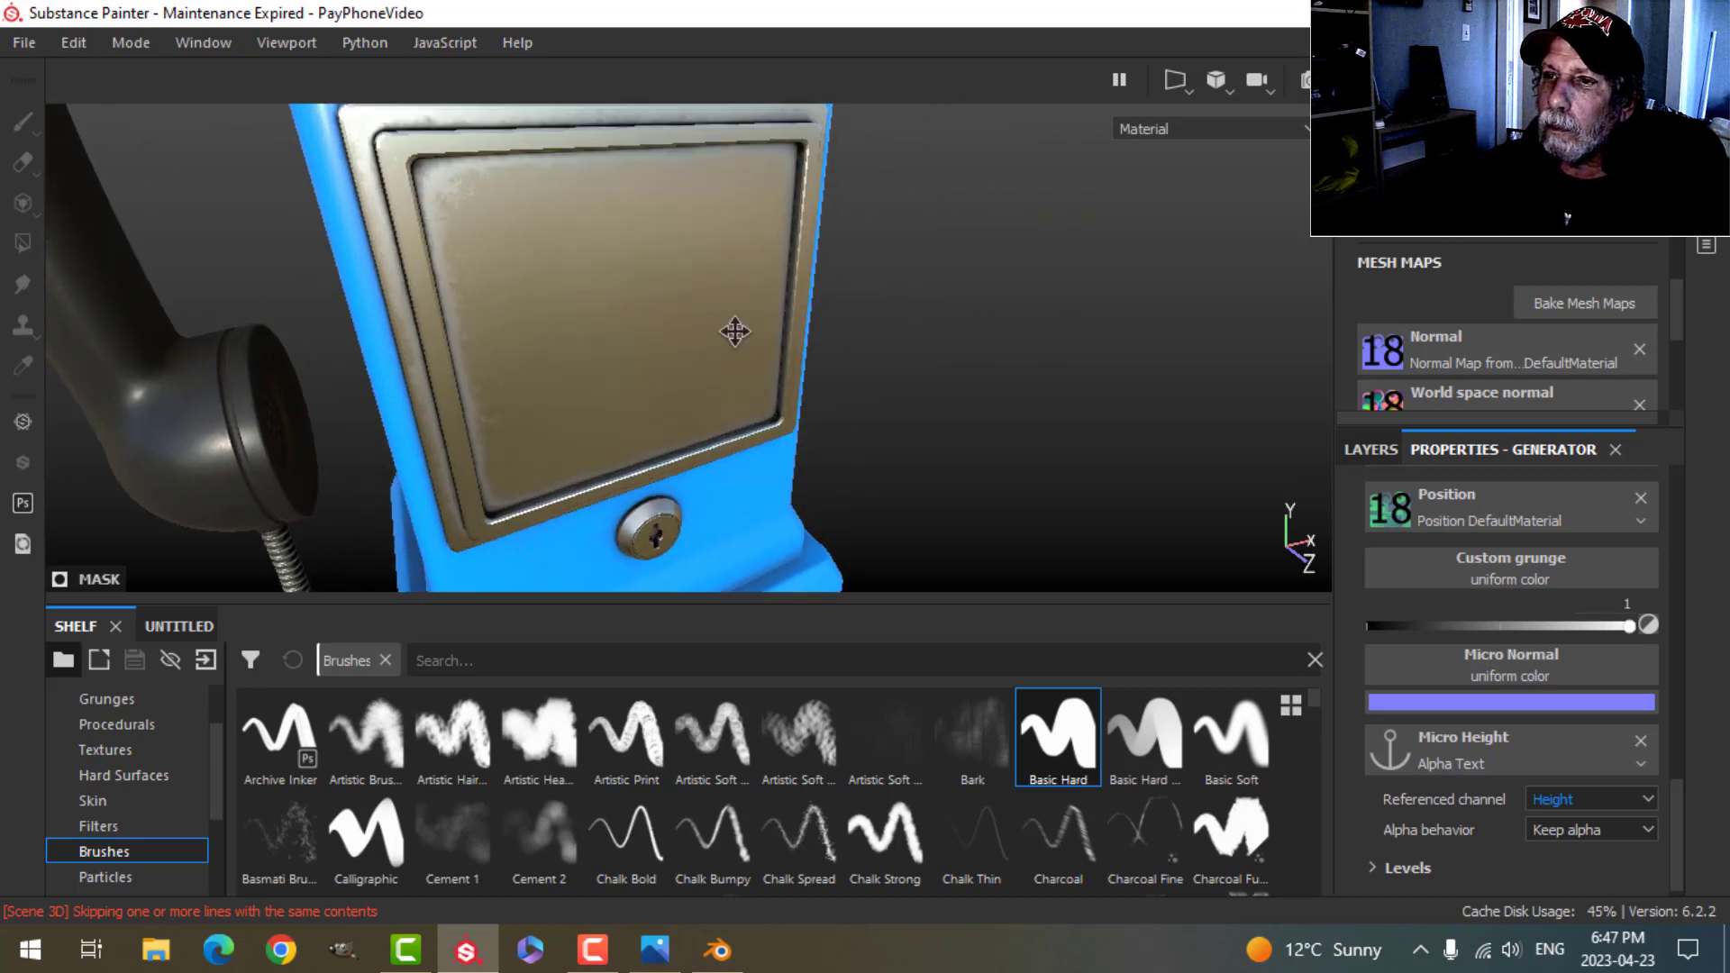
middle_click_drag(734, 328, 765, 451, "alt")
left_click_drag(764, 450, 955, 419, "alt")
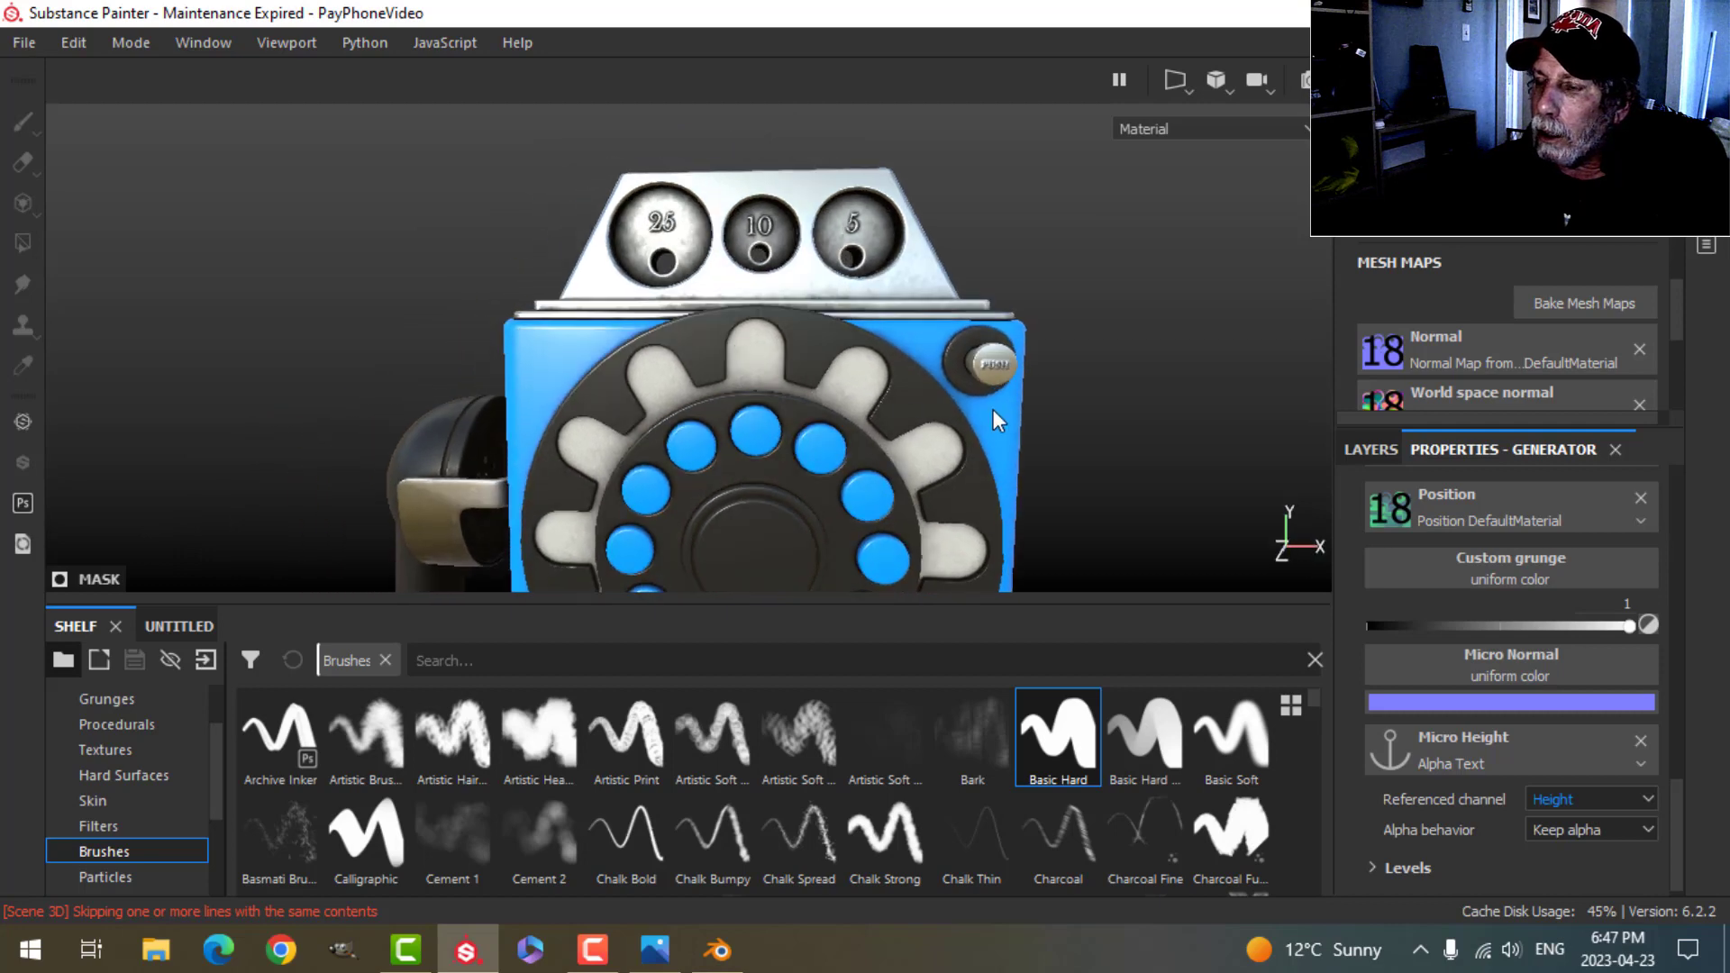
scroll(1003, 422, "up", 3)
middle_click_drag(1030, 397, 808, 402, "alt")
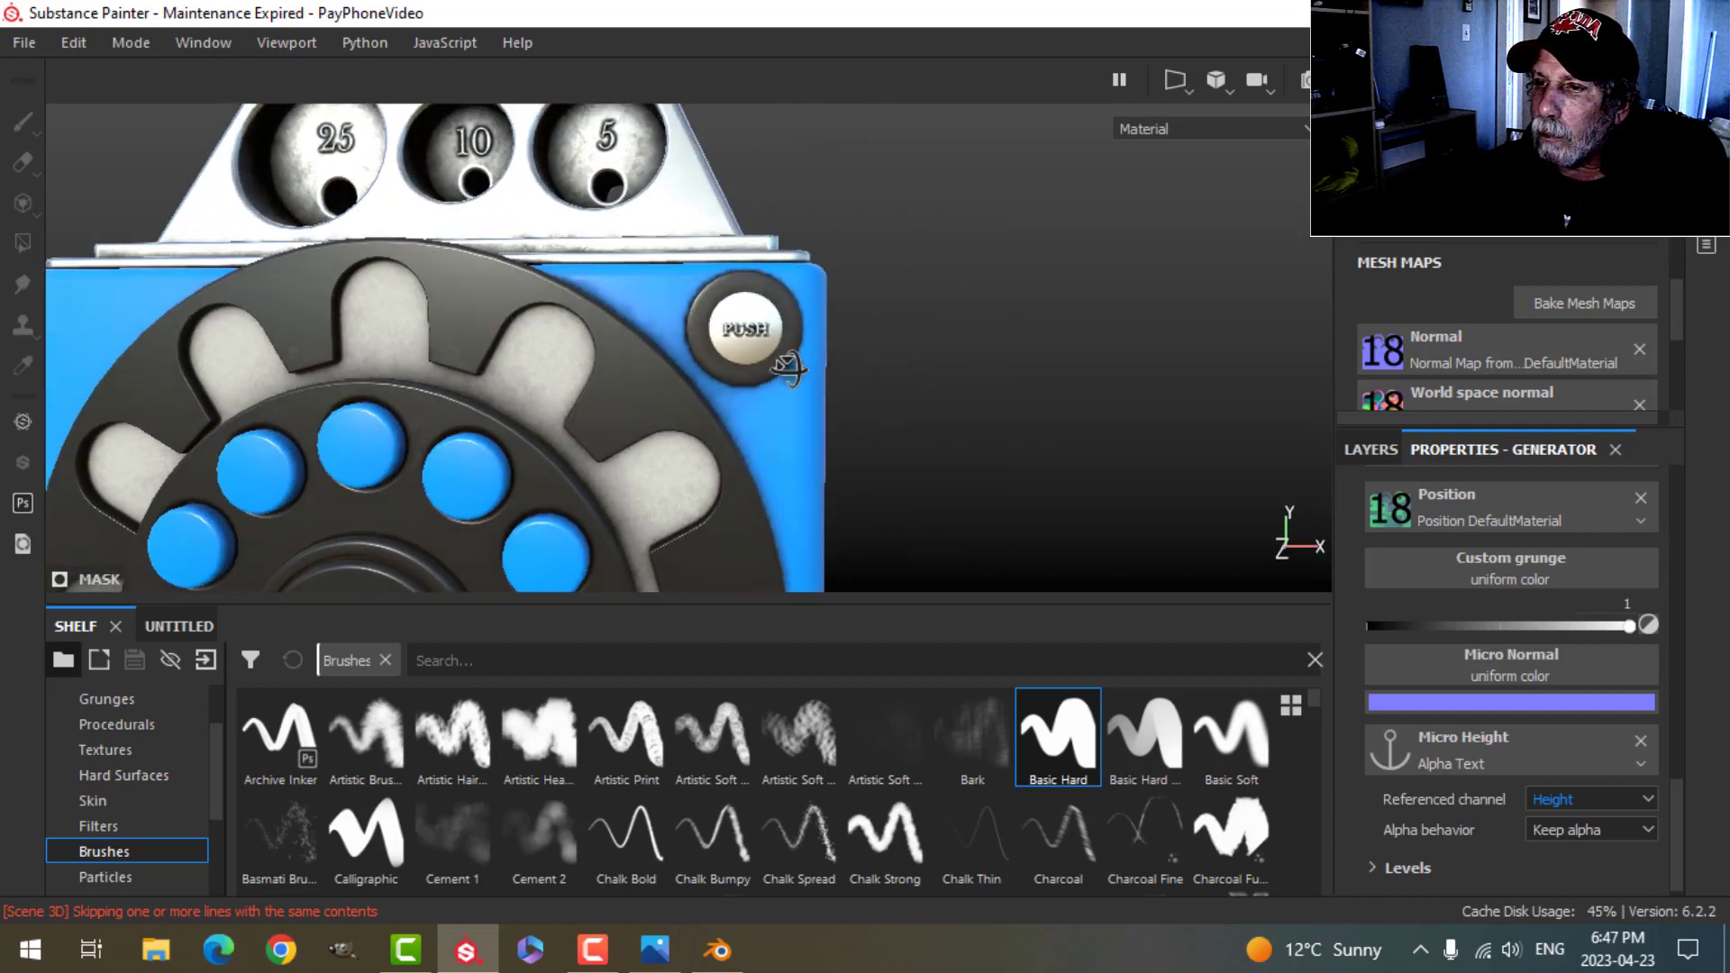
scroll(761, 378, "up", 2)
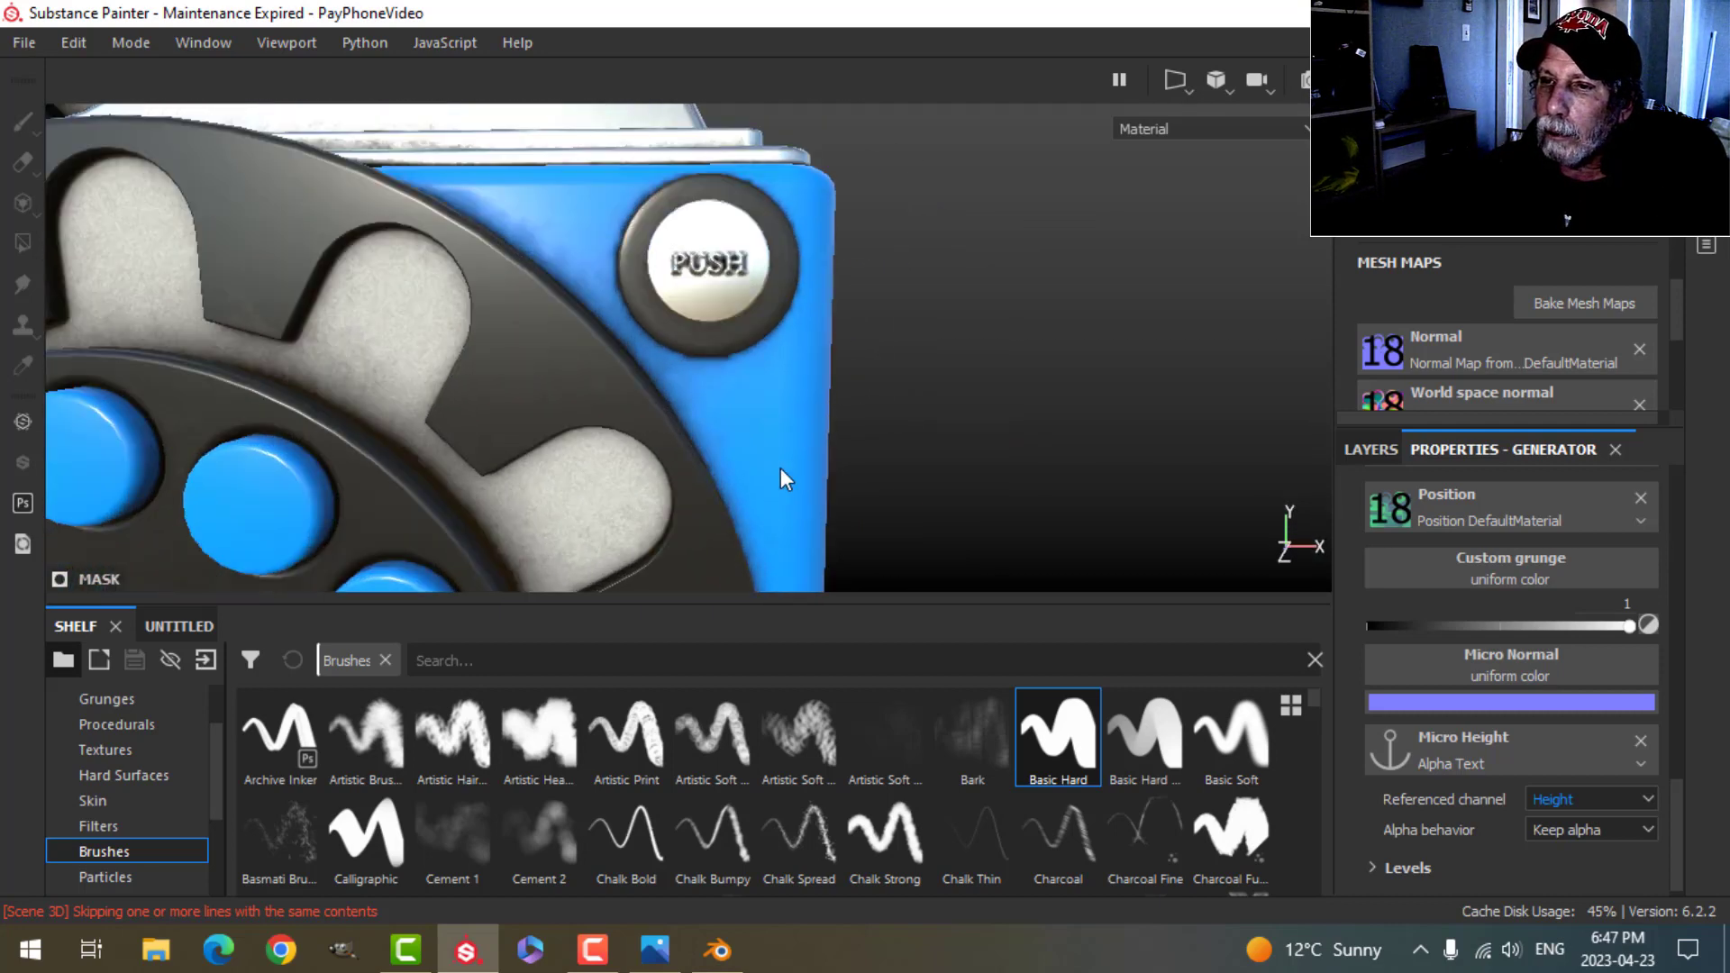
scroll(784, 470, "down", 4)
middle_click_drag(784, 468, 810, 341, "alt")
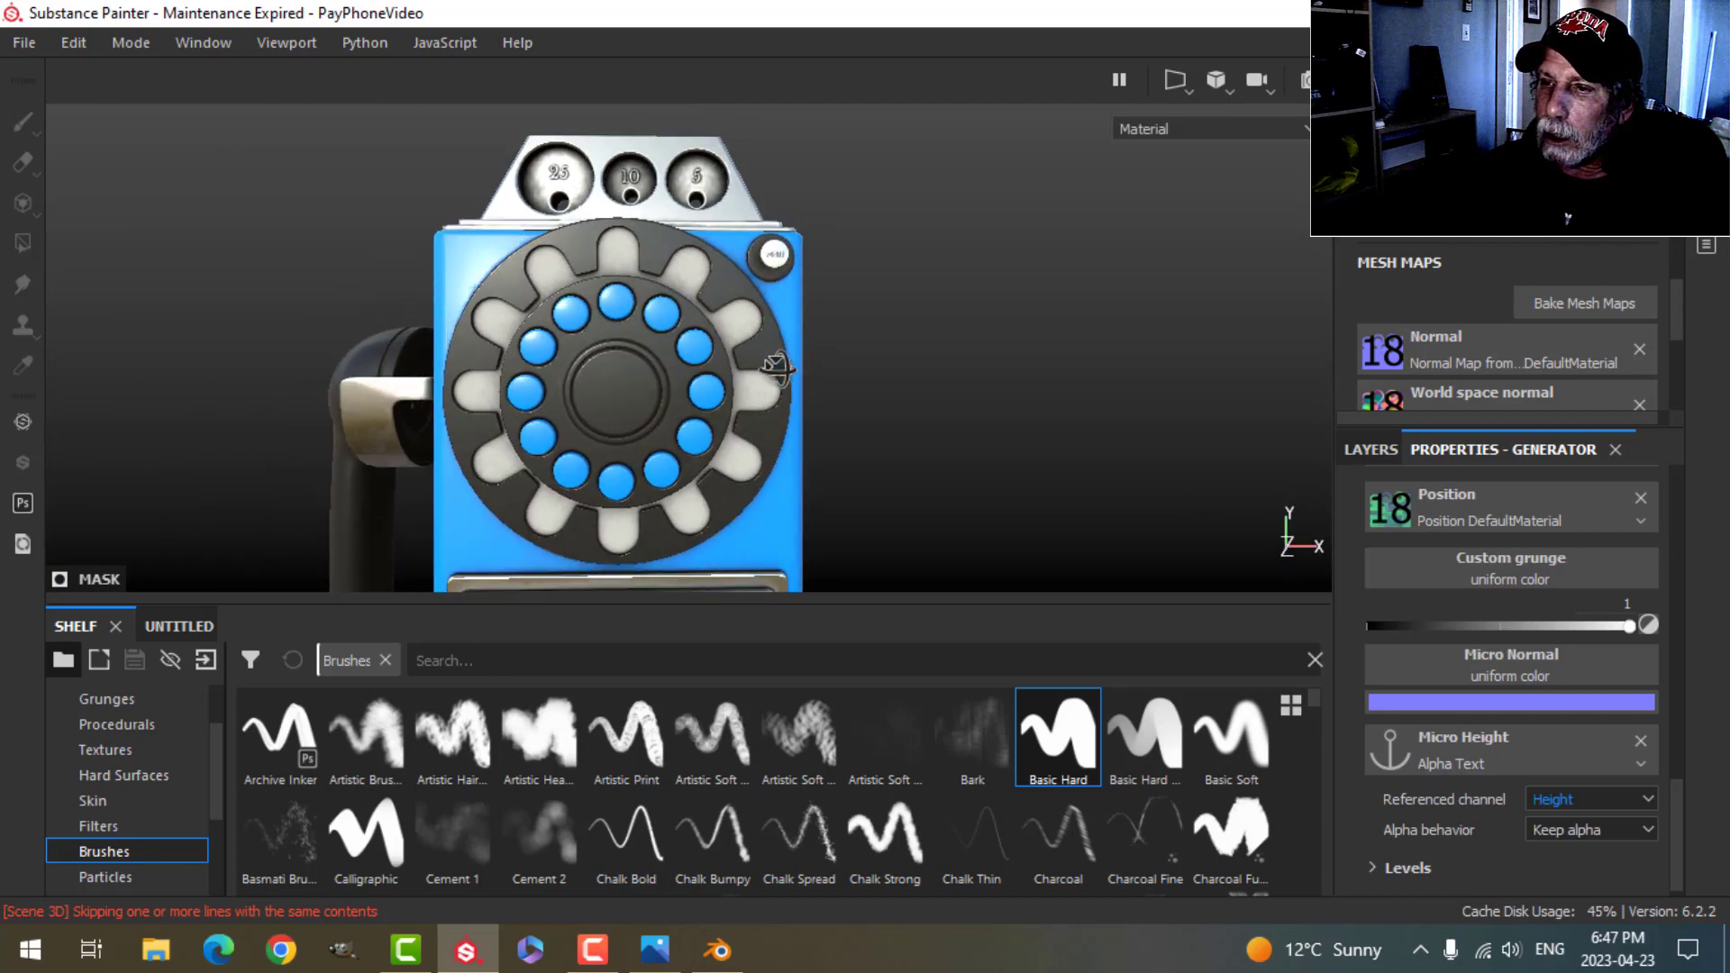
middle_click_drag(793, 464, 864, 389, "alt")
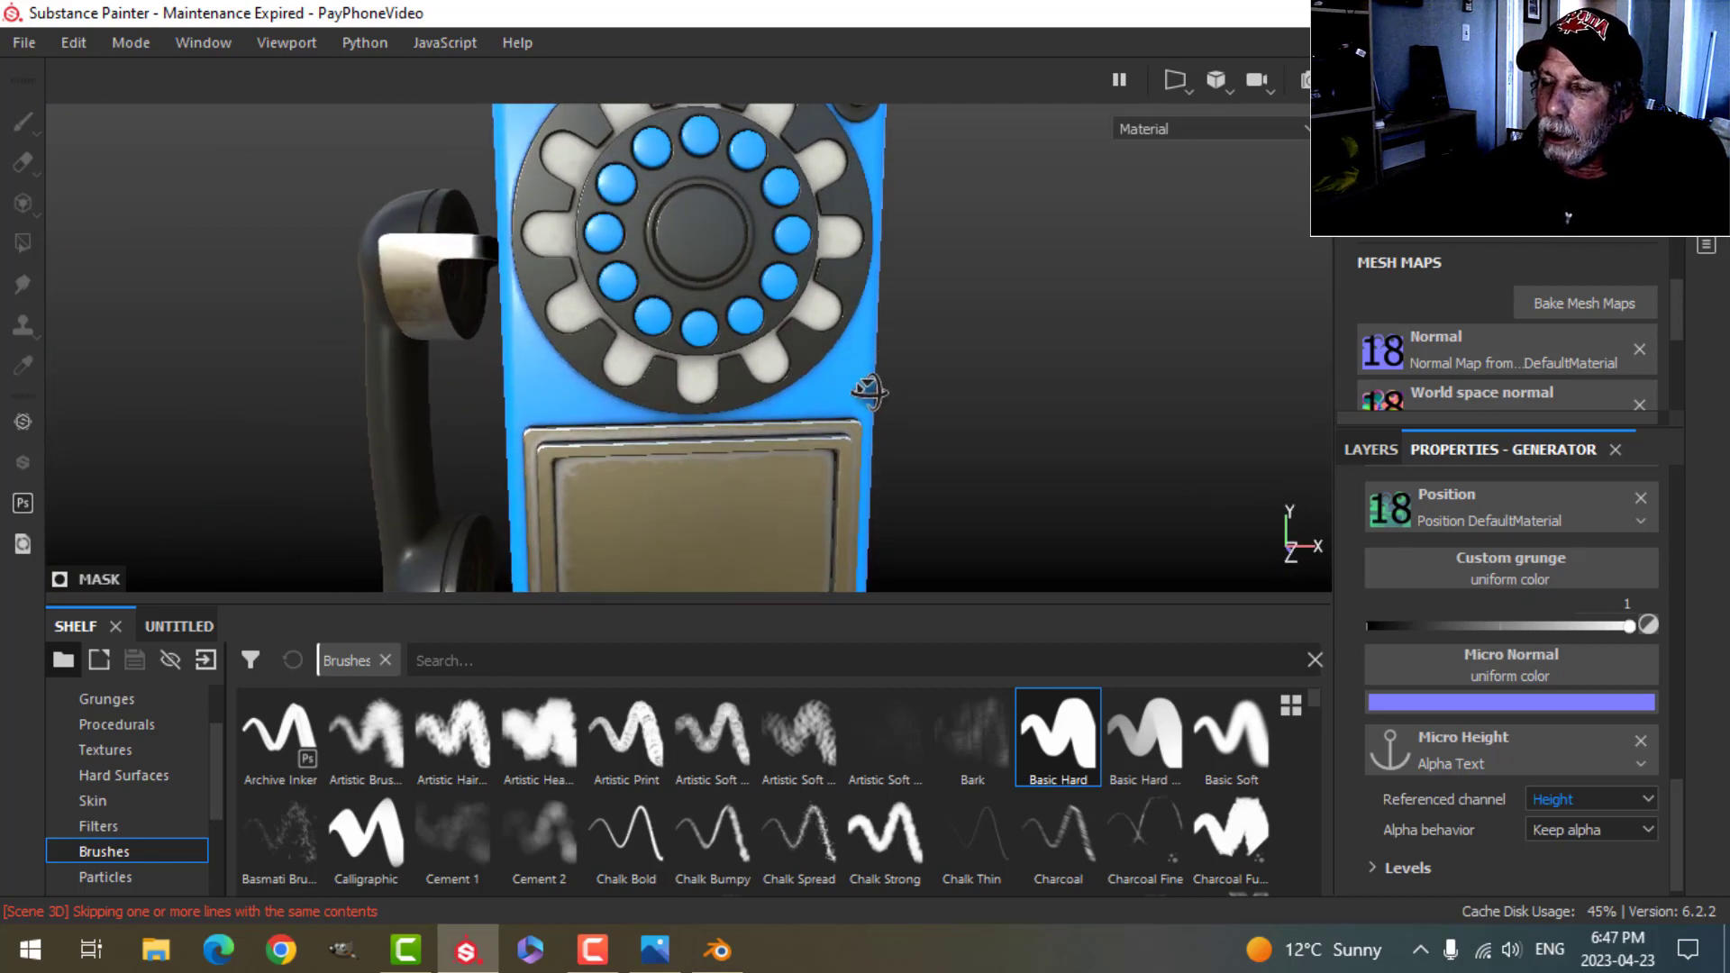
middle_click_drag(884, 451, 923, 393, "alt")
scroll(900, 346, "down", 3)
left_click_drag(892, 382, 854, 358, "alt")
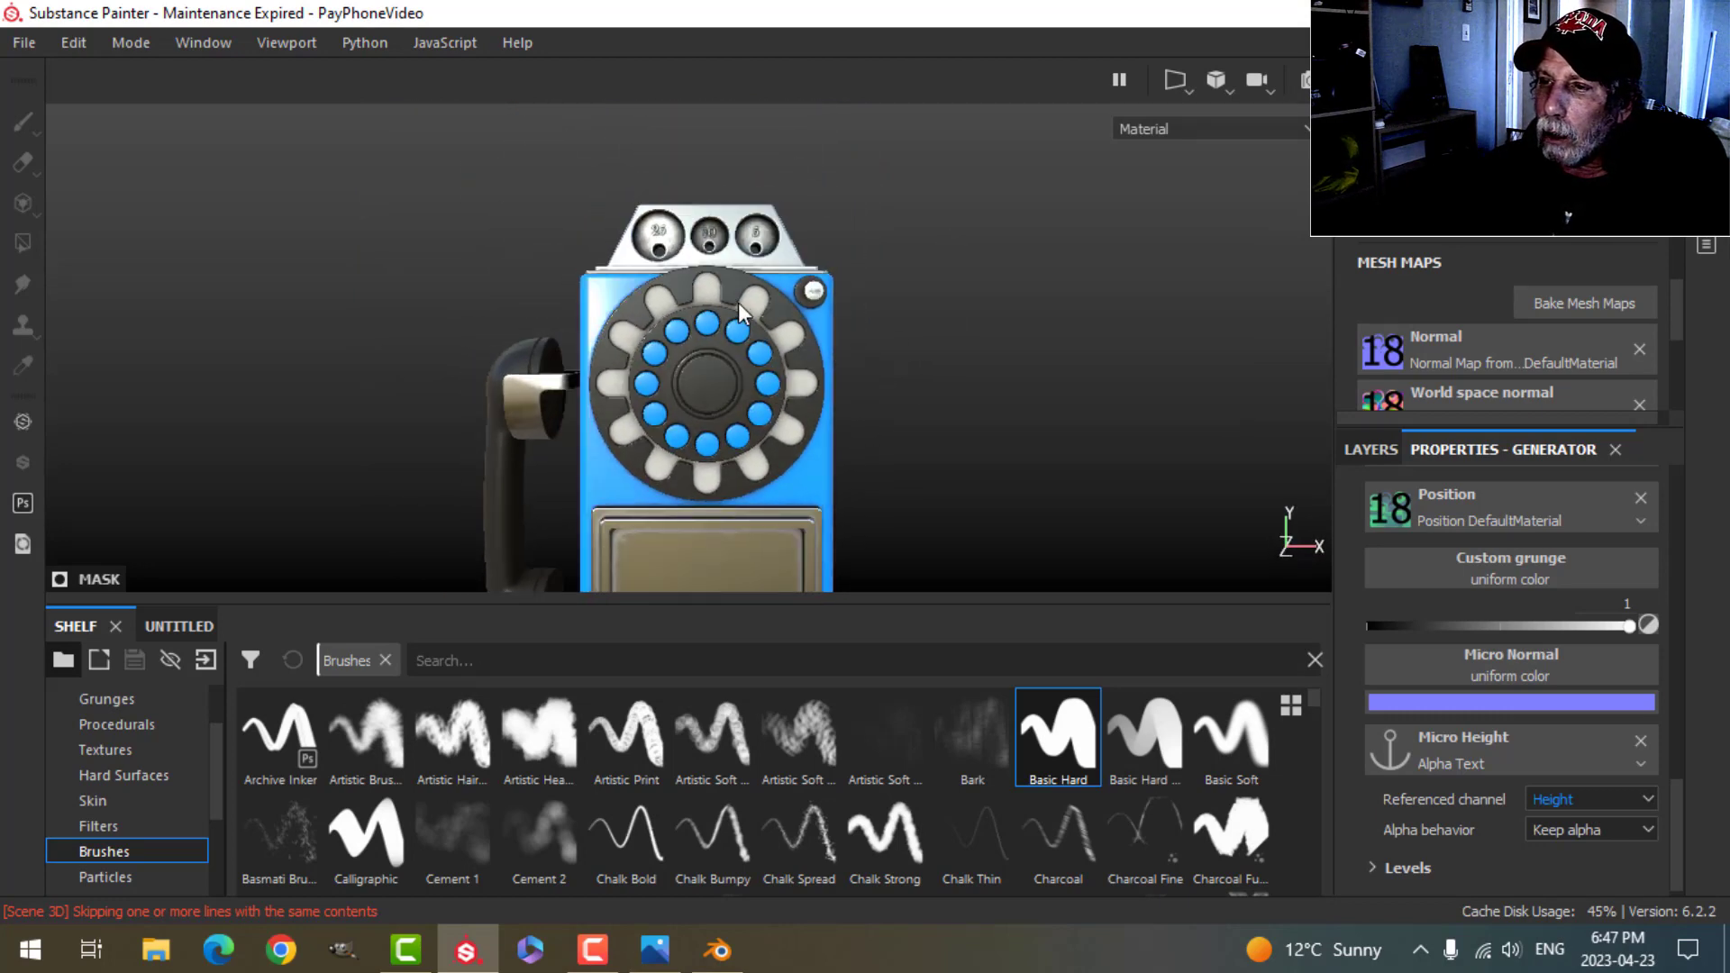
Step: Switch the viewport camera to orthographic with the dial in close view
scroll(856, 362, "up", 2)
left_click(1217, 82)
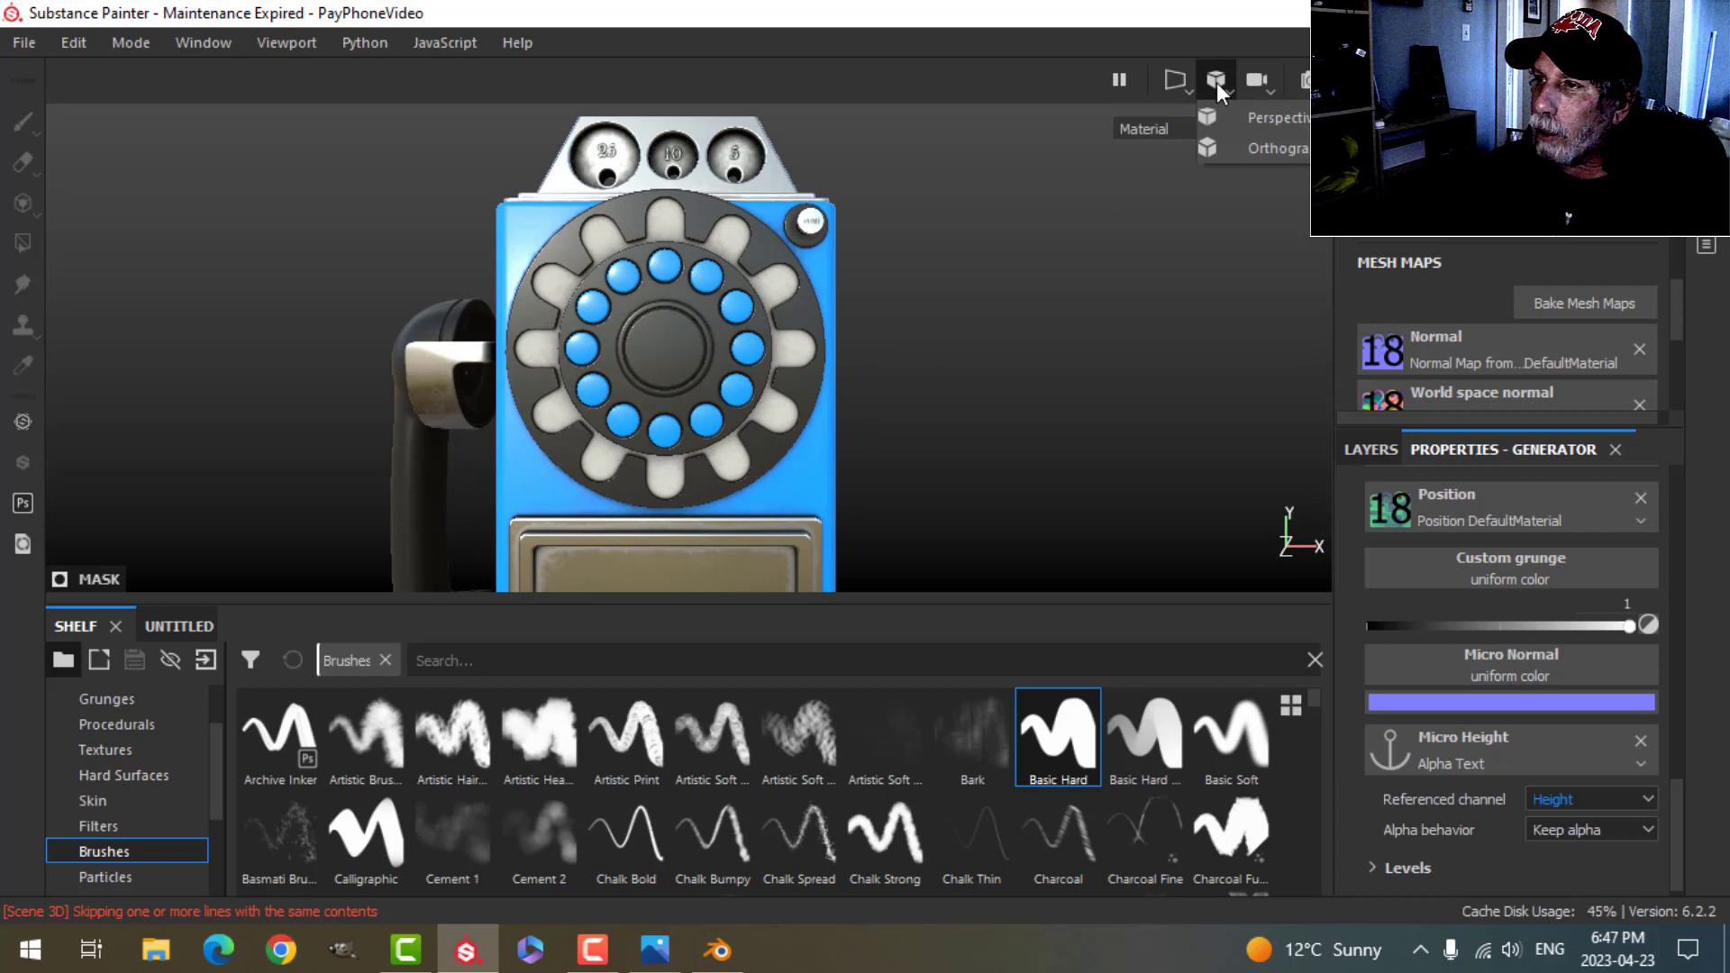
left_click(1252, 142)
scroll(905, 310, "up", 2)
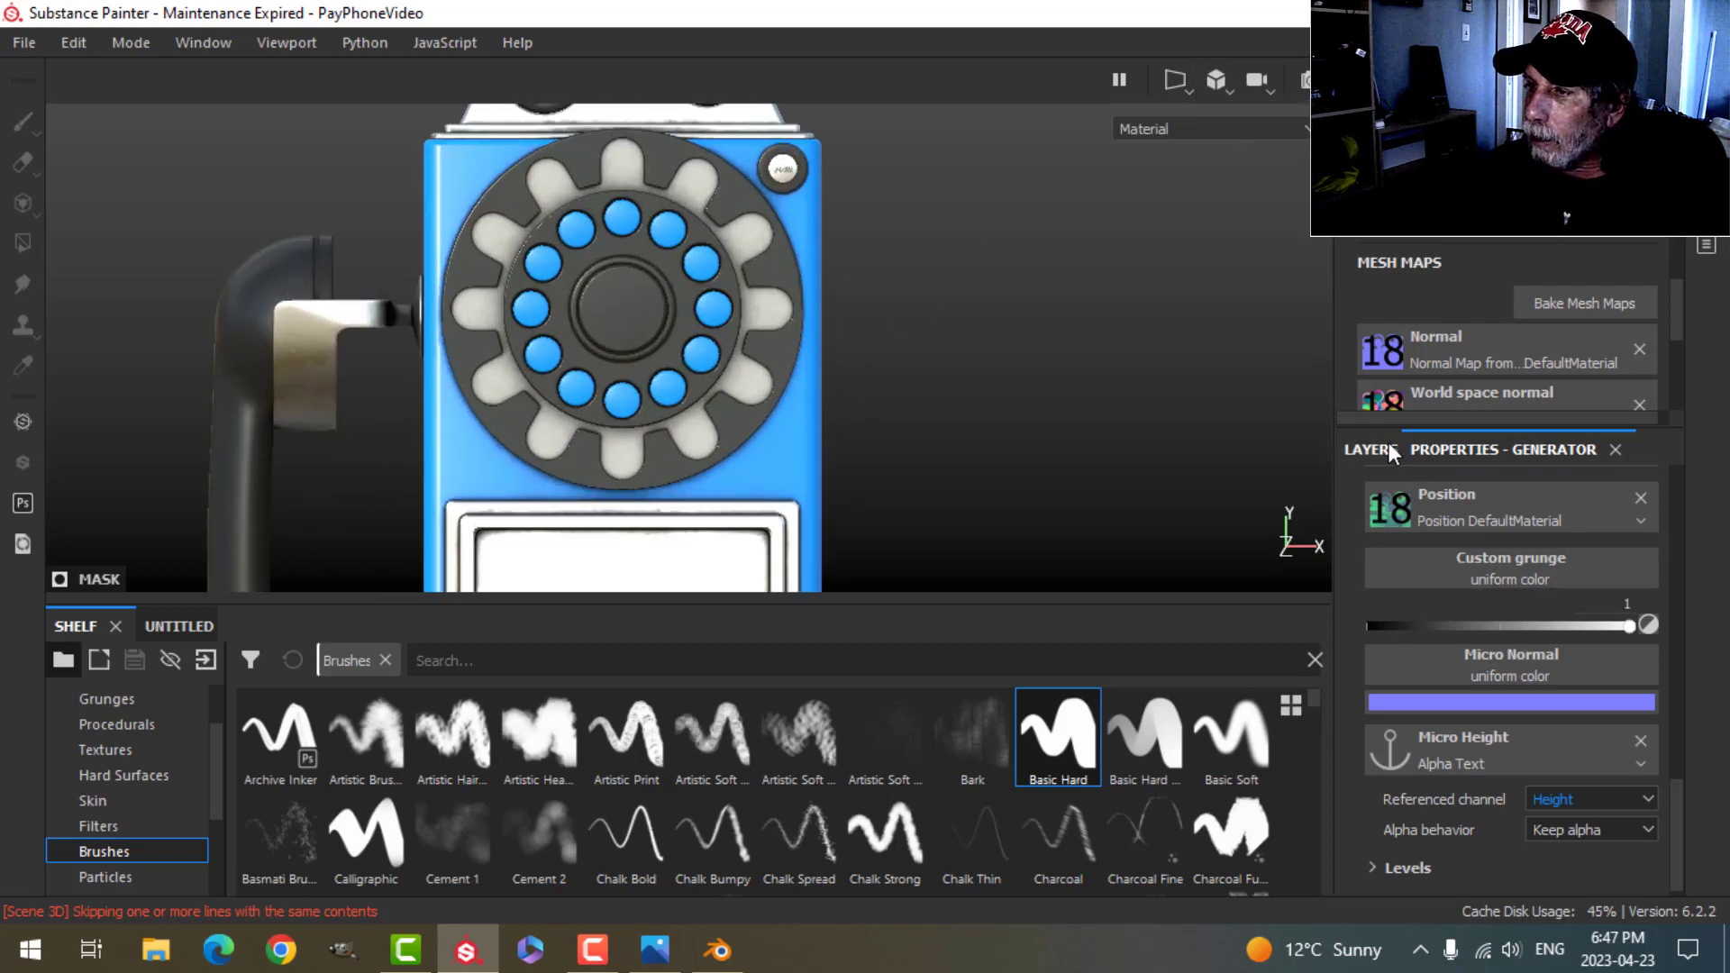
Step: Add a new paint layer directly above the Alpha Text layer
left_click(1370, 448)
left_click(1458, 642)
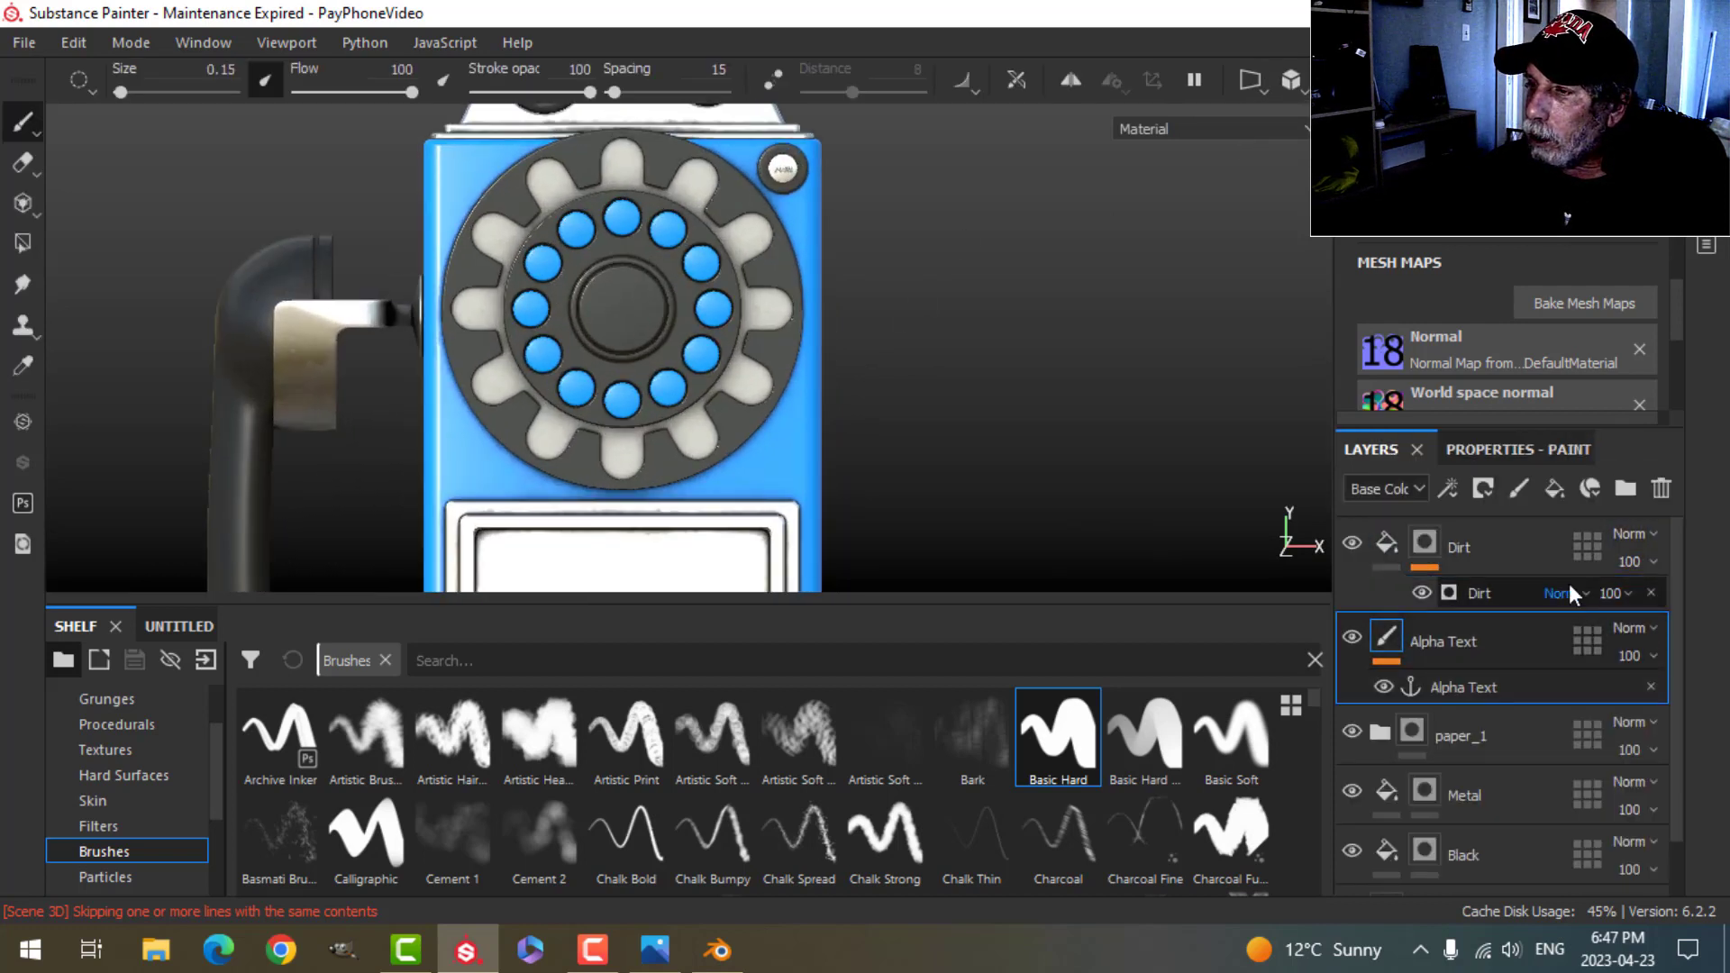
left_click(1519, 489)
Step: Enable the color channel for the paint brush and set its base color to a dark red
left_click(1517, 450)
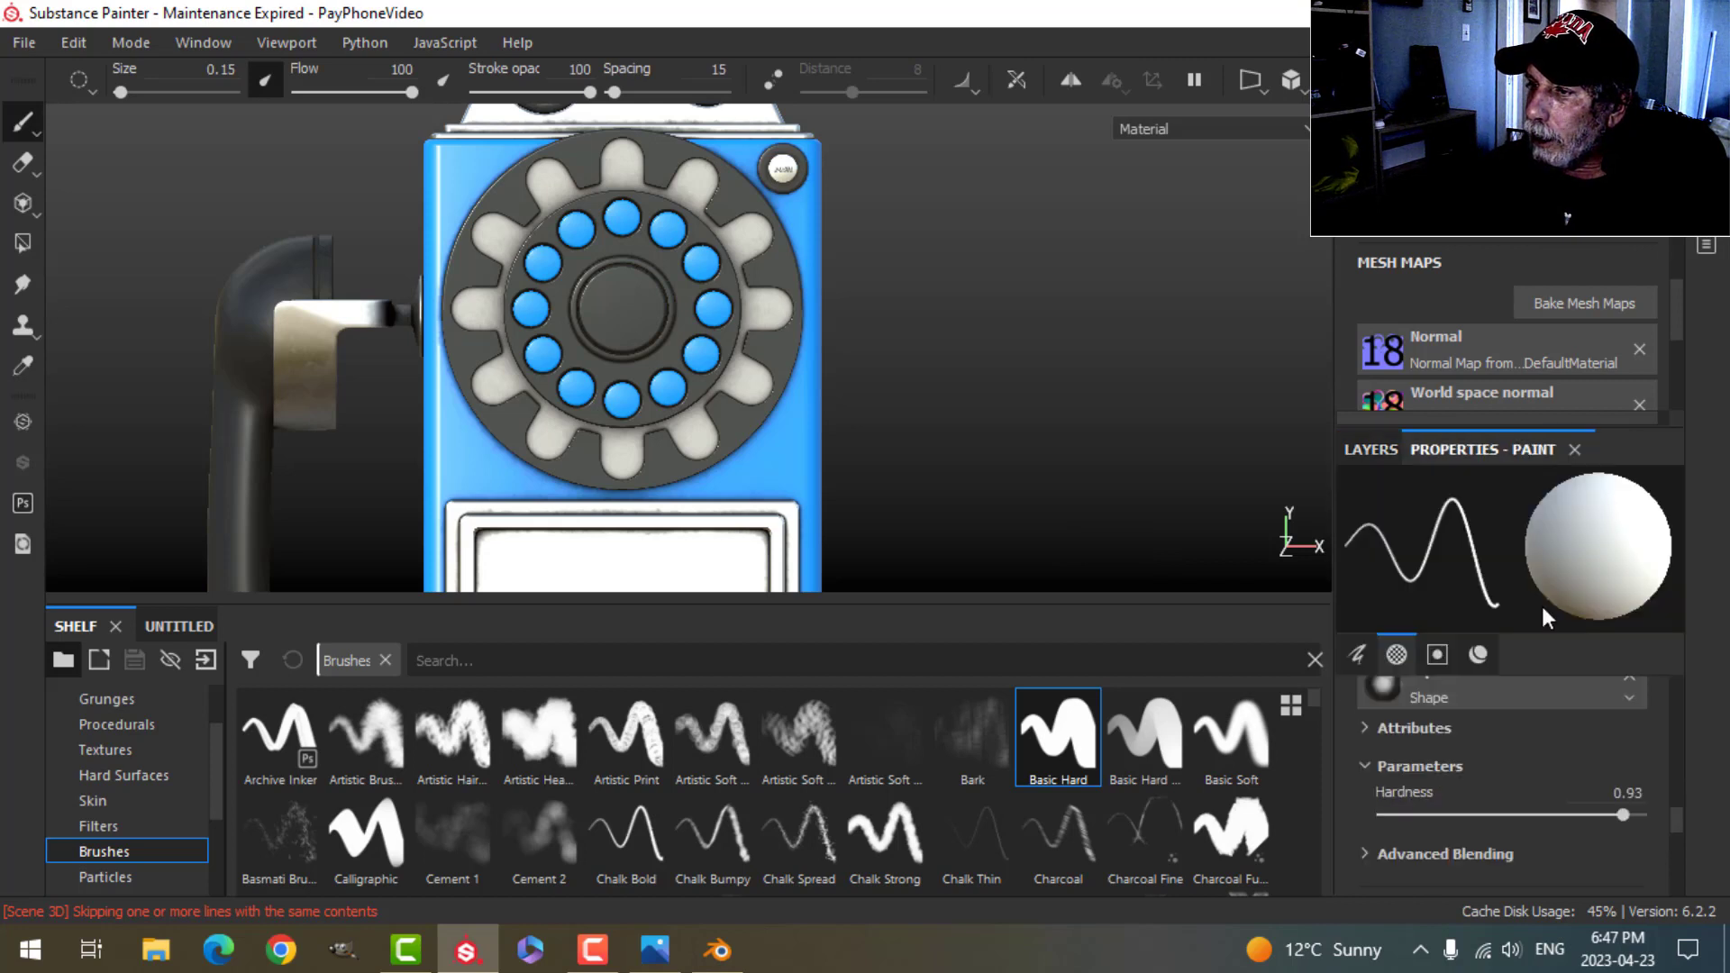
scroll(1532, 776, "down", 4)
scroll(1532, 776, "down", 2)
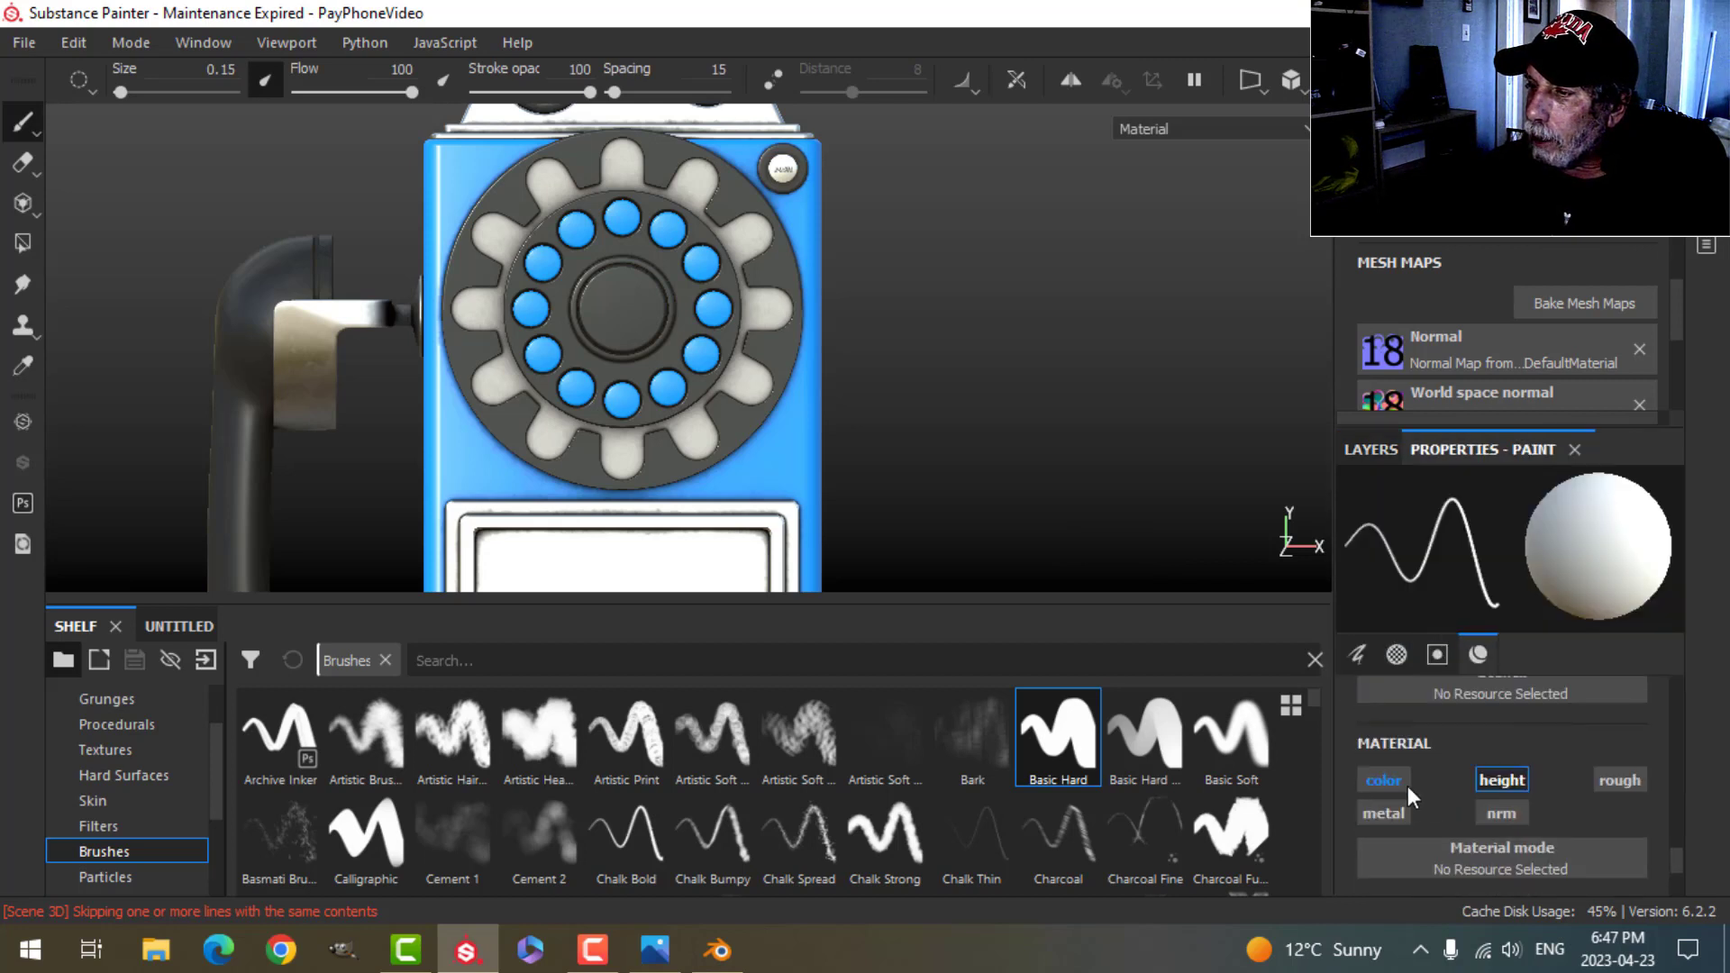
scroll(1517, 787, "down", 3)
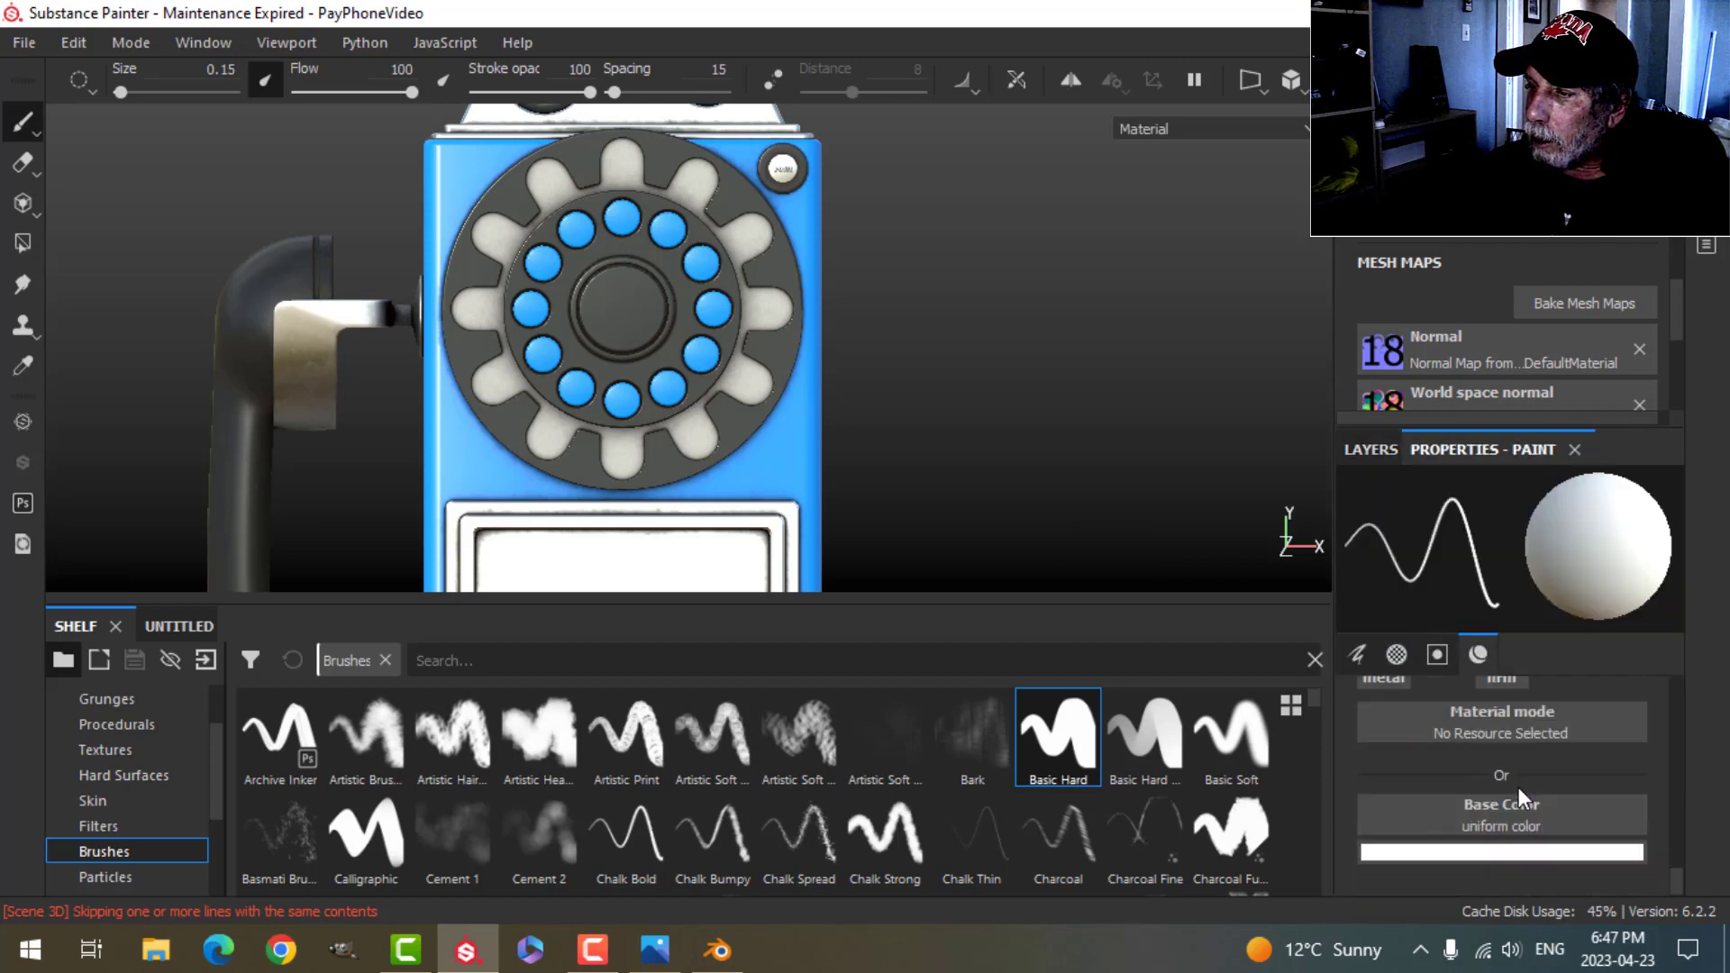
left_click(1511, 853)
left_click(1549, 634)
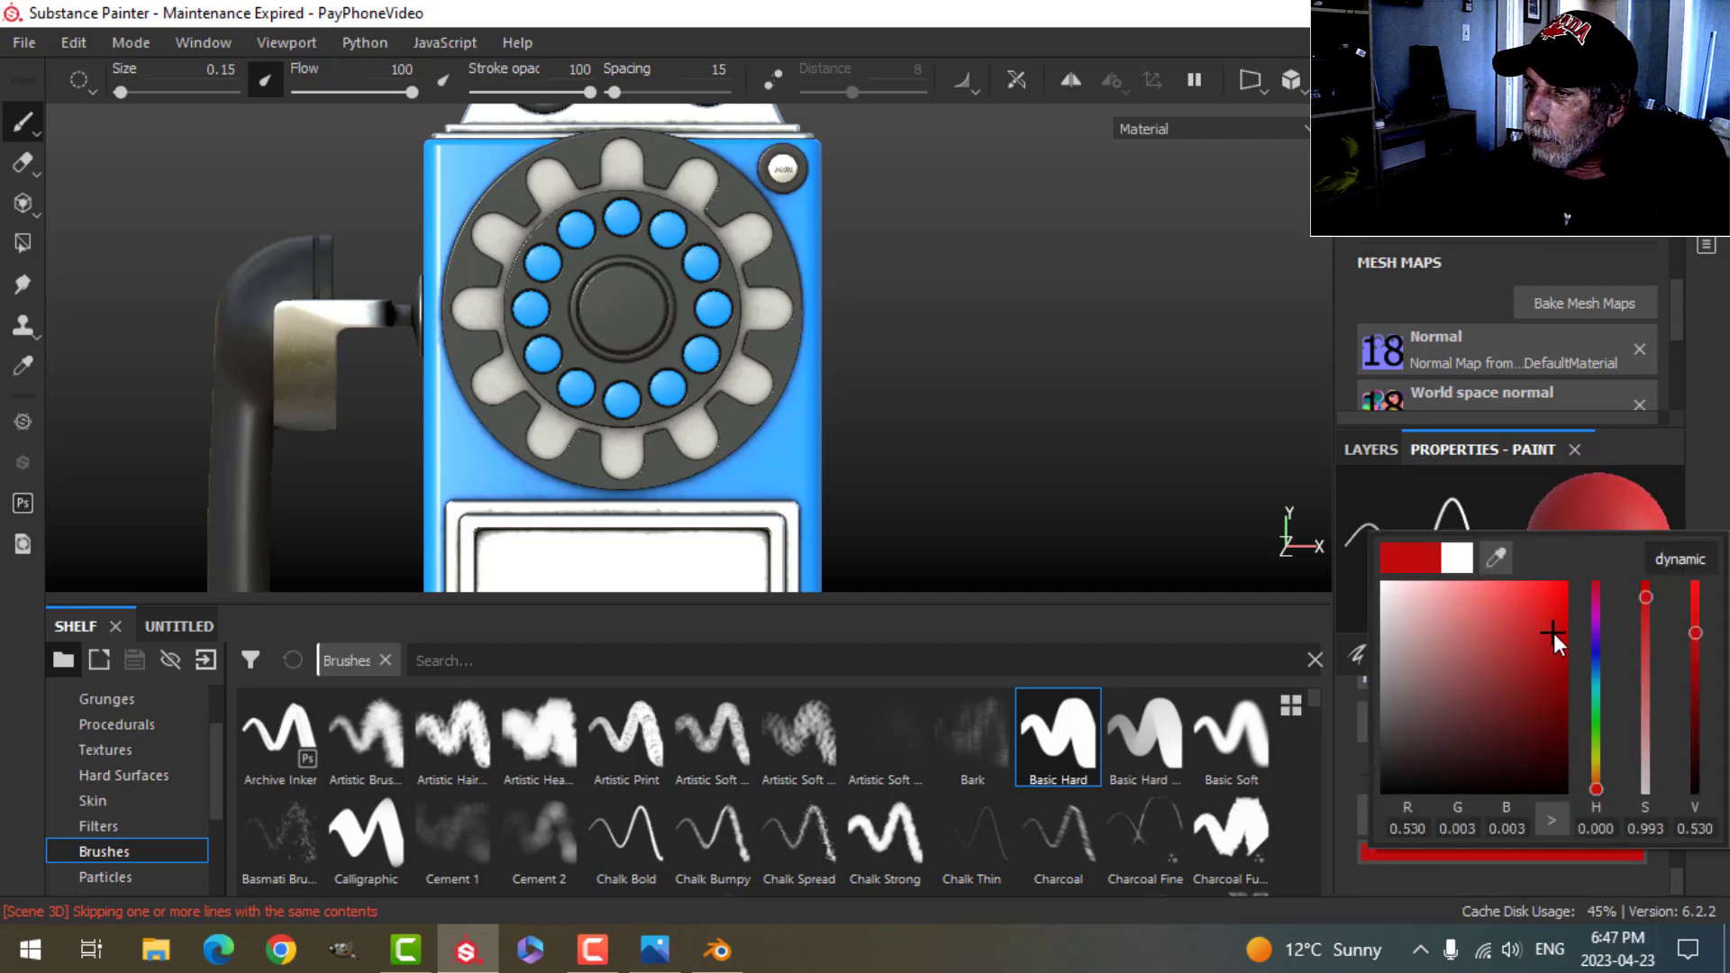
left_click_drag(1553, 632, 1553, 642)
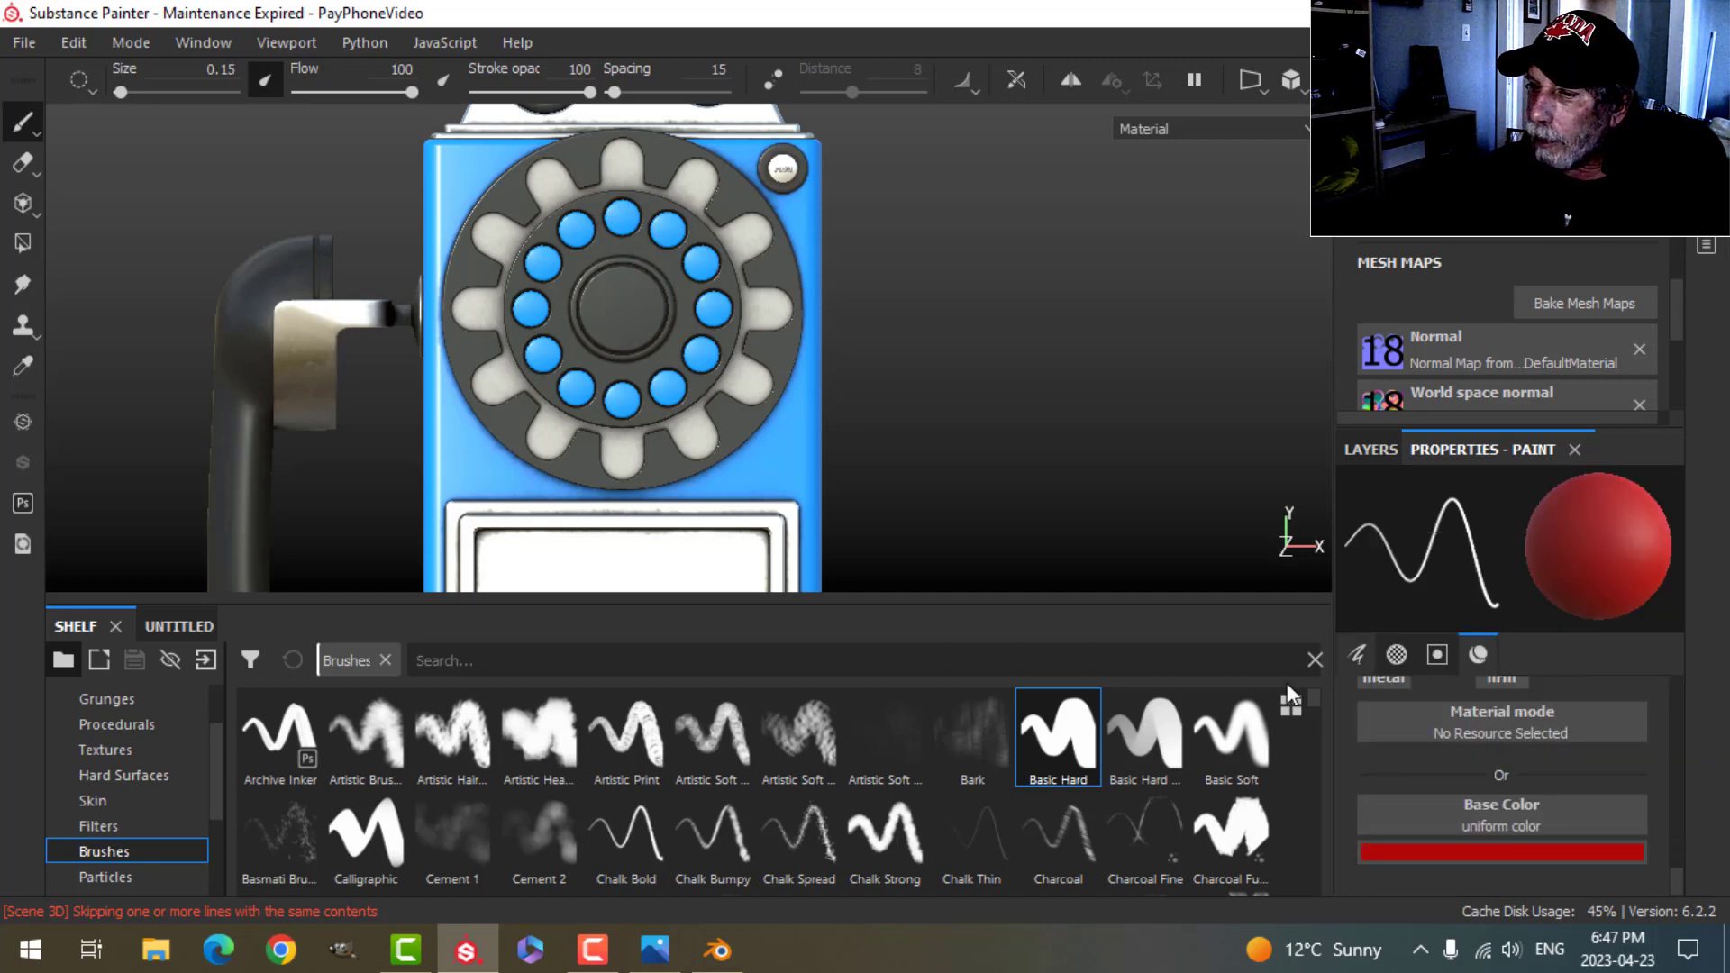
Step: Switch to the Photos app and examine the dial lettering and instruction card in the payphone reference picture
left_click(654, 949)
scroll(1018, 221, "up", 10)
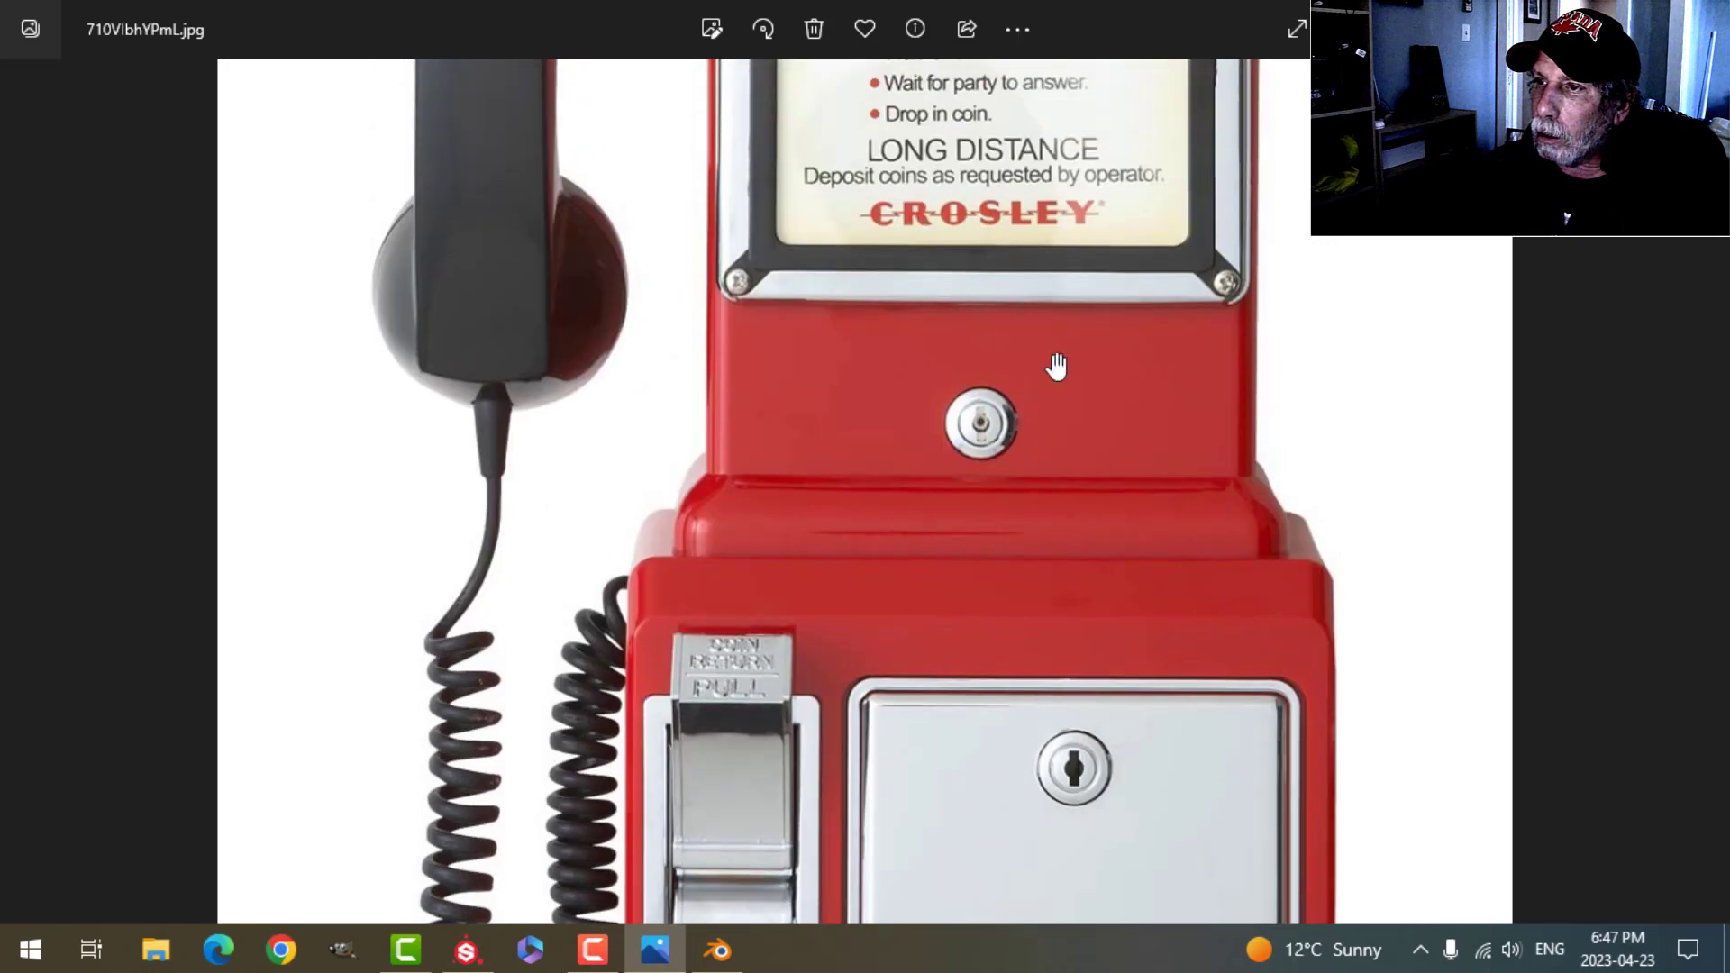
scroll(1095, 335, "up", 2)
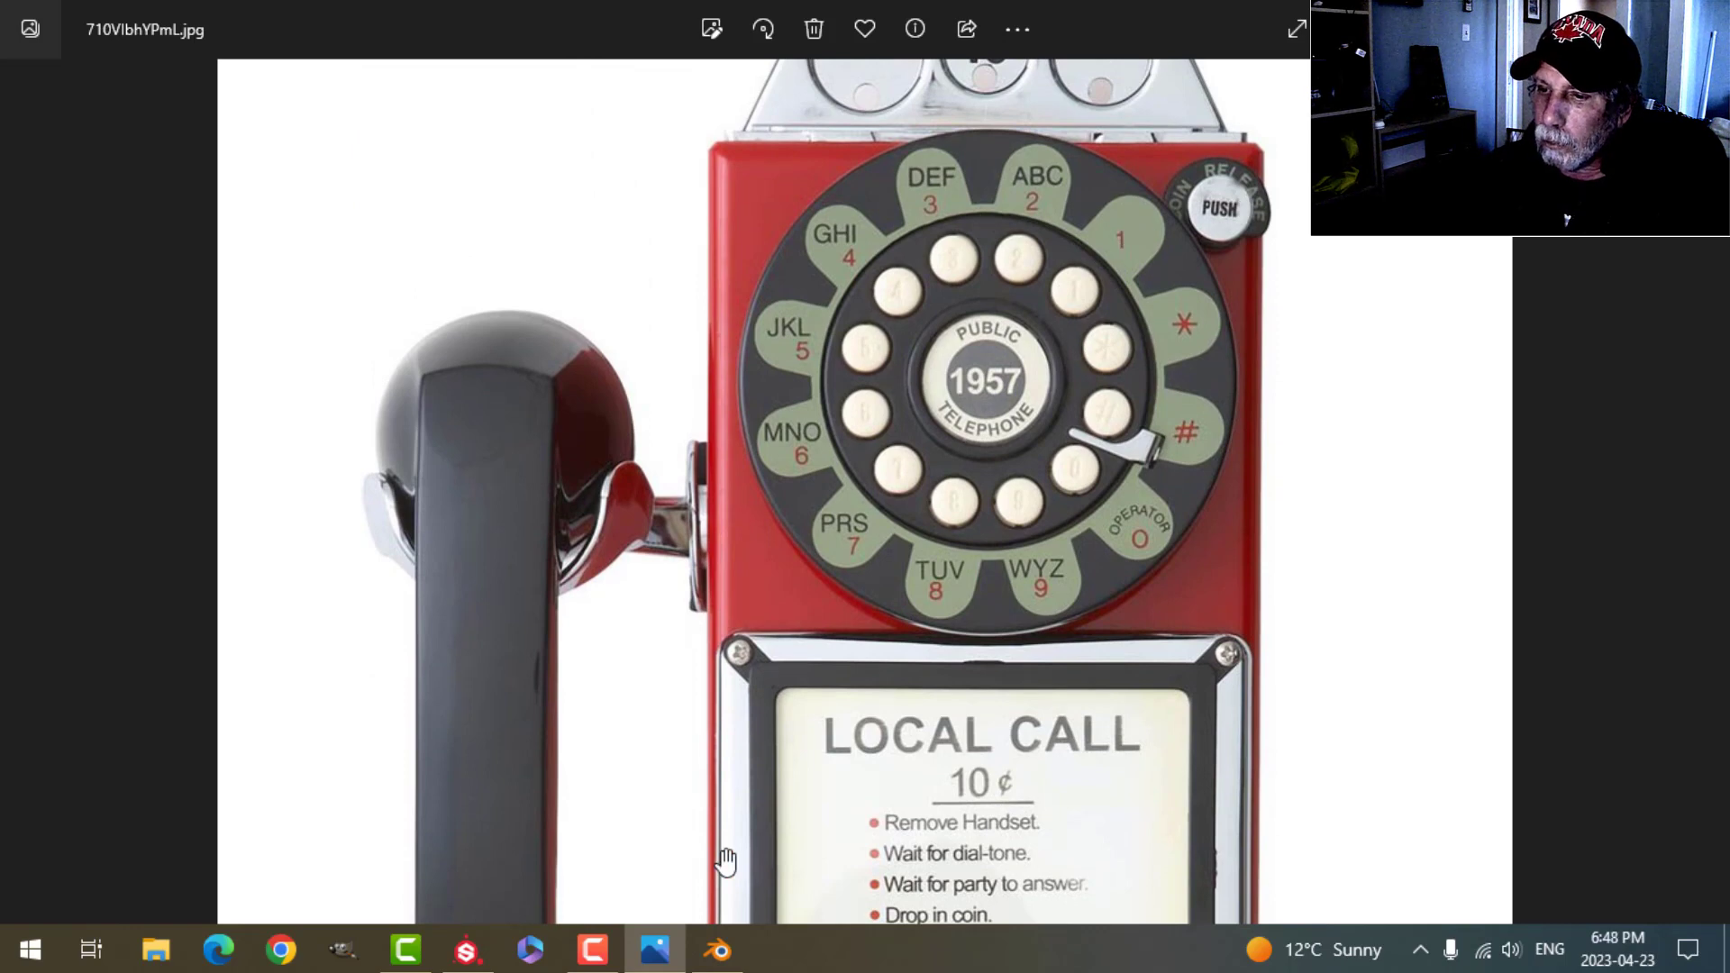
Step: Return to Substance Painter, search the alphas for "font" and load Font Libre Baskerville as the brush alpha
left_click(466, 948)
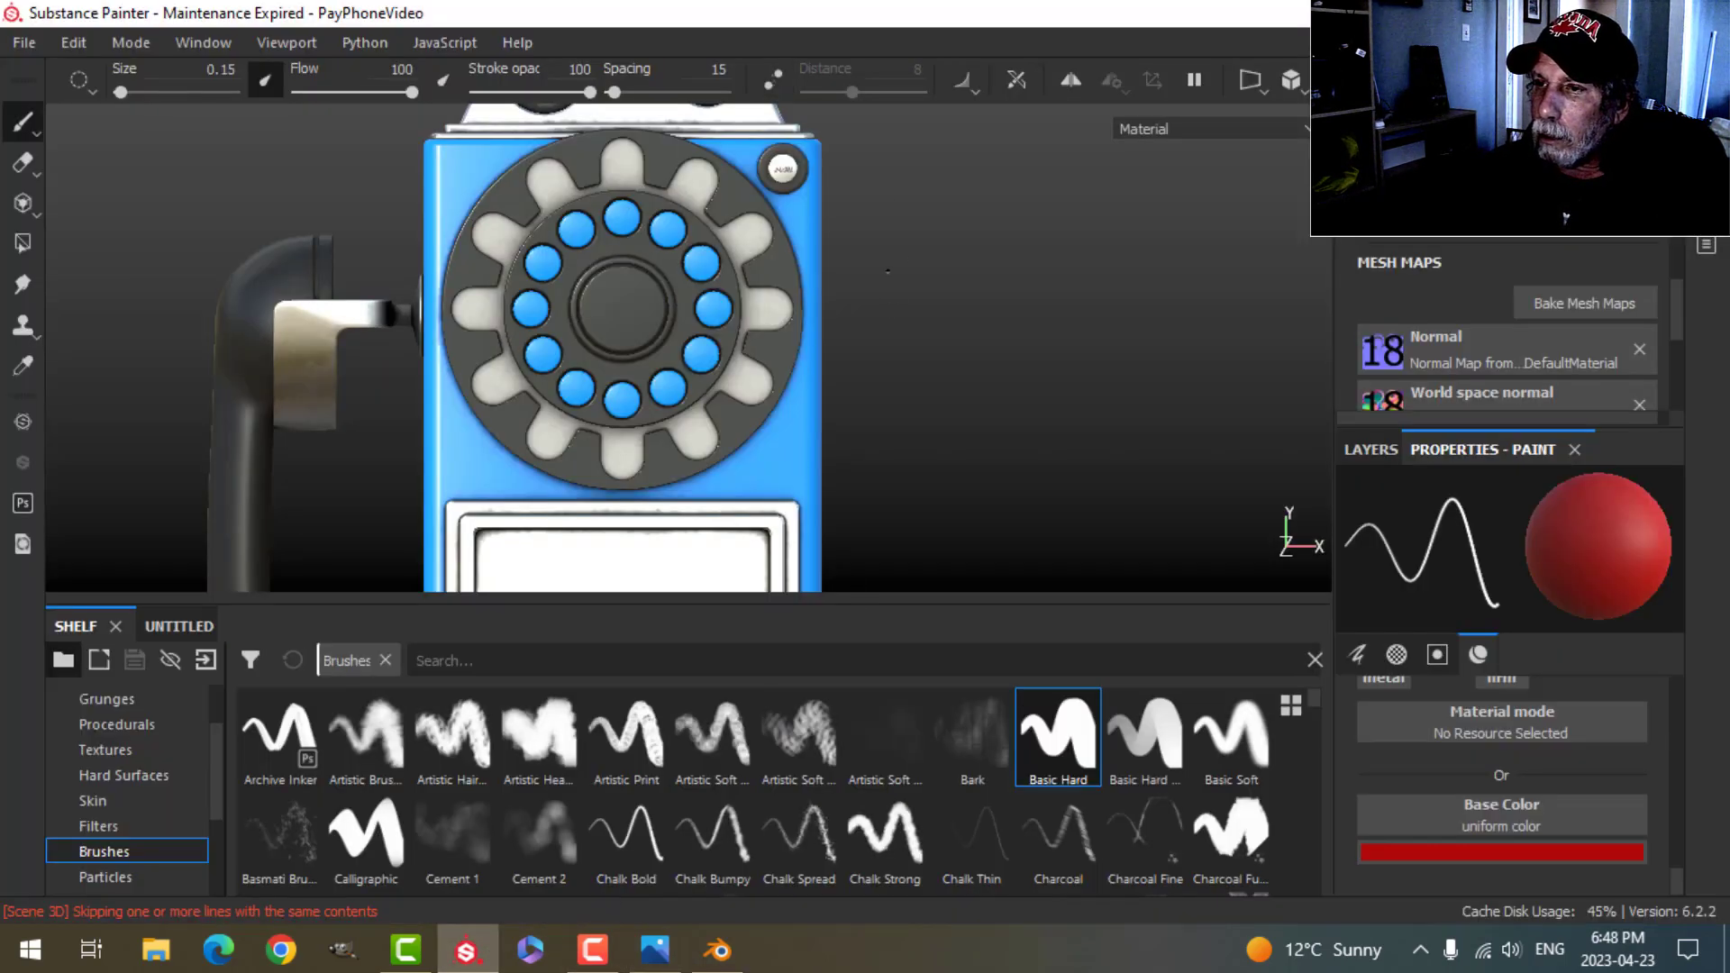
middle_click_drag(887, 270, 1062, 455, "alt")
scroll(928, 374, "up", 3)
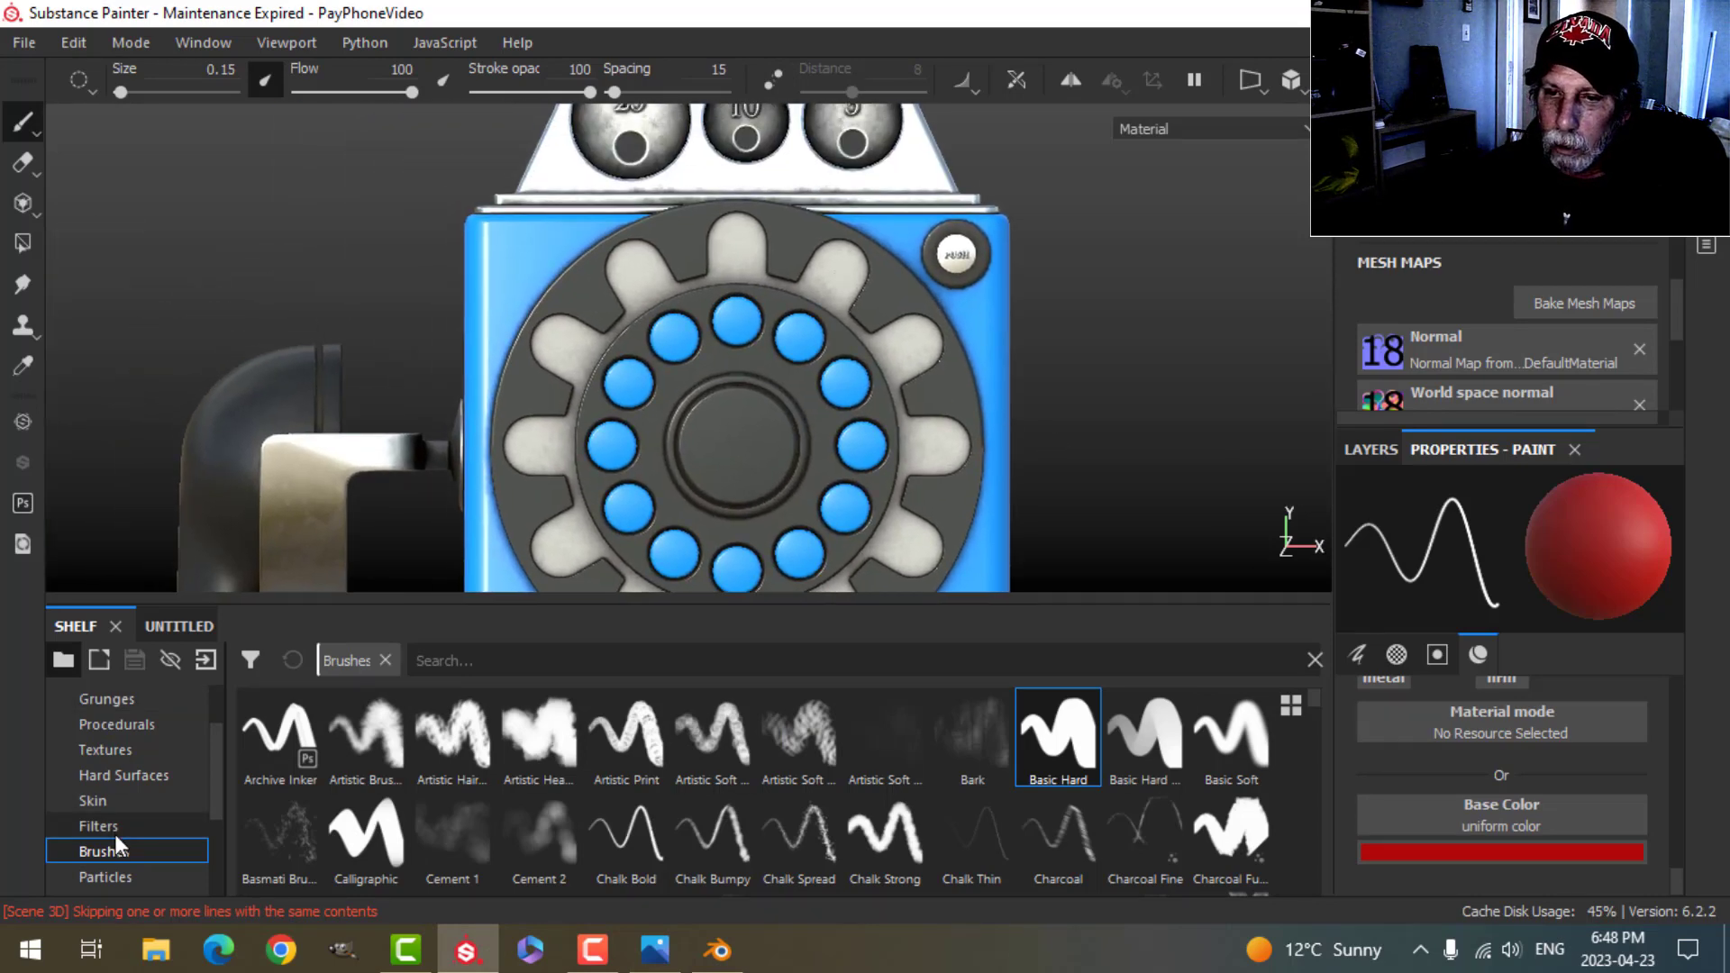
scroll(110, 802, "up", 1)
left_click(106, 751)
left_click(466, 660)
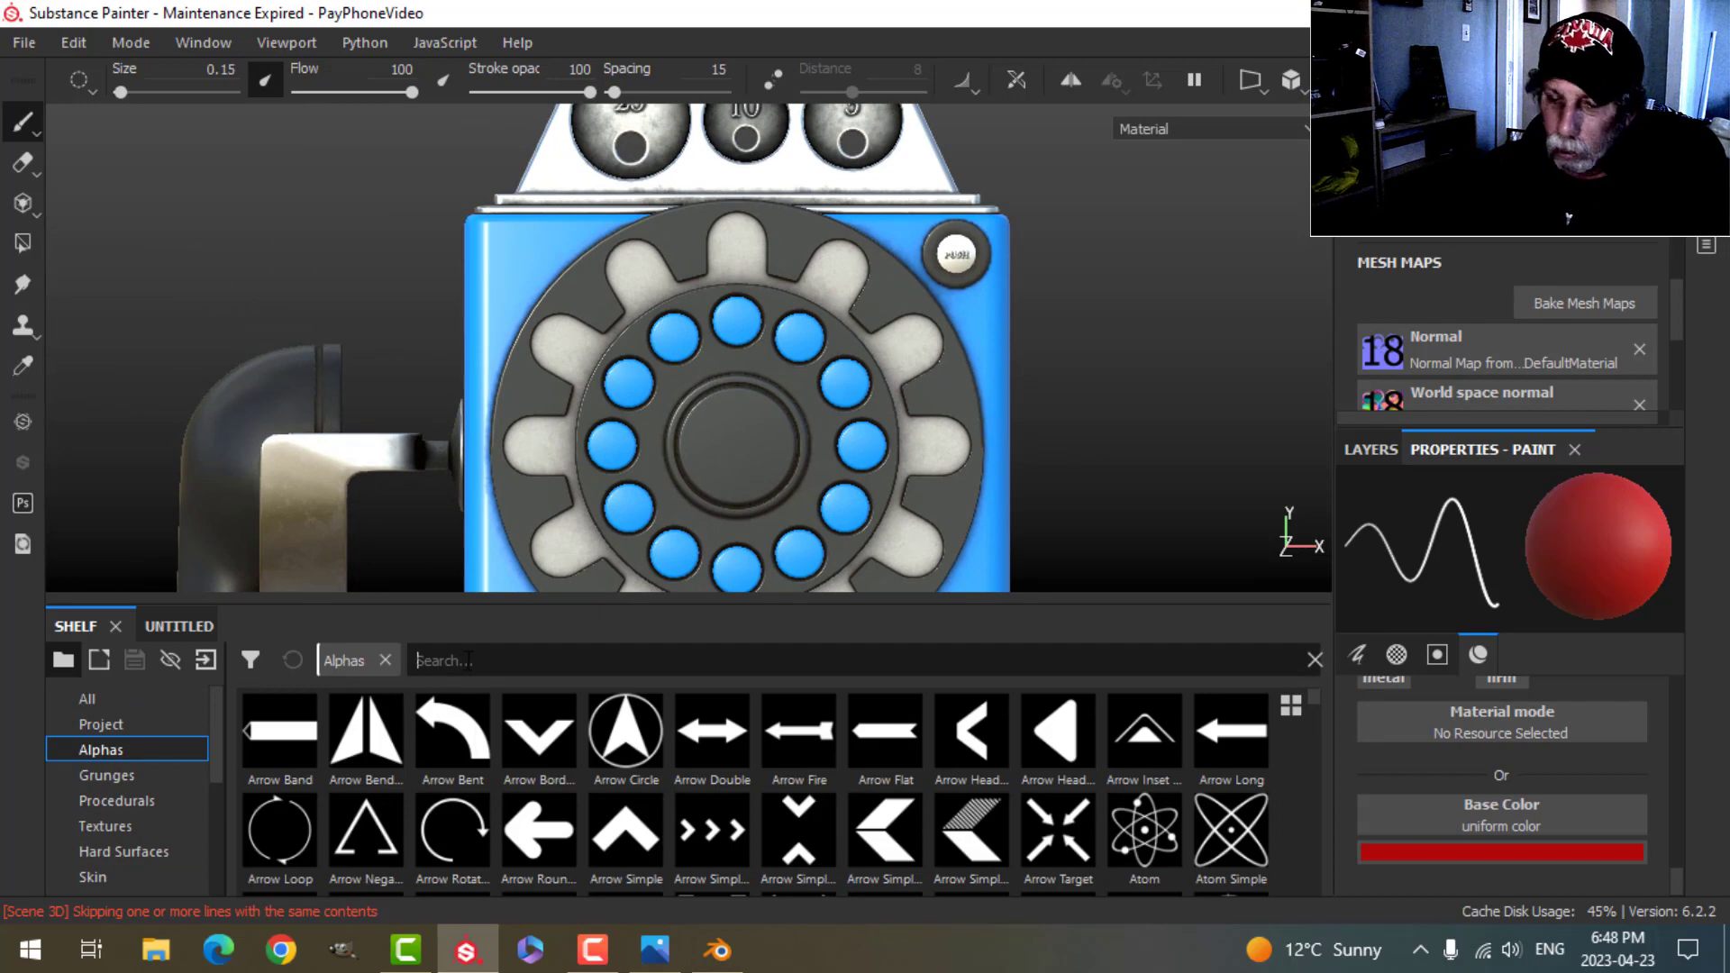
type("font")
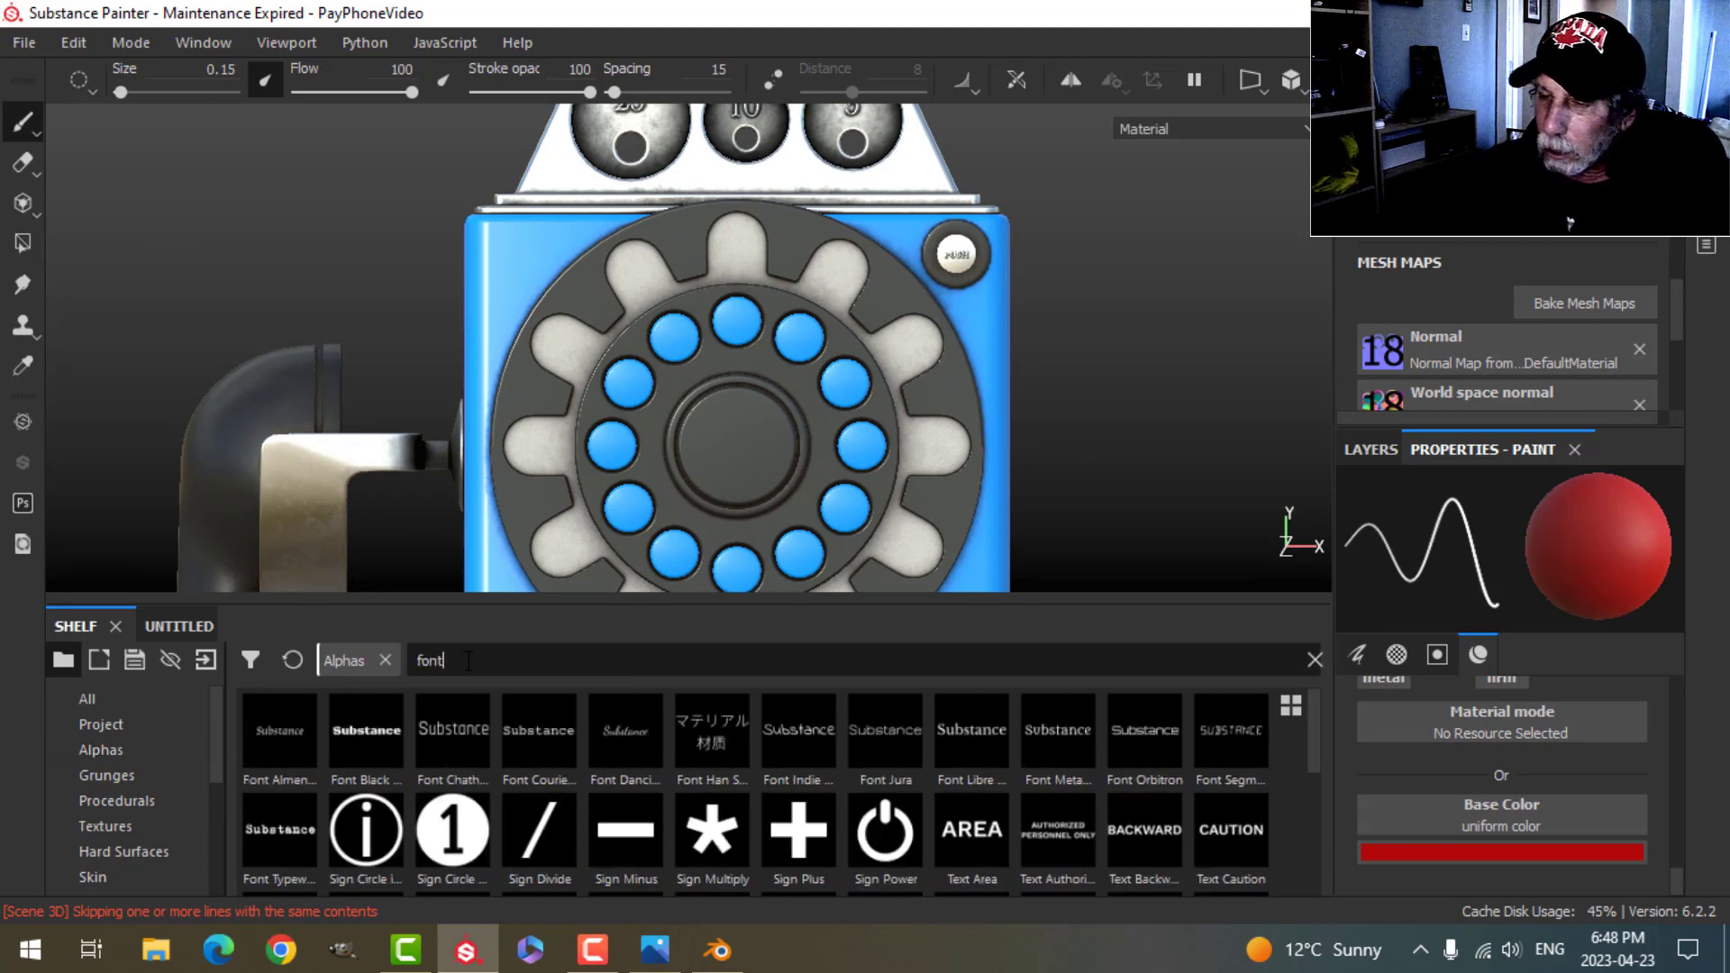
left_click(937, 744)
scroll(1509, 782, "up", 3)
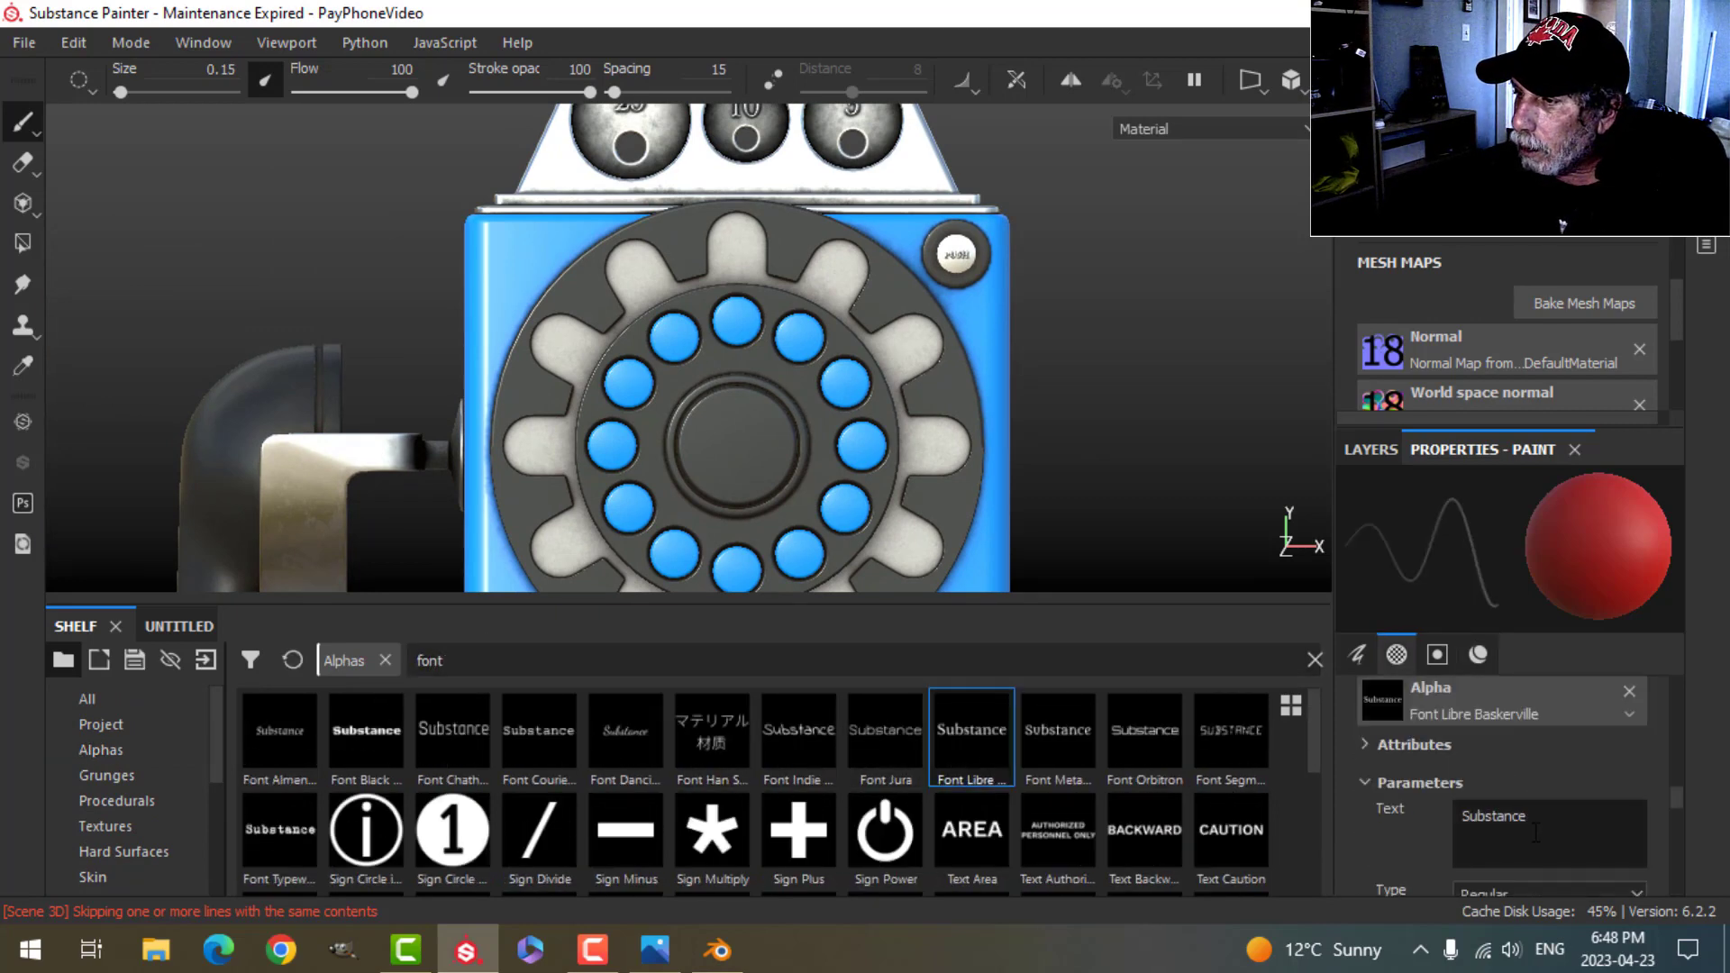
Step: Set the alpha text to 1 and the brush size to 15.45, and stamp it on the dial lobe nearest the PUSH button
left_click(1549, 820)
type("1")
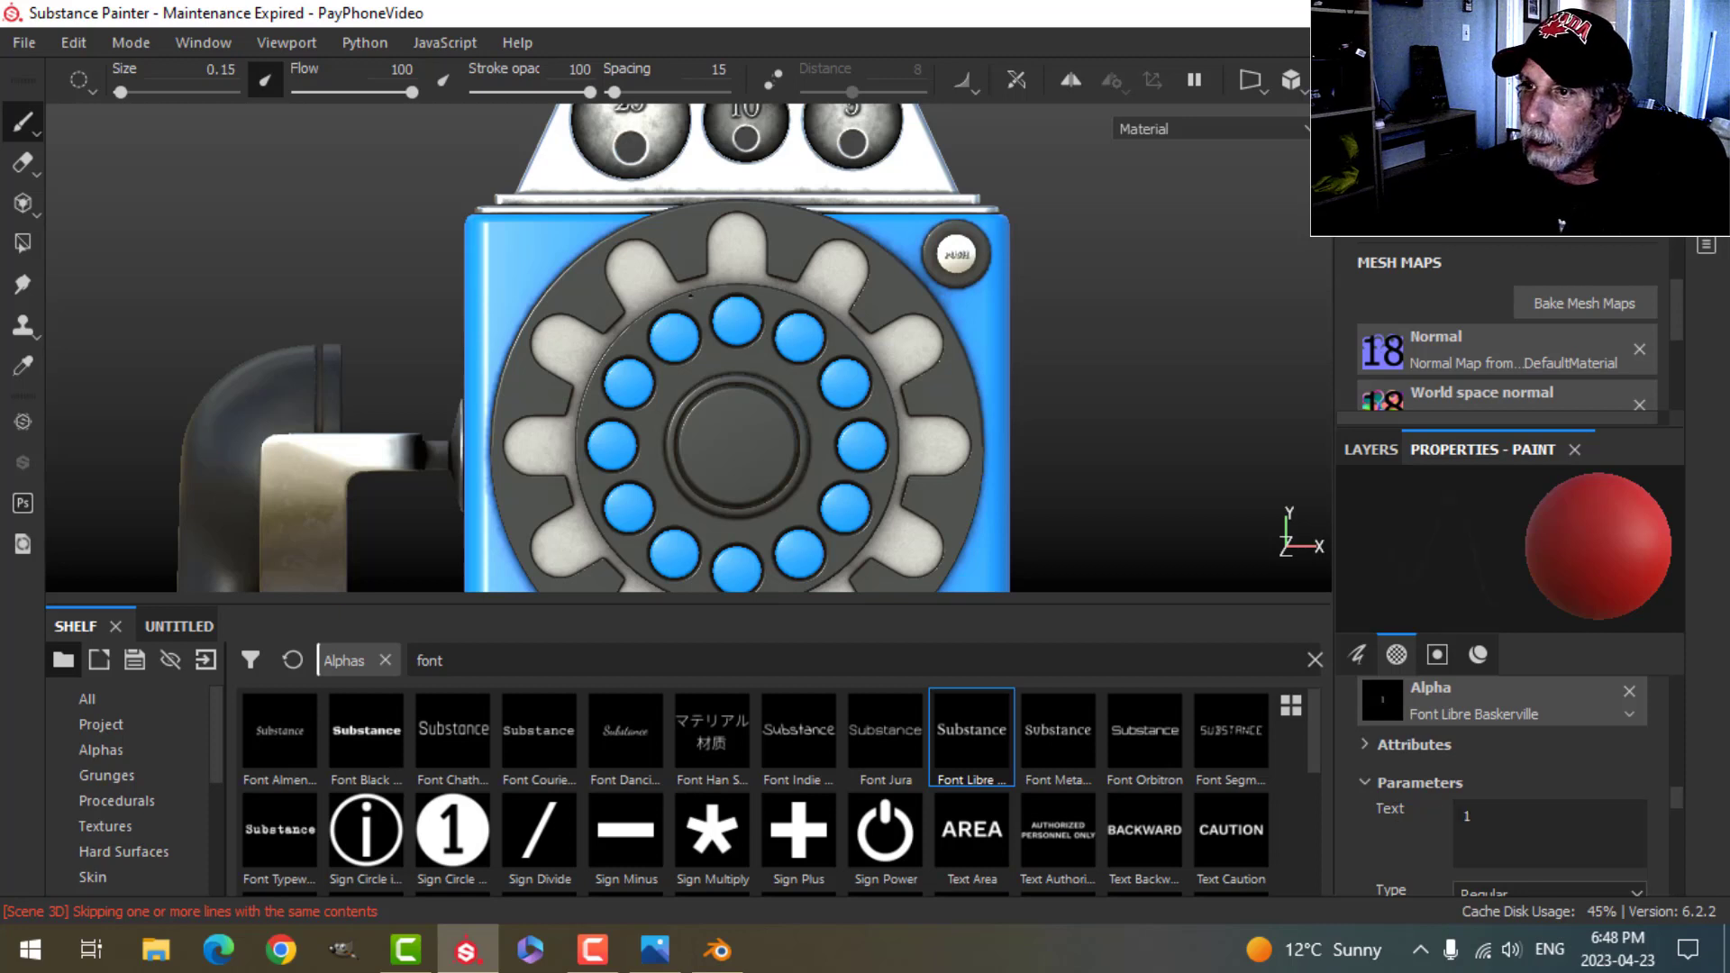
left_click_drag(120, 92, 161, 92)
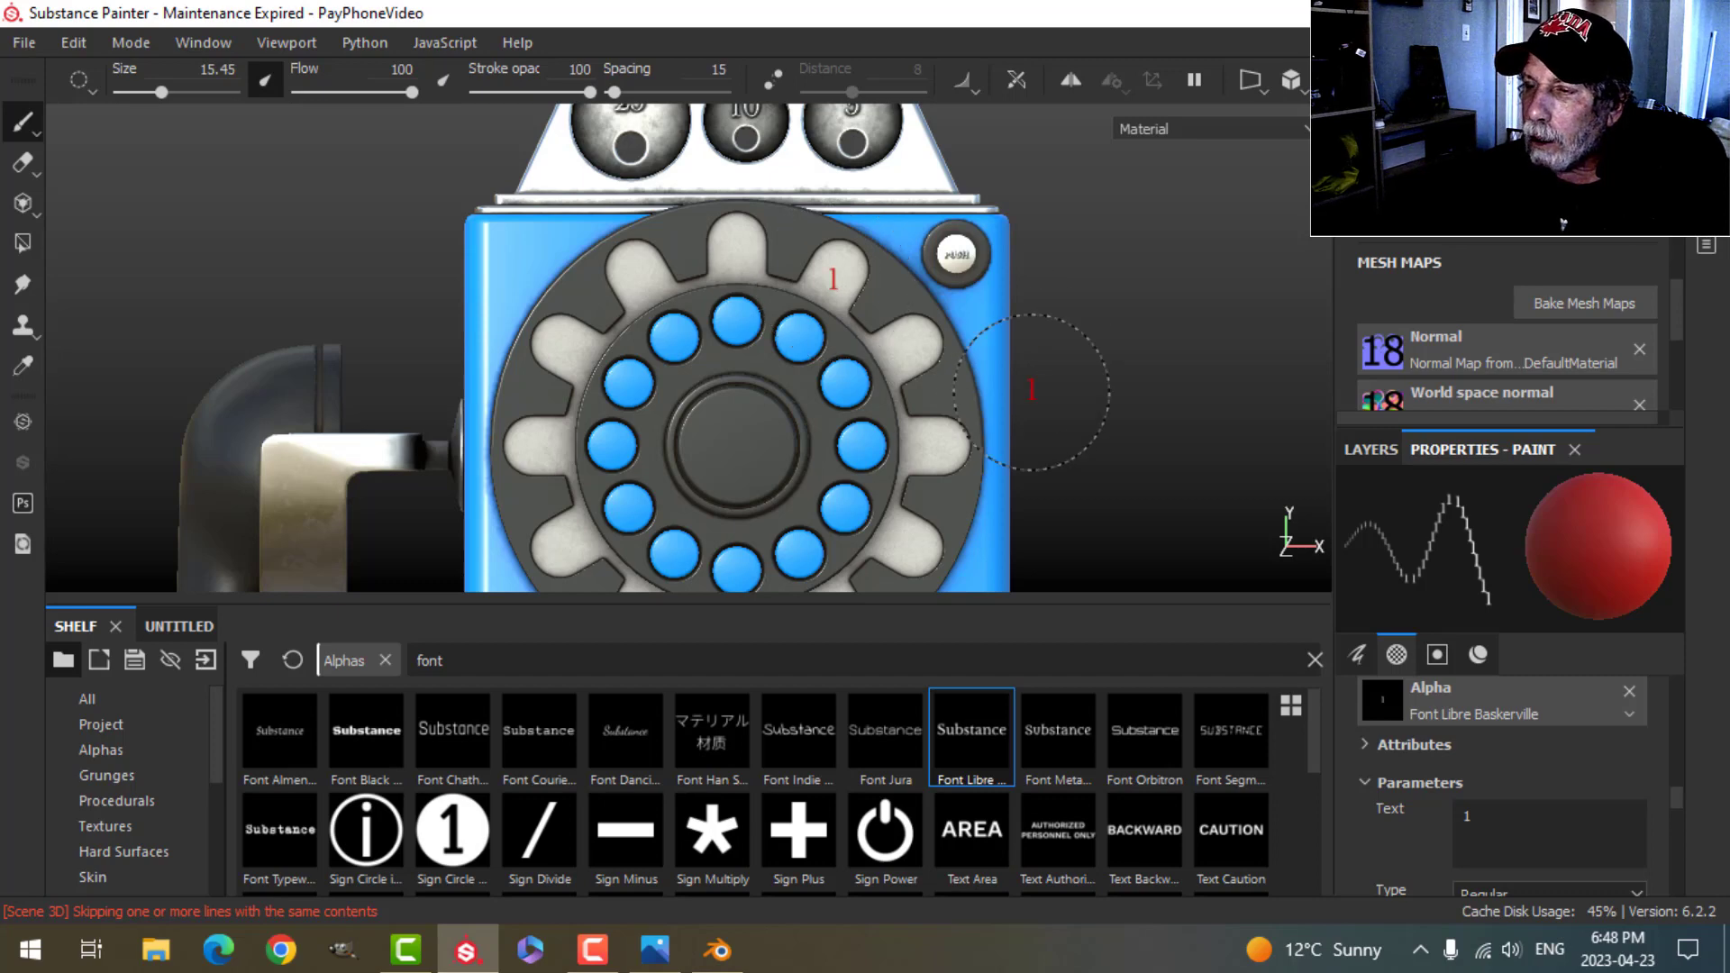
Step: Stamp the digits 2 and 3 on the next two dial lobes counterclockwise from the 1, changing the alpha text for each
scroll(1032, 392, "up", 2)
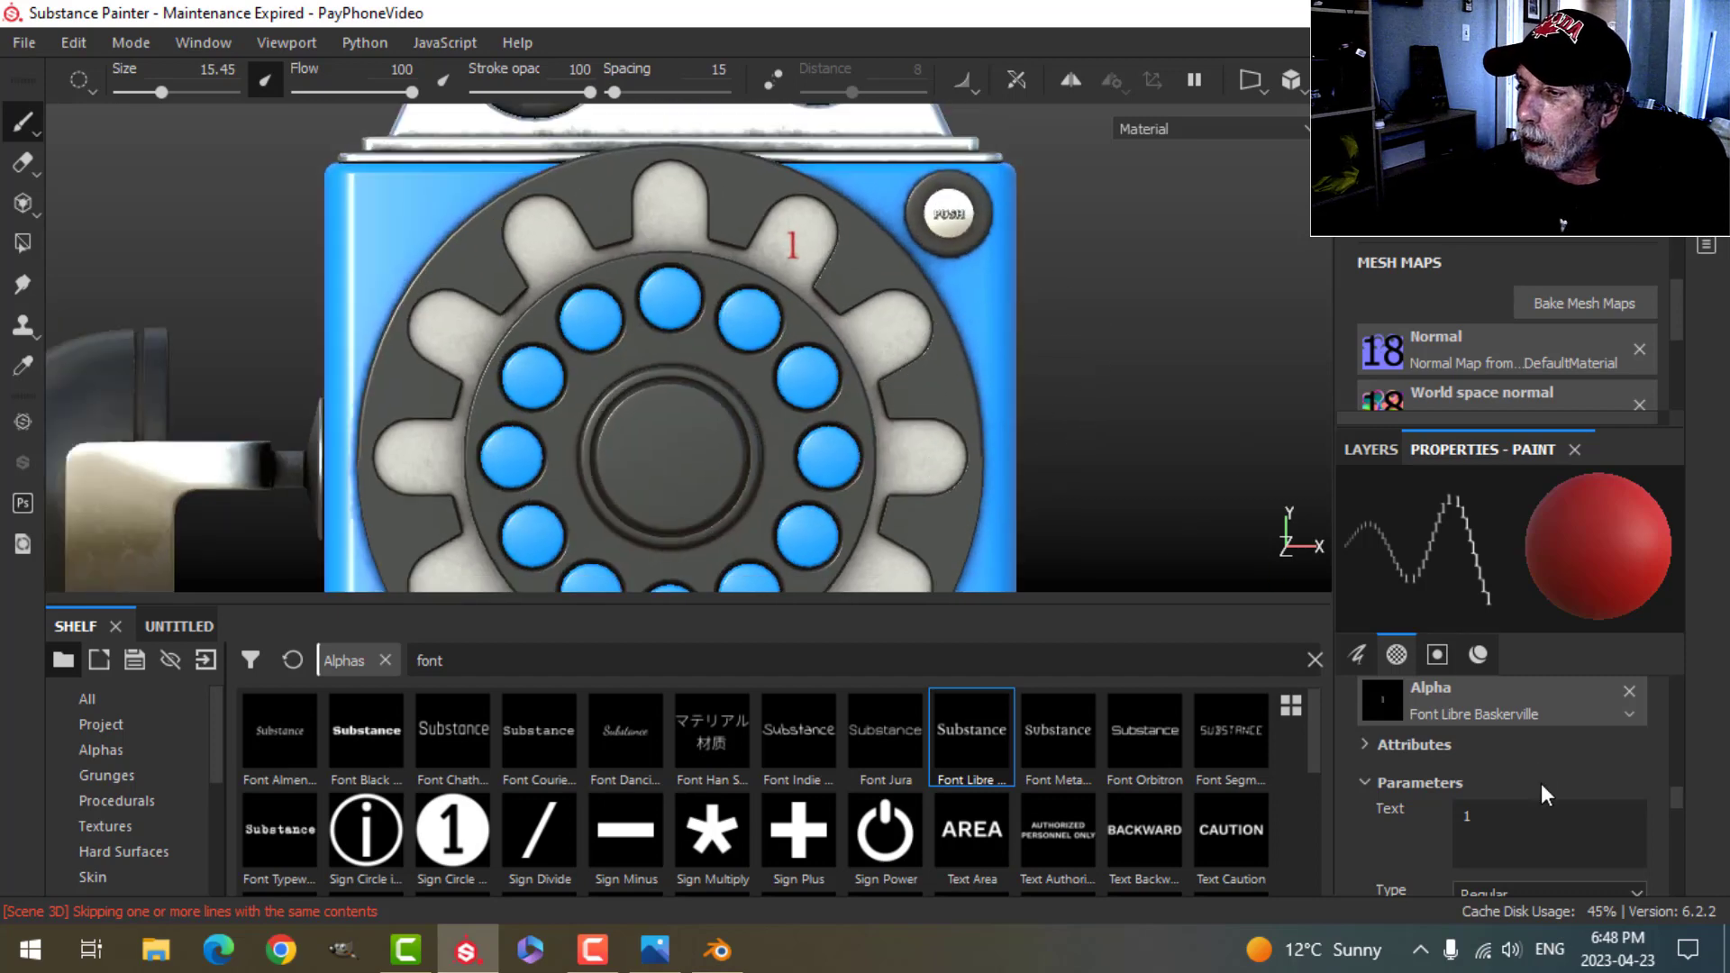
left_click(1523, 816)
type("2")
key("ctrl+a")
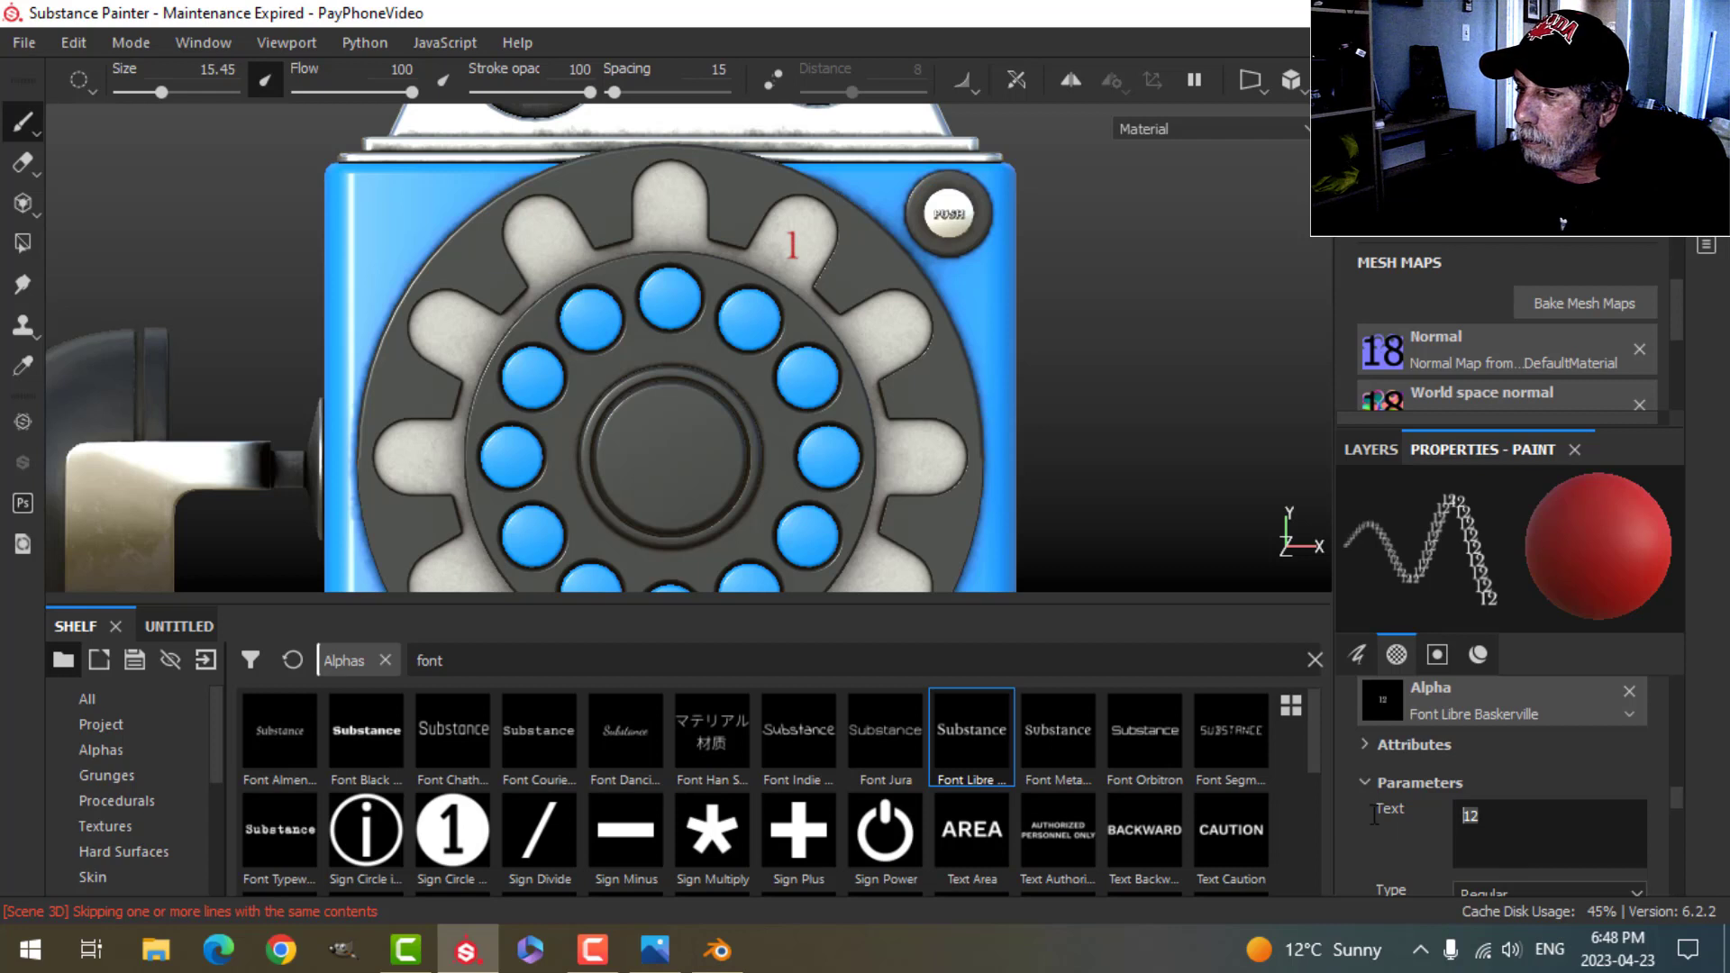
type("2")
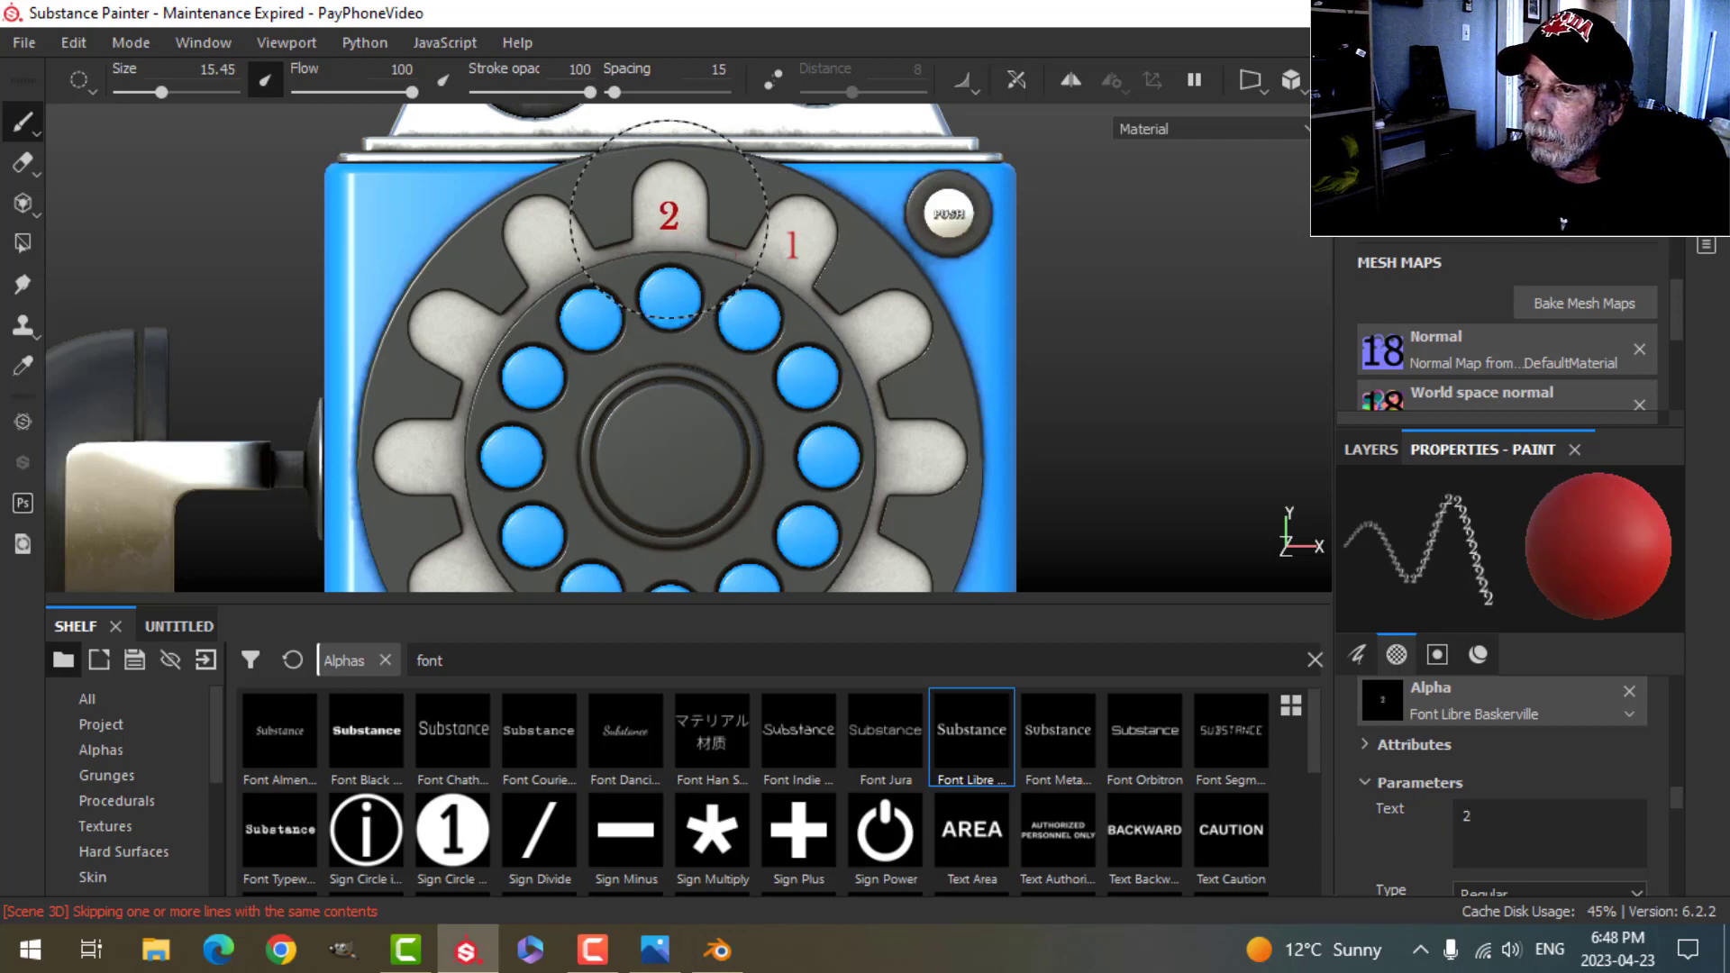
left_click(671, 220)
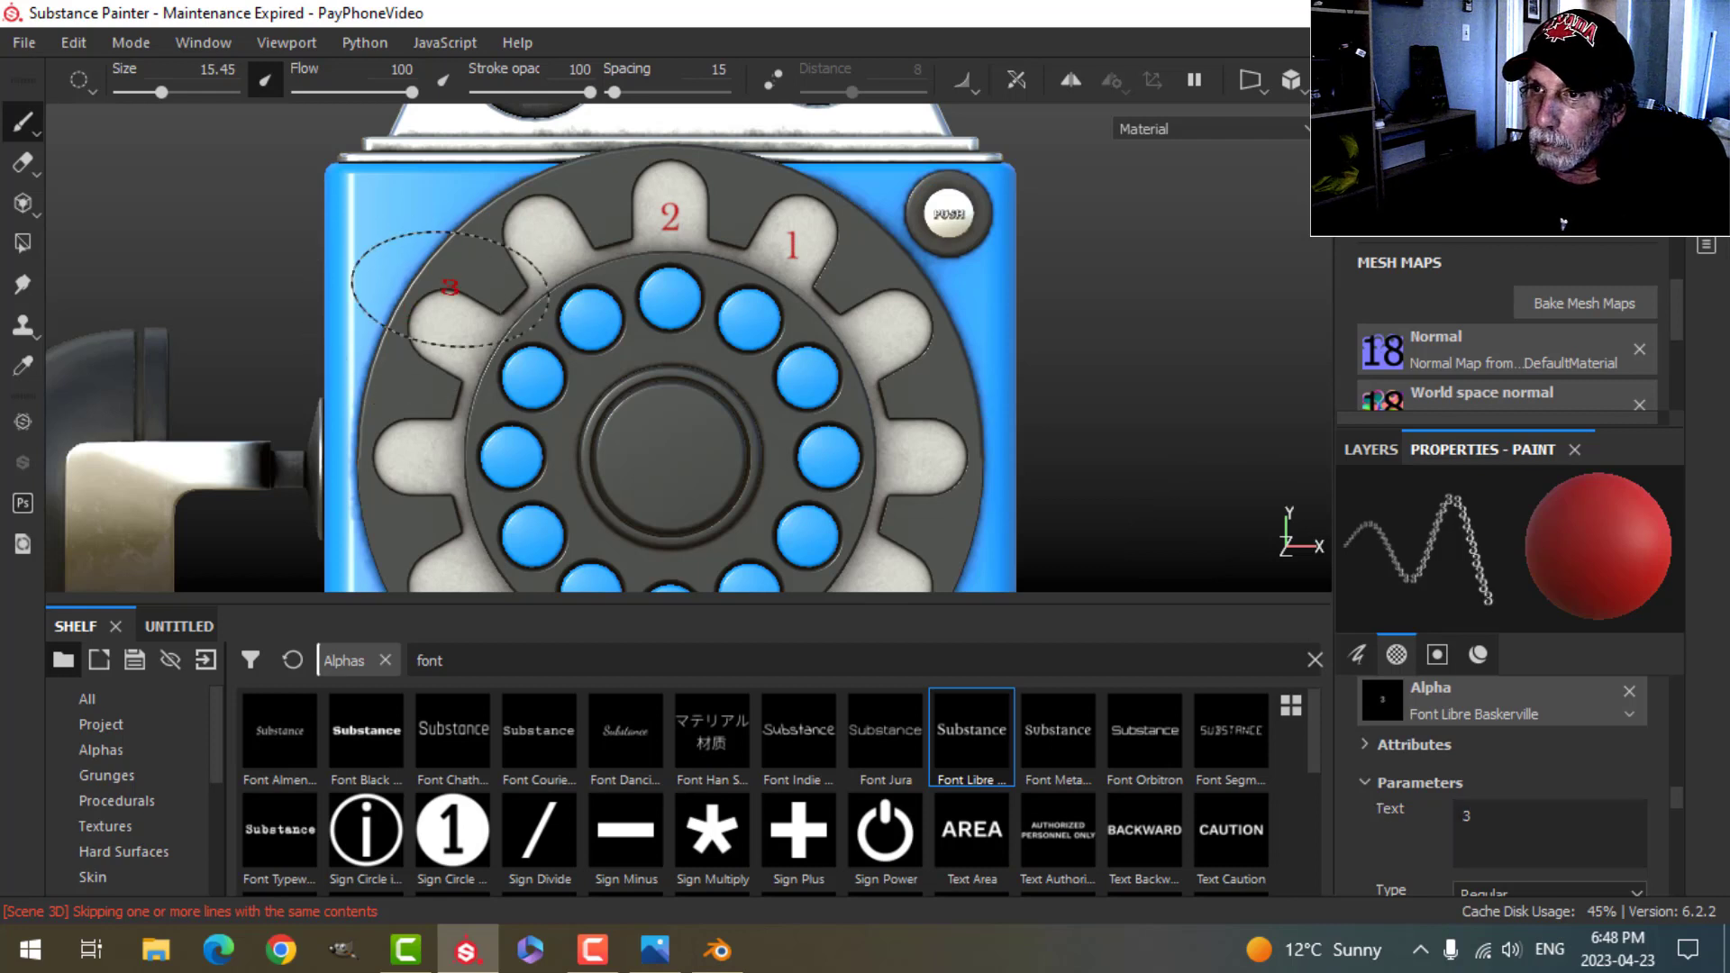
left_click(547, 252)
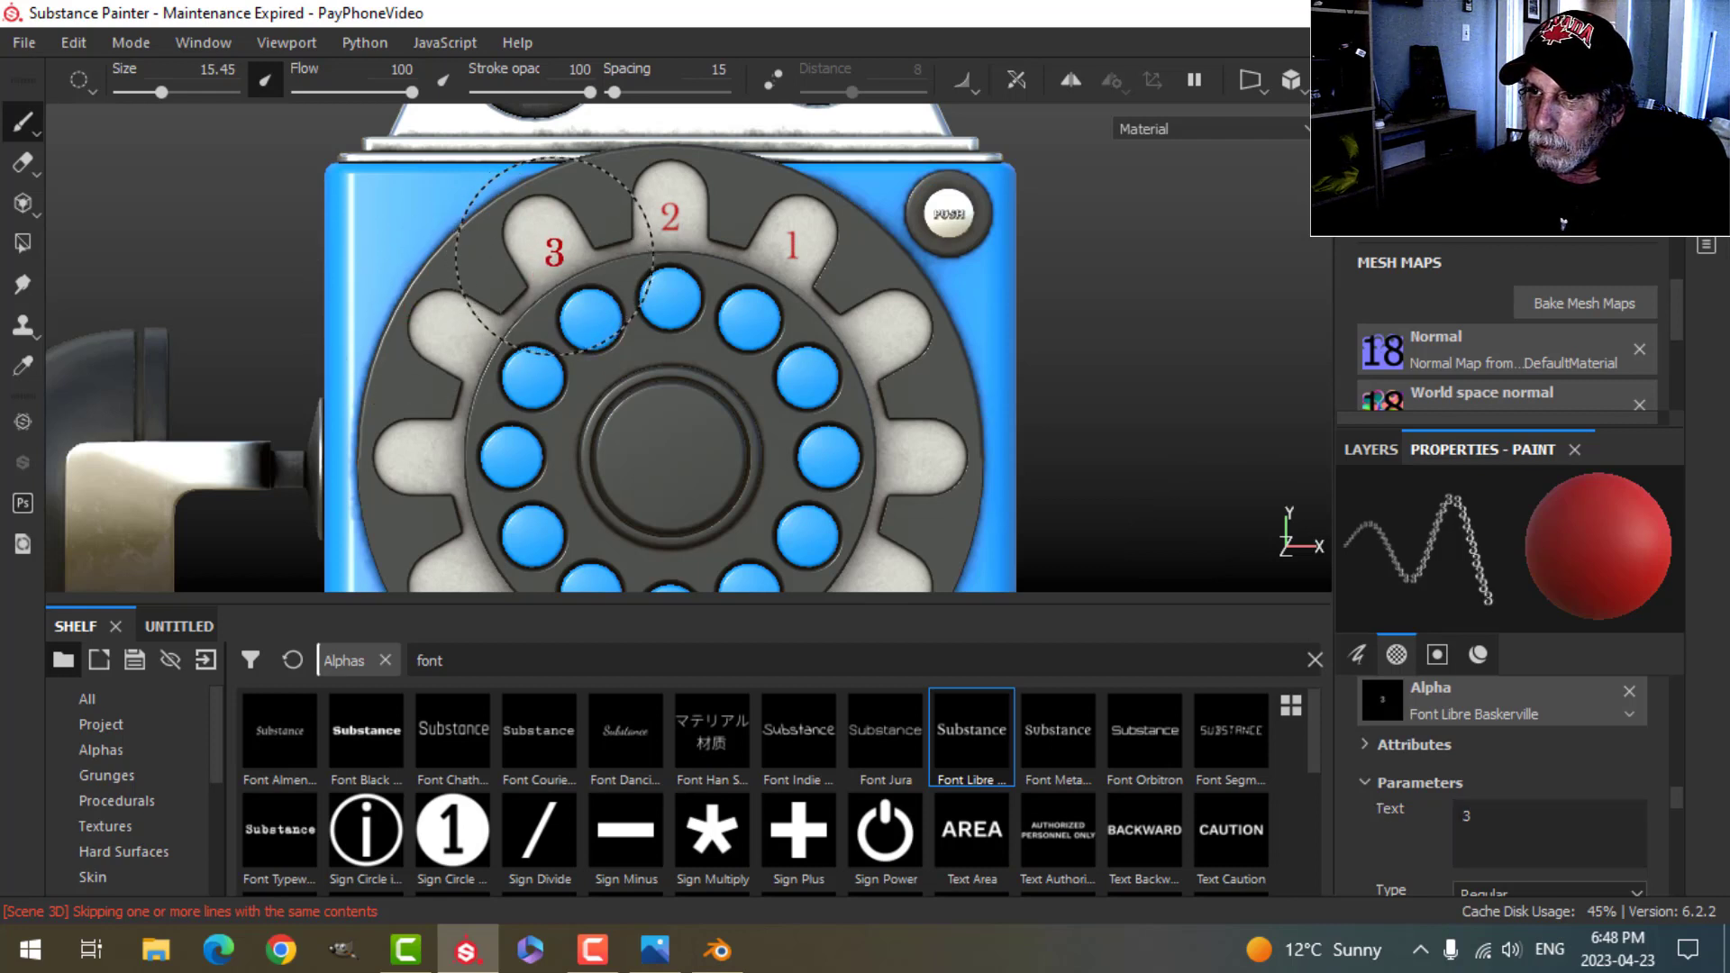
left_click(550, 254)
left_click(869, 318)
Step: Stamp the digits 4 and 5 on the two dial lobes following the 3, changing the alpha text for each
left_click_drag(1644, 856, 1419, 814)
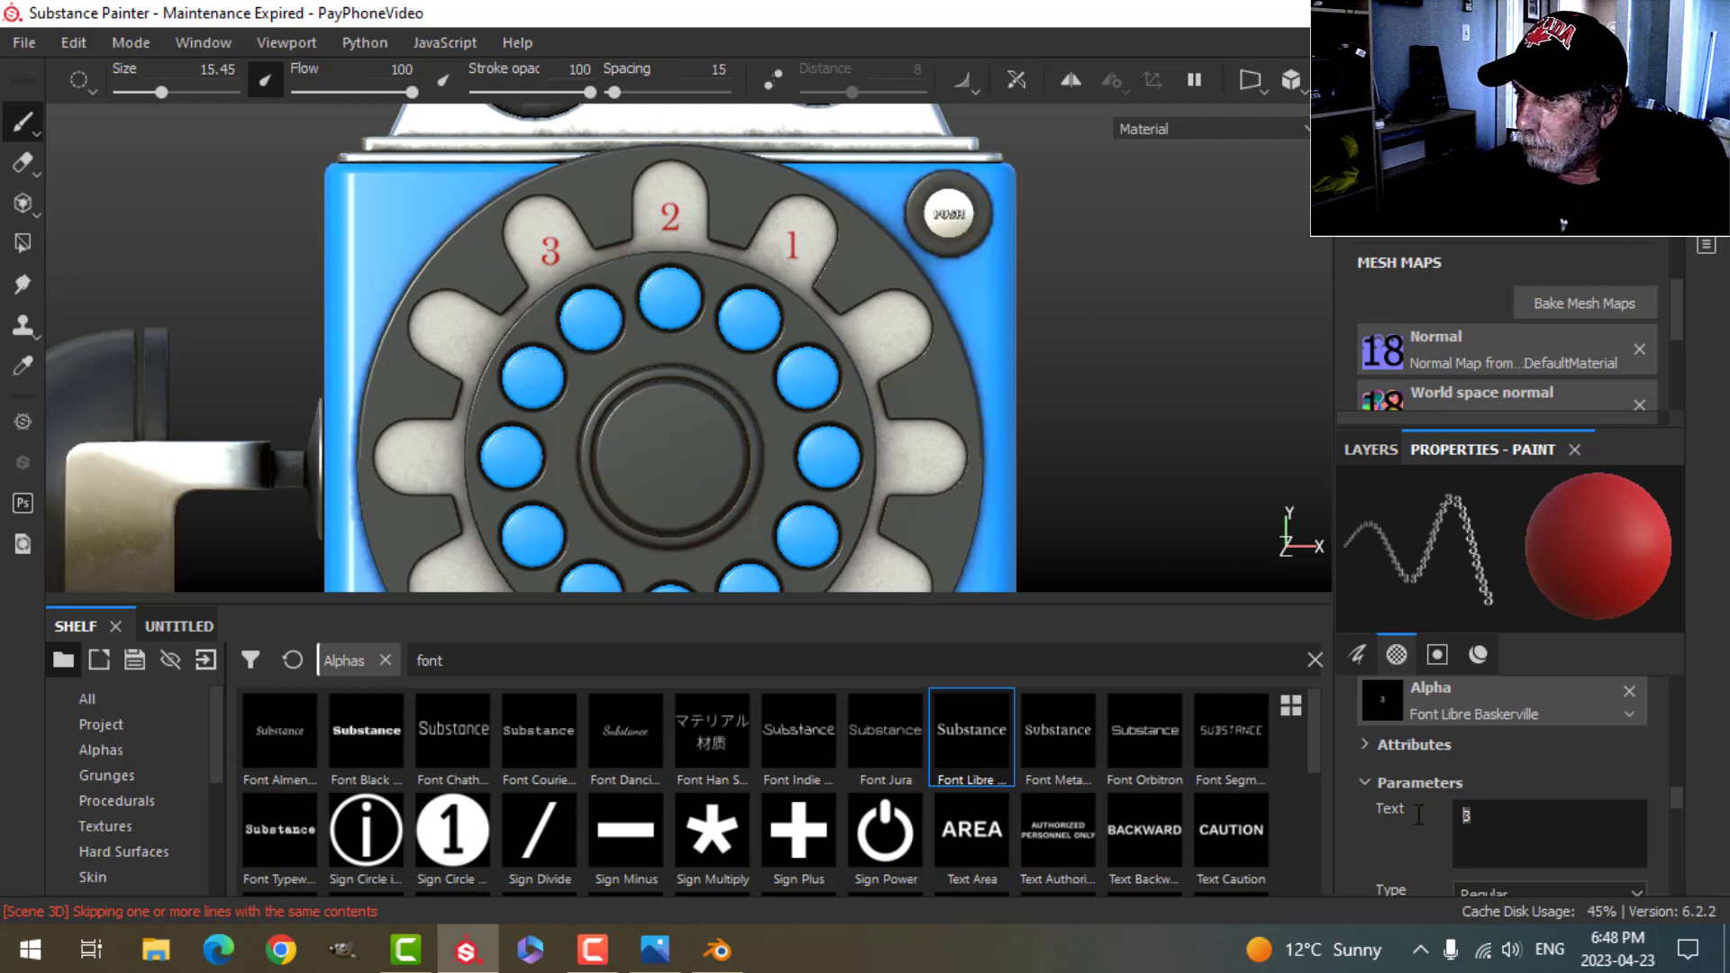
type("4")
left_click(464, 341)
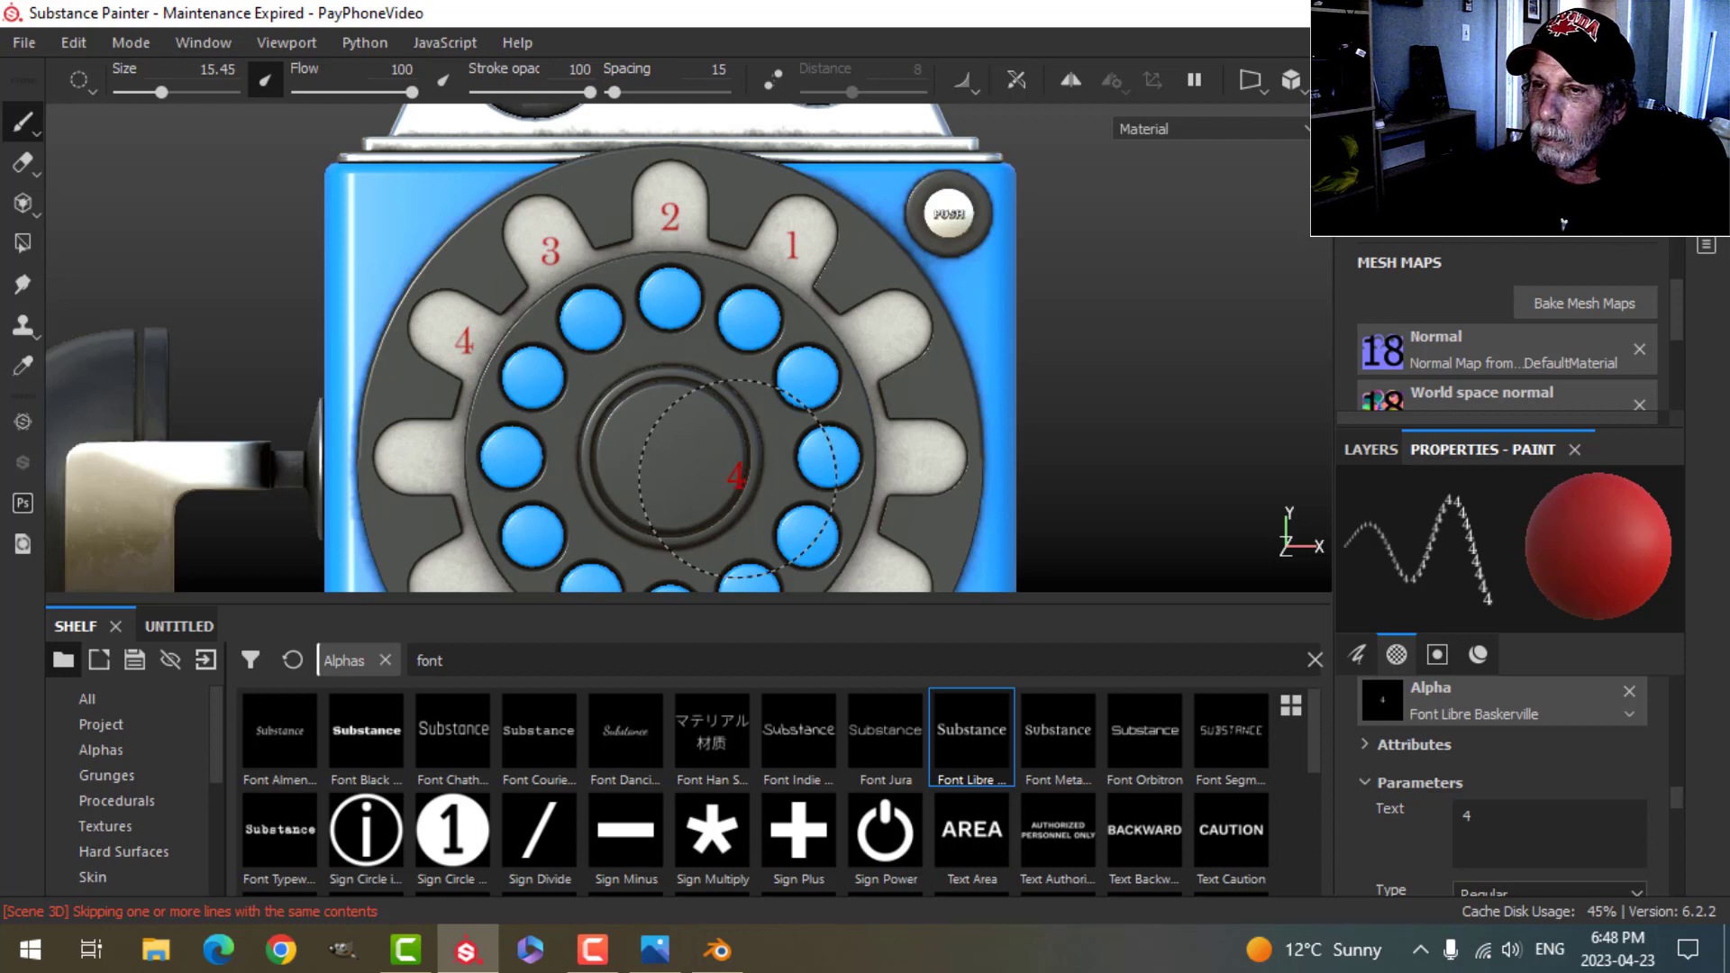
middle_click_drag(733, 471, 735, 382, "alt")
left_click(1468, 814)
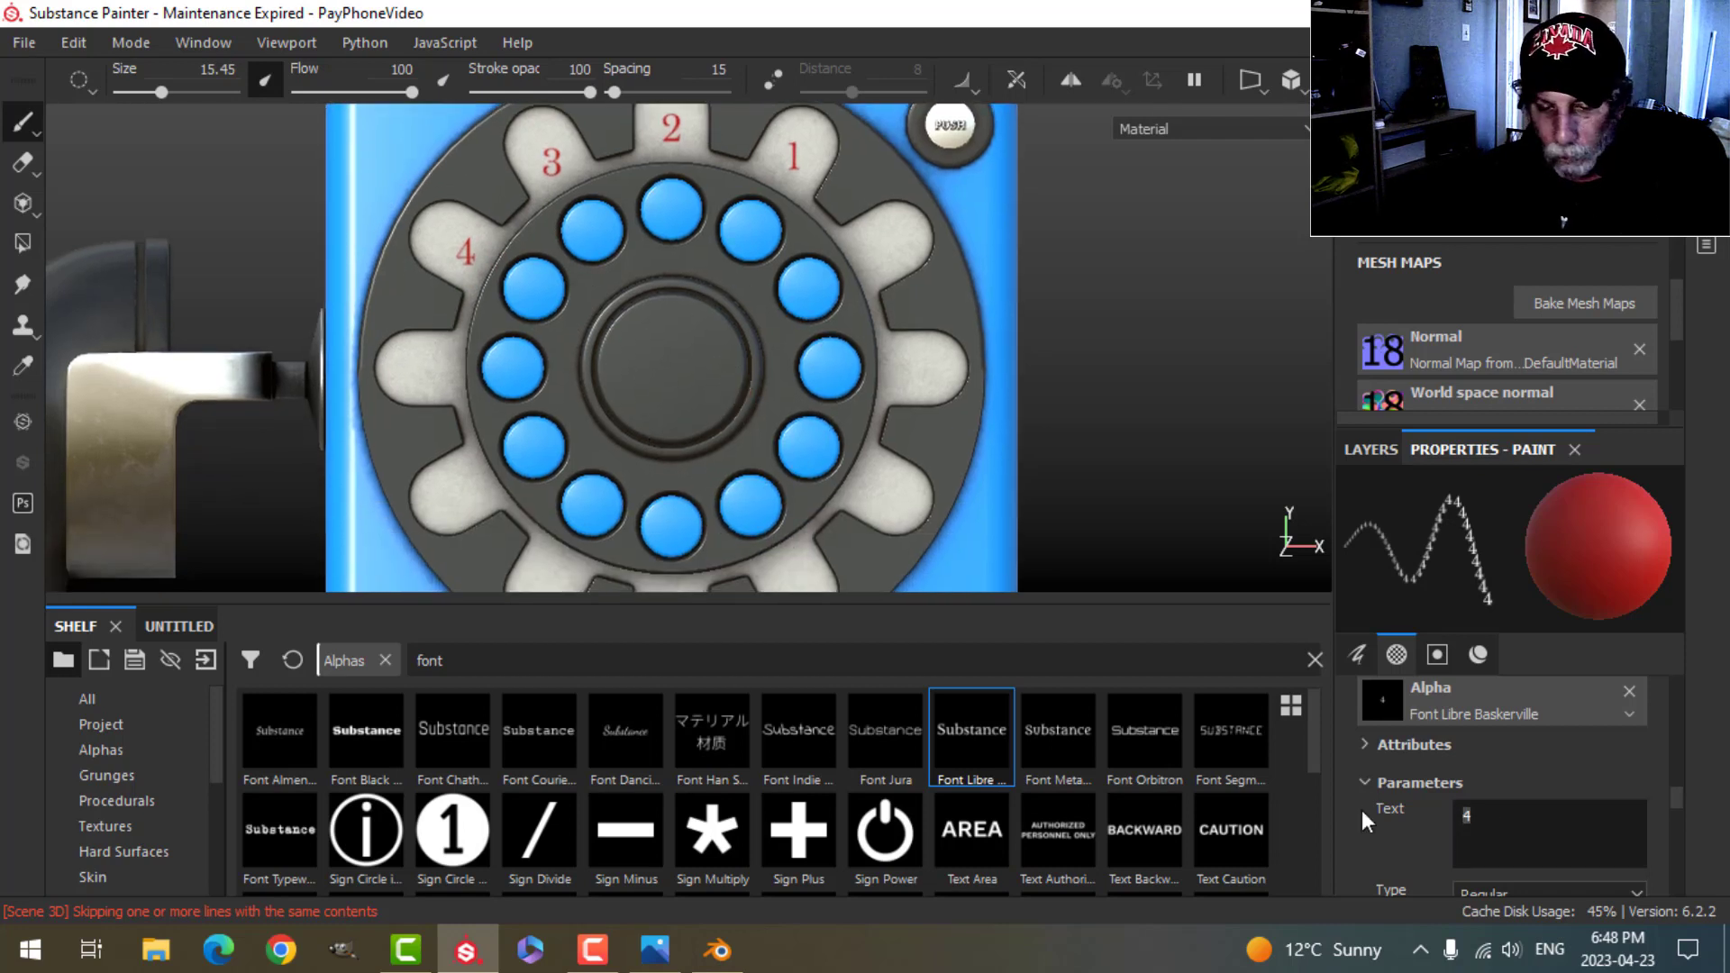
type("5")
left_click(440, 369)
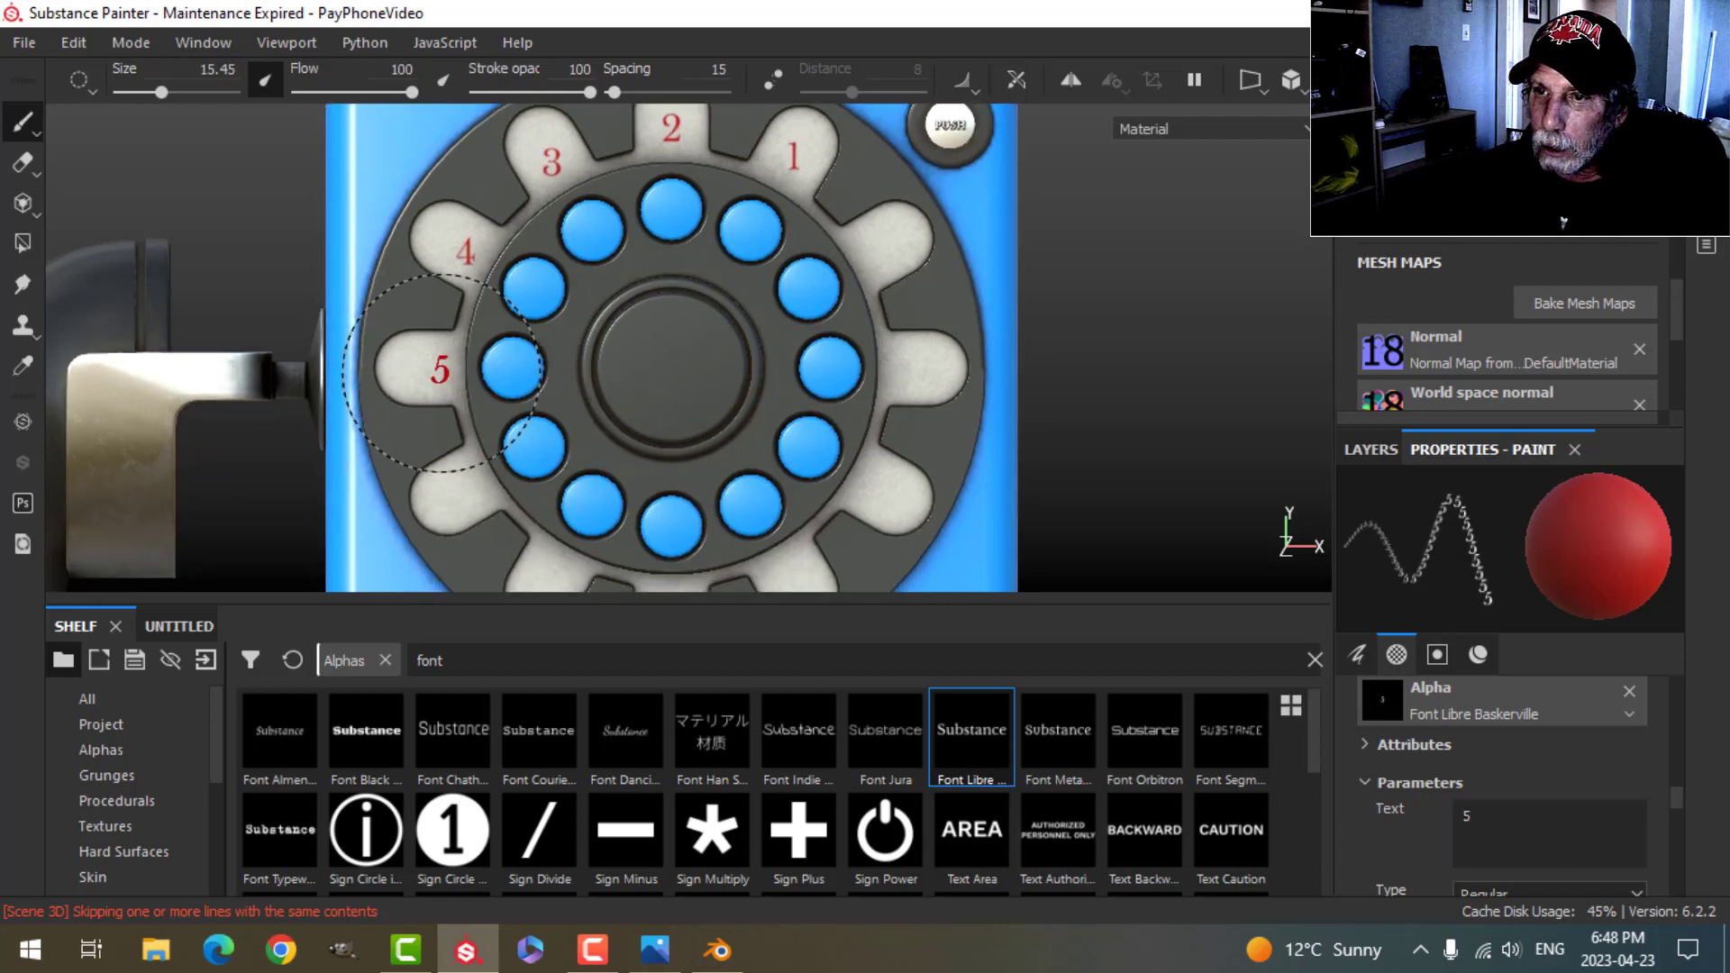
Step: Stamp the digits 6 and 7 on the two dial lobes below the 5, changing the alpha text for each
left_click(1622, 809)
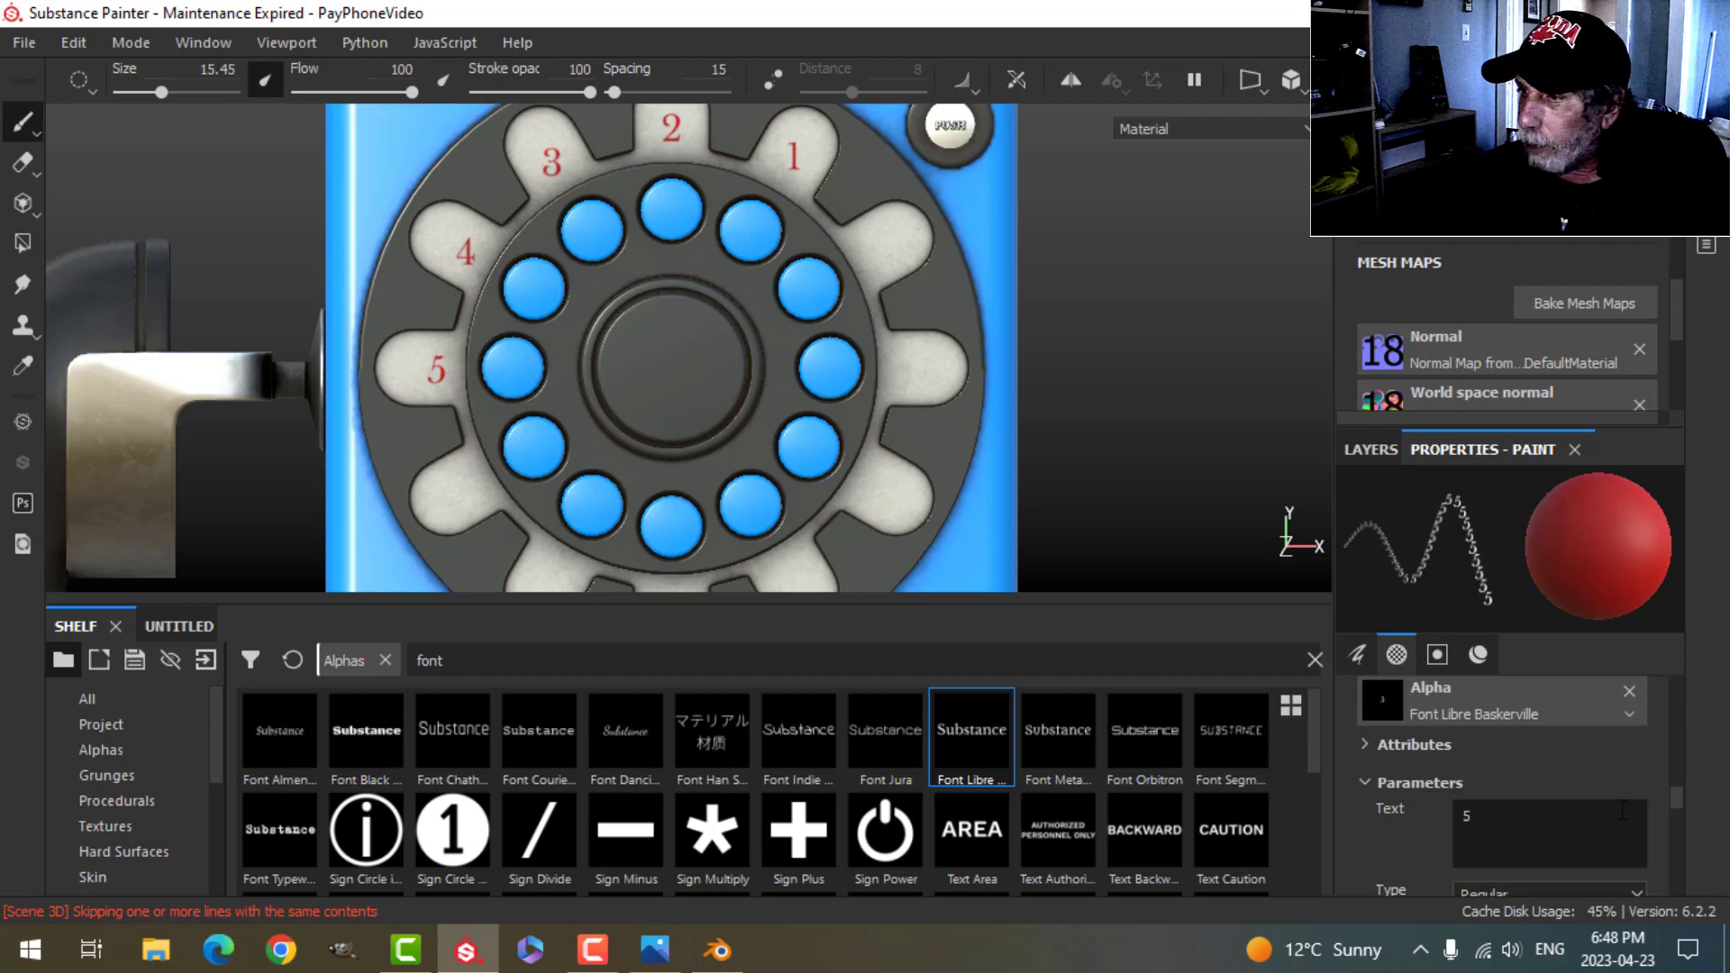
type("6")
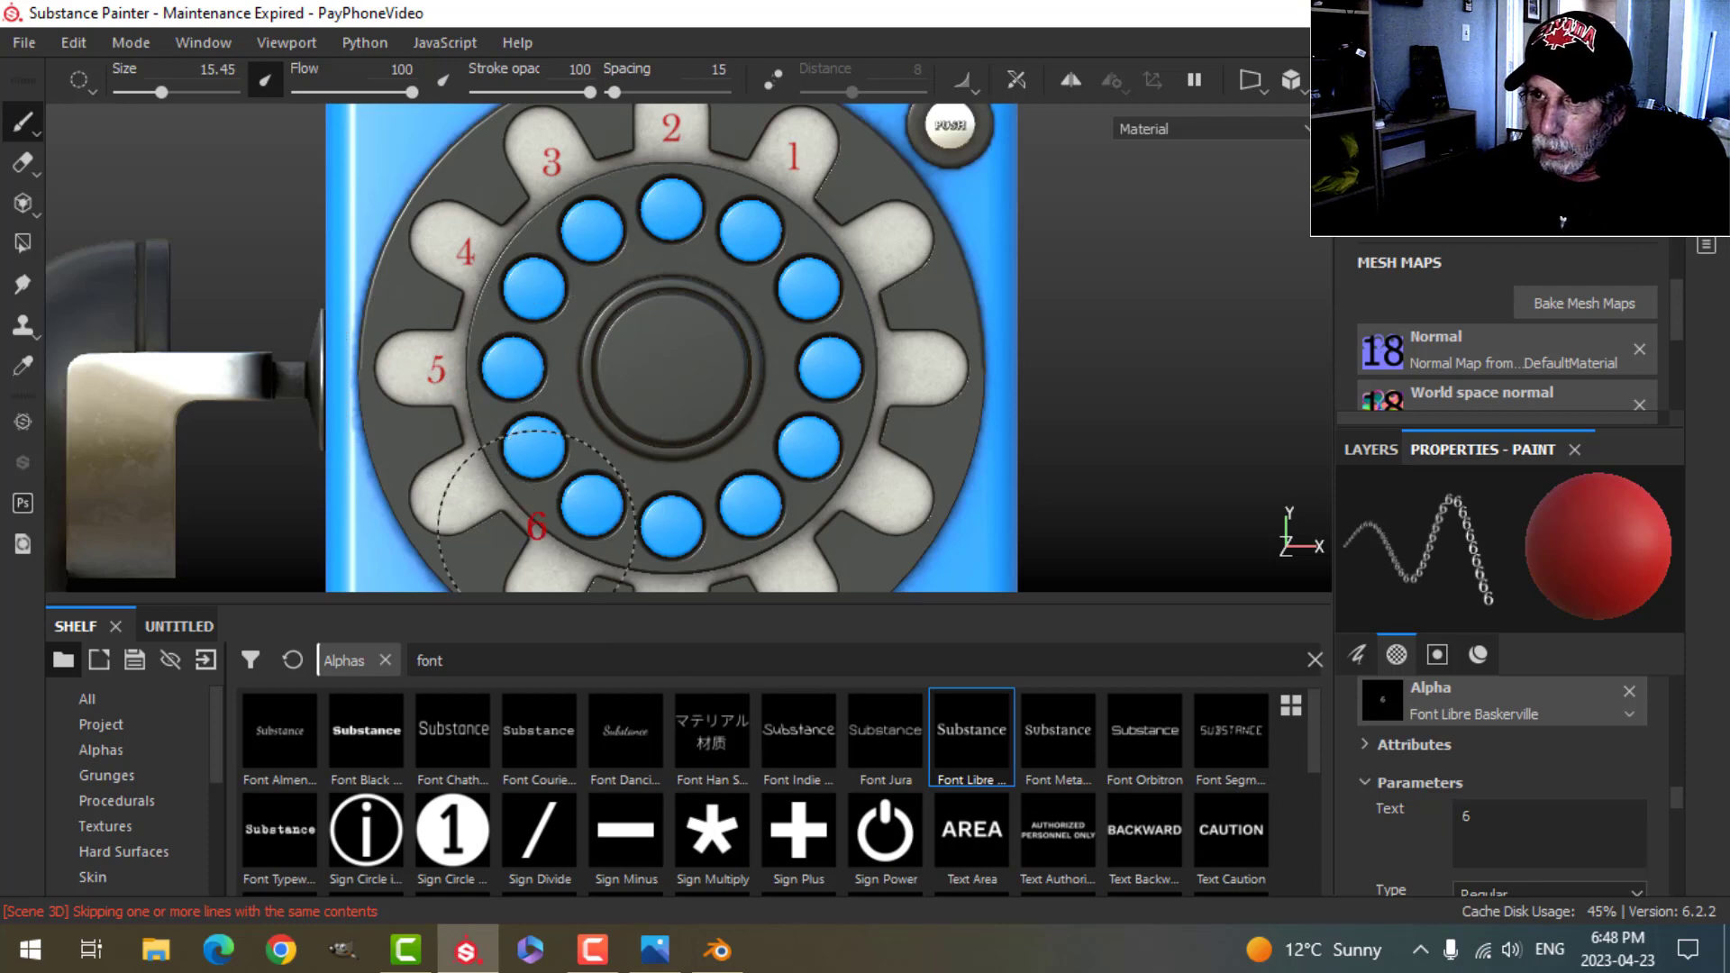
left_click(471, 485)
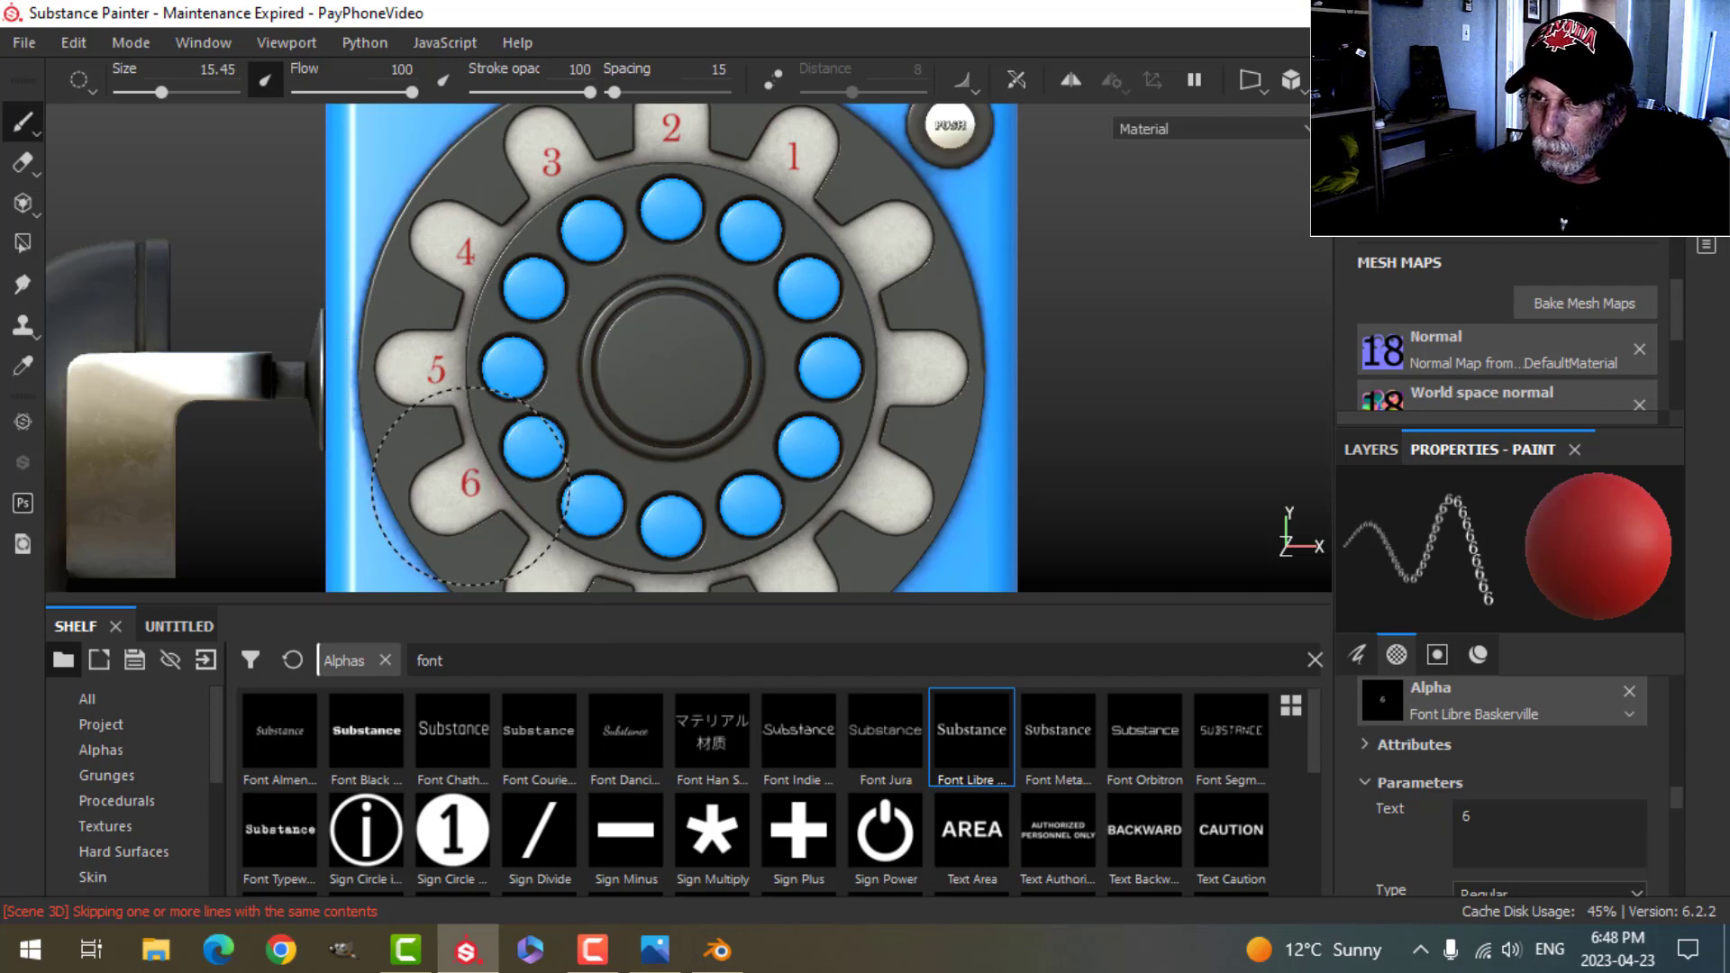
left_click(1494, 809)
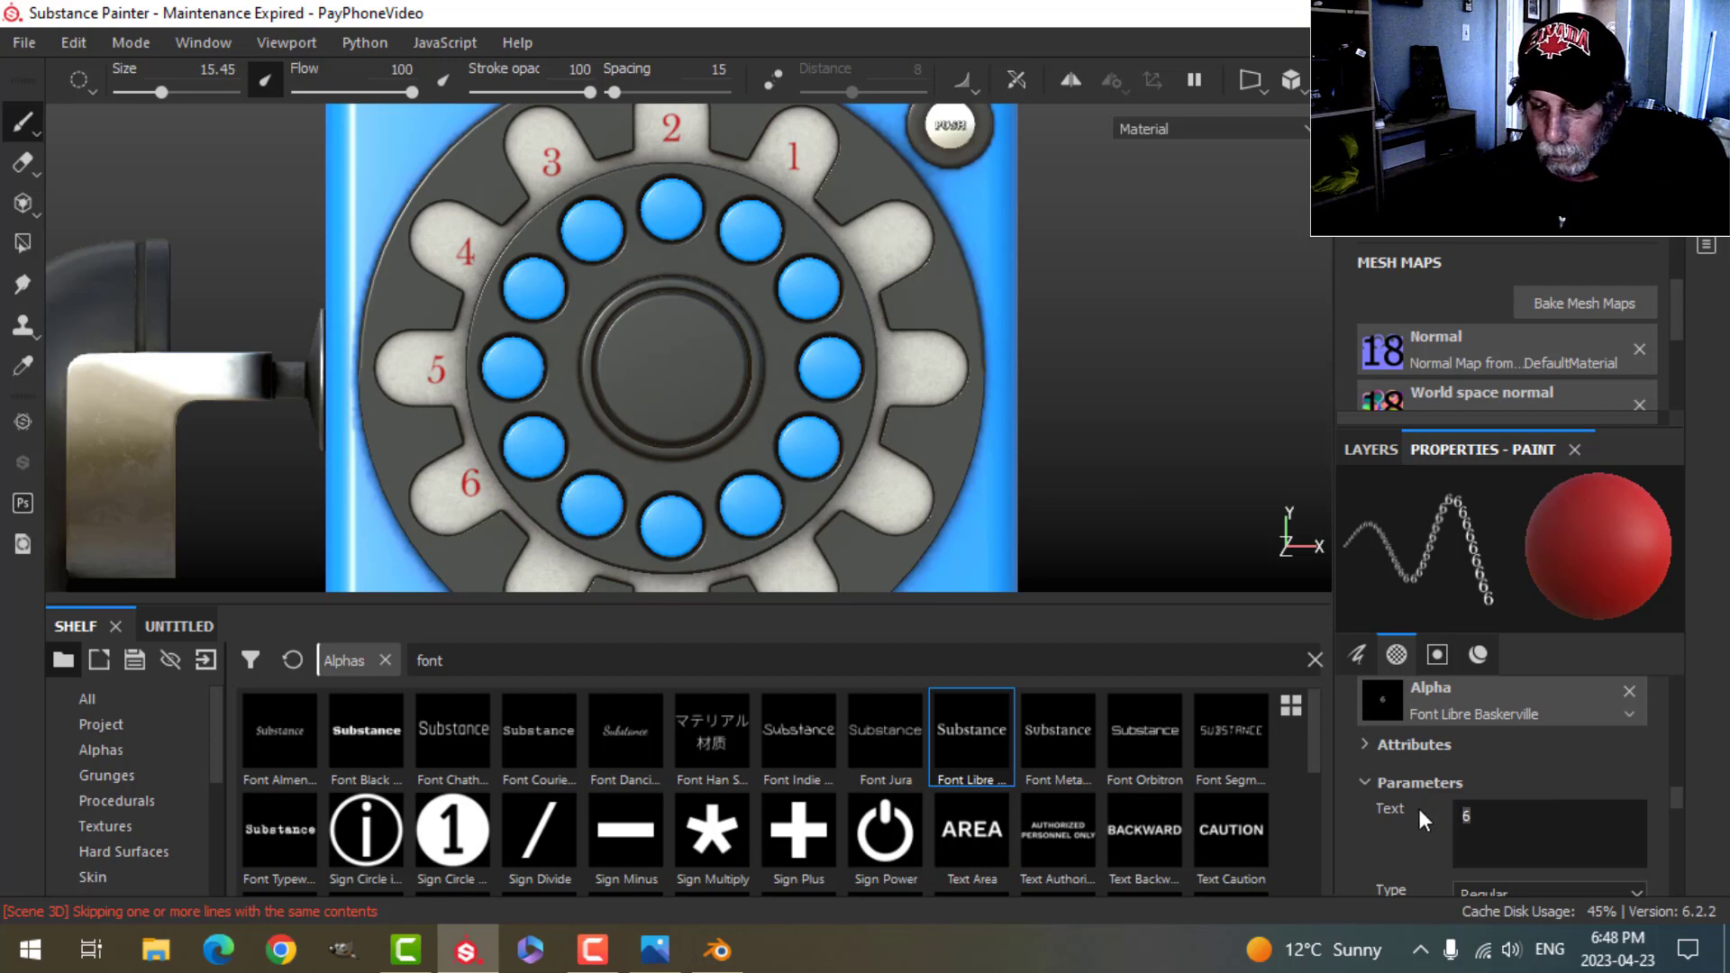
type("7")
middle_click_drag(722, 518, 703, 409, "alt")
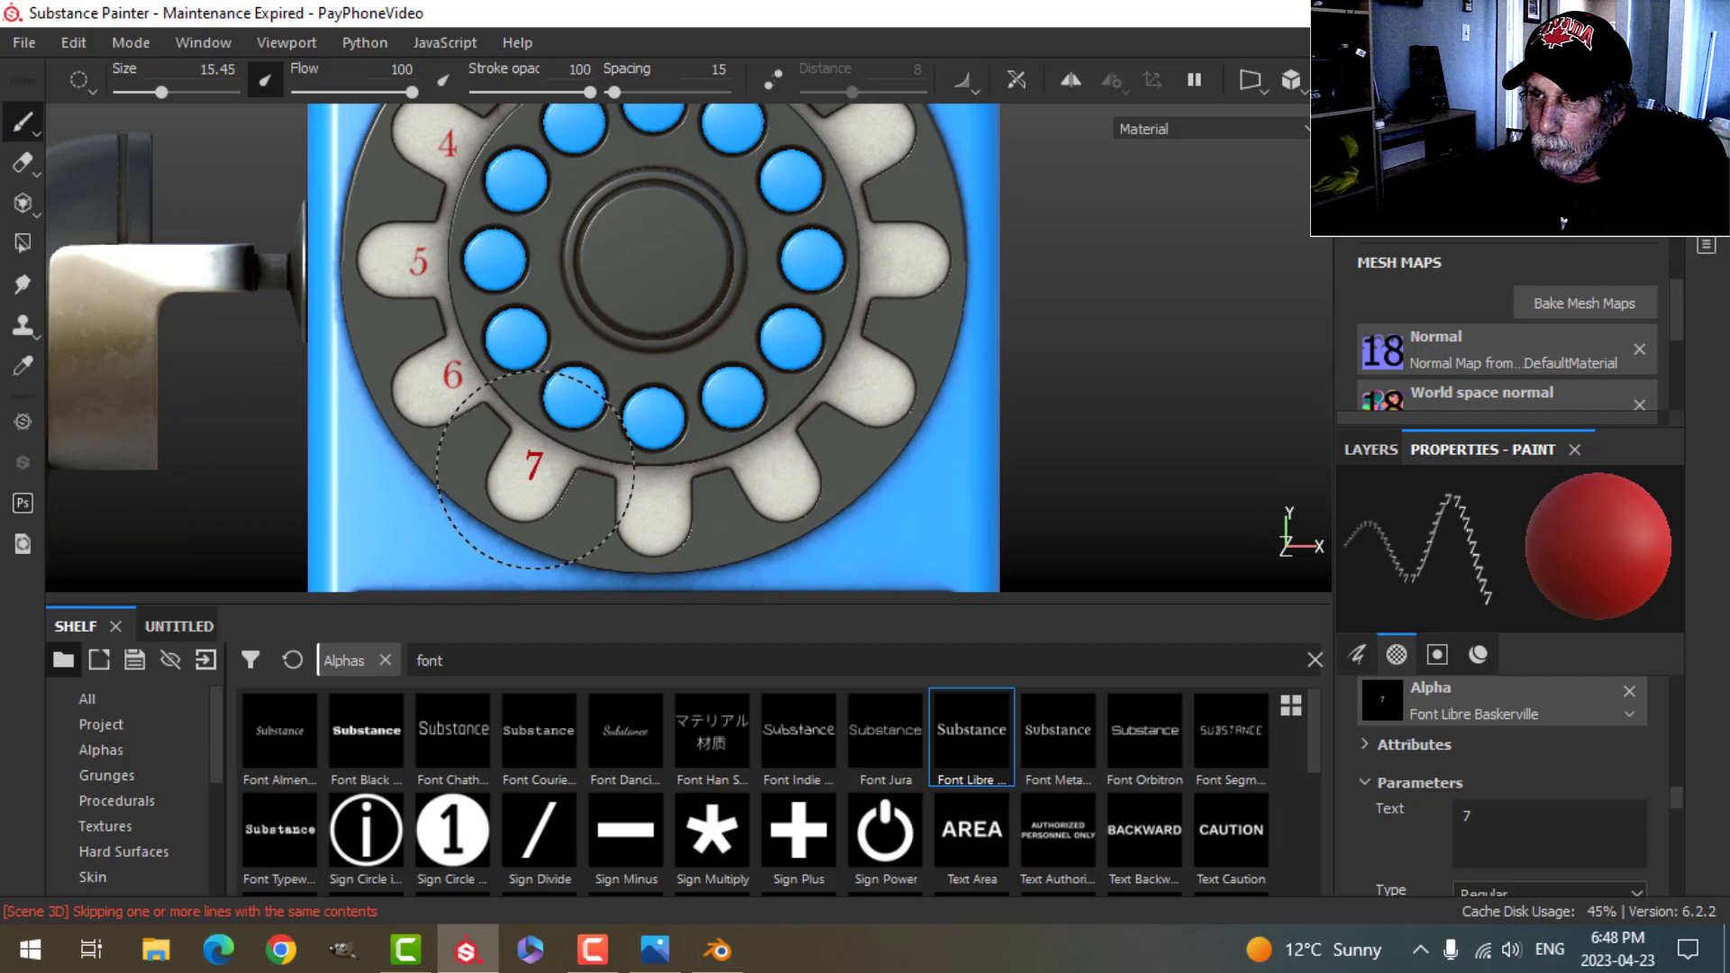
left_click(675, 494)
Step: Stamp the digits 8, 9 and 0 on the three dial lobes following the 7, changing the alpha text for each
left_click(1489, 816)
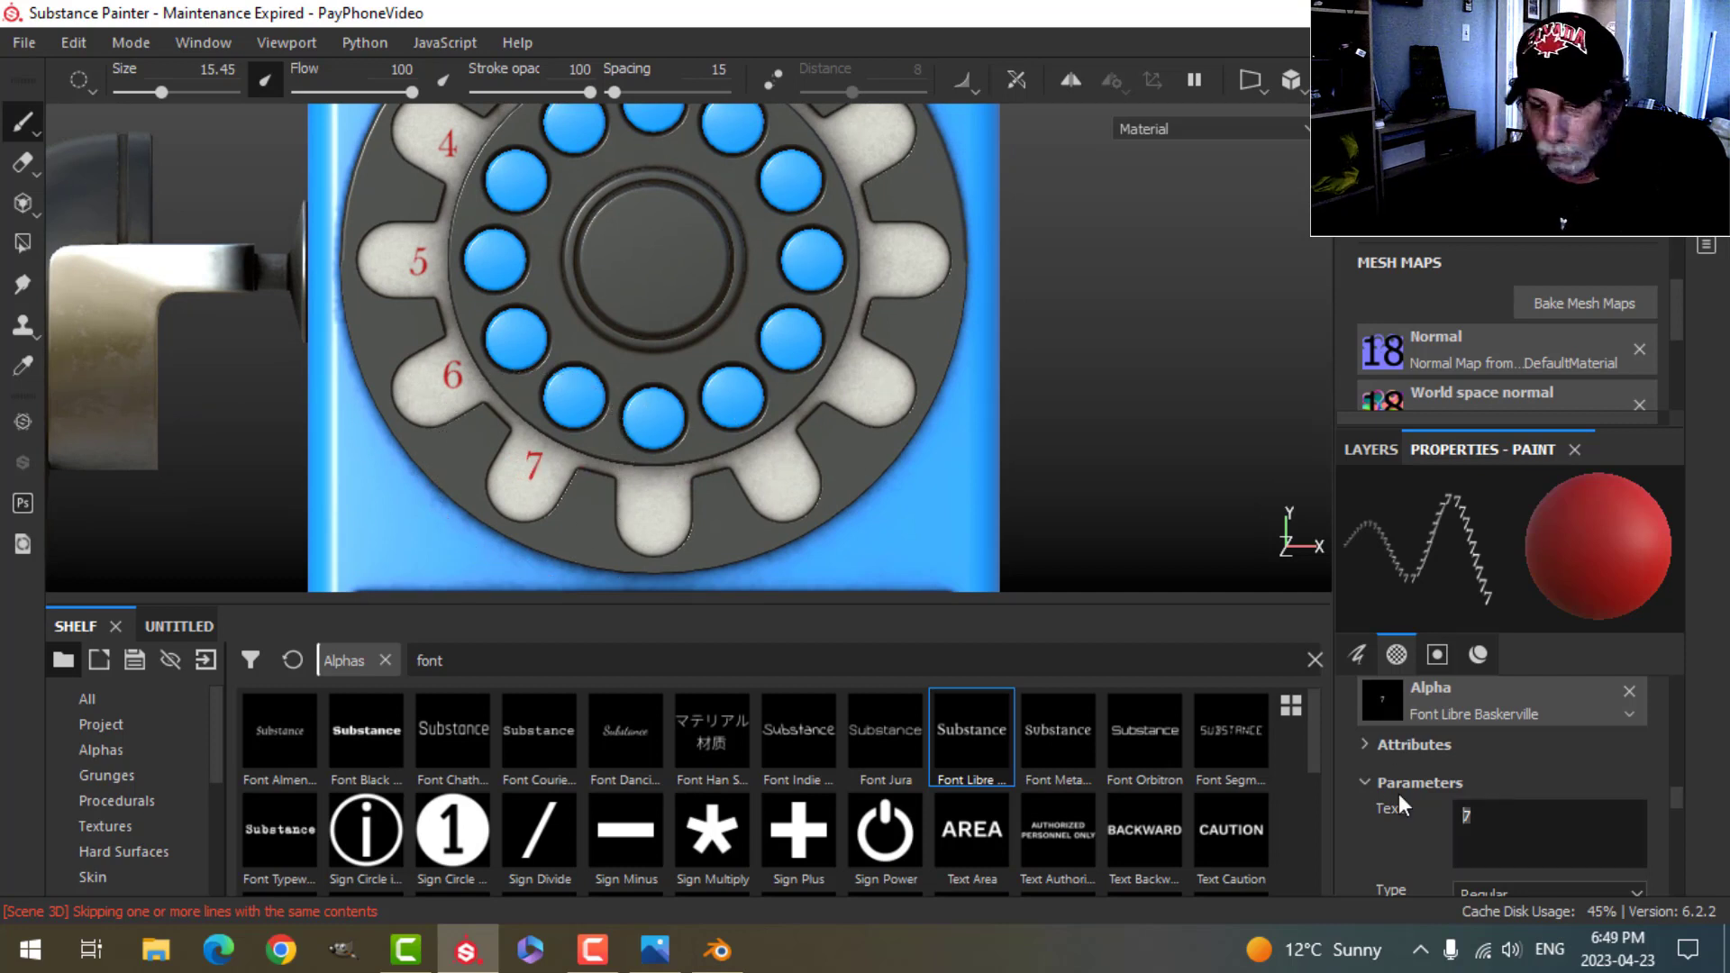
type("8")
left_click(656, 494)
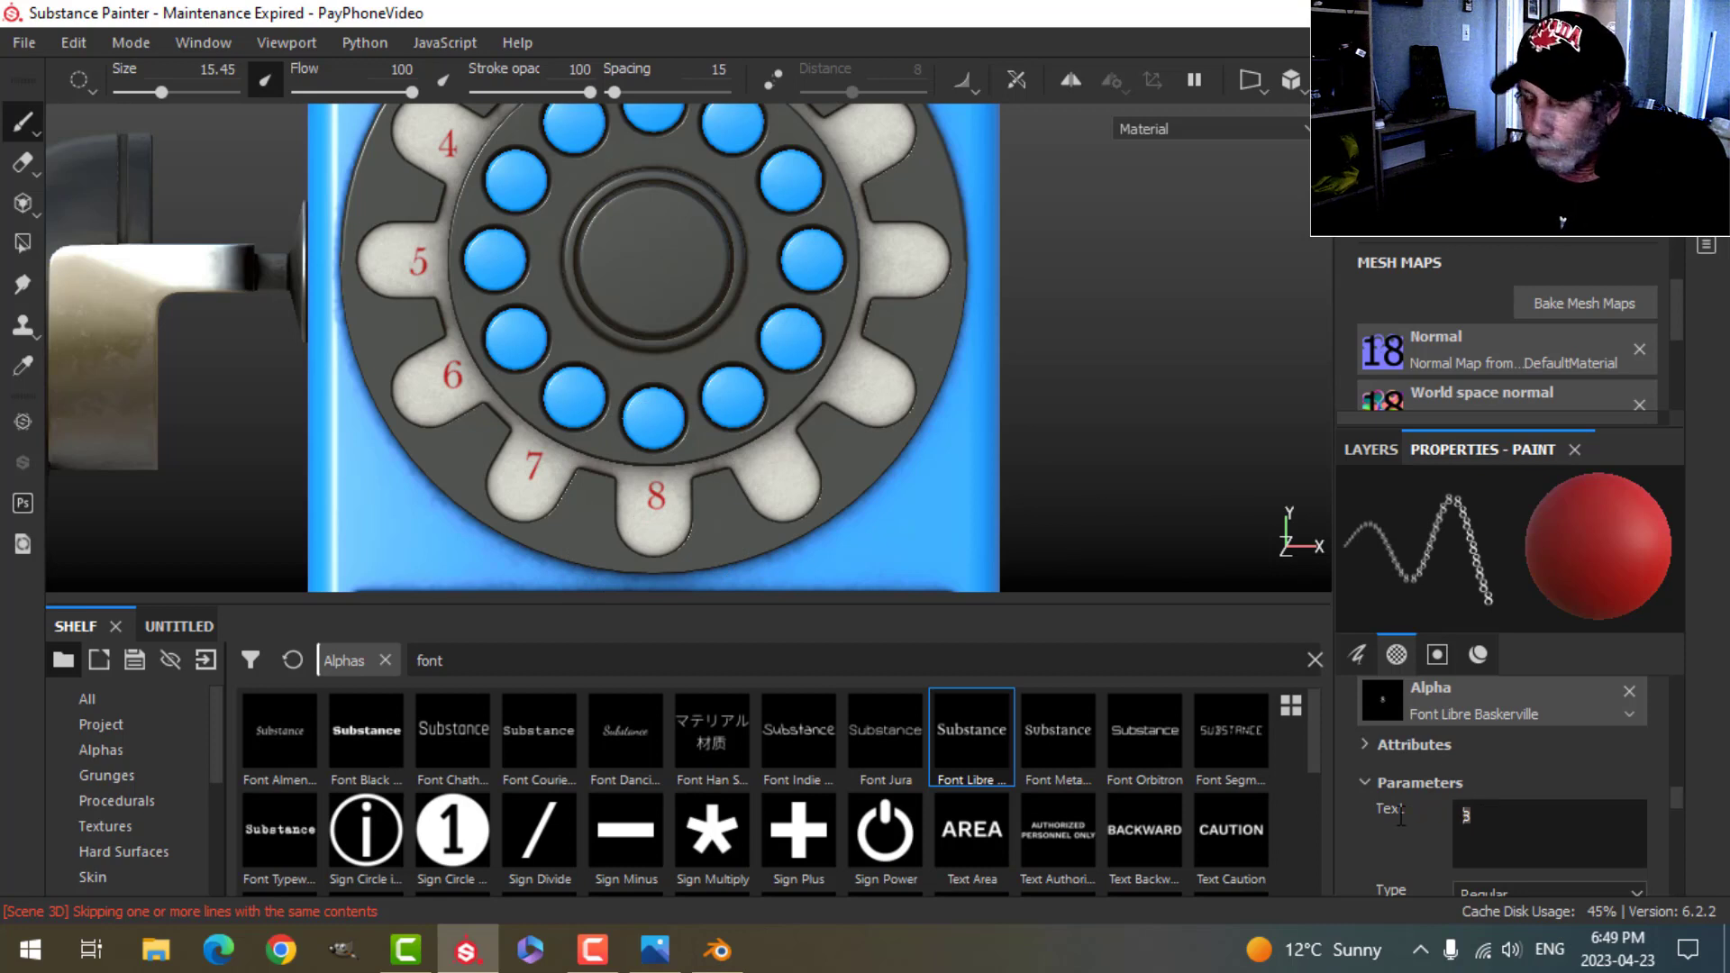
type("9")
left_click(773, 465)
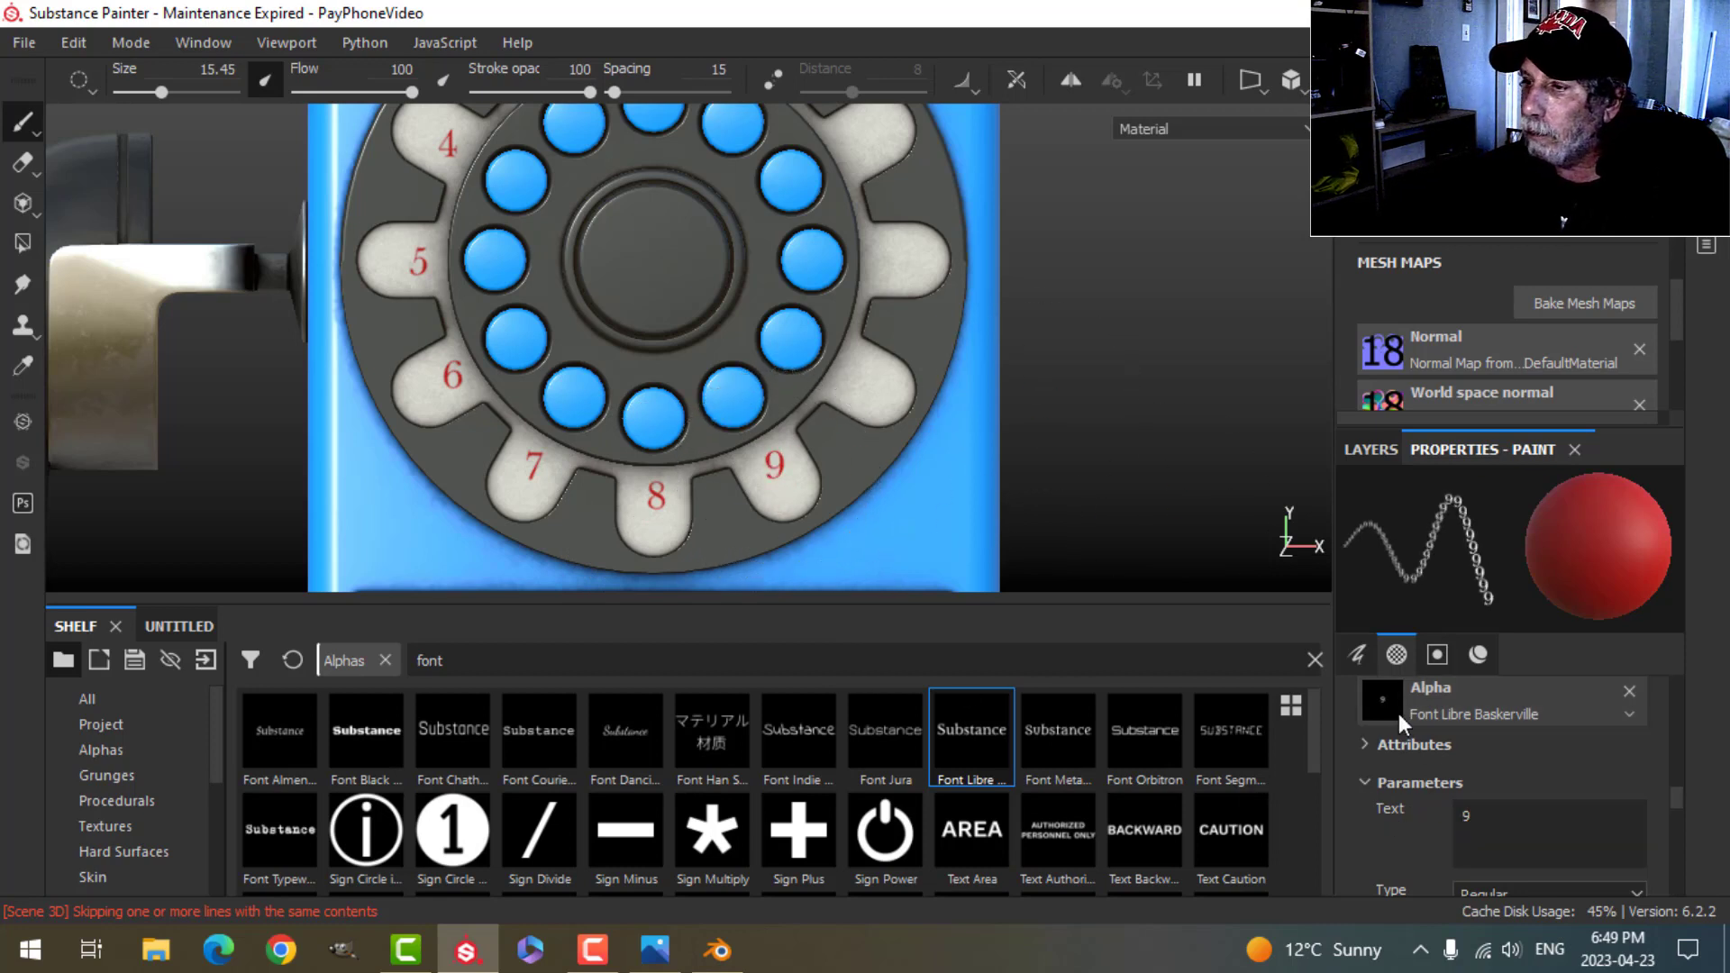
type("0")
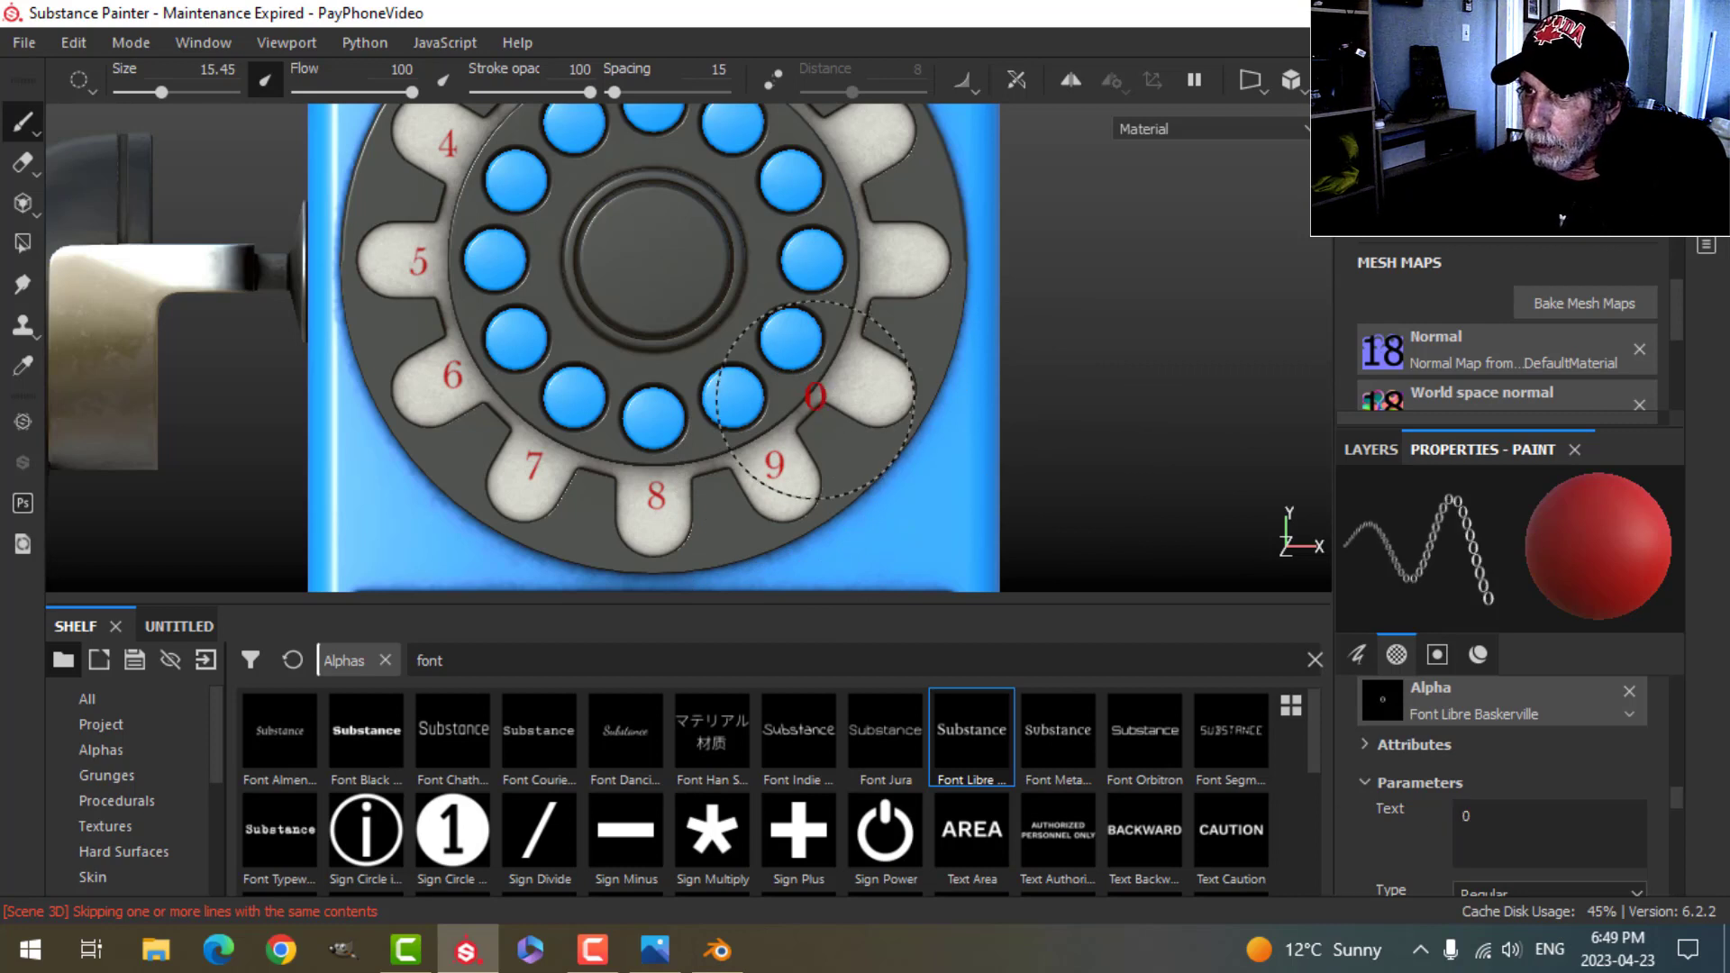
left_click(856, 383)
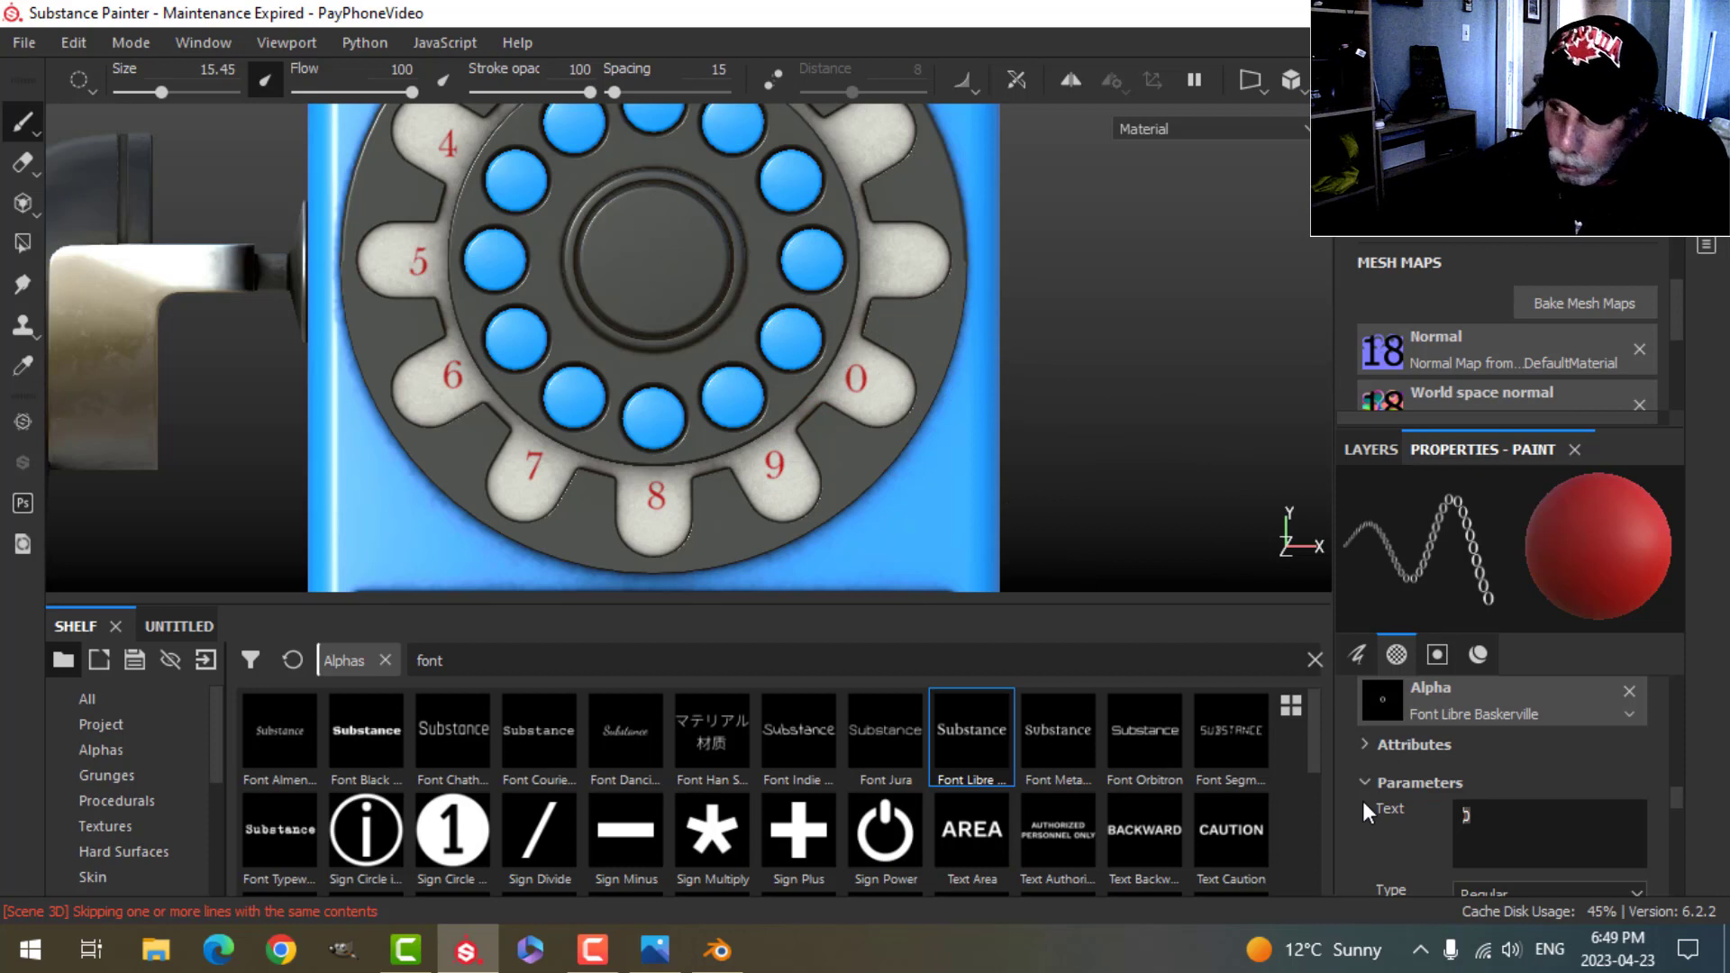
Step: Stamp * at brush size 23.13 on the lobe above the 0, and # at size 17.04 on the last empty lobe
key("BackSpace")
type("*")
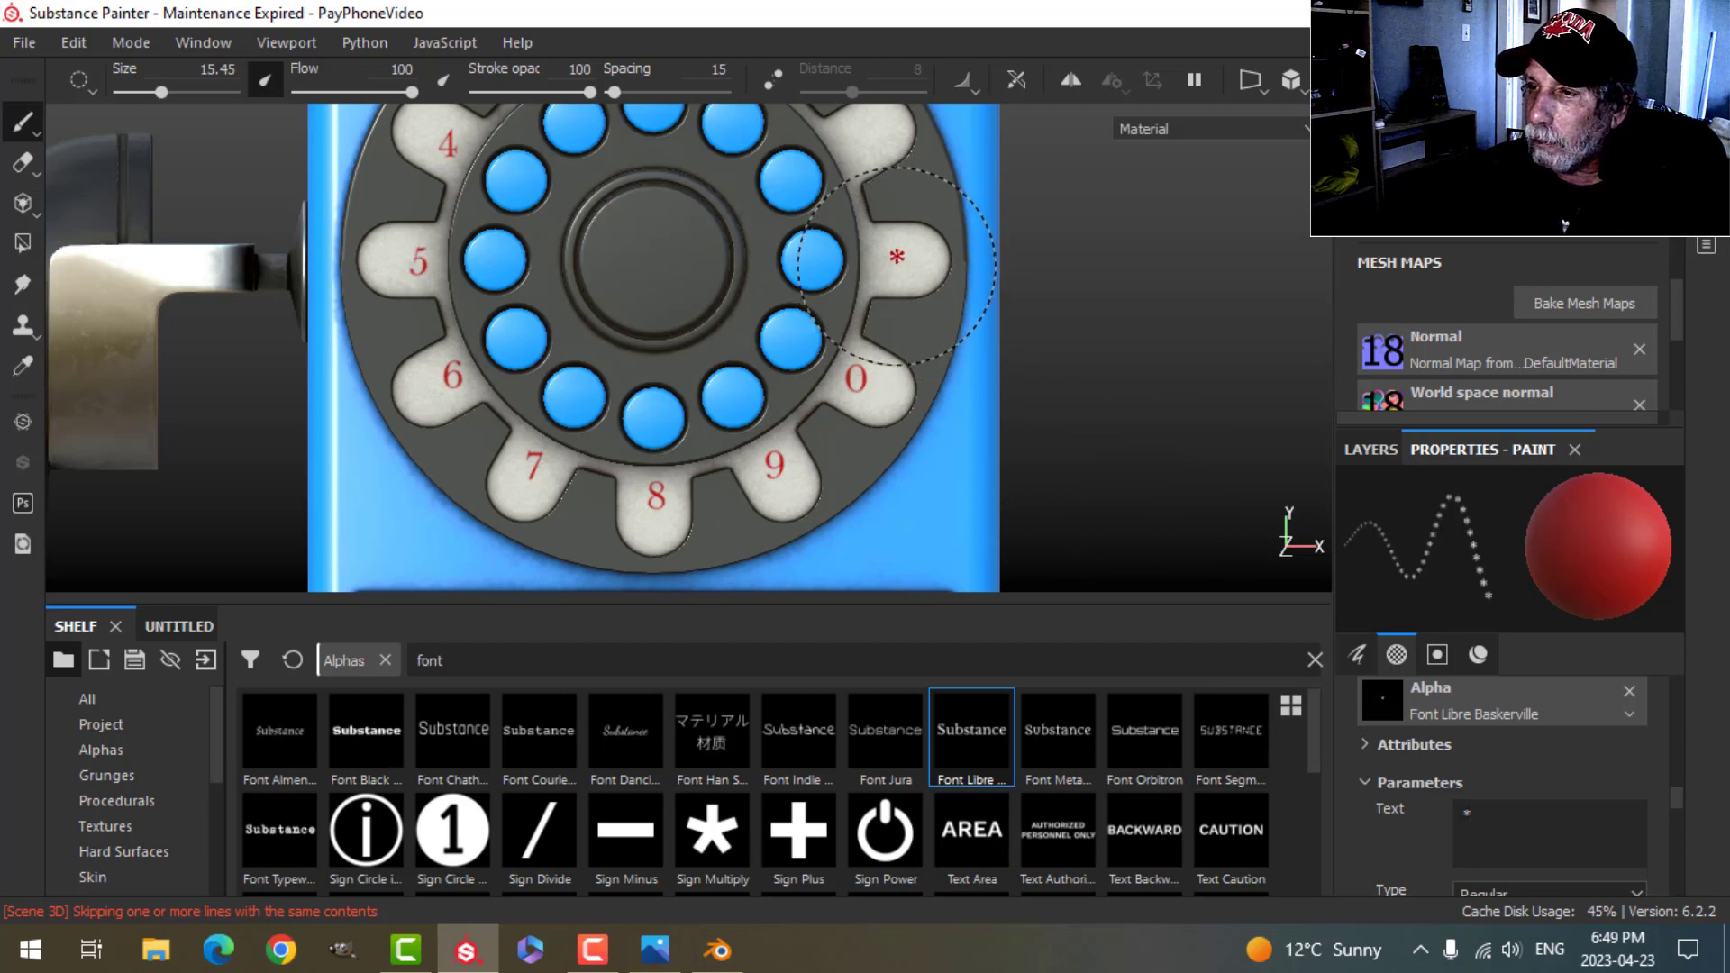
right_click_drag(896, 266, 937, 270, "ctrl")
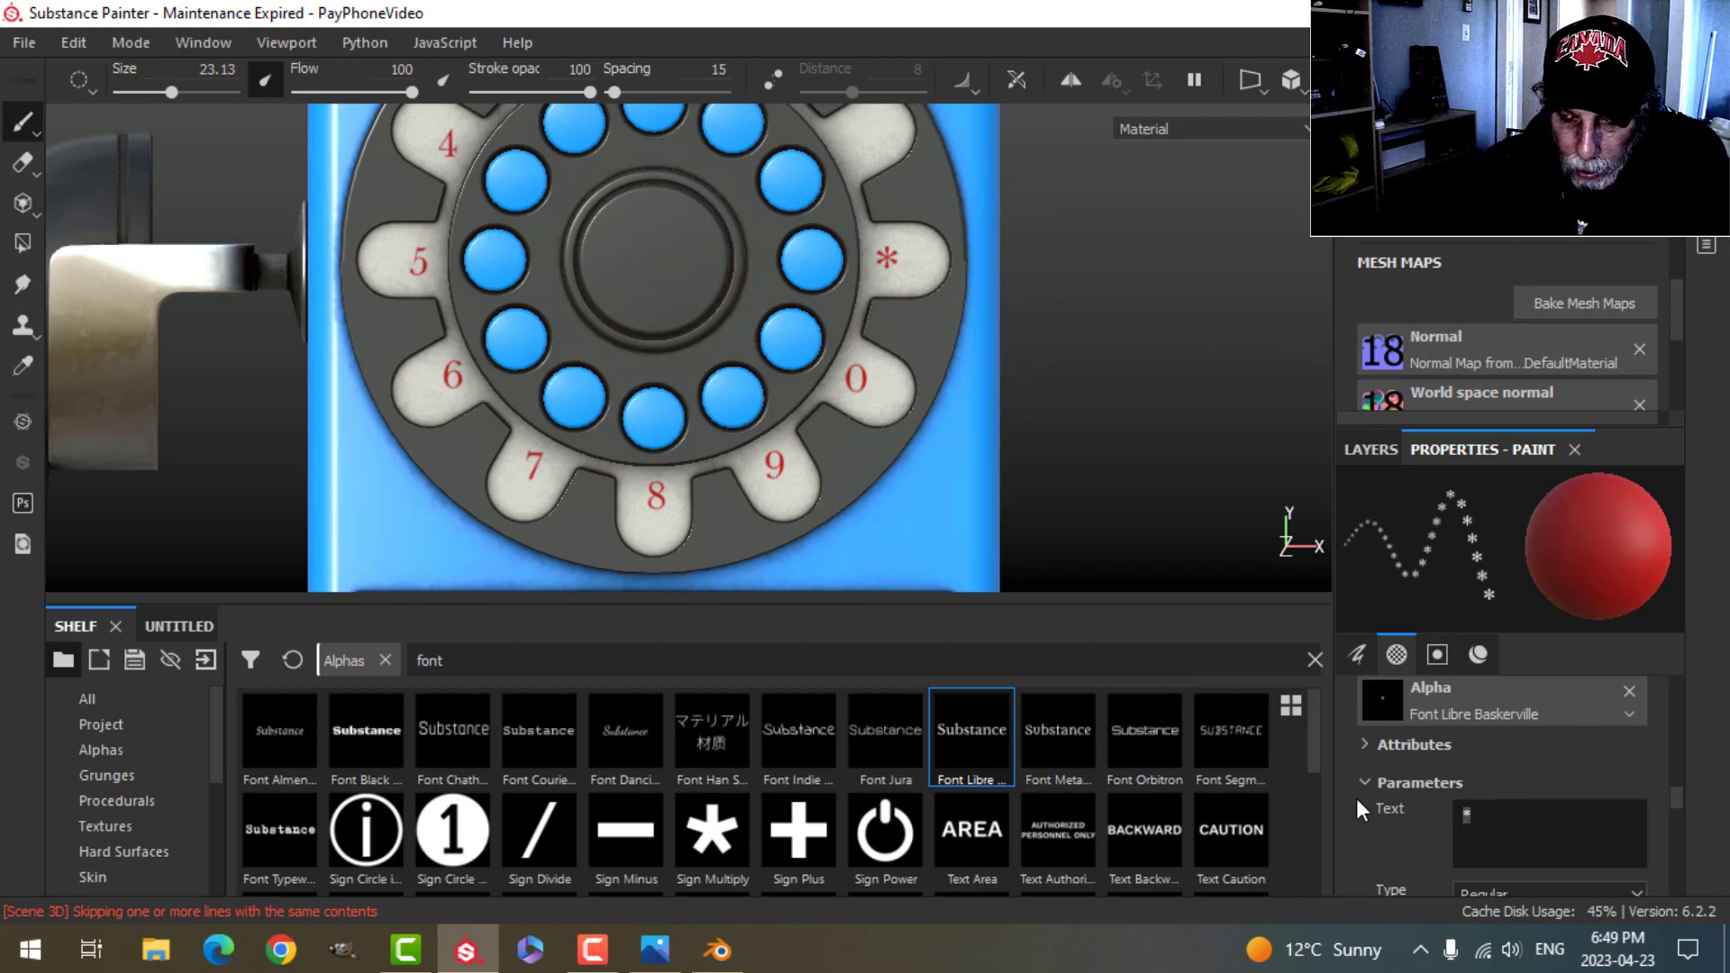
type("#")
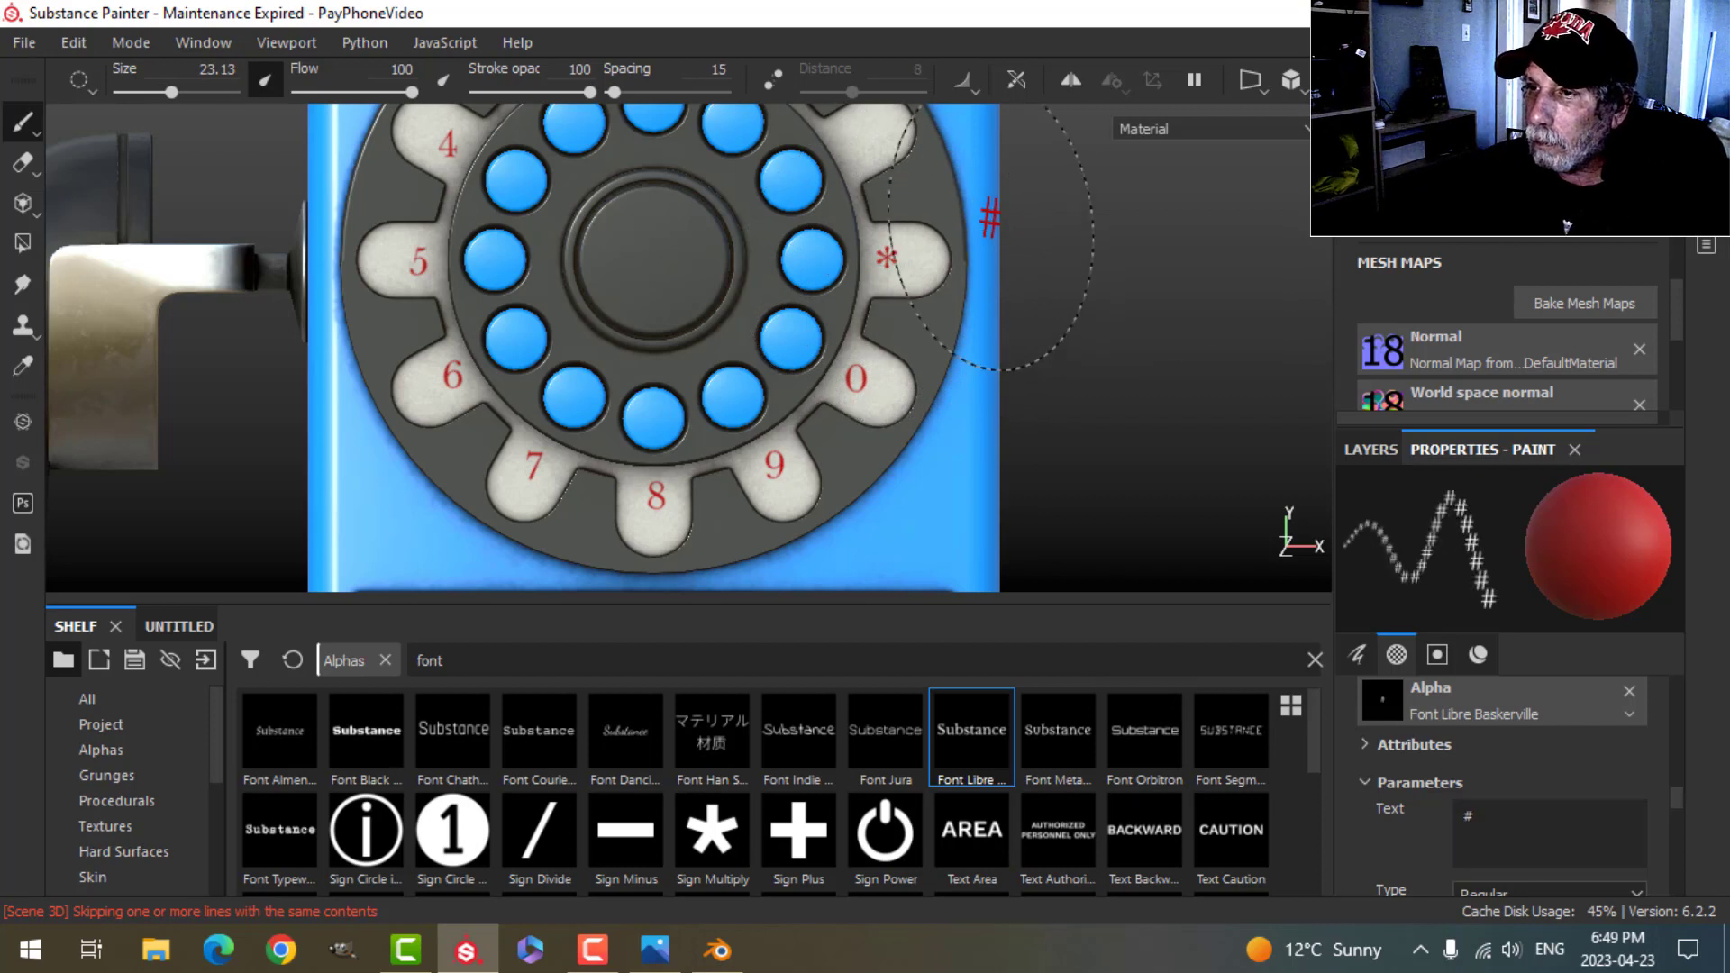
middle_click_drag(991, 226, 978, 412)
right_click_drag(875, 358, 860, 358, "ctrl")
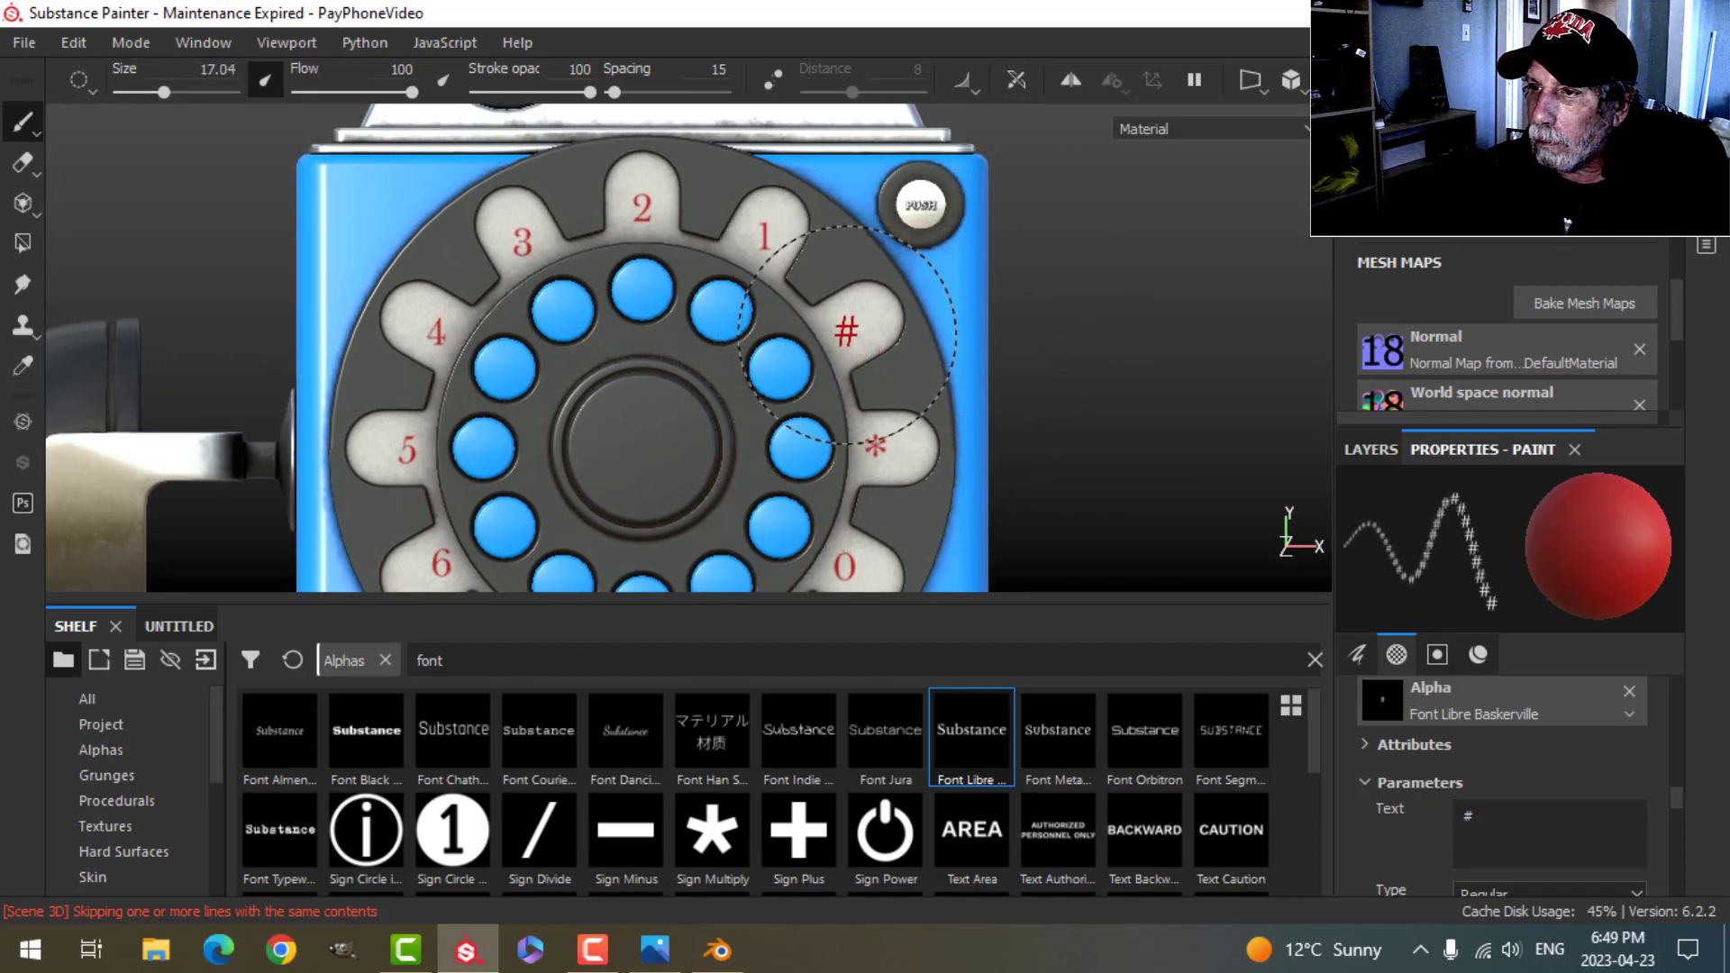
scroll(1015, 406, "down", 3)
middle_click_drag(1036, 396, 1046, 318)
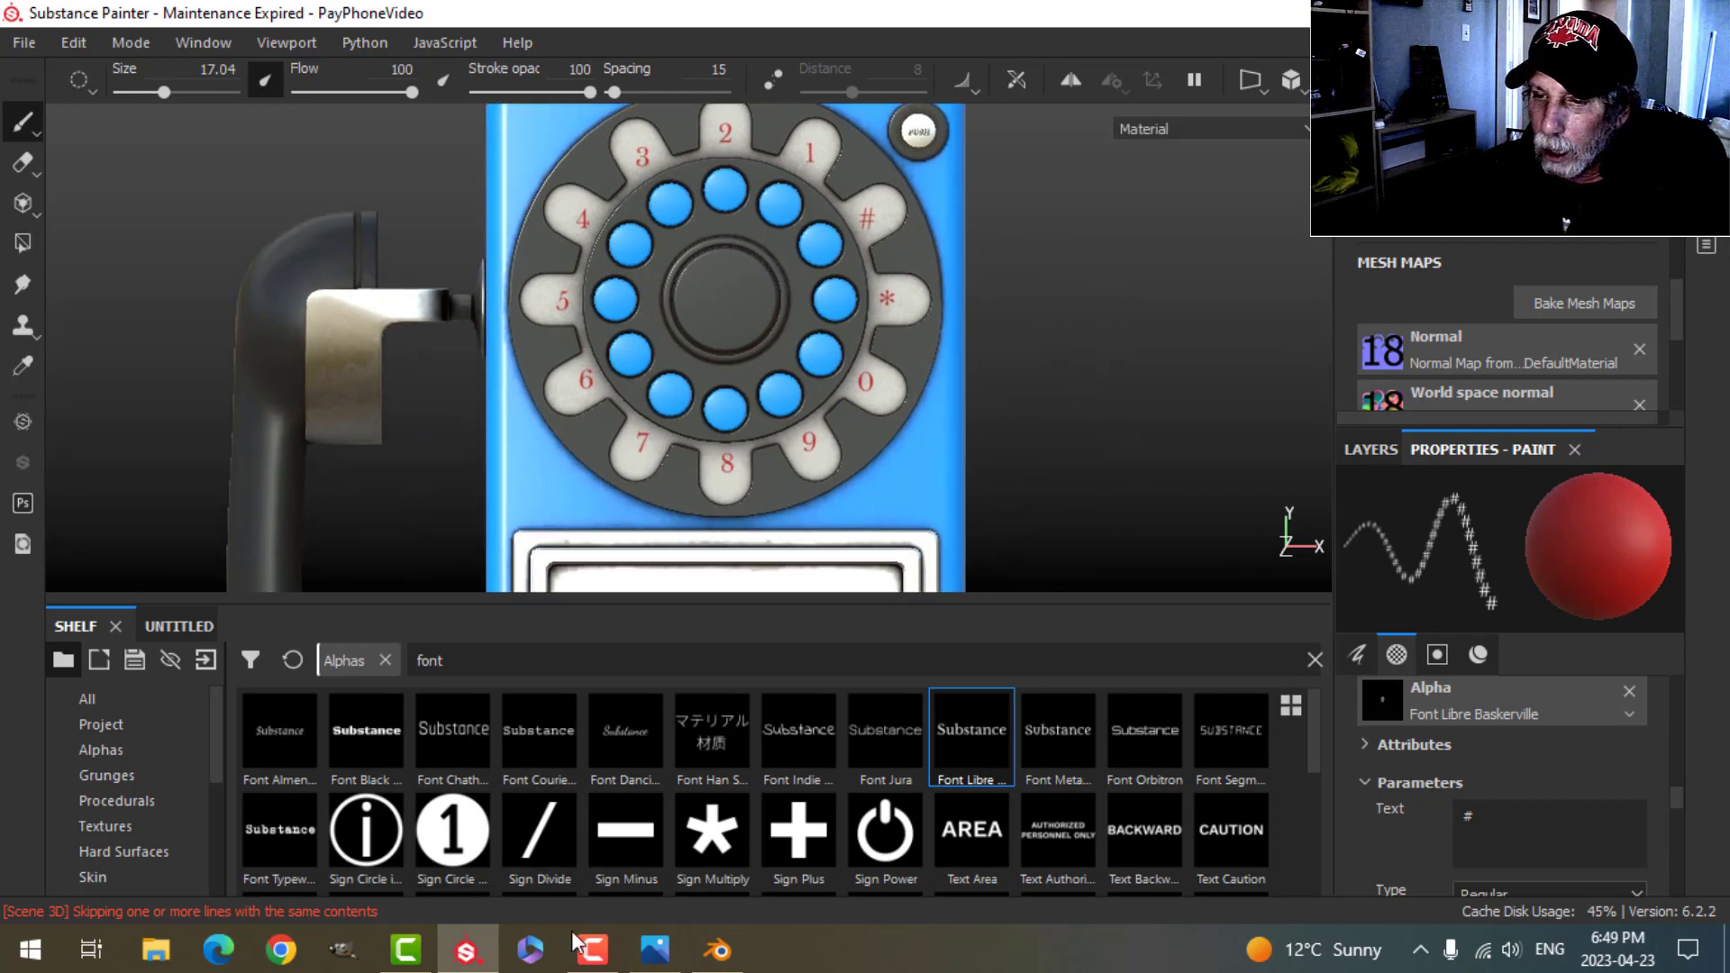
Step: Check the dial letters in the Photos reference, and set the brush base color in Substance Painter to near-black with RGB 0.018
left_click(655, 949)
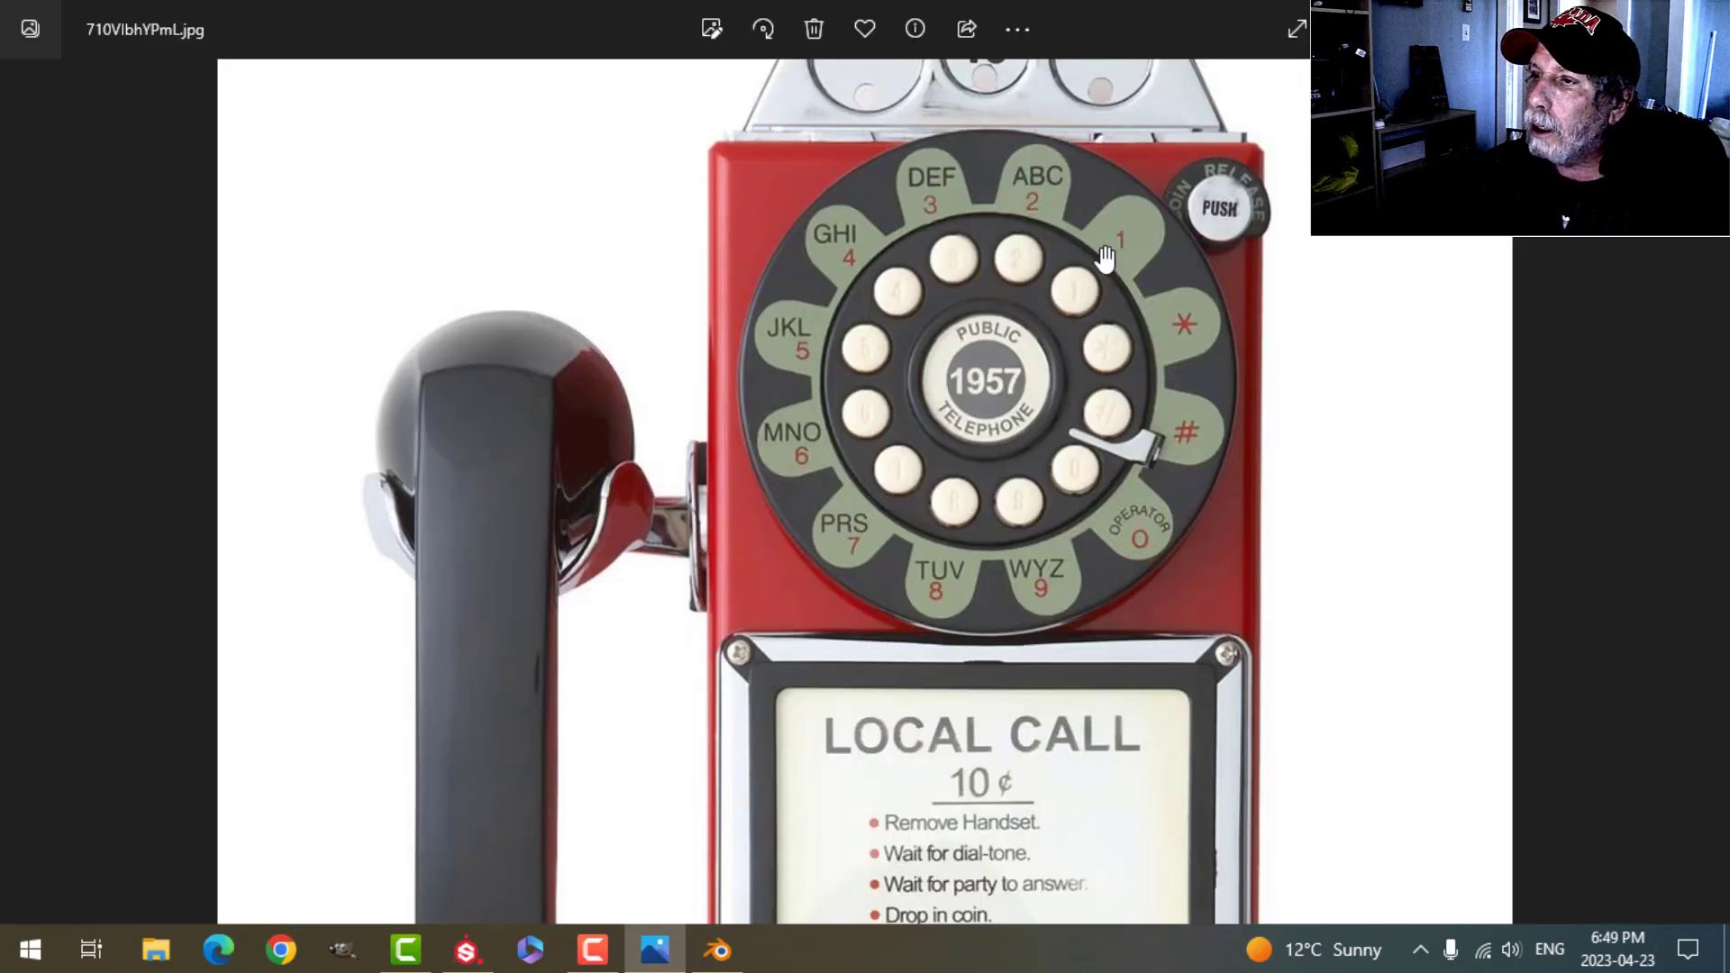
left_click(718, 950)
left_click(484, 955)
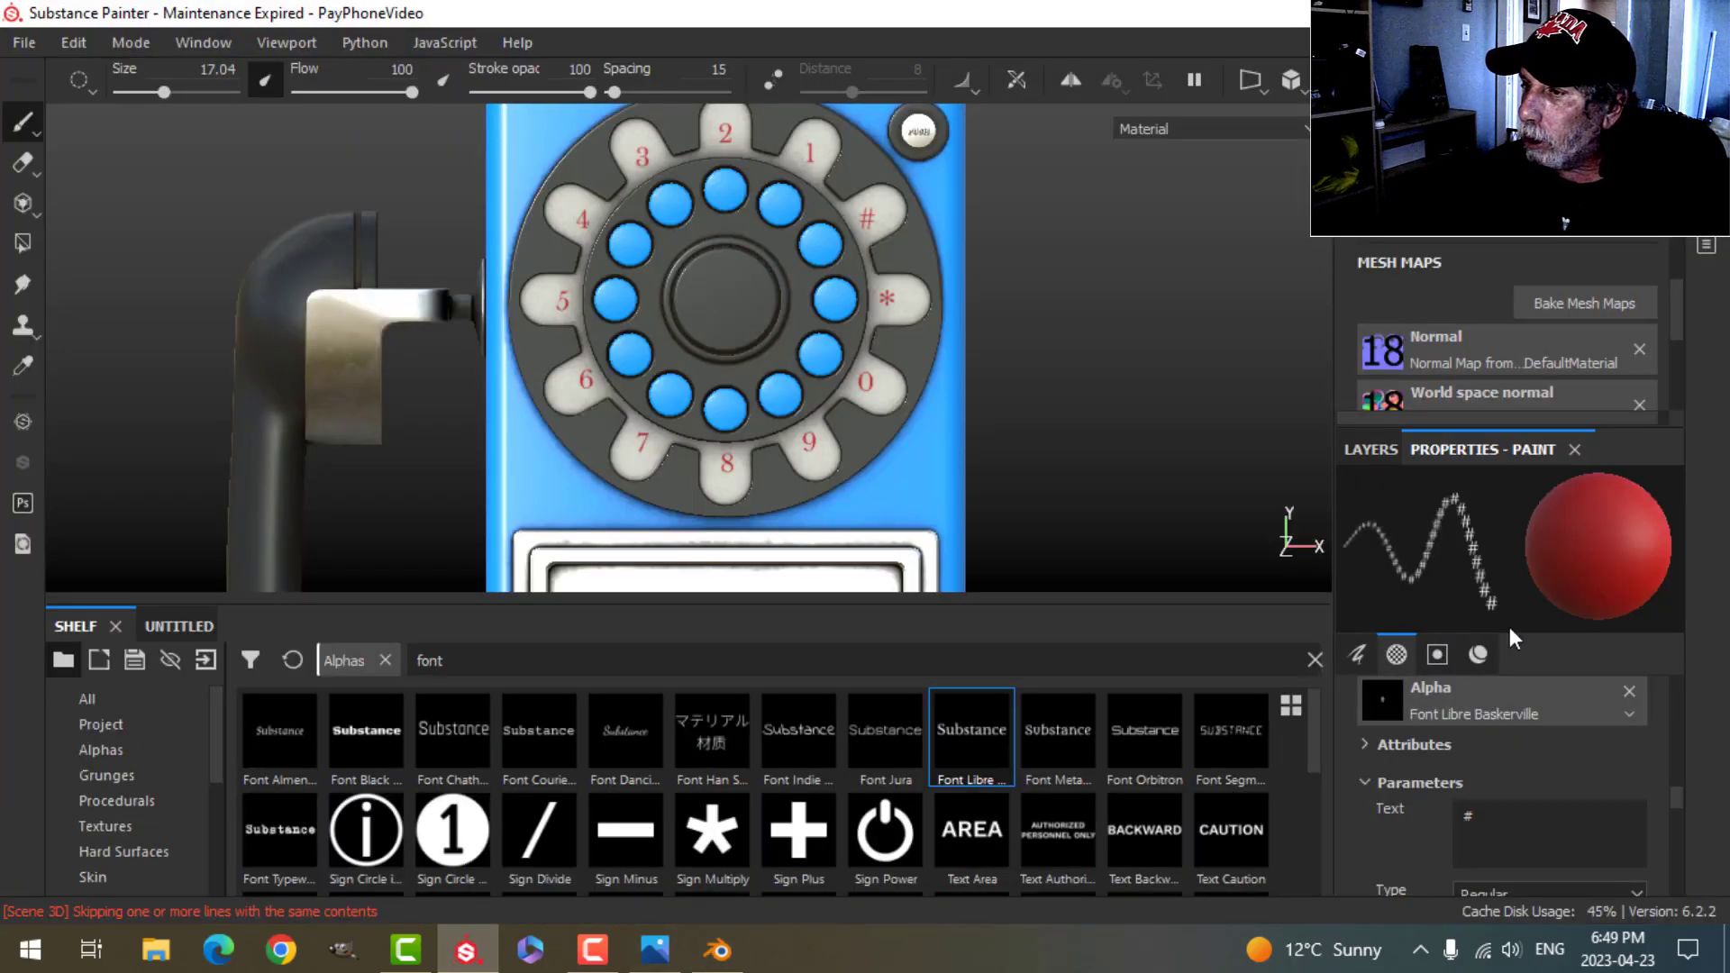
scroll(1506, 697, "down", 12)
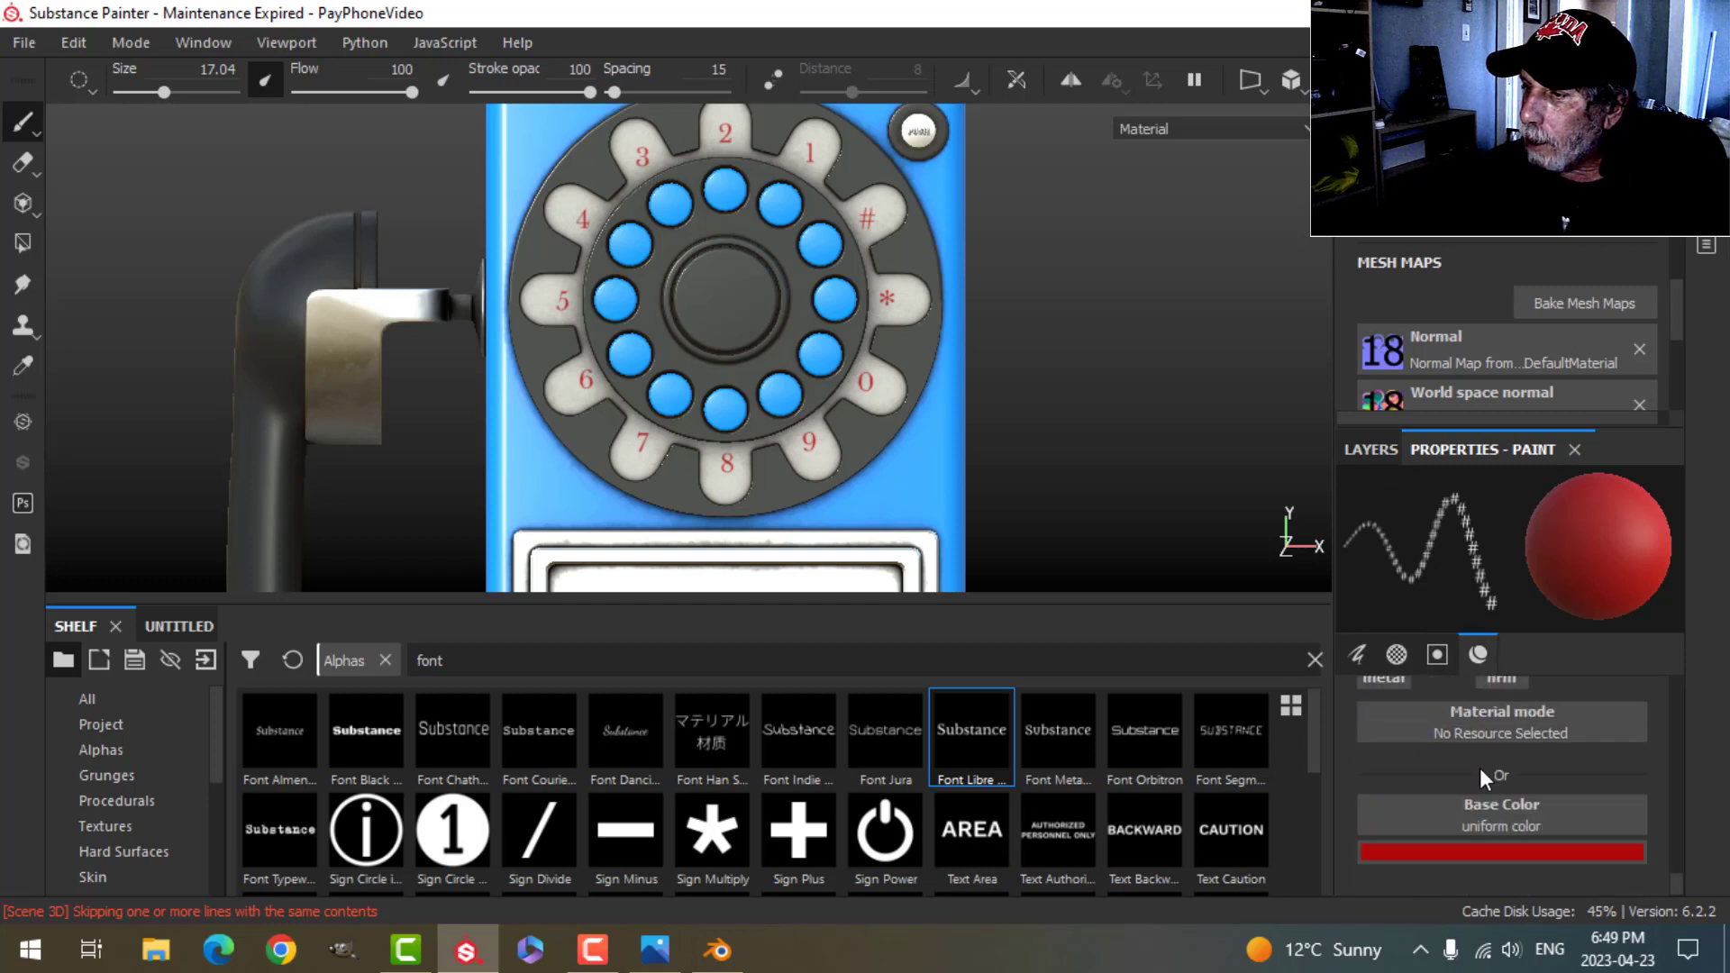
left_click(1494, 852)
mouse_move(1392, 753)
left_mouse_down()
mouse_move(1397, 737)
mouse_move(1380, 764)
left_mouse_up()
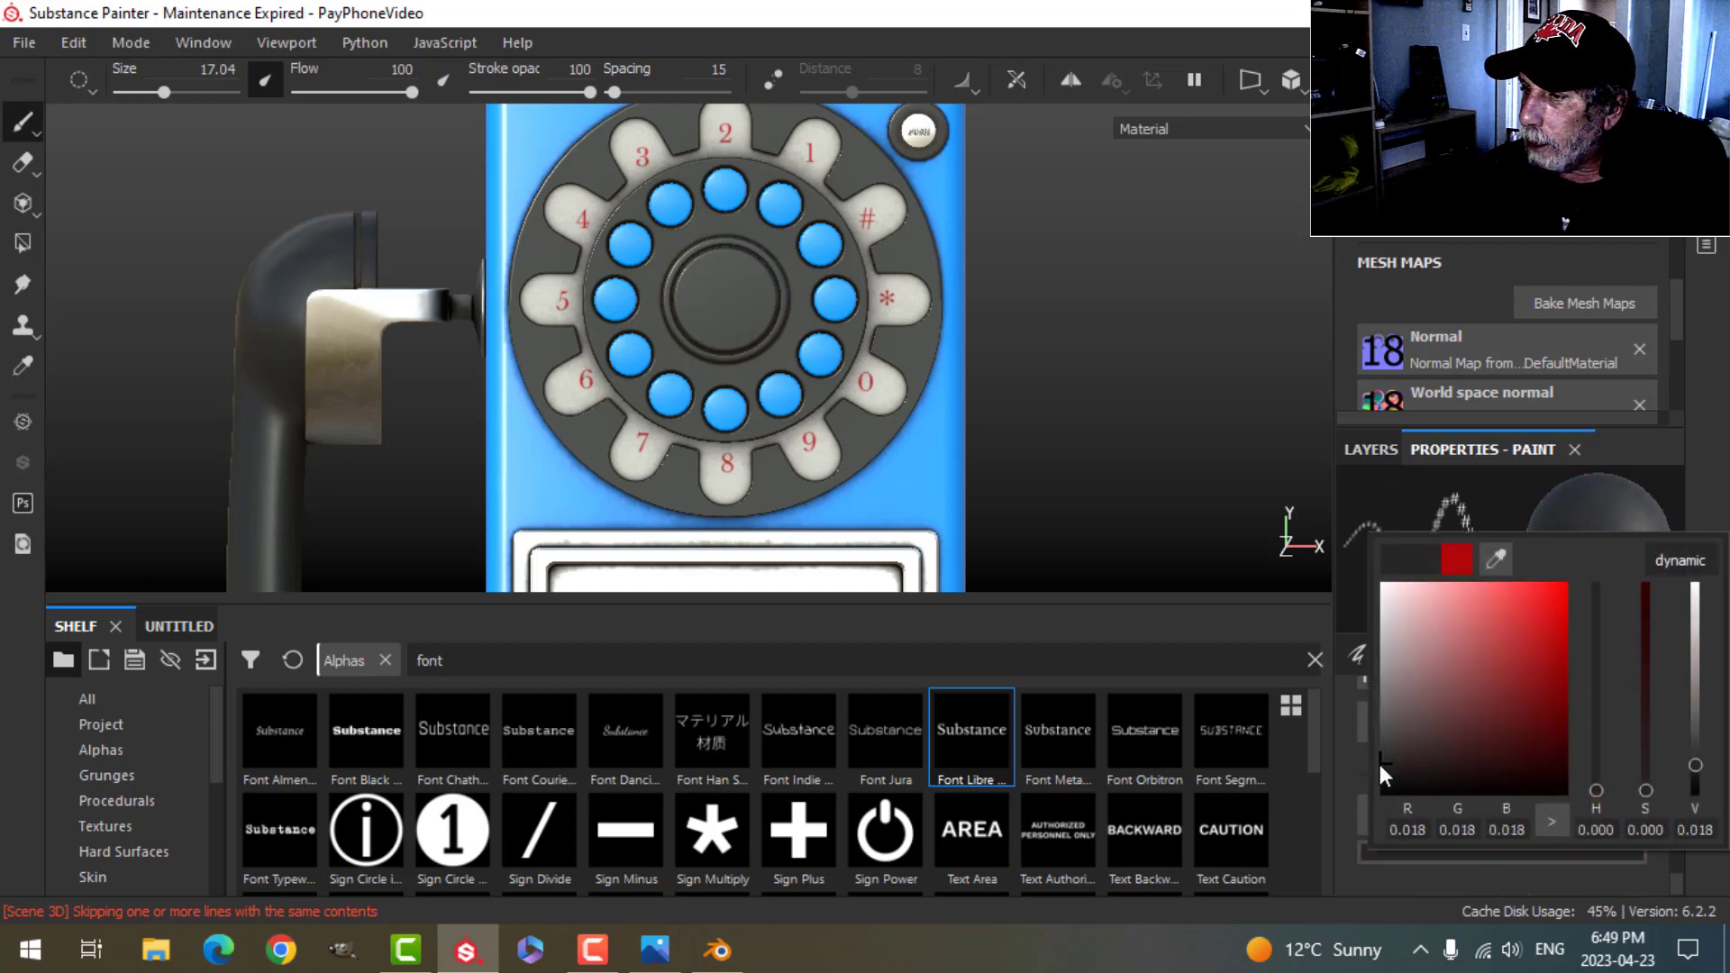
Step: Set the font alpha's text to ABC and the brush size to 6.89 for lettering the dial lobes
left_click(1700, 459)
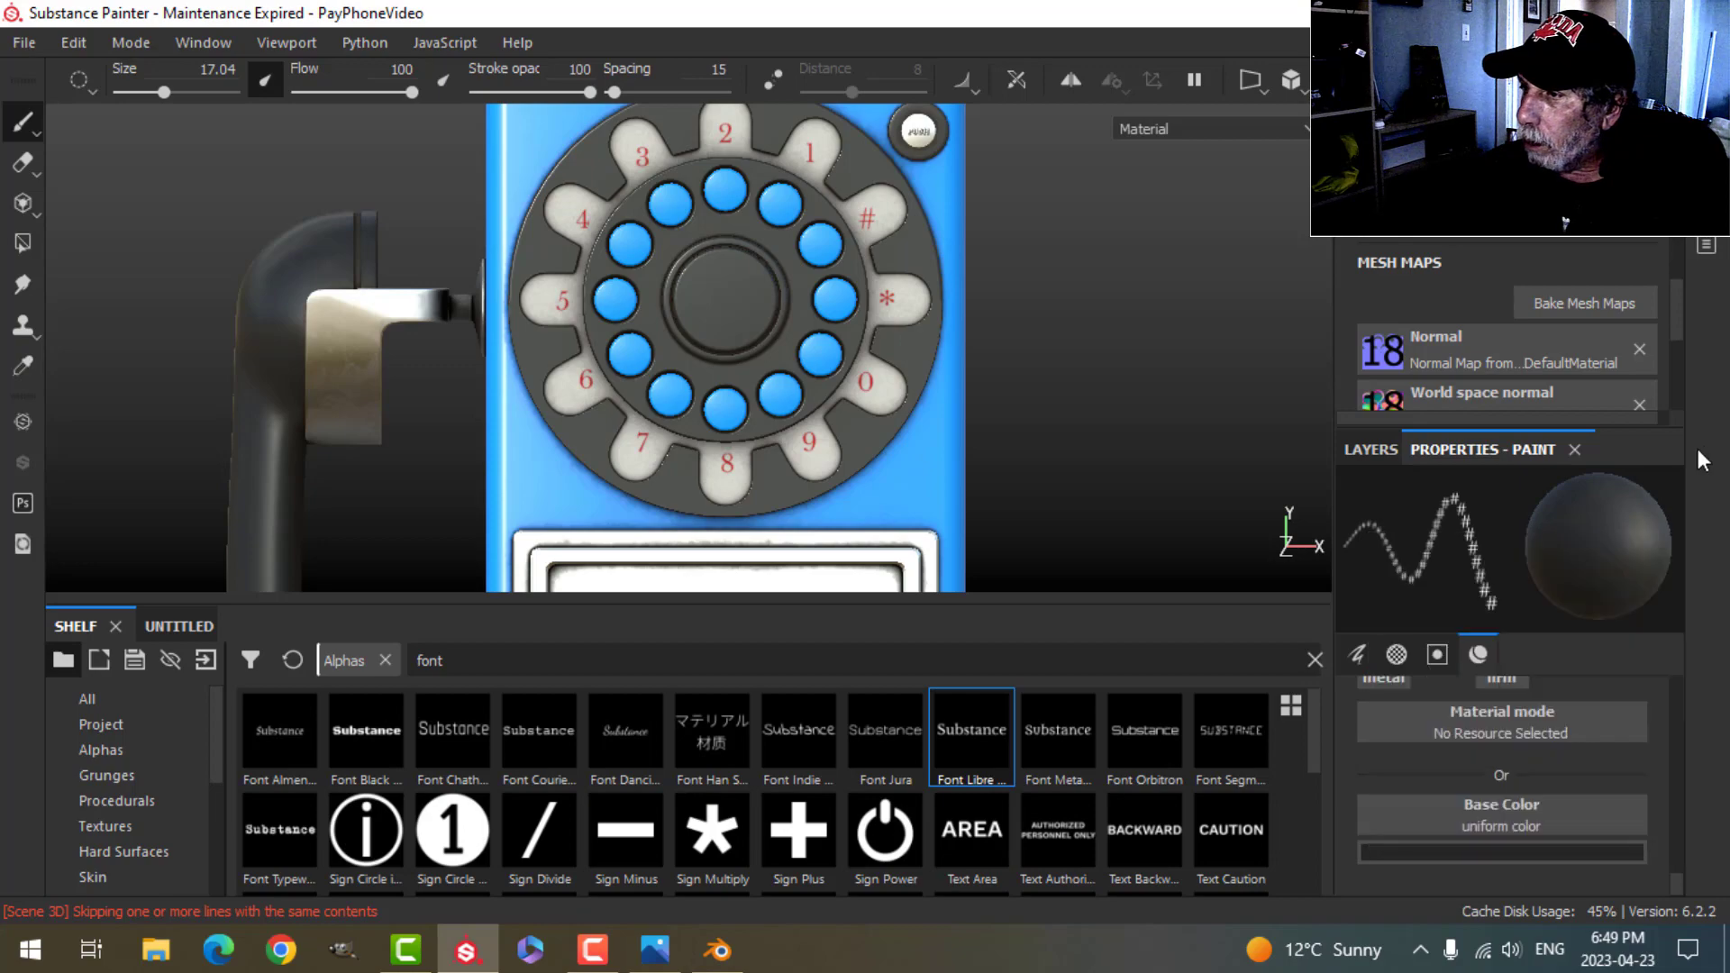
left_click(1373, 449)
left_click(1507, 448)
scroll(1545, 712, "up", 2)
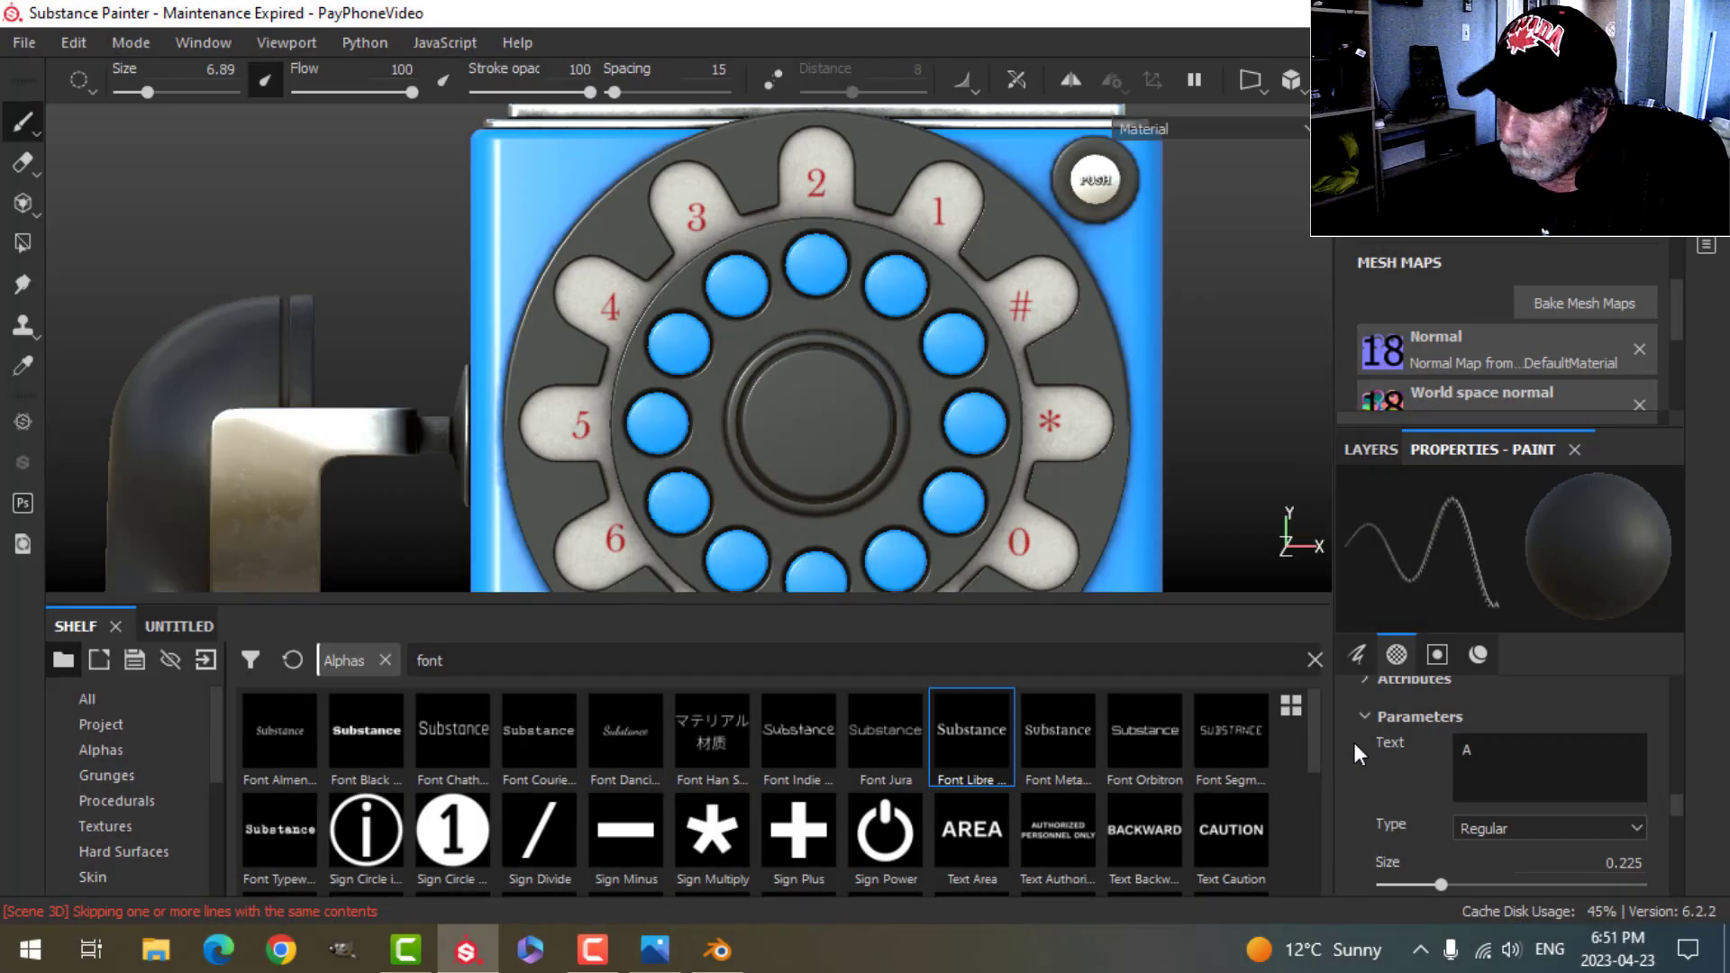
middle_click_drag(845, 328, 840, 441)
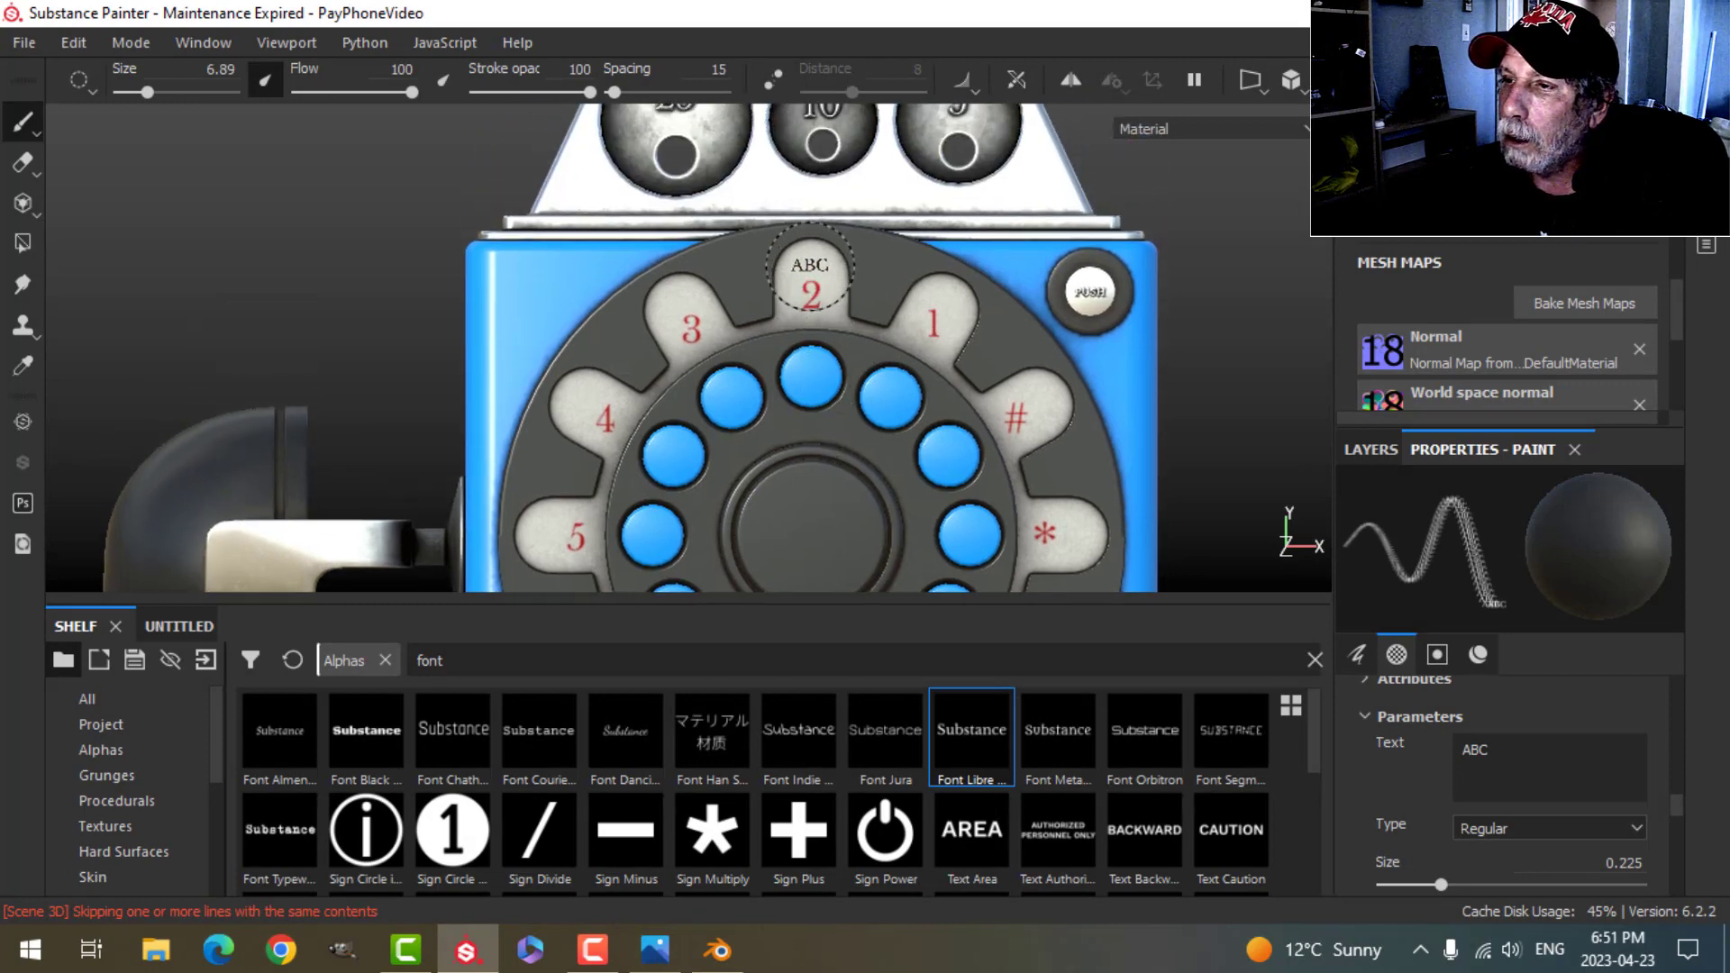
Step: Check the letters in the Photos reference, then in Substance Painter set the font alpha to Bold and stamp ABC above the 2
left_click(656, 946)
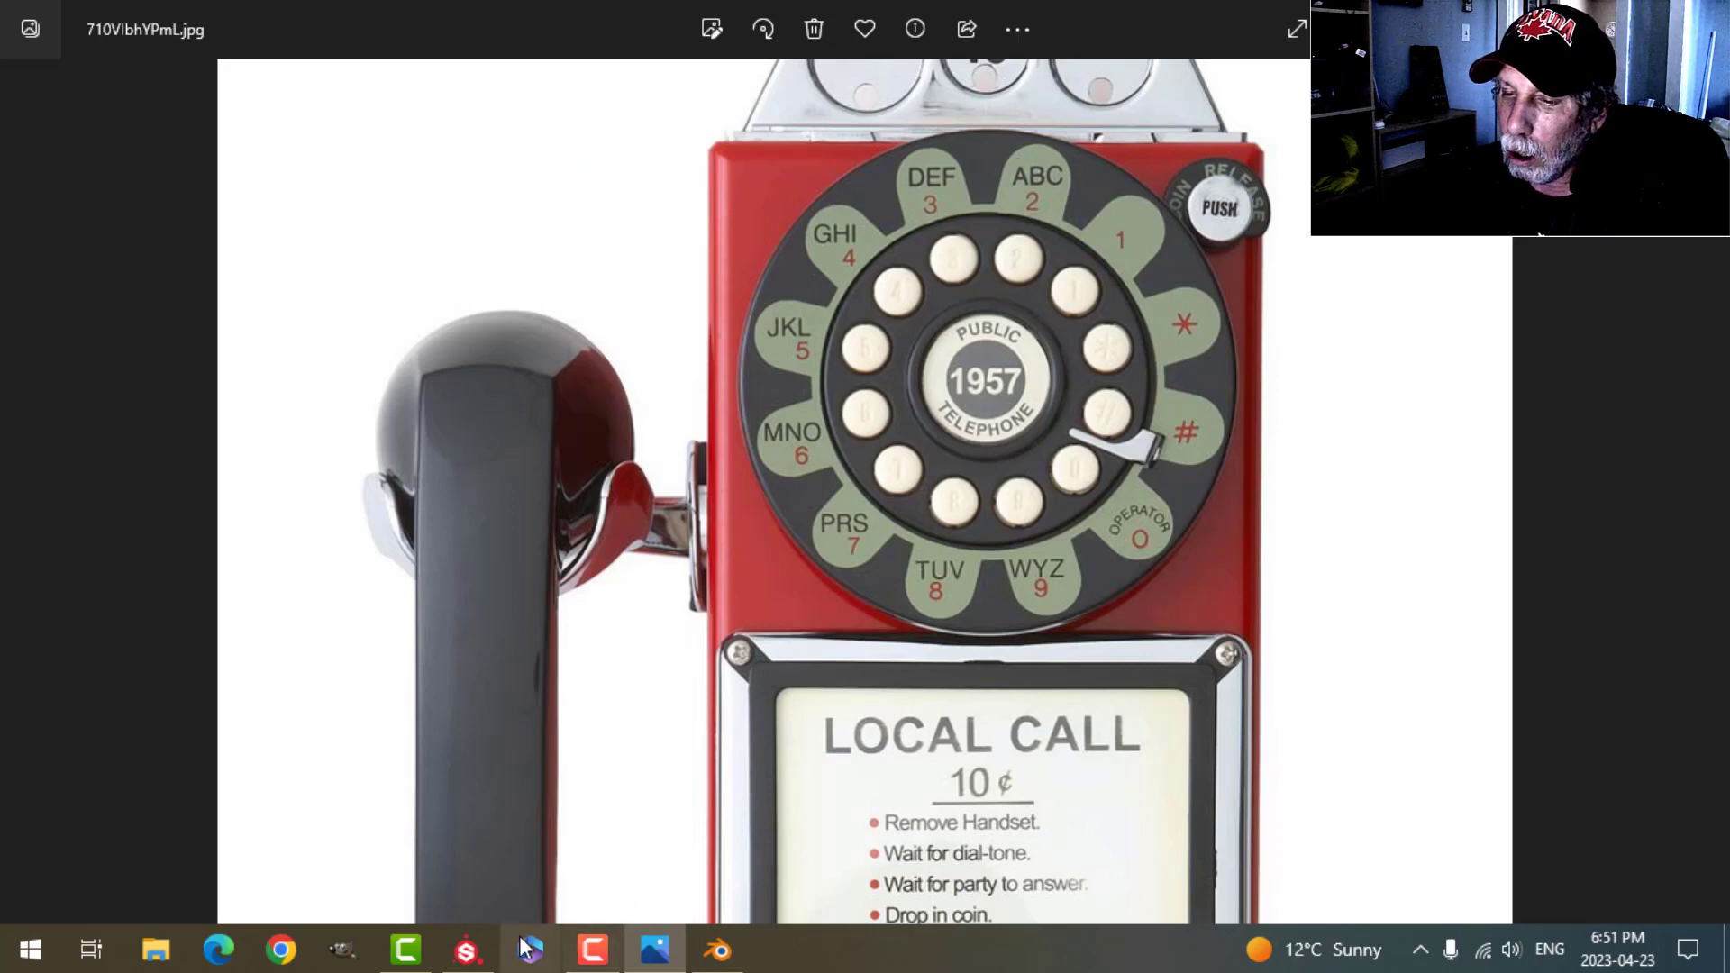
left_click(465, 950)
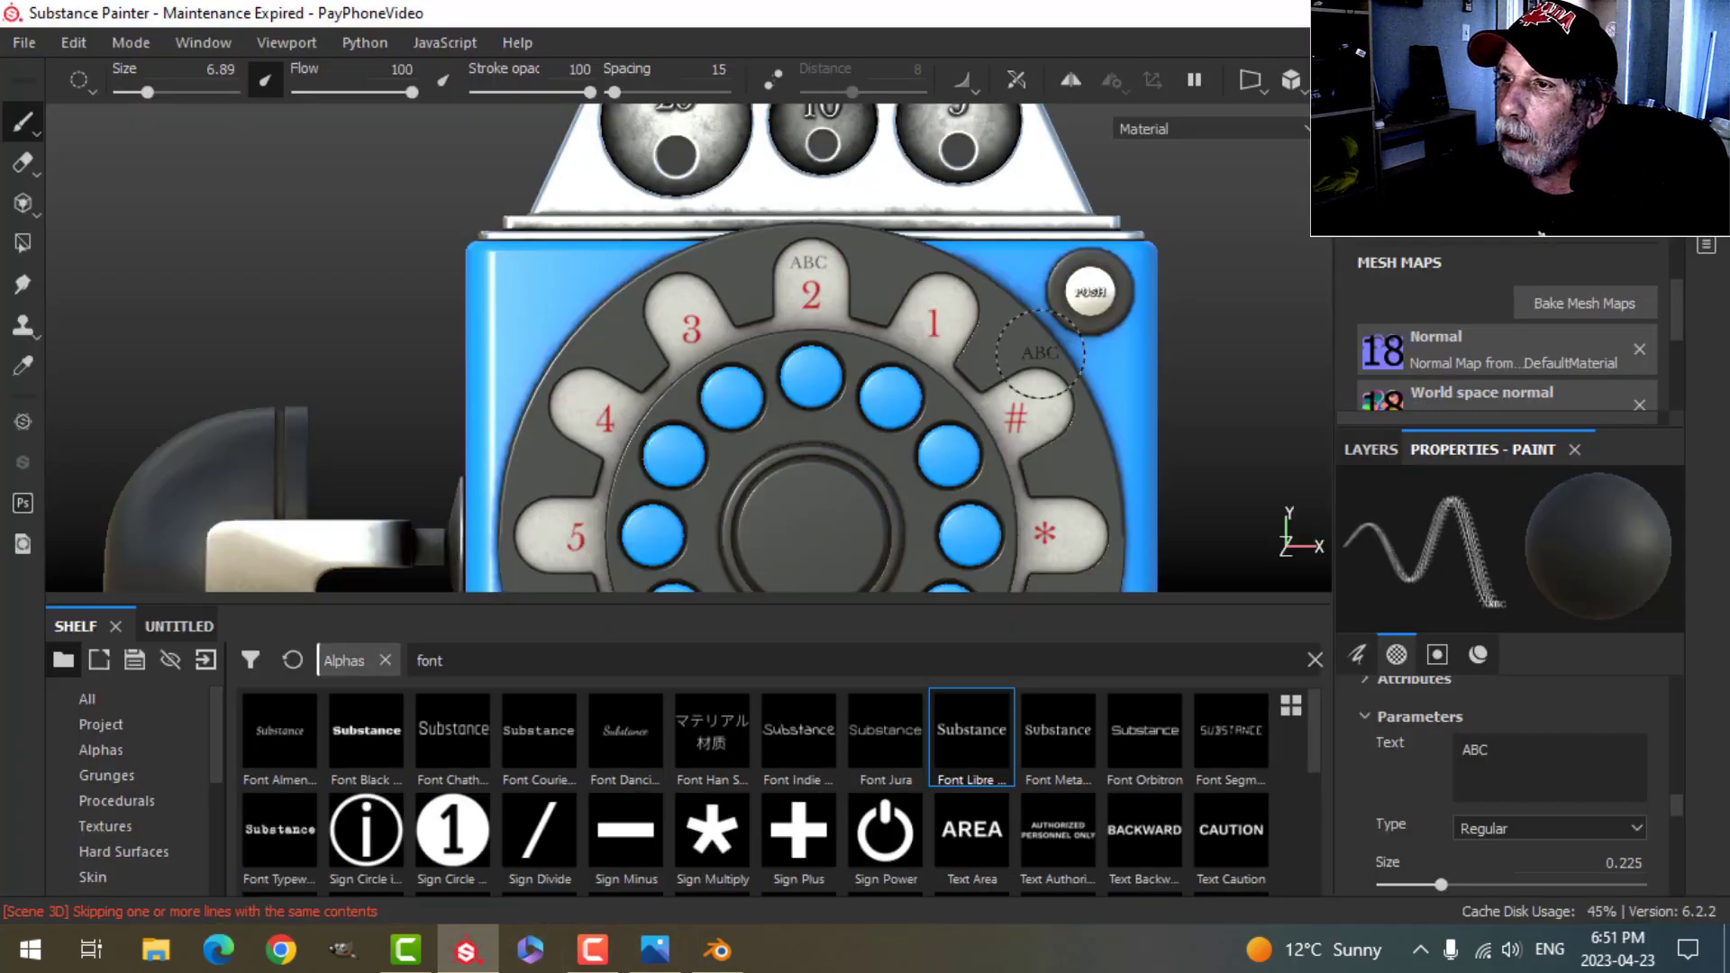
left_click(1492, 826)
left_click(1489, 855)
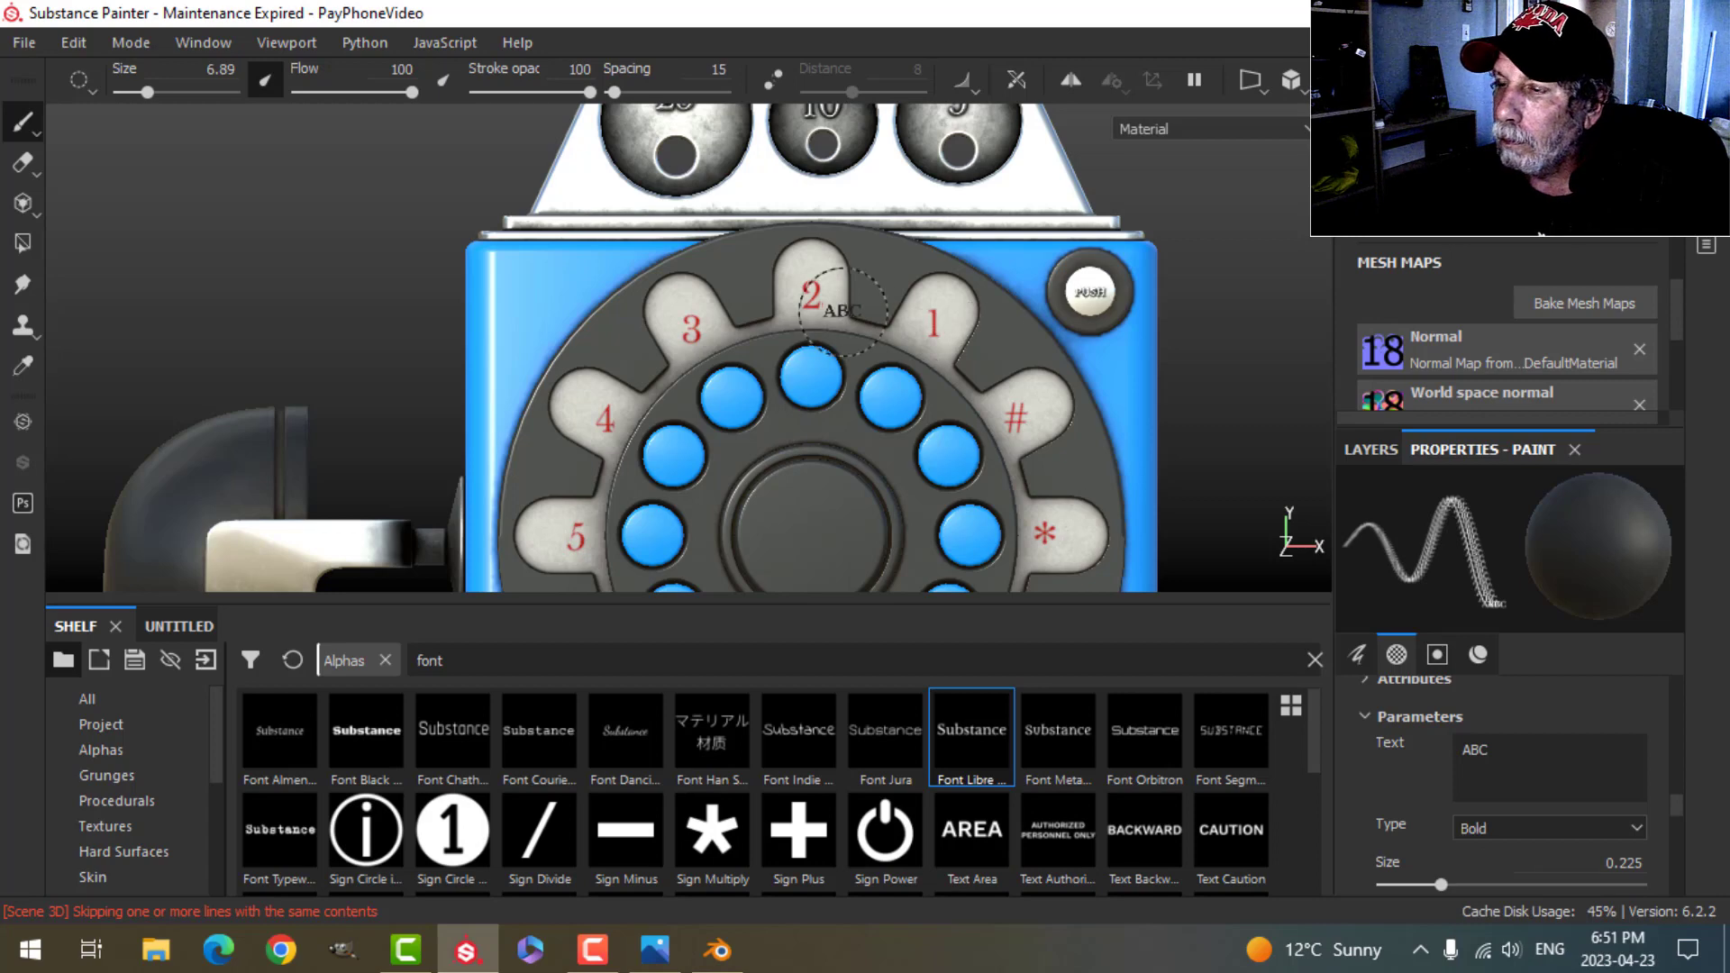
scroll(842, 311, "up", 4)
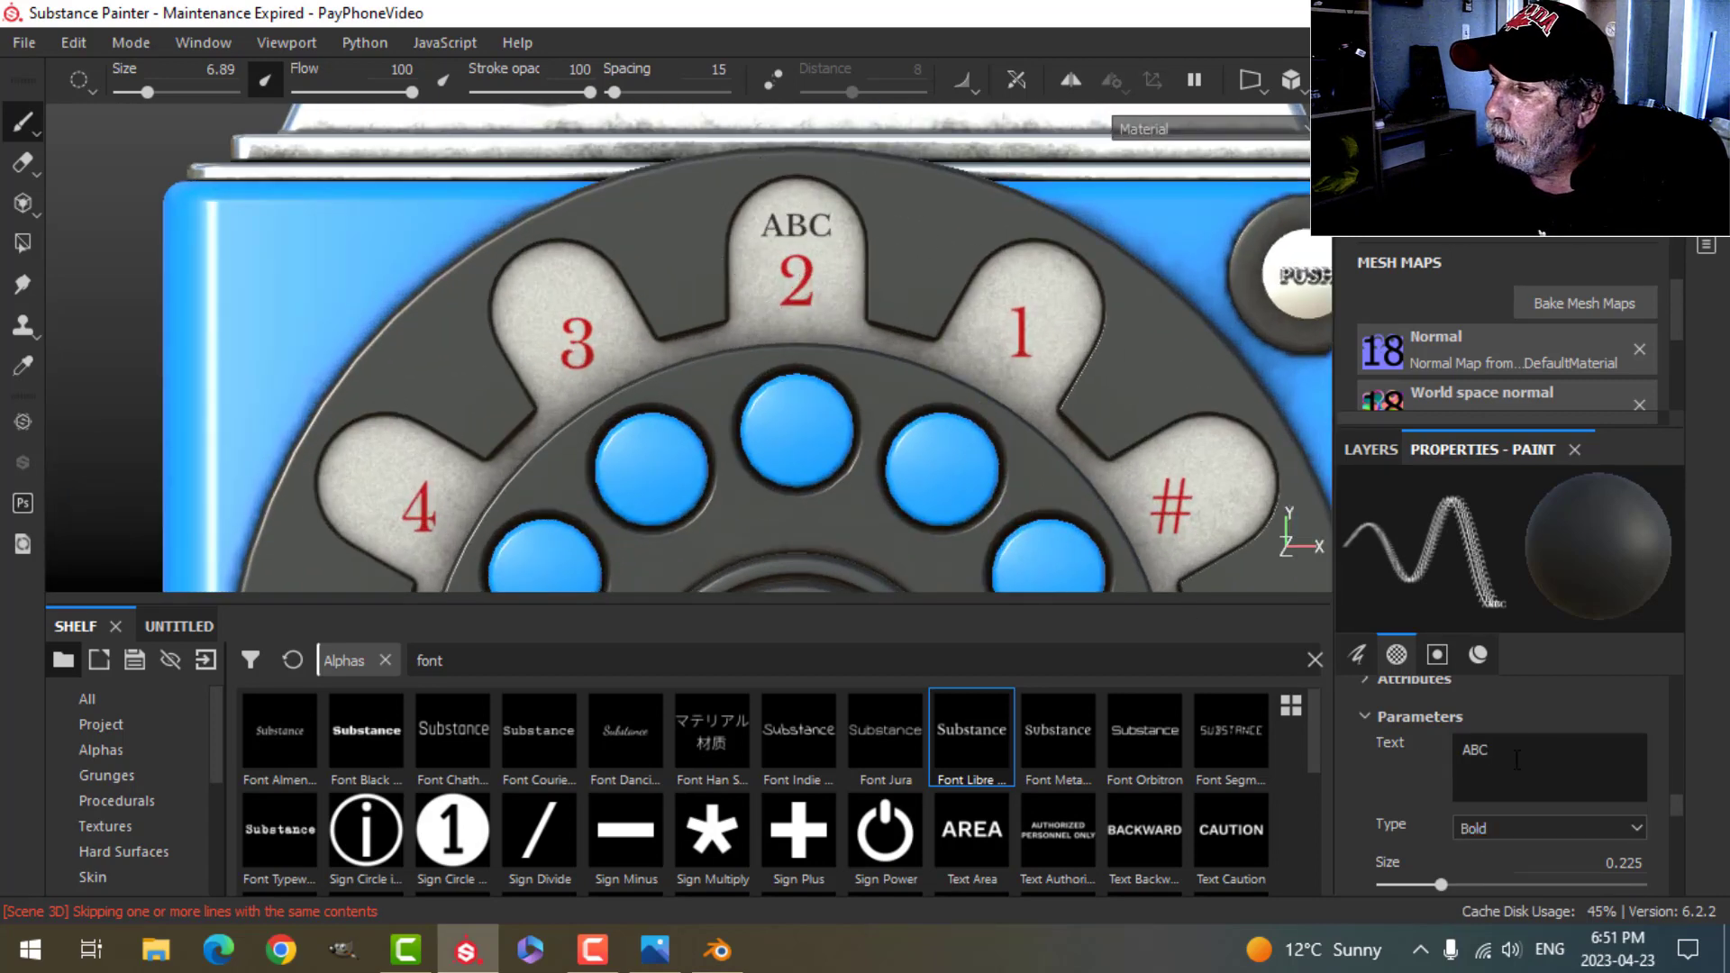
Step: Stamp DEF above the 3 and GHI beside the 4, changing the alpha text and checking the Photos reference between them
type("DEF")
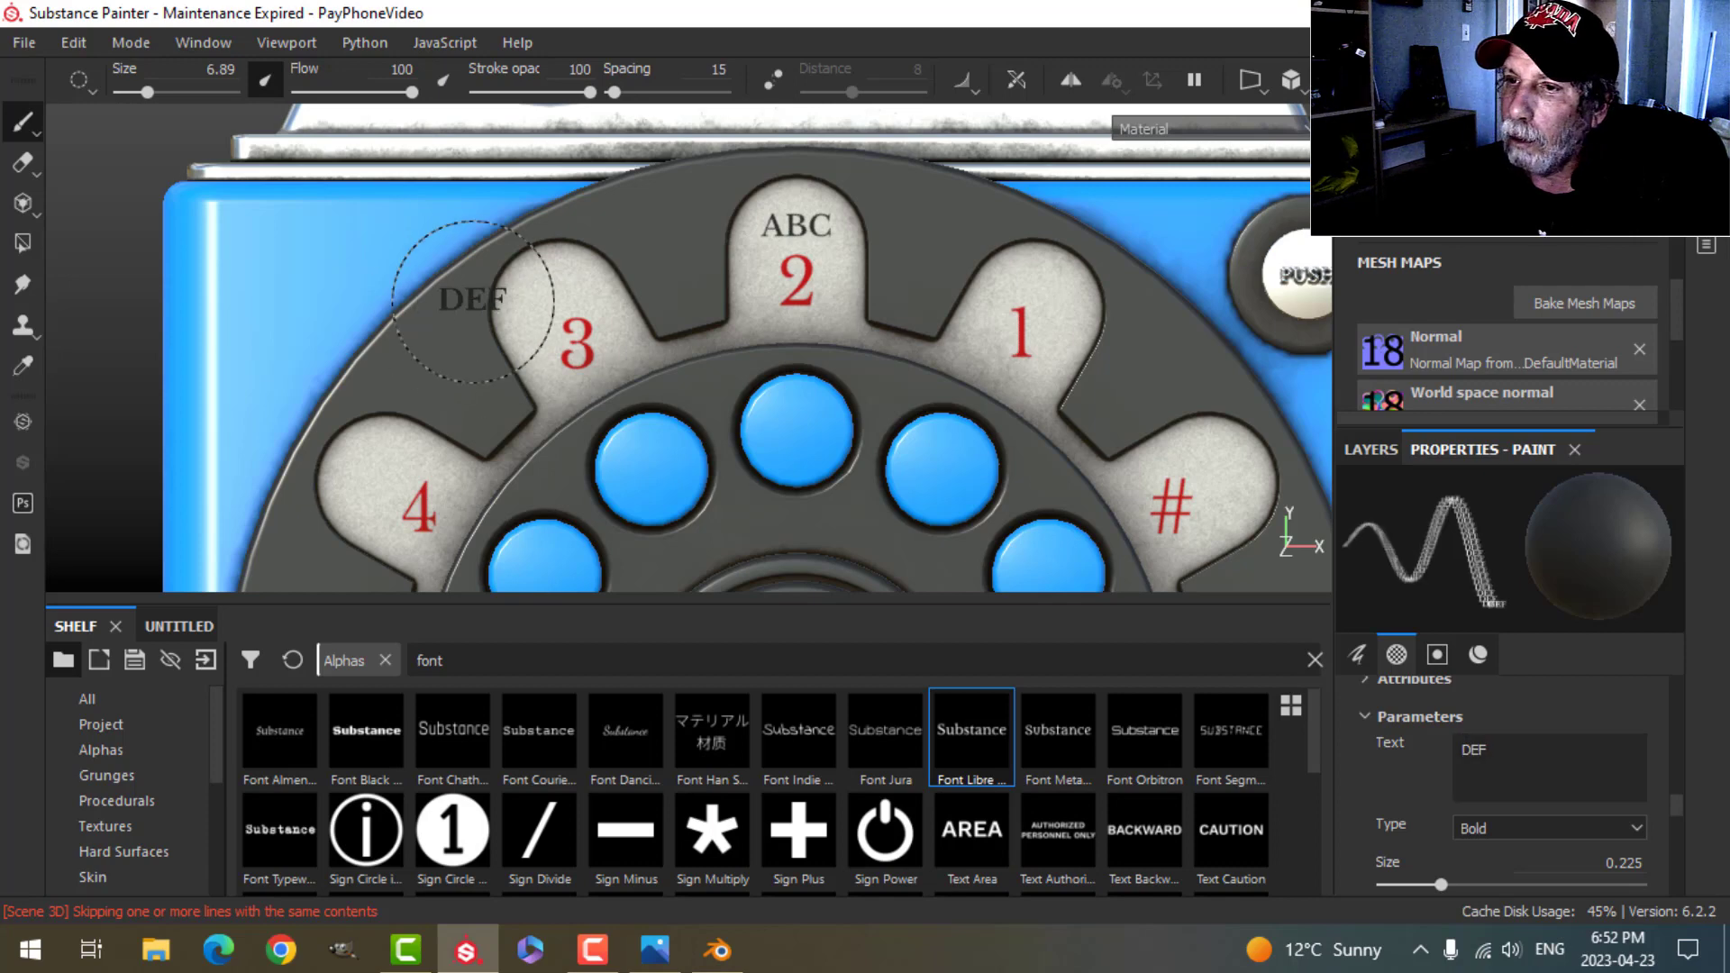
left_click(555, 289)
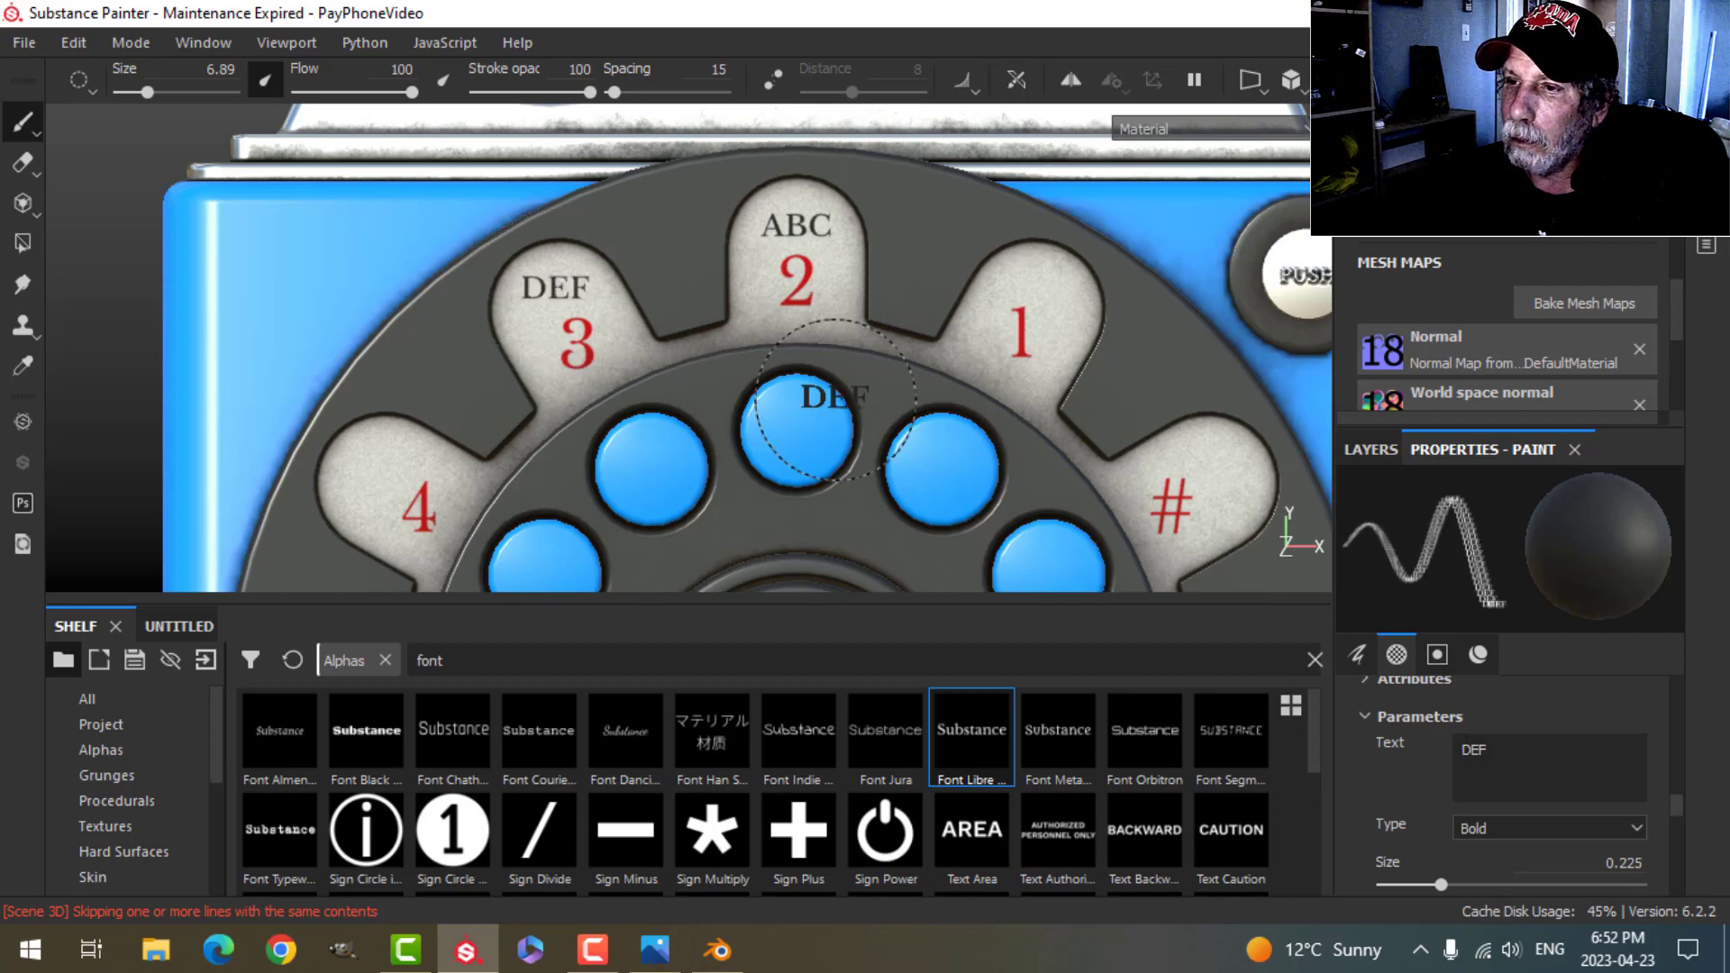
middle_click_drag(869, 438, 937, 356, "alt")
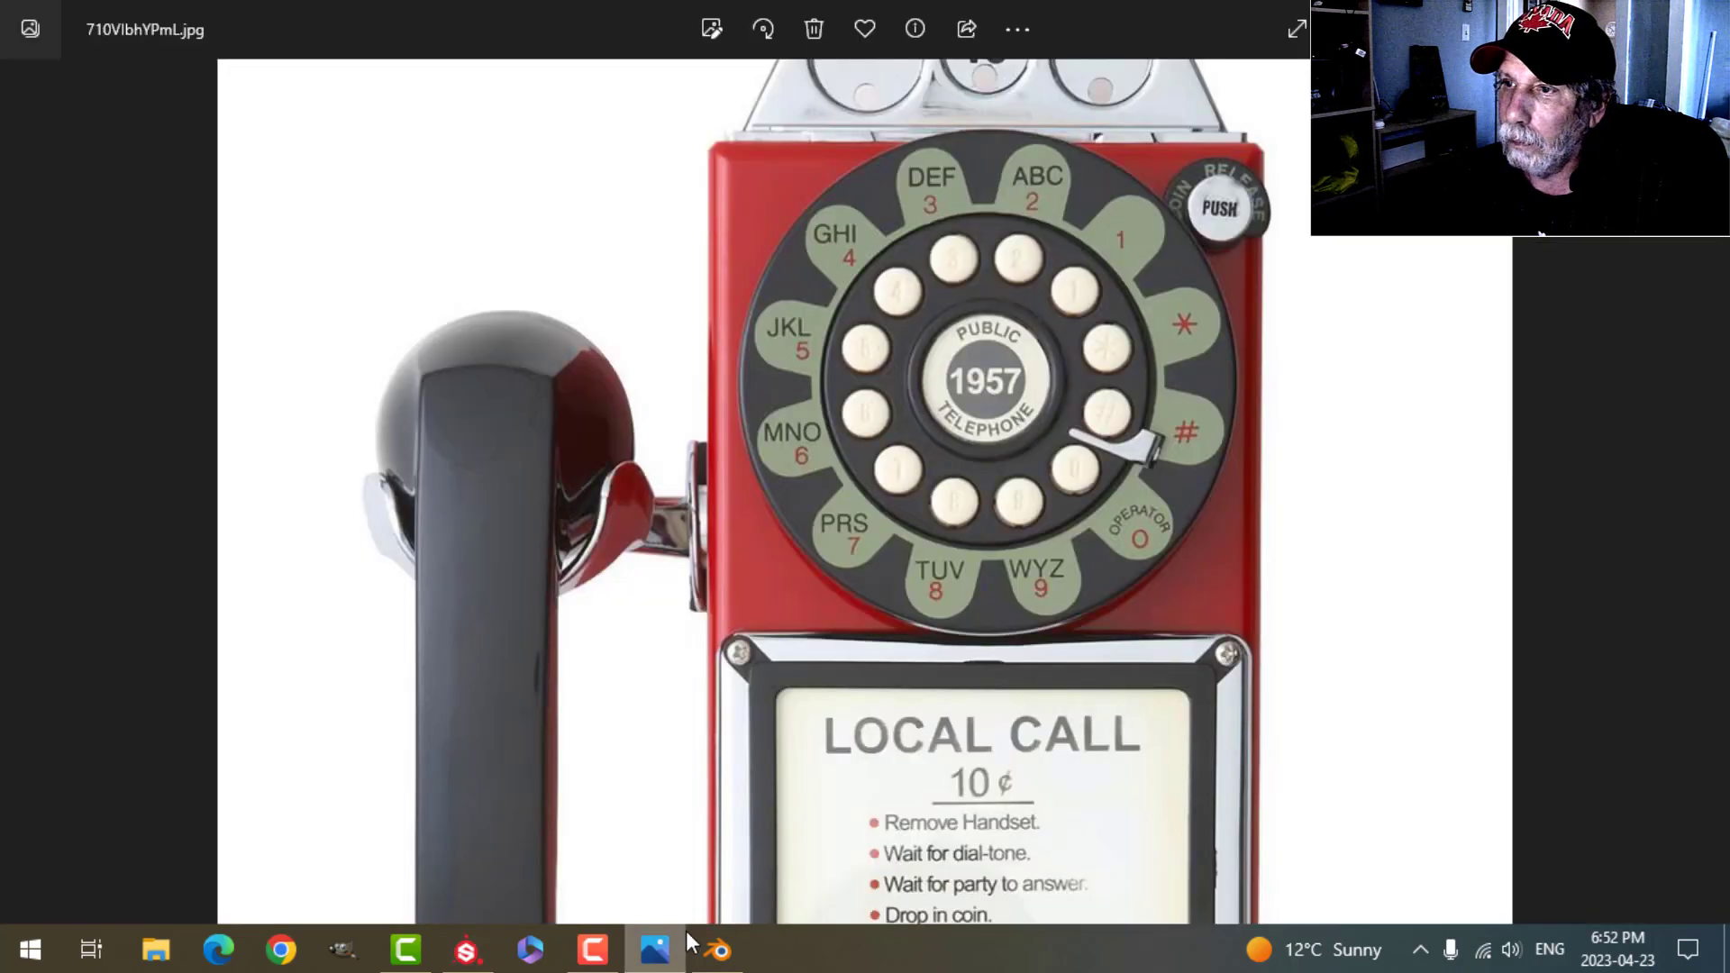
left_click(662, 946)
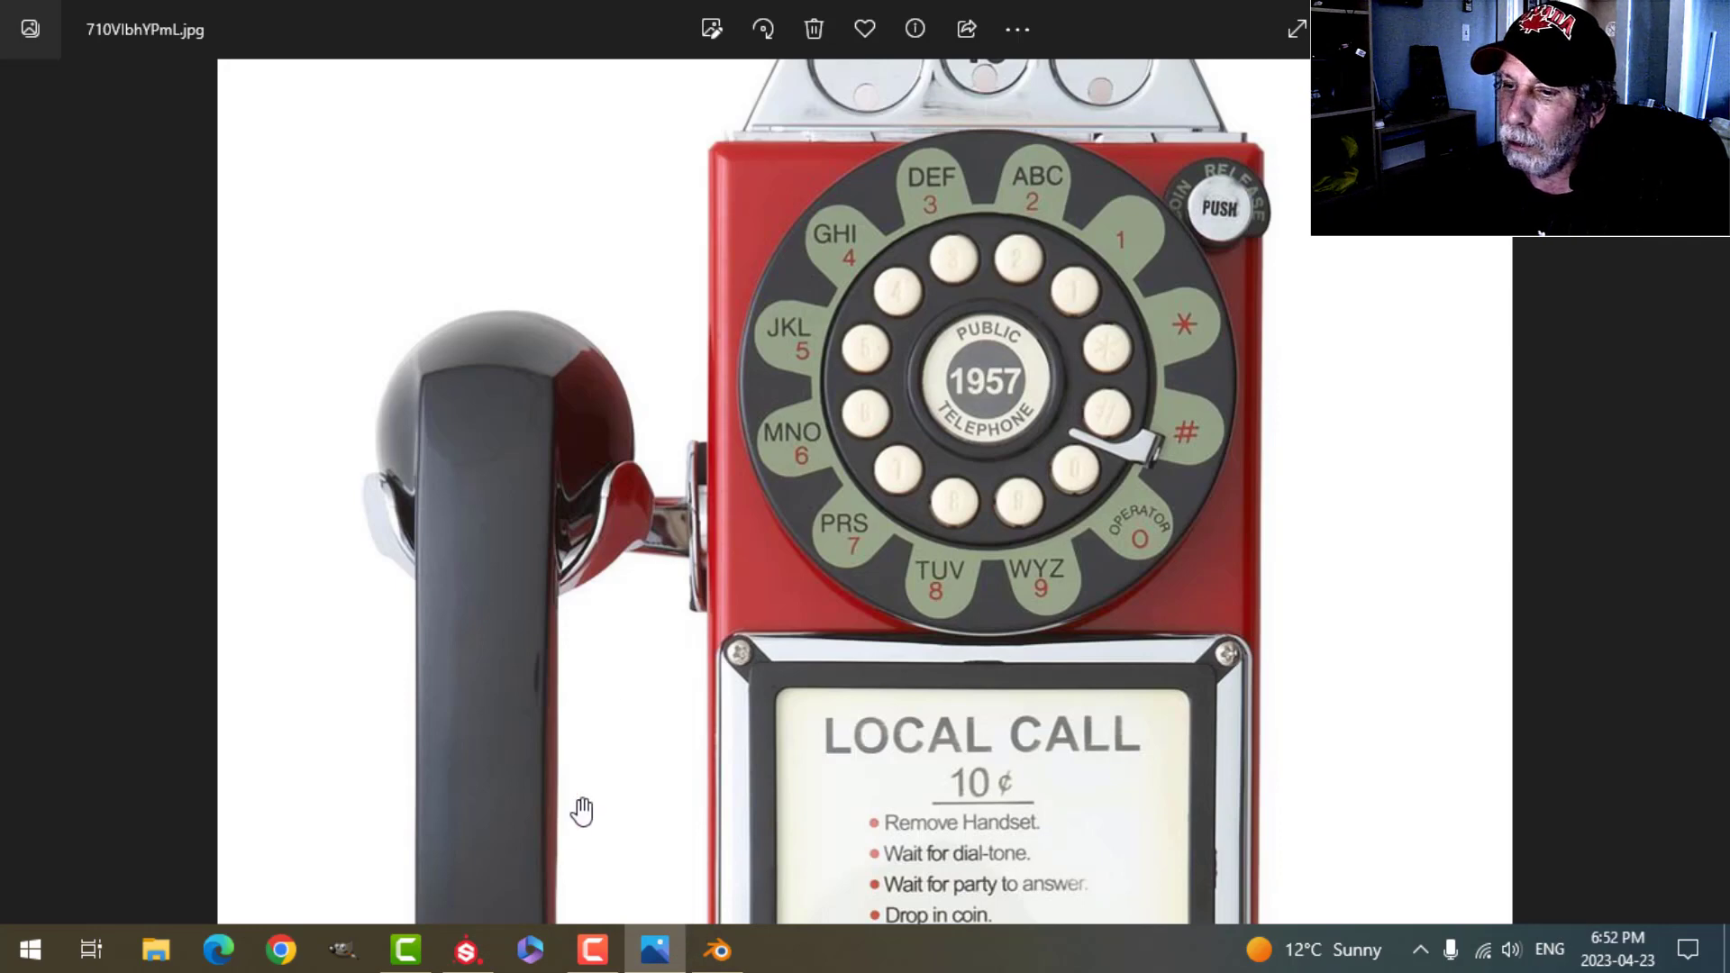
left_click(466, 949)
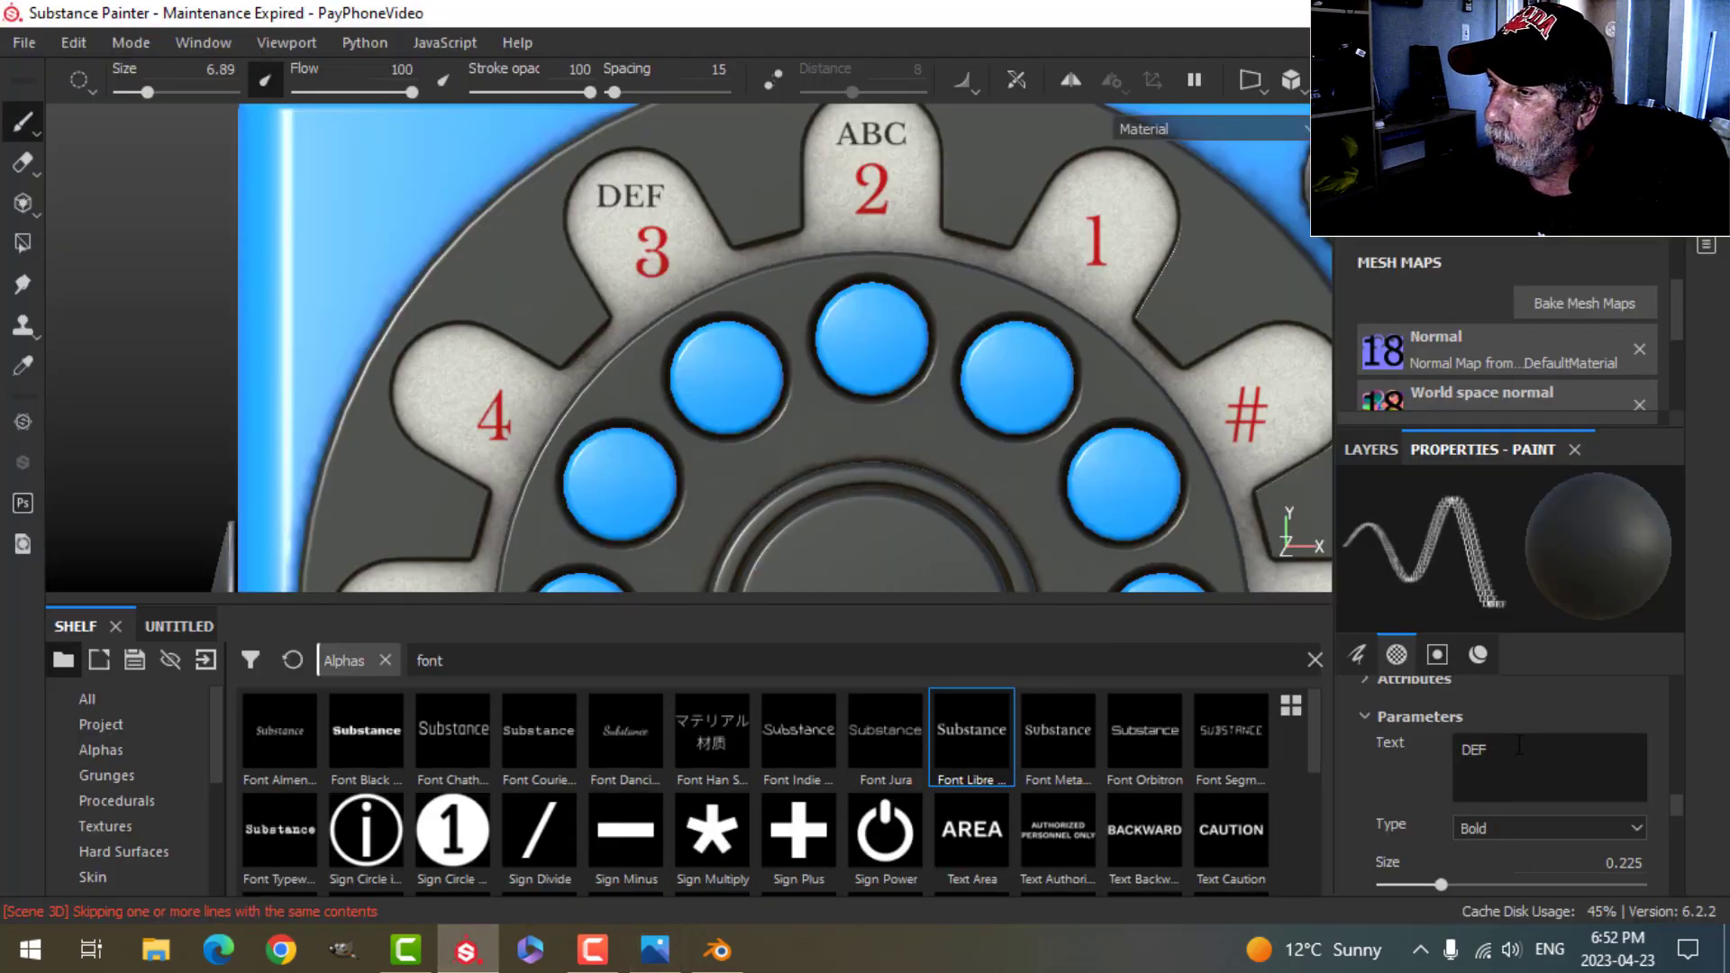
type("GHI")
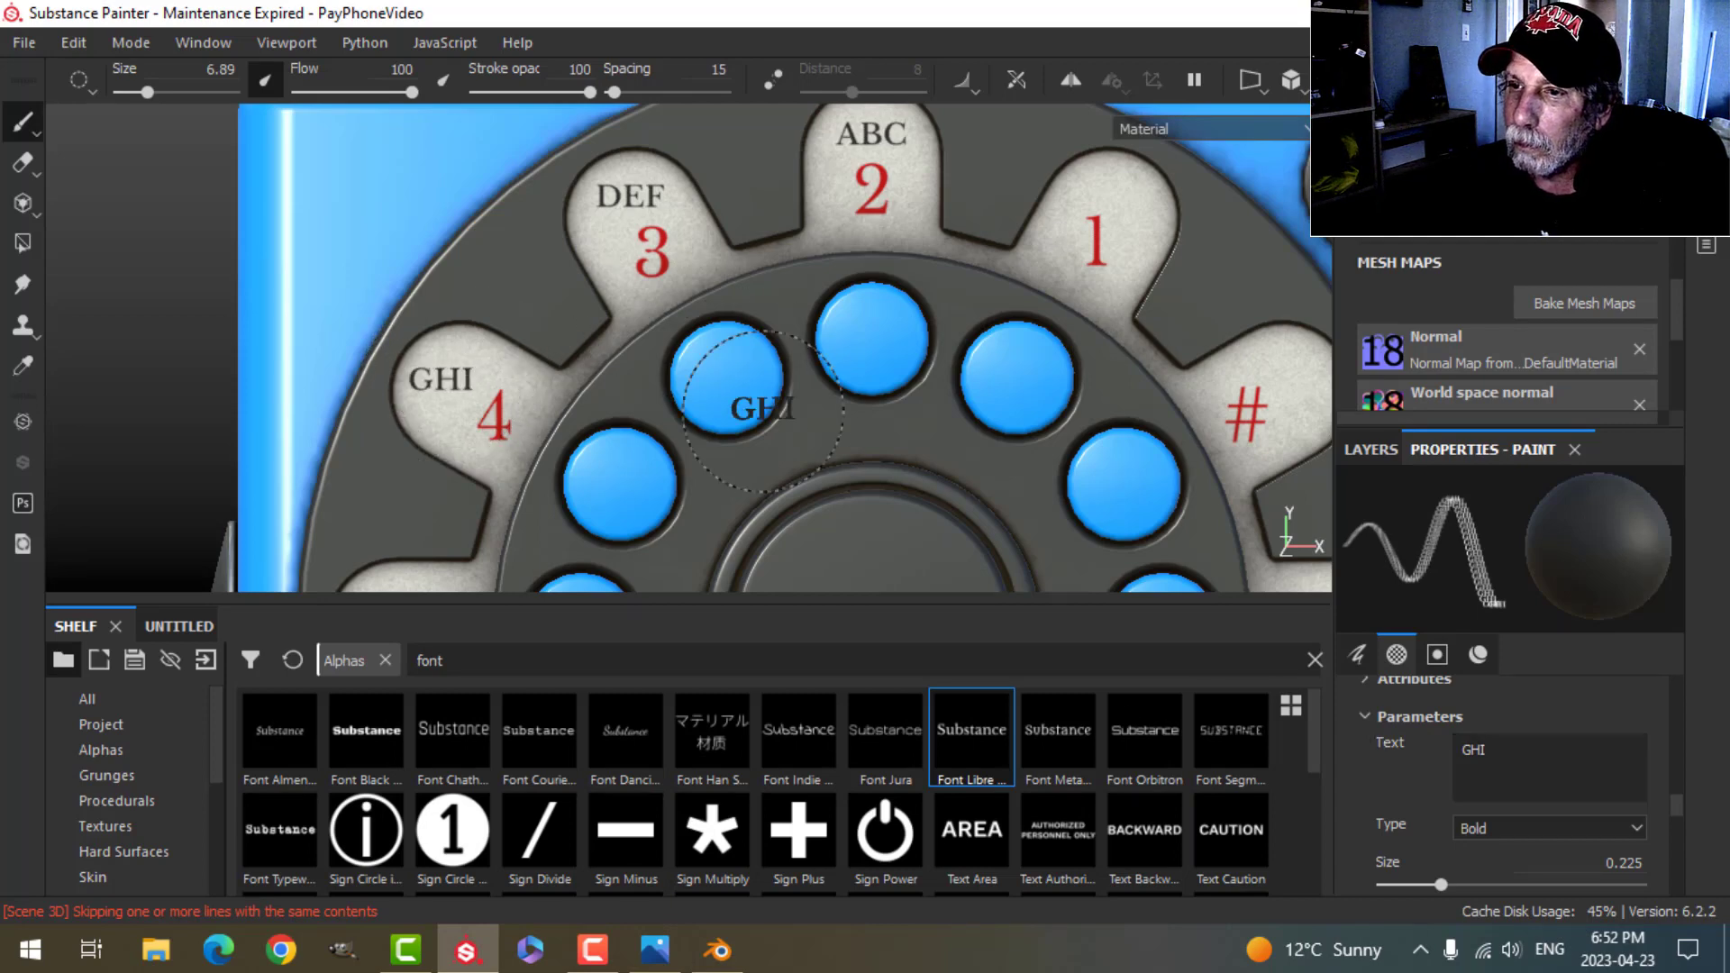
Step: Check the Photos reference, then in Substance Painter change the alpha text to JKL and stamp it beside the 5
middle_click_drag(793, 437, 848, 234, "alt")
left_click(655, 949)
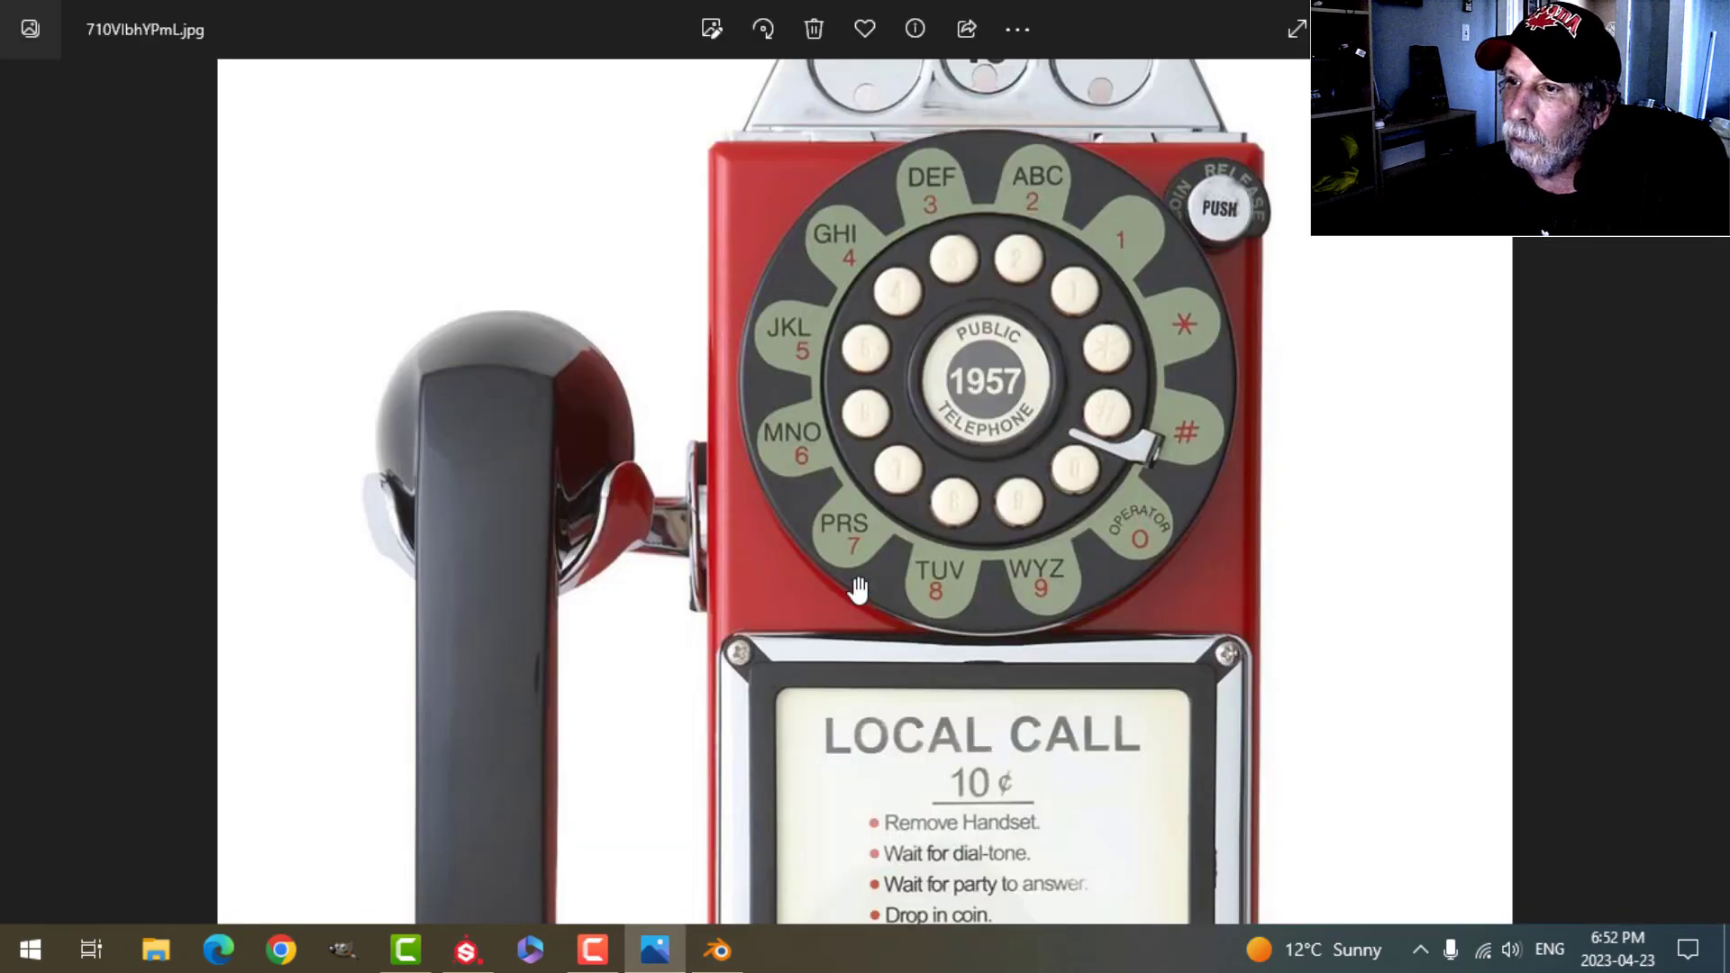
left_click(466, 951)
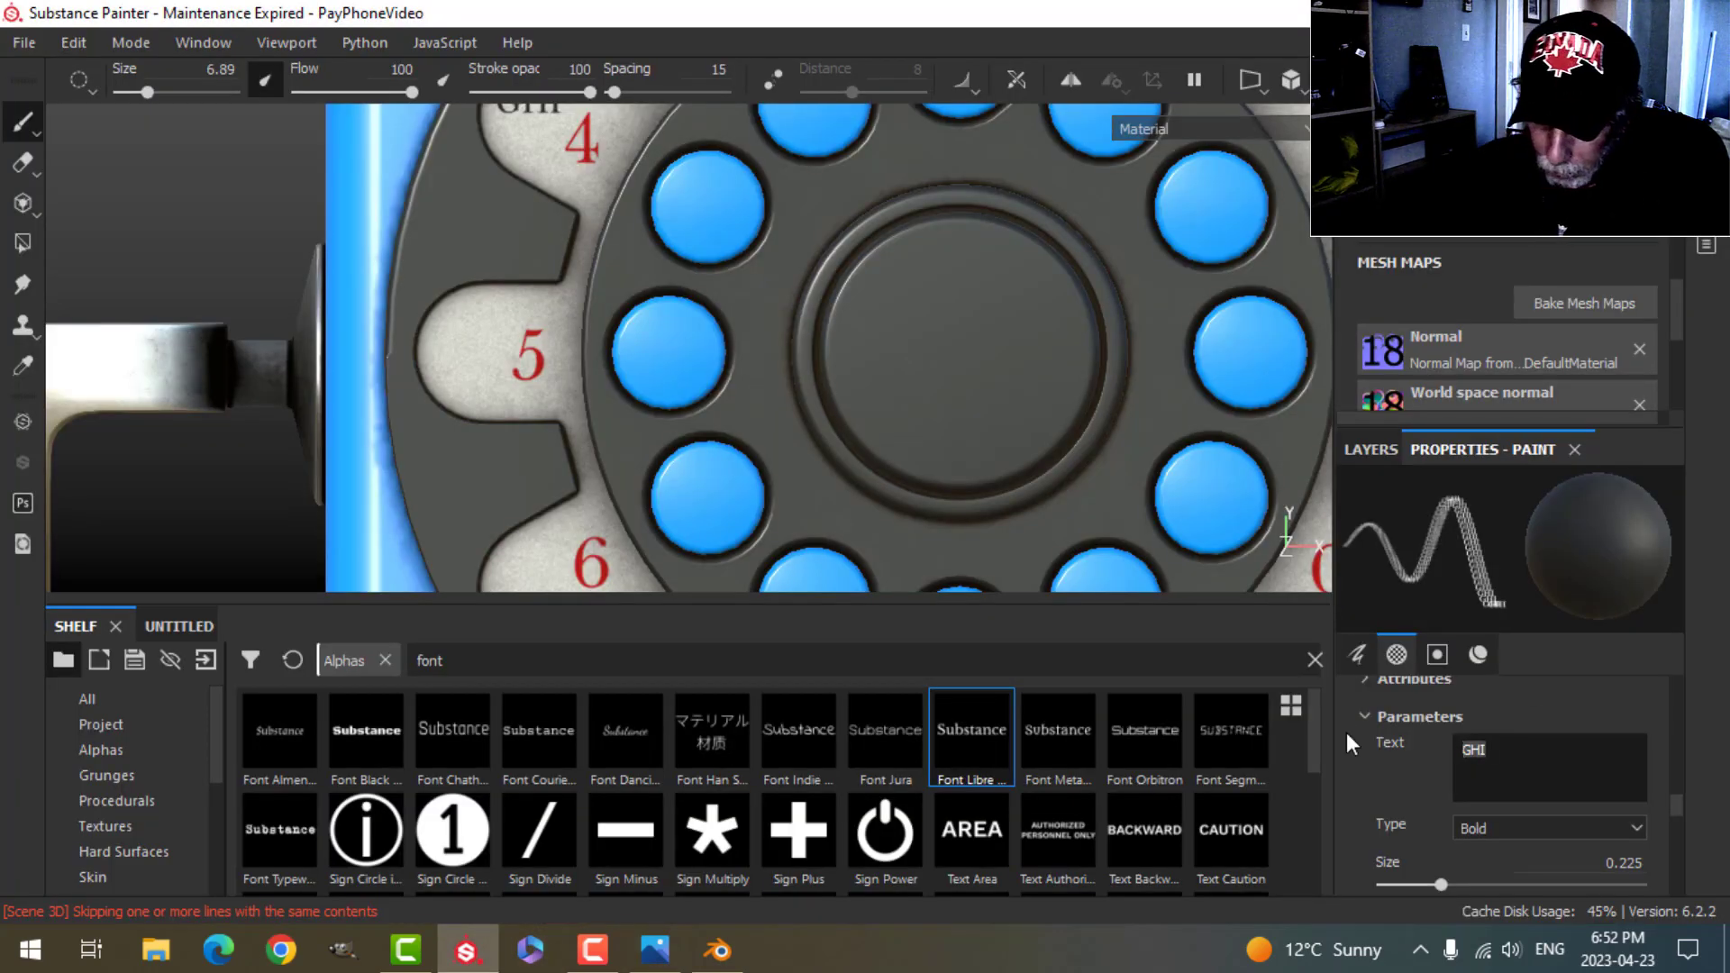
type("JKL")
left_click(471, 355)
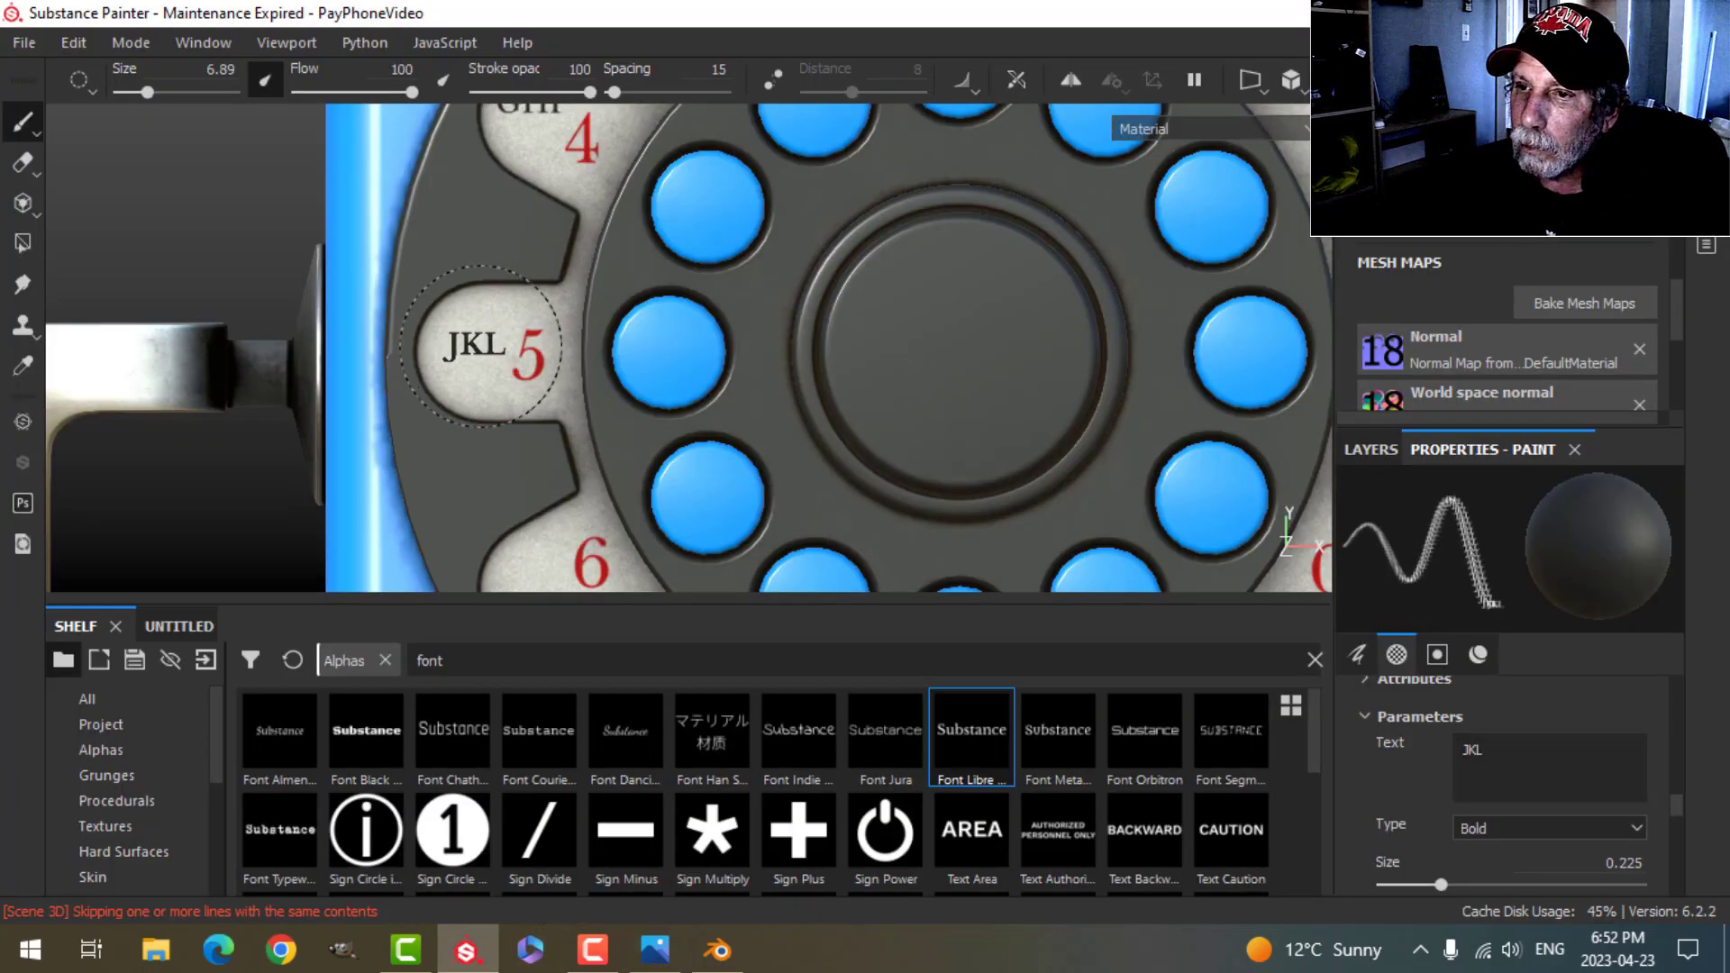
Step: Check the Photos reference, then in Substance Painter change the alpha text to MNO and stamp it on the lobe with the 6
mouse_move(964, 406)
middle_mouse_down()
mouse_move(914, 278)
mouse_move(928, 178)
middle_mouse_up()
left_click(656, 949)
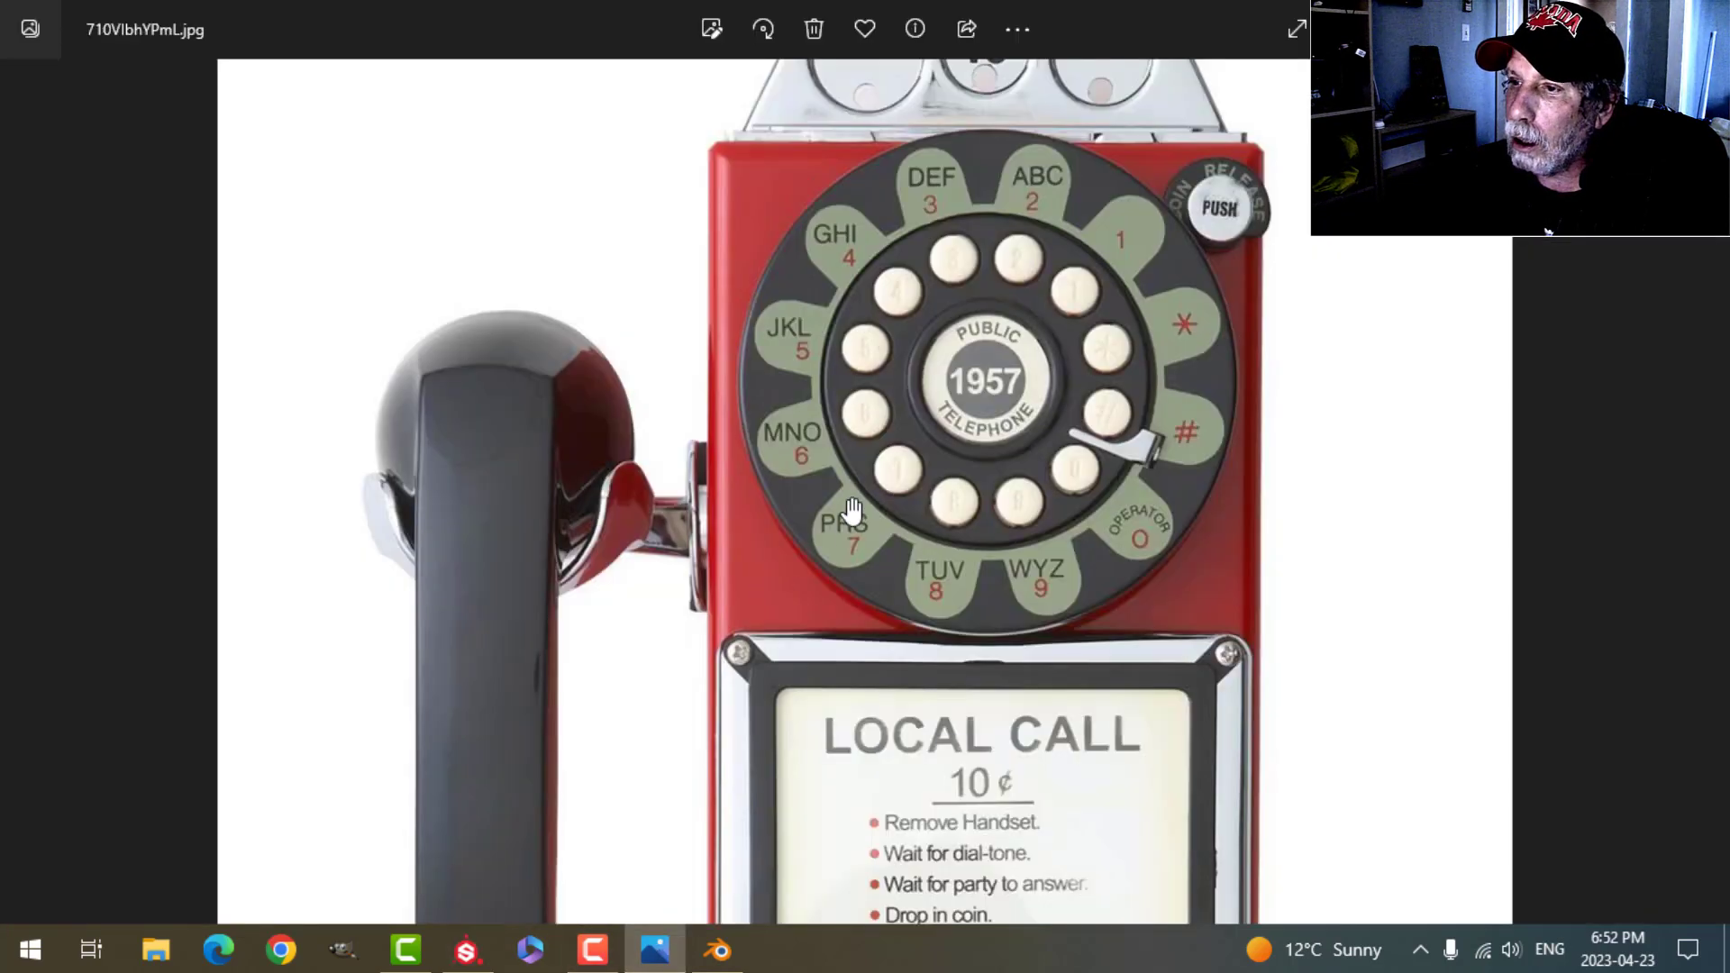
left_click(466, 949)
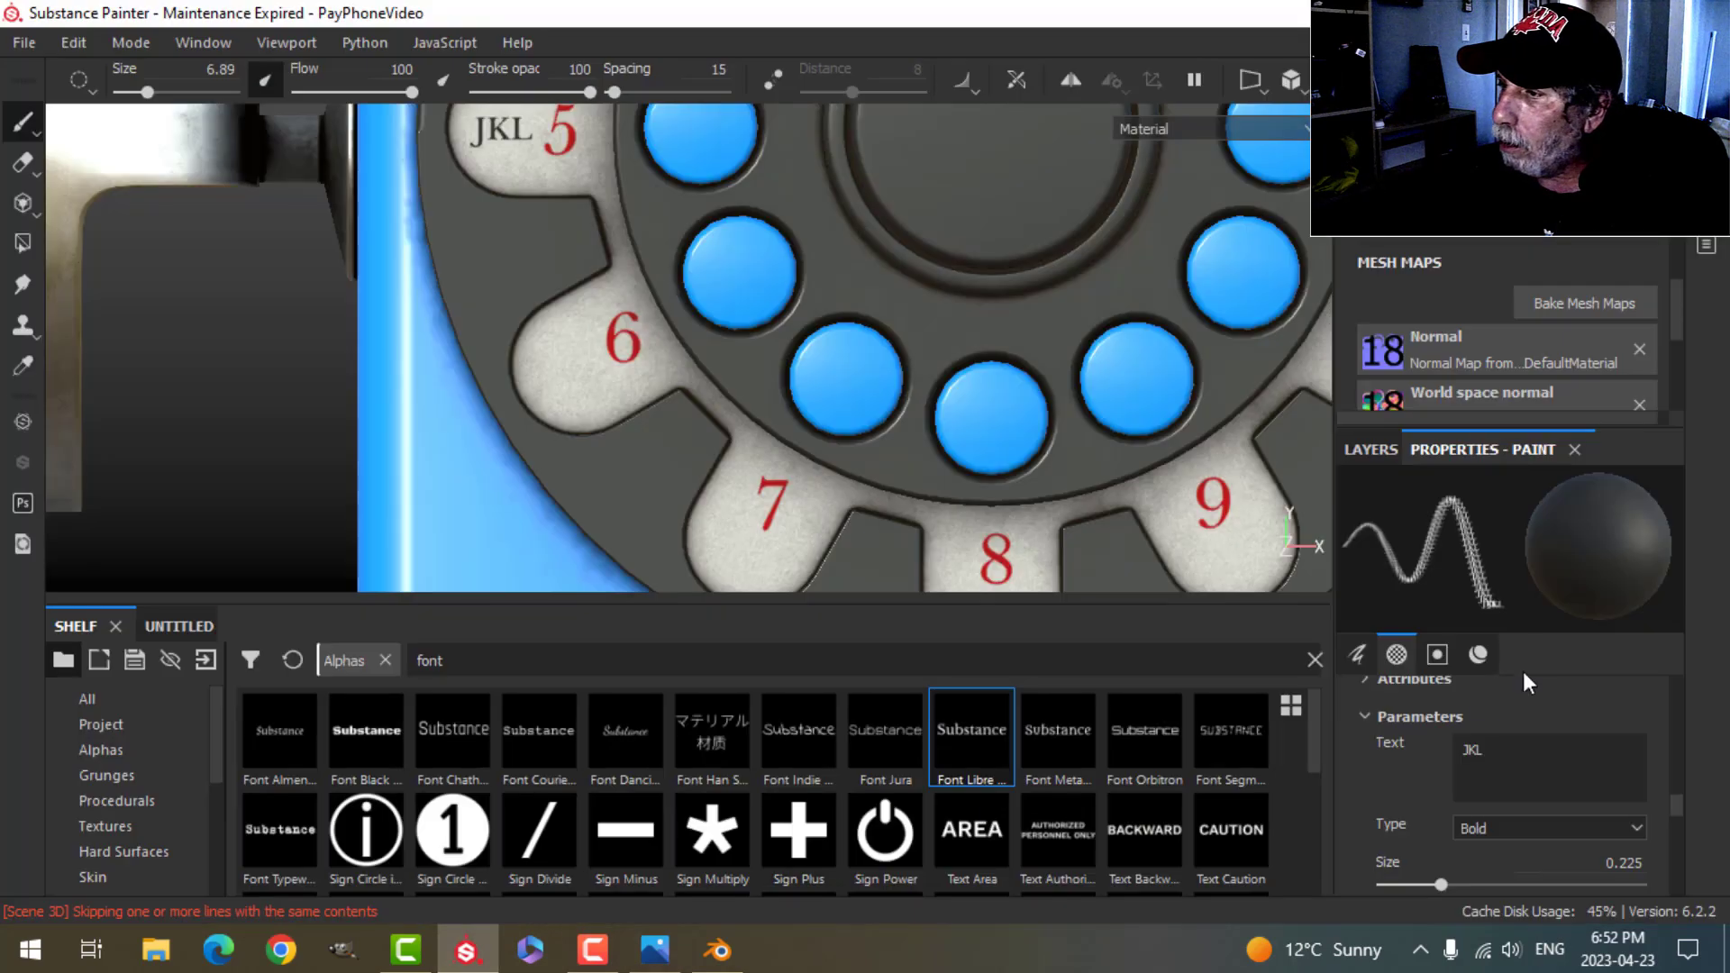
type(",")
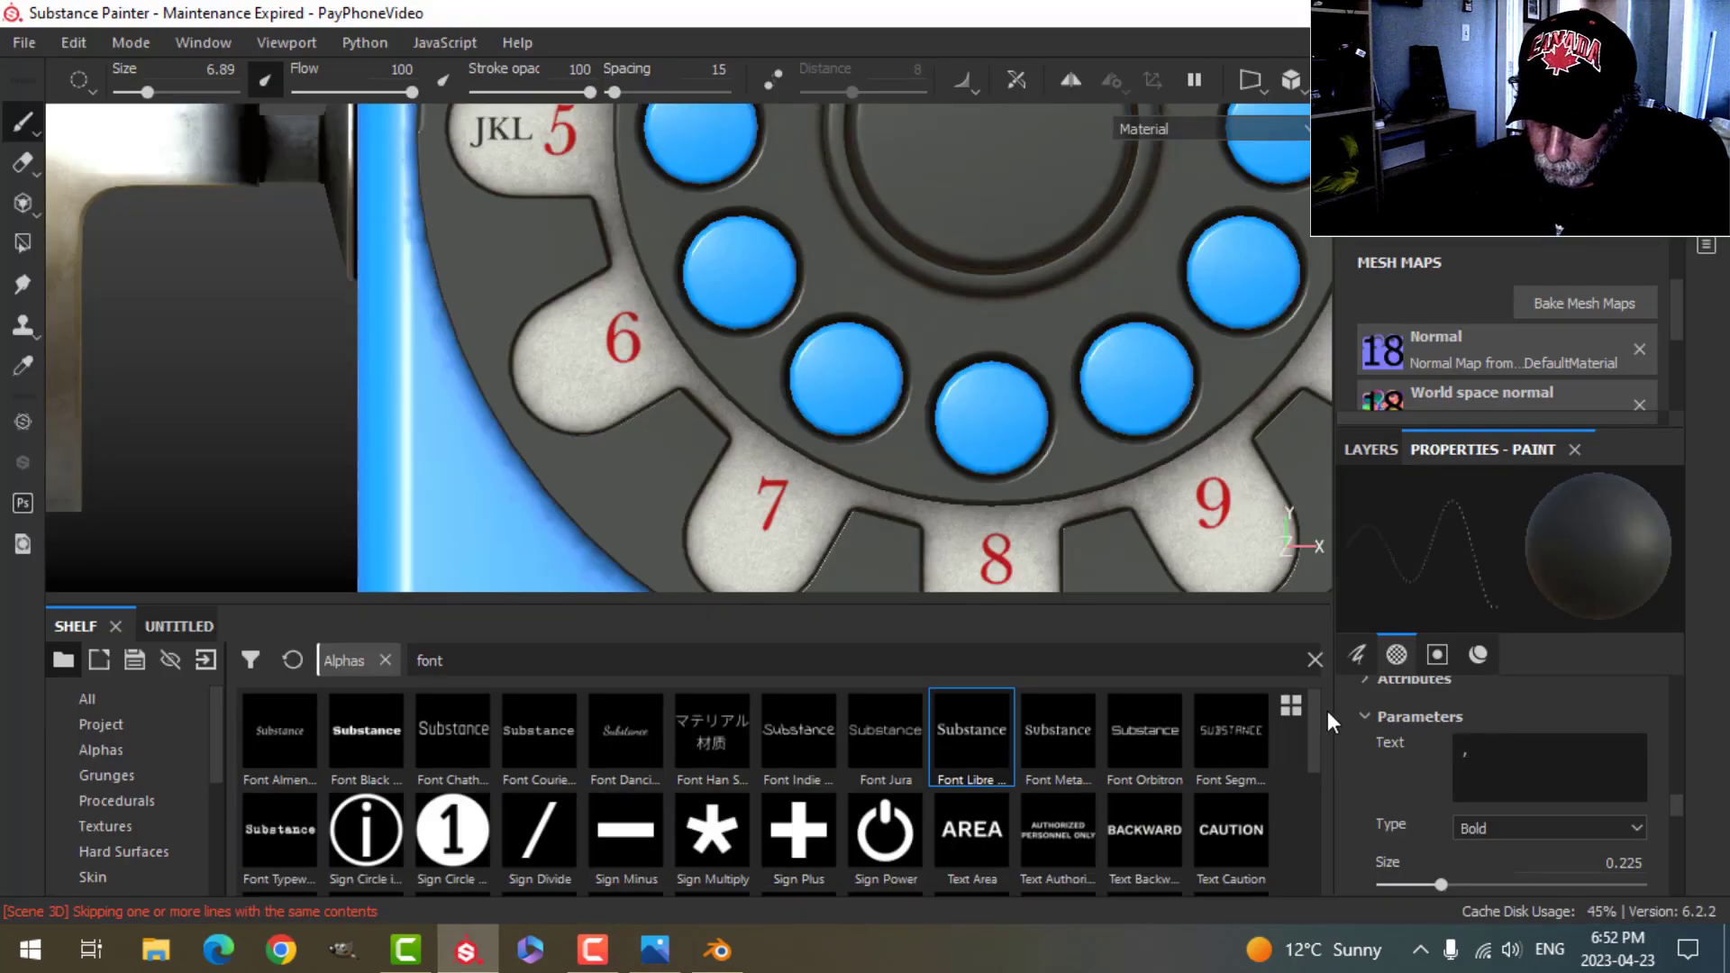
type("MNO")
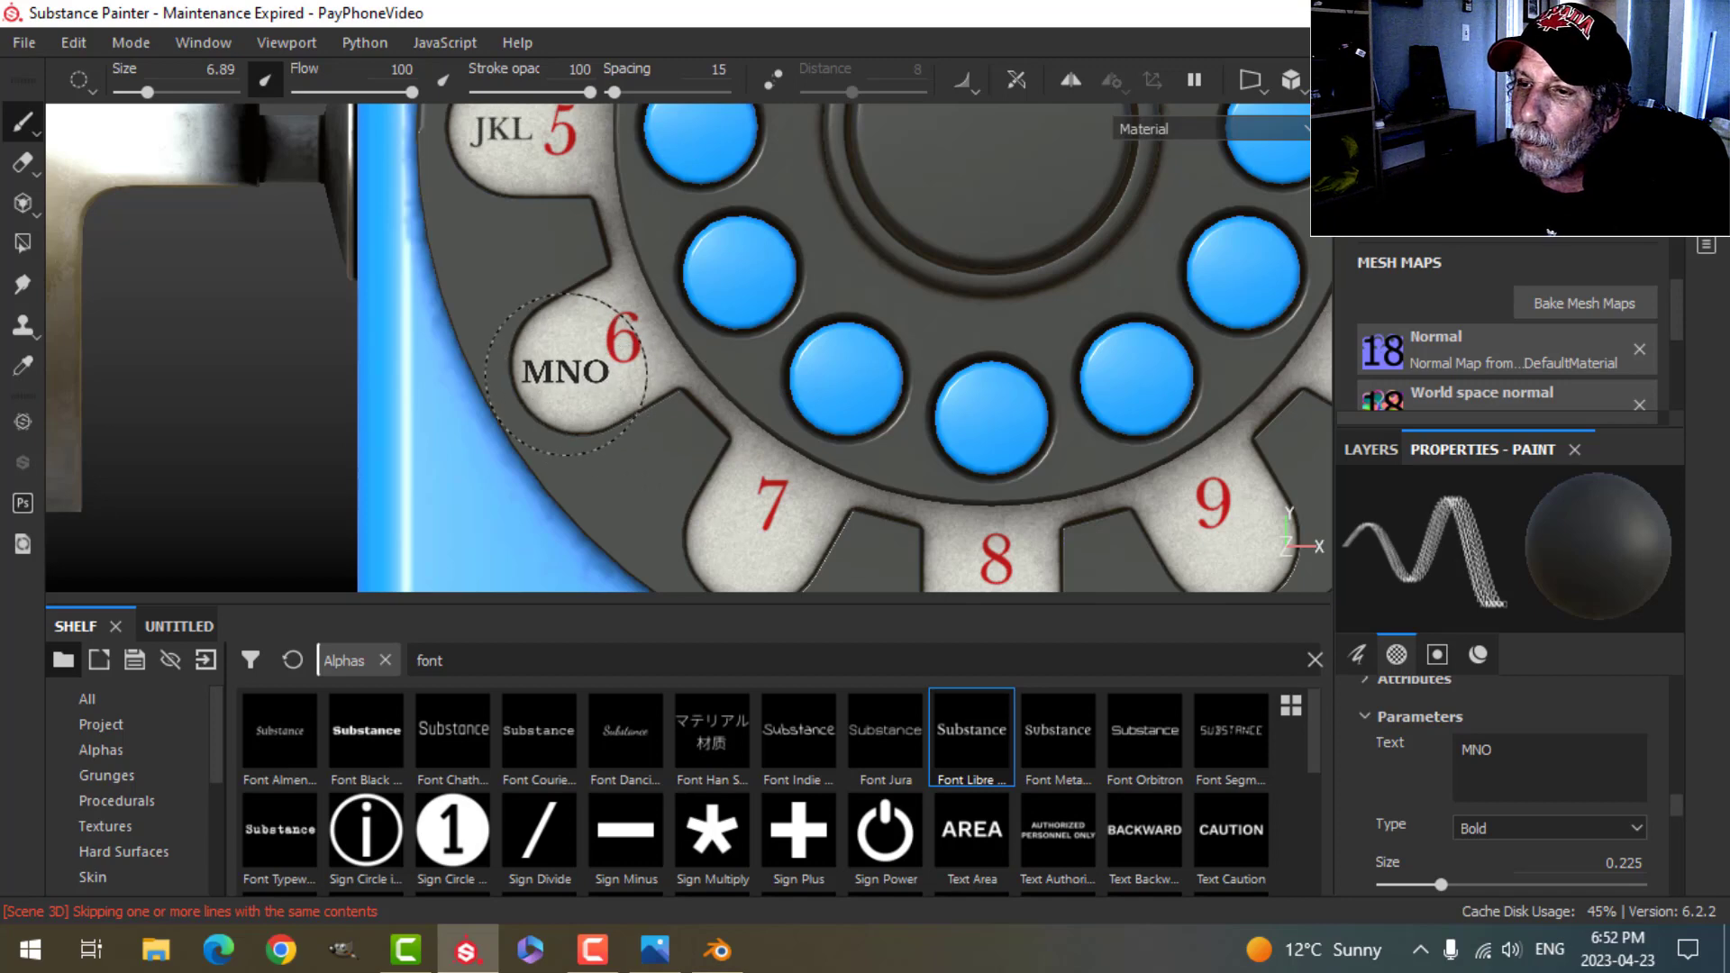
left_click(573, 372)
Step: Check the Photos reference, then in Substance Painter change the alpha text to PRS and stamp it below the 7
left_click(655, 949)
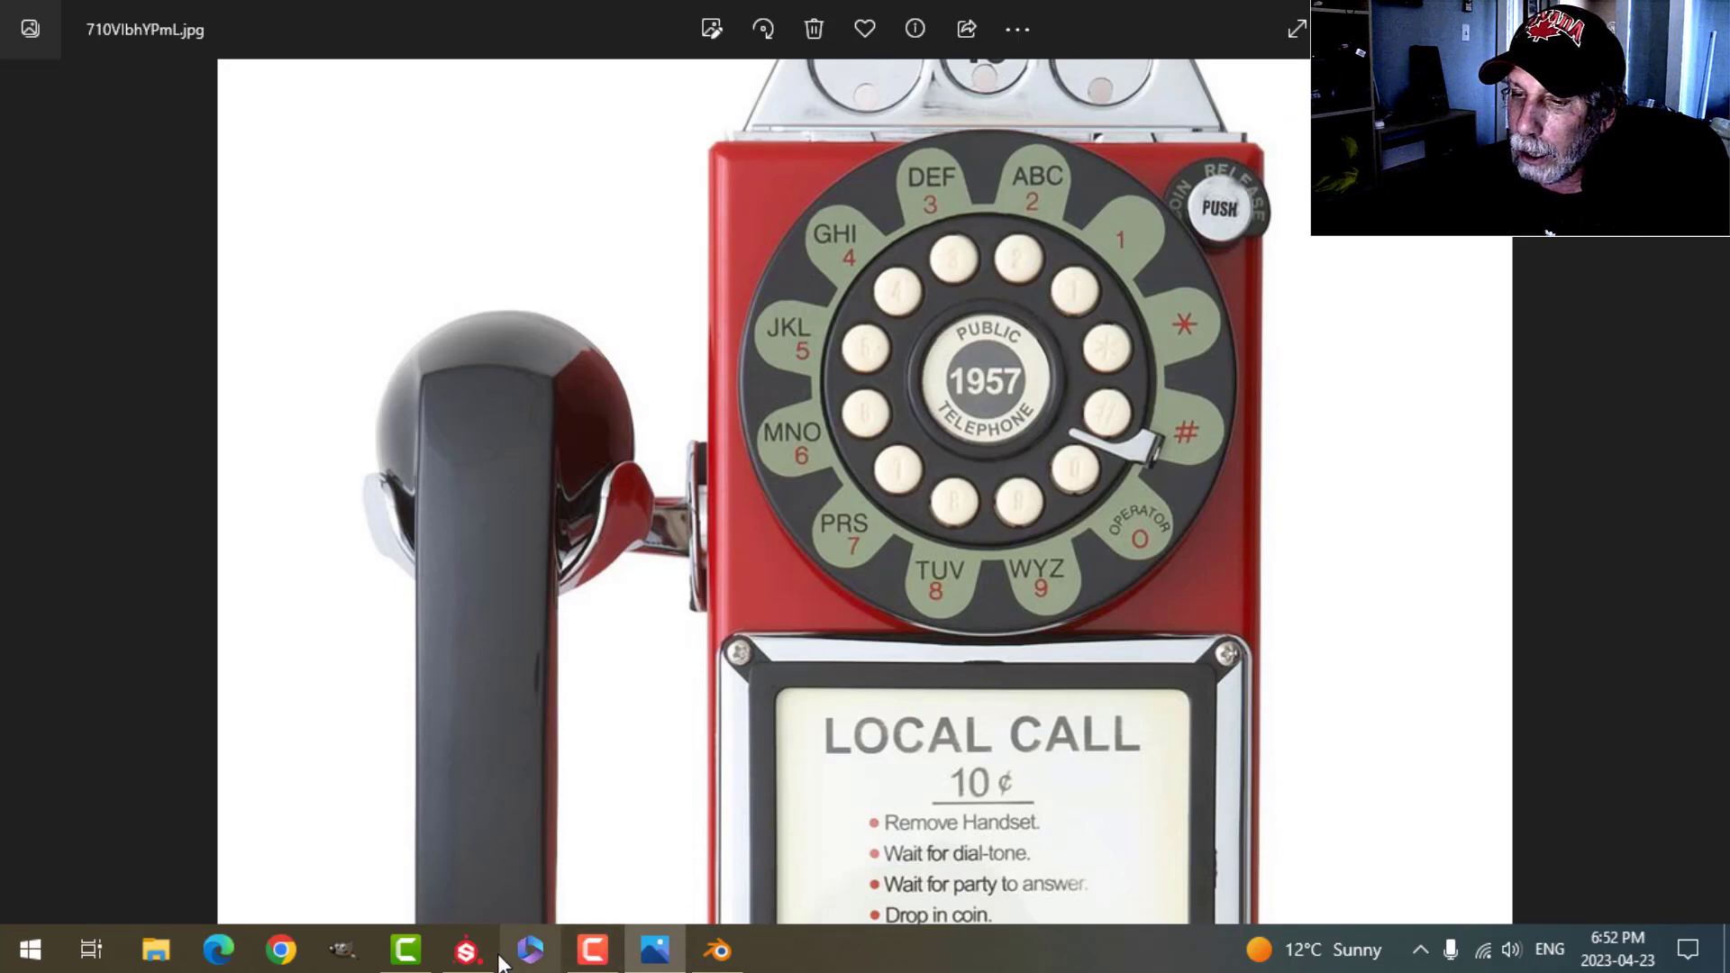
left_click(466, 949)
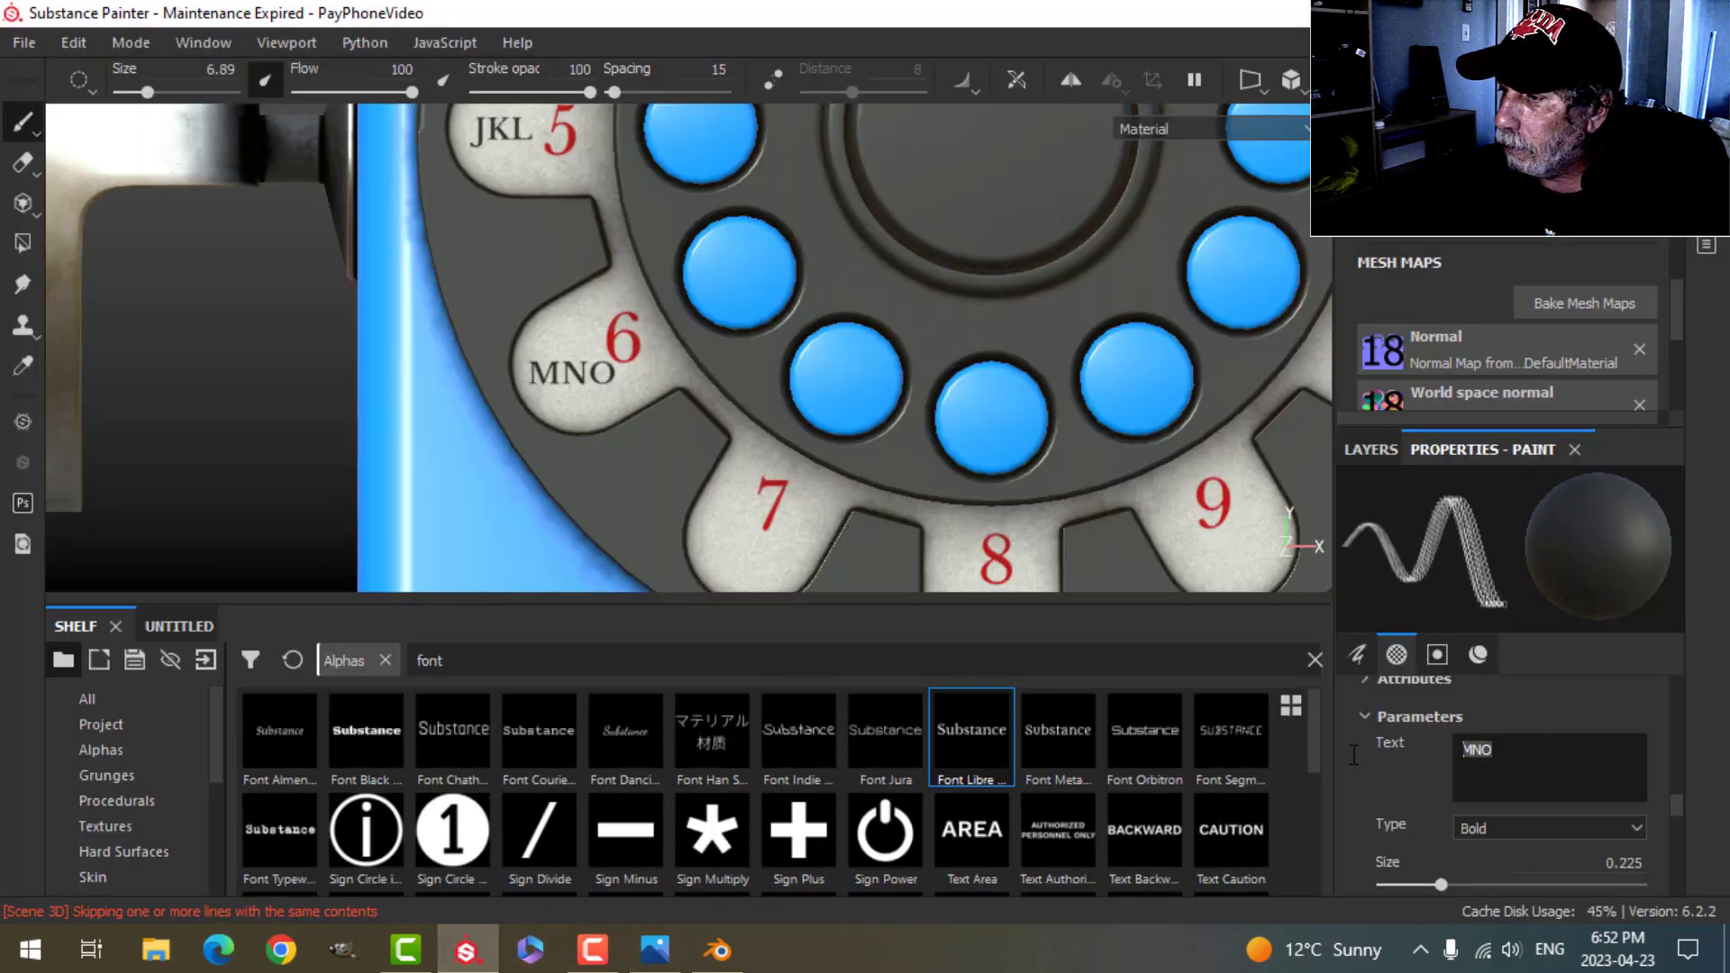
type("PRS")
left_click(752, 536)
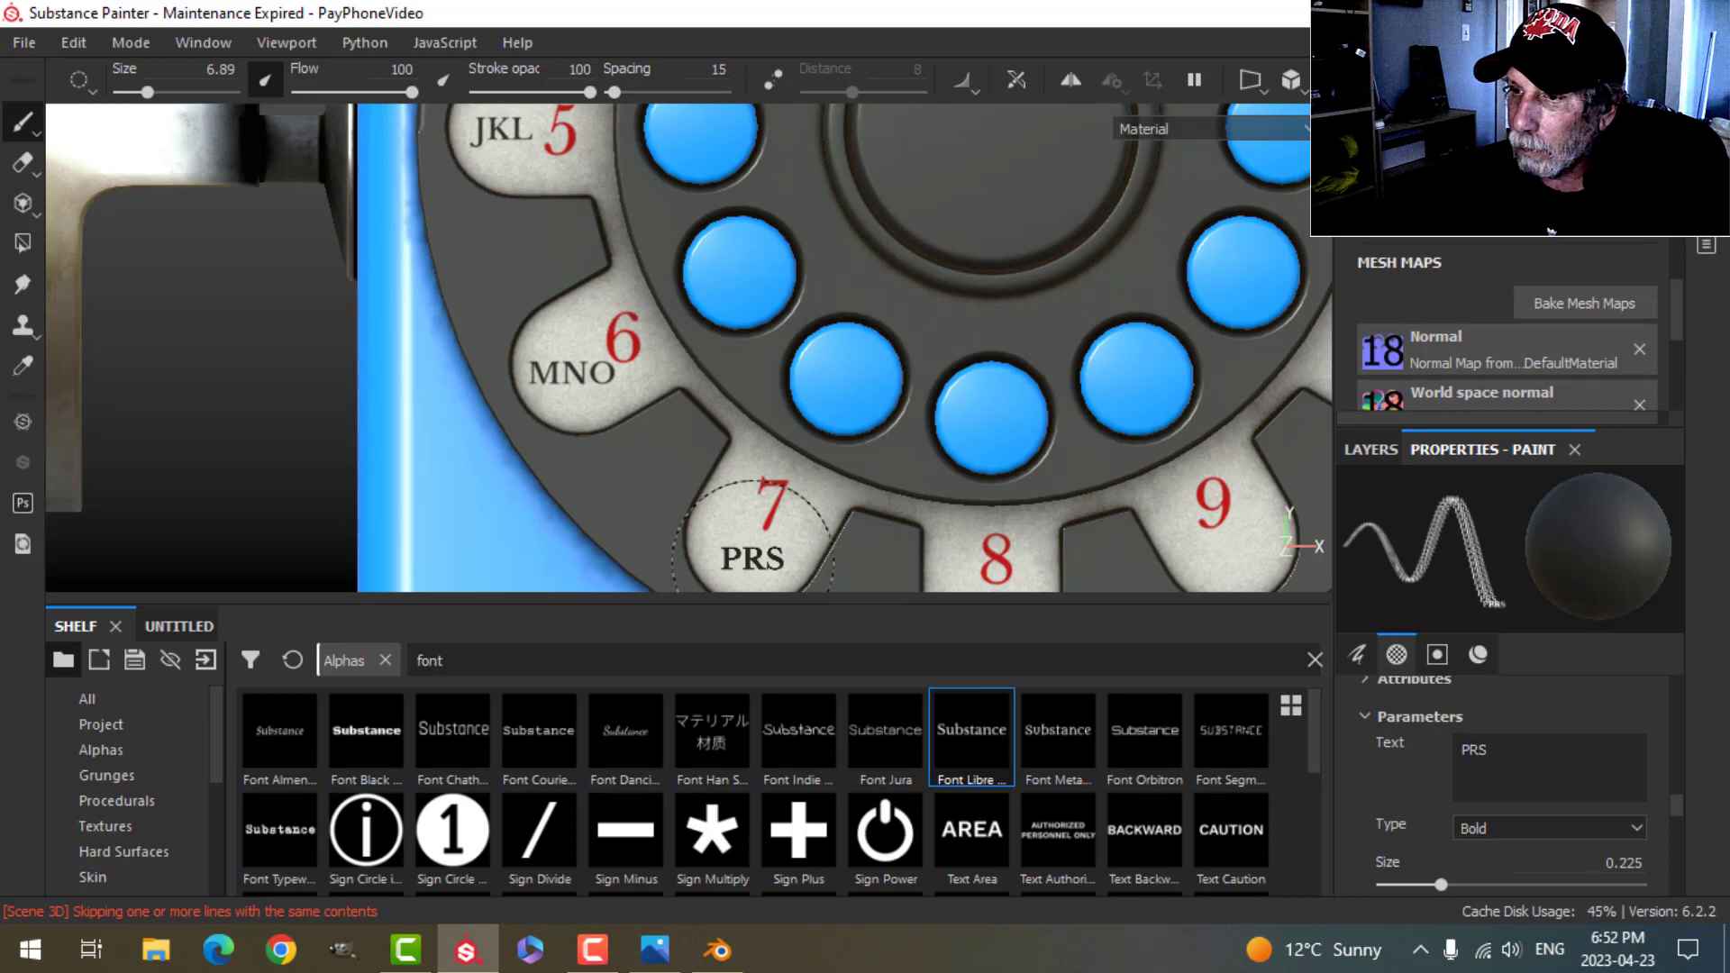
Step: Check the Photos reference, then in Substance Painter change the alpha text to TUV and stamp it below the 8
middle_click_drag(947, 531, 908, 305, "alt")
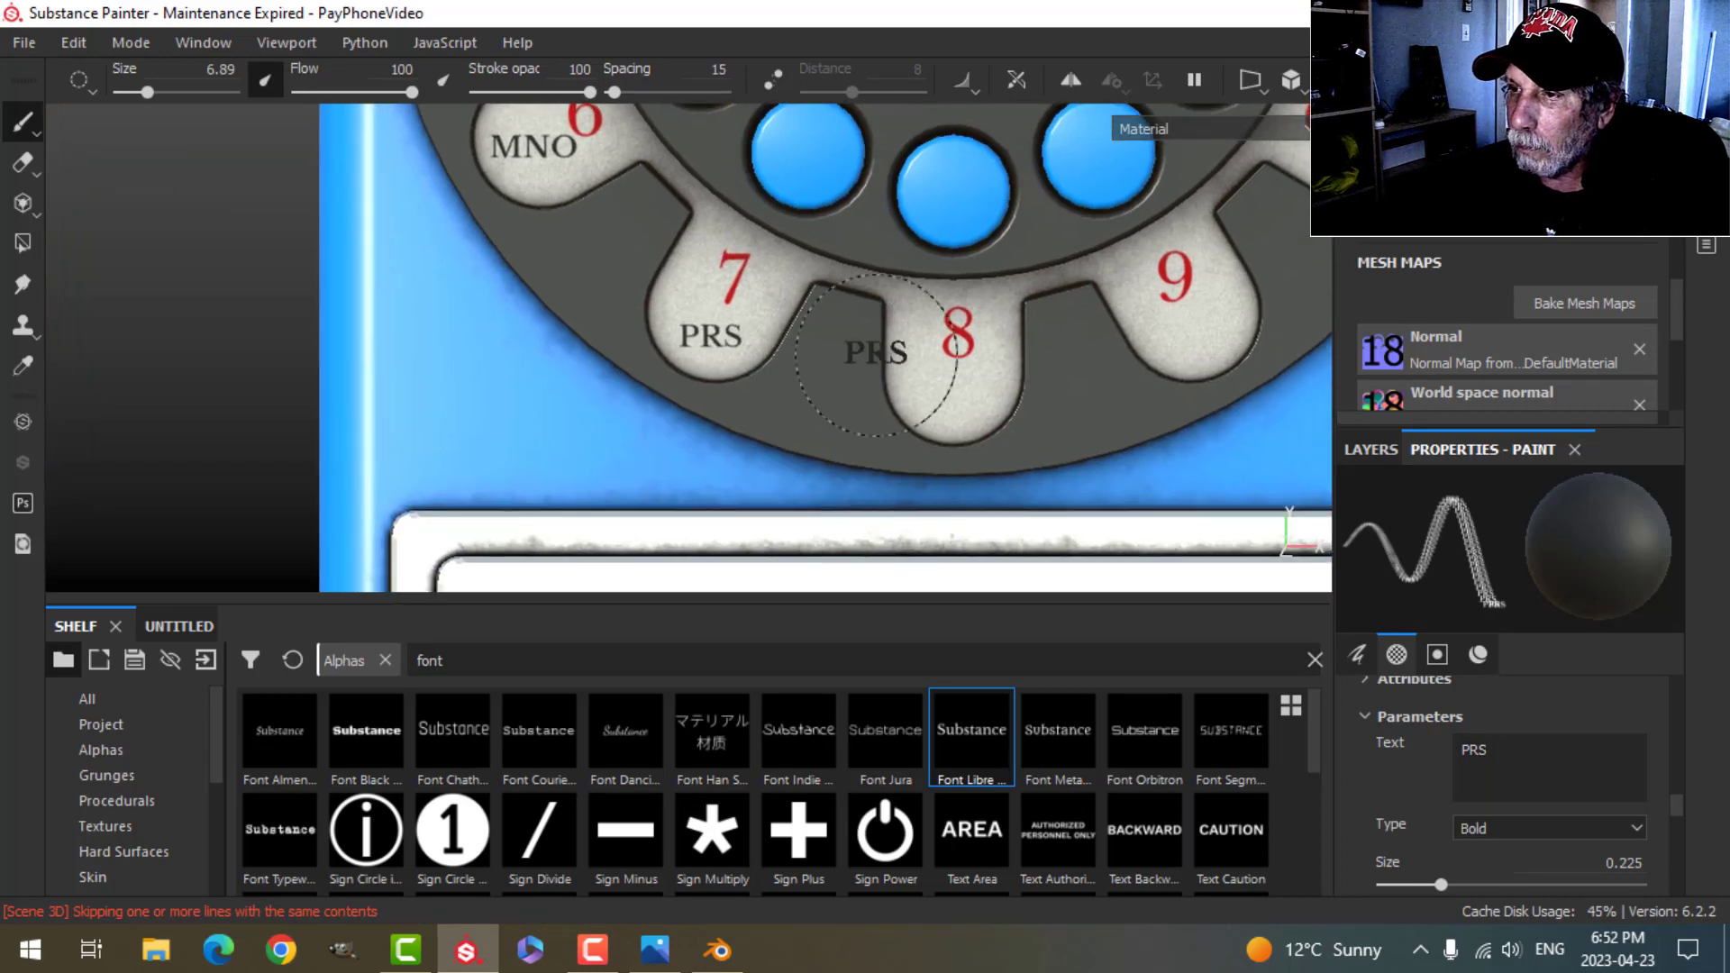
left_click(655, 949)
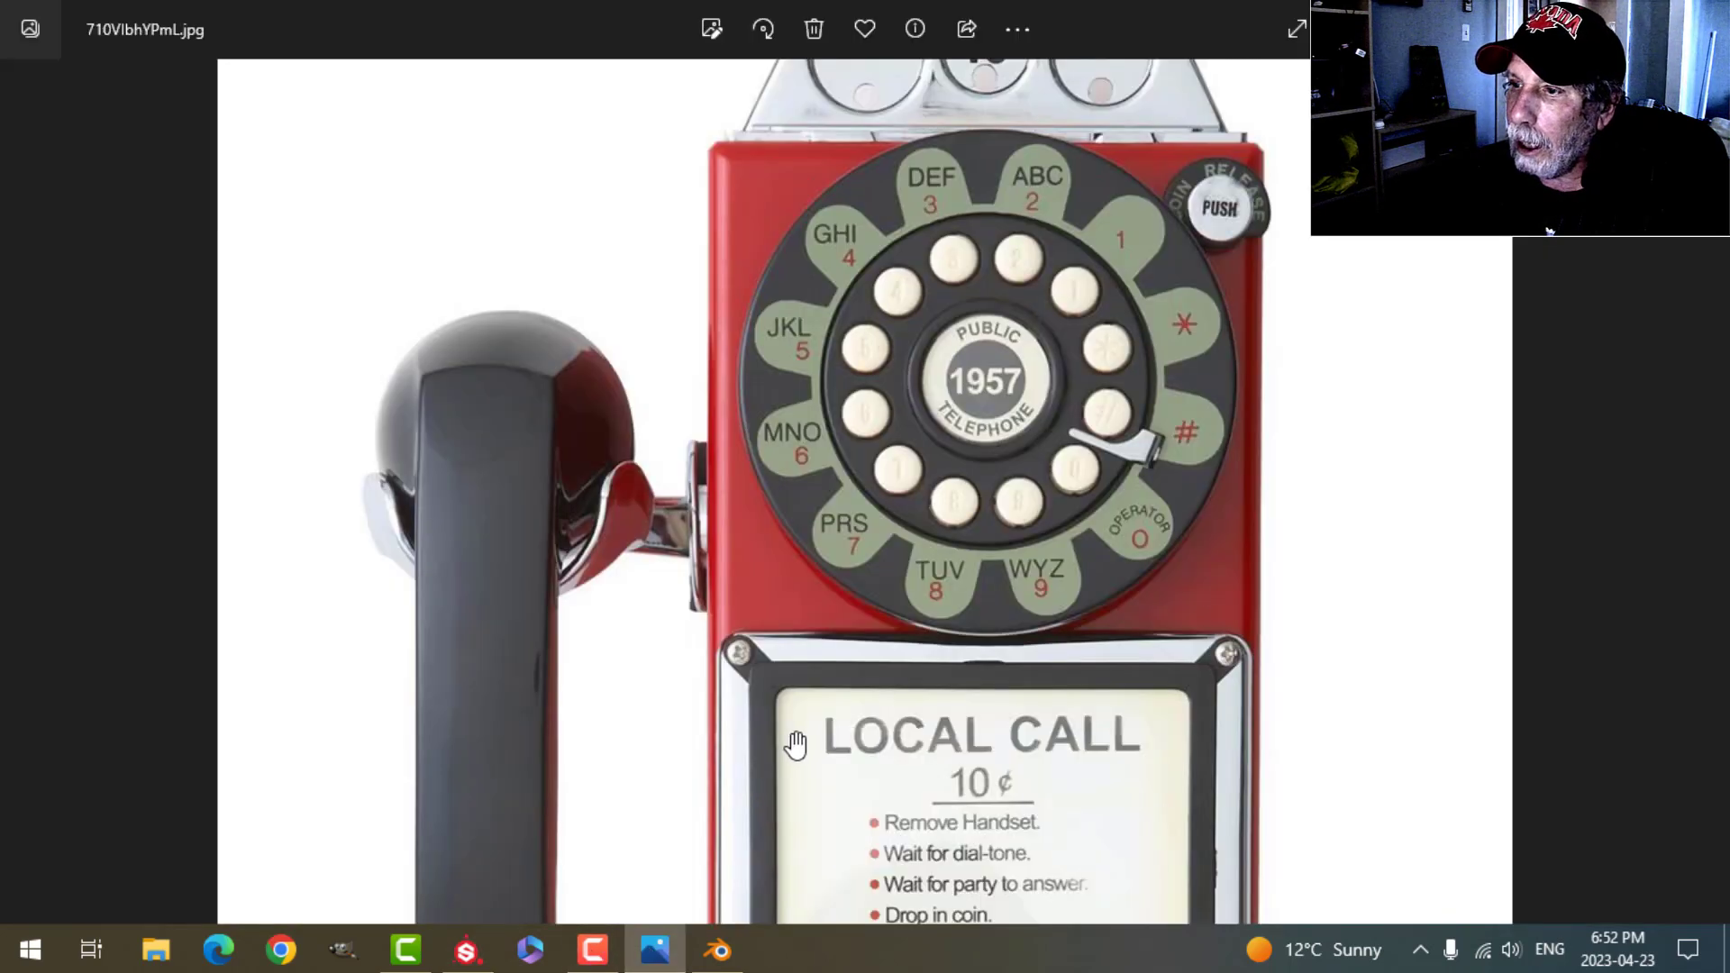
left_click(466, 949)
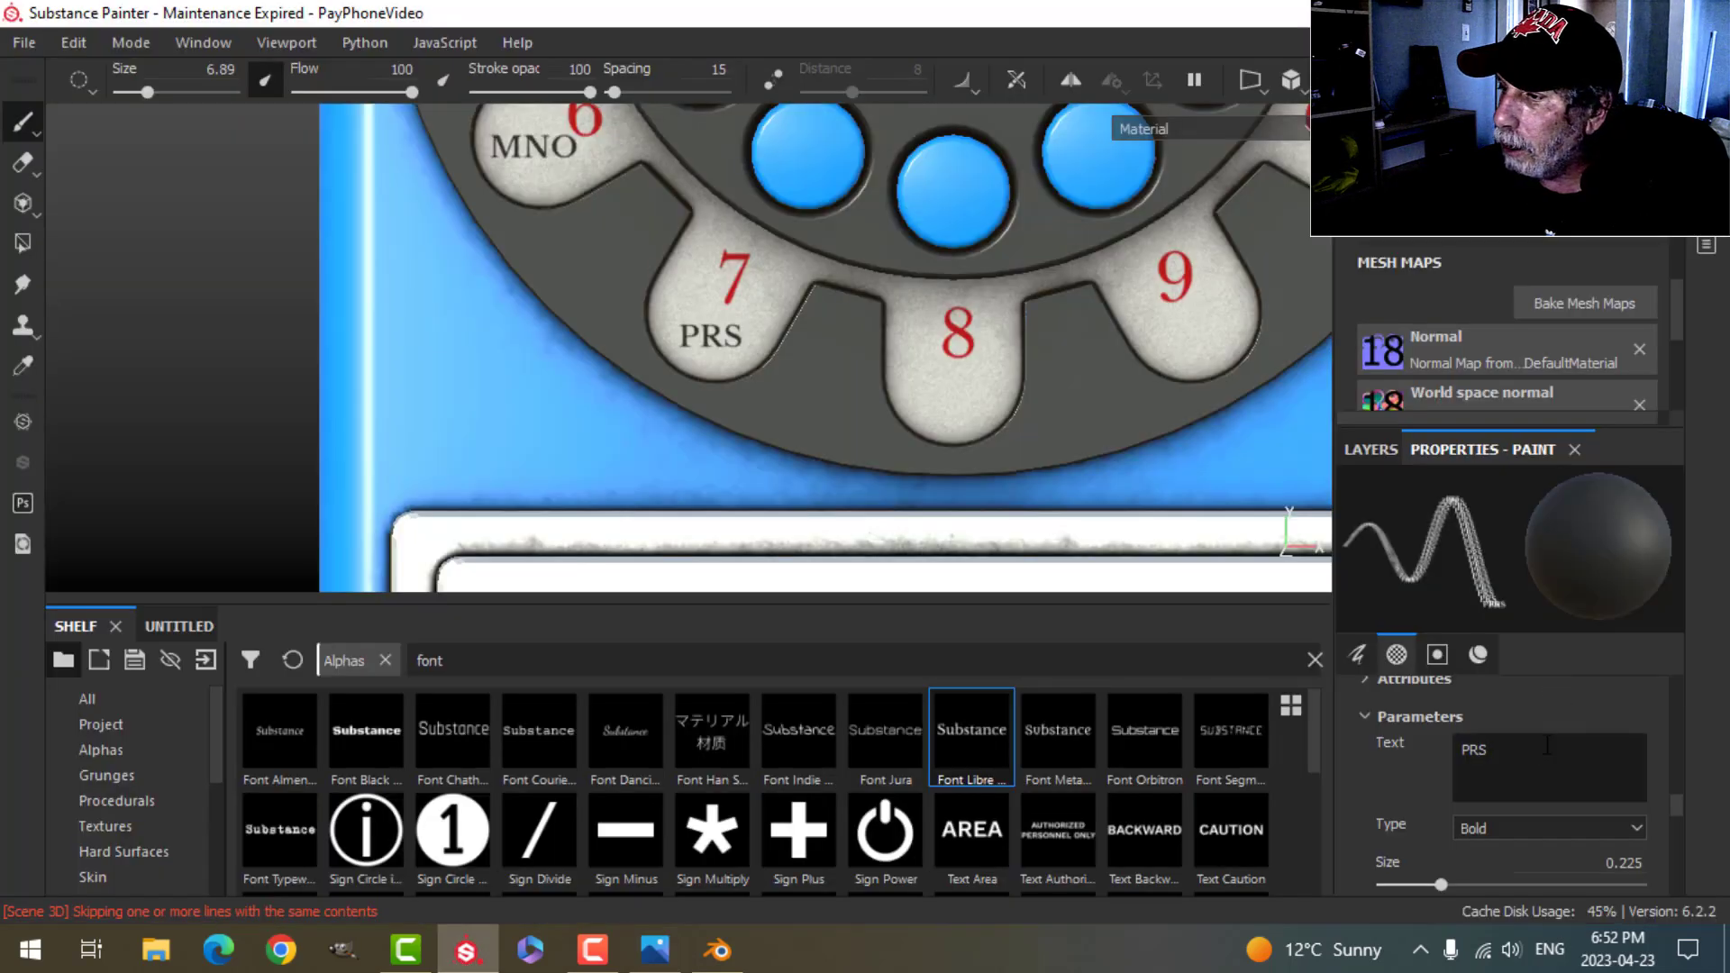
type("TUV")
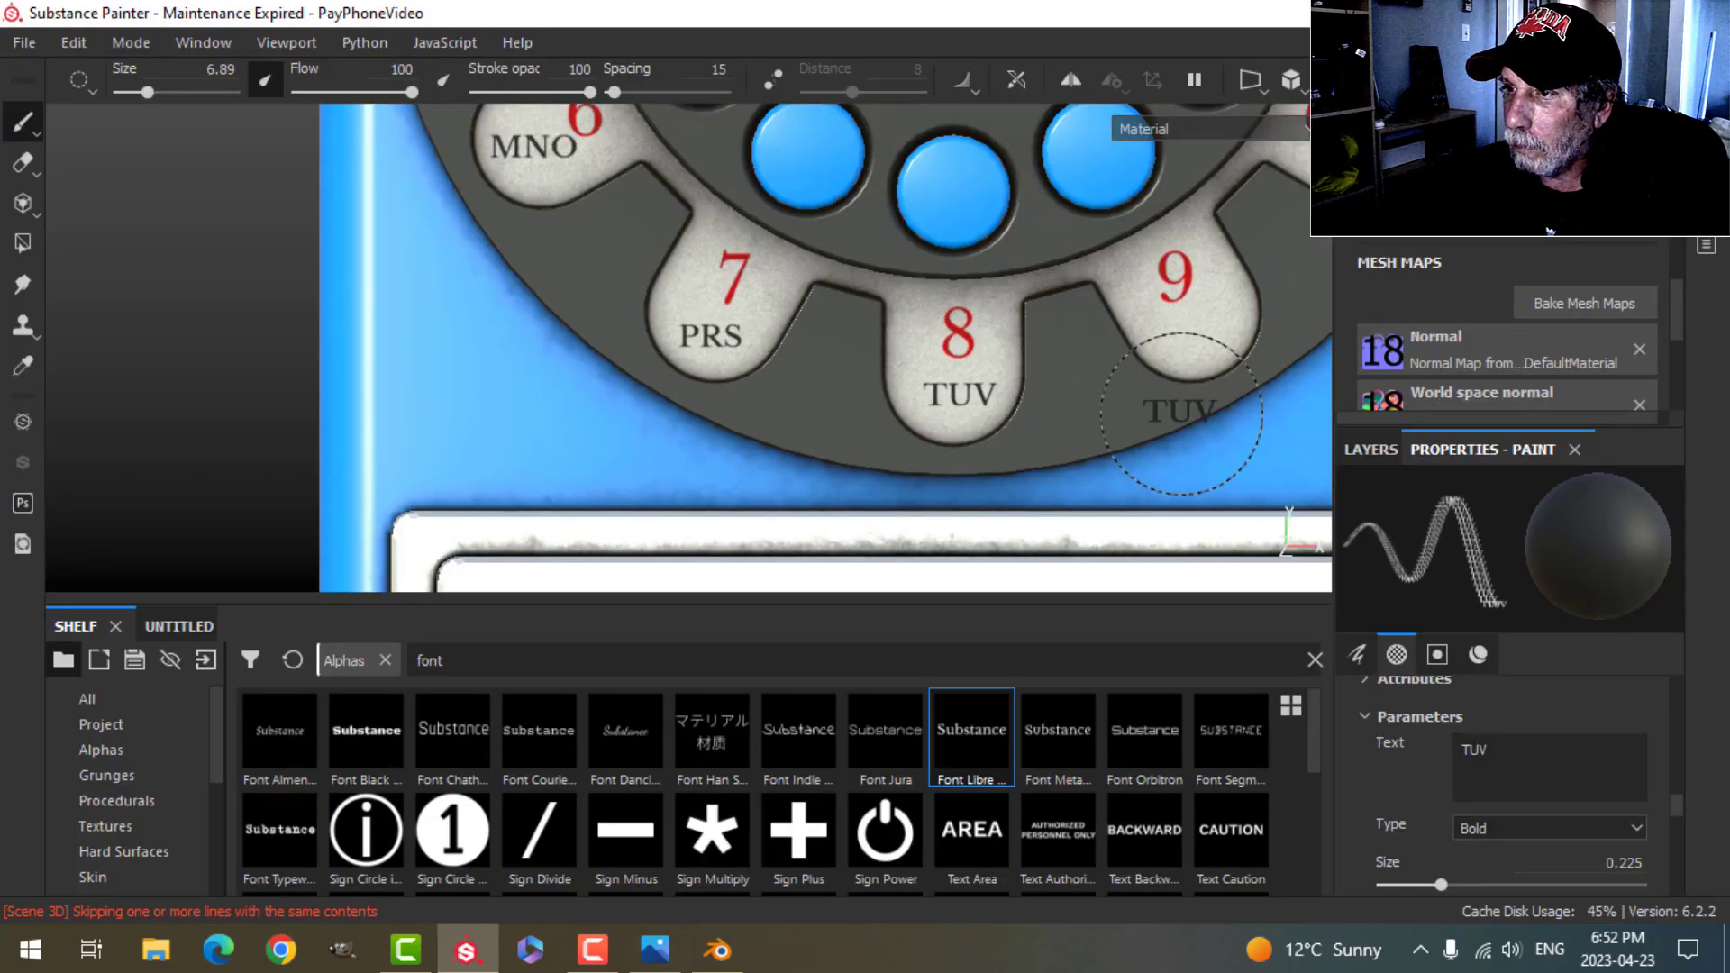
Step: Check the Photos reference, then in Substance Painter change the alpha text to WYZ and stamp it below the 9
middle_click_drag(1177, 414, 721, 446, "alt")
left_click(655, 948)
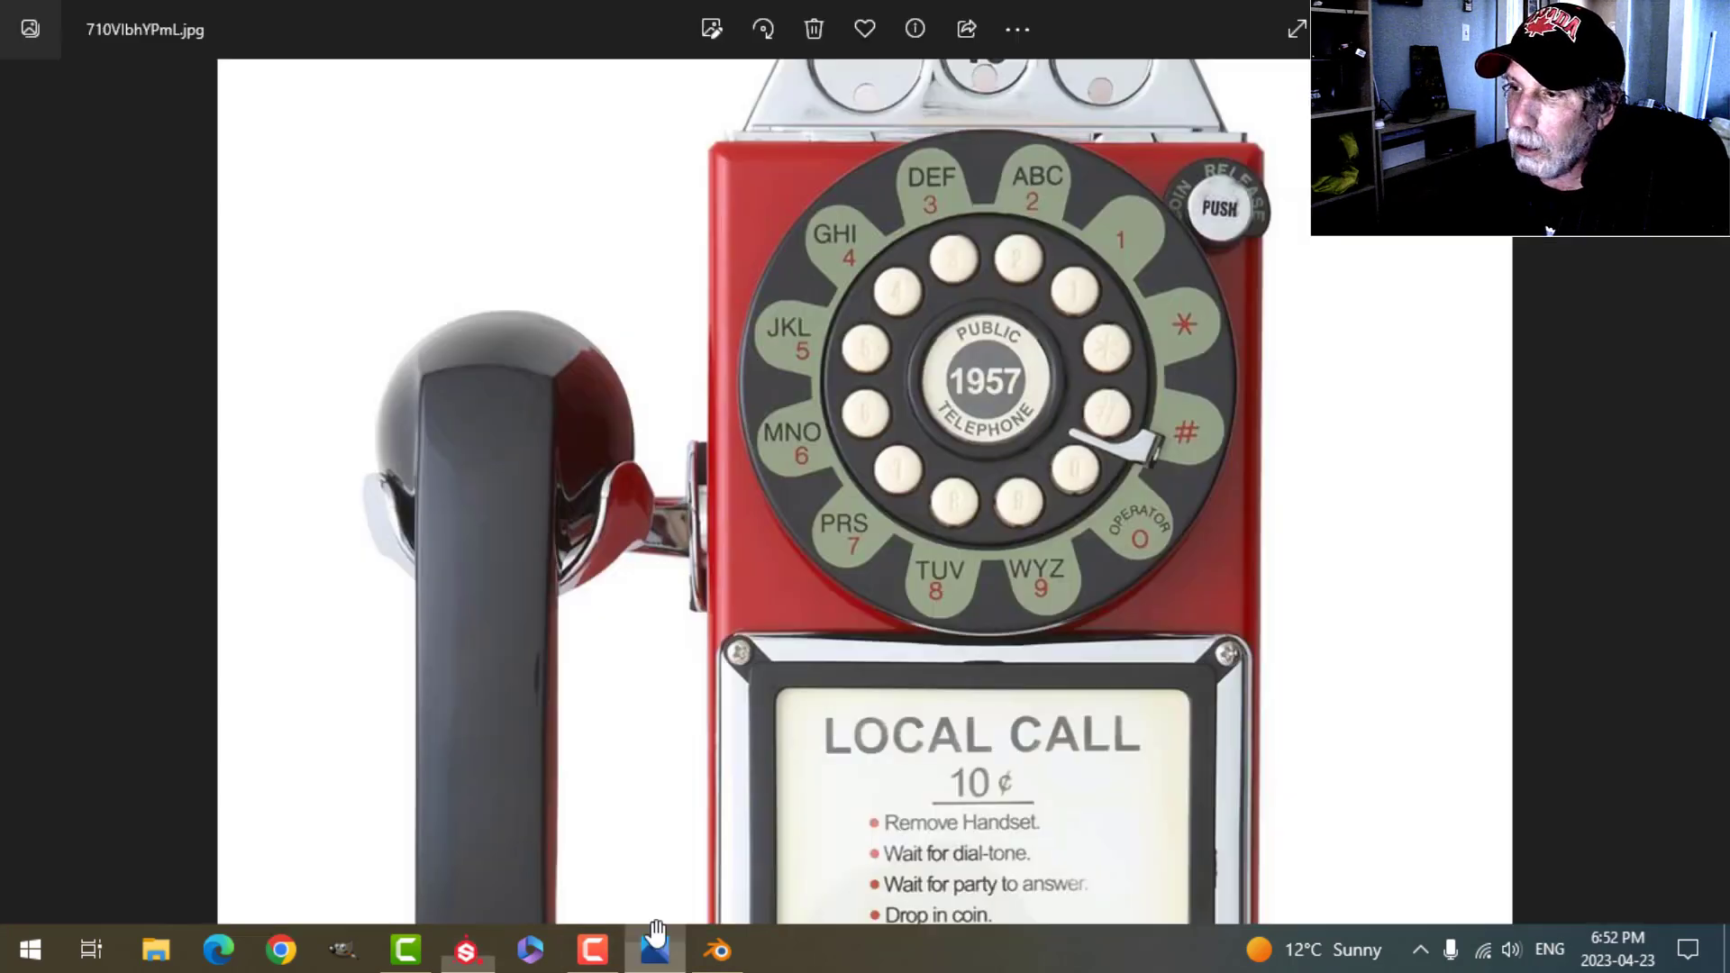
left_click(466, 949)
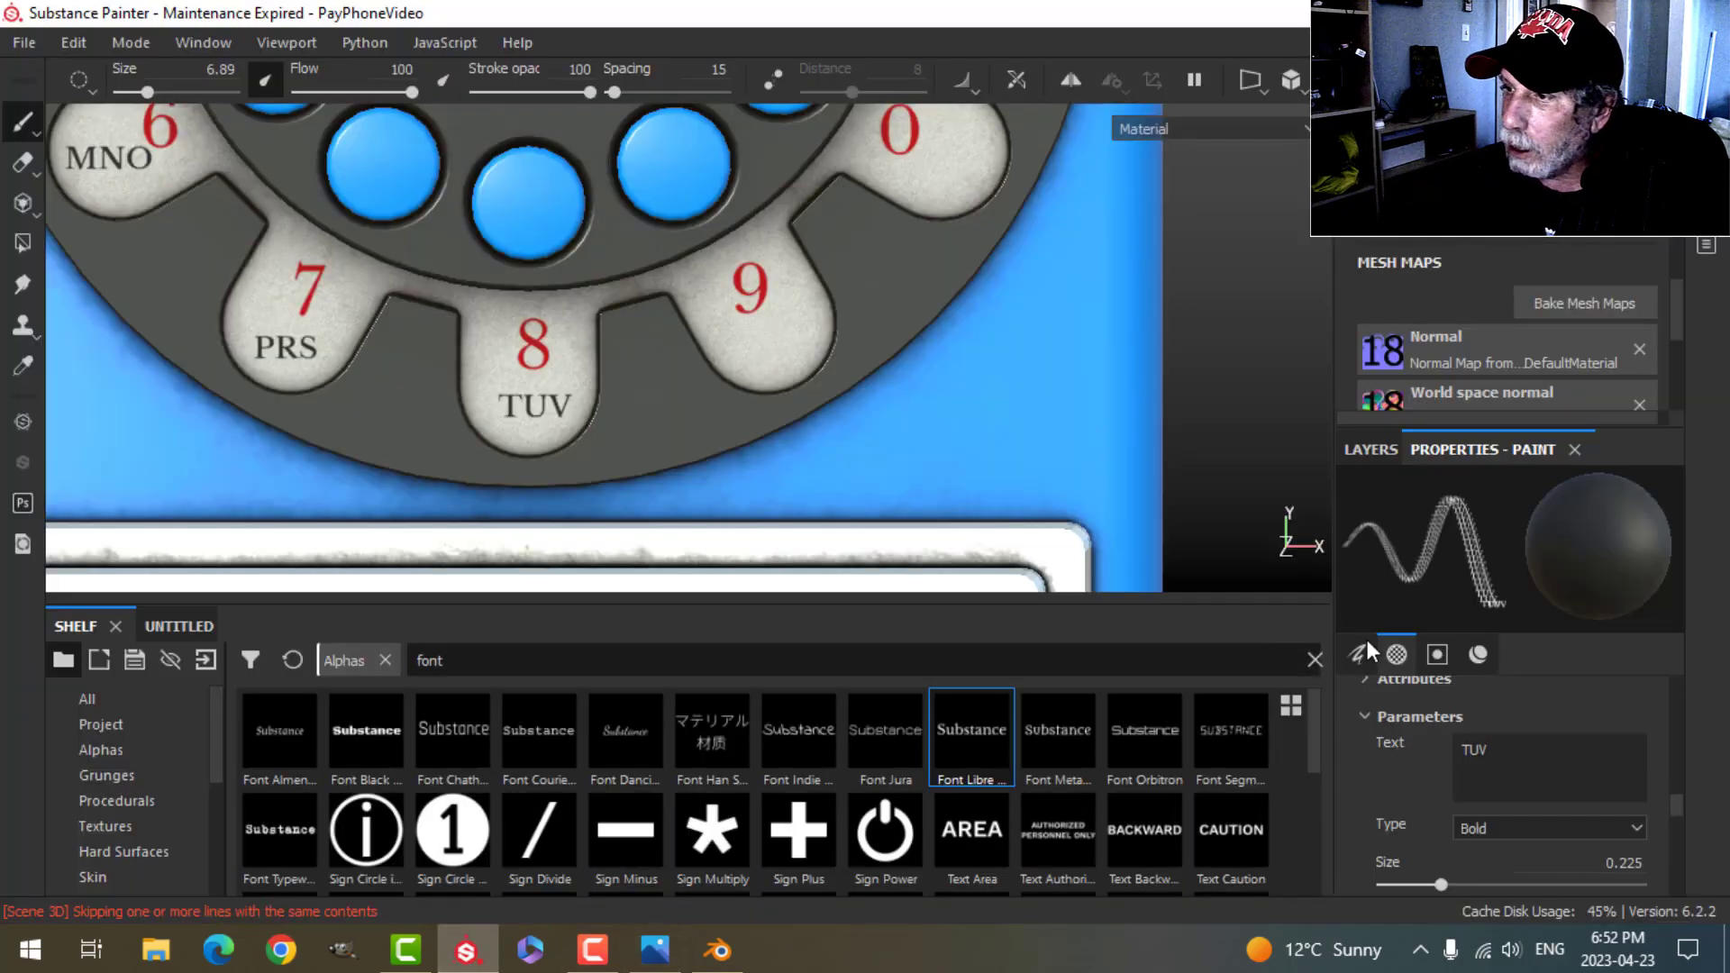
type("WYZ")
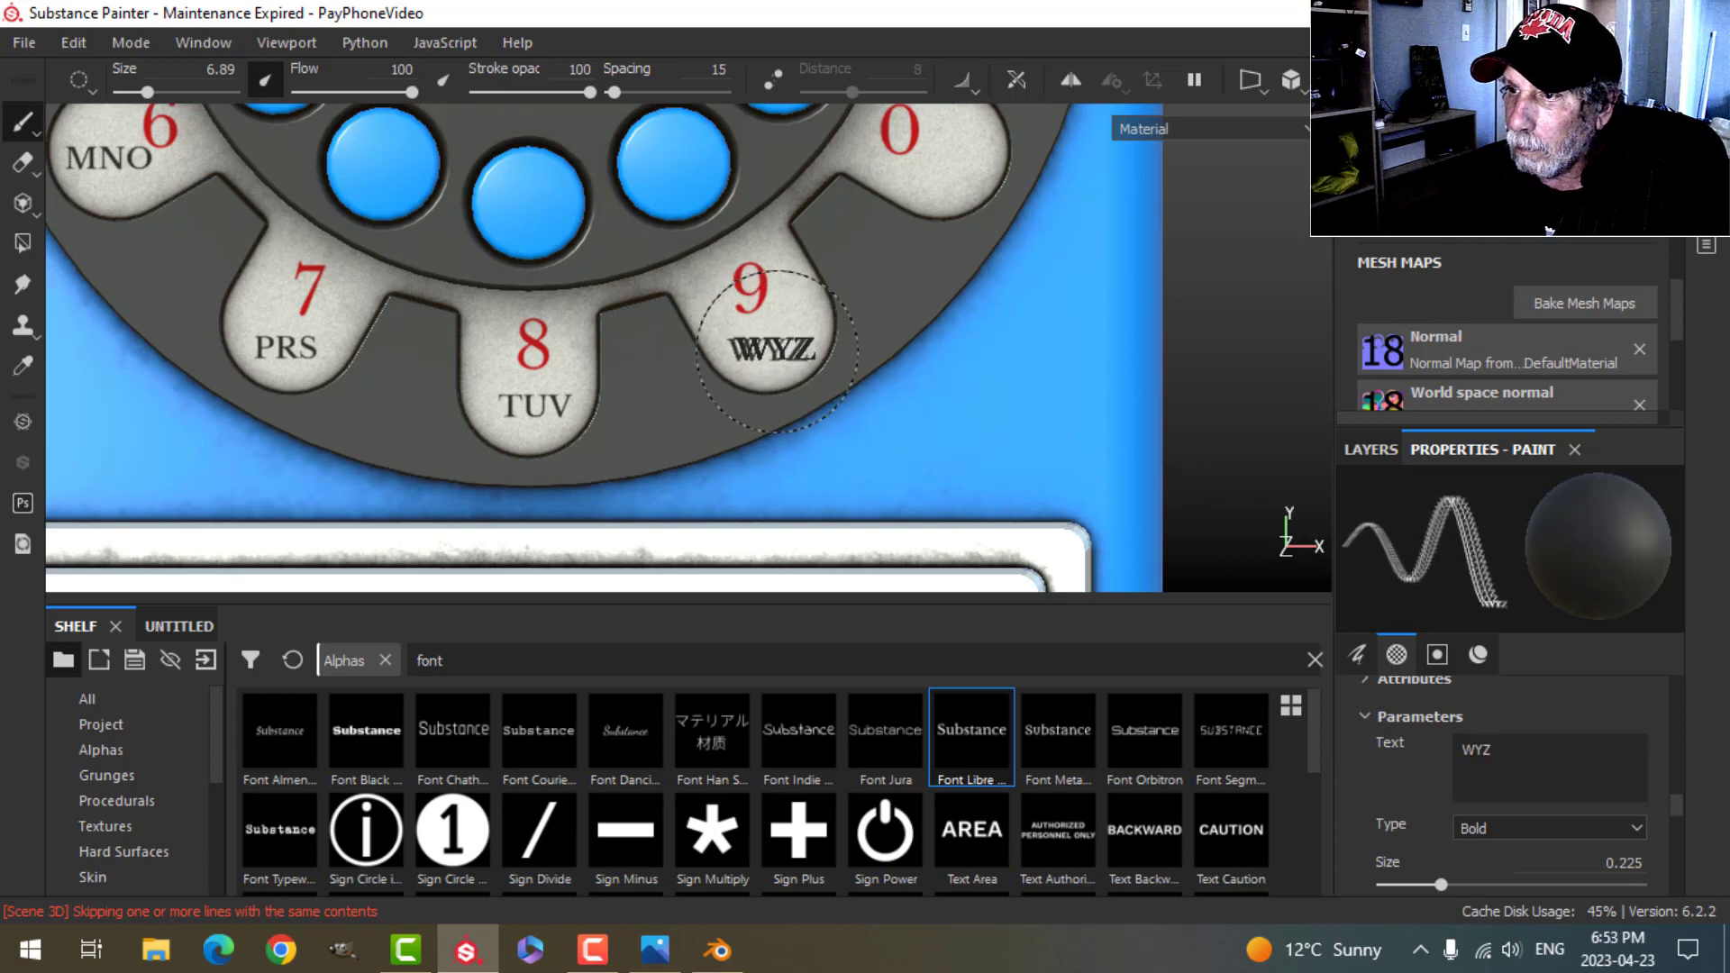
Step: Check the Photos reference, then in Substance Painter change the alpha text to OPERATOR
left_click(655, 949)
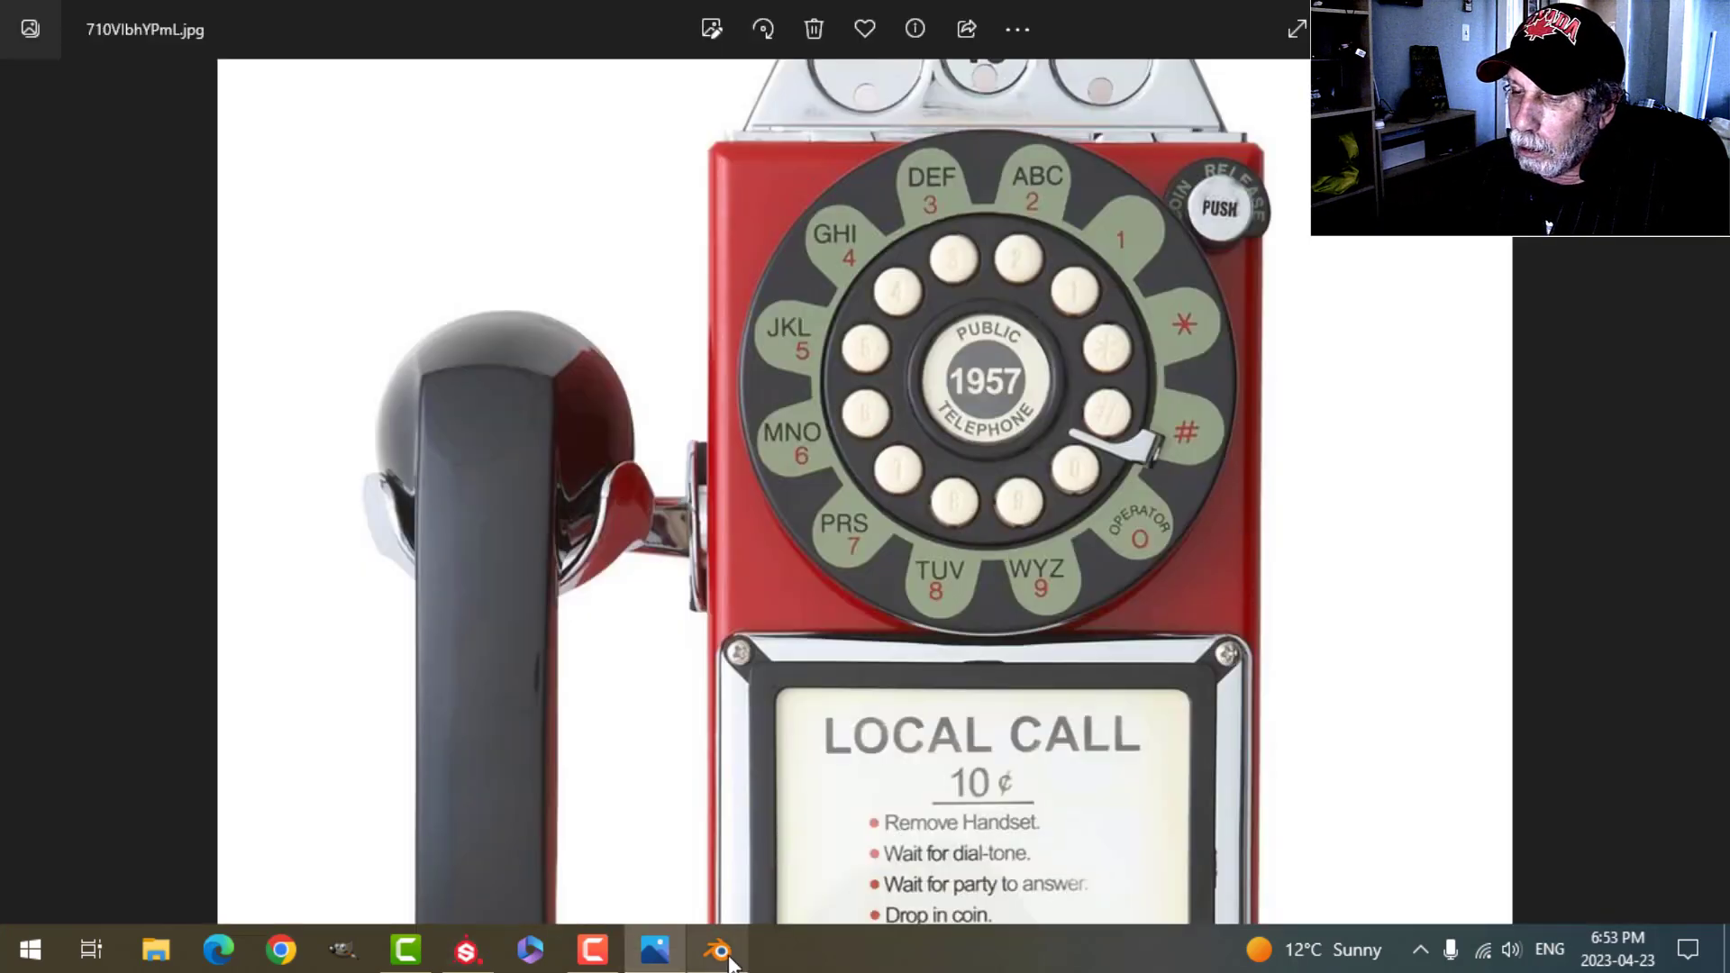
left_click(466, 949)
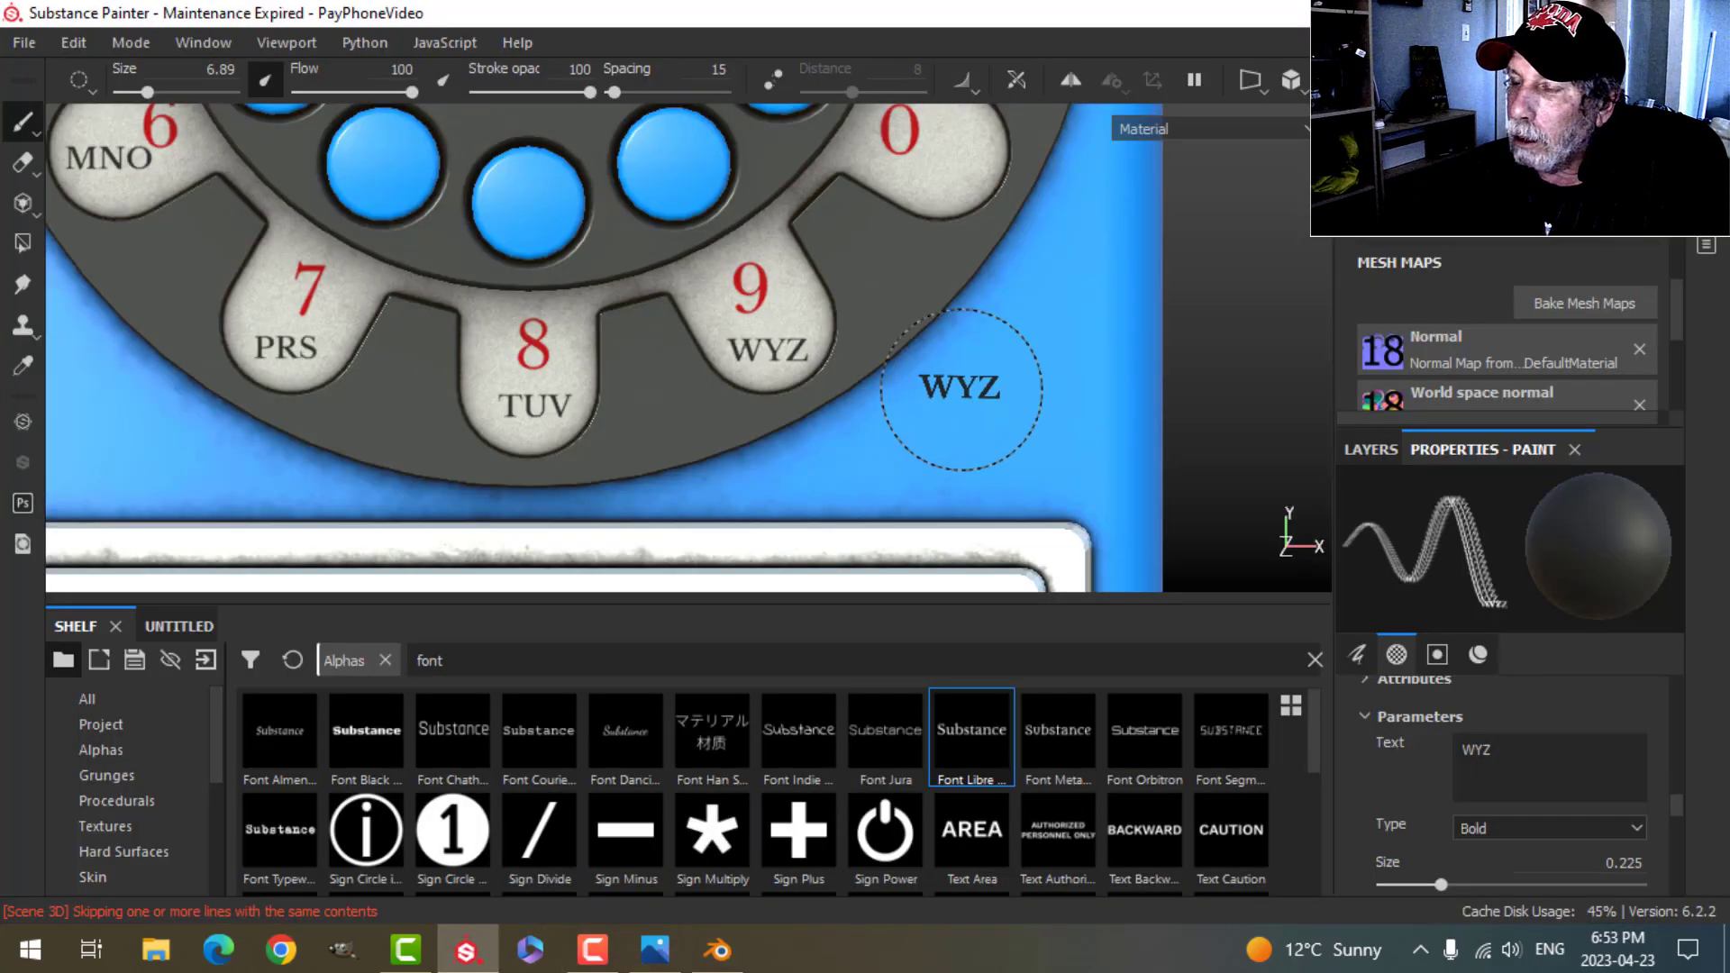
middle_click_drag(1045, 320, 825, 498, "alt")
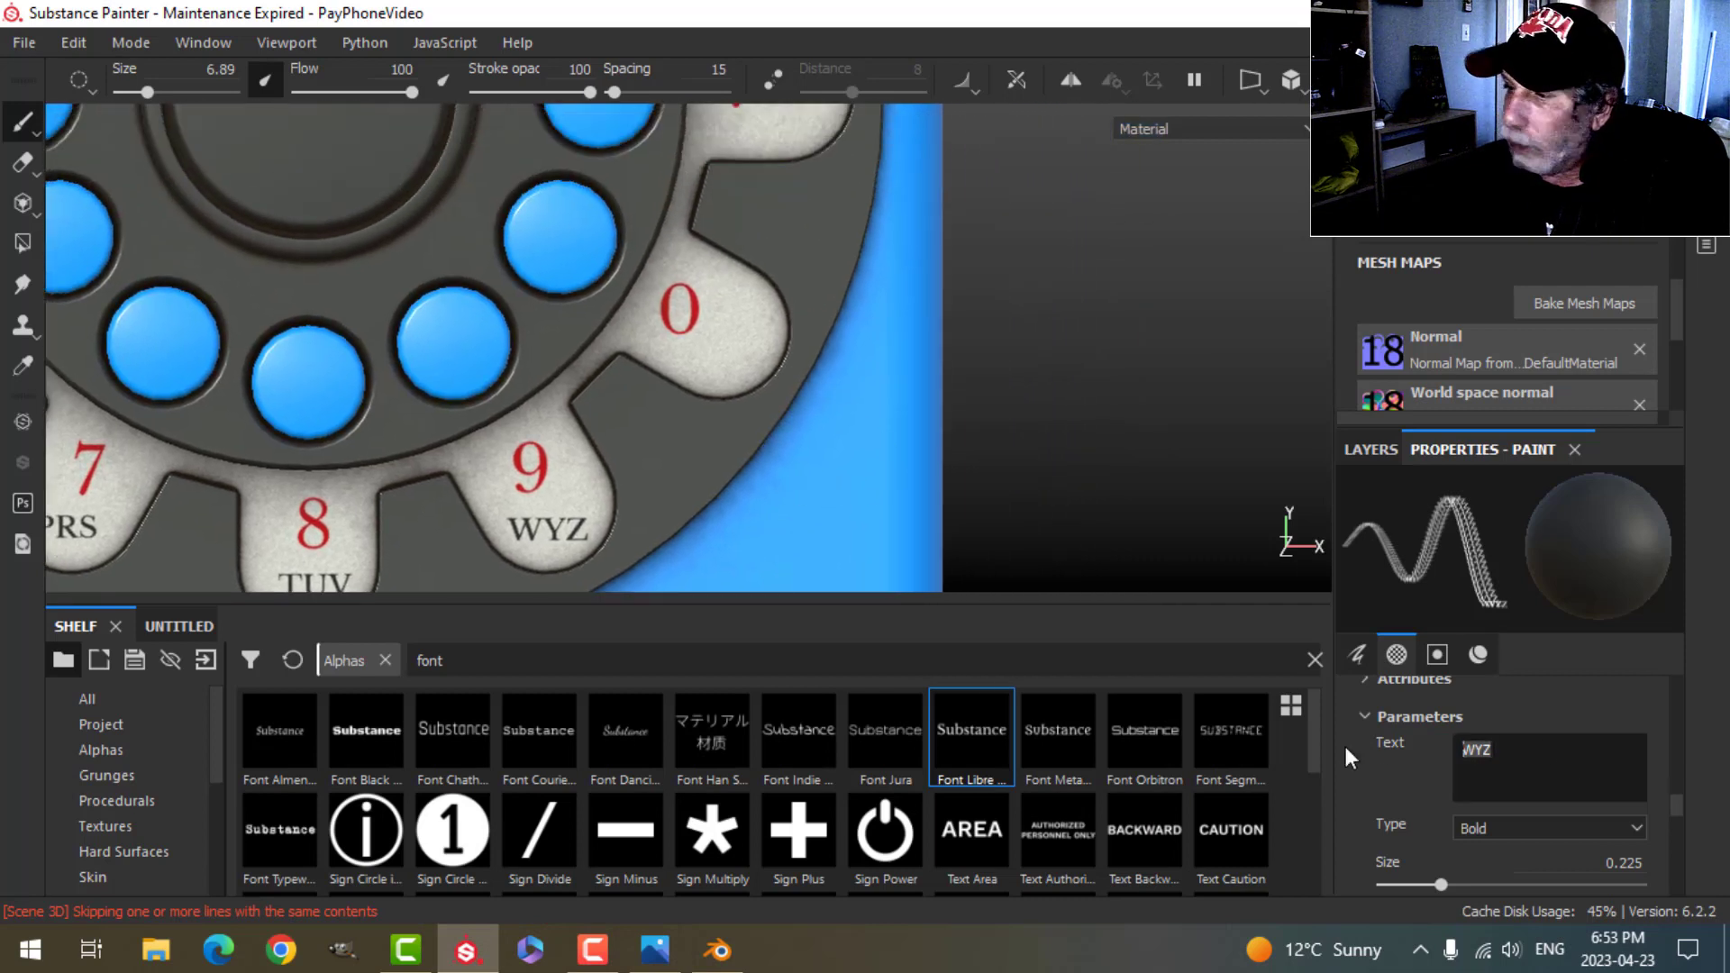
type("OPEATOR")
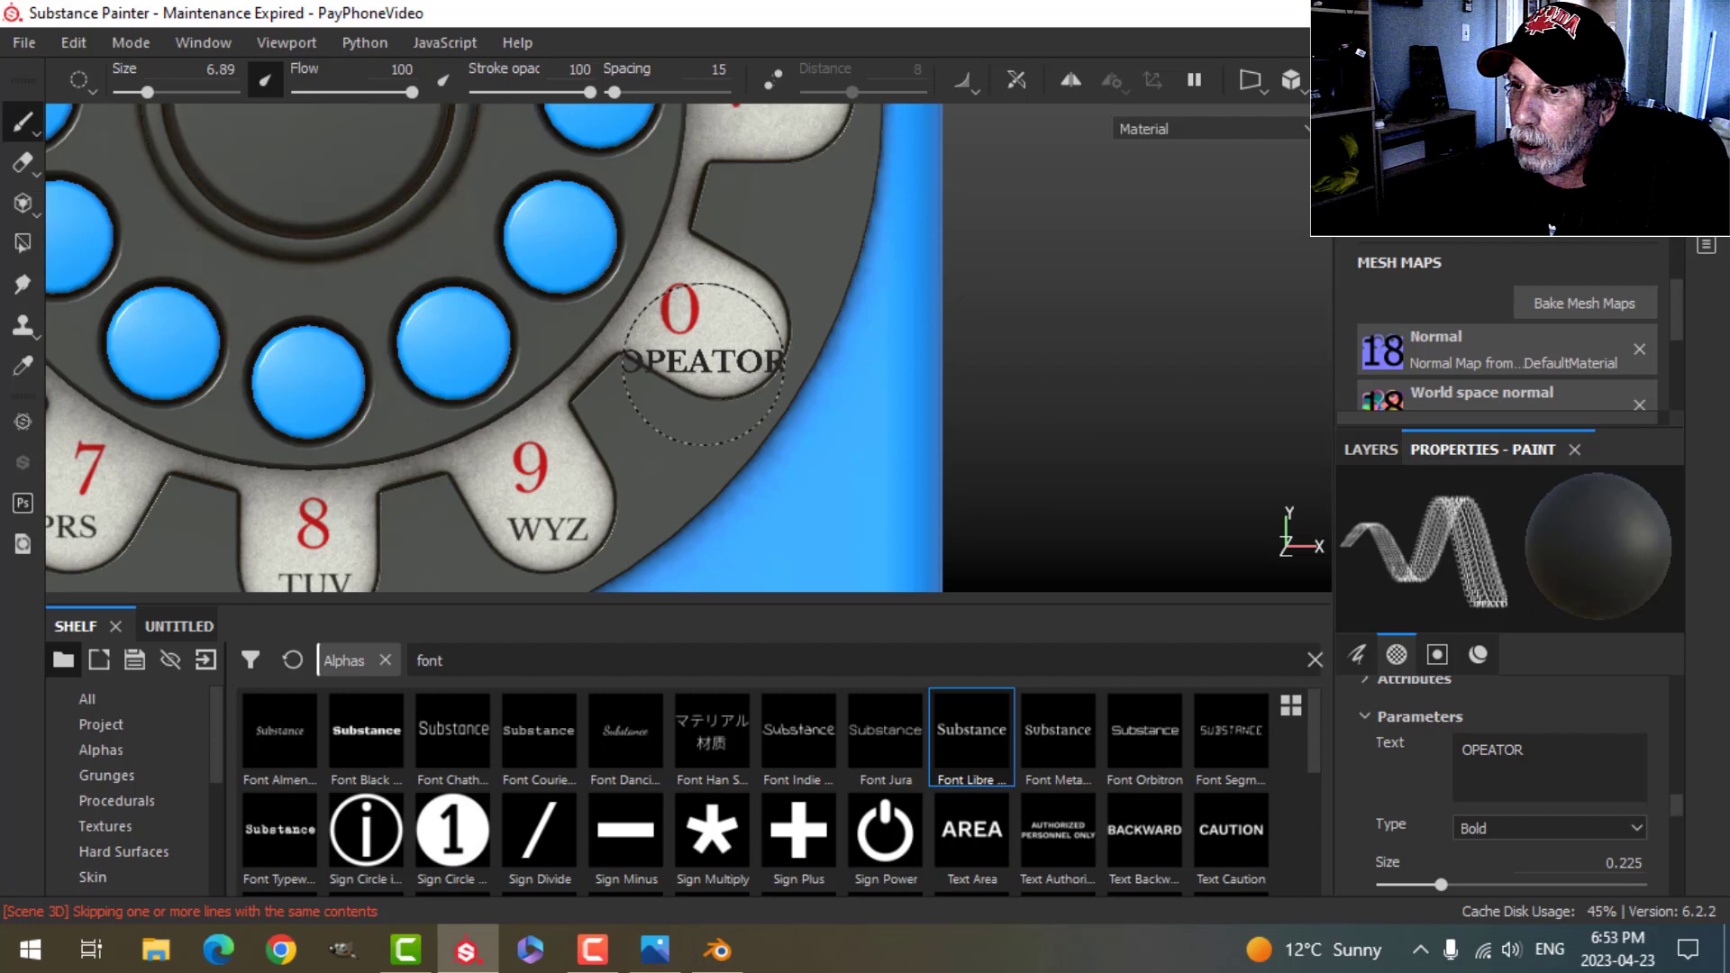
right_click_drag(704, 361, 674, 361, "ctrl")
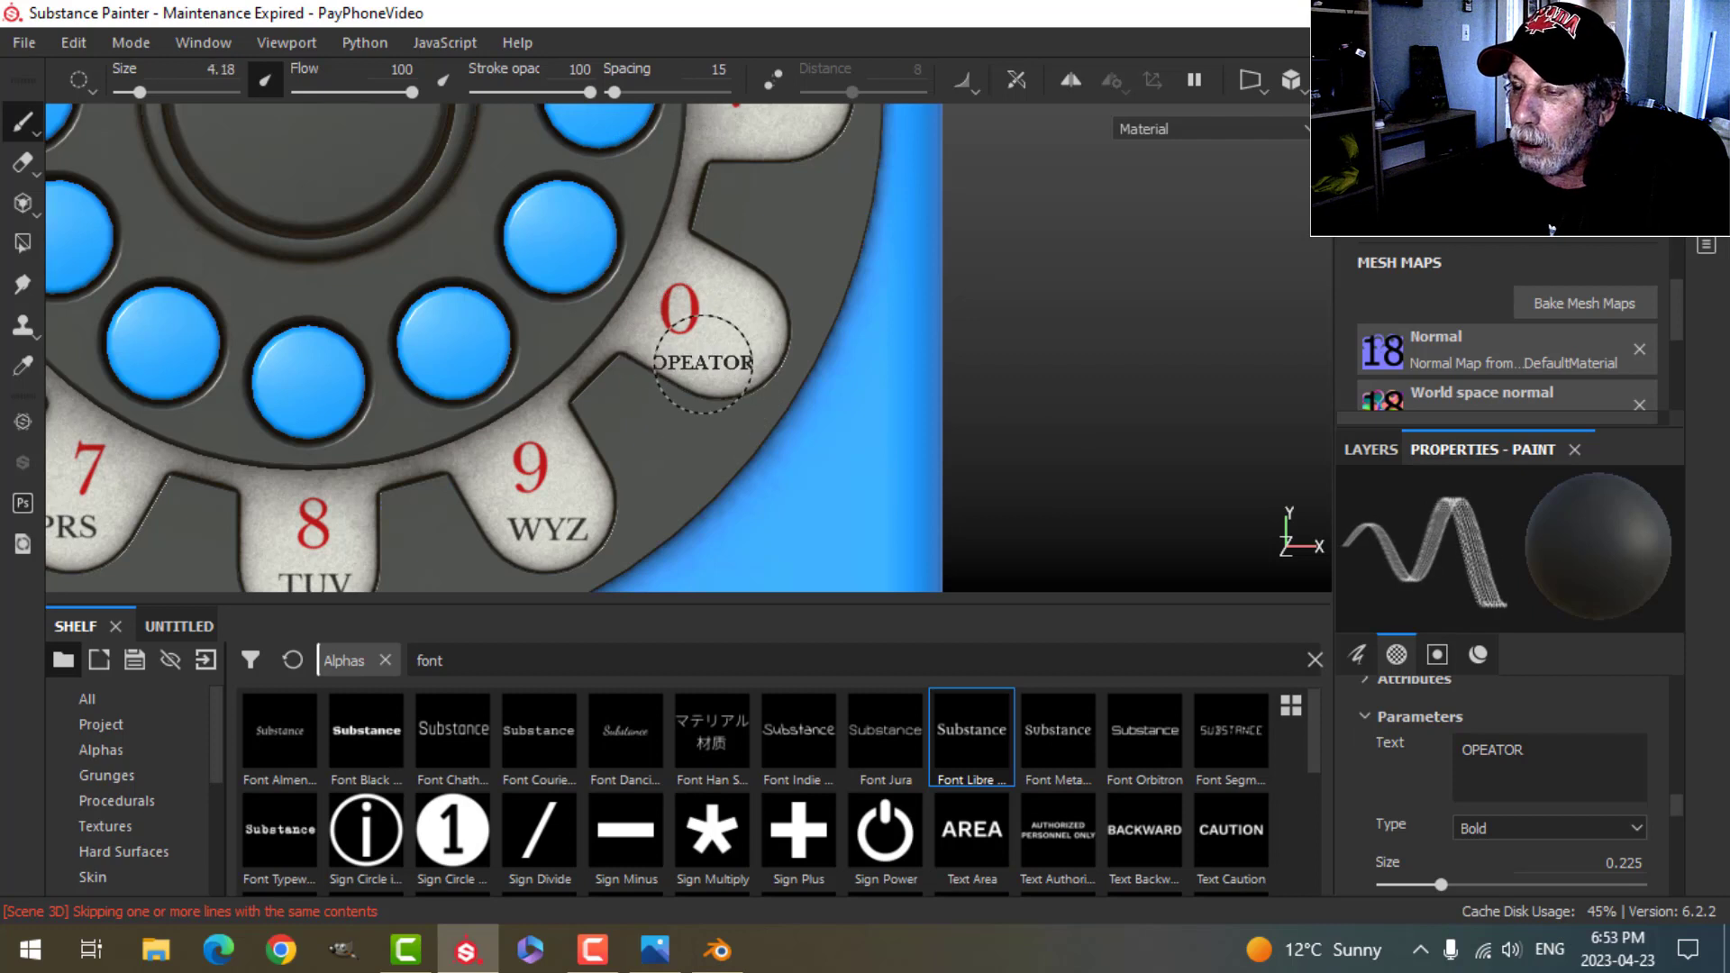
left_click(1487, 752)
type("R")
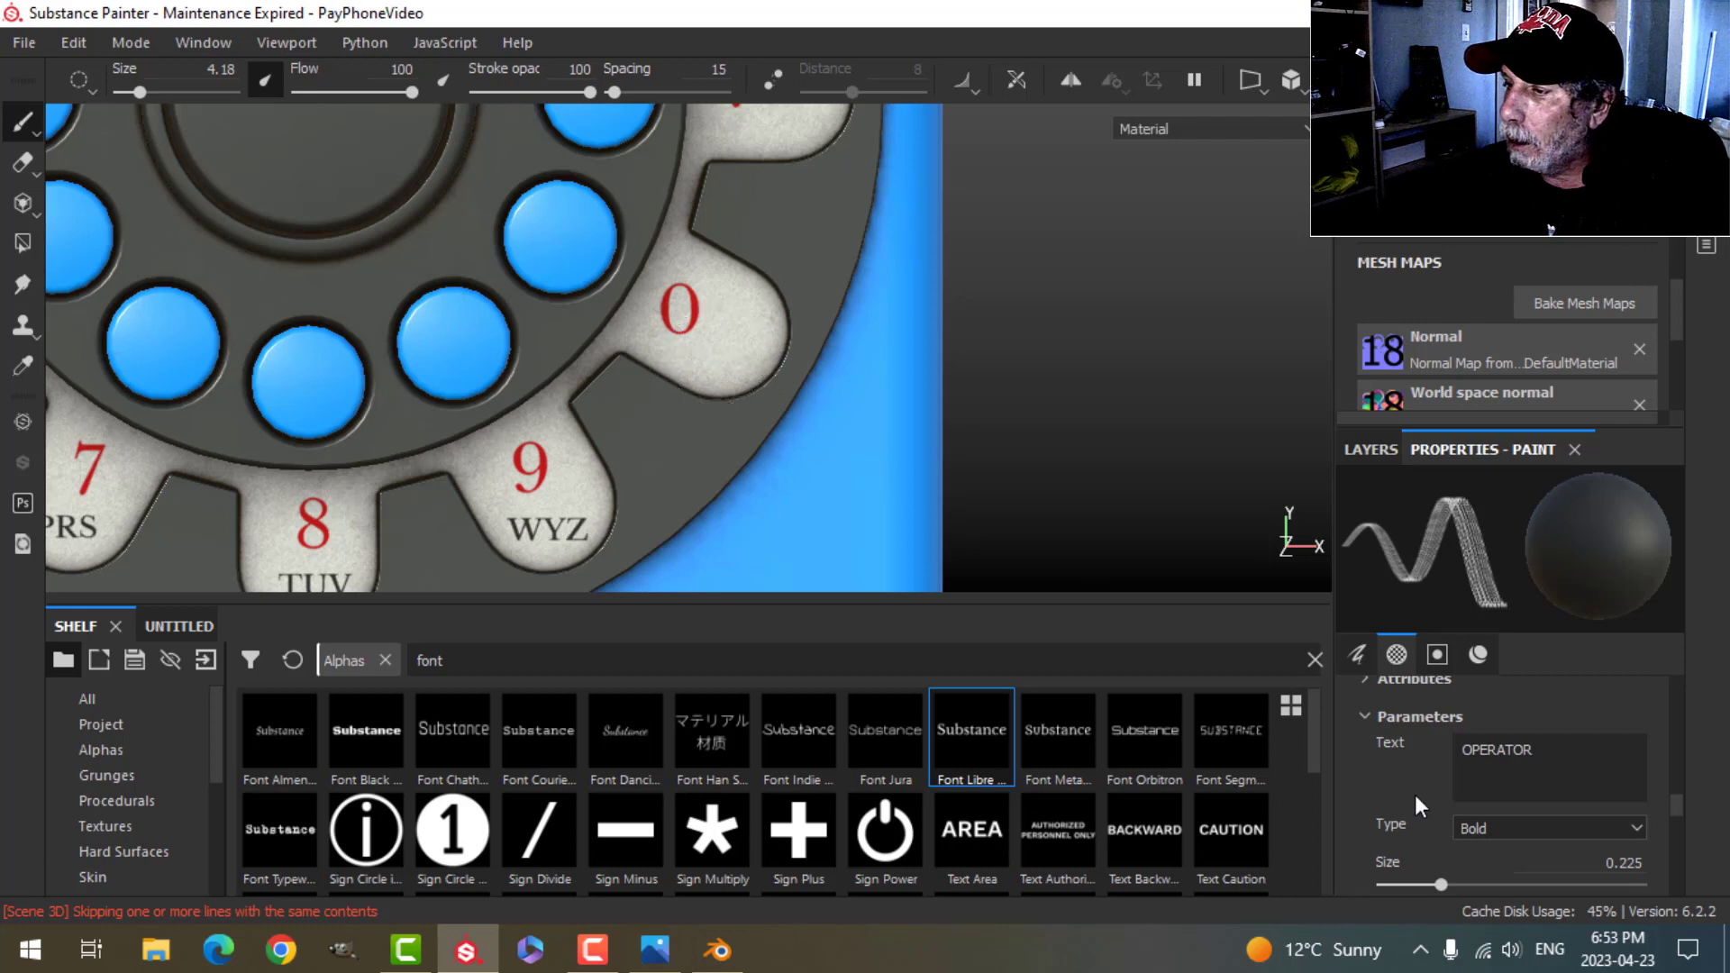
Step: Reduce the alpha's text size to 0.14 and stamp OPERATOR below the 0 with a brush size of 5.58
left_click_drag(1434, 884, 1419, 885)
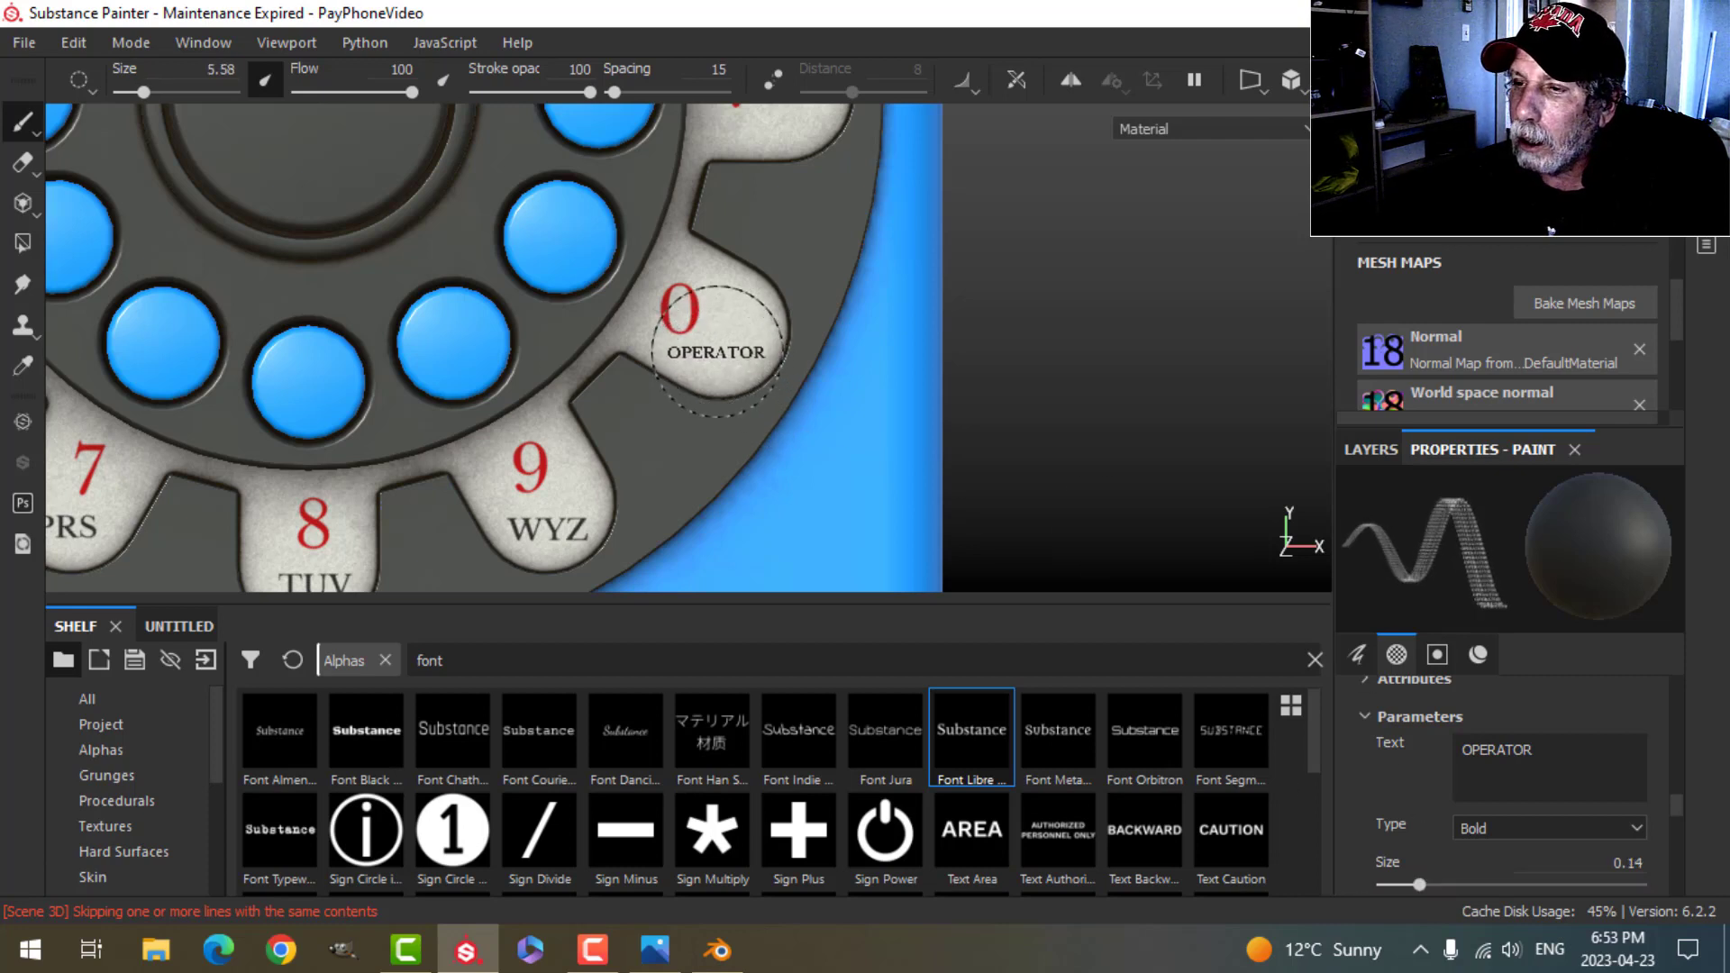
left_click(716, 352)
scroll(991, 420, "down", 5)
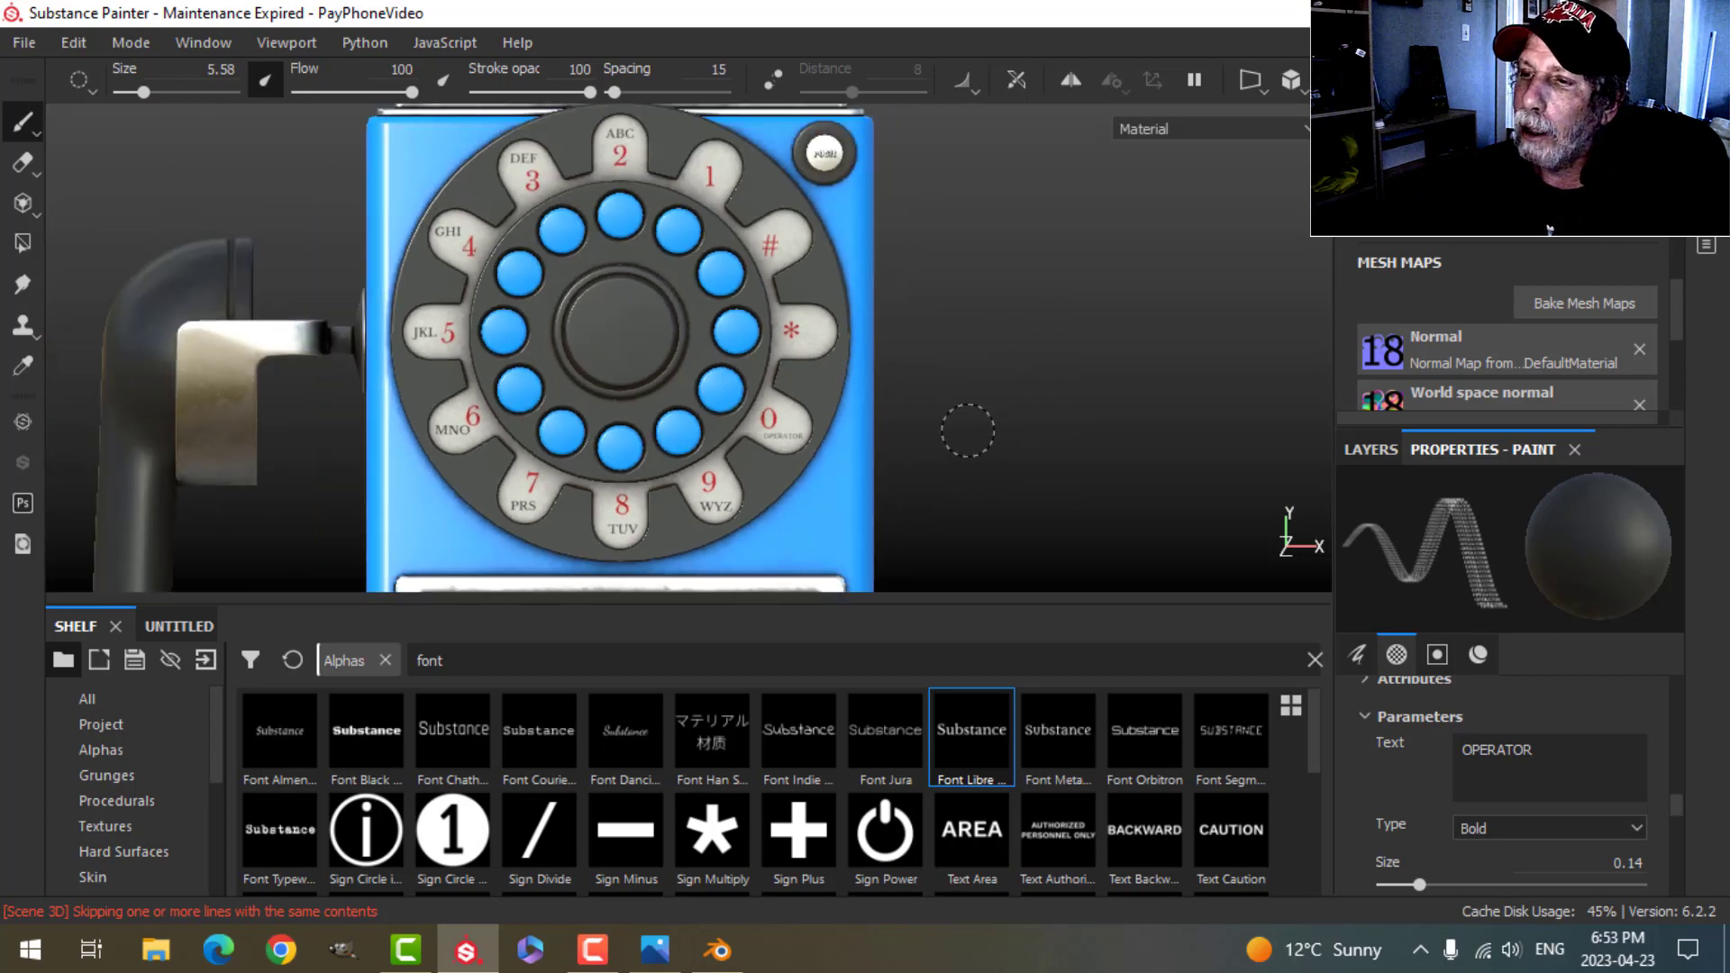
Step: Examine the lettered dial from several angles and compare it with the Photos reference, returning to Substance Painter
left_click_drag(977, 382, 1045, 347, "alt")
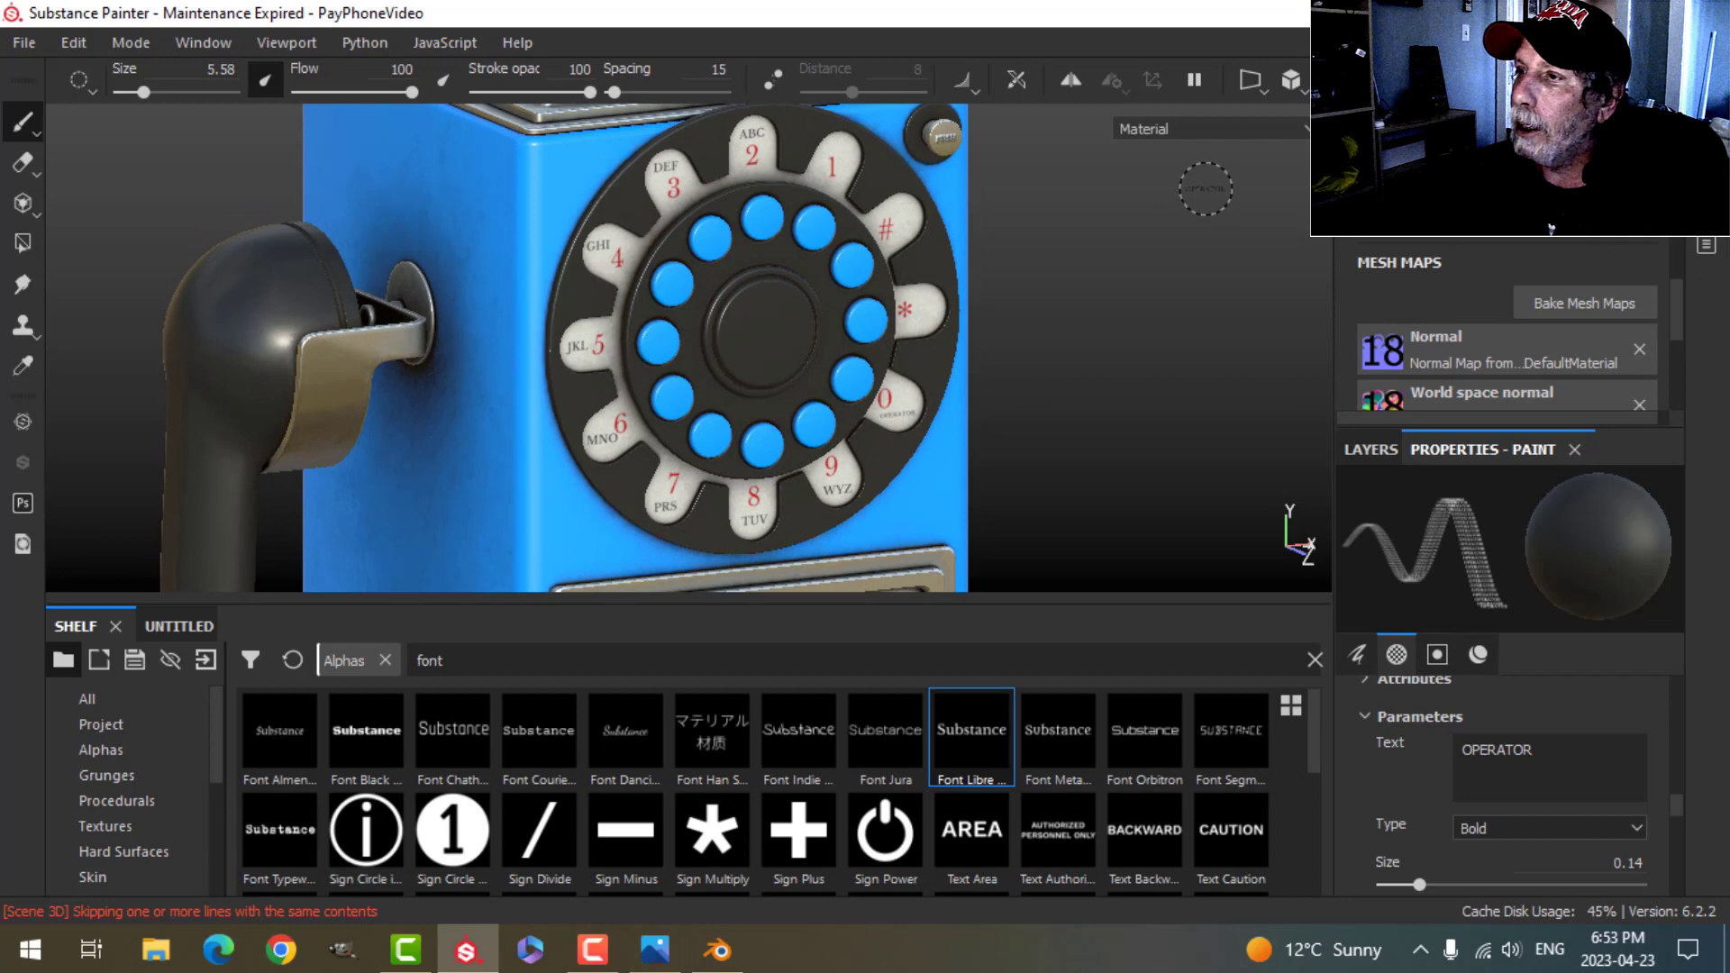
left_click(1294, 79)
scroll(1035, 359, "down", 5)
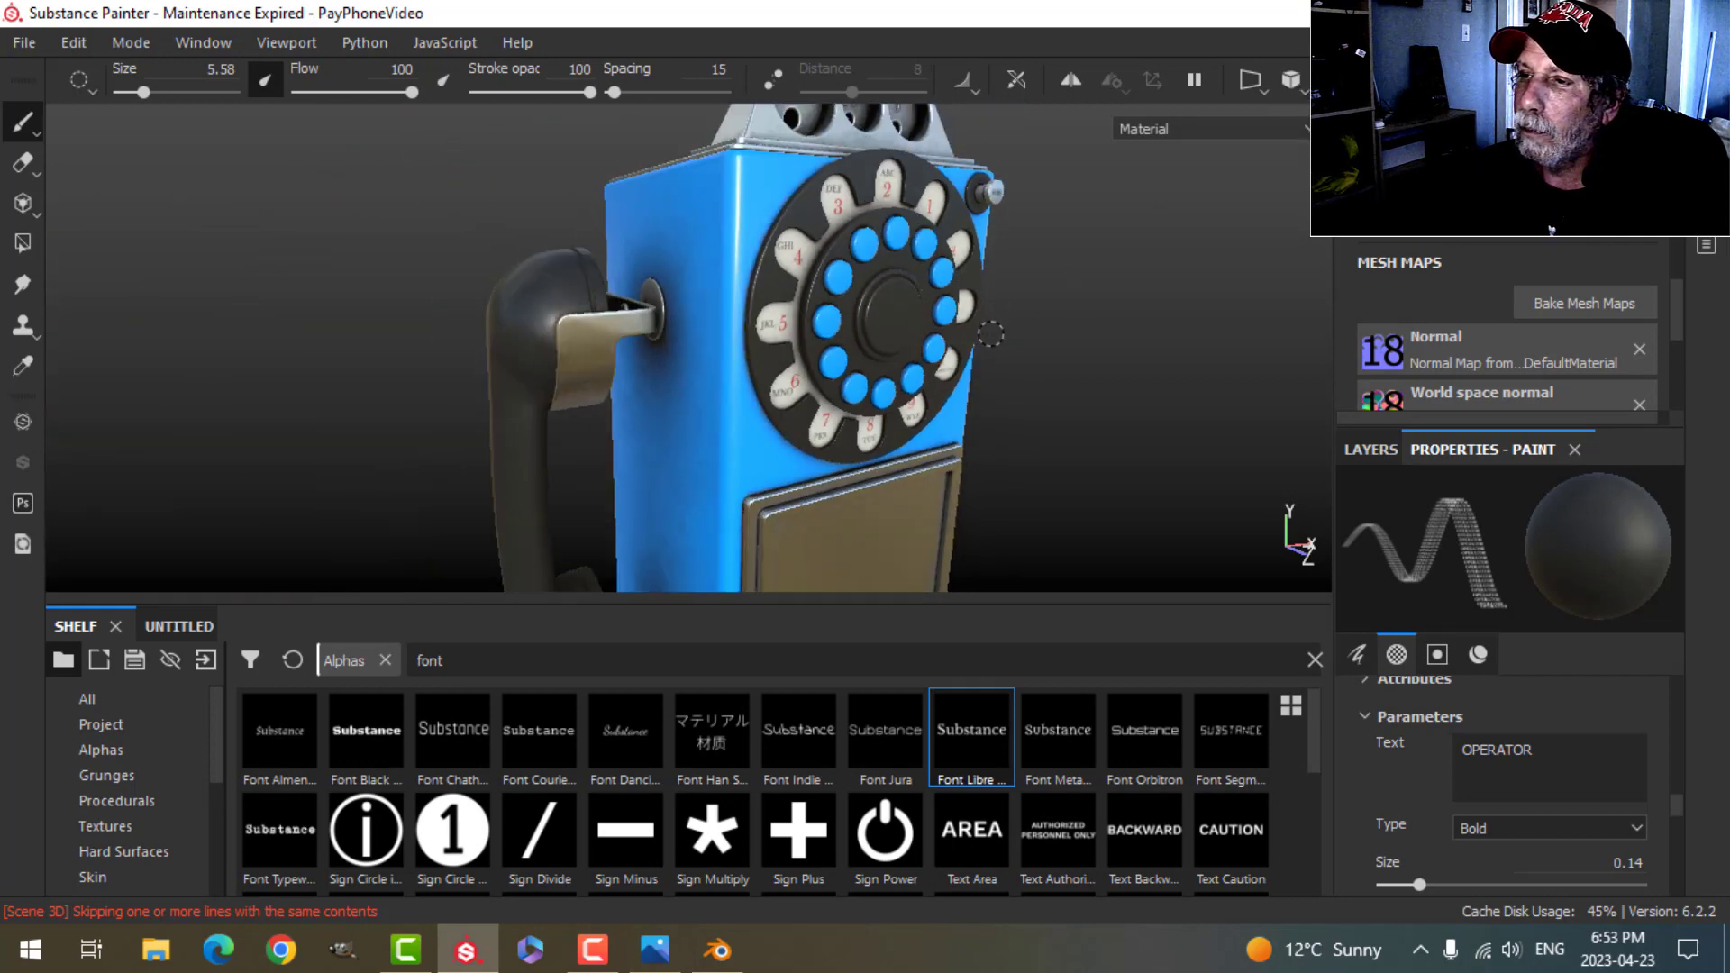
mouse_move(1035, 360)
left_mouse_down("alt")
mouse_move(1012, 359)
mouse_move(1012, 301)
mouse_move(1009, 355)
left_mouse_up("alt")
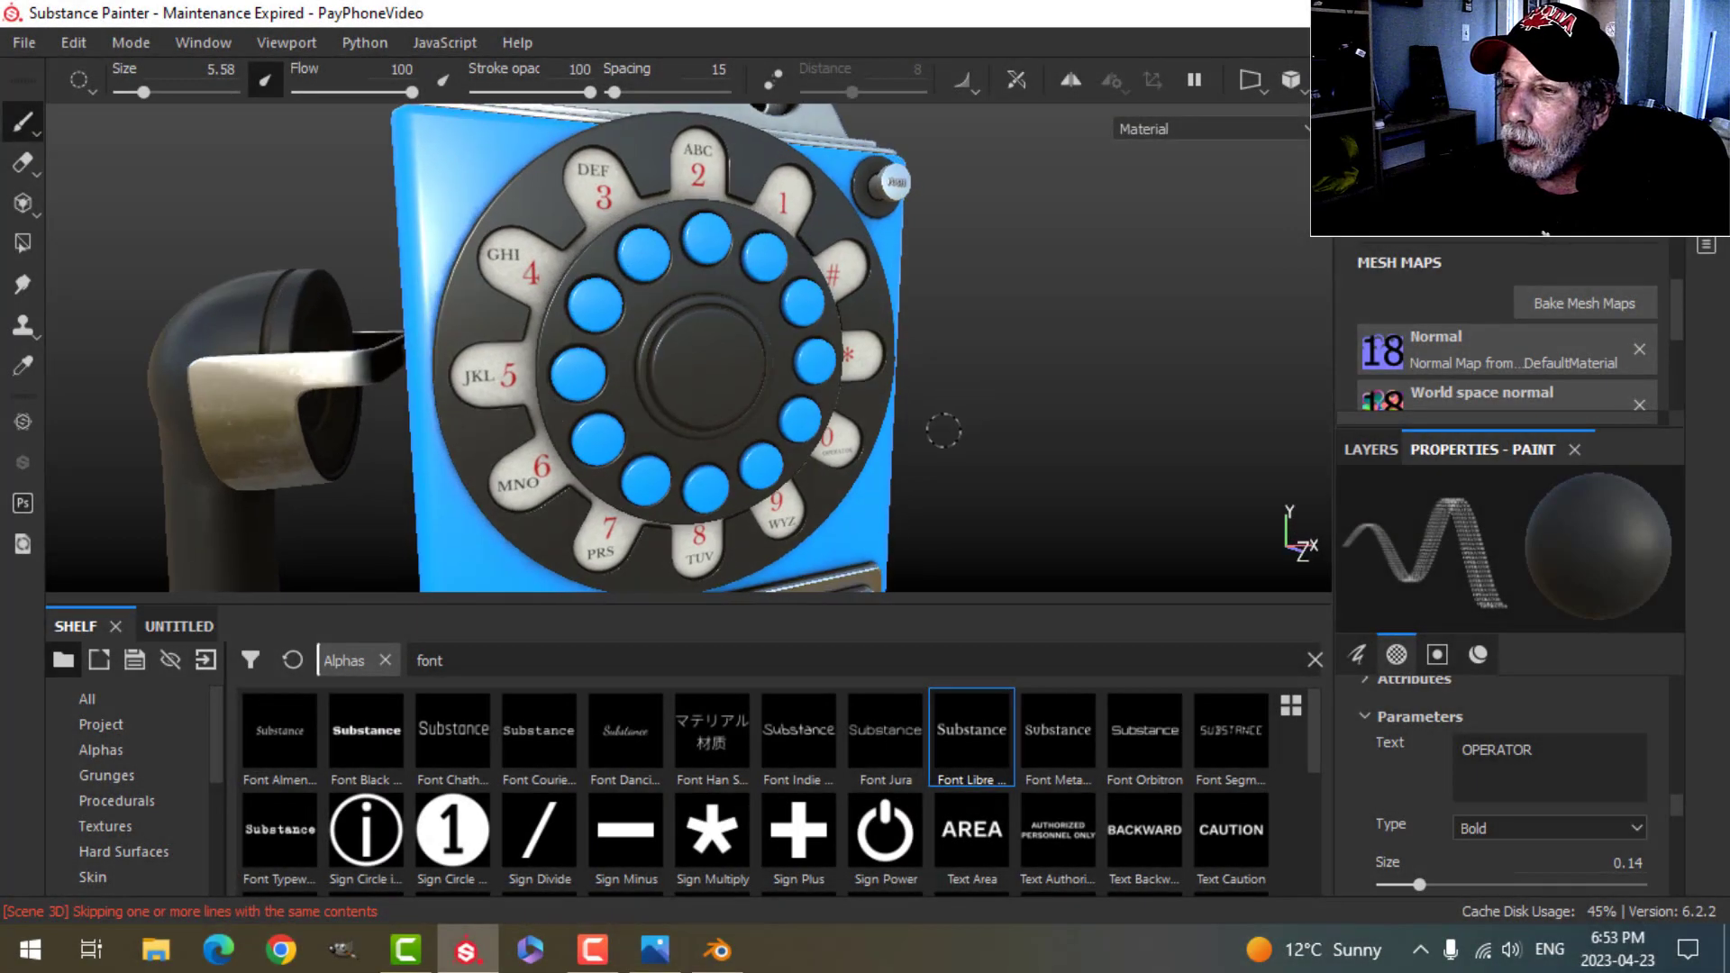
left_click_drag(938, 378, 966, 397, "alt")
left_click(655, 949)
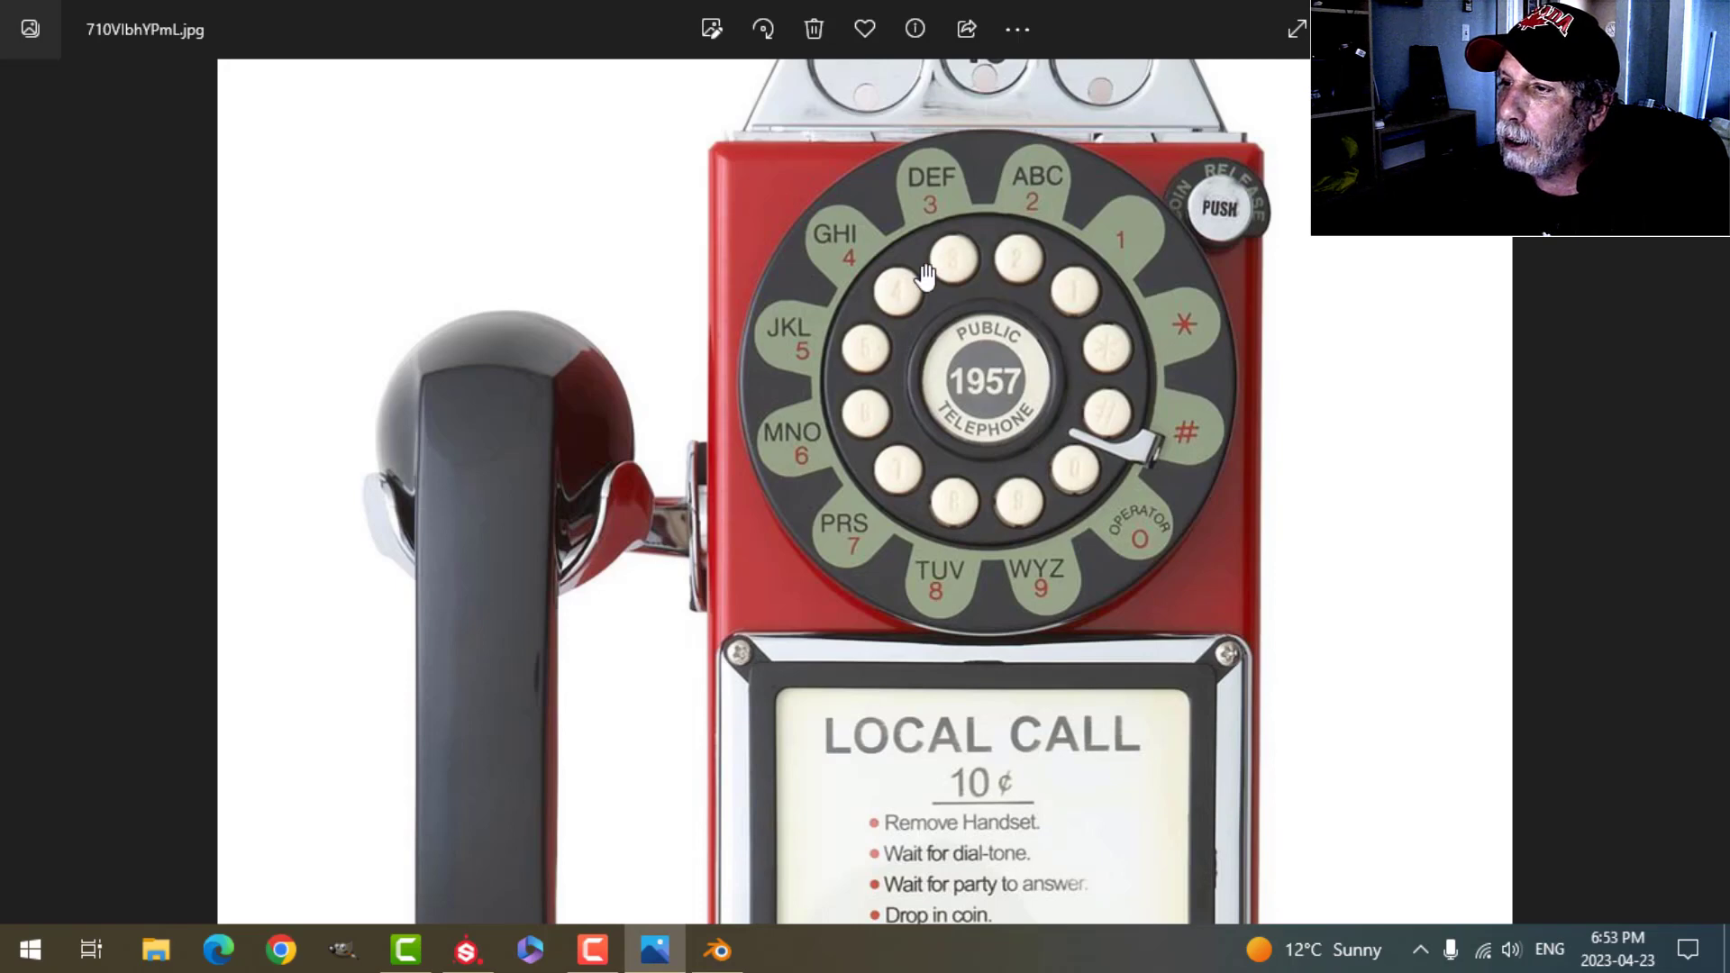
left_click(466, 949)
left_click_drag(780, 492, 1137, 483, "alt")
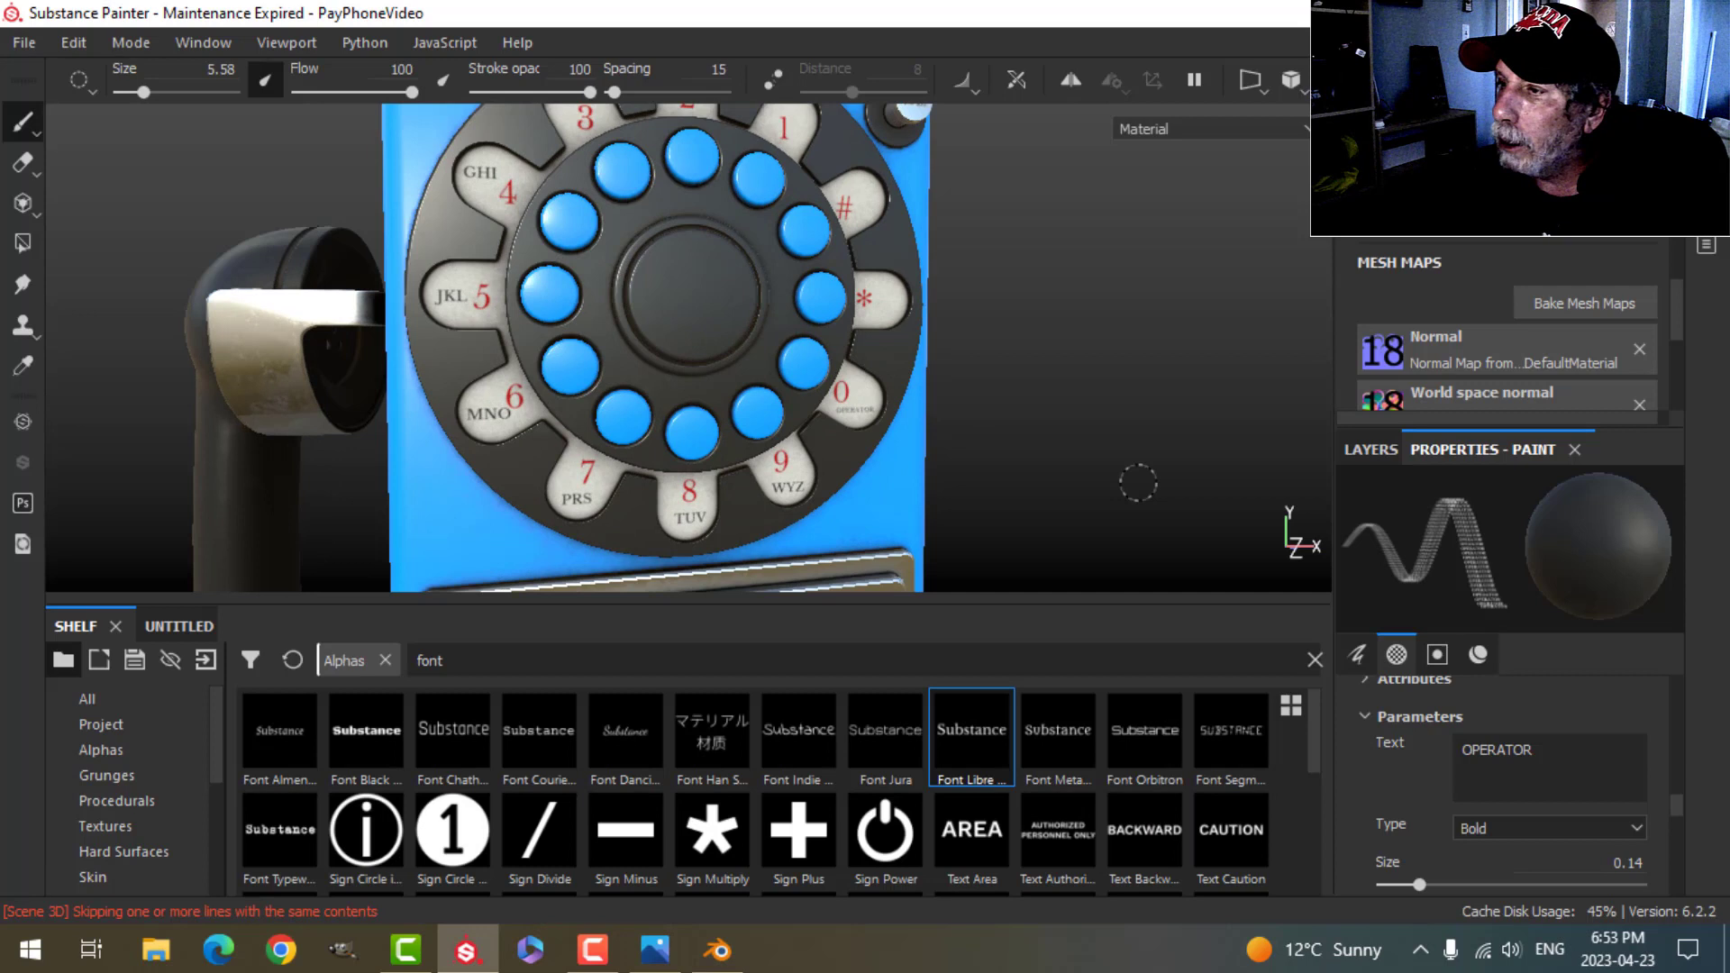
Step: Identify the paint layer holding the dial lettering and rename Layer 1 as Dial Text
left_click(1371, 449)
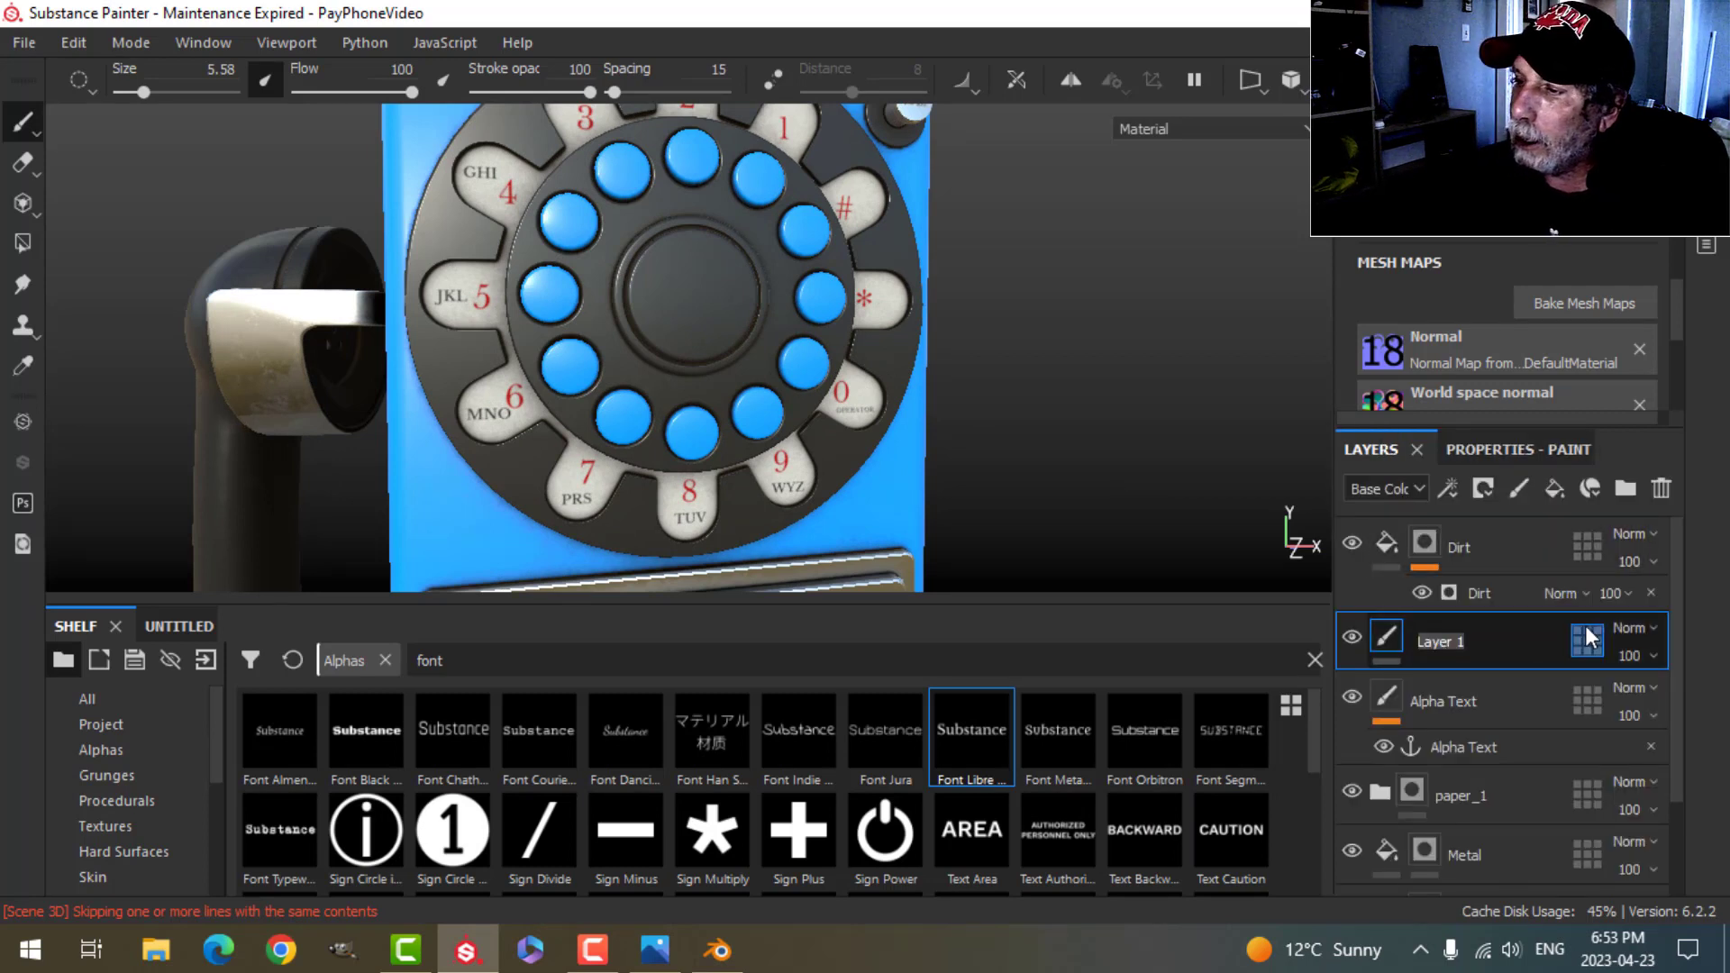
key("Return")
left_click(1353, 638)
left_click(1353, 638)
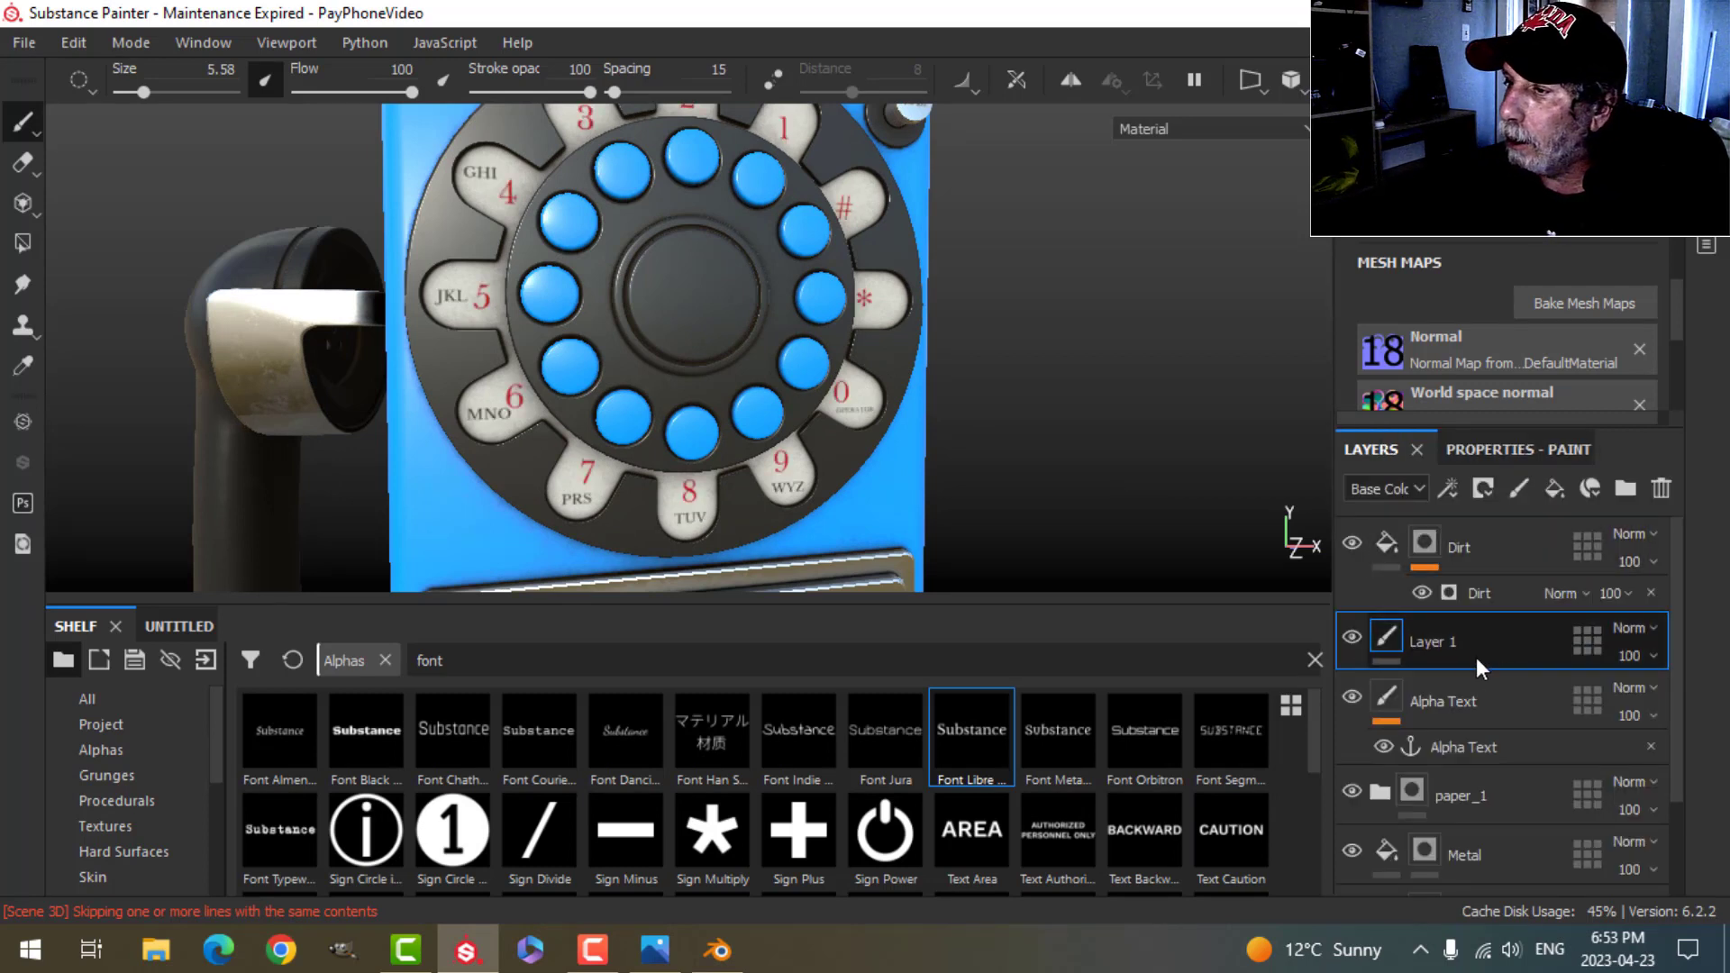
double_click(1430, 641)
type("di")
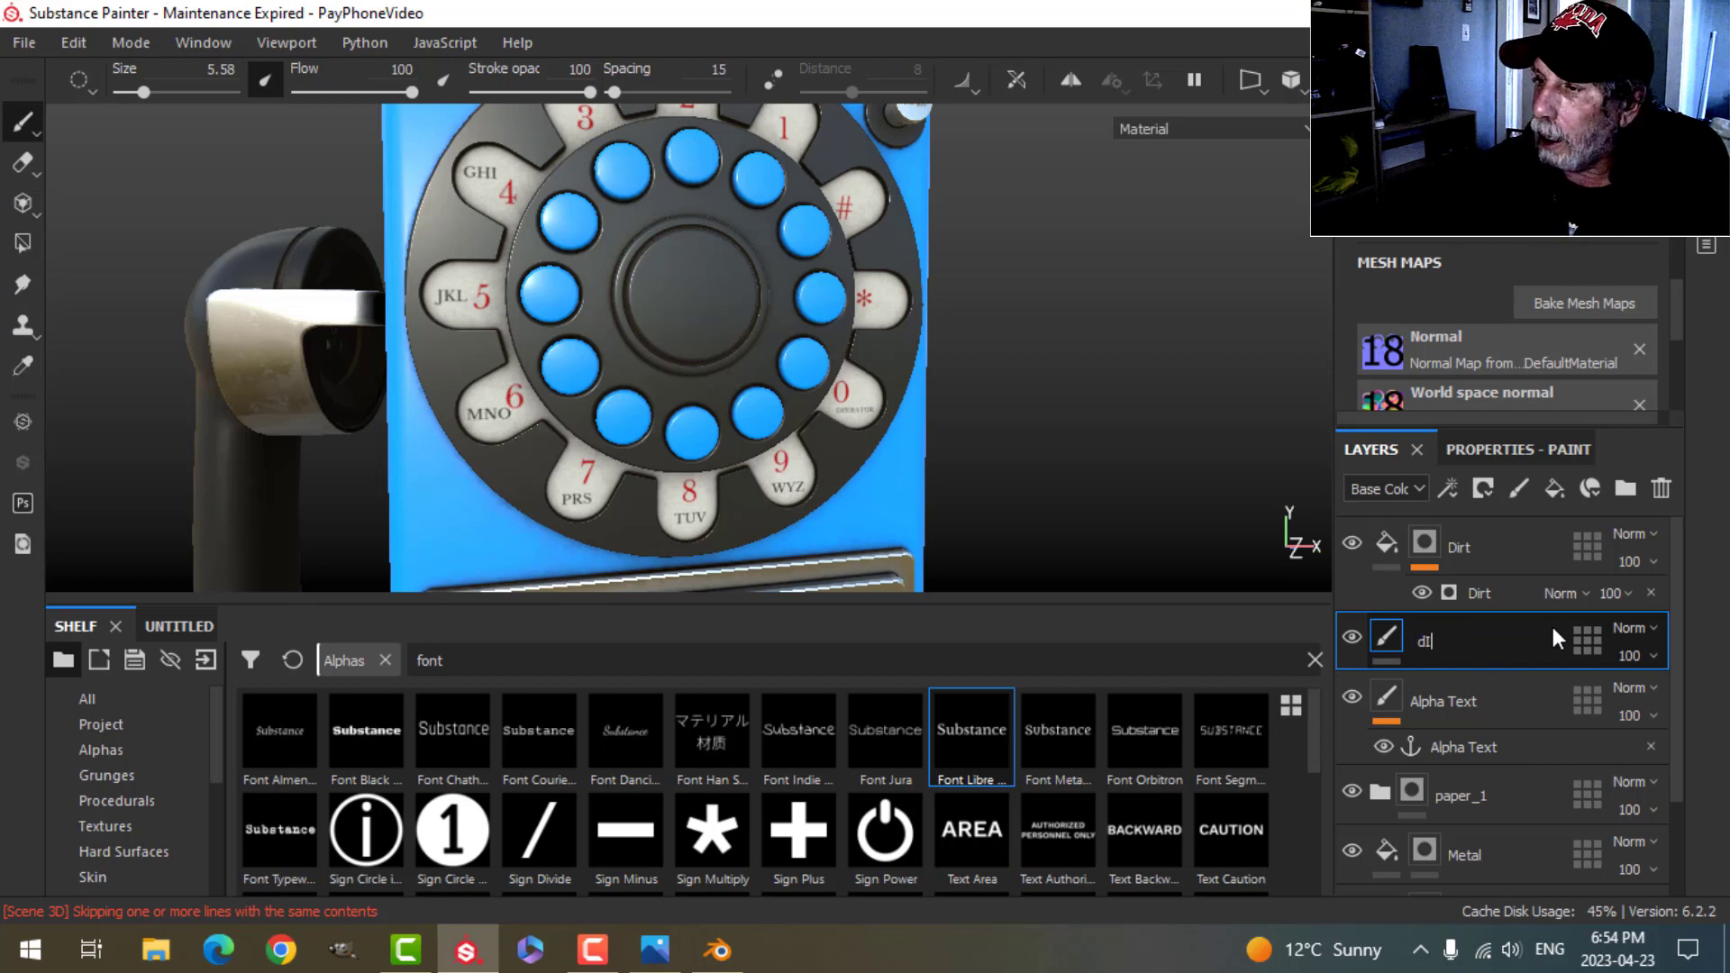
key("BackSpace")
key("BackSpace")
key("Caps_Lock")
key("Caps_Lock")
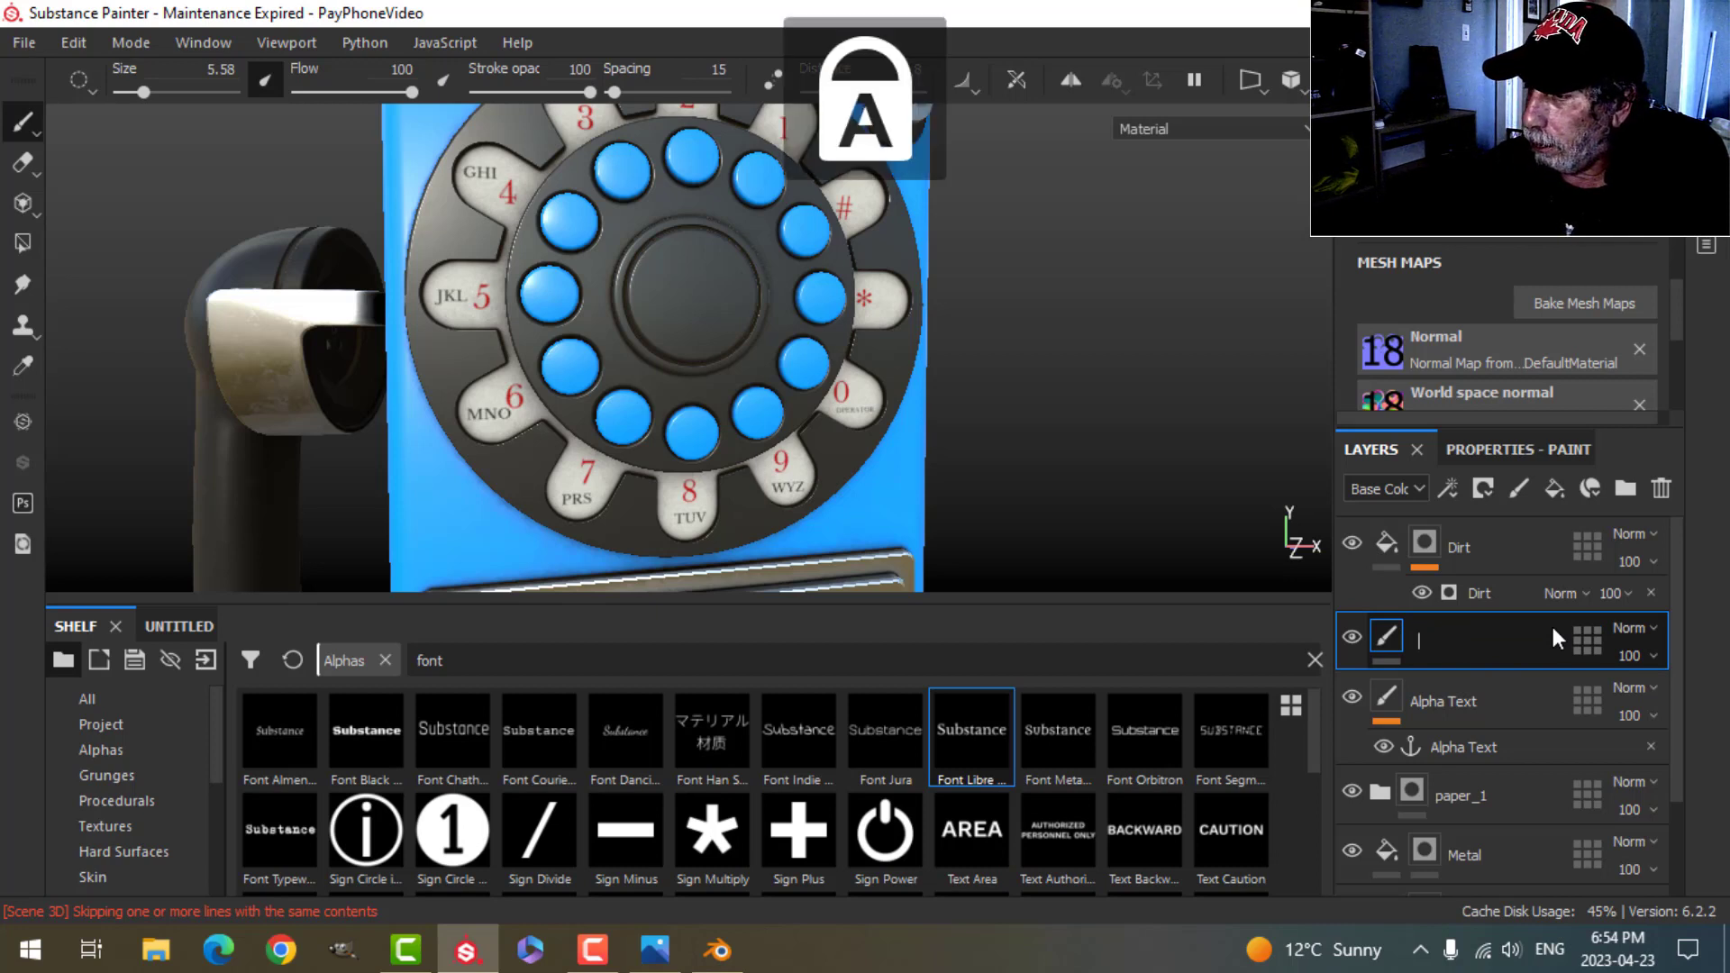
key("Caps_Lock")
type("D")
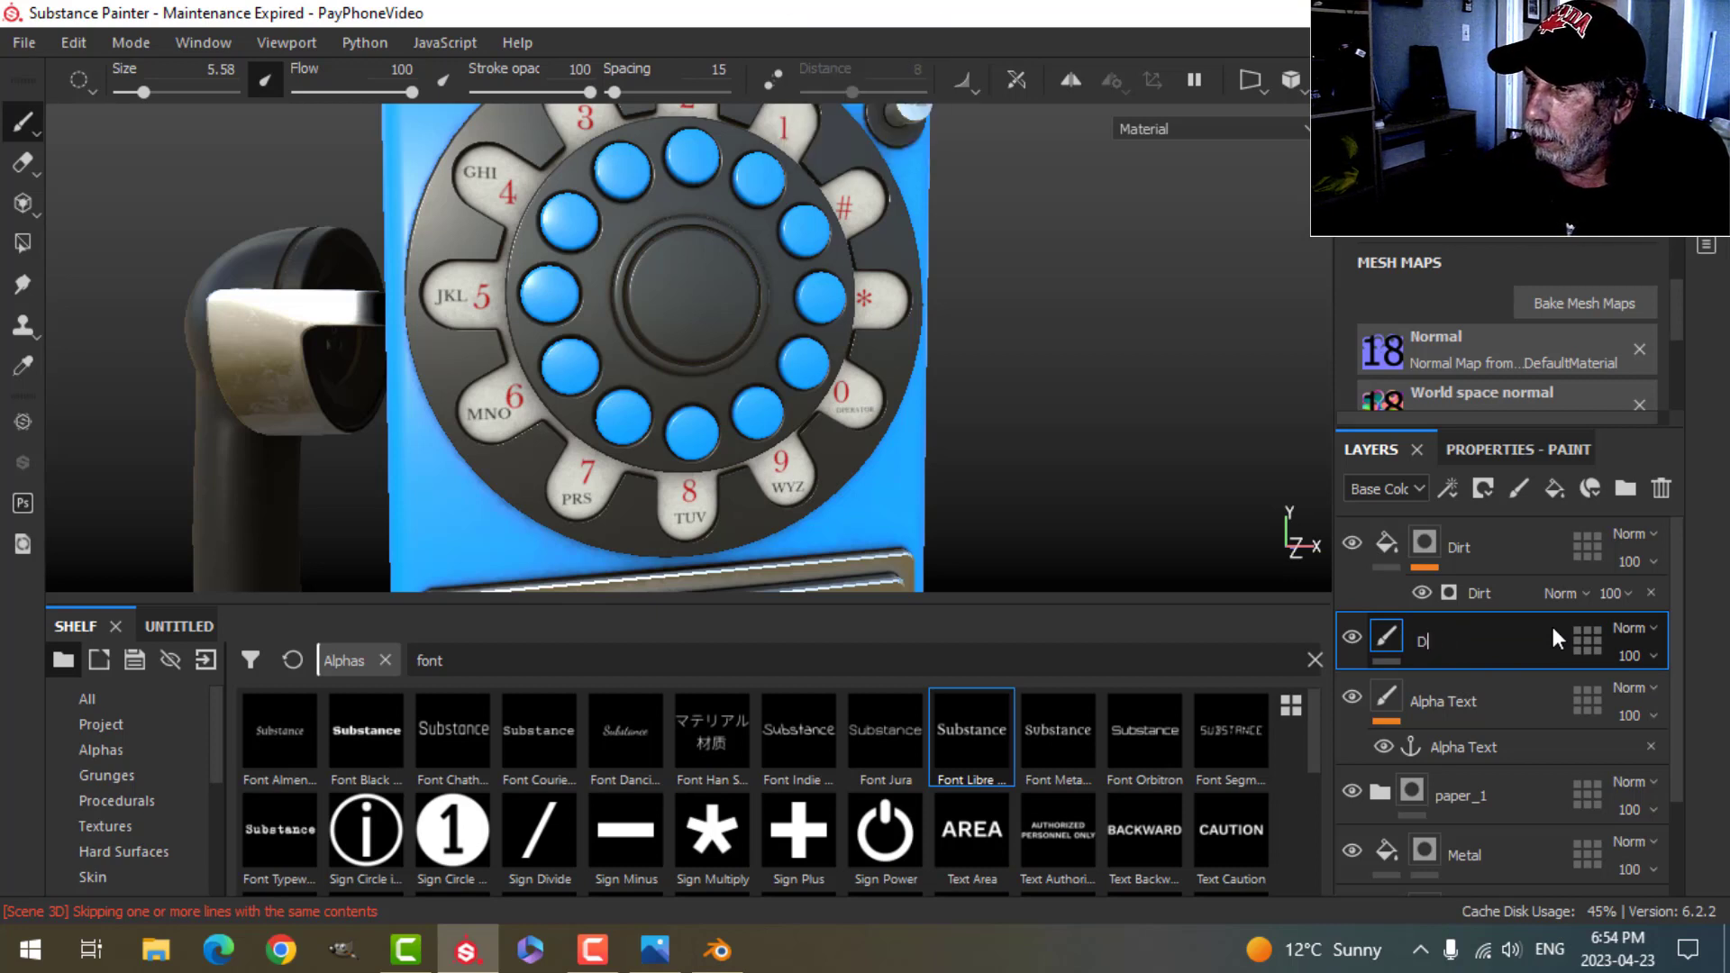
type("ial Text")
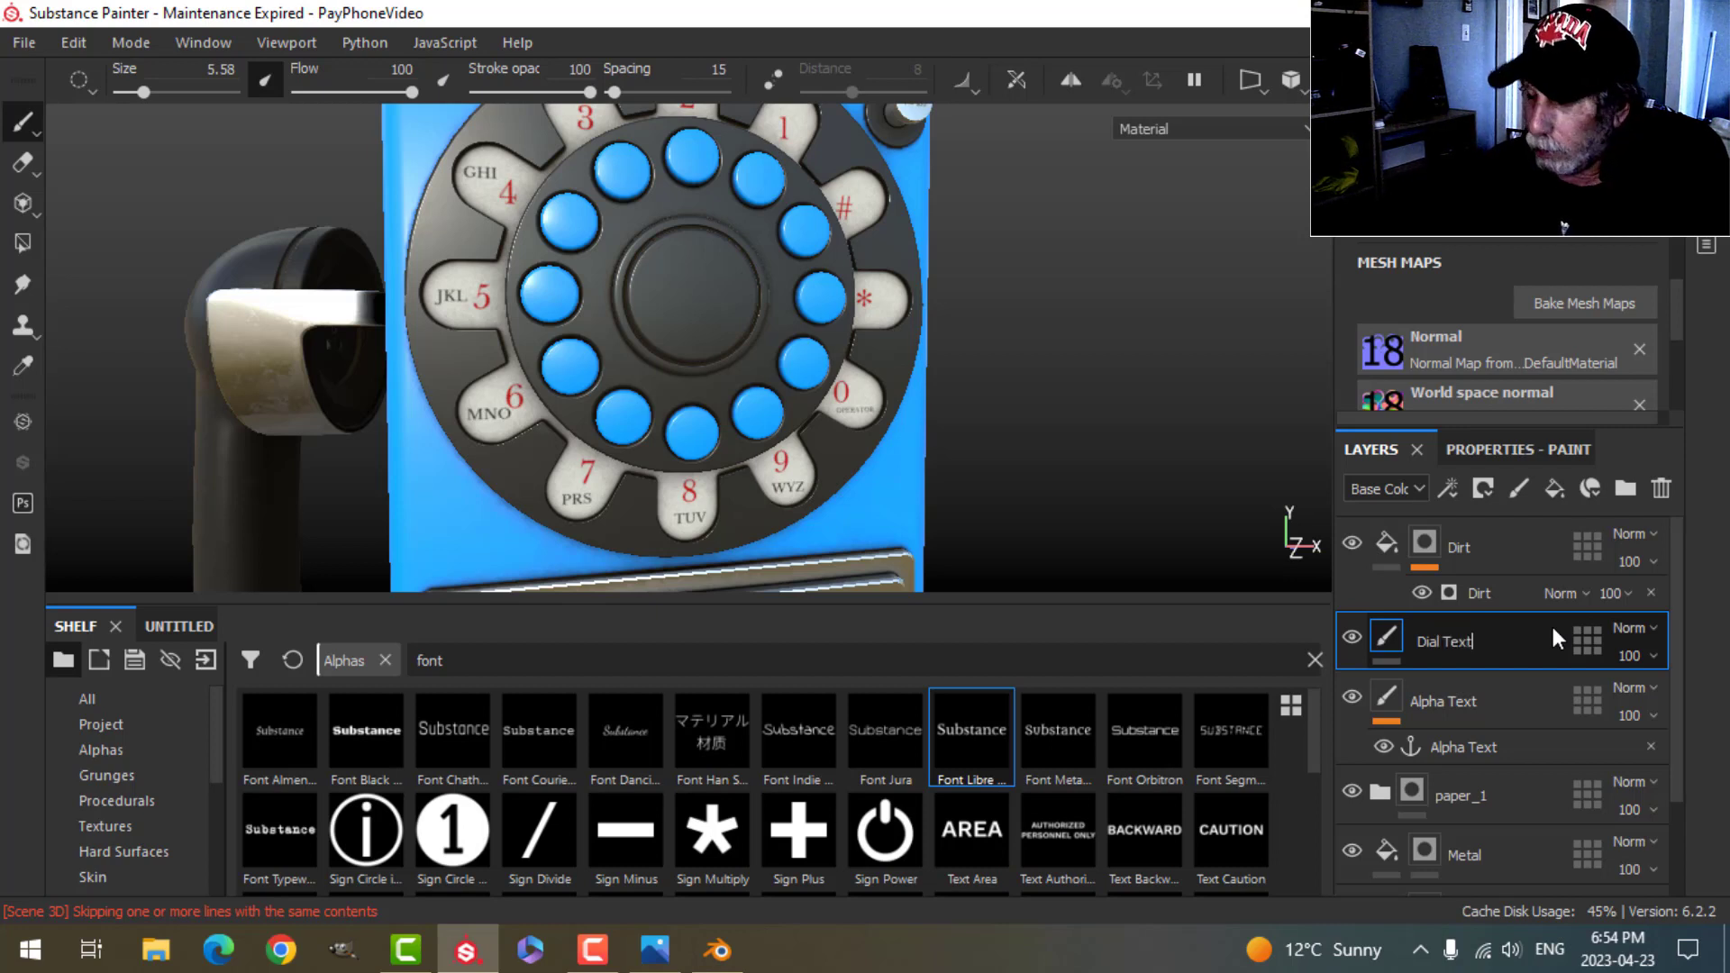
key("Return")
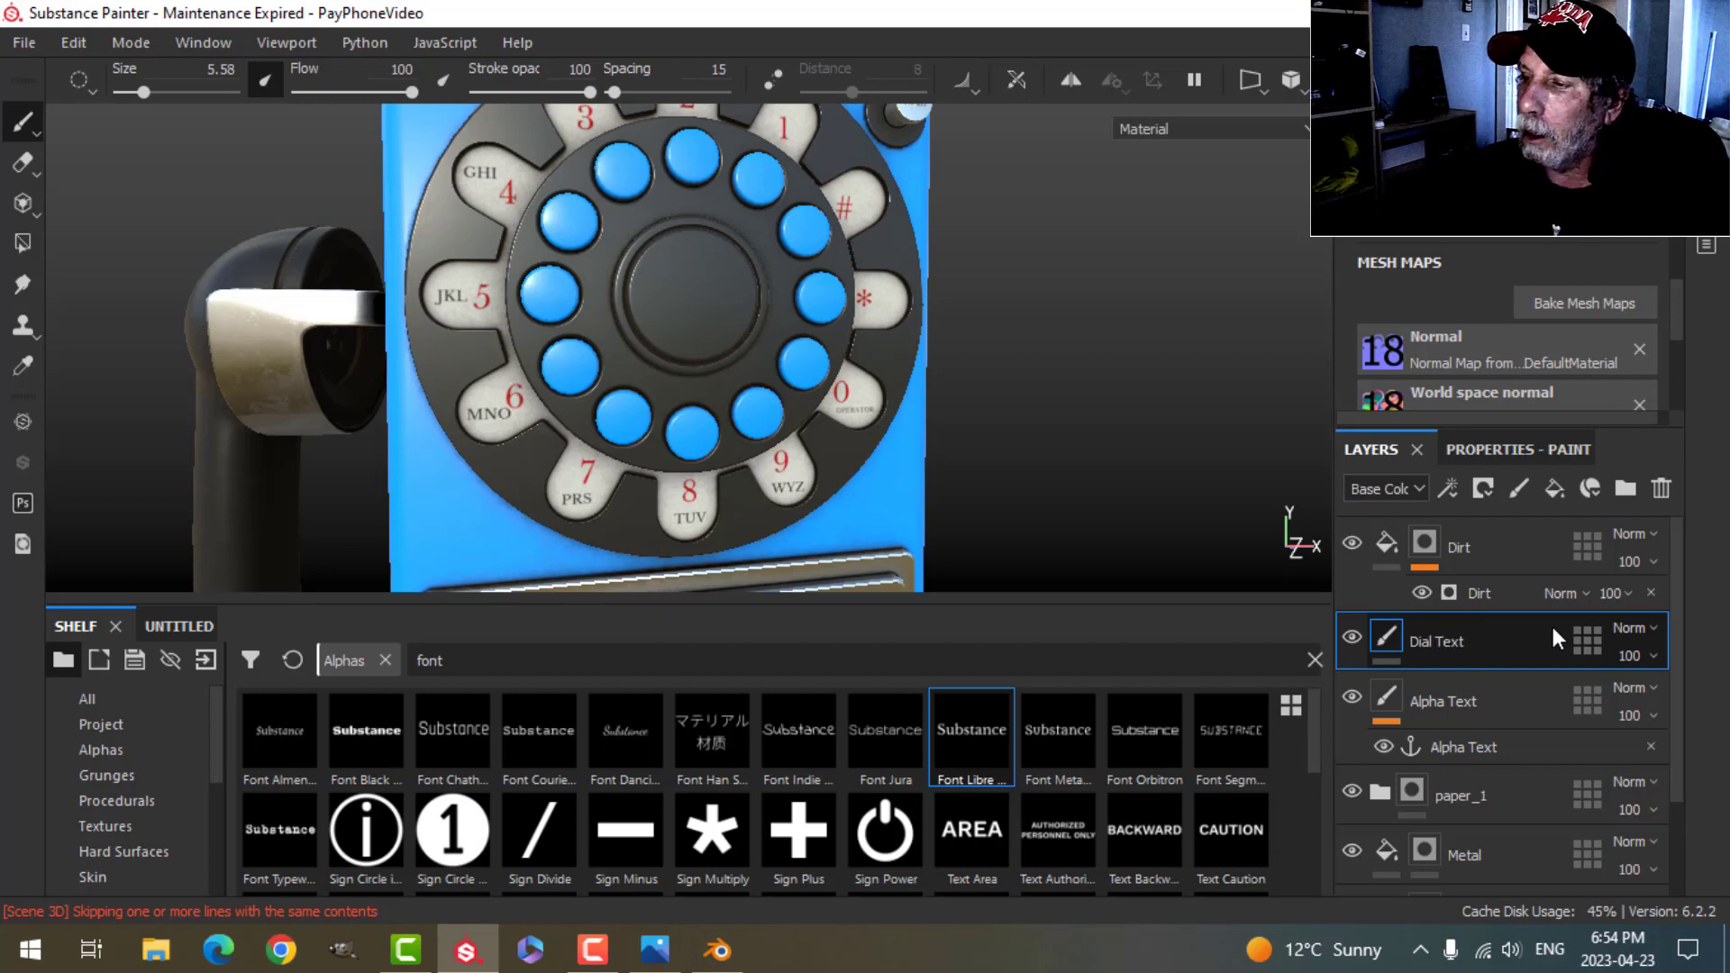
Step: Duplicate the Black fill layer and clear the mask on the copy
scroll(1489, 813, "down", 2)
left_click(1484, 799)
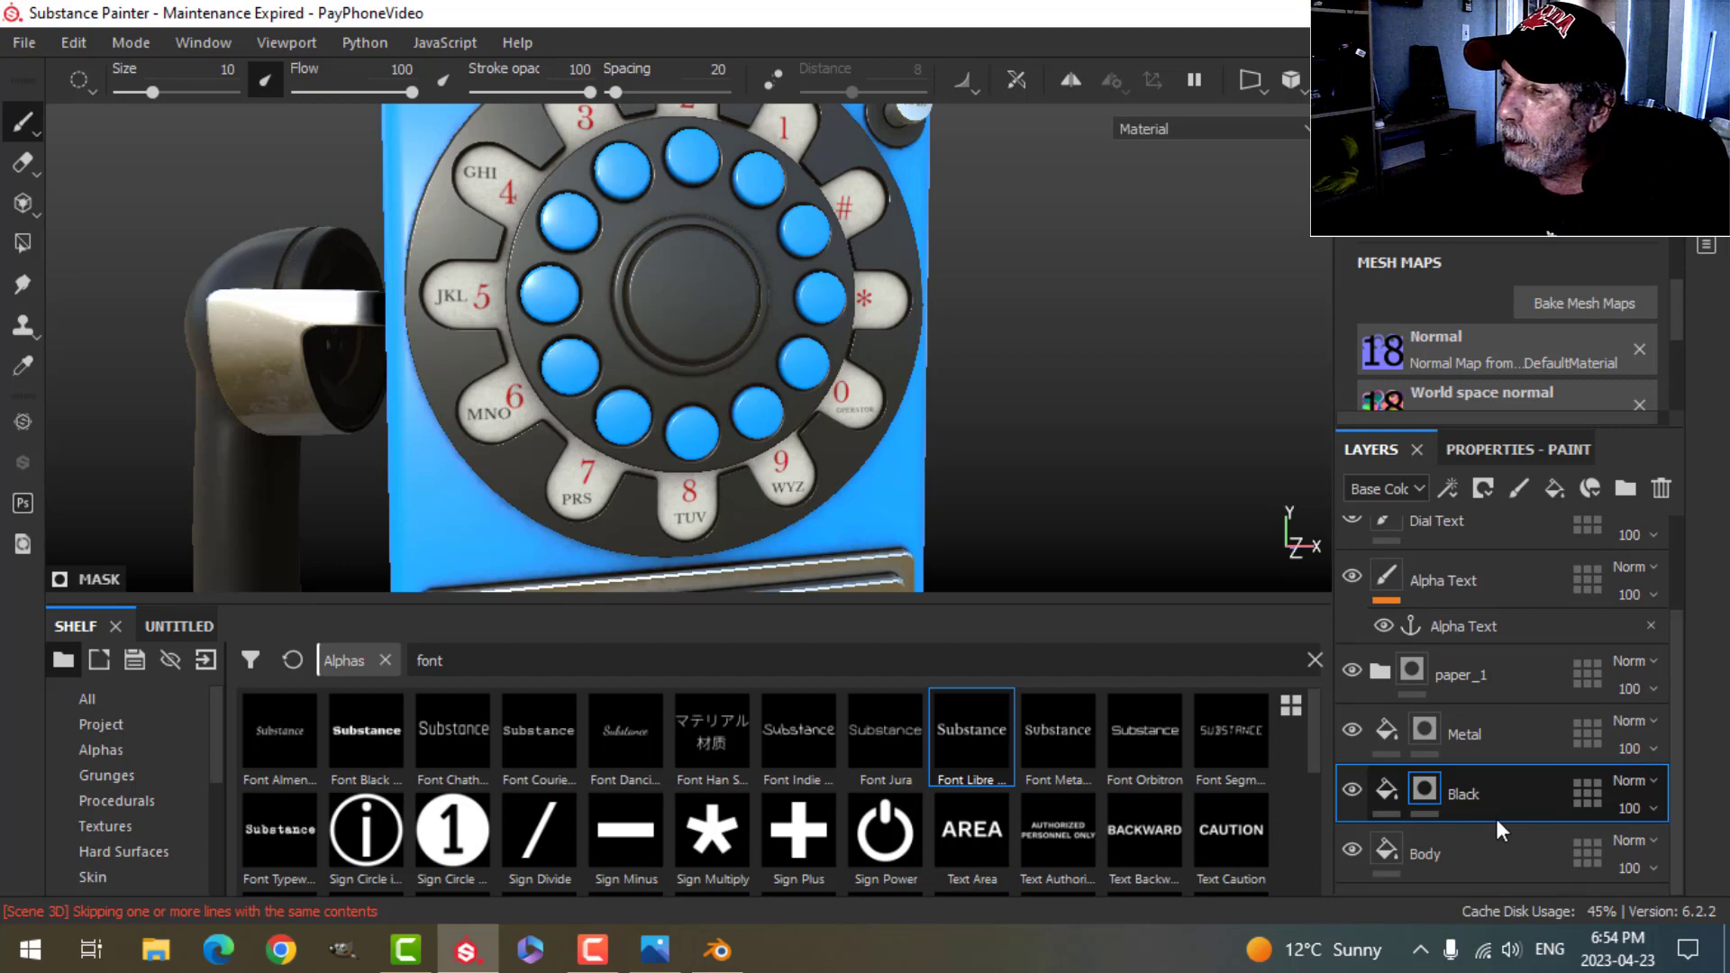
right_click(1469, 777)
left_click(1122, 499)
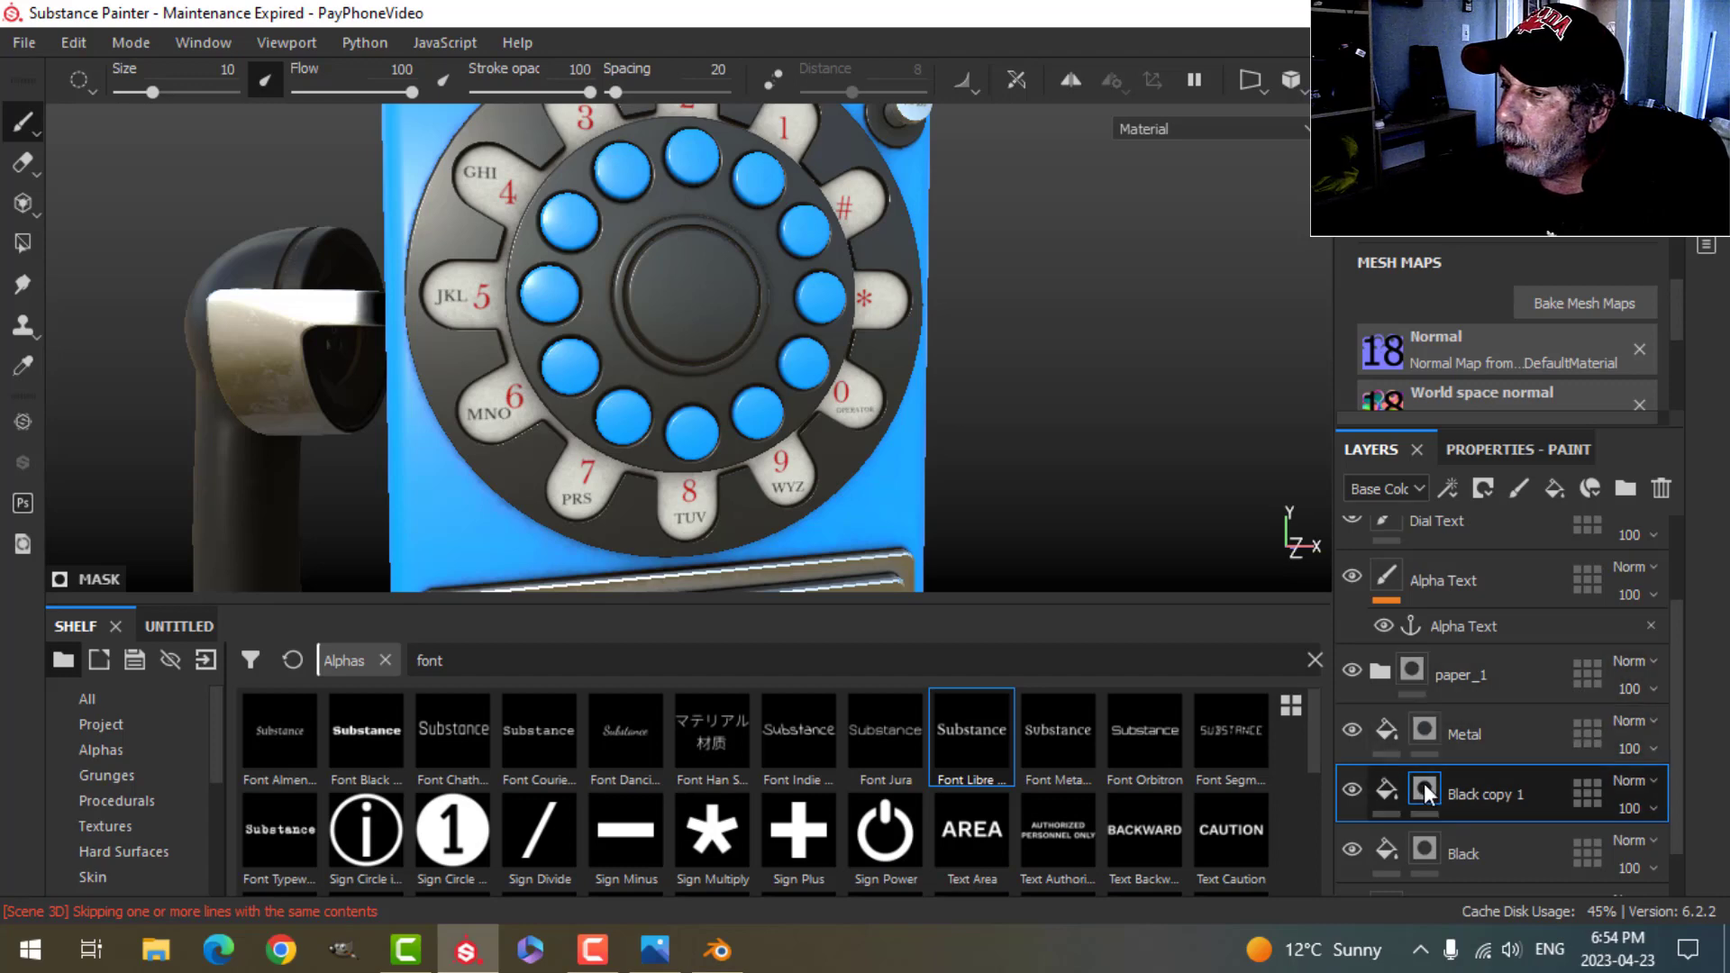
right_click(1424, 785)
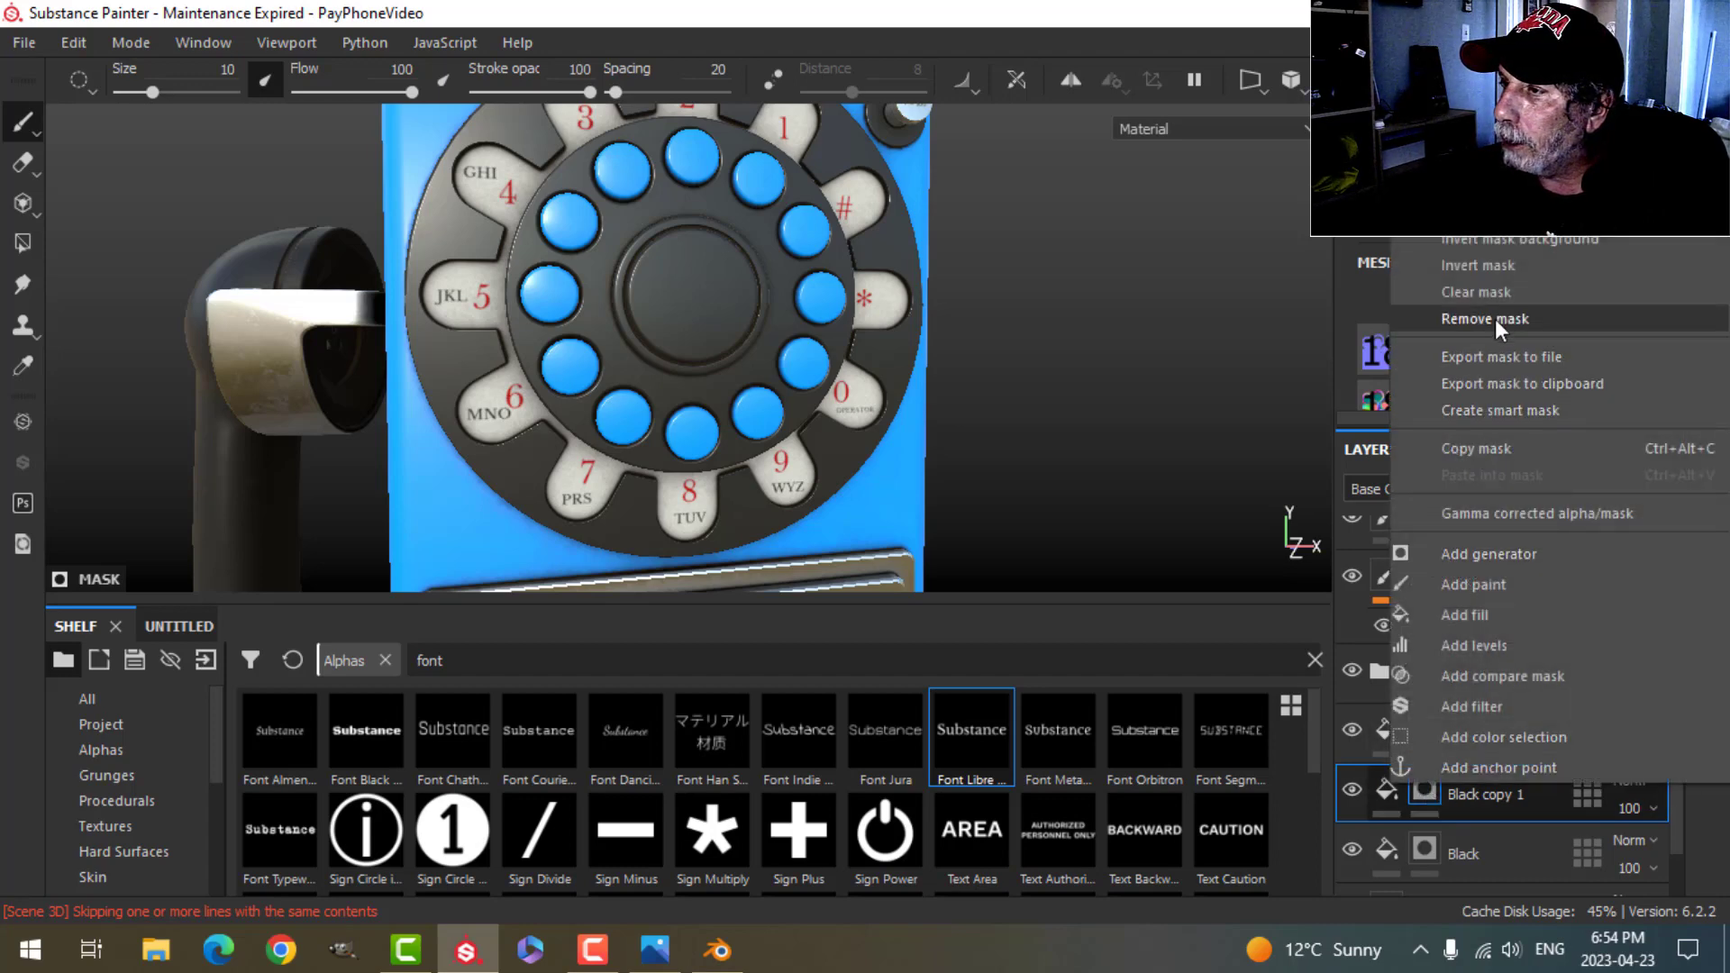
left_click(1496, 292)
Step: Set the base color of the Black copy 1 fill to light grey
left_click(1388, 789)
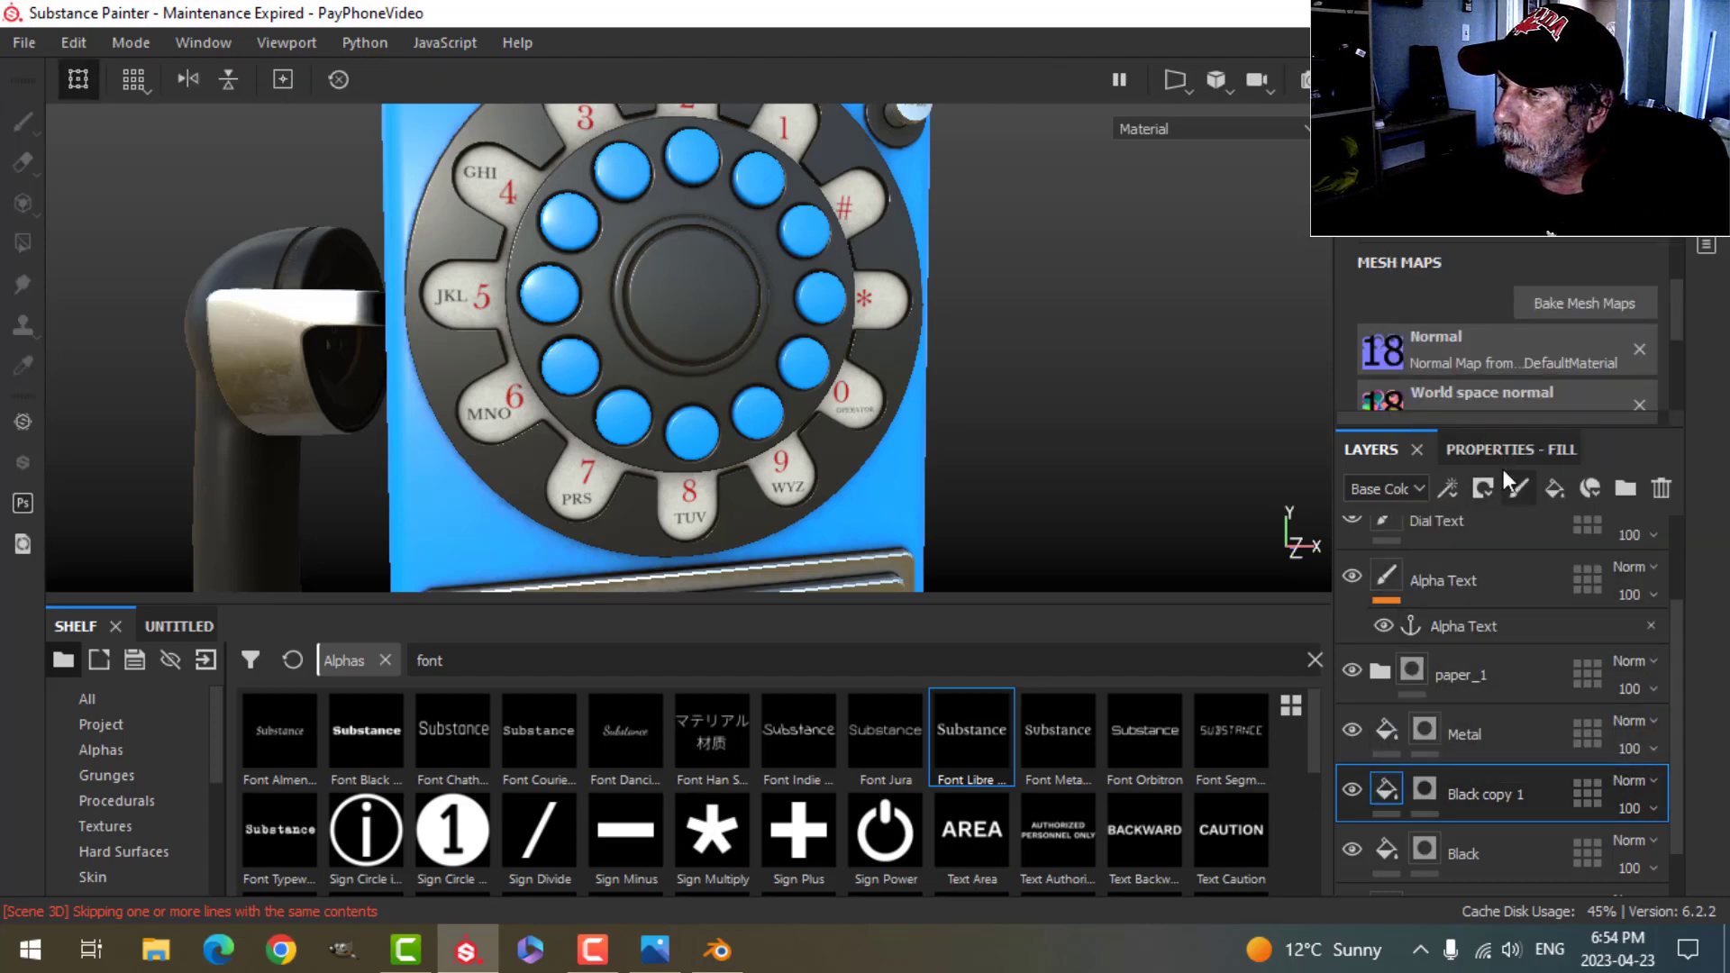
left_click(1518, 449)
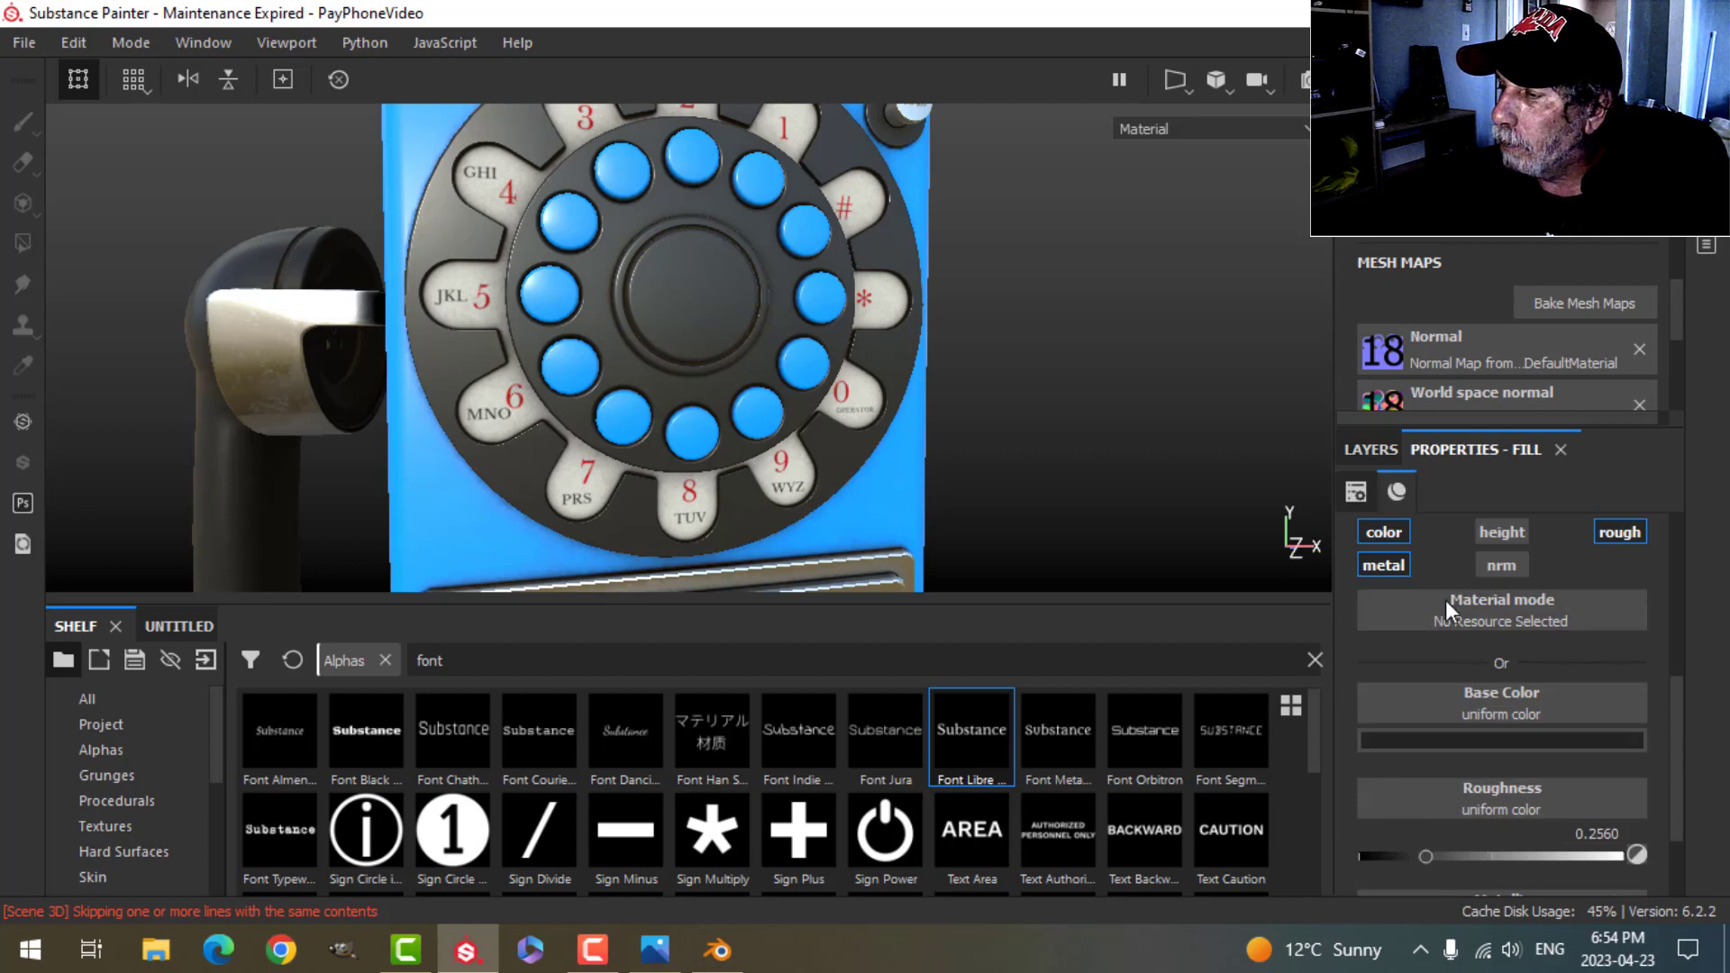
left_click(1498, 739)
left_click_drag(1396, 551, 1384, 543)
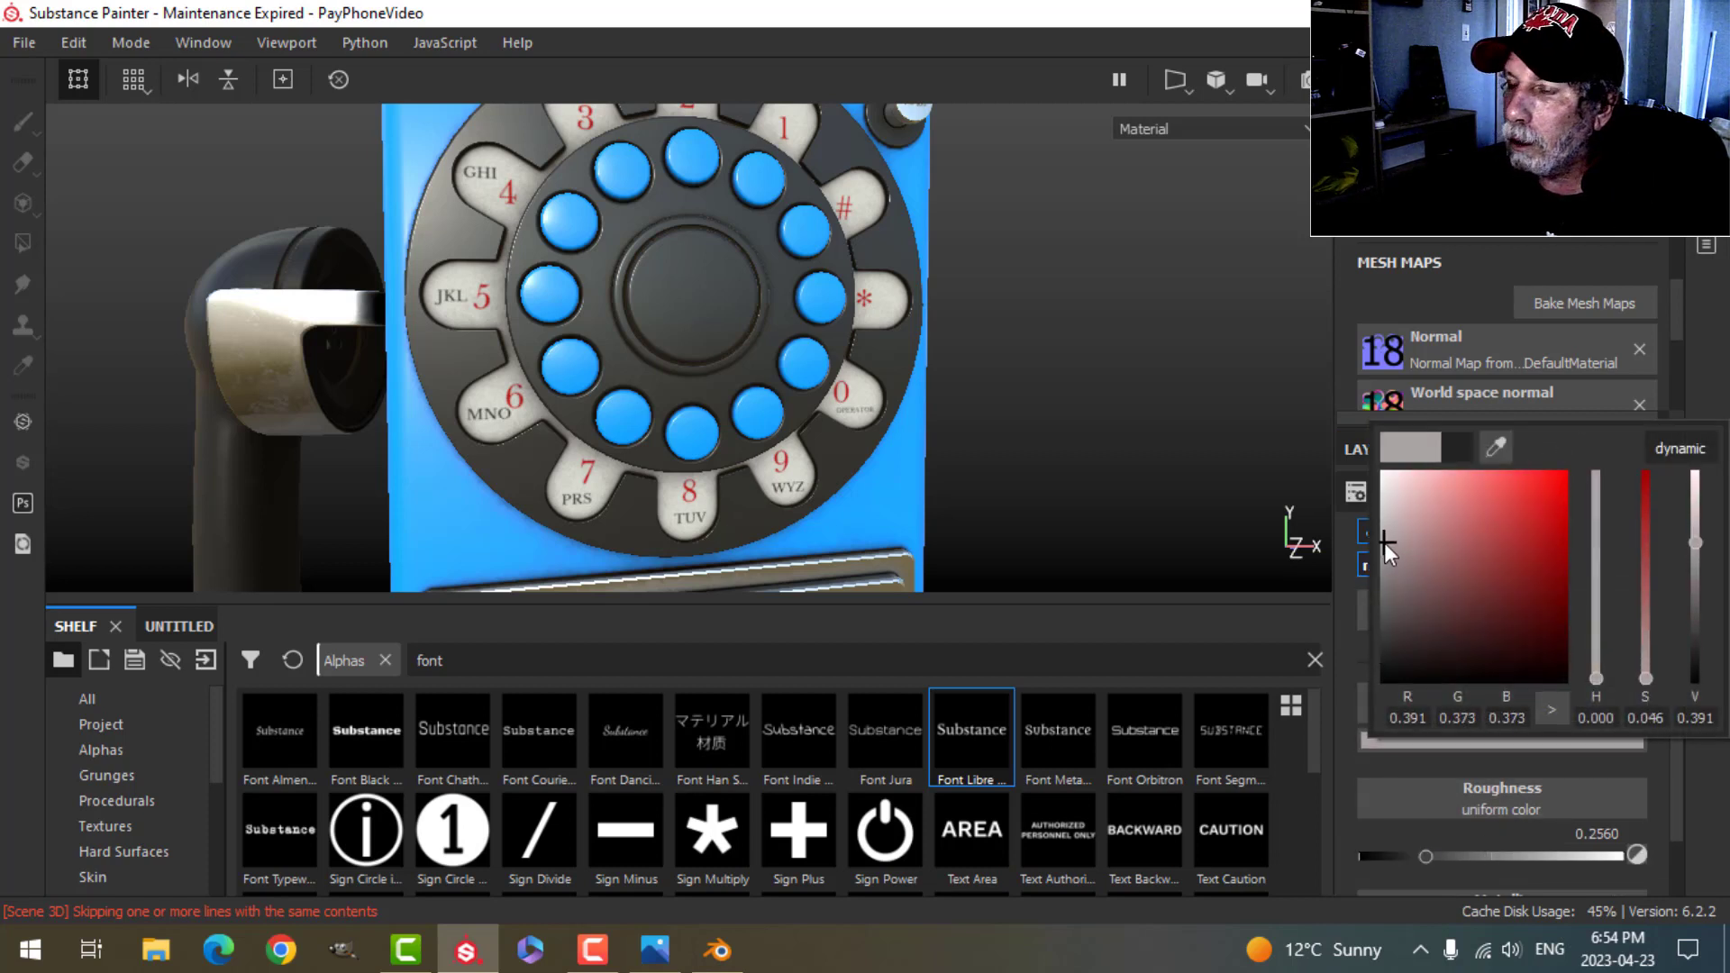
left_click(1699, 387)
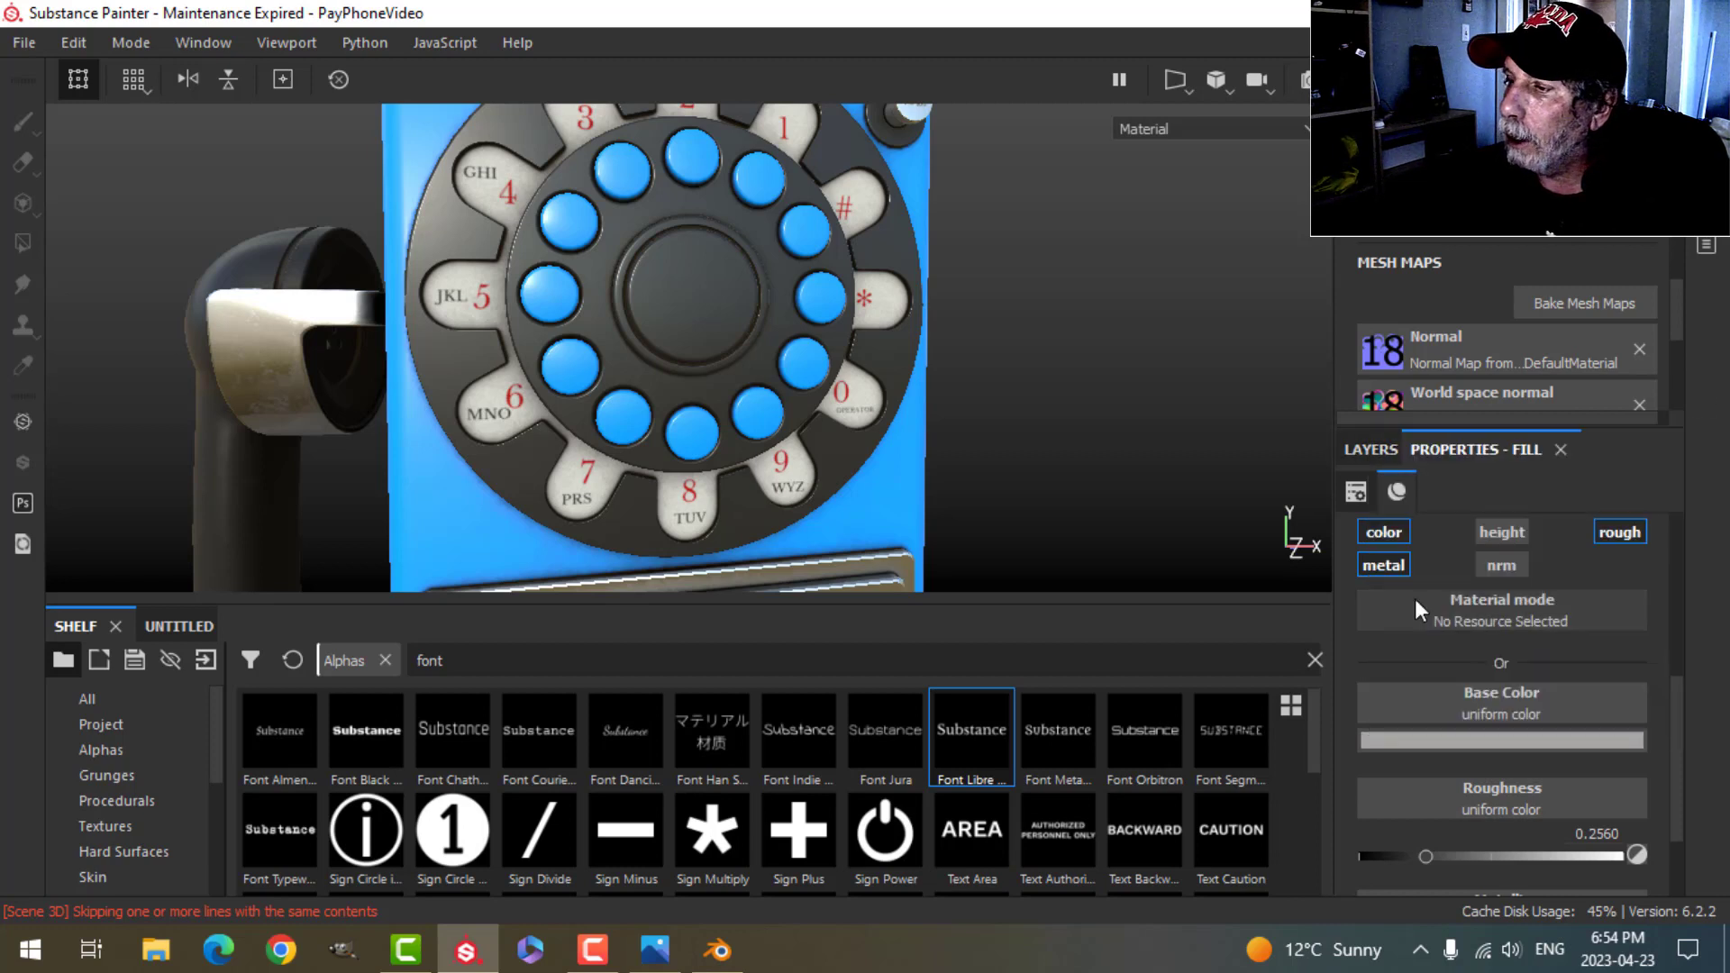
Step: In the Black copy 1 mask, use mesh Polygon Fill to reveal the dial button beside the 5
left_click(1373, 449)
left_click(1442, 791)
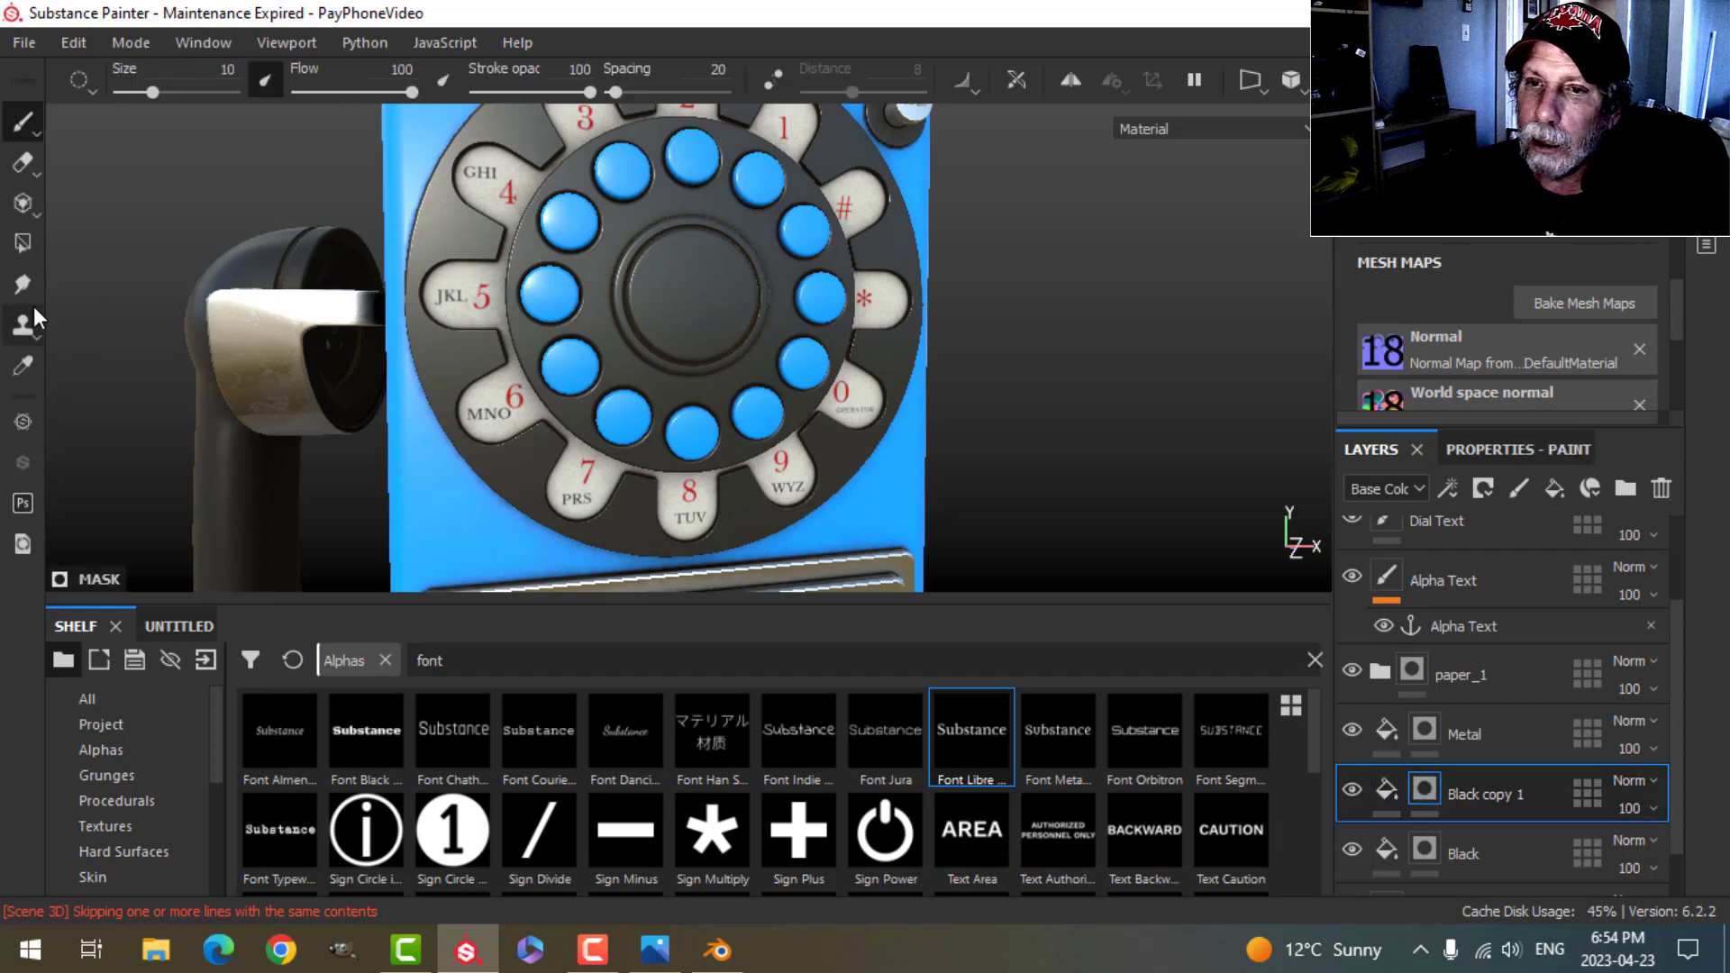
left_click(21, 243)
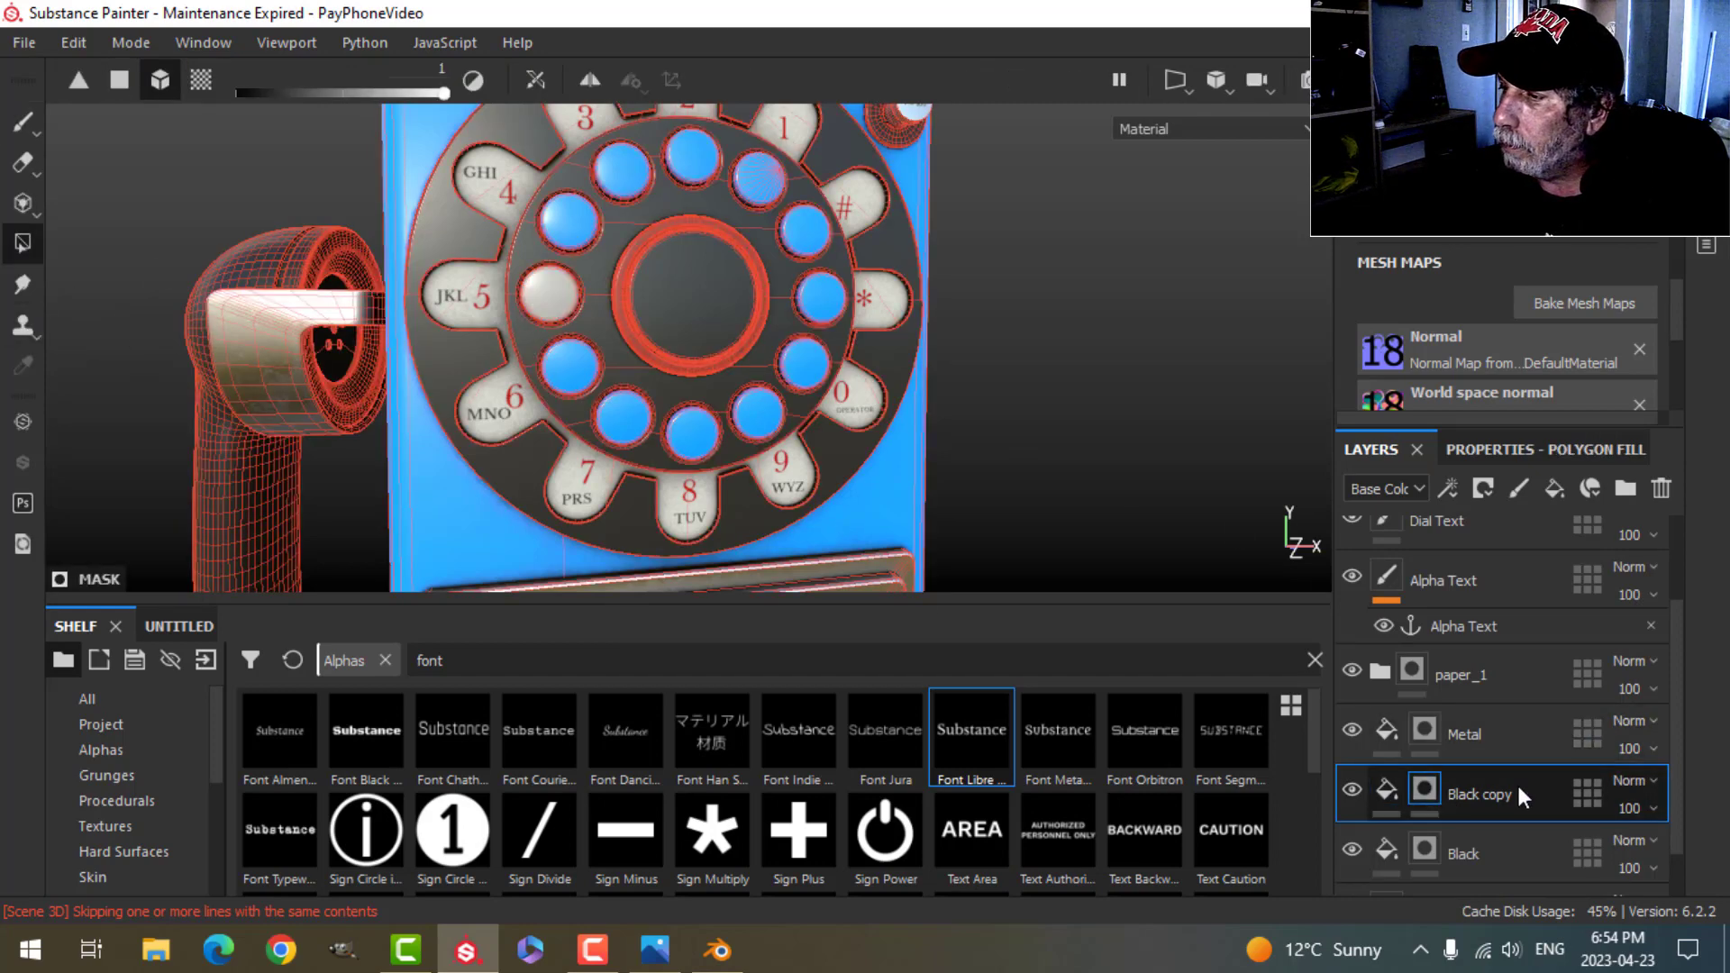
Step: Move the Black copy 1 layer above the paper_1 folder, keeping it outside the folder
left_click_drag(1497, 791, 1476, 657)
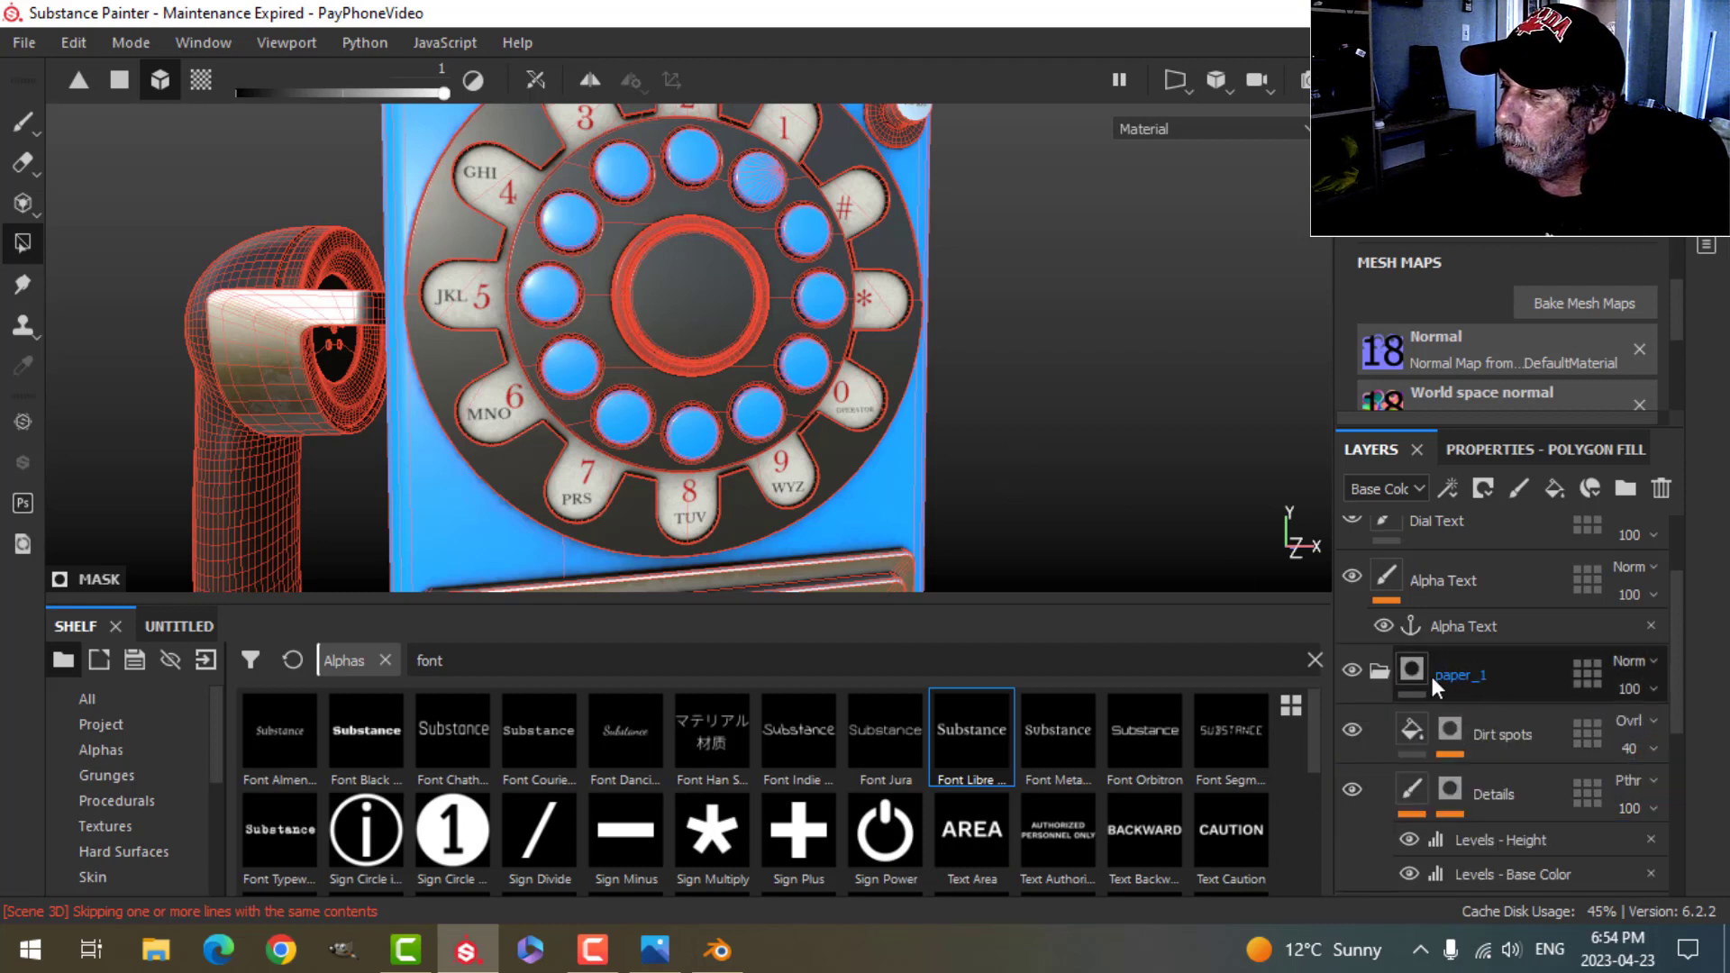
left_click(1381, 673)
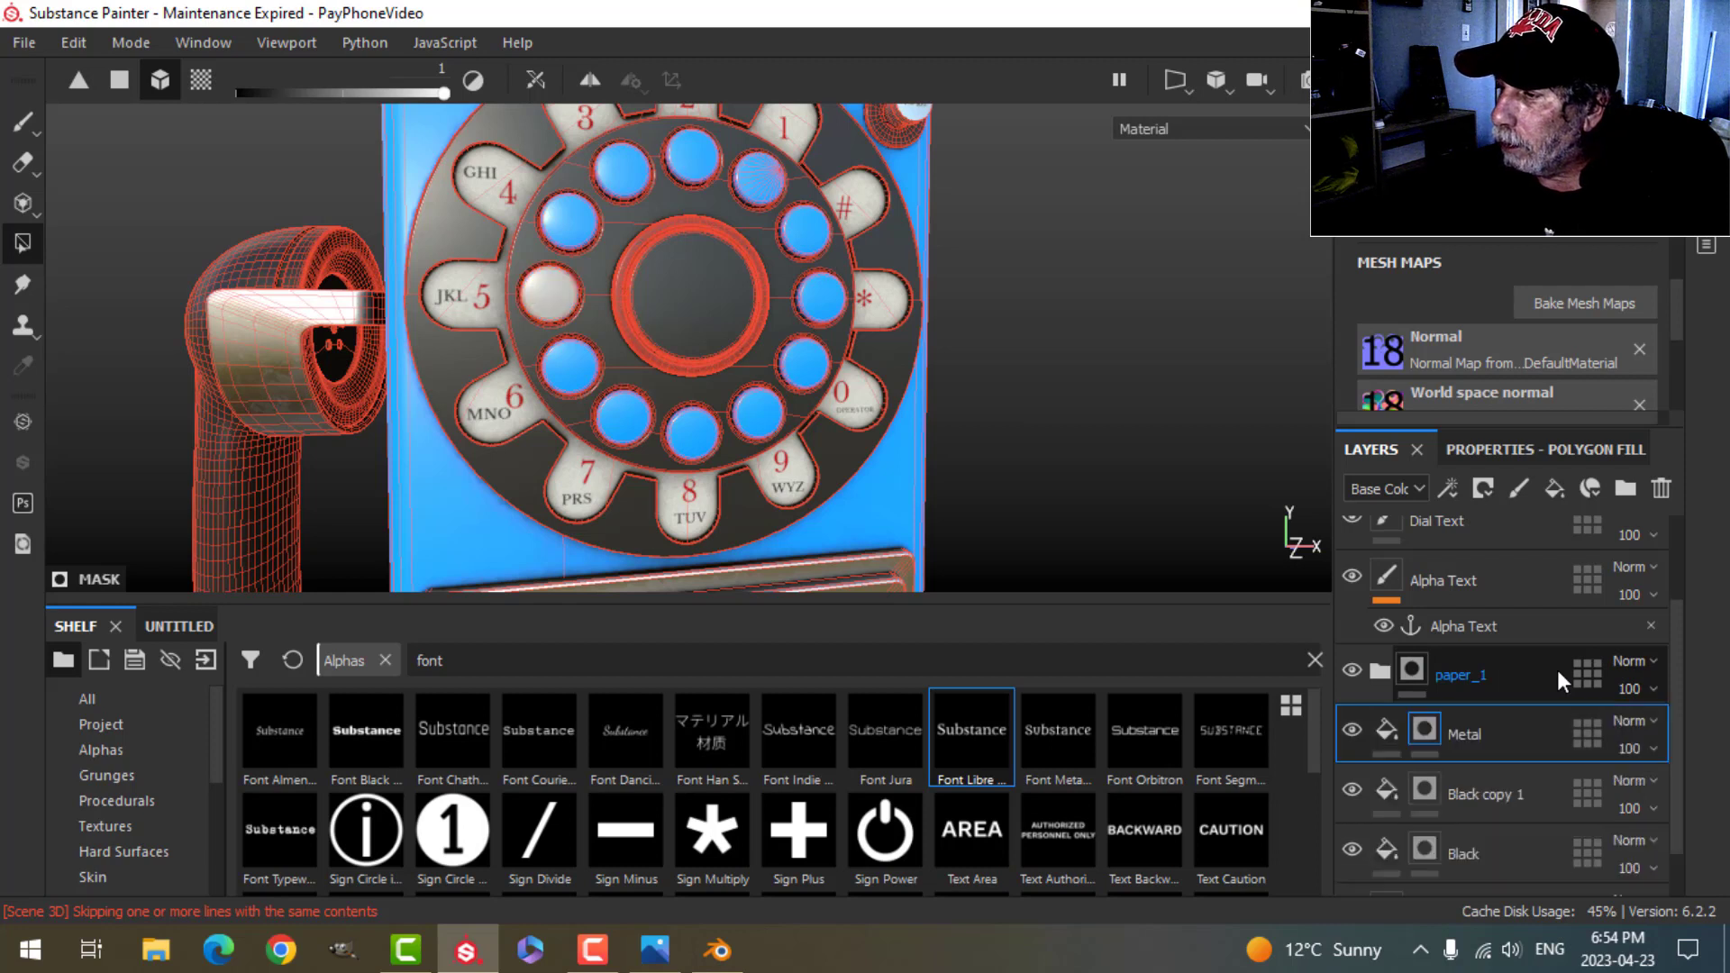
left_click(1467, 721)
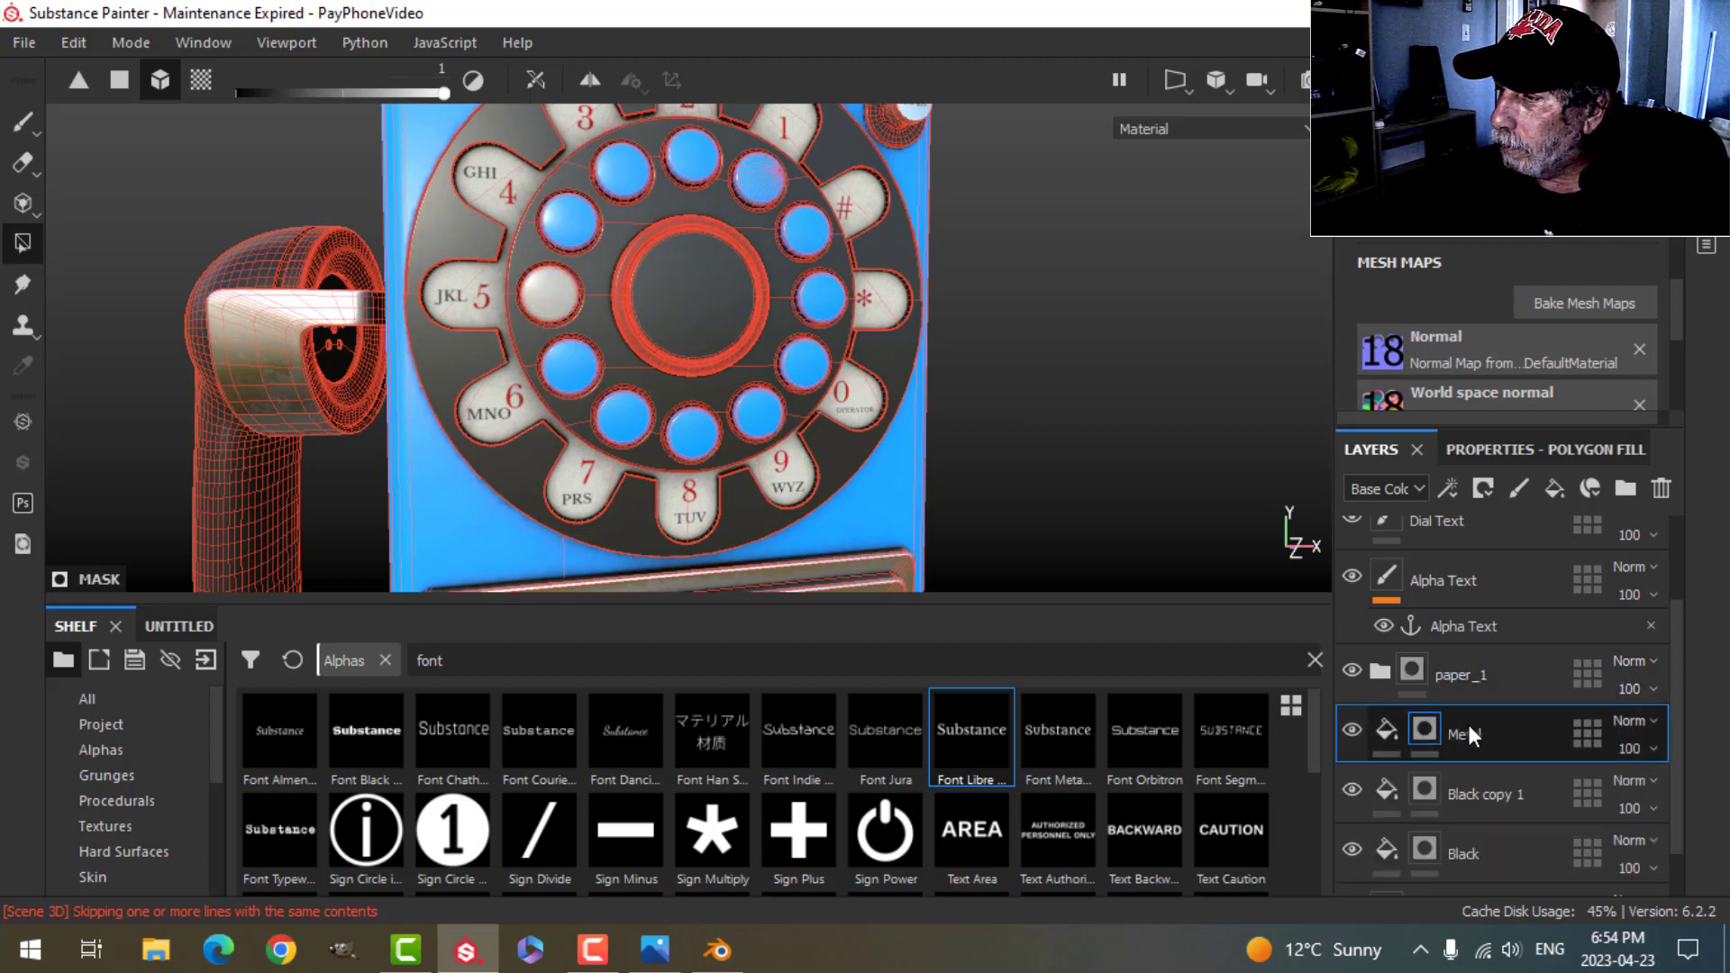
left_click(1503, 798)
left_click_drag(1483, 795, 1476, 641)
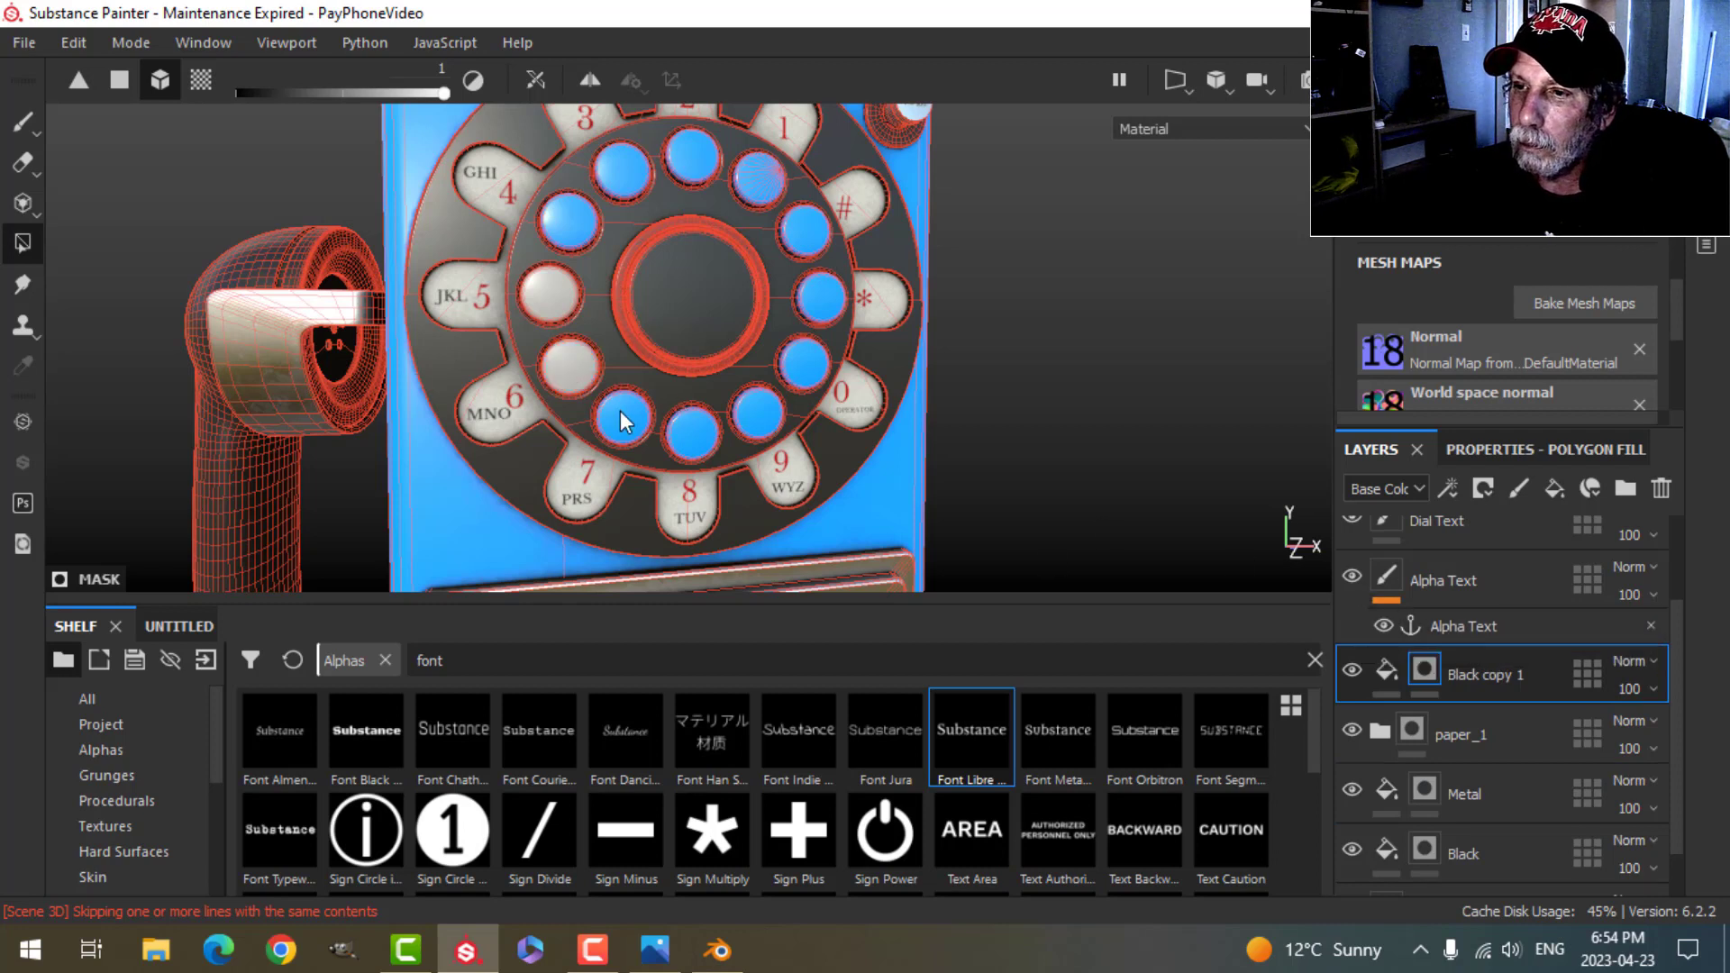
Step: Polygon-fill the remaining blue dial buttons in the Black copy 1 mask, then return to the Paint tool and inspect the dial
left_click(698, 437)
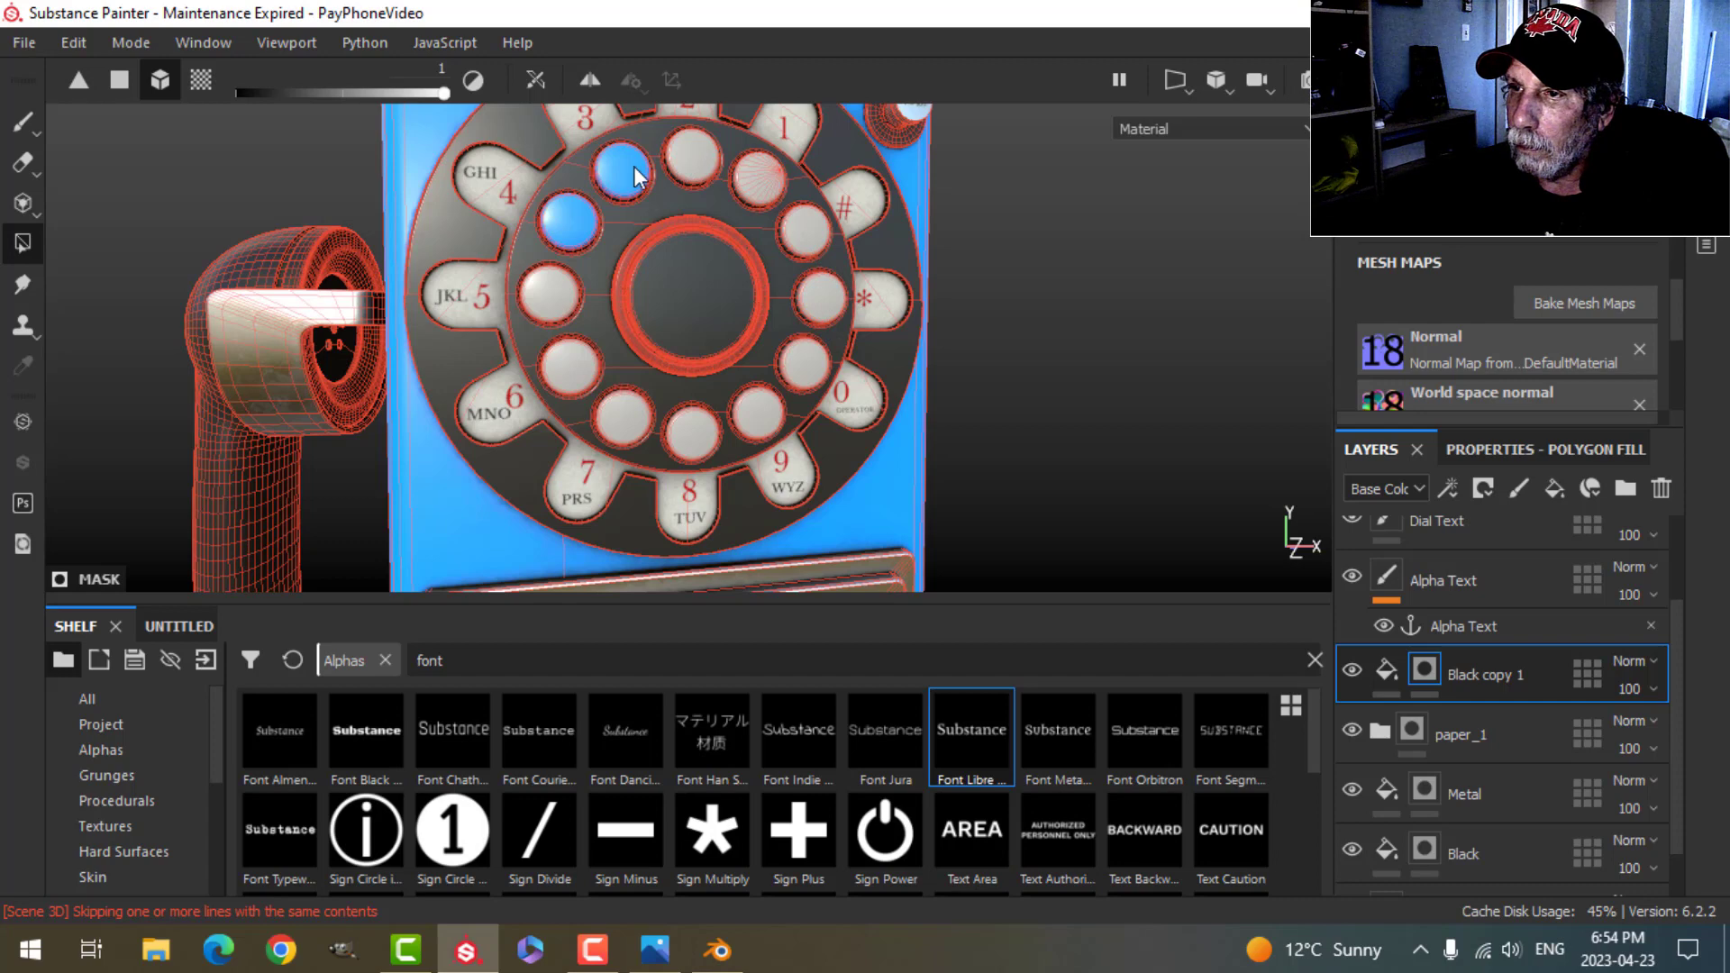
left_click(23, 126)
mouse_move(1286, 390)
left_mouse_down("alt")
mouse_move(1116, 406)
mouse_move(1051, 367)
mouse_move(1103, 359)
mouse_move(1035, 355)
left_mouse_up("alt")
scroll(1035, 402, "up", 3)
scroll(1066, 402, "up", 3)
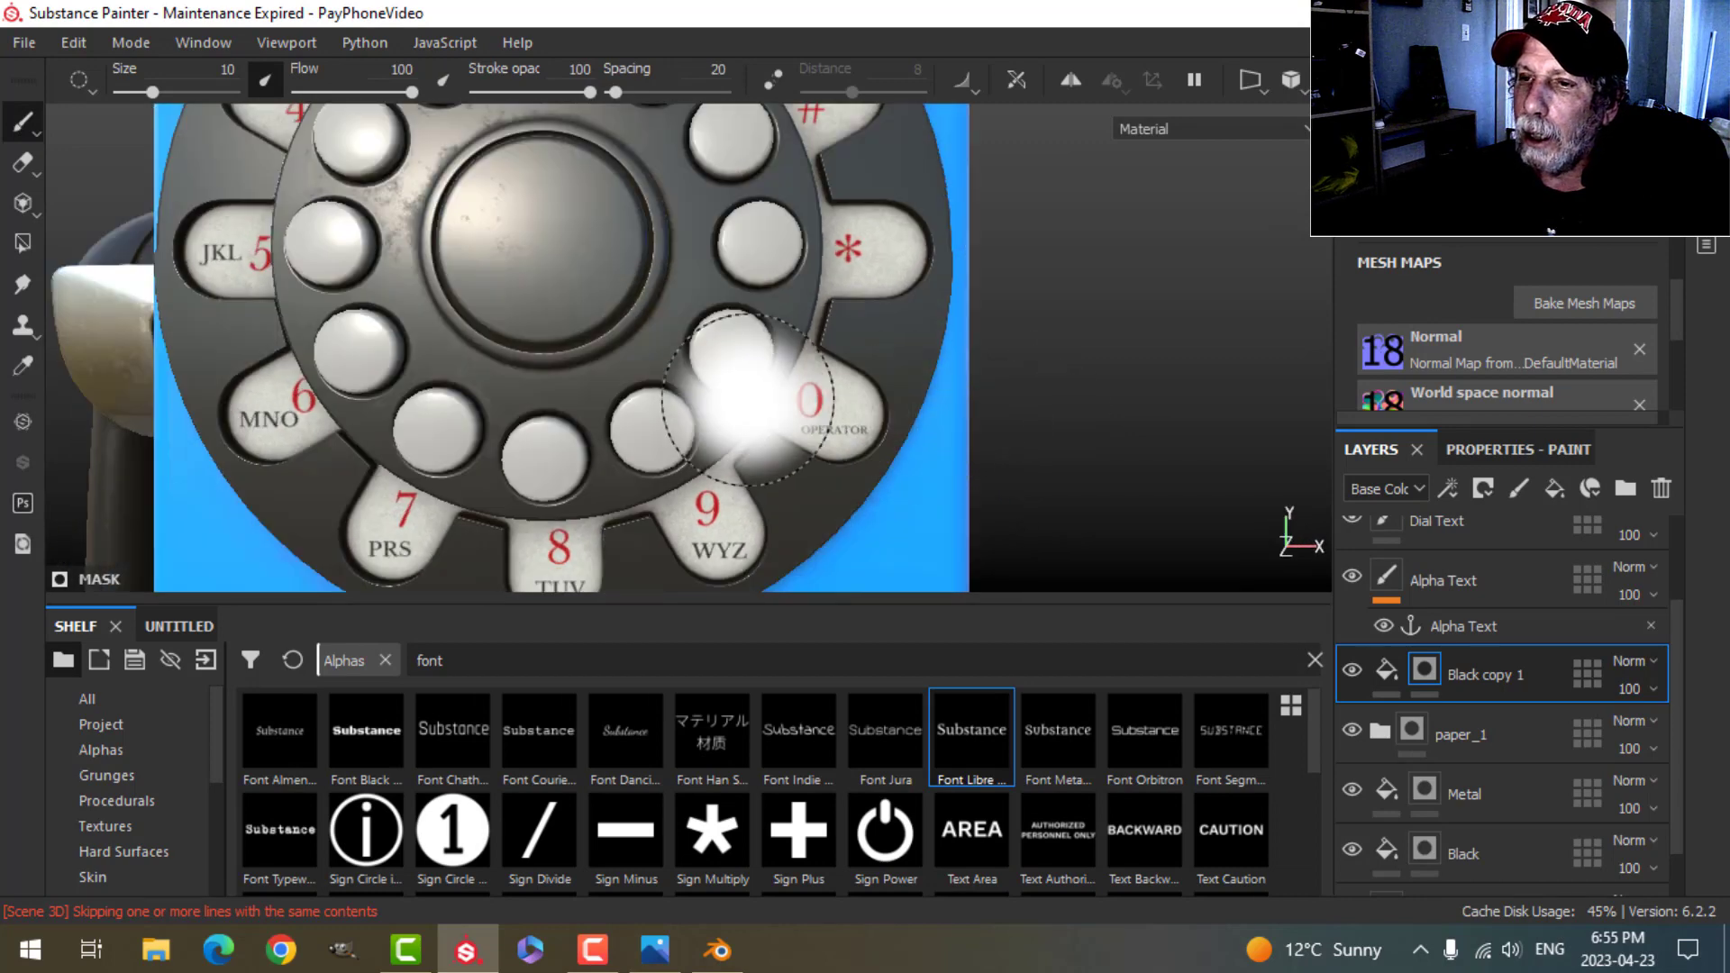
Step: On the Alpha Text layer, set the brush material to affect only height, with a value of -0.0242
left_click_drag(748, 400, 903, 386, "alt")
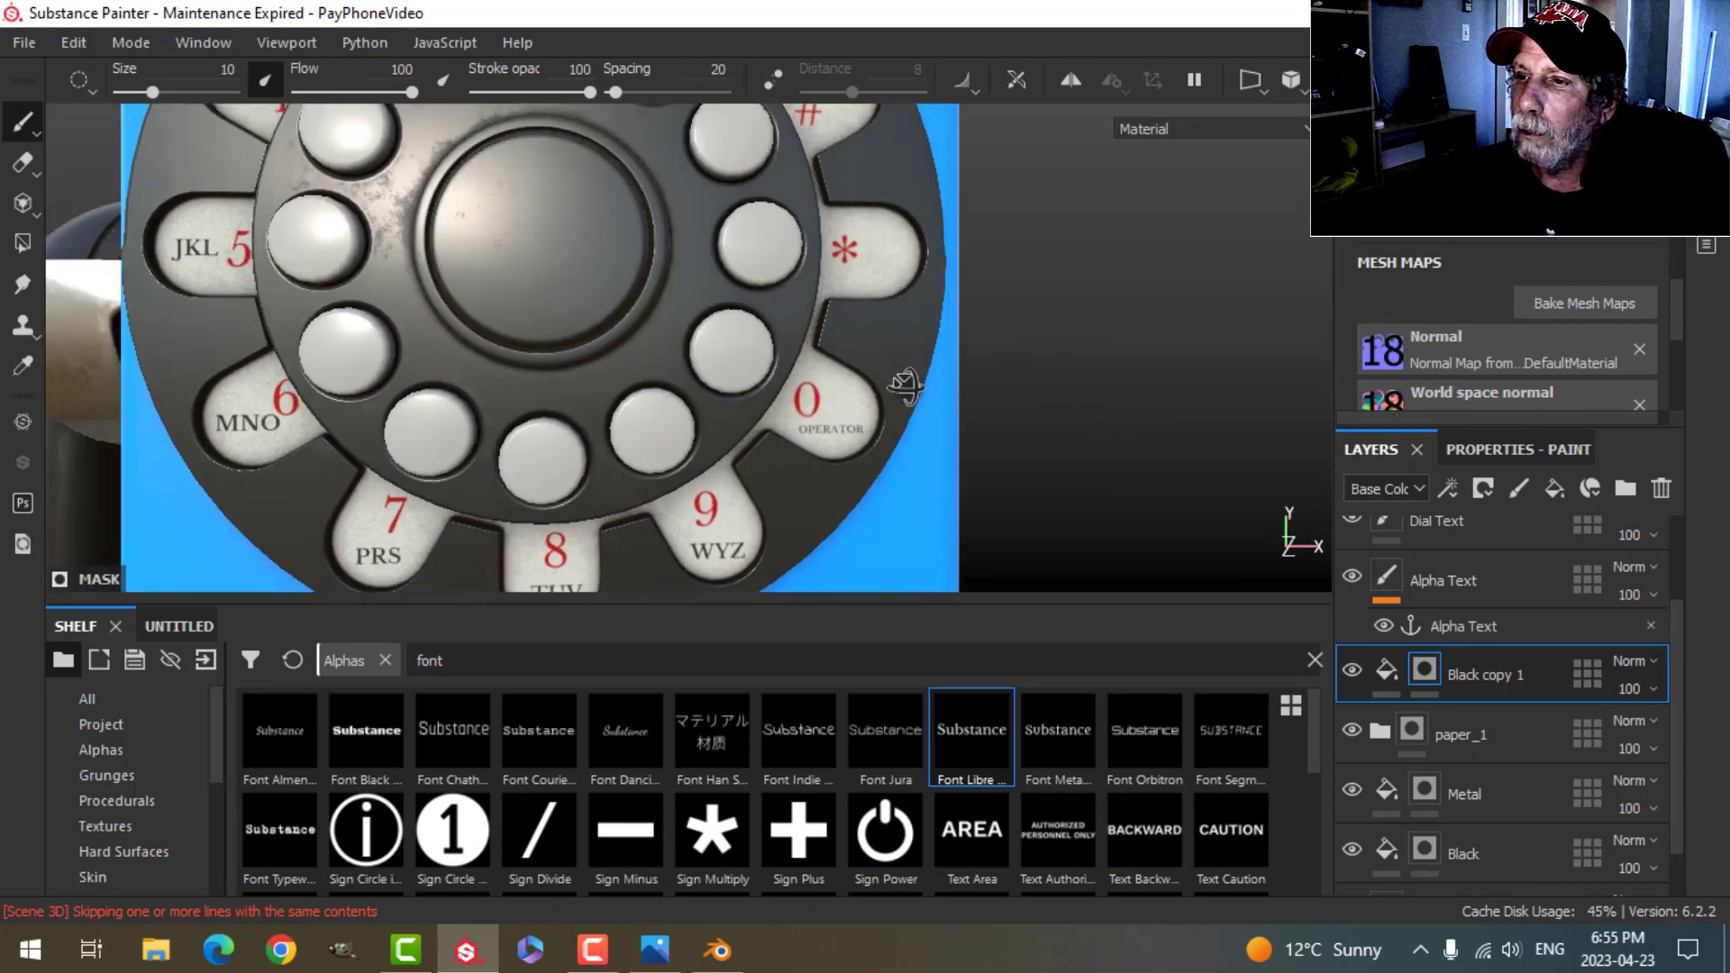
scroll(1035, 502, "down", 4)
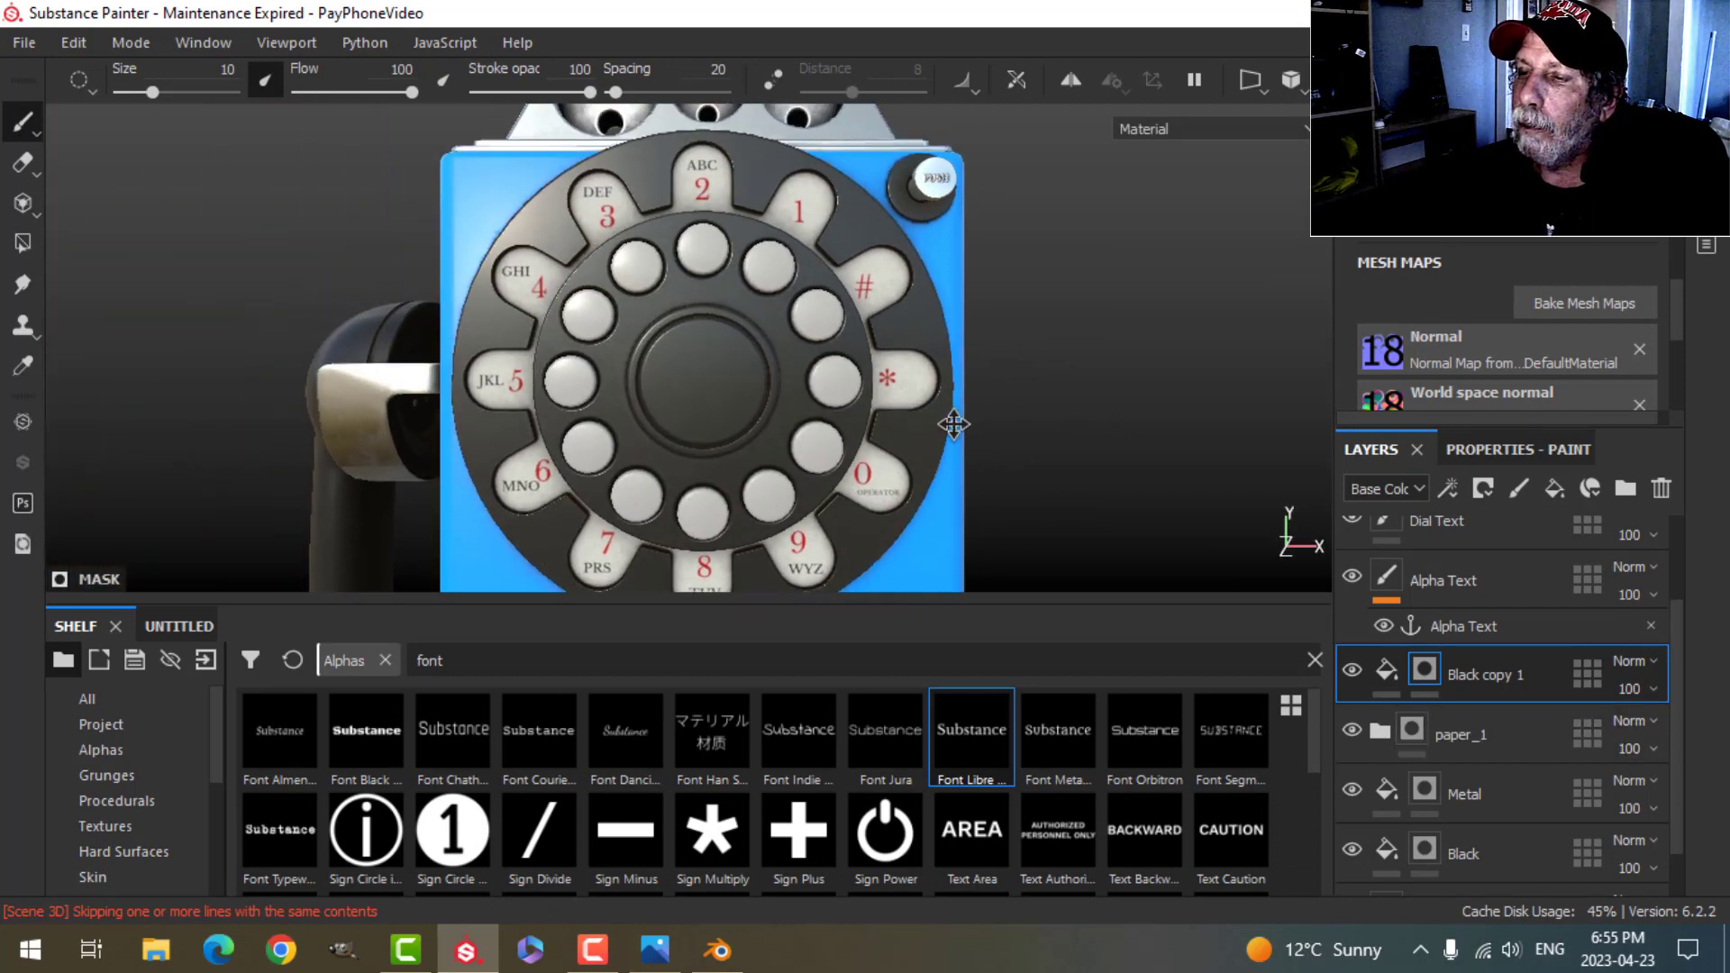
middle_click_drag(953, 425, 954, 435)
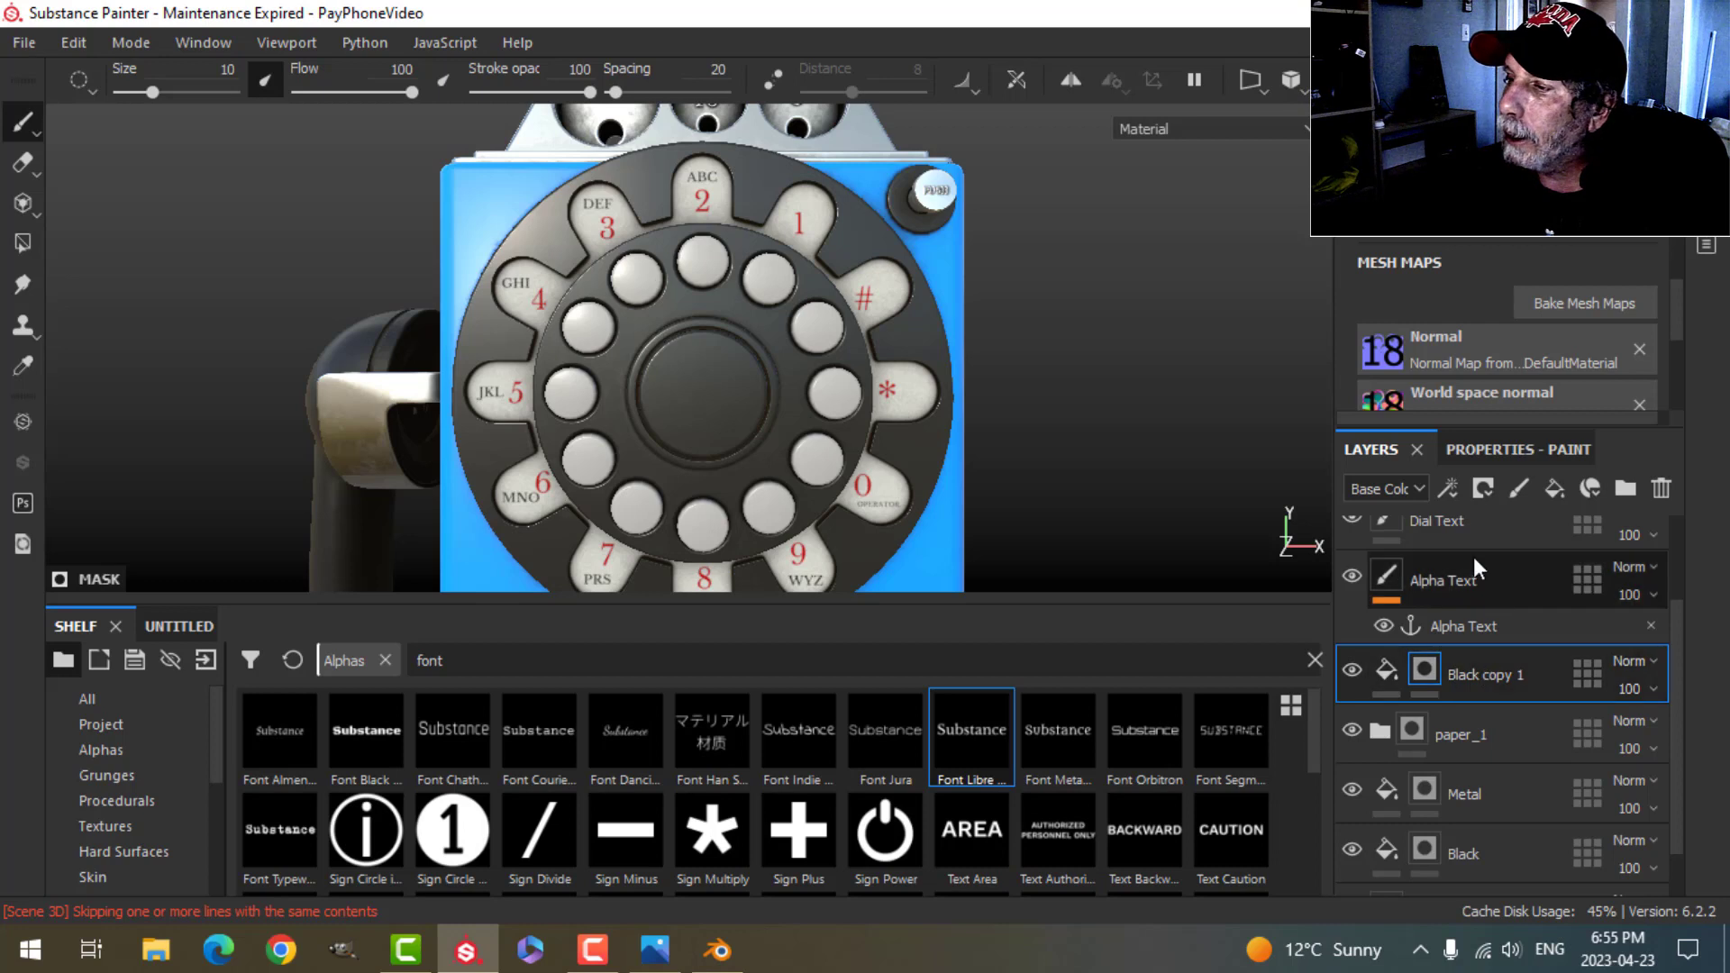
left_click(1550, 563)
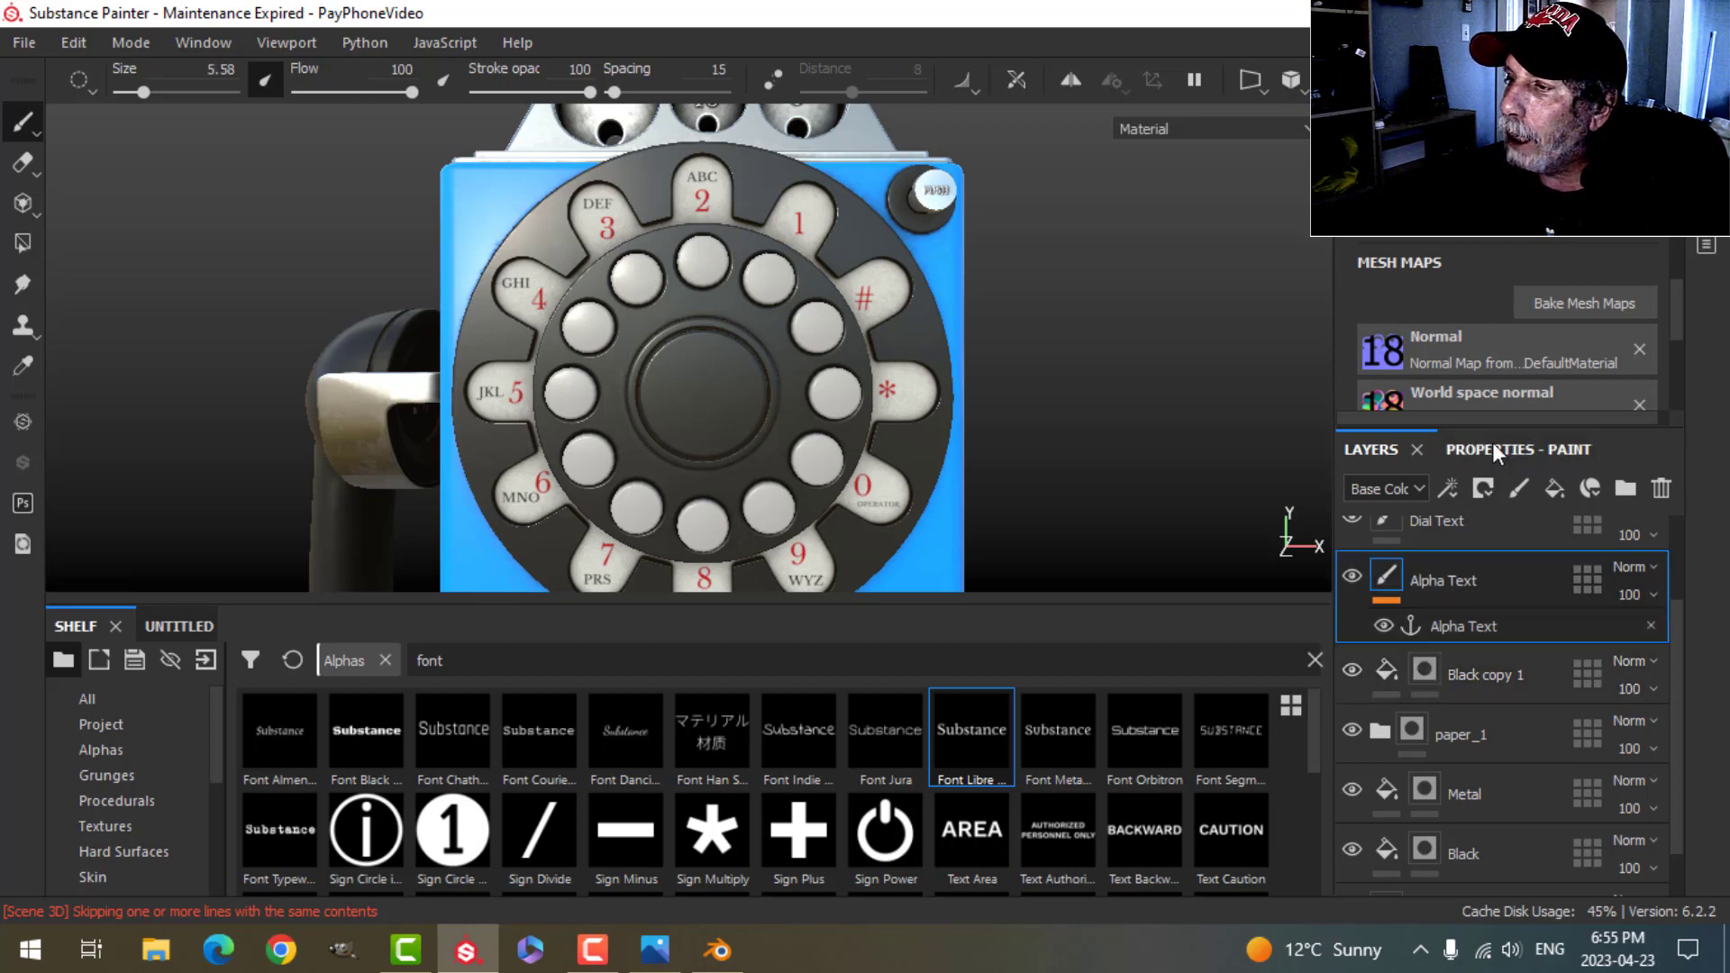
left_click(1496, 449)
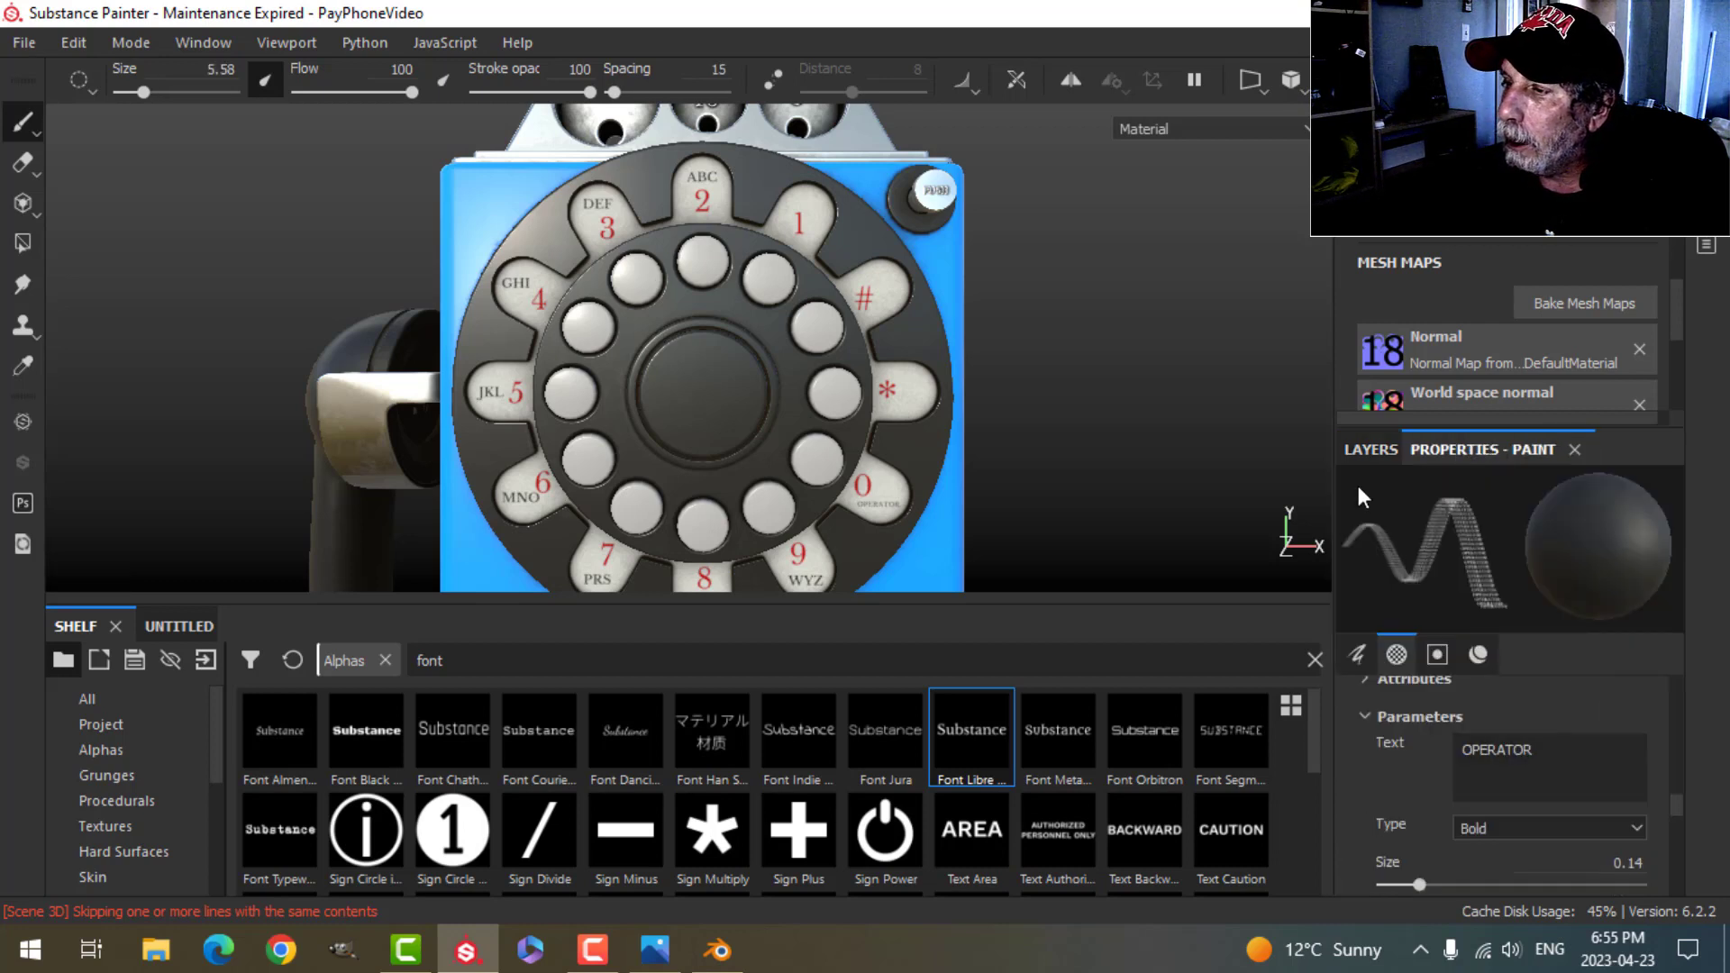
left_click(1370, 449)
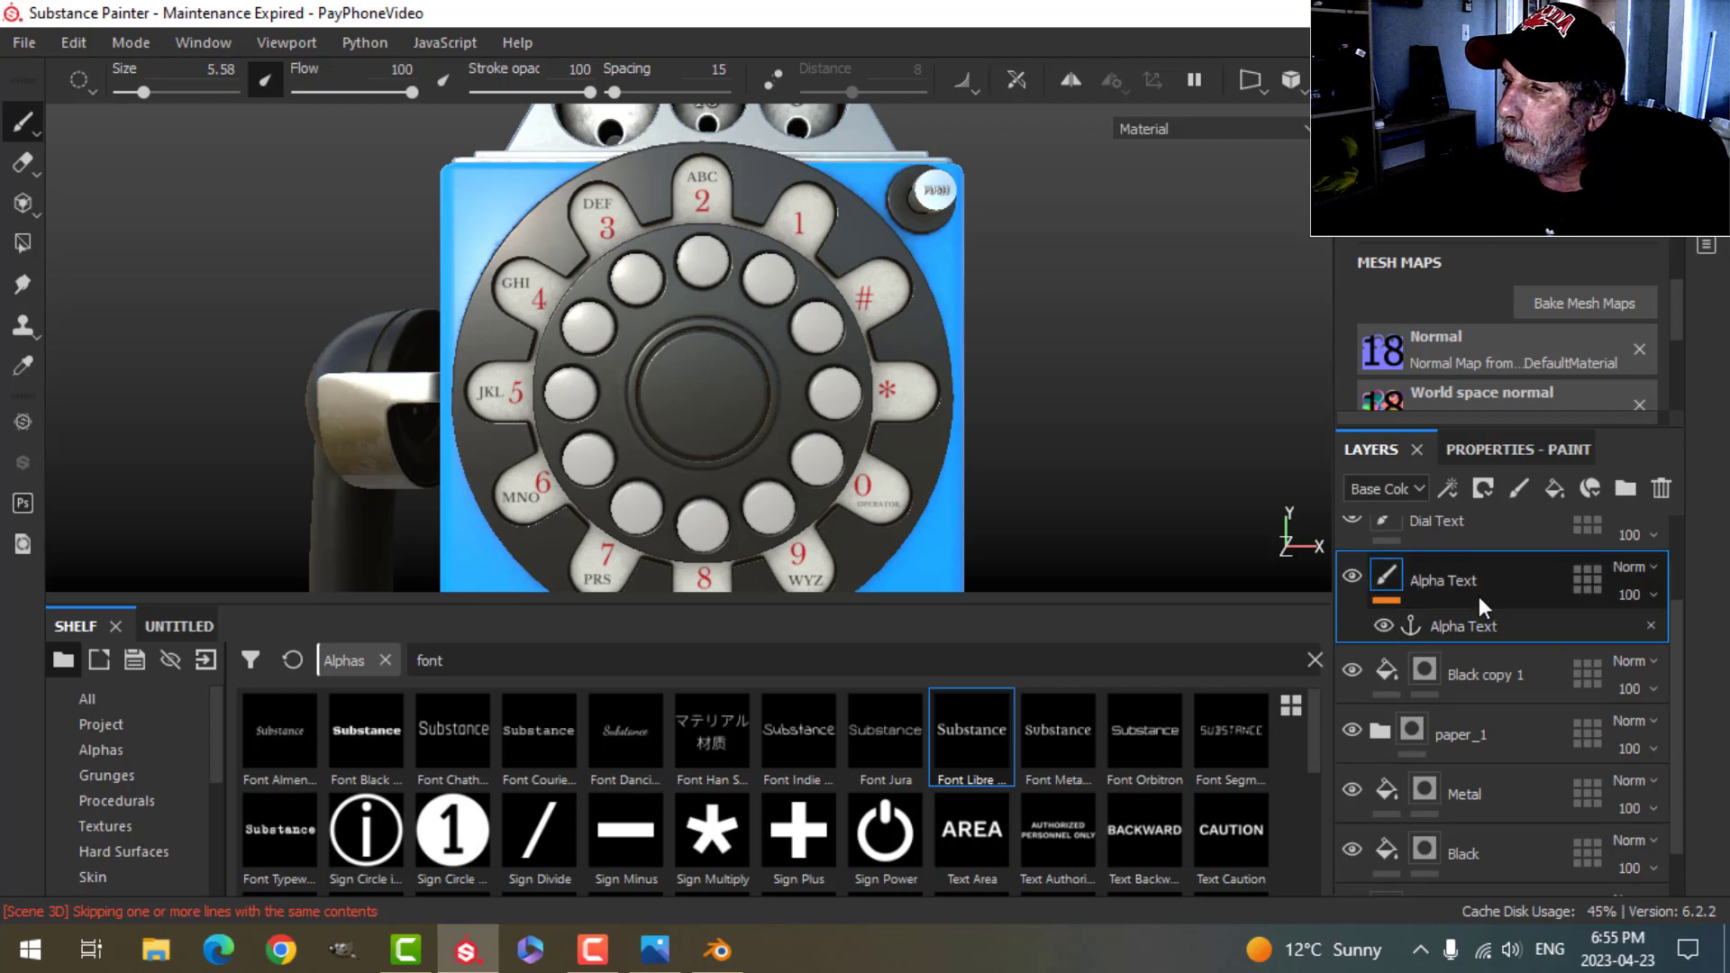
left_click(1498, 449)
scroll(1554, 816, "down", 5)
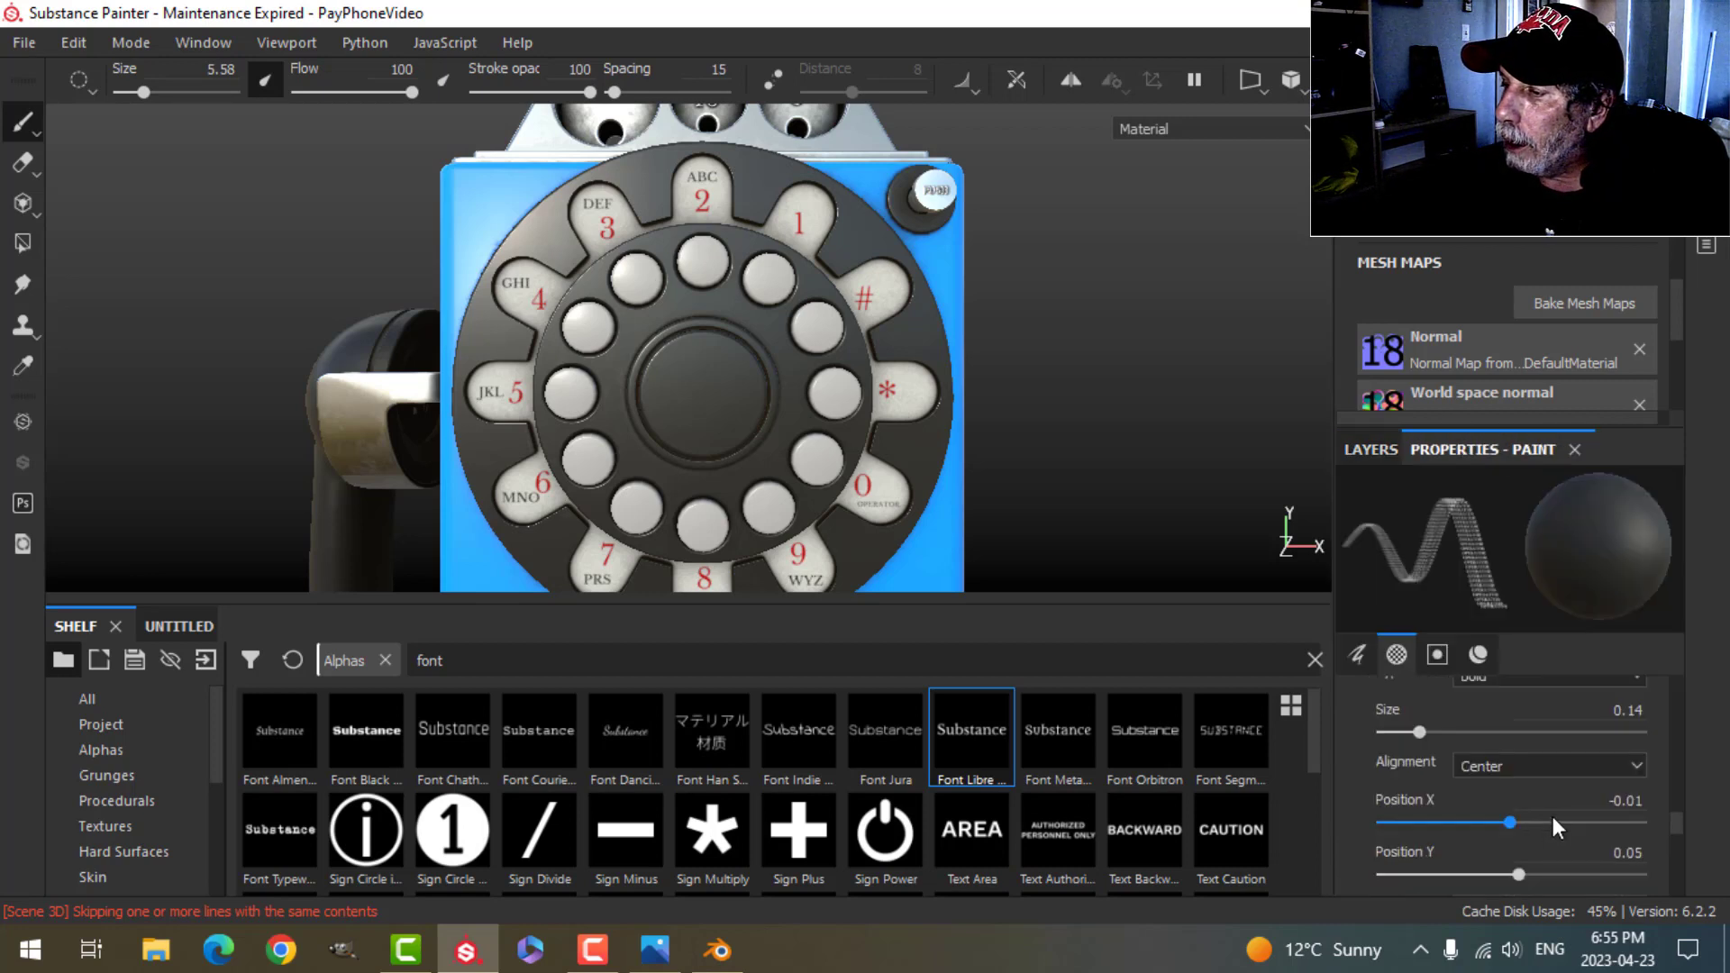
scroll(1550, 811, "down", 3)
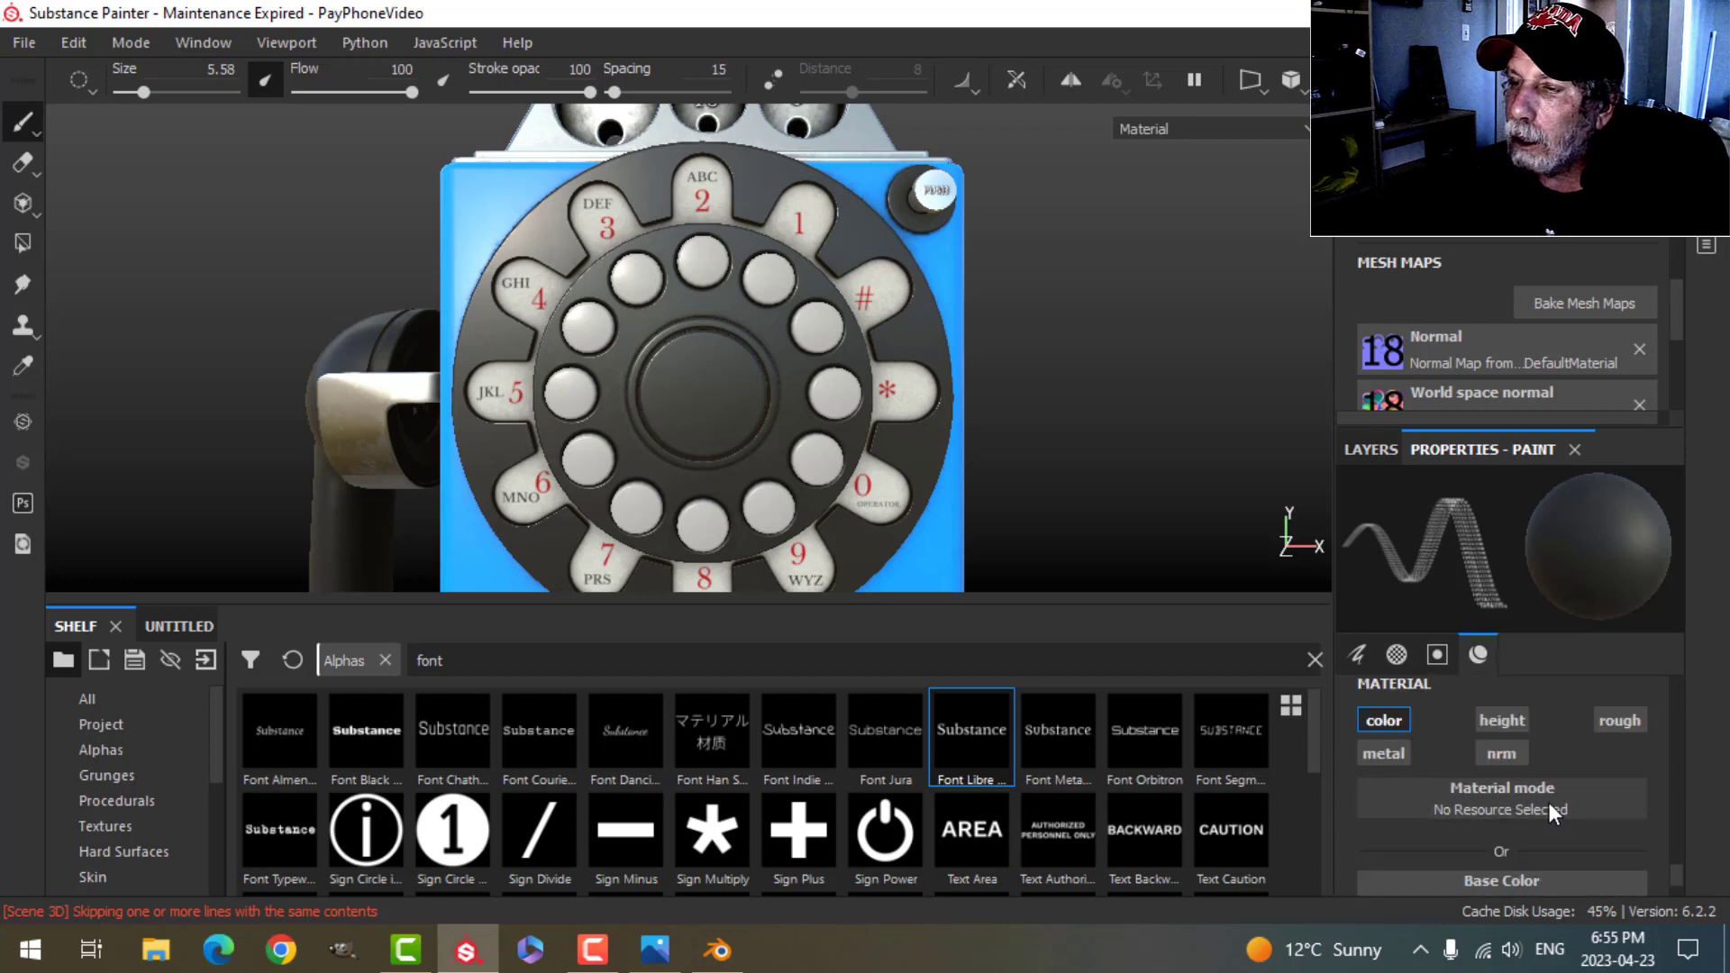
left_click(1514, 726)
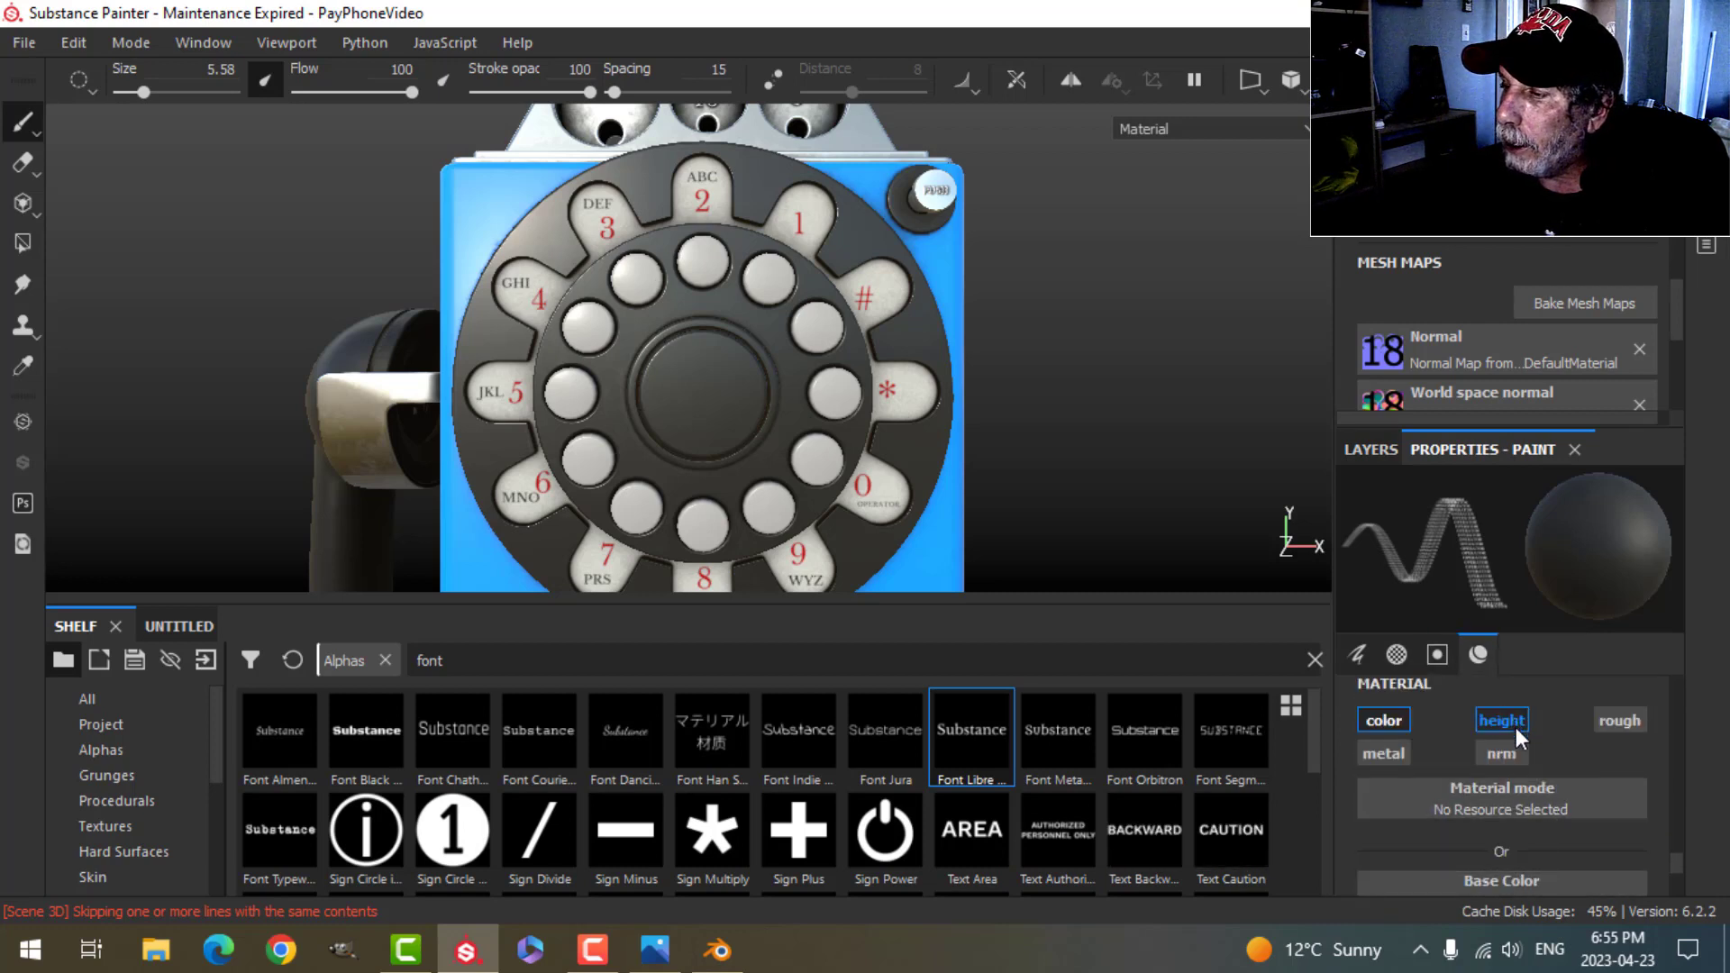
left_click(1399, 721)
left_click_drag(1526, 858, 1483, 850)
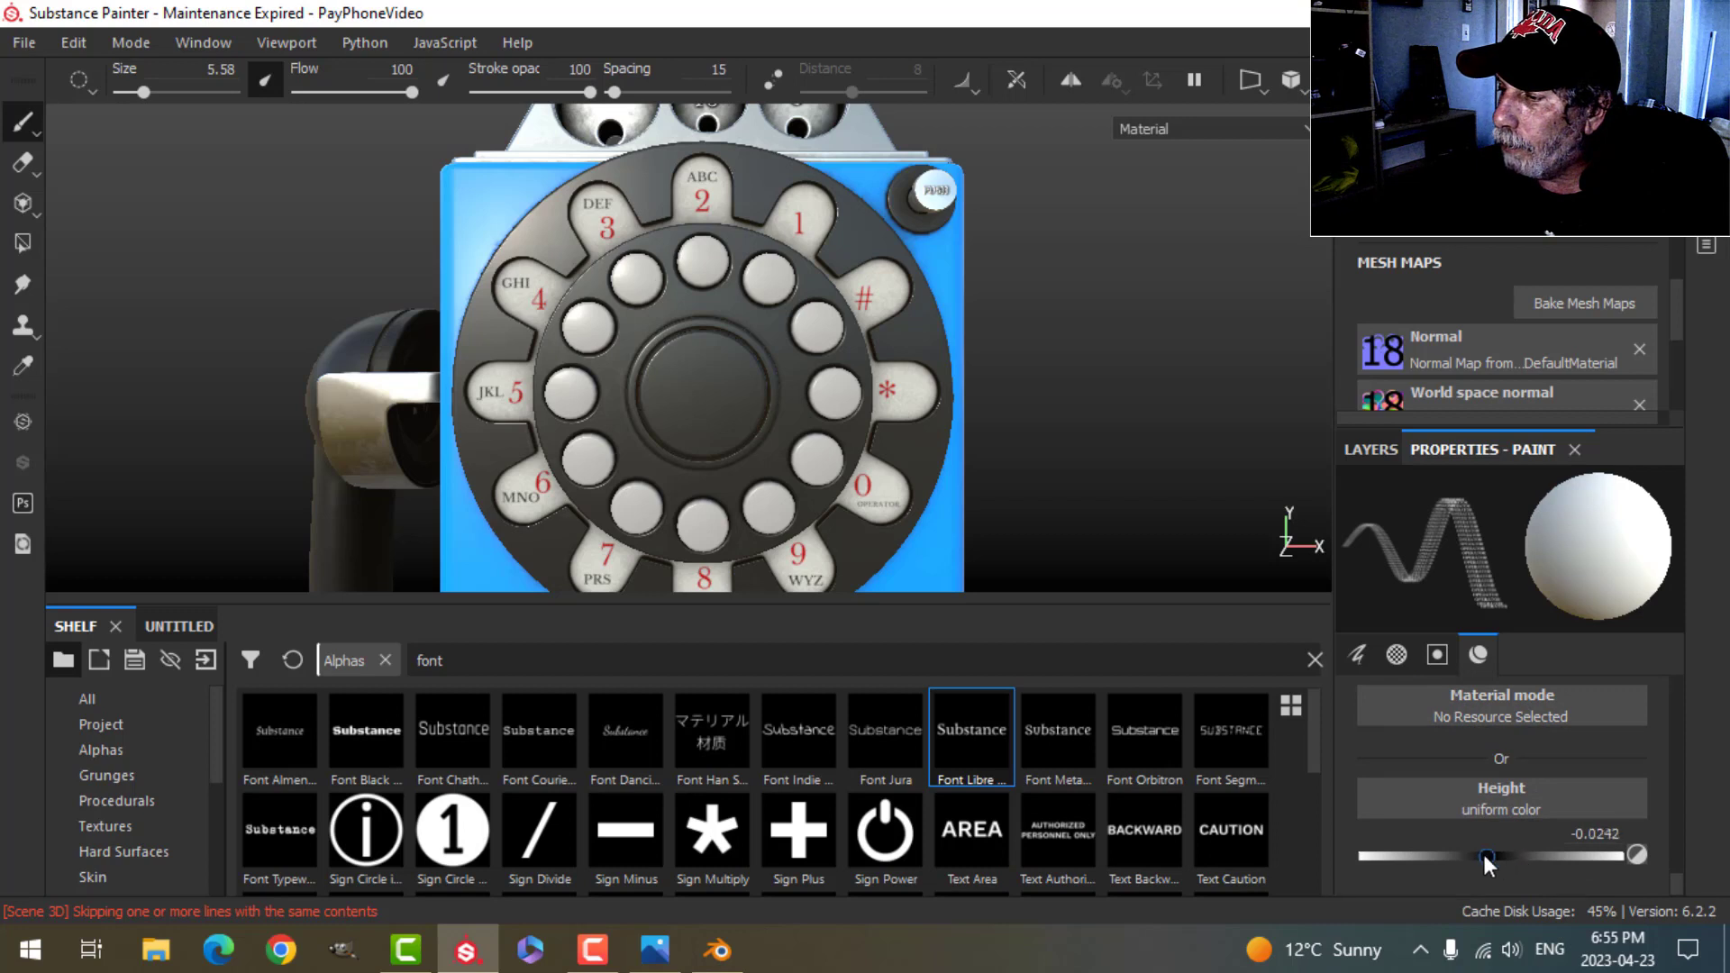
Step: Set the font alpha's text to 1, the brush size to 14.48 and the text size to 0.21
left_click(1369, 450)
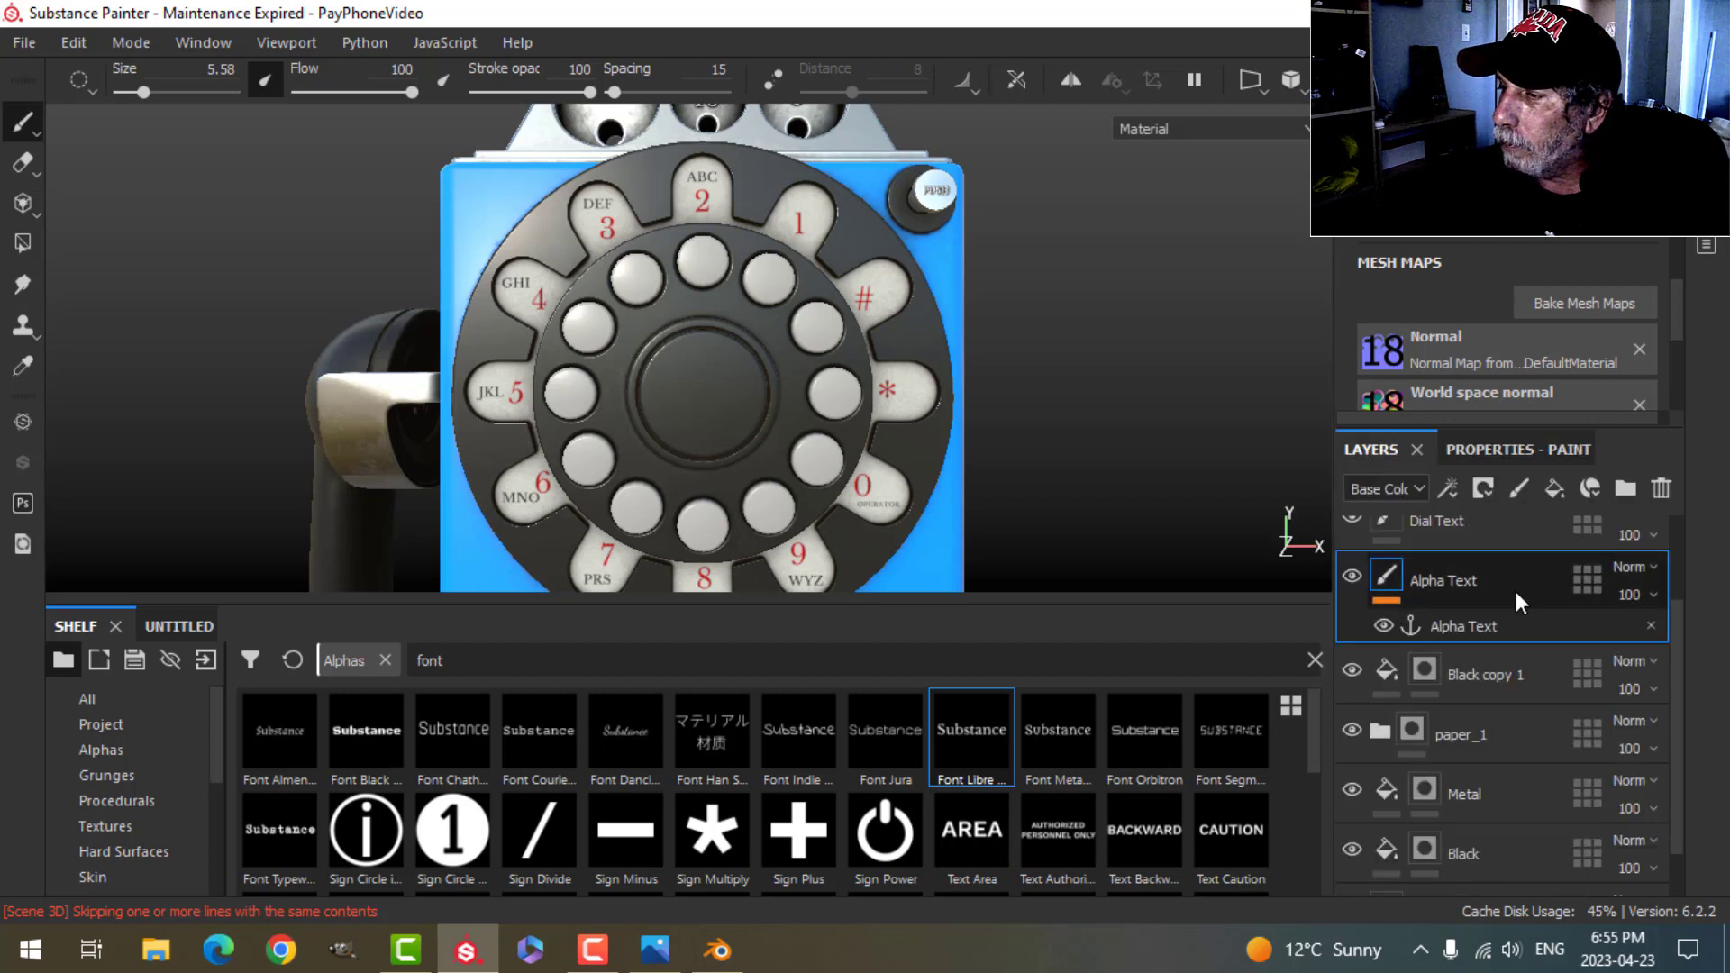
scroll(1532, 627, "up", 2)
left_click(1512, 449)
scroll(1534, 699, "up", 5)
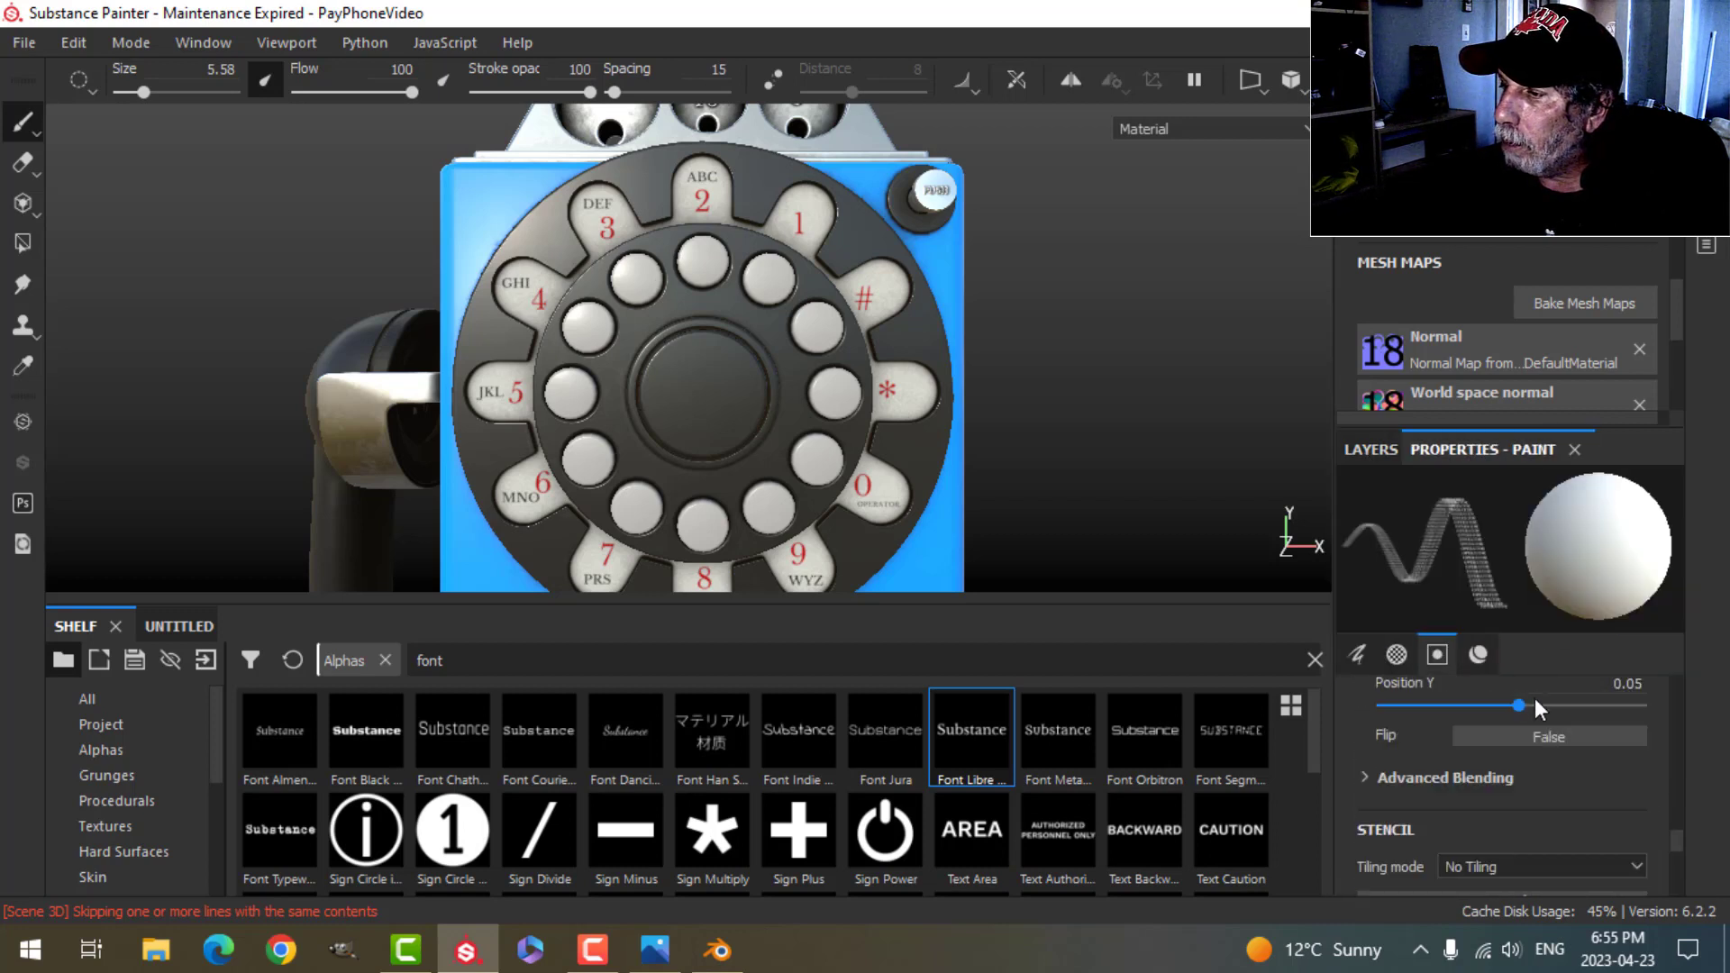
scroll(1533, 697, "up", 3)
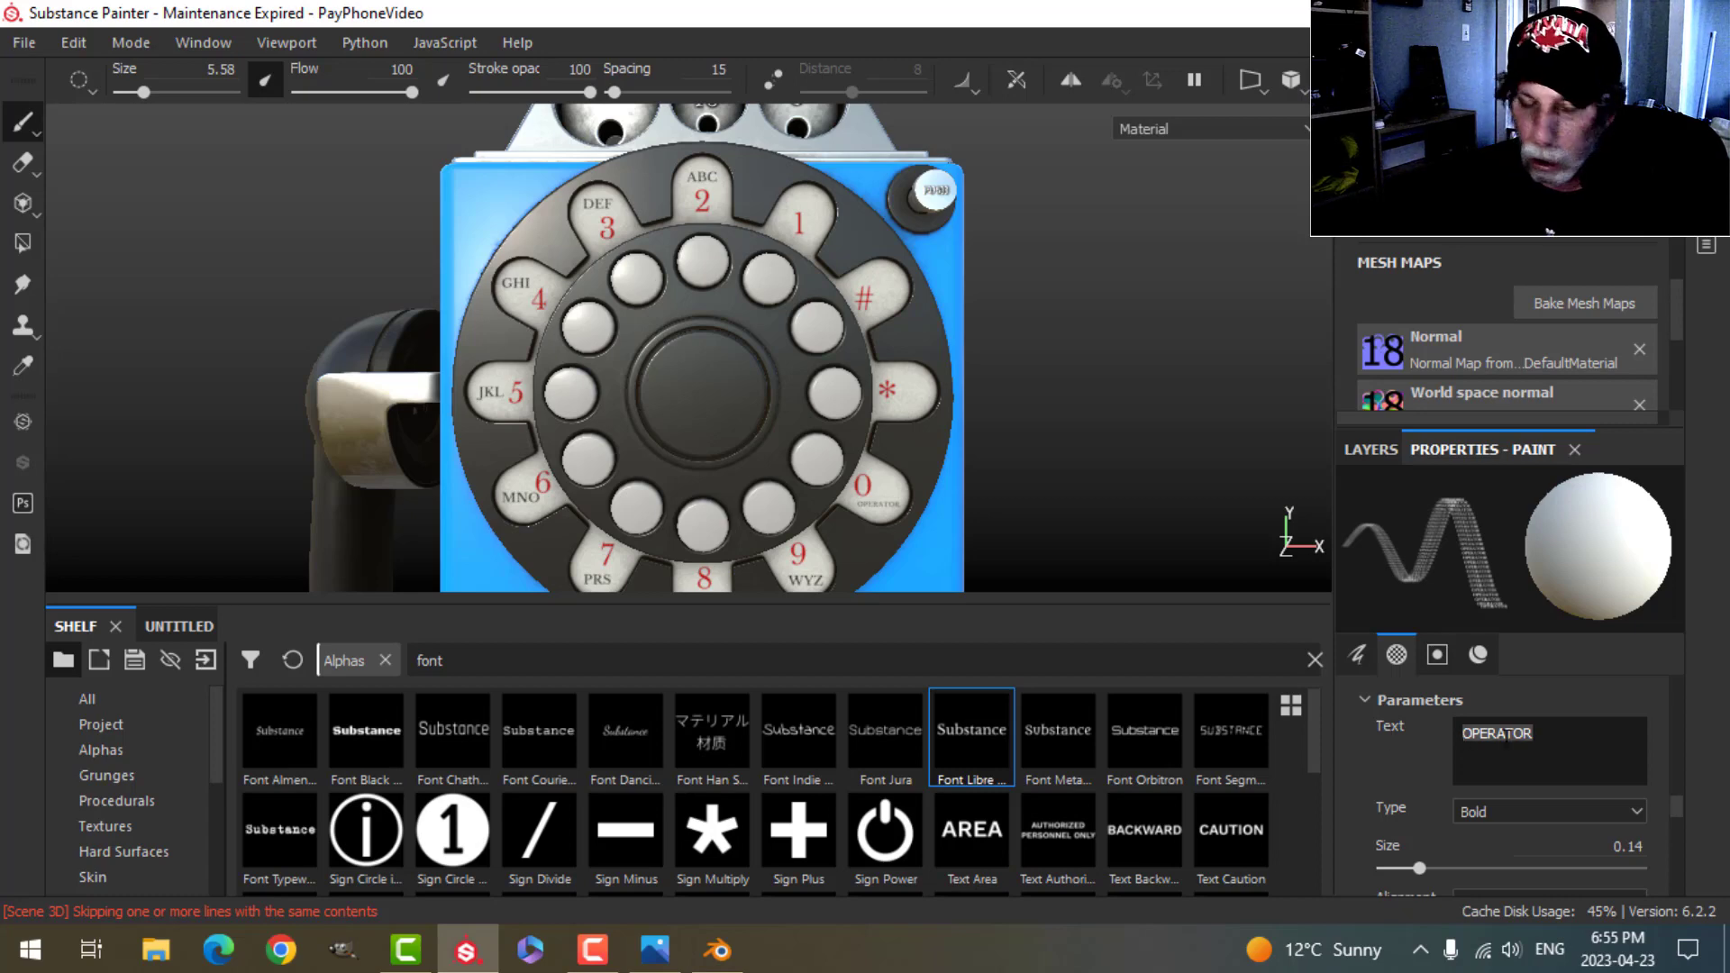
type("1")
scroll(820, 342, "up", 3)
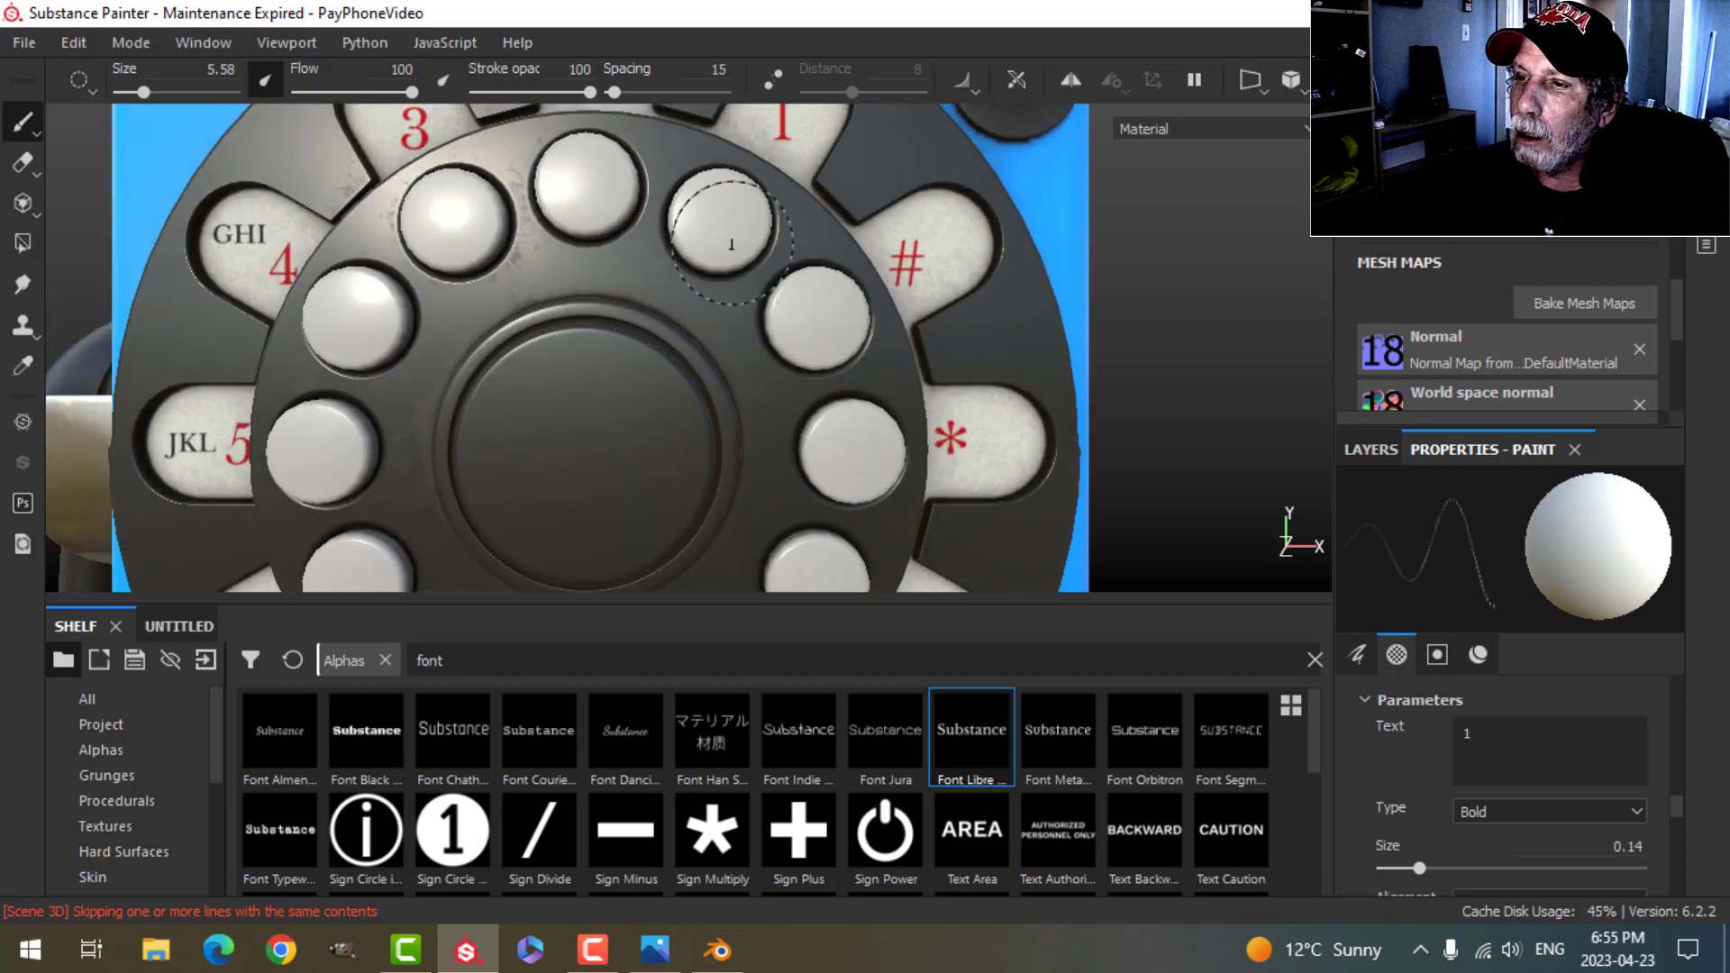
right_click_drag(724, 222, 821, 223, "ctrl")
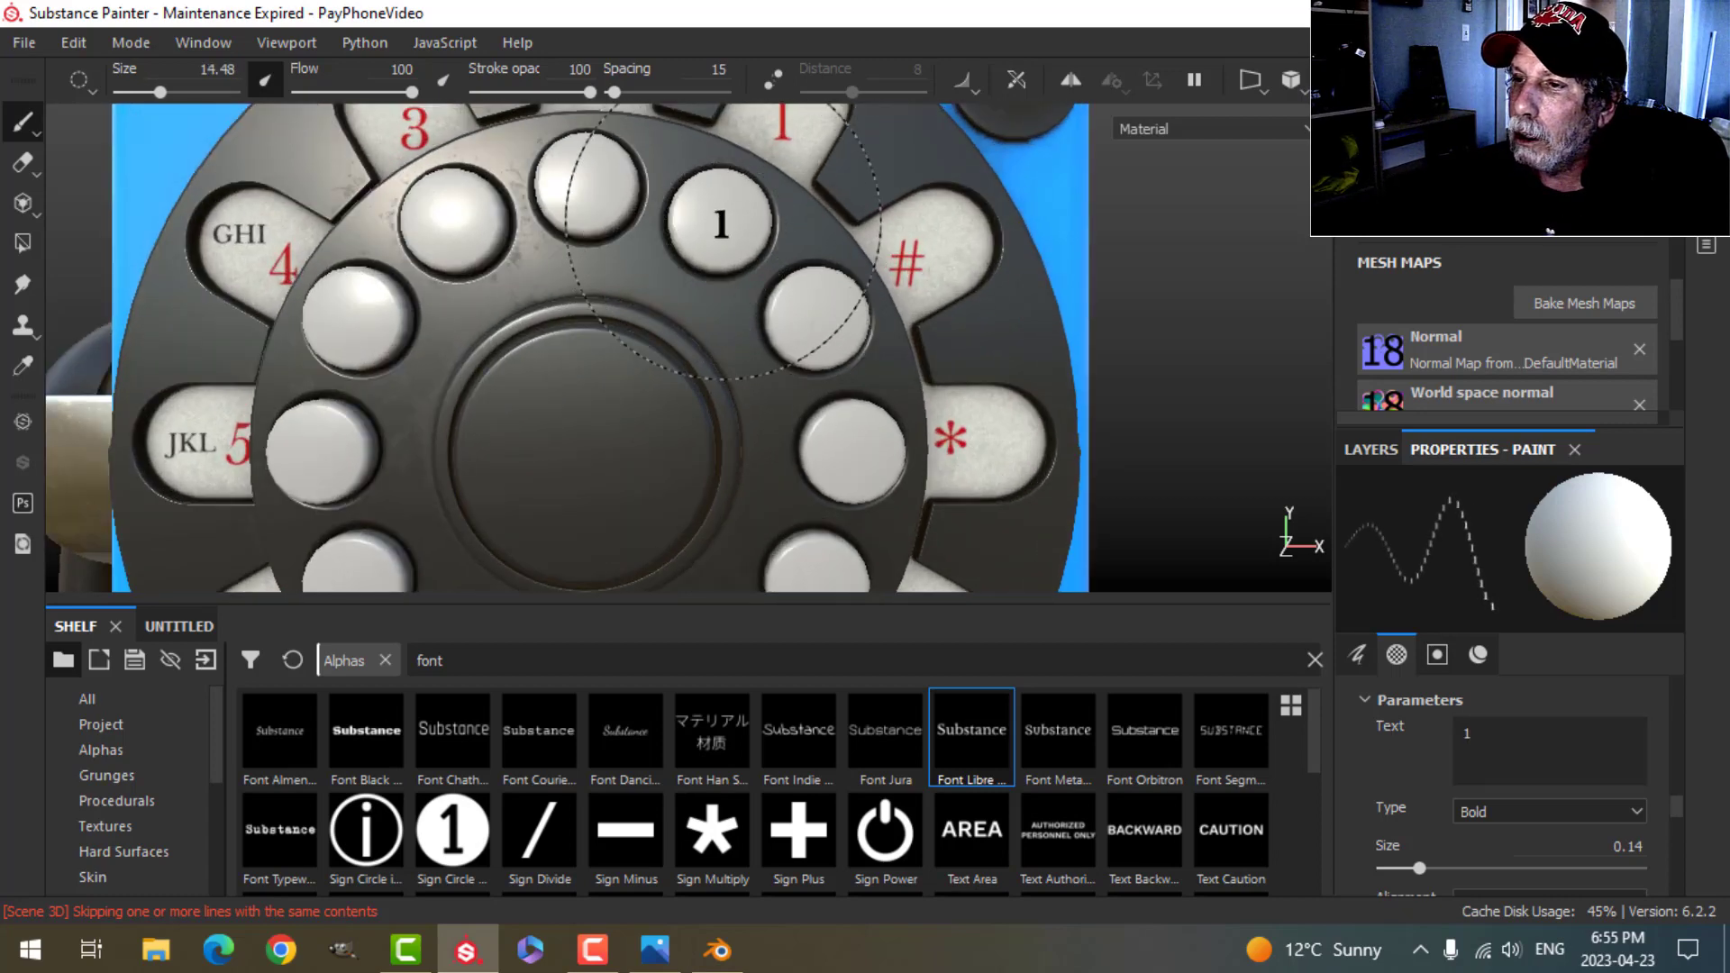
left_click_drag(1424, 872, 1439, 871)
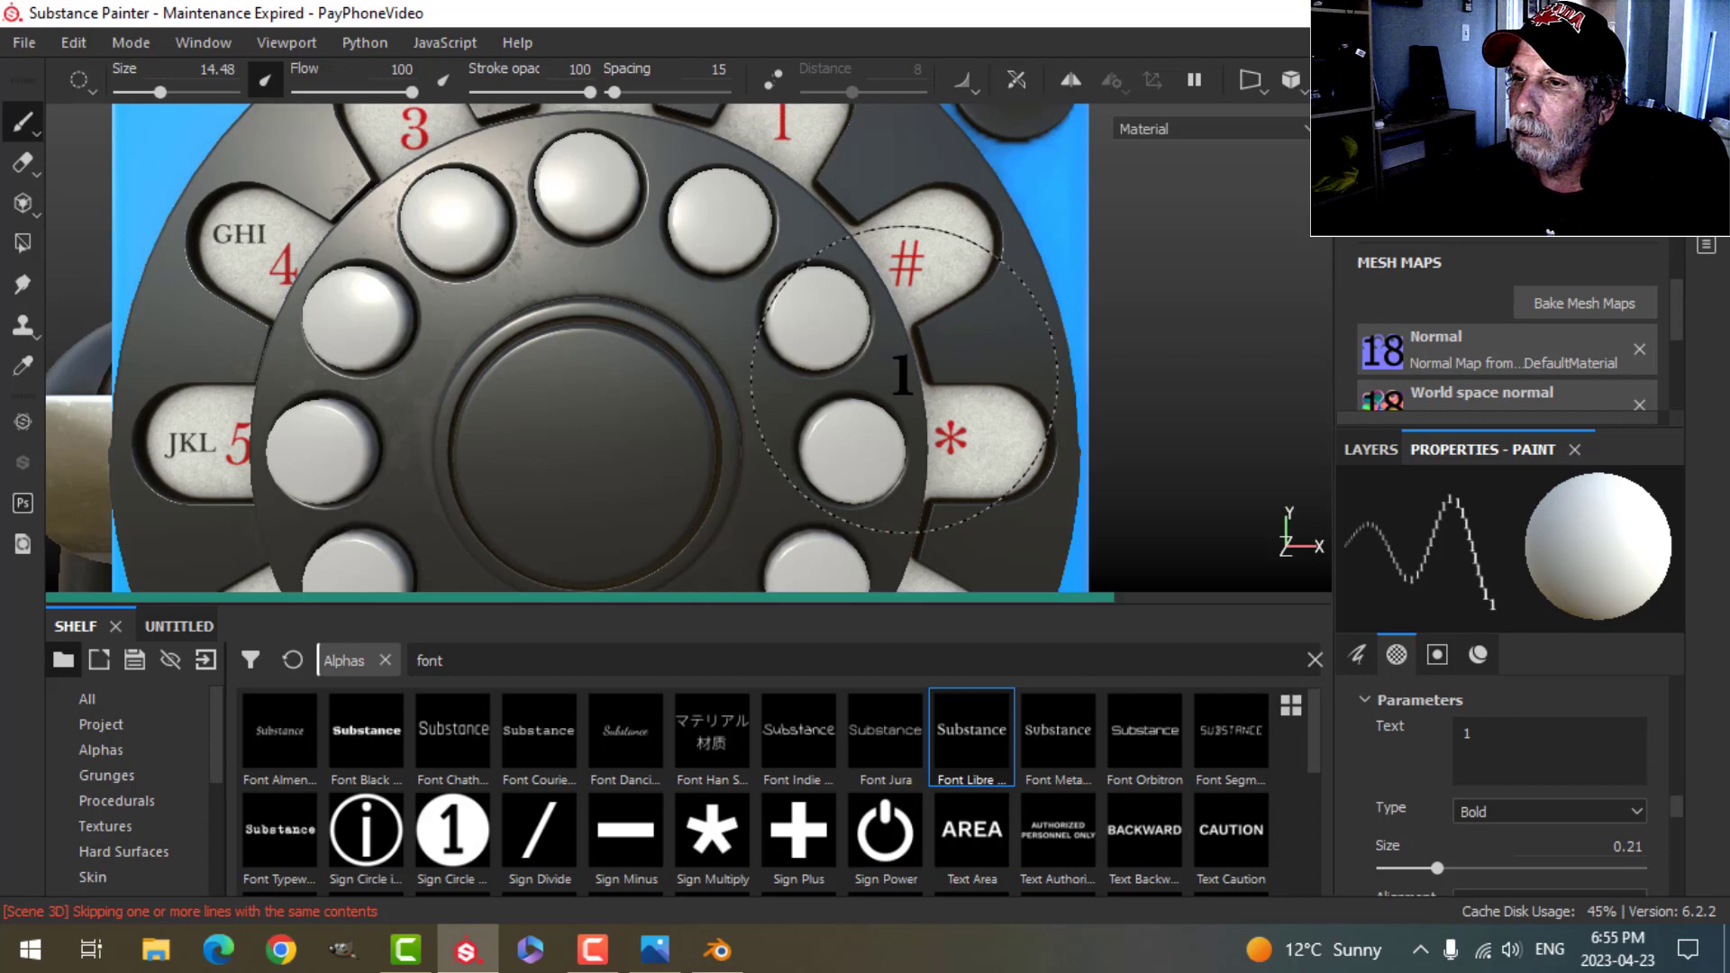
Step: Try stamping a bold 1 on the dial button beside the red 1 and undo the stamp
scroll(904, 378, "down", 3)
scroll(904, 379, "down", 1)
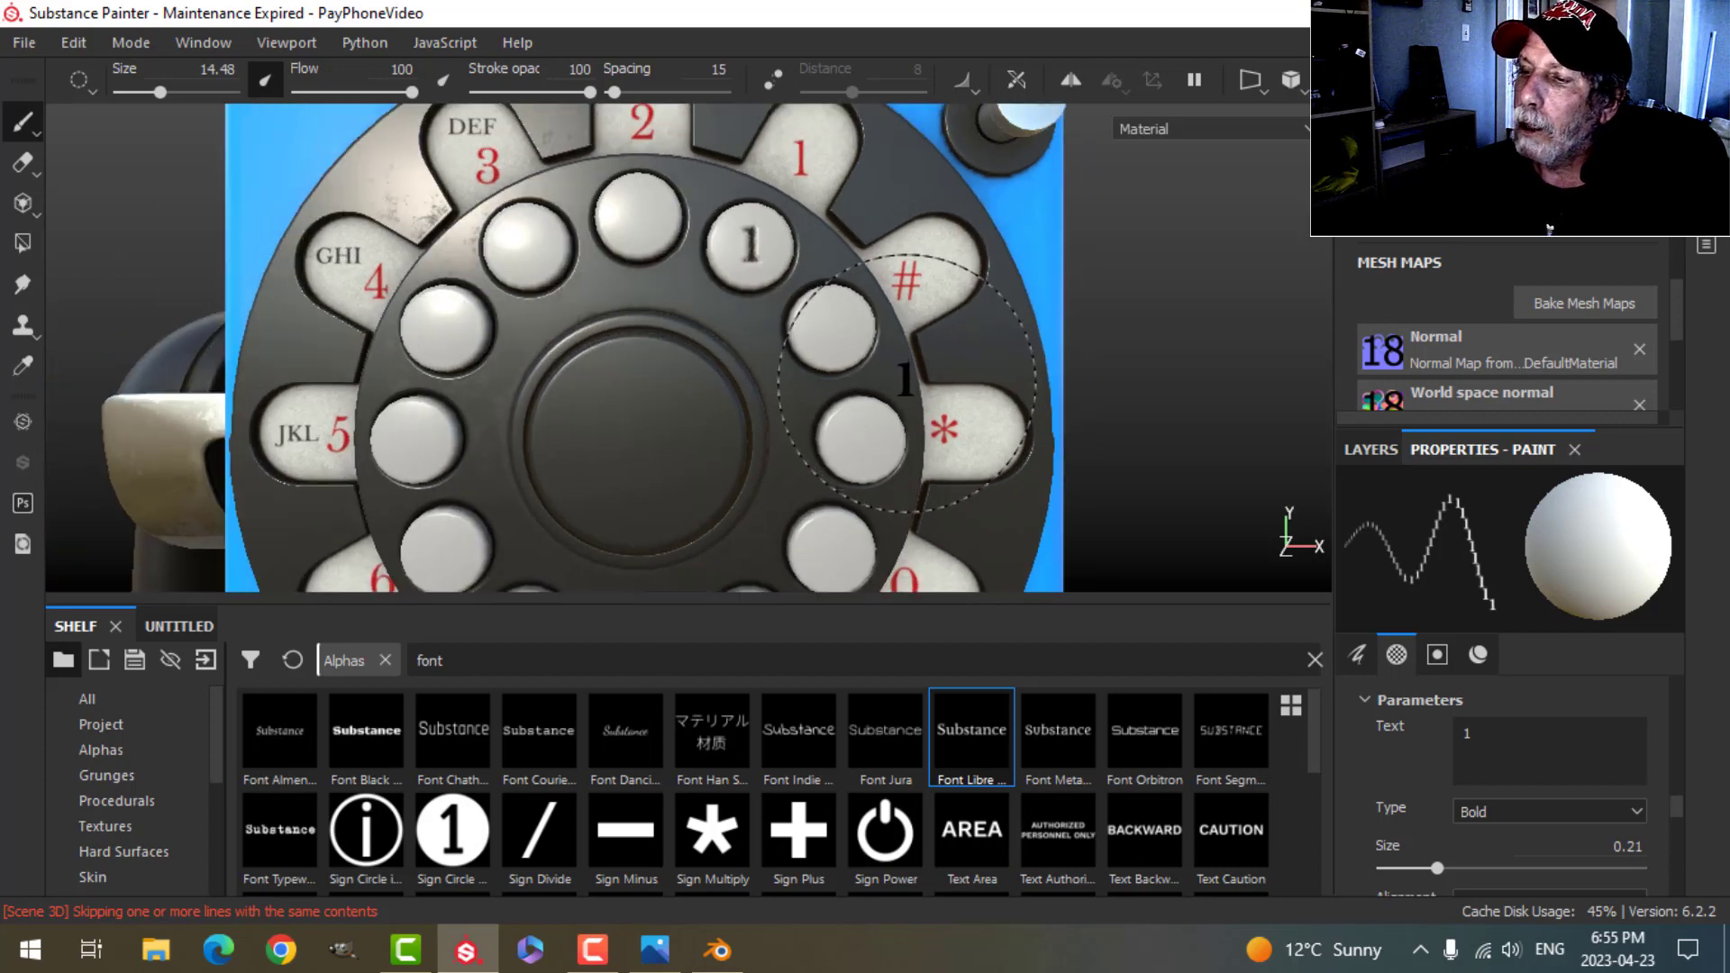
scroll(901, 387, "up", 2)
scroll(847, 369, "down", 4)
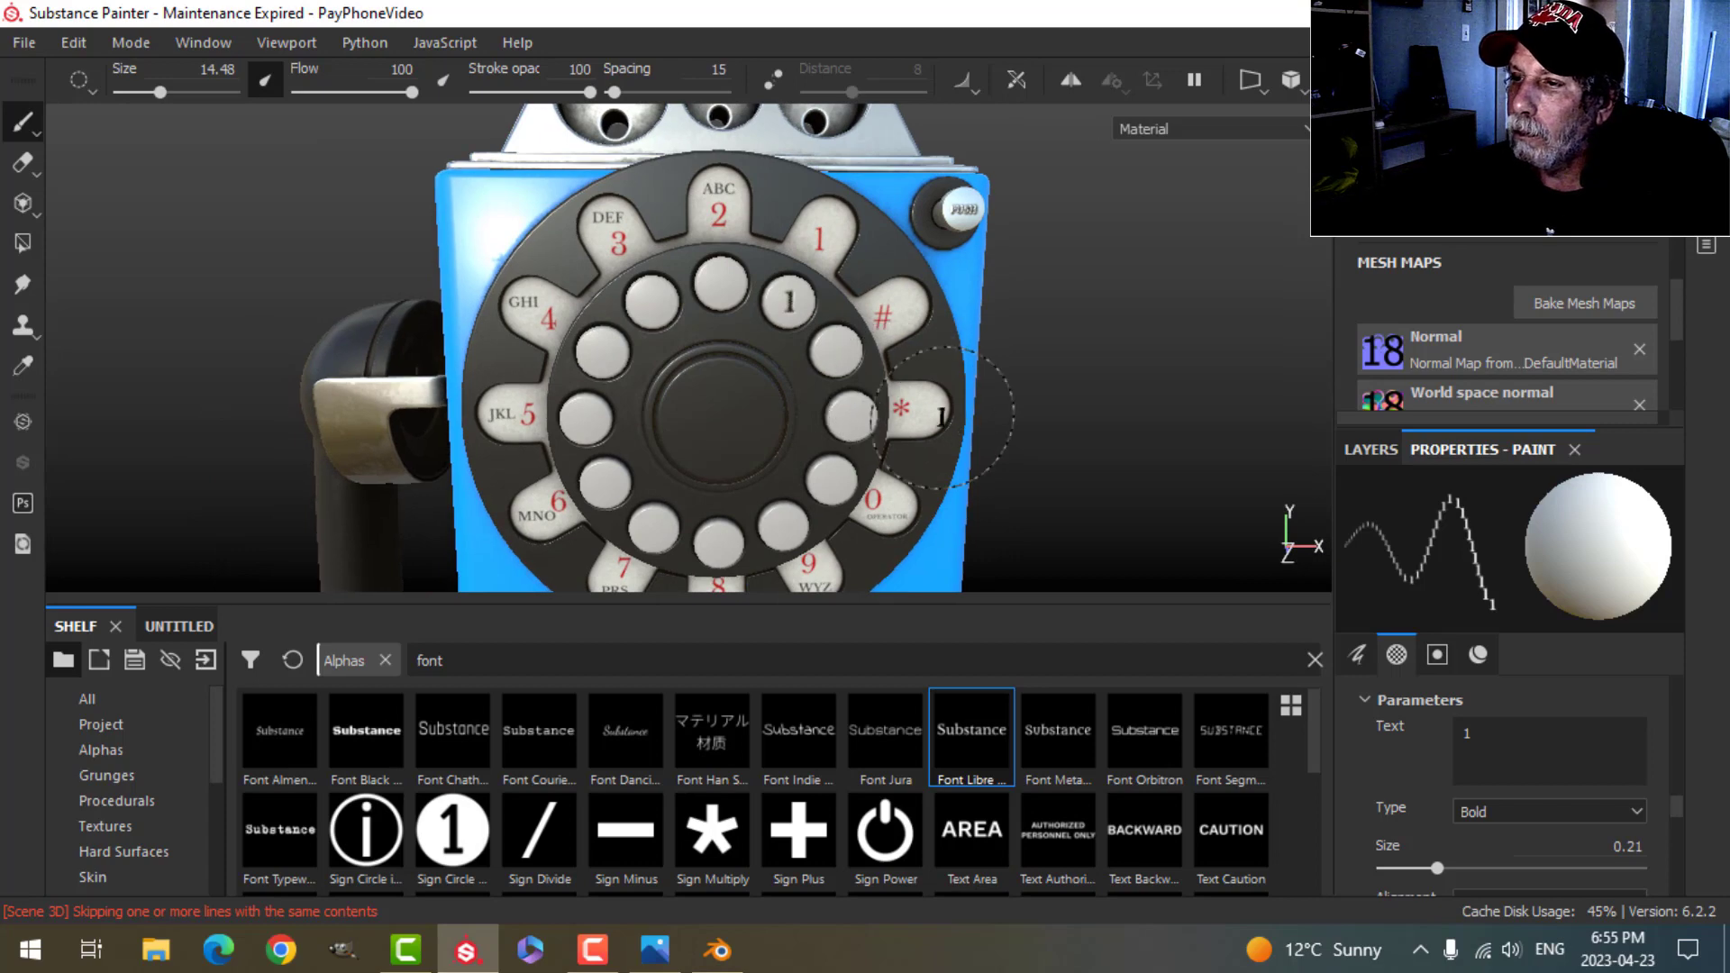
key("ctrl+z")
Step: In an orthographic front view, change the font type to Regular and stamp 1 on the button beside the red 1
left_click_drag(901, 392, 880, 380, "alt")
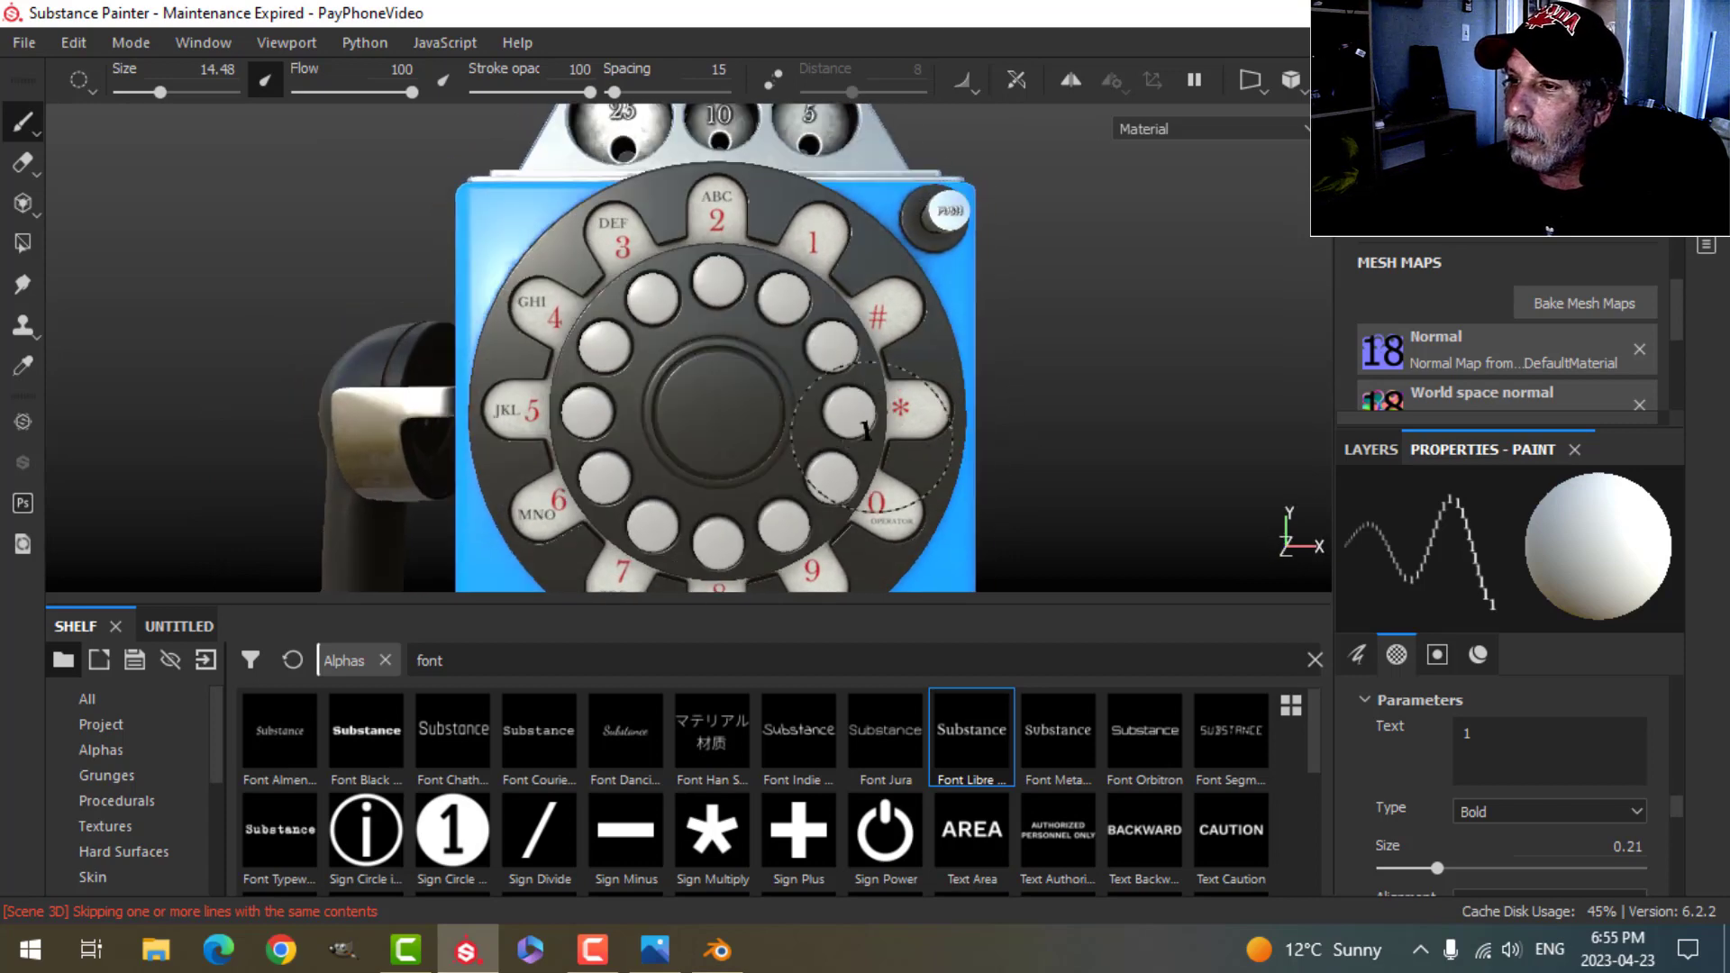
left_click(1292, 79)
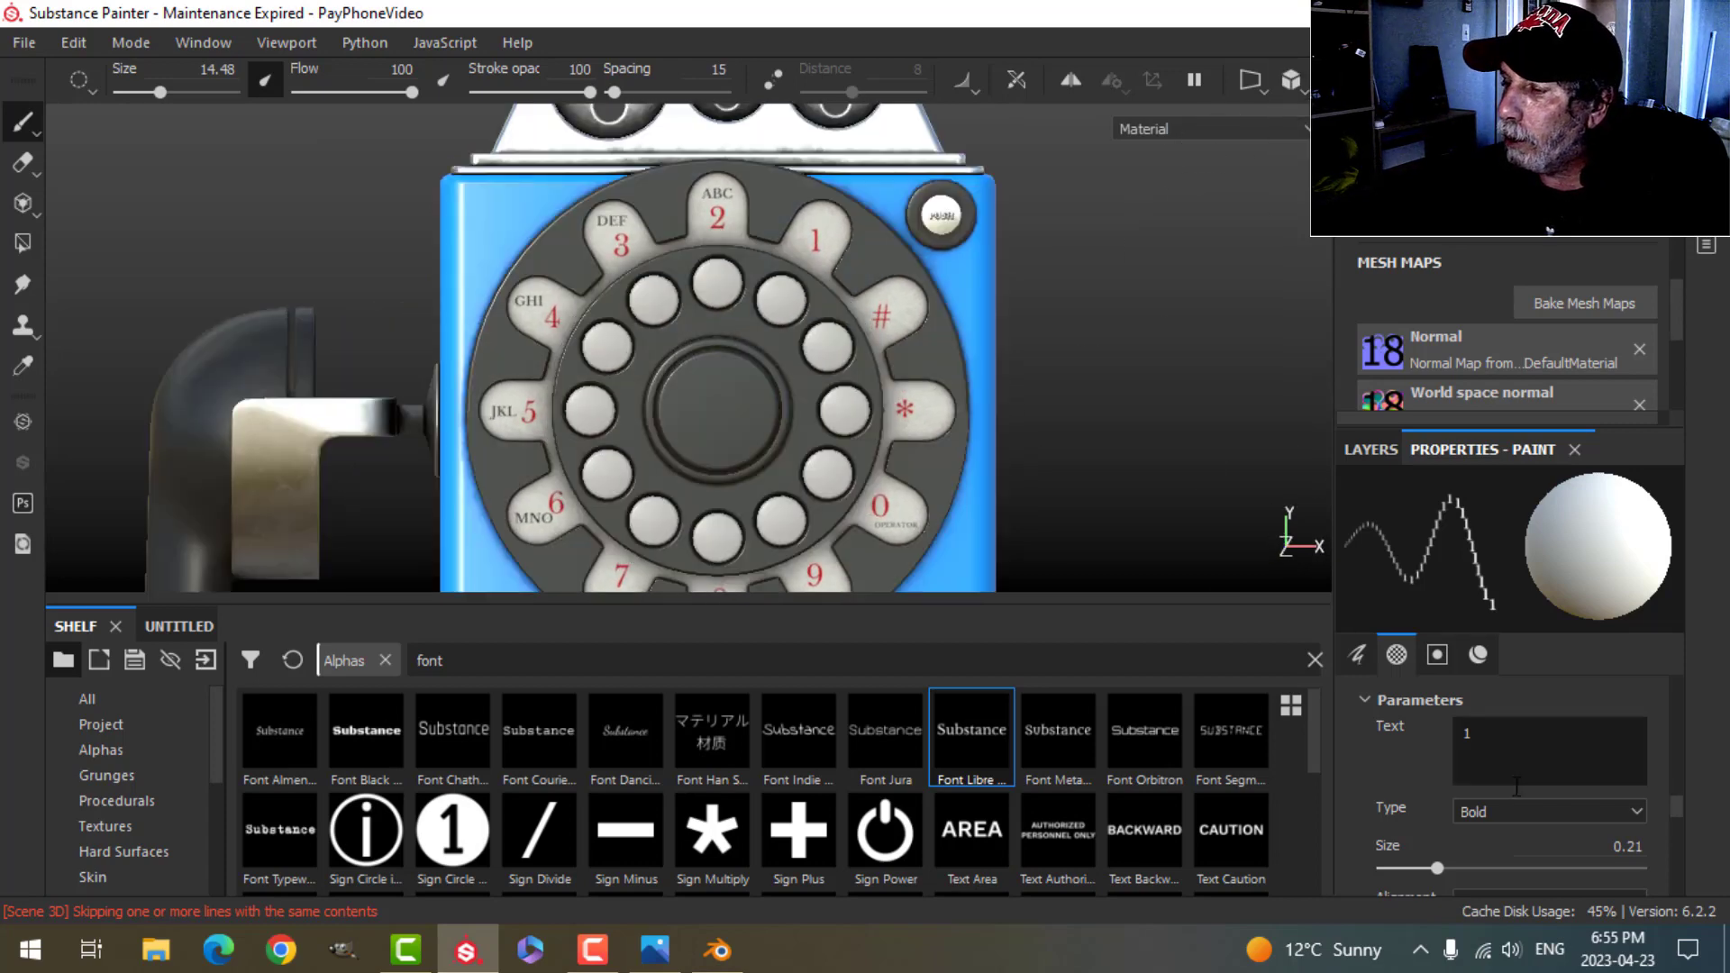
left_click(1522, 808)
left_click(1501, 829)
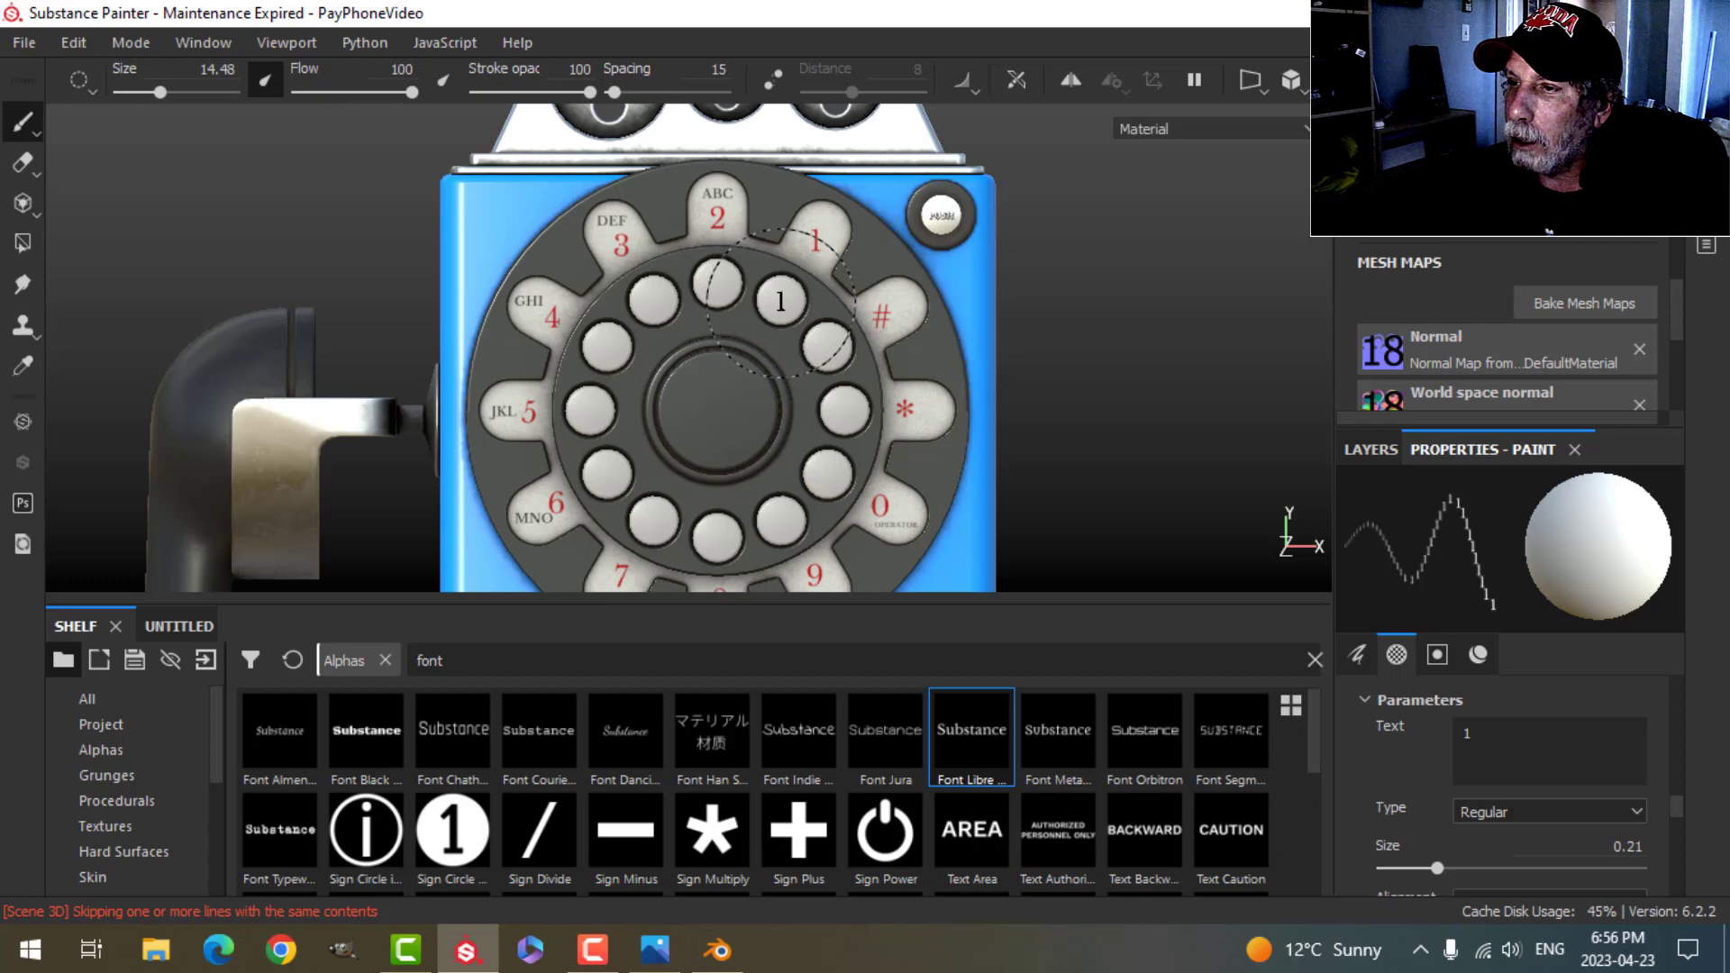
left_click(783, 299)
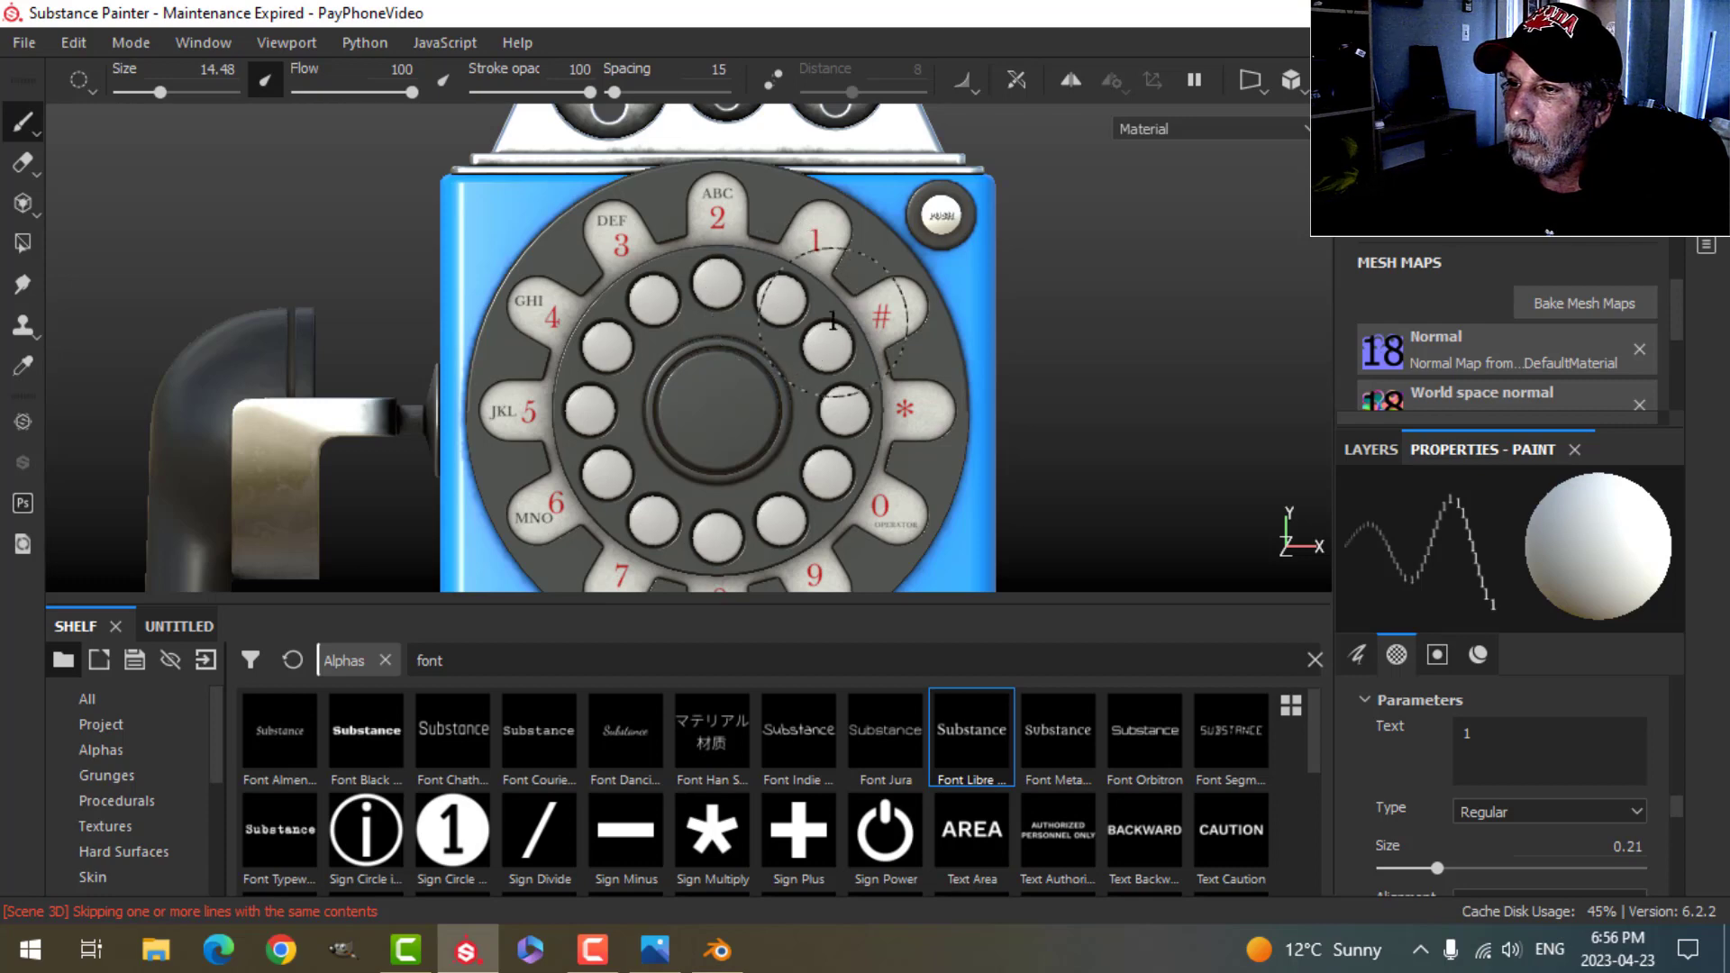
Step: Change the alpha text to stamp 2 and 3 on the dial buttons beside the matching red numbers
scroll(766, 405, "down", 4)
scroll(760, 392, "up", 4)
scroll(761, 393, "up", 3)
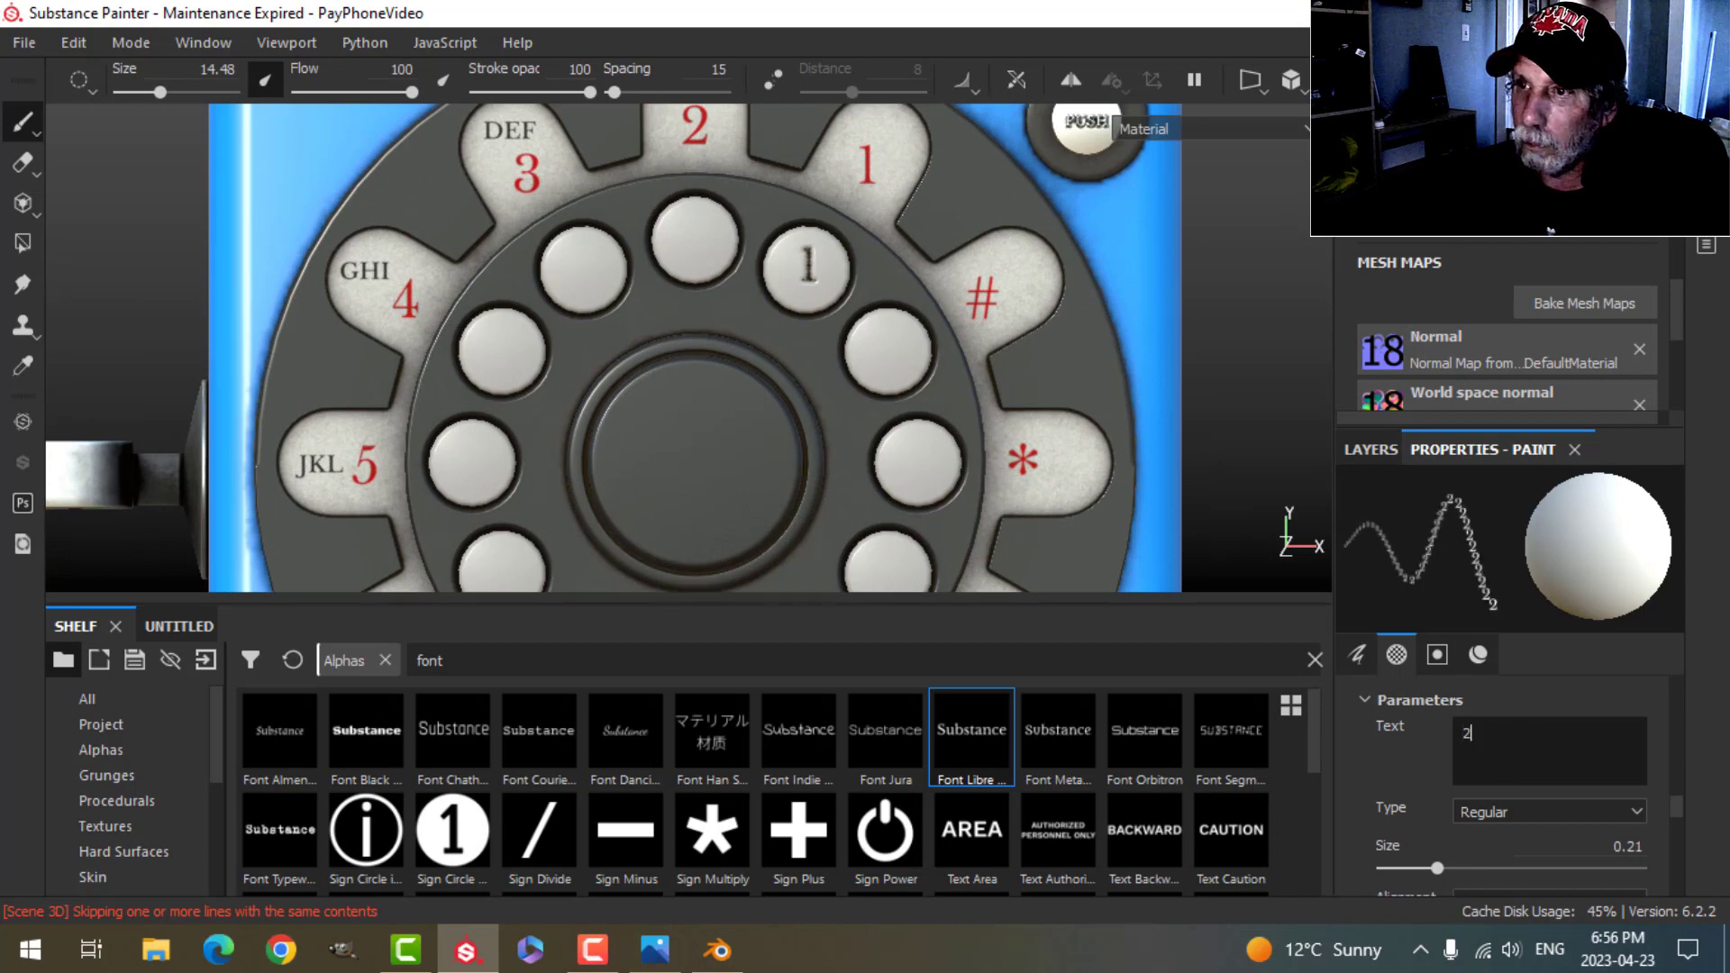
type("2")
left_click(691, 248)
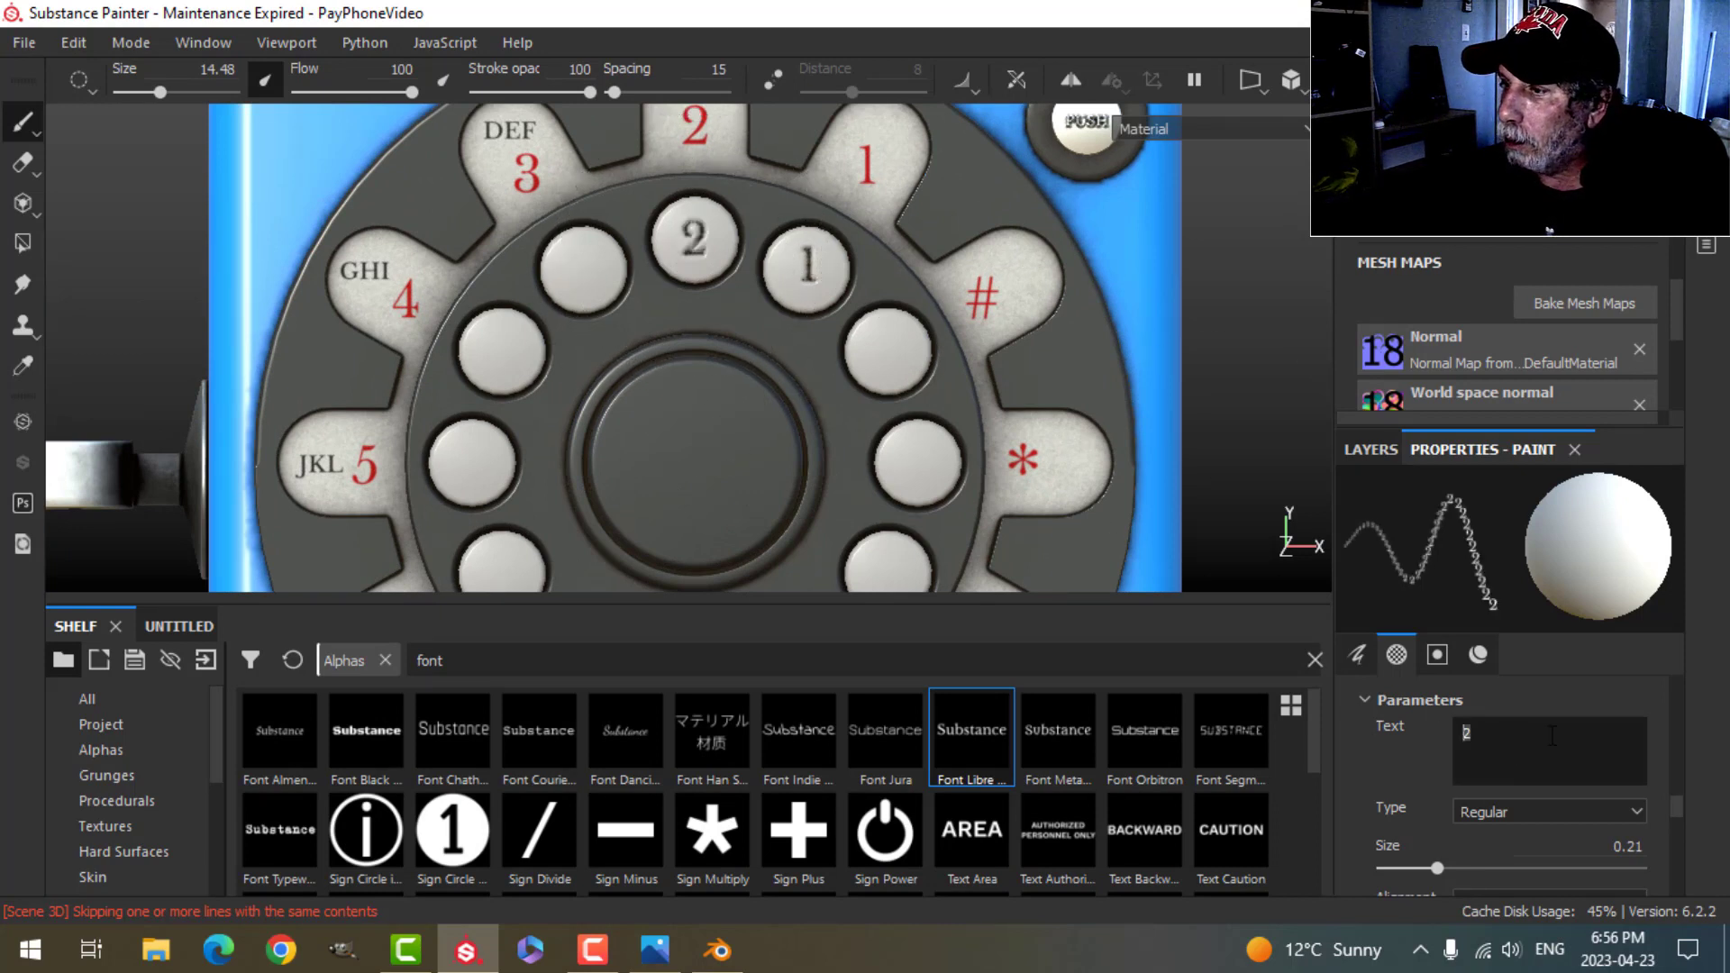
type("3")
left_click(584, 268)
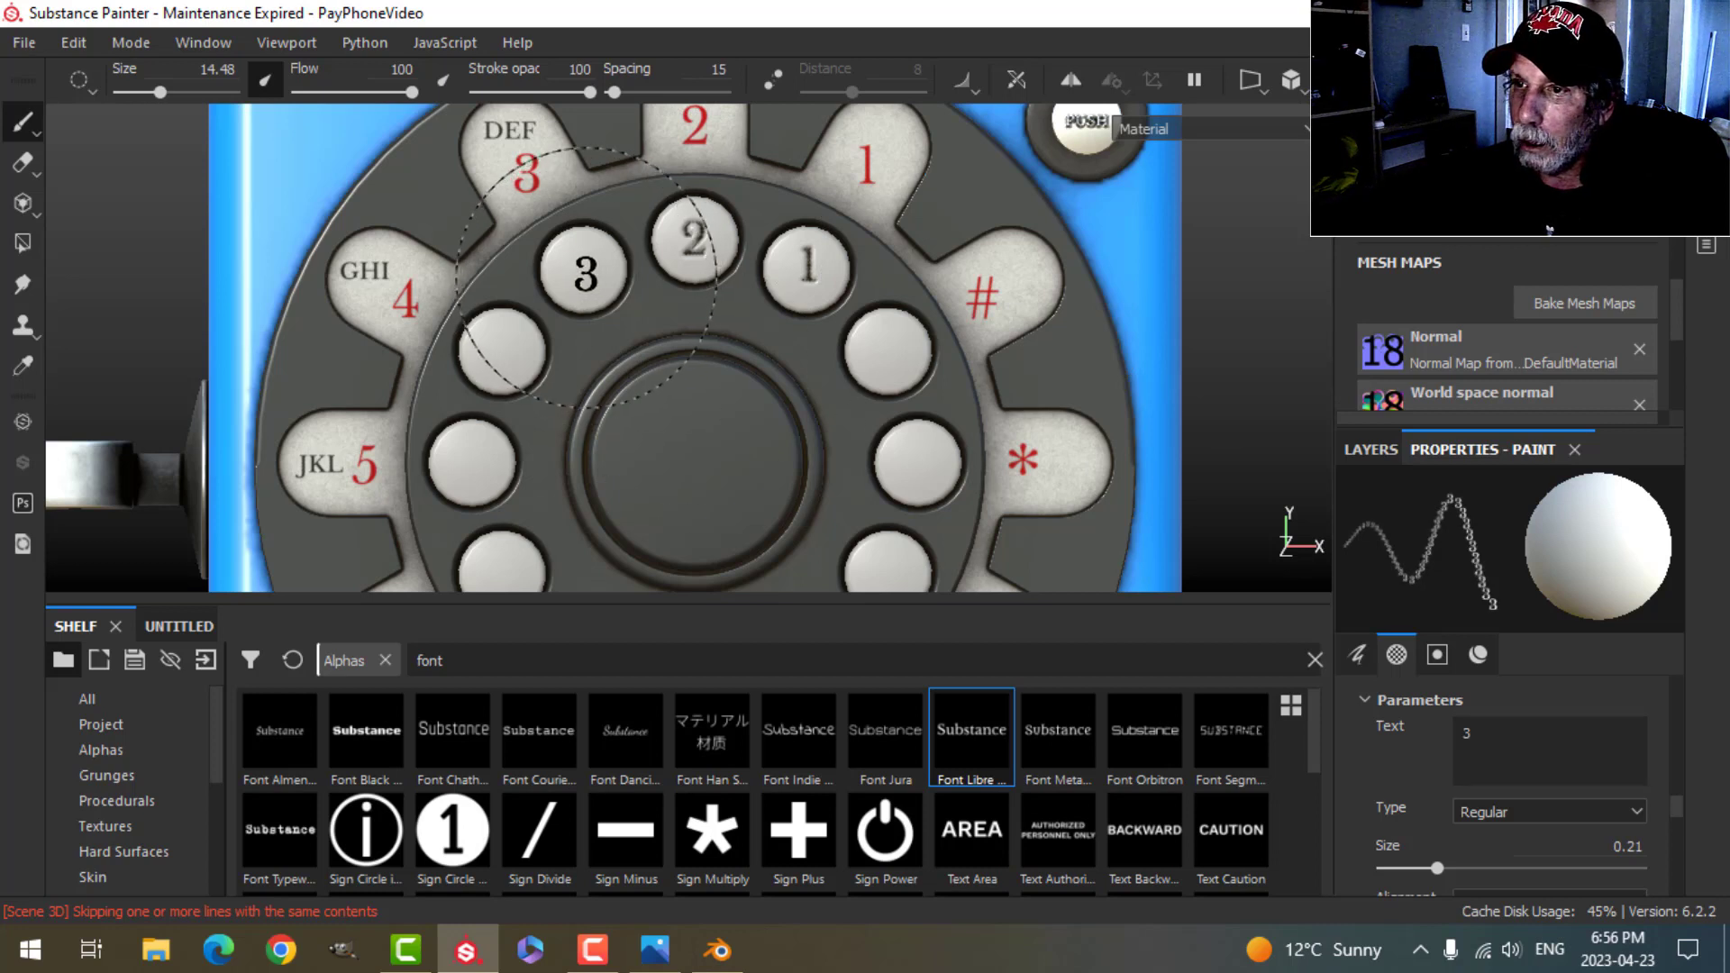
left_click(584, 268)
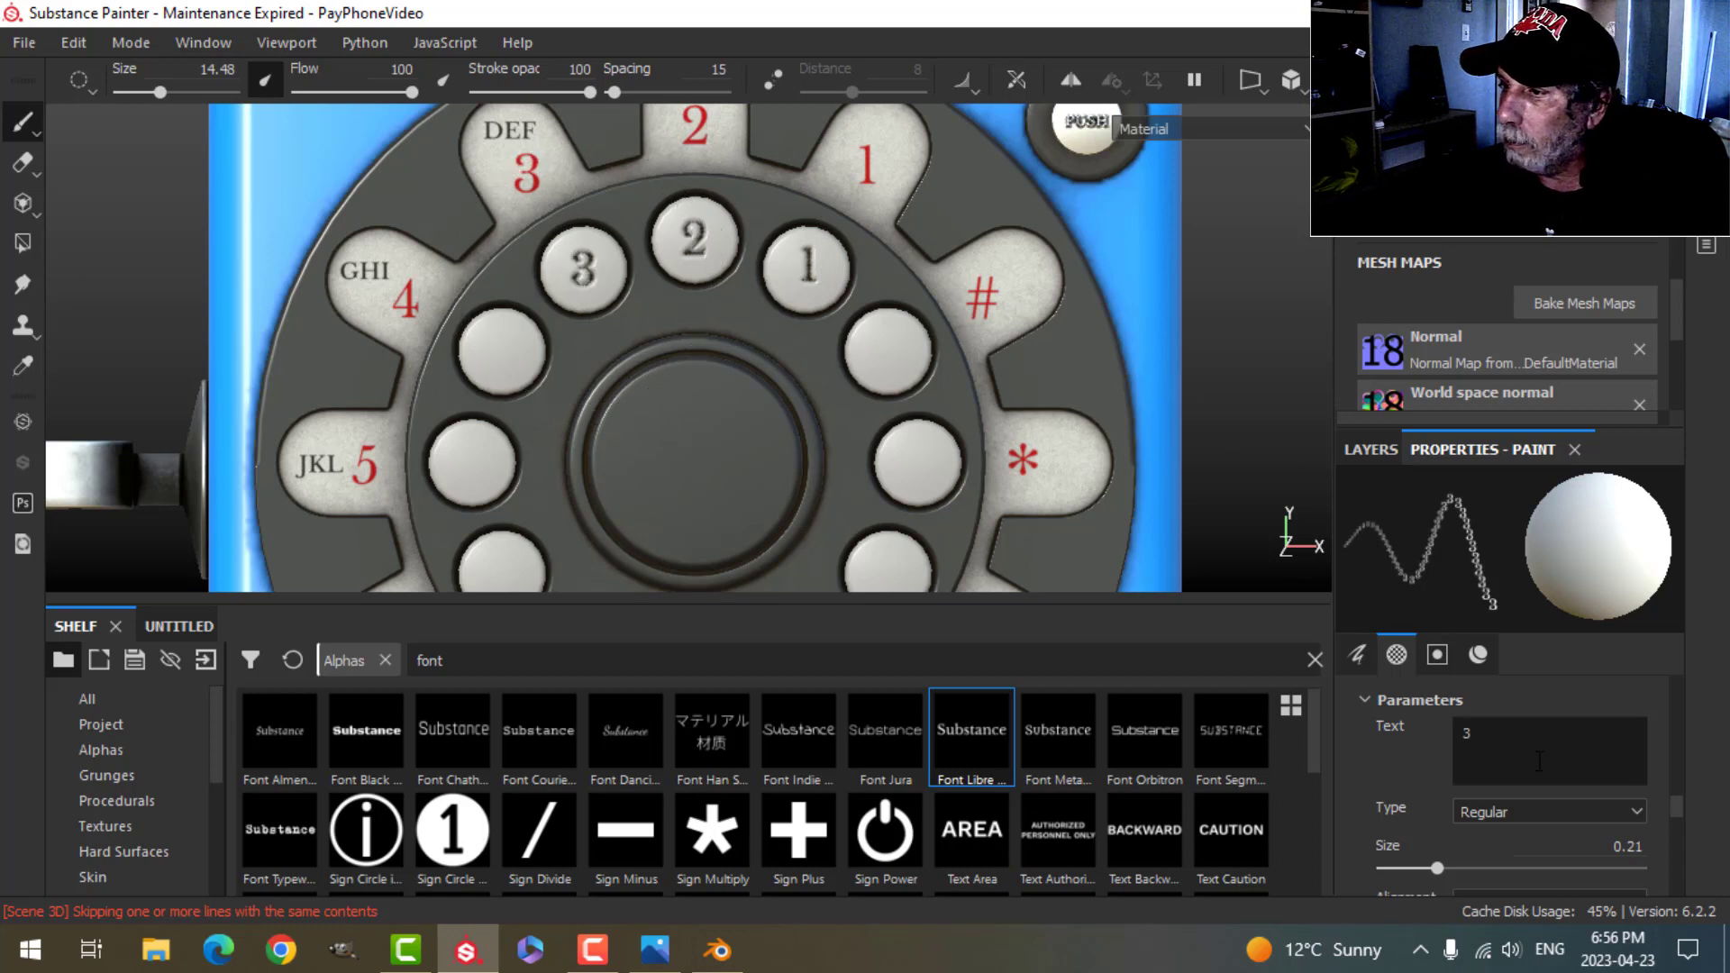
Step: Change the alpha text to stamp 4 and 5 on the dial buttons beside the matching red numbers
type("4")
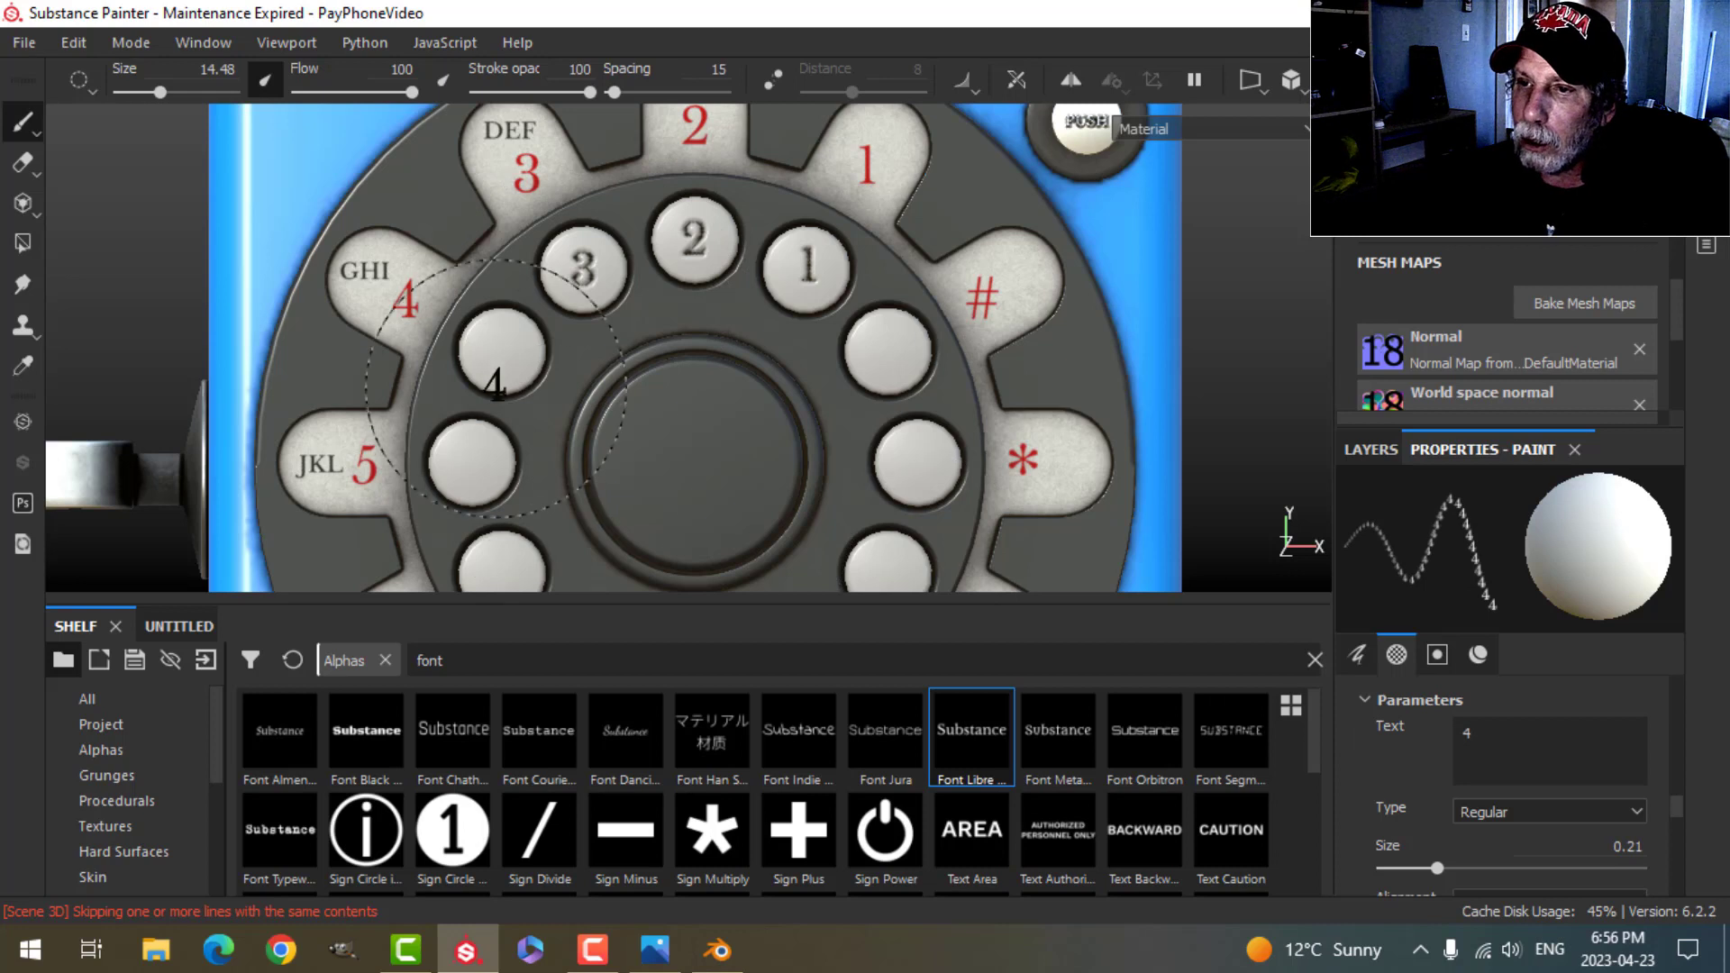
left_click(502, 351)
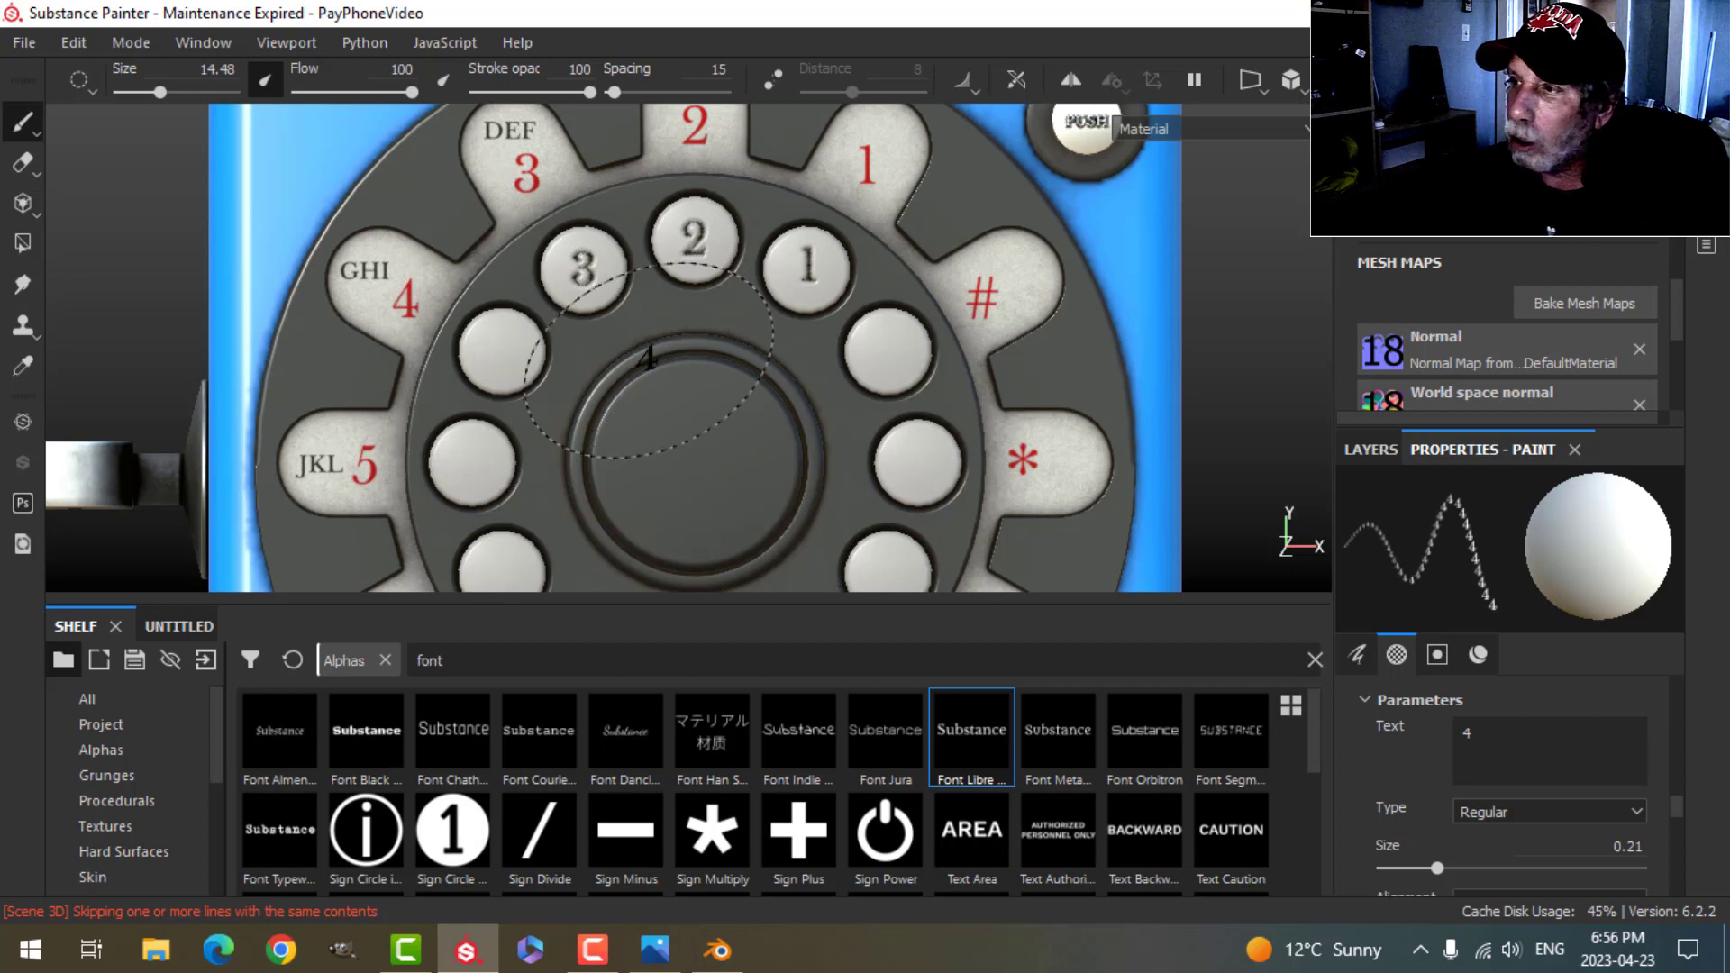
left_click(1461, 730)
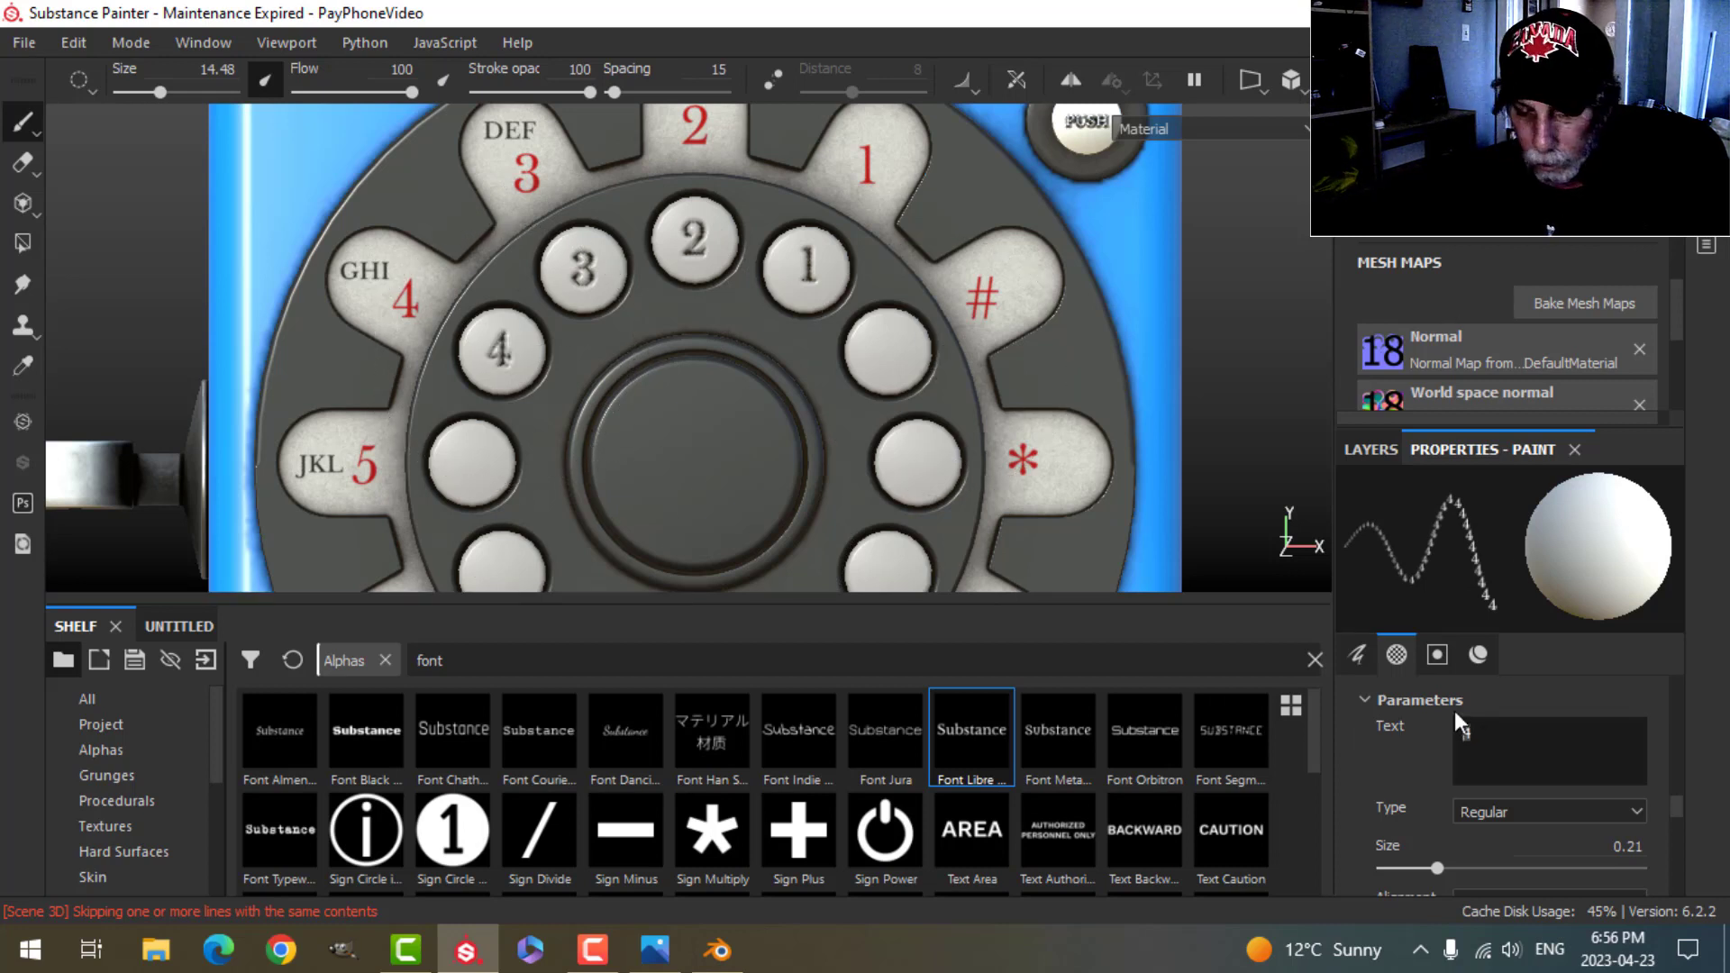
type("5")
left_click(473, 466)
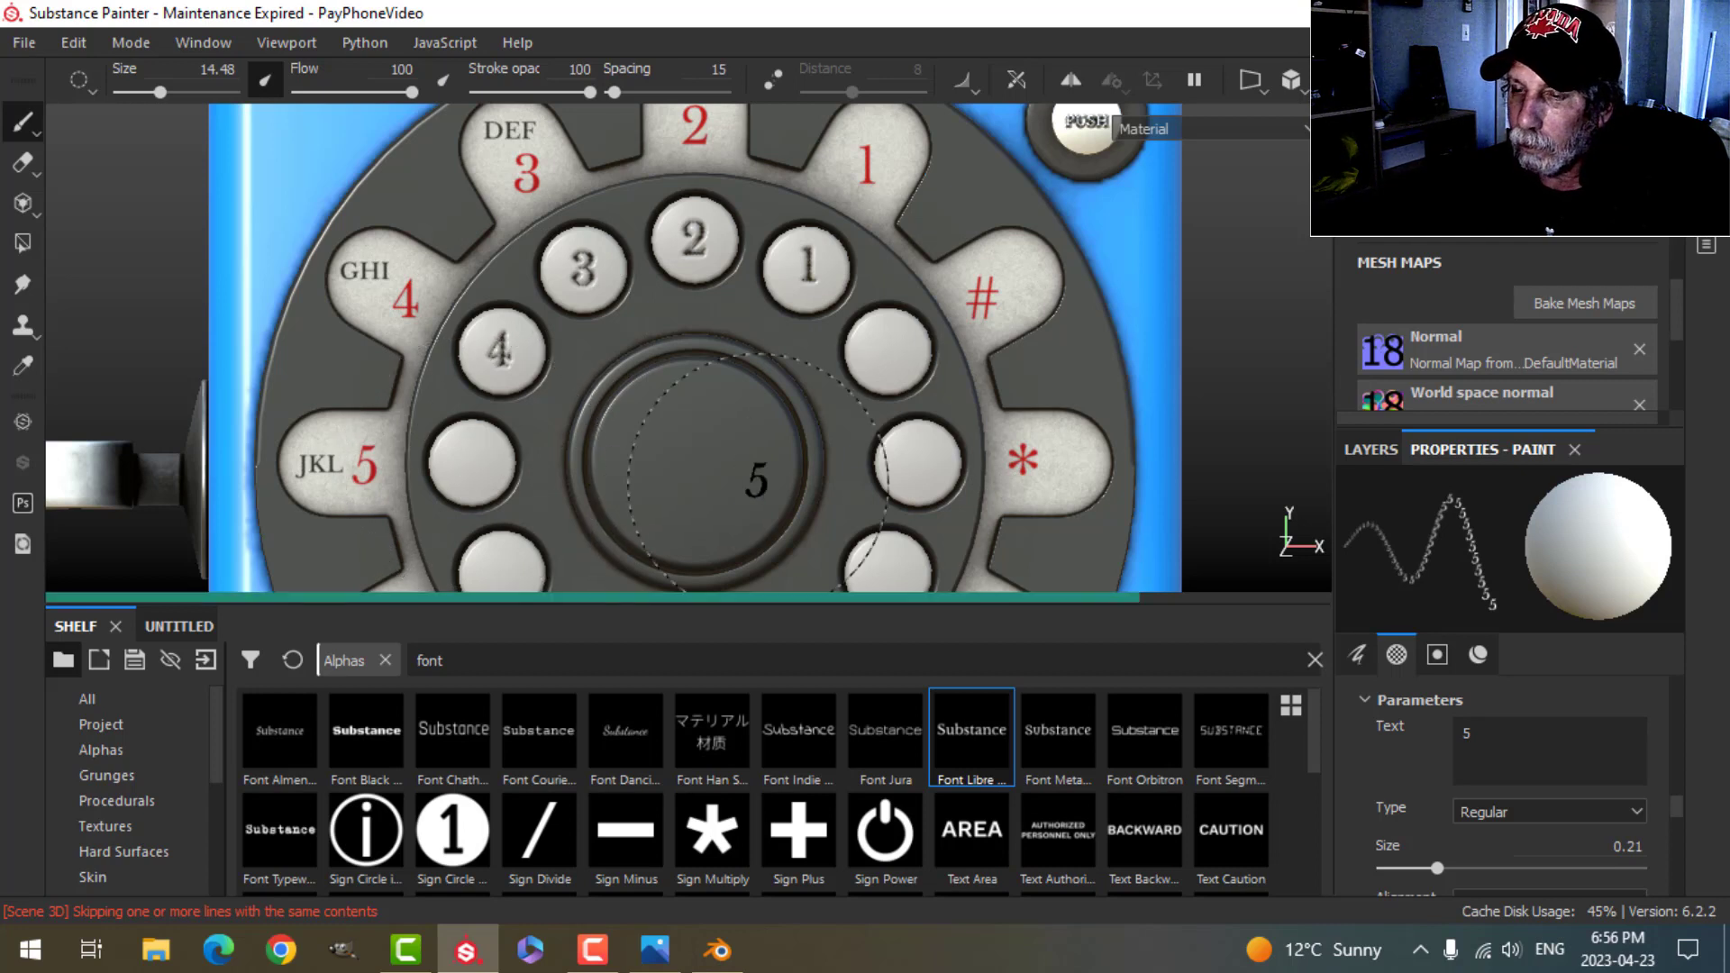
Step: Change the alpha text to stamp 6 and 7 on the dial buttons beside the matching red numbers
scroll(743, 414, "down", 5)
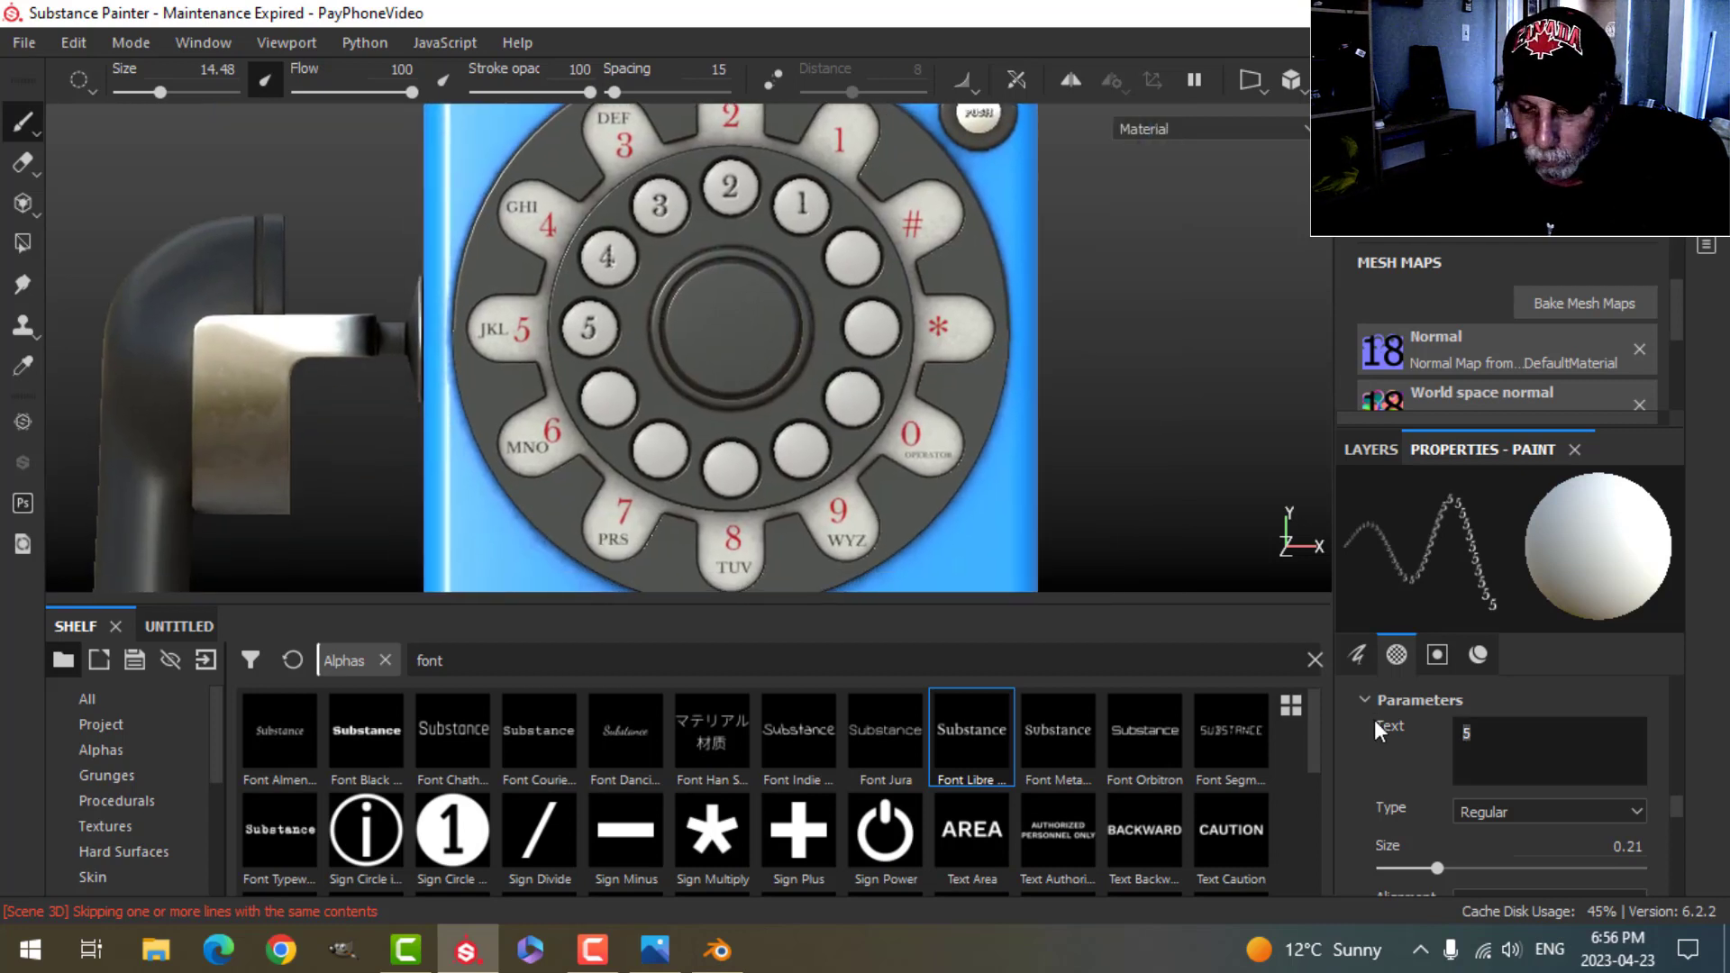
type("6")
left_click(606, 398)
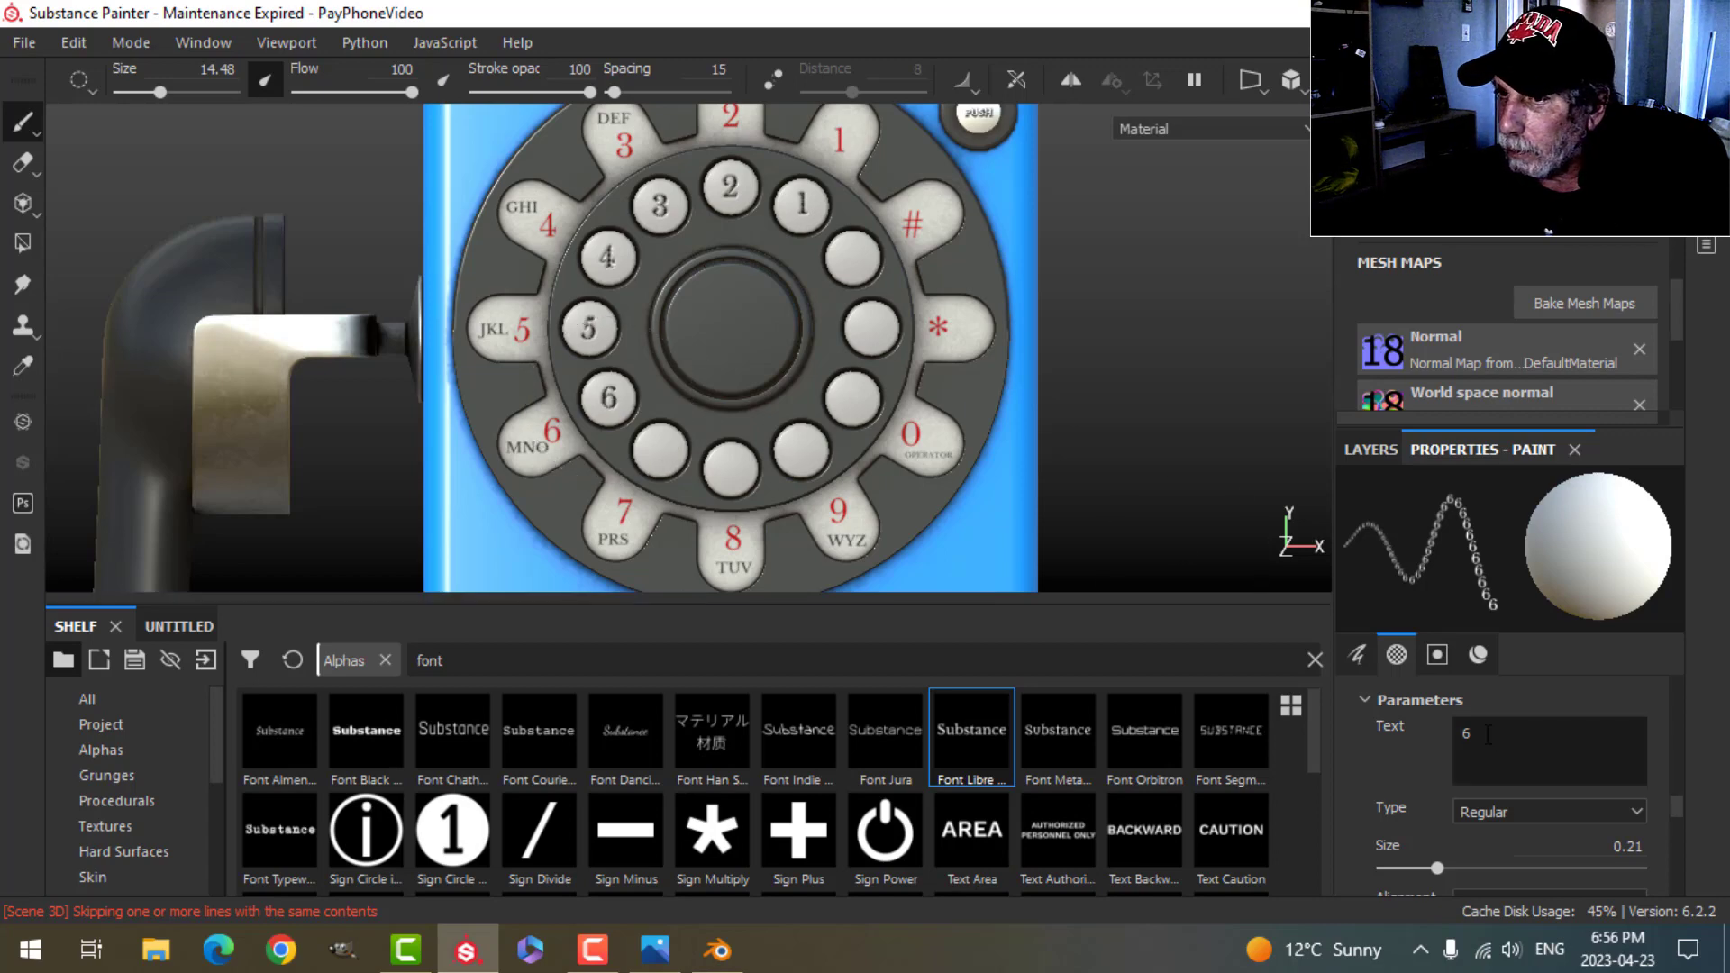
type("7")
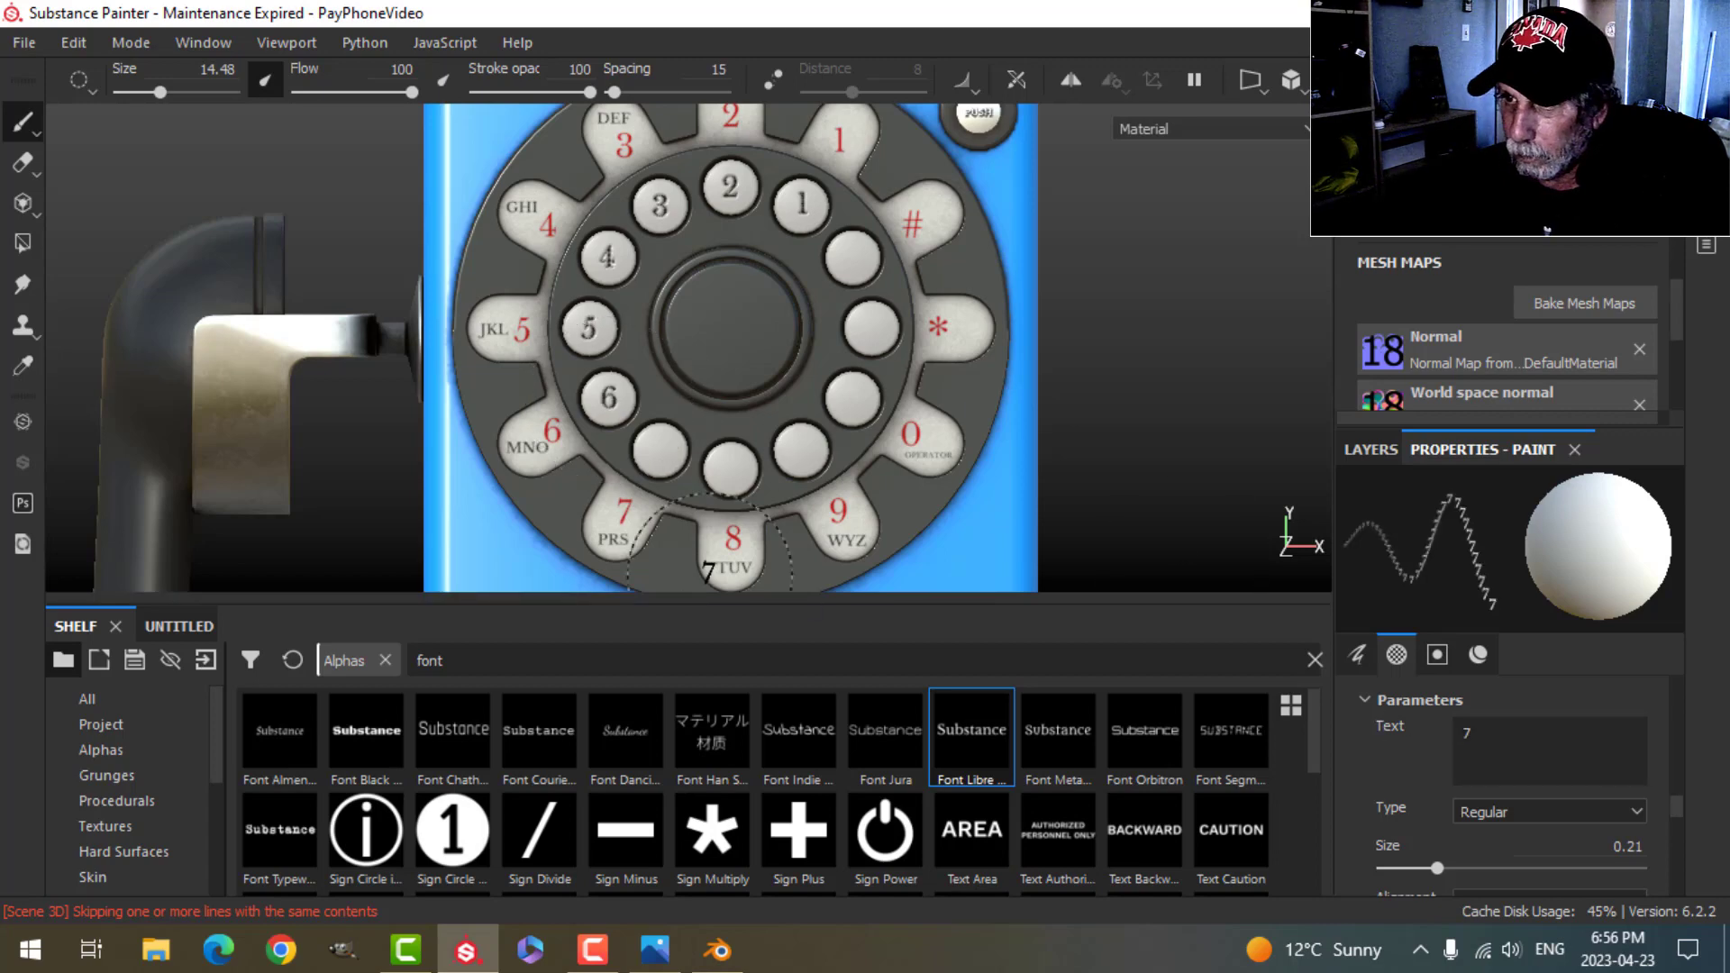
scroll(658, 455, "up", 5)
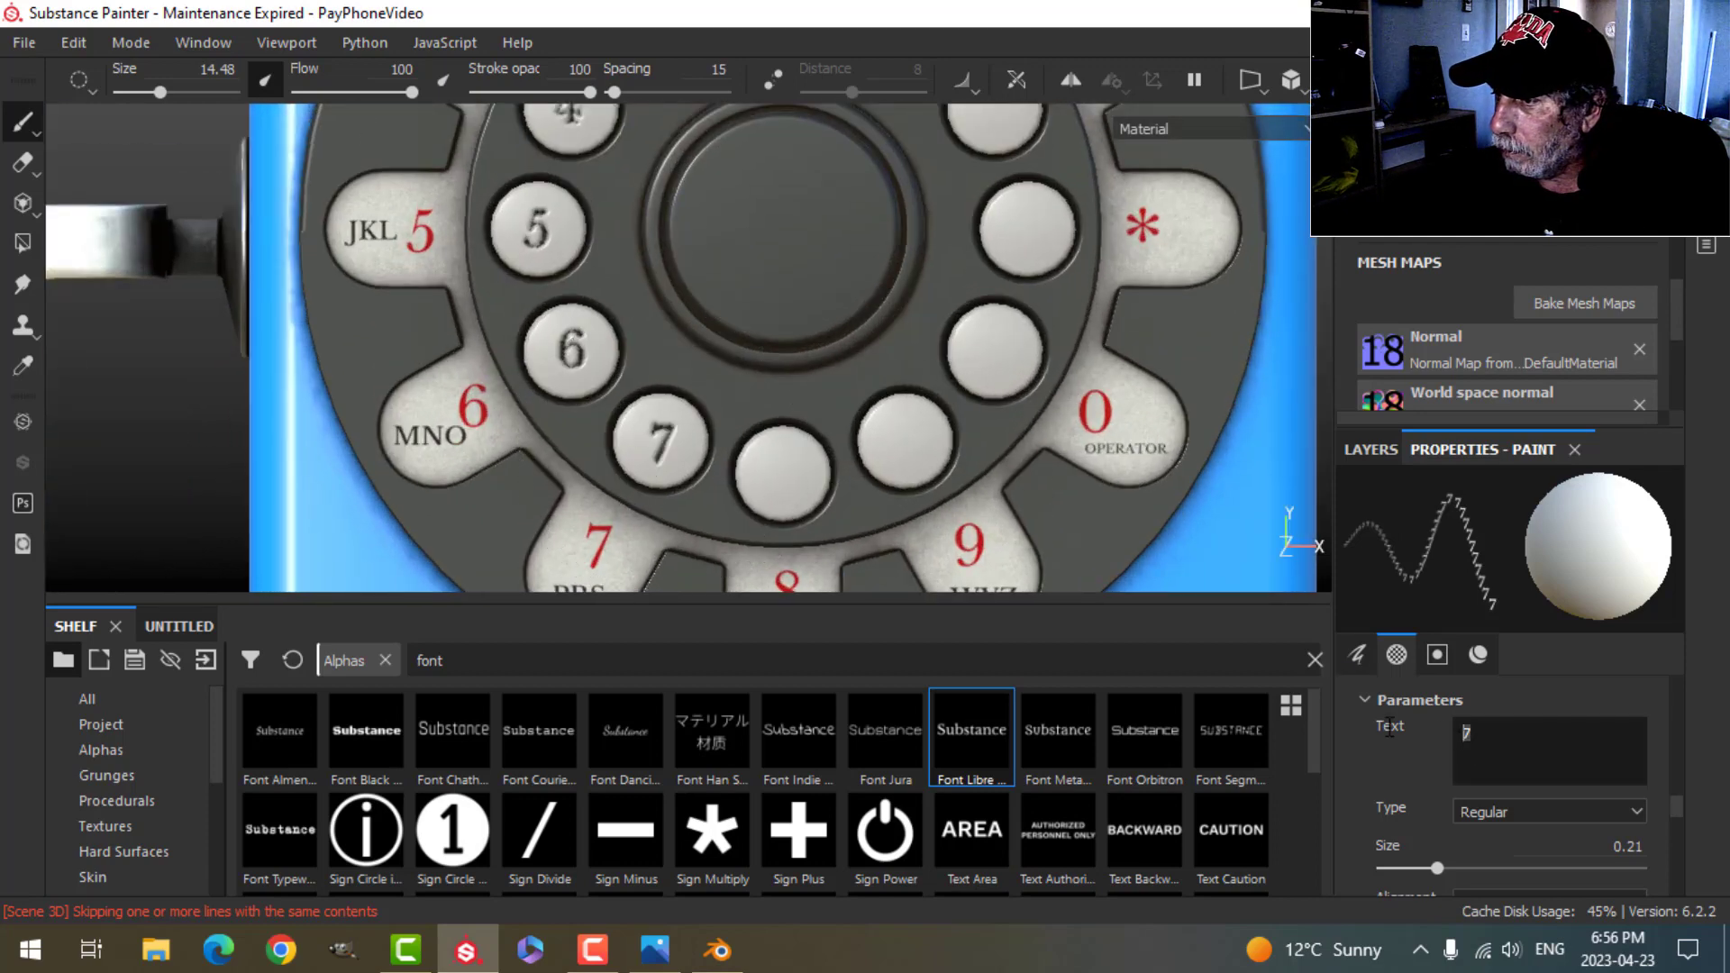
Step: Change the alpha text to stamp 8 and 9 on the dial buttons beside the matching red numbers
type("8")
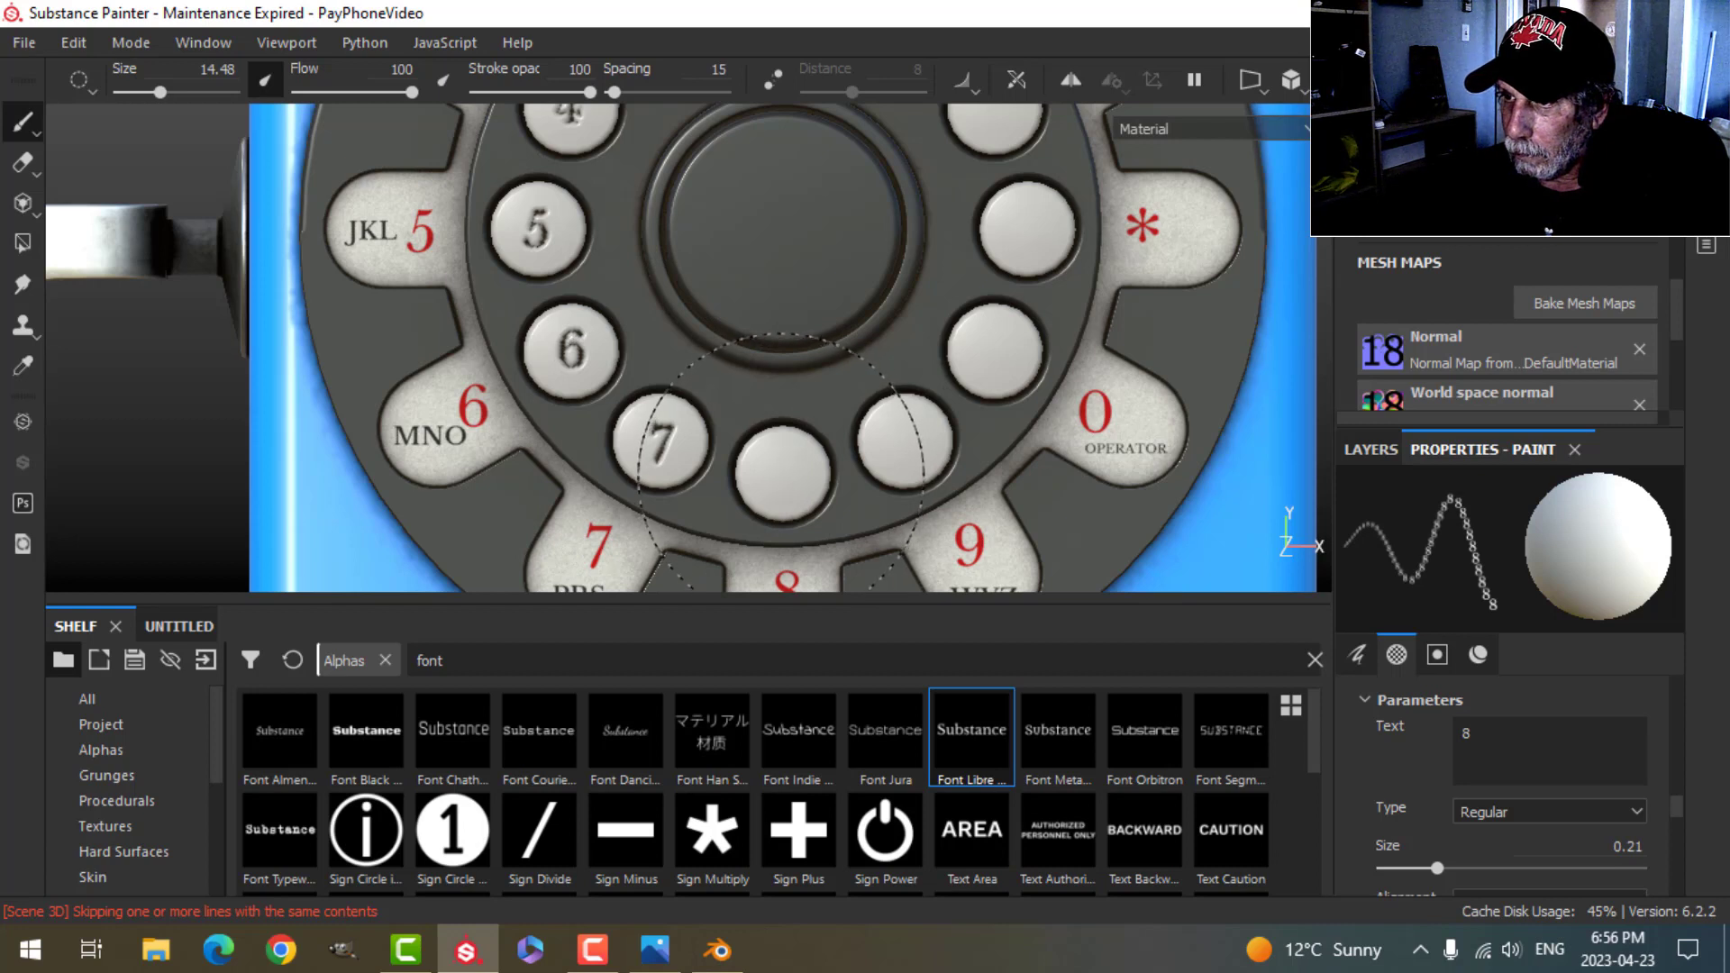
left_click(780, 466)
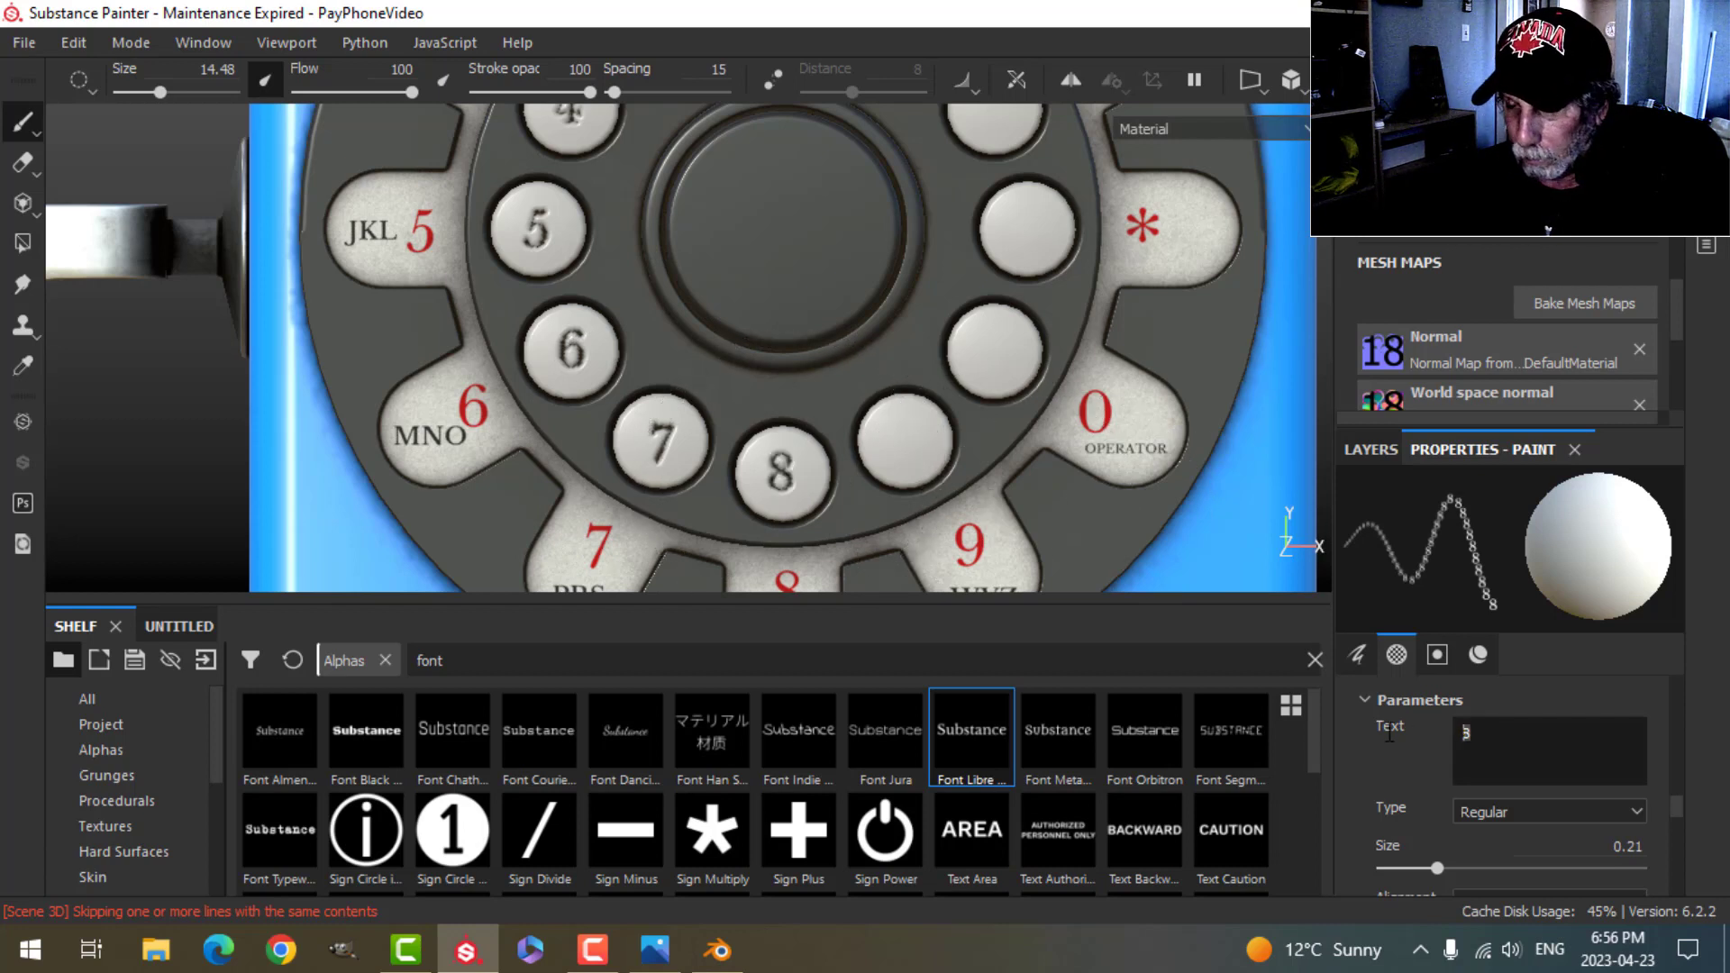
type("9")
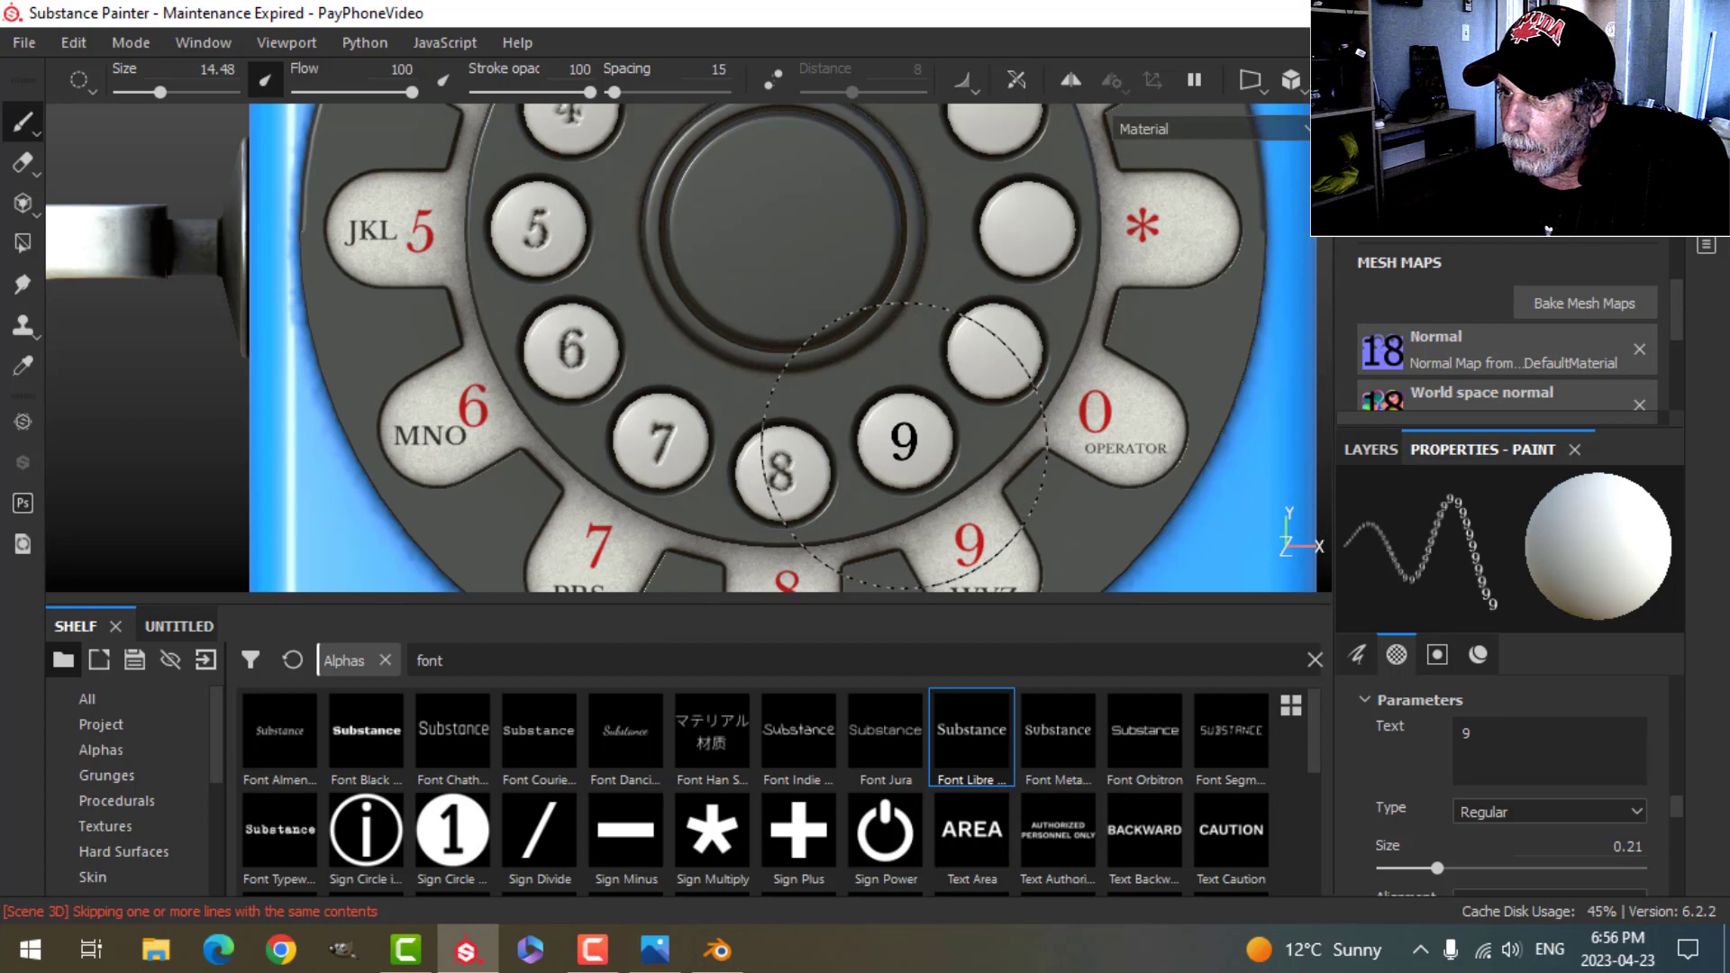
left_click(904, 444)
Step: Stamp 0 and * on the dial buttons beside their red counterparts, enlarging the brush to 25.08 for the asterisk
middle_click_drag(1009, 379, 880, 394)
type("0")
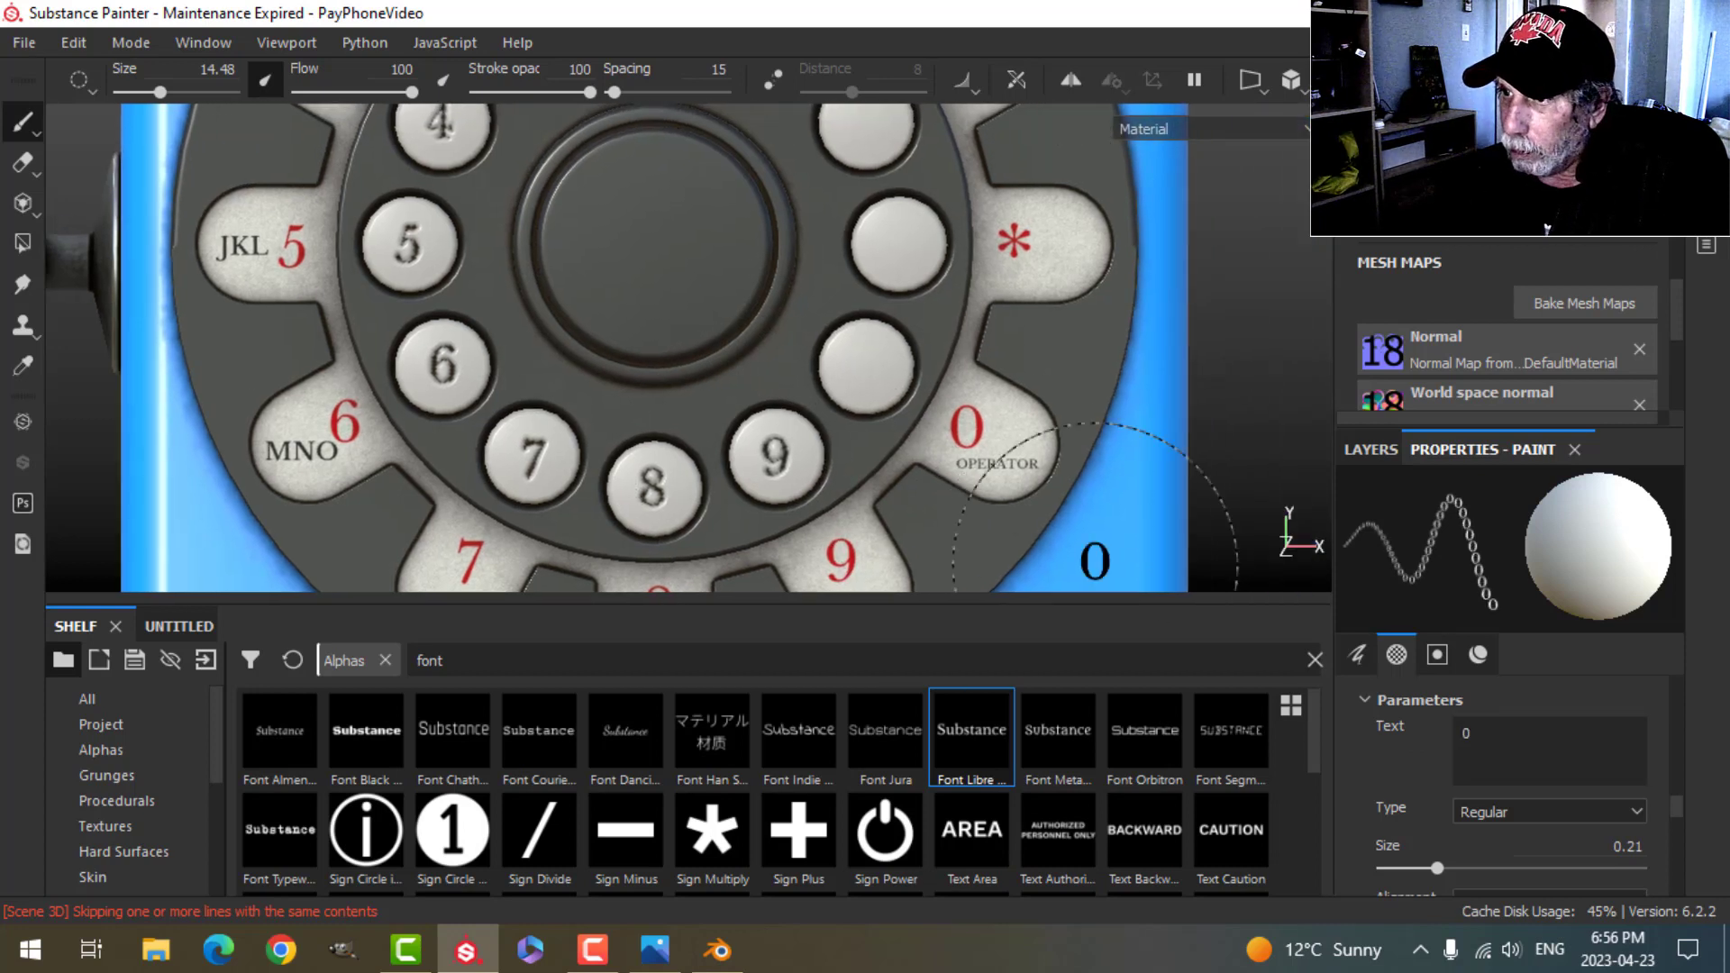
left_click(868, 369)
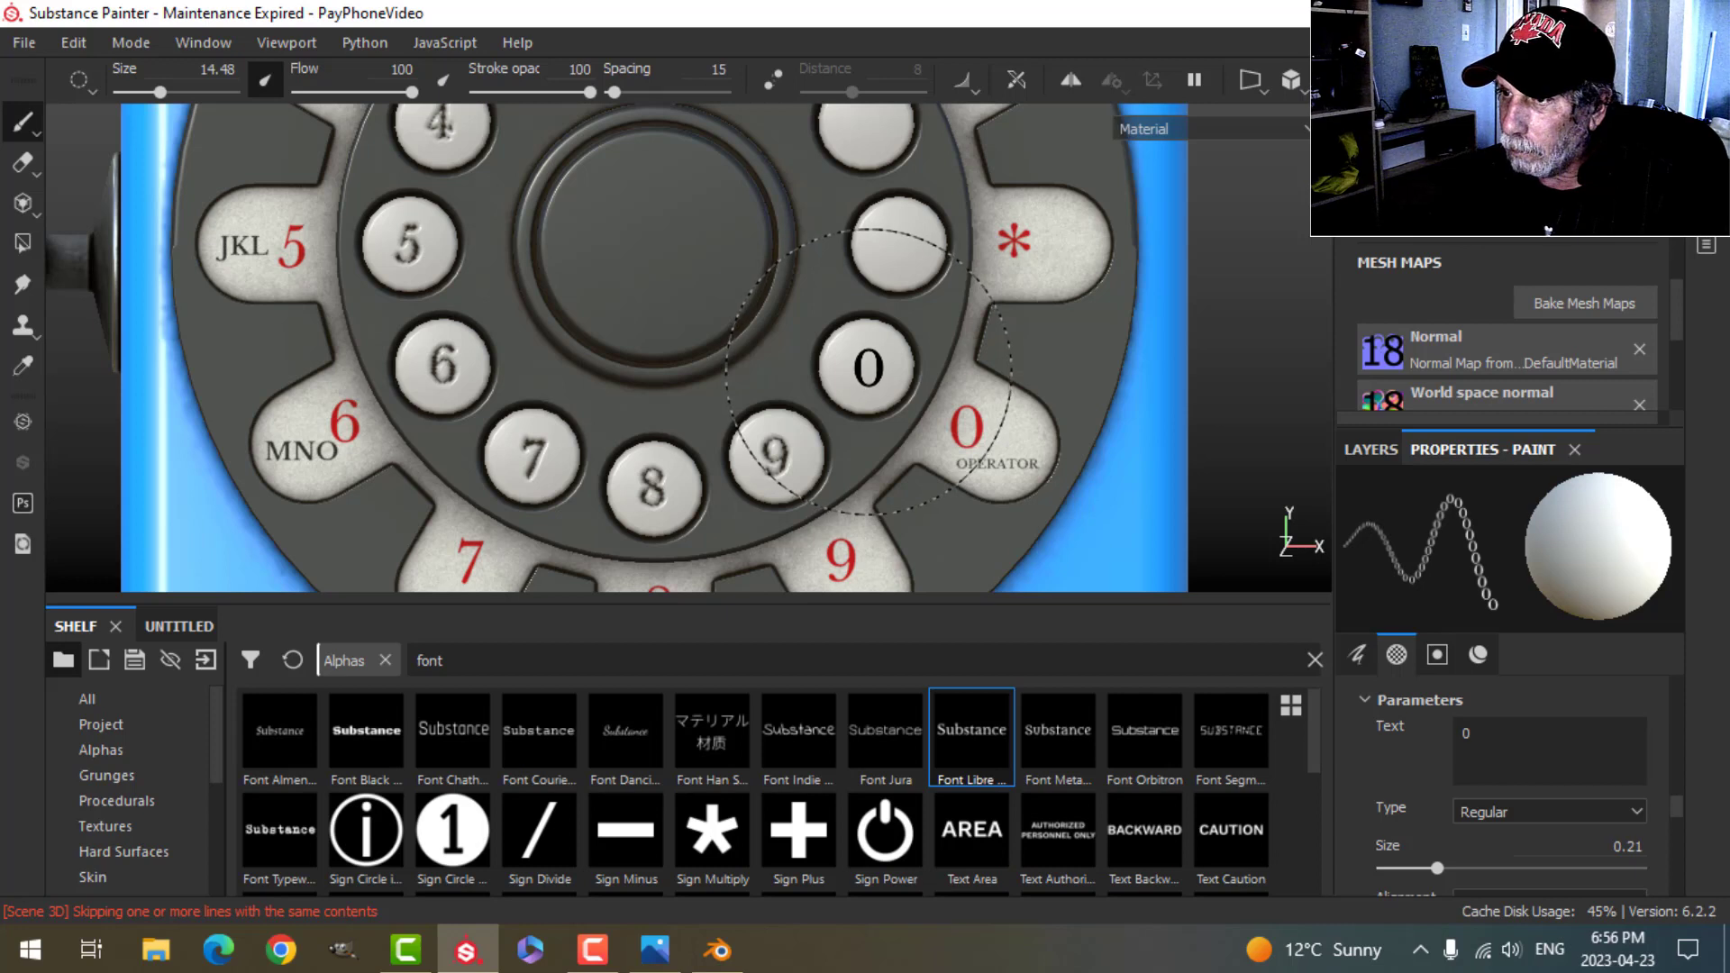
left_click(867, 371)
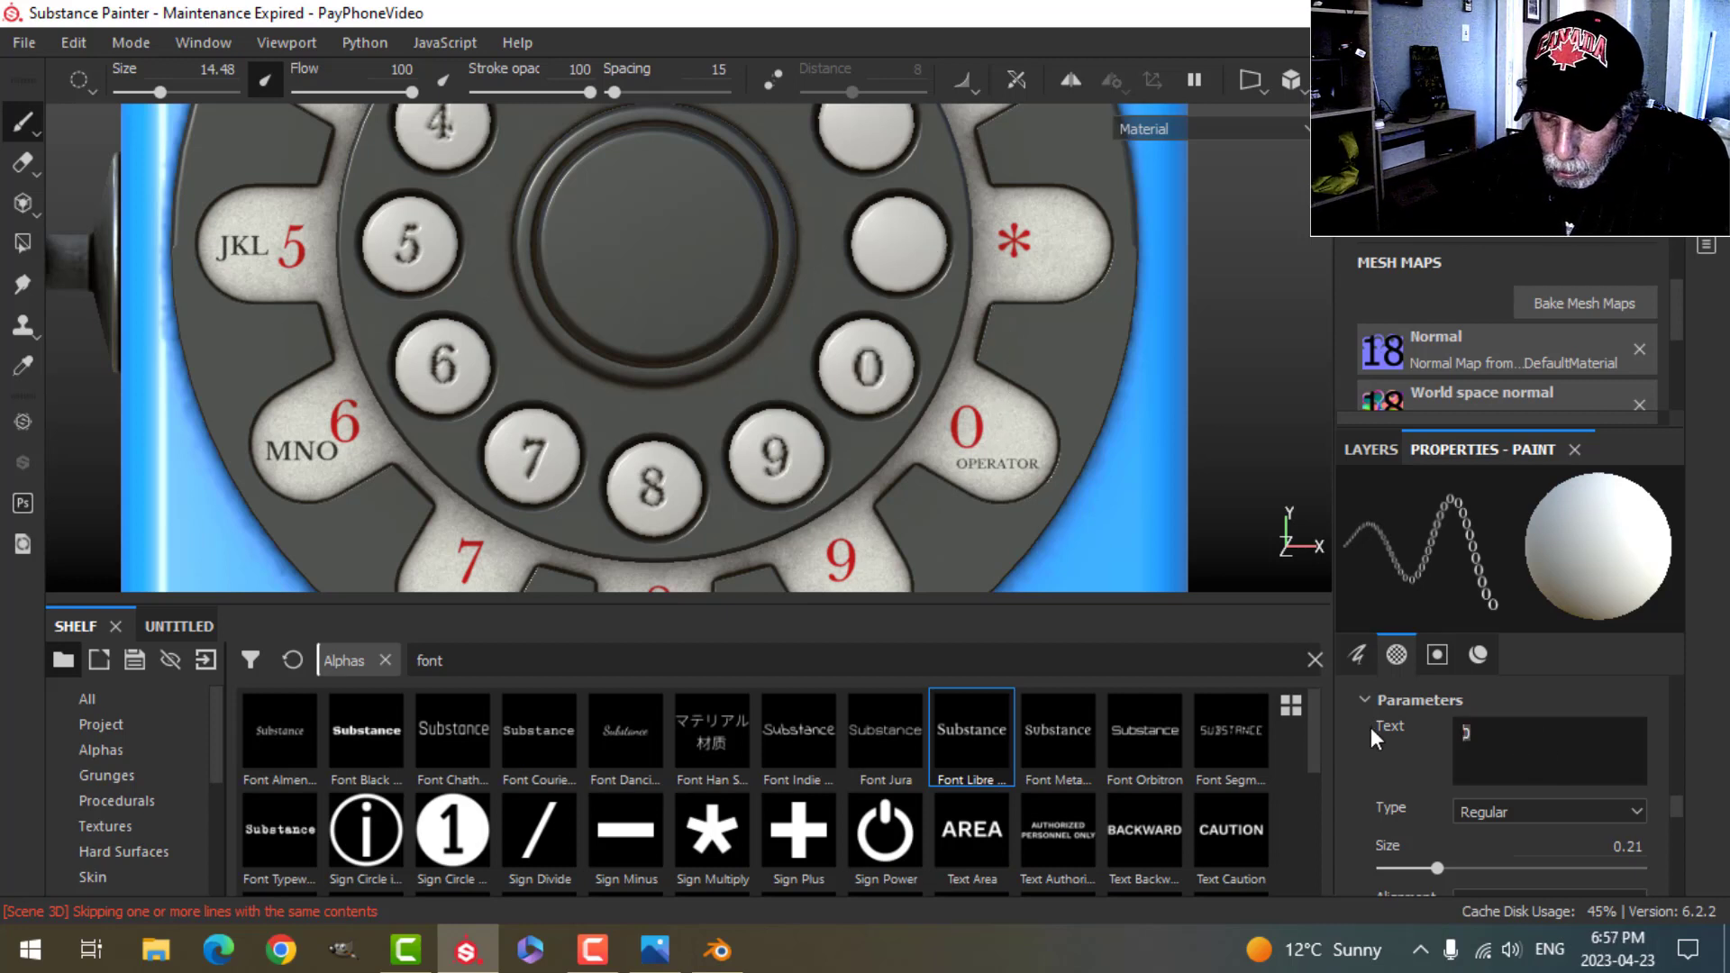
type("*")
left_click(891, 252)
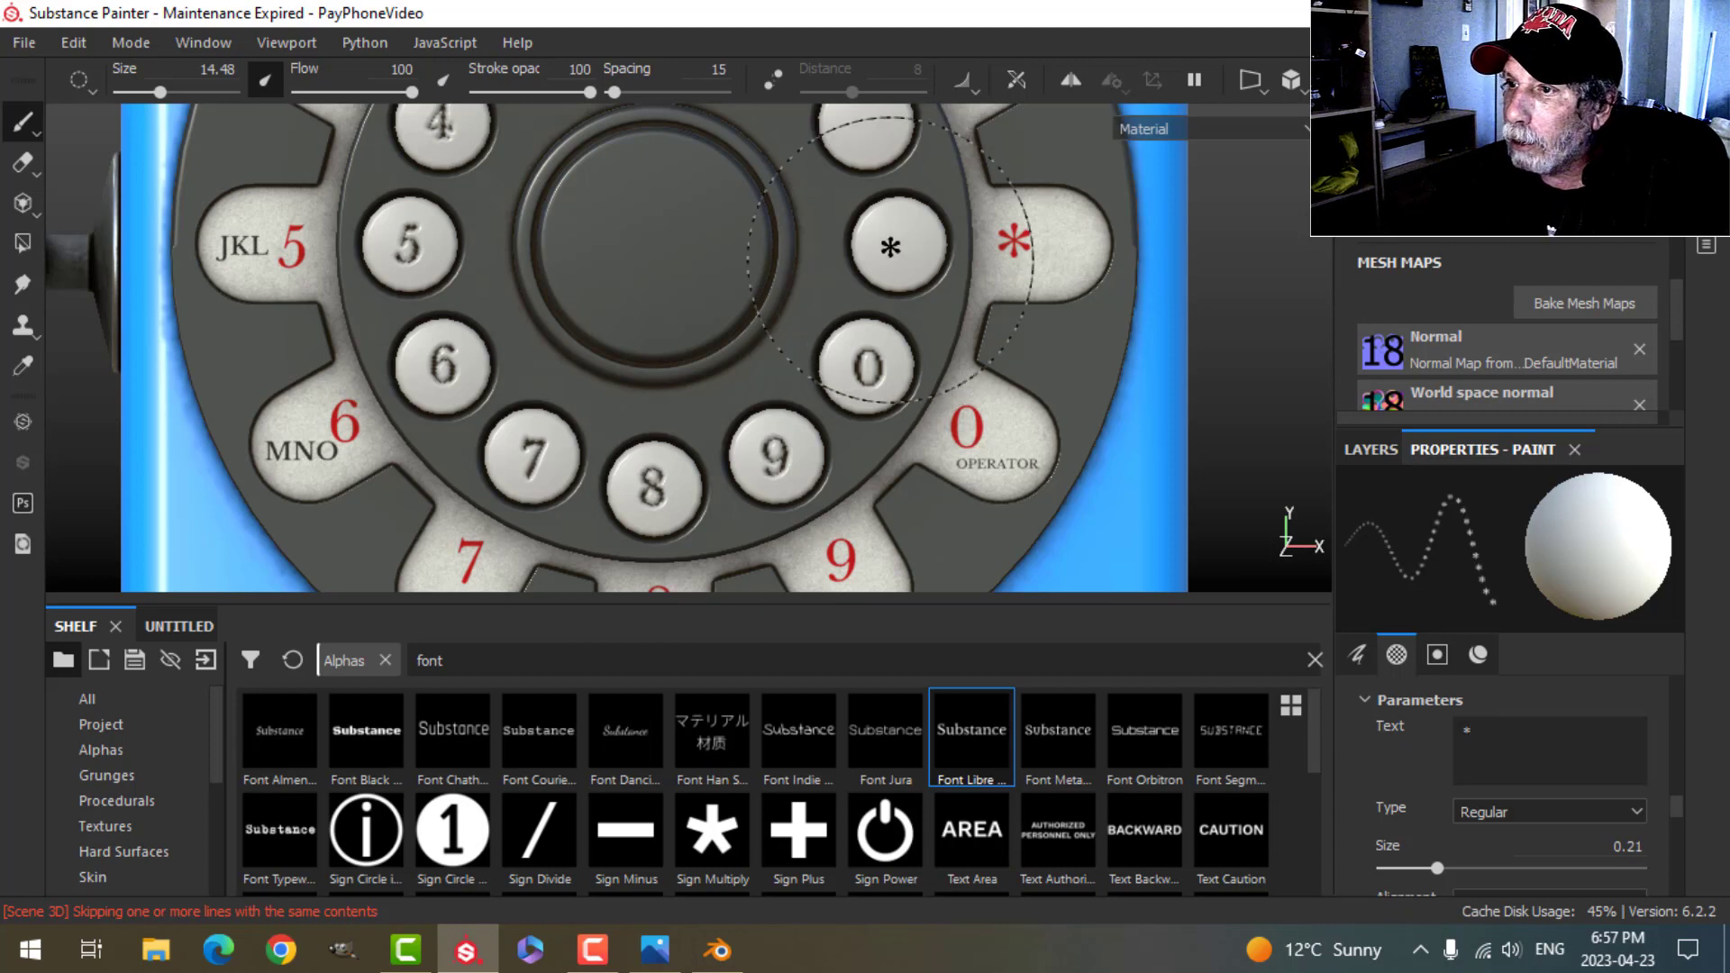
right_click_drag(901, 270, 973, 271, "ctrl")
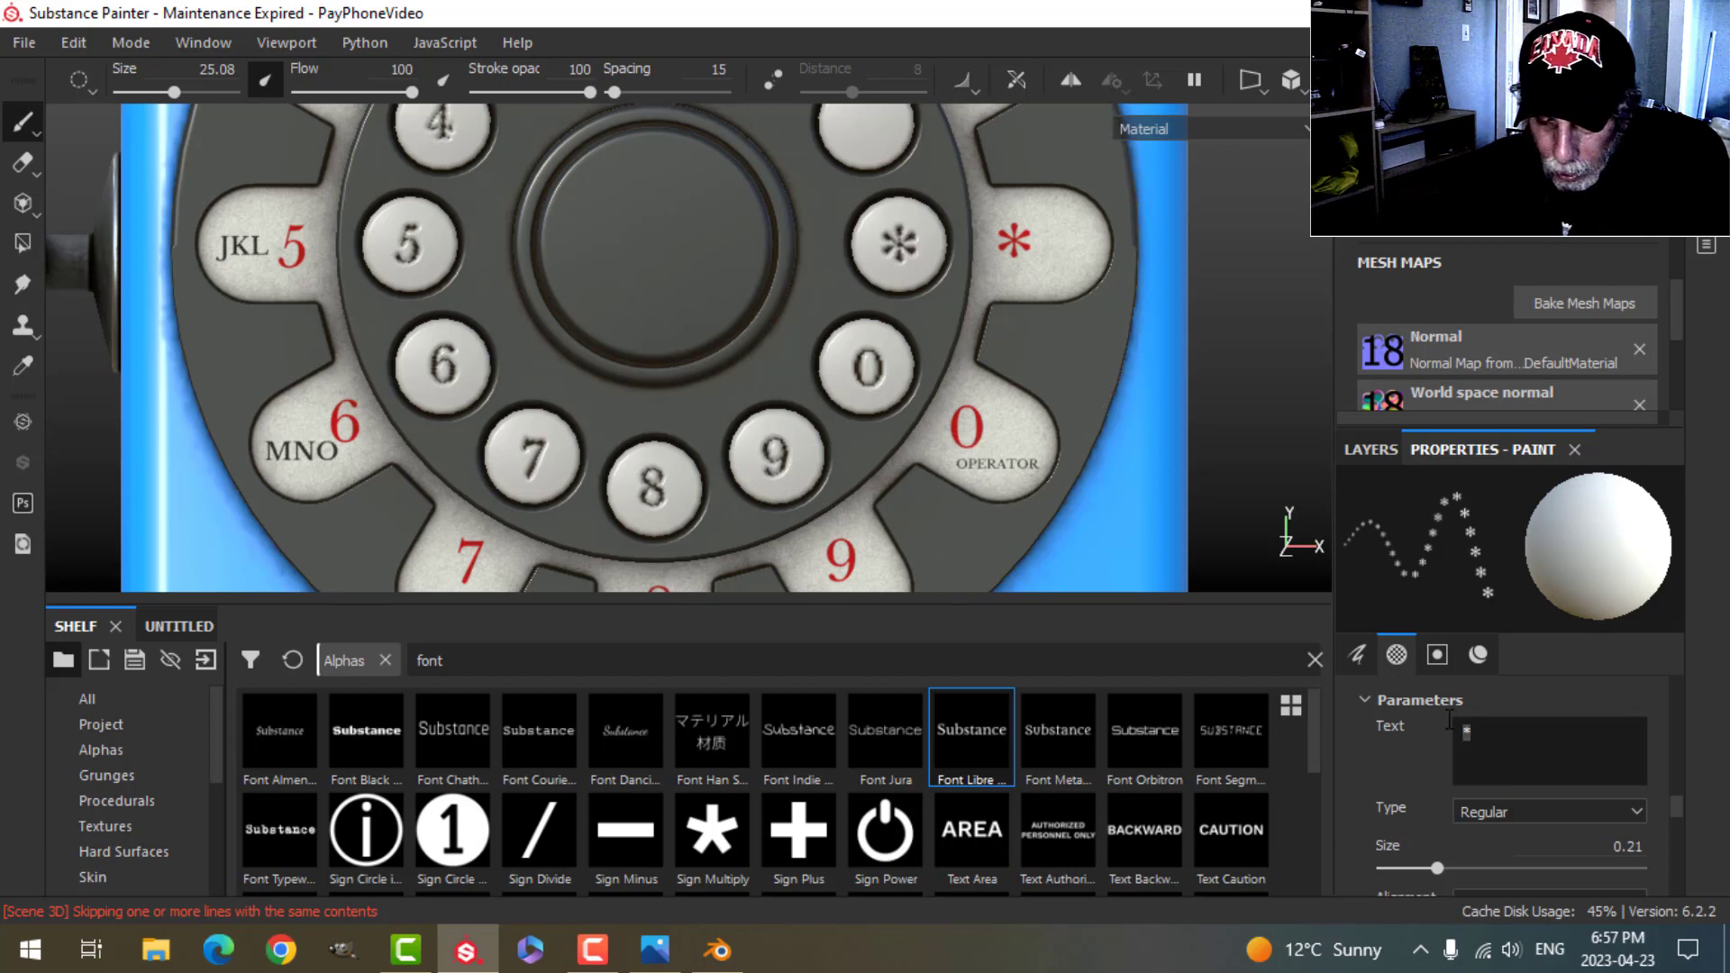
Step: Change the alpha text to # and stamp it on the button beside the red # with brush size 18.05
type("#")
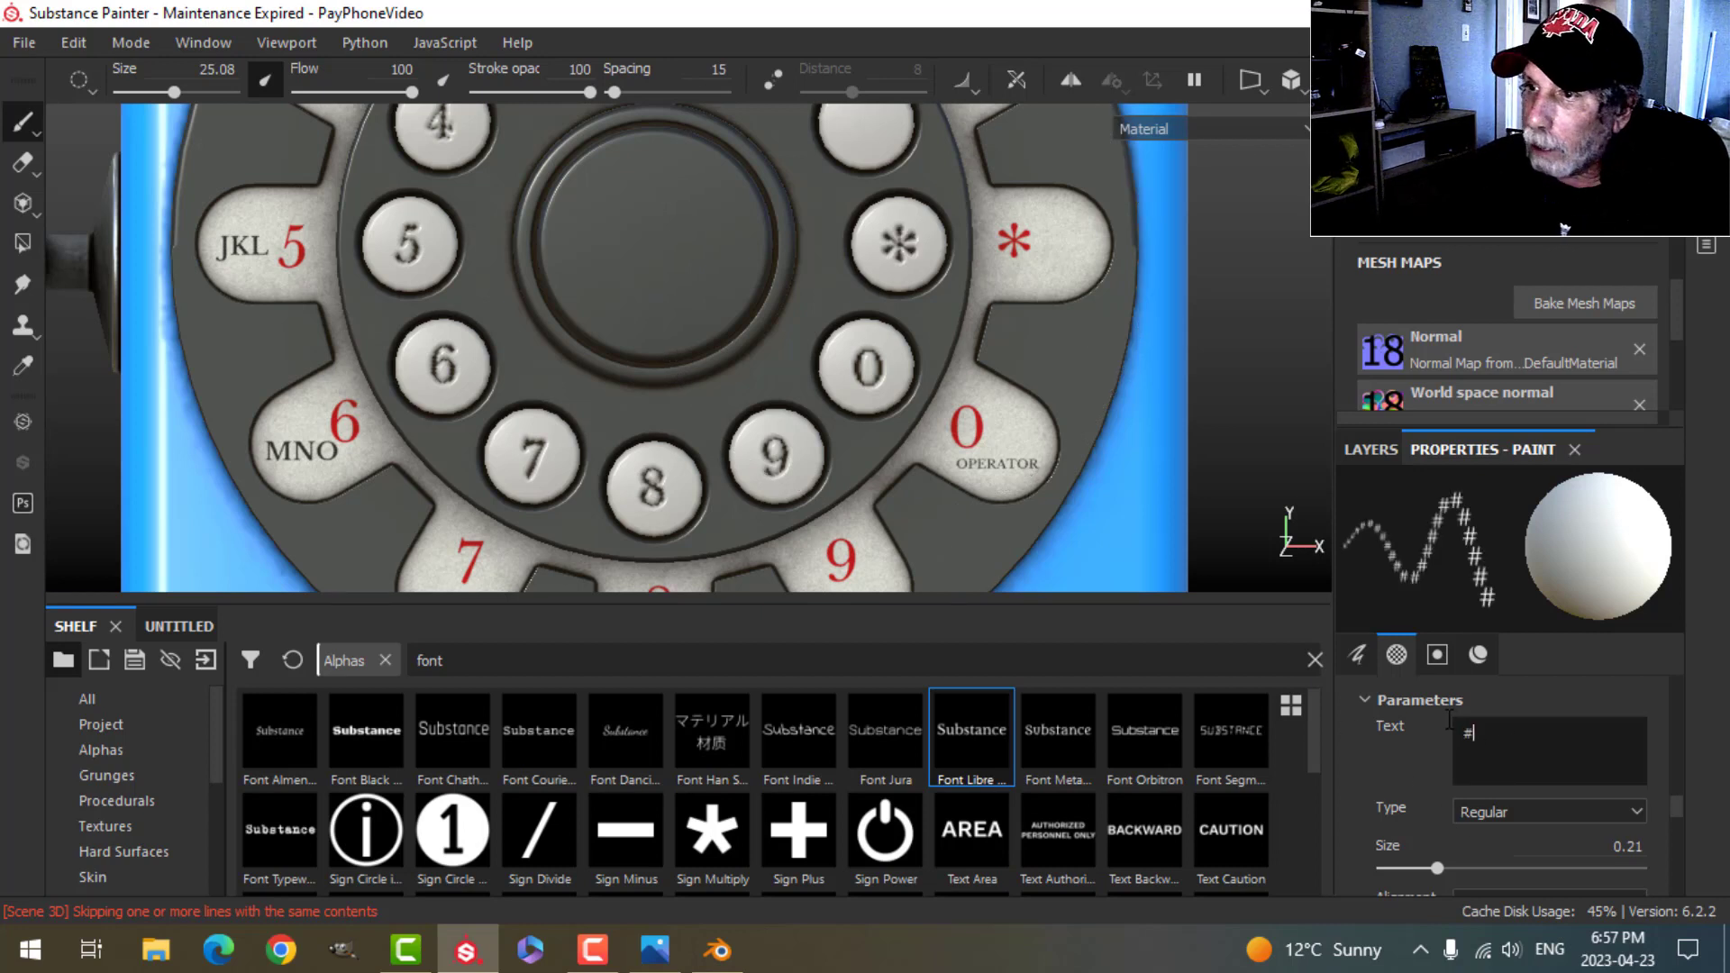
mouse_move(1022, 280)
left_mouse_down("alt")
mouse_move(1024, 353)
mouse_move(996, 256)
left_mouse_up("alt")
middle_click_drag(990, 277, 983, 490, "alt")
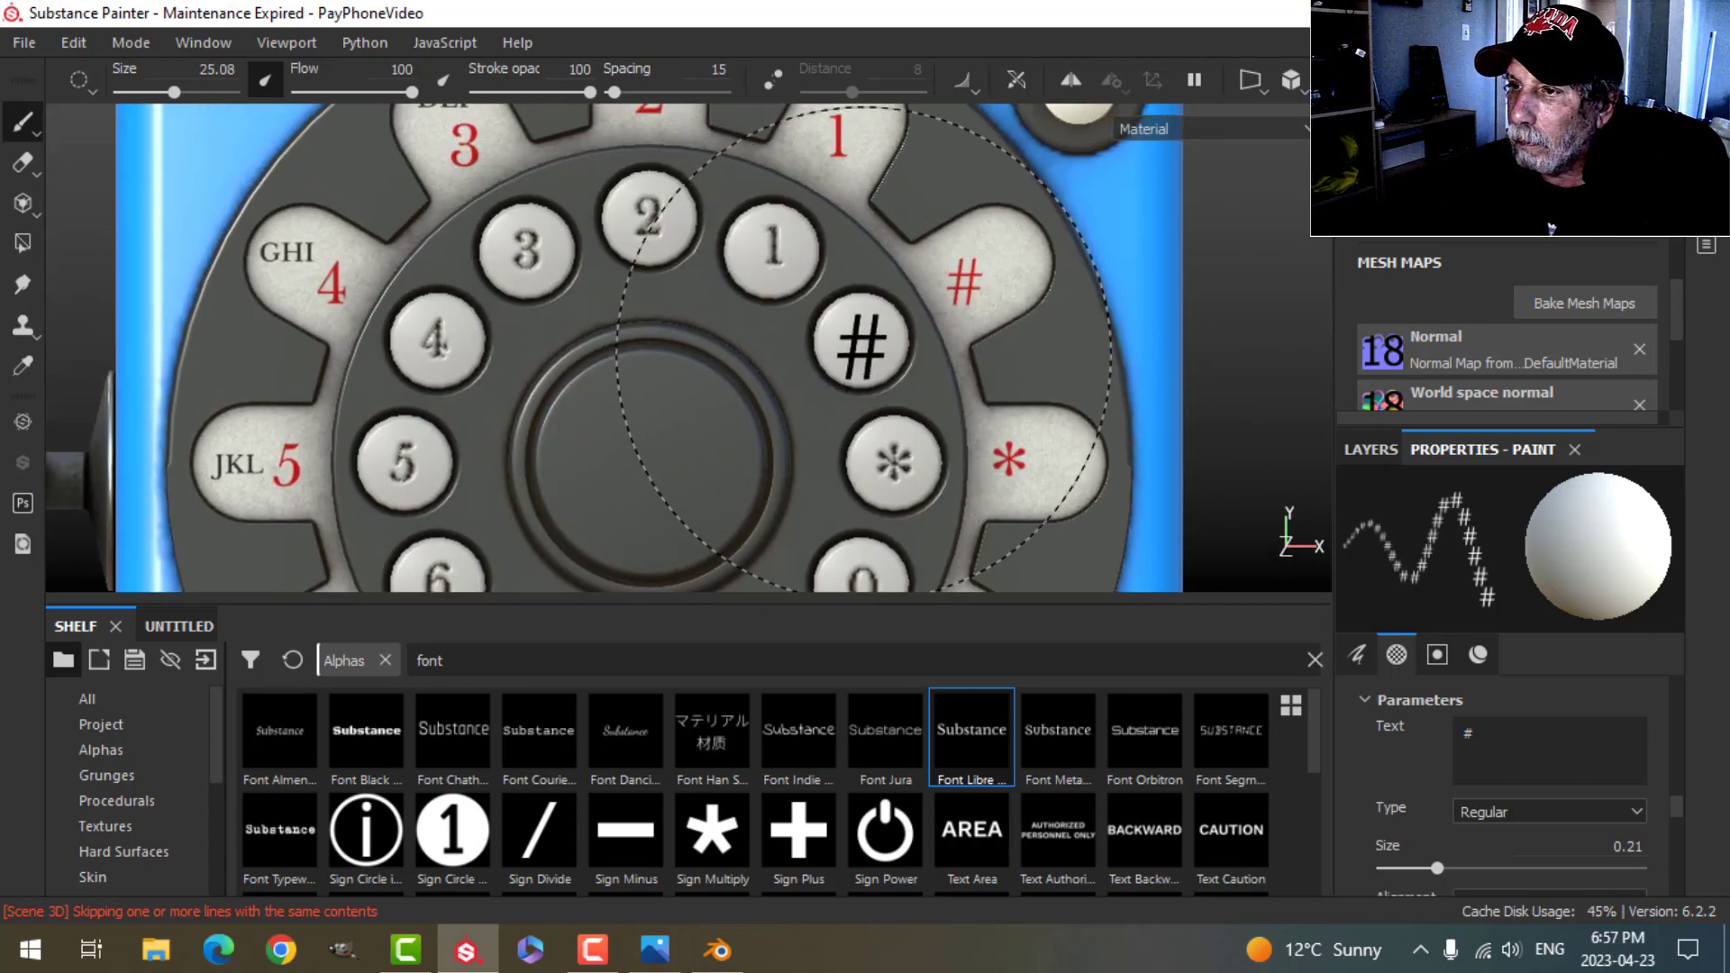
right_click_drag(862, 354, 796, 354, "ctrl")
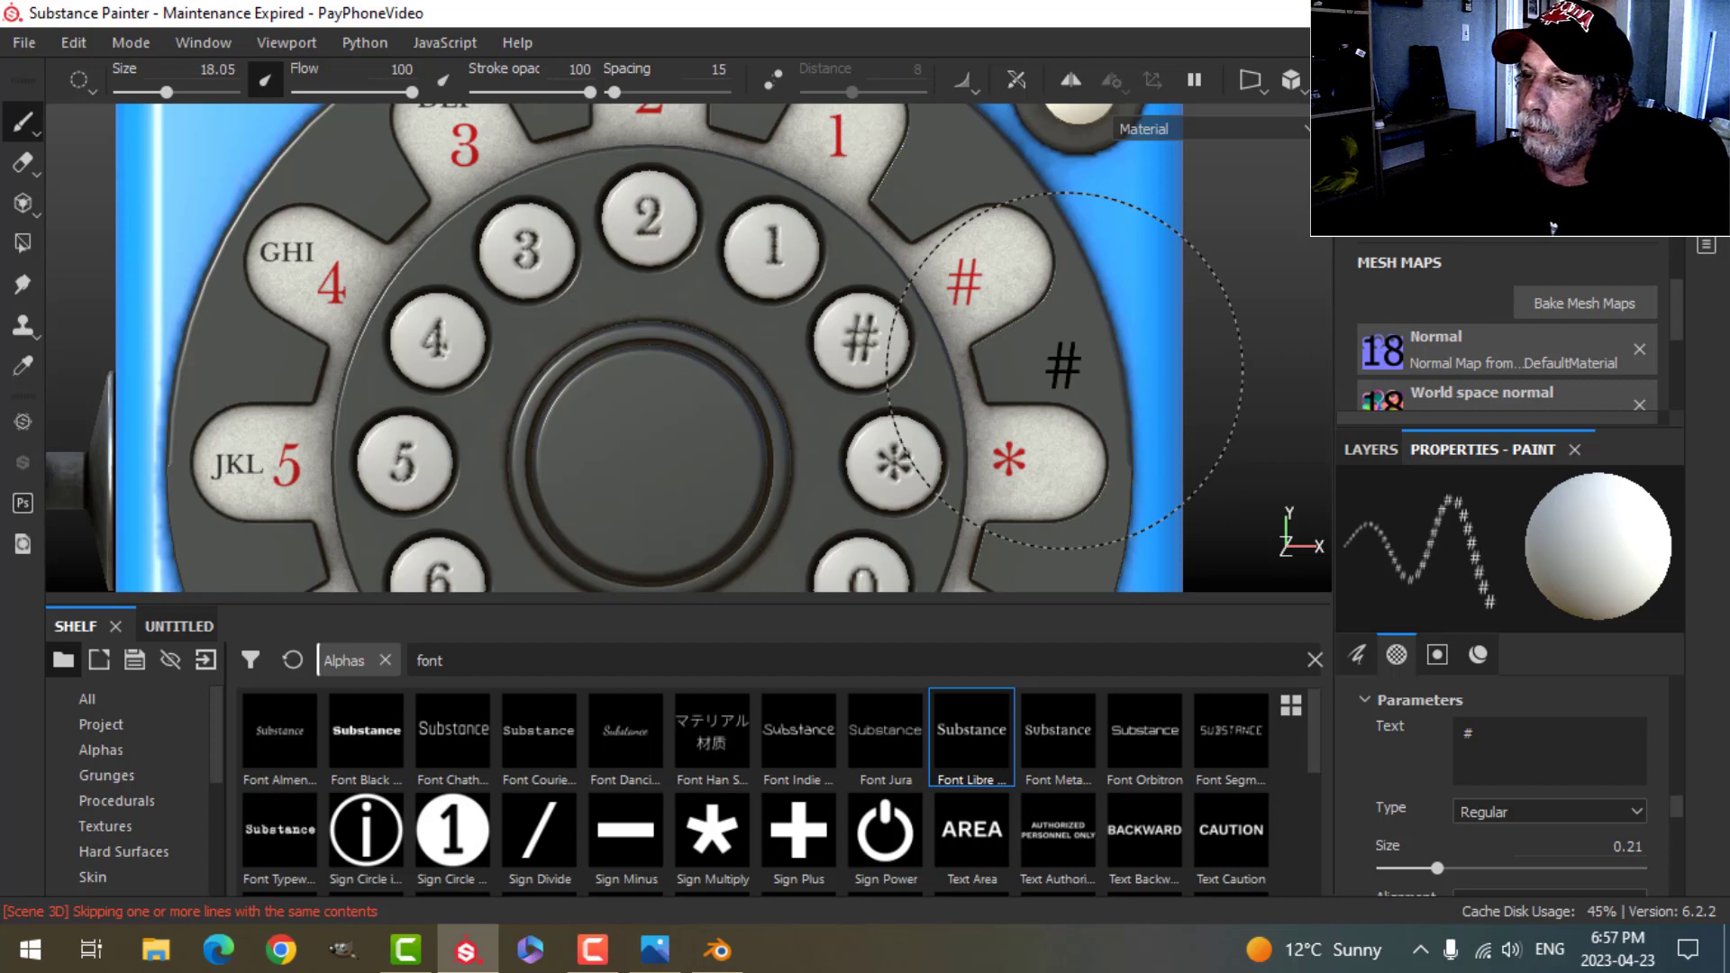
Step: Examine the engraved dial and the rest of the payphone from several angles in perspective view
scroll(1063, 369, "down", 3)
scroll(1063, 370, "down", 2)
left_click_drag(1072, 360, 1143, 309, "alt")
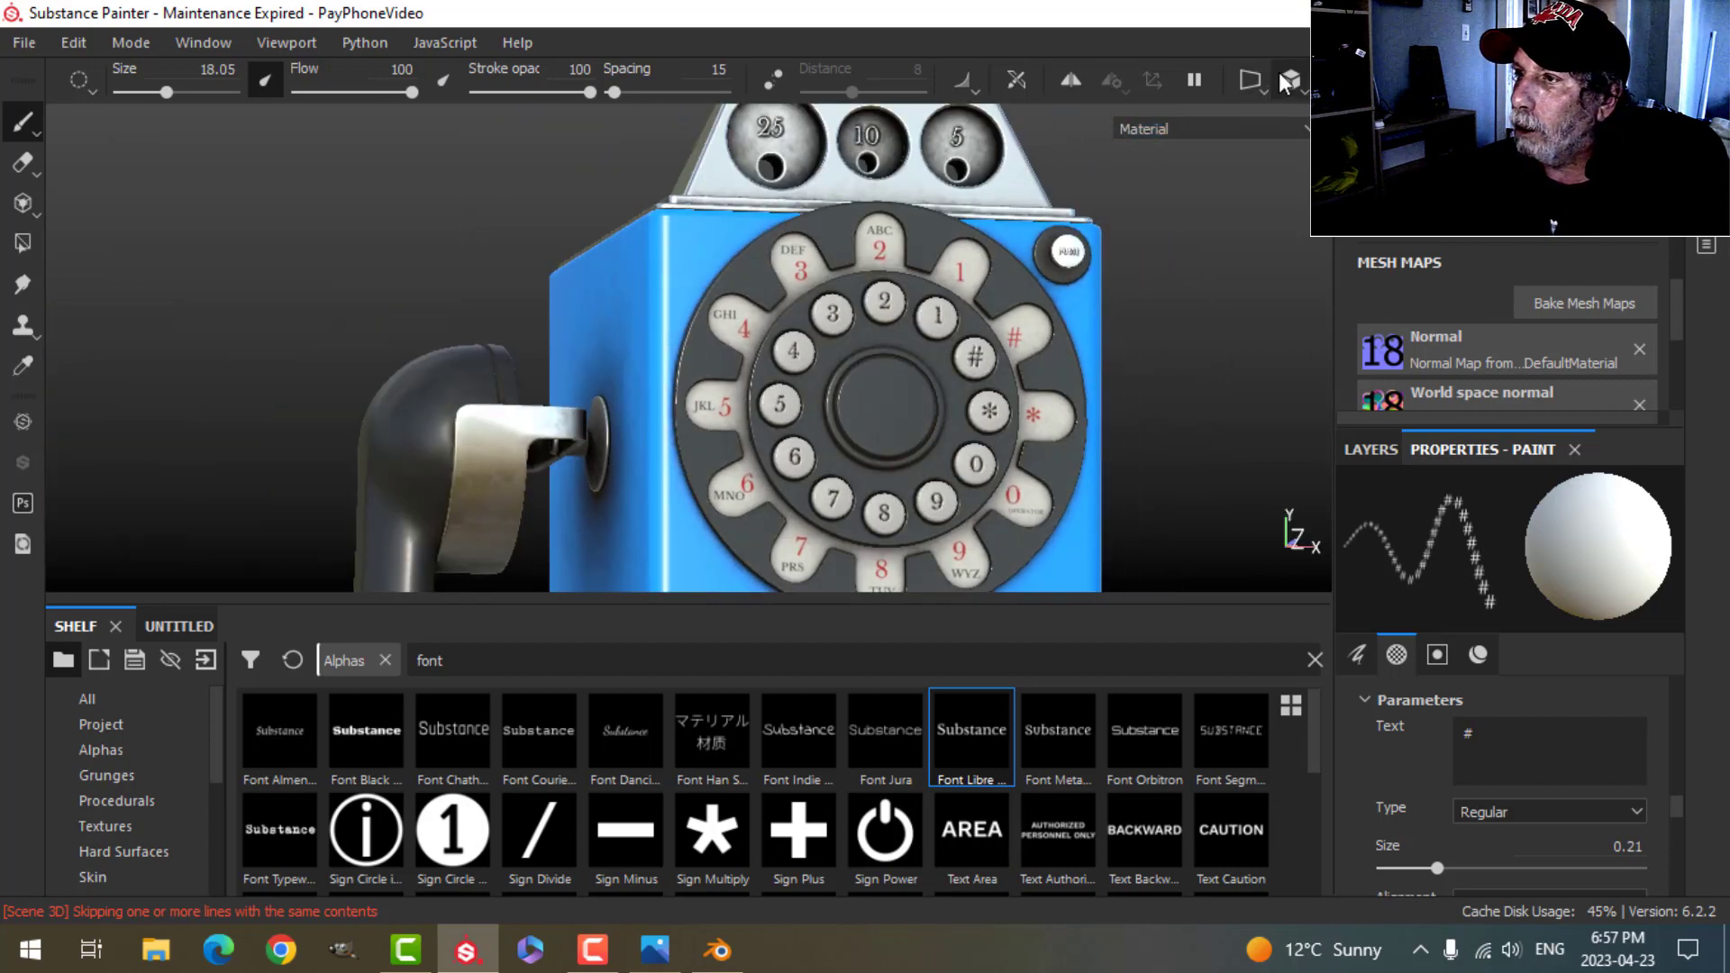
scroll(1018, 392, "down", 4)
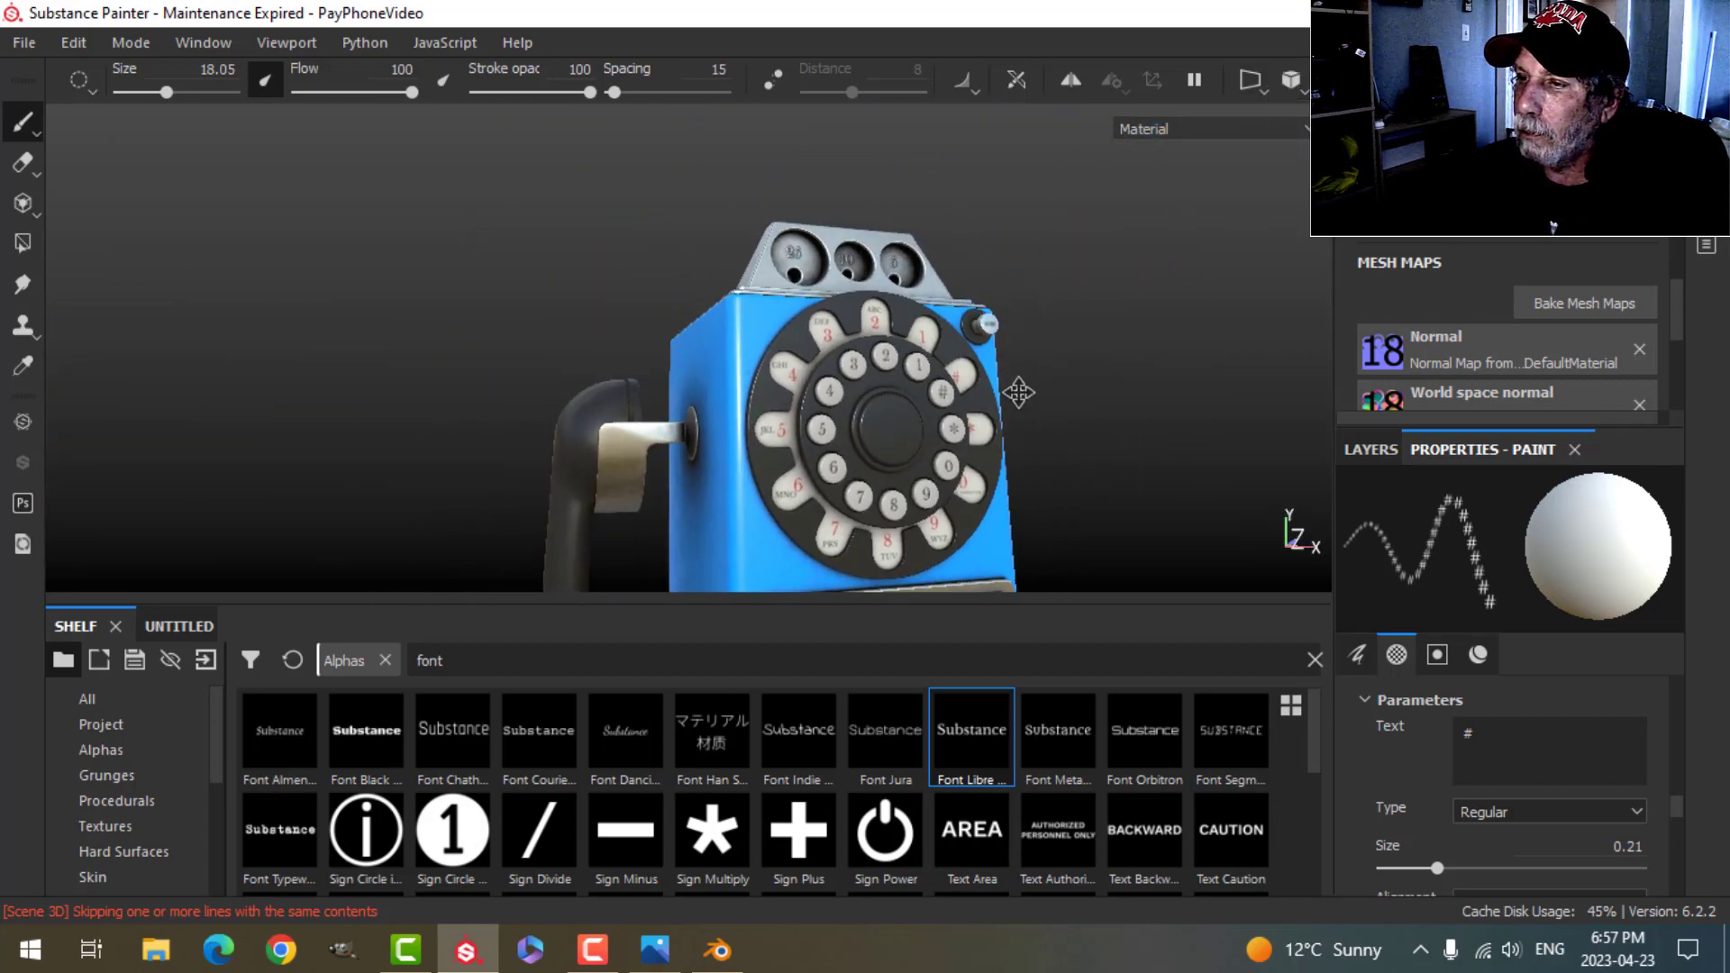
left_click_drag(1018, 392, 1022, 402, "alt")
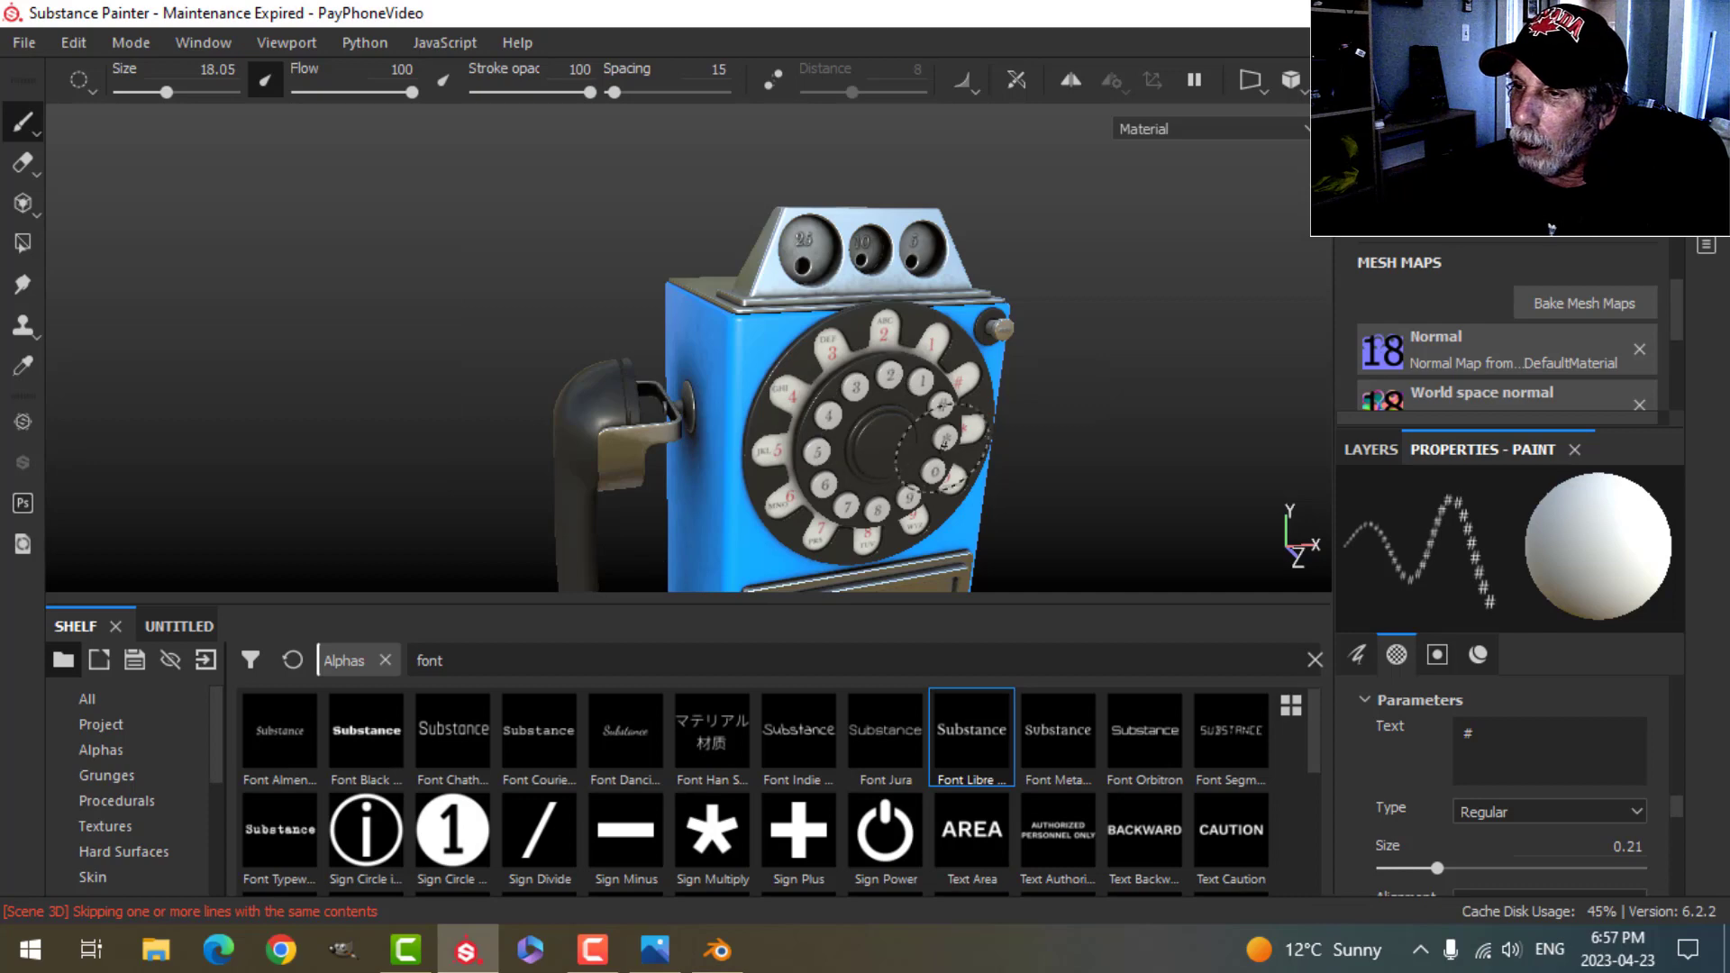
middle_click_drag(1101, 473, 1016, 212, "alt")
scroll(992, 433, "down", 4)
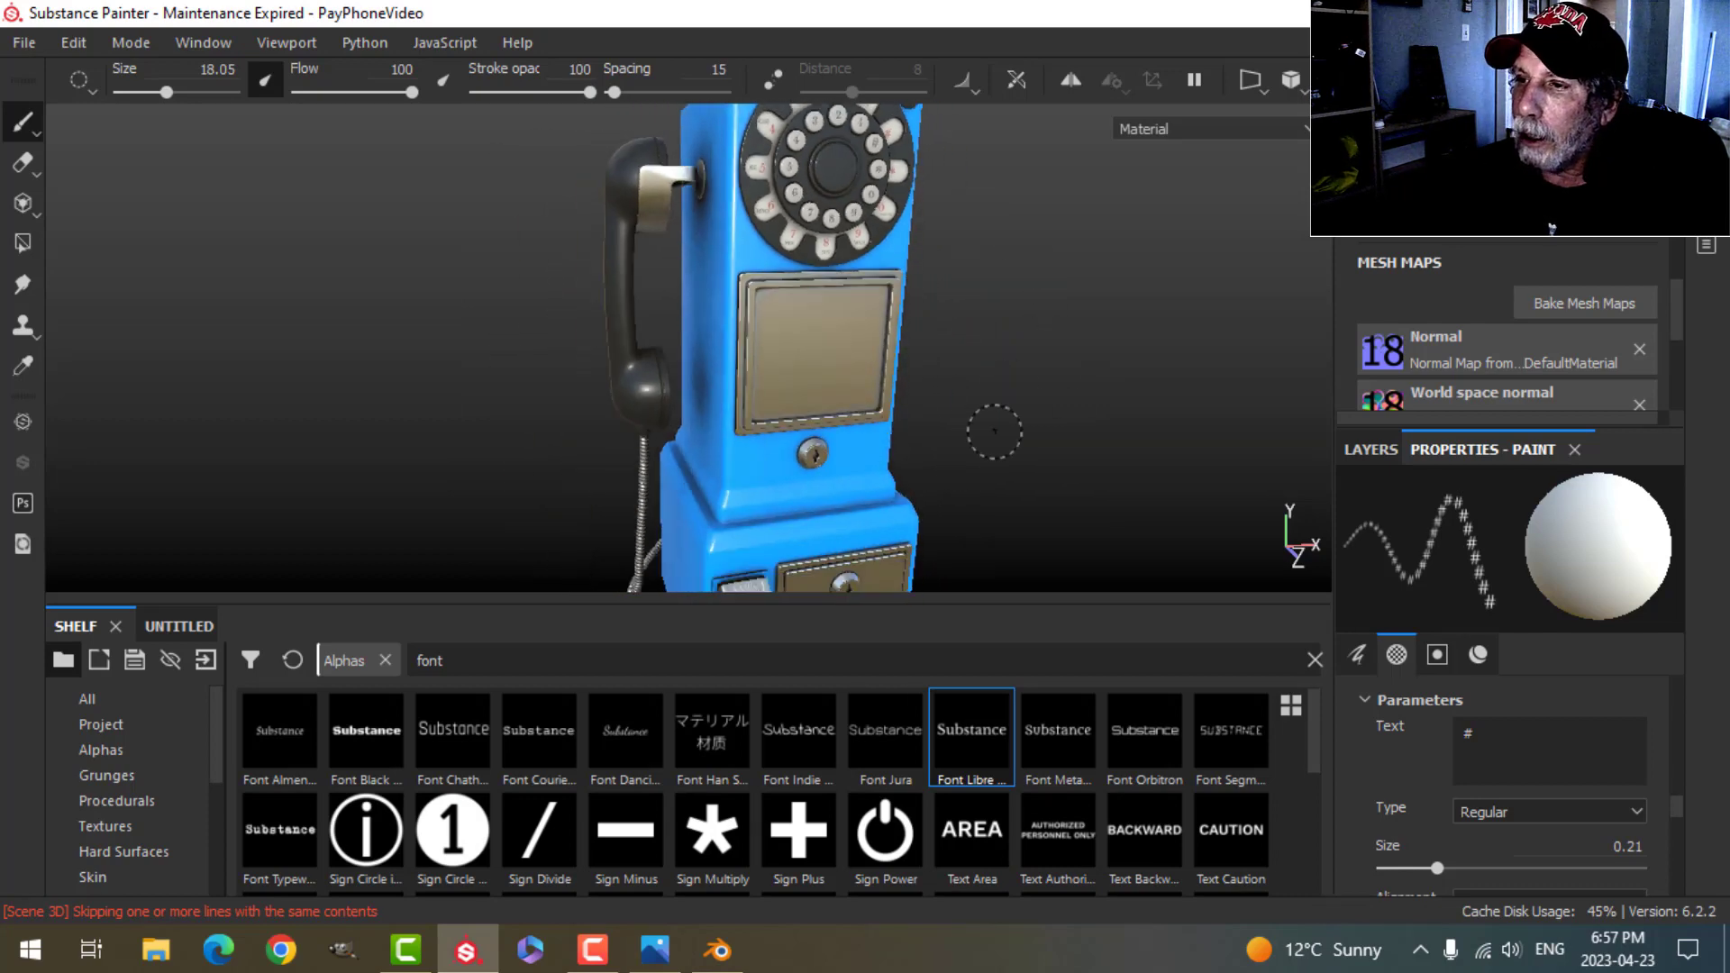
middle_click_drag(995, 350, 977, 409, "alt")
left_click_drag(977, 409, 1077, 429, "alt")
middle_click_drag(1035, 334, 1043, 417, "alt")
scroll(1043, 417, "up", 3)
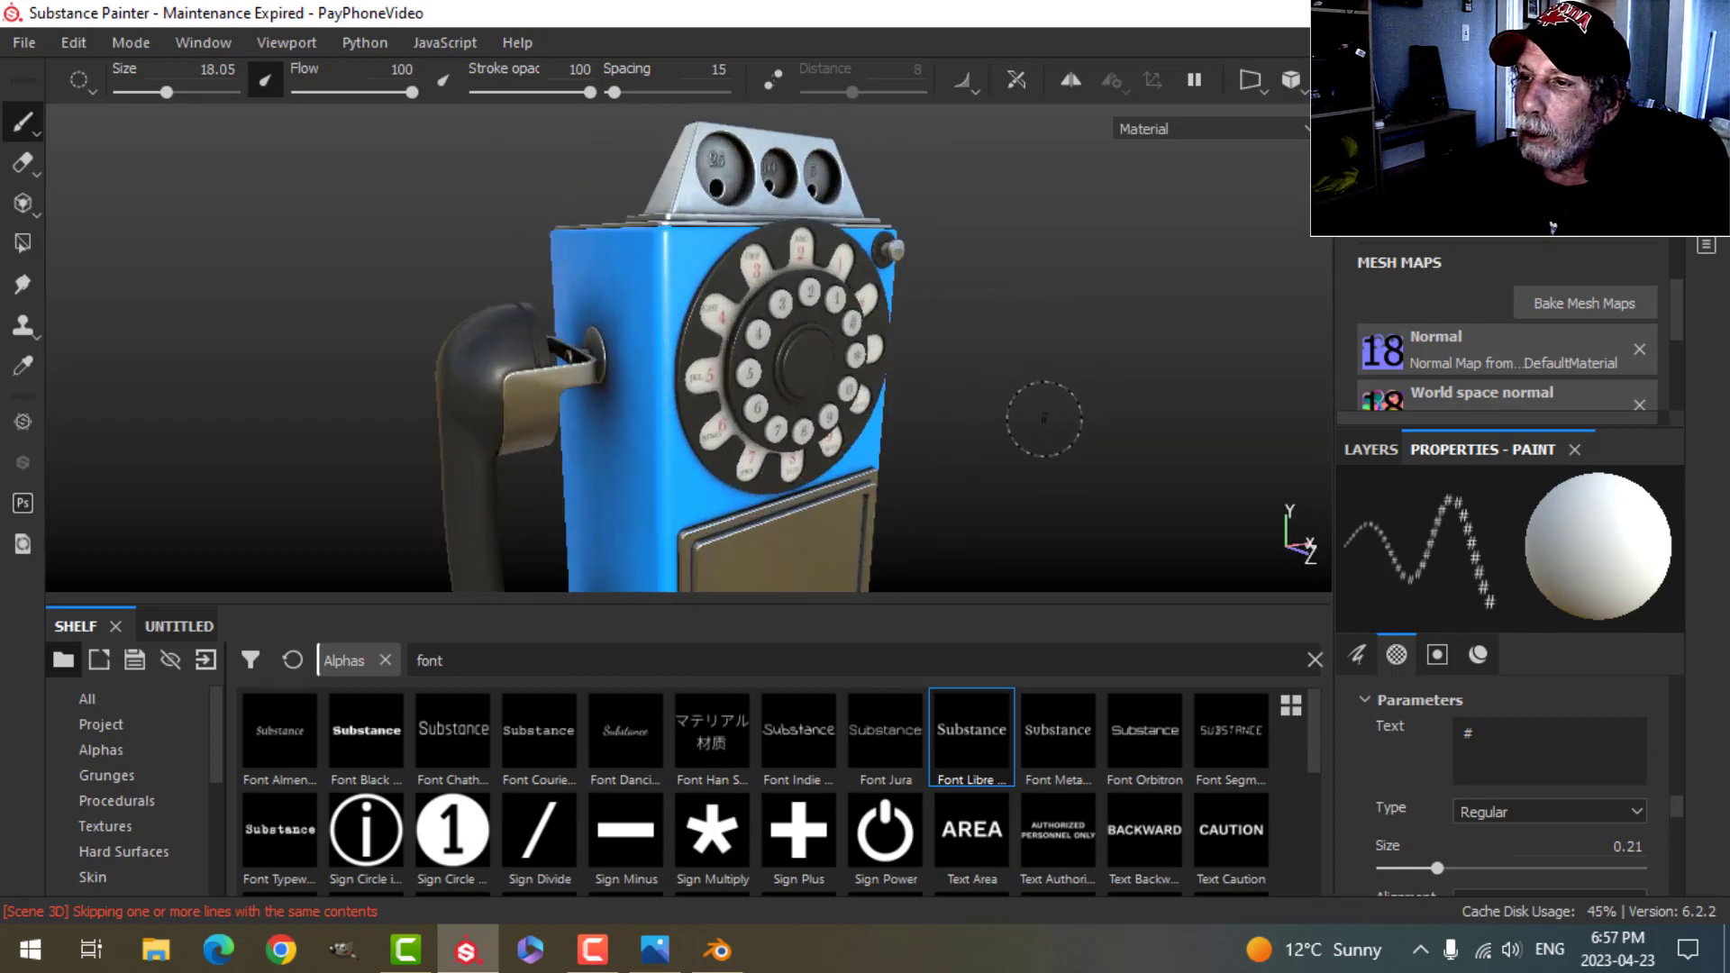
left_click_drag(1033, 432, 1031, 471, "alt")
middle_click_drag(1030, 472, 1027, 416, "alt")
Step: Add a fill layer above the Dirt layer with only the height channel active, and set its height to -0.0725
left_click(1369, 449)
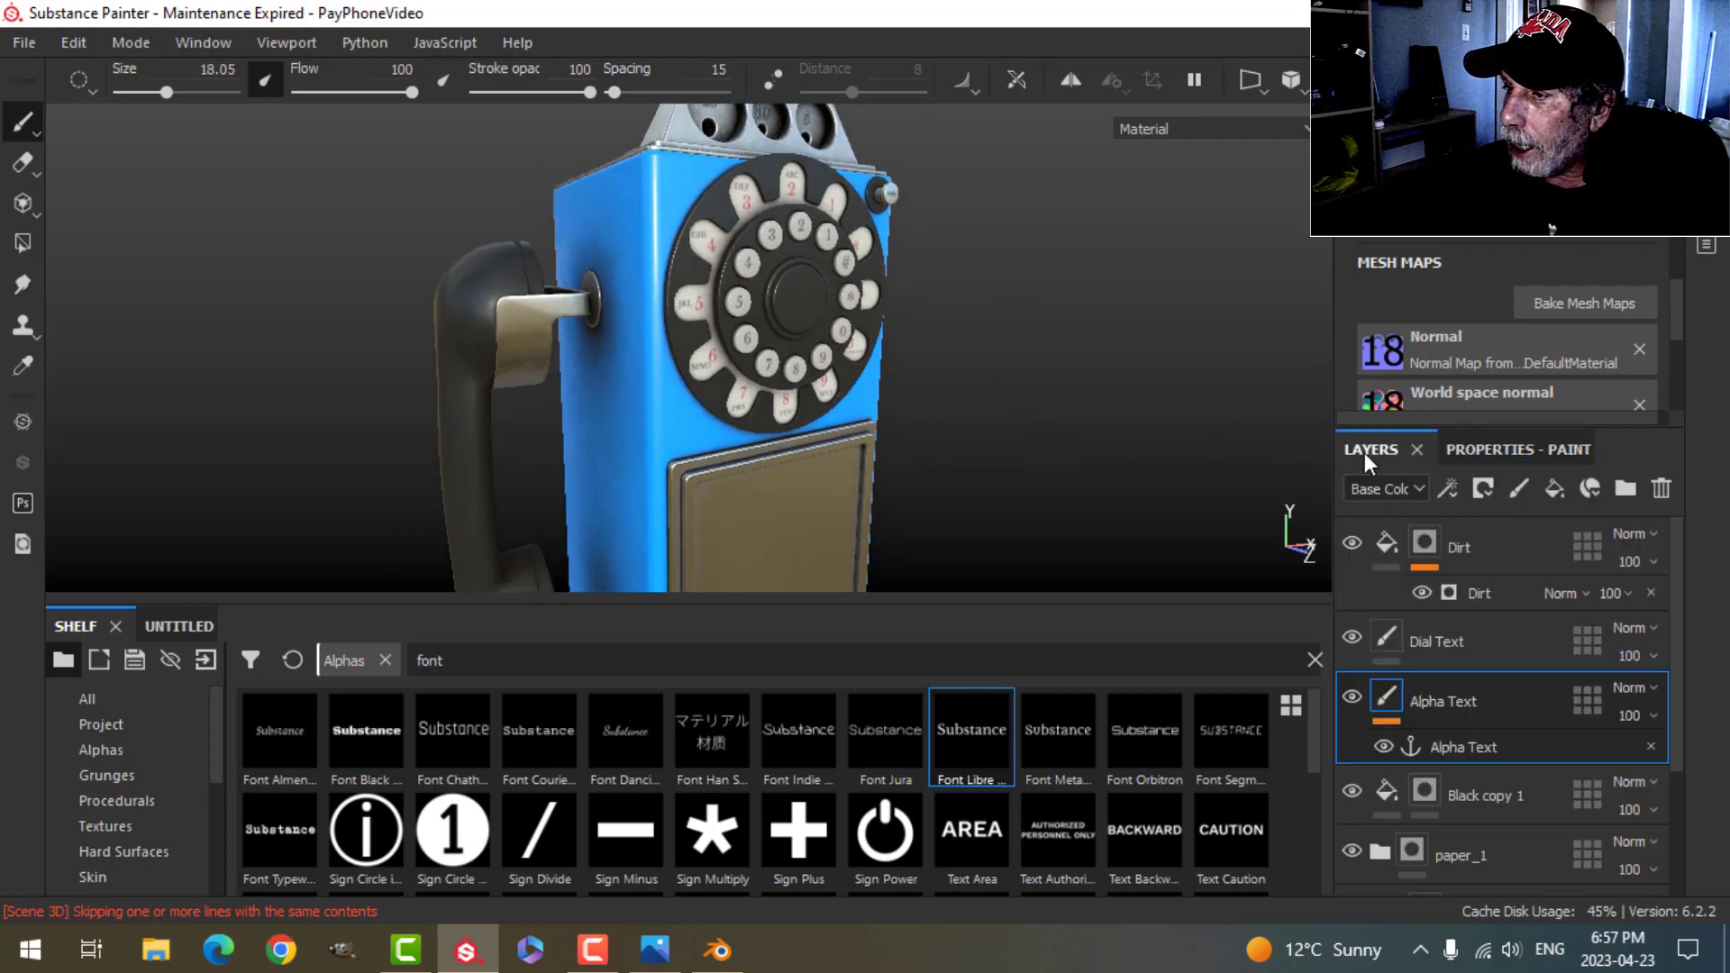
left_click(1492, 588)
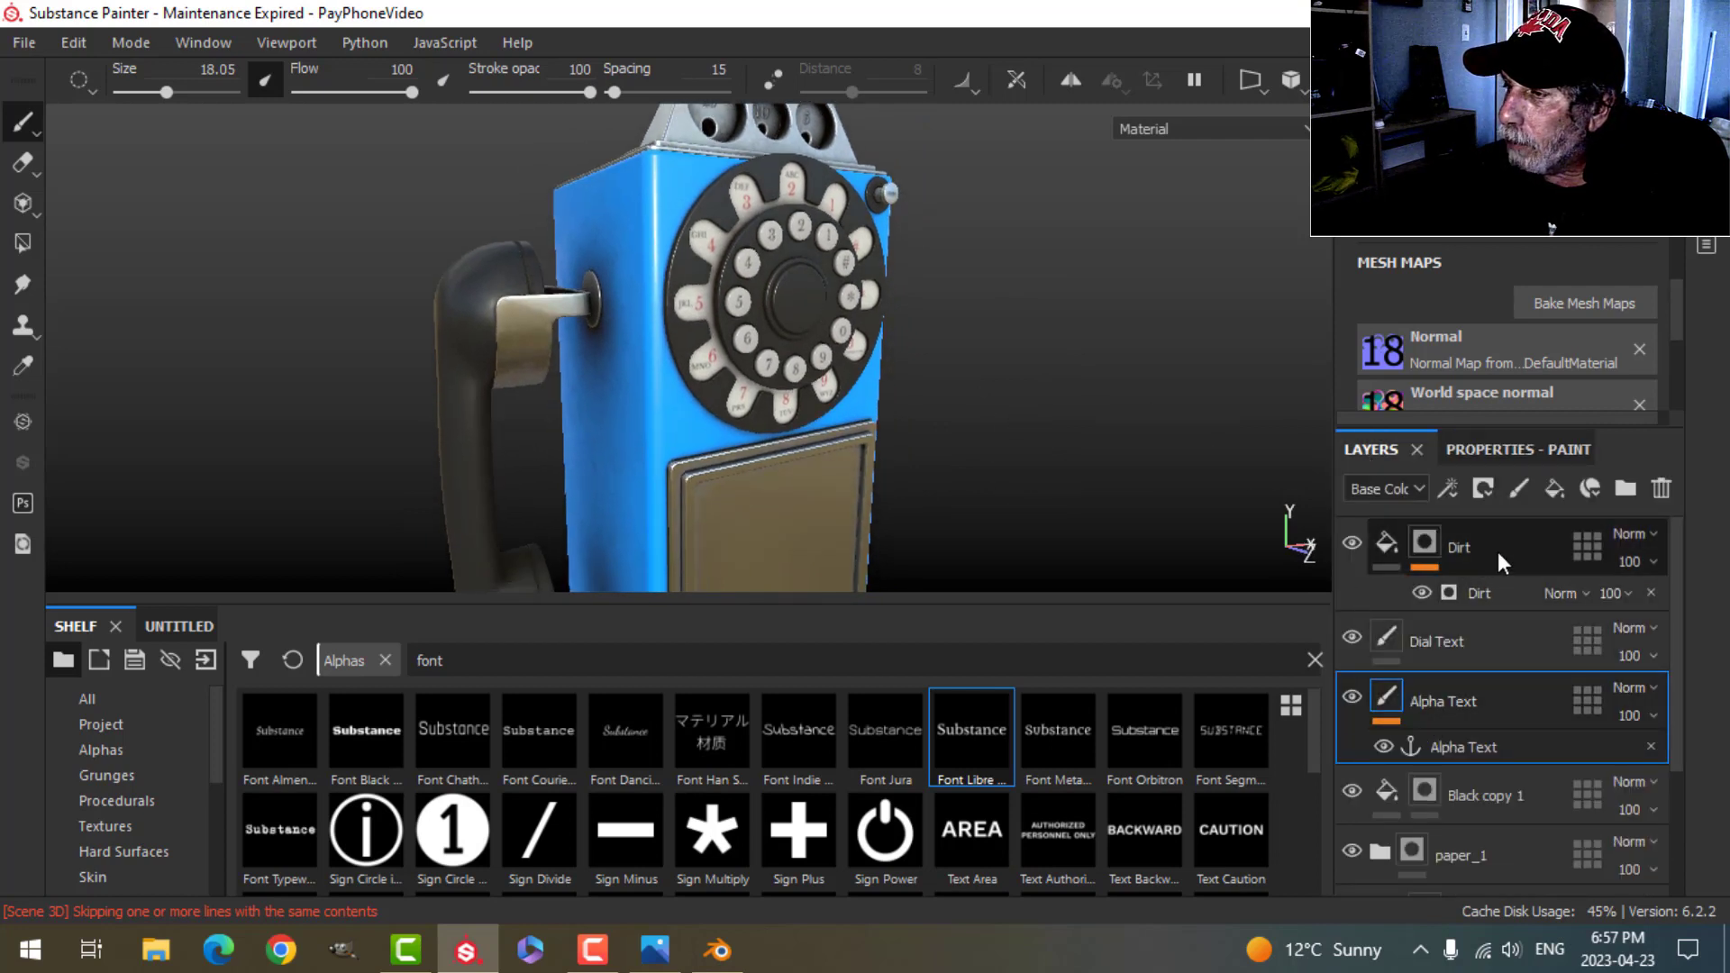
left_click(1483, 453)
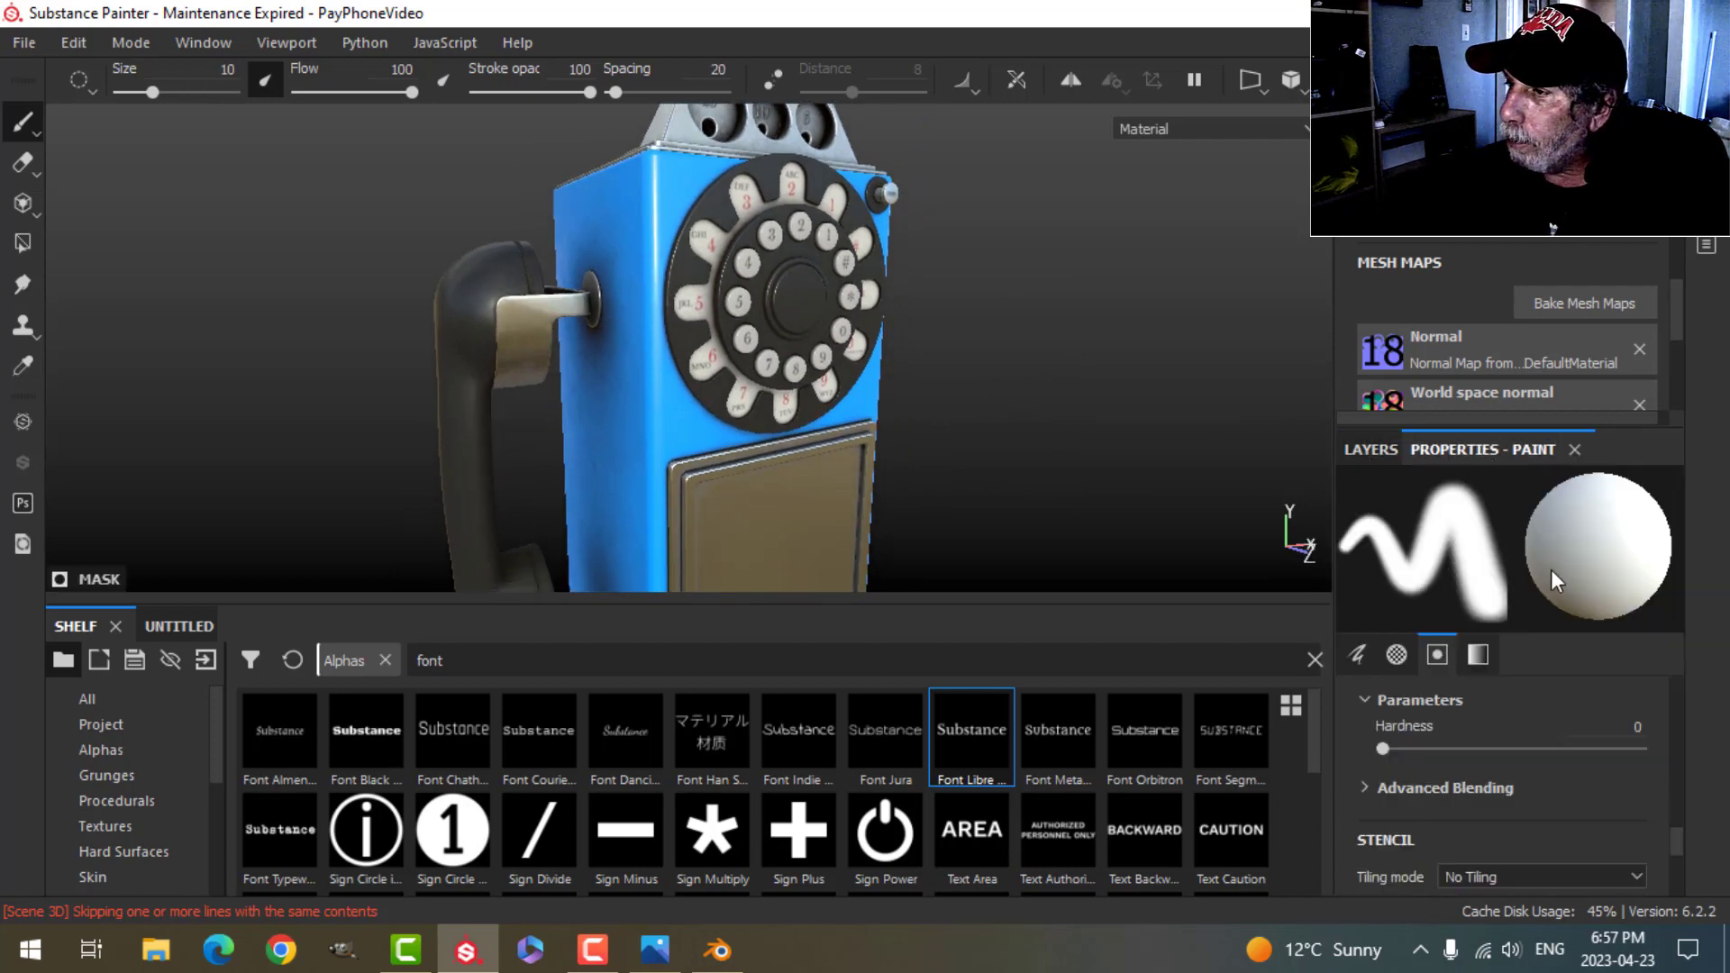
left_click(1371, 449)
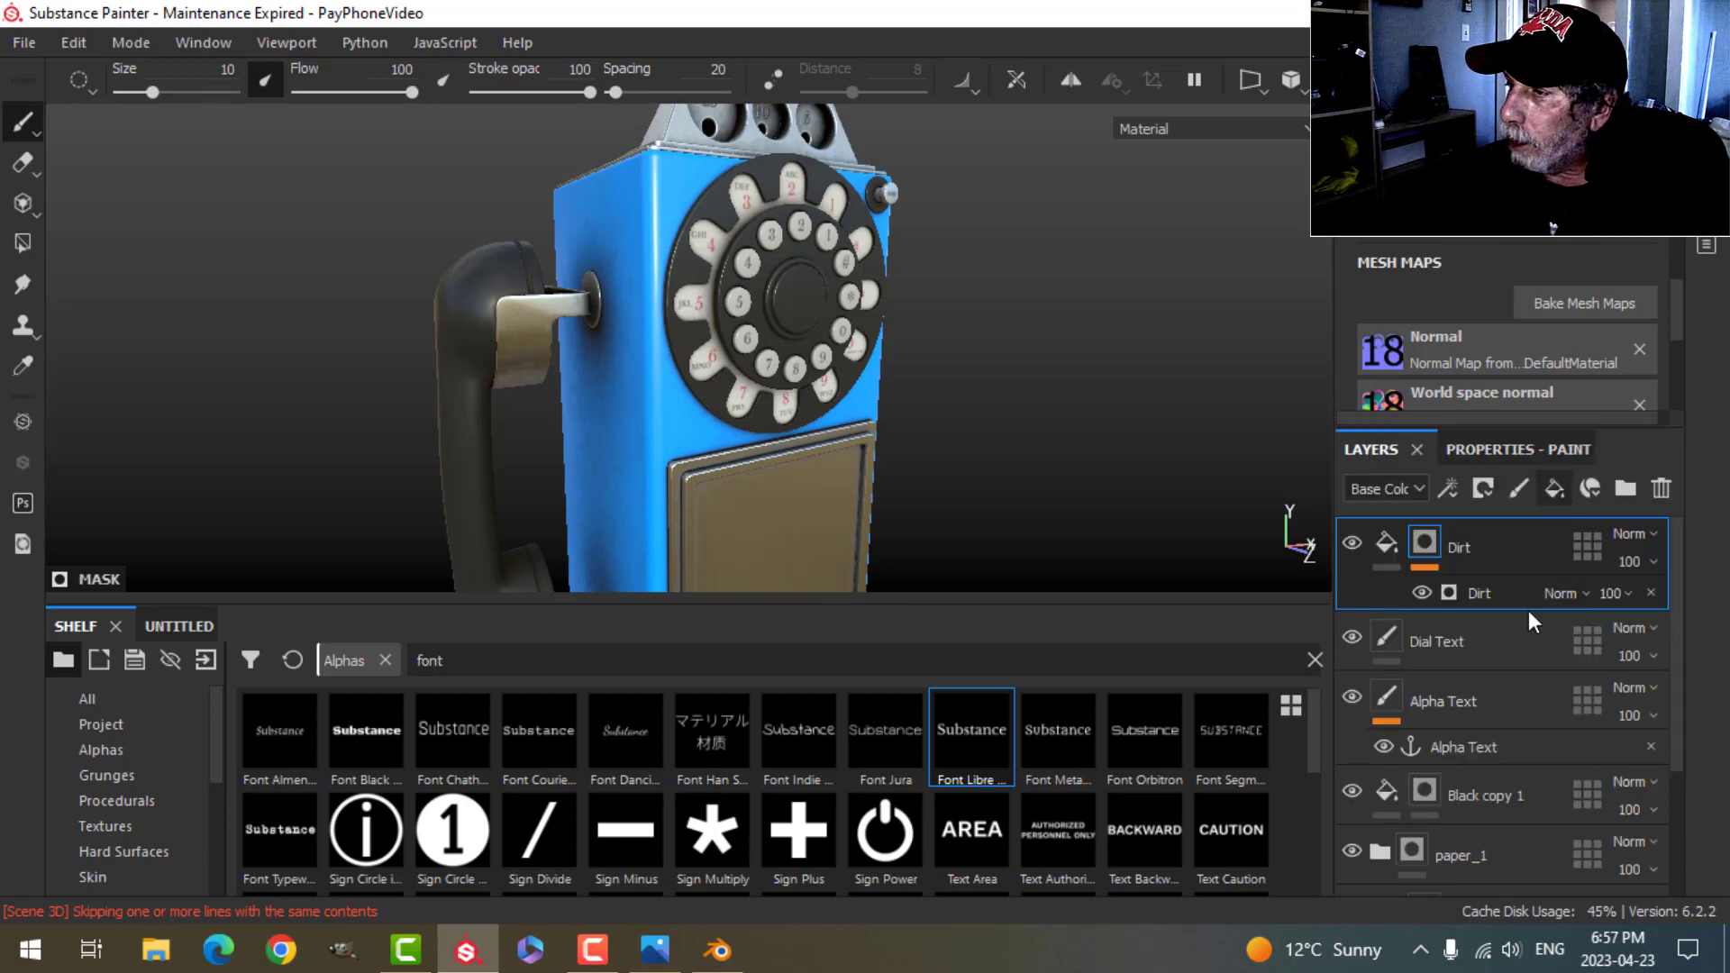
left_click(1500, 450)
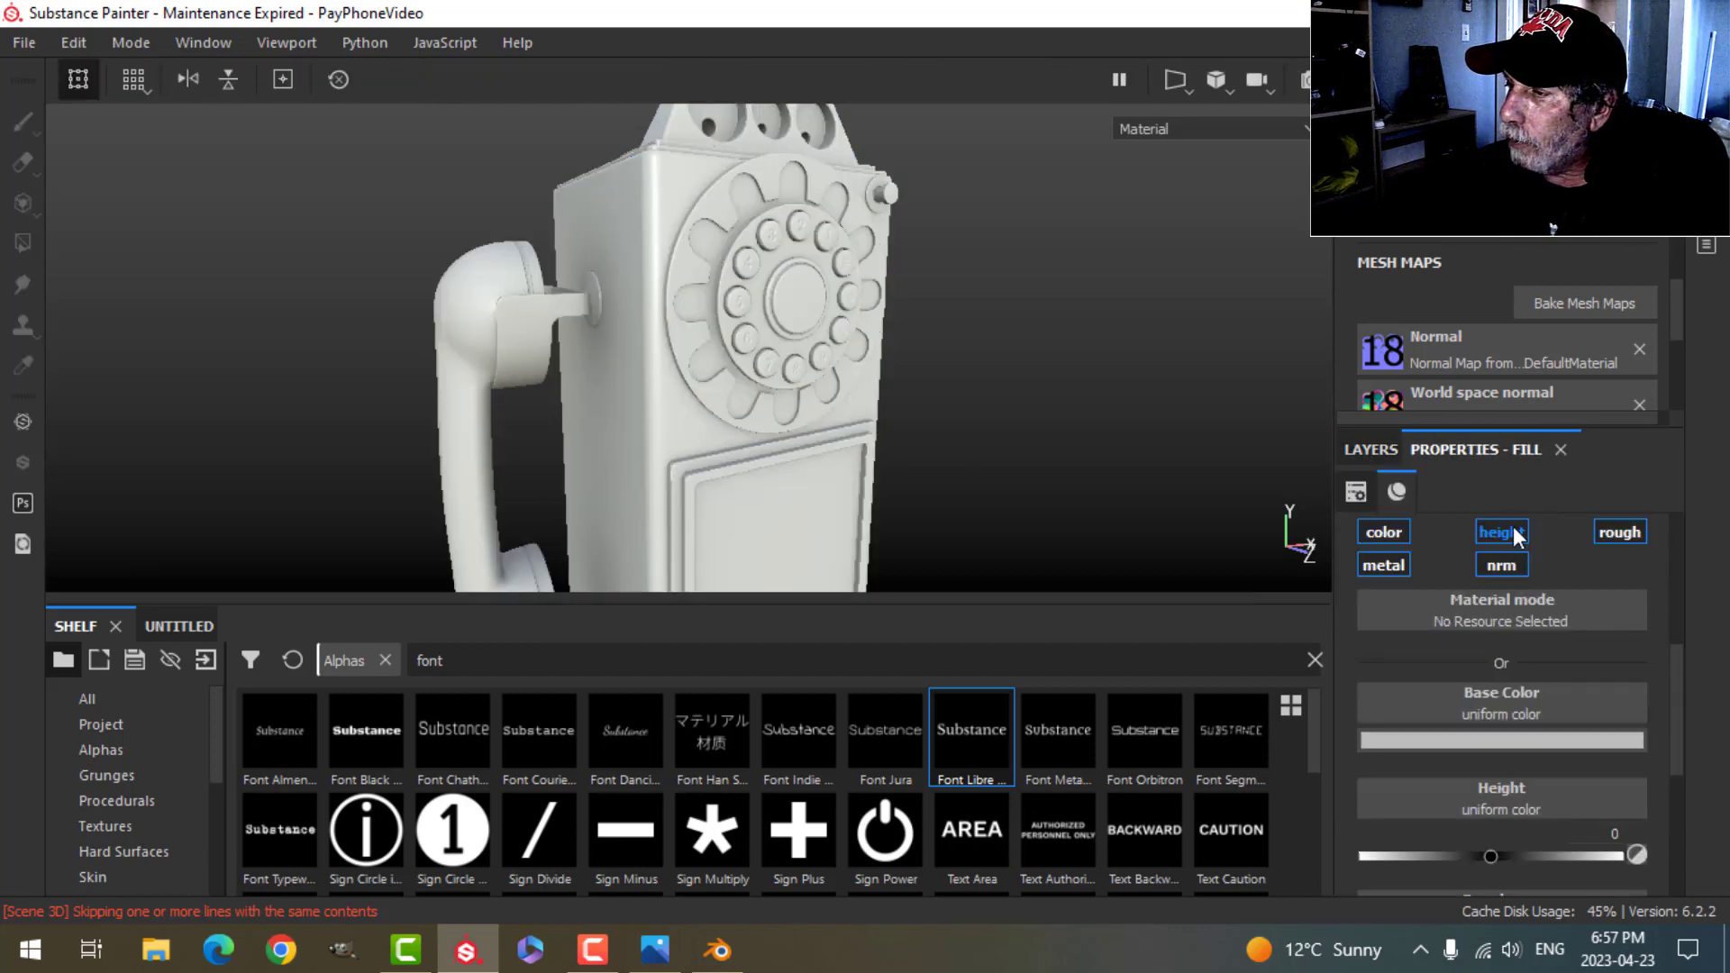
left_click_drag(1488, 803, 1481, 801)
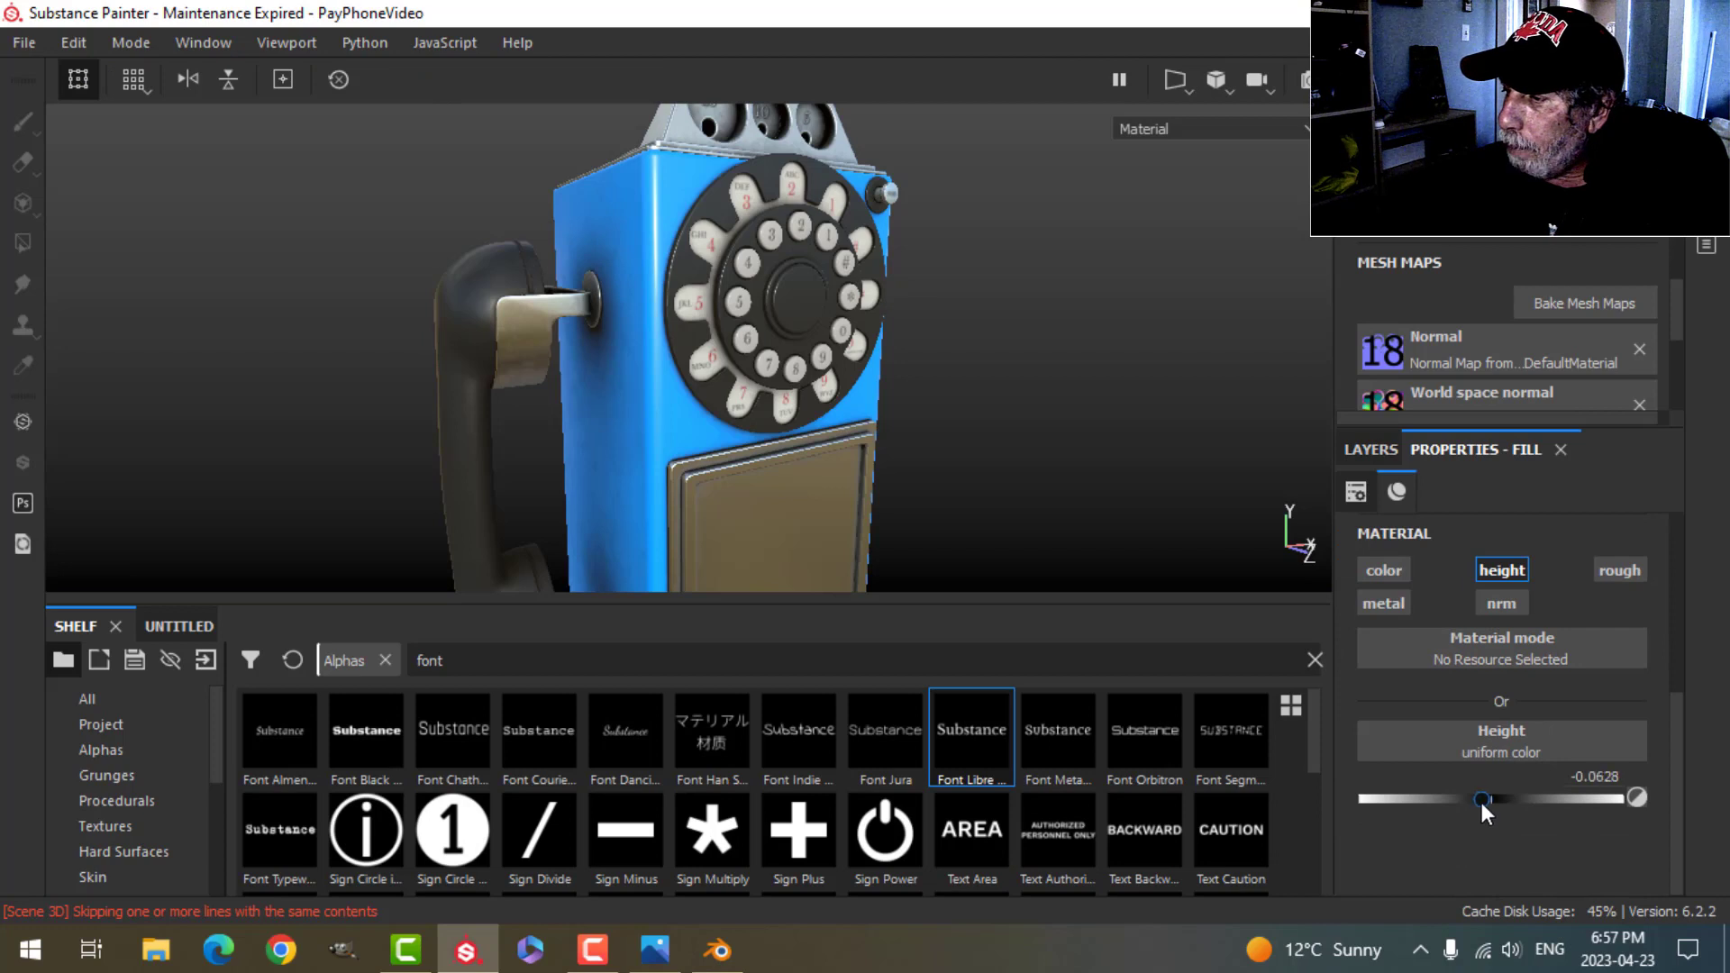
Step: Enable the new fill layer's color channel and set its base color to dark grey, RGB 0.032
left_click(1398, 576)
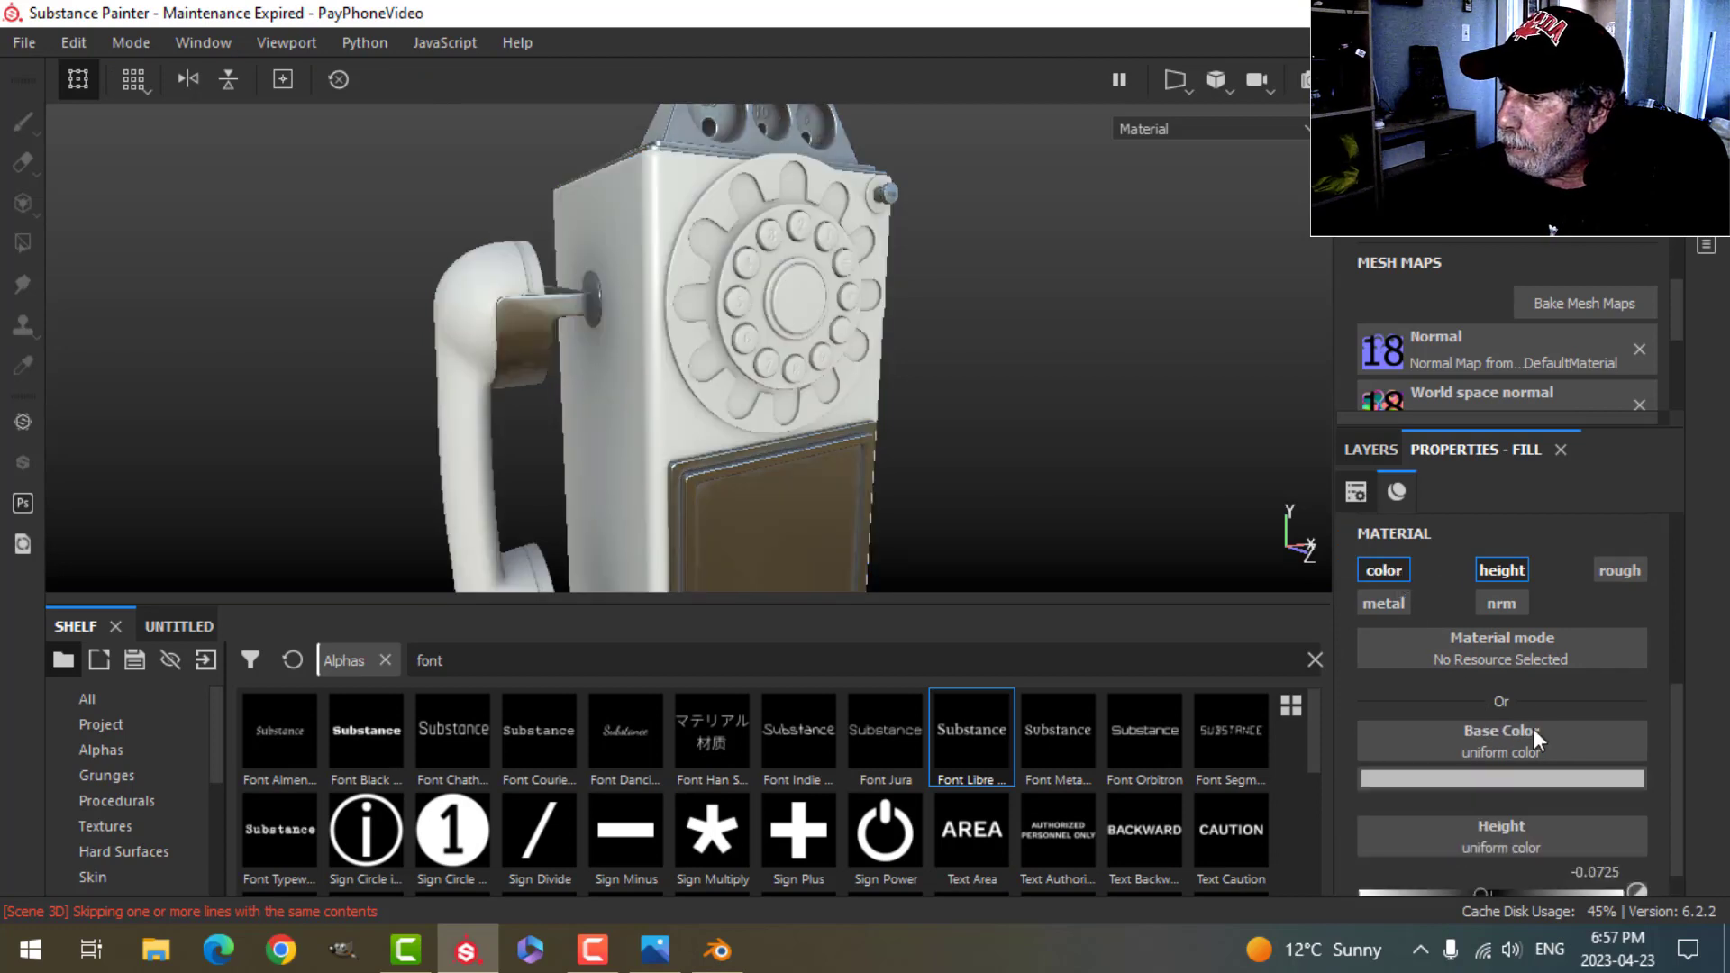
left_click(1507, 771)
left_click(1385, 657)
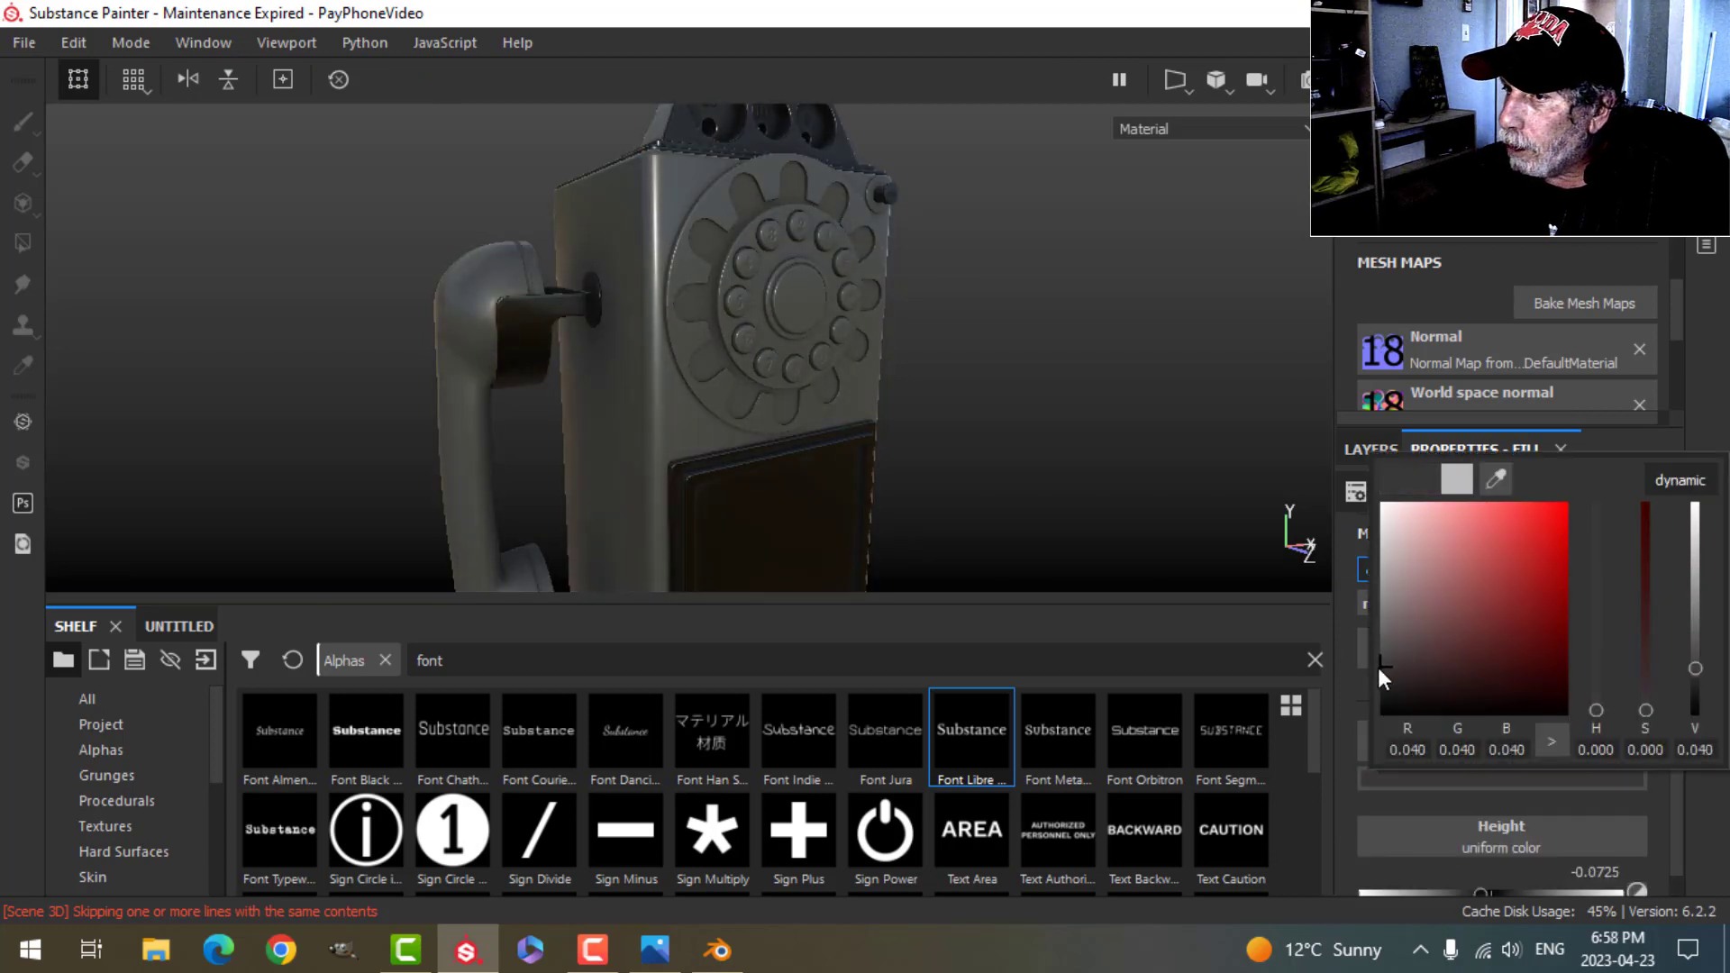
left_click(1379, 669)
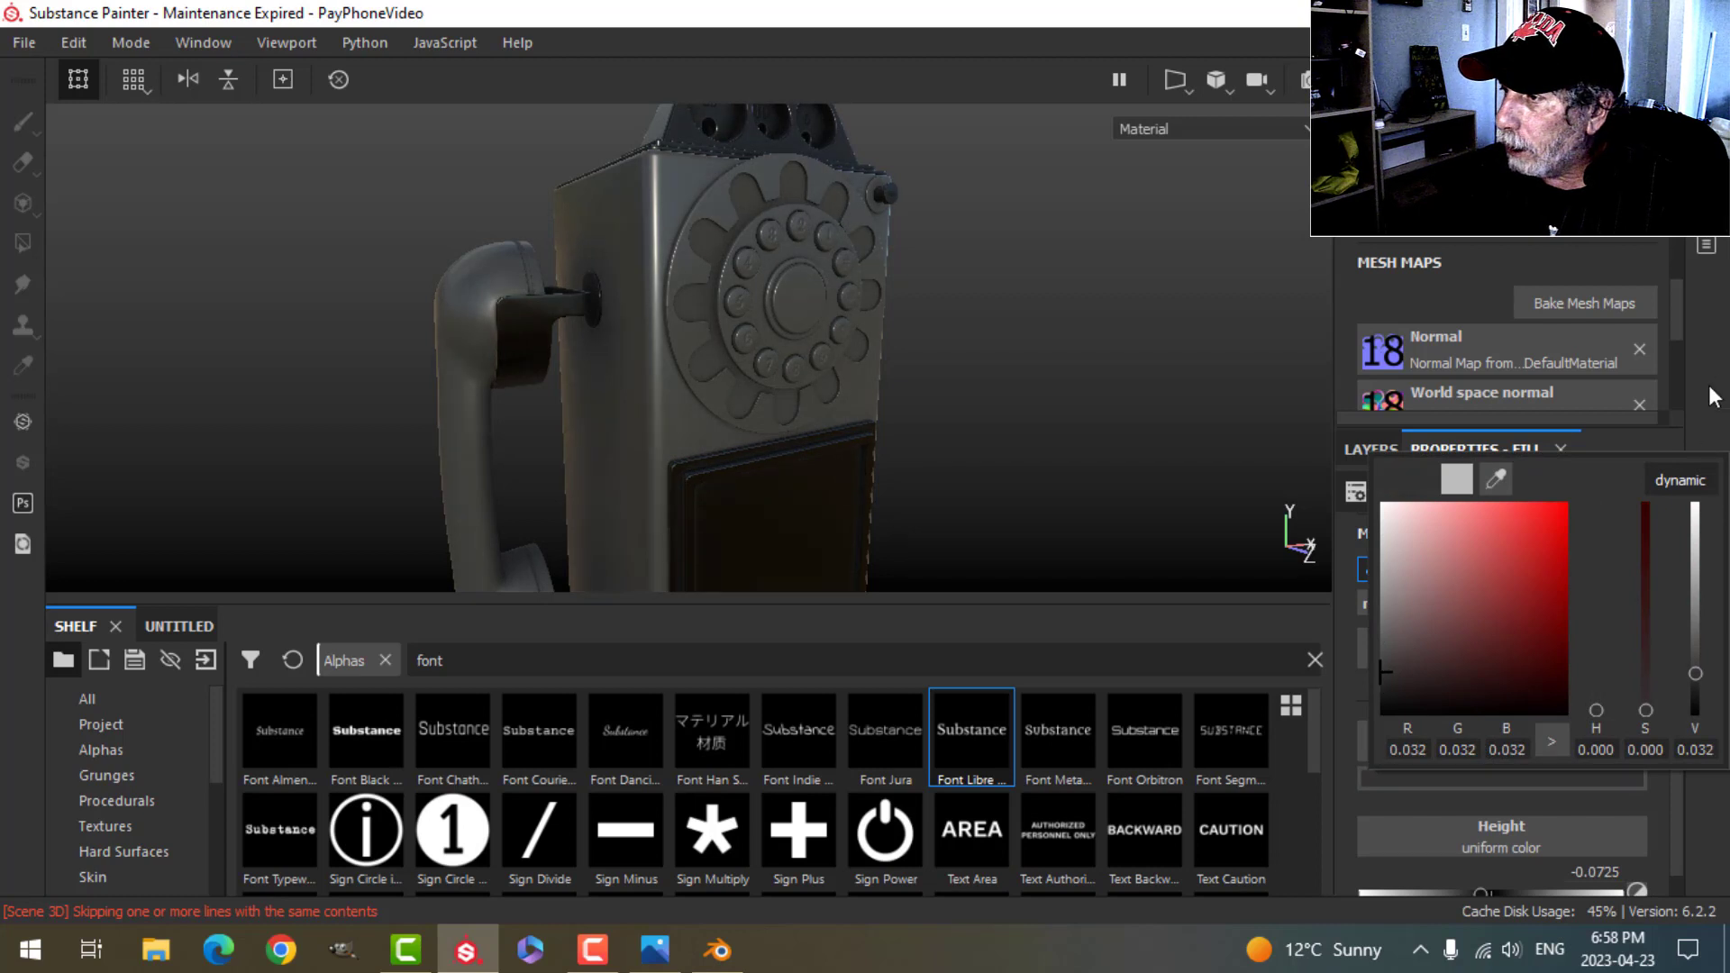
left_click(1481, 441)
Step: Add a black mask to Fill layer 1 and put a fill effect in that mask
left_click(1387, 447)
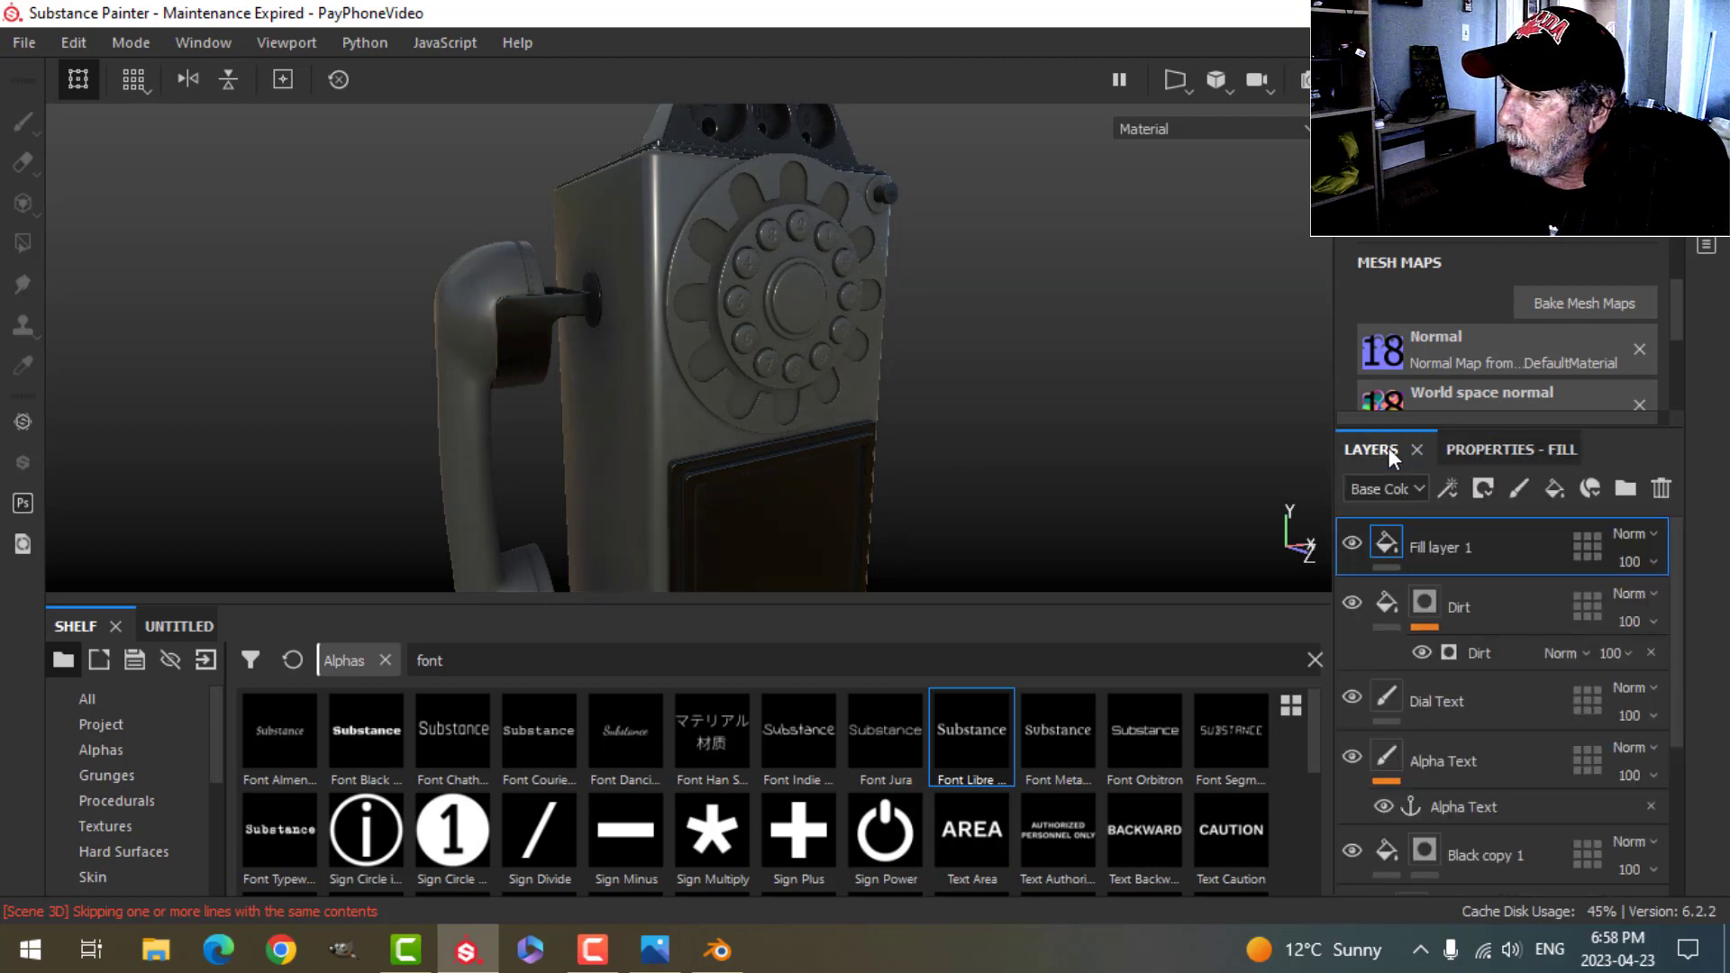
left_click(1484, 489)
left_click(1516, 546)
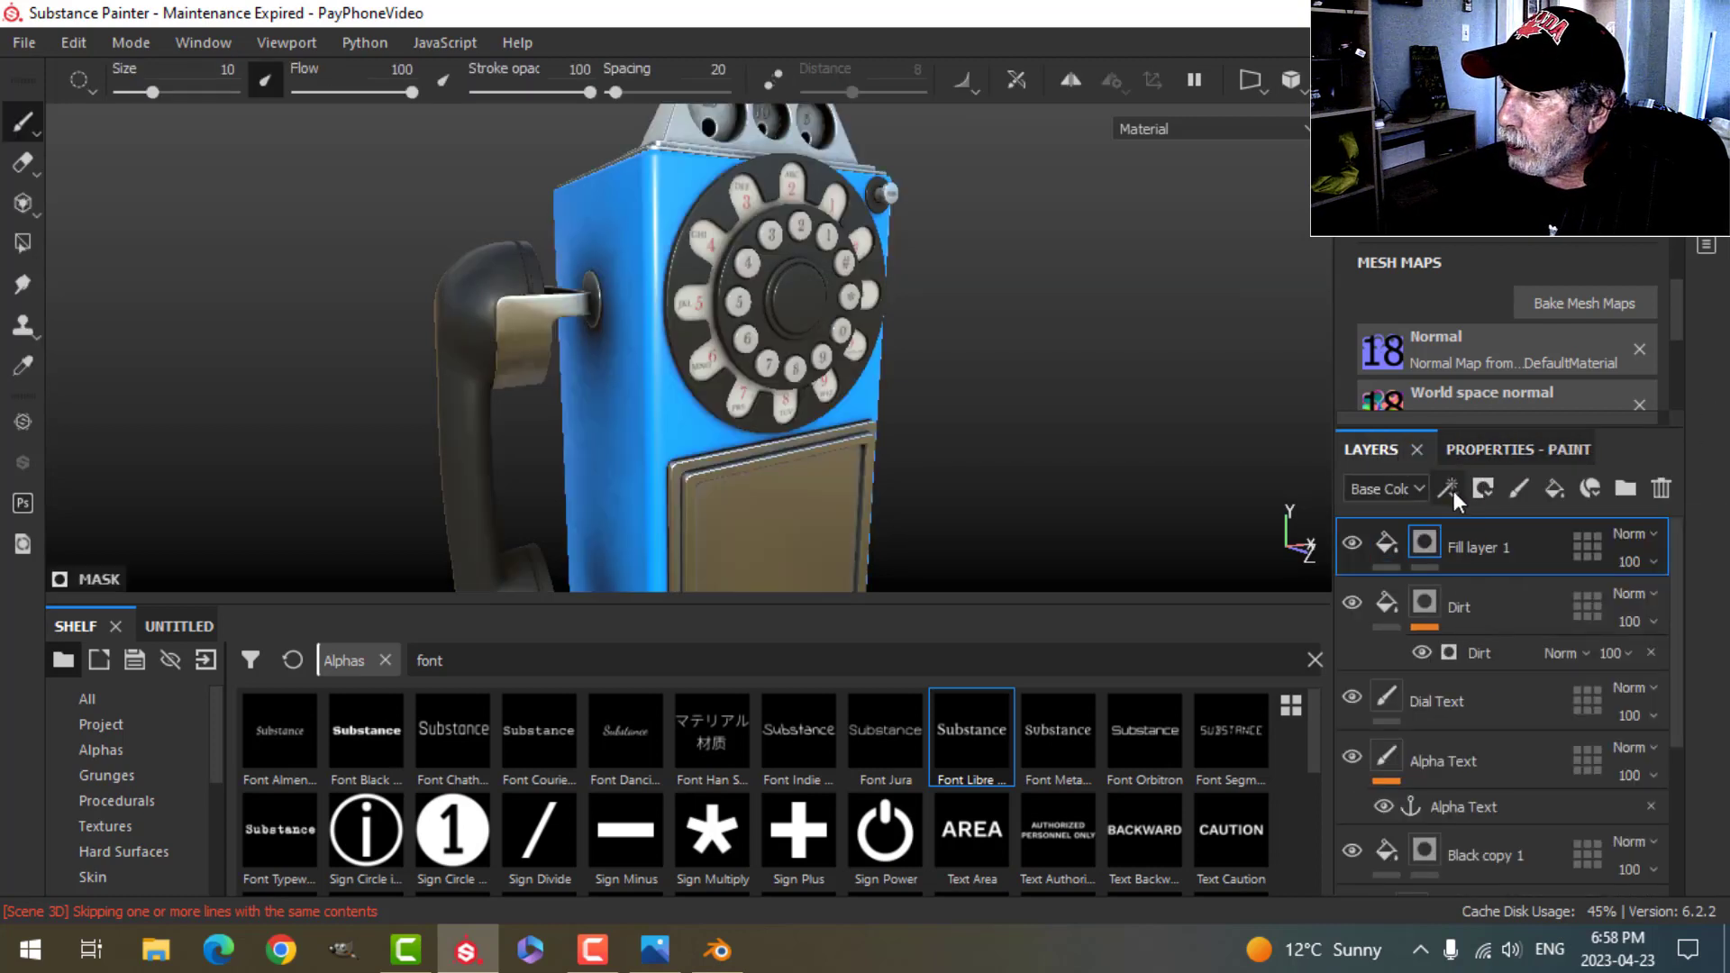
left_click(1448, 489)
left_click(1497, 587)
left_click(1559, 448)
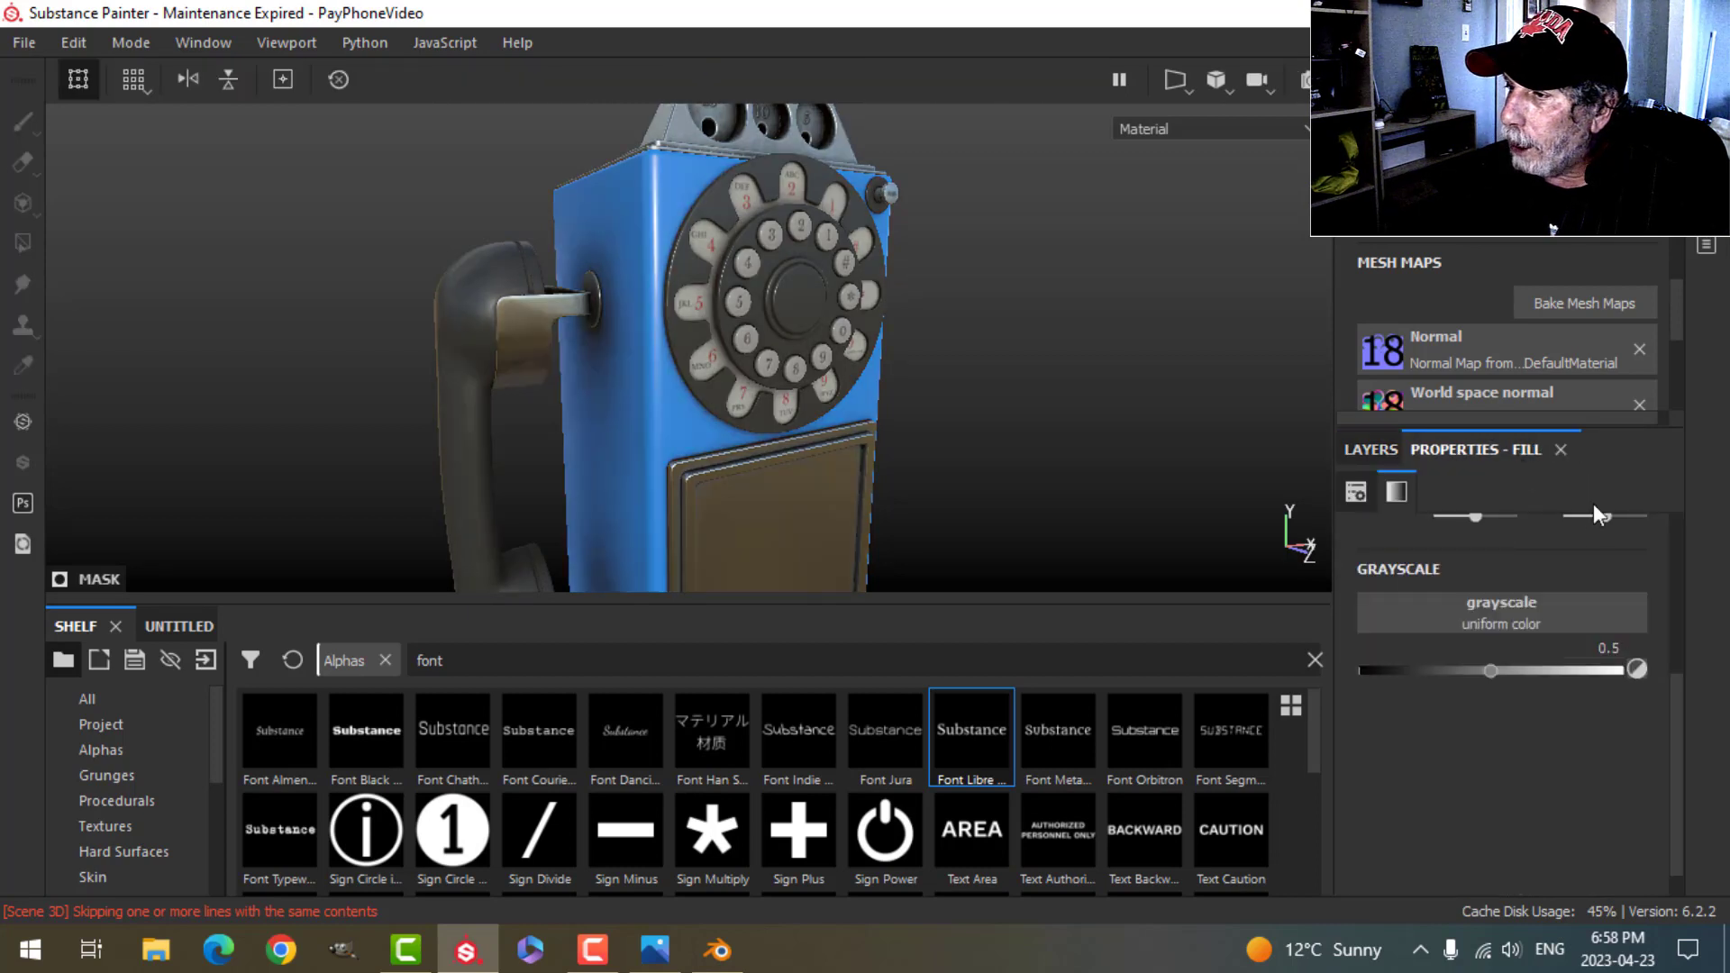
Step: Search the procedurals for "scra" and assign Grunge Scratches Rough as the mask fill's grayscale
left_click(116, 800)
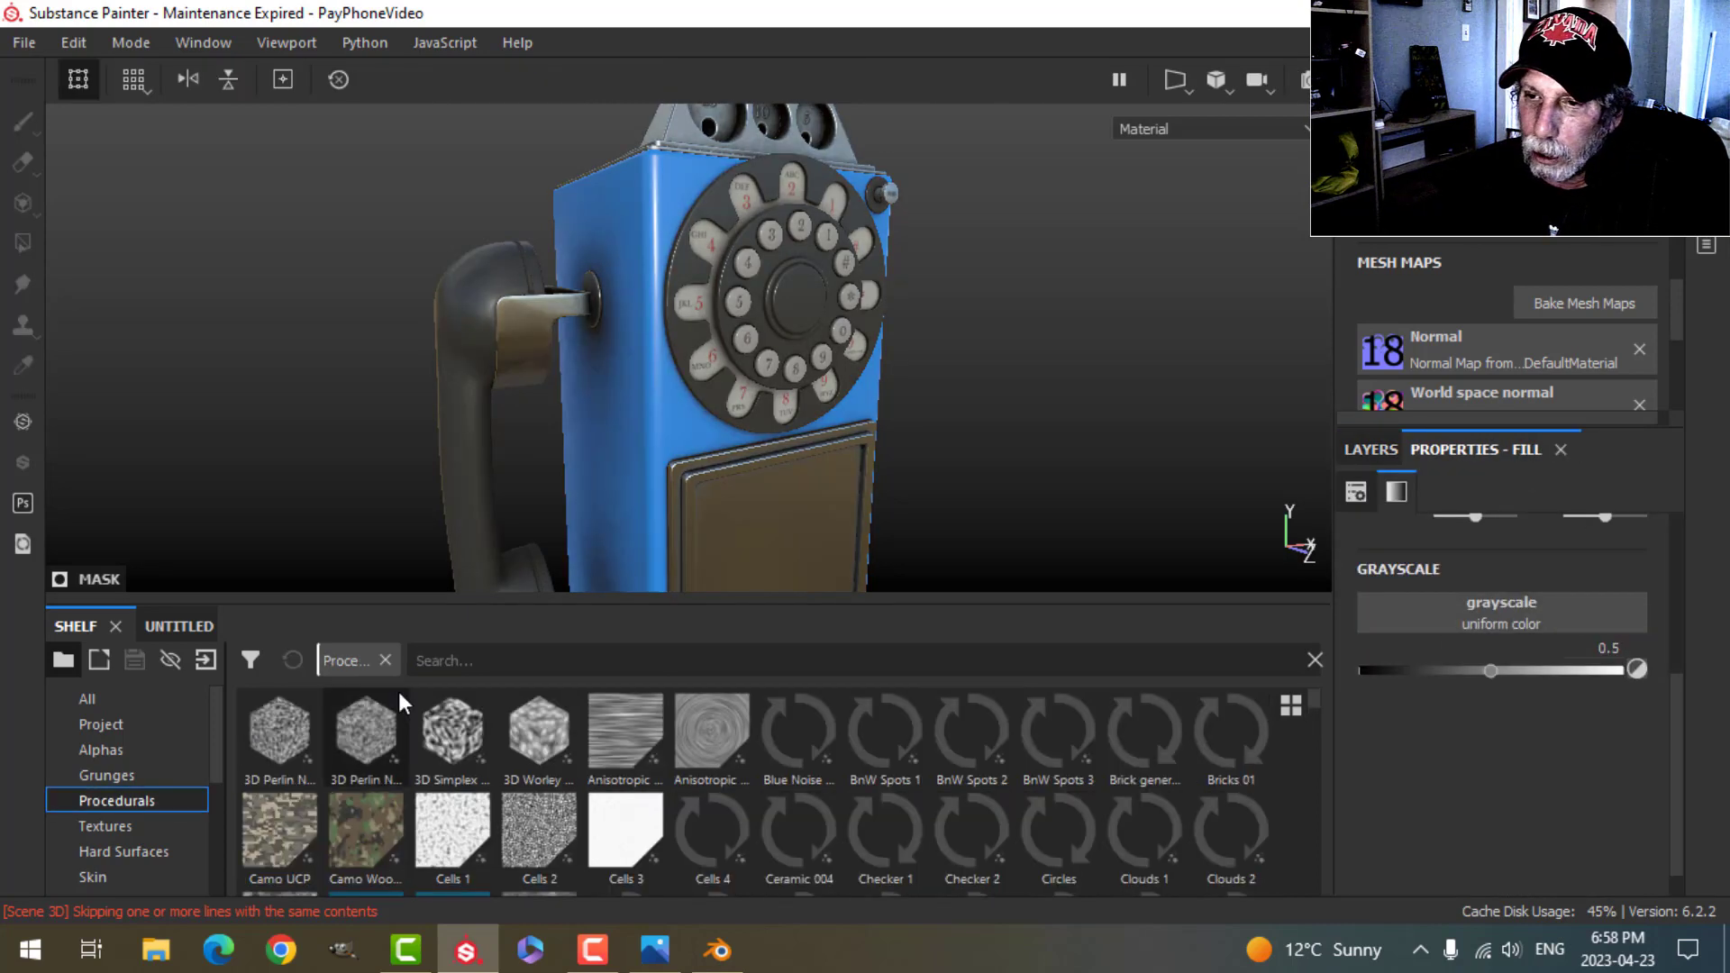
left_click(553, 661)
type("scra")
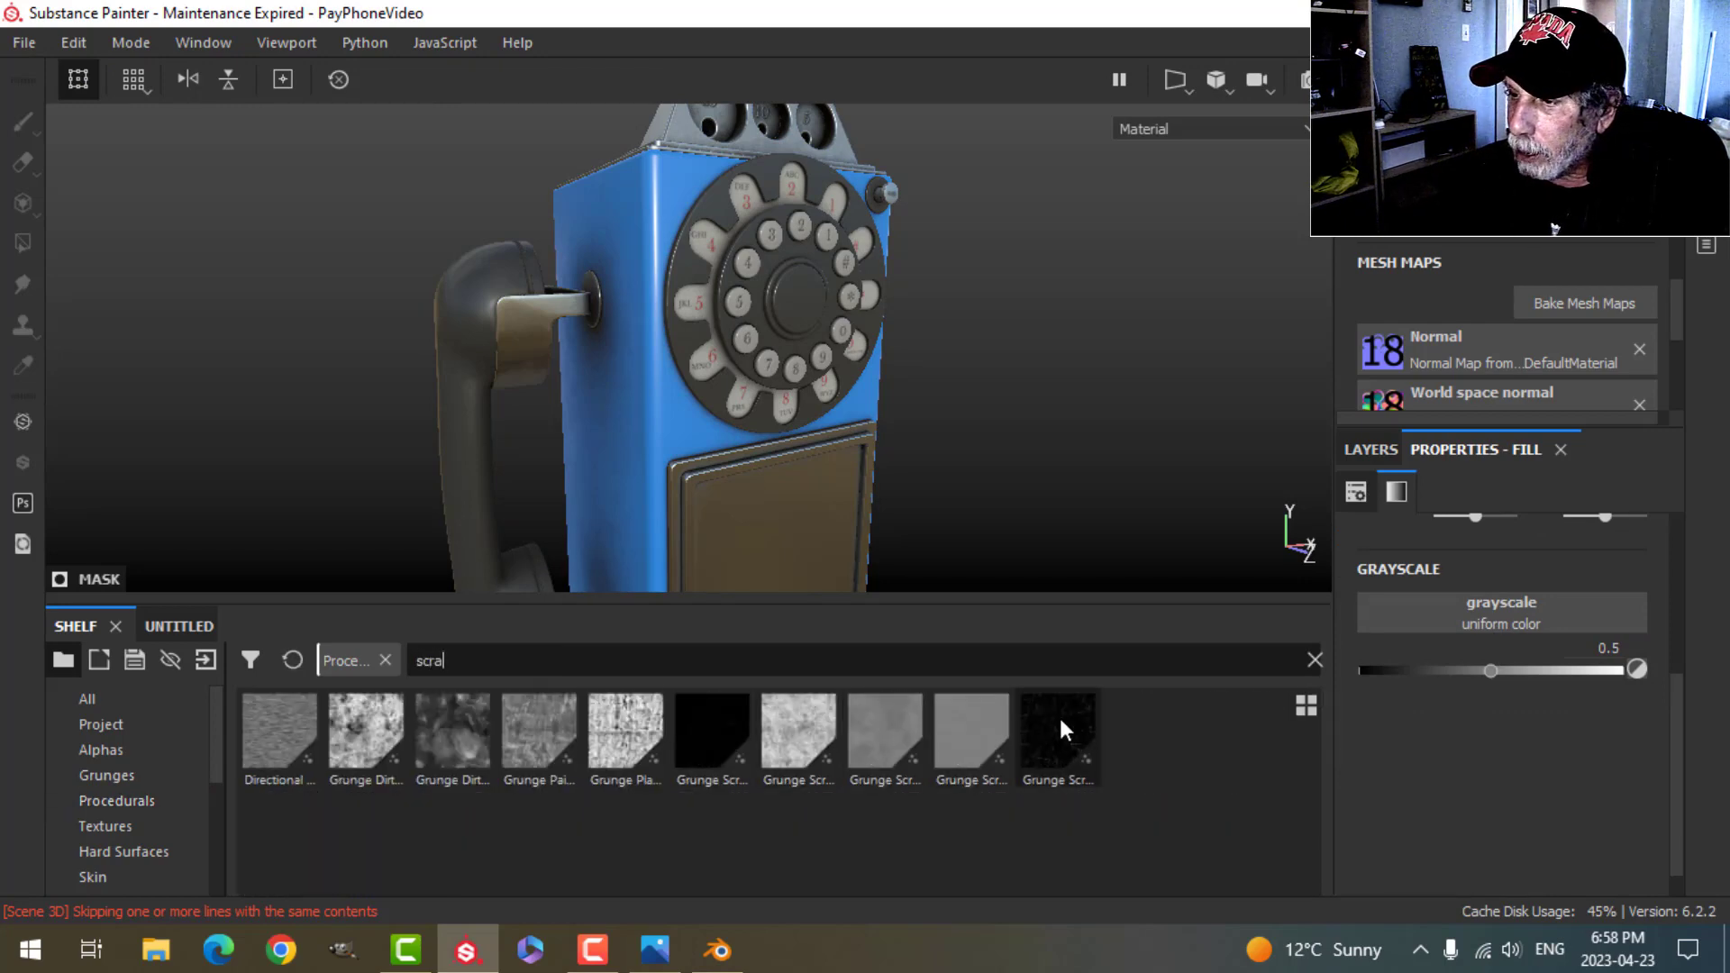
left_click_drag(1058, 715, 1478, 640)
Step: Lower the scratch grunge's Balance, and set Scratch Width to 0.47 and Scratch Length to 0.71
left_click_drag(728, 384, 1378, 580, "alt")
scroll(1463, 835, "down", 1)
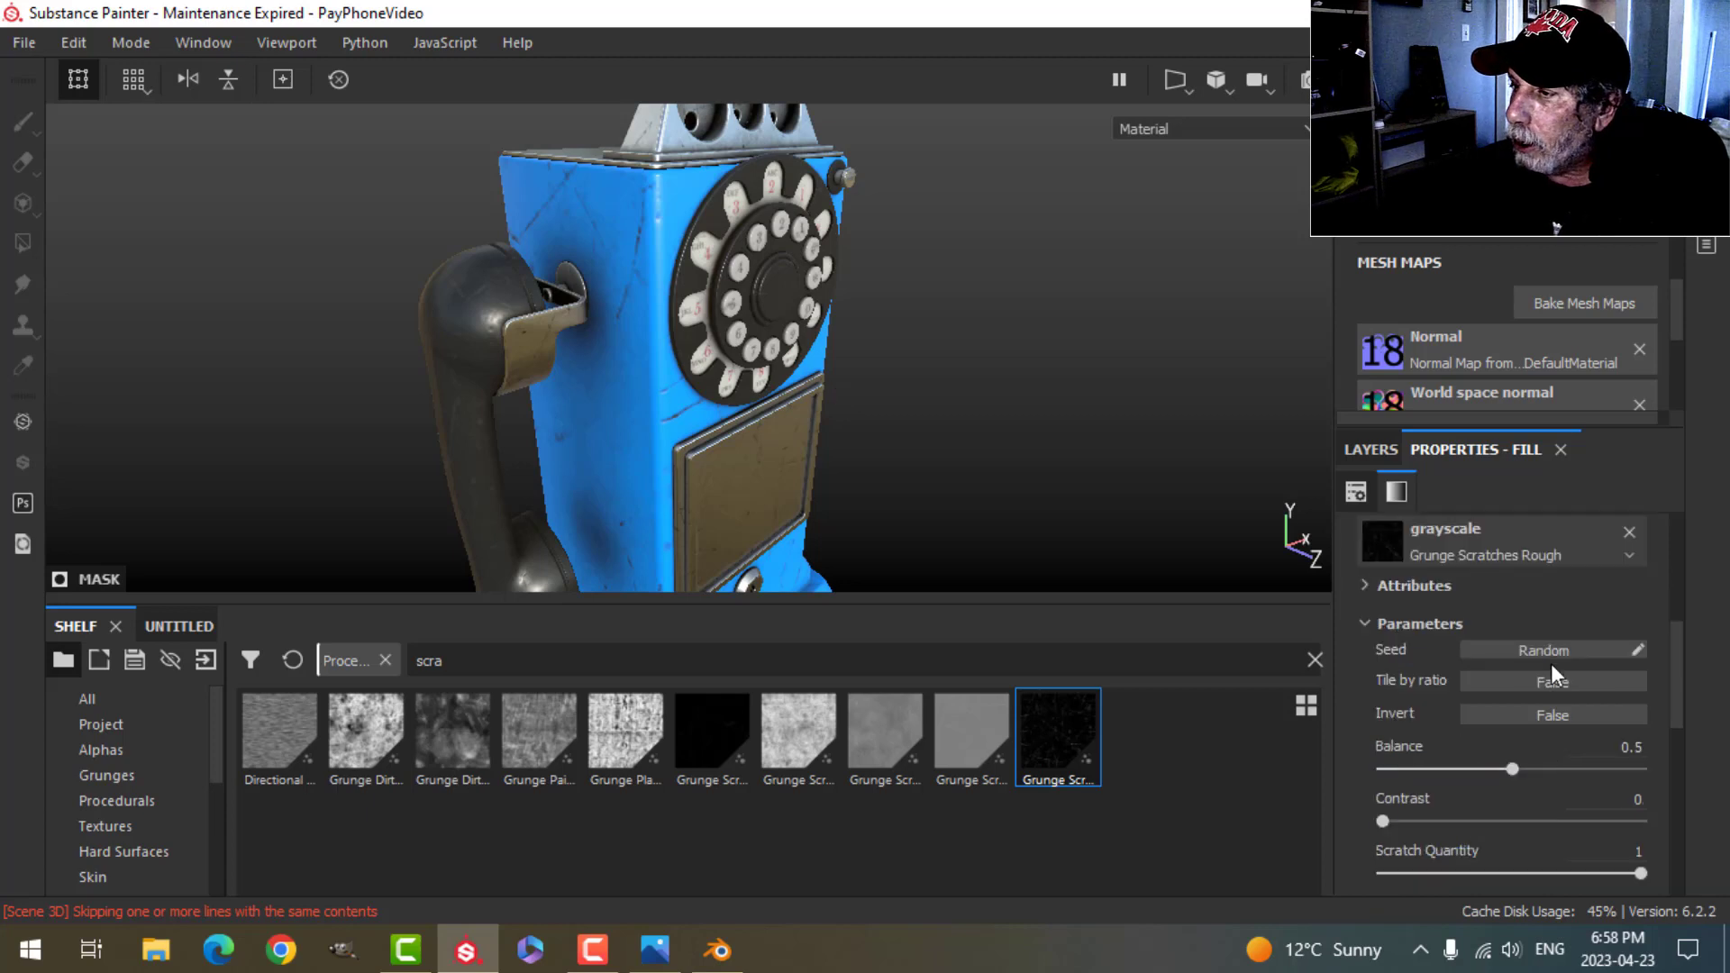
left_click_drag(1510, 764, 1458, 764)
scroll(1462, 771, "down", 3)
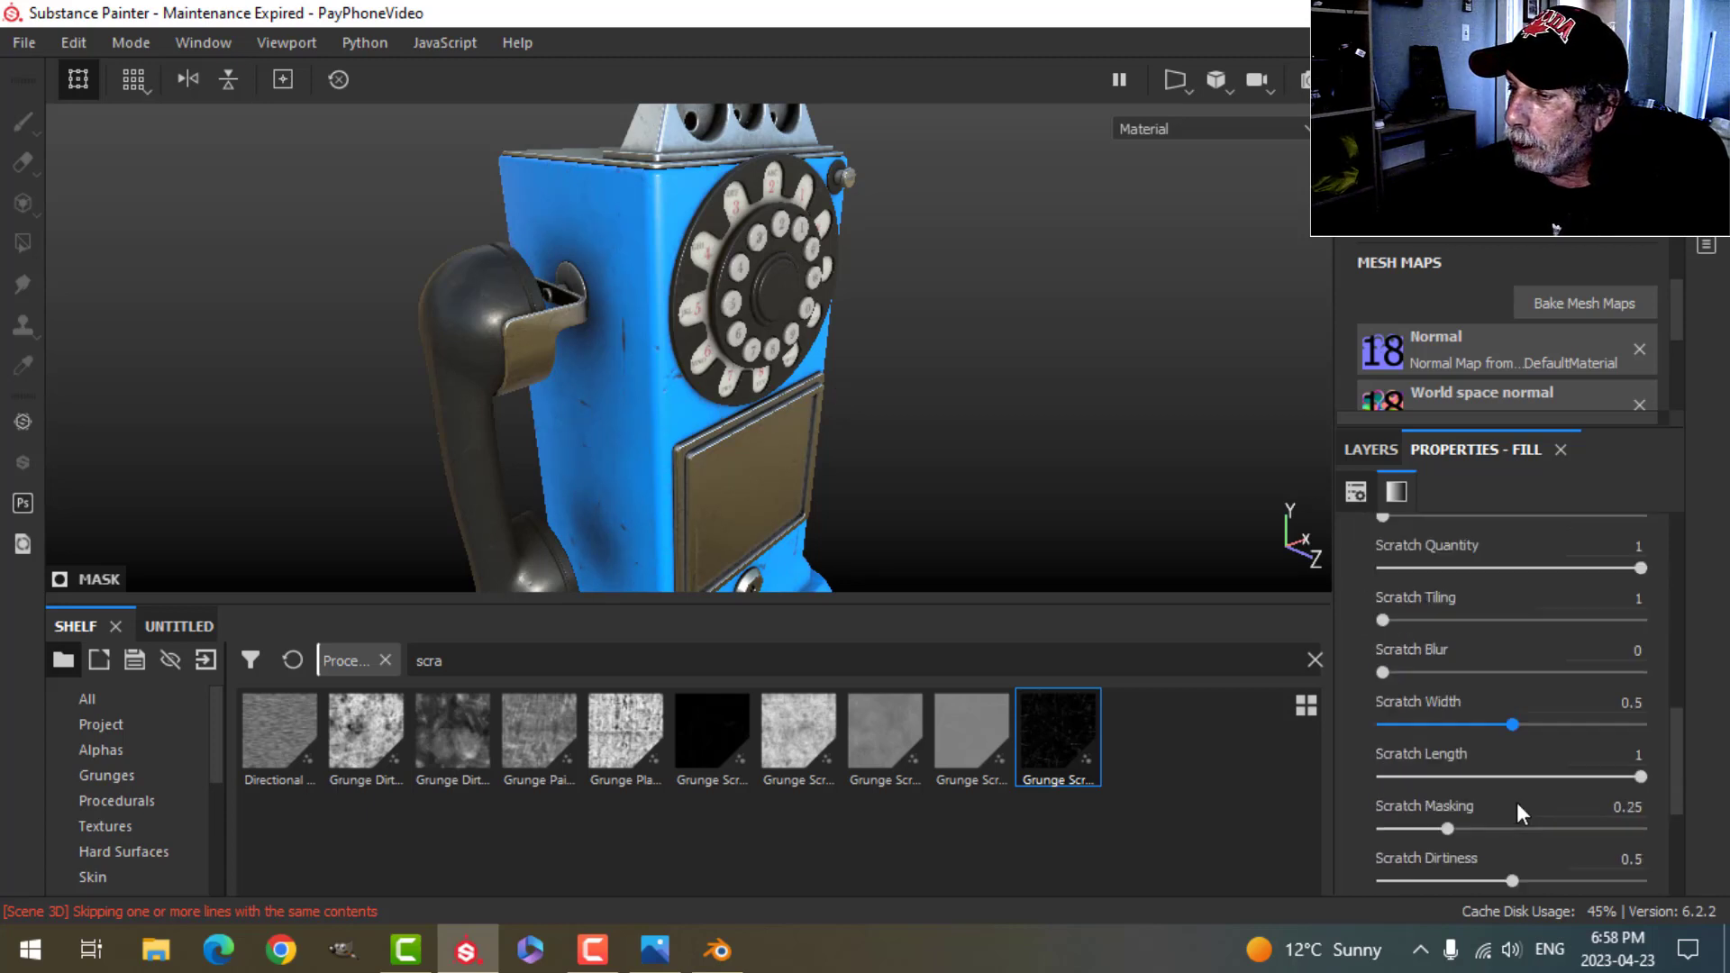
left_click(1483, 725)
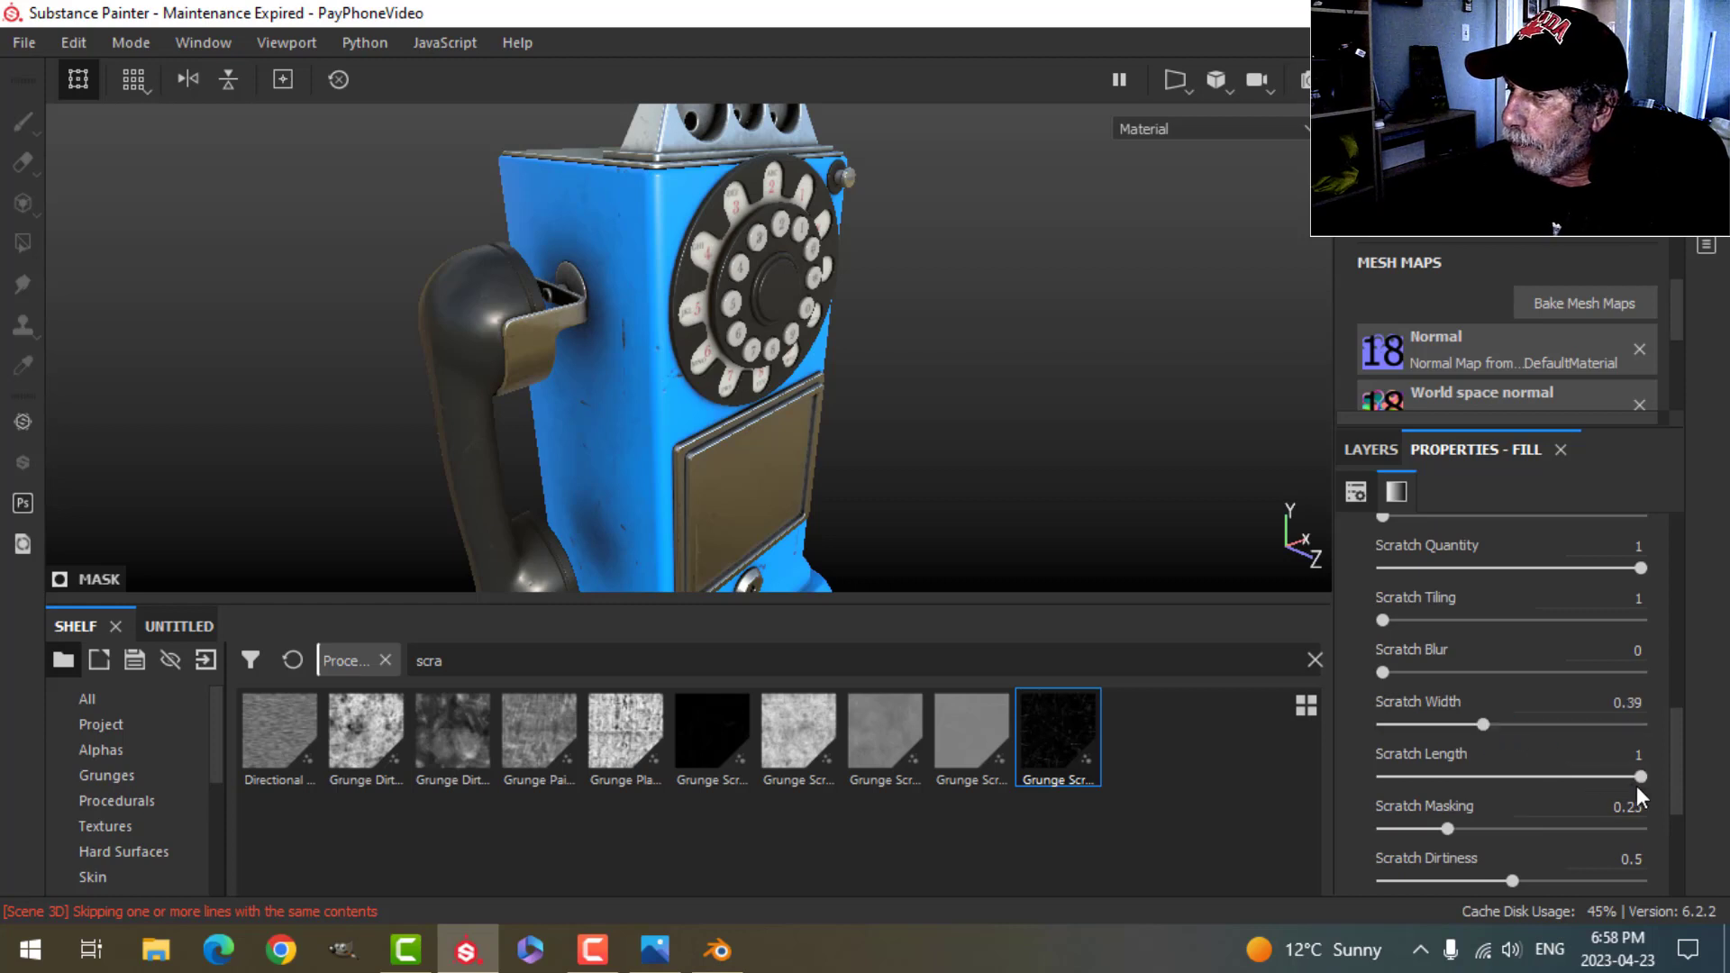
left_click_drag(1640, 777, 1568, 776)
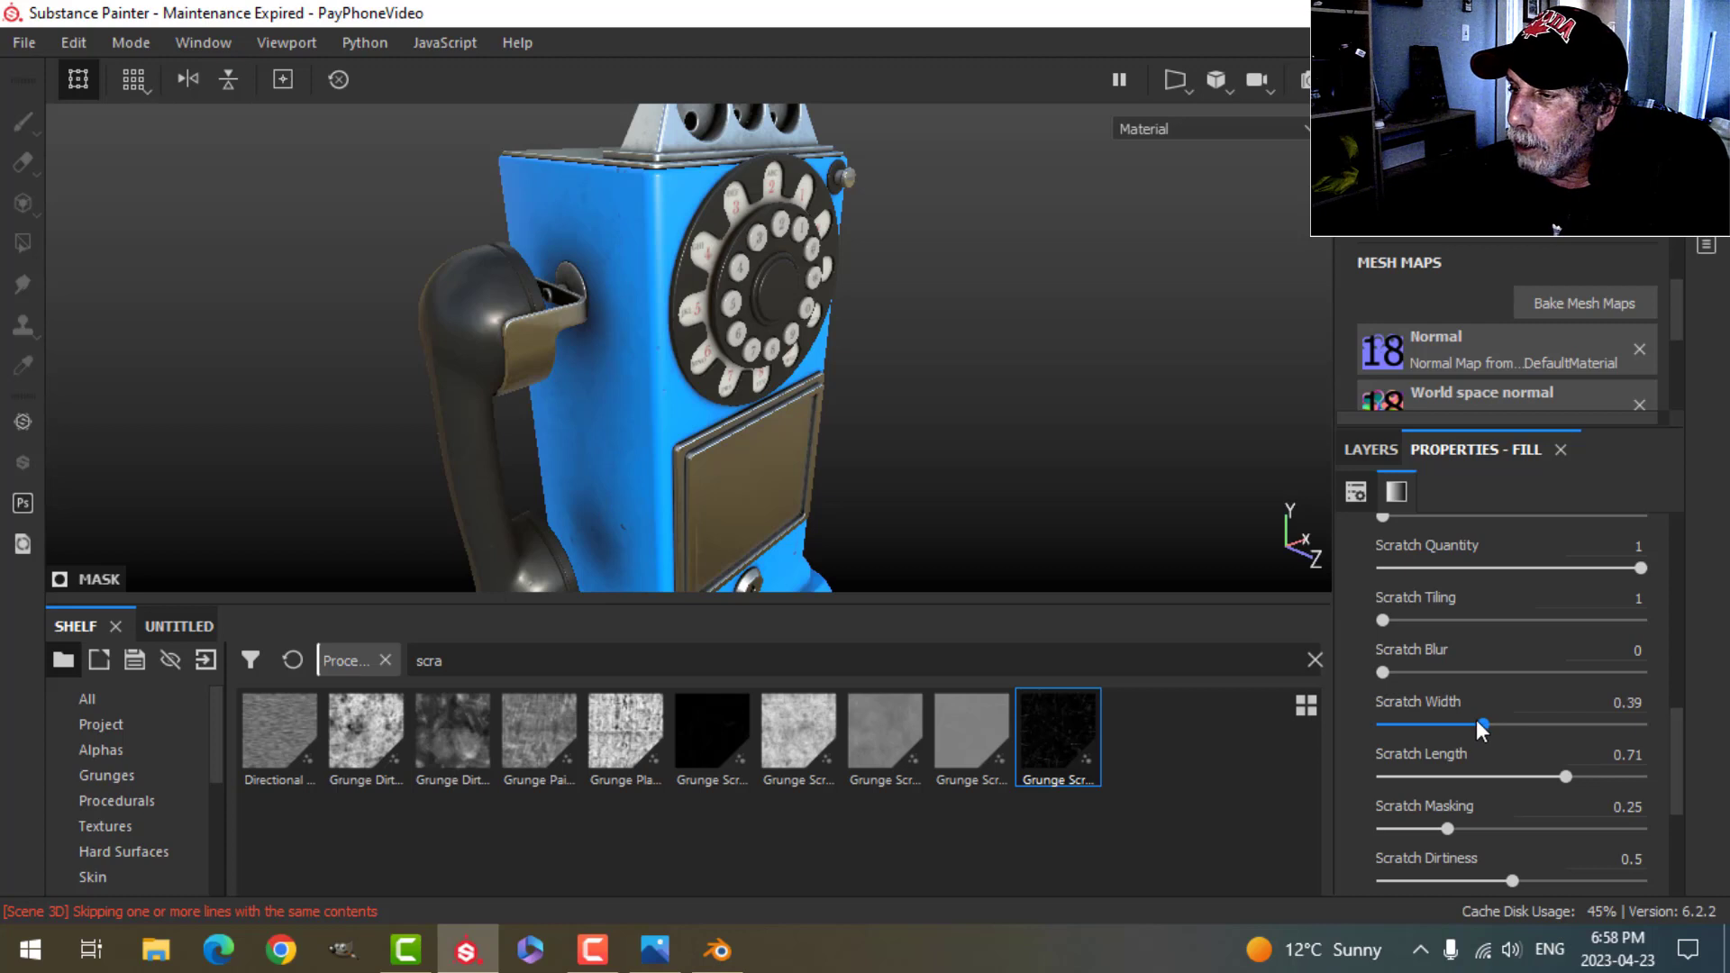
left_click_drag(1477, 719, 1503, 718)
left_click_drag(928, 490, 783, 407, "alt")
scroll(909, 397, "down", 2)
middle_click_drag(908, 397, 912, 444, "alt")
left_click_drag(914, 451, 732, 310, "alt")
scroll(937, 457, "up", 3)
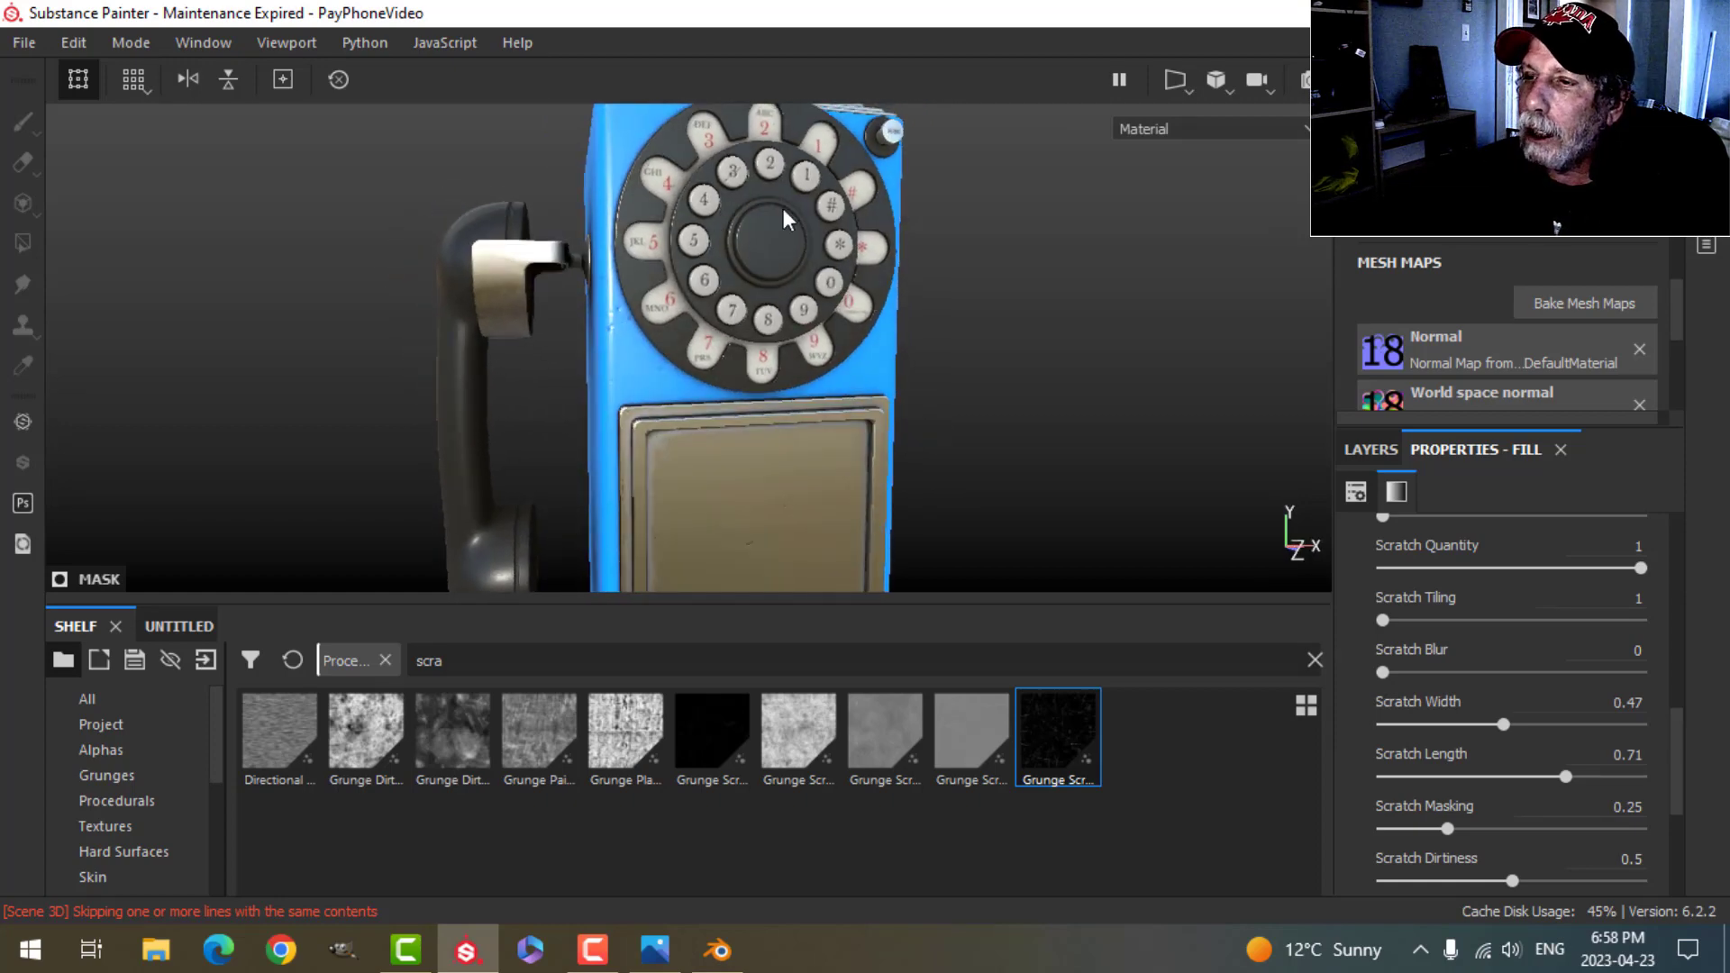
Step: Raise the texture set's size to 2048
left_click_drag(1100, 390, 1440, 295, "alt")
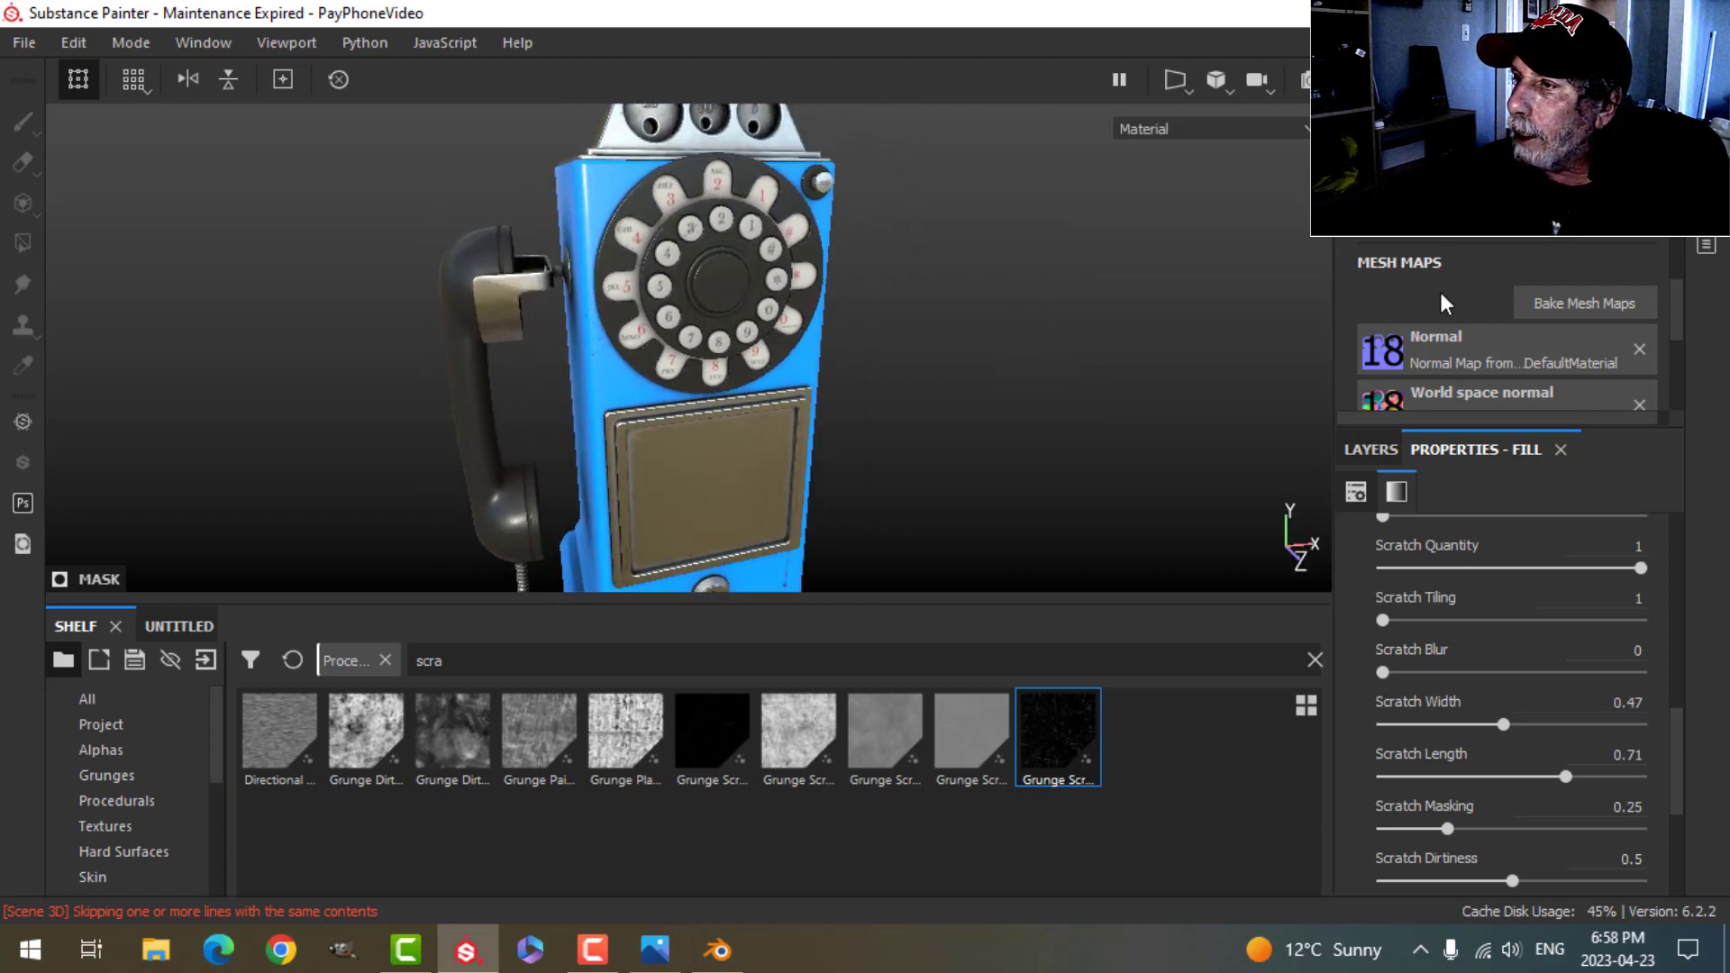
scroll(1543, 261, "up", 6)
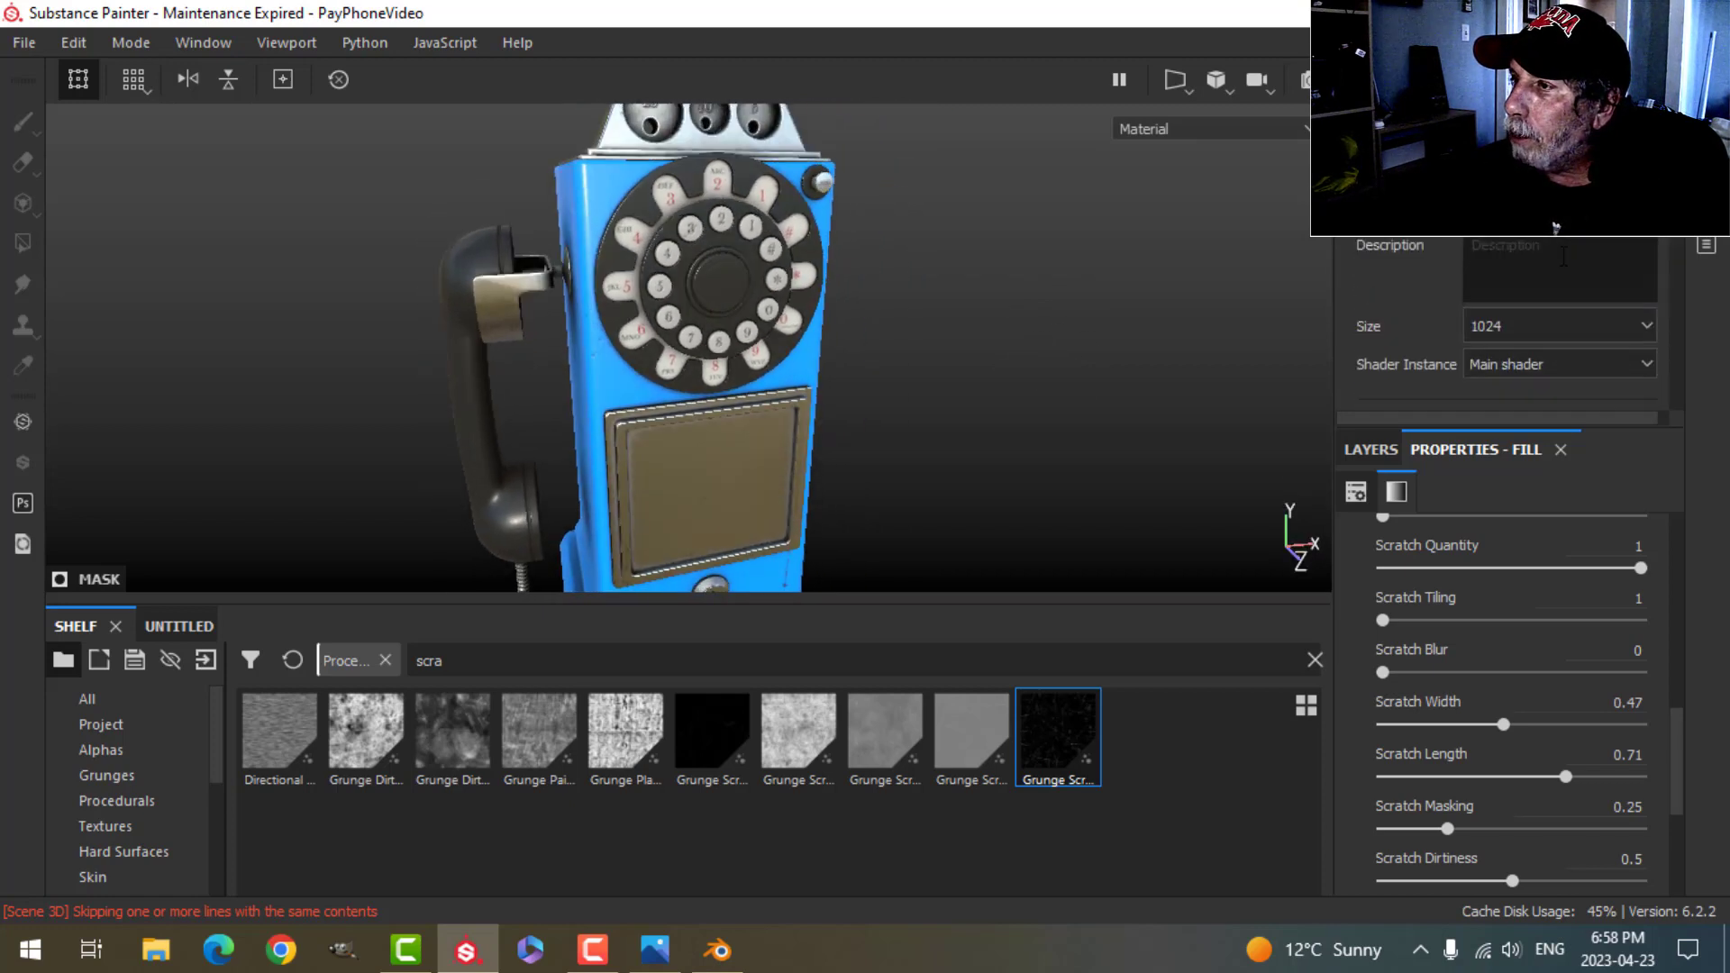
left_click(1566, 328)
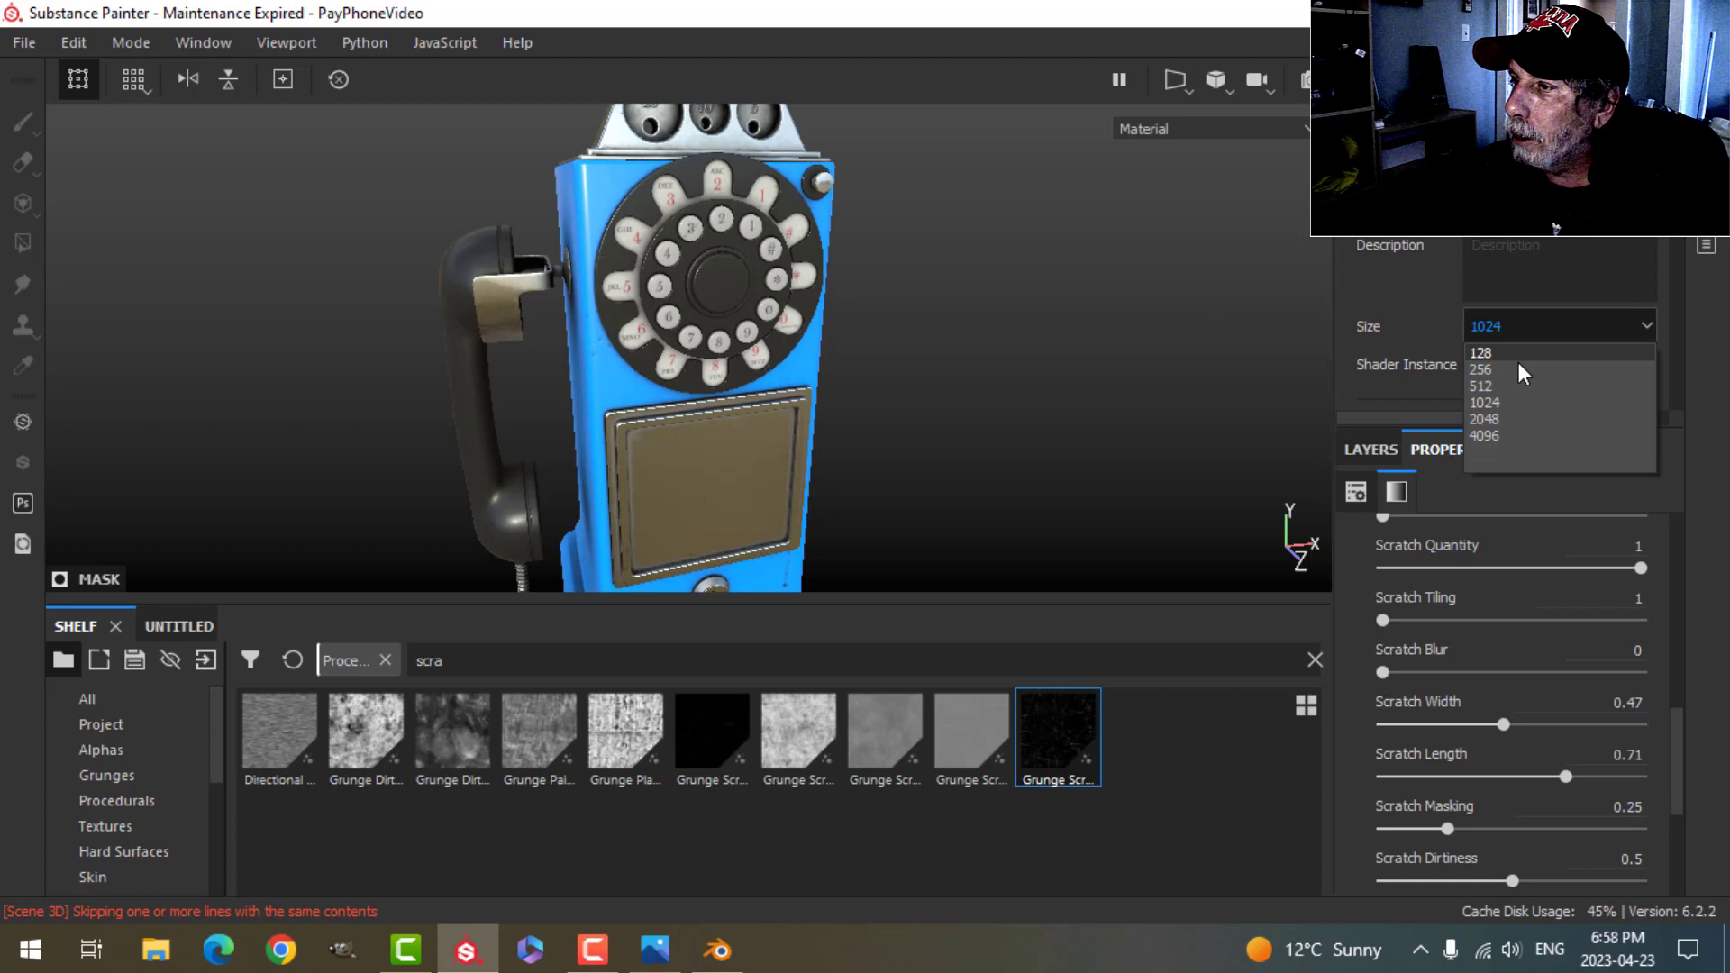
left_click(1505, 424)
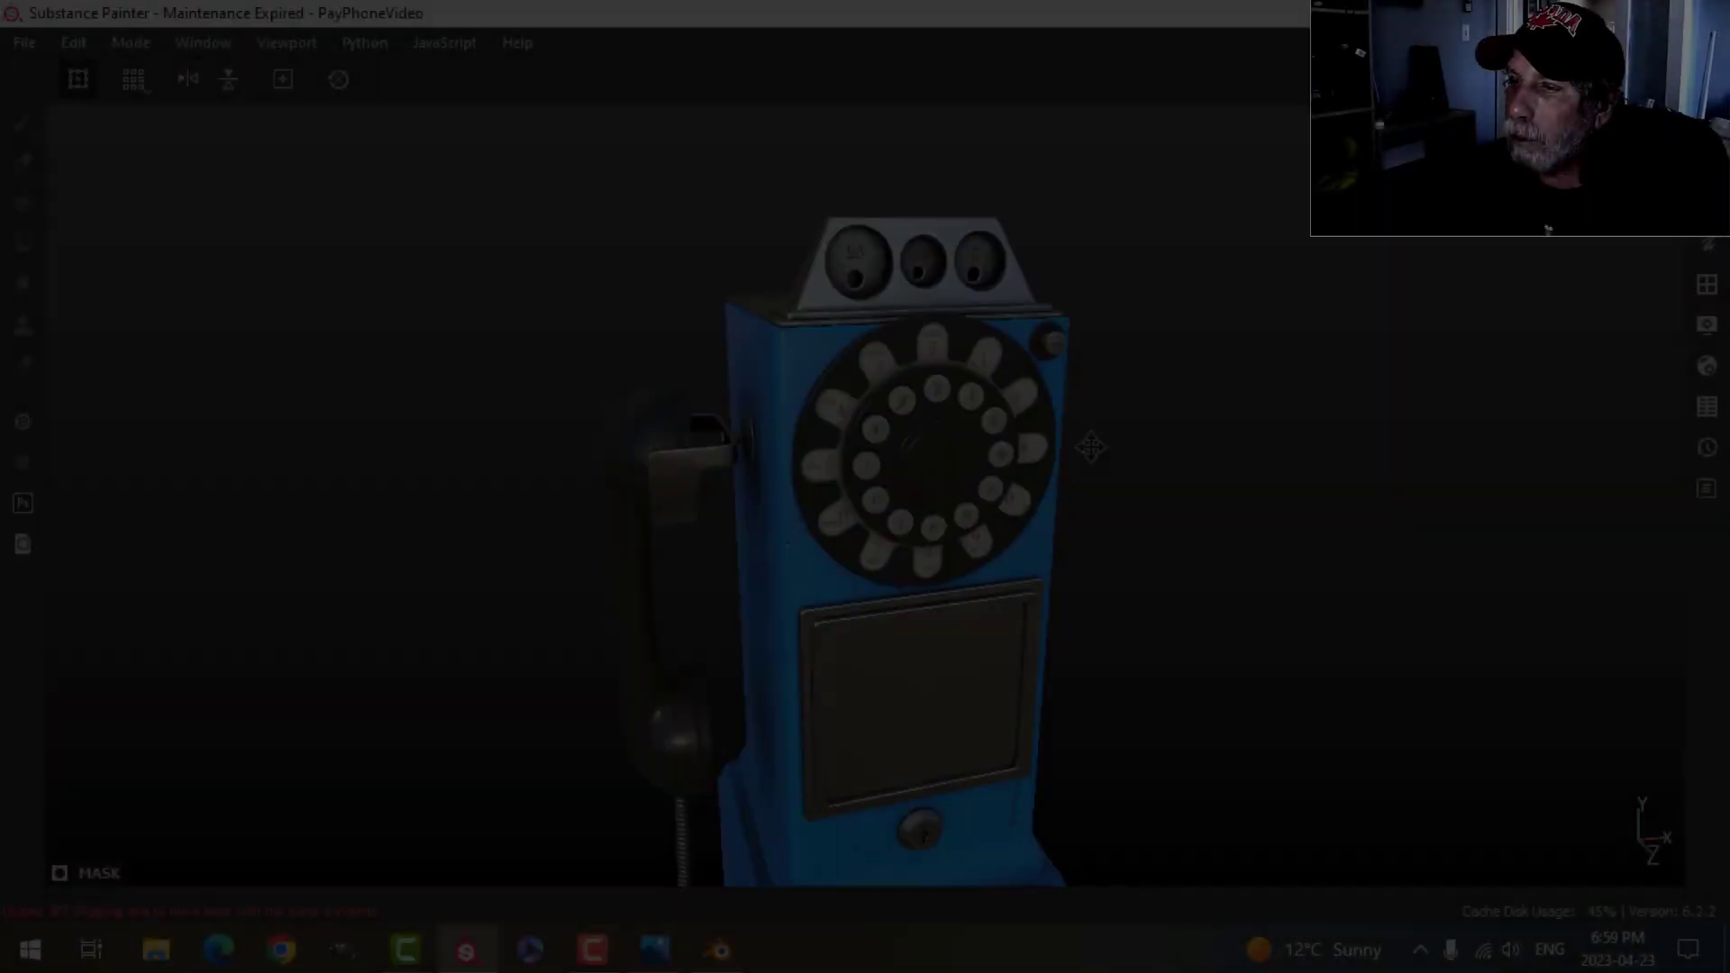
Step: Activate the color profile in the display settings and assign the rec709 profile
left_click_drag(1090, 447, 1223, 463, "alt")
scroll(1140, 488, "down", 2)
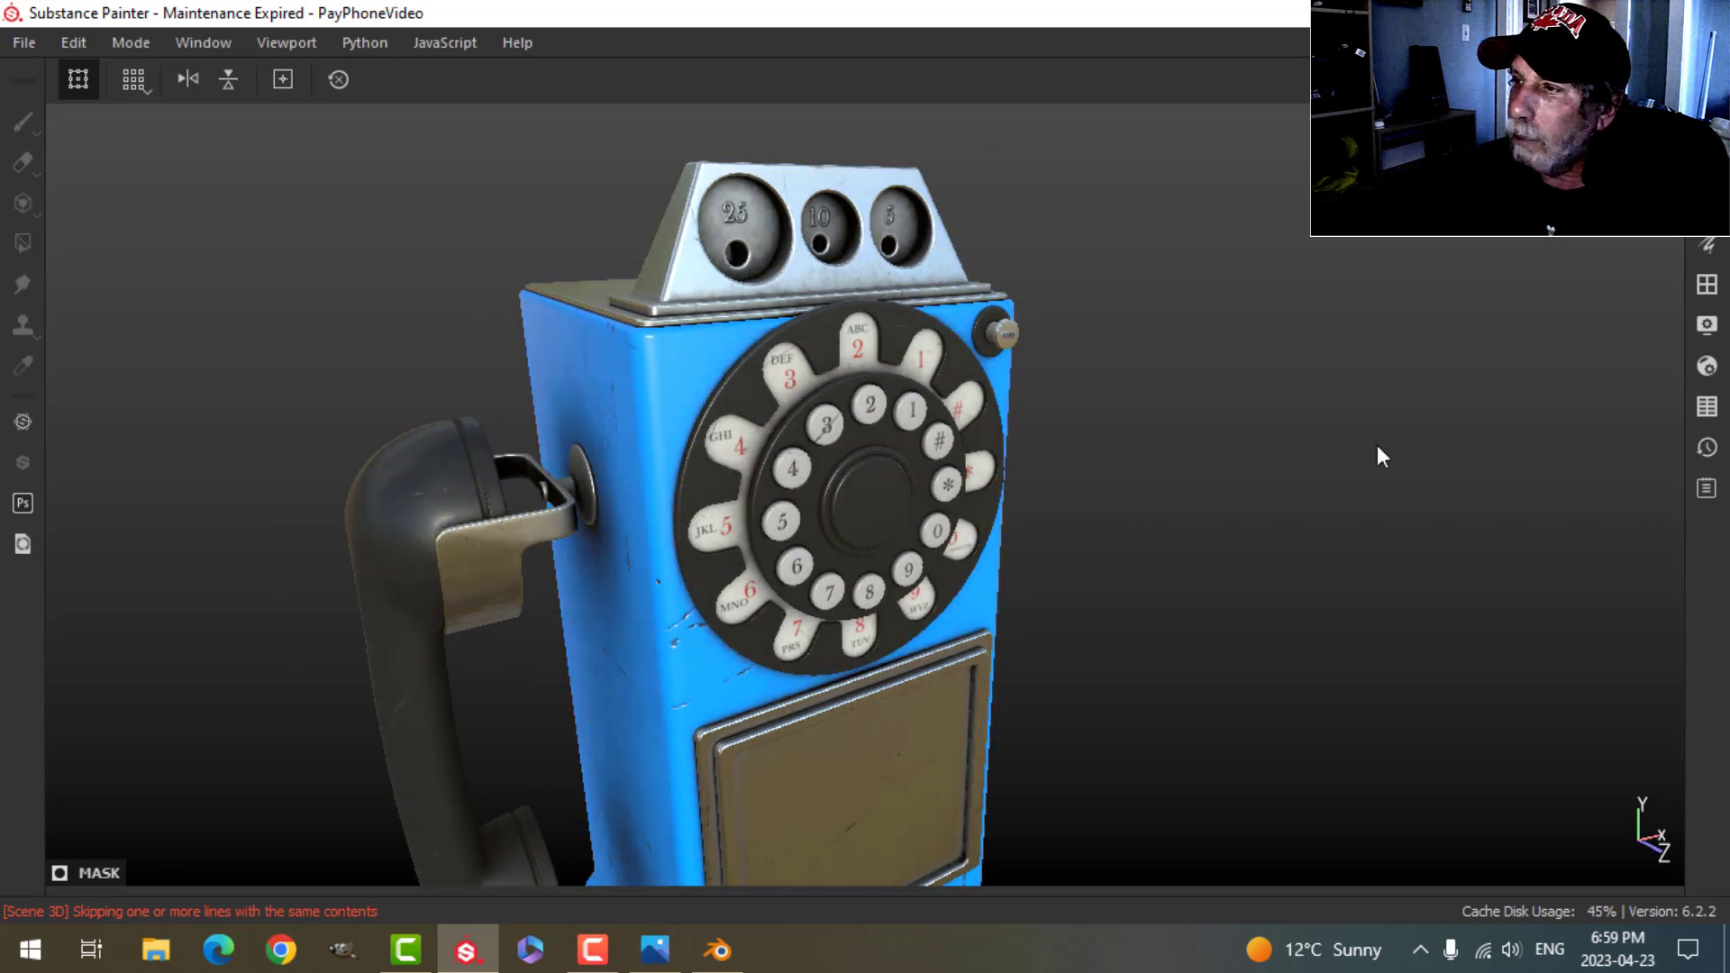
left_click(1707, 324)
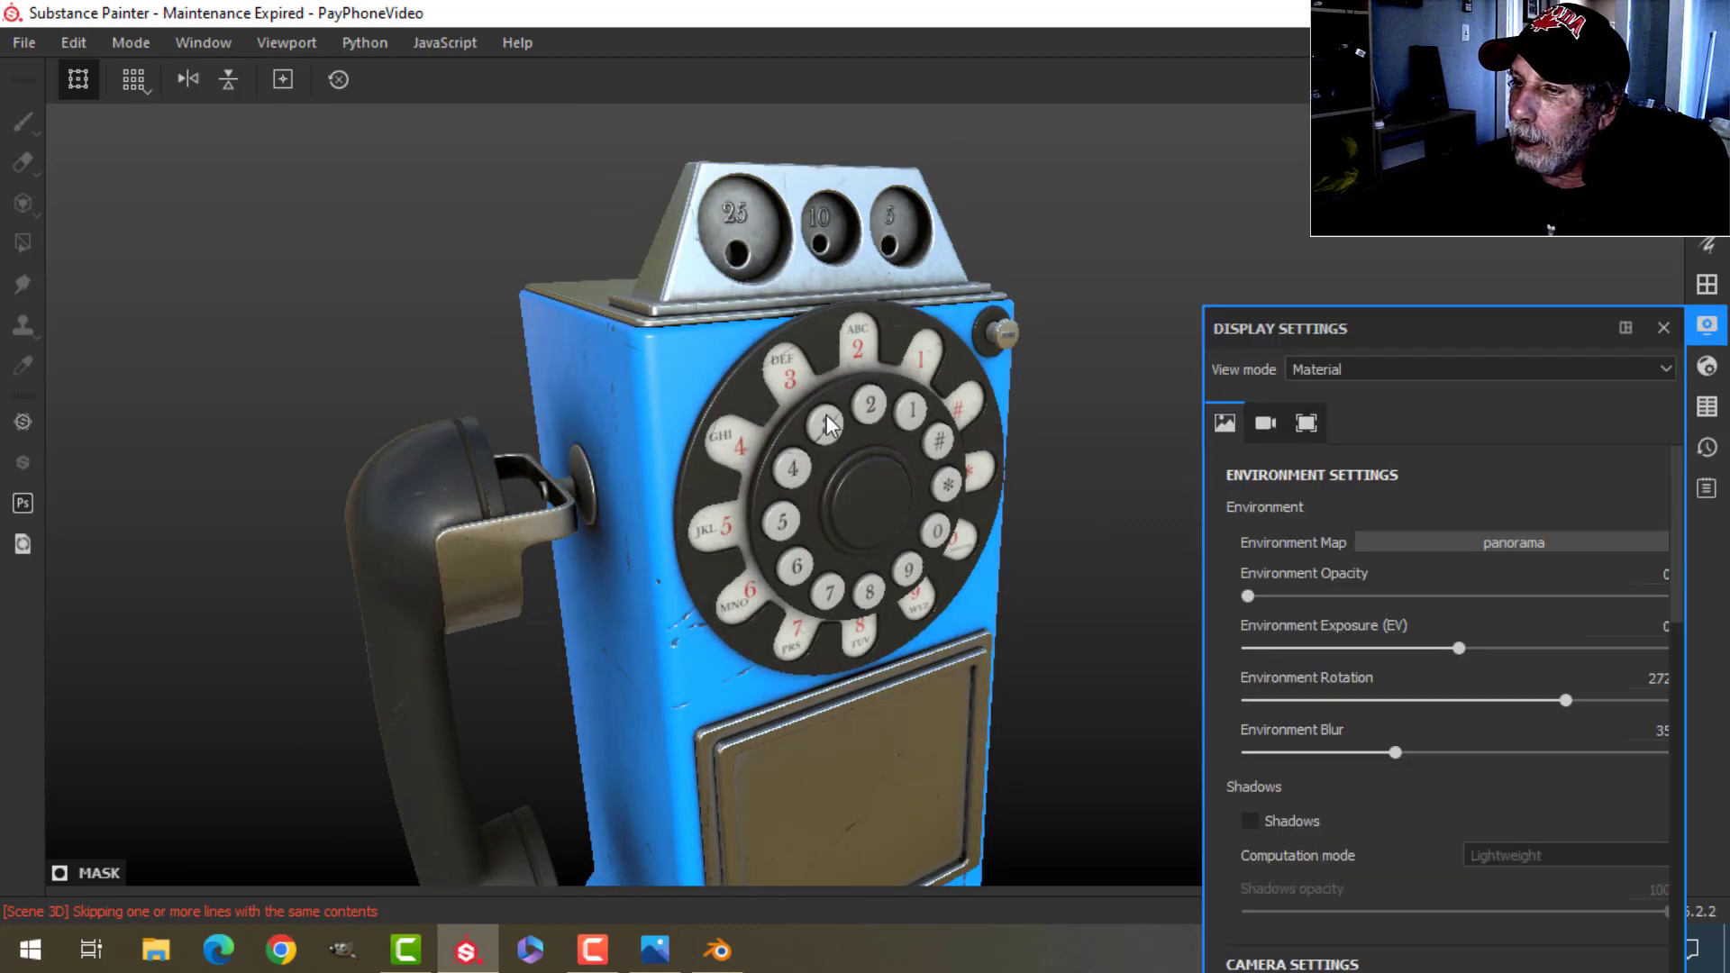
scroll(1295, 690, "down", 10)
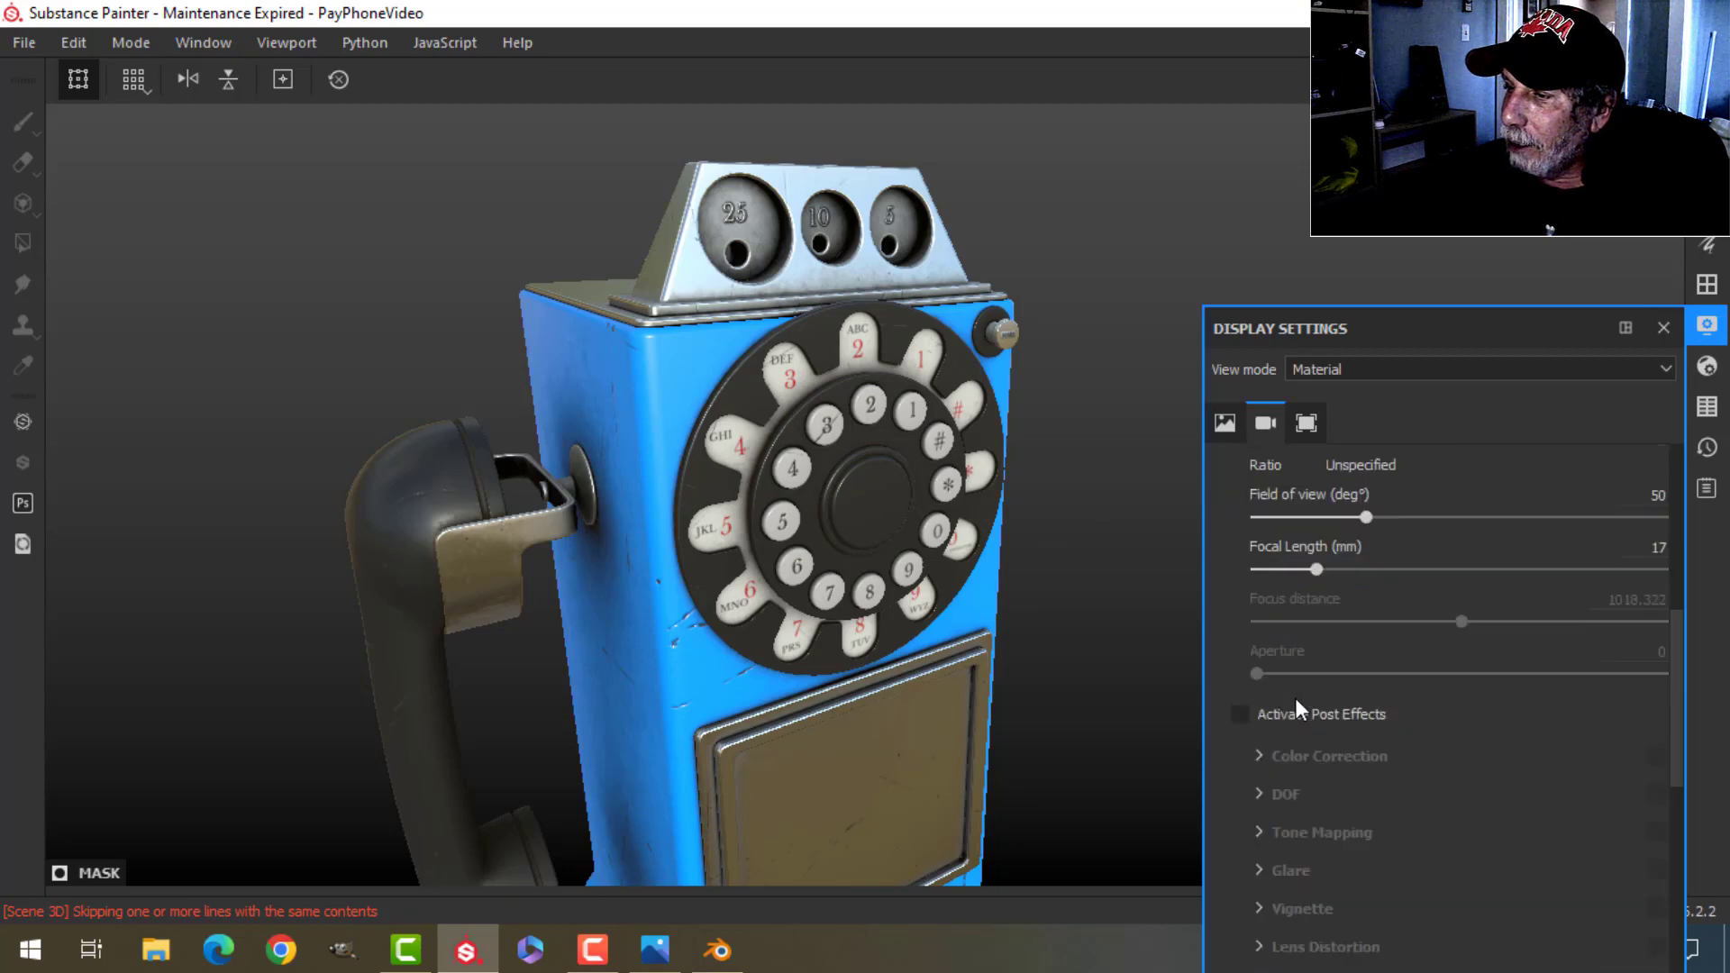
scroll(1368, 701, "down", 5)
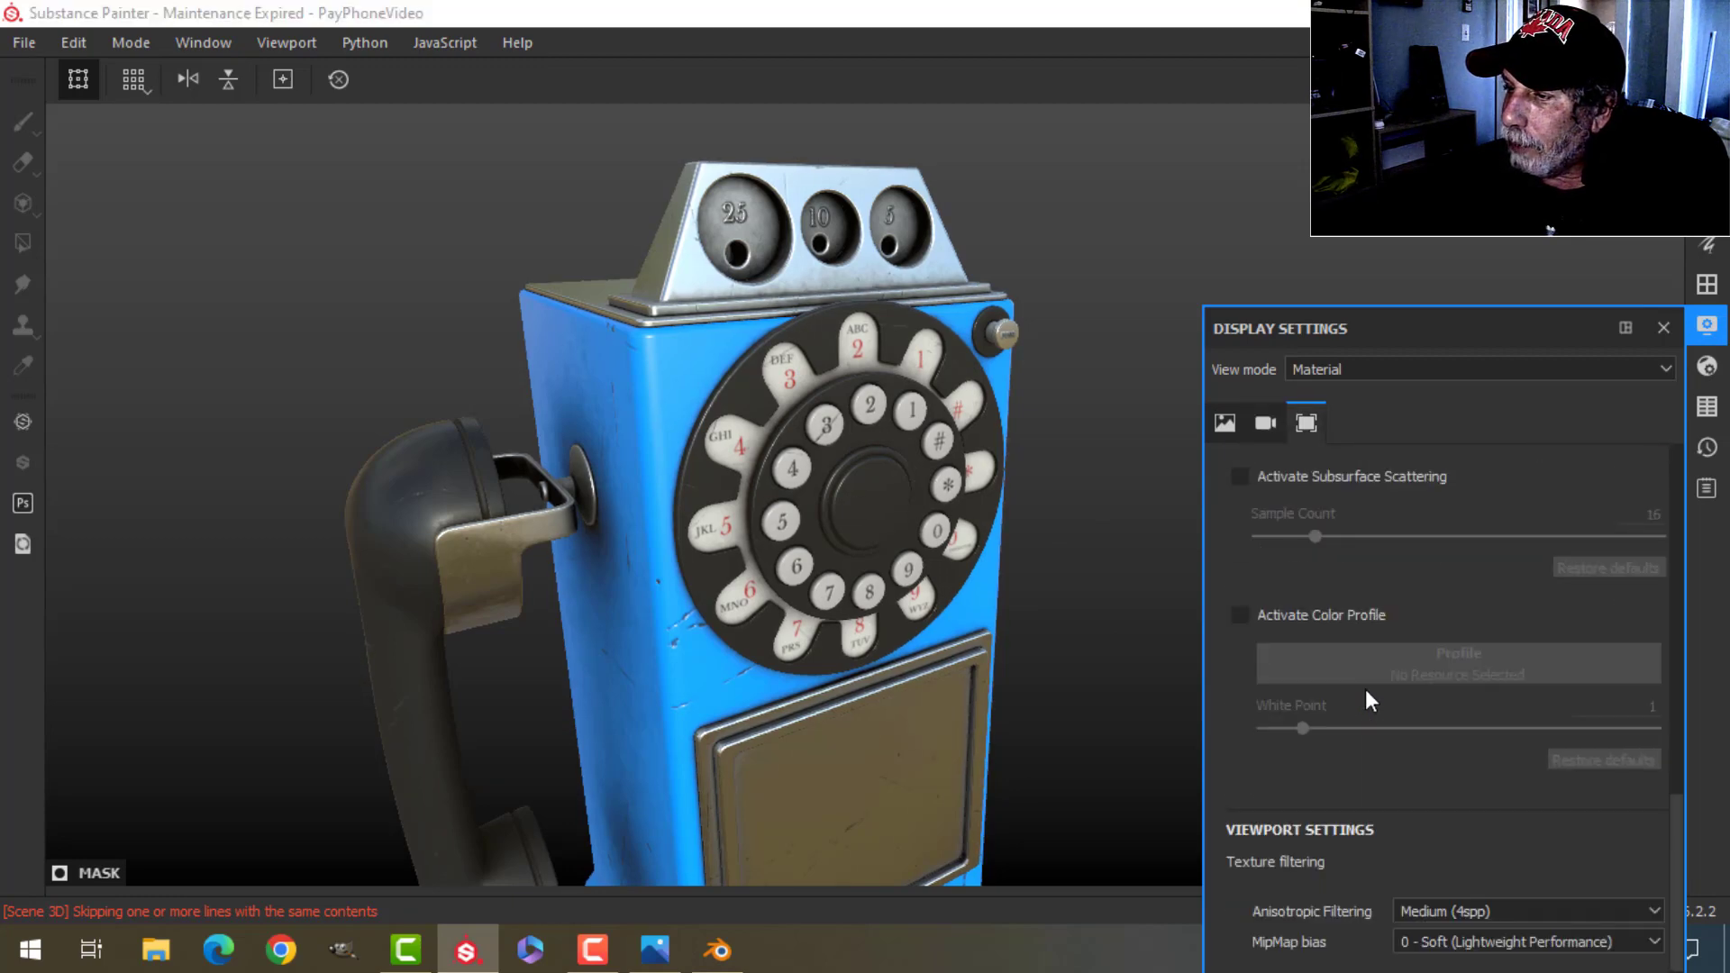
left_click(1240, 614)
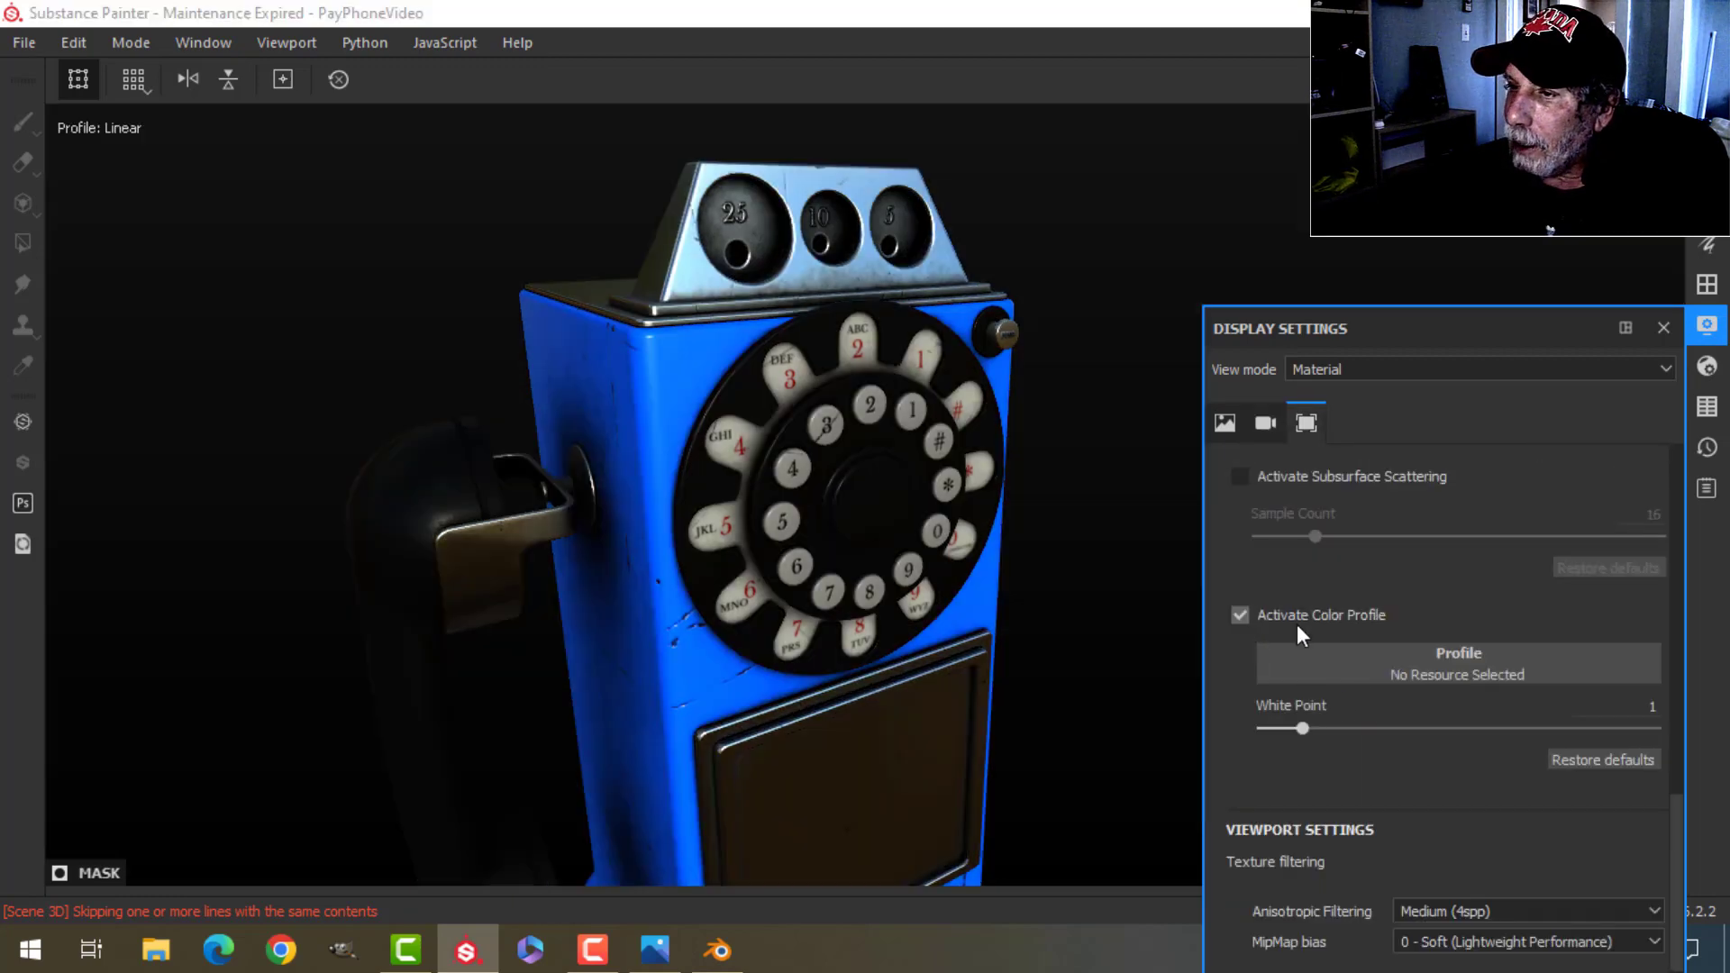
left_click(1420, 672)
left_click(1657, 497)
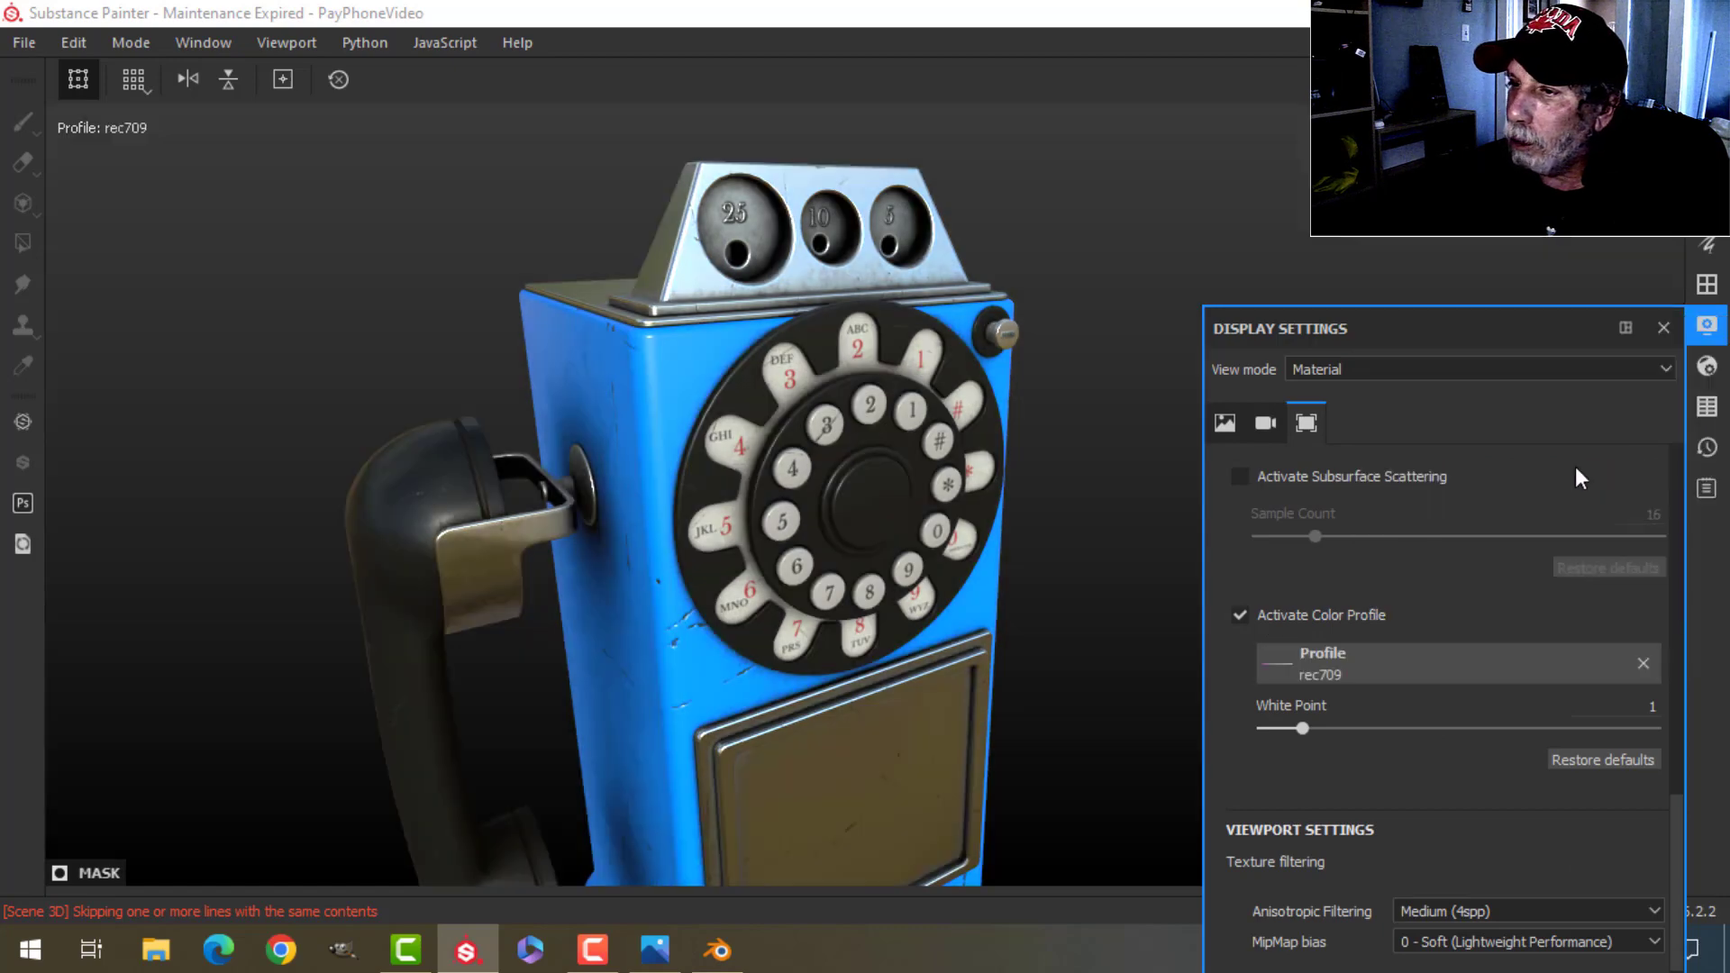
left_click(1716, 324)
Step: Examine the scratches on the payphone's body, metal plates, dial and handset from several angles
scroll(1009, 484, "down", 5)
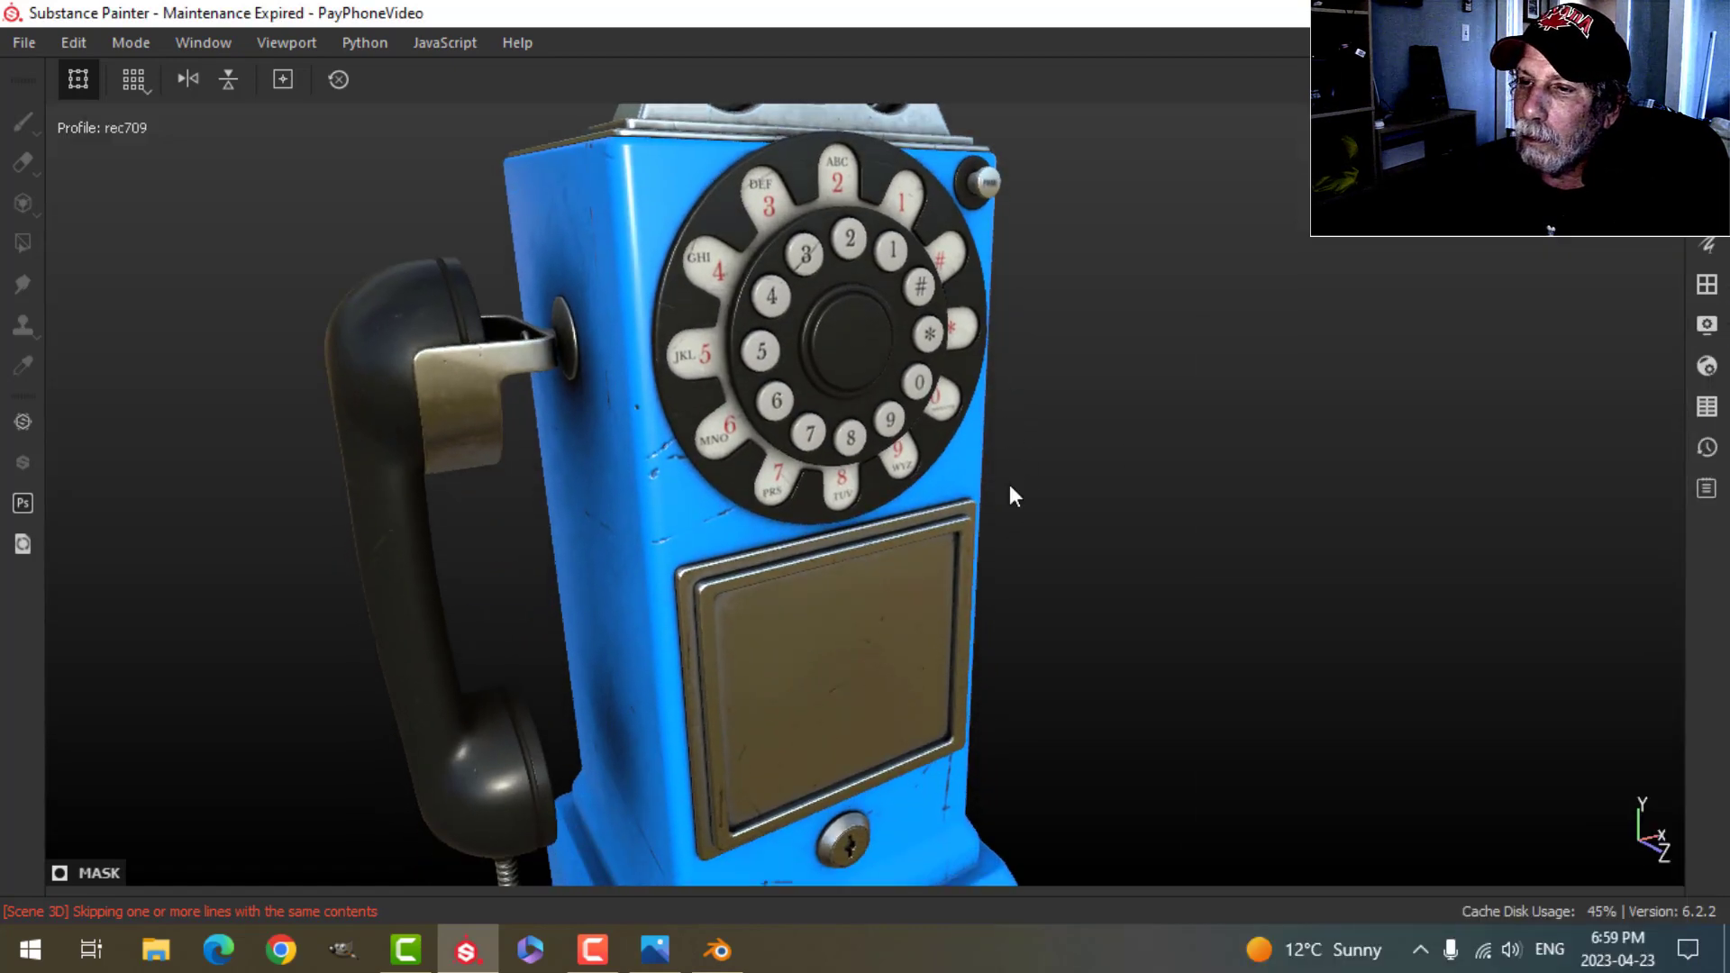
left_click_drag(1009, 492, 917, 426, "alt")
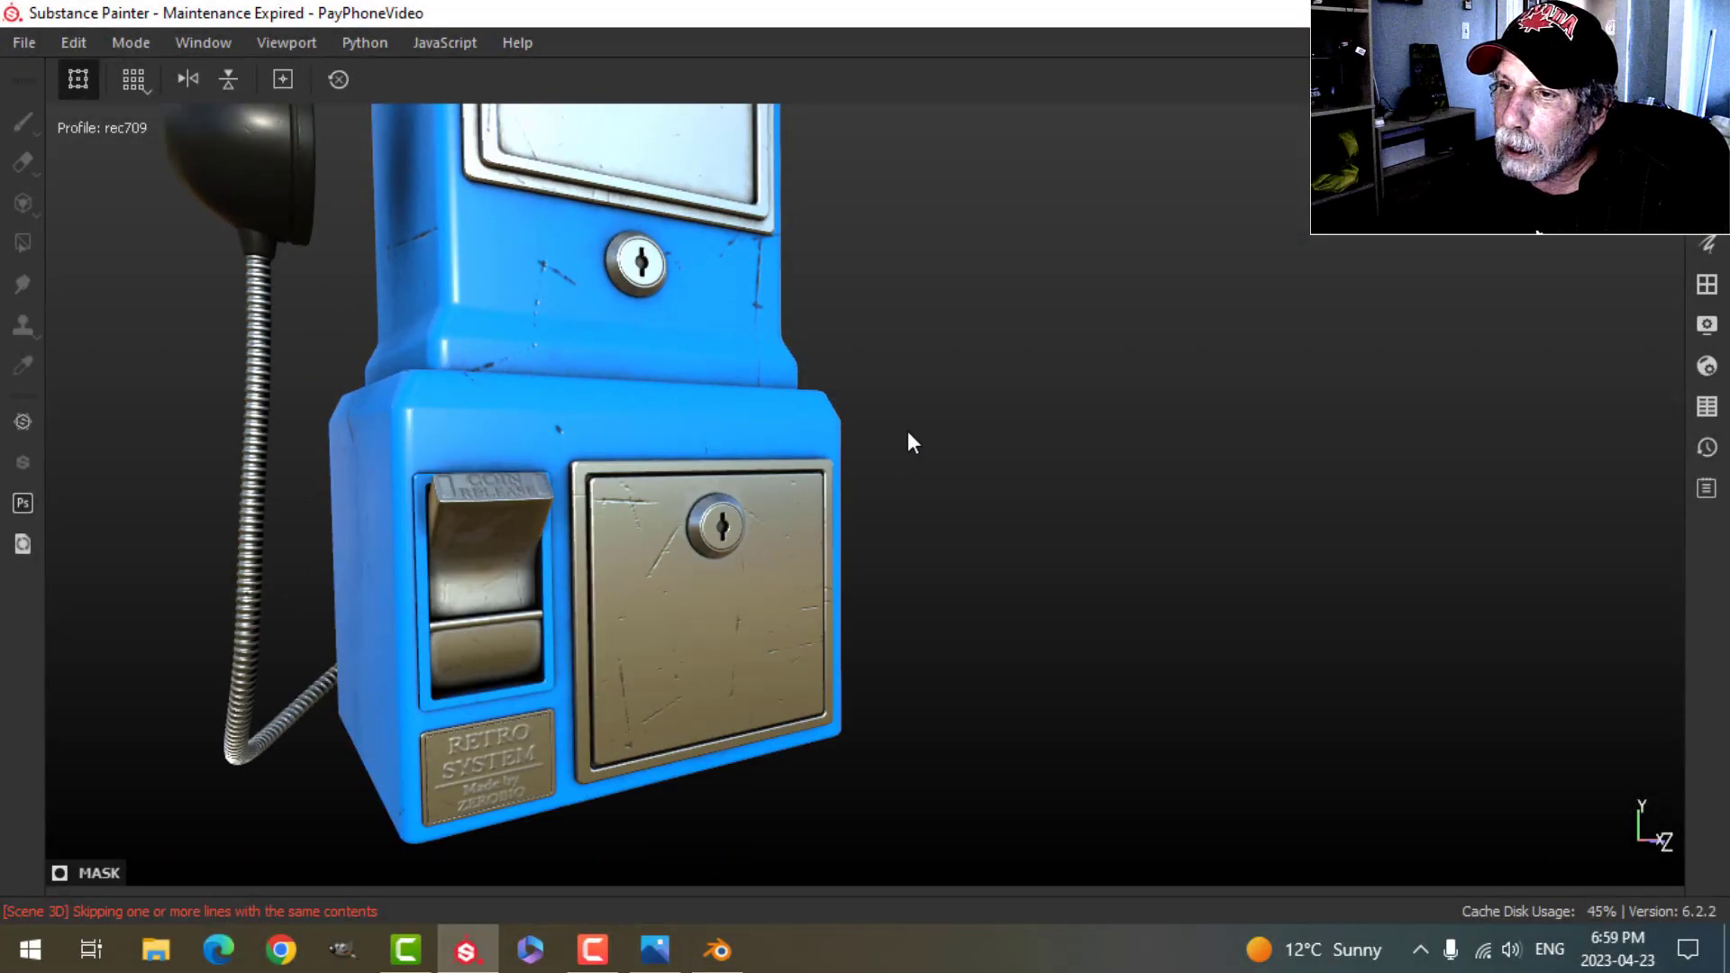
left_click_drag(908, 434, 762, 544, "alt")
middle_click_drag(916, 388, 992, 548, "alt")
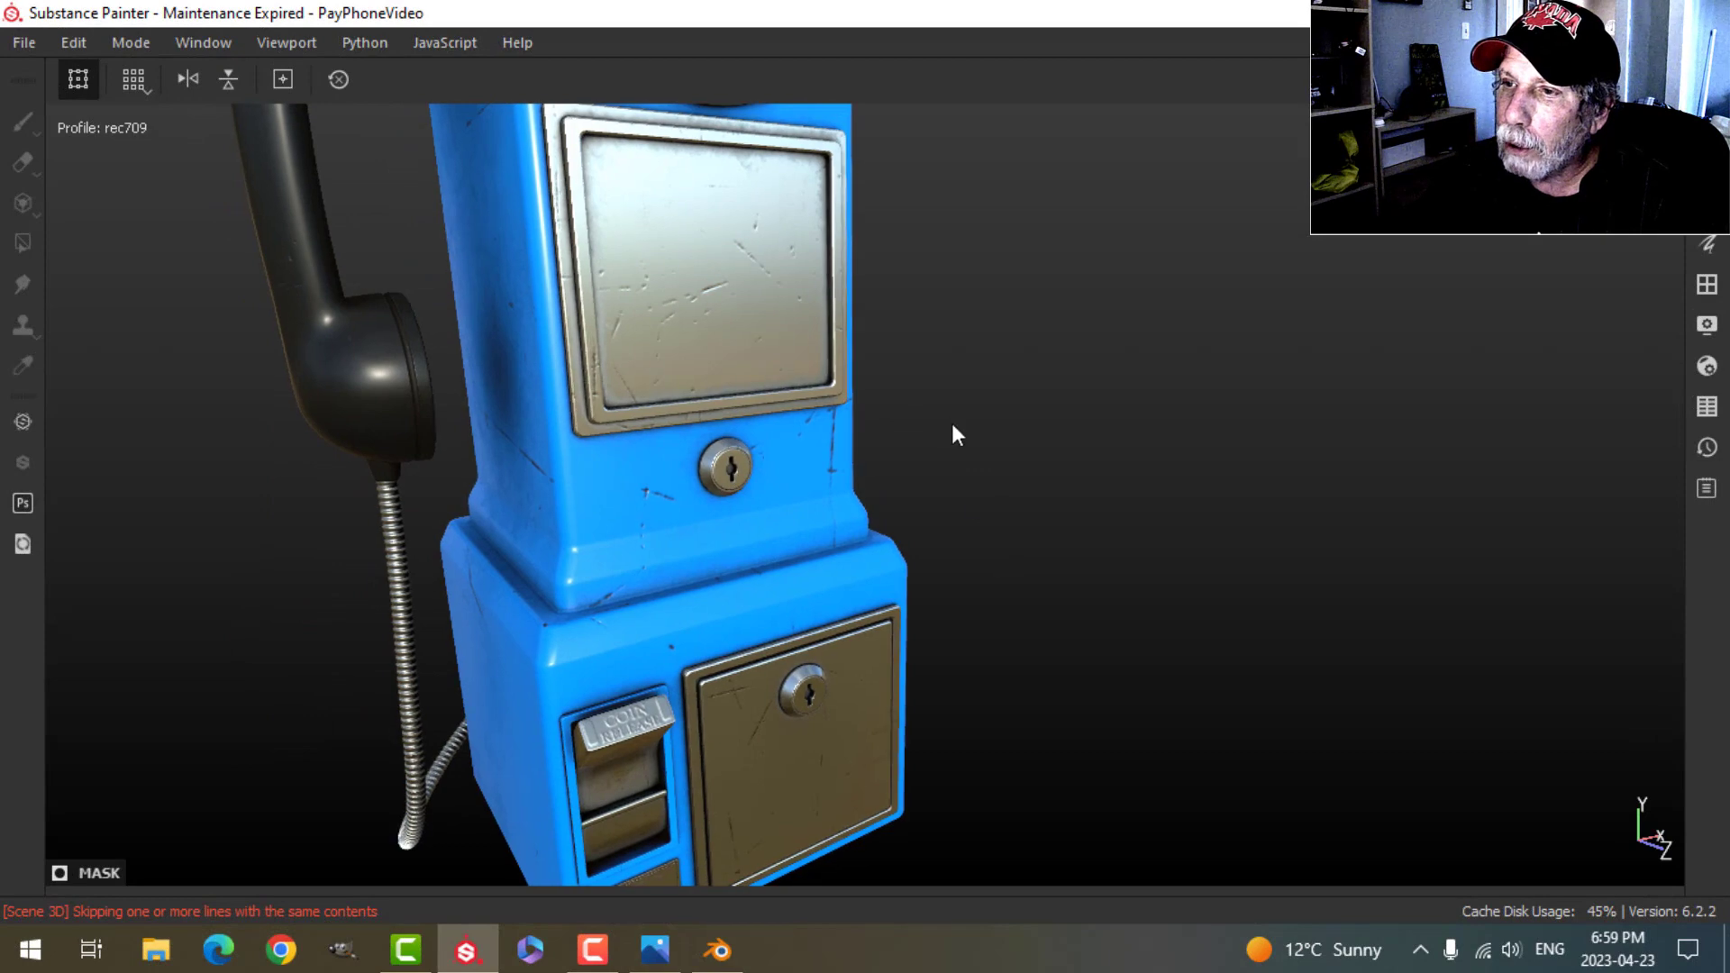
middle_click_drag(953, 432, 953, 528, "alt")
scroll(955, 505, "up", 3)
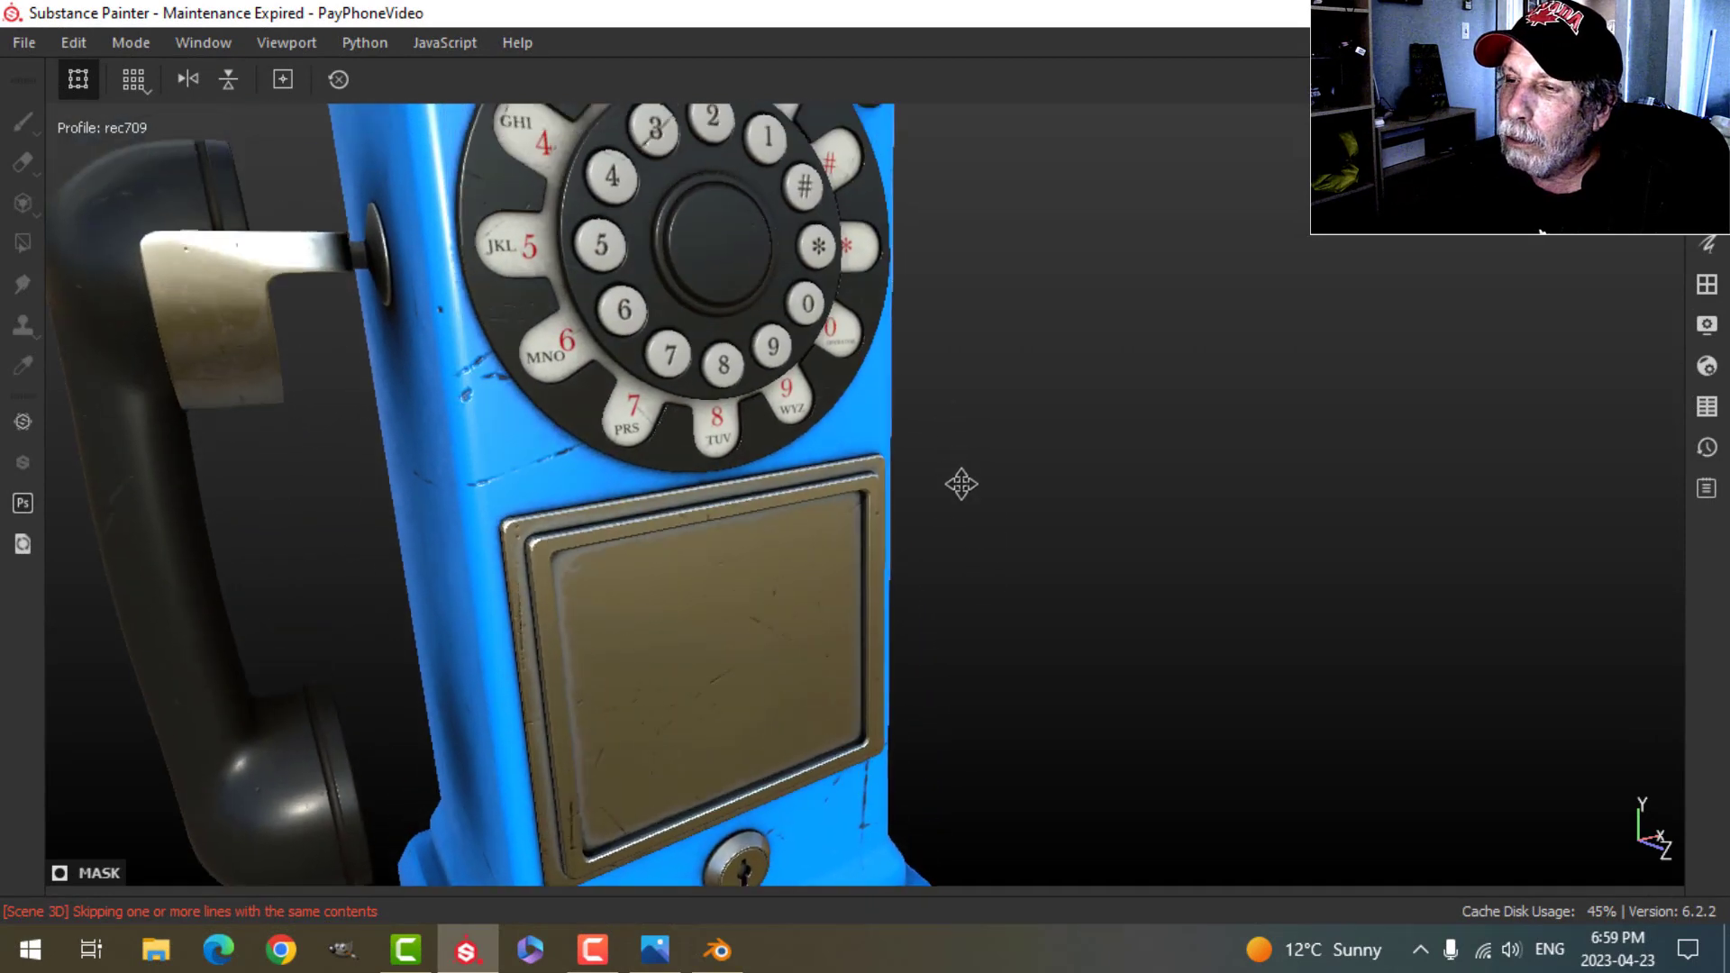
left_click_drag(961, 483, 755, 307, "alt")
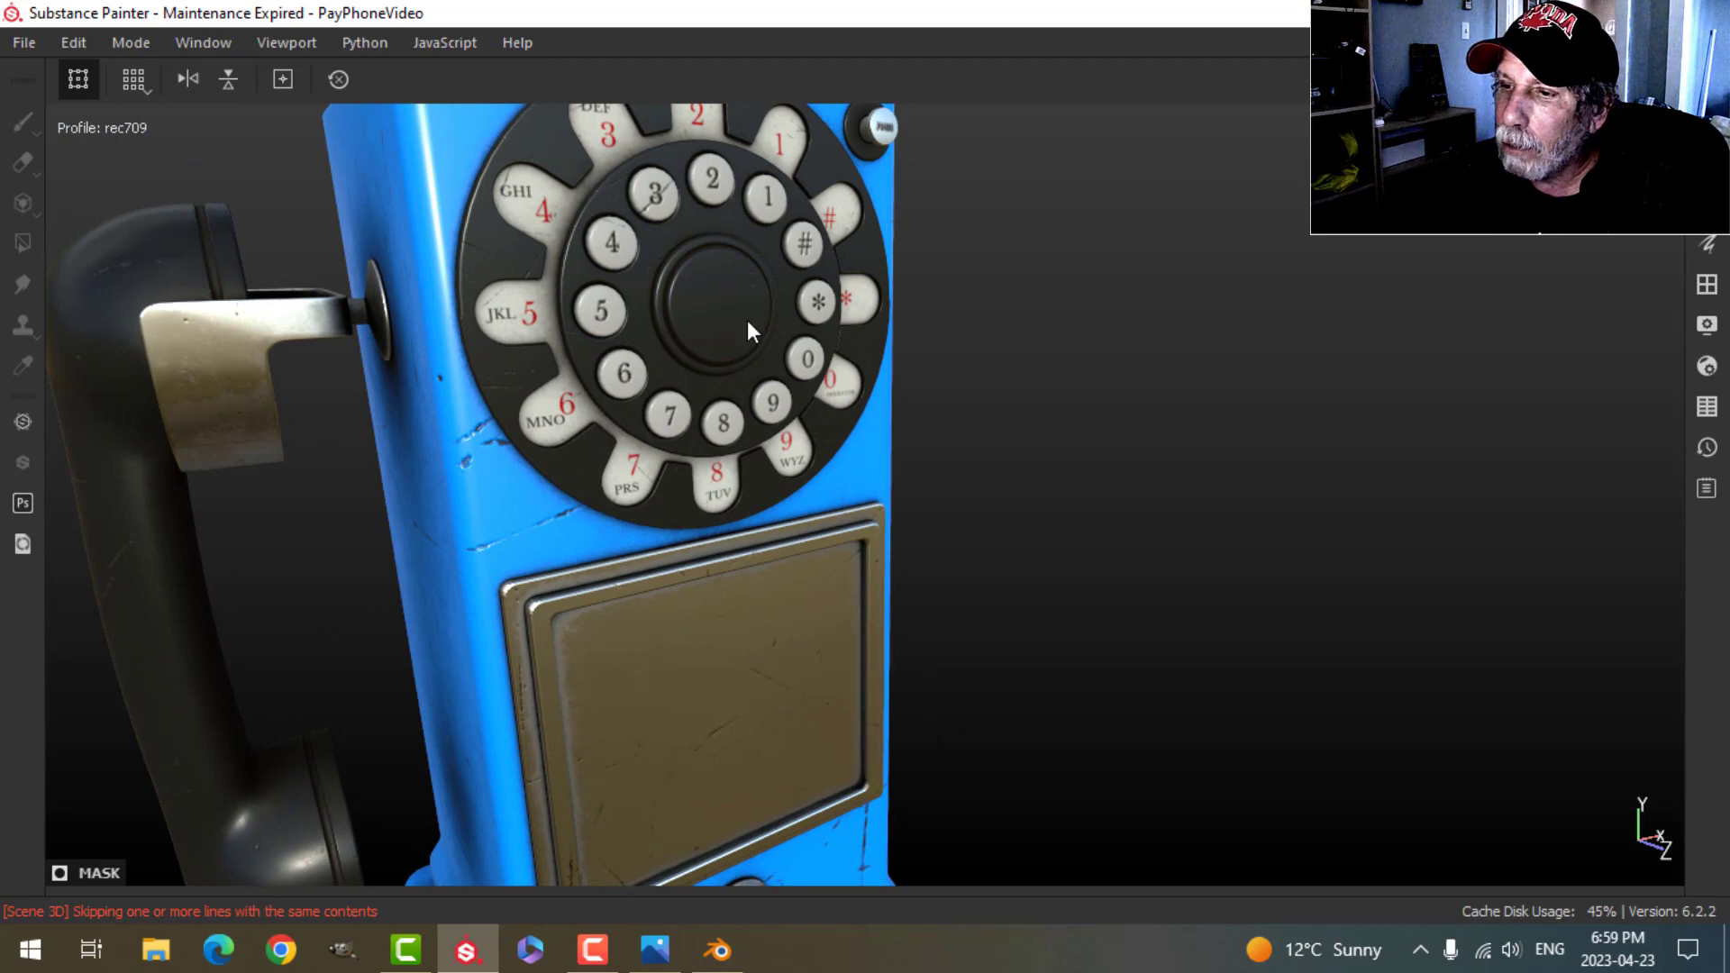
middle_click_drag(748, 321, 1012, 414, "alt")
scroll(1012, 411, "up", 2)
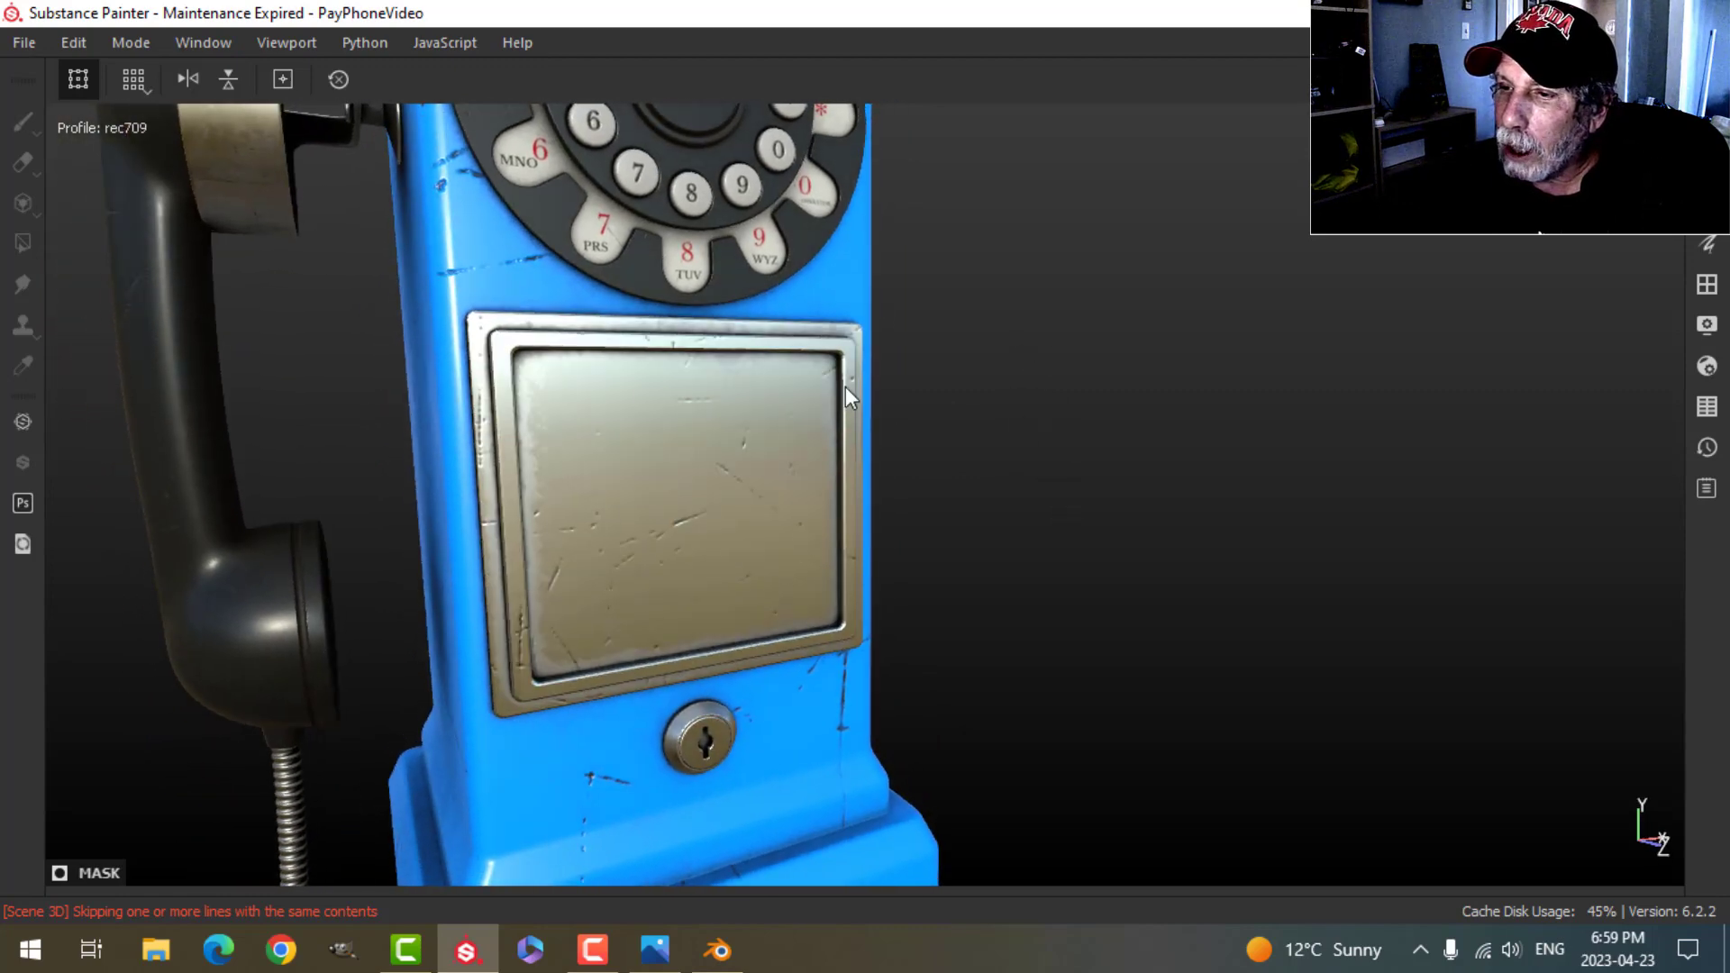
scroll(946, 352, "down", 3)
left_click_drag(946, 352, 1259, 460, "alt")
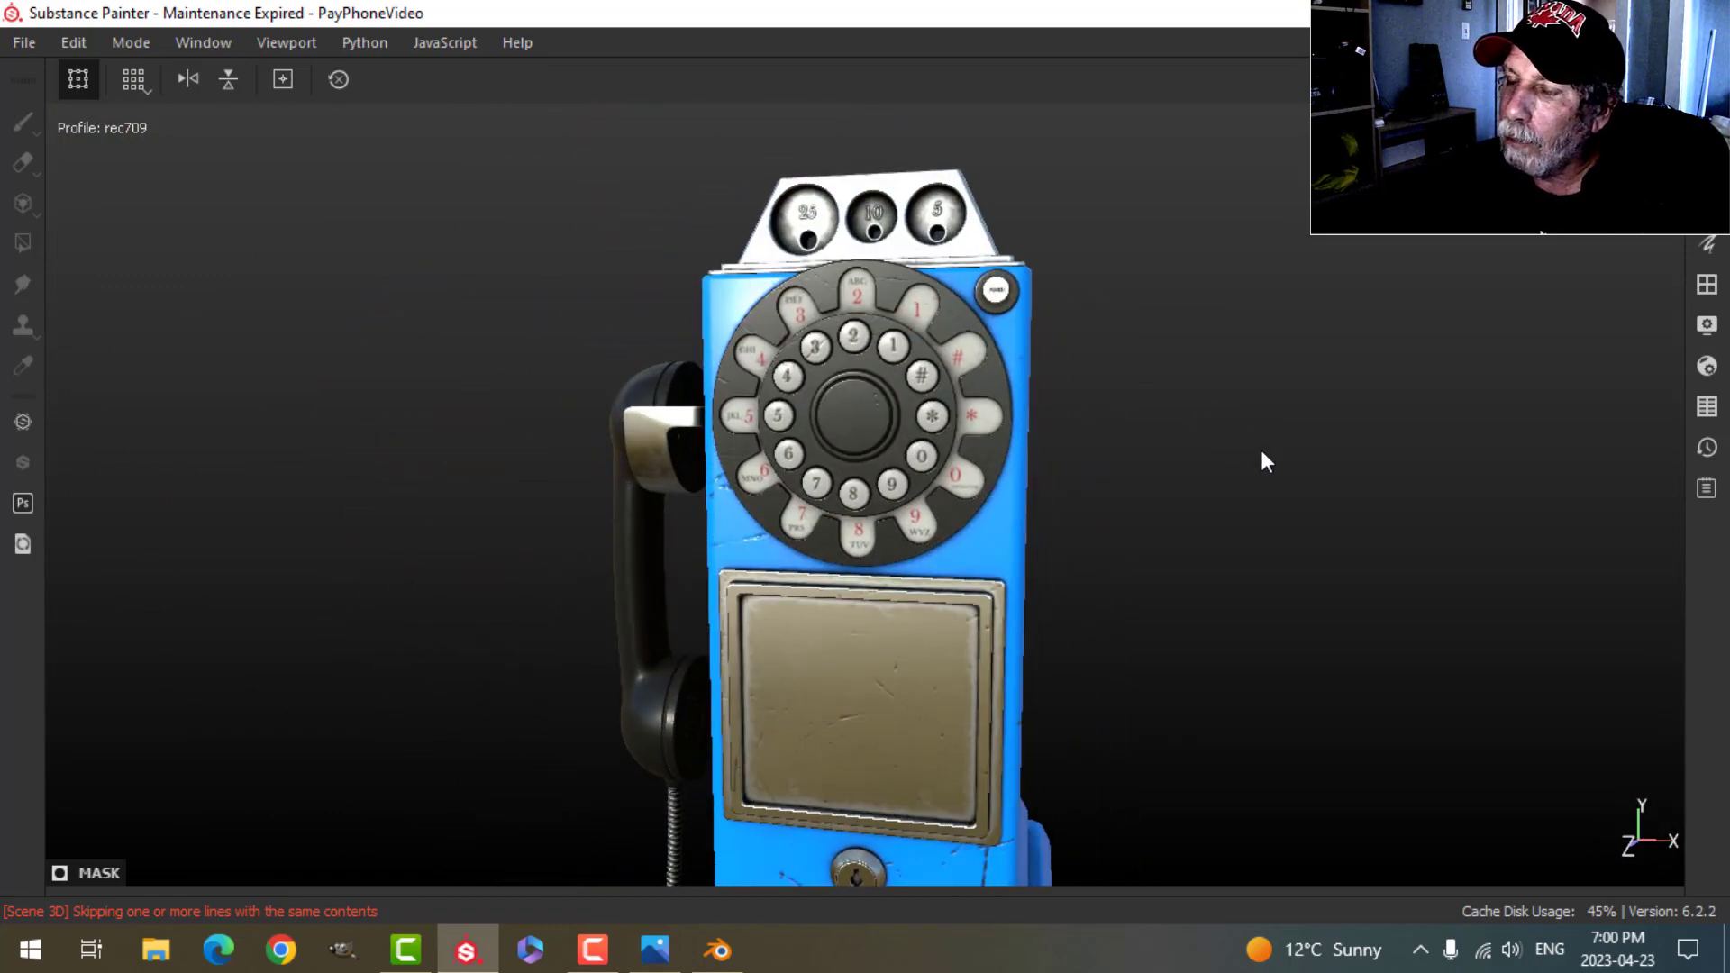
scroll(1127, 570, "down", 4)
left_click_drag(1127, 579, 1115, 423, "alt")
Step: Change the Body layer's base color to a dark orange, RGB 0.303, 0.089, 0.002
key("Tab")
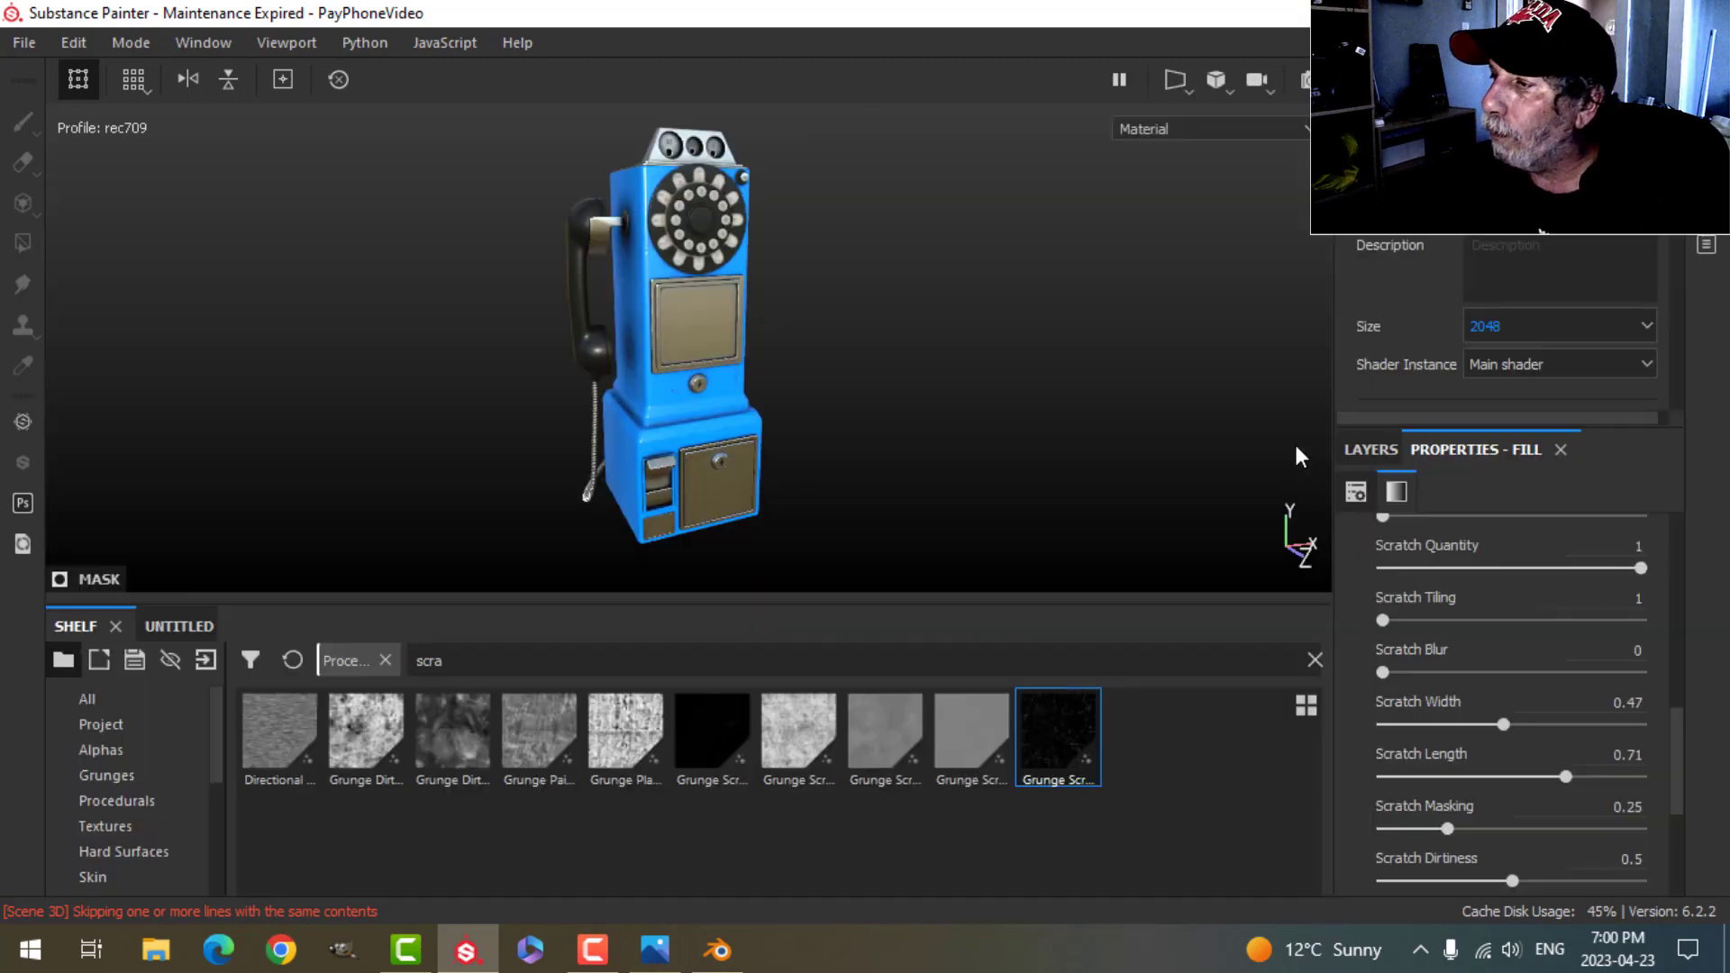
left_click(1373, 447)
scroll(1451, 820, "down", 5)
left_click(1445, 854)
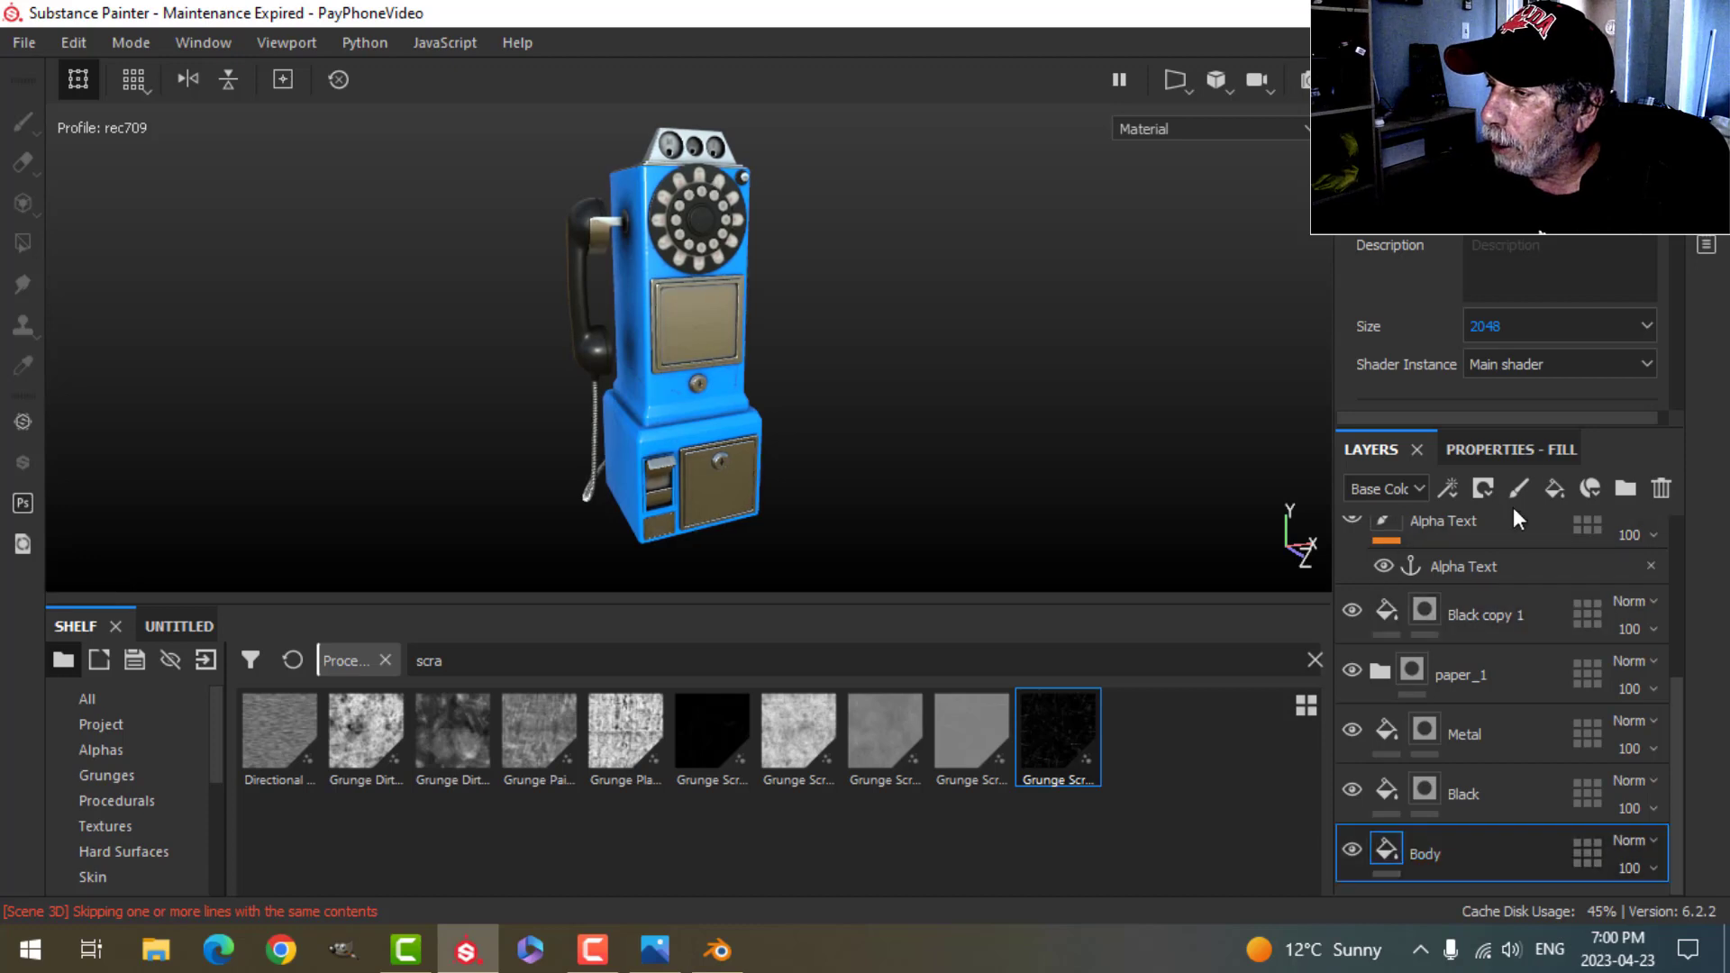
left_click(1523, 449)
left_click(1507, 734)
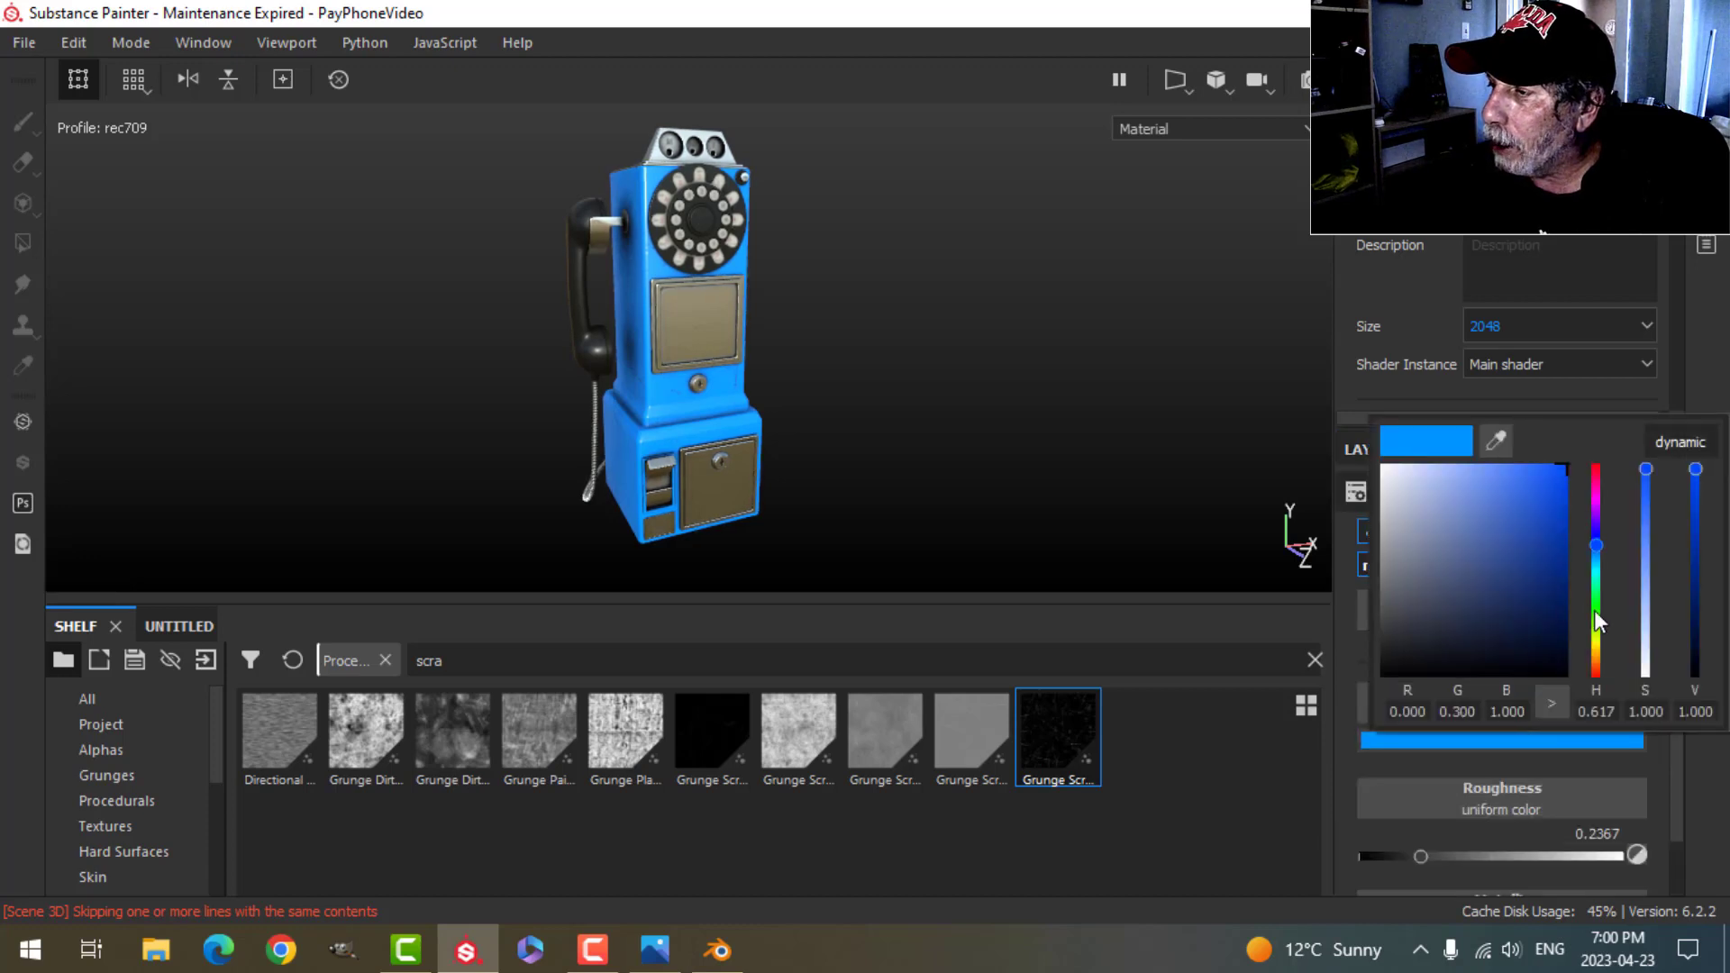
left_click_drag(1599, 622, 1602, 667)
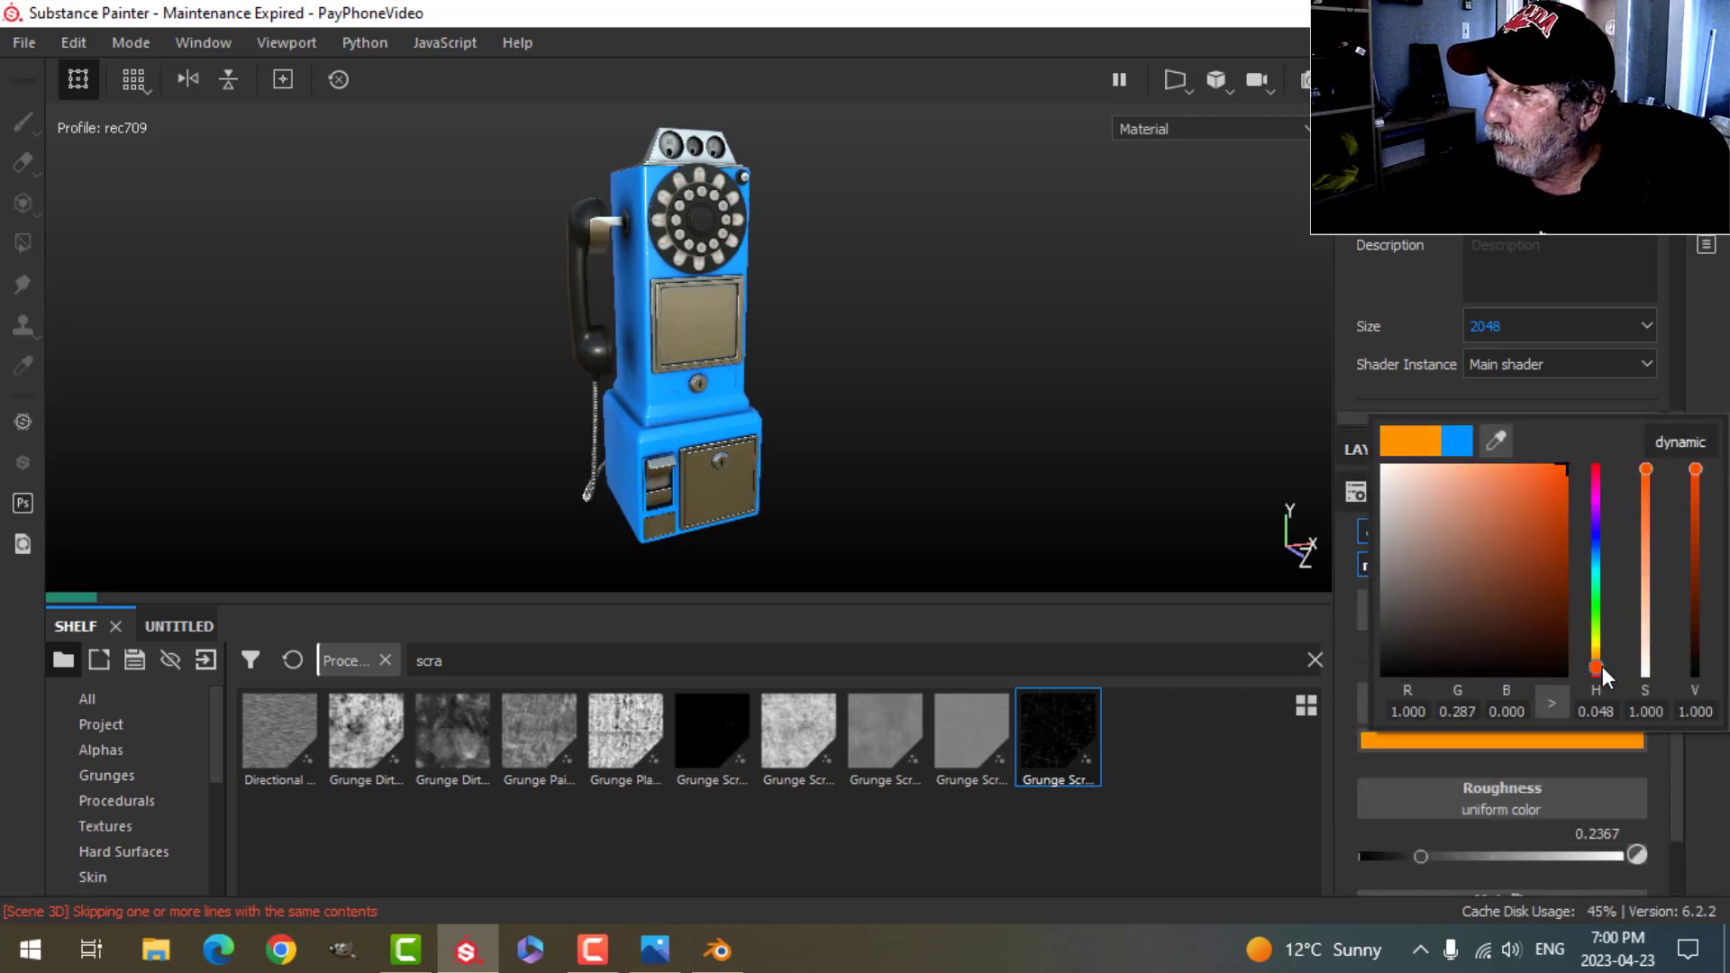
left_click(1549, 551)
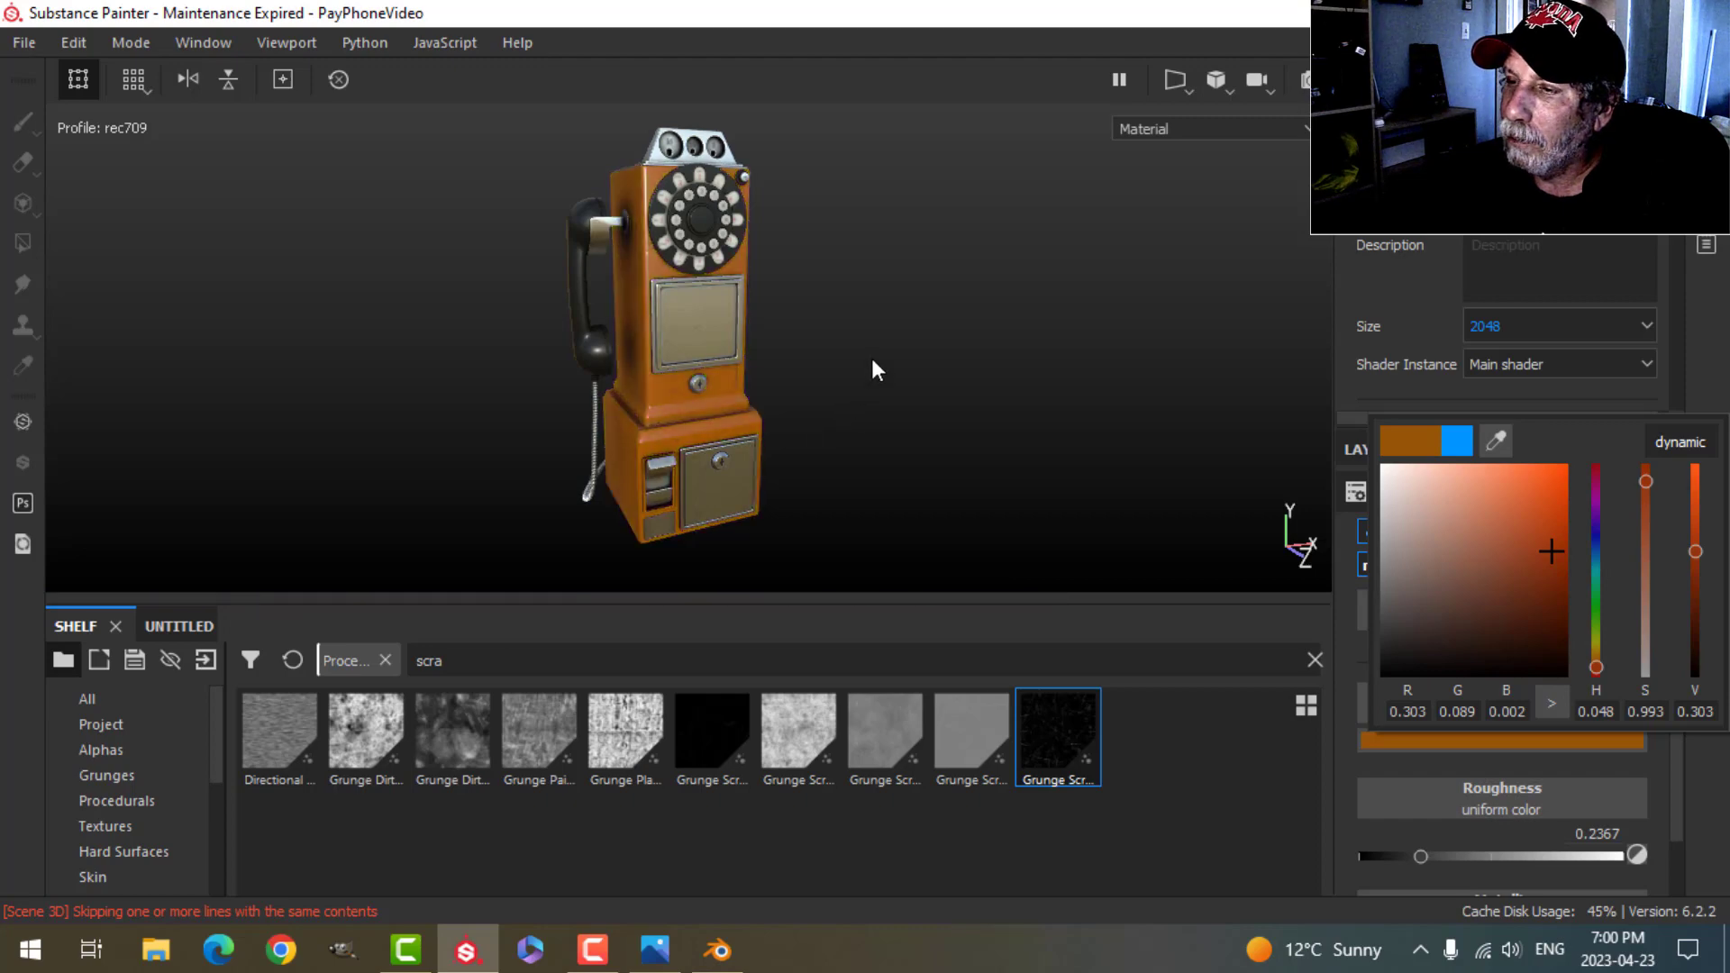
Step: Inspect the orange body together with the dial, metal plates and handset, from the coin slots to the base
mouse_move(873, 367)
left_mouse_down("alt")
mouse_move(815, 329)
mouse_move(892, 364)
left_mouse_up("alt")
key("Tab")
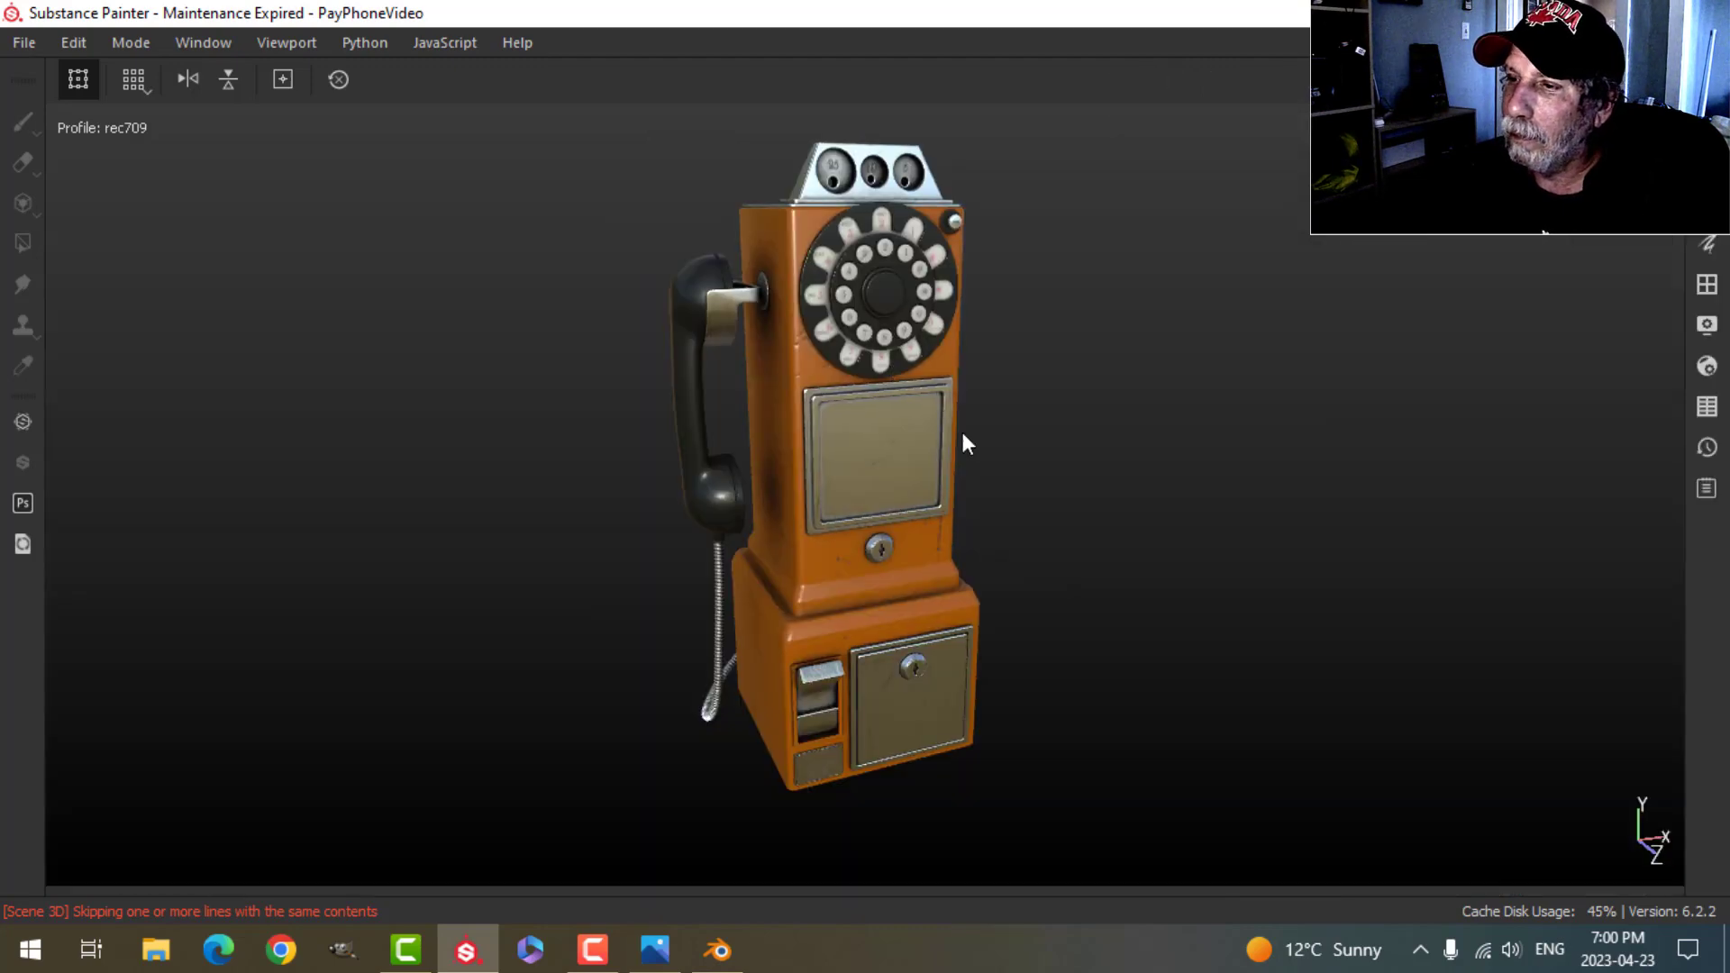
scroll(966, 429, "down", 1)
scroll(966, 429, "up", 3)
middle_click_drag(1040, 463, 1031, 355, "alt")
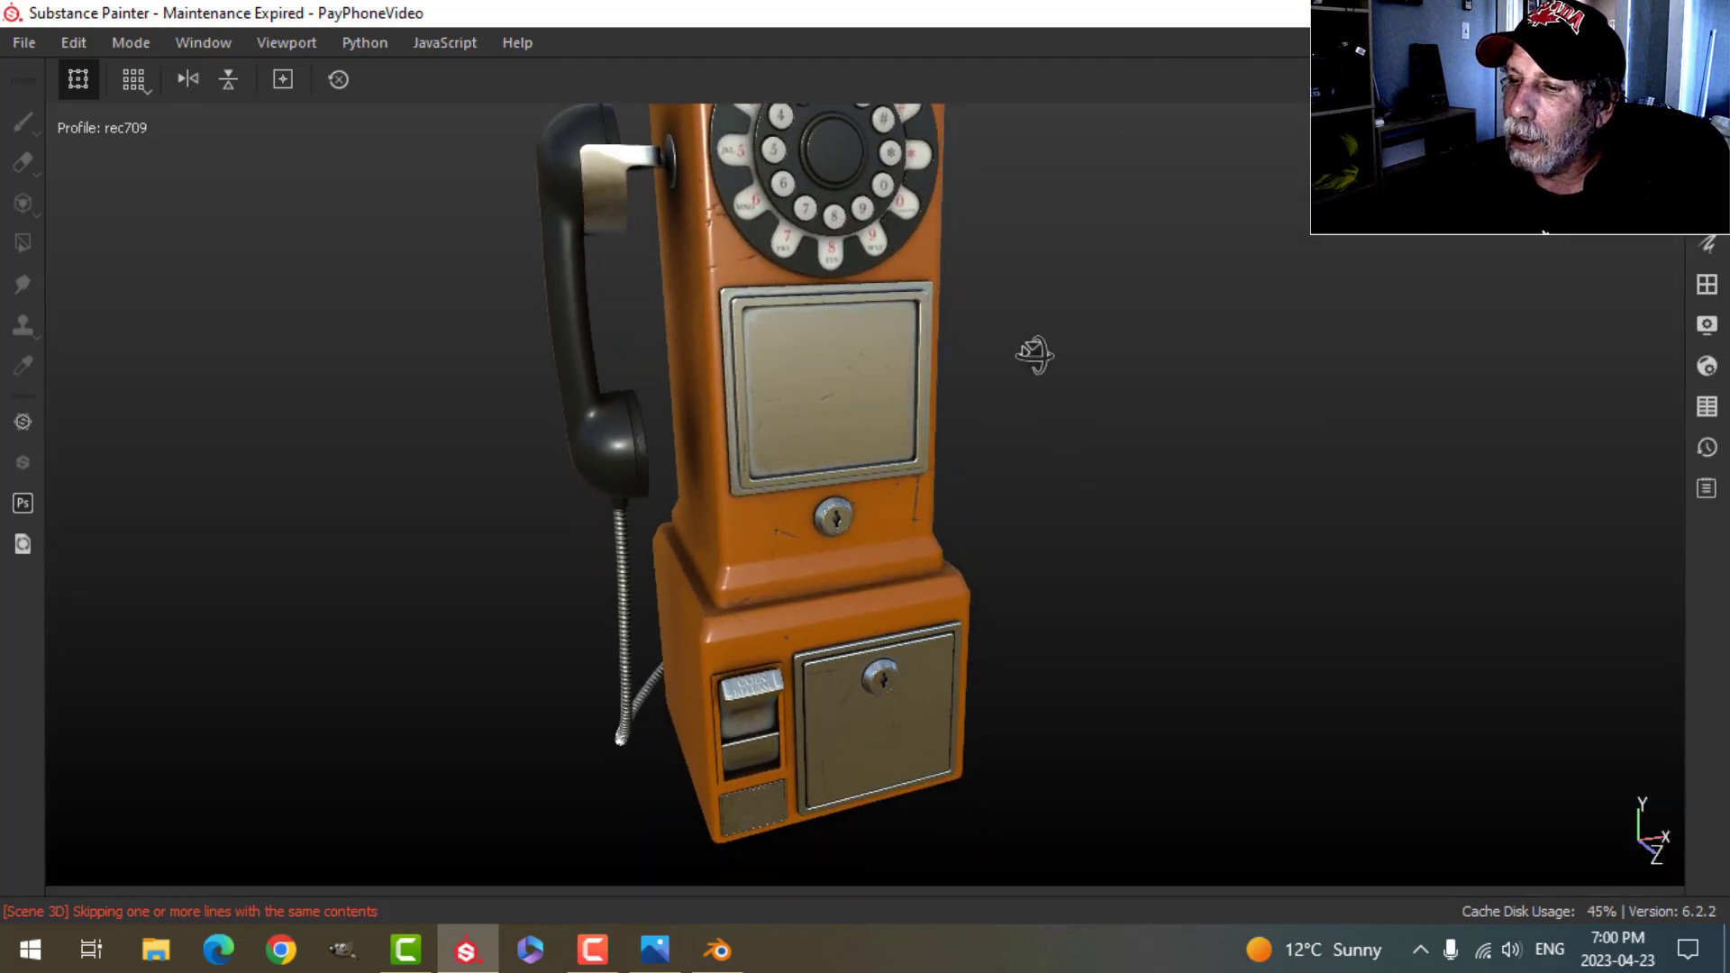
left_click_drag(1031, 355, 960, 433, "alt")
middle_click_drag(1030, 366, 1039, 444, "alt")
scroll(1038, 447, "up", 3)
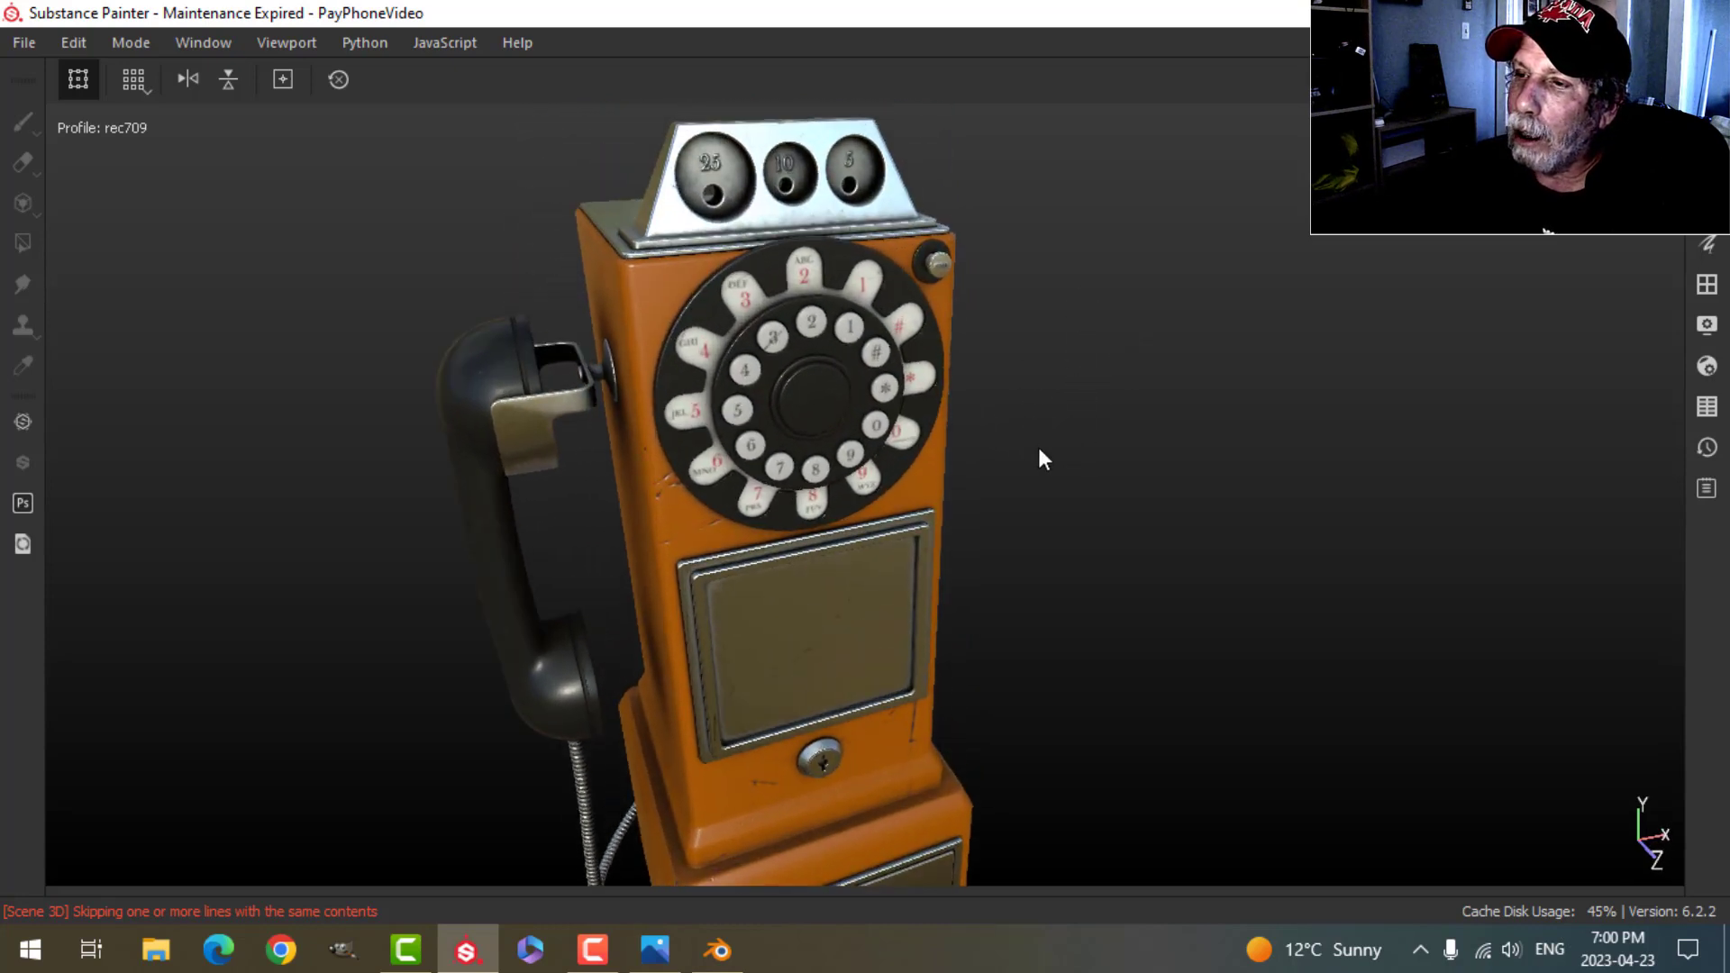
left_click_drag(1038, 447, 1041, 439, "alt")
middle_click_drag(1042, 453, 1041, 341, "alt")
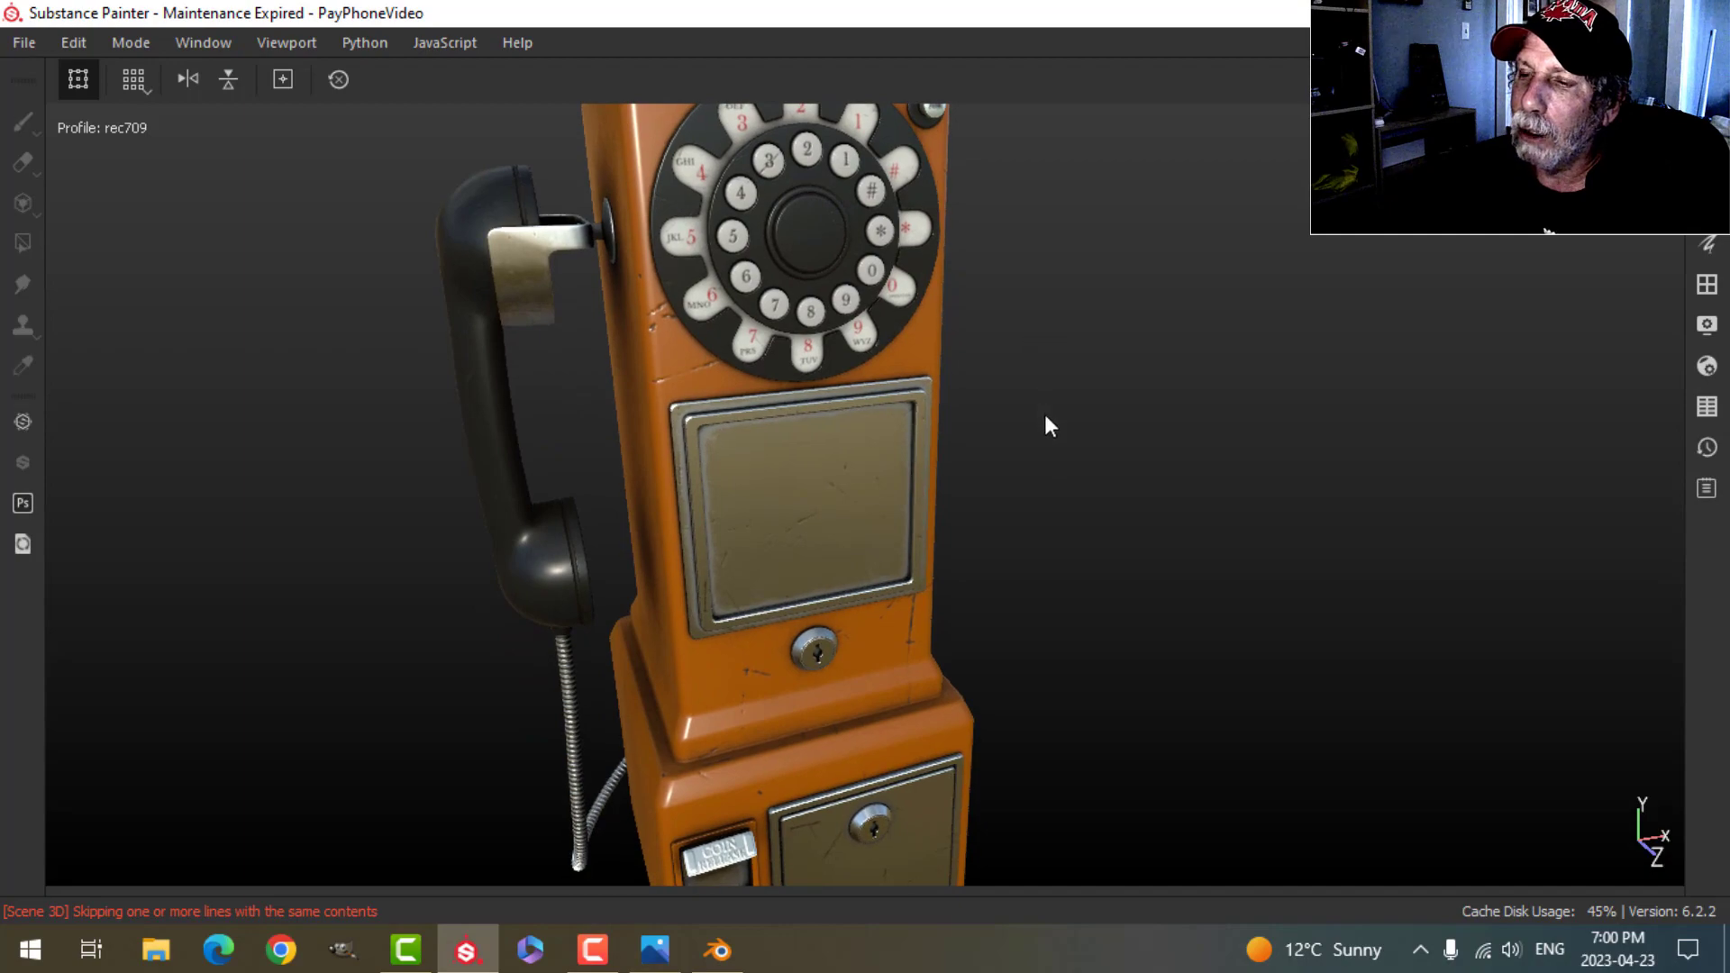